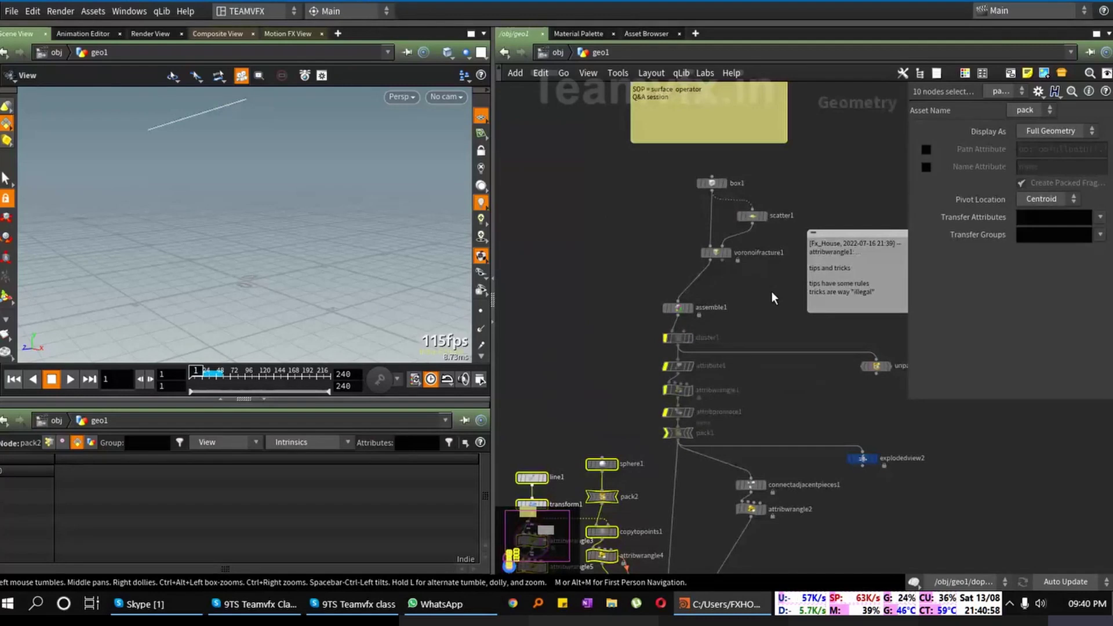
Step: Move the sticky note aside and regroup box1, scatter1 and voronoifracture1 in the network
{"action": "middle_click_drag", "start_coordinate": [724, 244], "coordinate": [715, 432]}
{"action": "left_click_drag", "start_coordinate": [697, 231], "coordinate": [694, 116]}
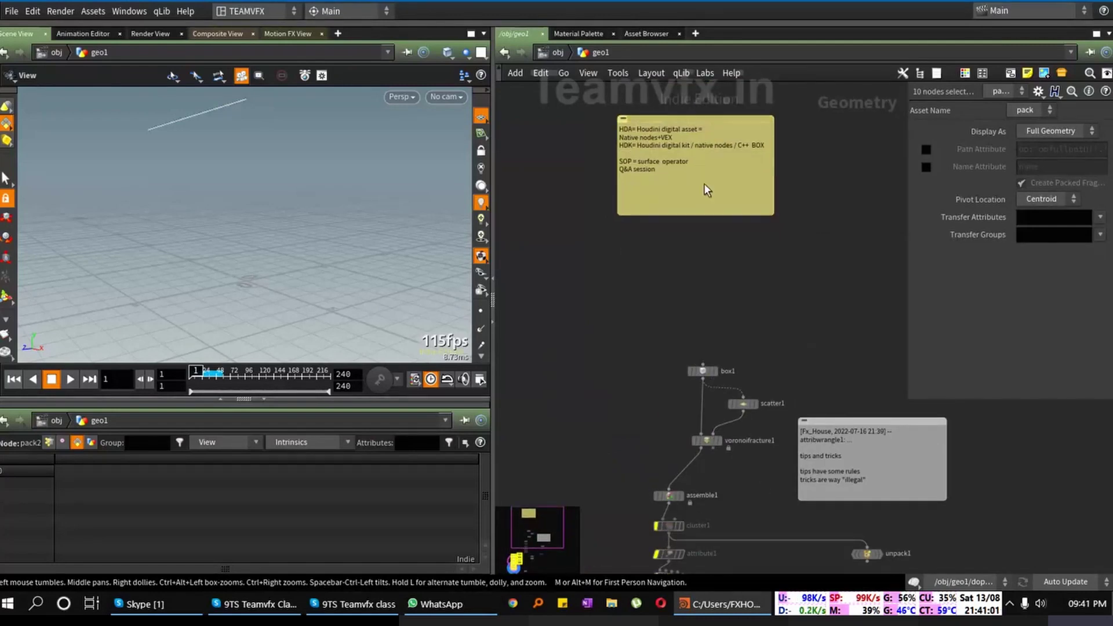
{"action": "left_click_drag", "start_coordinate": [649, 330], "coordinate": [753, 470]}
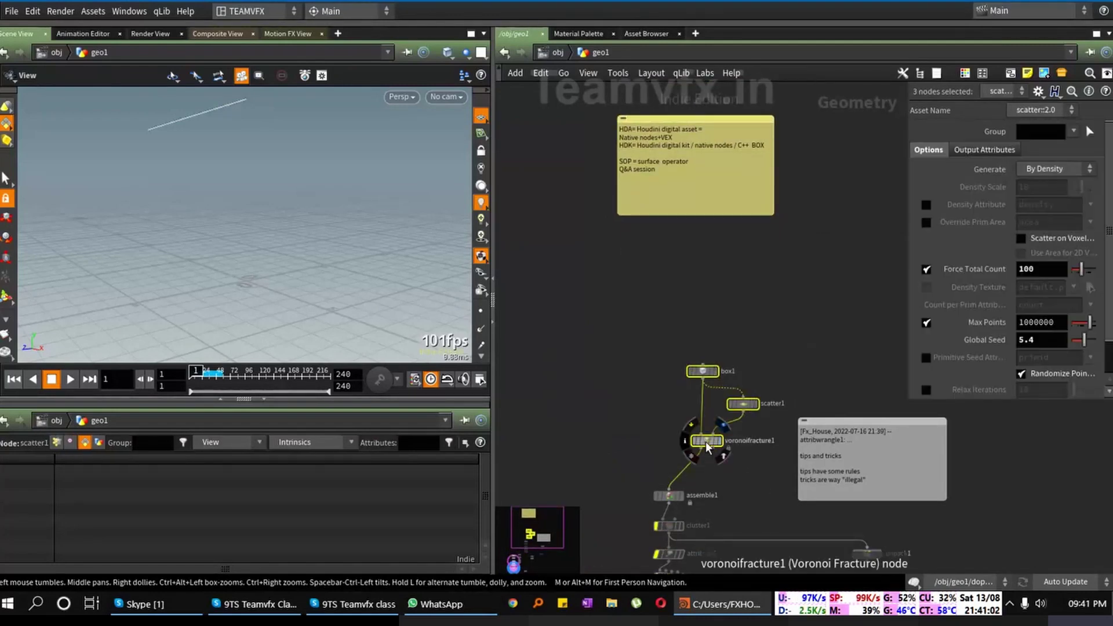
{"action": "left_click_drag", "start_coordinate": [698, 444], "coordinate": [585, 371]}
{"action": "middle_click_drag", "start_coordinate": [585, 371], "coordinate": [666, 396]}
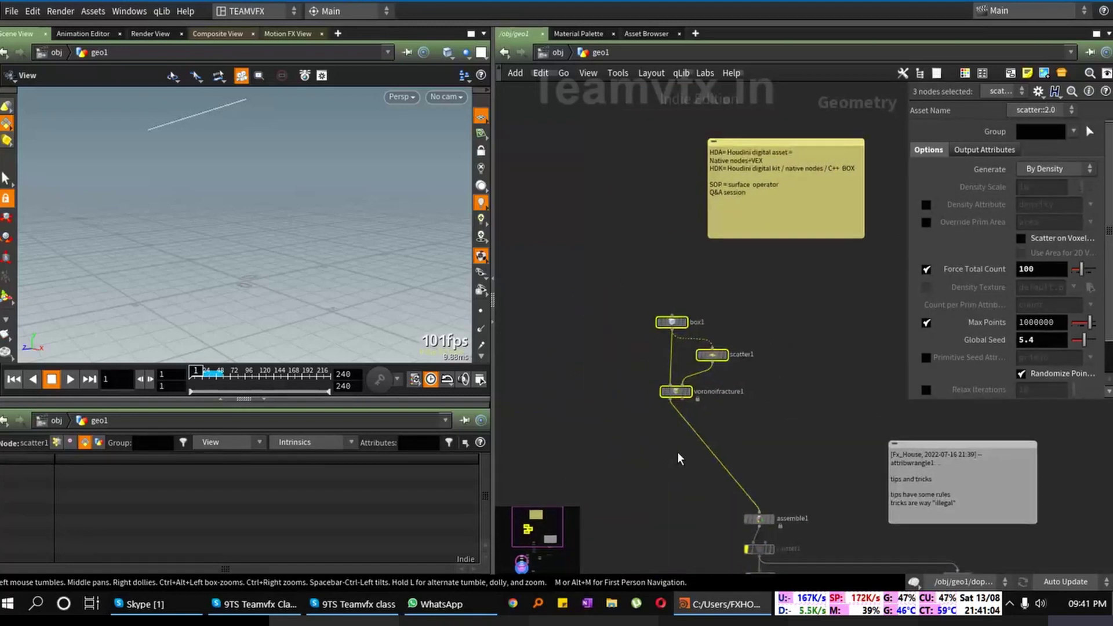
{"action": "scroll", "coordinate": [684, 374], "scroll_direction": "up", "scroll_amount": 3}
Step: Preview the Voronoi-fractured wall, then display the plain box1 slab with its parameters
{"action": "left_click", "coordinate": [695, 365]}
{"action": "left_click_drag", "start_coordinate": [243, 234], "coordinate": [263, 240]}
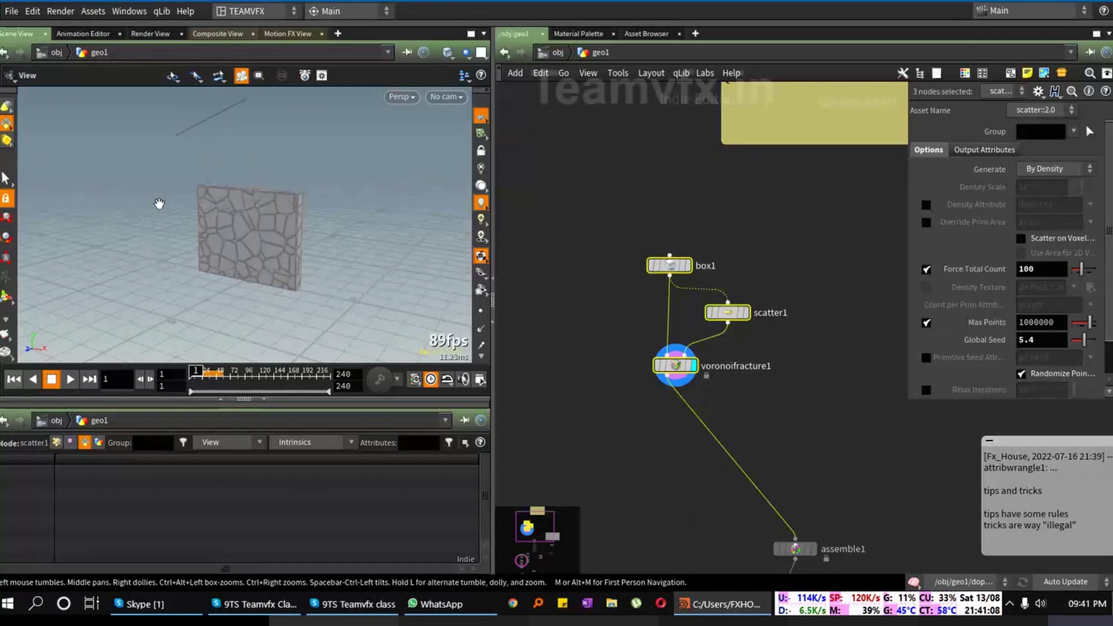
{"action": "left_click", "coordinate": [688, 266]}
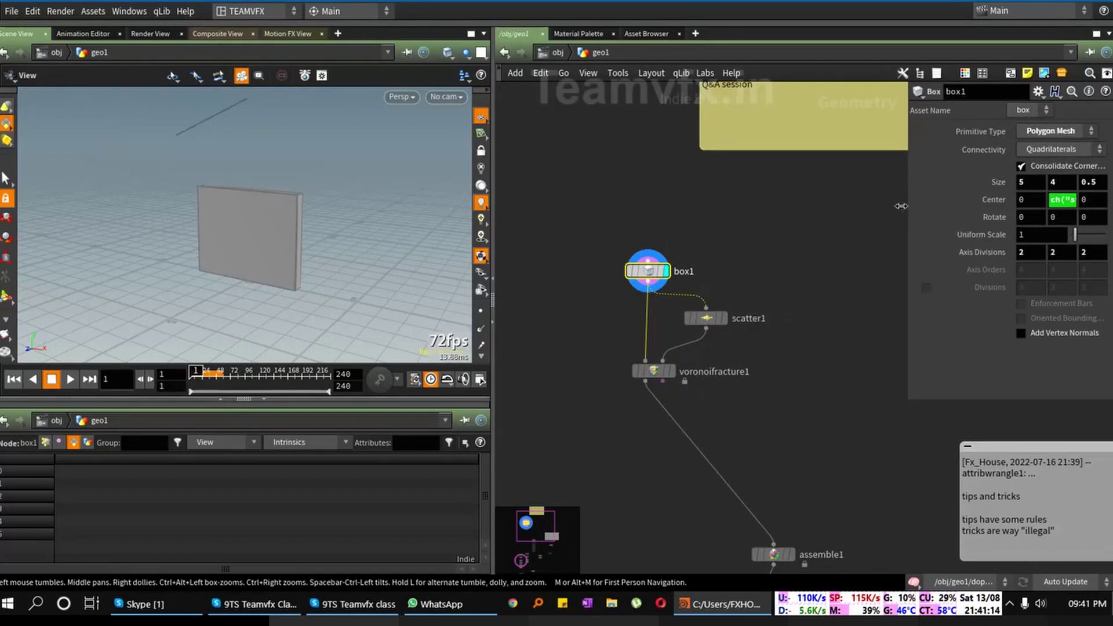
Step: Set box1's Size to 8, 6, 0.5 and orbit to inspect the resized wall
{"action": "left_click_drag", "start_coordinate": [908, 206], "coordinate": [780, 209]}
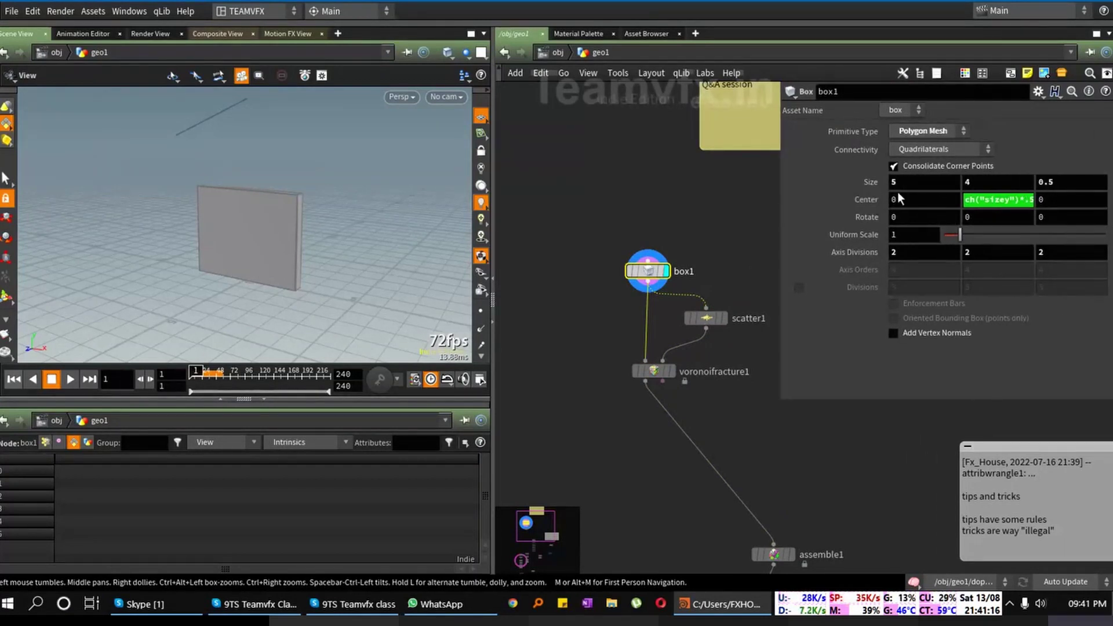
{"action": "left_click", "coordinate": [927, 183]}
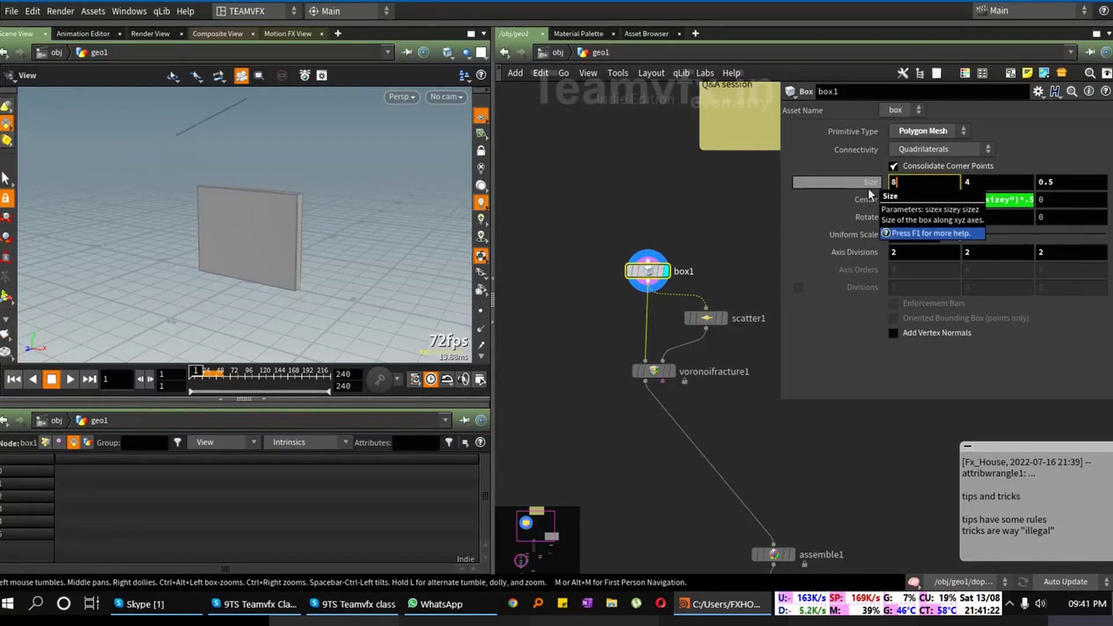
{"action": "type", "text": "8"}
{"action": "key", "text": "Tab"}
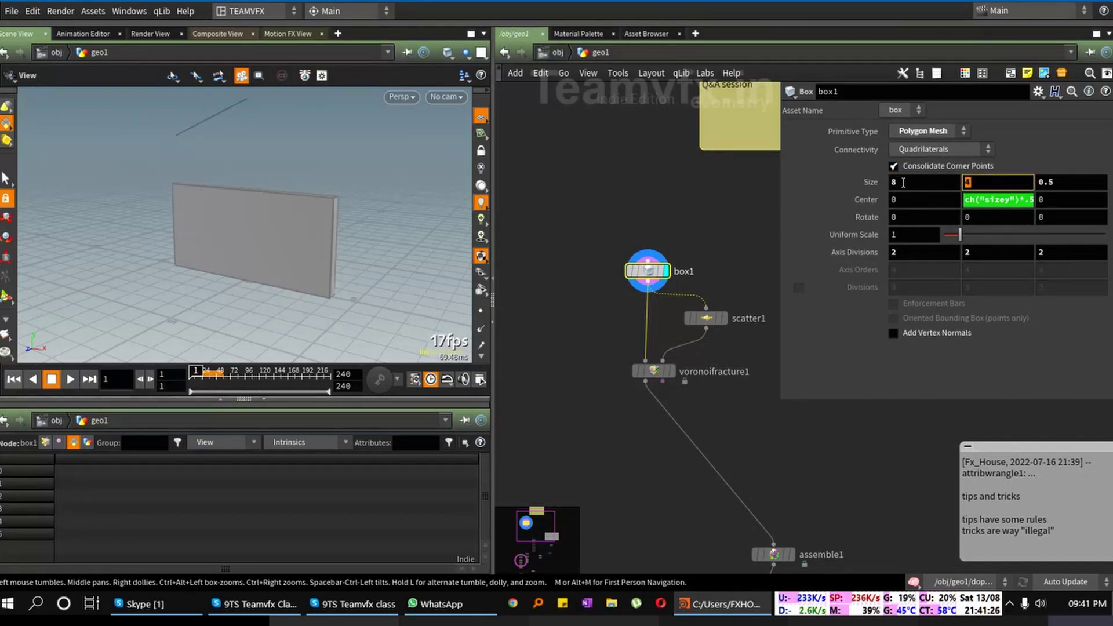
{"action": "type", "text": "7"}
{"action": "key", "text": "Return"}
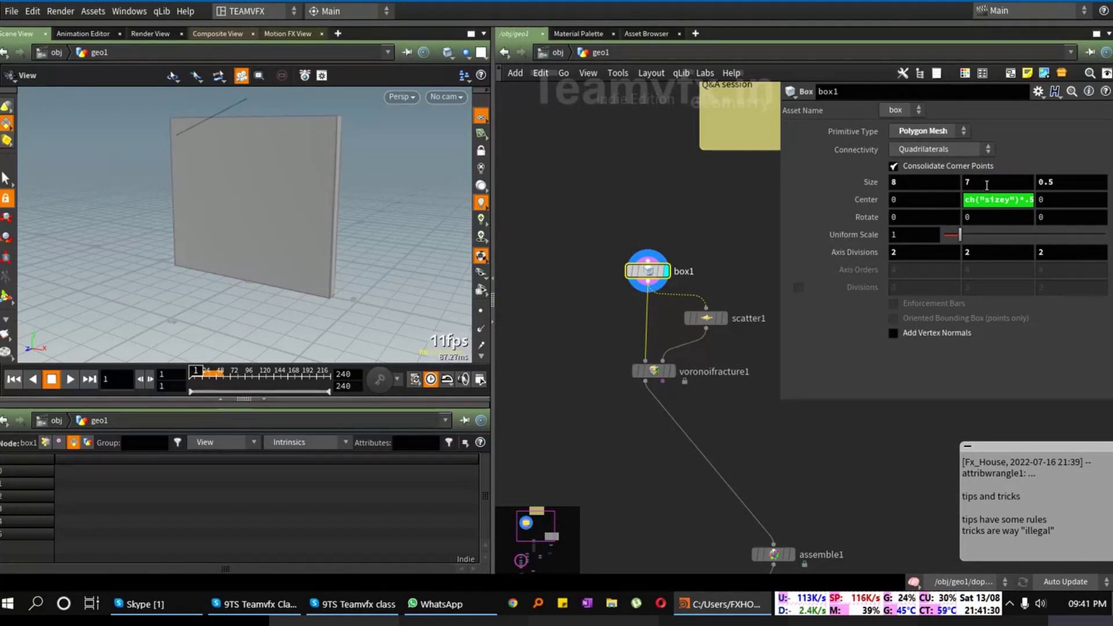
{"action": "type", "text": "6"}
{"action": "key", "text": "Return"}
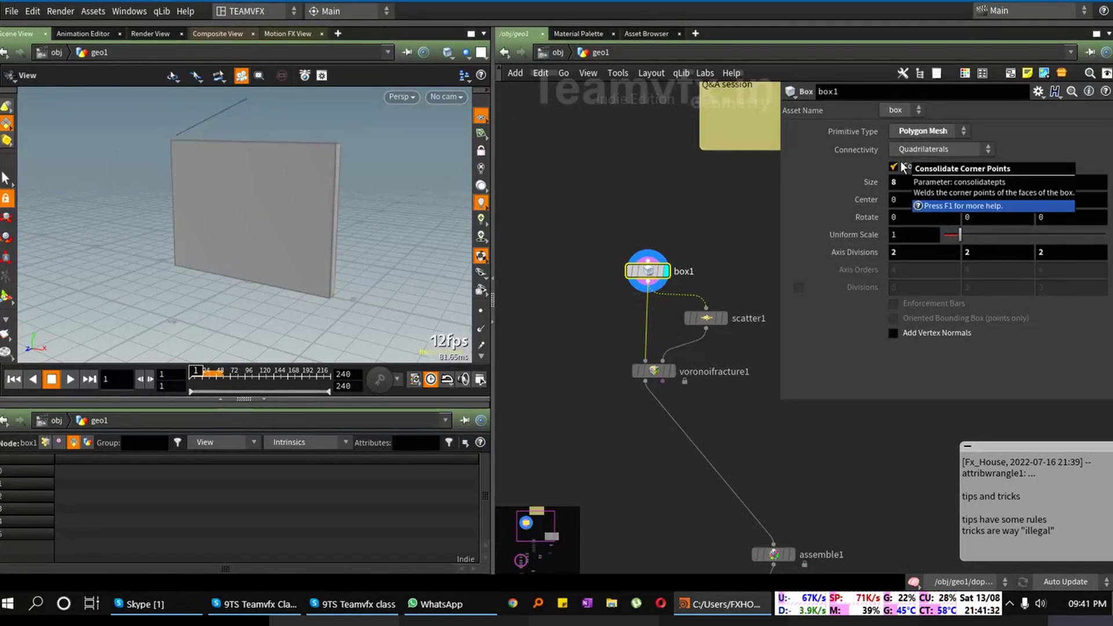
{"action": "mouse_move", "coordinate": [351, 177]}
{"action": "left_mouse_down"}
{"action": "mouse_move", "coordinate": [360, 169]}
{"action": "mouse_move", "coordinate": [333, 159]}
{"action": "mouse_move", "coordinate": [363, 170]}
{"action": "left_mouse_up"}
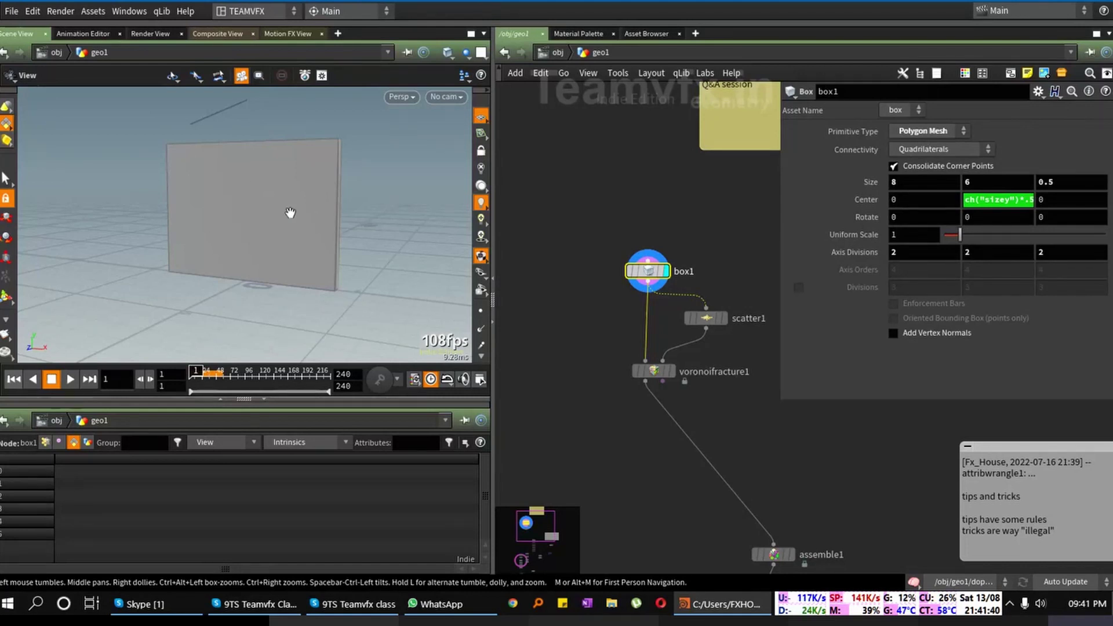
{"action": "middle_click_drag", "start_coordinate": [693, 409], "coordinate": [698, 379]}
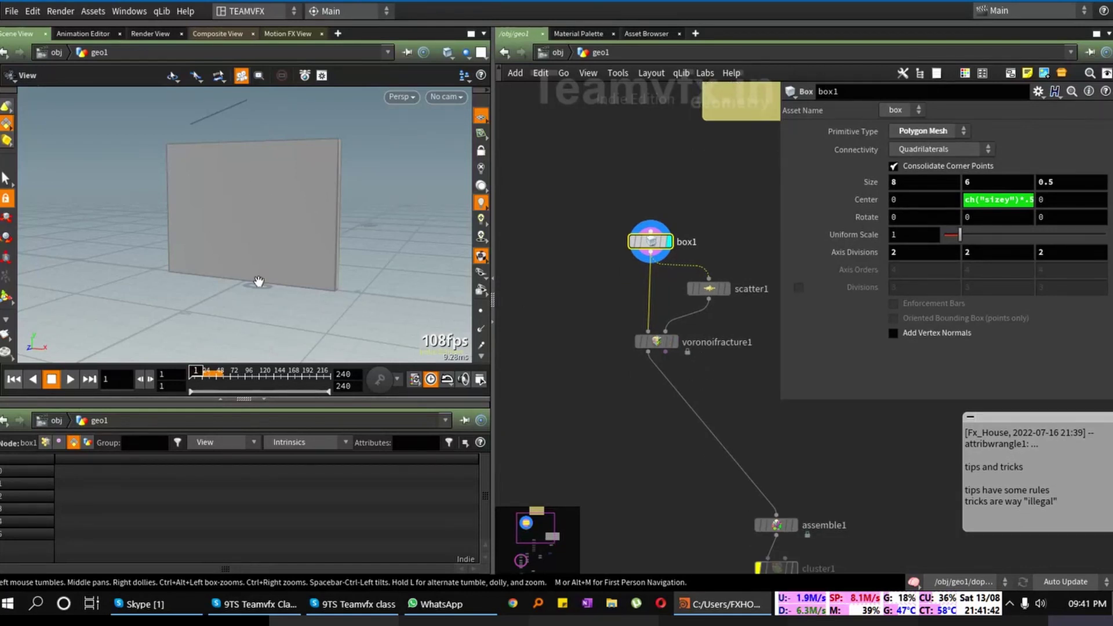
{"action": "scroll", "coordinate": [275, 194], "scroll_direction": "up", "scroll_amount": 3}
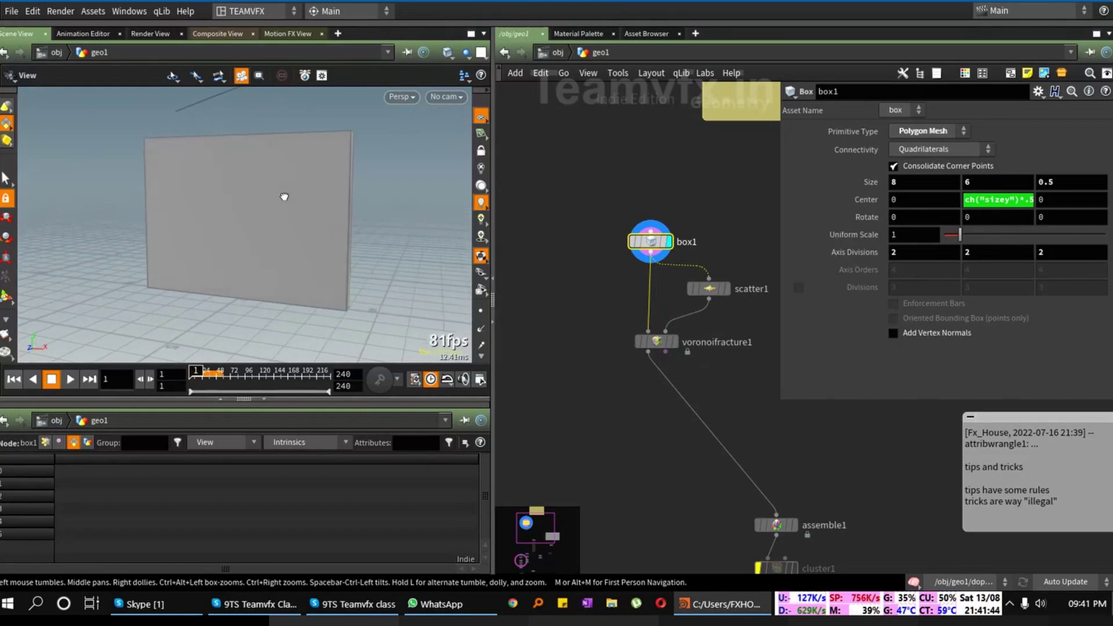
Step: Display voronoifracture1 again and set scatter1's Force Total Count to 200
{"action": "middle_click_drag", "start_coordinate": [610, 432], "coordinate": [658, 348]}
{"action": "left_click", "coordinate": [678, 247]}
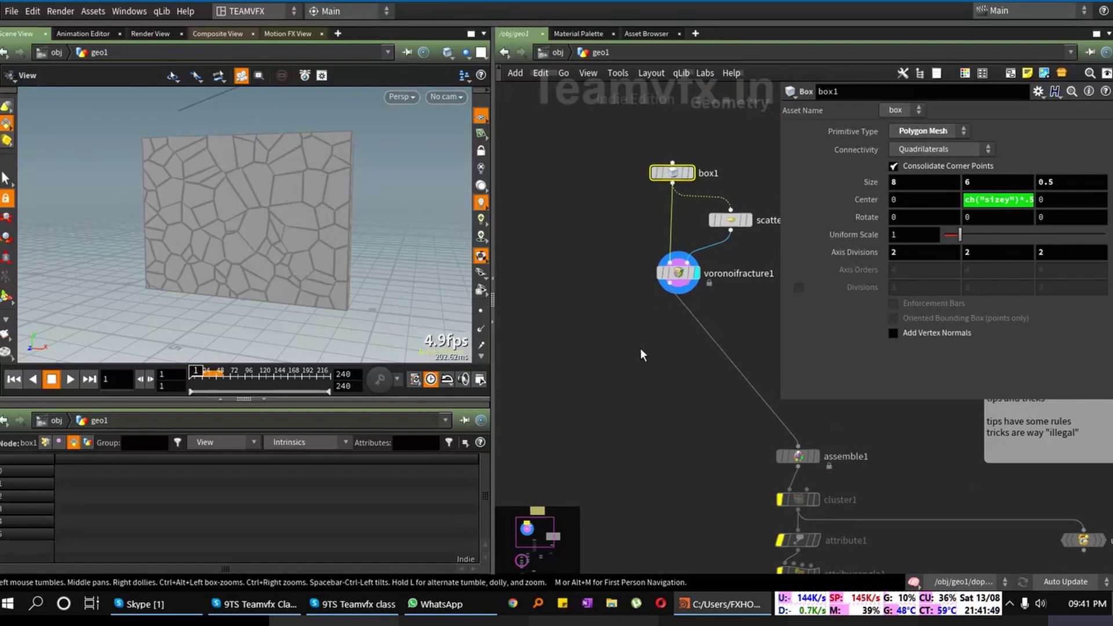
{"action": "left_click", "coordinate": [729, 224]}
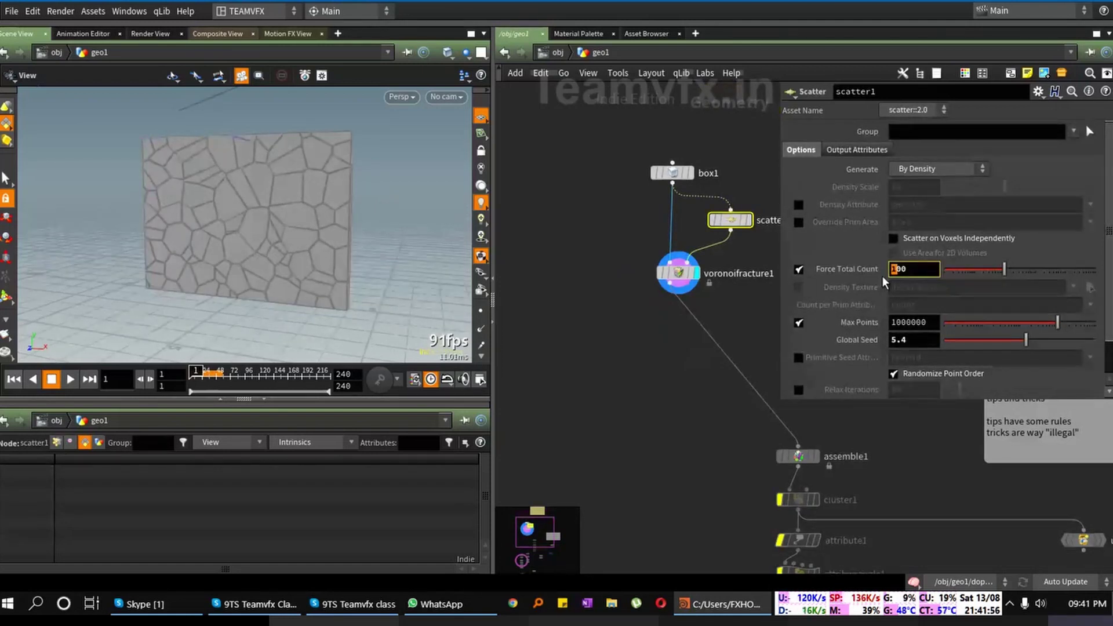
{"action": "type", "text": "2"}
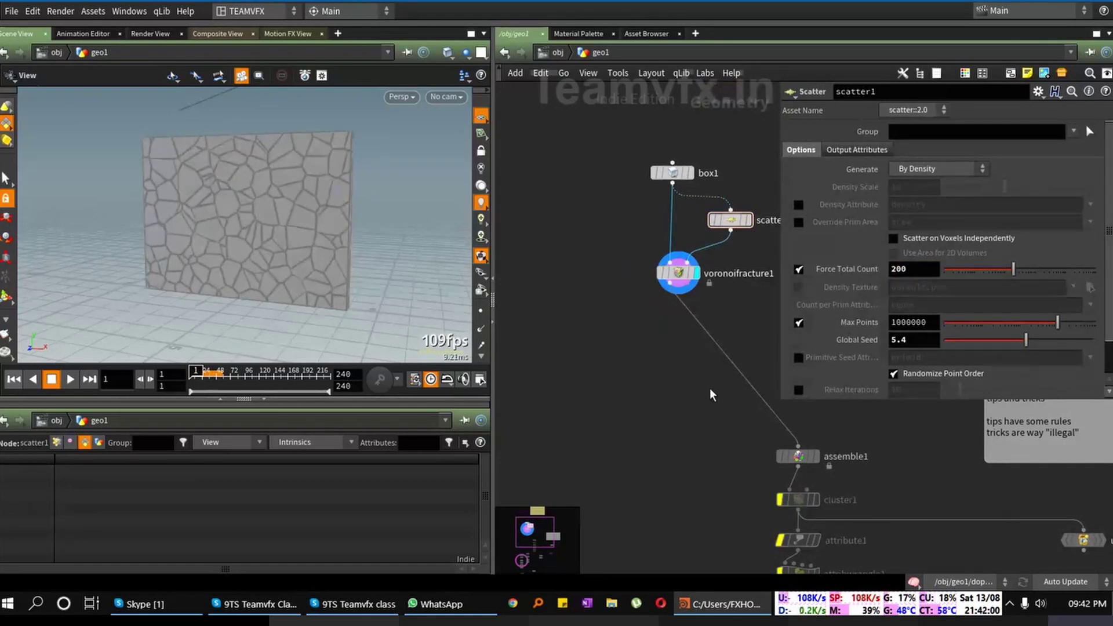
{"action": "left_click_drag", "start_coordinate": [313, 216], "coordinate": [311, 258]}
{"action": "middle_click_drag", "start_coordinate": [646, 421], "coordinate": [685, 315]}
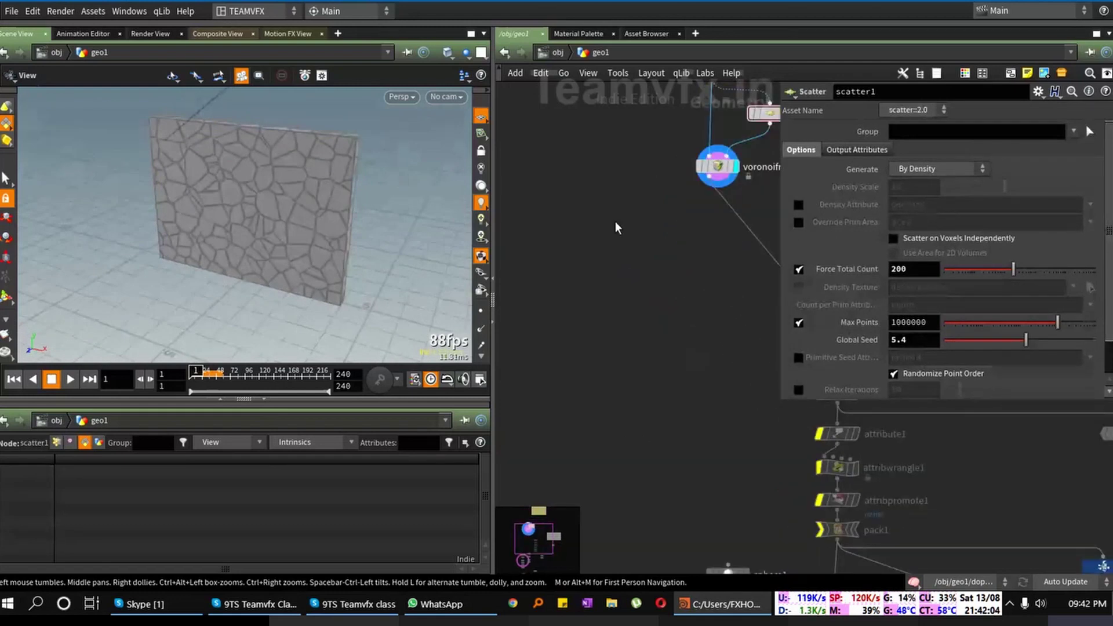
Step: Add an RBD Configure node, rbdconfigure1, from the RBD menu into the network
{"action": "key", "text": "Tab"}
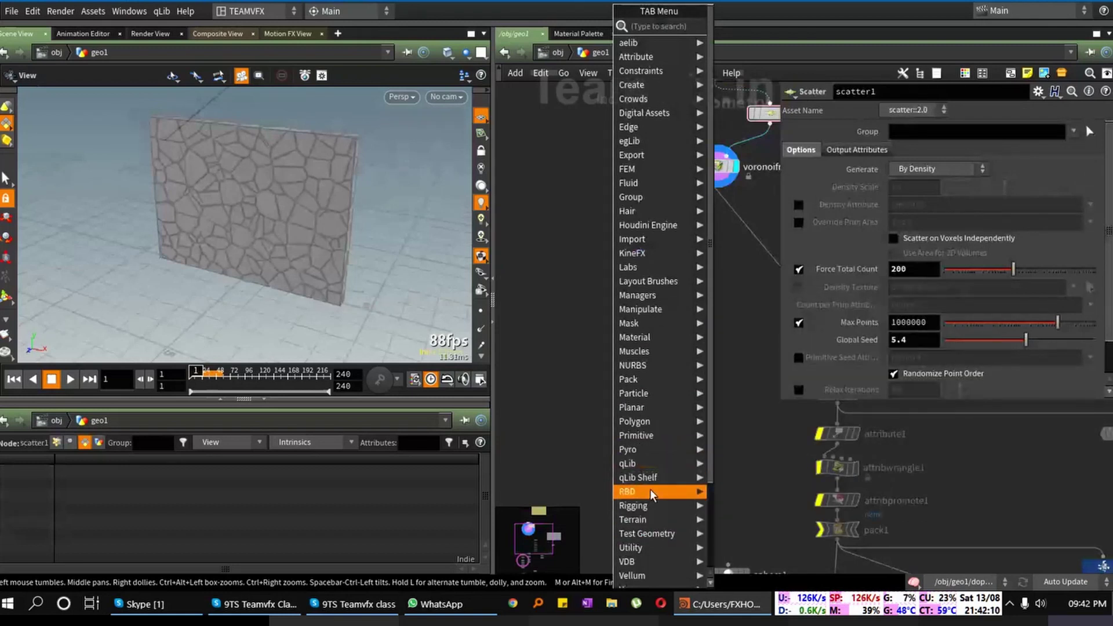
{"action": "mouse_move", "coordinate": [649, 491]}
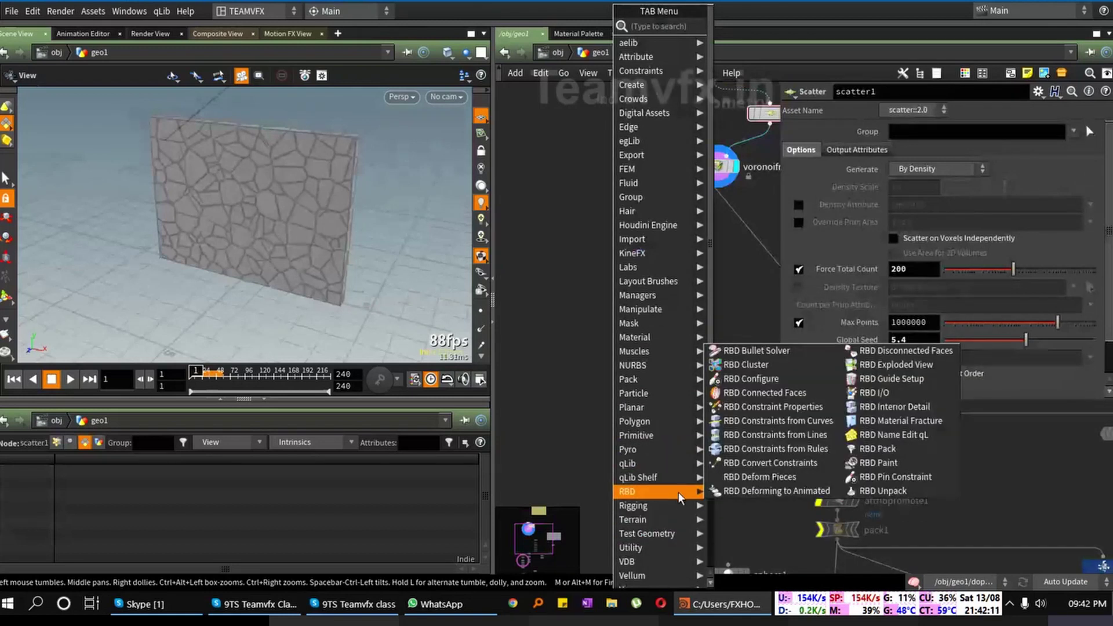
{"action": "left_click", "coordinate": [791, 378]}
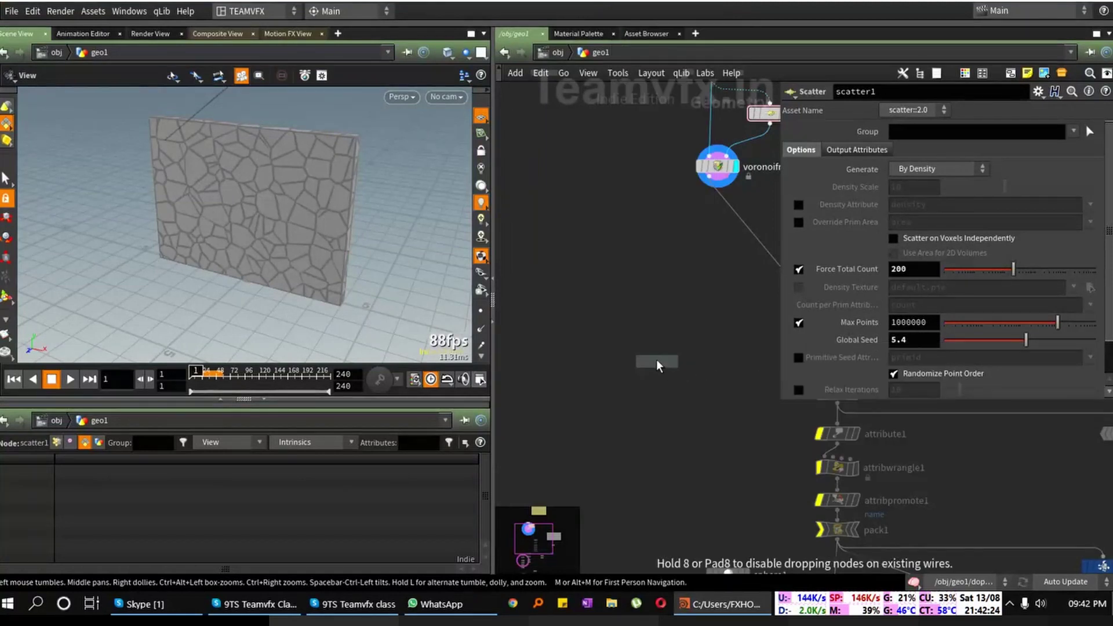
{"action": "left_click", "coordinate": [655, 355]}
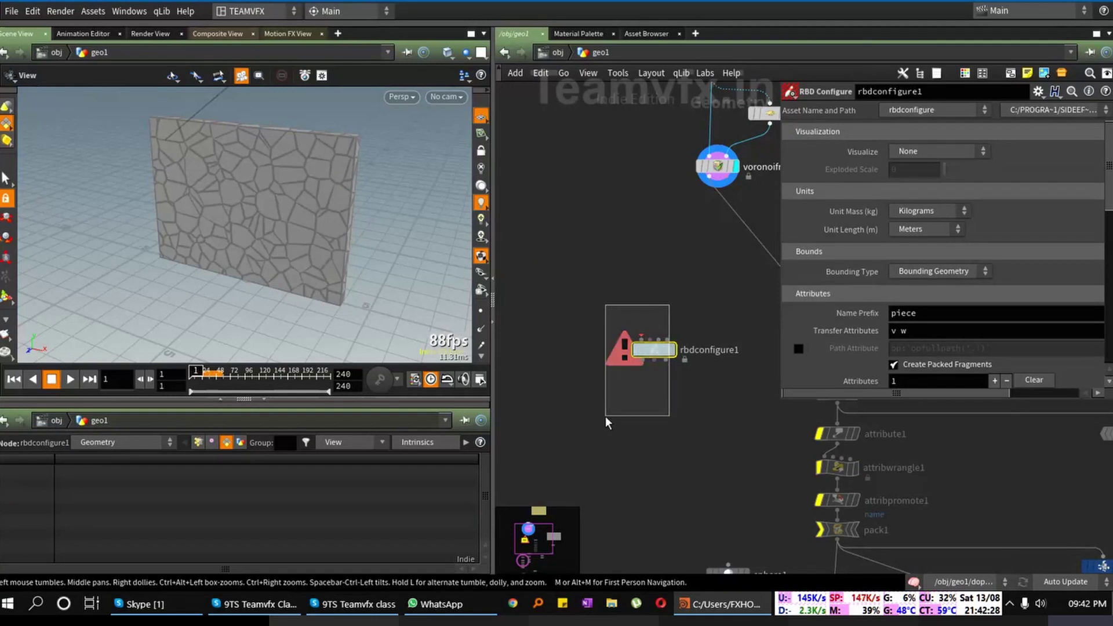
Step: Place an RBD Material Fracture node in the network, then select rbdconfigure1
{"action": "key", "text": "Tab"}
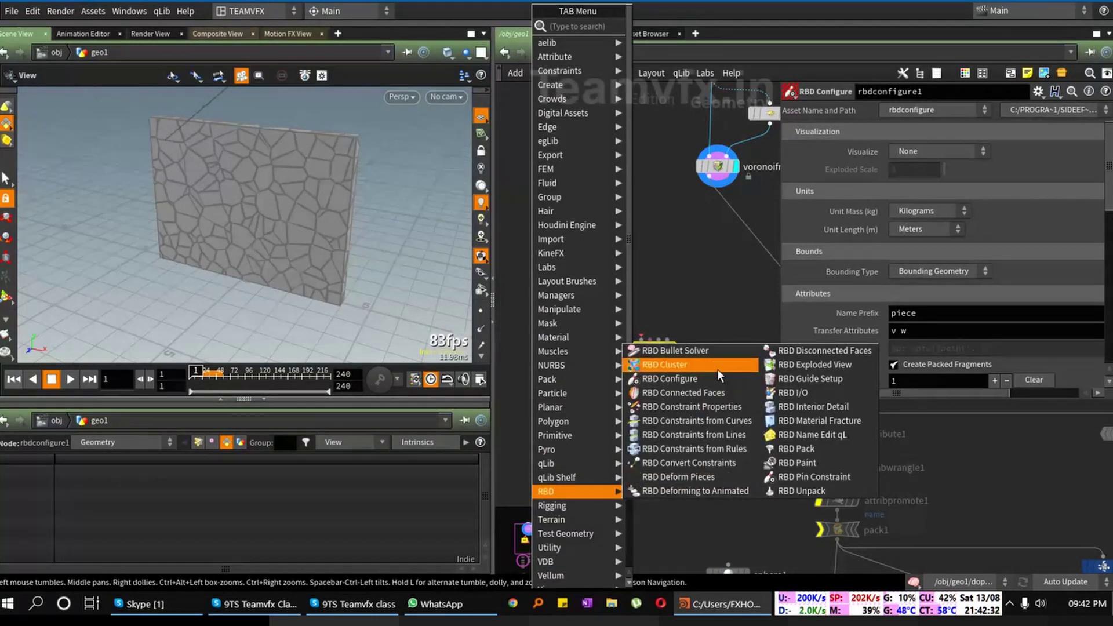
{"action": "mouse_move", "coordinate": [548, 491]}
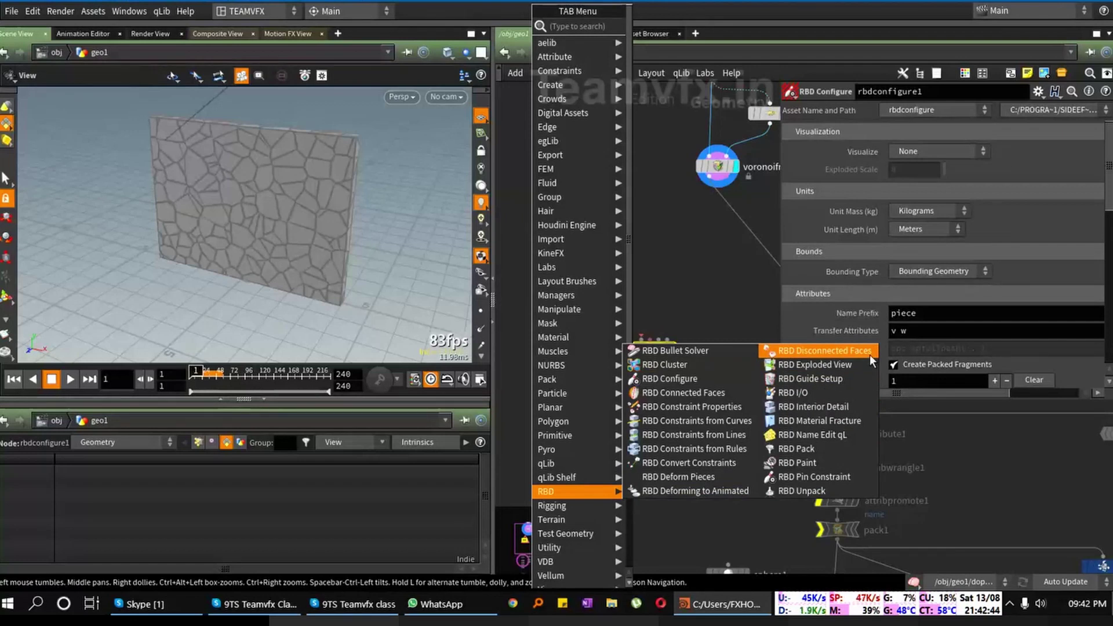
{"action": "left_click", "coordinate": [858, 426]}
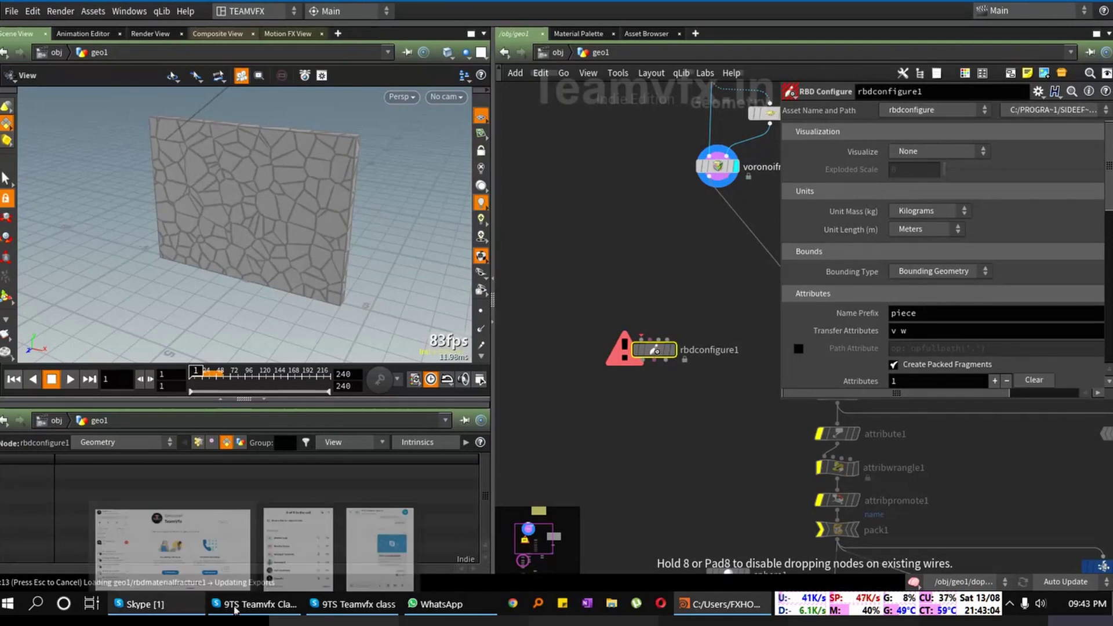
{"action": "left_click", "coordinate": [634, 297]}
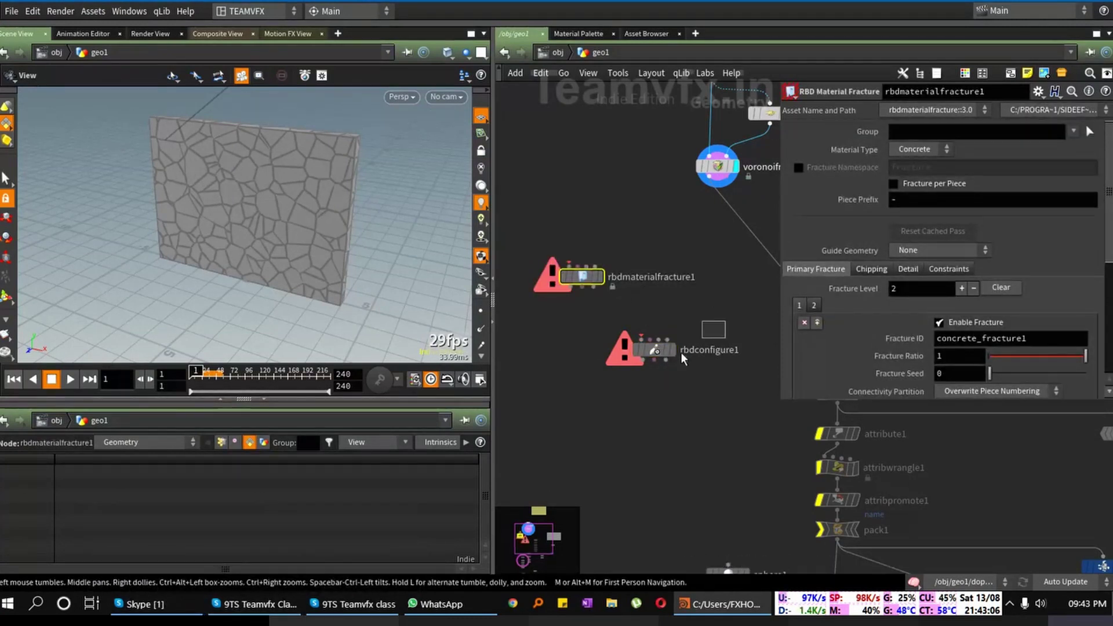
{"action": "left_click", "coordinate": [655, 350]}
Step: Delete rbdconfigure1 and open rbdmaterialfracture1's settings in an enlarged pane
{"action": "key", "text": "Delete"}
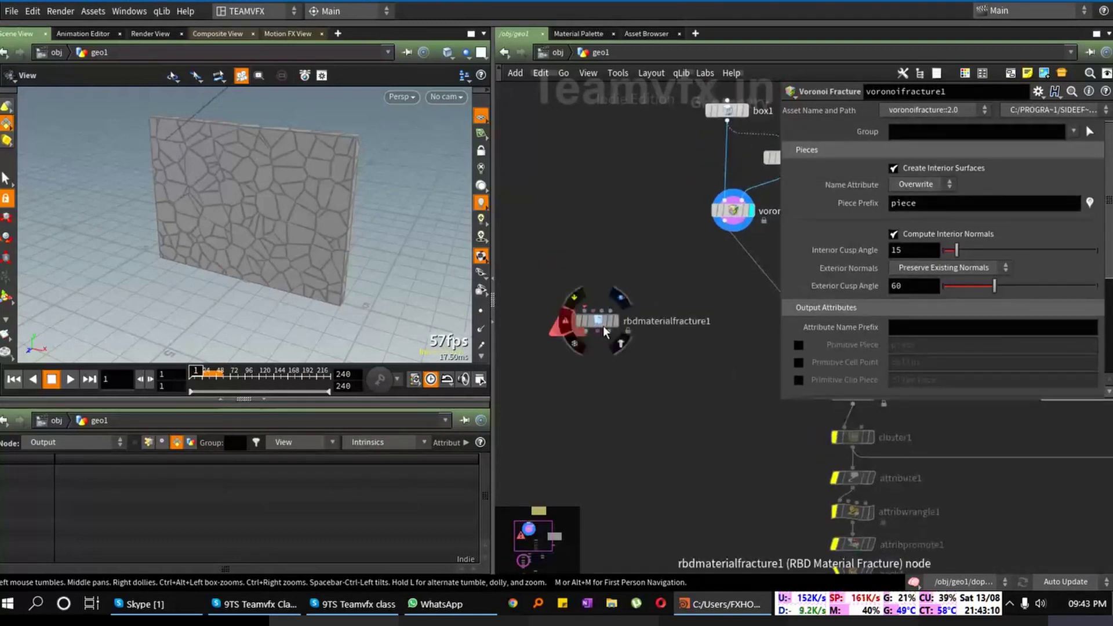
{"action": "left_click_drag", "start_coordinate": [622, 328], "coordinate": [637, 351]}
{"action": "scroll", "coordinate": [638, 354], "scroll_direction": "up", "scroll_amount": 2}
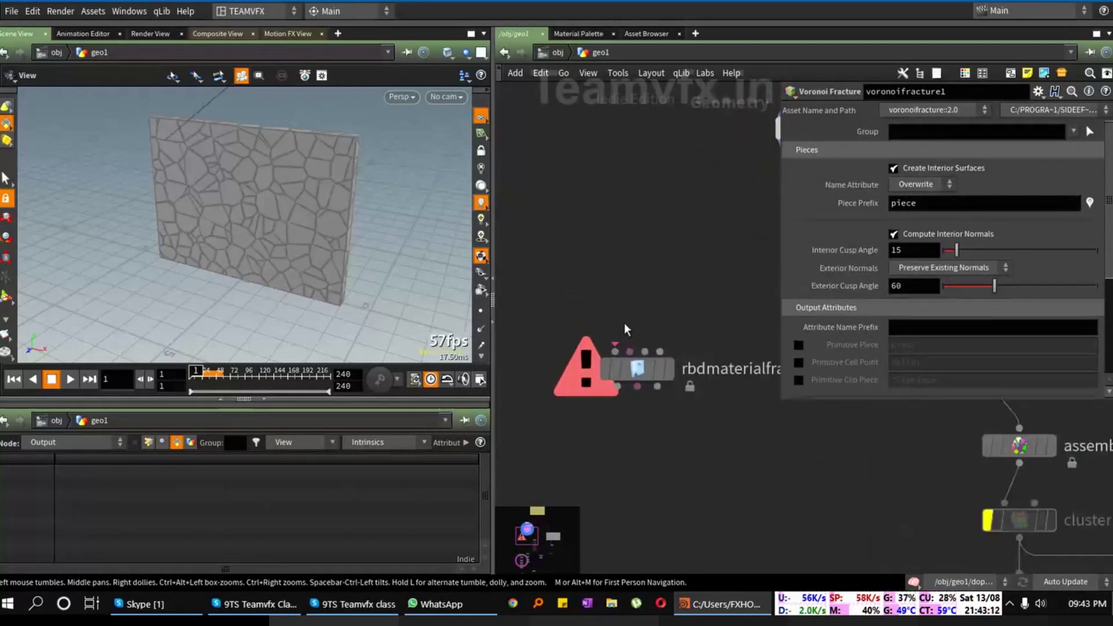
{"action": "left_click", "coordinate": [643, 376]}
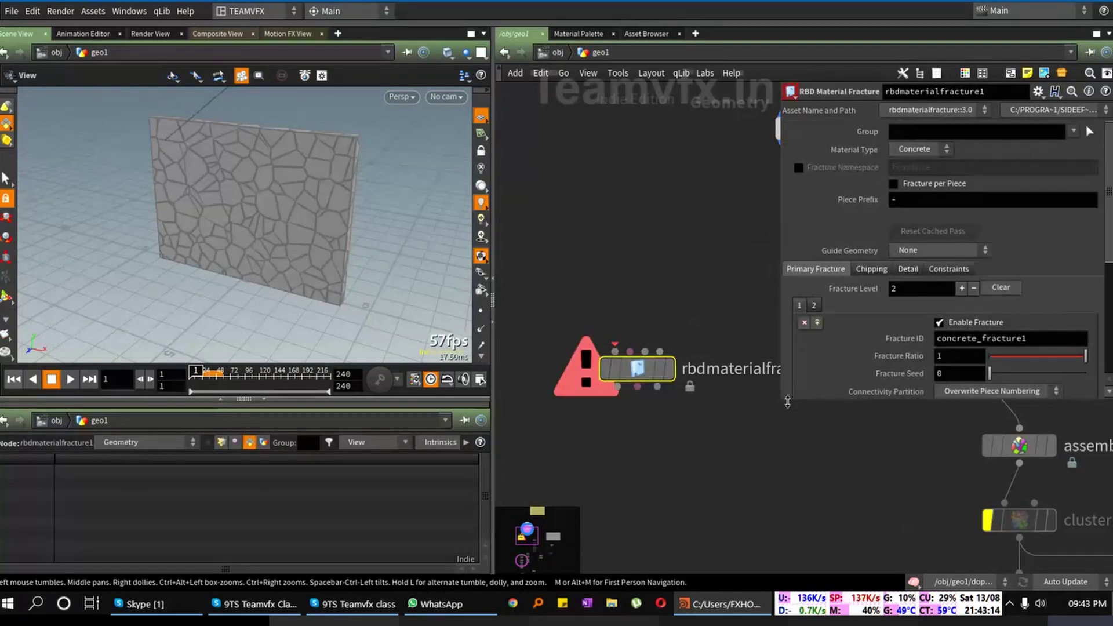
{"action": "left_click_drag", "start_coordinate": [782, 402], "coordinate": [736, 455]}
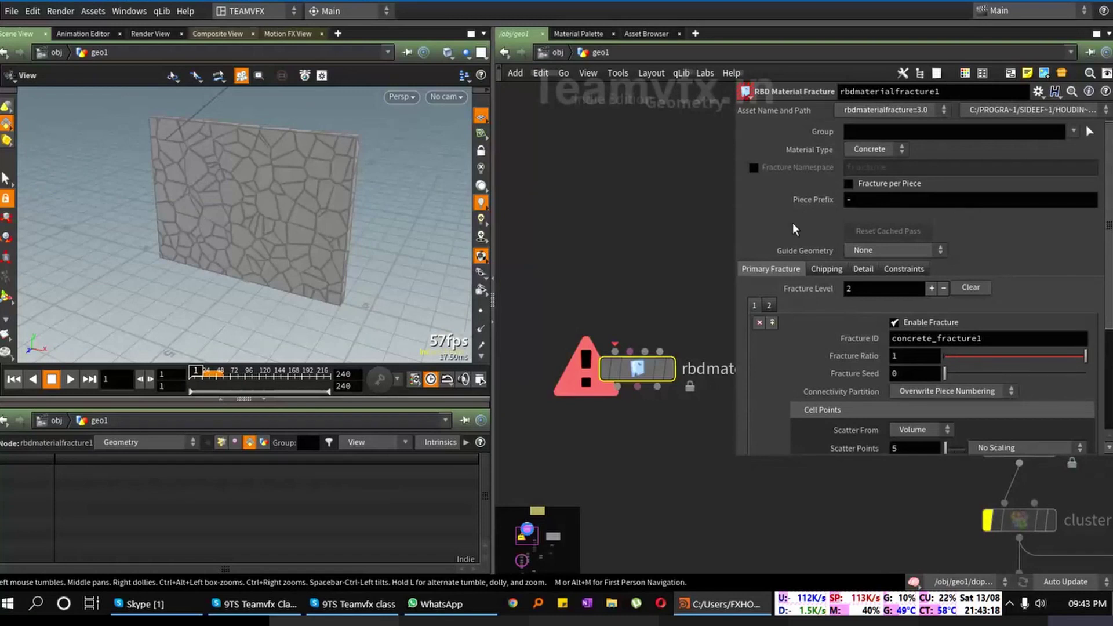
Step: Leave Material Type on Concrete and dive inside rbdmaterialfracture1
{"action": "left_click", "coordinate": [896, 152]}
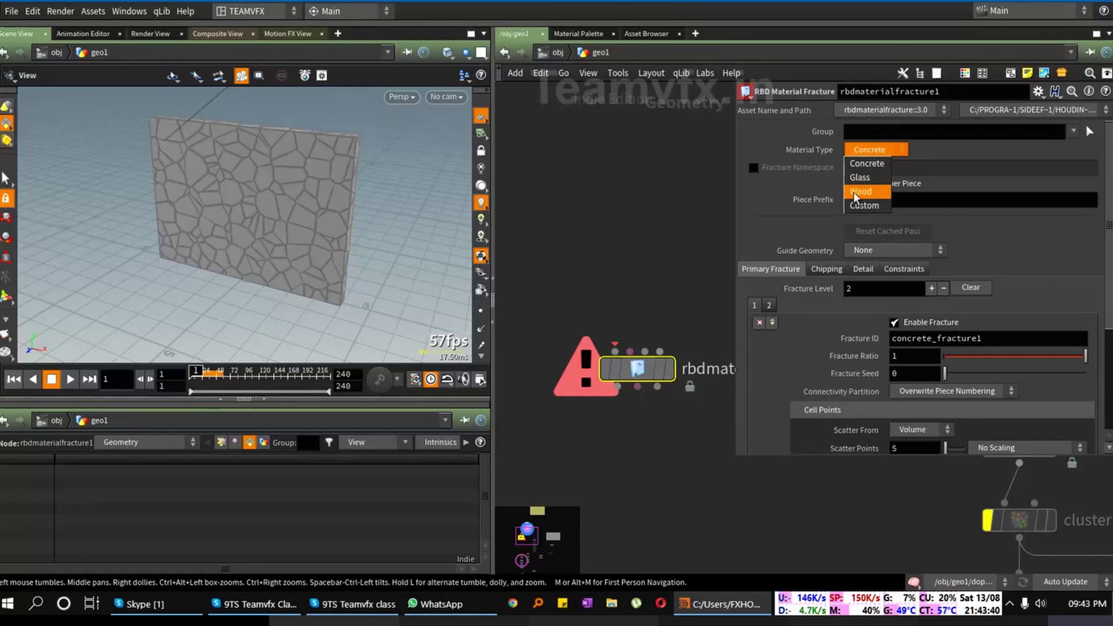
{"action": "key", "text": "Escape"}
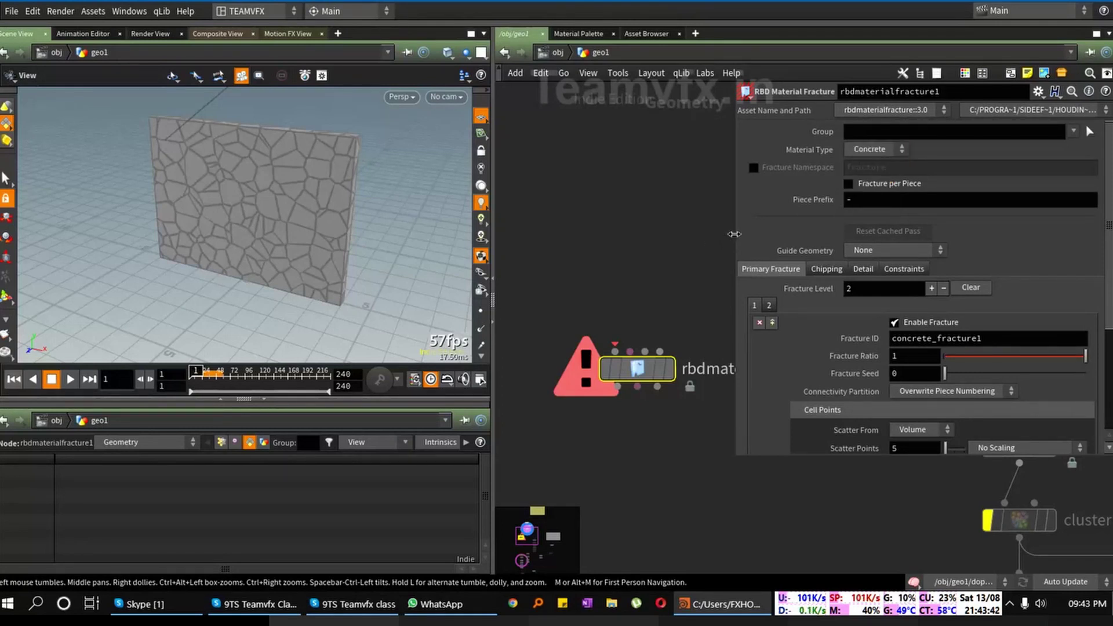
{"action": "left_click_drag", "start_coordinate": [735, 243], "coordinate": [806, 235]}
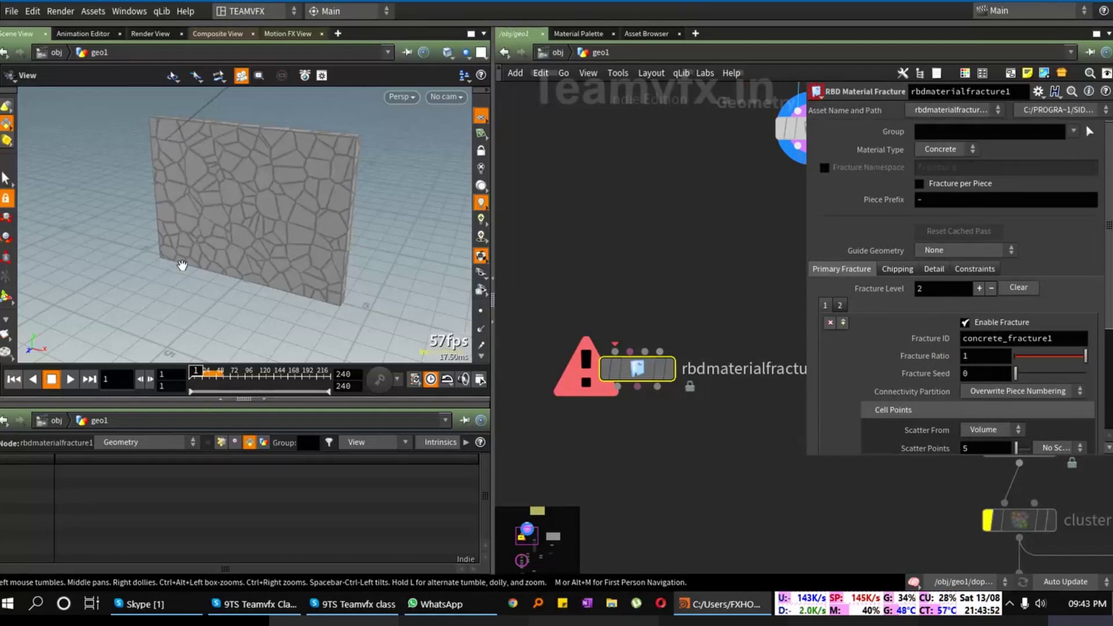
{"action": "double_click", "coordinate": [643, 374]}
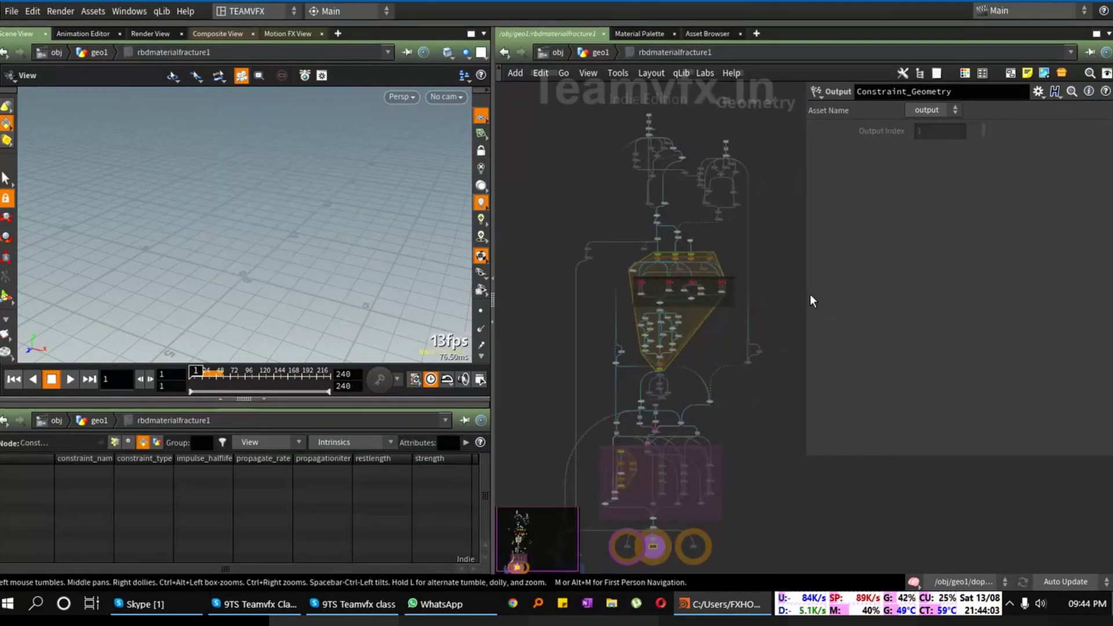
Step: Navigate the internal graph to WOOD_FRACTURE0 and select it to show its parameters
{"action": "left_click_drag", "start_coordinate": [806, 295], "coordinate": [899, 296]}
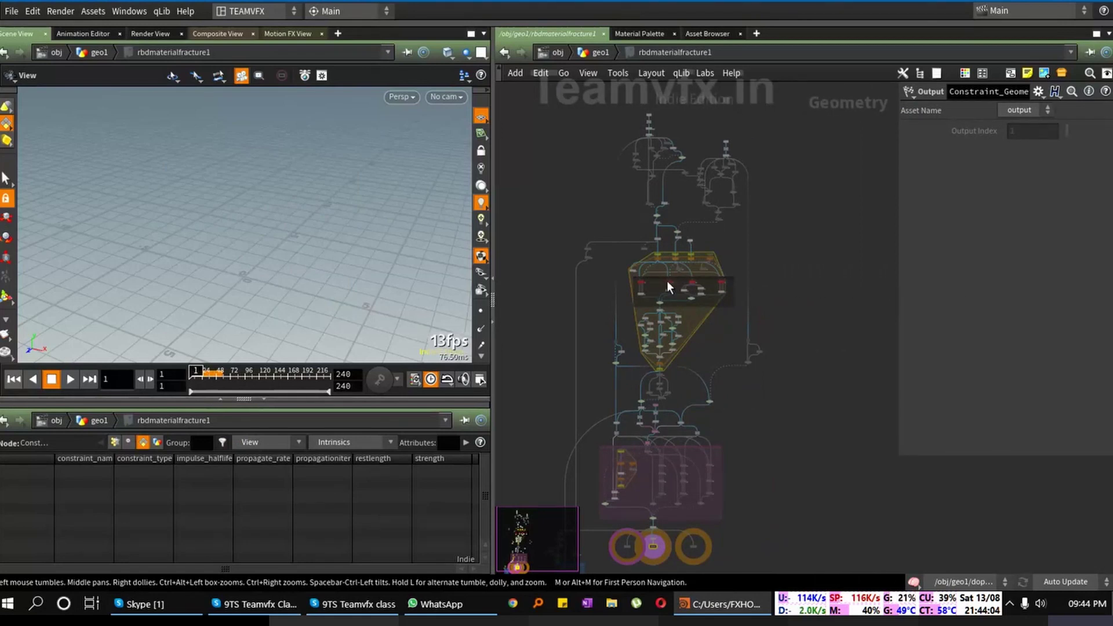
{"action": "scroll", "coordinate": [677, 289], "scroll_direction": "up", "scroll_amount": 6}
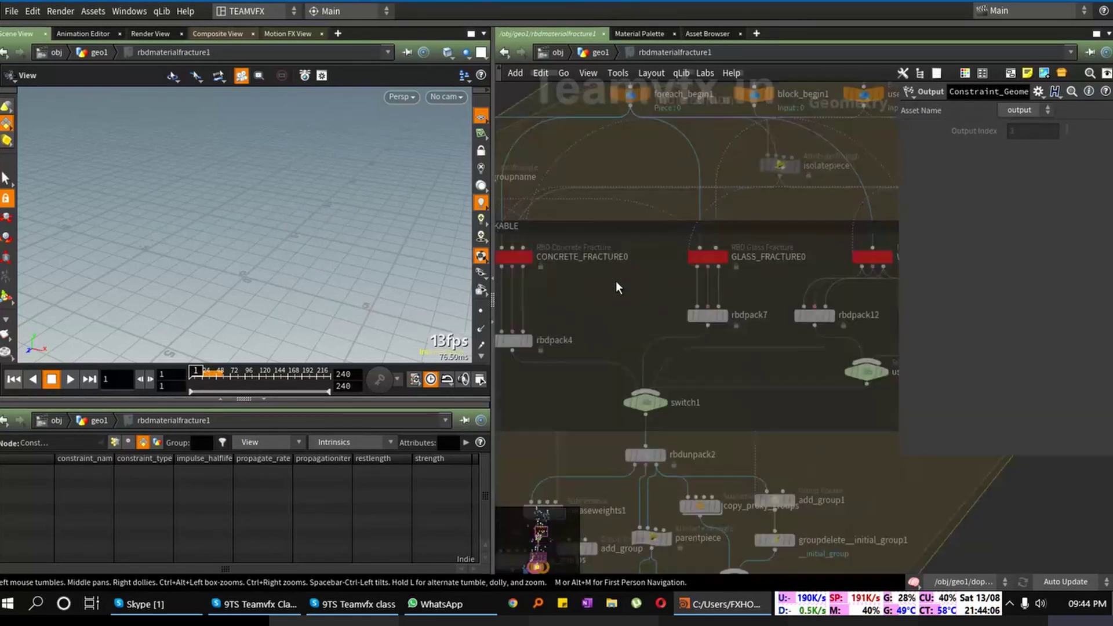
{"action": "scroll", "coordinate": [572, 298], "scroll_direction": "up", "scroll_amount": 3}
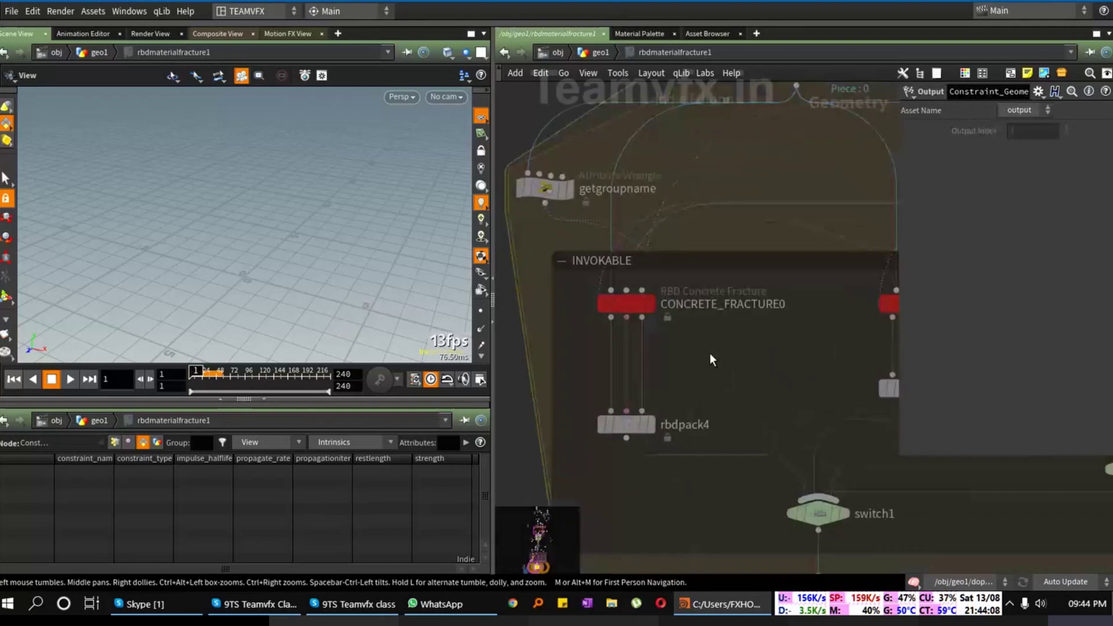
{"action": "scroll", "coordinate": [747, 333], "scroll_direction": "right", "scroll_amount": 5}
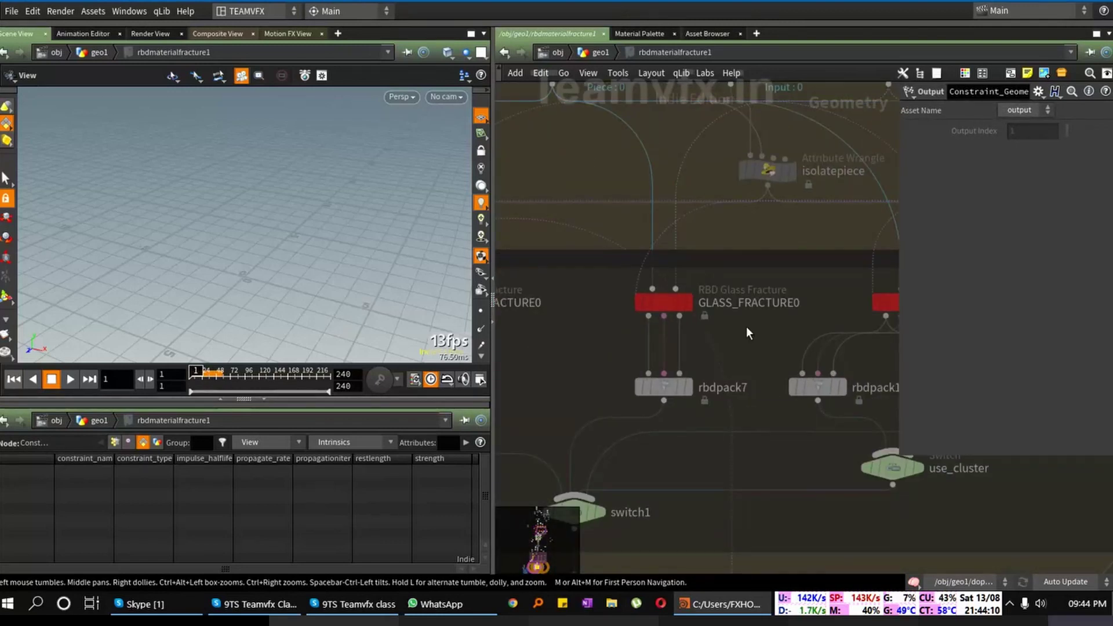
{"action": "scroll", "coordinate": [747, 333], "scroll_direction": "down", "scroll_amount": 2}
{"action": "scroll", "coordinate": [763, 335], "scroll_direction": "up", "scroll_amount": 2}
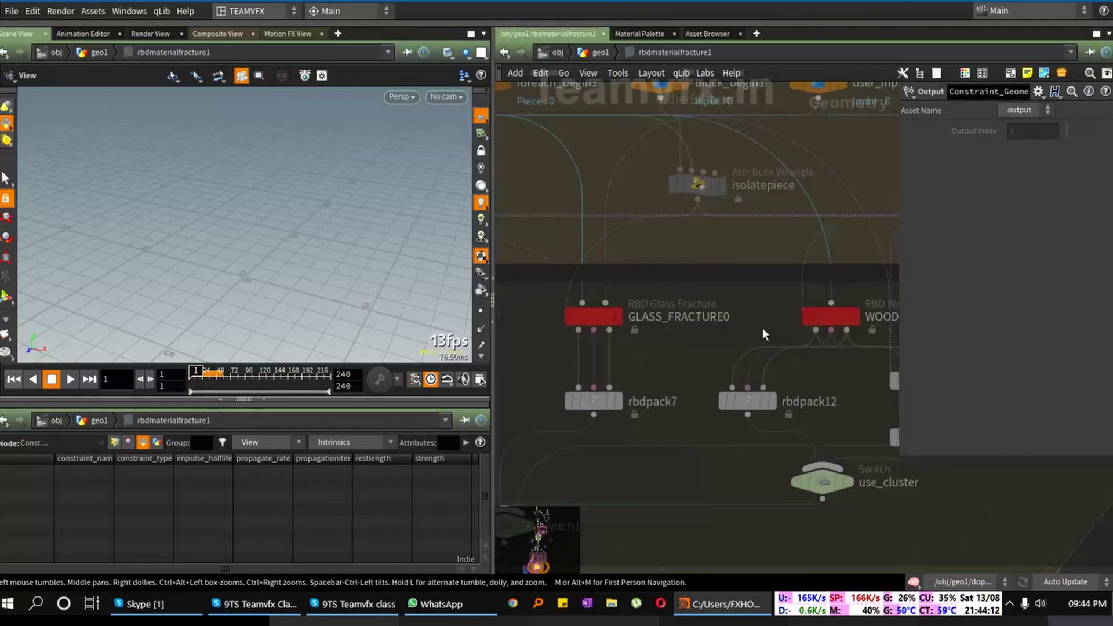
{"action": "middle_click_drag", "start_coordinate": [763, 335], "coordinate": [642, 315]}
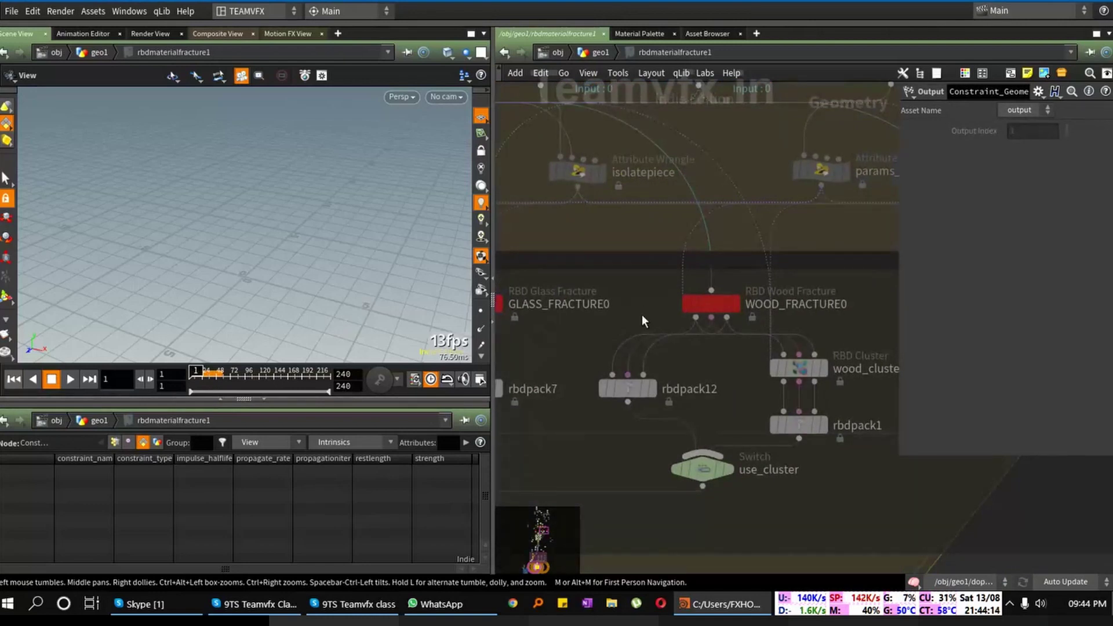
{"action": "left_click", "coordinate": [713, 300]}
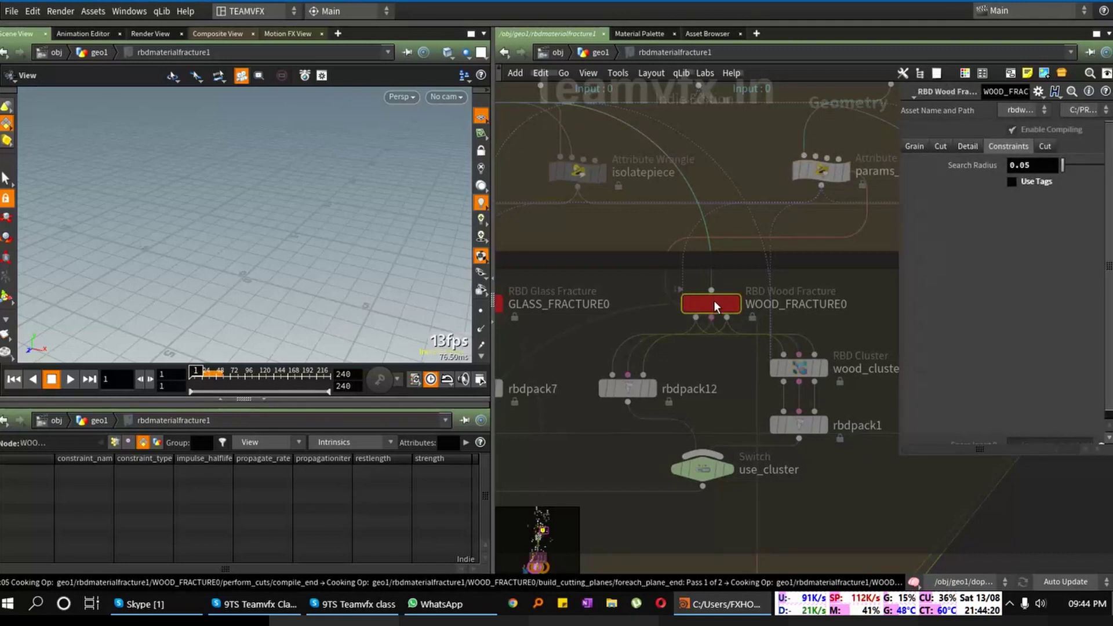
Step: Enter WOOD_FRACTURE0 and pan through its cutting-plane, grain and split nodes
{"action": "double_click", "coordinate": [714, 300]}
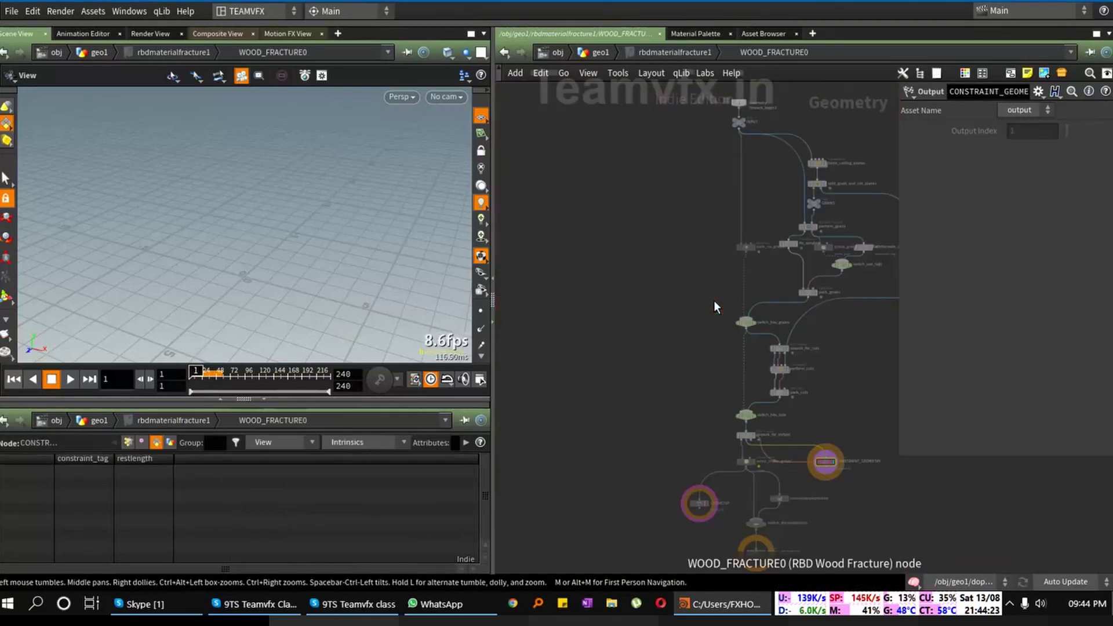
{"action": "scroll", "coordinate": [839, 360], "scroll_direction": "up", "scroll_amount": 5}
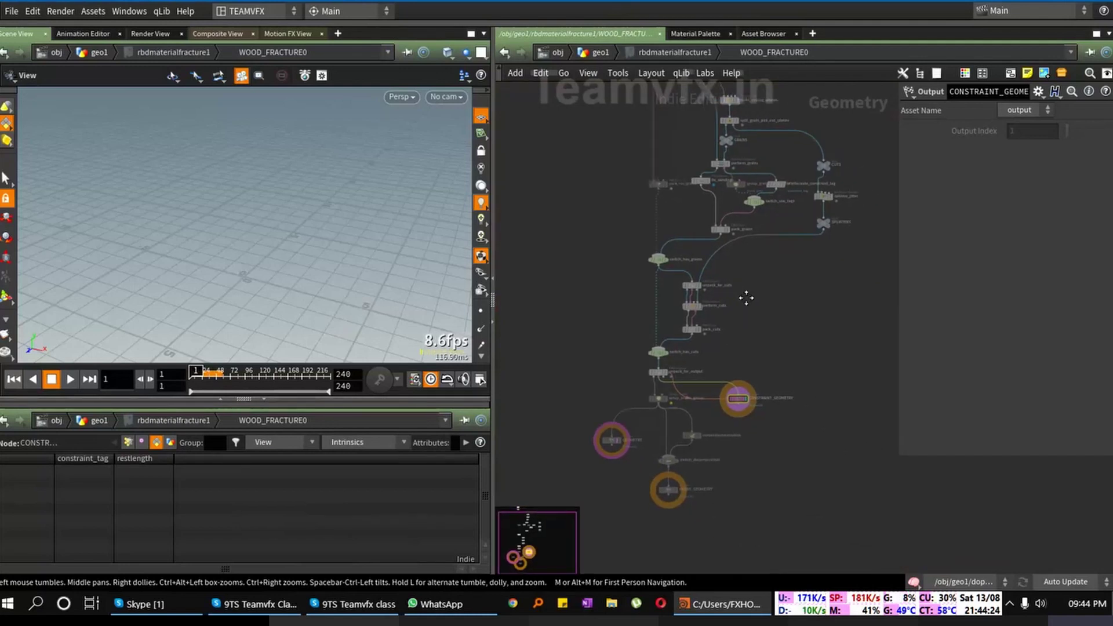
{"action": "middle_click_drag", "start_coordinate": [729, 346], "coordinate": [775, 421]}
{"action": "scroll", "coordinate": [808, 371], "scroll_direction": "down", "scroll_amount": 3}
{"action": "scroll", "coordinate": [789, 374], "scroll_direction": "up", "scroll_amount": 6}
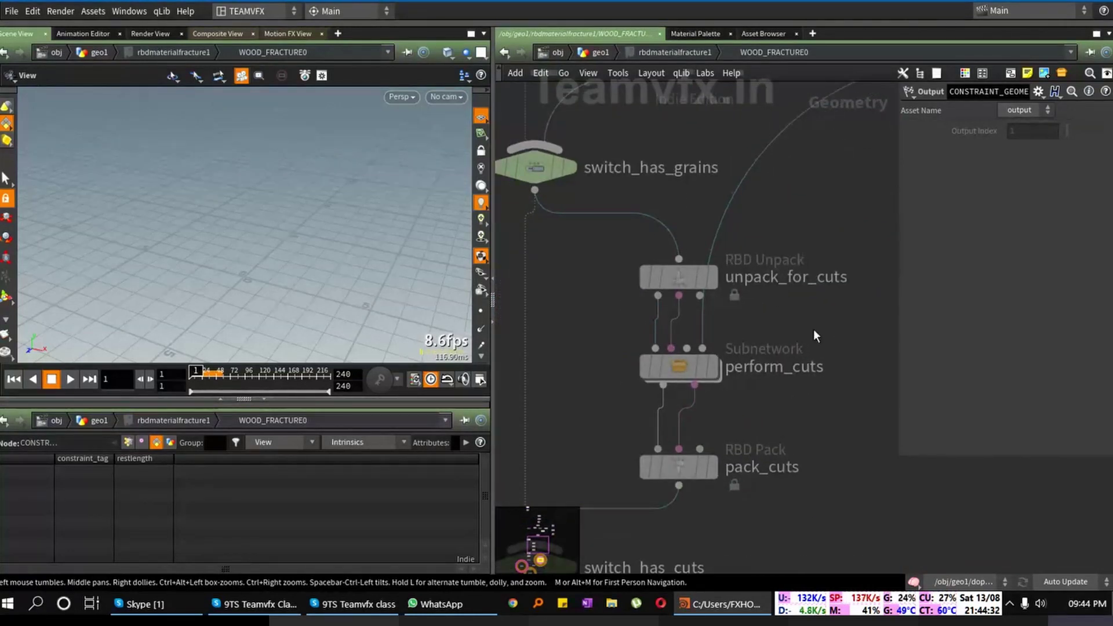
{"action": "scroll", "coordinate": [687, 420], "scroll_direction": "down", "scroll_amount": 5}
{"action": "middle_click_drag", "start_coordinate": [781, 233], "coordinate": [716, 368]}
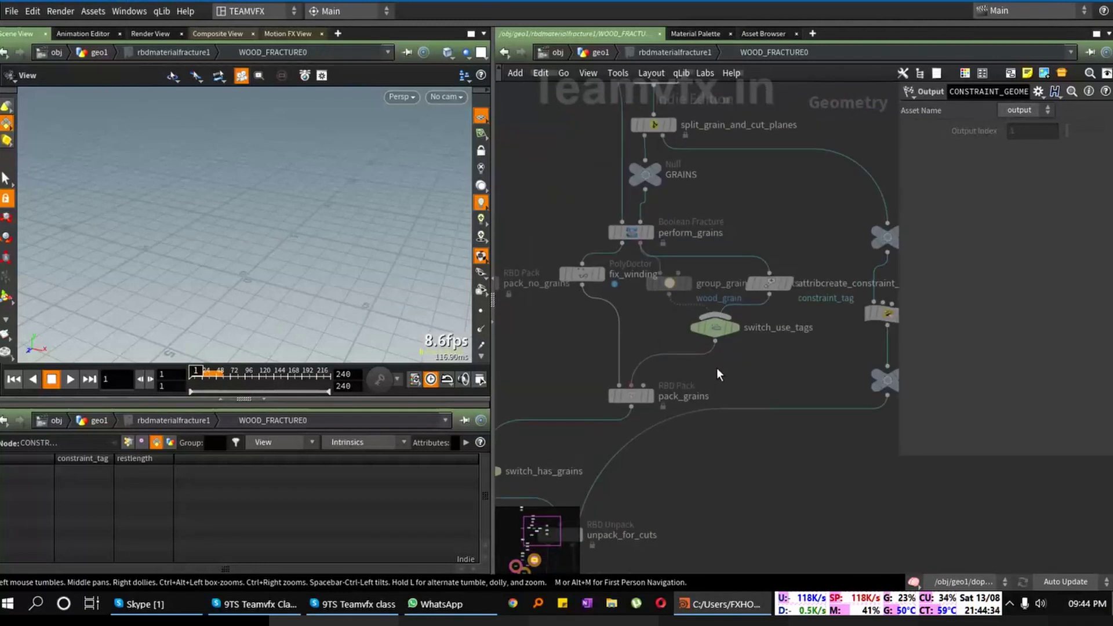
{"action": "scroll", "coordinate": [676, 406], "scroll_direction": "up", "scroll_amount": 2}
{"action": "middle_click_drag", "start_coordinate": [686, 406], "coordinate": [735, 329]}
{"action": "scroll", "coordinate": [676, 335], "scroll_direction": "up", "scroll_amount": 2}
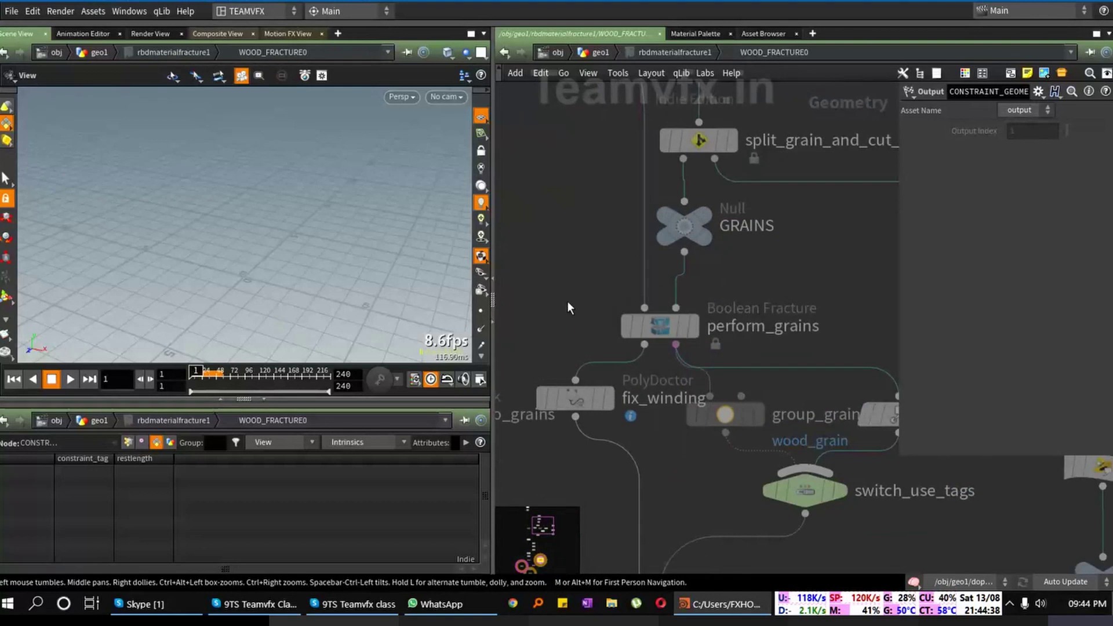
Step: Inspect perform_grains' Boolean Fracture settings, then return to the rbdmaterialfracture1 level
{"action": "left_click_drag", "start_coordinate": [570, 300], "coordinate": [753, 328]}
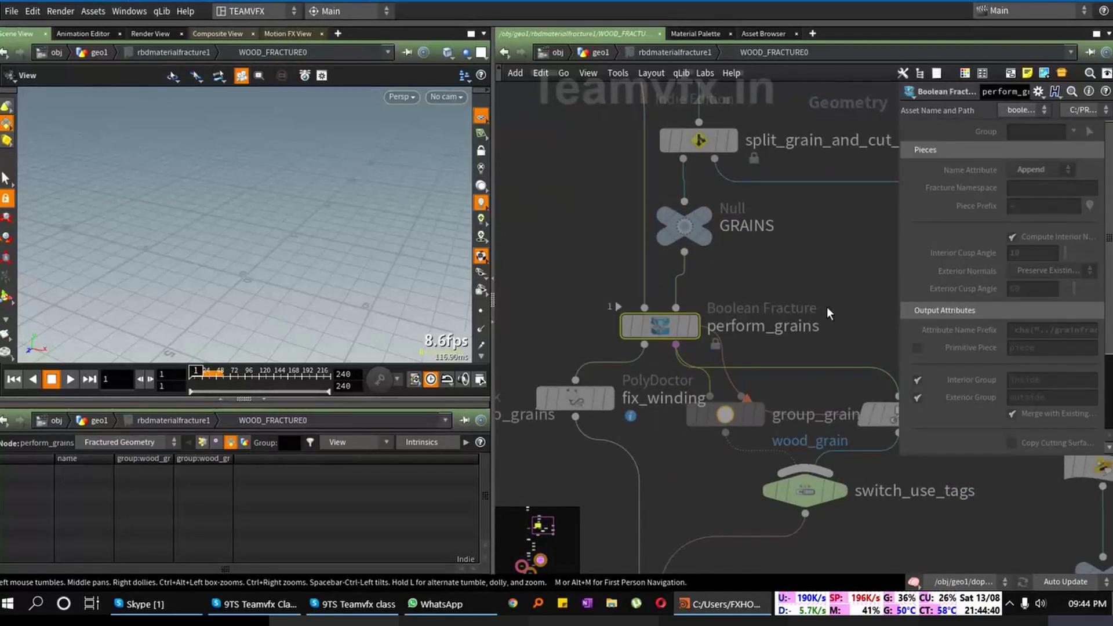
{"action": "mouse_move", "coordinate": [827, 308]}
{"action": "middle_mouse_down"}
{"action": "mouse_move", "coordinate": [792, 390]}
{"action": "mouse_move", "coordinate": [716, 363]}
{"action": "mouse_move", "coordinate": [697, 326]}
{"action": "mouse_move", "coordinate": [833, 324]}
{"action": "middle_mouse_up"}
{"action": "scroll", "coordinate": [792, 390], "scroll_direction": "down", "scroll_amount": 2}
{"action": "middle_click_drag", "start_coordinate": [550, 421], "coordinate": [684, 443]}
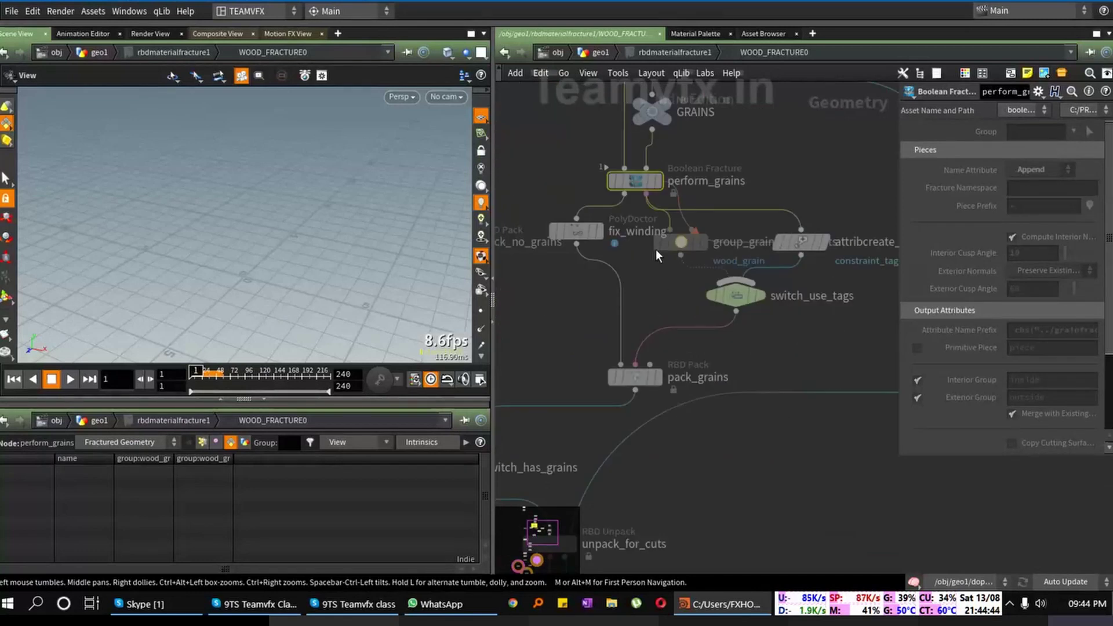
{"action": "middle_click_drag", "start_coordinate": [656, 249], "coordinate": [673, 197]}
{"action": "mouse_move", "coordinate": [637, 385]}
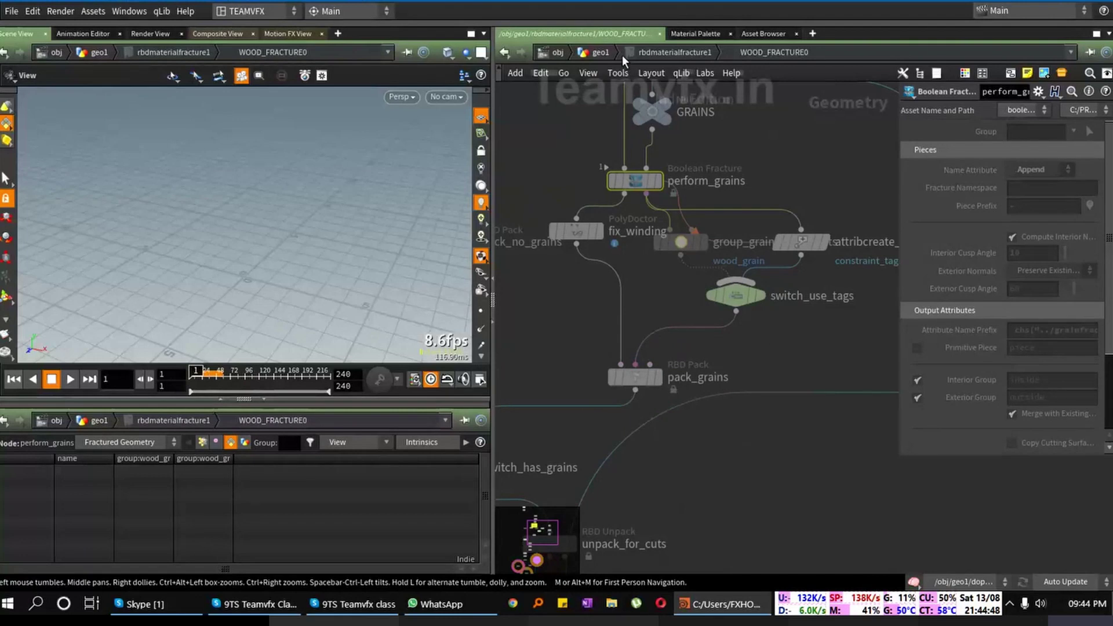
{"action": "left_click", "coordinate": [677, 51]}
{"action": "scroll", "coordinate": [679, 363], "scroll_direction": "down", "scroll_amount": 5}
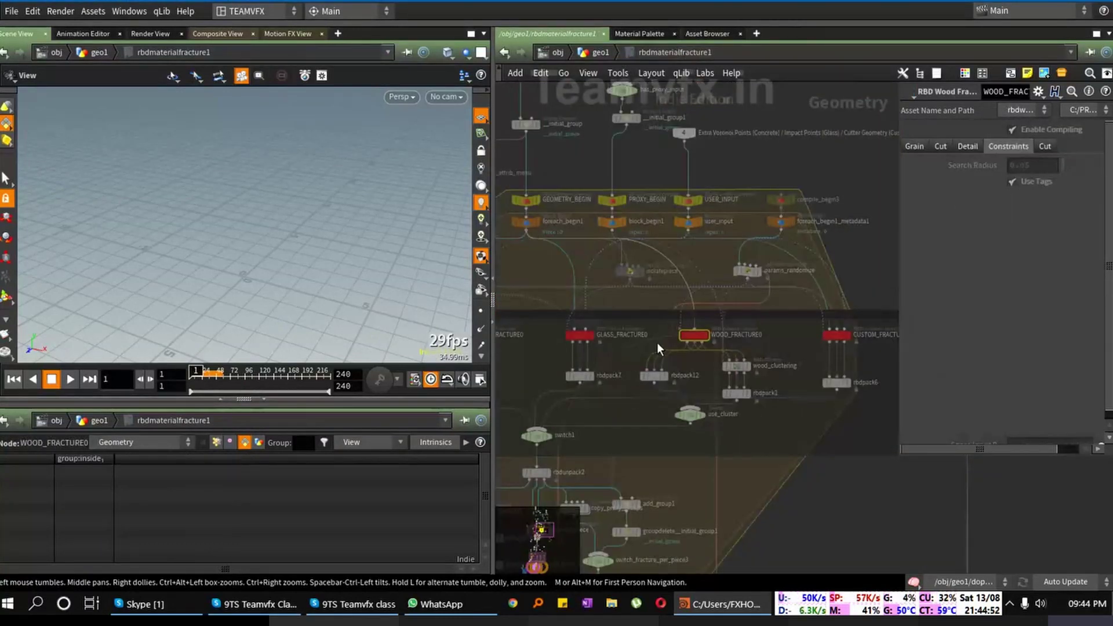
Step: Return to geo1, select rbdmaterialfracture1 and widen the parameter panel
{"action": "left_click", "coordinate": [600, 53]}
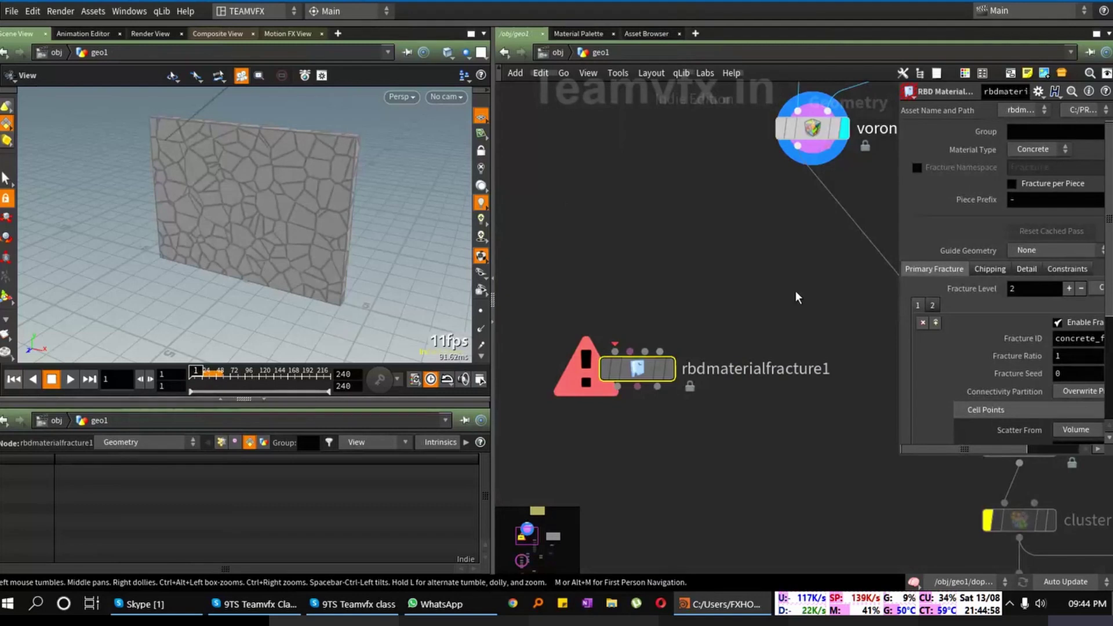
{"action": "left_click_drag", "start_coordinate": [584, 283], "coordinate": [690, 468]}
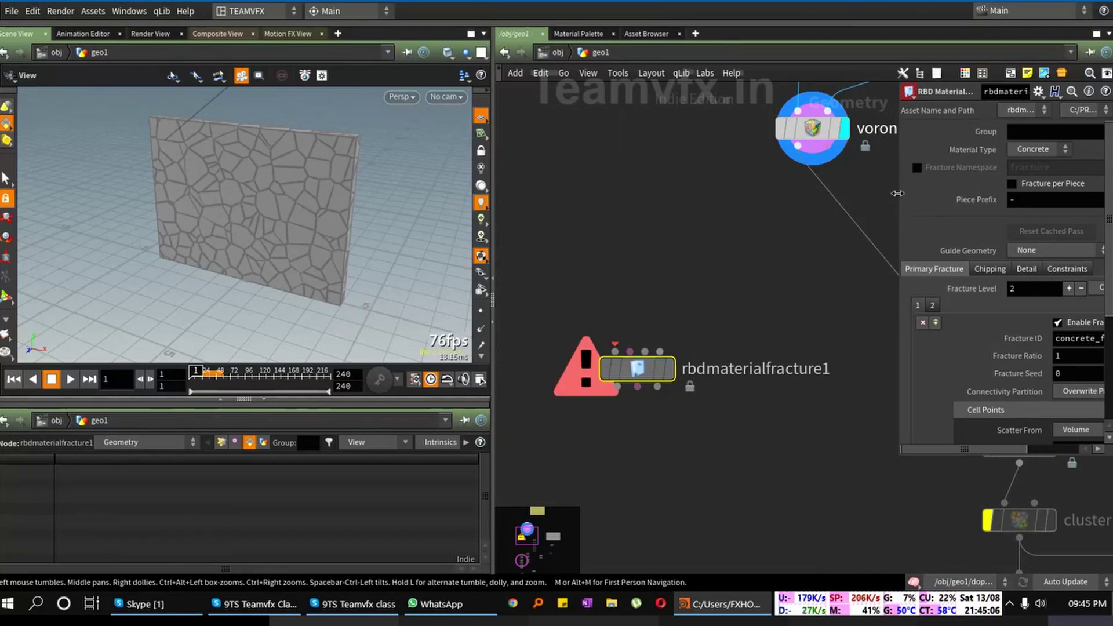
{"action": "left_click_drag", "start_coordinate": [867, 196], "coordinate": [830, 200]}
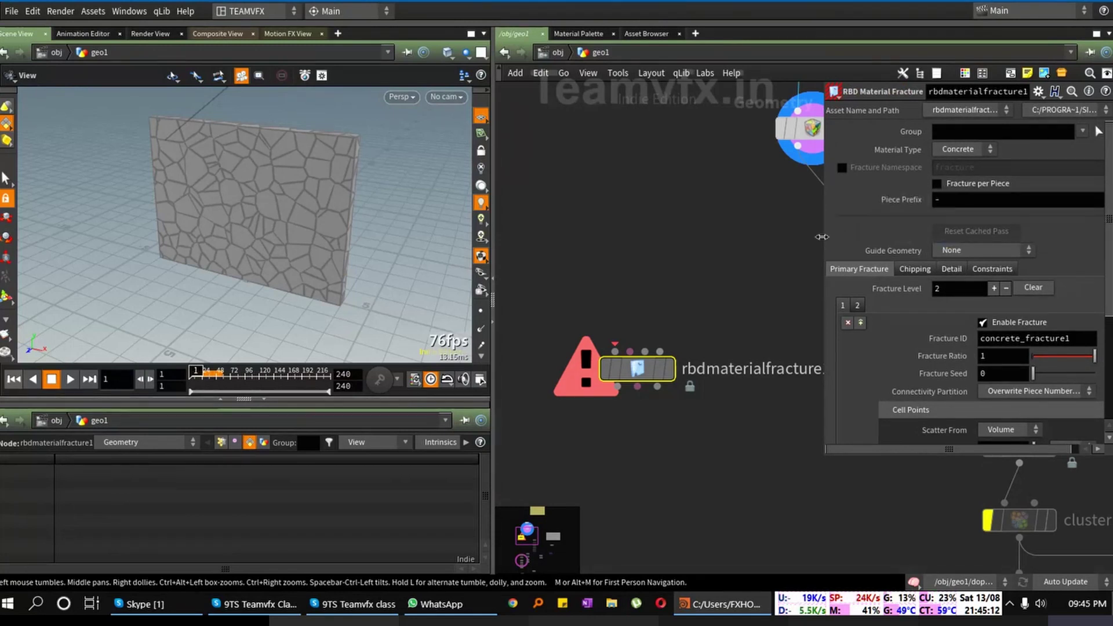
{"action": "left_click_drag", "start_coordinate": [824, 241], "coordinate": [728, 244]}
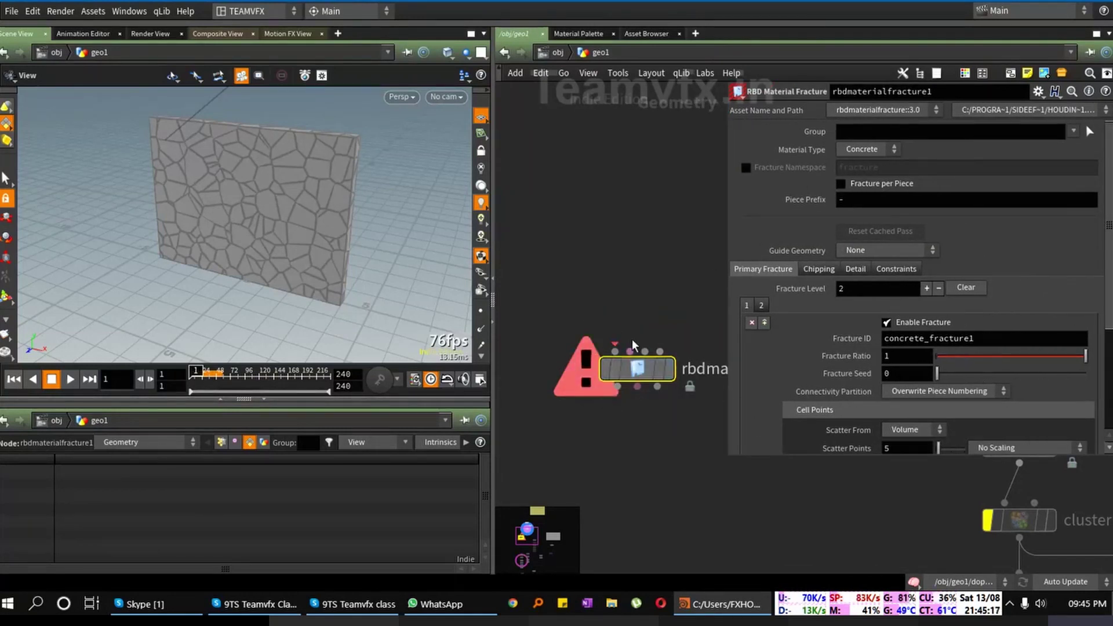
{"action": "middle_click_drag", "start_coordinate": [616, 457], "coordinate": [577, 413]}
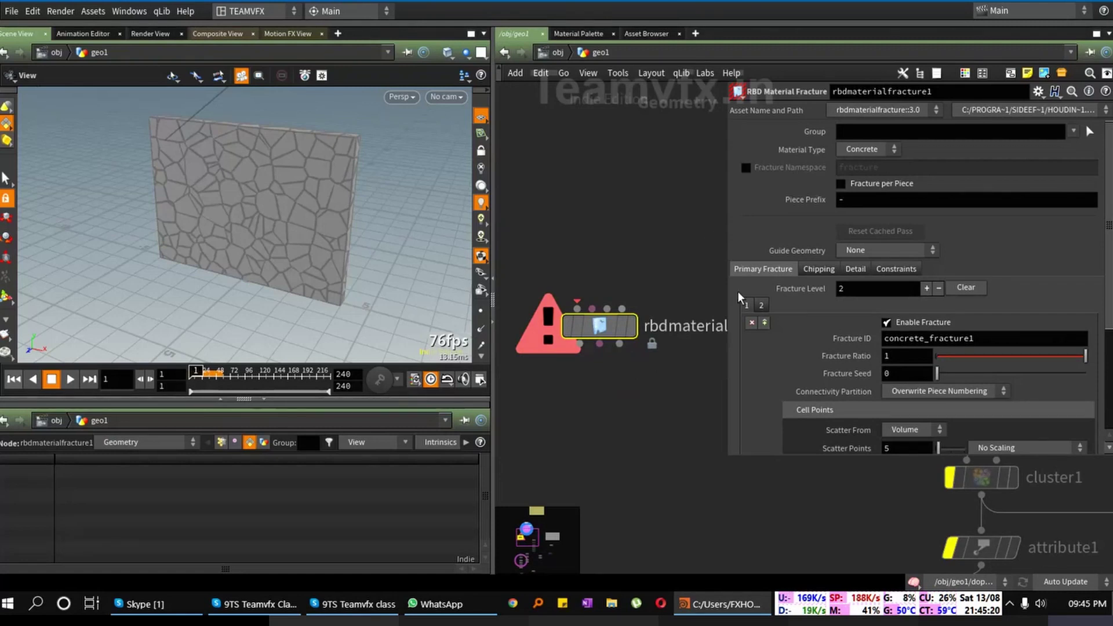
{"action": "left_click_drag", "start_coordinate": [727, 243], "coordinate": [737, 243]}
{"action": "scroll", "coordinate": [910, 274], "scroll_direction": "down", "scroll_amount": 3}
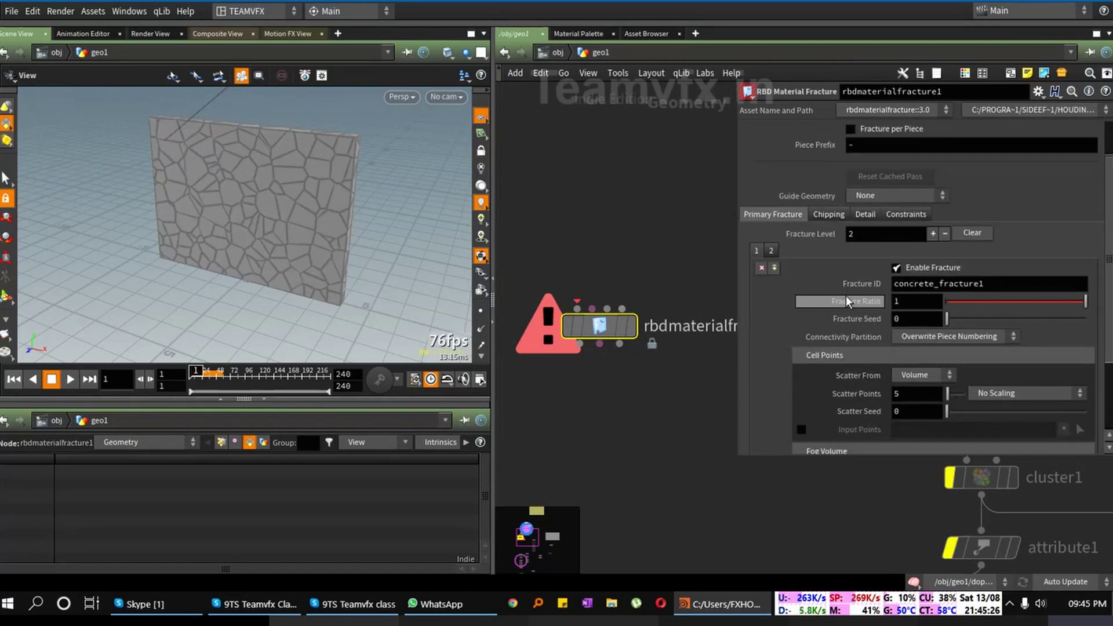
{"action": "scroll", "coordinate": [846, 297], "scroll_direction": "up", "scroll_amount": 3}
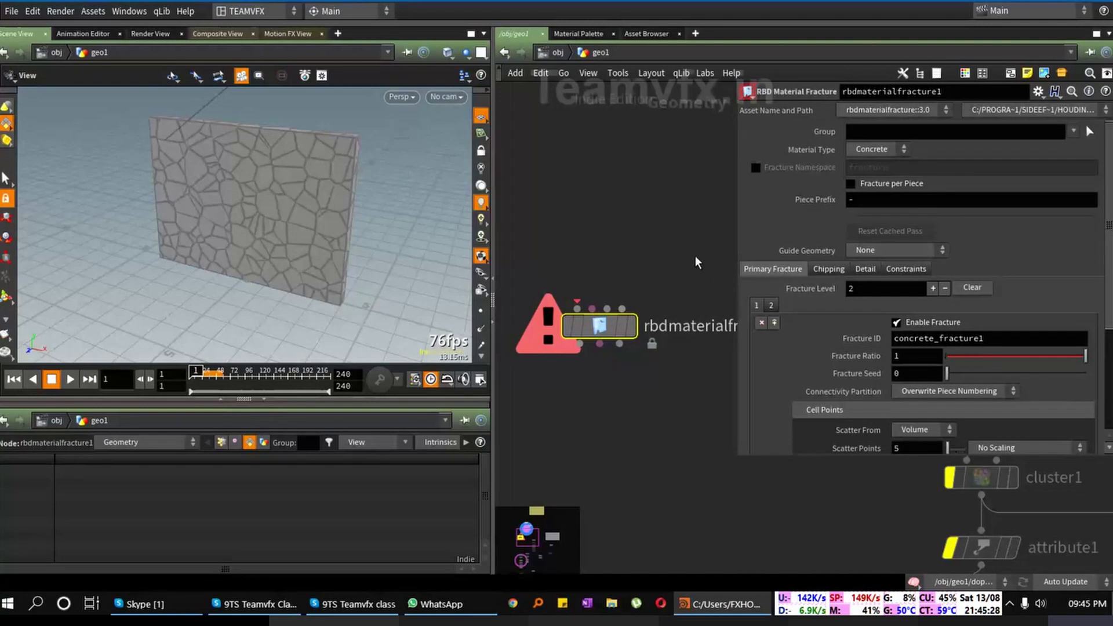
Step: Delete the unconnected rbdmaterialfracture1 node and bring the fracture chain into view
{"action": "left_click_drag", "start_coordinate": [542, 267], "coordinate": [680, 451]}
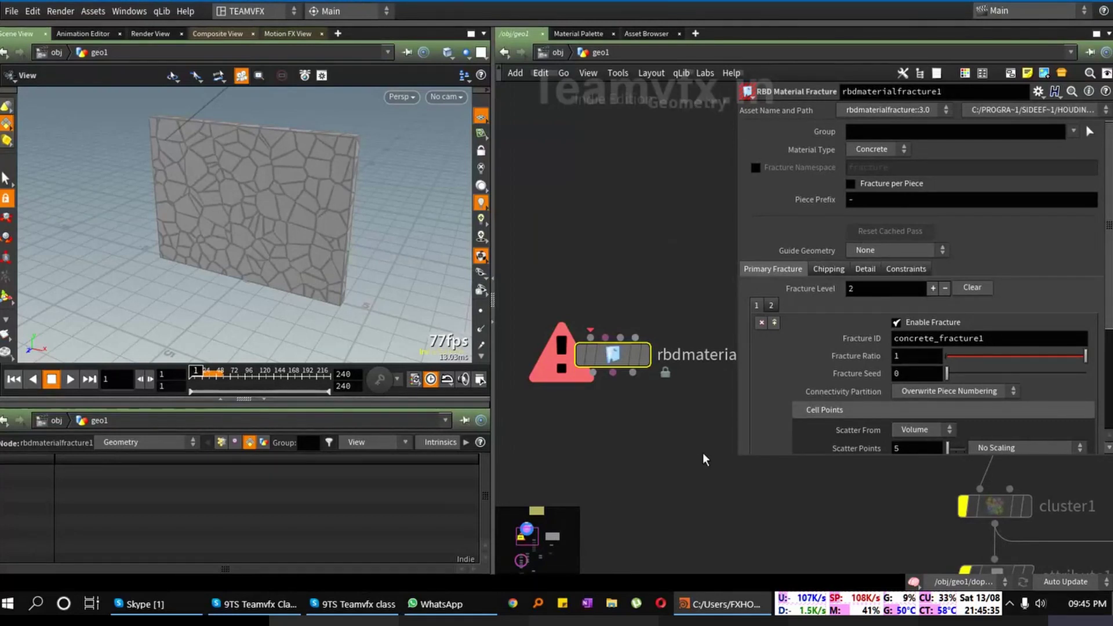
{"action": "left_click_drag", "start_coordinate": [737, 457], "coordinate": [762, 482]}
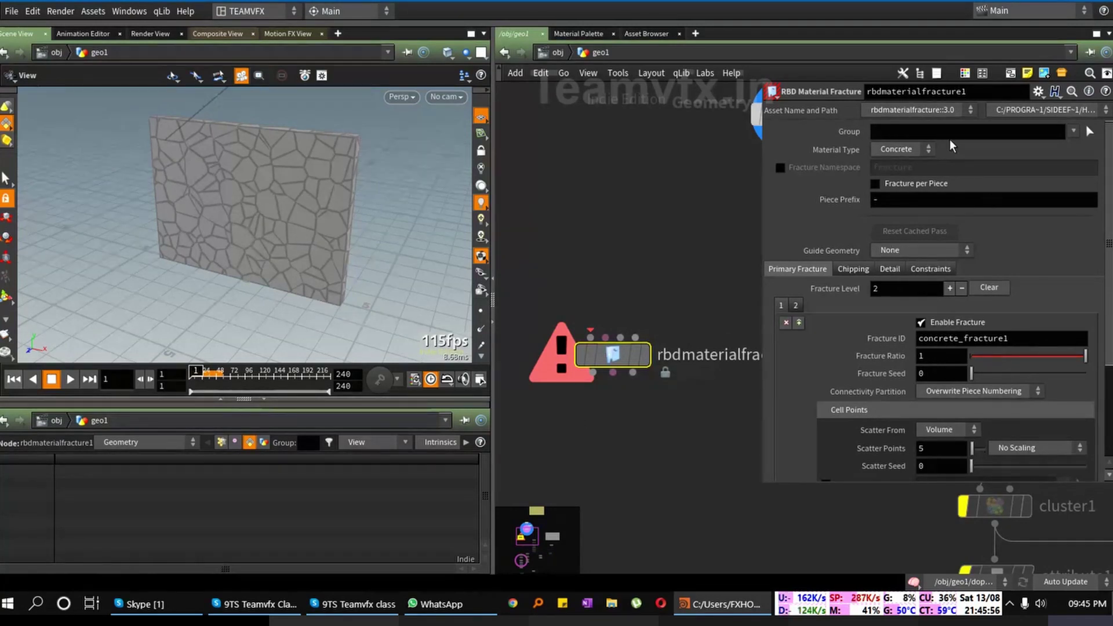
{"action": "key", "text": "Delete"}
{"action": "middle_click_drag", "start_coordinate": [716, 198], "coordinate": [736, 390]}
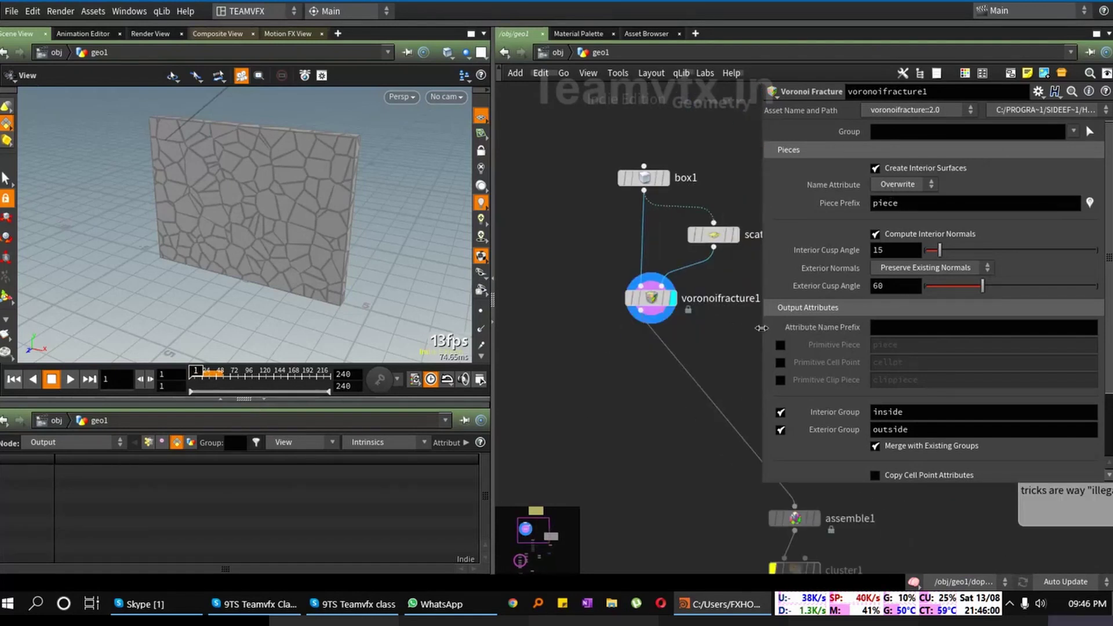
Step: Select voronoifracture1 to inspect its parameters in a wider network view
{"action": "left_click", "coordinate": [762, 328]}
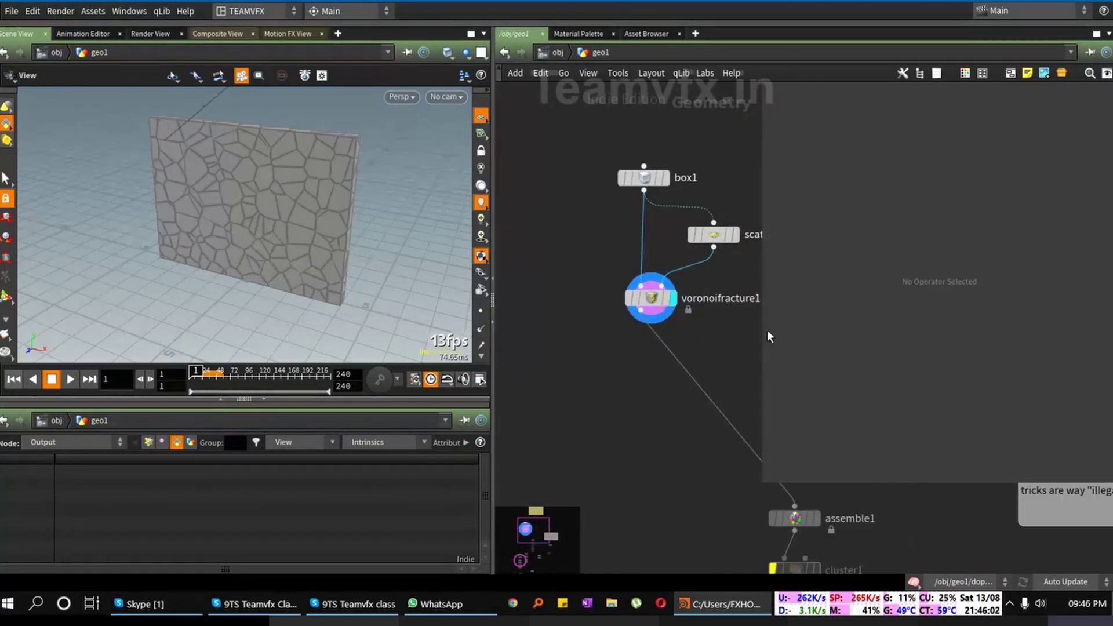
{"action": "left_click_drag", "start_coordinate": [759, 329], "coordinate": [880, 323]}
{"action": "scroll", "coordinate": [784, 280], "scroll_direction": "up", "scroll_amount": 4}
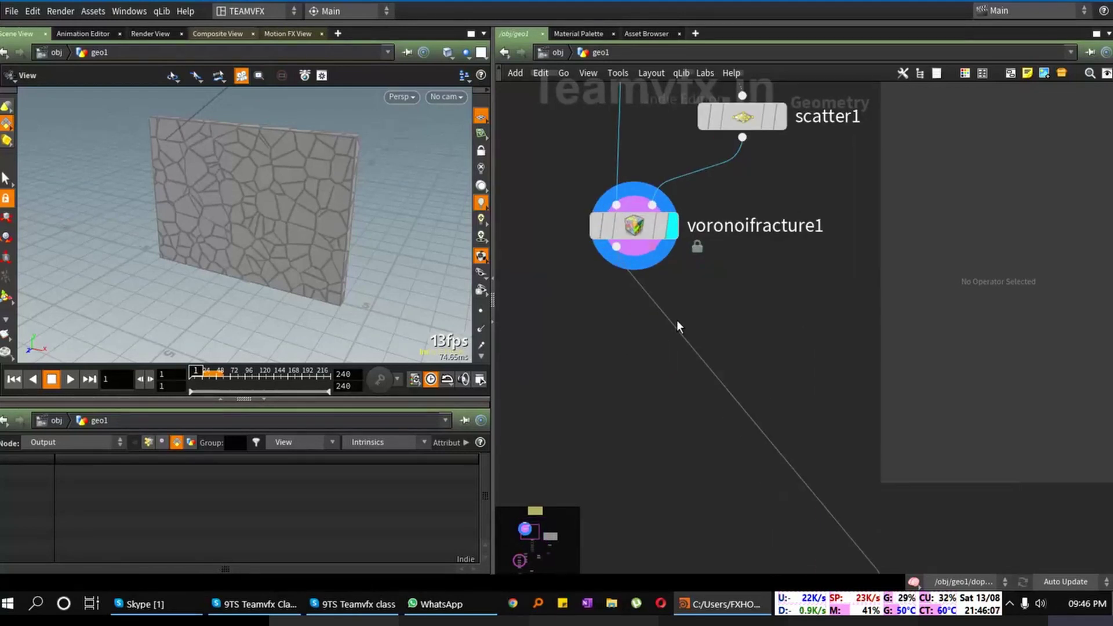
{"action": "left_click_drag", "start_coordinate": [316, 243], "coordinate": [359, 238]}
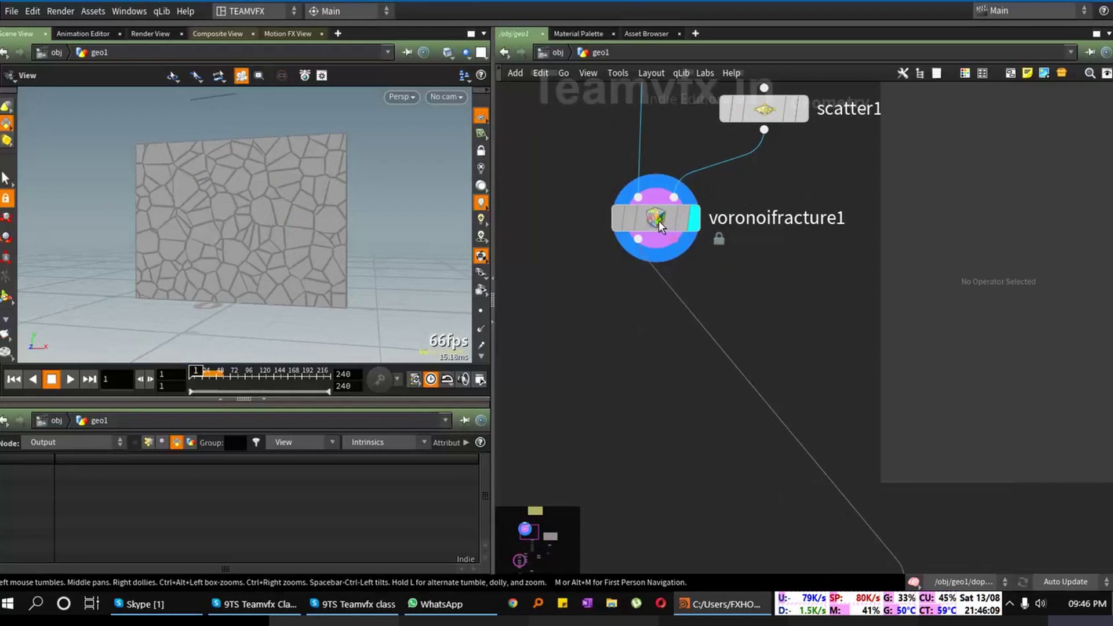
{"action": "left_click", "coordinate": [687, 229]}
Step: Move box1 higher in the network and set its display flag
{"action": "key", "text": "h"}
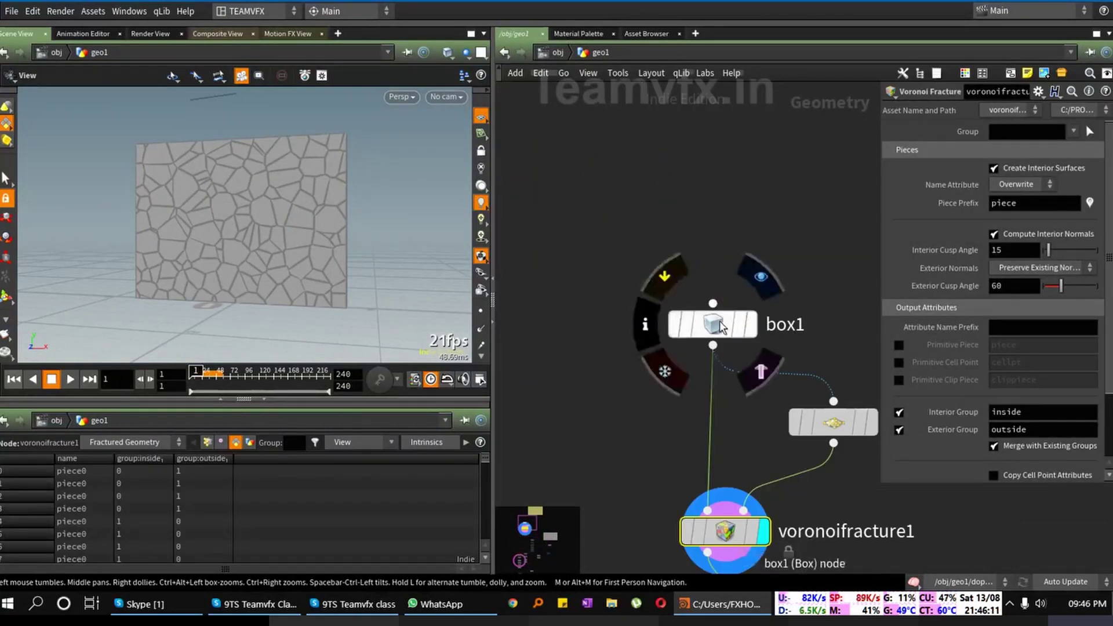
{"action": "left_click_drag", "start_coordinate": [712, 322], "coordinate": [709, 254]}
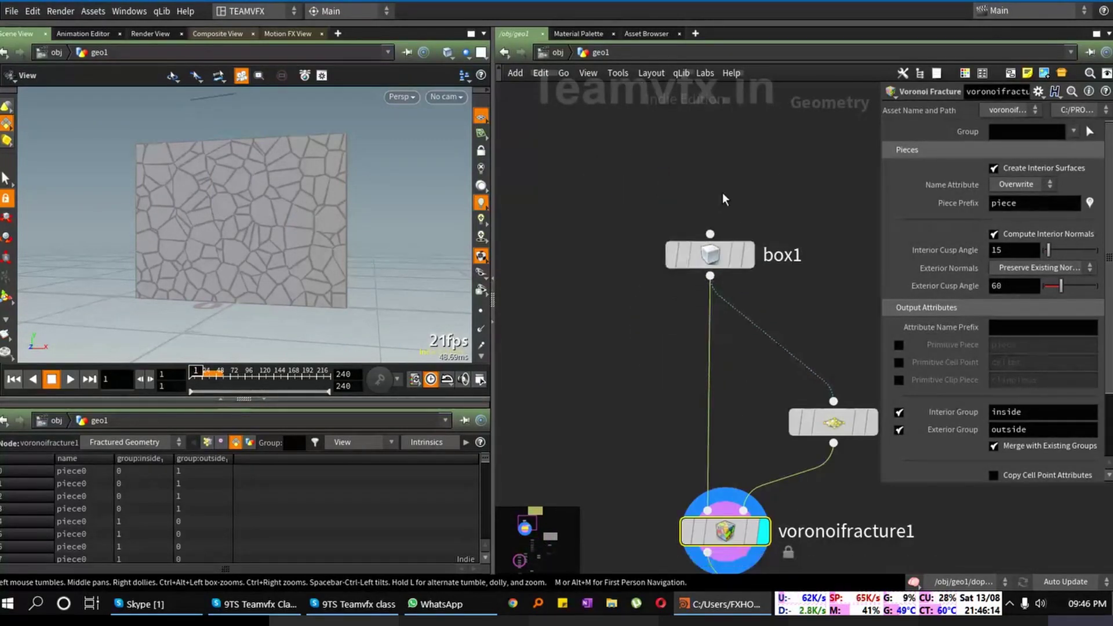
{"action": "left_click", "coordinate": [748, 255]}
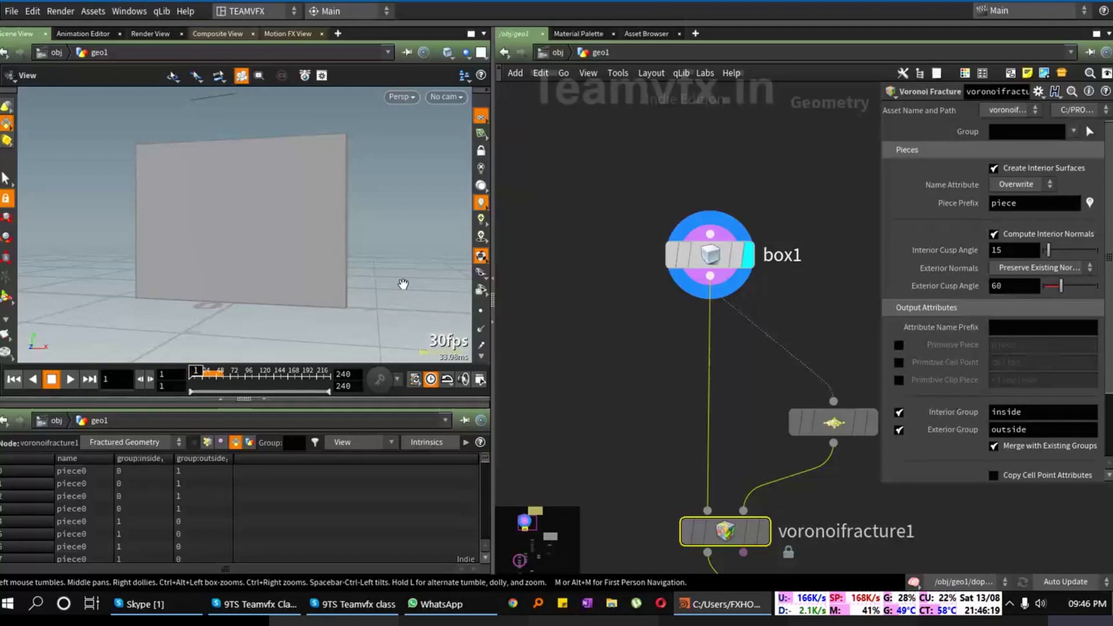
{"action": "scroll", "coordinate": [665, 331], "scroll_direction": "down", "scroll_amount": 3}
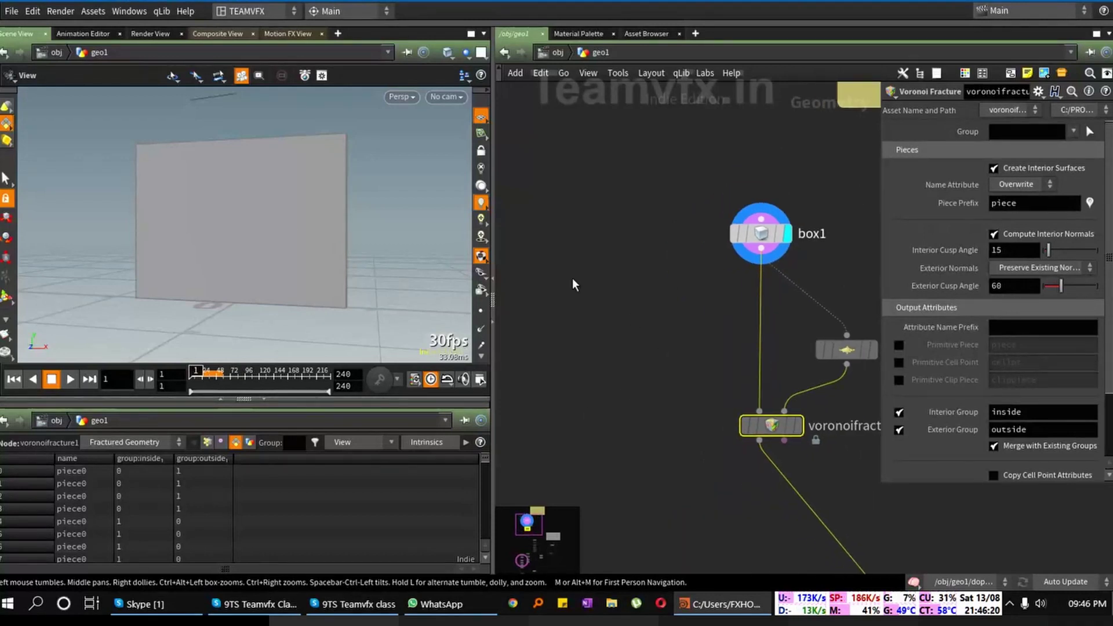
{"action": "key", "text": "Tab"}
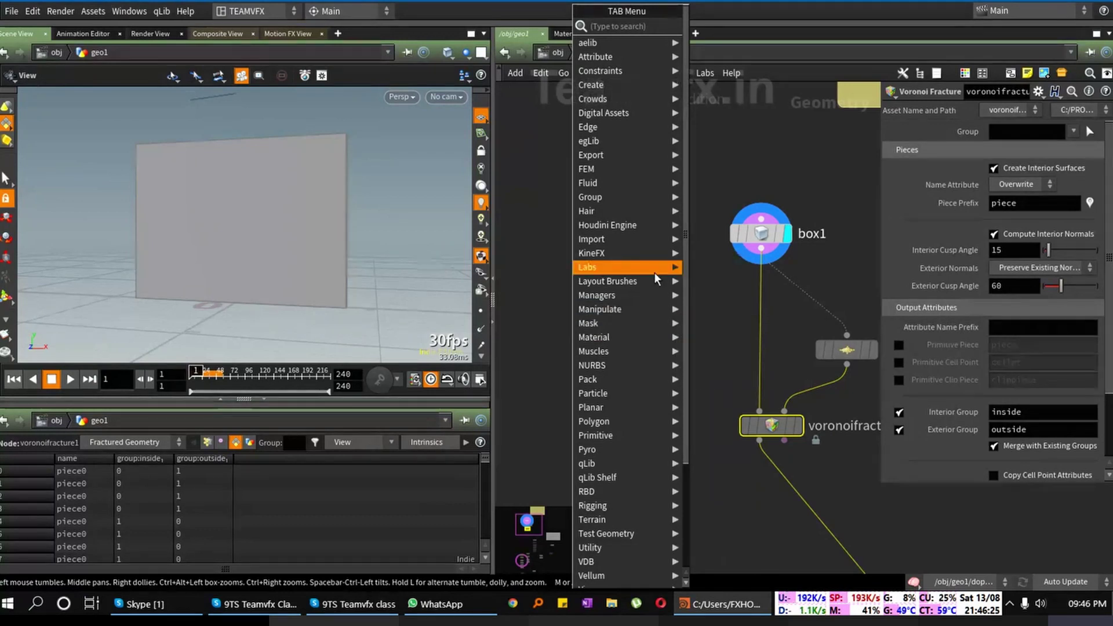
Step: Add transform2 fed from box1, display it, and template box1 as an outline
{"action": "mouse_move", "coordinate": [634, 292]}
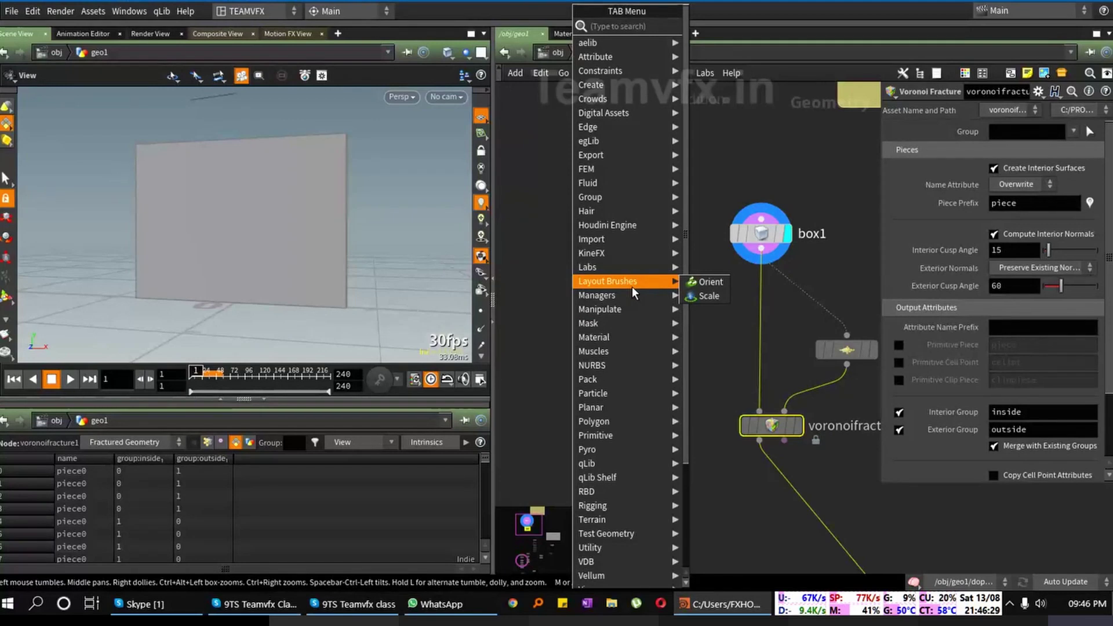
{"action": "type", "text": "tr"}
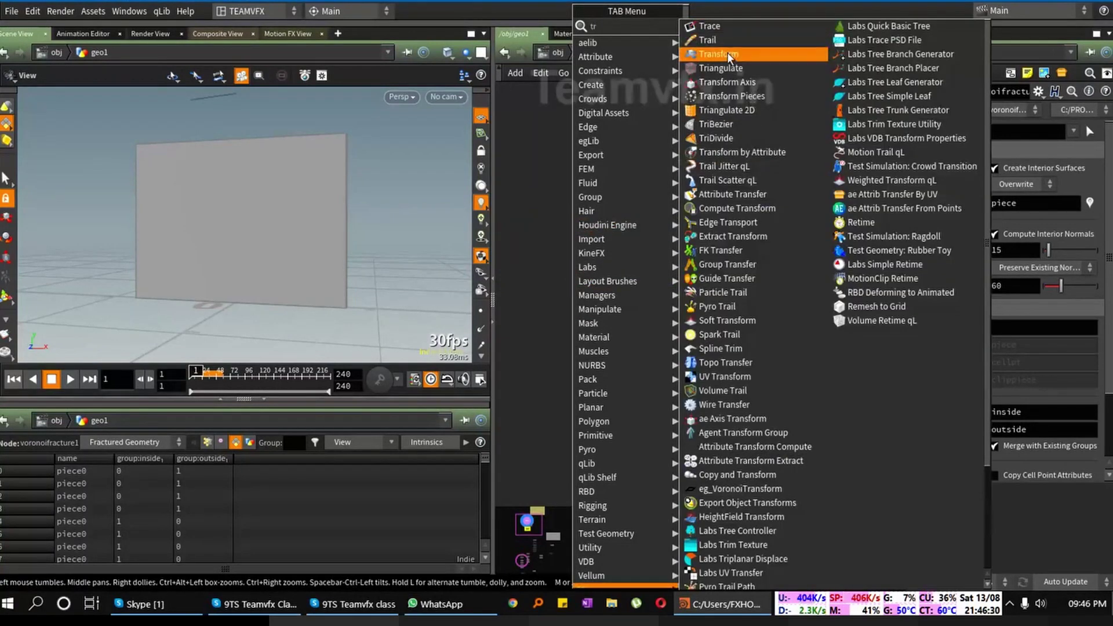
{"action": "left_click", "coordinate": [729, 55]}
{"action": "left_click", "coordinate": [583, 318]}
{"action": "left_click", "coordinate": [583, 301]}
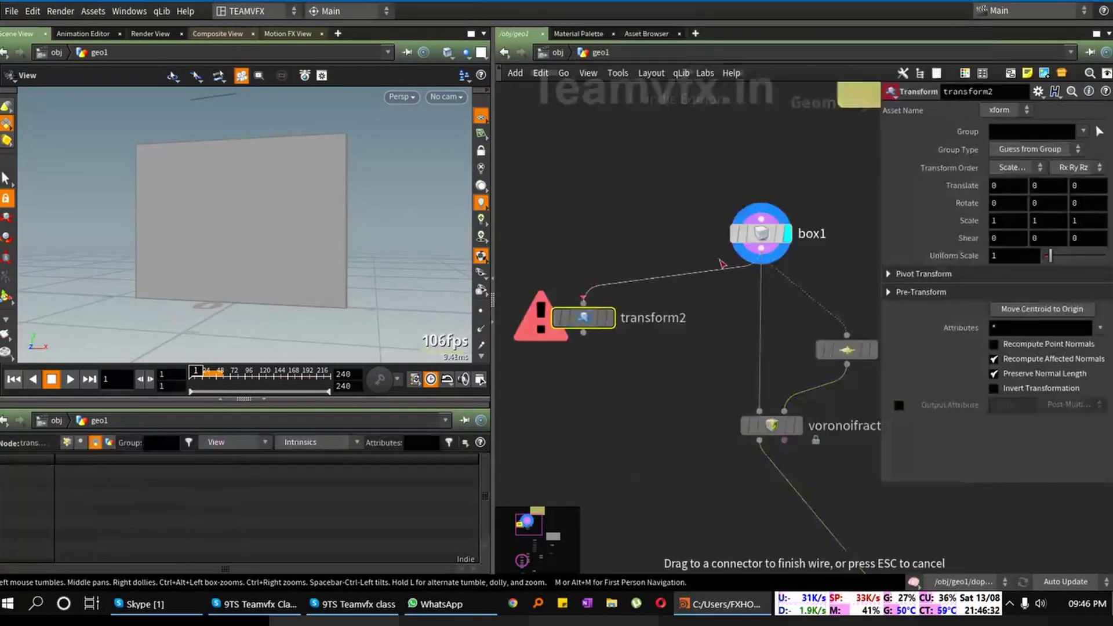
{"action": "left_click", "coordinate": [723, 262]}
{"action": "left_click", "coordinate": [607, 318]}
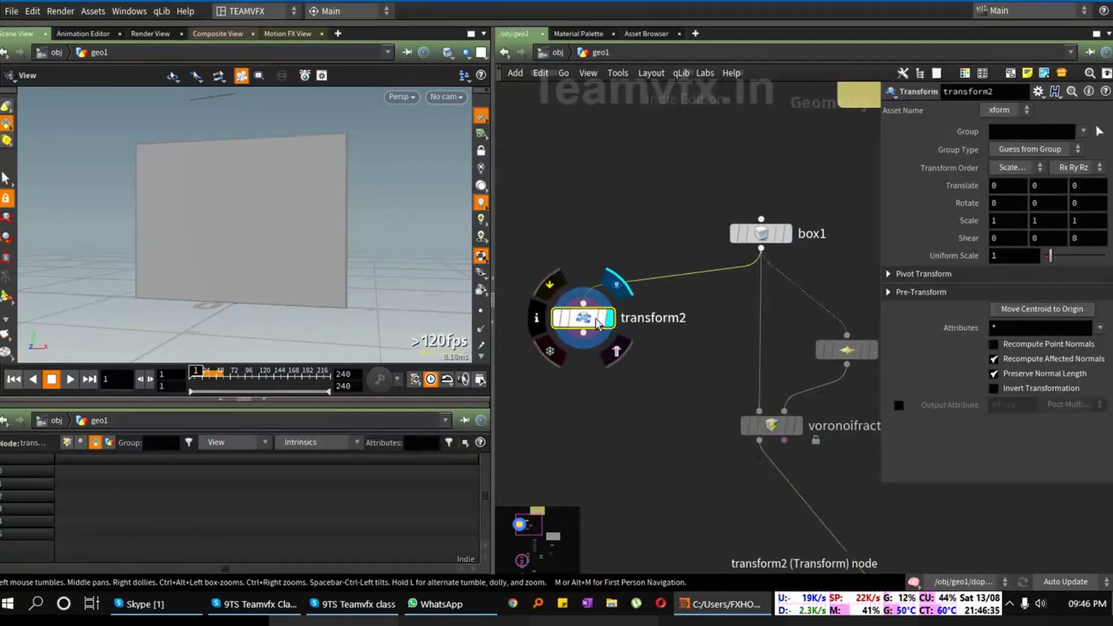
{"action": "left_click", "coordinate": [783, 237]}
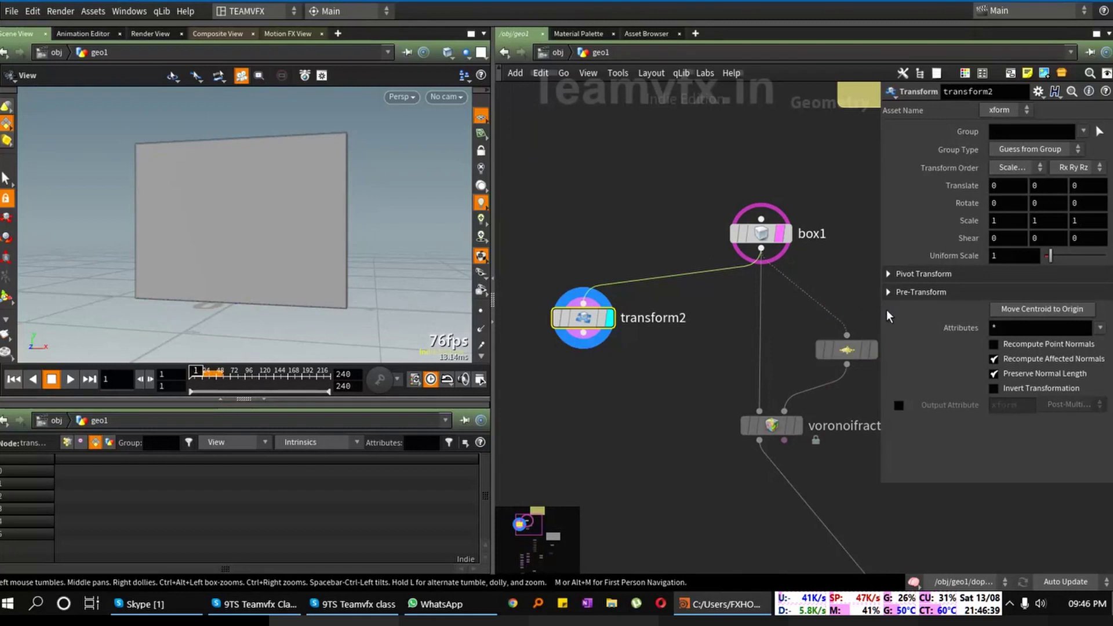
Step: Shrink transform2 to Uniform Scale 0.47 and try a Shear Z of 1.2
{"action": "left_click_drag", "start_coordinate": [882, 316], "coordinate": [721, 311]}
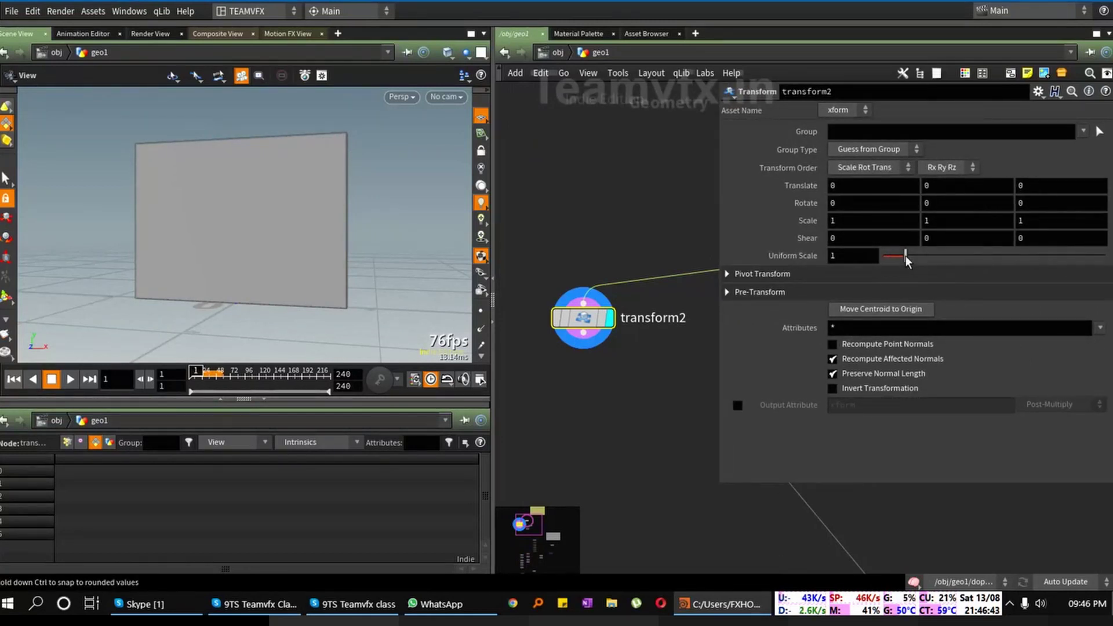
{"action": "left_click_drag", "start_coordinate": [906, 256], "coordinate": [893, 256]}
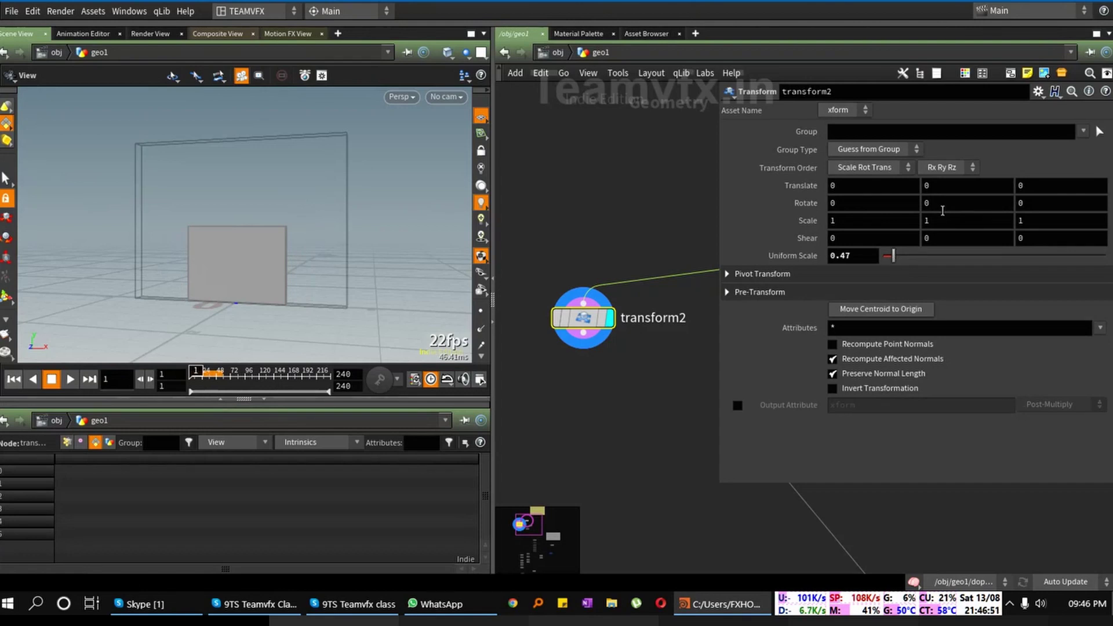
{"action": "left_click_drag", "start_coordinate": [294, 277], "coordinate": [347, 262]}
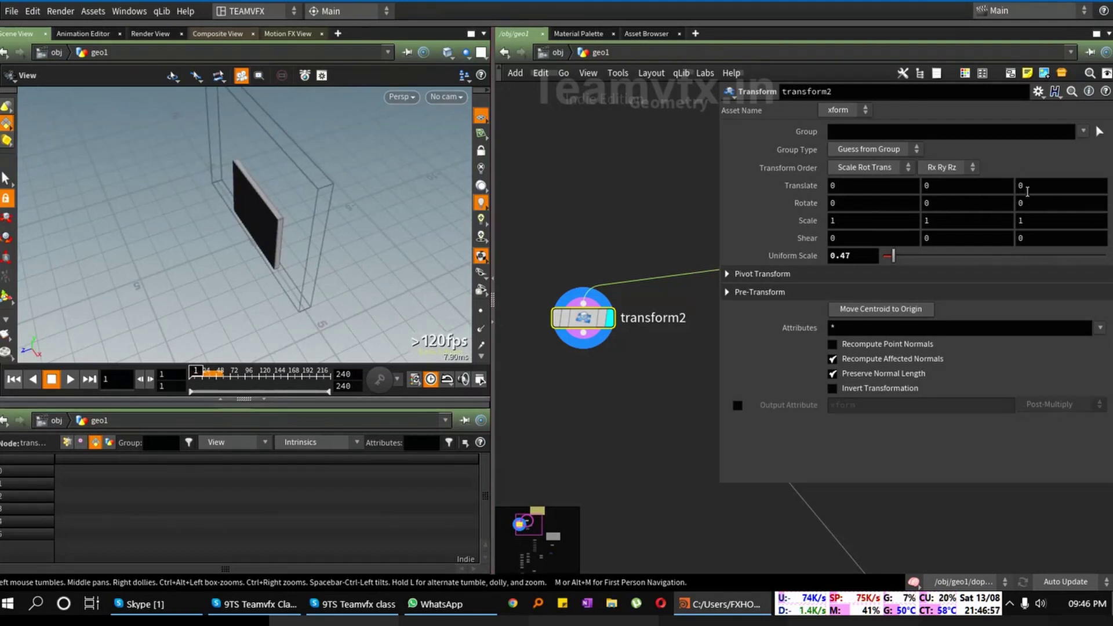
{"action": "mouse_move", "coordinate": [1032, 241]}
{"action": "middle_mouse_down"}
{"action": "mouse_move", "coordinate": [1093, 226]}
{"action": "mouse_move", "coordinate": [1110, 236]}
{"action": "mouse_move", "coordinate": [1031, 240]}
{"action": "middle_mouse_up"}
{"action": "middle_click", "coordinate": [1030, 240]}
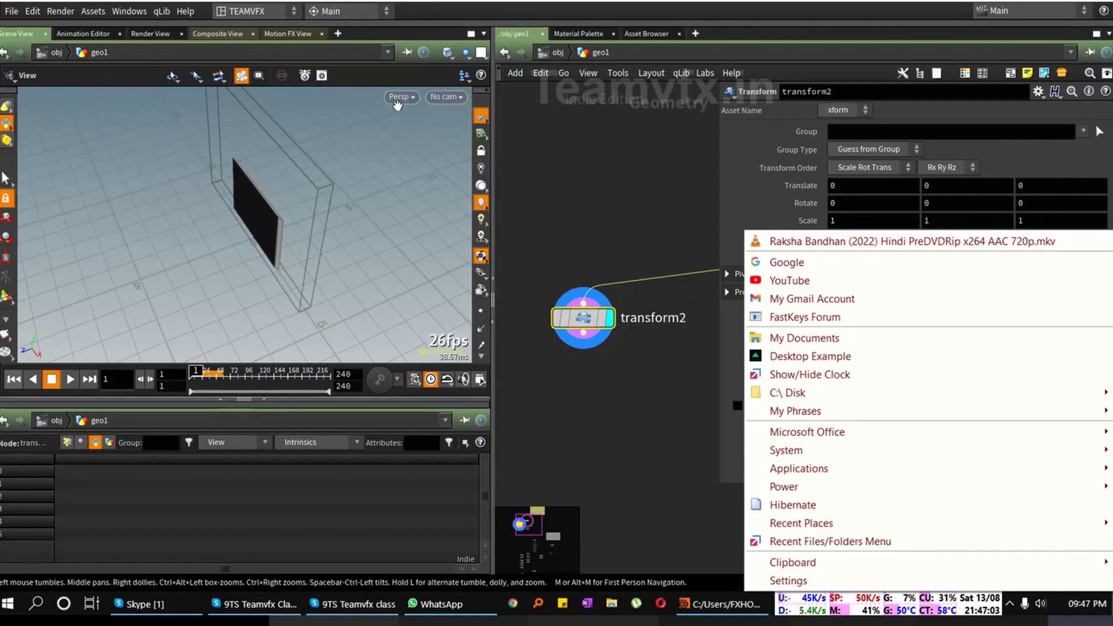
{"action": "key", "text": "Escape"}
{"action": "left_click_drag", "start_coordinate": [294, 188], "coordinate": [169, 166]}
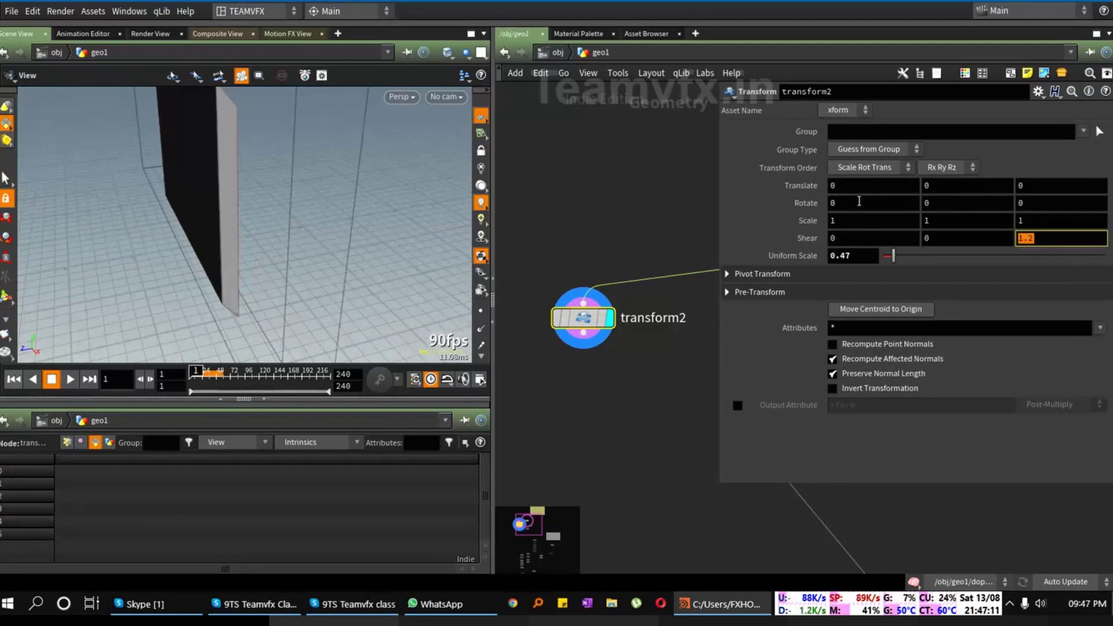
Step: Reset transform2's Shear Z to 0 and set its Scale Z to 3
{"action": "type", "text": "0"}
{"action": "key", "text": "Return"}
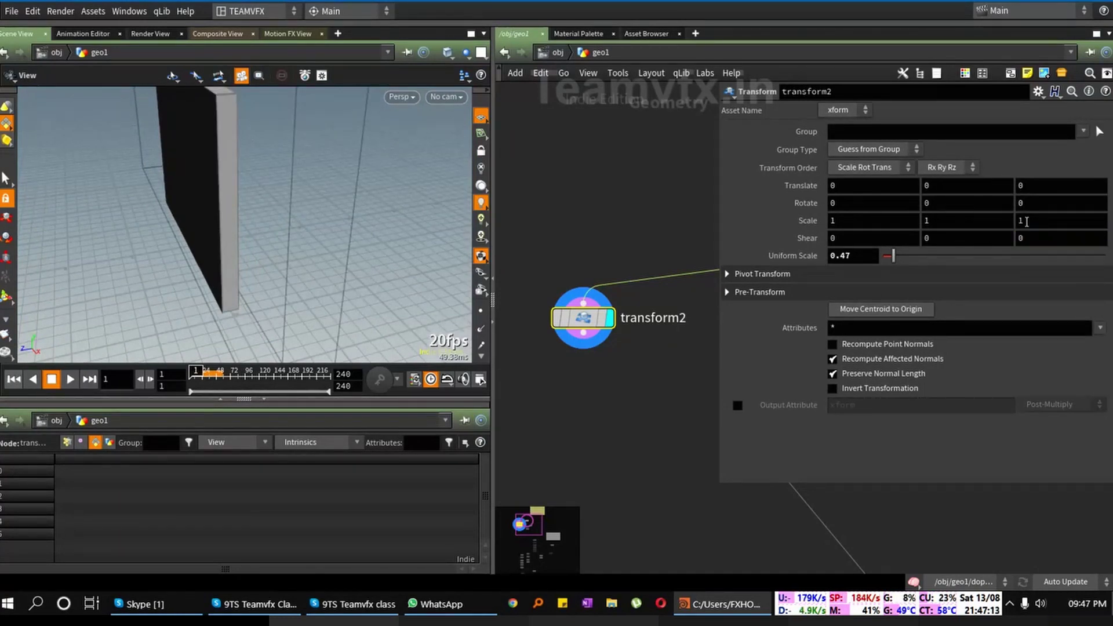
{"action": "middle_click_drag", "start_coordinate": [1026, 221], "coordinate": [5, 232]}
{"action": "middle_click_drag", "start_coordinate": [5, 230], "coordinate": [613, 420]}
{"action": "mouse_move", "coordinate": [932, 410]}
{"action": "middle_mouse_down"}
{"action": "mouse_move", "coordinate": [1021, 278]}
{"action": "mouse_move", "coordinate": [1079, 291]}
{"action": "mouse_move", "coordinate": [1020, 267]}
{"action": "mouse_move", "coordinate": [1022, 200]}
{"action": "mouse_move", "coordinate": [1033, 199]}
{"action": "middle_mouse_up"}
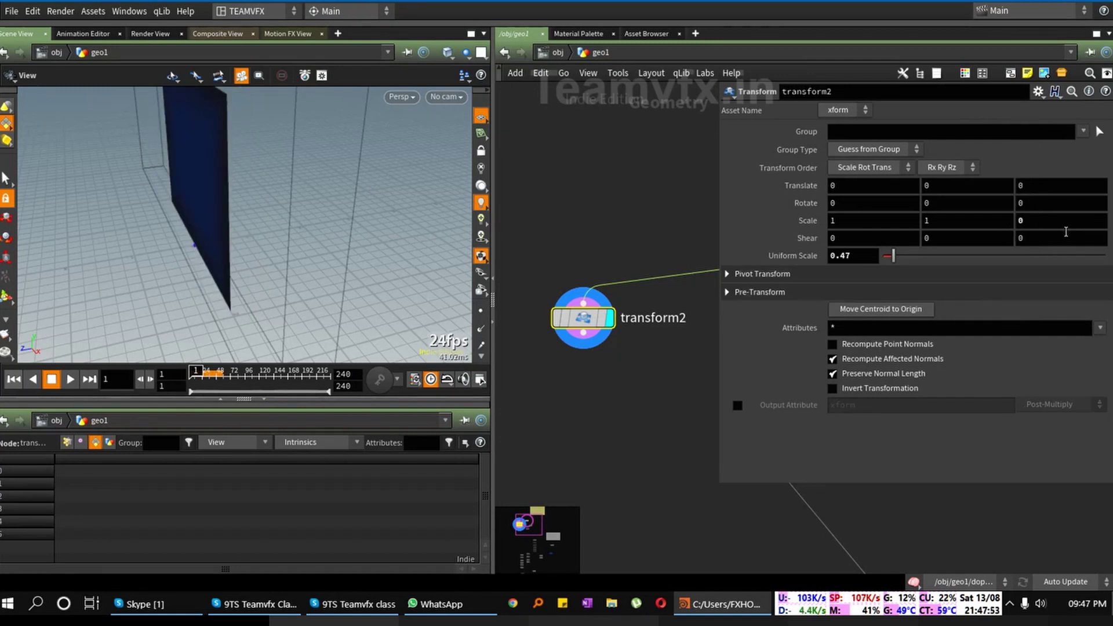
{"action": "key", "text": "Return"}
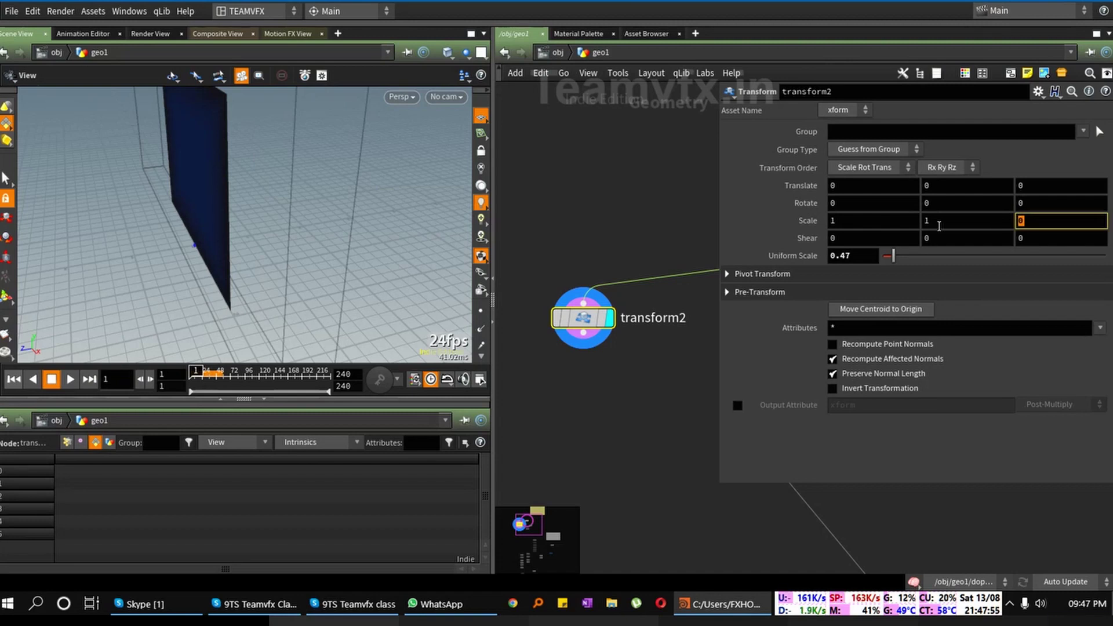
{"action": "type", "text": "2"}
{"action": "key", "text": "Return"}
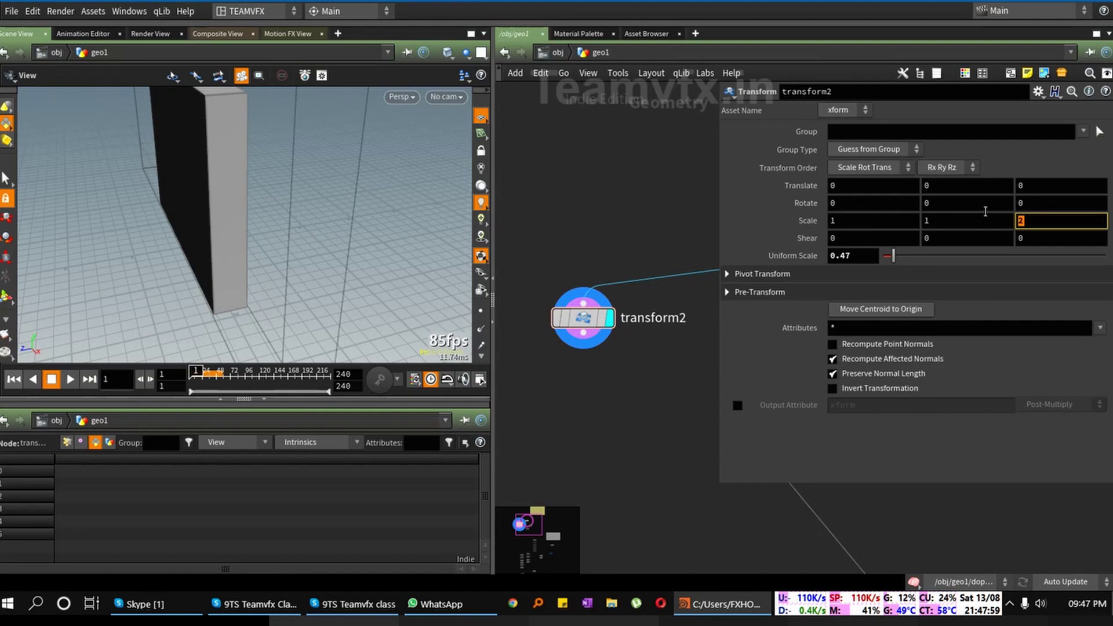
{"action": "key", "text": "Return"}
{"action": "left_click_drag", "start_coordinate": [99, 323], "coordinate": [196, 229]}
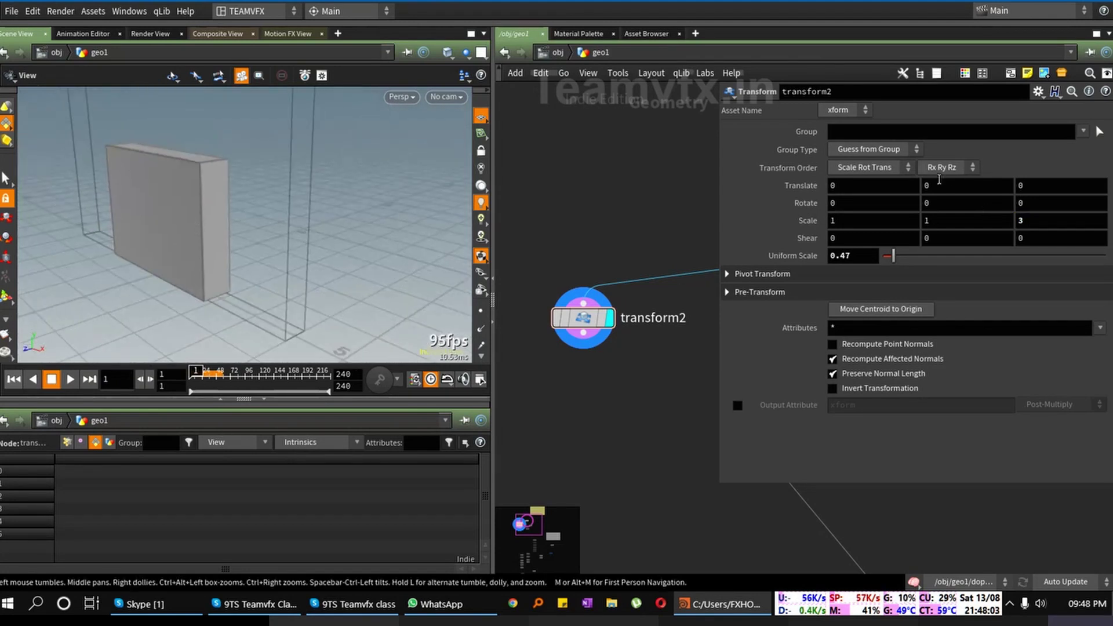
Step: Raise the block to Translate Y 1.9 and reframe the network around box1
{"action": "middle_click_drag", "start_coordinate": [931, 185], "coordinate": [980, 186]}
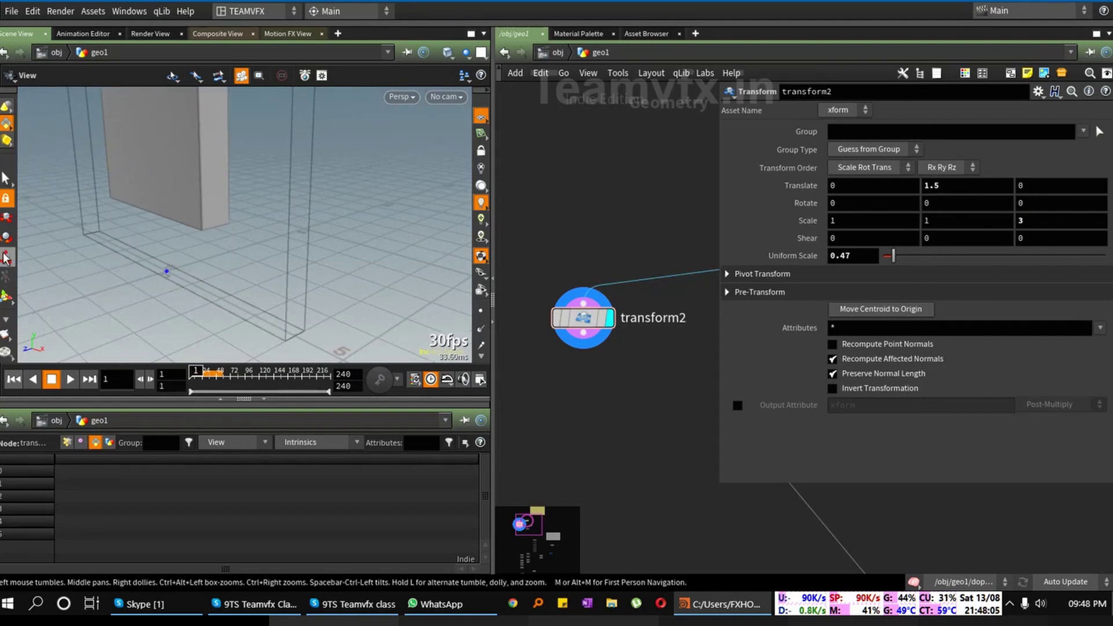
{"action": "left_click_drag", "start_coordinate": [263, 216], "coordinate": [280, 192]}
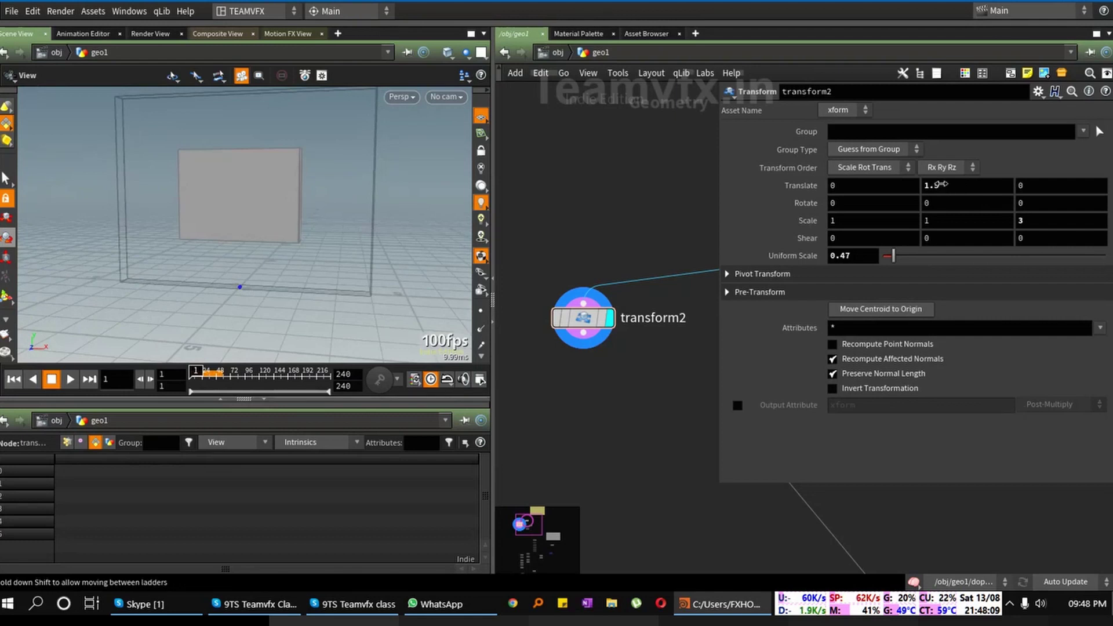
{"action": "mouse_move", "coordinate": [935, 185]}
{"action": "middle_mouse_down"}
{"action": "mouse_move", "coordinate": [979, 186]}
{"action": "mouse_move", "coordinate": [940, 188]}
{"action": "middle_mouse_up"}
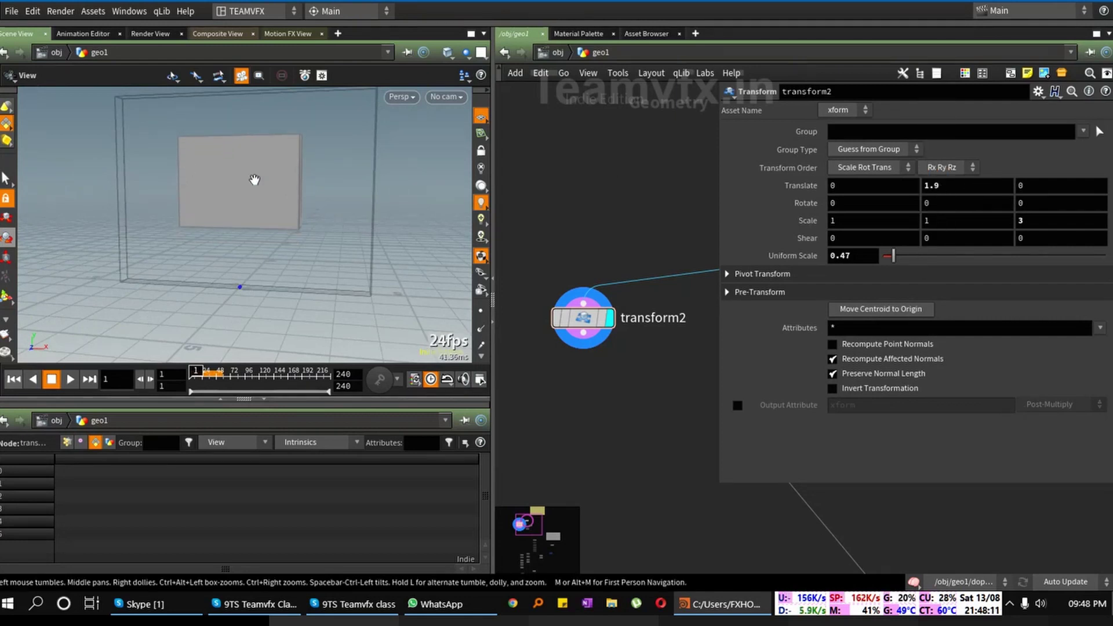
{"action": "left_click_drag", "start_coordinate": [253, 182], "coordinate": [293, 191]}
{"action": "left_click_drag", "start_coordinate": [719, 374], "coordinate": [826, 374]}
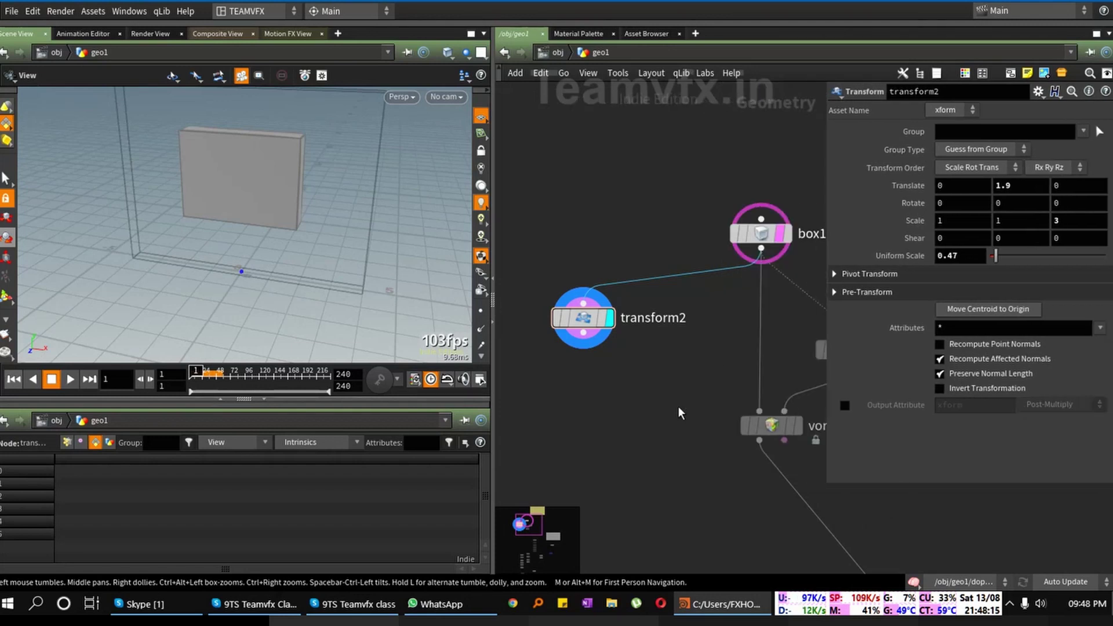
{"action": "middle_click_drag", "start_coordinate": [658, 409], "coordinate": [721, 324]}
{"action": "left_click_drag", "start_coordinate": [288, 243], "coordinate": [277, 224]}
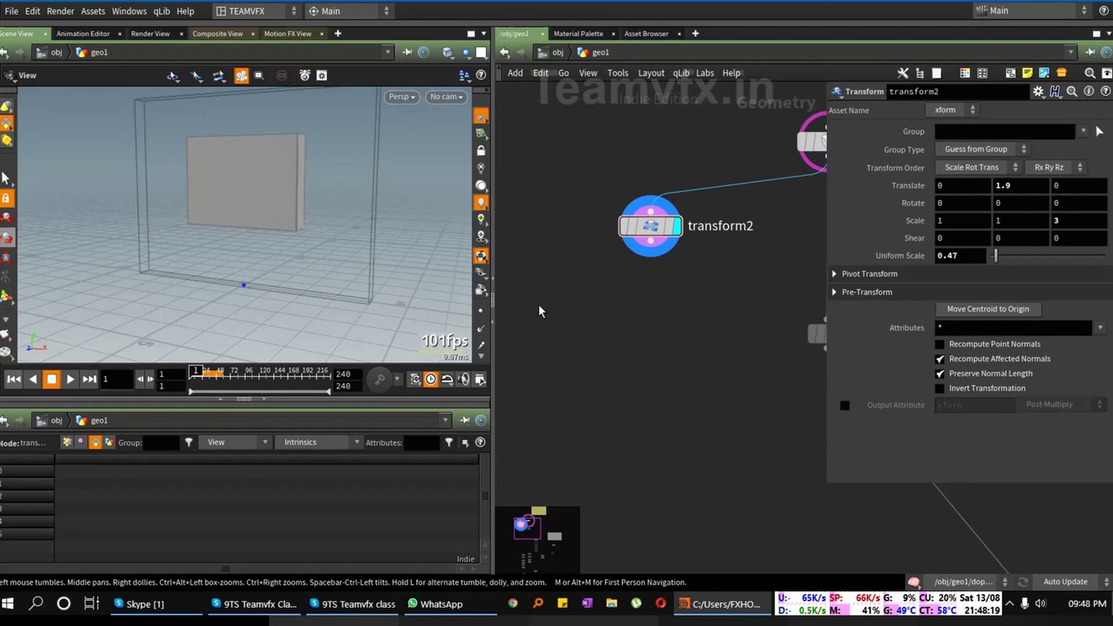
{"action": "middle_click_drag", "start_coordinate": [642, 360], "coordinate": [582, 383]}
Step: Add boolean1 with transform2 and box1 as inputs, using B - A subtraction
{"action": "key", "text": "Tab"}
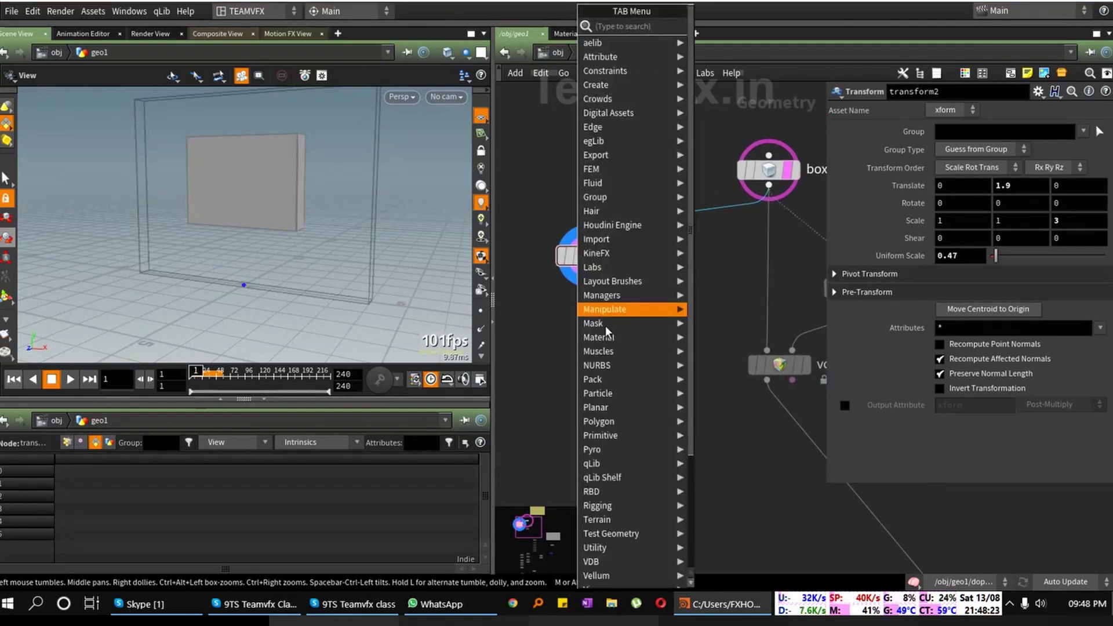
{"action": "mouse_move", "coordinate": [608, 311]}
{"action": "type", "text": "boo"}
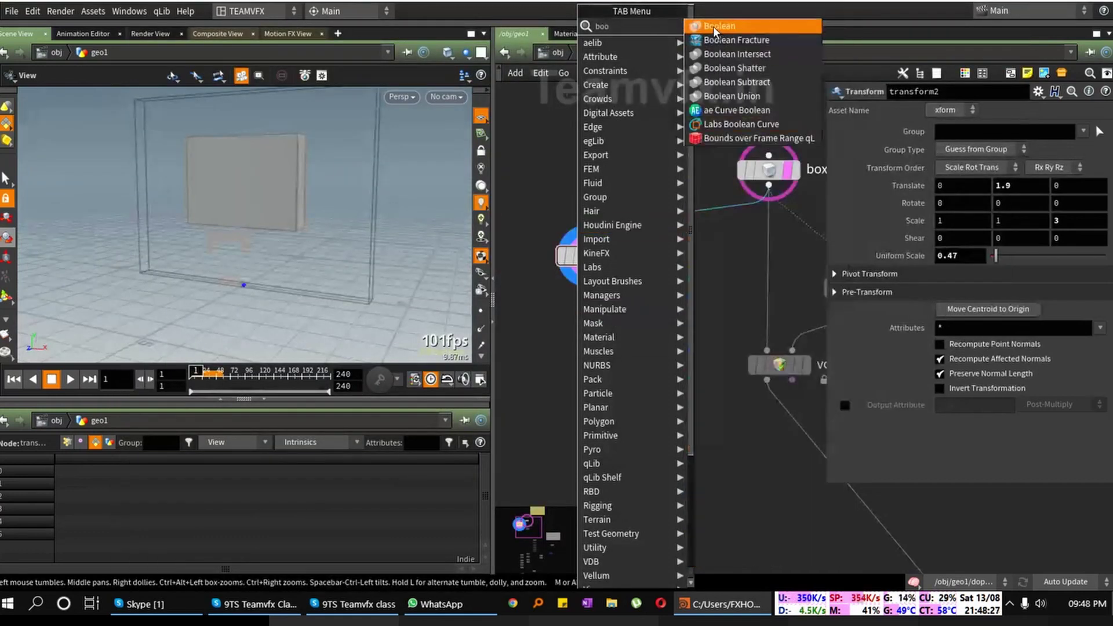
{"action": "left_click", "coordinate": [713, 22]}
{"action": "left_click", "coordinate": [643, 336]}
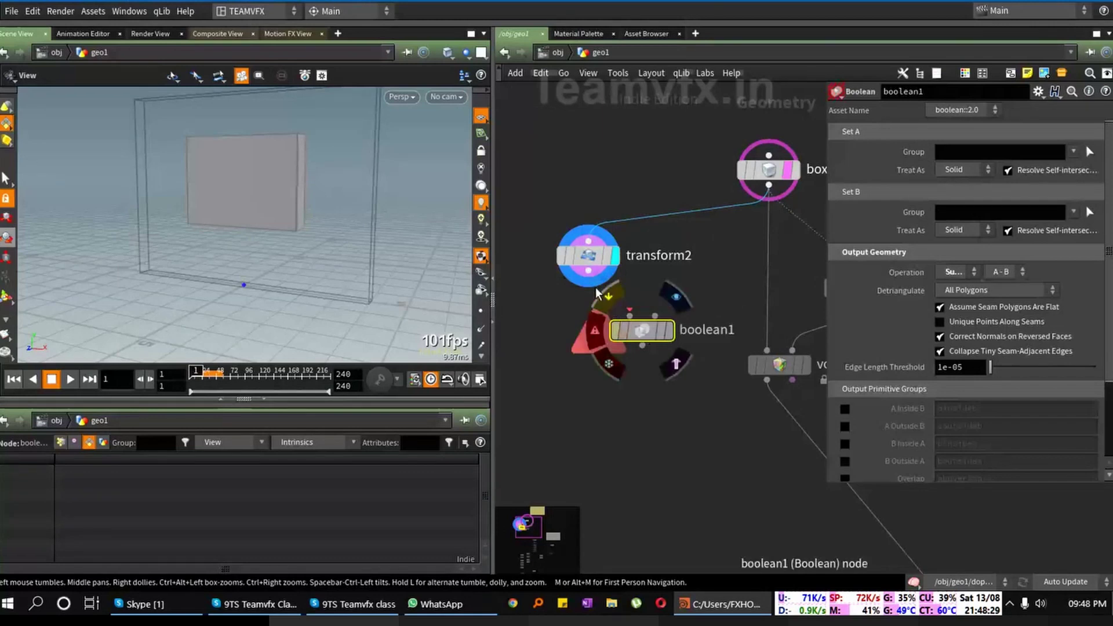
{"action": "left_click_drag", "start_coordinate": [589, 286], "coordinate": [631, 316]}
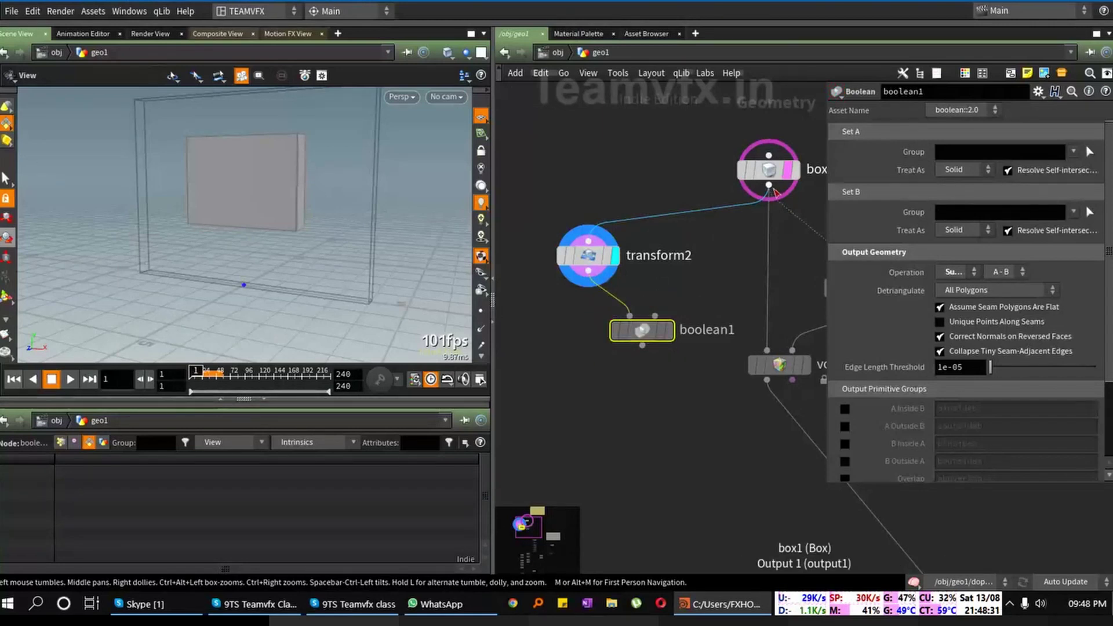
{"action": "left_click_drag", "start_coordinate": [770, 186], "coordinate": [652, 331]}
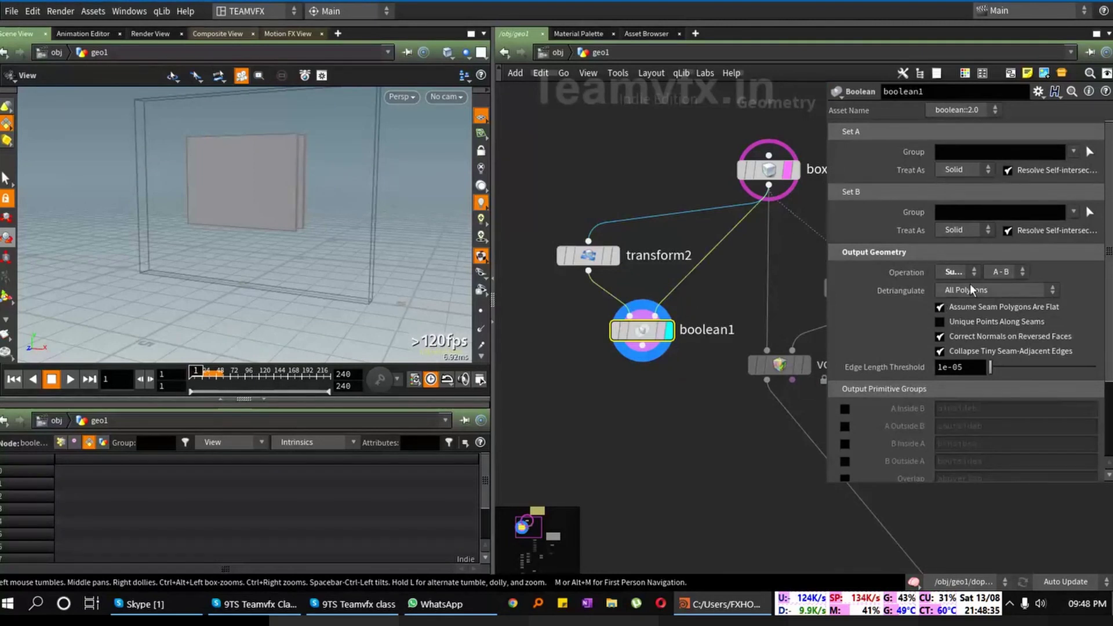
{"action": "left_click", "coordinate": [1012, 271]}
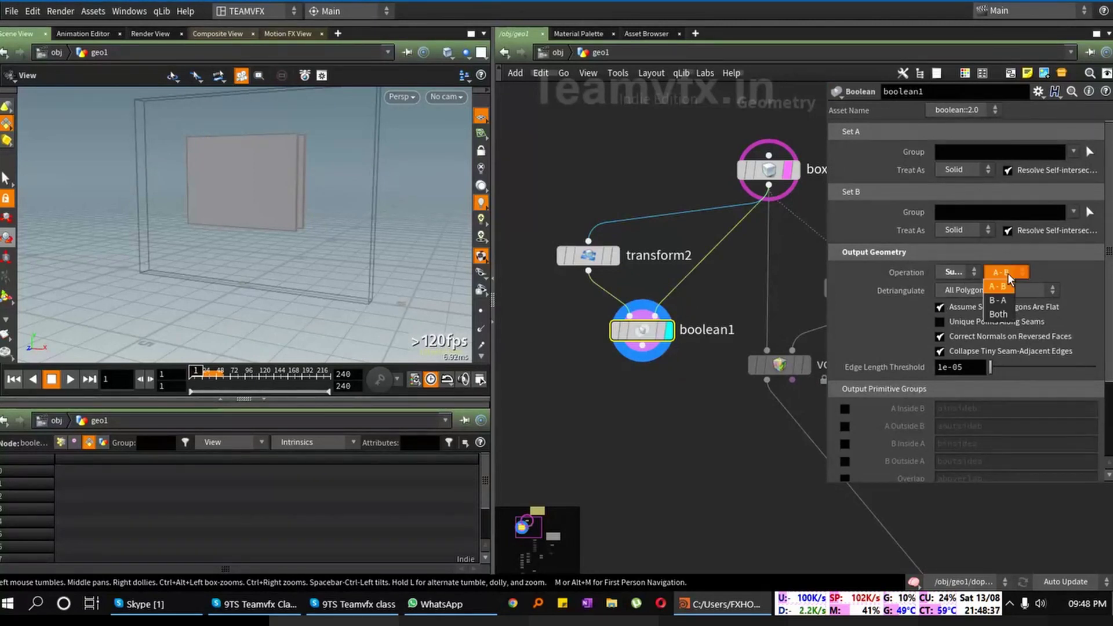
{"action": "left_click", "coordinate": [997, 299]}
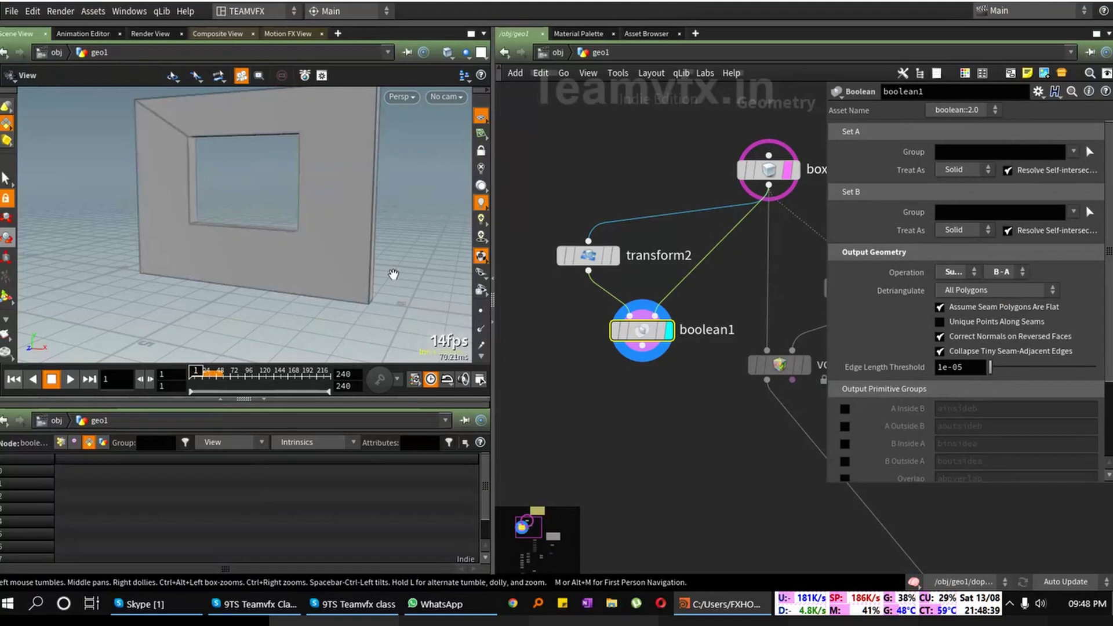
Step: Feed boolean1 into voronoifracture's first input and into the scatter node
{"action": "left_click_drag", "start_coordinate": [293, 226], "coordinate": [325, 239]}
{"action": "middle_click_drag", "start_coordinate": [681, 428], "coordinate": [614, 429]}
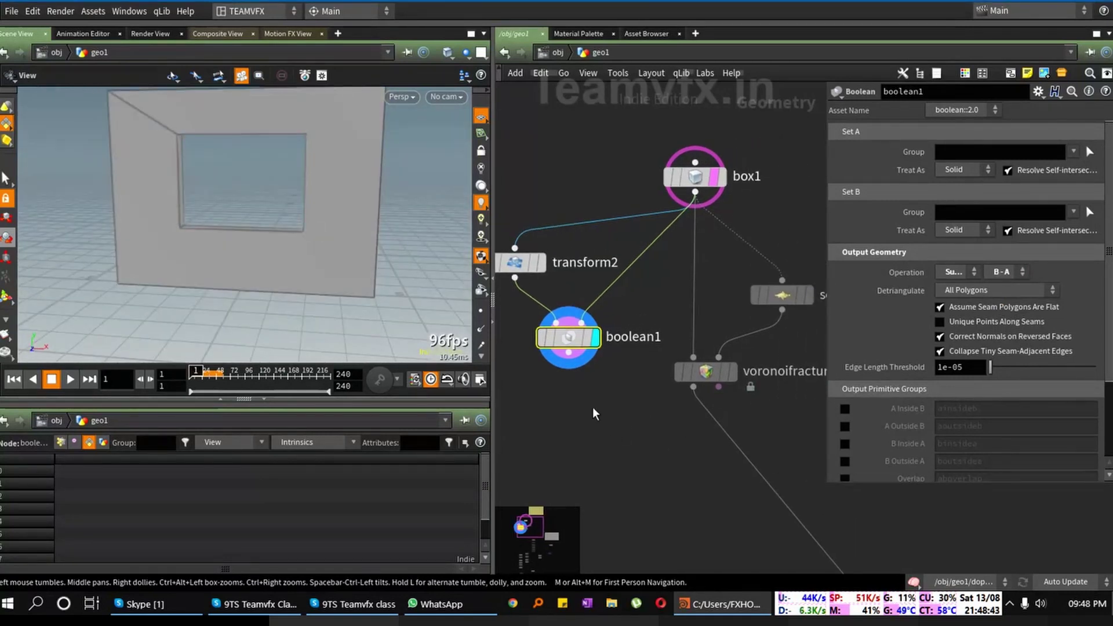
{"action": "left_click_drag", "start_coordinate": [568, 353], "coordinate": [694, 357]}
{"action": "left_click_drag", "start_coordinate": [572, 343], "coordinate": [577, 328]}
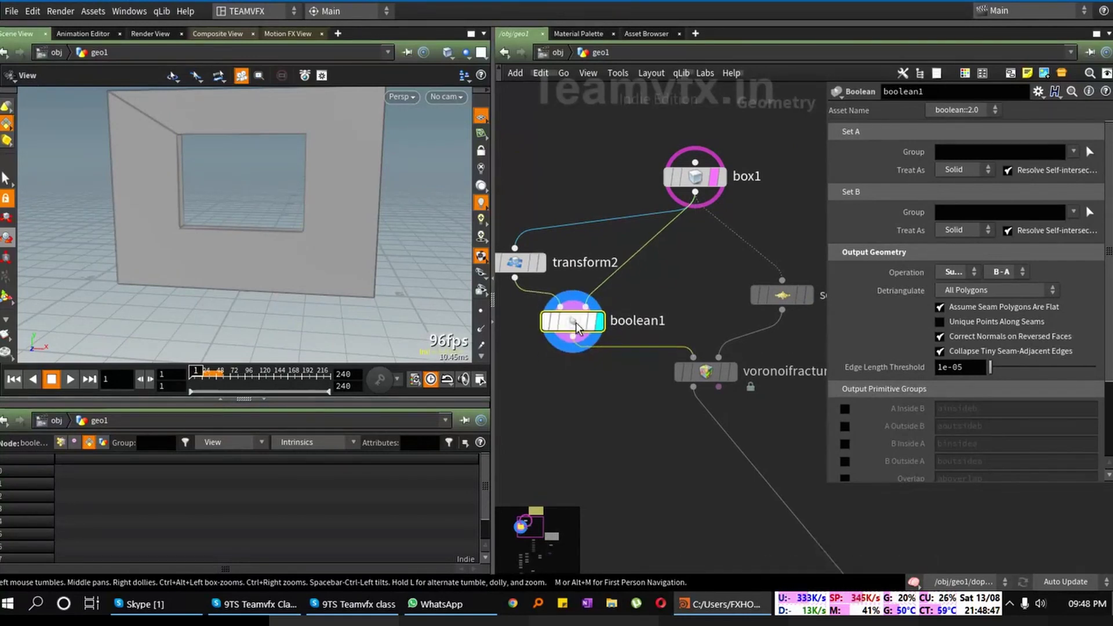
{"action": "mouse_move", "coordinate": [782, 295]}
{"action": "left_mouse_down"}
{"action": "mouse_move", "coordinate": [746, 323]}
{"action": "mouse_move", "coordinate": [771, 305]}
{"action": "mouse_move", "coordinate": [781, 311]}
{"action": "left_mouse_up"}
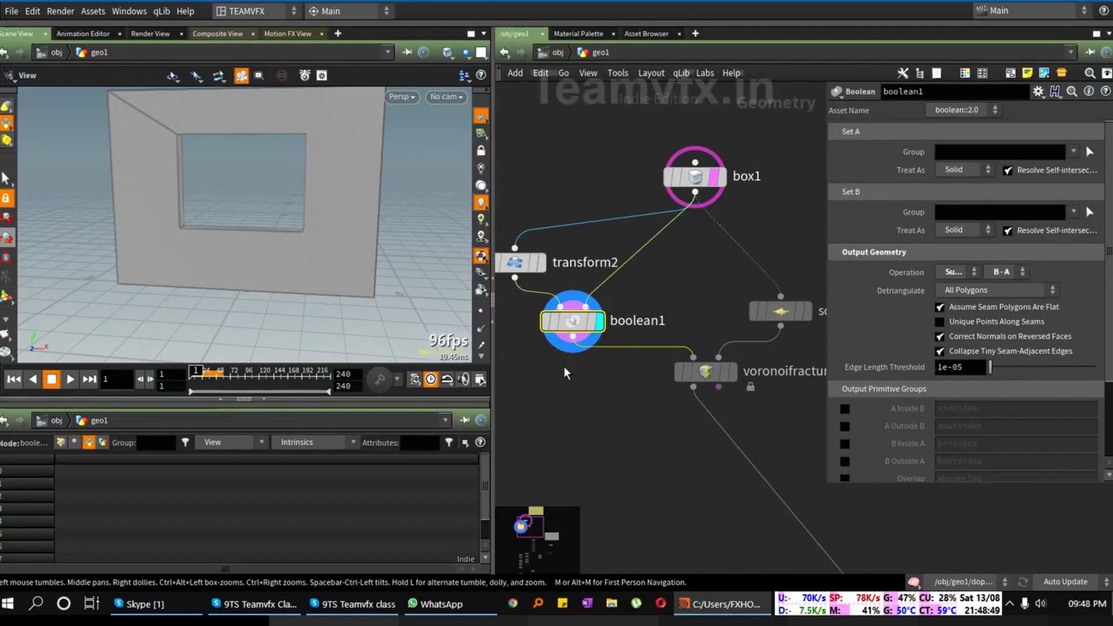
{"action": "left_click_drag", "start_coordinate": [573, 338], "coordinate": [781, 296]}
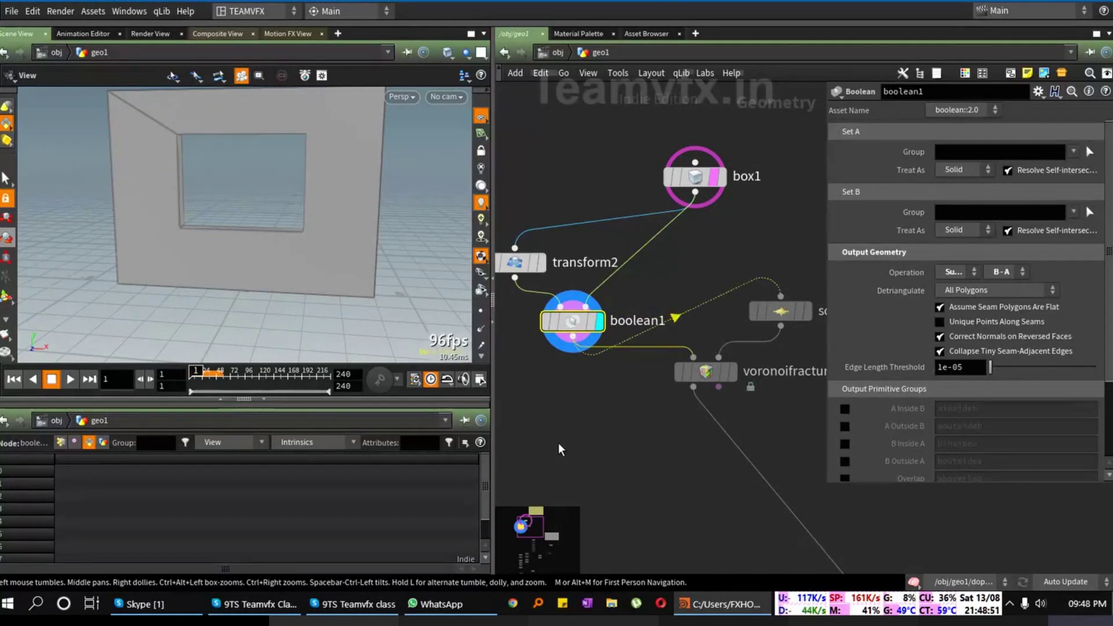
Step: Tidy the network by moving box1, transform2 and boolean1 higher up
{"action": "middle_click_drag", "start_coordinate": [558, 449], "coordinate": [623, 488]}
{"action": "left_click_drag", "start_coordinate": [738, 213], "coordinate": [627, 190]}
{"action": "left_click_drag", "start_coordinate": [550, 153], "coordinate": [629, 285]}
{"action": "middle_click_drag", "start_coordinate": [648, 428], "coordinate": [726, 423]}
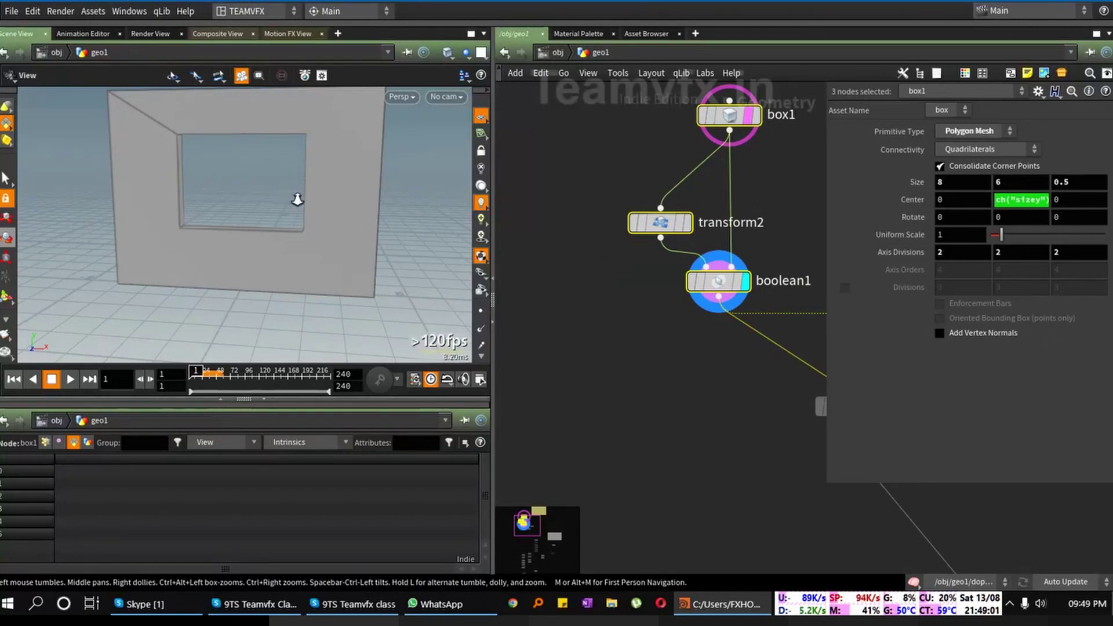
Step: Place an unwired blast1 node at the lower left of the network
{"action": "mouse_move", "coordinate": [297, 199]}
{"action": "left_mouse_down"}
{"action": "mouse_move", "coordinate": [333, 194]}
{"action": "mouse_move", "coordinate": [323, 214]}
{"action": "mouse_move", "coordinate": [298, 200]}
{"action": "left_mouse_up"}
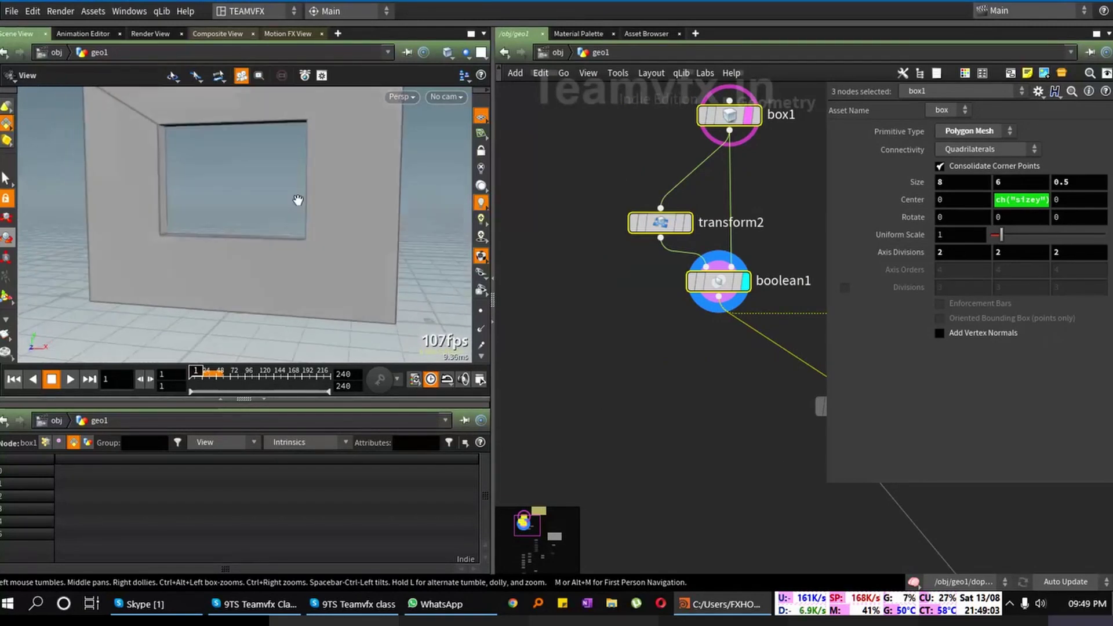
{"action": "key", "text": "Tab"}
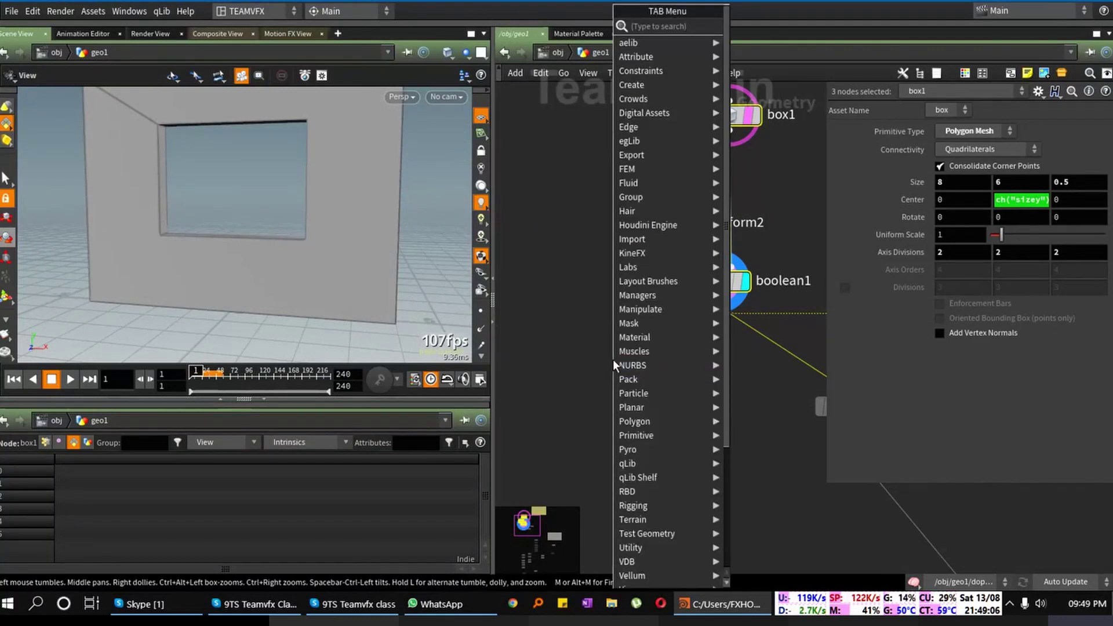
{"action": "mouse_move", "coordinate": [628, 397]}
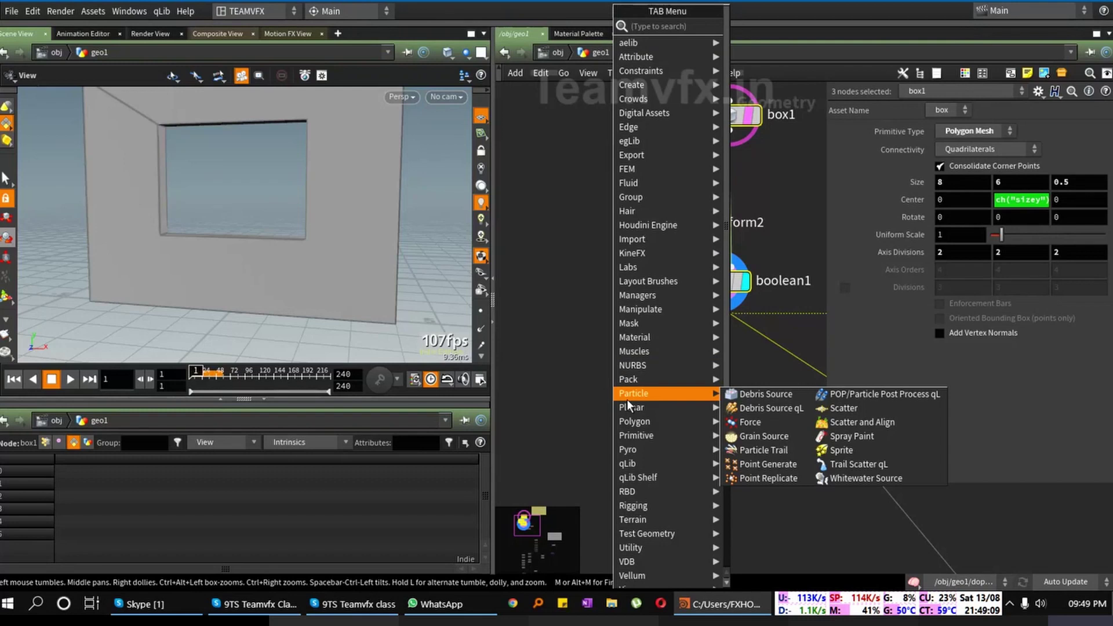
{"action": "type", "text": "bl"}
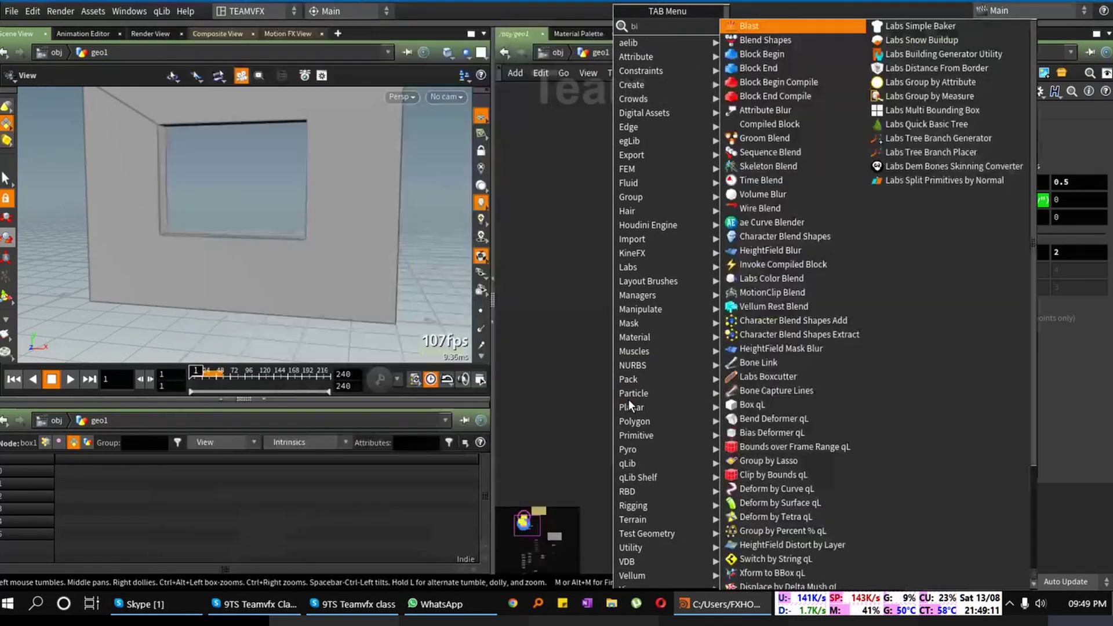
{"action": "type", "text": "as"}
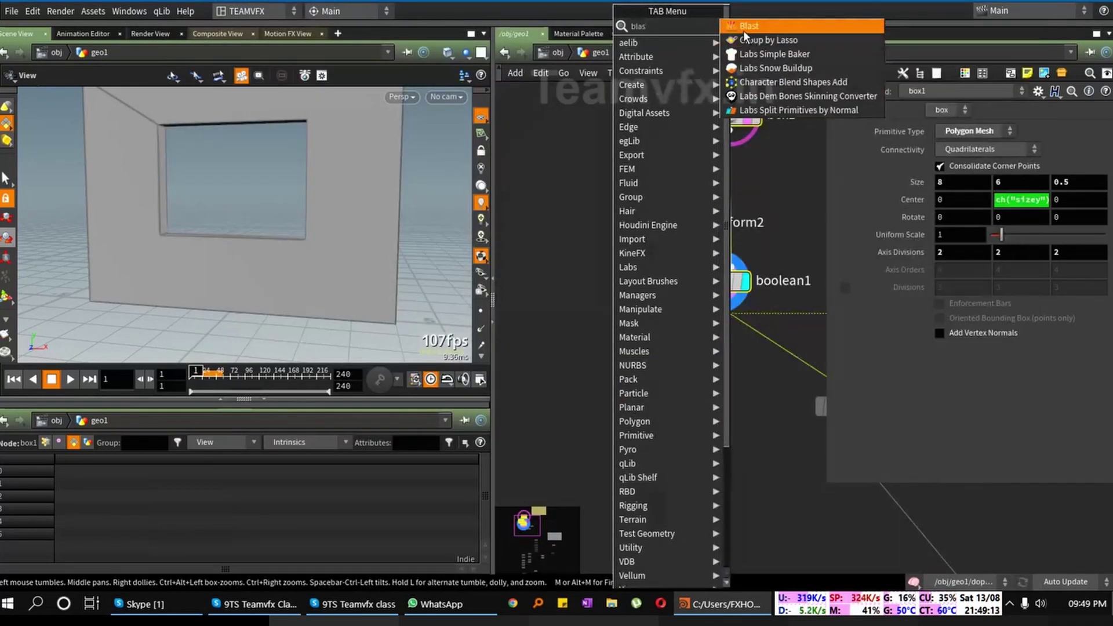
{"action": "key", "text": "Return"}
{"action": "left_click", "coordinate": [589, 401]}
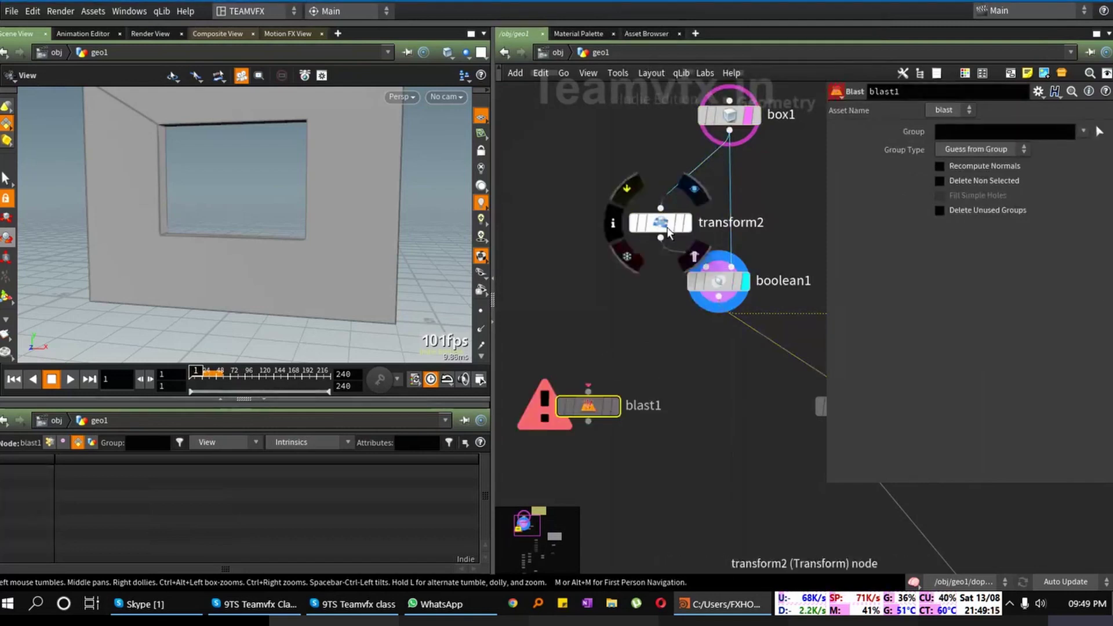
Step: Feed transform2 into blast1, enable Delete Non Selected, and show primitive numbers
{"action": "left_click_drag", "start_coordinate": [660, 238], "coordinate": [588, 392]}
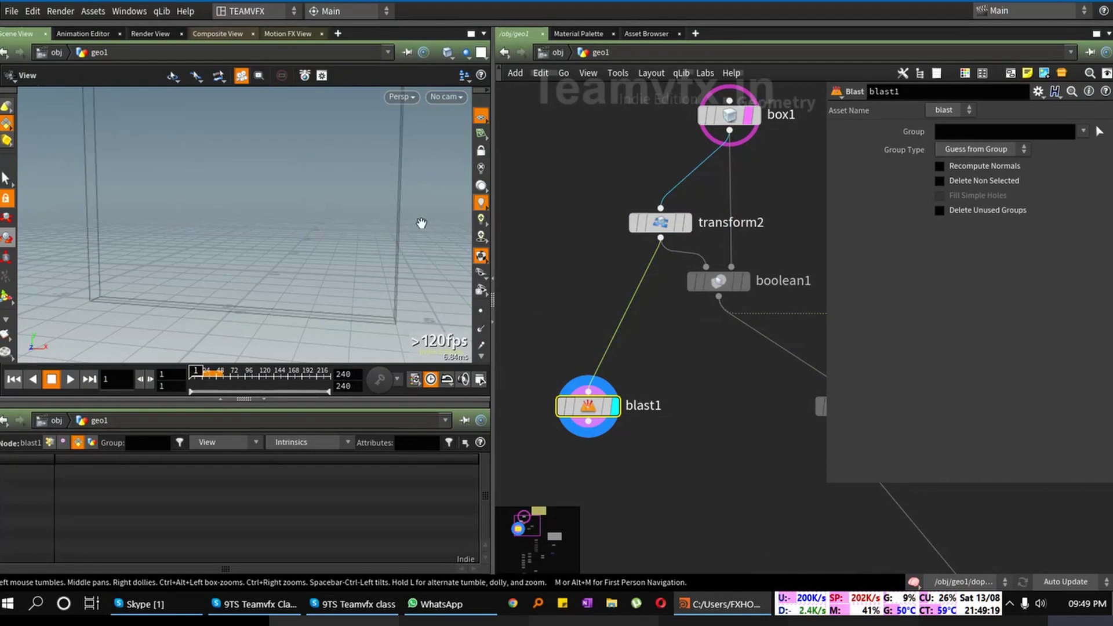
{"action": "scroll", "coordinate": [249, 207], "scroll_direction": "down", "scroll_amount": 3}
{"action": "middle_click_drag", "start_coordinate": [249, 206], "coordinate": [143, 210]}
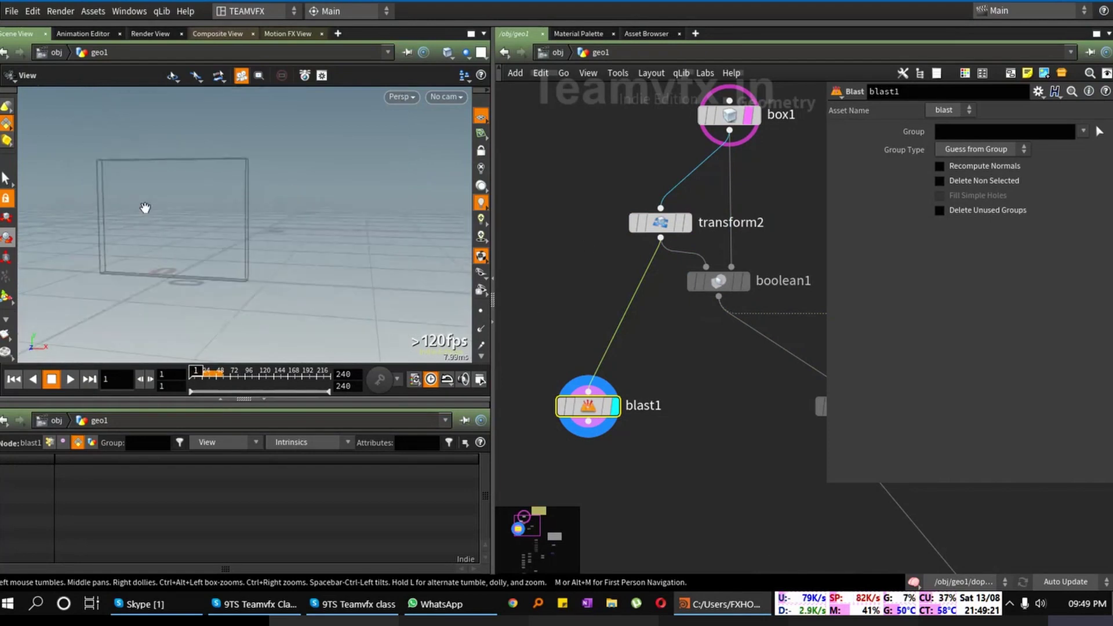
{"action": "left_click", "coordinate": [994, 181]}
{"action": "scroll", "coordinate": [174, 202], "scroll_direction": "up", "scroll_amount": 4}
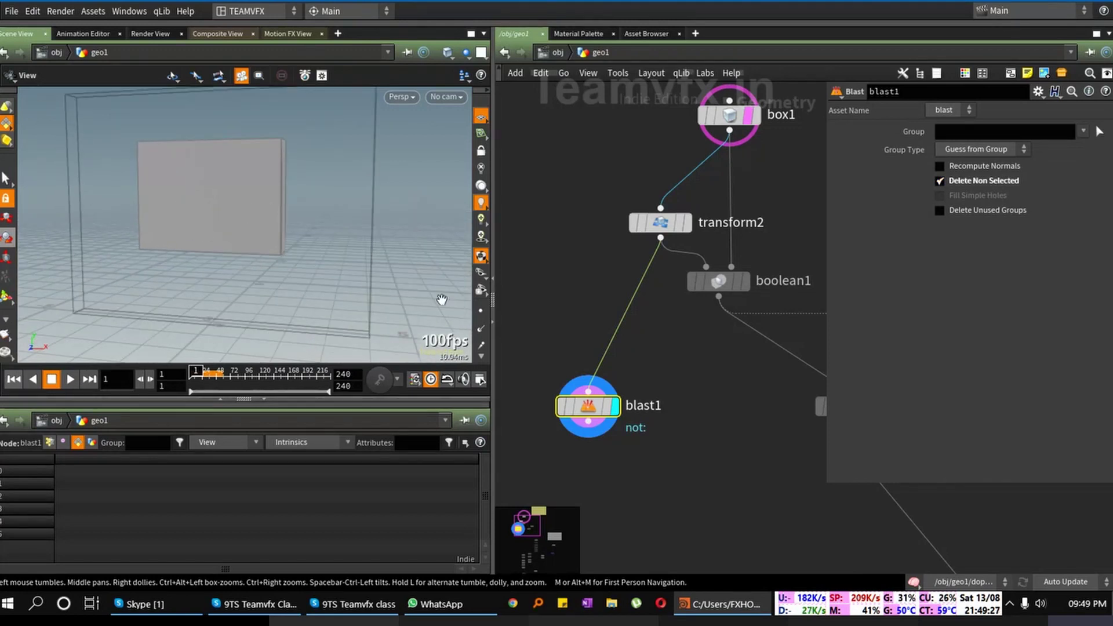
{"action": "scroll", "coordinate": [485, 307], "scroll_direction": "down", "scroll_amount": 4}
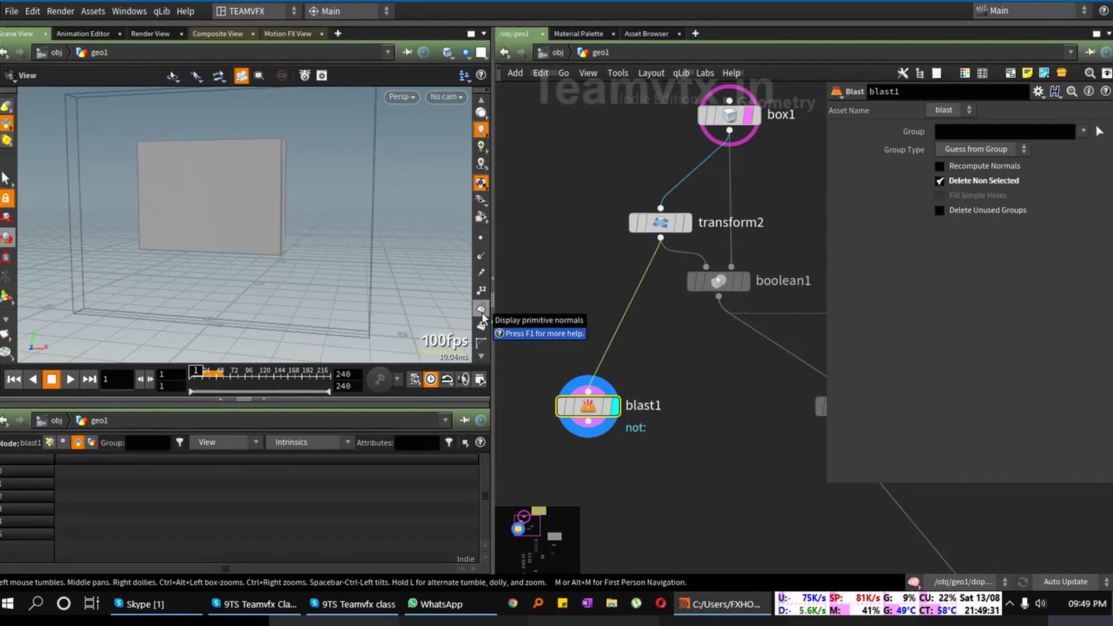
{"action": "scroll", "coordinate": [481, 311], "scroll_direction": "up", "scroll_amount": 3}
{"action": "scroll", "coordinate": [482, 312], "scroll_direction": "down", "scroll_amount": 6}
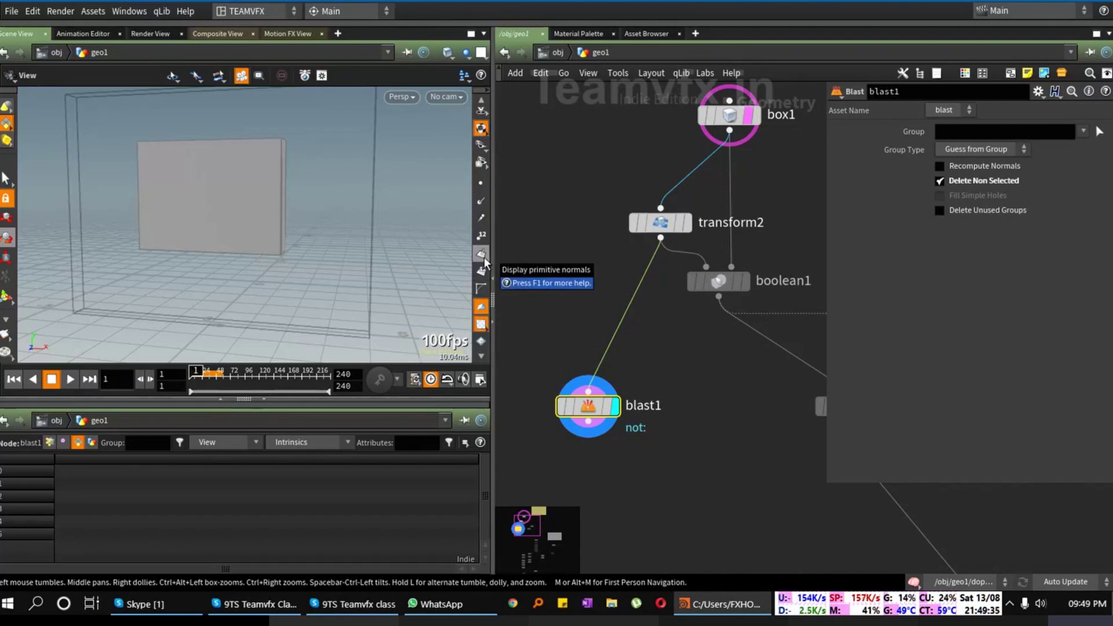
{"action": "left_click", "coordinate": [483, 272]}
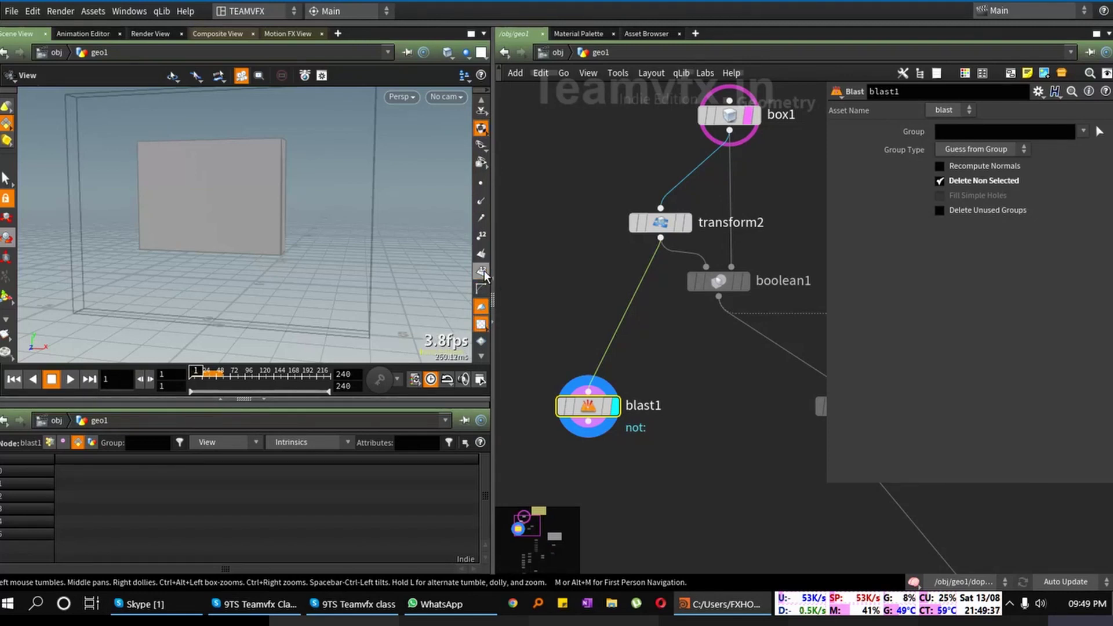
Step: Set blast1's Group to 0 and move blast1 up beneath transform2
{"action": "left_click", "coordinate": [950, 131]}
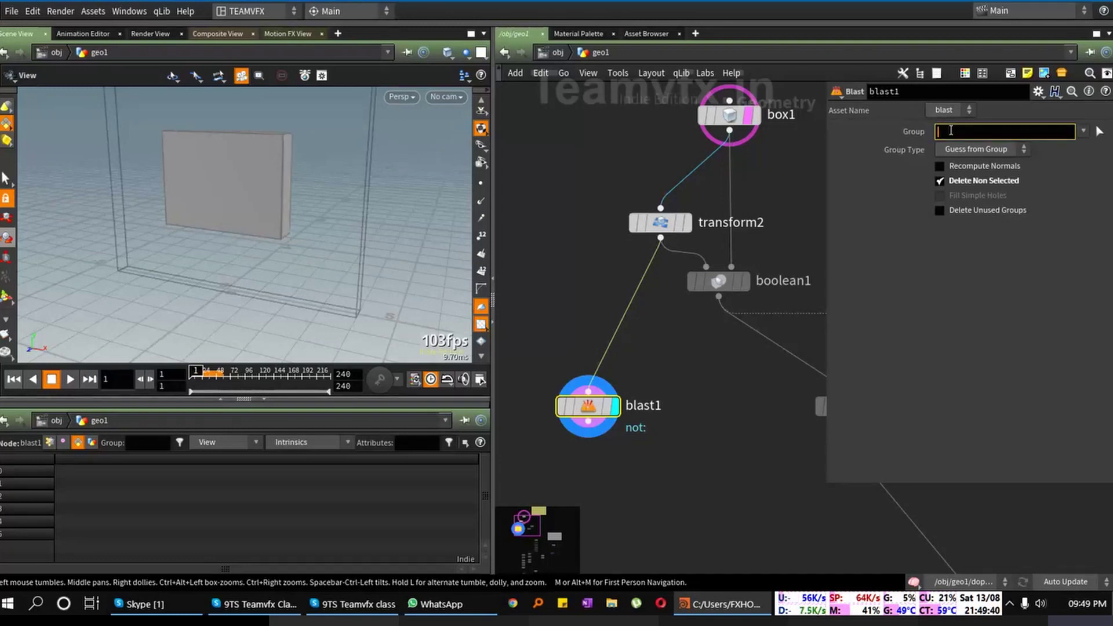
{"action": "key", "text": "Return"}
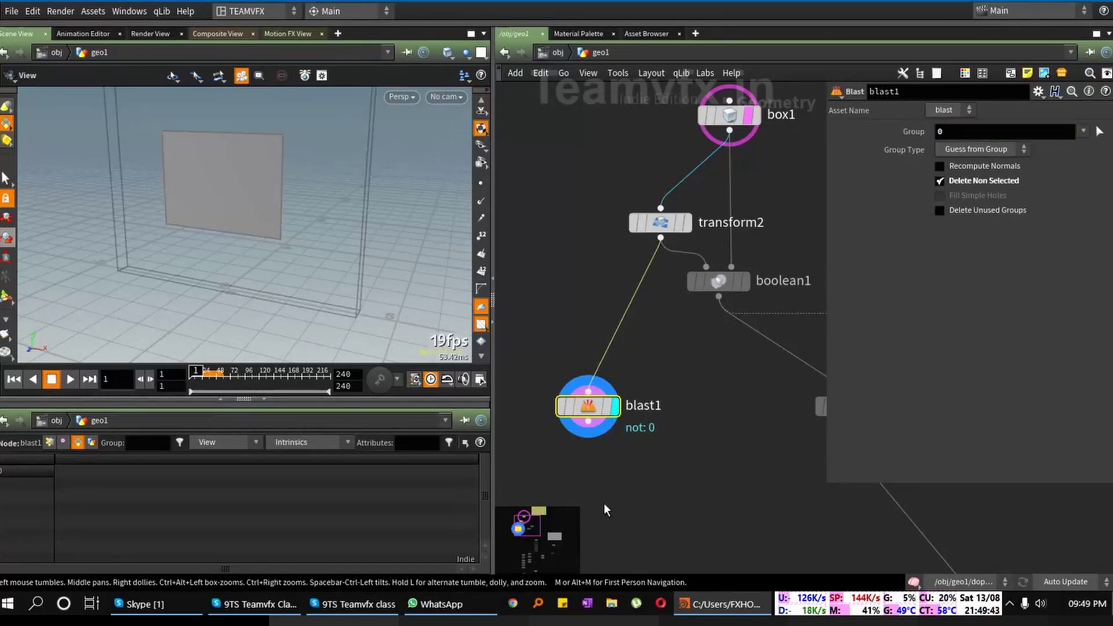
{"action": "left_click_drag", "start_coordinate": [592, 408], "coordinate": [590, 323]}
{"action": "left_click_drag", "start_coordinate": [330, 242], "coordinate": [267, 217]}
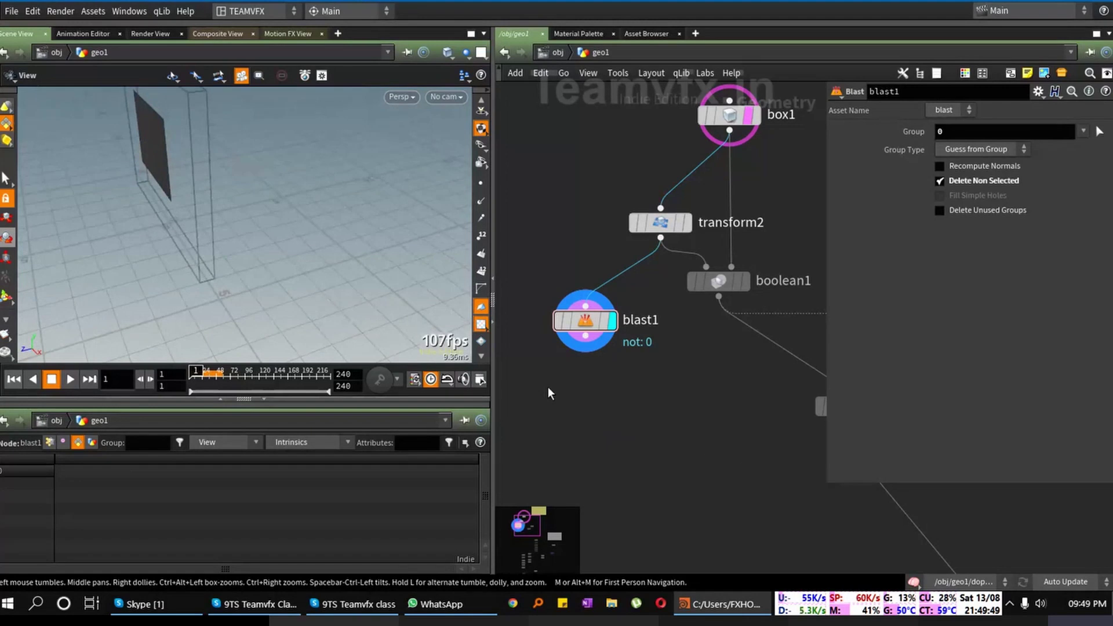
{"action": "key", "text": "Tab"}
Step: Add transform3 below blast1 and wire blast1 into it
{"action": "mouse_move", "coordinate": [582, 404]}
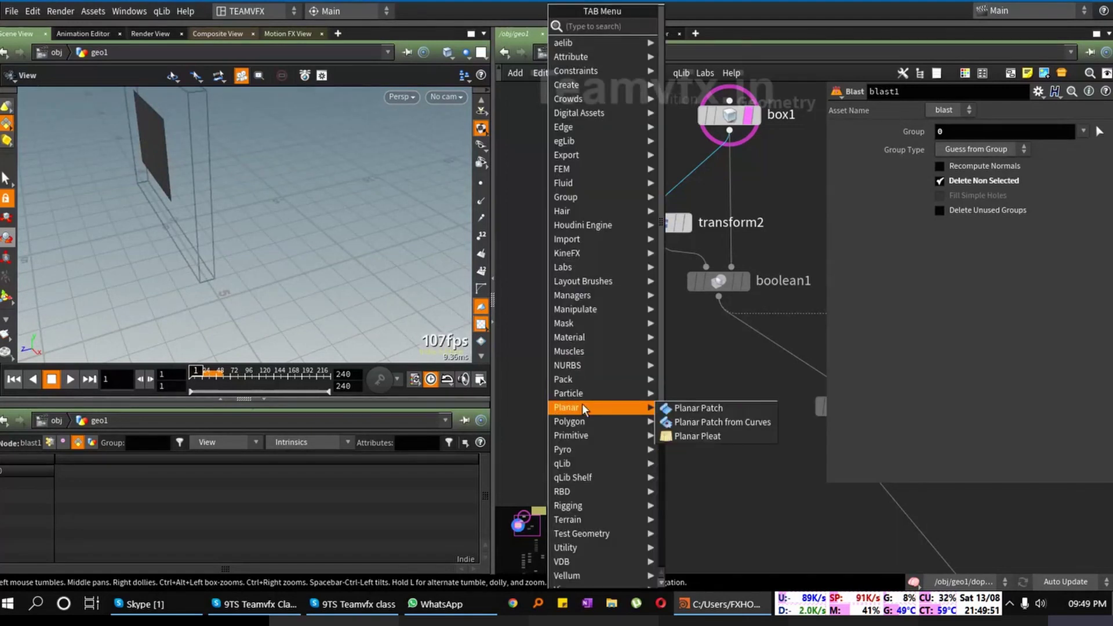
{"action": "type", "text": "tr"}
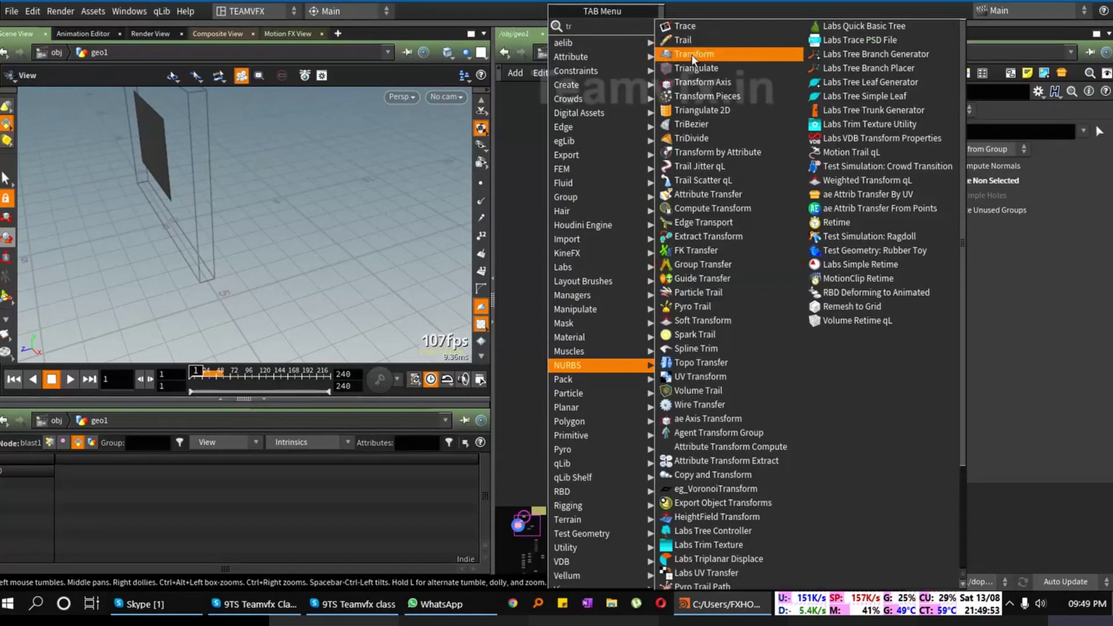
{"action": "left_click", "coordinate": [691, 55]}
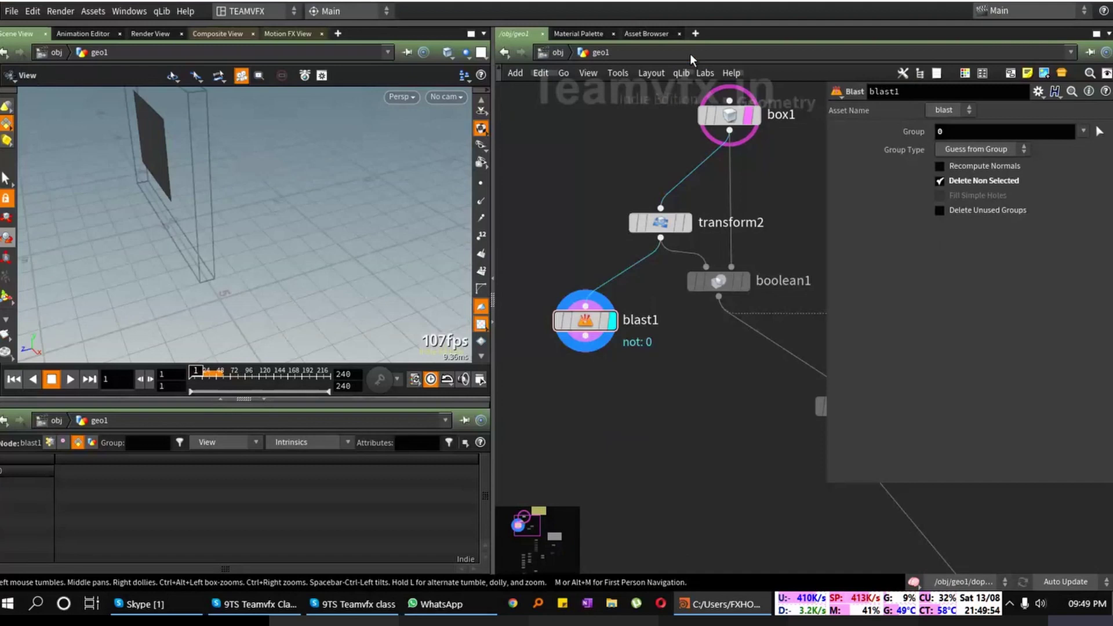
{"action": "left_click", "coordinate": [582, 395]}
{"action": "left_click", "coordinate": [586, 336]}
{"action": "left_click", "coordinate": [586, 393]}
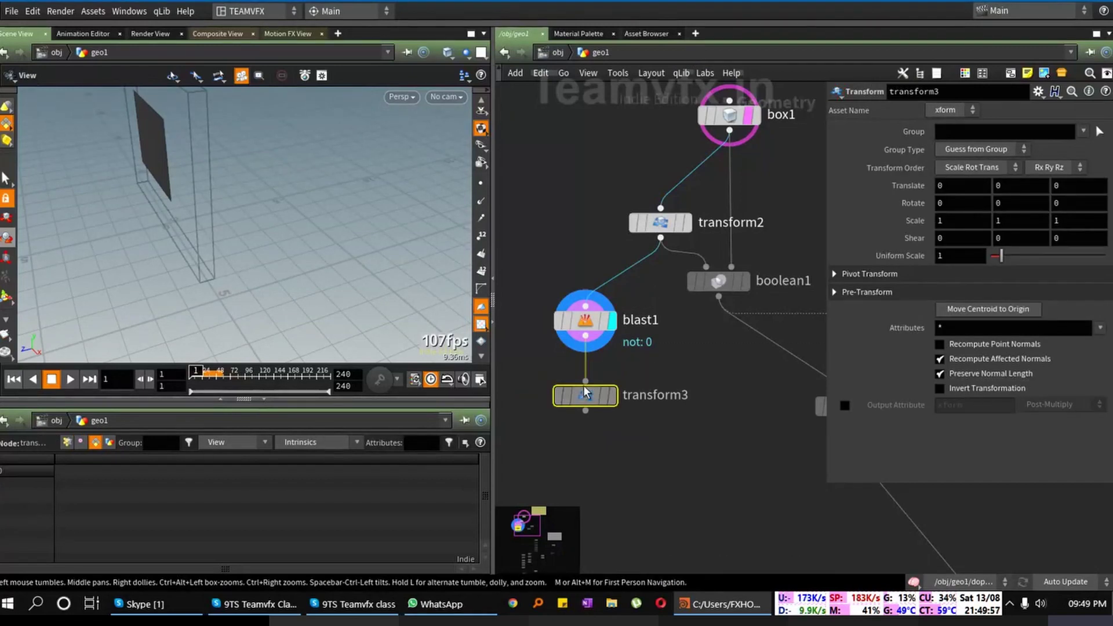
{"action": "left_click_drag", "start_coordinate": [585, 392], "coordinate": [586, 380]}
{"action": "left_click_drag", "start_coordinate": [139, 191], "coordinate": [174, 169]}
{"action": "middle_click_drag", "start_coordinate": [174, 168], "coordinate": [214, 200]}
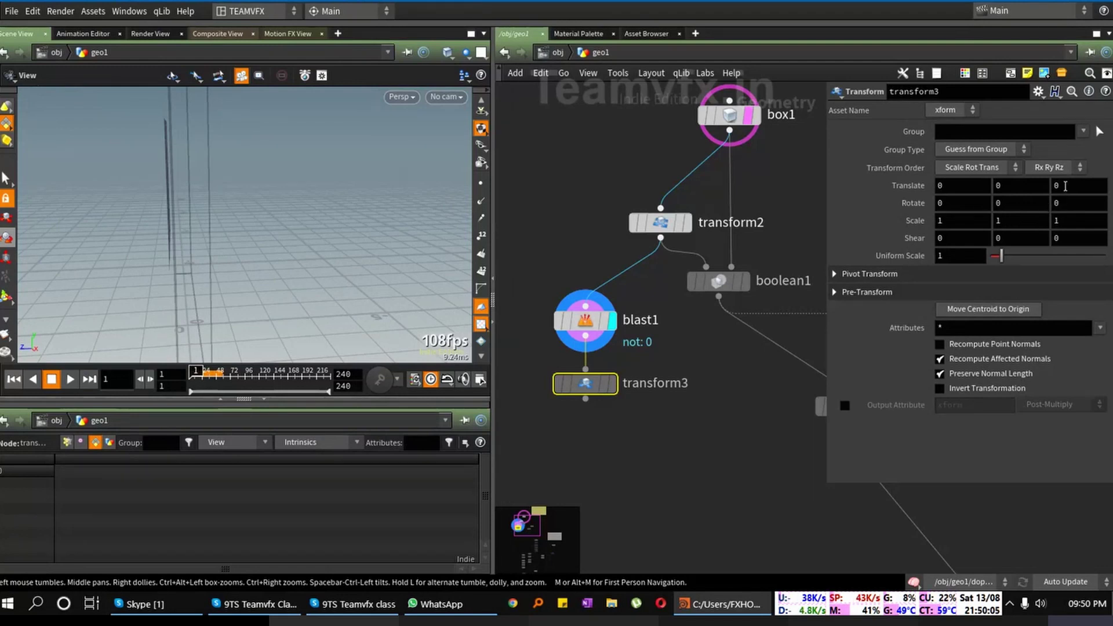
Step: Display transform3 and try Translate Z values of -1.1 and -0.8
{"action": "middle_click_drag", "start_coordinate": [1065, 186], "coordinate": [980, 180]}
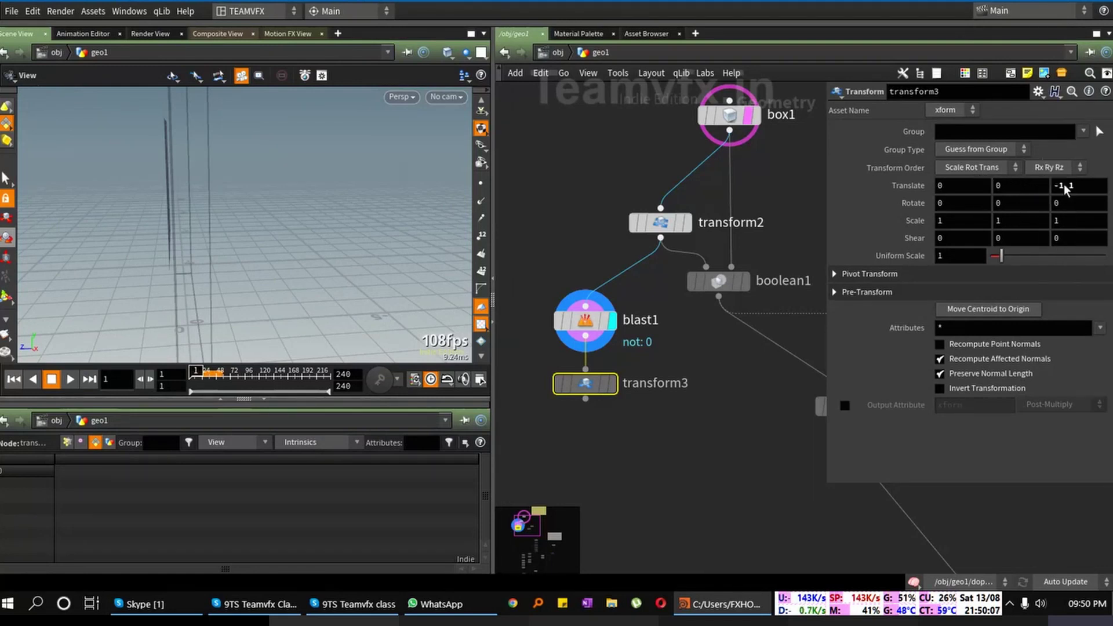
{"action": "scroll", "coordinate": [777, 313], "scroll_direction": "down", "scroll_amount": 2}
{"action": "left_click", "coordinate": [637, 373]}
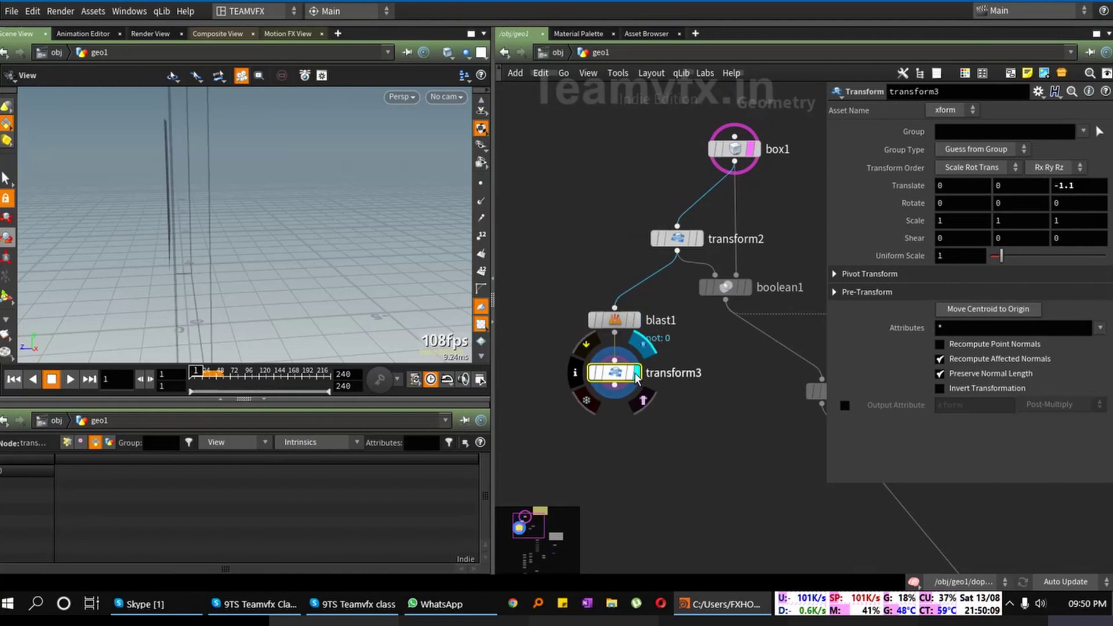
{"action": "mouse_move", "coordinate": [230, 217]}
{"action": "left_mouse_down"}
{"action": "mouse_move", "coordinate": [243, 214]}
{"action": "mouse_move", "coordinate": [216, 211]}
{"action": "mouse_move", "coordinate": [227, 208]}
{"action": "left_mouse_up"}
{"action": "mouse_move", "coordinate": [1074, 186]}
{"action": "middle_mouse_down"}
{"action": "mouse_move", "coordinate": [1052, 188]}
{"action": "mouse_move", "coordinate": [1087, 188]}
{"action": "middle_mouse_up"}
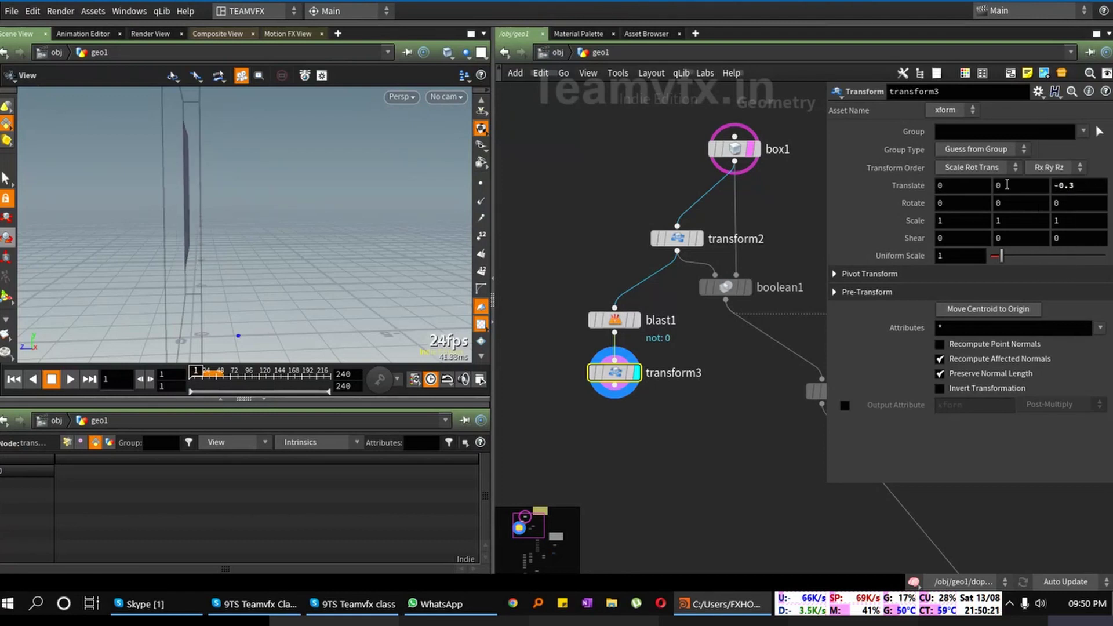
{"action": "left_click_drag", "start_coordinate": [292, 182], "coordinate": [220, 280]}
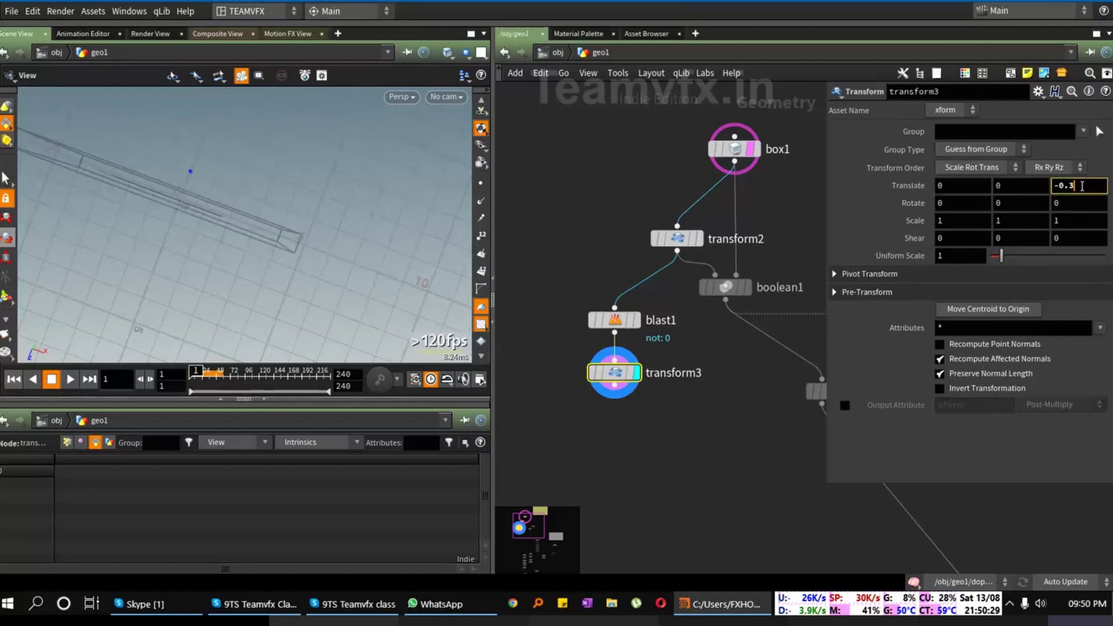
Step: Set transform3's Translate Z to -0.4, after briefly trying -0.2
{"action": "left_click", "coordinate": [1087, 183]}
{"action": "type", "text": "-0.2"}
{"action": "key", "text": "Return"}
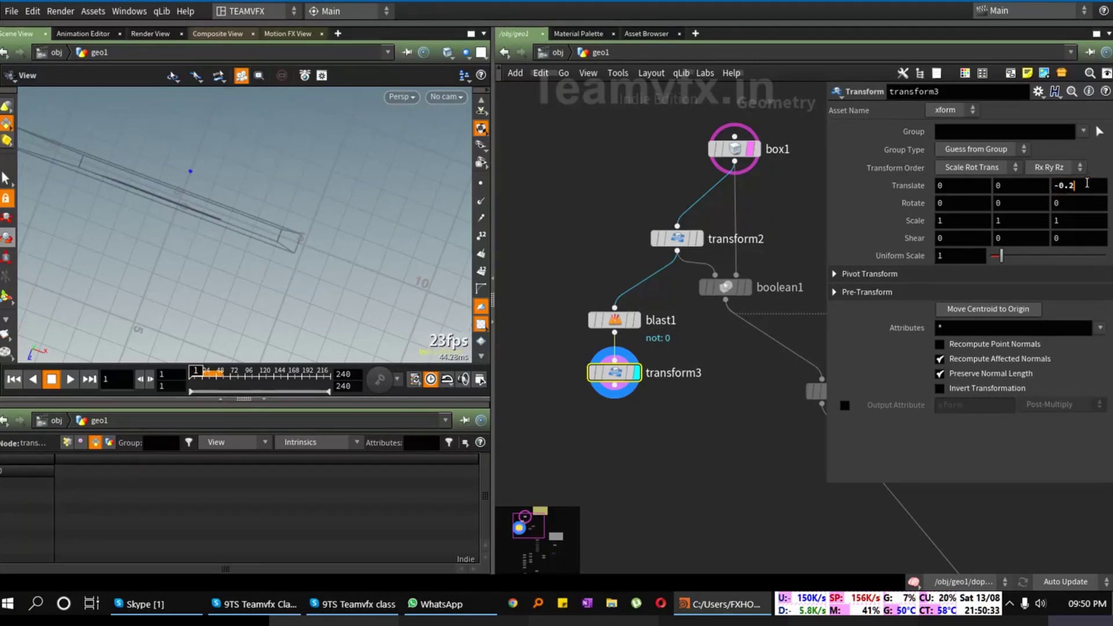
{"action": "left_click", "coordinate": [1087, 183]}
{"action": "key", "text": "BackSpace"}
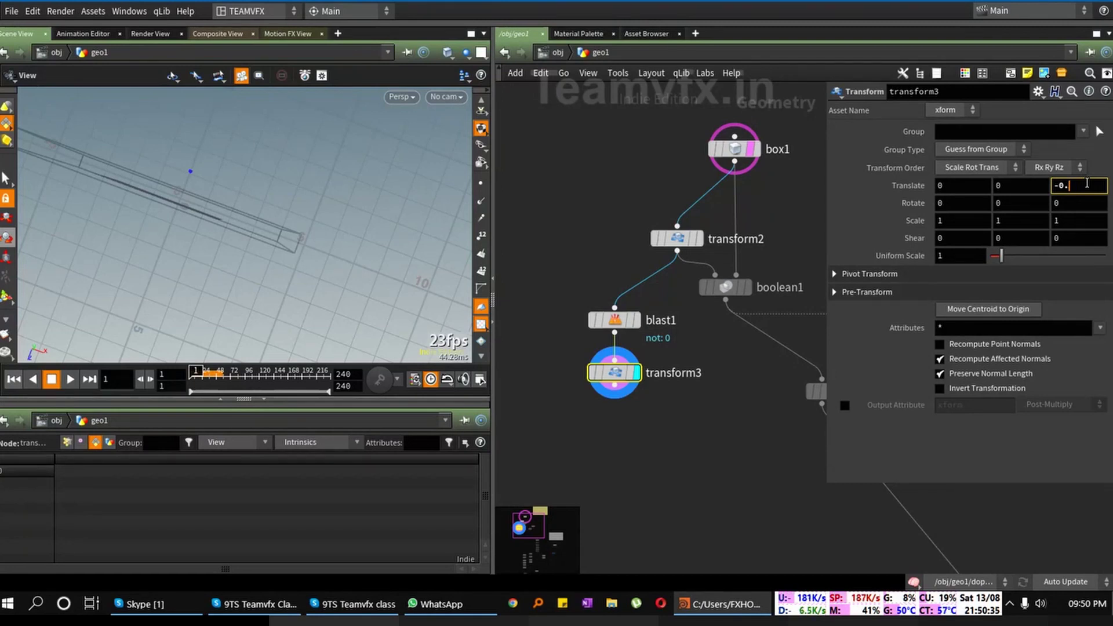
{"action": "type", "text": "4"}
{"action": "key", "text": "Return"}
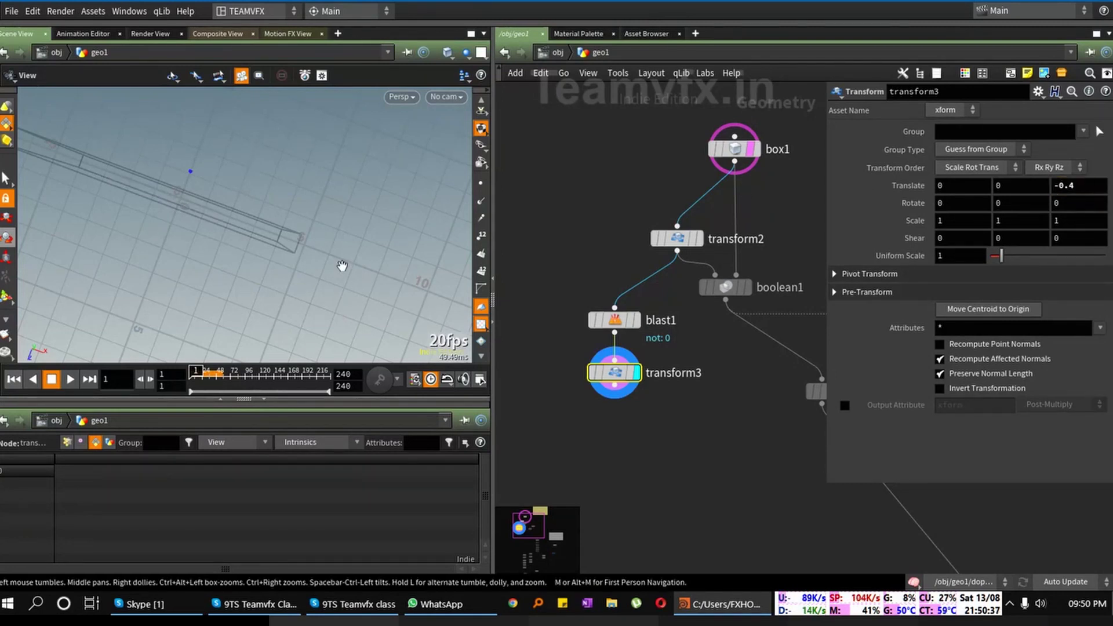
{"action": "left_click_drag", "start_coordinate": [298, 264], "coordinate": [192, 202]}
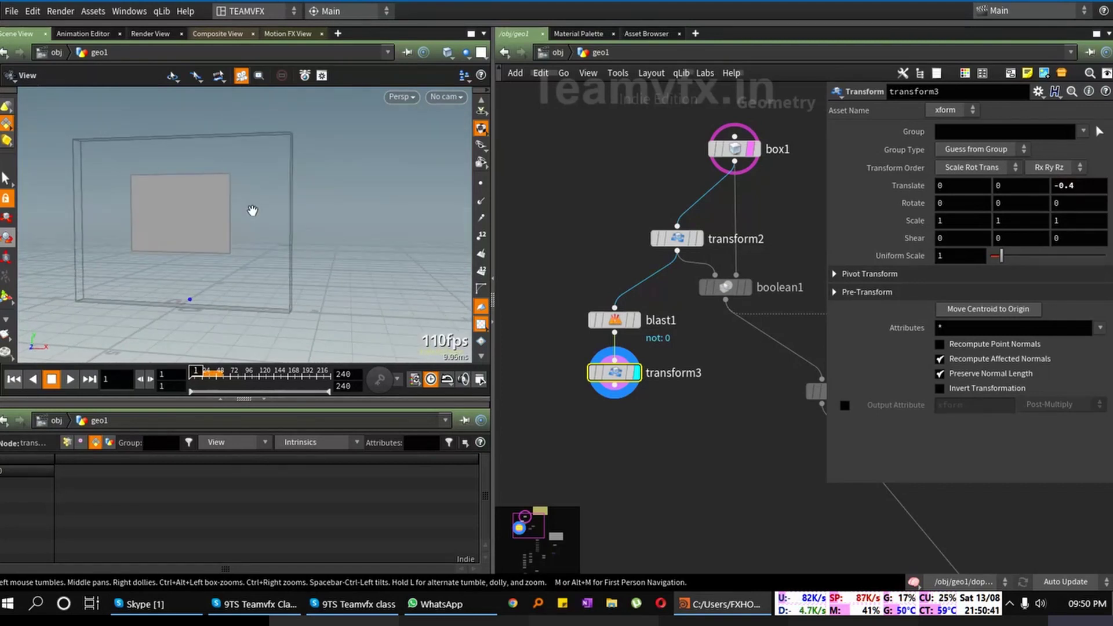
{"action": "middle_click_drag", "start_coordinate": [695, 417], "coordinate": [671, 332]}
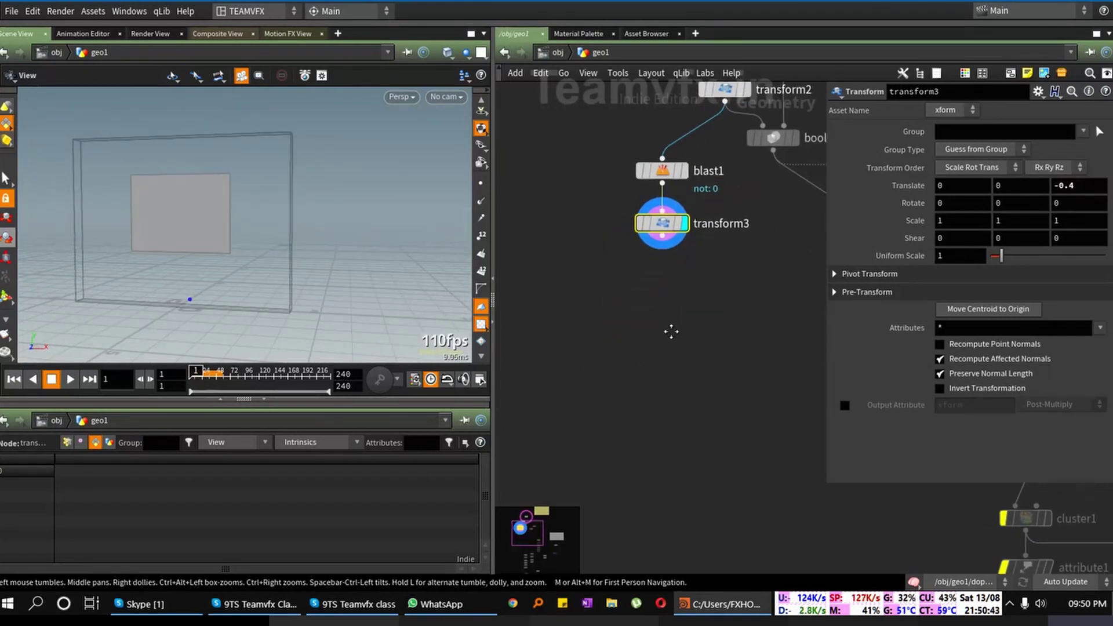
Step: Add polywire1 under transform3 and wire transform3's output into it
{"action": "key", "text": "Tab"}
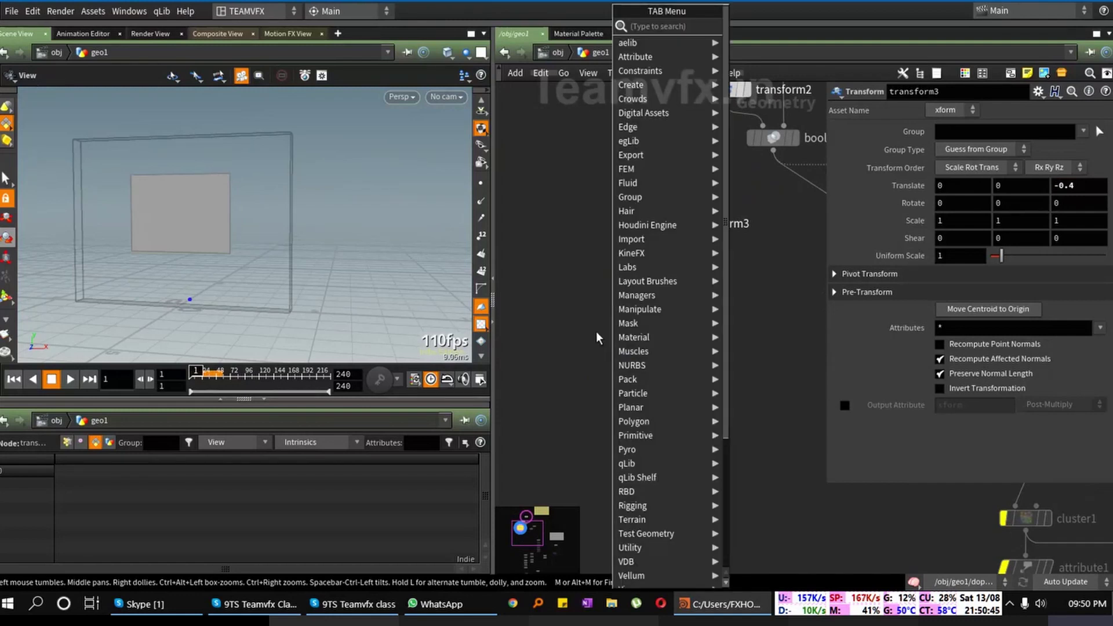
{"action": "mouse_move", "coordinate": [673, 343]}
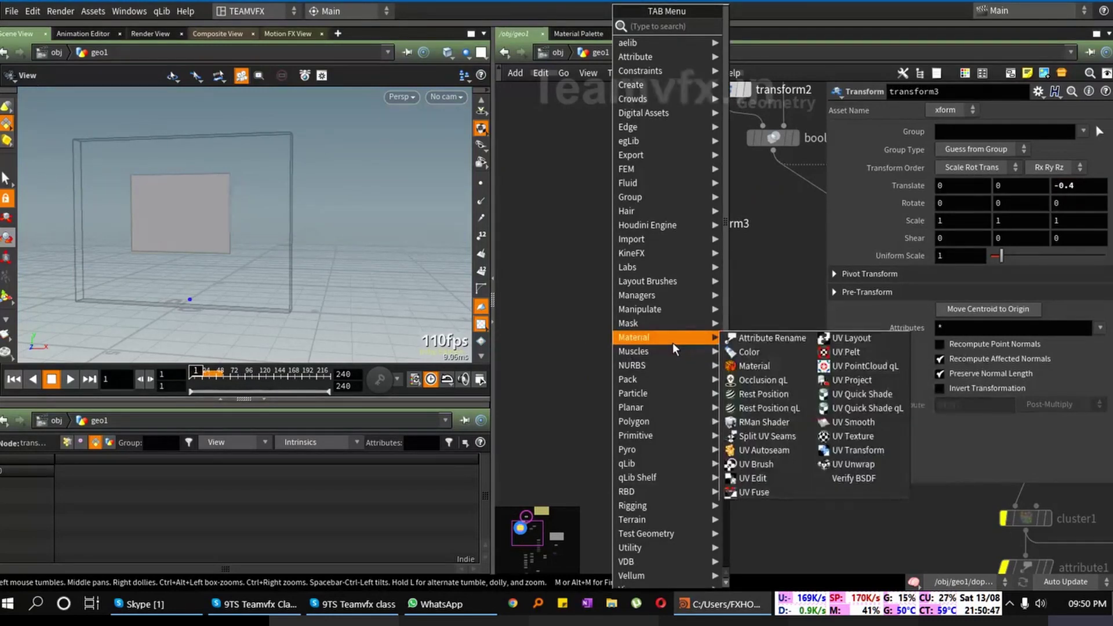
{"action": "type", "text": "pol"}
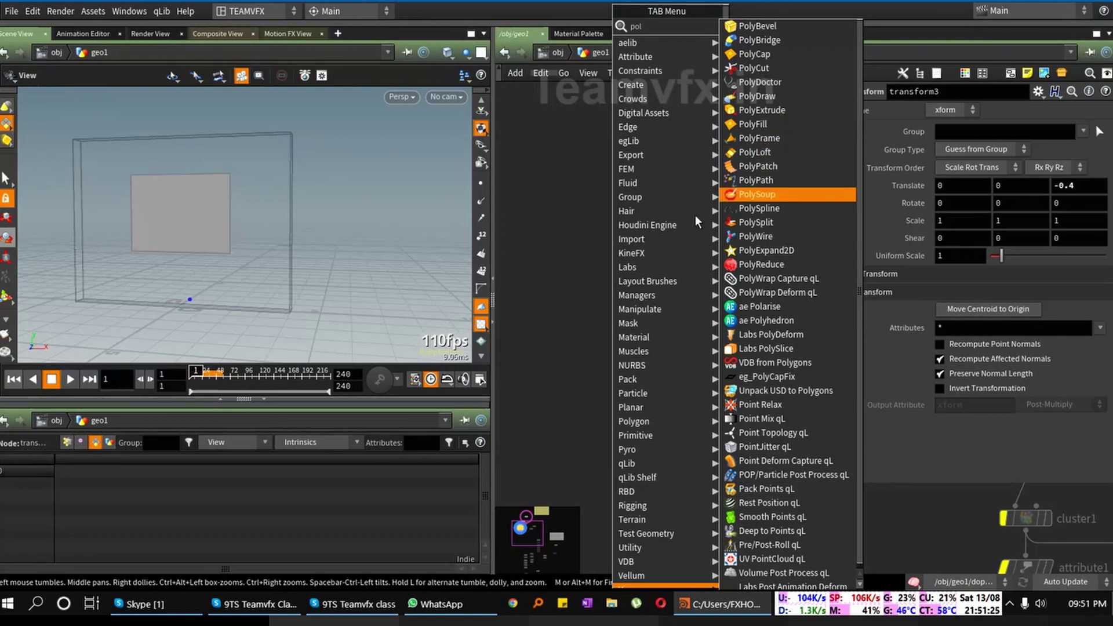
{"action": "mouse_move", "coordinate": [634, 419]}
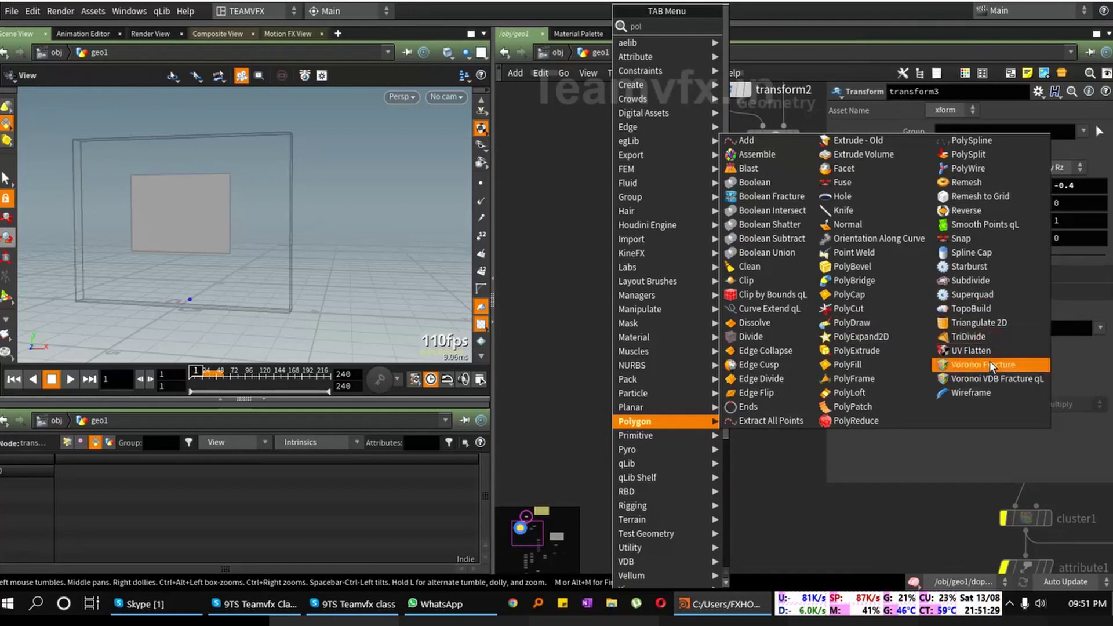
{"action": "left_click", "coordinate": [986, 198]}
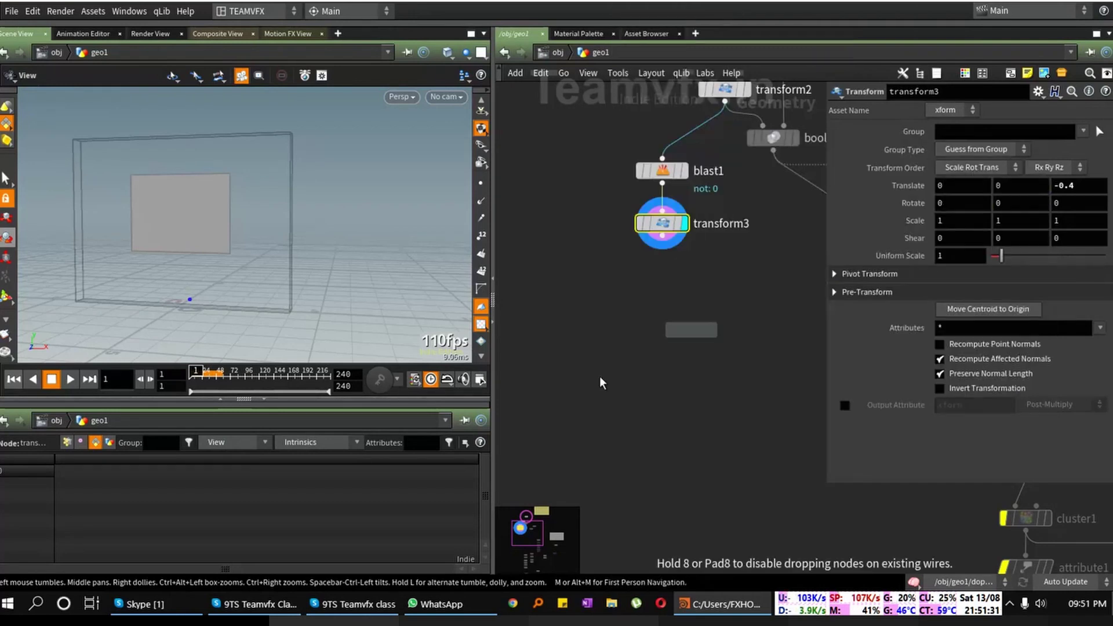
{"action": "left_click", "coordinate": [659, 309]}
{"action": "left_click_drag", "start_coordinate": [662, 249], "coordinate": [660, 285]}
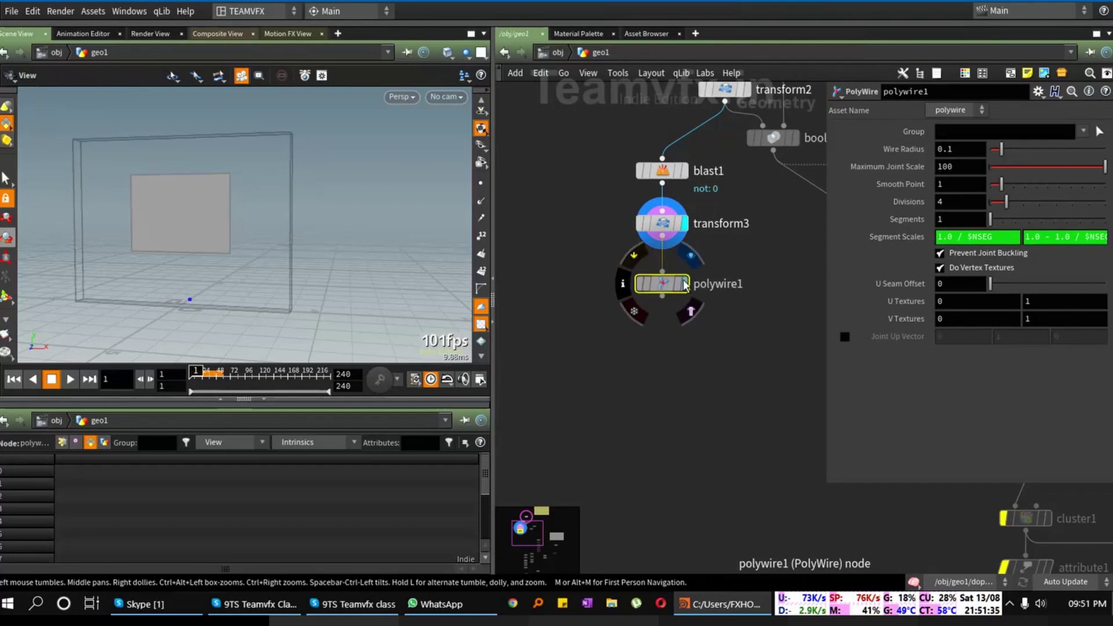
Step: Display polywire1 and zoom in on the 0.1-radius tubular window frame
{"action": "left_click", "coordinate": [685, 284]}
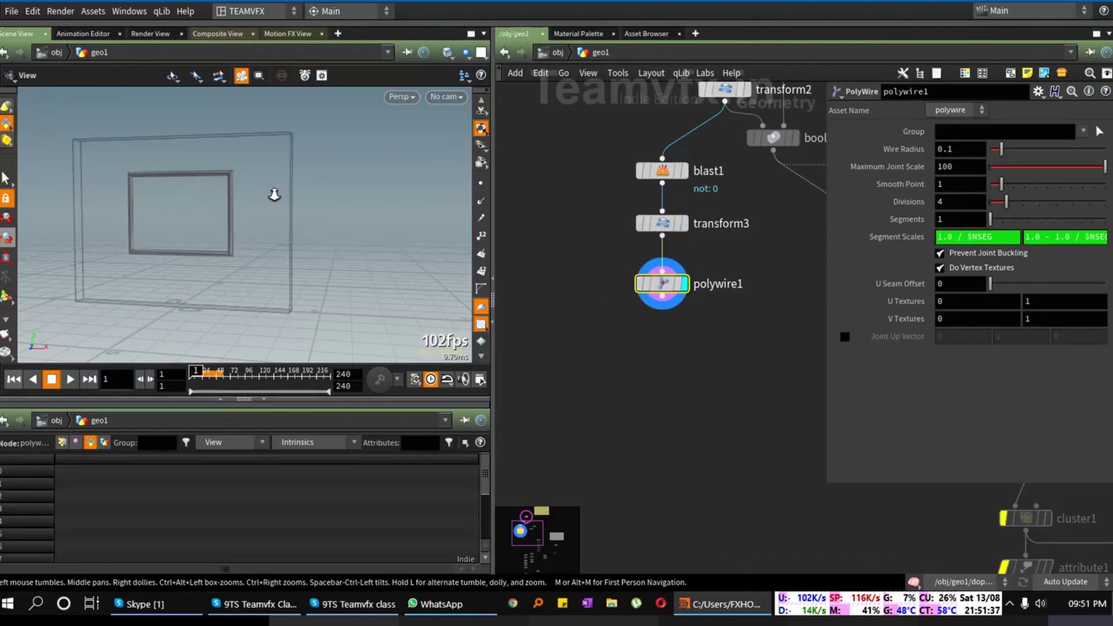
{"action": "left_click_drag", "start_coordinate": [275, 195], "coordinate": [296, 209]}
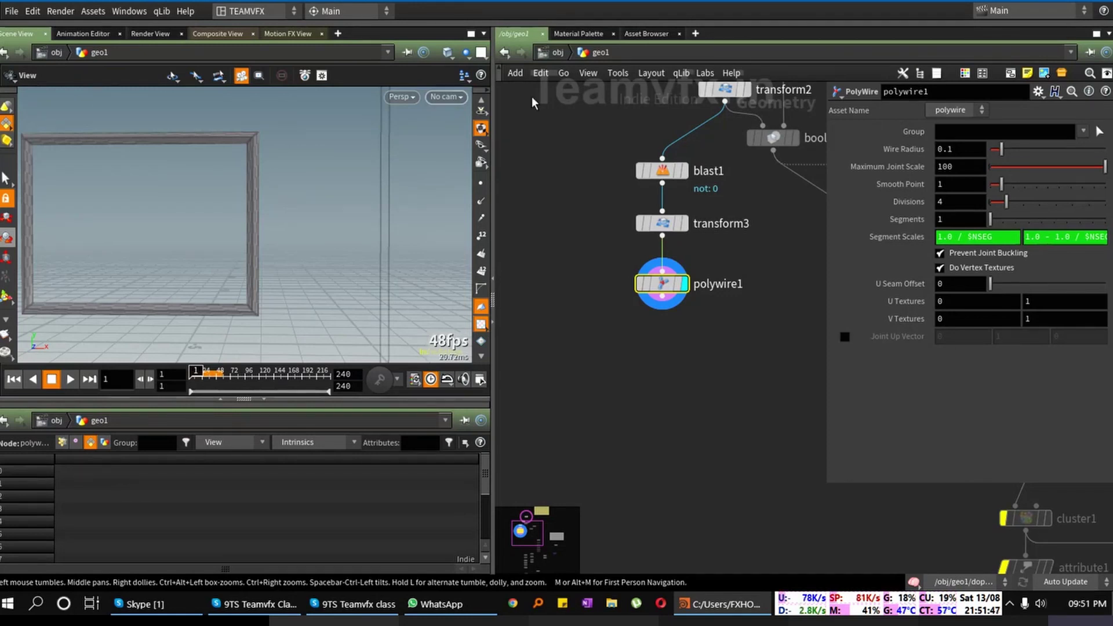
{"action": "middle_click_drag", "start_coordinate": [534, 103], "coordinate": [488, 125]}
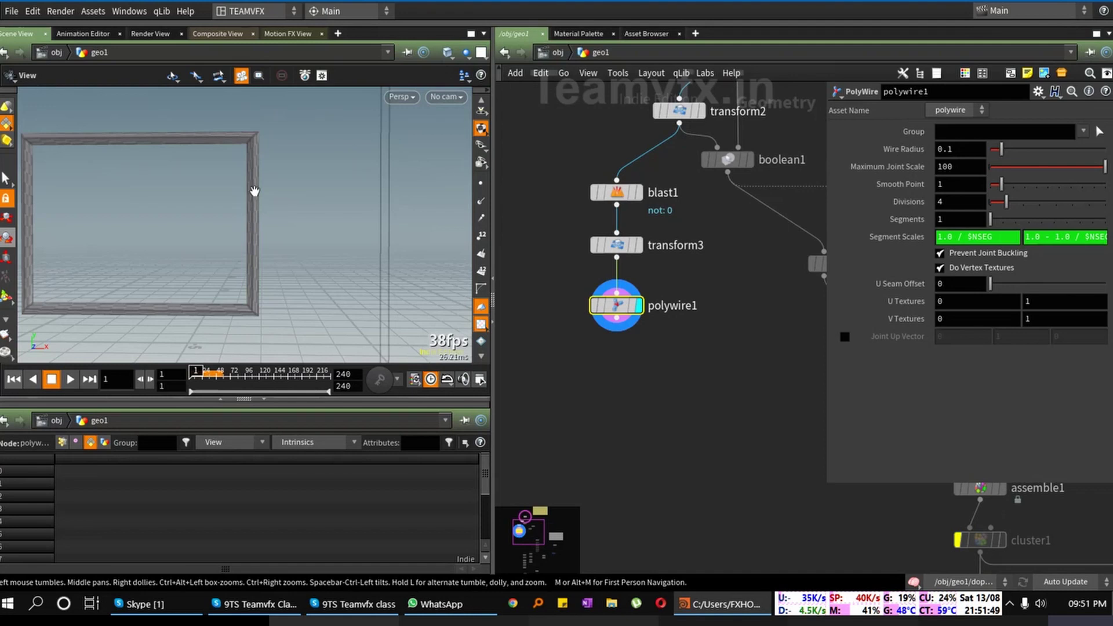
{"action": "left_click_drag", "start_coordinate": [216, 225], "coordinate": [275, 223]}
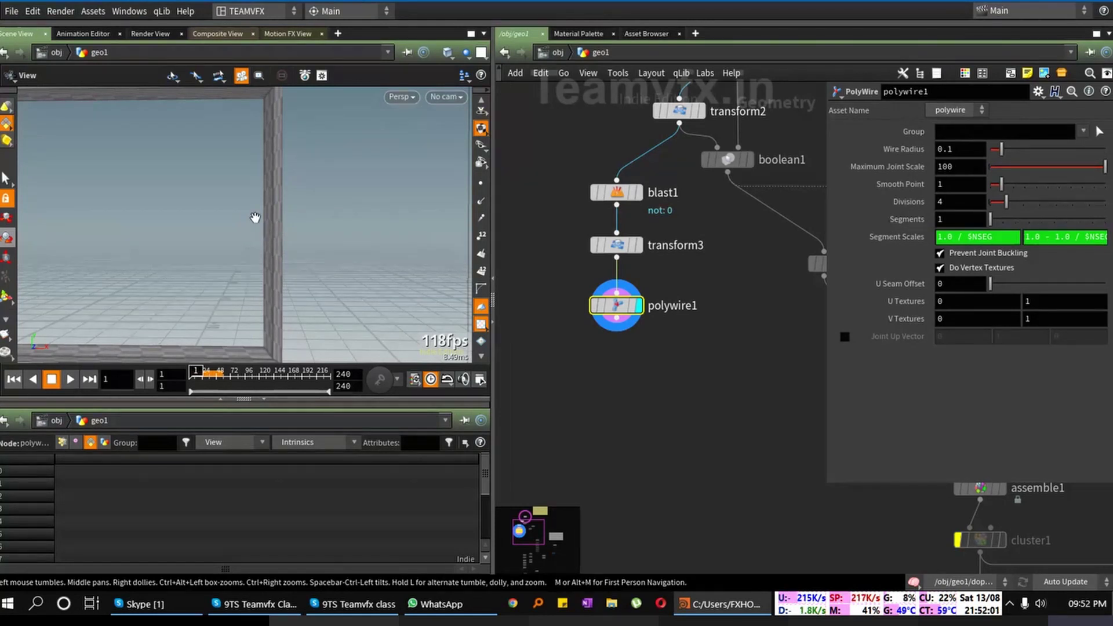
Step: Template boolean1 so the holed wall appears around the wire frame
{"action": "left_click", "coordinate": [626, 251]}
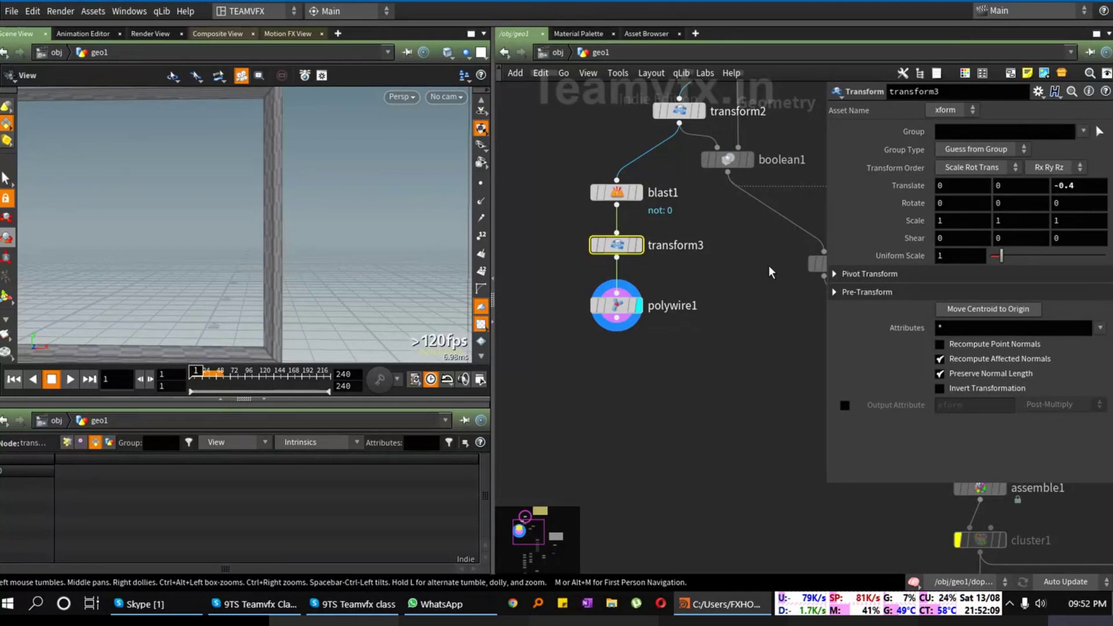
{"action": "scroll", "coordinate": [396, 257], "scroll_direction": "down", "scroll_amount": 3}
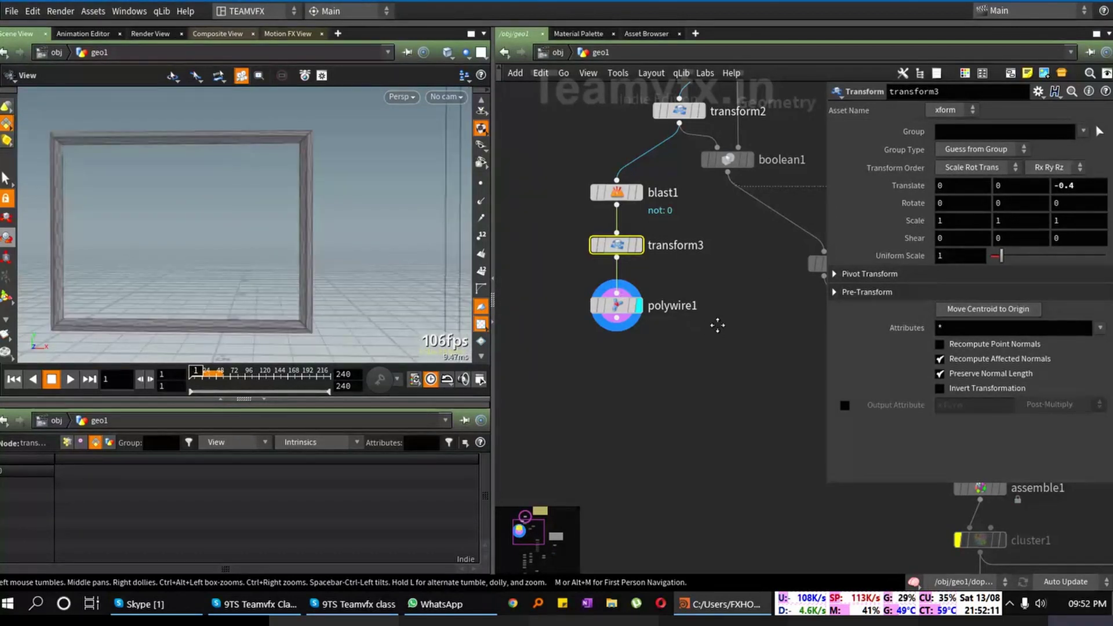
{"action": "middle_click_drag", "start_coordinate": [717, 325], "coordinate": [612, 474]}
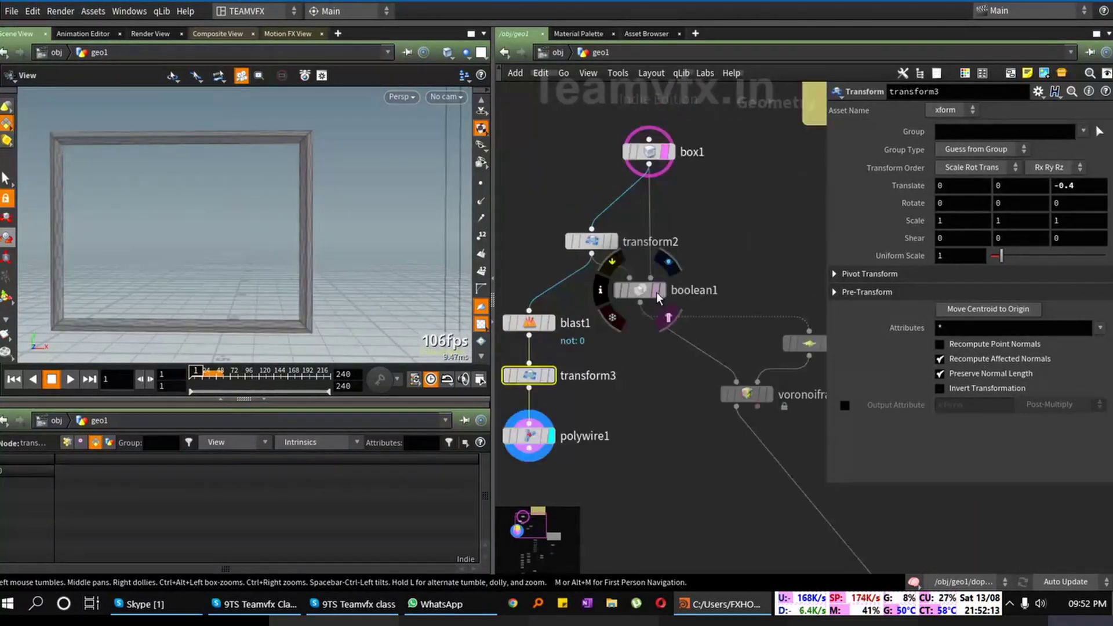
{"action": "left_click", "coordinate": [656, 290]}
{"action": "left_click_drag", "start_coordinate": [343, 236], "coordinate": [348, 233]}
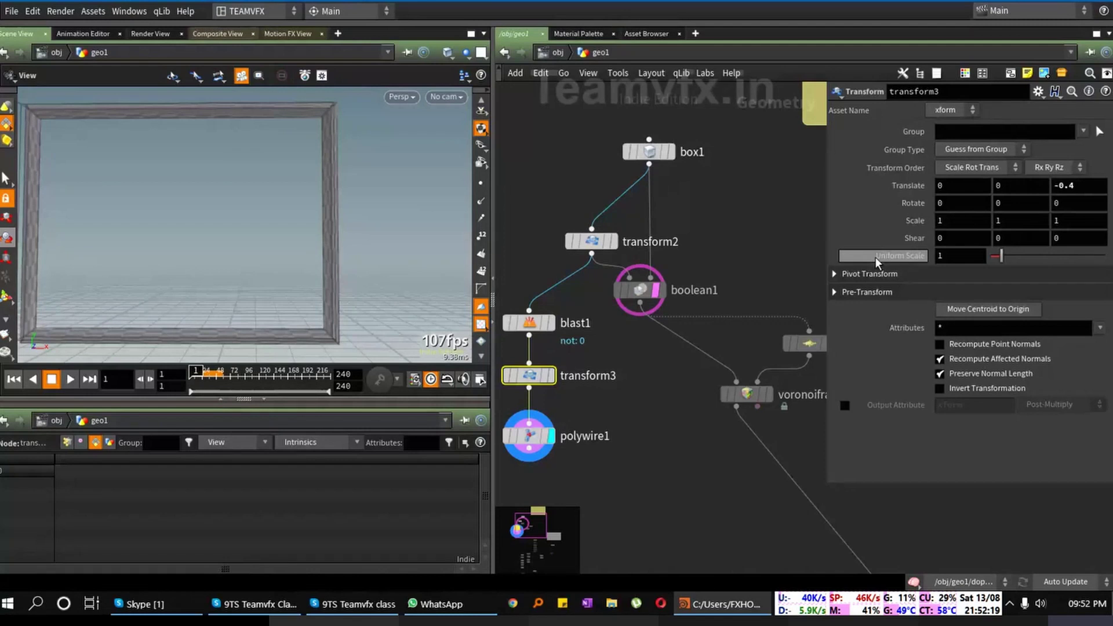
{"action": "middle_click_drag", "start_coordinate": [554, 378], "coordinate": [594, 381]}
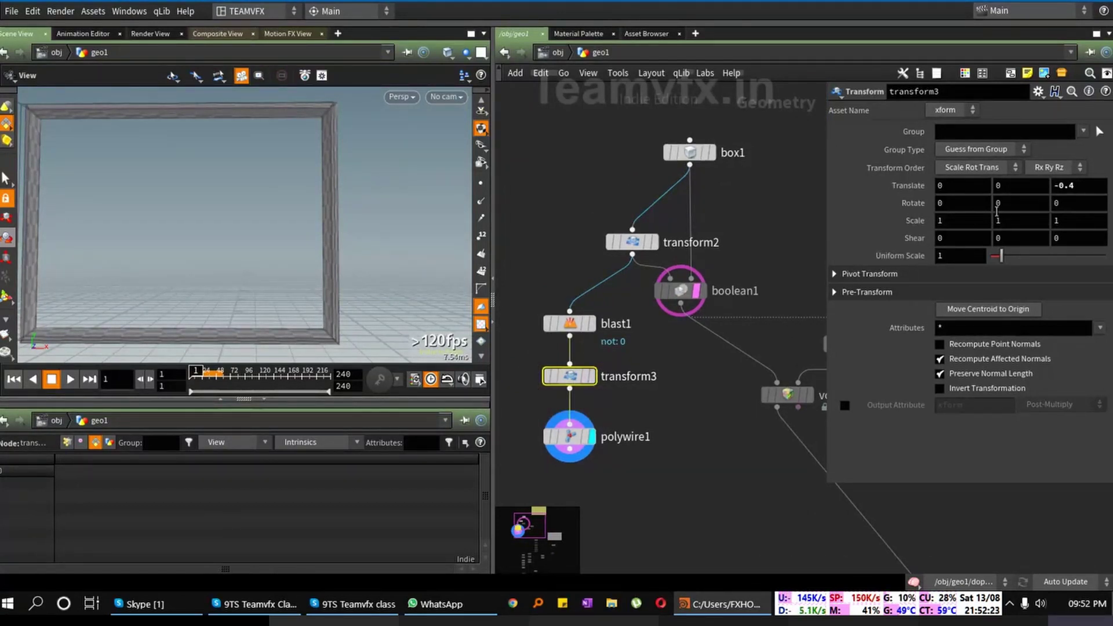
{"action": "middle_click_drag", "start_coordinate": [1018, 220], "coordinate": [1017, 220]}
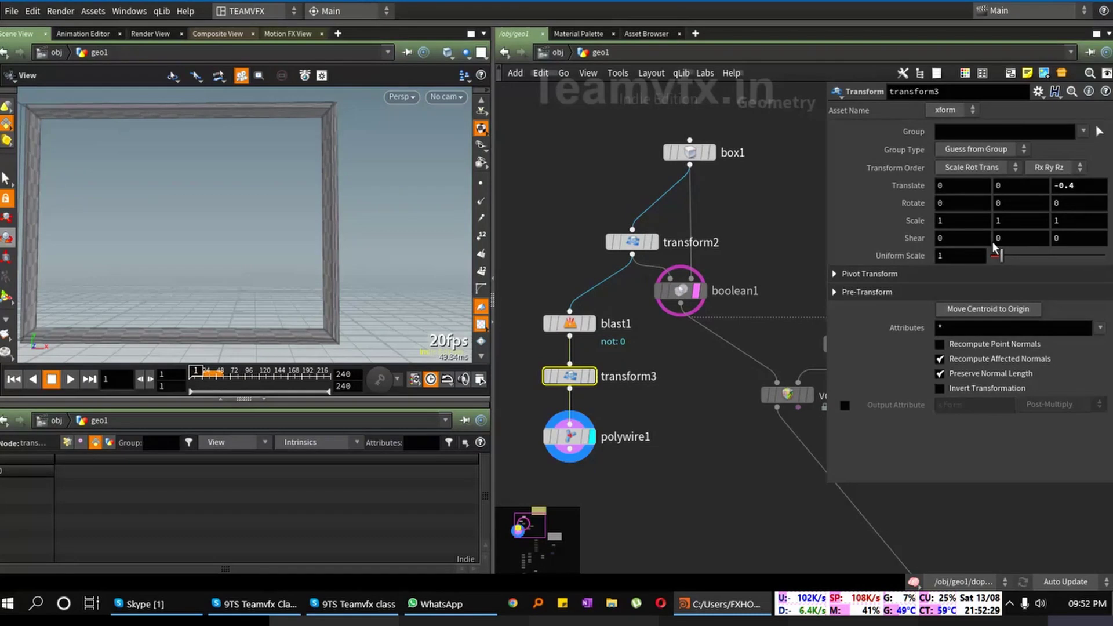
Step: Centre transform3's pivot on the centroid ($CEX, $CEY, $CEZ) and enable Preserve Normal Length
{"action": "left_click", "coordinate": [1038, 92]}
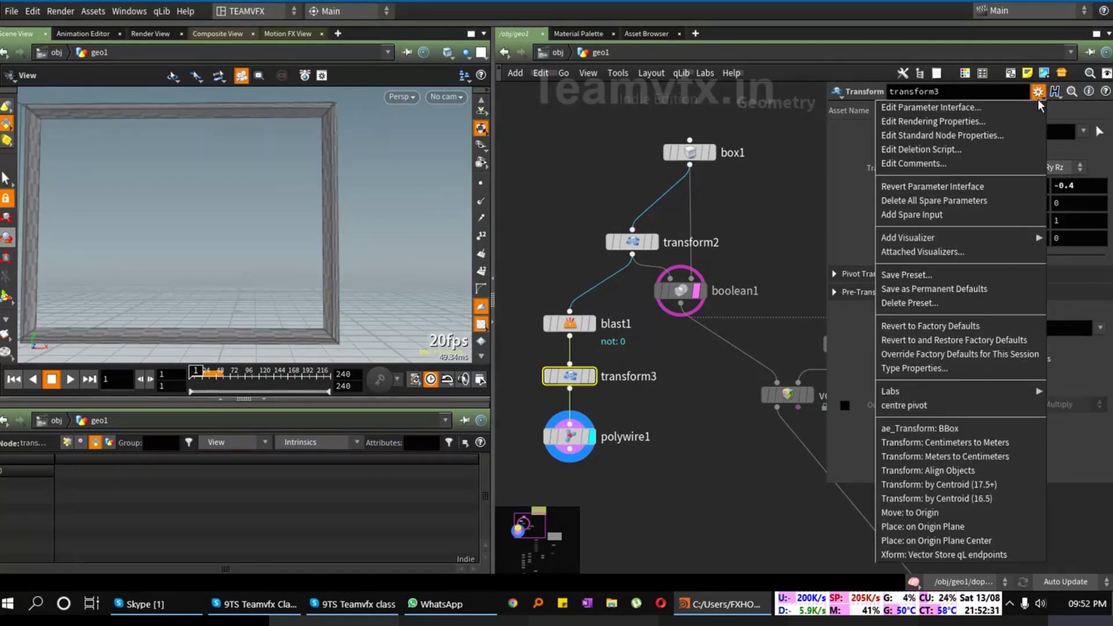
{"action": "left_click", "coordinate": [941, 406]}
{"action": "left_click", "coordinate": [940, 413]}
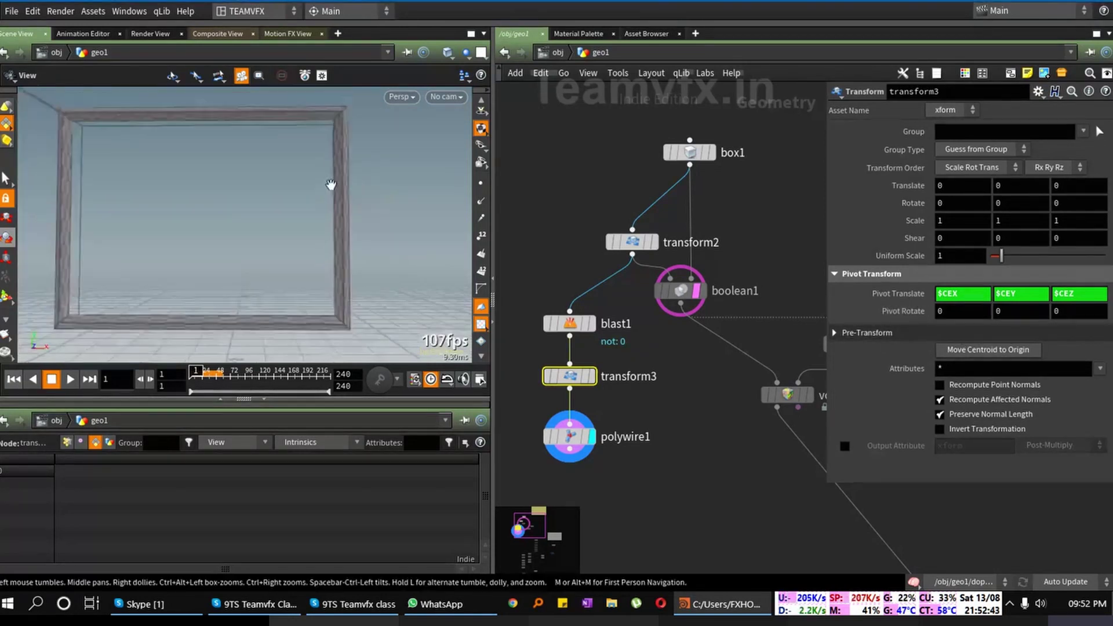
Step: Drag transform3's Scale X down to about 0.93 with the value ladder, then enter .9
{"action": "left_click_drag", "start_coordinate": [330, 182], "coordinate": [338, 212]}
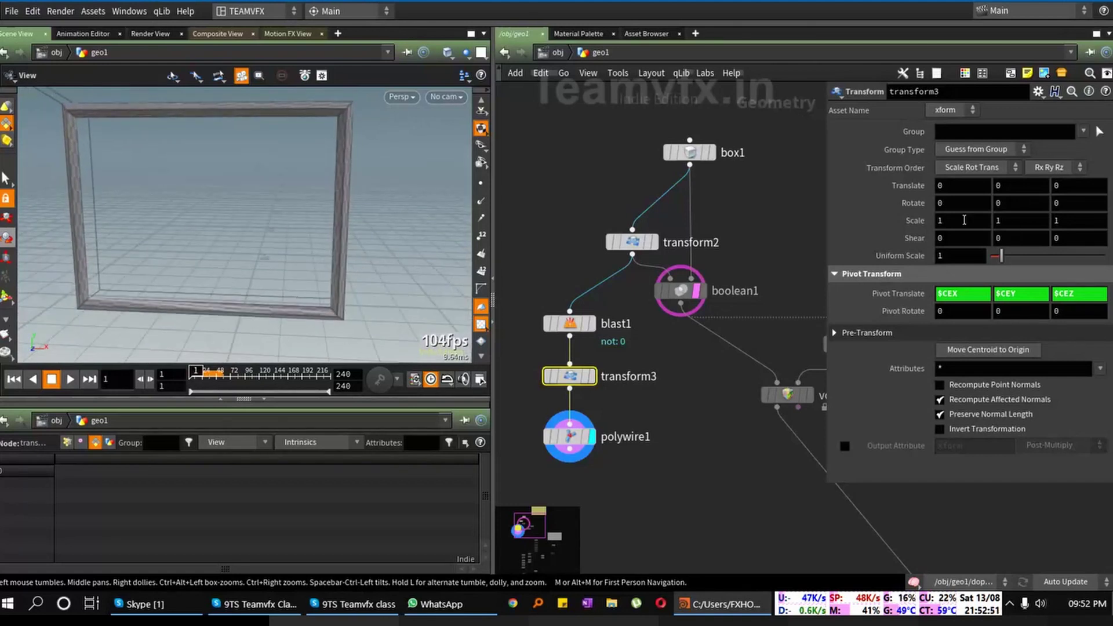
{"action": "middle_click_drag", "start_coordinate": [963, 221], "coordinate": [909, 240]}
{"action": "left_click_drag", "start_coordinate": [390, 211], "coordinate": [238, 235]}
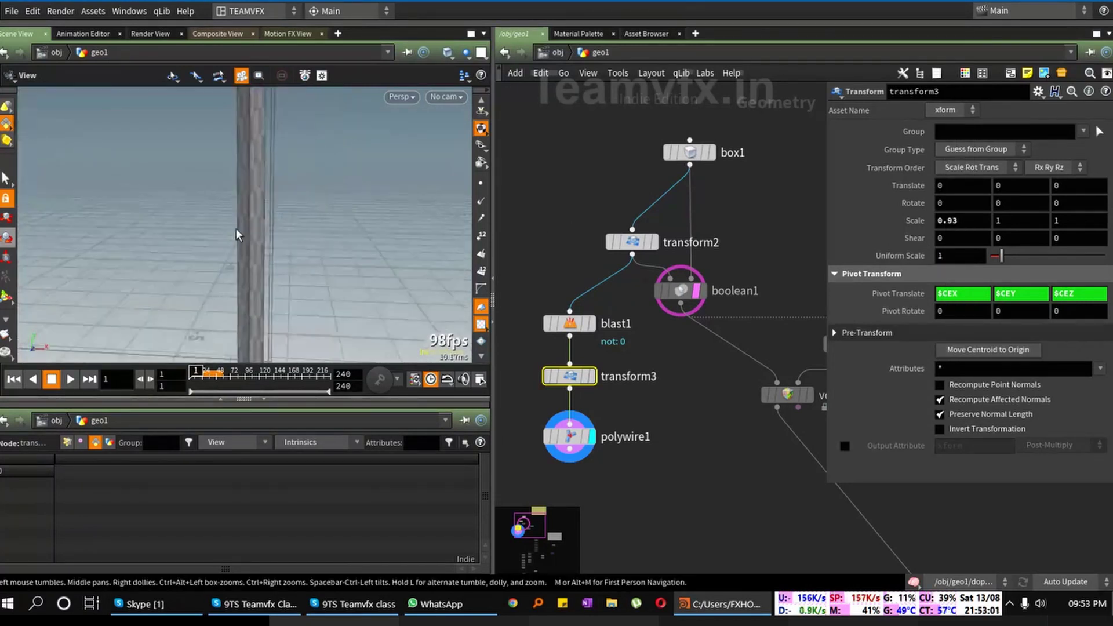
{"action": "key", "text": "Tab"}
{"action": "key", "text": "Escape"}
{"action": "left_click_drag", "start_coordinate": [367, 216], "coordinate": [108, 198]}
{"action": "left_click_drag", "start_coordinate": [264, 154], "coordinate": [299, 222]}
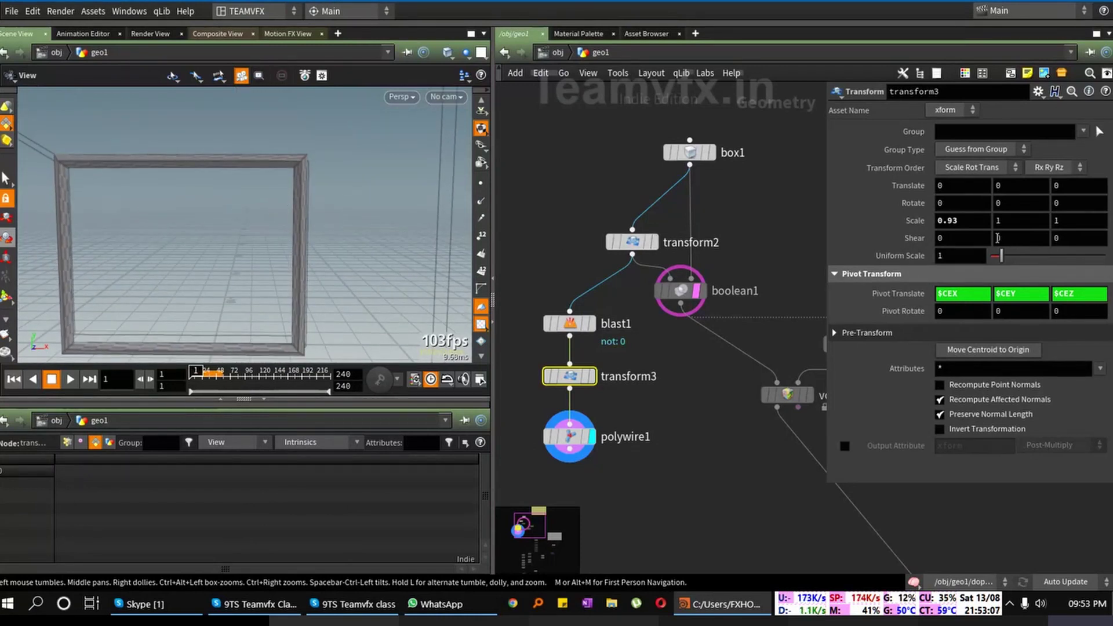
{"action": "key", "text": "Return"}
{"action": "type", "text": "."}
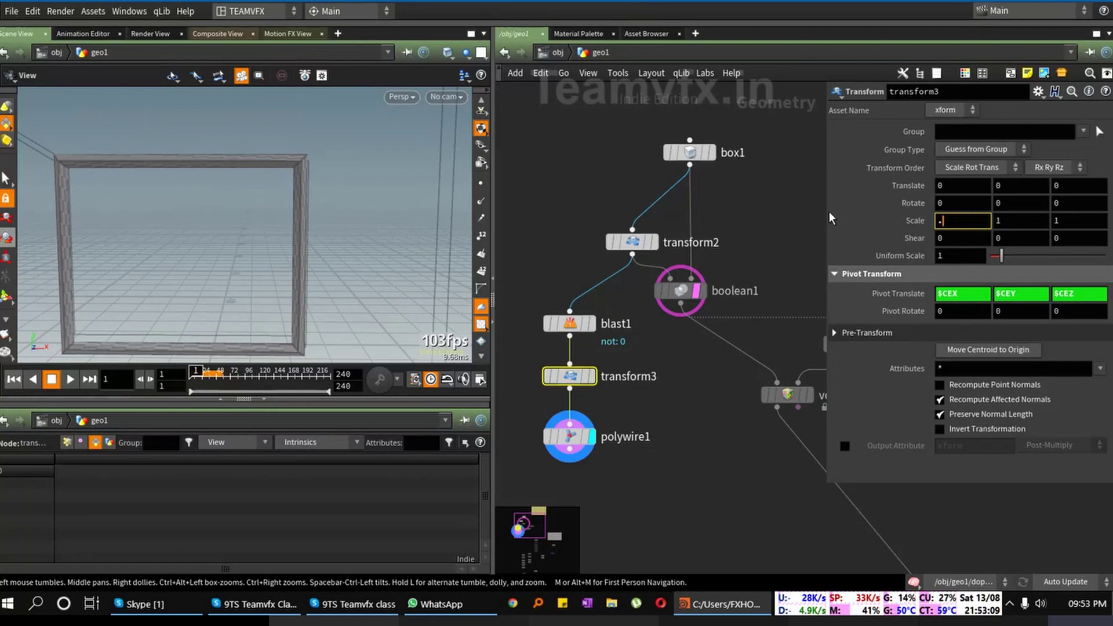
{"action": "key", "text": "Return"}
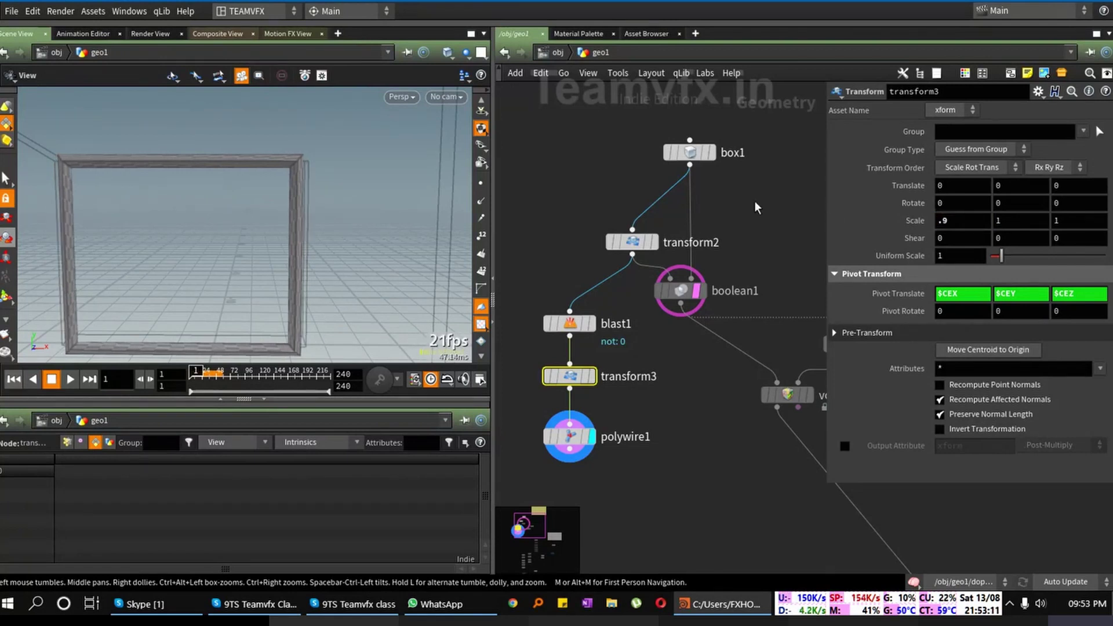
Step: Try a Scale X of .95, then settle it at 0.90 to narrow the frame
{"action": "left_click_drag", "start_coordinate": [283, 225], "coordinate": [285, 202]}
{"action": "right_click_drag", "start_coordinate": [285, 202], "coordinate": [430, 208]}
{"action": "left_click_drag", "start_coordinate": [301, 220], "coordinate": [282, 245]}
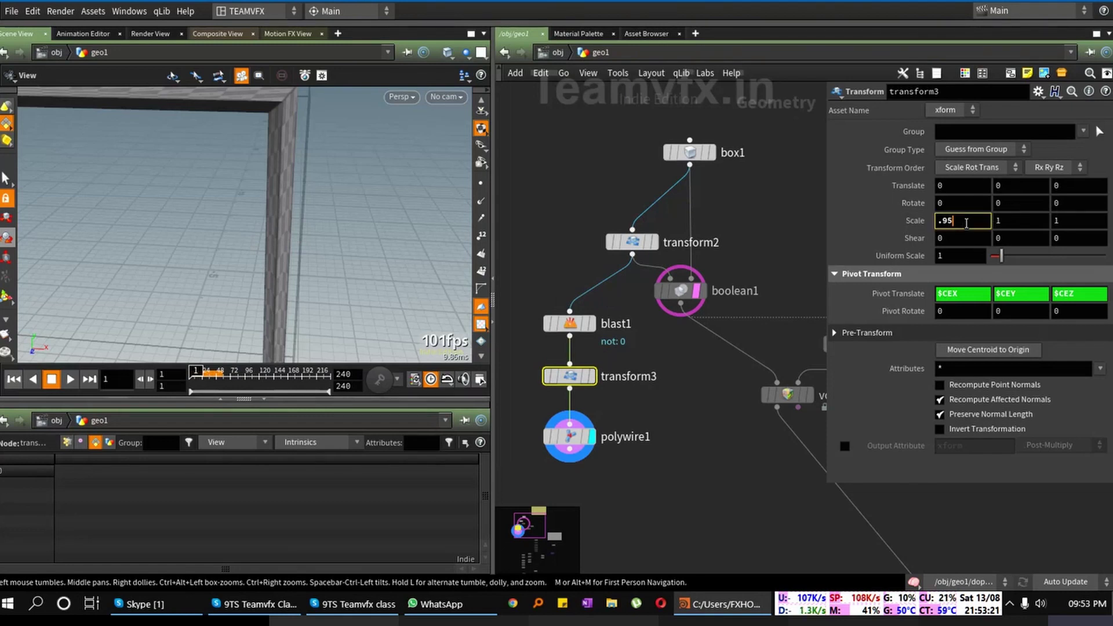
{"action": "key", "text": "Return"}
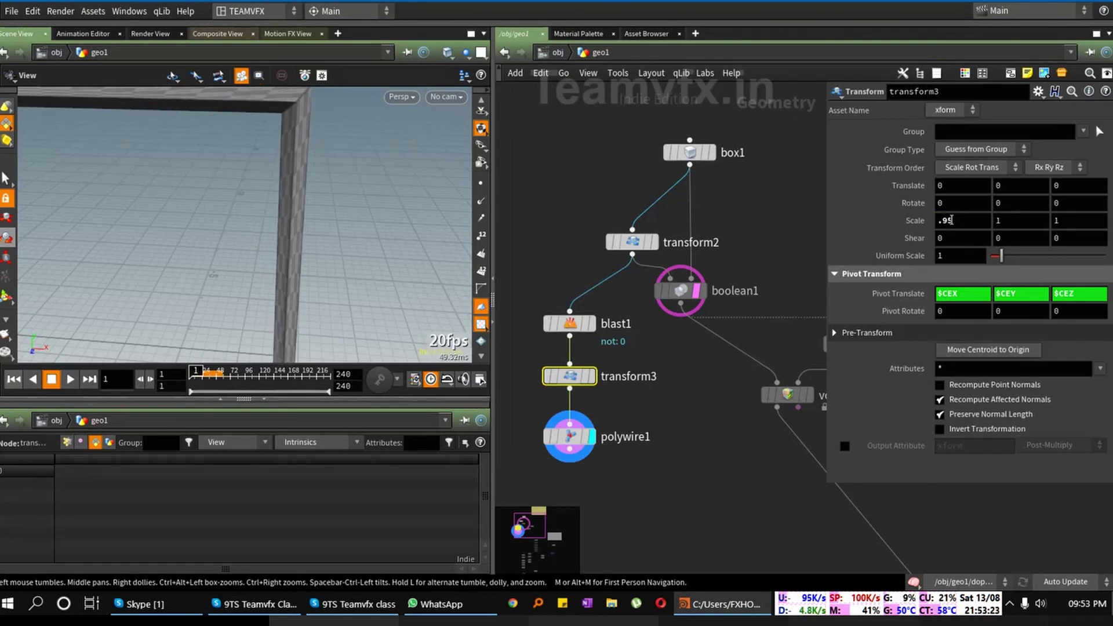
{"action": "left_click", "coordinate": [968, 219]}
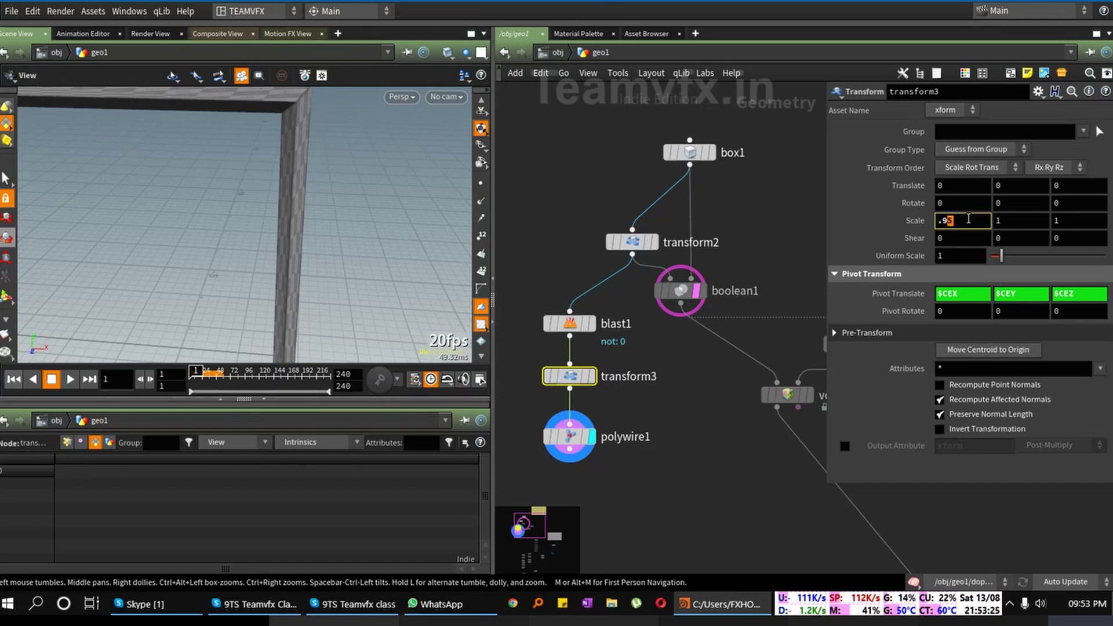
{"action": "type", "text": "0"}
{"action": "key", "text": "Return"}
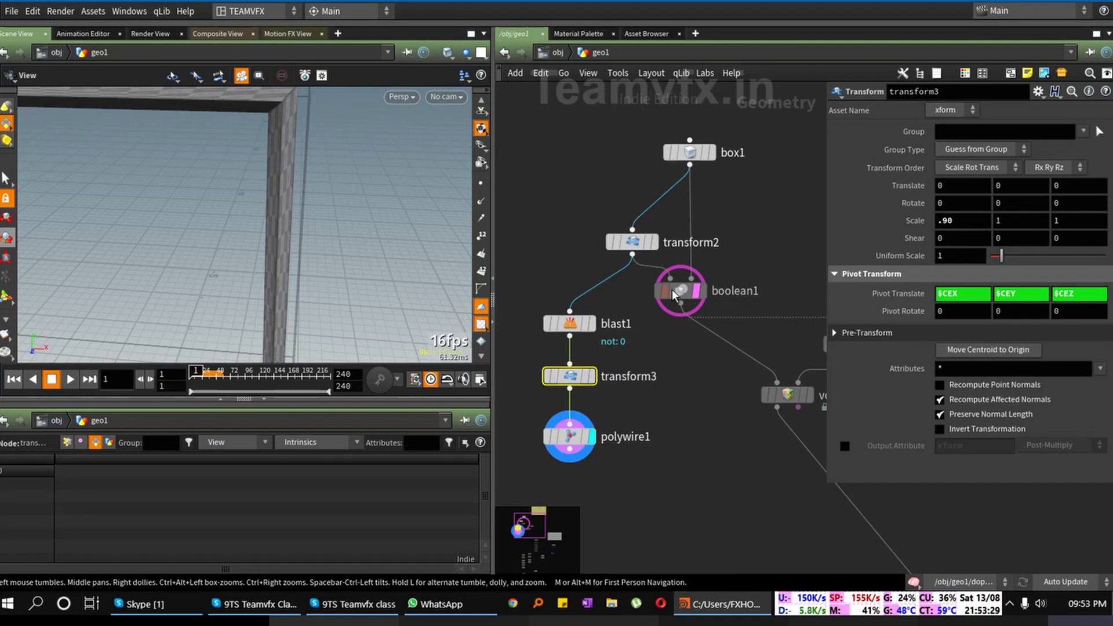
{"action": "left_click", "coordinate": [577, 437]}
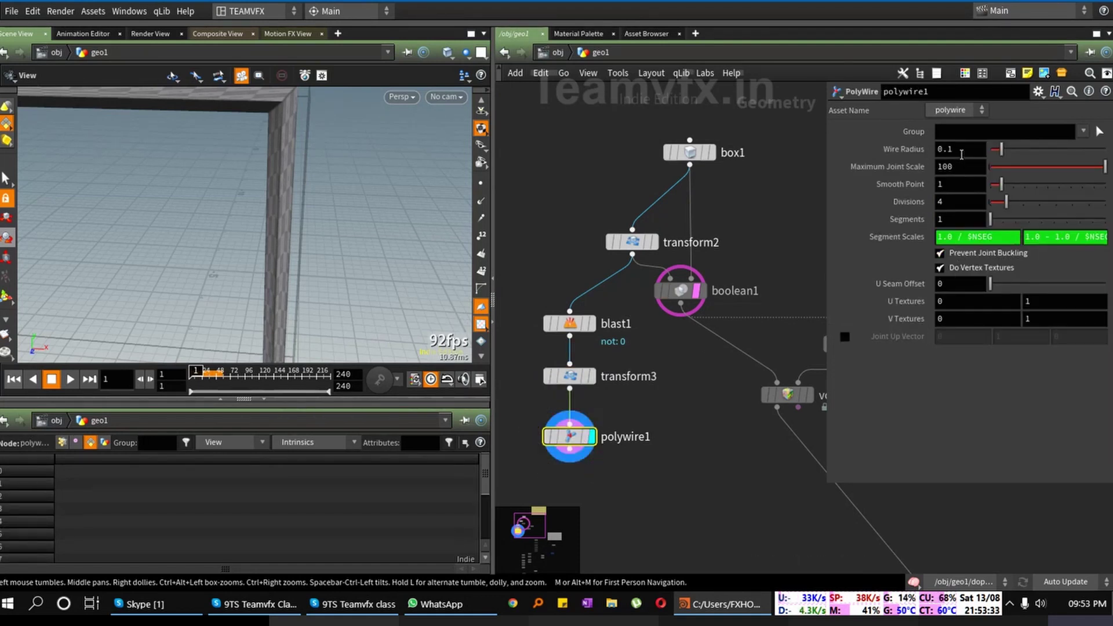
Step: Try PolyWire radii of .2 and .15, then settle polywire1's Wire Radius at .13
{"action": "left_click", "coordinate": [961, 152]}
{"action": "type", "text": "."}
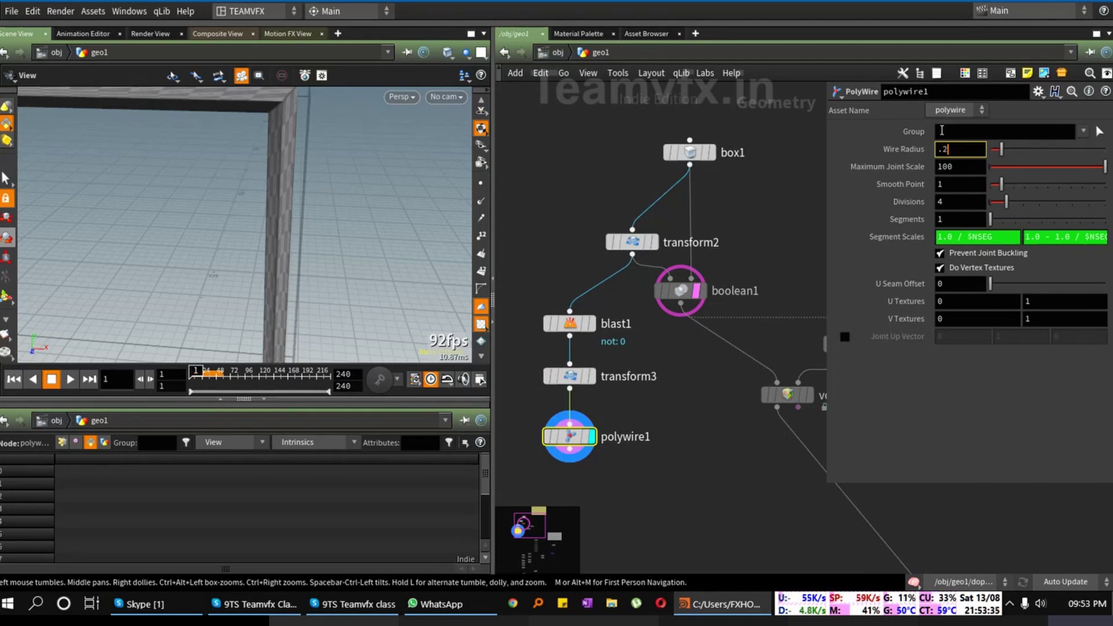
{"action": "type", "text": "2"}
{"action": "key", "text": "Return"}
{"action": "left_click_drag", "start_coordinate": [347, 289], "coordinate": [243, 200]}
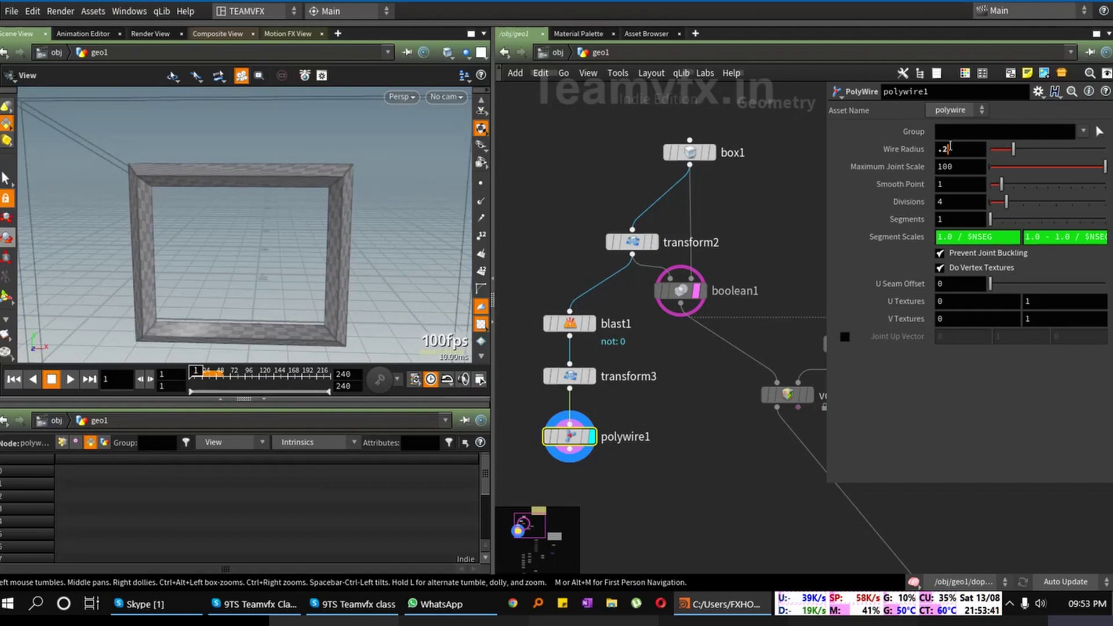
{"action": "left_click", "coordinate": [958, 147]}
{"action": "type", "text": "15"}
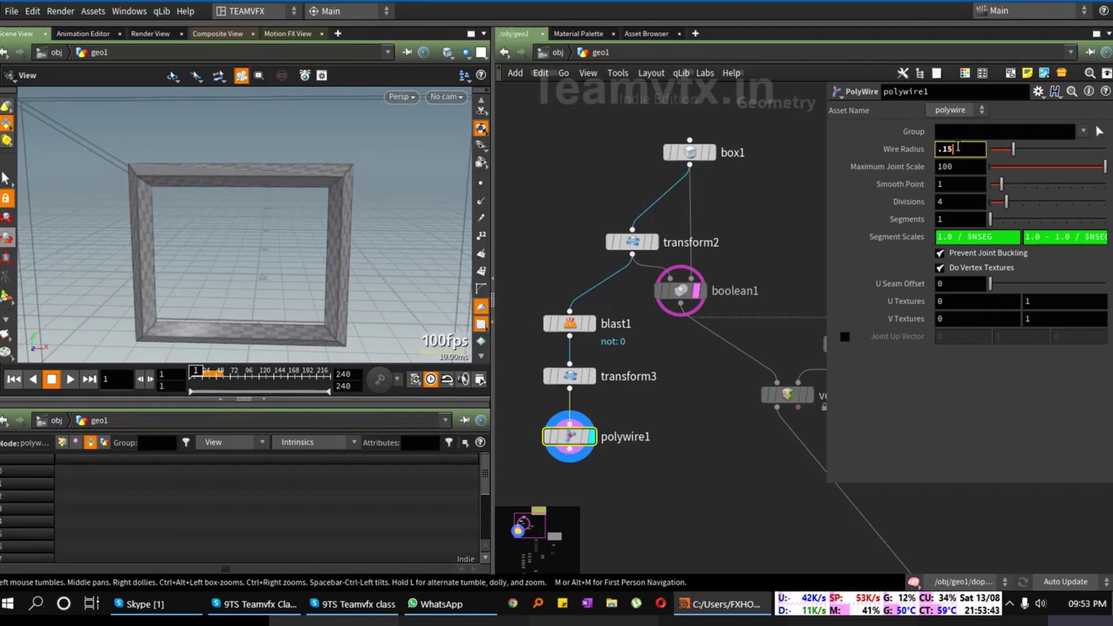
{"action": "key", "text": "Return"}
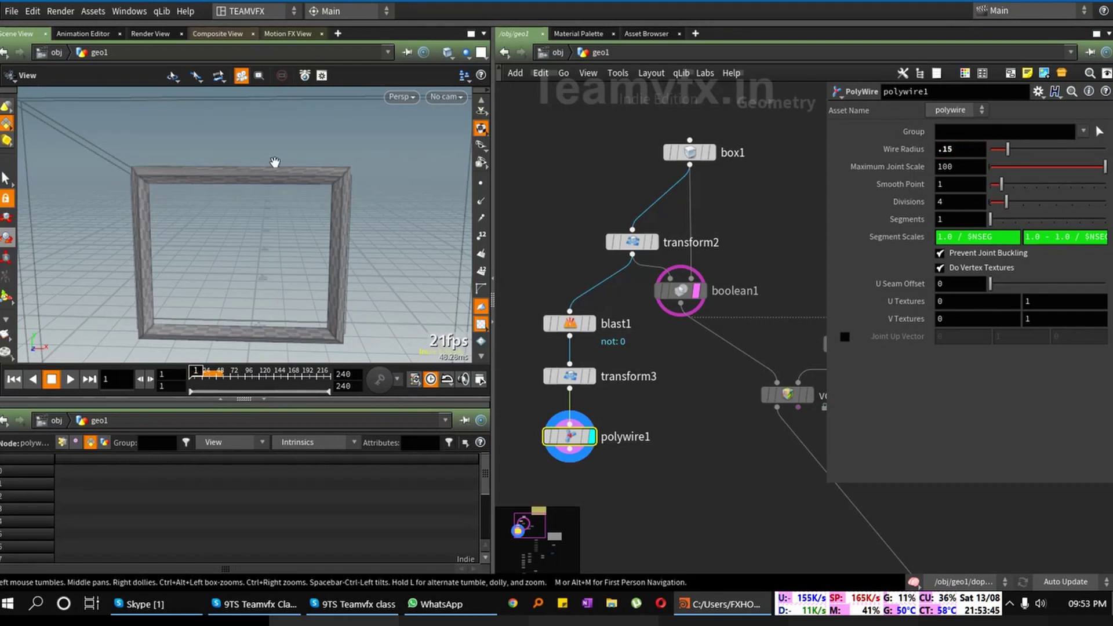
{"action": "left_click_drag", "start_coordinate": [167, 163], "coordinate": [281, 177]}
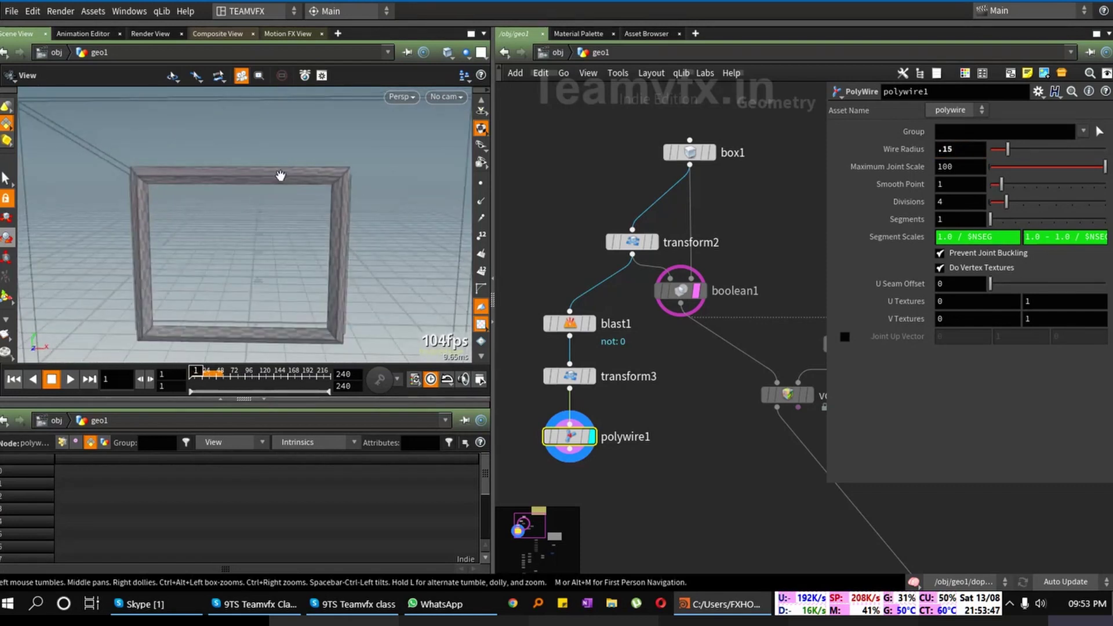
{"action": "left_click", "coordinate": [979, 147]}
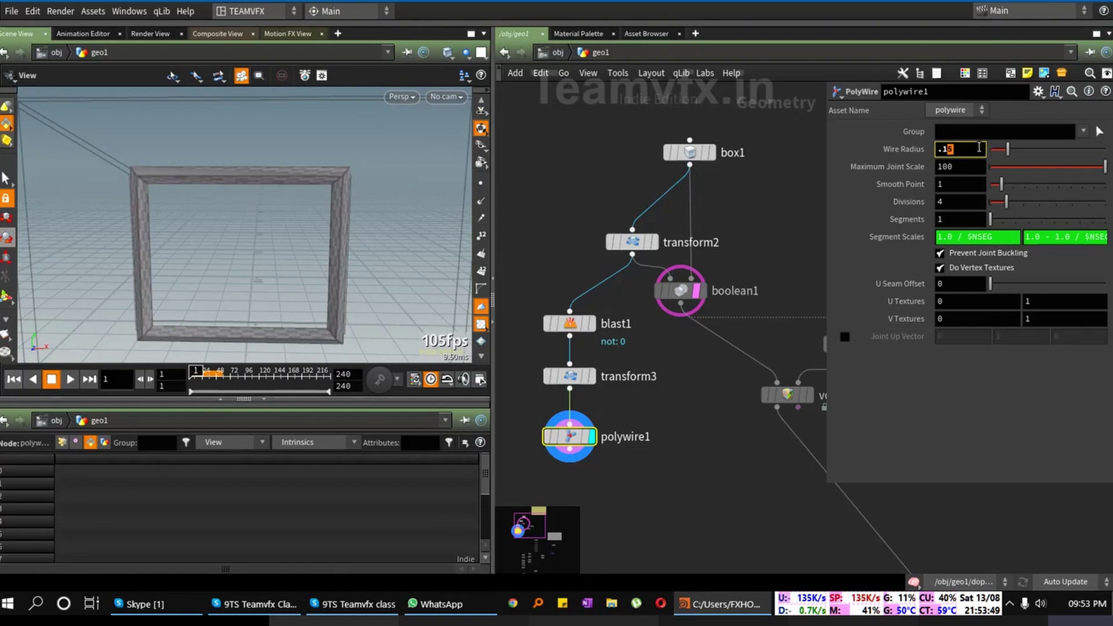
{"action": "type", "text": "3"}
{"action": "key", "text": "Return"}
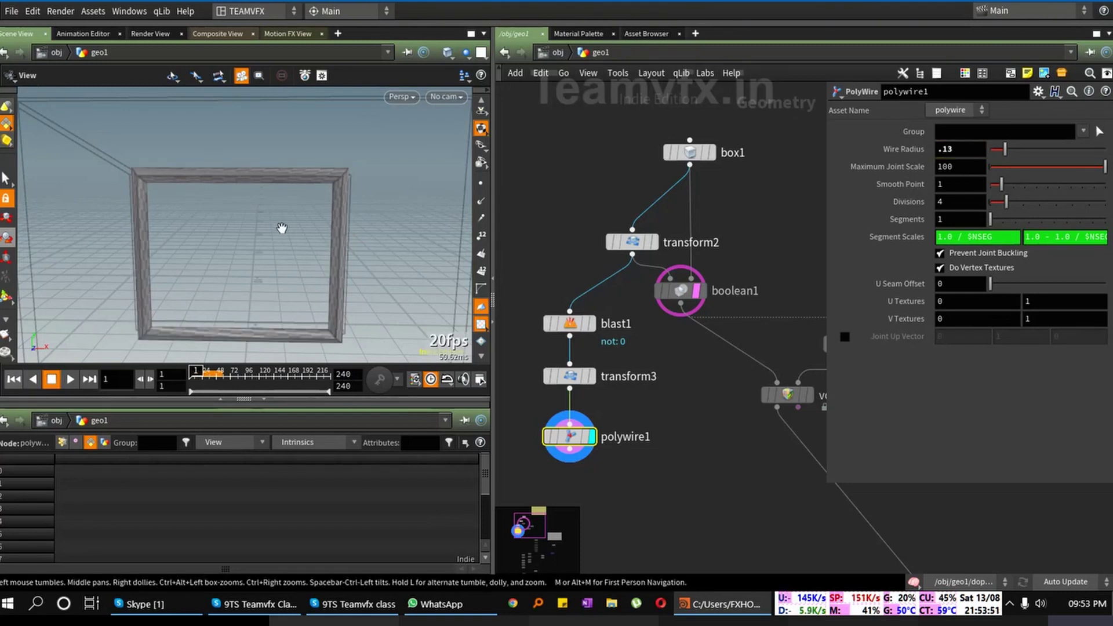
{"action": "mouse_move", "coordinate": [281, 231]}
{"action": "left_mouse_down"}
{"action": "mouse_move", "coordinate": [400, 179]}
{"action": "mouse_move", "coordinate": [370, 179]}
{"action": "mouse_move", "coordinate": [356, 215]}
{"action": "mouse_move", "coordinate": [433, 213]}
{"action": "mouse_move", "coordinate": [371, 232]}
{"action": "mouse_move", "coordinate": [362, 223]}
{"action": "mouse_move", "coordinate": [282, 237]}
{"action": "left_mouse_up"}
{"action": "scroll", "coordinate": [281, 236], "scroll_direction": "down", "scroll_amount": 3}
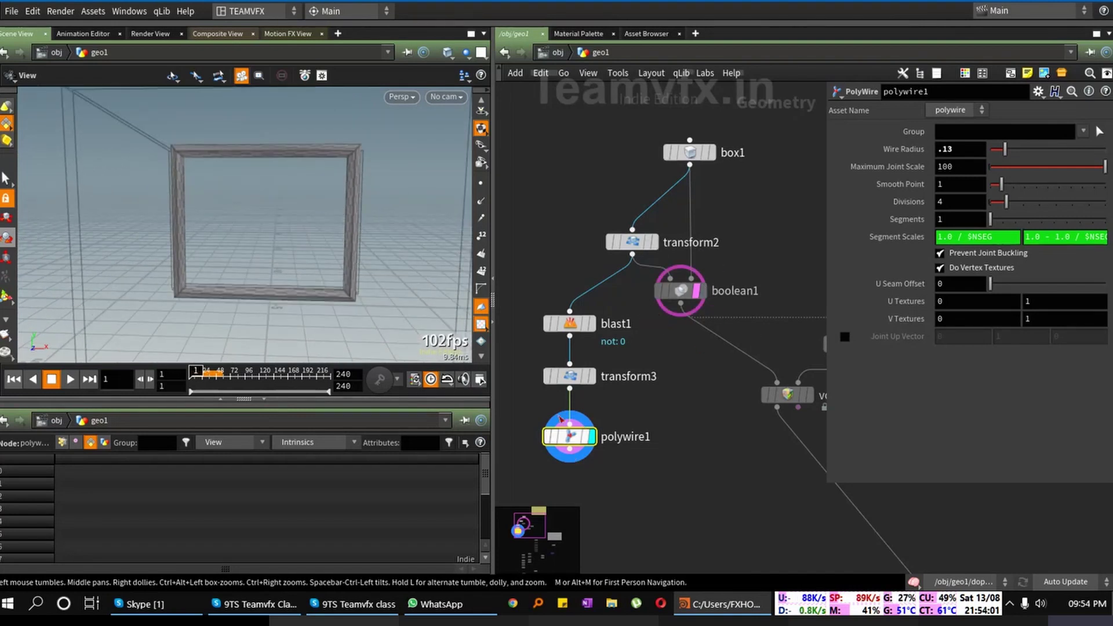
Step: Set transform3's Scale Y to 0.9 so the outline scales 0.9, 0.9, 1
{"action": "left_click", "coordinate": [570, 376]}
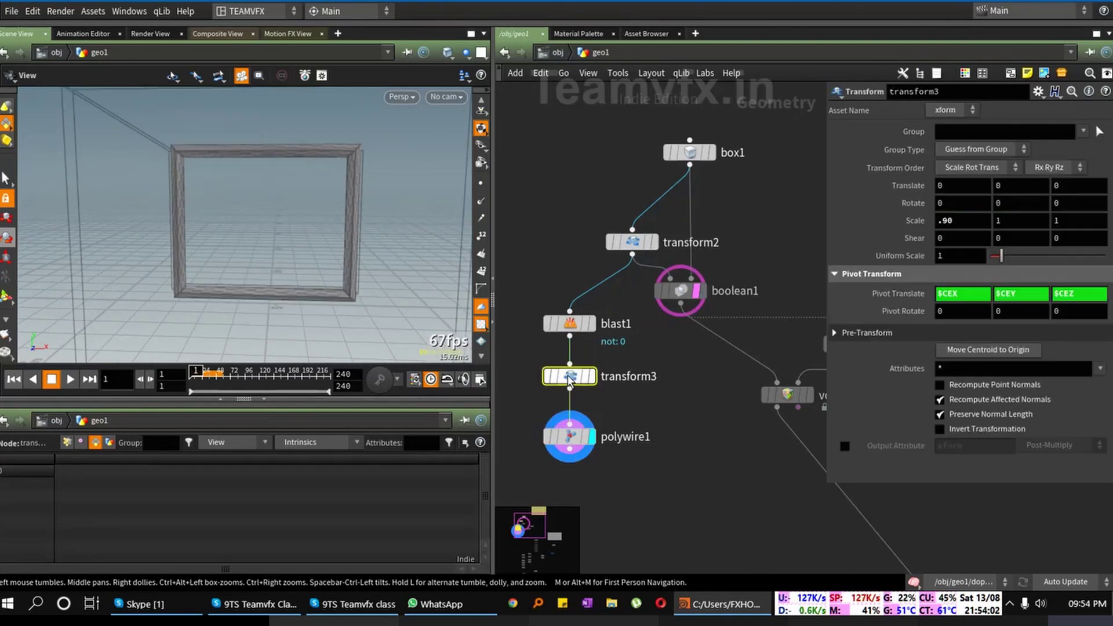
{"action": "left_click", "coordinate": [1020, 221]}
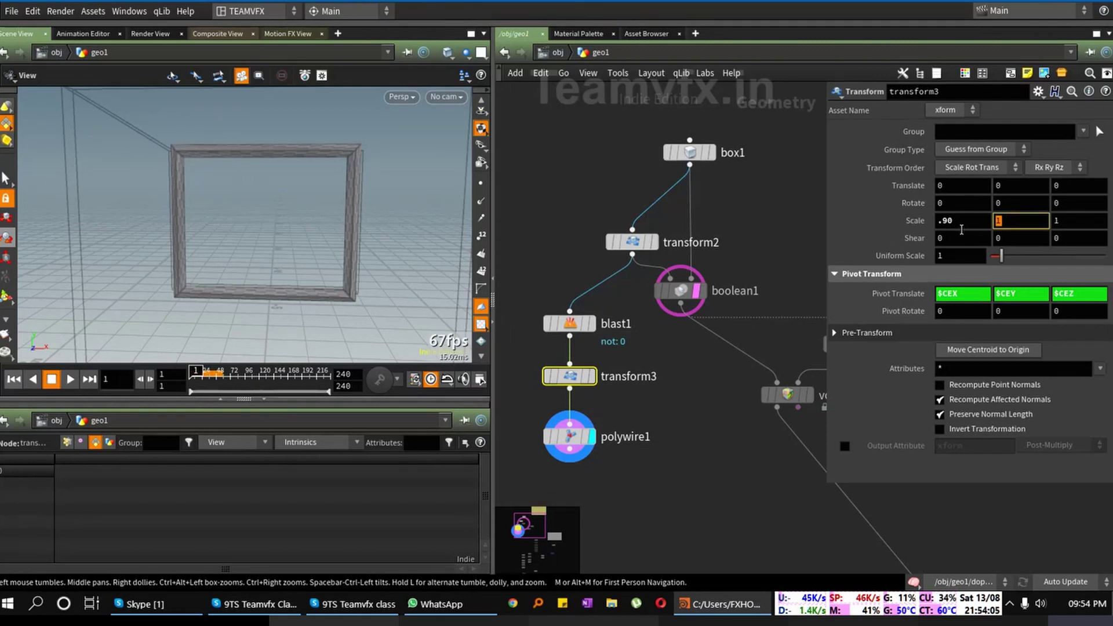
{"action": "type", "text": ".9"}
{"action": "key", "text": "Return"}
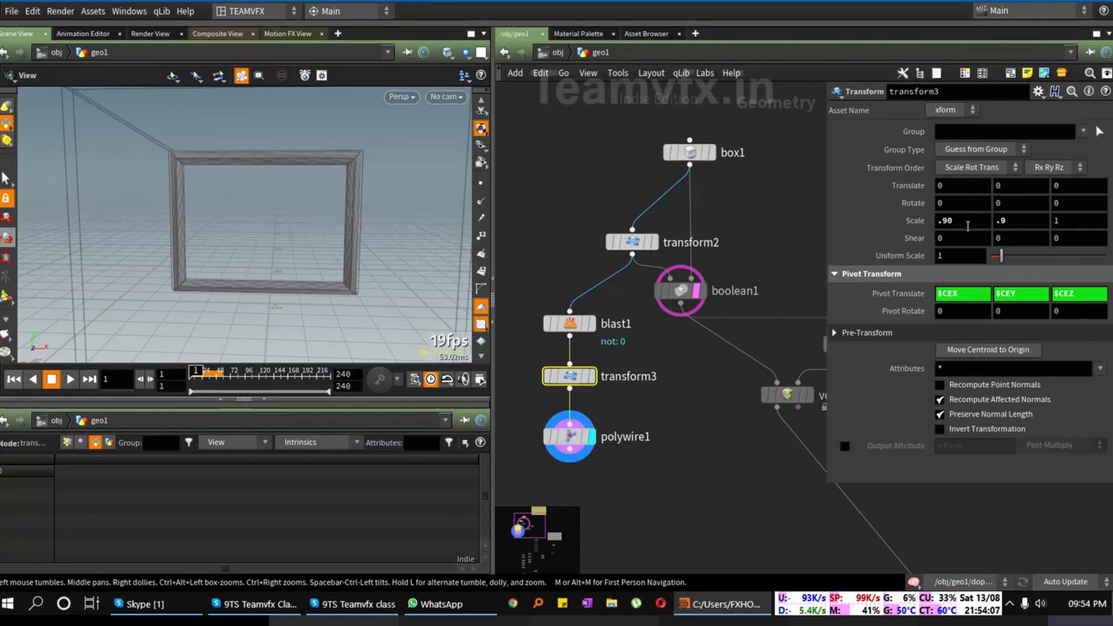
{"action": "left_click_drag", "start_coordinate": [262, 266], "coordinate": [273, 296]}
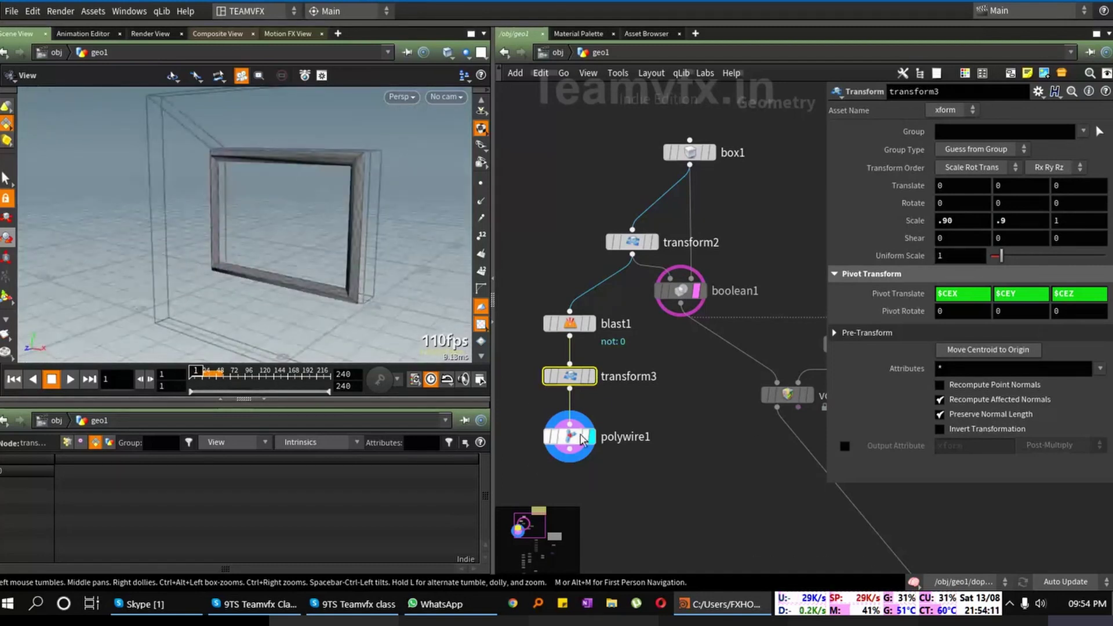
{"action": "left_click_drag", "start_coordinate": [357, 197], "coordinate": [405, 271]}
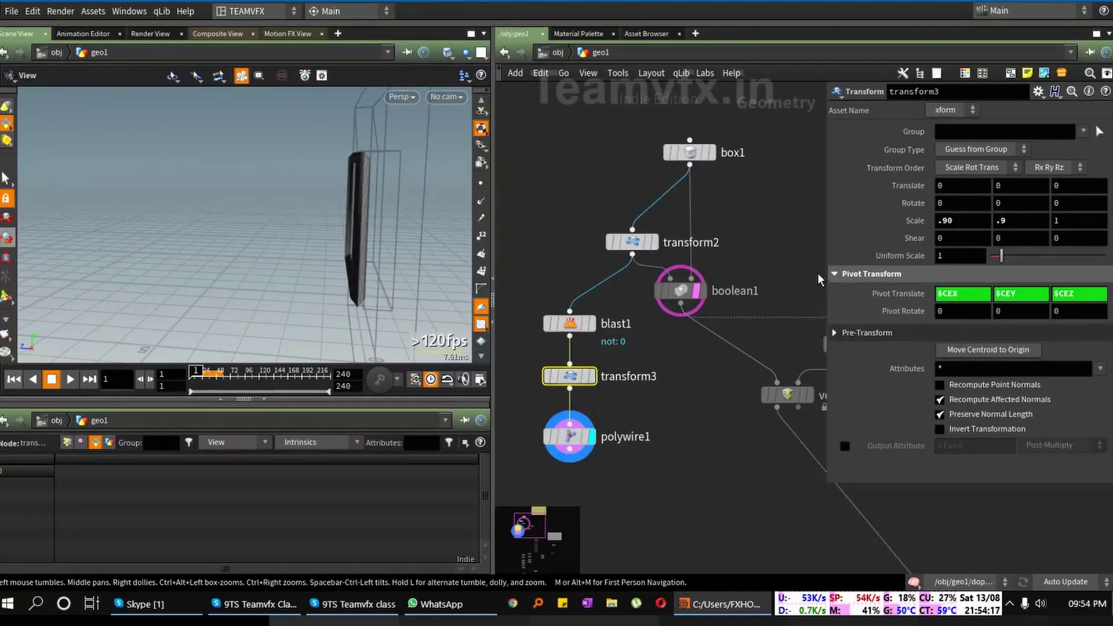
{"action": "left_click_drag", "start_coordinate": [355, 223], "coordinate": [374, 227]}
{"action": "left_click_drag", "start_coordinate": [374, 227], "coordinate": [377, 232]}
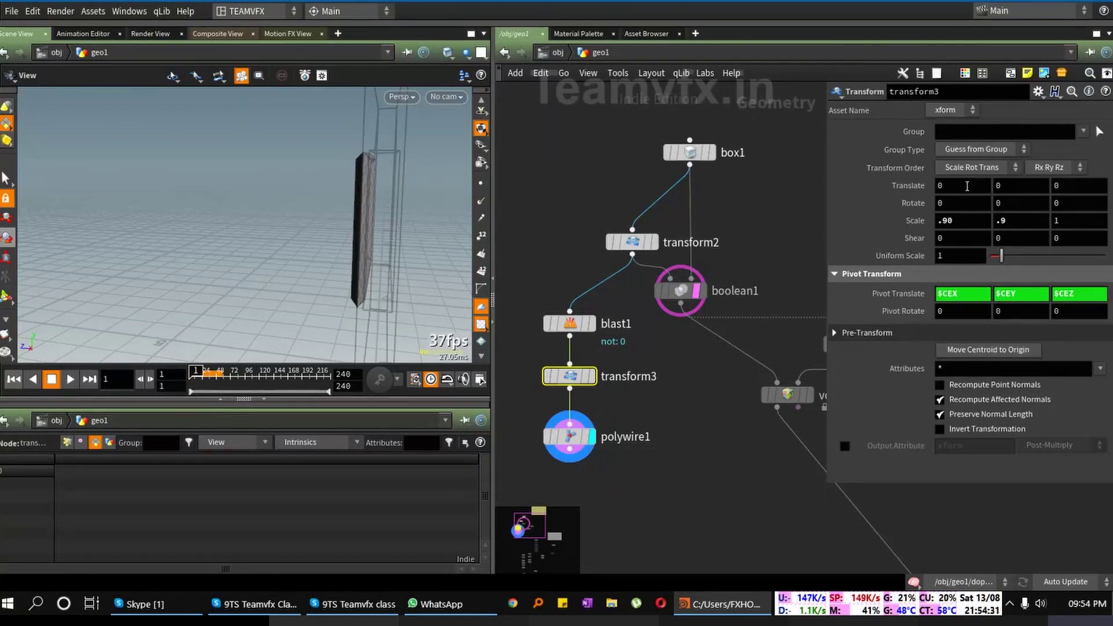
Step: Offset transform3's Translate Z to -0.3 and centre the network on blast1
{"action": "middle_click_drag", "start_coordinate": [1066, 186], "coordinate": [997, 186]}
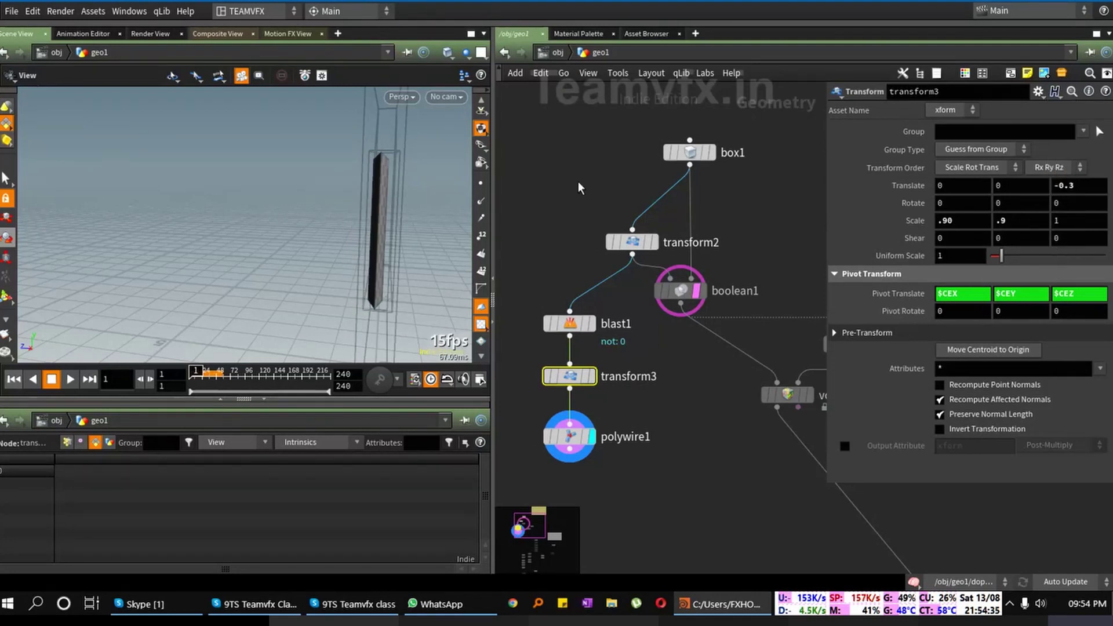
{"action": "left_click_drag", "start_coordinate": [372, 226], "coordinate": [539, 272]}
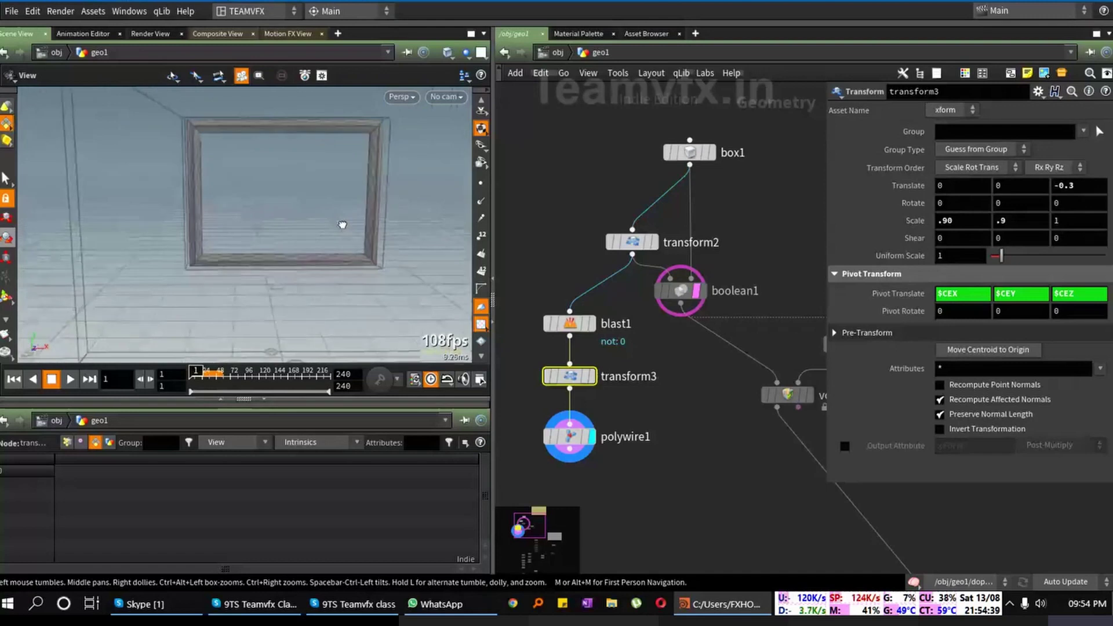
{"action": "middle_click_drag", "start_coordinate": [694, 407], "coordinate": [717, 360]}
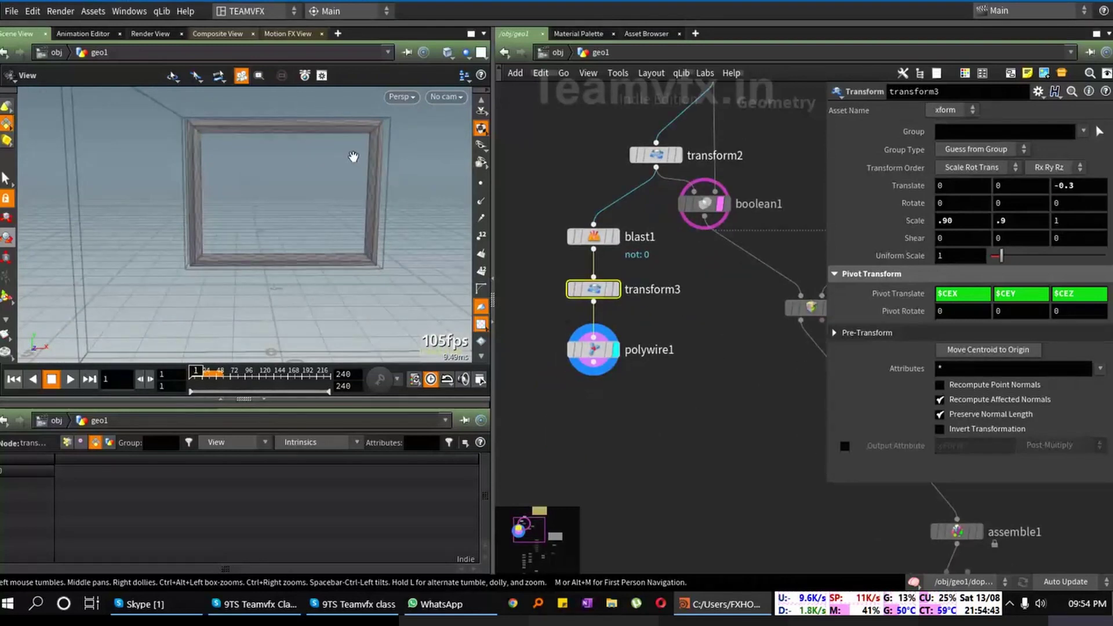
{"action": "middle_click_drag", "start_coordinate": [655, 399], "coordinate": [718, 444]}
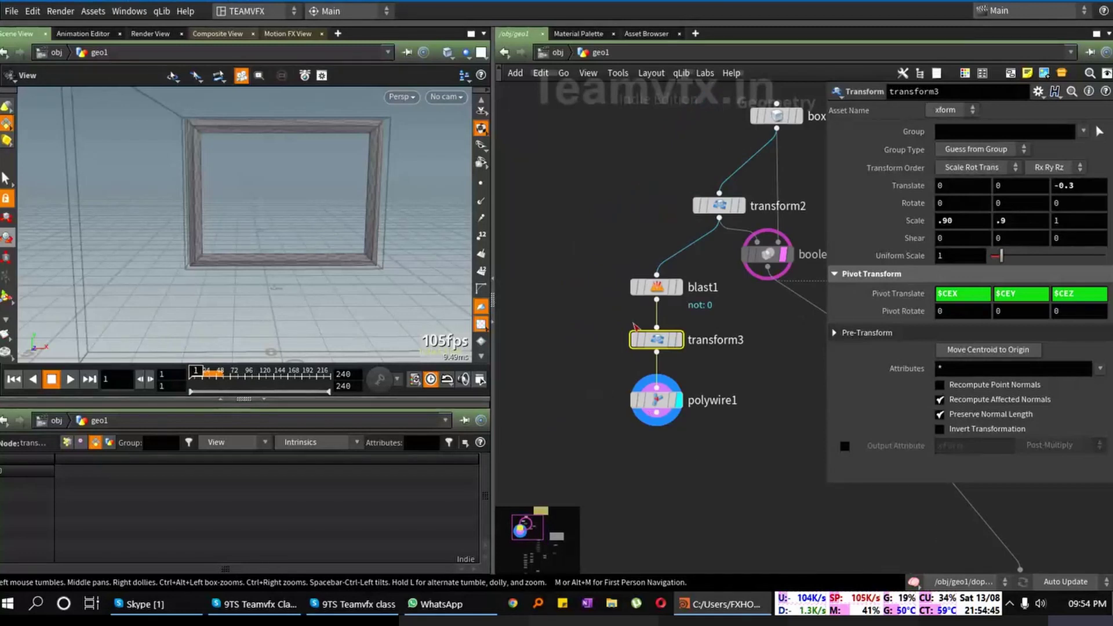
{"action": "middle_click_drag", "start_coordinate": [725, 298], "coordinate": [743, 314]}
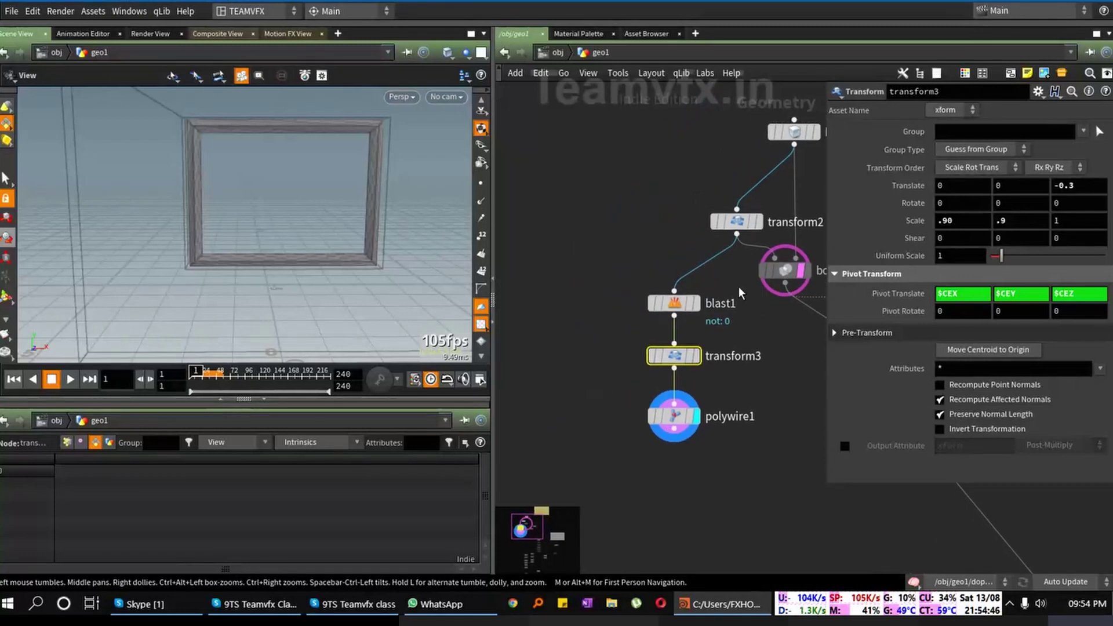
Step: Display blast1, then transform3, and push transform3's Translate Z to -0.4
{"action": "left_click", "coordinate": [697, 303]}
{"action": "left_click_drag", "start_coordinate": [338, 162], "coordinate": [371, 169]}
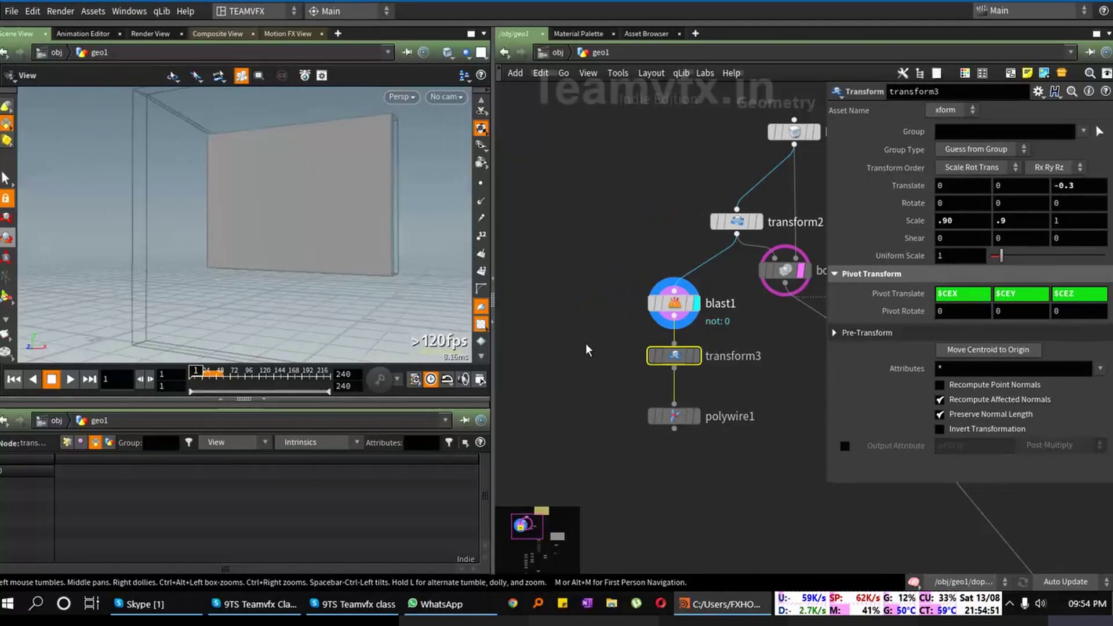
{"action": "left_click", "coordinate": [696, 356]}
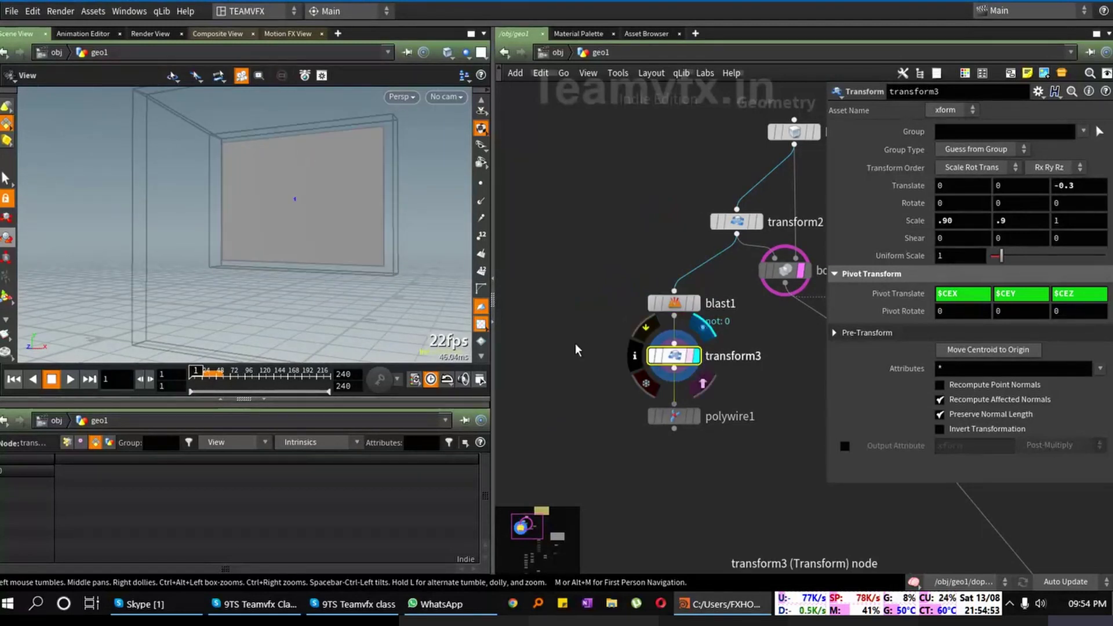
{"action": "left_click_drag", "start_coordinate": [383, 250], "coordinate": [296, 268]}
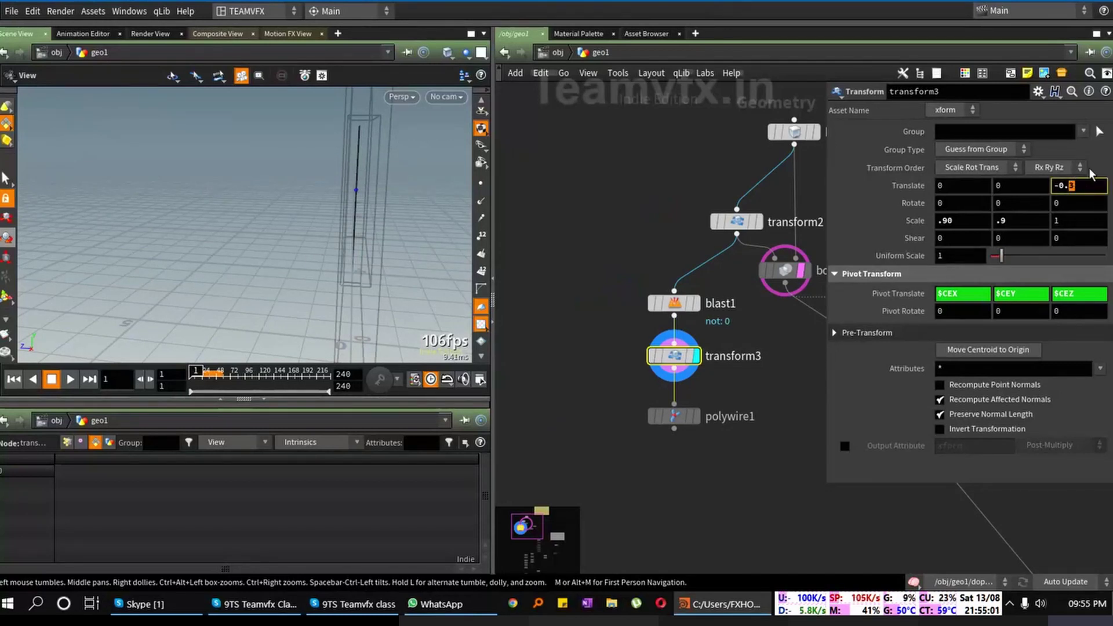
{"action": "key", "text": "Return"}
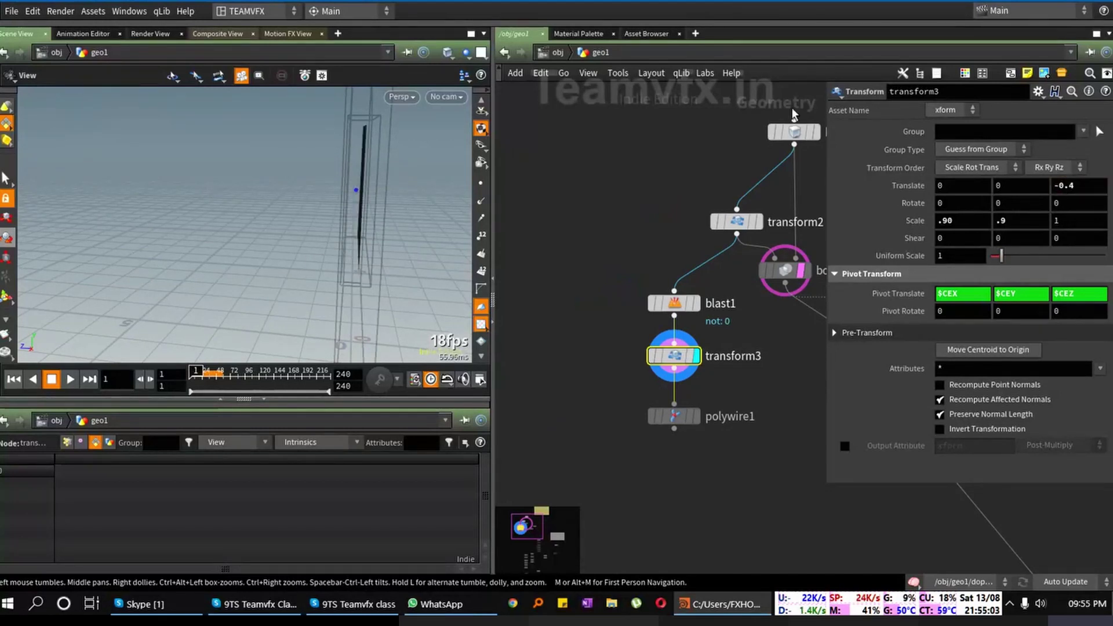
{"action": "mouse_move", "coordinate": [323, 251]}
{"action": "left_mouse_down"}
{"action": "mouse_move", "coordinate": [430, 246]}
{"action": "mouse_move", "coordinate": [345, 252]}
{"action": "left_mouse_up"}
Step: Check the PolyWire frame, then return the display to transform3's filled panel
{"action": "left_click_drag", "start_coordinate": [690, 415], "coordinate": [752, 408]}
{"action": "left_click", "coordinate": [763, 409]}
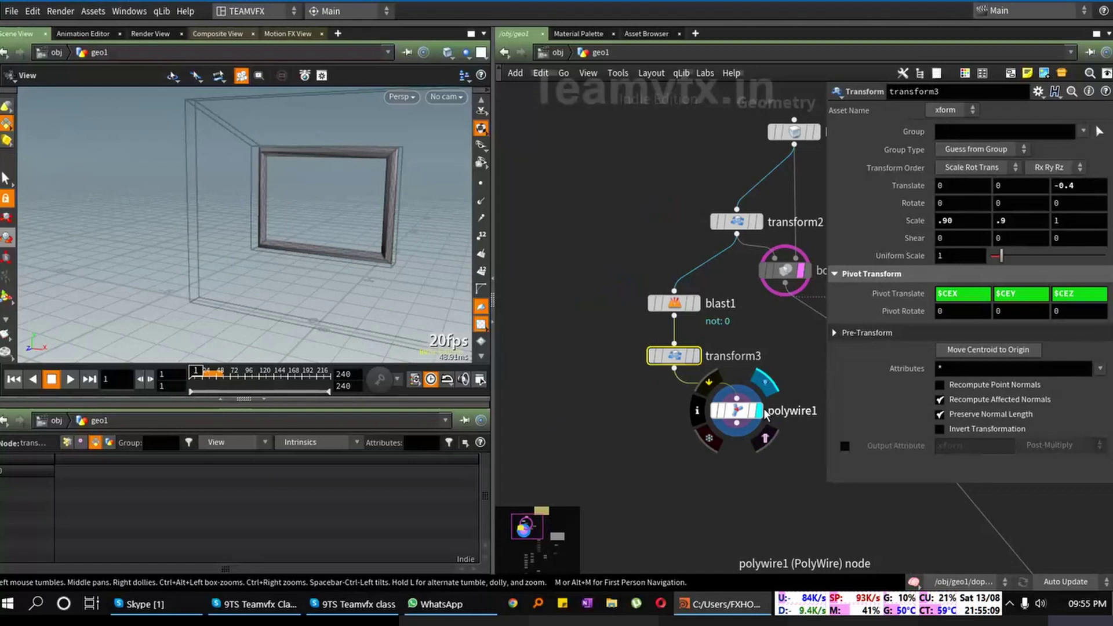
{"action": "left_click", "coordinate": [699, 356]}
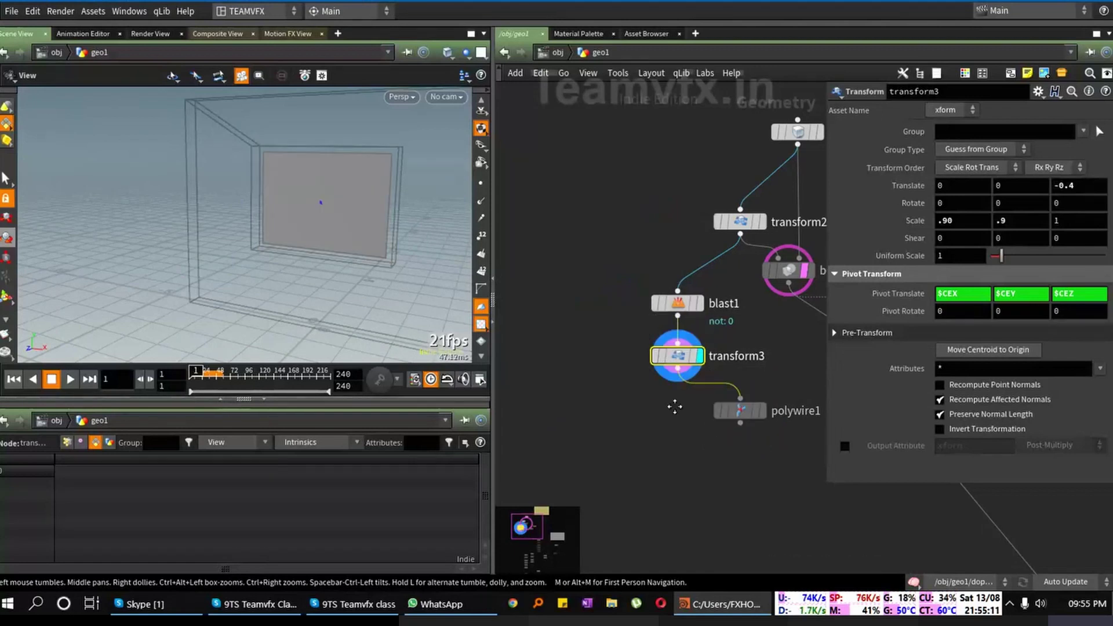
{"action": "middle_click_drag", "start_coordinate": [676, 419], "coordinate": [695, 395]}
{"action": "left_click_drag", "start_coordinate": [348, 273], "coordinate": [397, 213]}
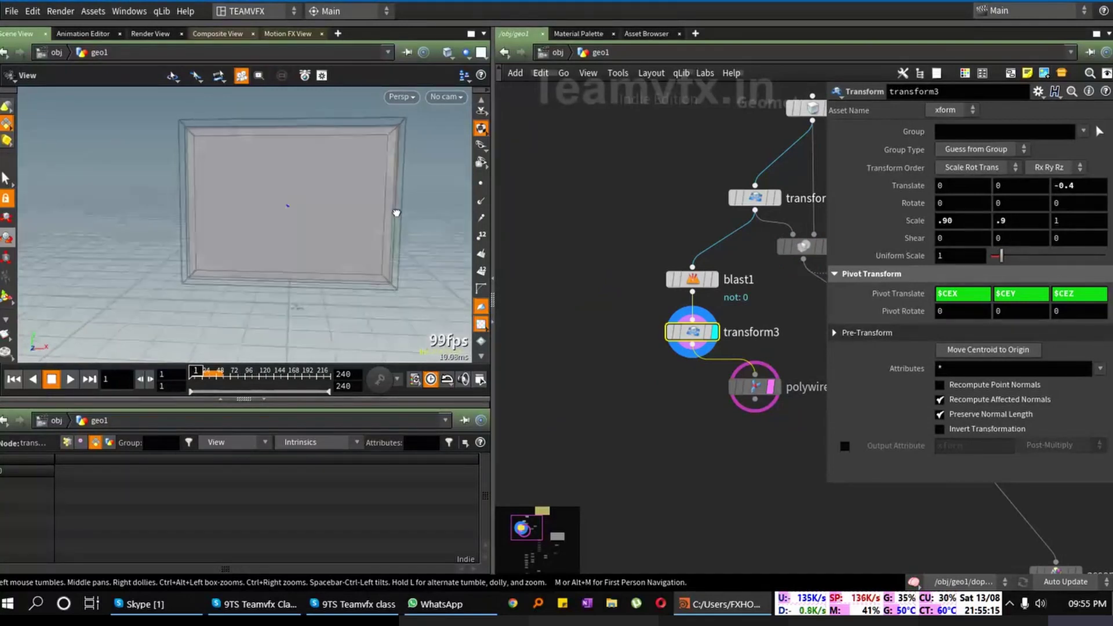
{"action": "left_click_drag", "start_coordinate": [390, 160], "coordinate": [304, 185]}
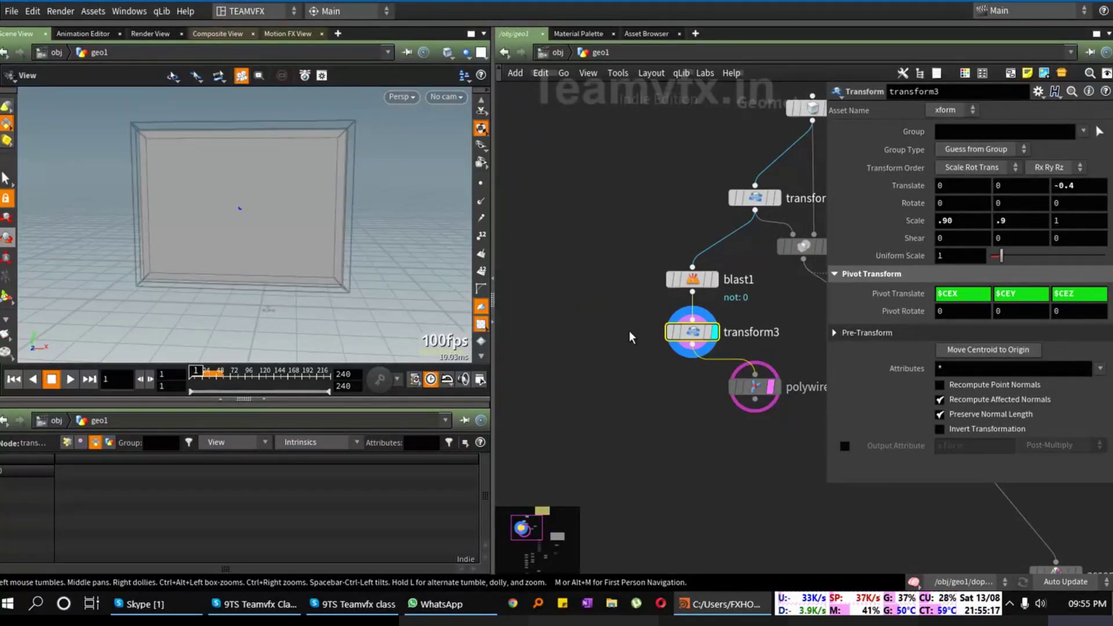
{"action": "key", "text": "Tab"}
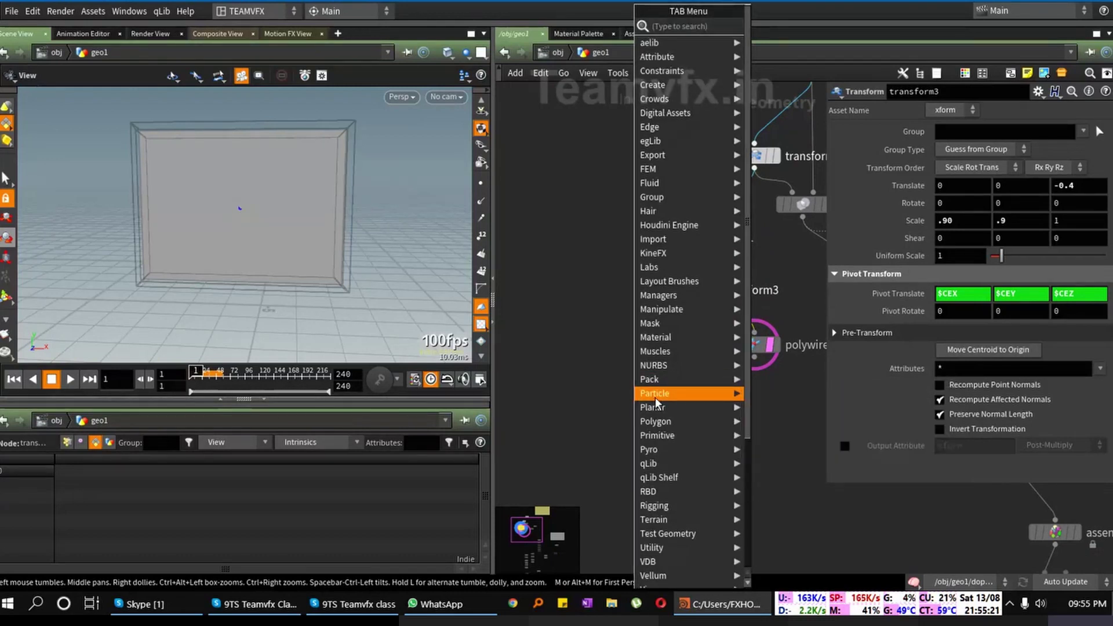
Step: Add transform4 after transform3, reduce its Uniform Scale and display it
{"action": "left_click", "coordinate": [798, 52]}
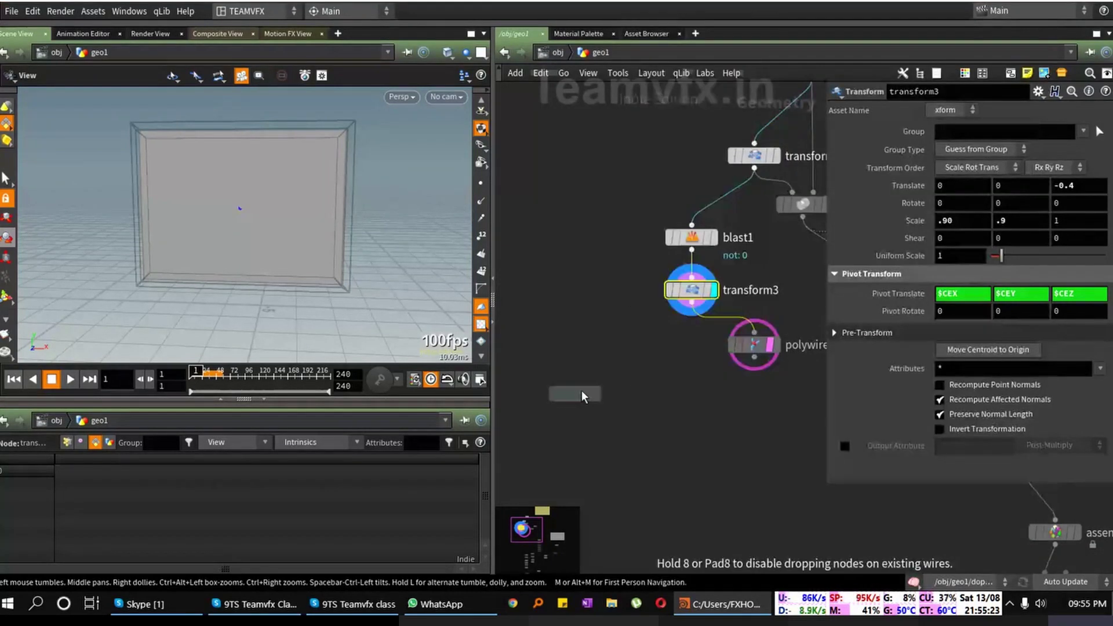
{"action": "left_click", "coordinate": [592, 384]}
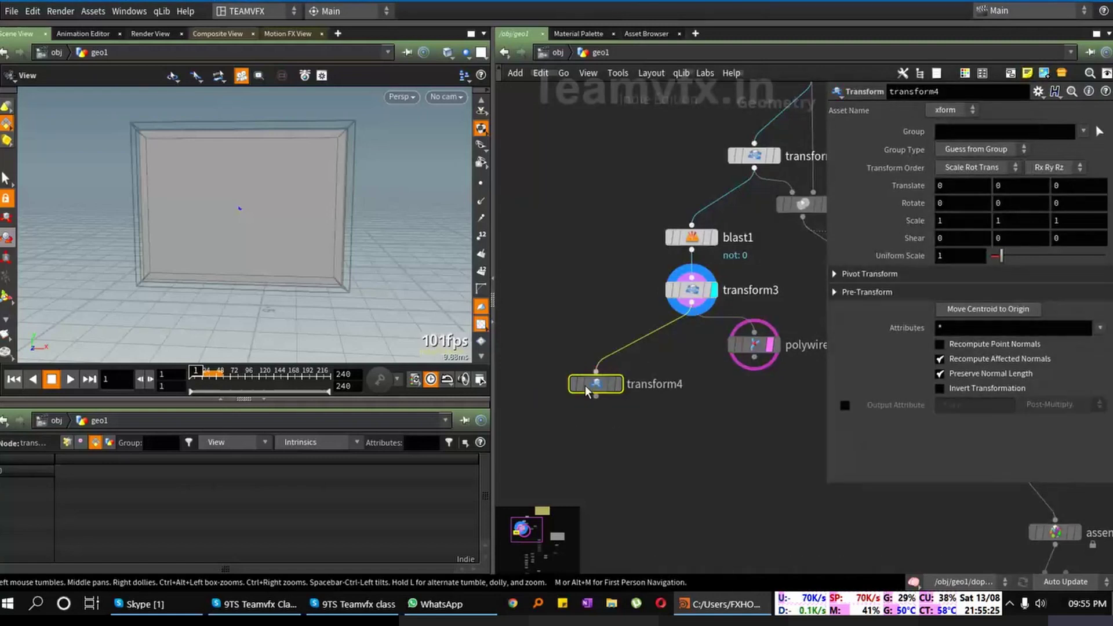
{"action": "left_click_drag", "start_coordinate": [588, 389], "coordinate": [600, 376]}
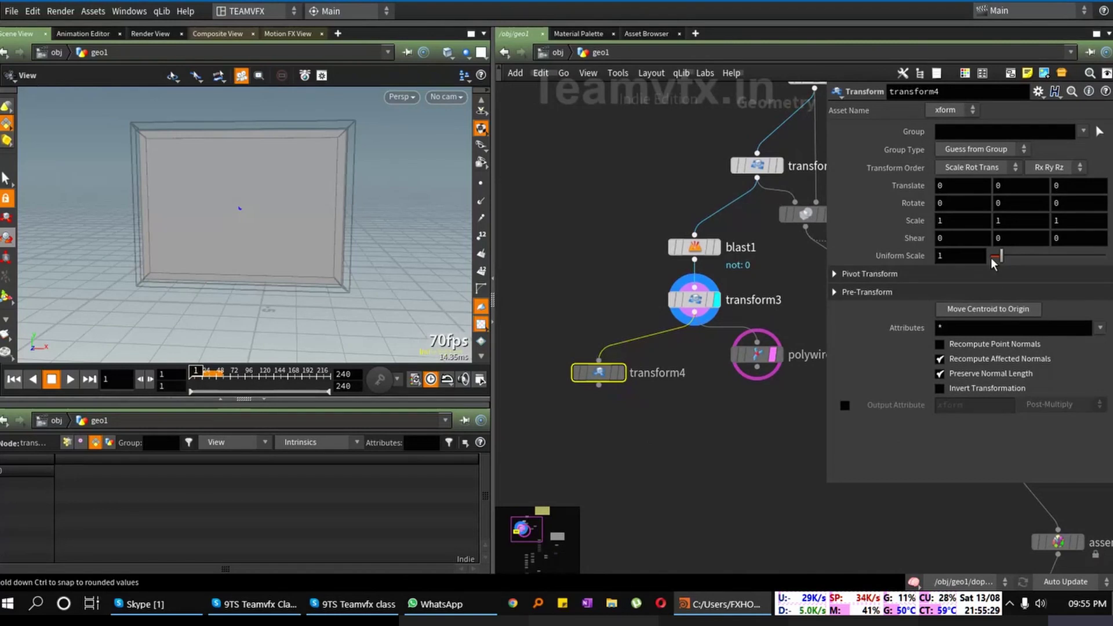
{"action": "middle_click_drag", "start_coordinate": [966, 256], "coordinate": [971, 302]}
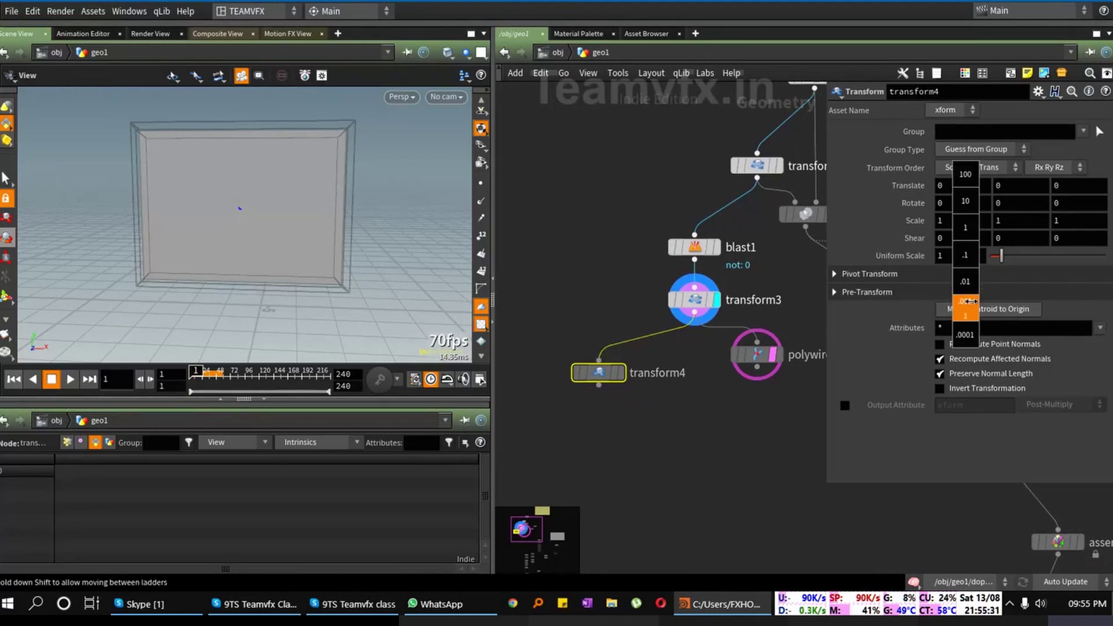
{"action": "middle_click_drag", "start_coordinate": [898, 312], "coordinate": [858, 287]}
{"action": "left_click", "coordinate": [620, 378]}
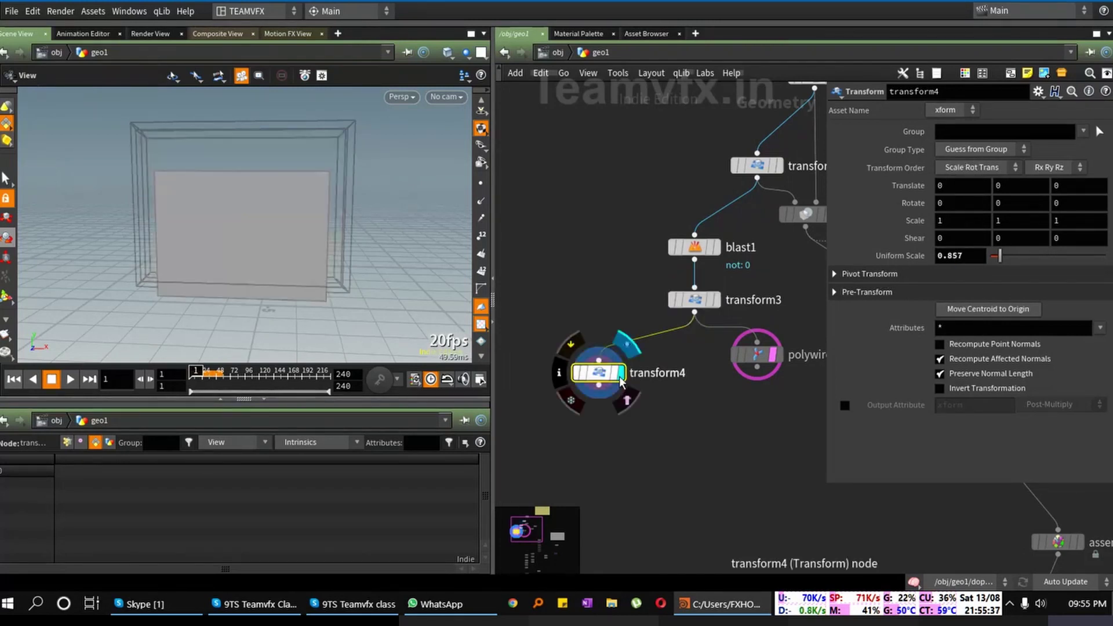
Step: Centre transform4's pivot, settle Uniform Scale at 0.9 and set Scale Y to 0.97
{"action": "left_click", "coordinate": [1038, 91]}
{"action": "left_click", "coordinate": [917, 405]}
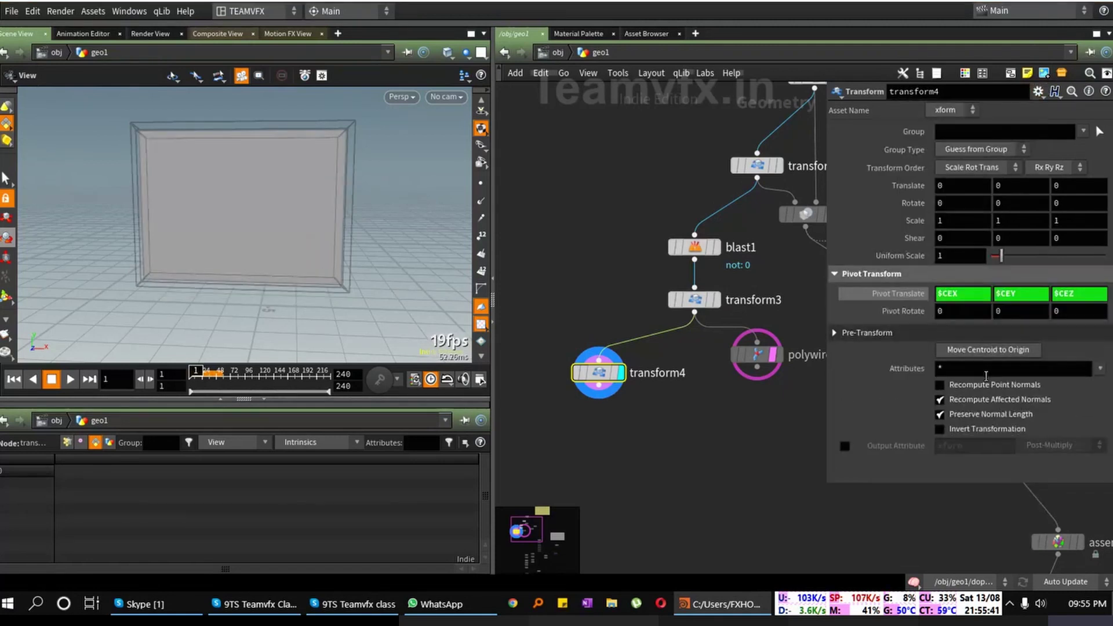
{"action": "middle_click_drag", "start_coordinate": [969, 256], "coordinate": [896, 283]}
{"action": "mouse_move", "coordinate": [360, 174]}
{"action": "left_mouse_down"}
{"action": "mouse_move", "coordinate": [336, 174]}
{"action": "mouse_move", "coordinate": [369, 168]}
{"action": "left_mouse_up"}
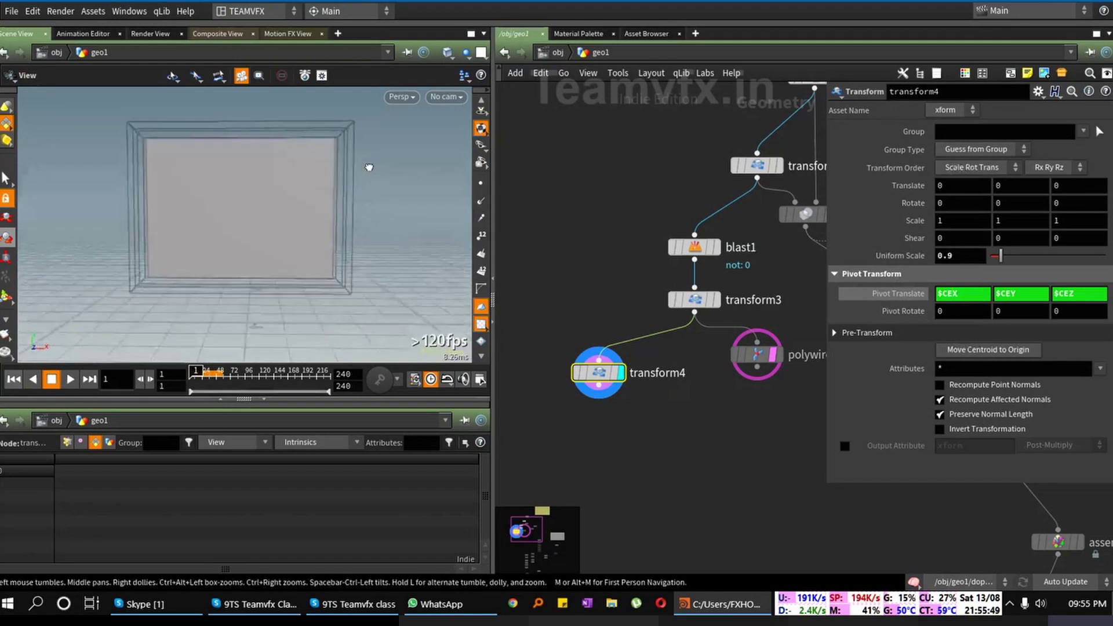
{"action": "scroll", "coordinate": [369, 168], "scroll_direction": "up", "scroll_amount": 5}
{"action": "scroll", "coordinate": [550, 177], "scroll_direction": "up", "scroll_amount": 3}
{"action": "scroll", "coordinate": [375, 161], "scroll_direction": "up", "scroll_amount": 2}
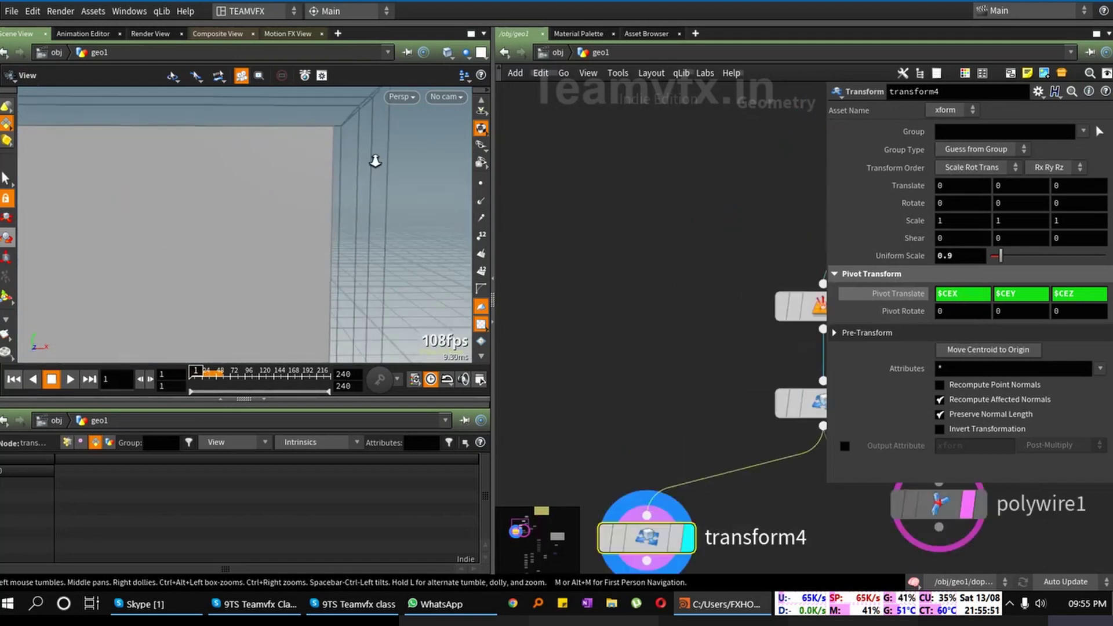
{"action": "left_click_drag", "start_coordinate": [375, 161], "coordinate": [471, 257]}
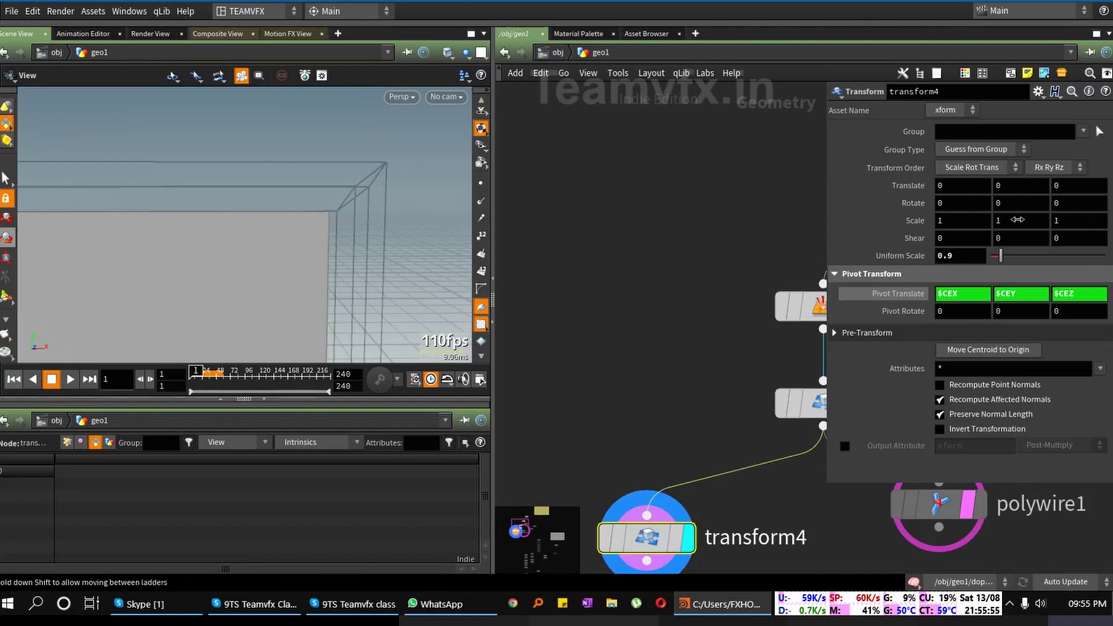
{"action": "middle_click_drag", "start_coordinate": [1013, 219], "coordinate": [984, 248]}
{"action": "left_click_drag", "start_coordinate": [472, 246], "coordinate": [281, 217]}
{"action": "key", "text": "f"}
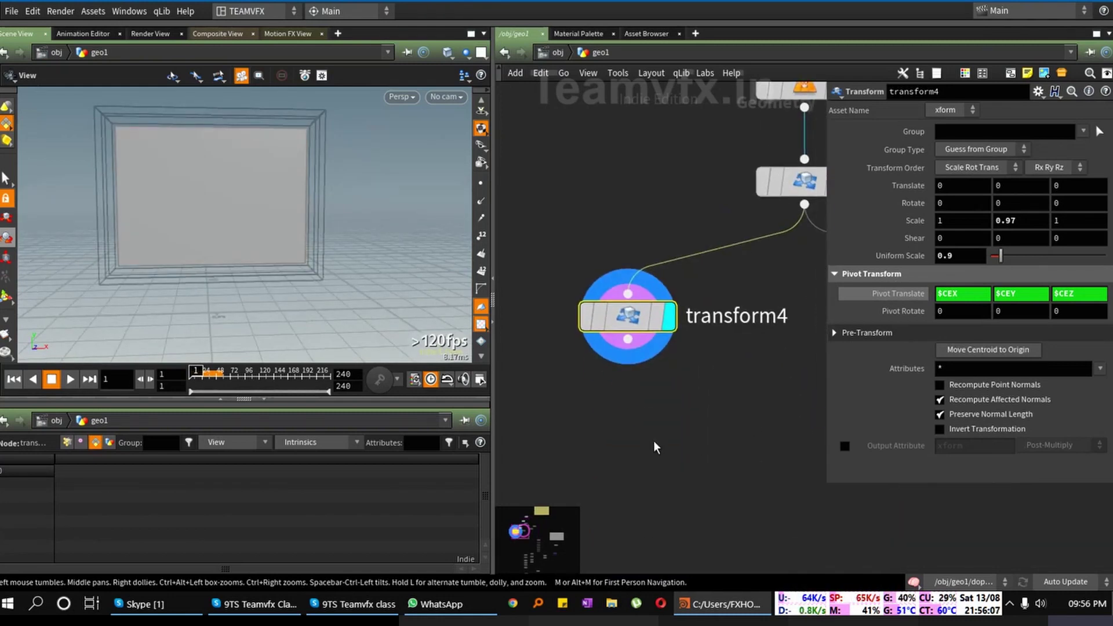
Step: Add a PolyExtrude node (pe) wired after transform4 and display its result
{"action": "key", "text": "Tab"}
{"action": "mouse_move", "coordinate": [667, 449]}
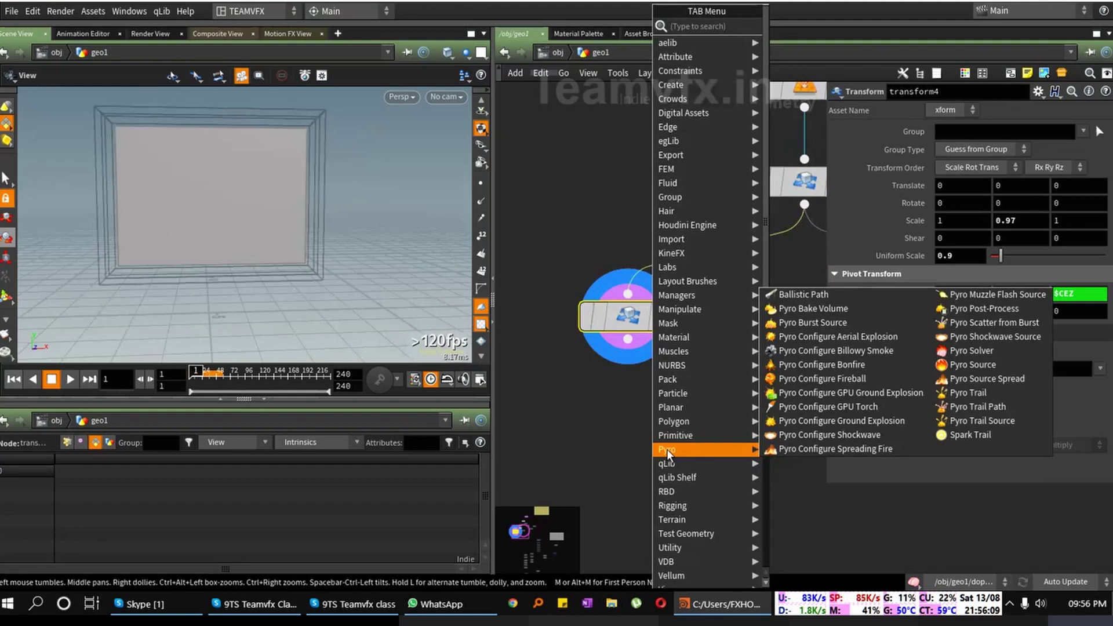
{"action": "type", "text": "p"}
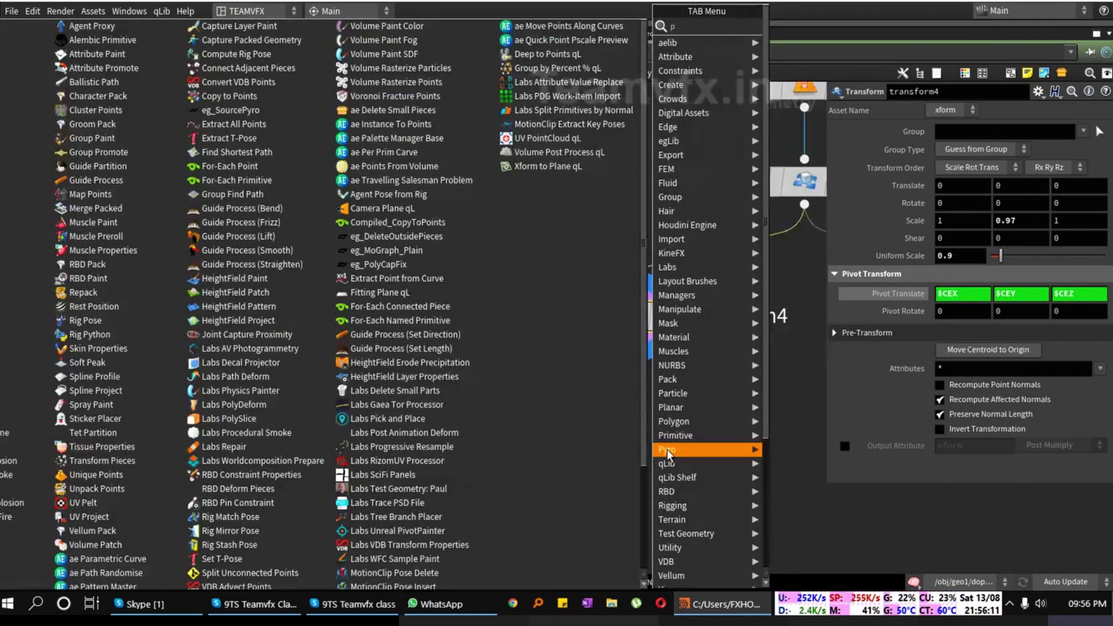
{"action": "type", "text": "e"}
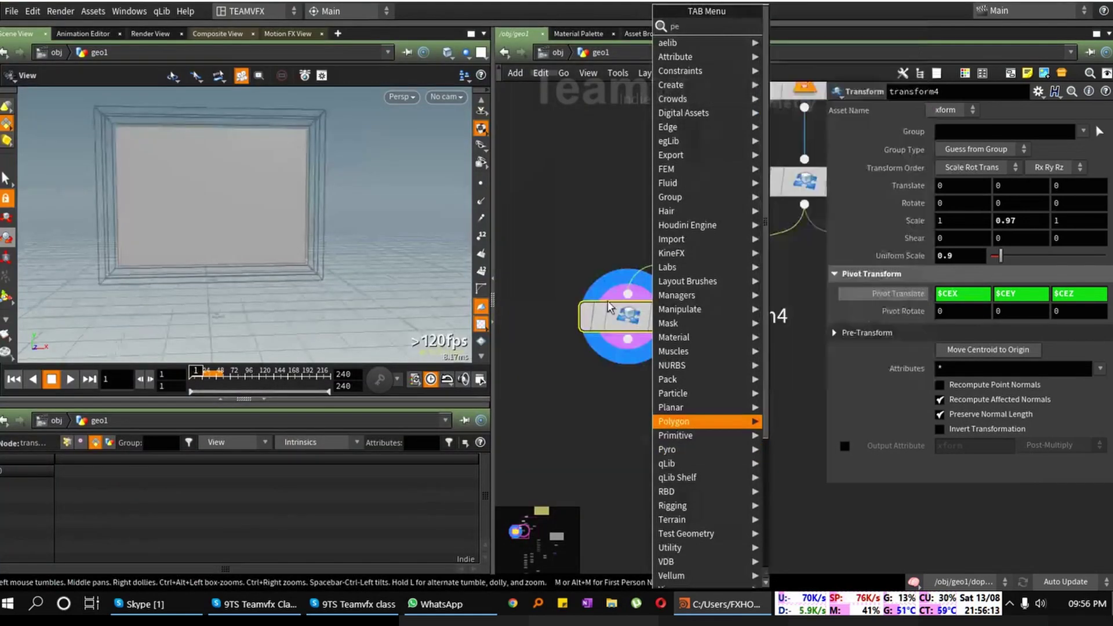
{"action": "key", "text": "Return"}
{"action": "left_click", "coordinate": [574, 402]}
{"action": "left_click_drag", "start_coordinate": [554, 378], "coordinate": [628, 339]}
{"action": "left_click_drag", "start_coordinate": [267, 244], "coordinate": [184, 231]}
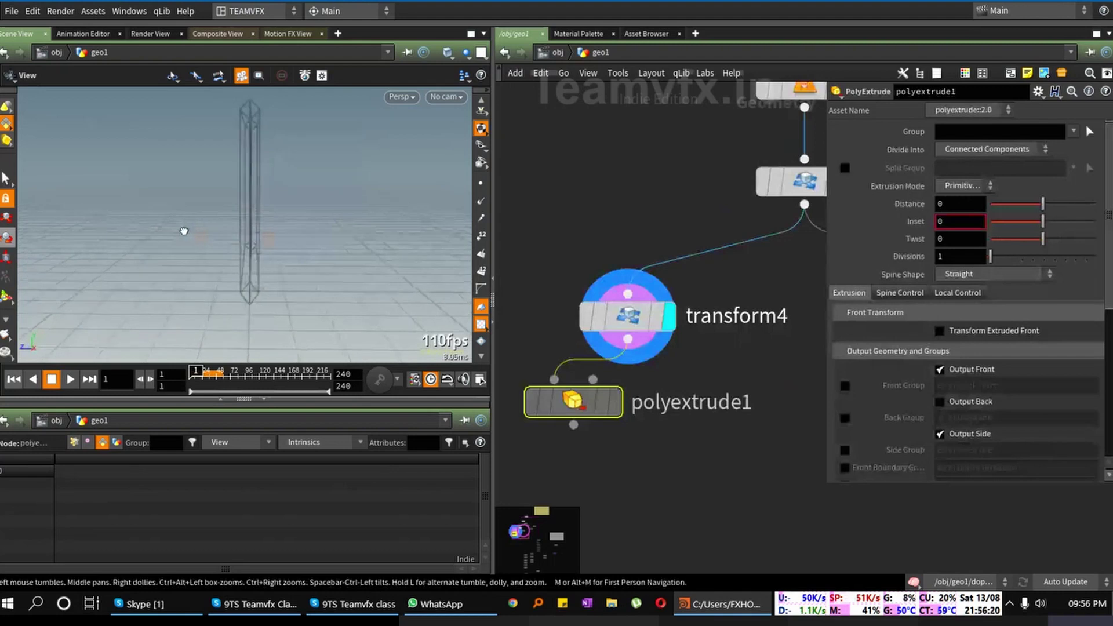
{"action": "left_click", "coordinate": [616, 415]}
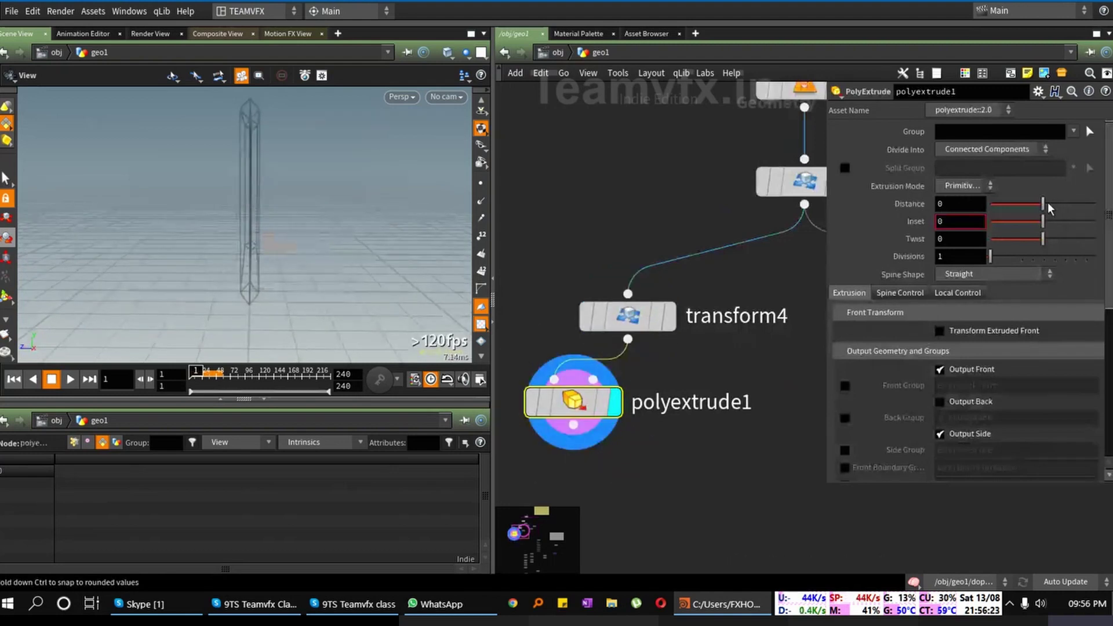
Step: Extrude the pane 0.12 with back faces and offset transform4 -0.06 in Z
{"action": "left_click_drag", "start_coordinate": [1043, 208], "coordinate": [1050, 205]}
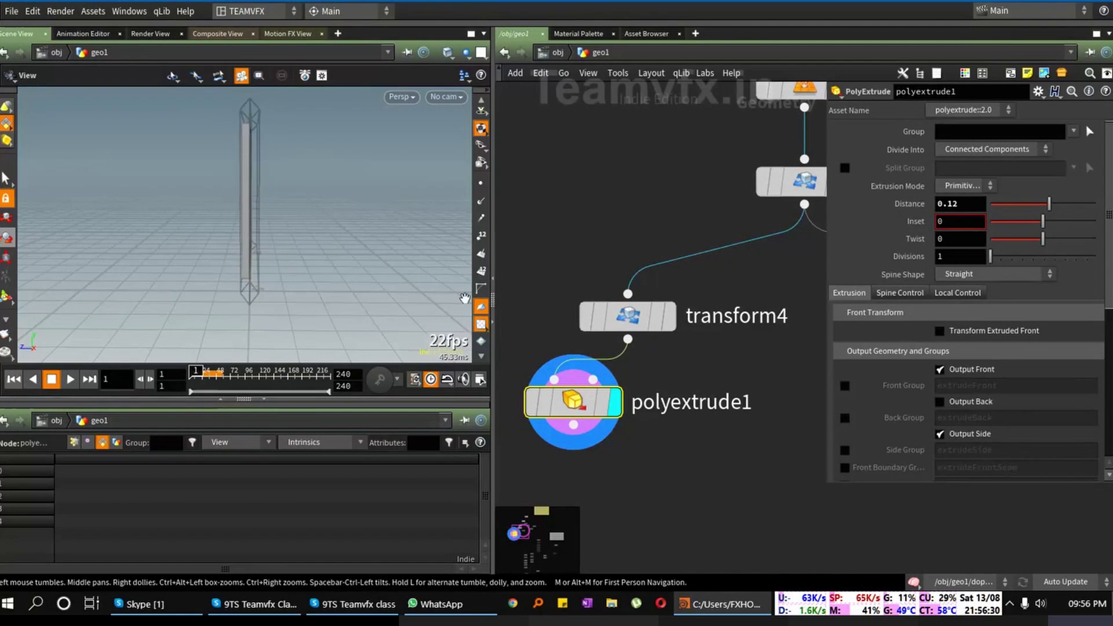
{"action": "left_click", "coordinate": [940, 402]}
{"action": "left_click_drag", "start_coordinate": [221, 238], "coordinate": [377, 348]}
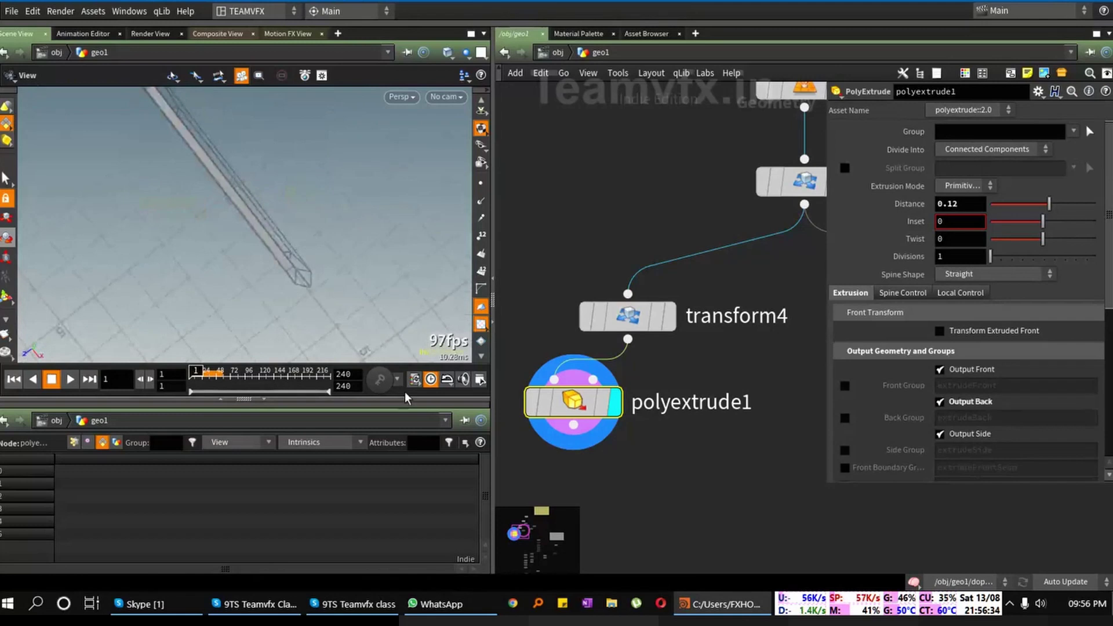
{"action": "left_click", "coordinate": [628, 316]}
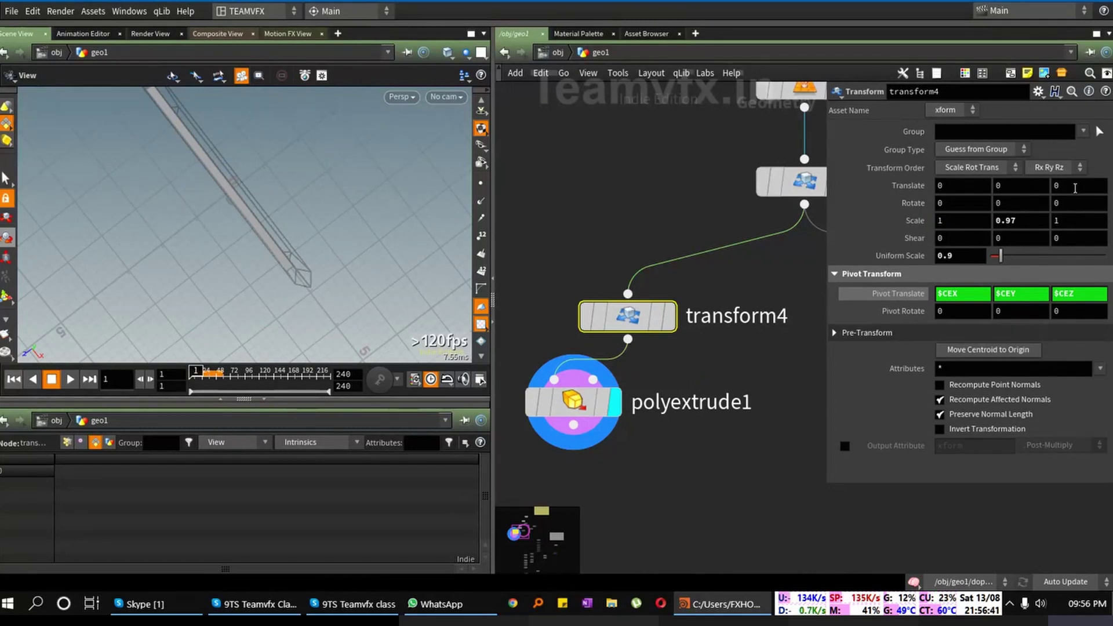
{"action": "middle_click_drag", "start_coordinate": [1074, 188], "coordinate": [1040, 221]}
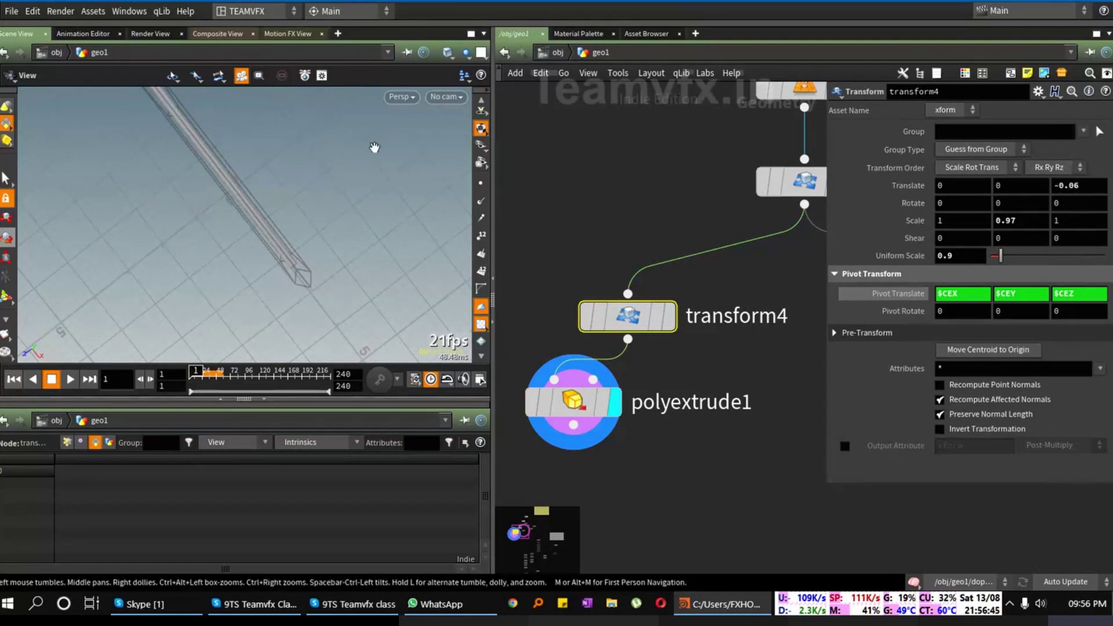
{"action": "left_click_drag", "start_coordinate": [250, 191], "coordinate": [323, 131]}
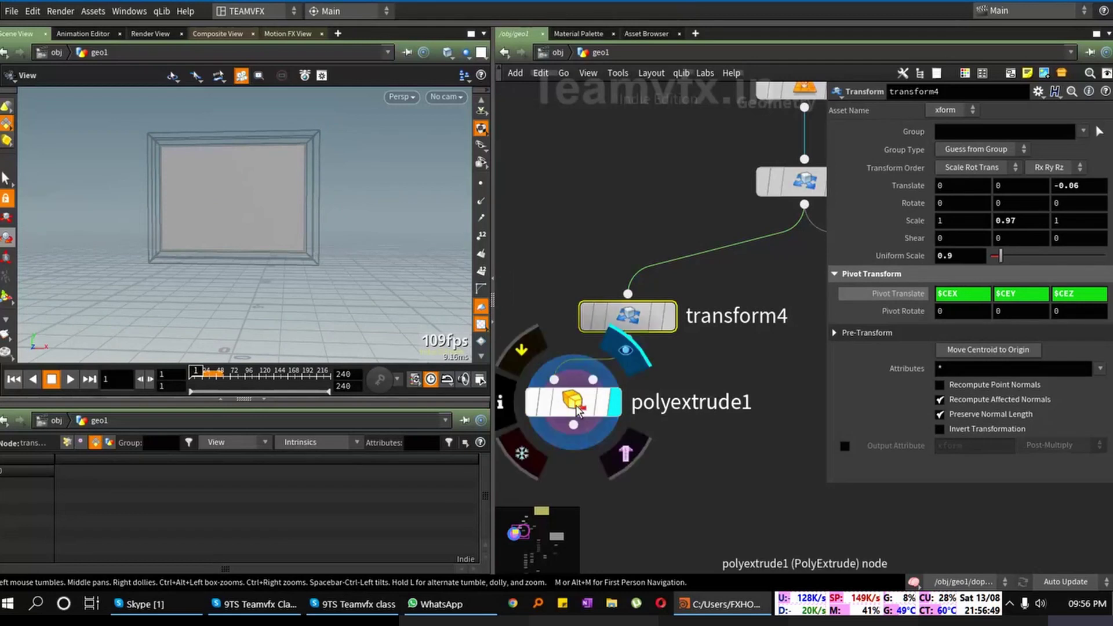
Step: Rearrange transform4, polyextrude1 and voronoifracture1, keeping transform4 wired above polyextrude1
{"action": "middle_click_drag", "start_coordinate": [660, 477], "coordinate": [590, 357]}
{"action": "scroll", "coordinate": [591, 356], "scroll_direction": "down", "scroll_amount": 3}
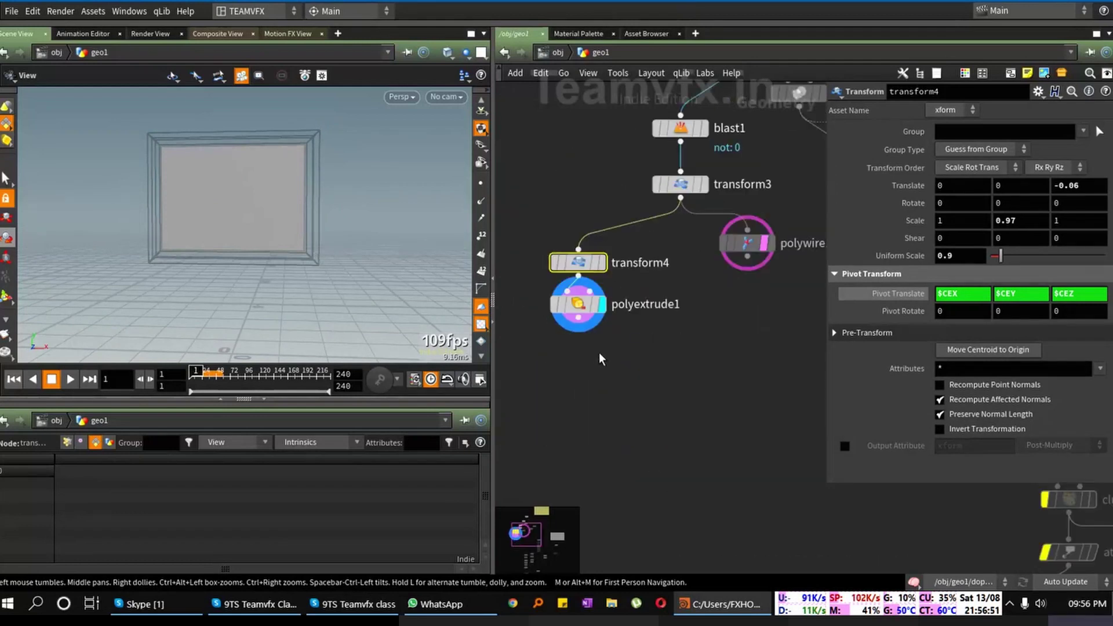
{"action": "middle_click_drag", "start_coordinate": [729, 352], "coordinate": [657, 392]}
{"action": "left_click", "coordinate": [663, 285]}
{"action": "middle_click_drag", "start_coordinate": [663, 285], "coordinate": [530, 307]}
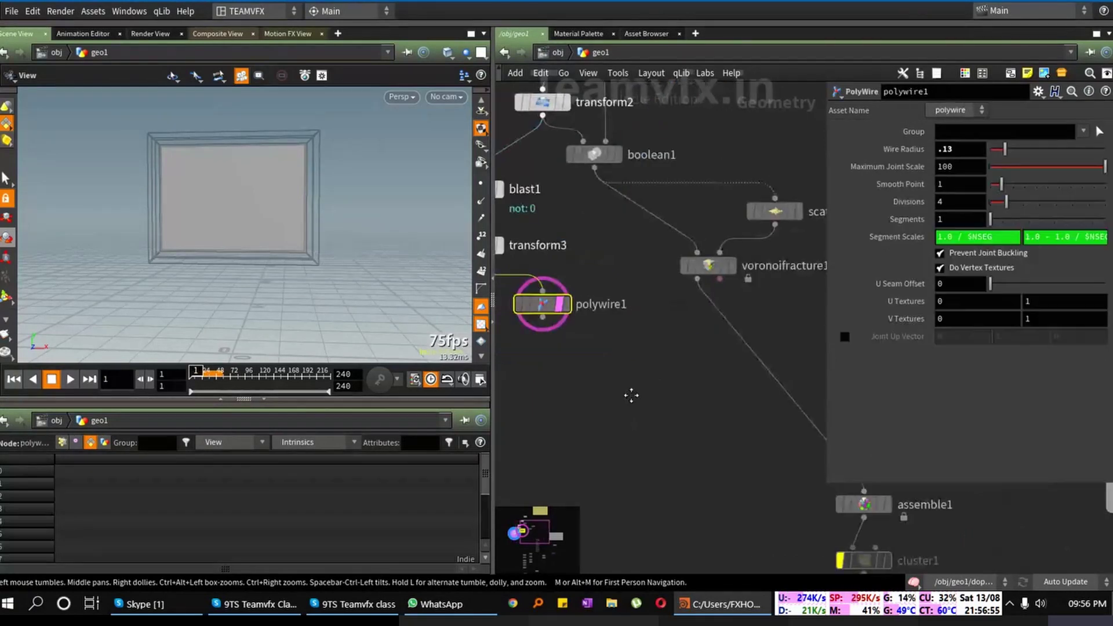
{"action": "left_click_drag", "start_coordinate": [714, 258], "coordinate": [715, 306]}
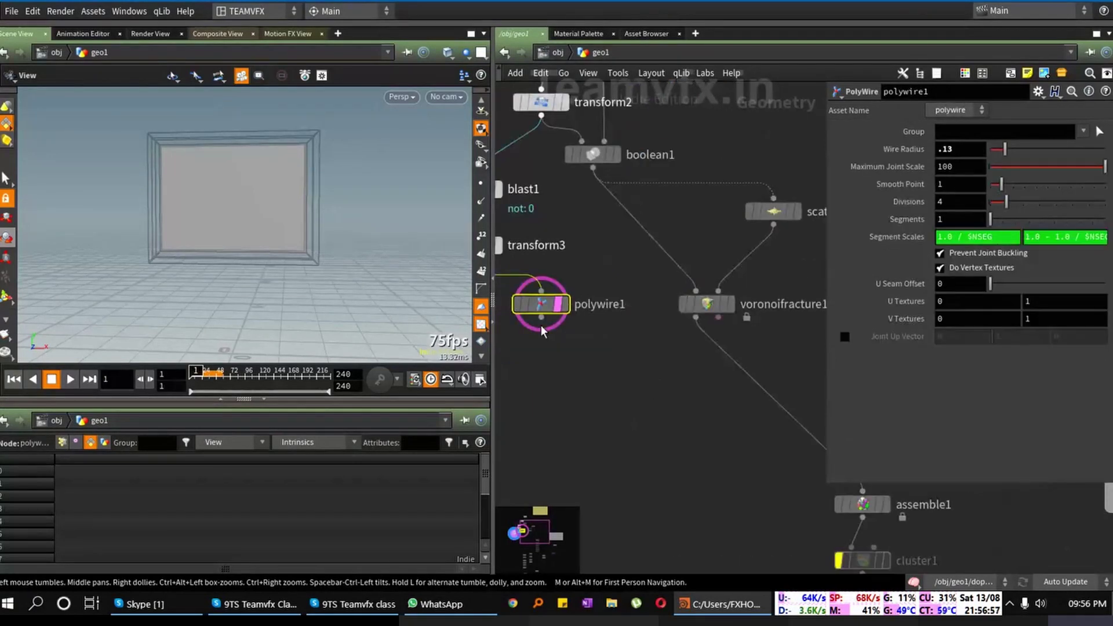
{"action": "middle_click_drag", "start_coordinate": [574, 400], "coordinate": [803, 389]}
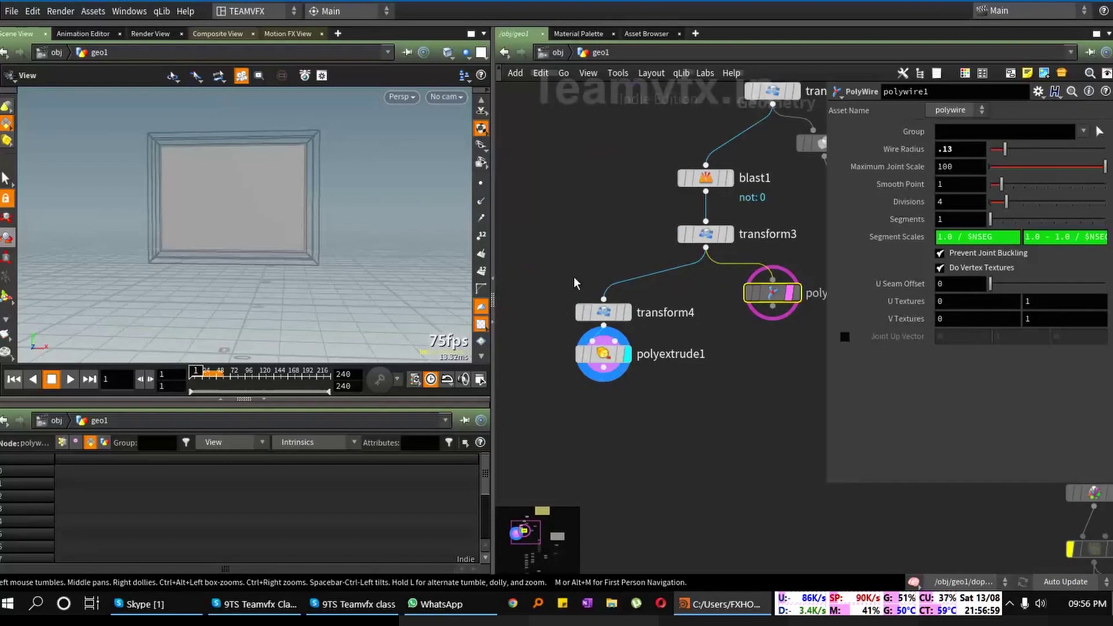
{"action": "left_click_drag", "start_coordinate": [574, 270], "coordinate": [622, 399]}
{"action": "left_click_drag", "start_coordinate": [603, 353], "coordinate": [587, 315]}
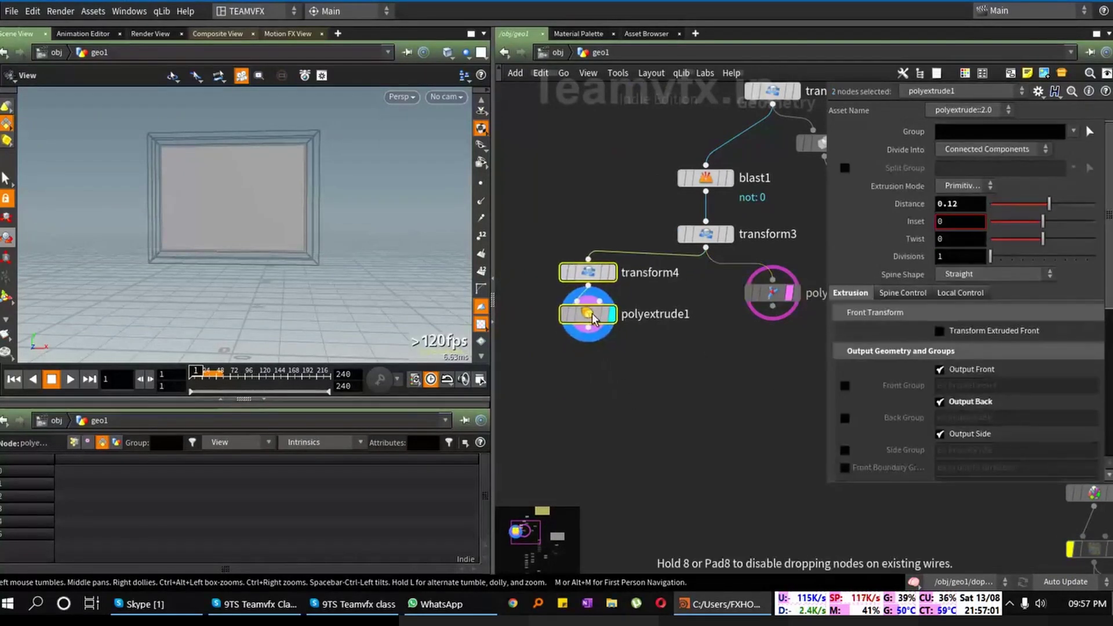
{"action": "left_click", "coordinate": [687, 234]}
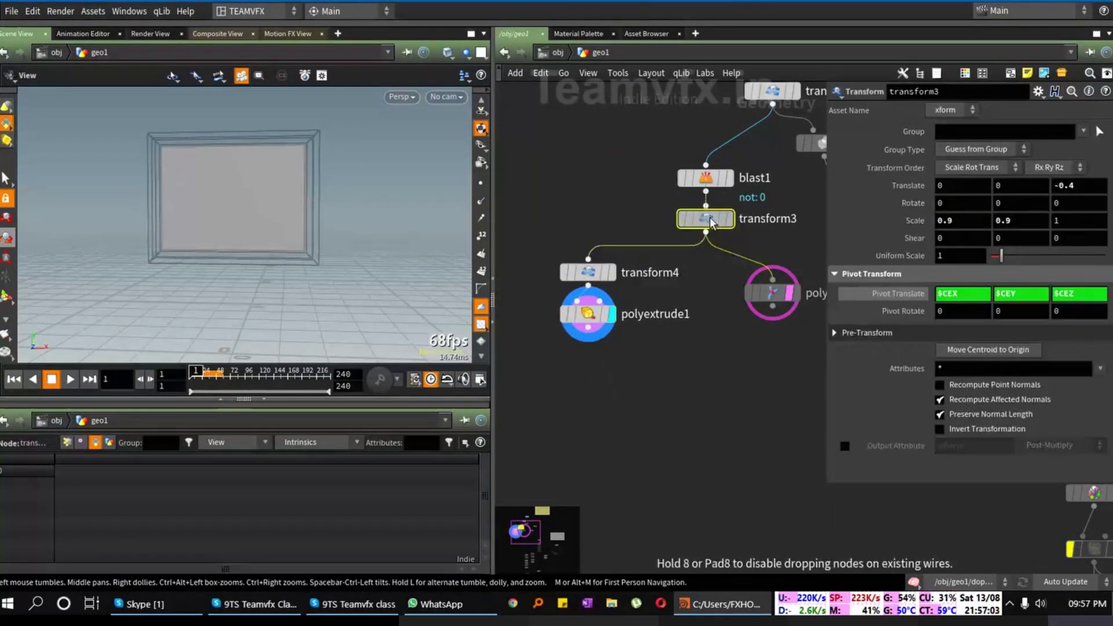
{"action": "middle_click_drag", "start_coordinate": [676, 349], "coordinate": [693, 375]}
{"action": "mouse_move", "coordinate": [615, 294]}
{"action": "left_mouse_down"}
{"action": "mouse_move", "coordinate": [608, 270]}
{"action": "mouse_move", "coordinate": [613, 284]}
{"action": "left_mouse_up"}
{"action": "left_click_drag", "start_coordinate": [609, 340], "coordinate": [608, 328]}
{"action": "scroll", "coordinate": [633, 390], "scroll_direction": "down", "scroll_amount": 3}
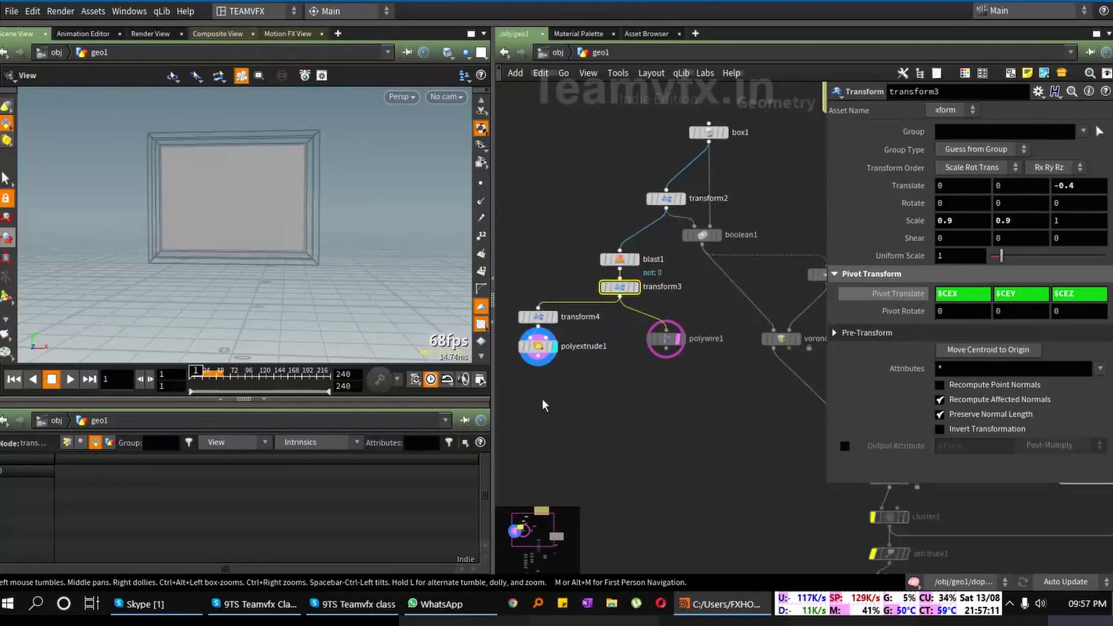
Step: Colour polyextrude1 and polywire1 black, then nudge them into tidy positions
{"action": "left_click_drag", "start_coordinate": [527, 399], "coordinate": [771, 339]}
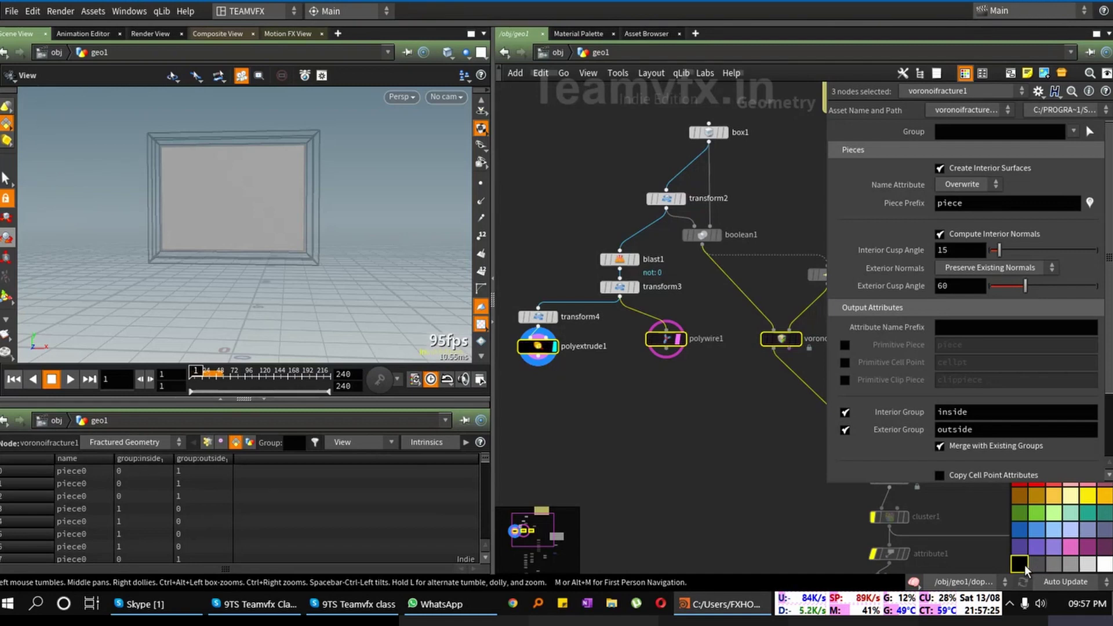
{"action": "left_click", "coordinate": [807, 506]}
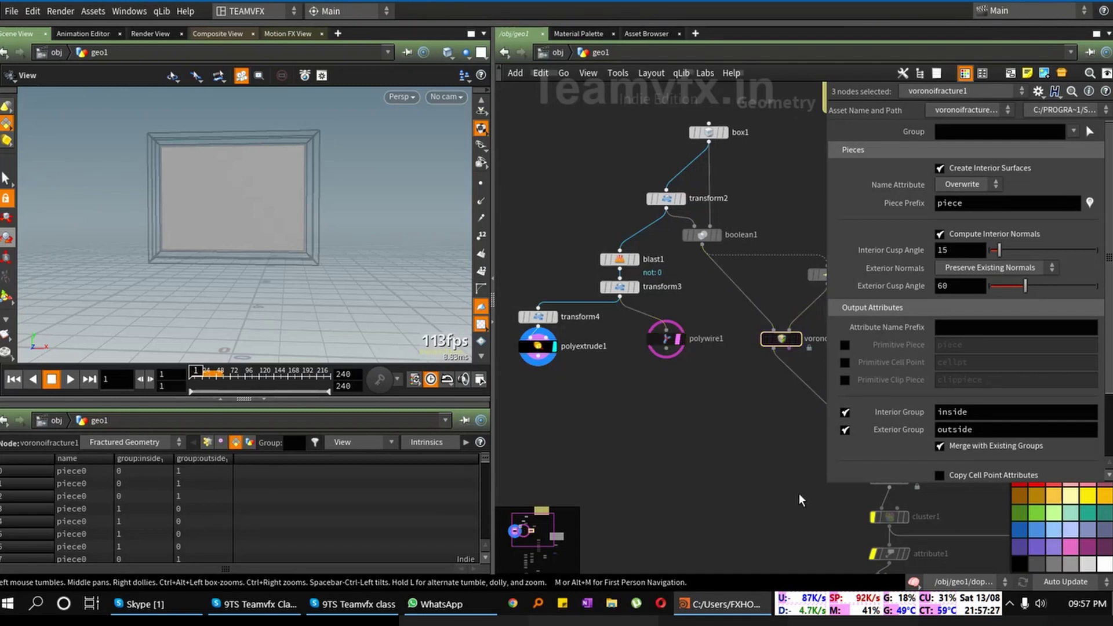
{"action": "key", "text": "c"}
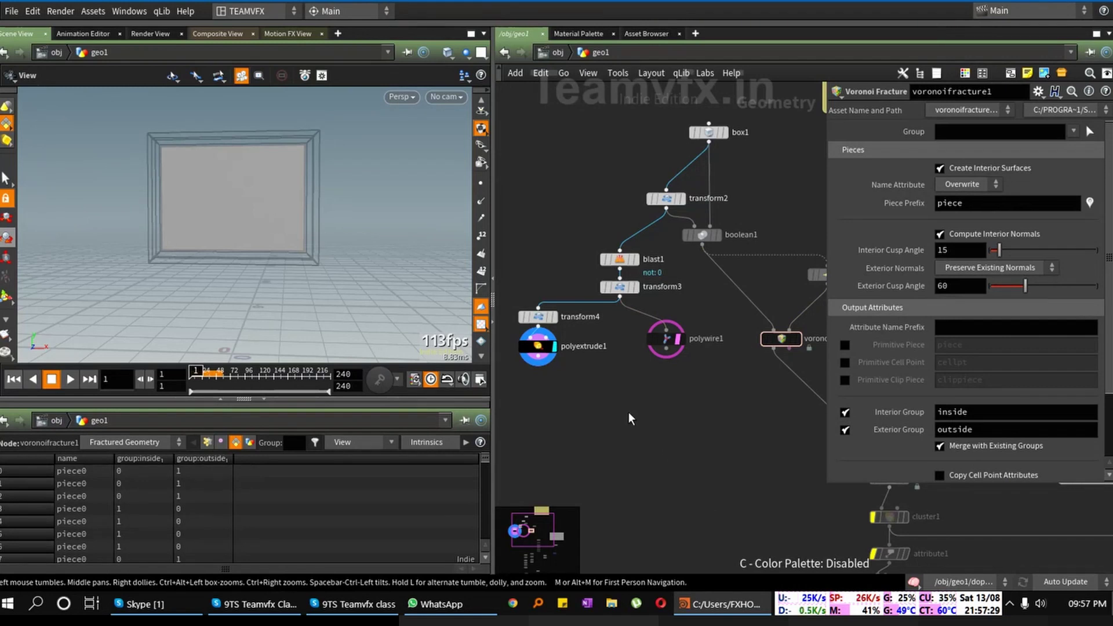
{"action": "scroll", "coordinate": [716, 452], "scroll_direction": "up", "scroll_amount": 3}
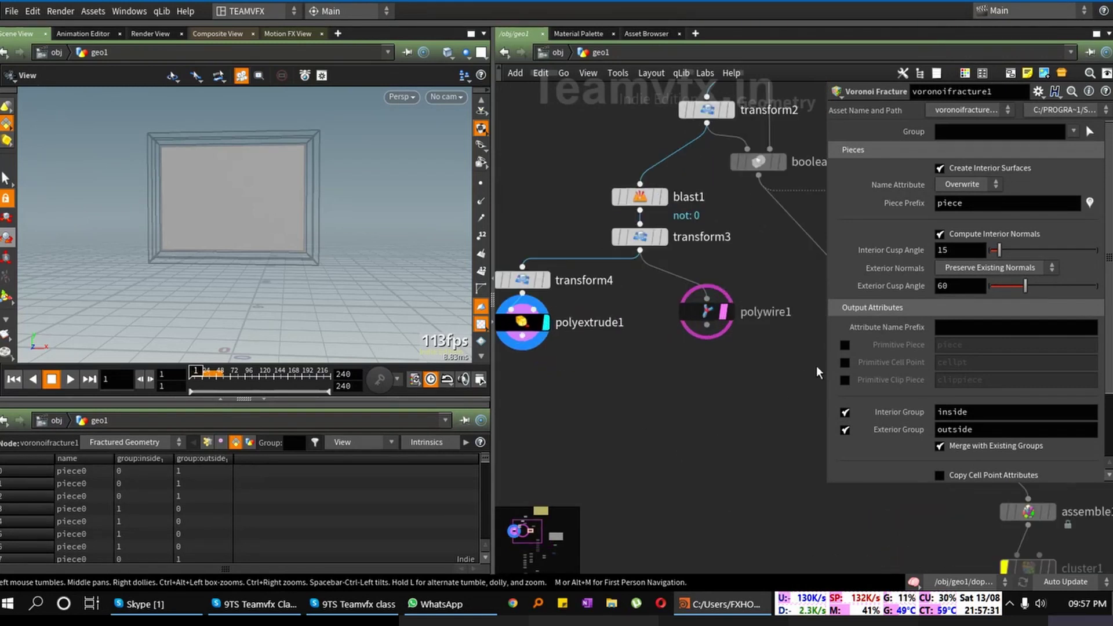
{"action": "left_click_drag", "start_coordinate": [824, 364], "coordinate": [914, 363]}
{"action": "middle_click_drag", "start_coordinate": [548, 414], "coordinate": [619, 389]}
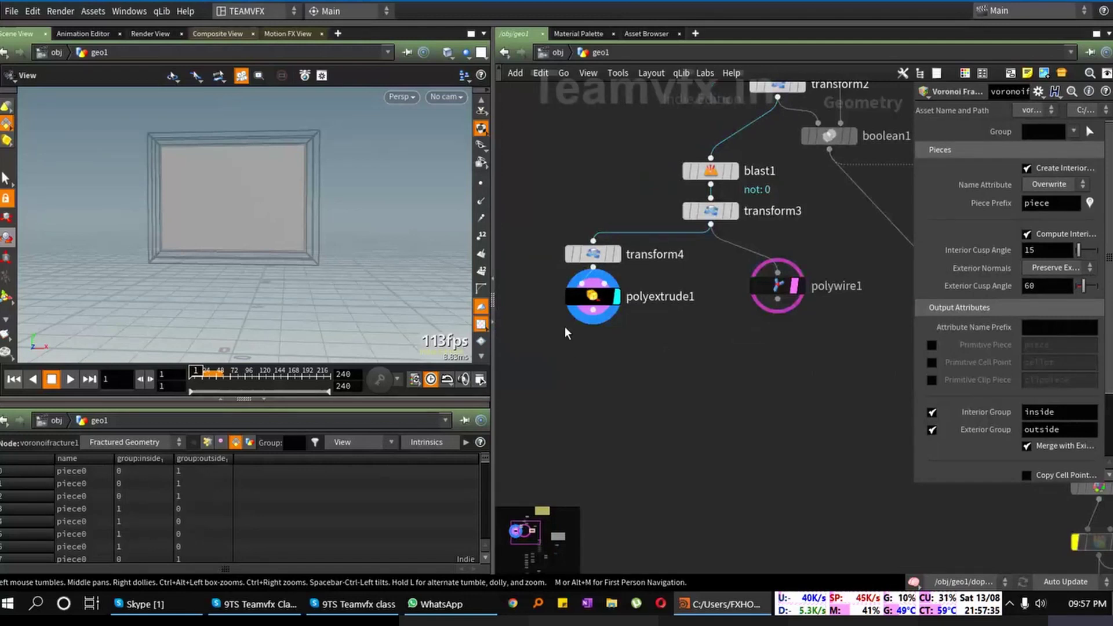
{"action": "left_click_drag", "start_coordinate": [596, 303], "coordinate": [600, 298]}
{"action": "left_click", "coordinate": [600, 299]}
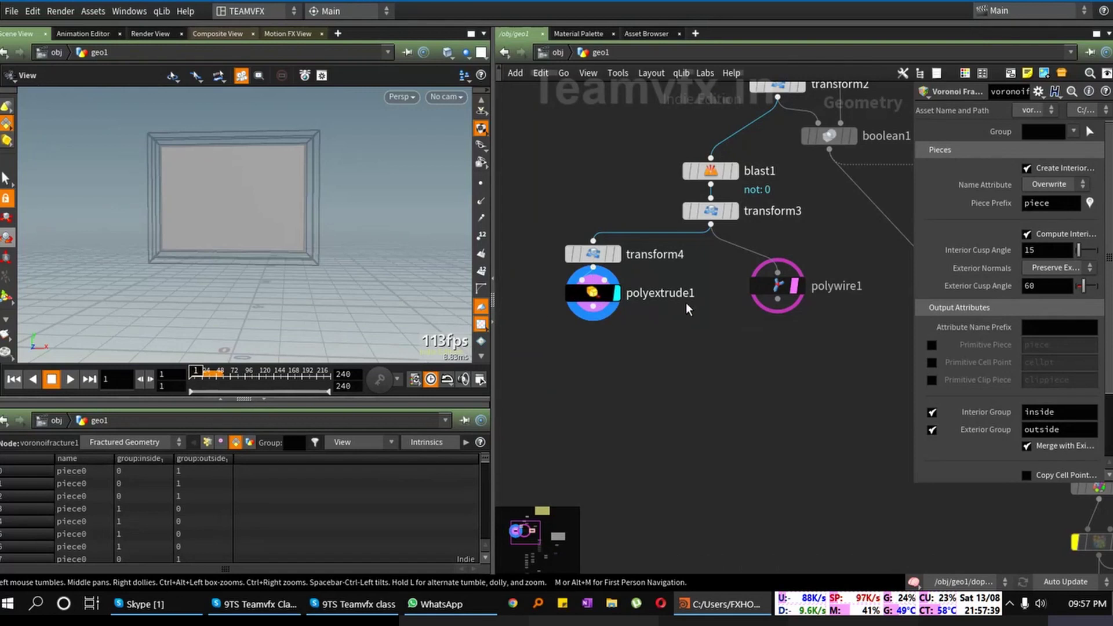
{"action": "left_click_drag", "start_coordinate": [777, 286], "coordinate": [777, 299]}
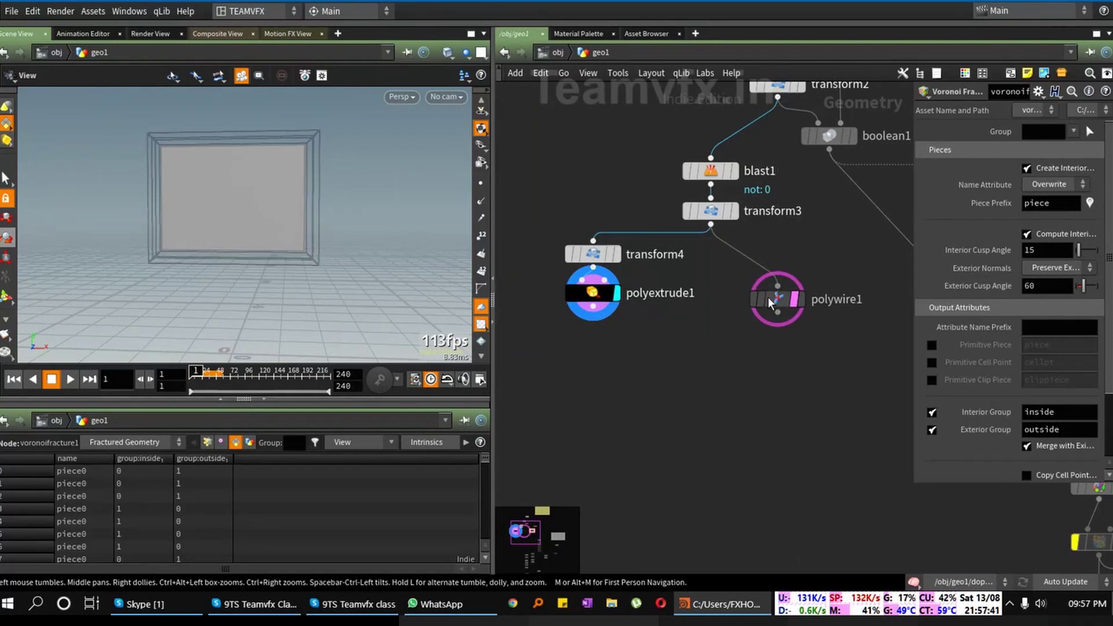
{"action": "middle_click_drag", "start_coordinate": [640, 359], "coordinate": [692, 362]}
Step: Give the polyextrude1 node the name 'Glass'
{"action": "double_click", "coordinate": [693, 298]}
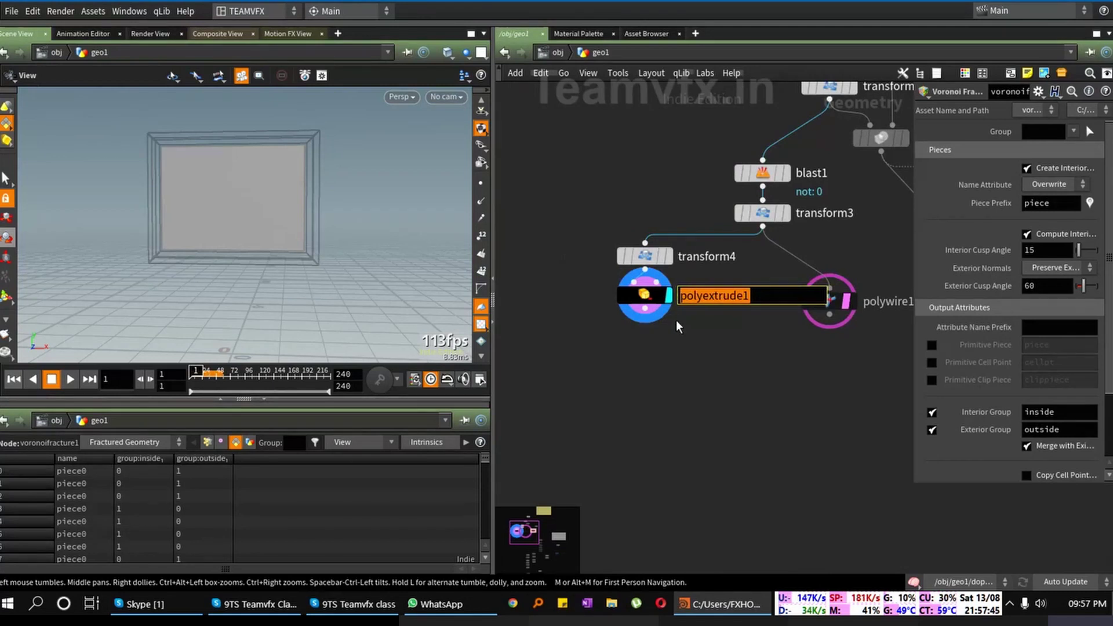
{"action": "type", "text": "Glass"}
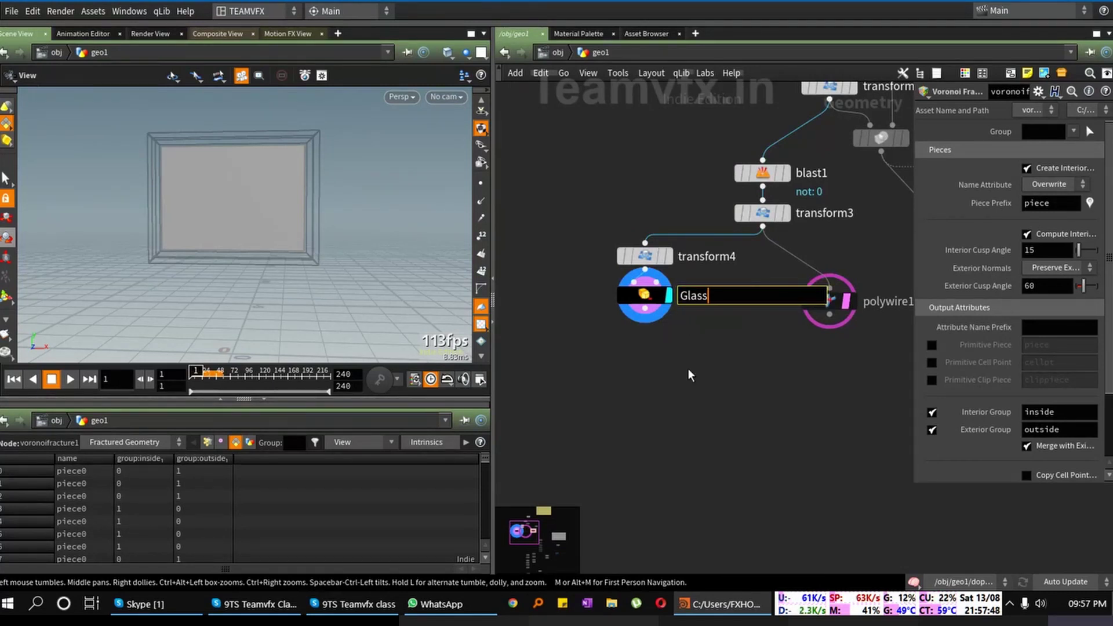
{"action": "key", "text": "Return"}
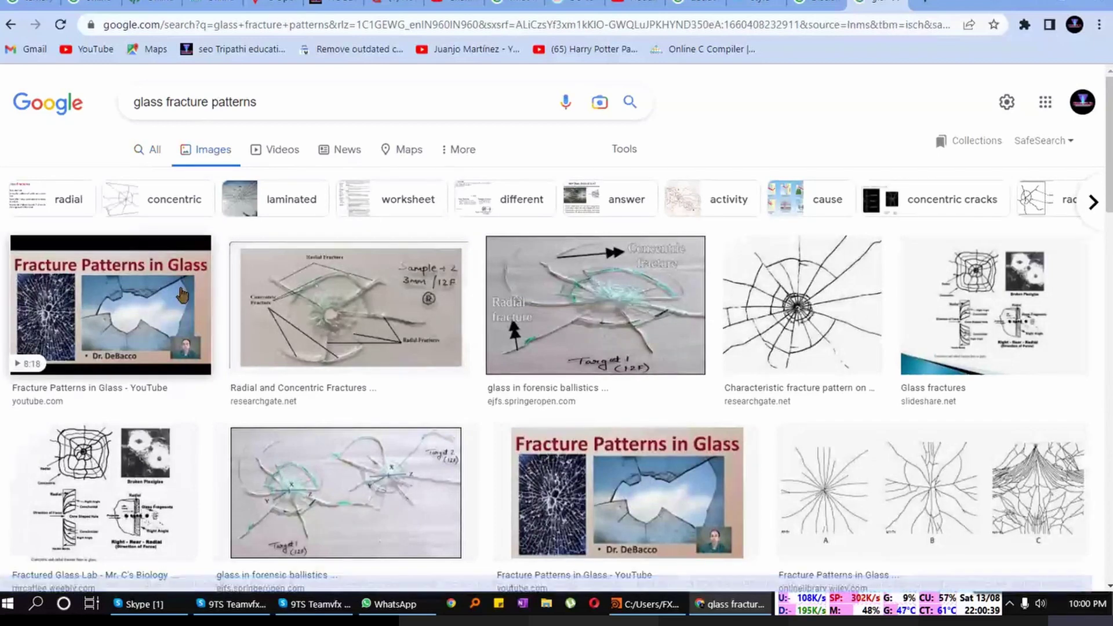
Step: Browse the glass fracture pattern results and preview ResearchGate's radial-and-concentric crack diagram
{"action": "scroll", "coordinate": [182, 296], "scroll_direction": "down", "scroll_amount": 1}
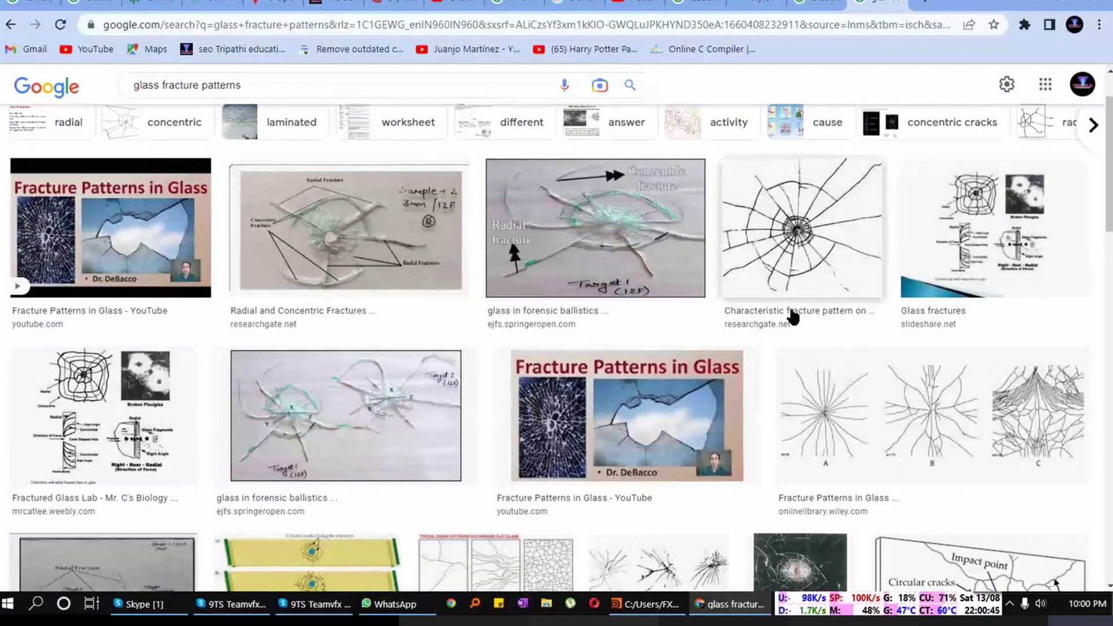
{"action": "scroll", "coordinate": [792, 317], "scroll_direction": "down", "scroll_amount": 3}
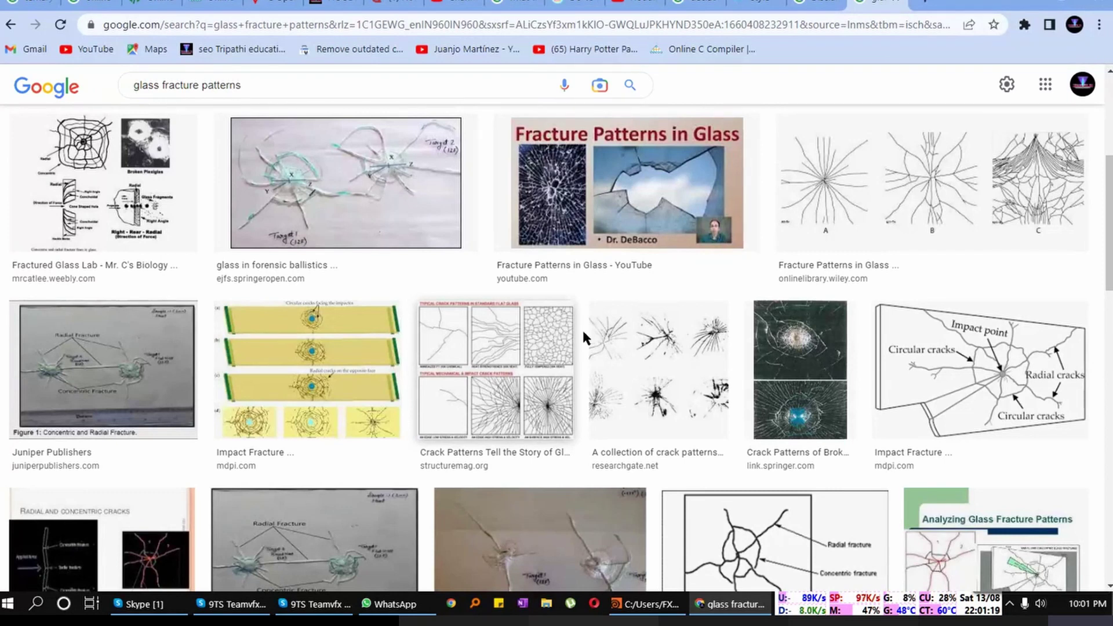
{"action": "scroll", "coordinate": [595, 328], "scroll_direction": "up", "scroll_amount": 3}
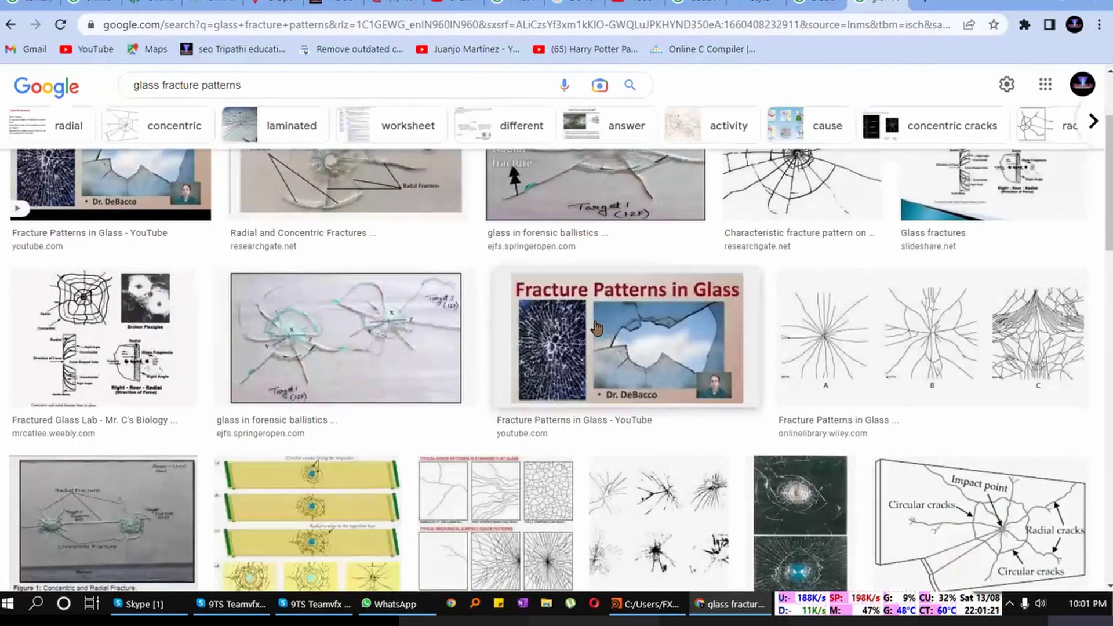
{"action": "scroll", "coordinate": [596, 328], "scroll_direction": "up", "scroll_amount": 3}
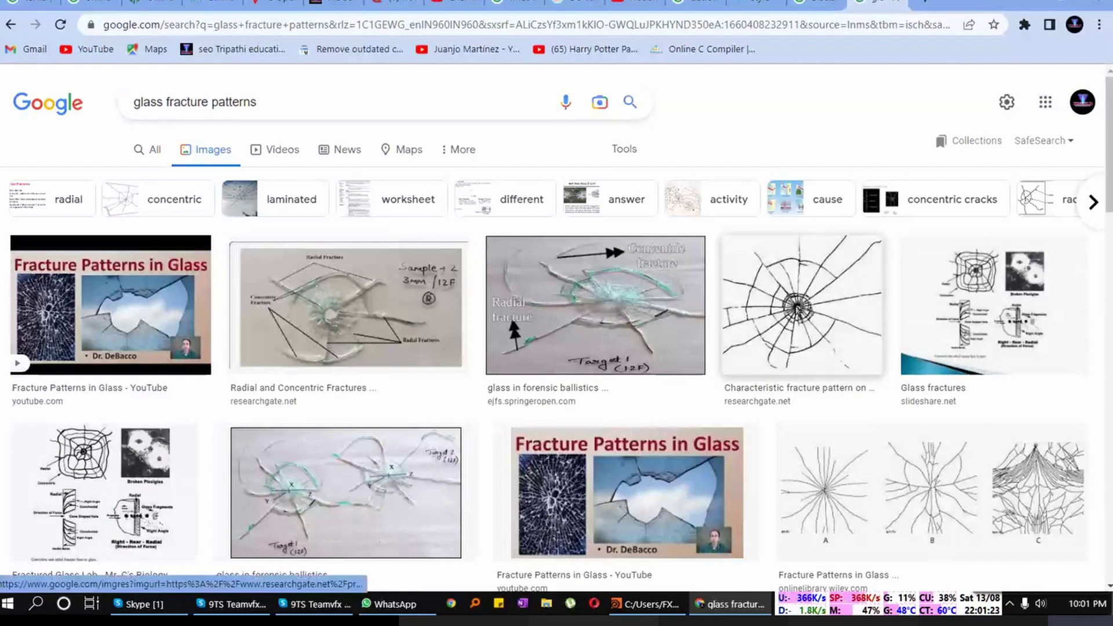
{"action": "left_click", "coordinate": [797, 310]}
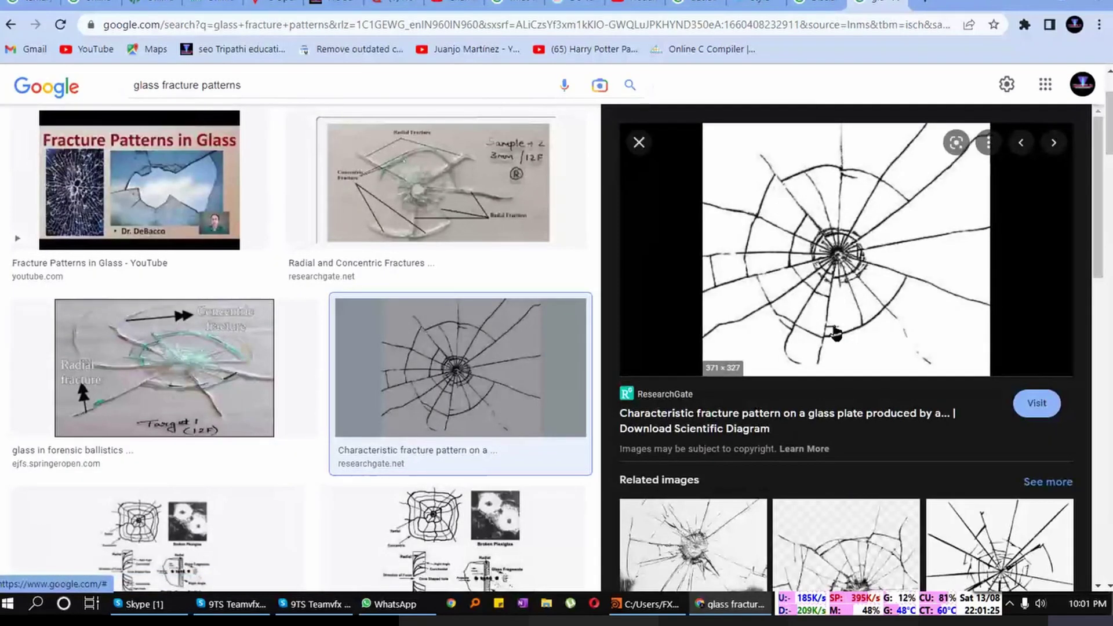
{"action": "scroll", "coordinate": [847, 323], "scroll_direction": "down", "scroll_amount": 3}
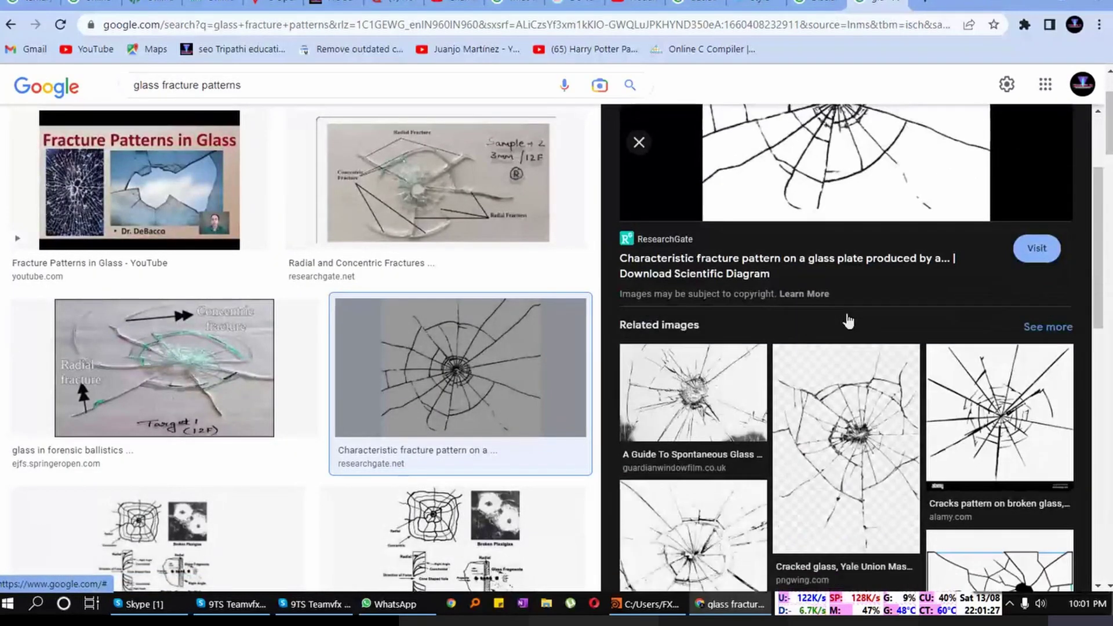
{"action": "scroll", "coordinate": [847, 321], "scroll_direction": "up", "scroll_amount": 3}
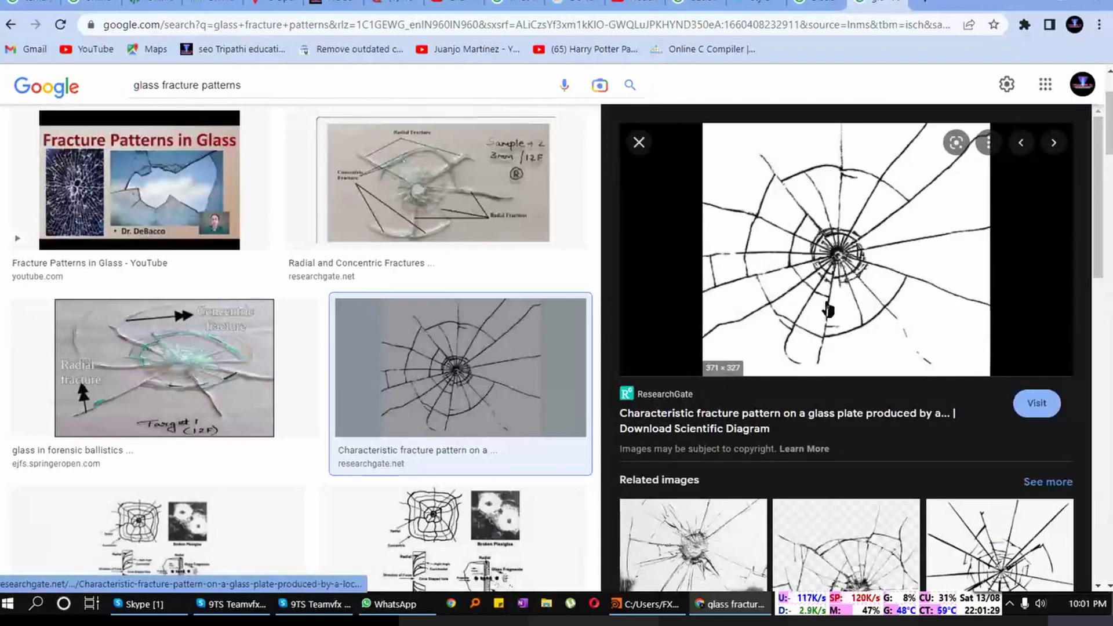
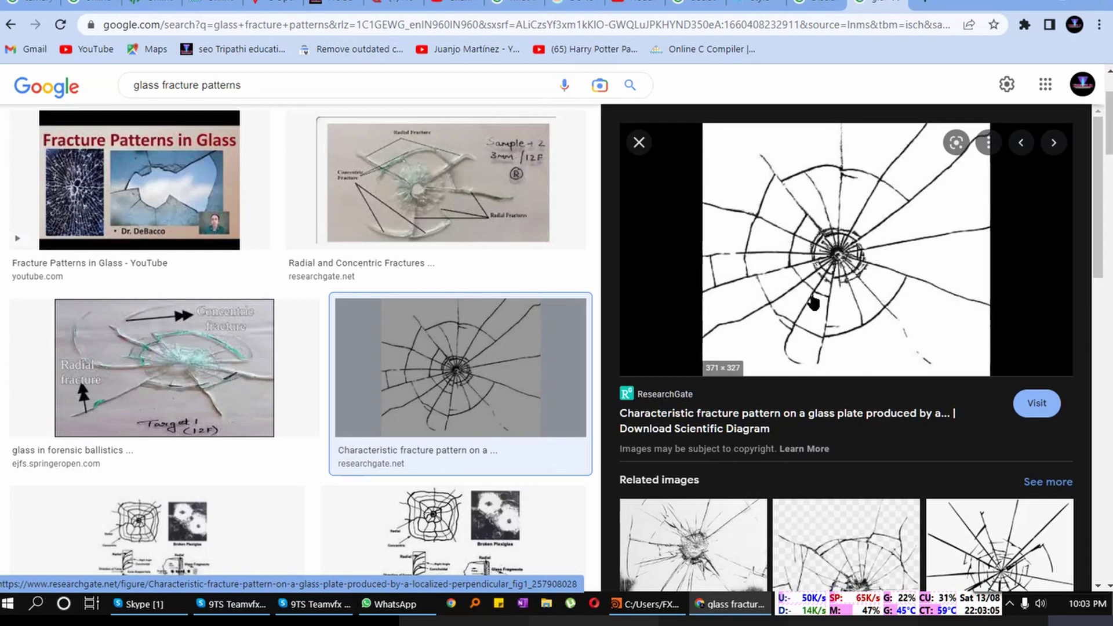
Step: Review the forensic ballistics and Radial and Concentric Fractures glass references, then return to Houdini
{"action": "left_click", "coordinate": [200, 363]}
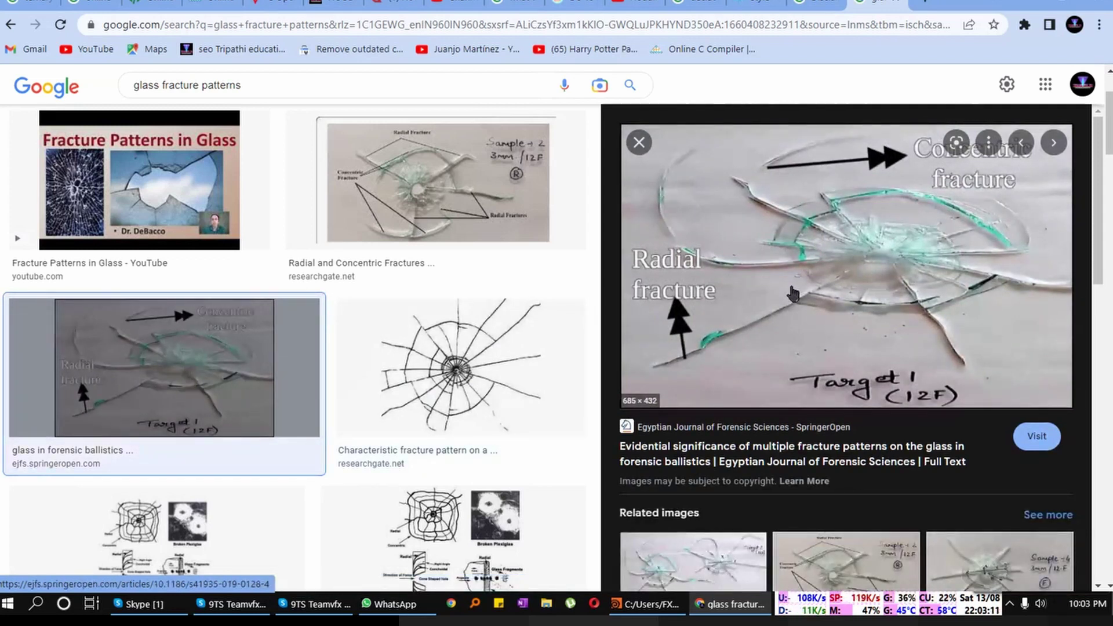
{"action": "left_click", "coordinate": [442, 207]}
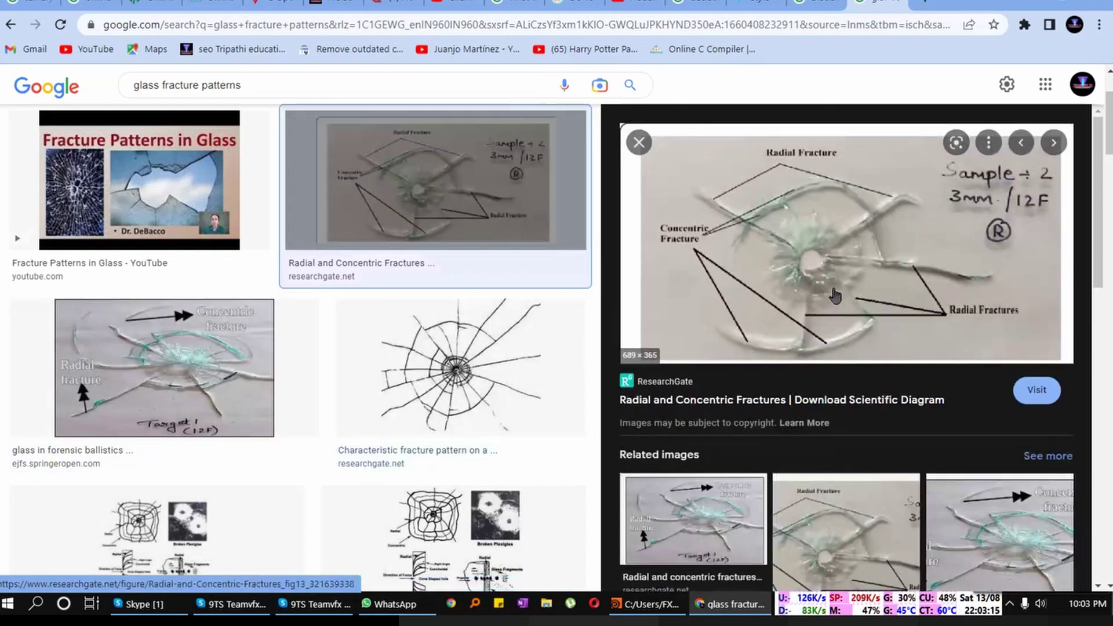
{"action": "scroll", "coordinate": [835, 295], "scroll_direction": "down", "scroll_amount": 4}
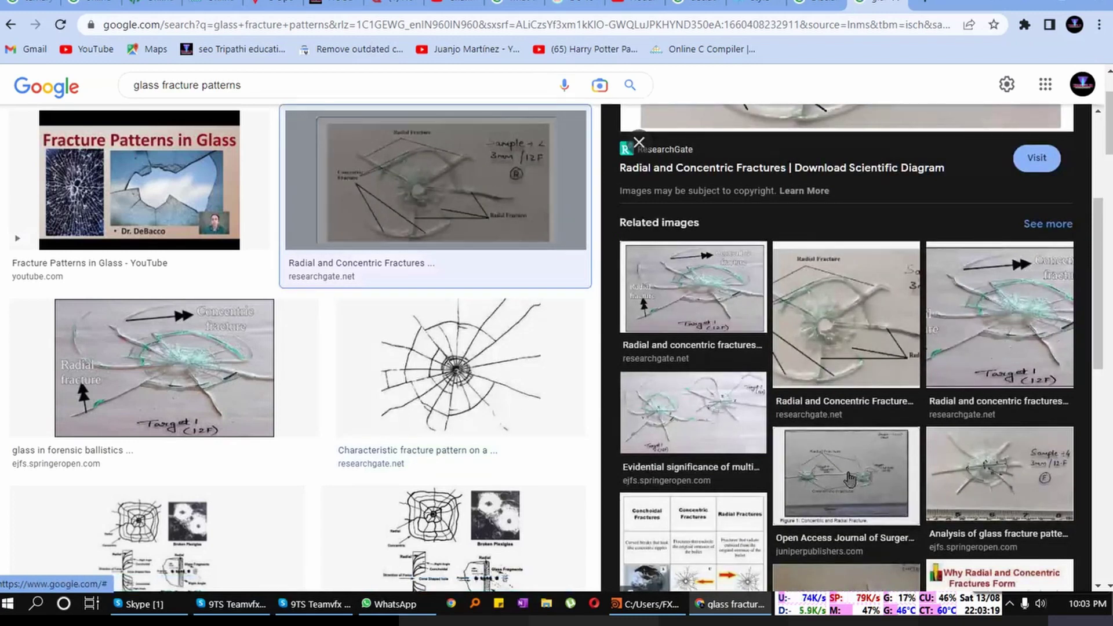
{"action": "scroll", "coordinate": [851, 479], "scroll_direction": "up", "scroll_amount": 4}
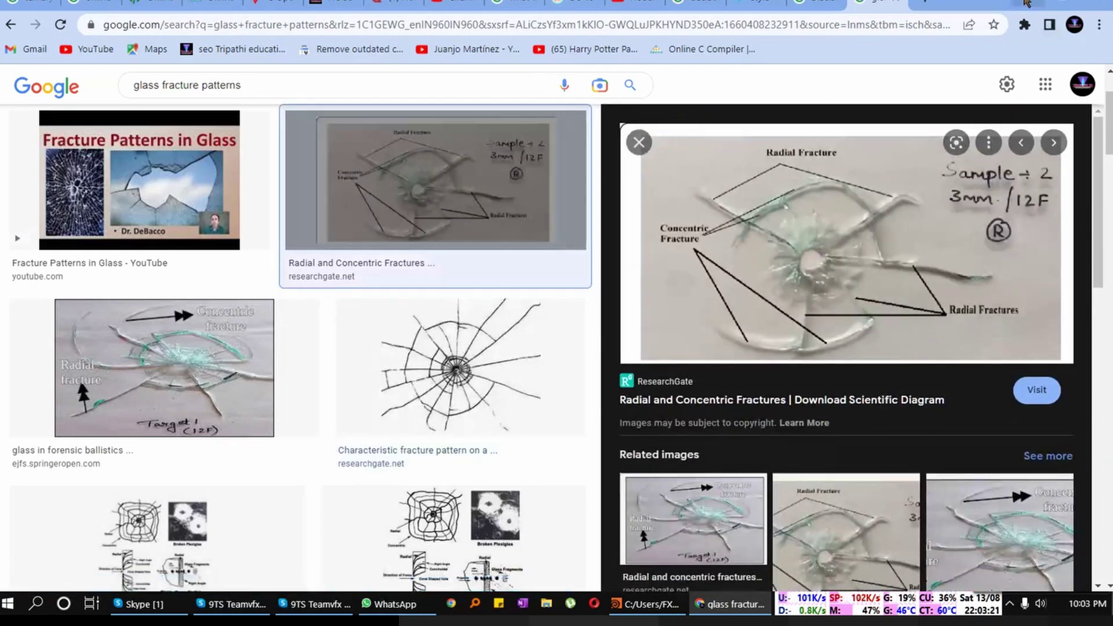
{"action": "left_click", "coordinate": [1027, 3]}
{"action": "left_click_drag", "start_coordinate": [244, 219], "coordinate": [294, 221]}
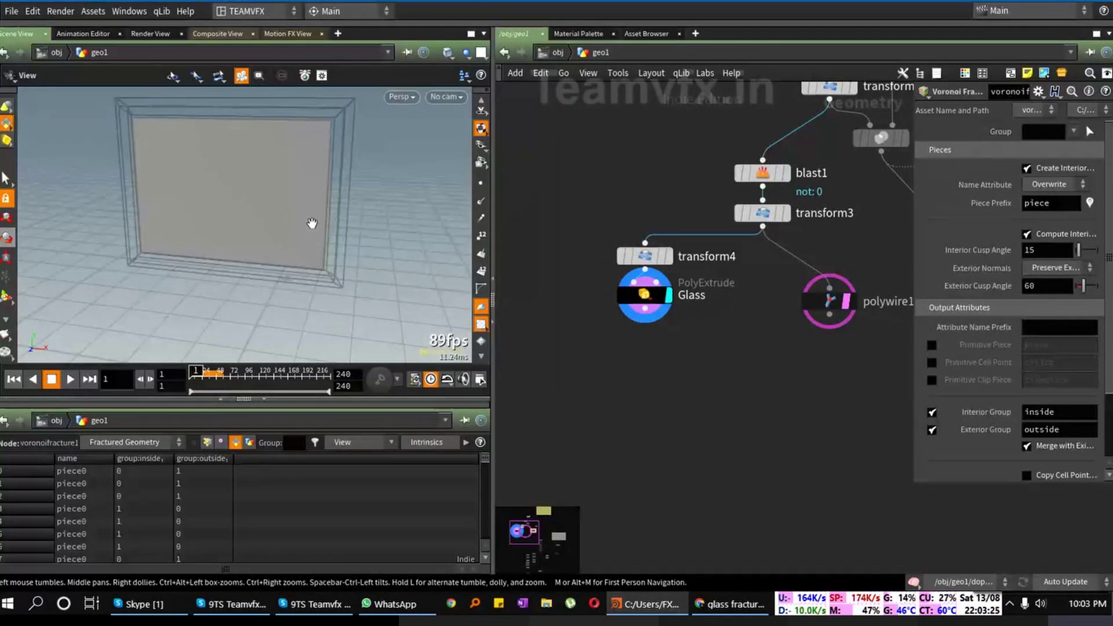
Step: Display the voronoifracture1 wall and bring the dopnet1 node into view in the network
{"action": "right_click_drag", "start_coordinate": [311, 224], "coordinate": [204, 229]}
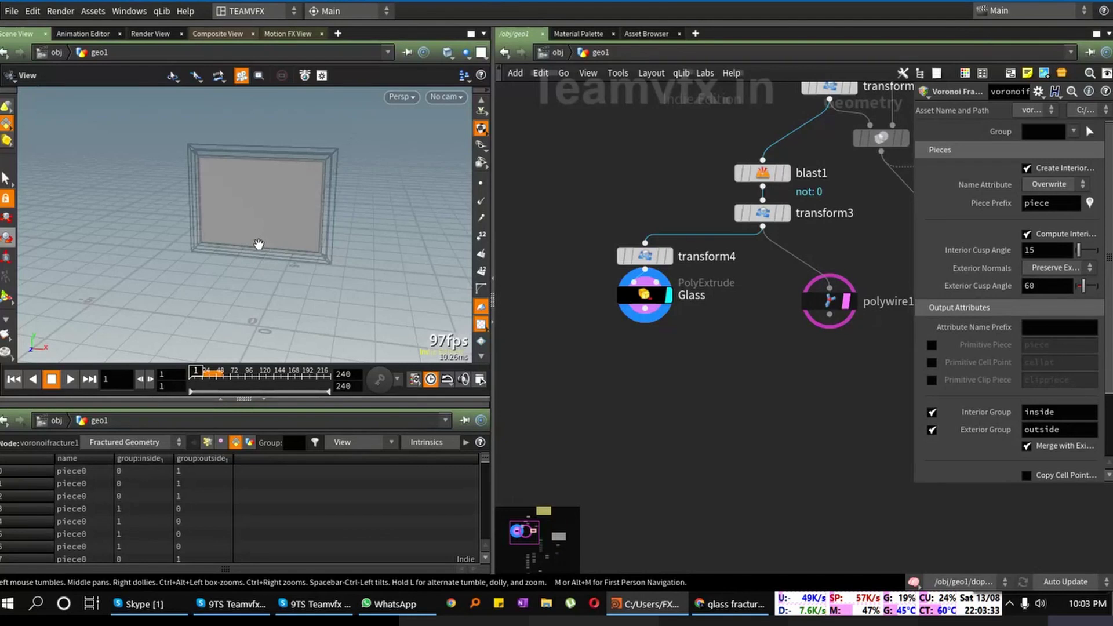
{"action": "left_click_drag", "start_coordinate": [265, 251], "coordinate": [292, 255]}
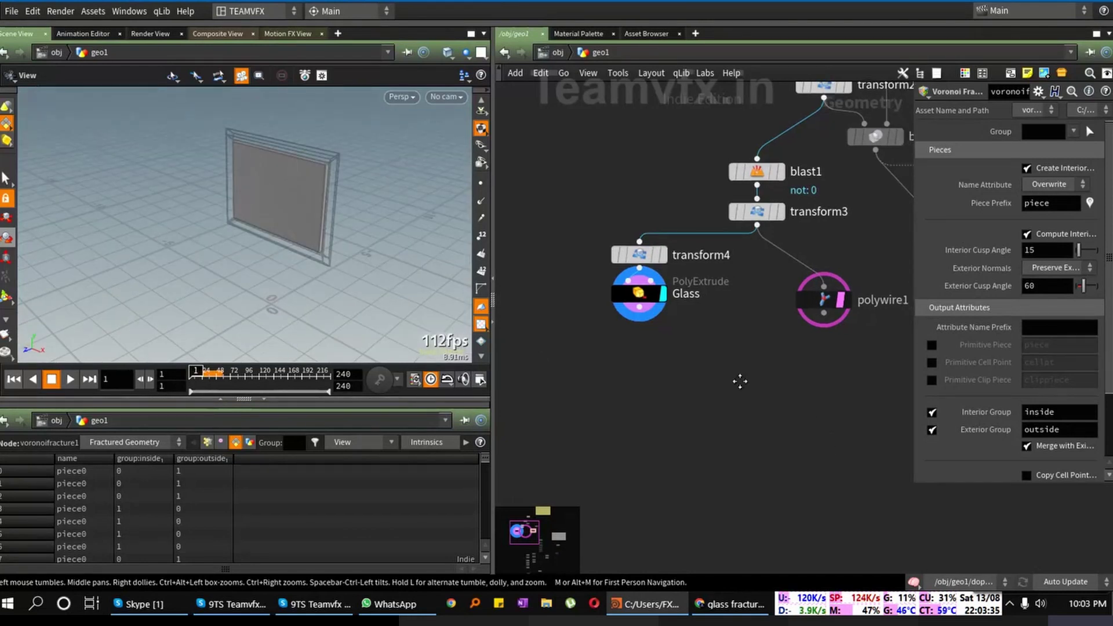
{"action": "middle_click_drag", "start_coordinate": [892, 427], "coordinate": [703, 354]}
{"action": "scroll", "coordinate": [703, 354], "scroll_direction": "down", "scroll_amount": 4}
{"action": "middle_click_drag", "start_coordinate": [729, 392], "coordinate": [686, 344]}
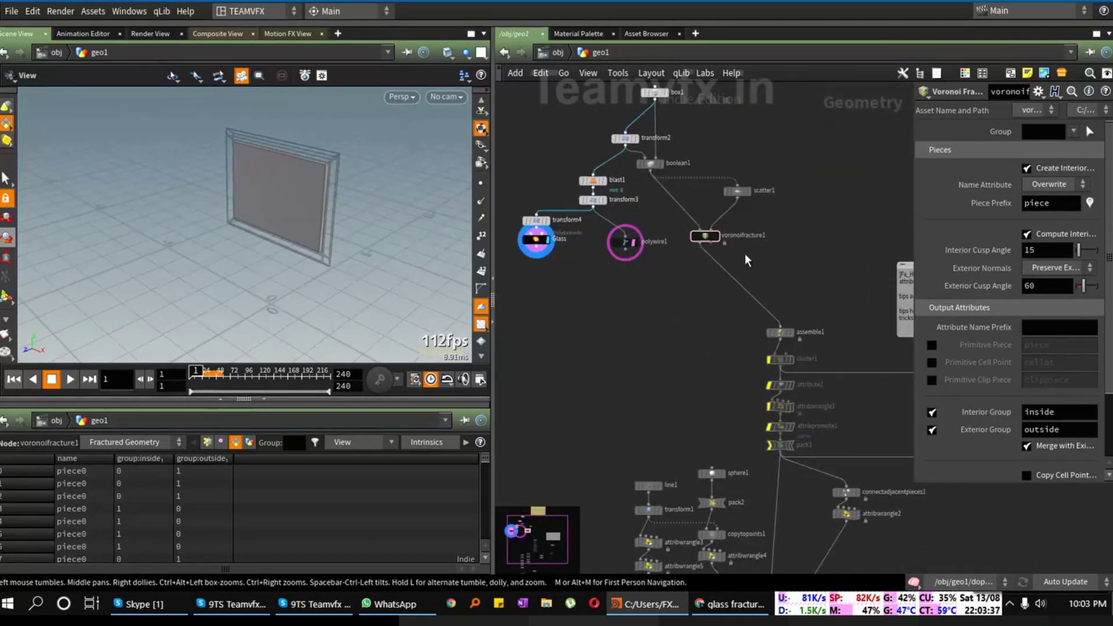
{"action": "scroll", "coordinate": [745, 255], "scroll_direction": "up", "scroll_amount": 3}
{"action": "left_click", "coordinate": [698, 225]}
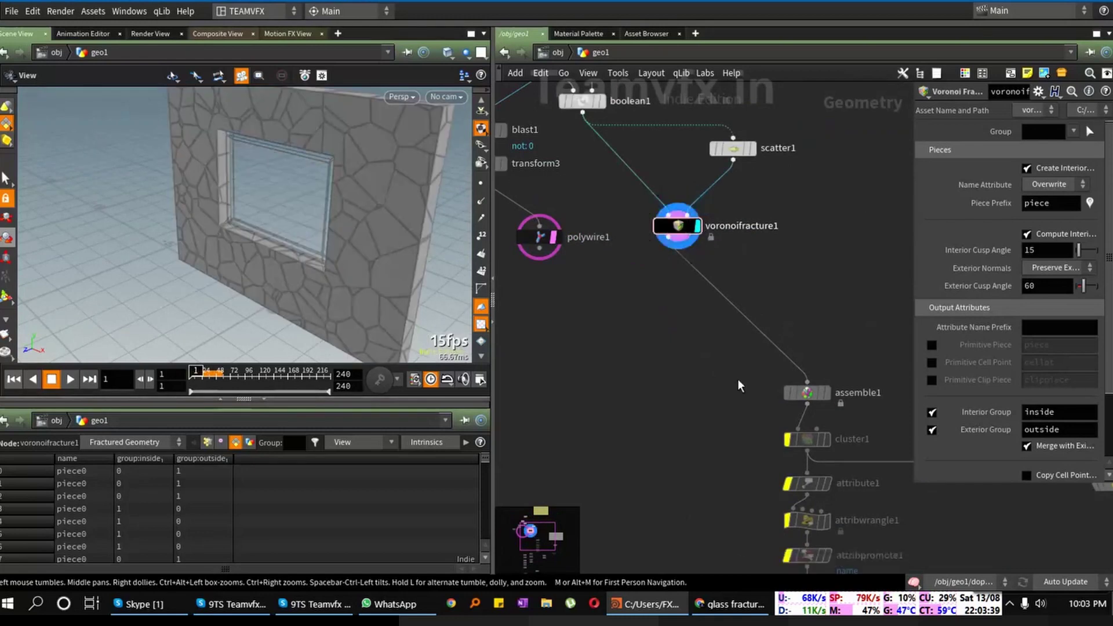
{"action": "middle_click_drag", "start_coordinate": [740, 386], "coordinate": [713, 218]}
{"action": "scroll", "coordinate": [691, 256], "scroll_direction": "down", "scroll_amount": 3}
{"action": "middle_click_drag", "start_coordinate": [743, 489], "coordinate": [802, 462]}
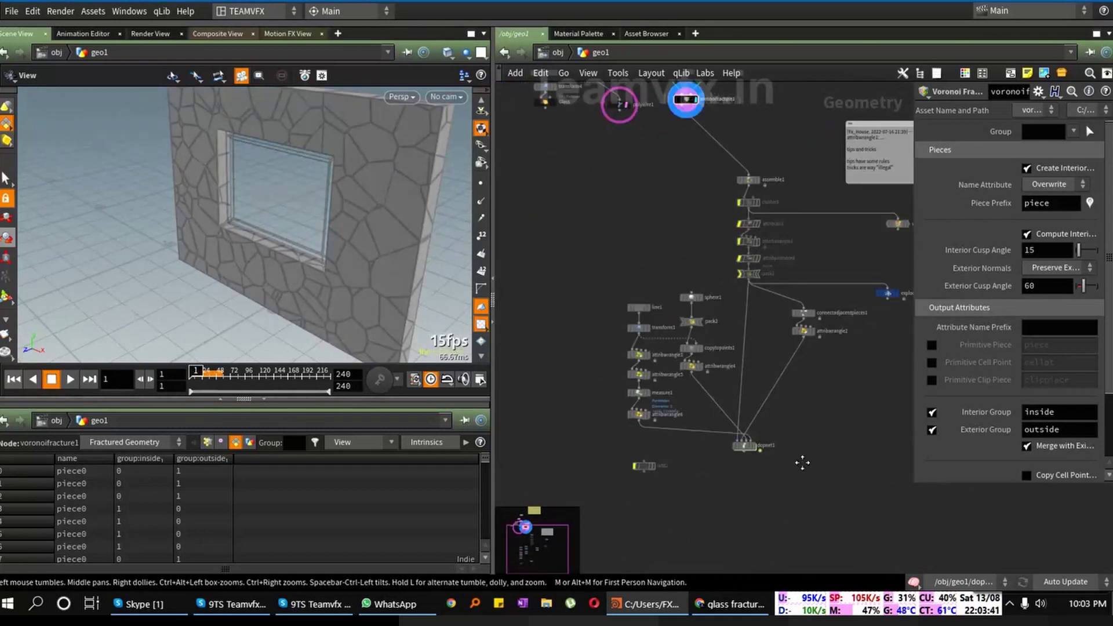
{"action": "scroll", "coordinate": [746, 454], "scroll_direction": "up", "scroll_amount": 3}
Step: Enter dopnet1, play the wrecking-ball simulation, then stop and rewind to frame 1
{"action": "double_click", "coordinate": [743, 422]}
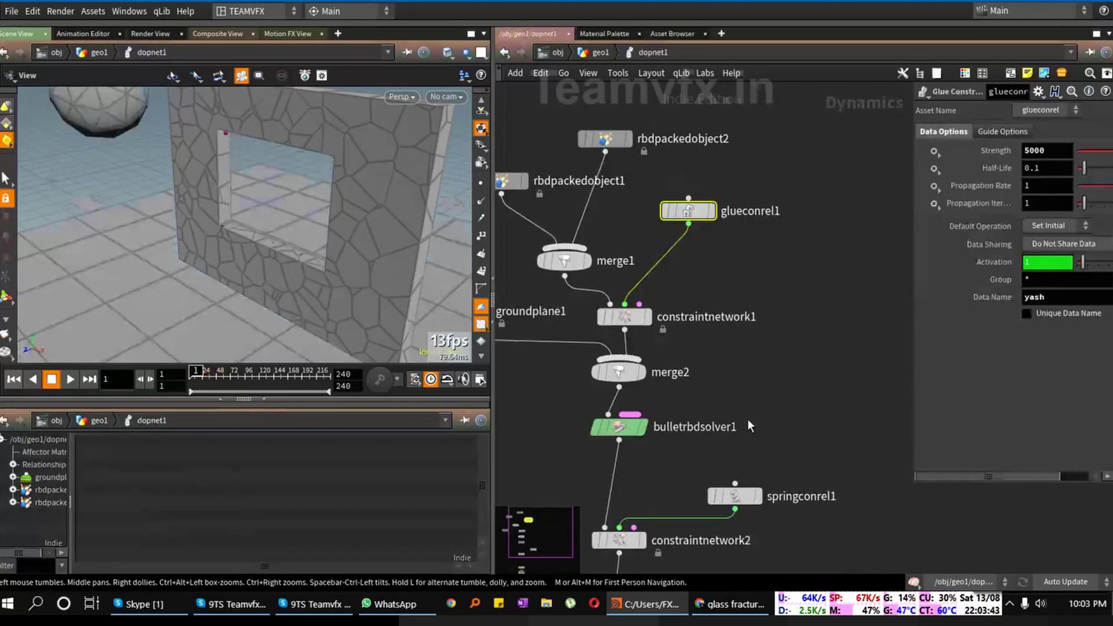
{"action": "left_click_drag", "start_coordinate": [402, 250], "coordinate": [243, 272]}
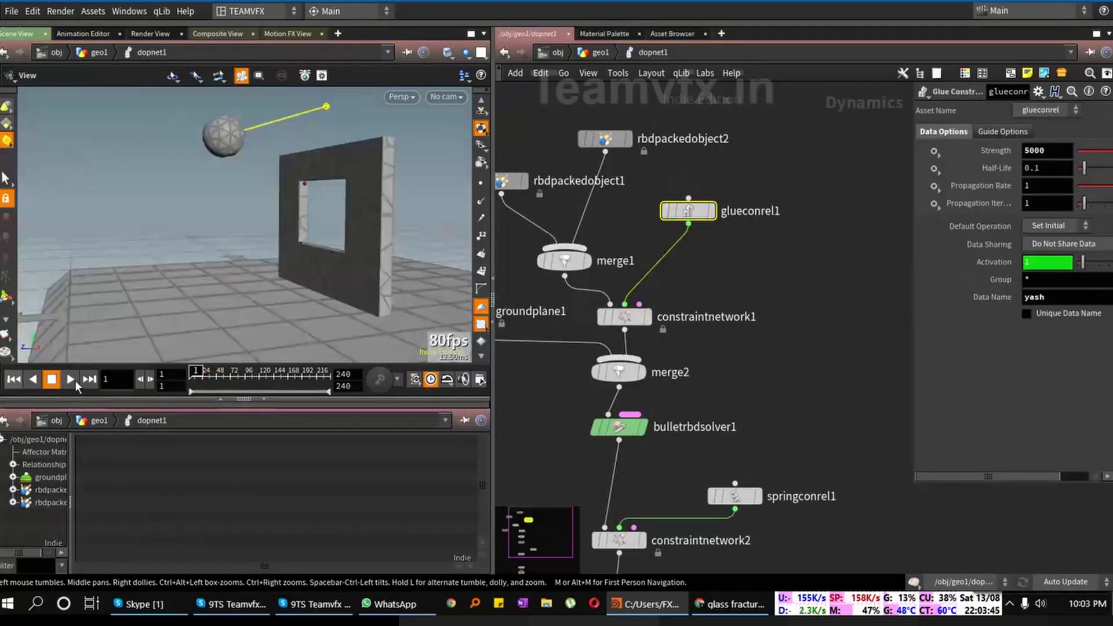
{"action": "left_click", "coordinate": [70, 380]}
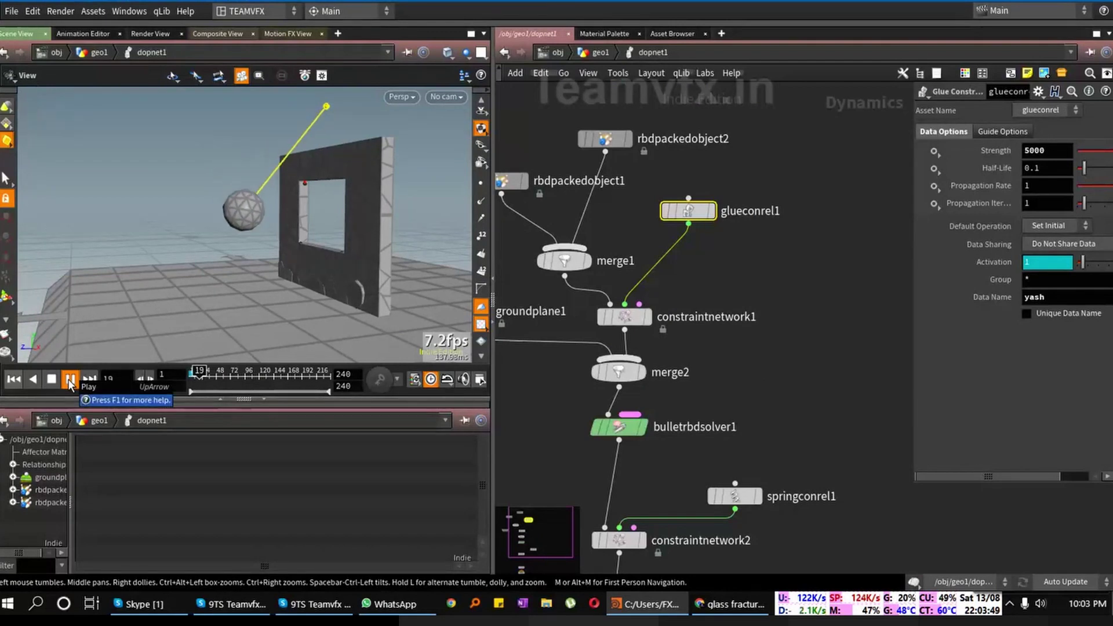
{"action": "left_click", "coordinate": [51, 380]}
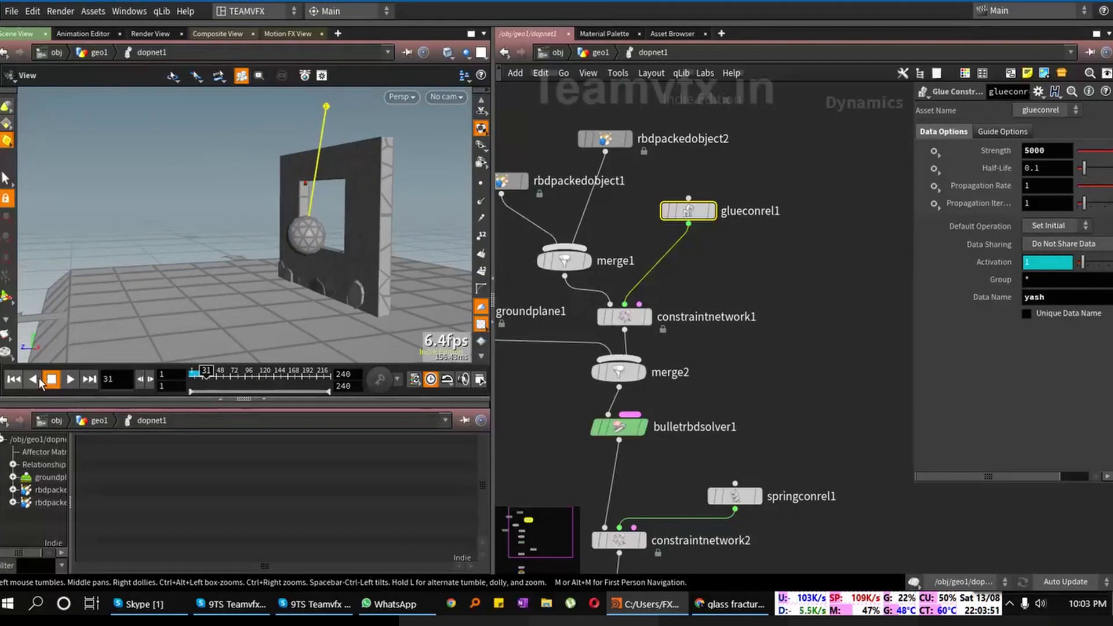
{"action": "left_click", "coordinate": [15, 379]}
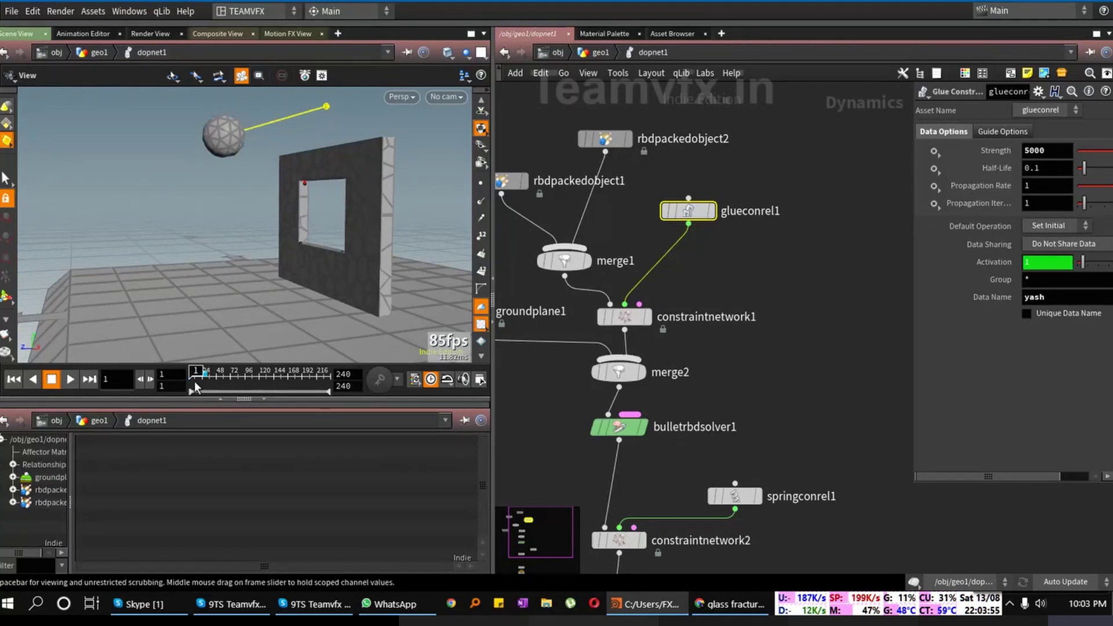
Step: Replay the simulation, stop at frame 43 to inspect the breaking wall, and reset
{"action": "left_click", "coordinate": [69, 381]}
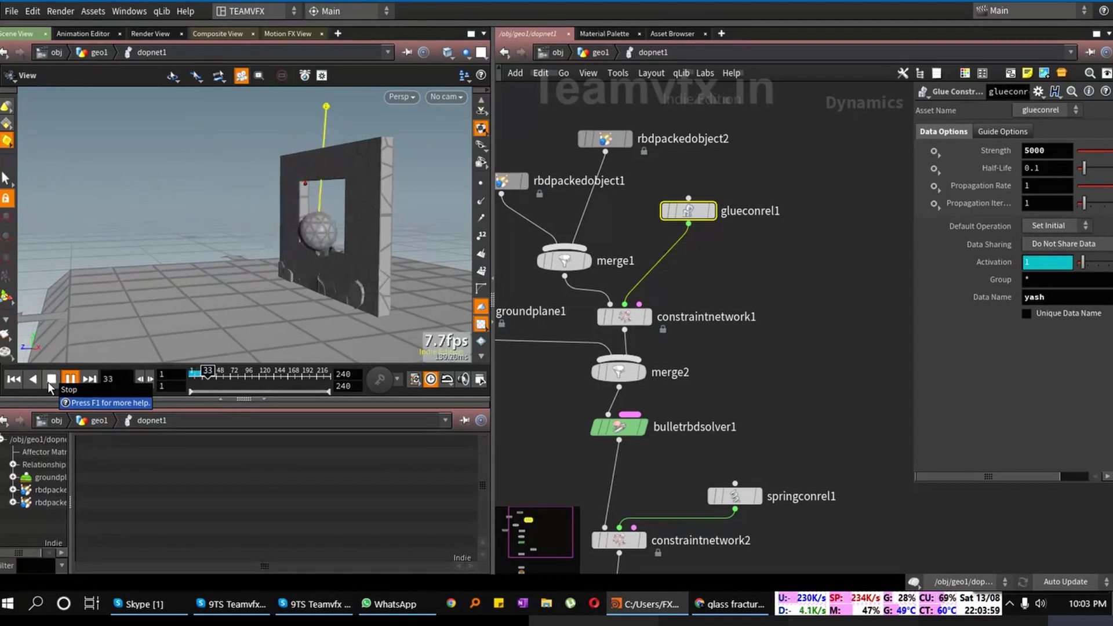
{"action": "left_click", "coordinate": [51, 379]}
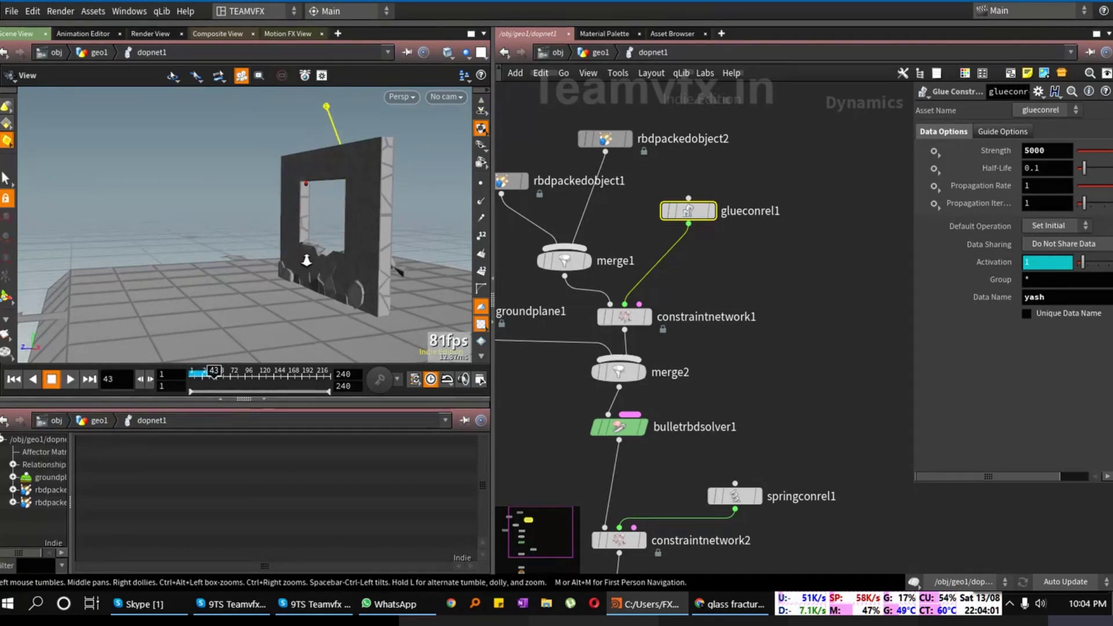
{"action": "left_click_drag", "start_coordinate": [290, 249], "coordinate": [312, 239]}
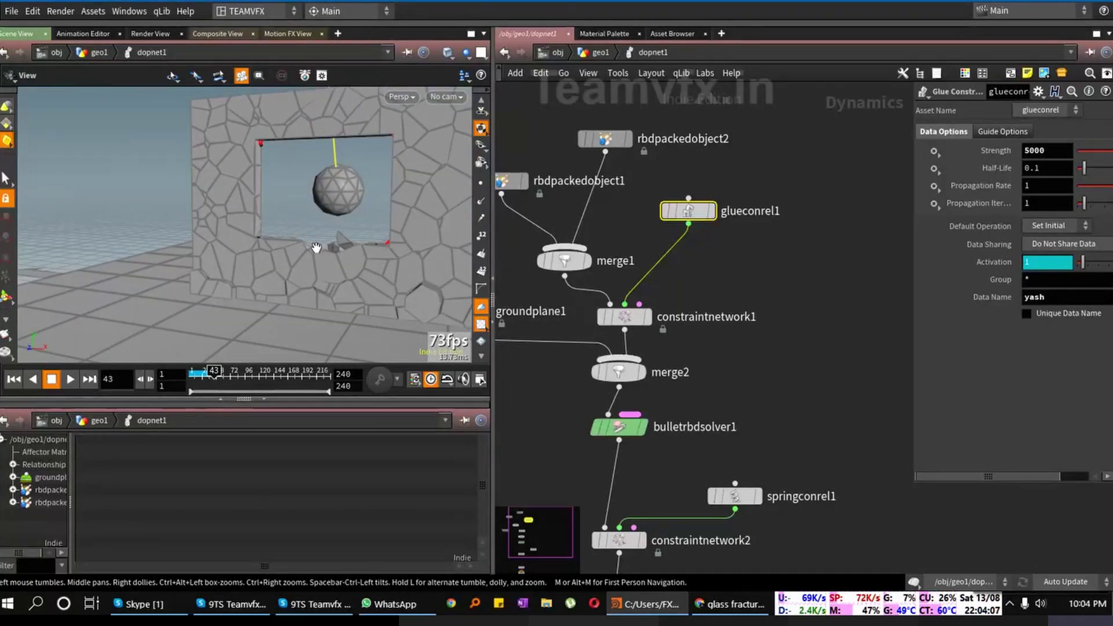
{"action": "left_click", "coordinate": [14, 379]}
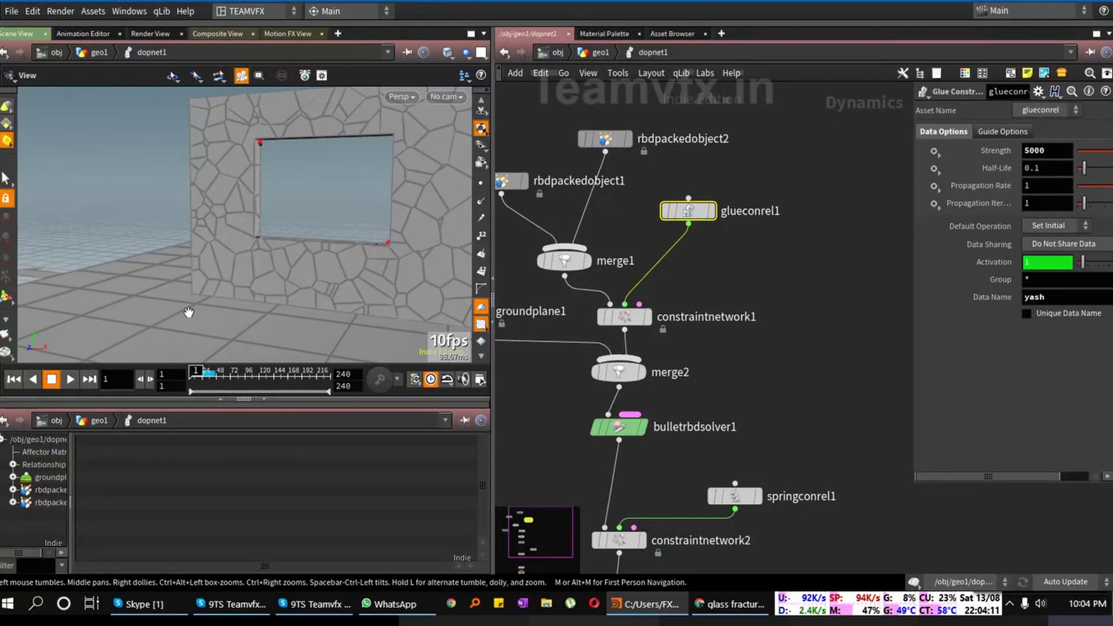
Step: Replay the wall breaking from a side angle, then rewind to the first frame
{"action": "left_click_drag", "start_coordinate": [188, 313], "coordinate": [255, 293]}
{"action": "left_click", "coordinate": [70, 379]}
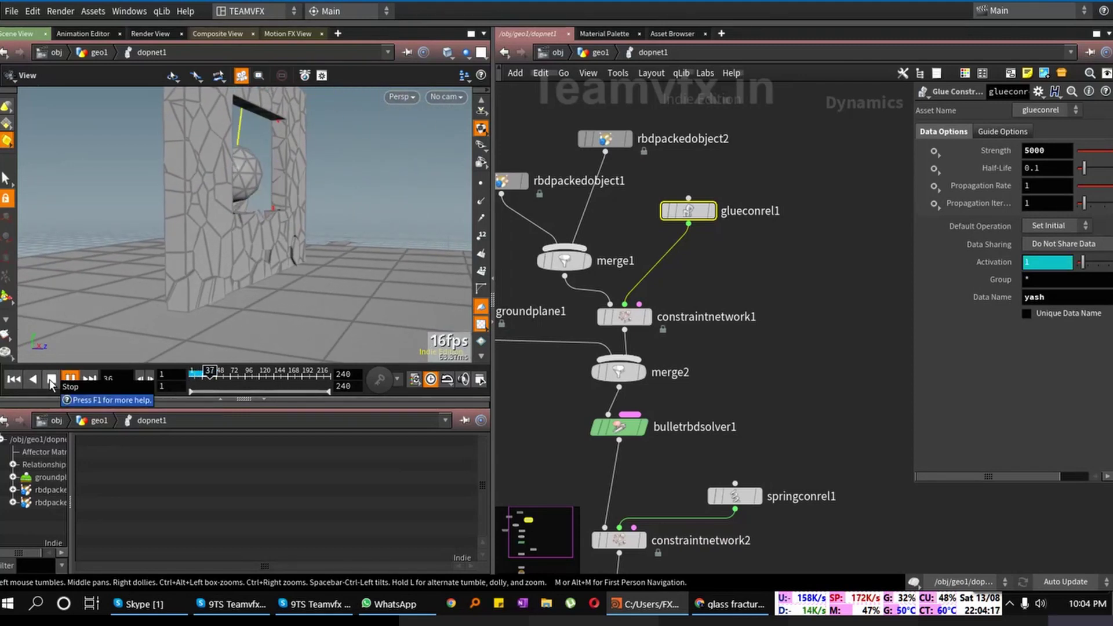
{"action": "left_click", "coordinate": [50, 379]}
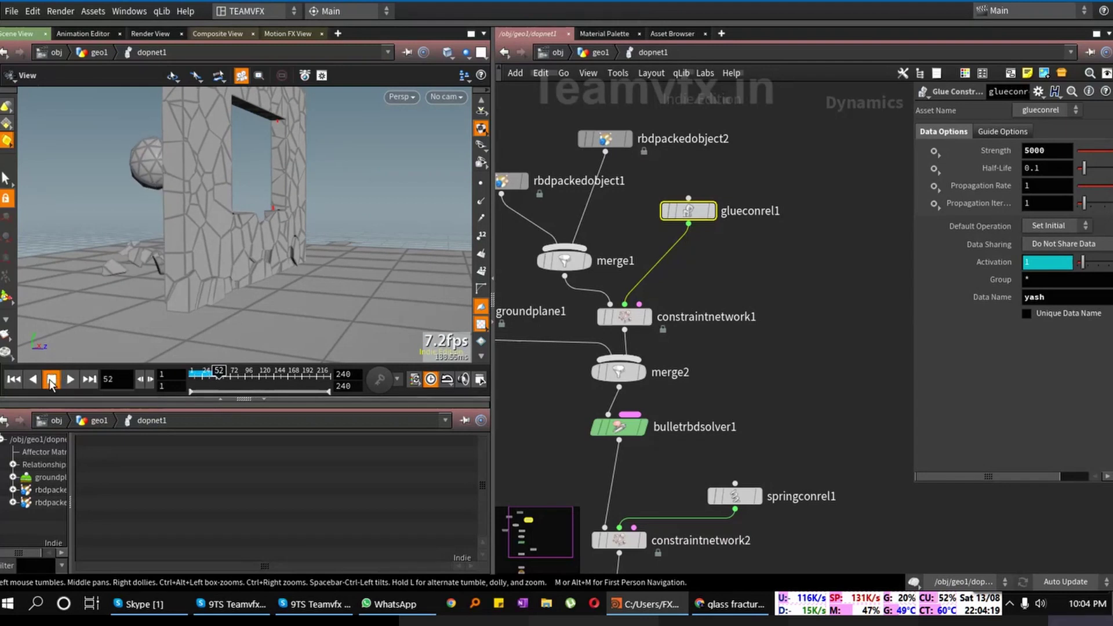
{"action": "left_click_drag", "start_coordinate": [174, 277], "coordinate": [309, 290]}
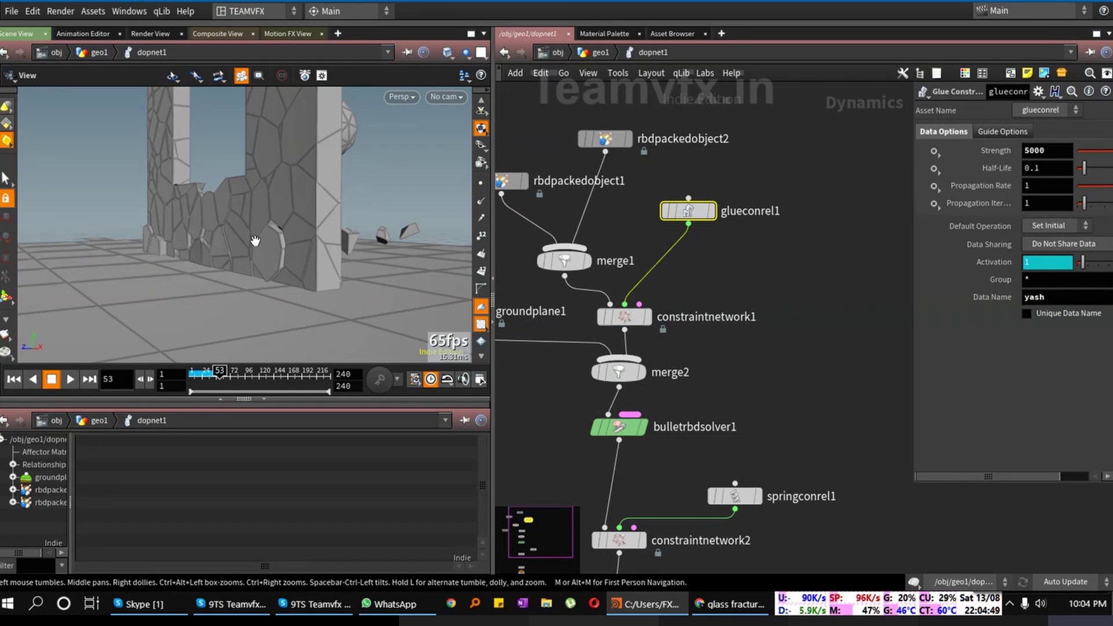
{"action": "left_click", "coordinate": [13, 380]}
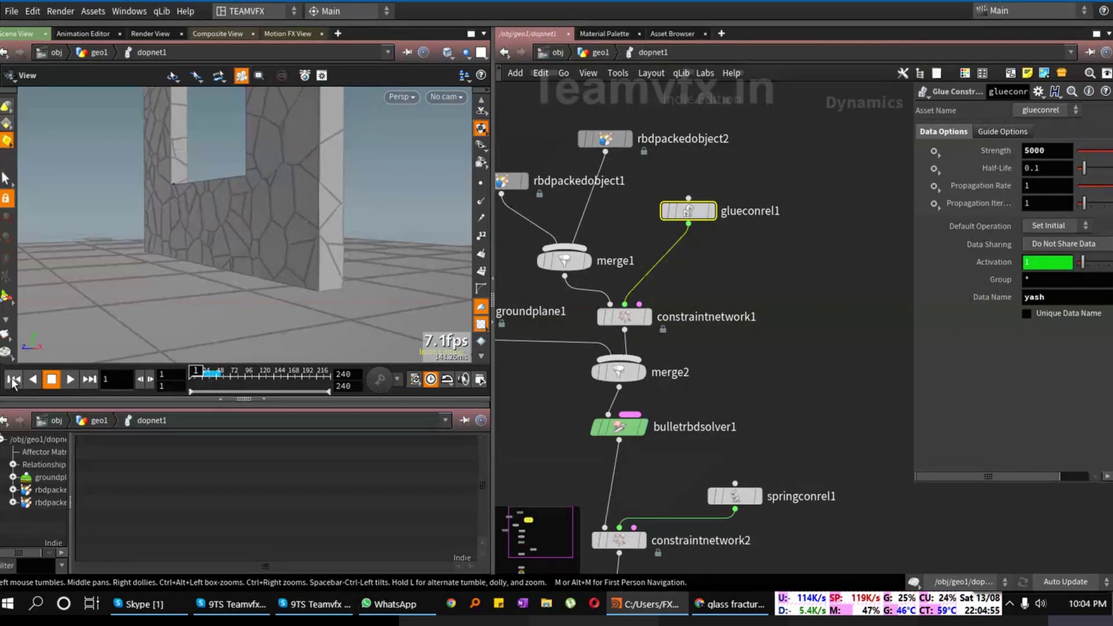
{"action": "left_click_drag", "start_coordinate": [243, 232], "coordinate": [151, 232]}
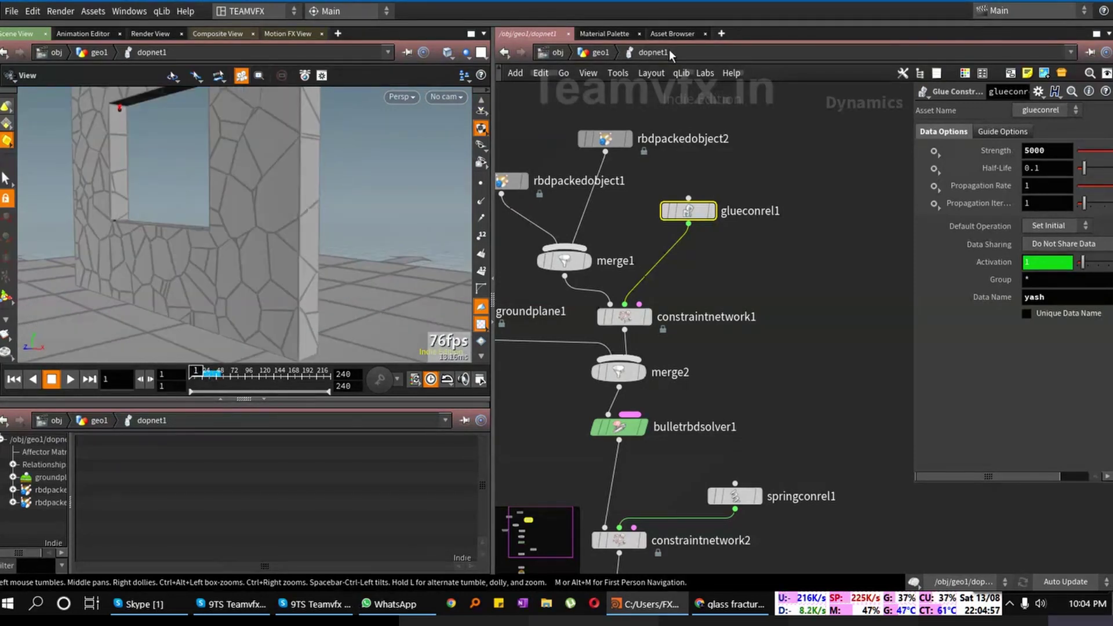
Step: Return to geo1, select pack1, and frame the fractured wall in the viewport
{"action": "left_click", "coordinate": [600, 49]}
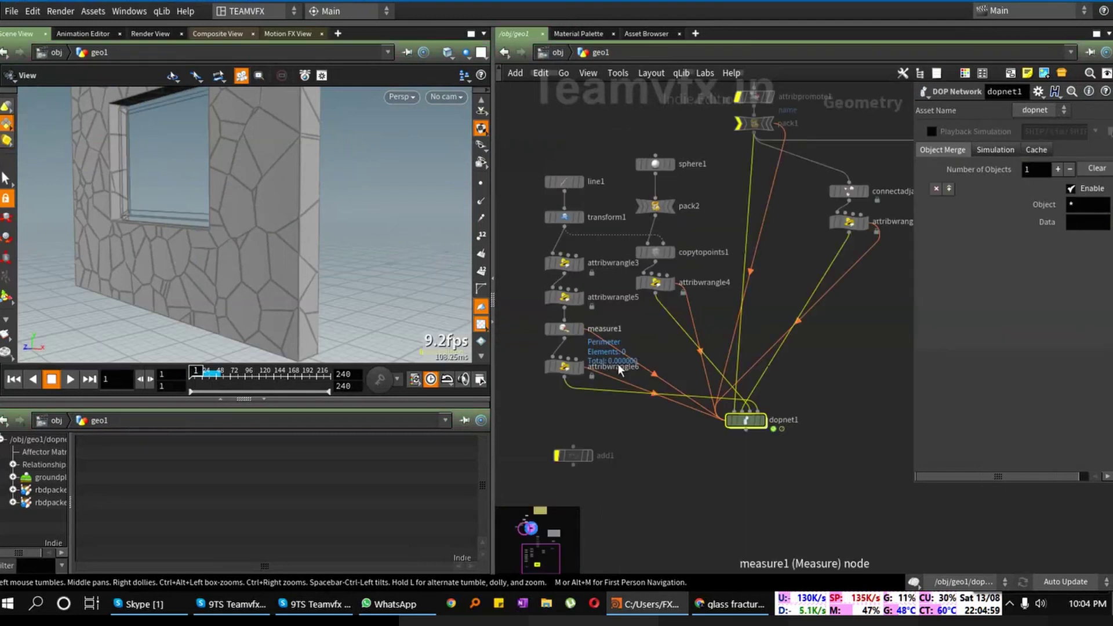
{"action": "scroll", "coordinate": [722, 374], "scroll_direction": "up", "scroll_amount": 5}
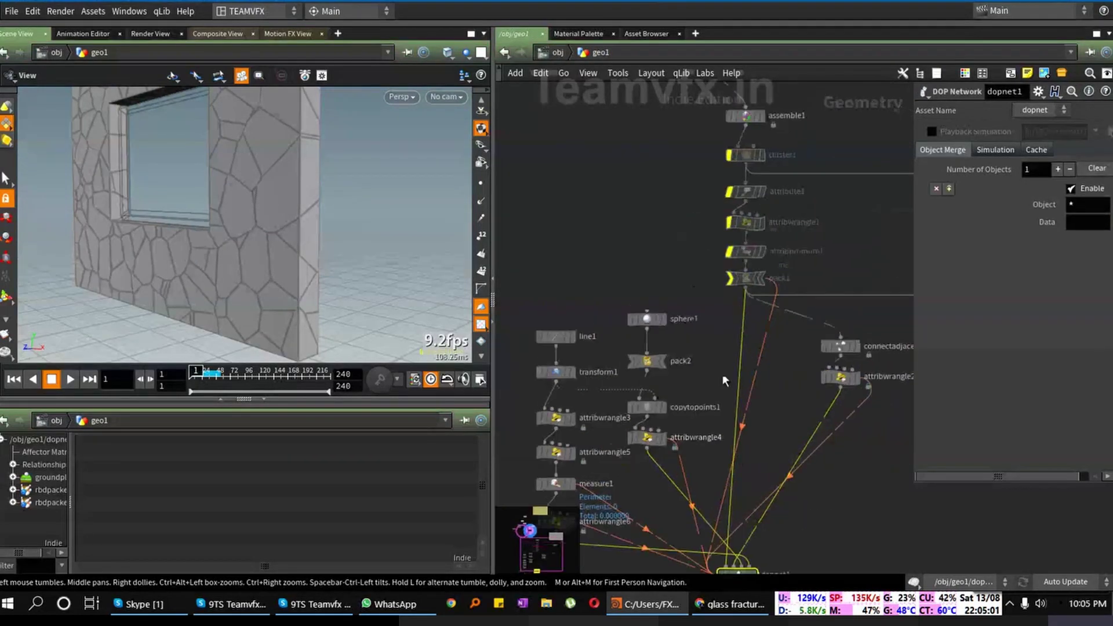
{"action": "left_click", "coordinate": [752, 272]}
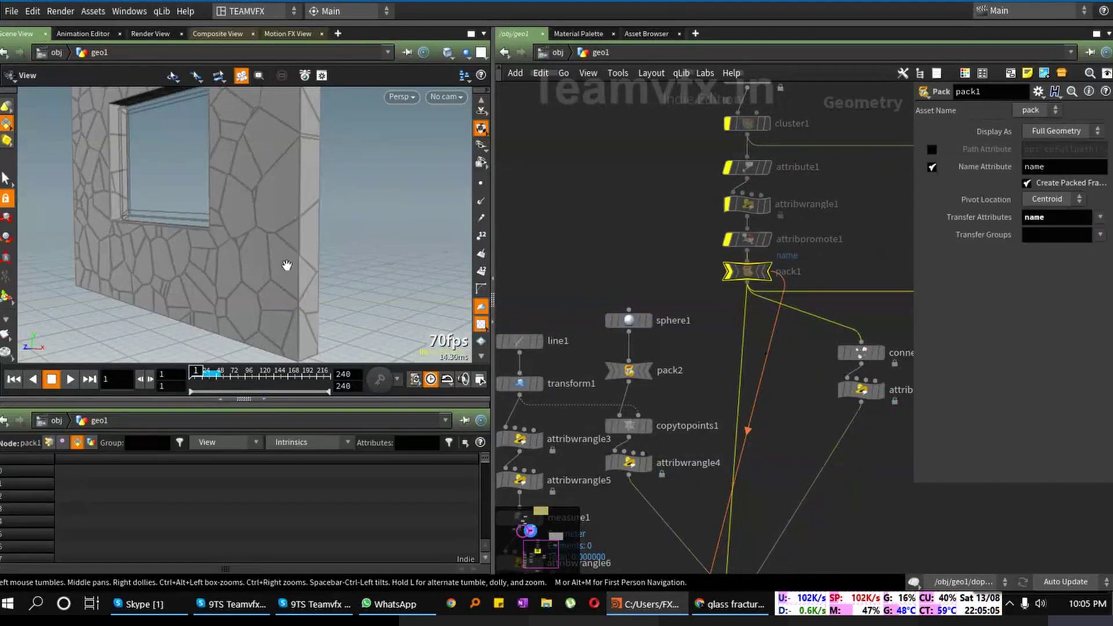
{"action": "right_click_drag", "start_coordinate": [286, 265], "coordinate": [296, 236]}
{"action": "right_click", "coordinate": [291, 177]}
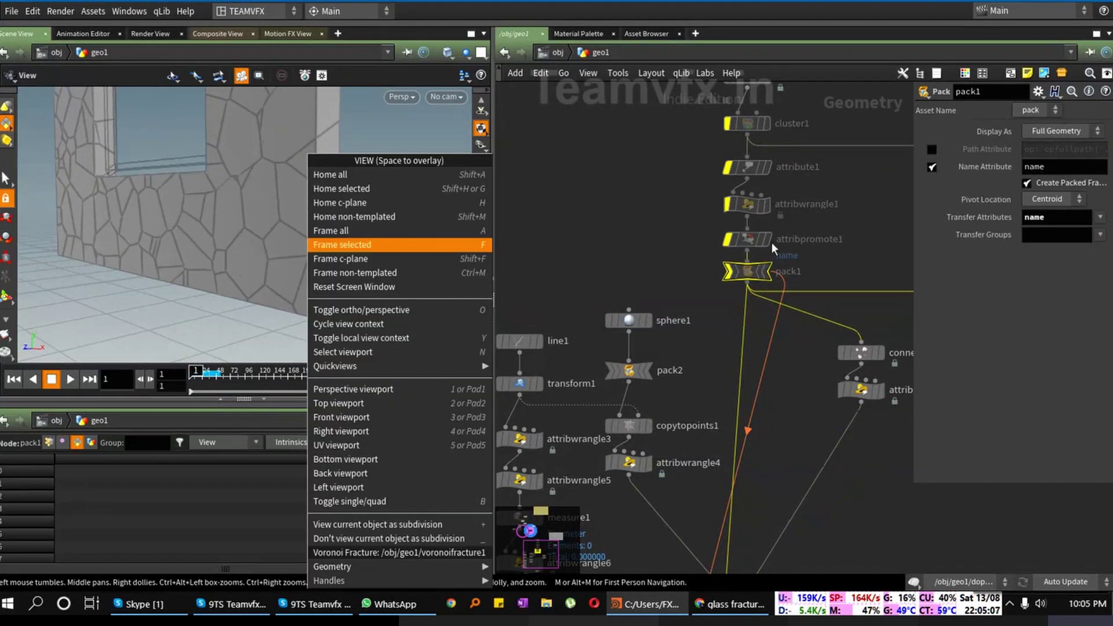
{"action": "key", "text": "f"}
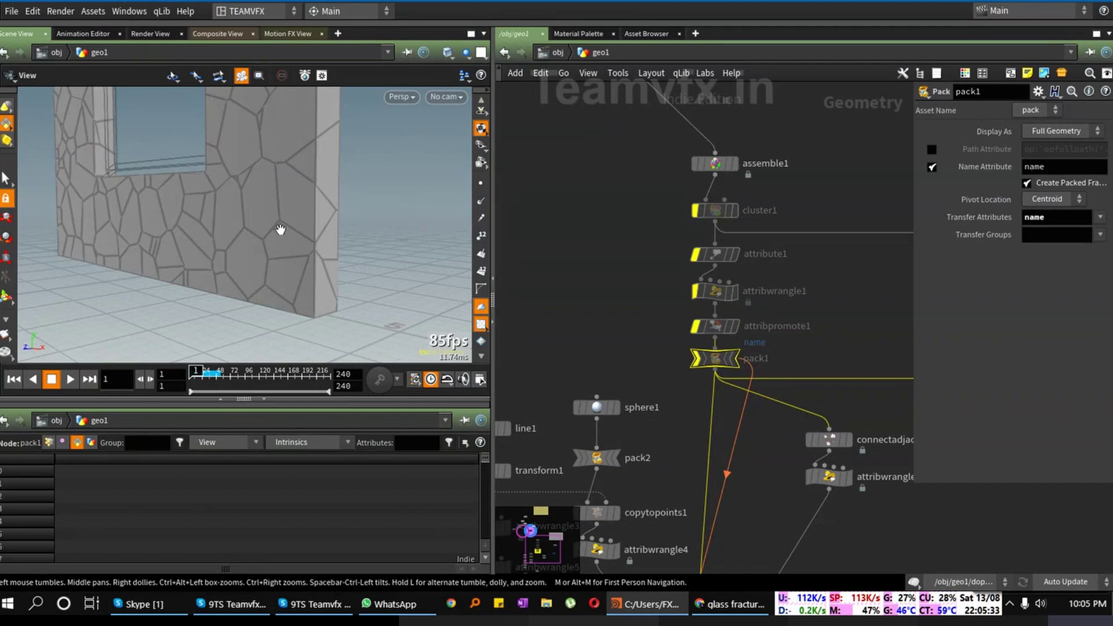
Step: Add an Attribute Wrangle, attribwrangle7, running over Points and wire pack1's output into it
{"action": "key", "text": "Tab"}
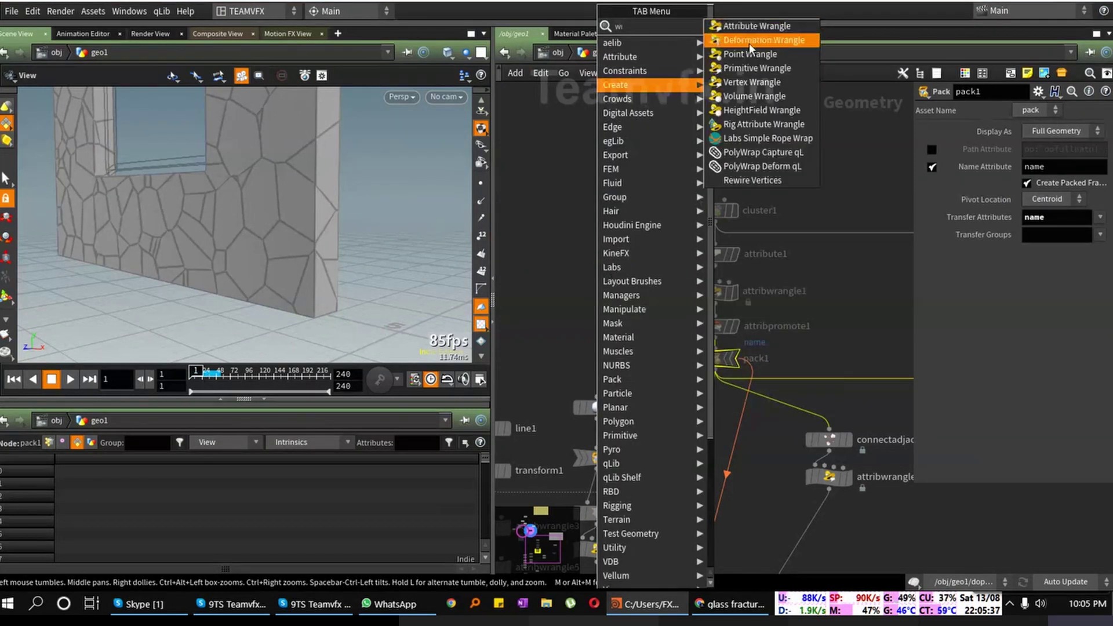
{"action": "left_click", "coordinate": [663, 206]}
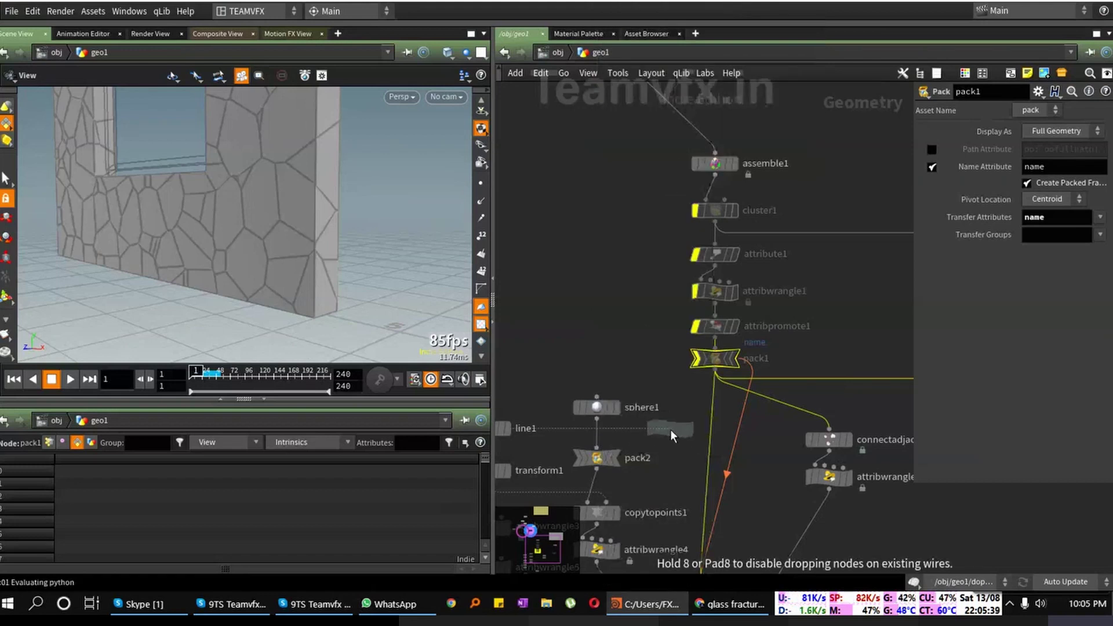
{"action": "left_click", "coordinate": [671, 428]}
{"action": "left_click_drag", "start_coordinate": [662, 416], "coordinate": [714, 373]}
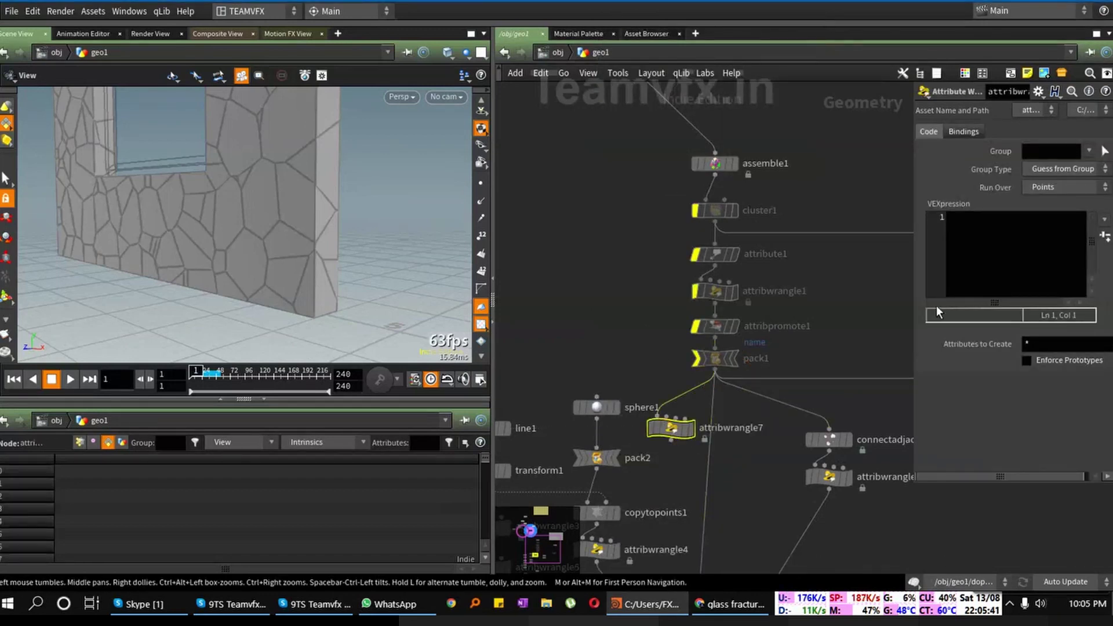
{"action": "left_click", "coordinate": [1067, 185]}
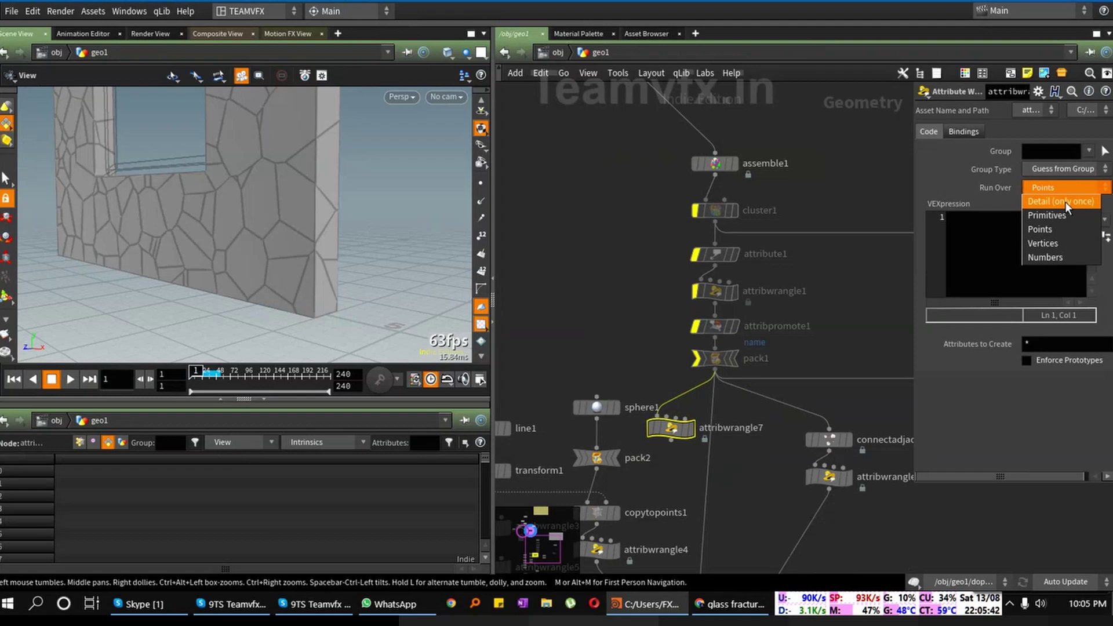
{"action": "left_click", "coordinate": [1060, 232]}
{"action": "scroll", "coordinate": [799, 210], "scroll_direction": "down", "scroll_amount": 5}
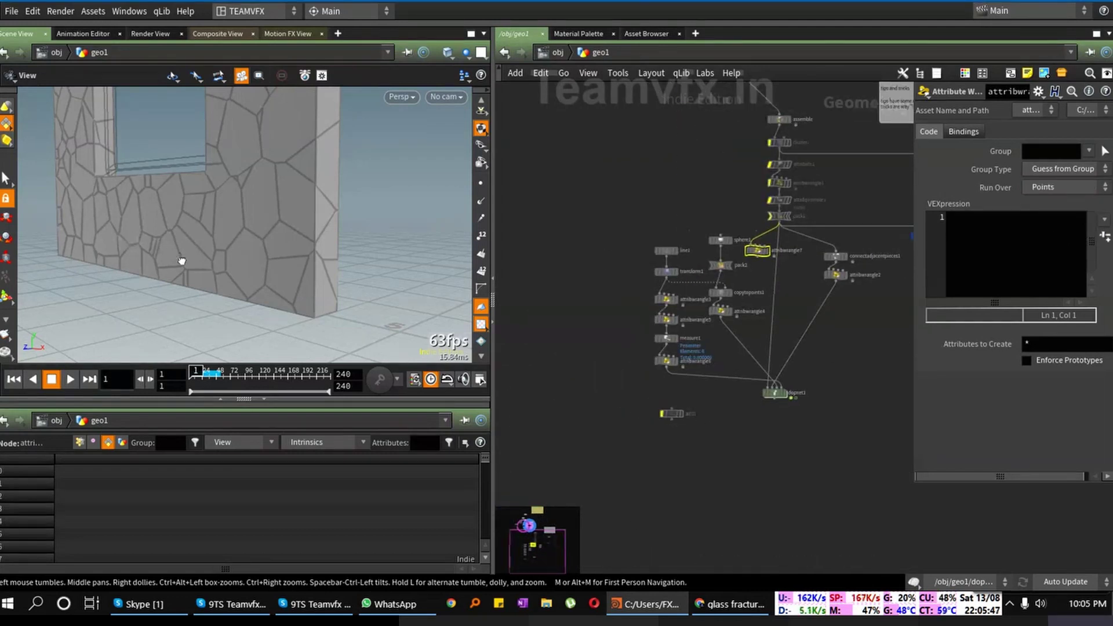
{"action": "left_click_drag", "start_coordinate": [181, 259], "coordinate": [318, 218]}
{"action": "left_click_drag", "start_coordinate": [211, 252], "coordinate": [133, 249]}
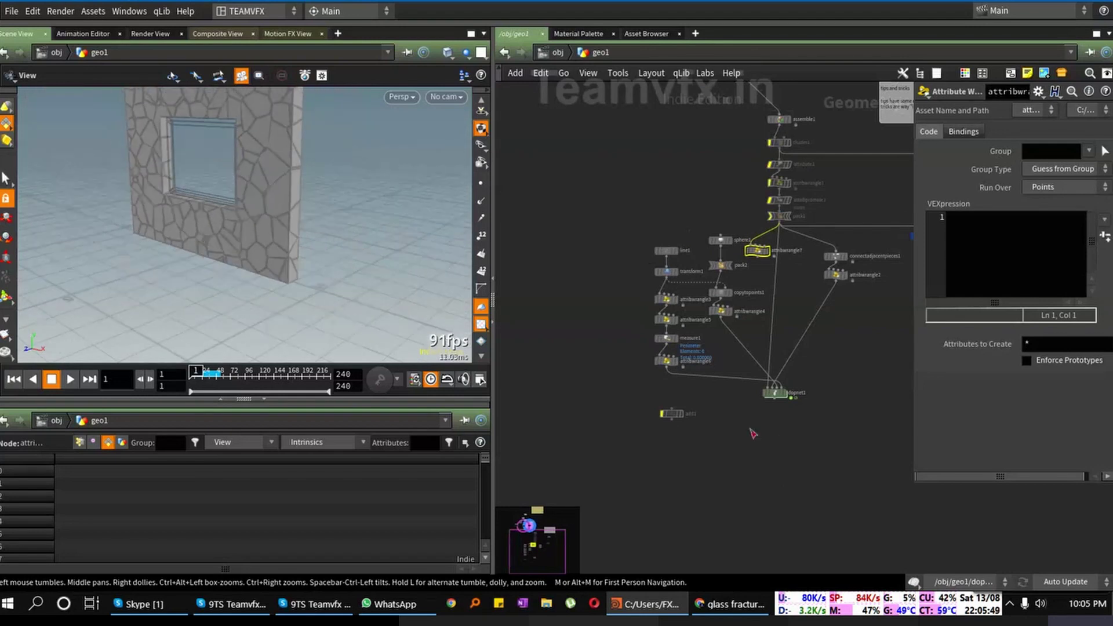
{"action": "middle_click_drag", "start_coordinate": [785, 432], "coordinate": [713, 405]}
Step: Add a Grid node with Size 20 by 20 and display it in the viewport
{"action": "key", "text": "Tab"}
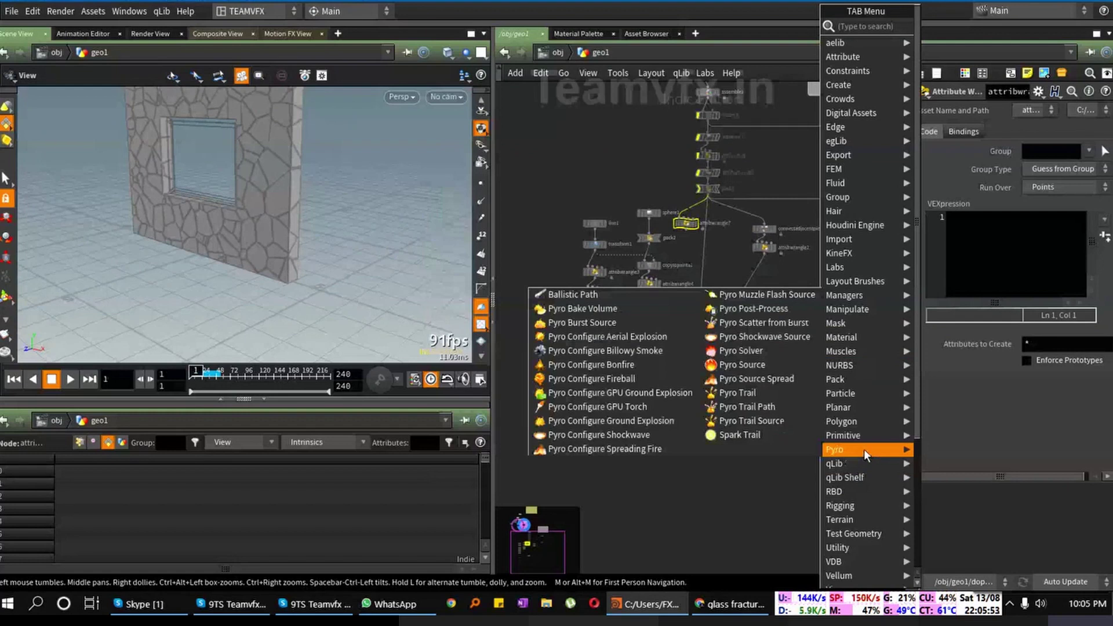
{"action": "mouse_move", "coordinate": [883, 439]}
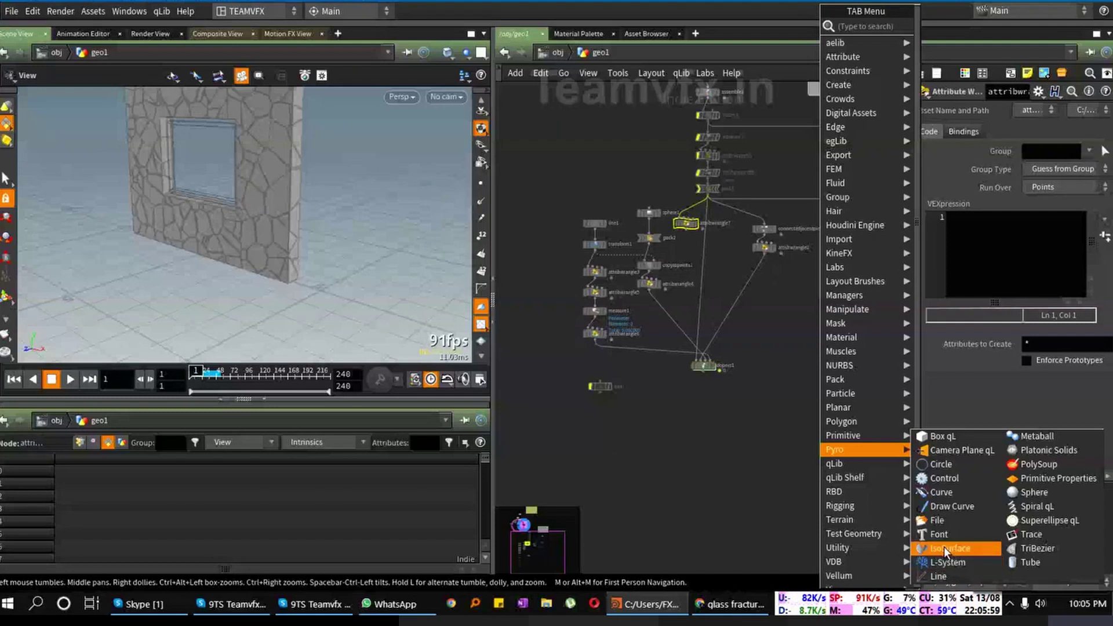
{"action": "mouse_move", "coordinate": [861, 82]}
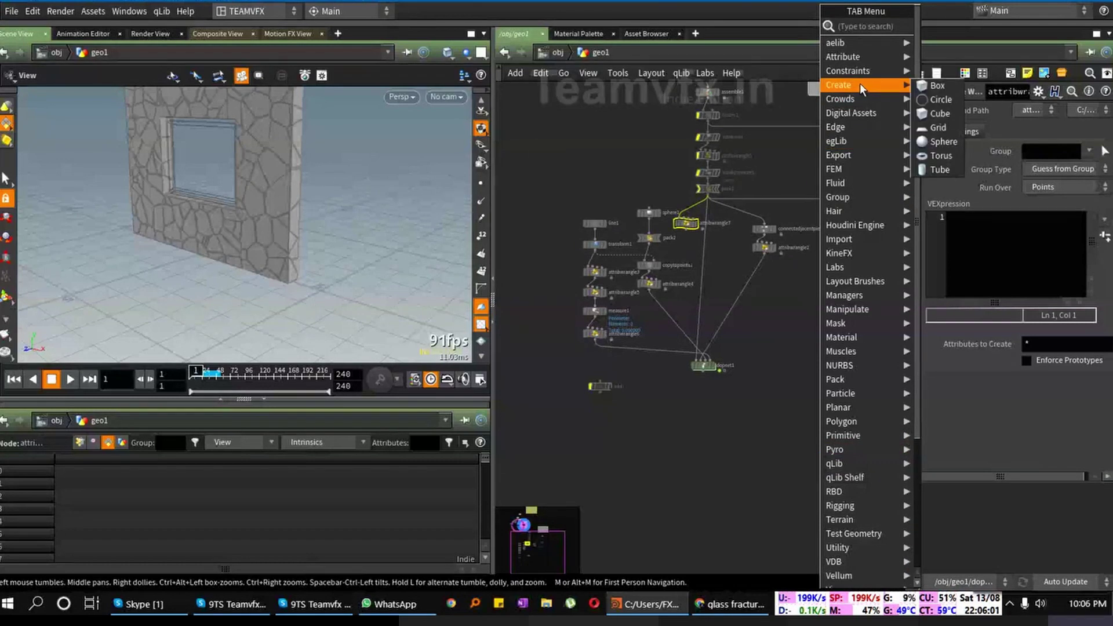
{"action": "left_click", "coordinate": [940, 130]}
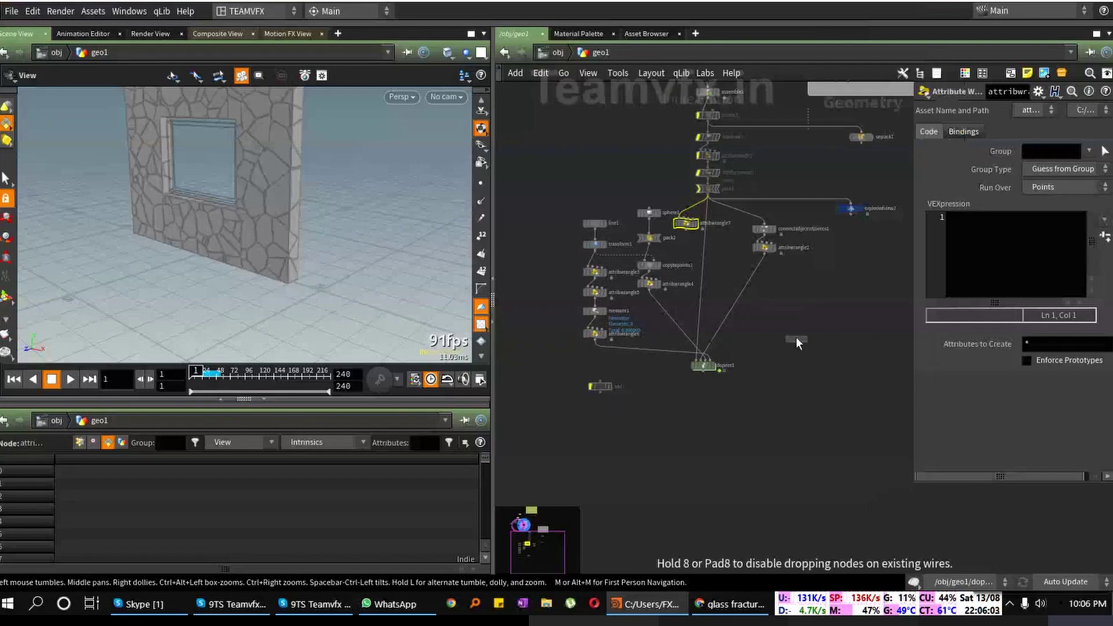
{"action": "left_click", "coordinate": [799, 312]}
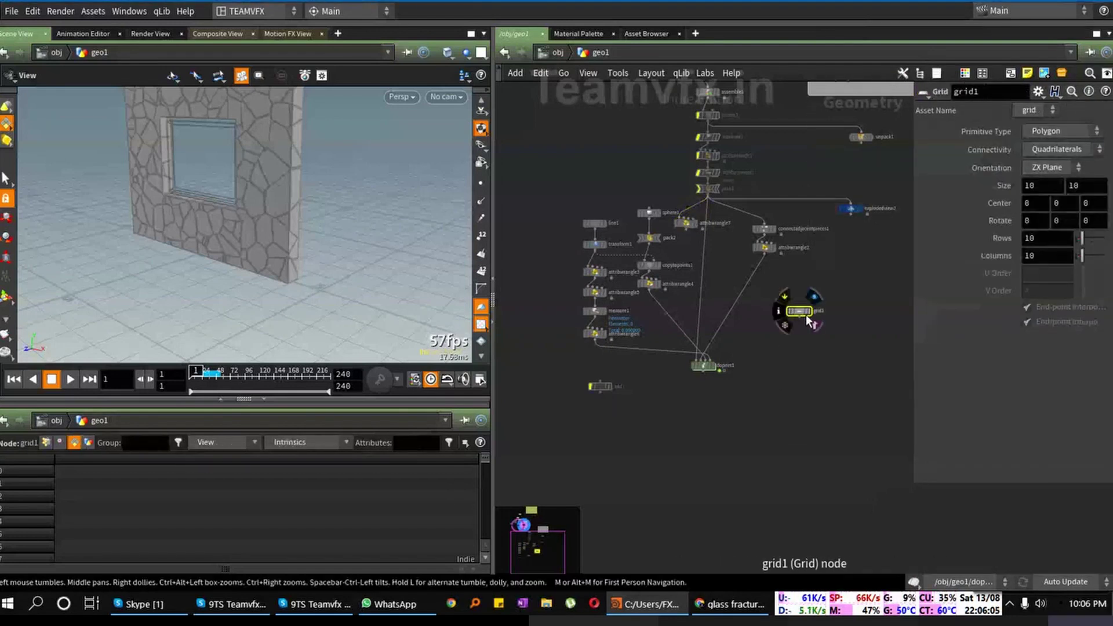
{"action": "left_click", "coordinate": [814, 297]}
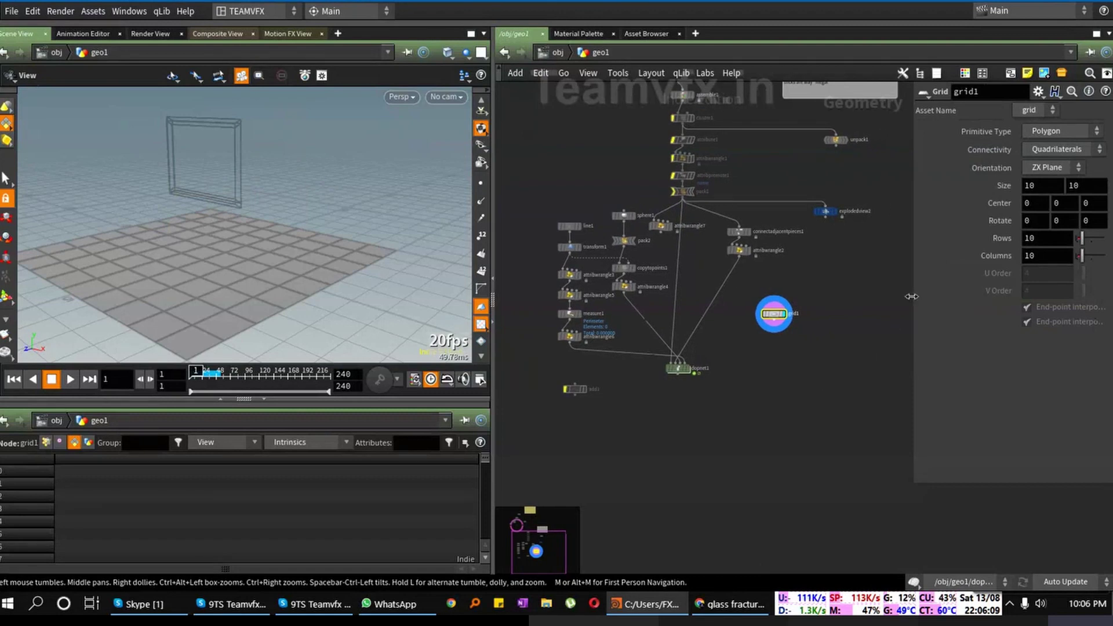
{"action": "left_click_drag", "start_coordinate": [911, 297], "coordinate": [783, 297]}
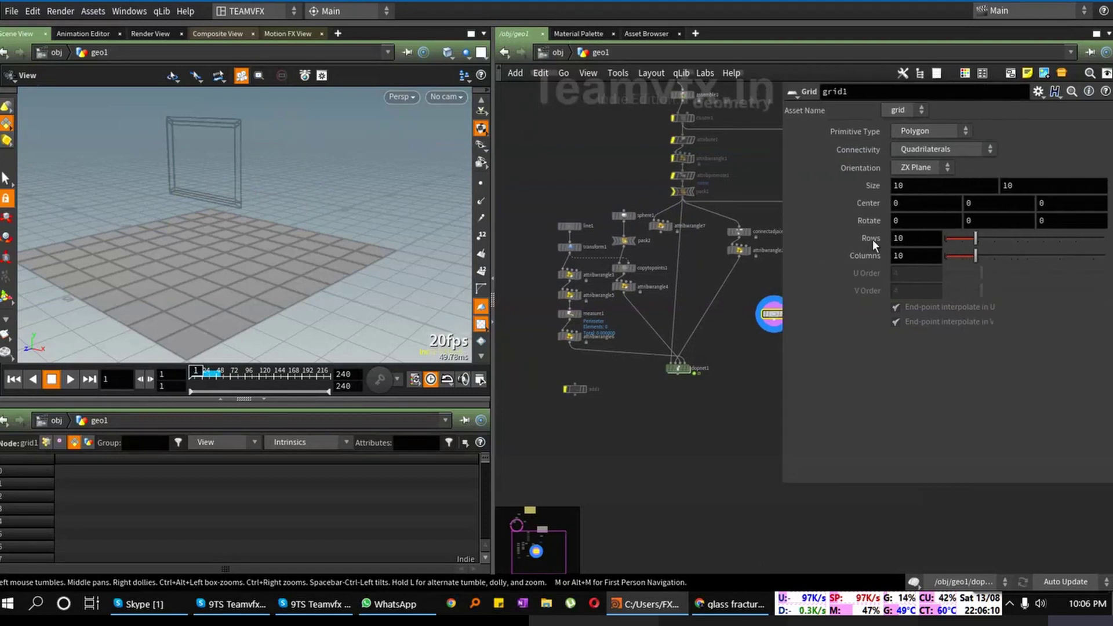
{"action": "left_click", "coordinate": [911, 188]}
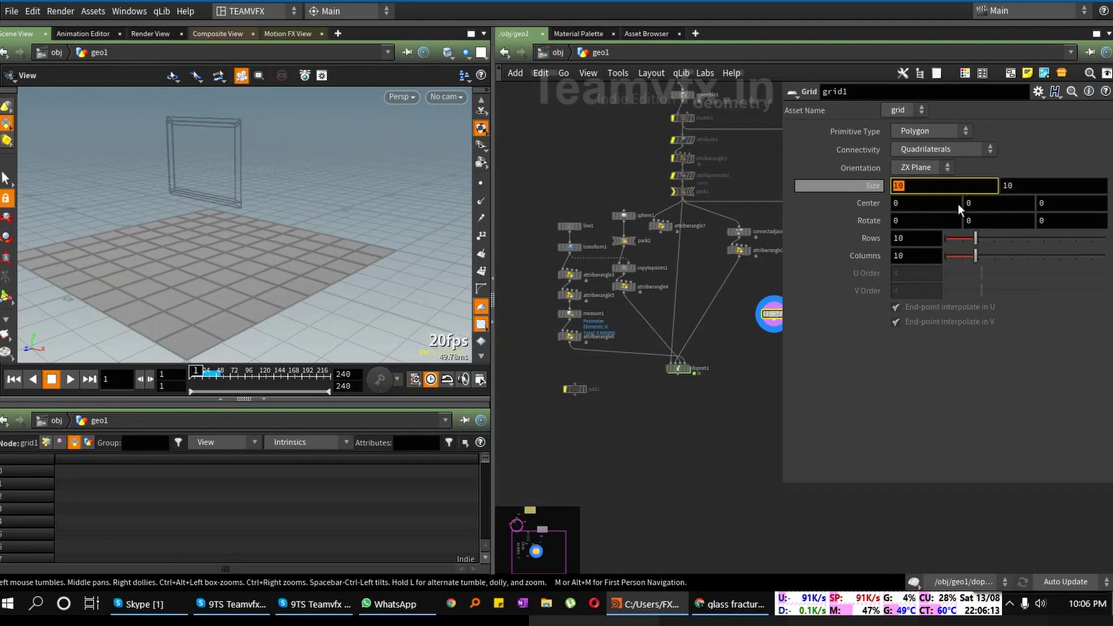
{"action": "type", "text": "20"}
{"action": "key", "text": "Tab"}
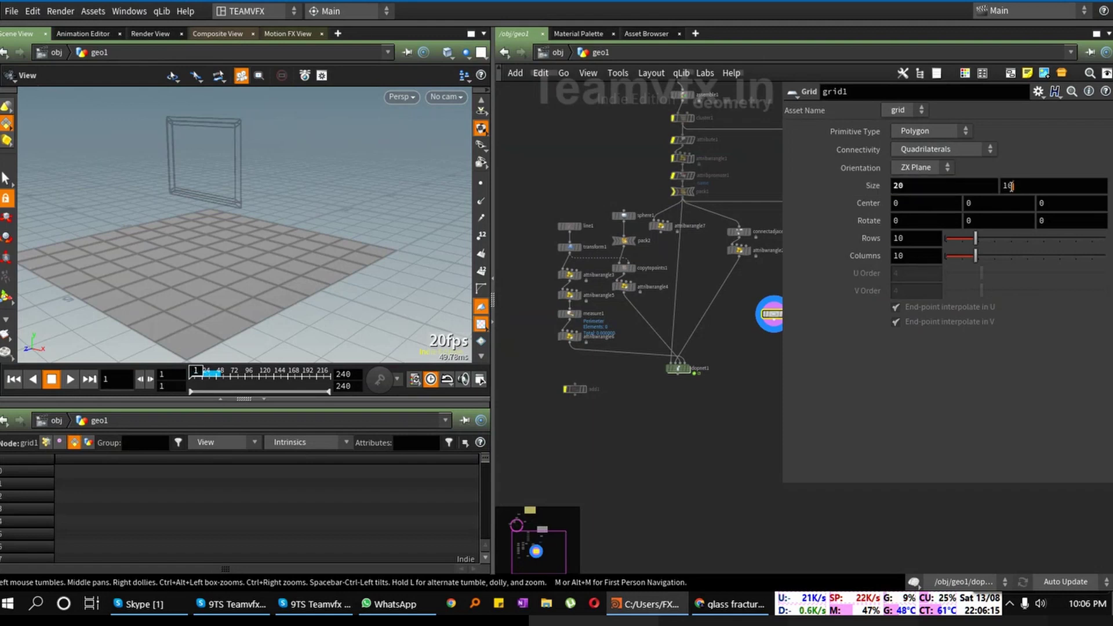
{"action": "type", "text": "20"}
{"action": "key", "text": "Return"}
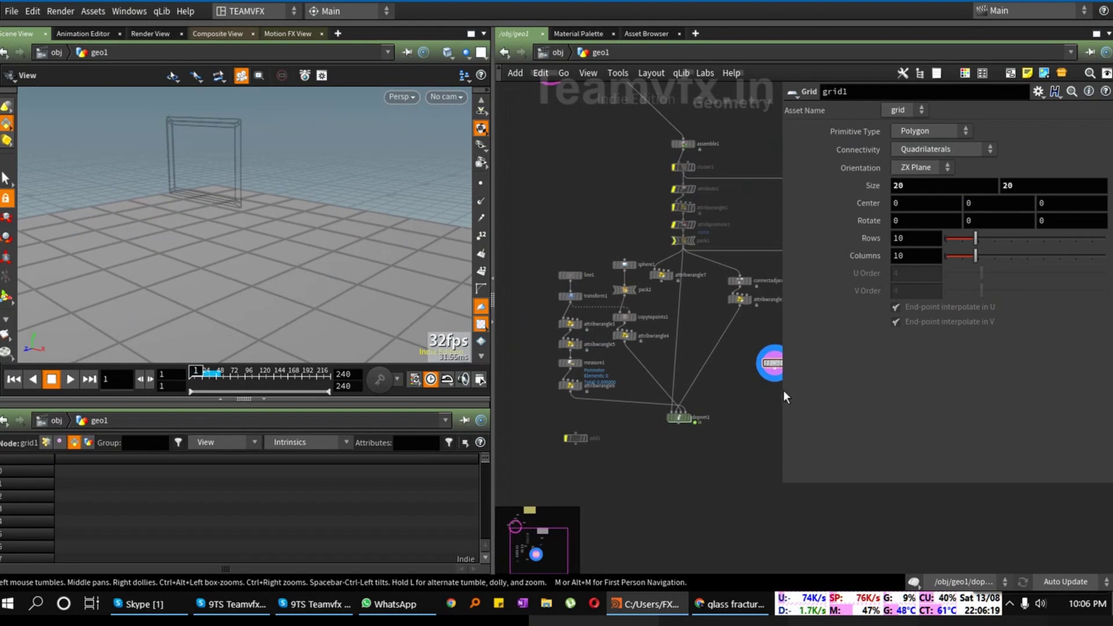
Step: Colour the grid1 node dark blue
{"action": "left_click_drag", "start_coordinate": [784, 391], "coordinate": [631, 234]}
{"action": "mouse_move", "coordinate": [776, 363]}
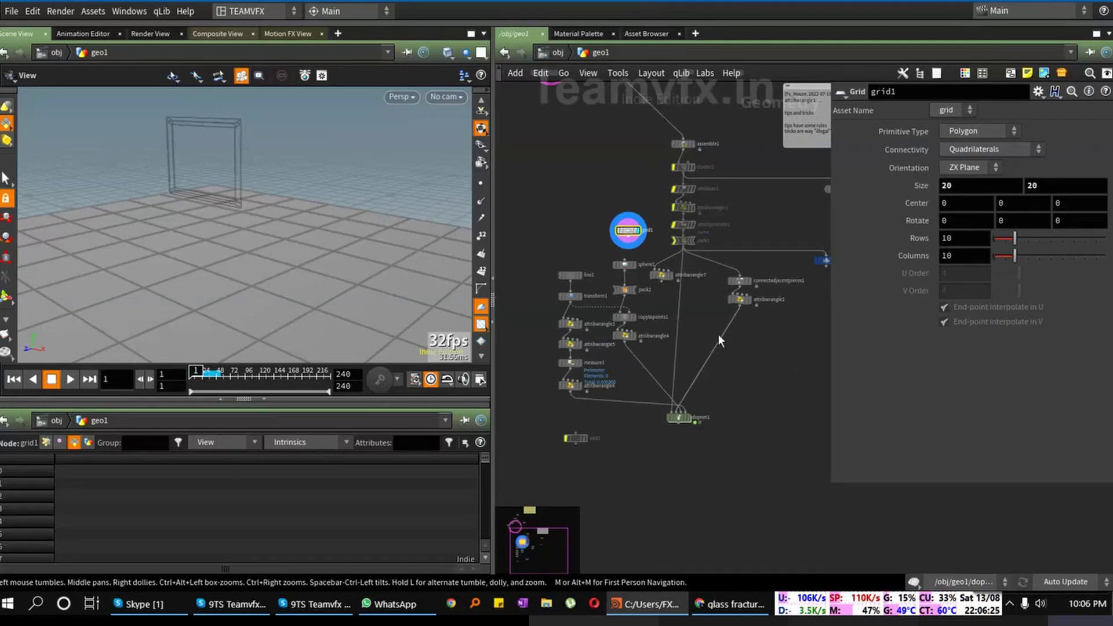
{"action": "middle_click_drag", "start_coordinate": [718, 334], "coordinate": [705, 360]}
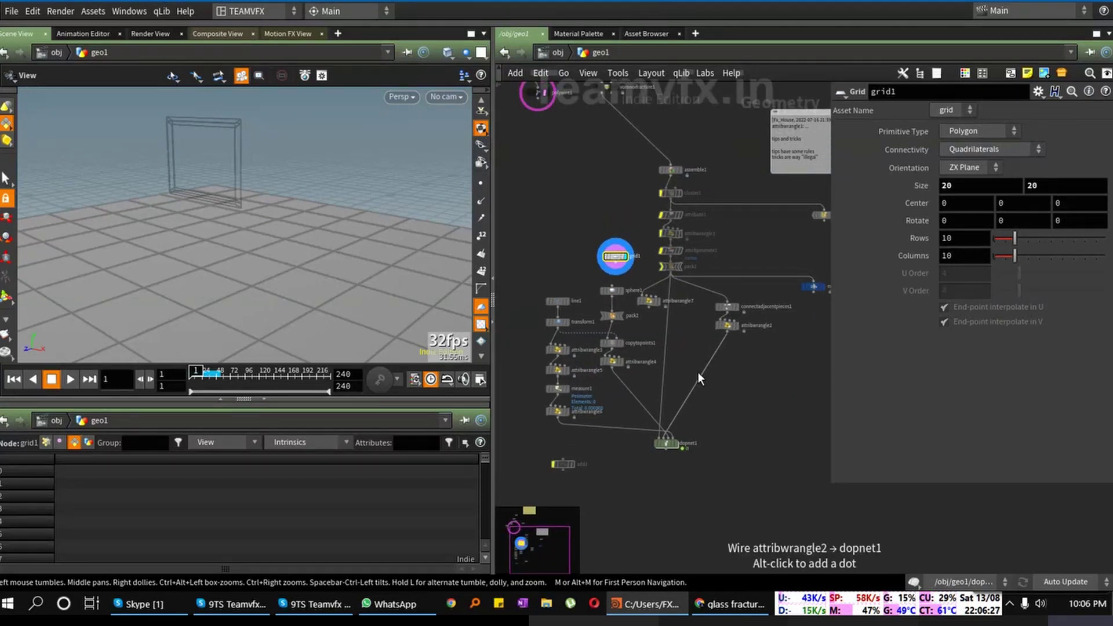
{"action": "key", "text": "c"}
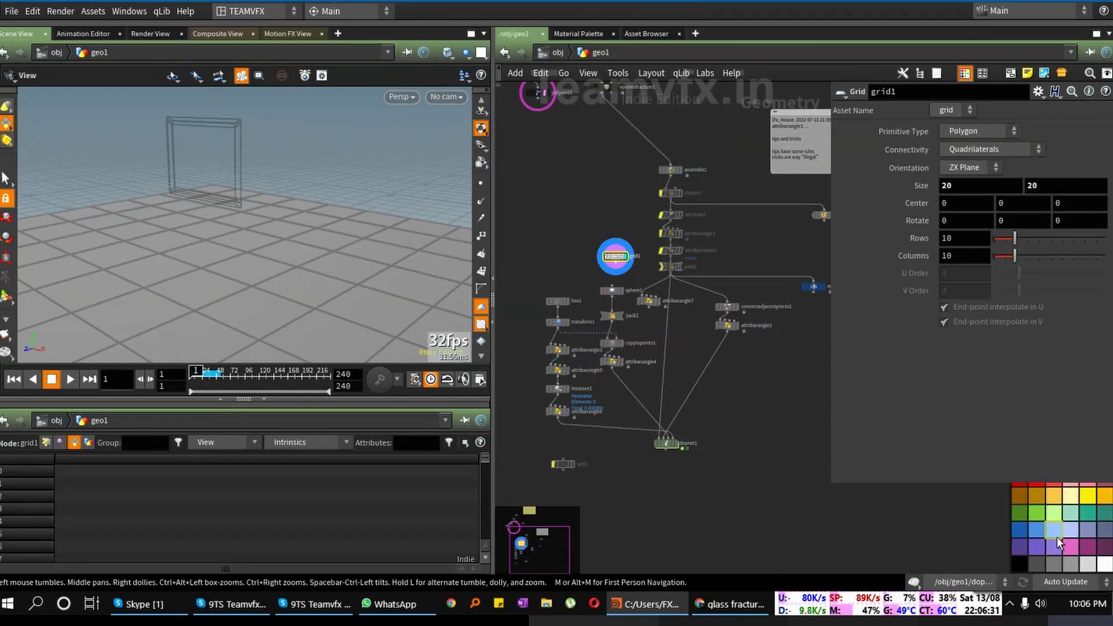
{"action": "left_click", "coordinate": [1019, 529]}
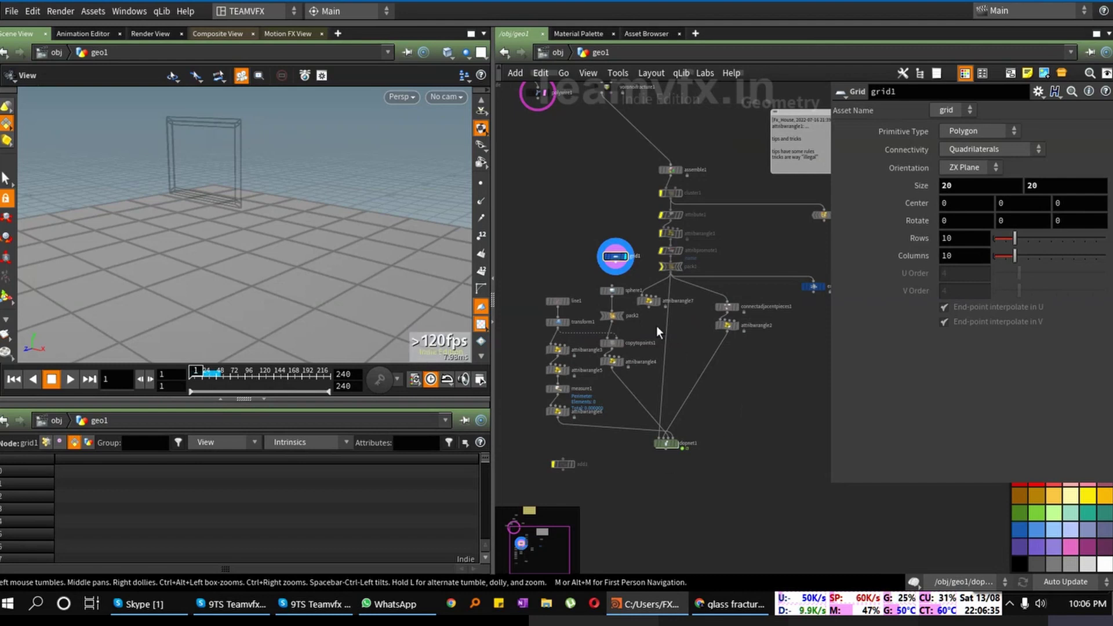
Step: Position grid1 beside attribwrangle7, feeding its second input
{"action": "scroll", "coordinate": [656, 324], "scroll_direction": "up", "scroll_amount": 5}
{"action": "middle_click_drag", "start_coordinate": [652, 335], "coordinate": [667, 403]}
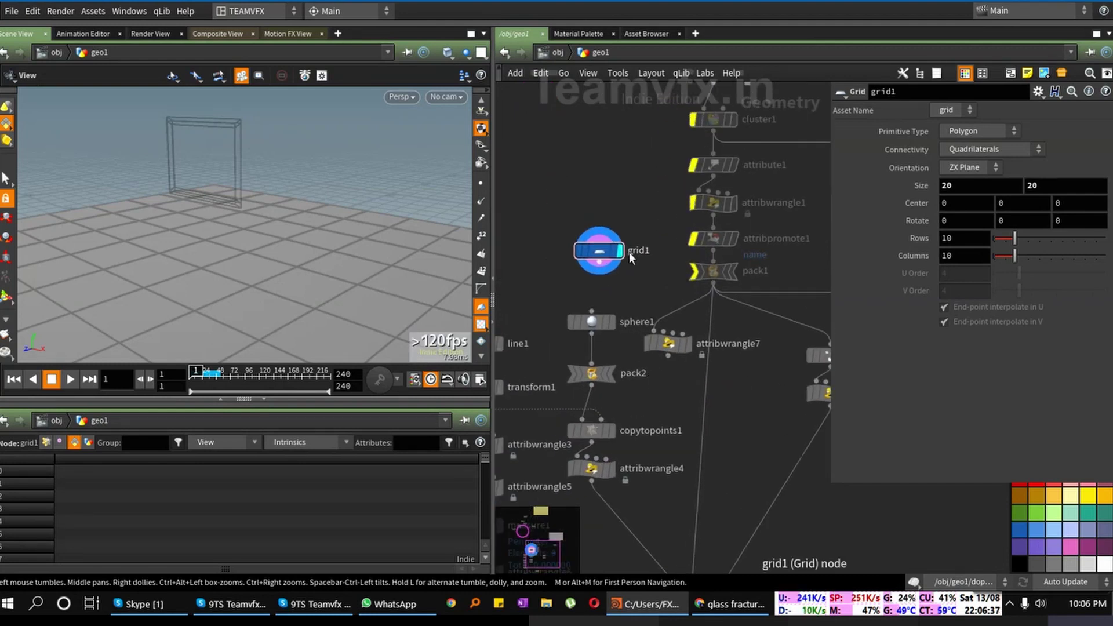
{"action": "middle_click_drag", "start_coordinate": [628, 252], "coordinate": [626, 283]}
{"action": "left_click_drag", "start_coordinate": [627, 283], "coordinate": [678, 374]}
{"action": "left_click_drag", "start_coordinate": [619, 279], "coordinate": [626, 301]}
Step: Display attribwrangle7 and set grid1 as a template reference
{"action": "left_click", "coordinate": [677, 371]}
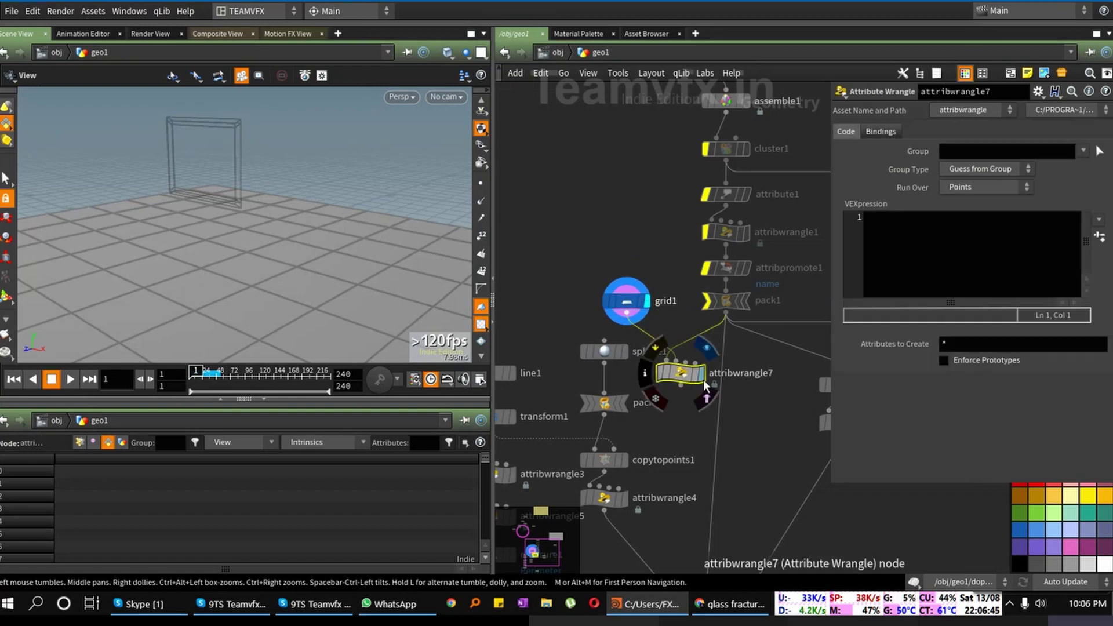
{"action": "left_click", "coordinate": [700, 376]}
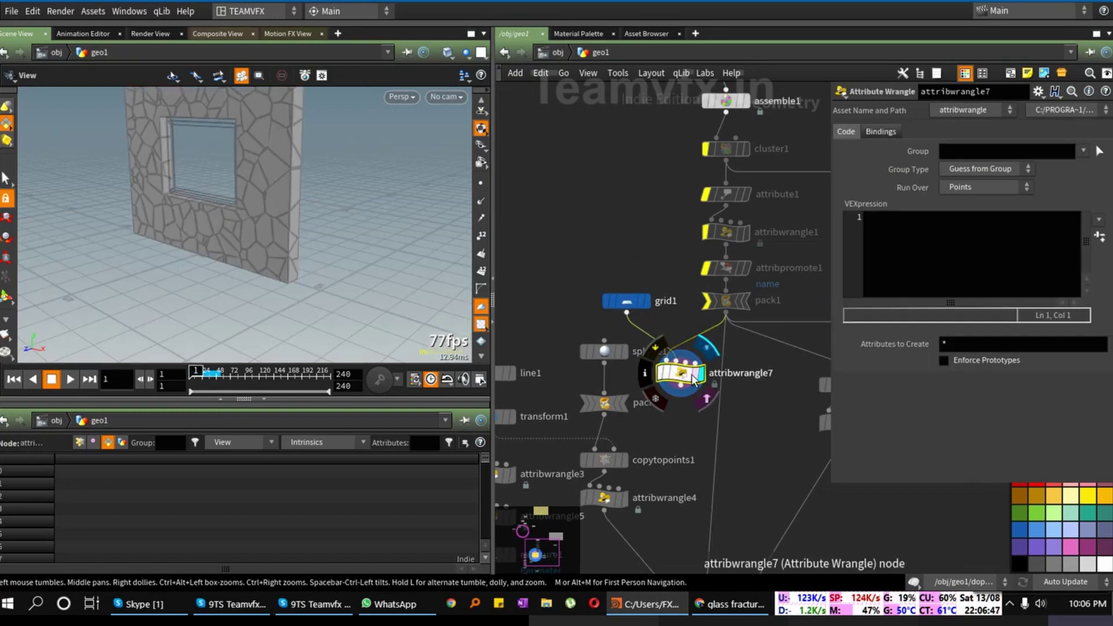
{"action": "mouse_move", "coordinate": [642, 302]}
{"action": "left_click", "coordinate": [652, 325]}
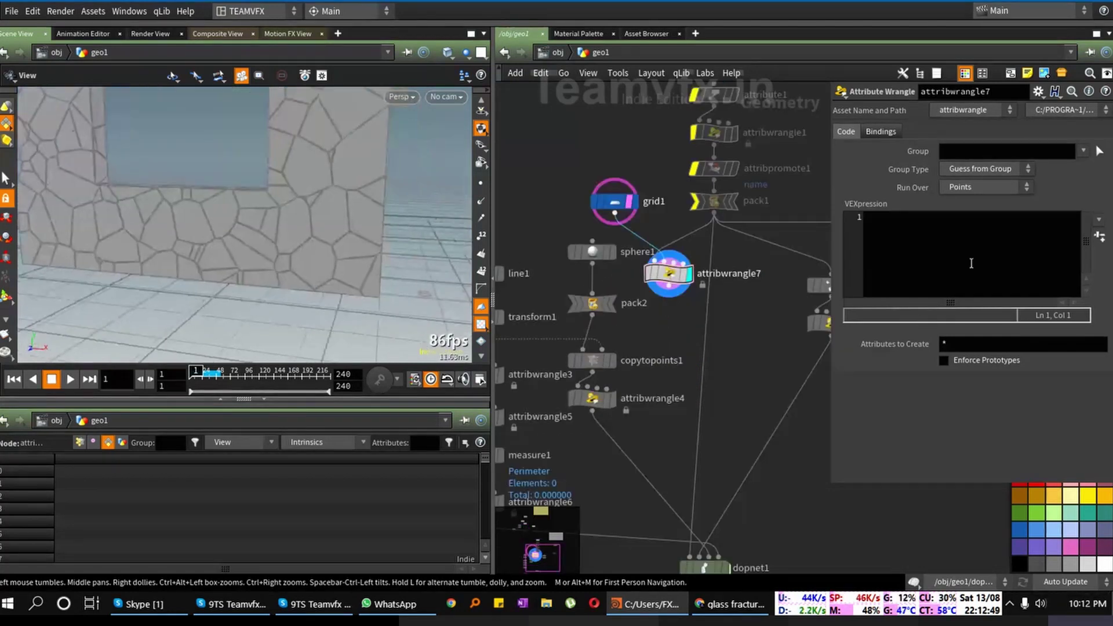
Step: Write xyzdist(1,@P); in the wrangle's VEXpression
{"action": "left_click", "coordinate": [971, 263]}
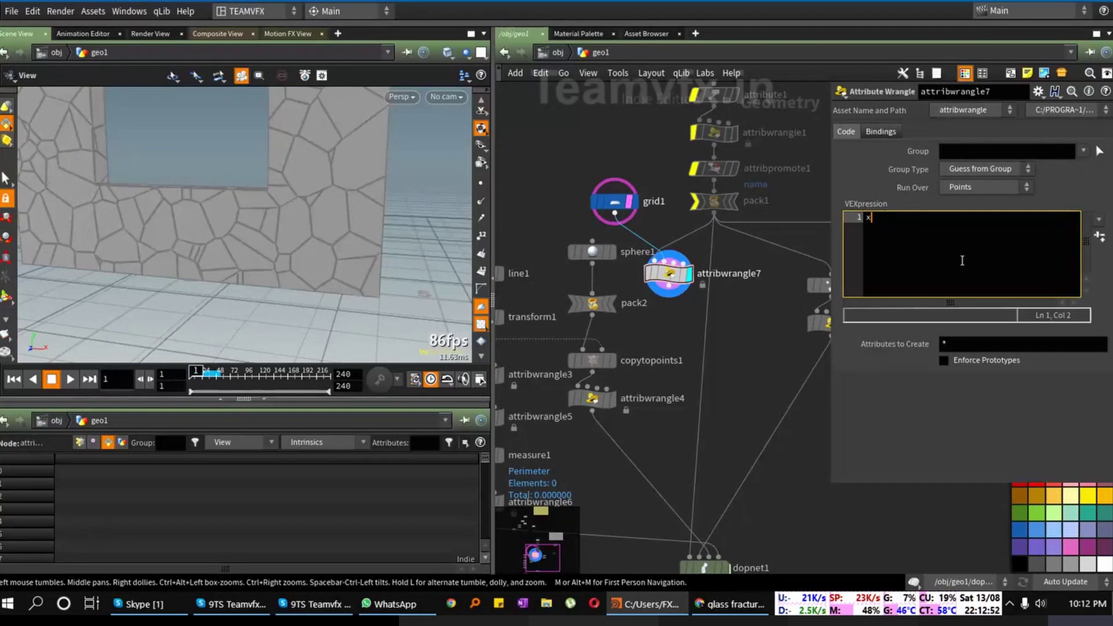
{"action": "type", "text": "xyz"}
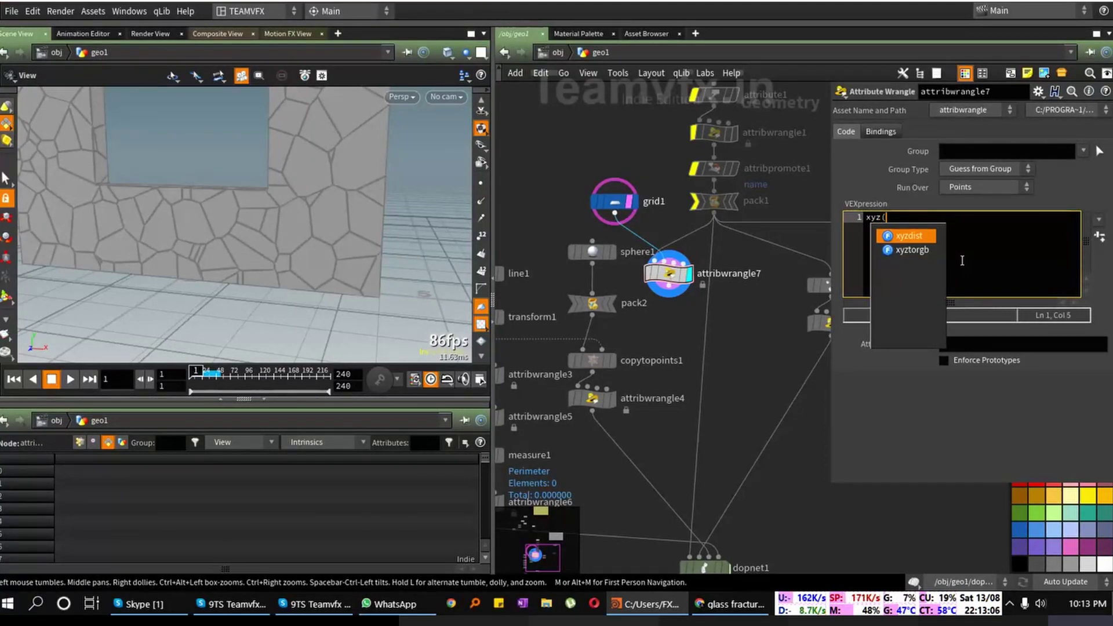
{"action": "type", "text": "("}
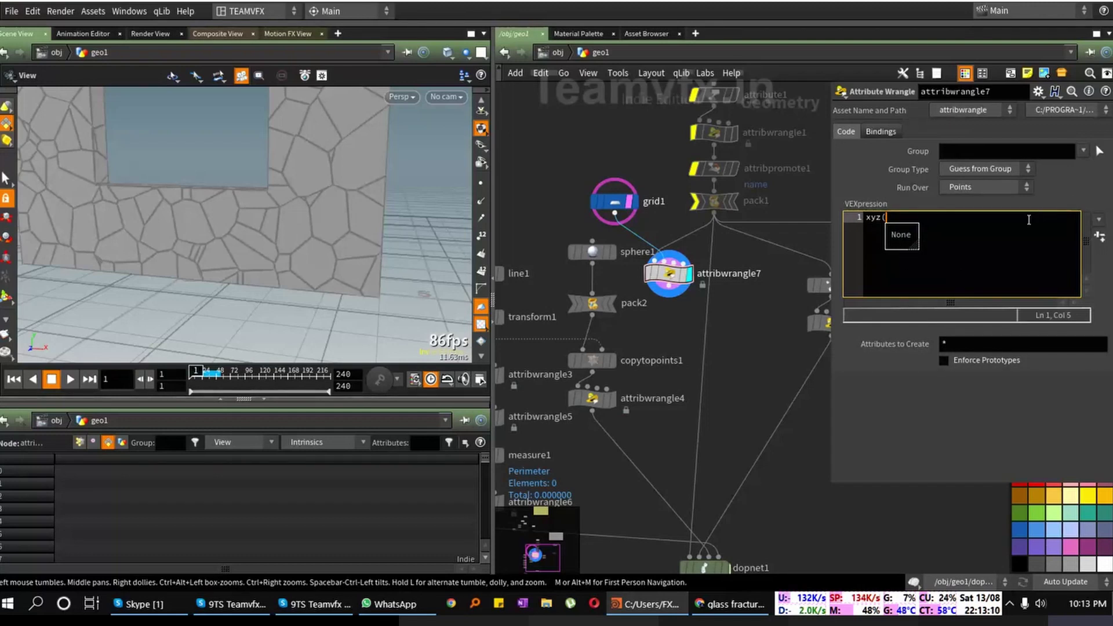
{"action": "key", "text": "BackSpace"}
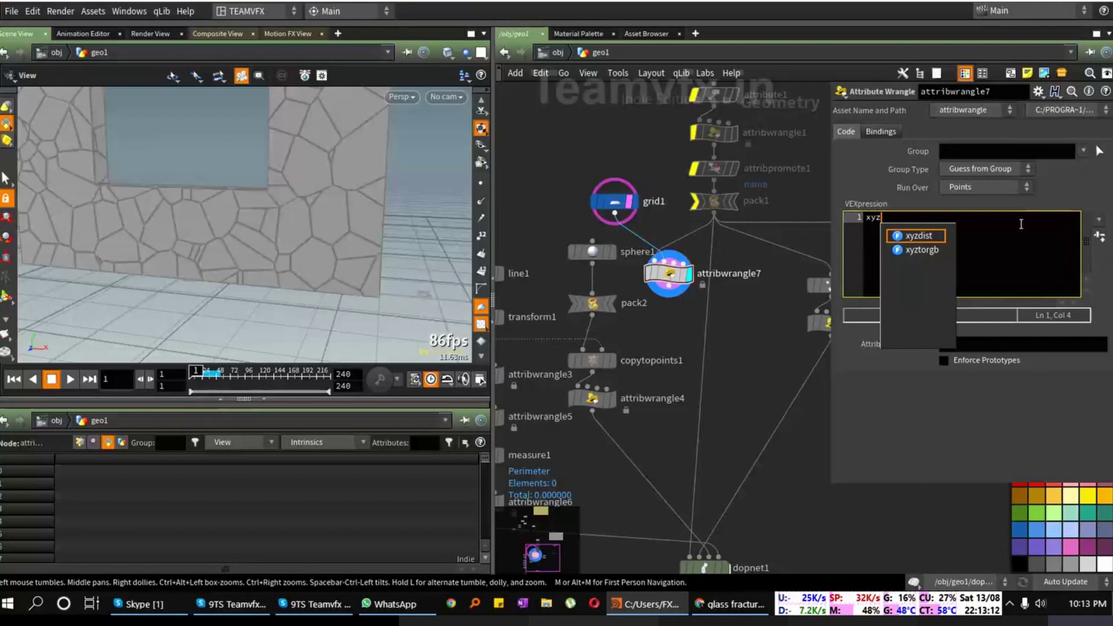
{"action": "key", "text": "Return"}
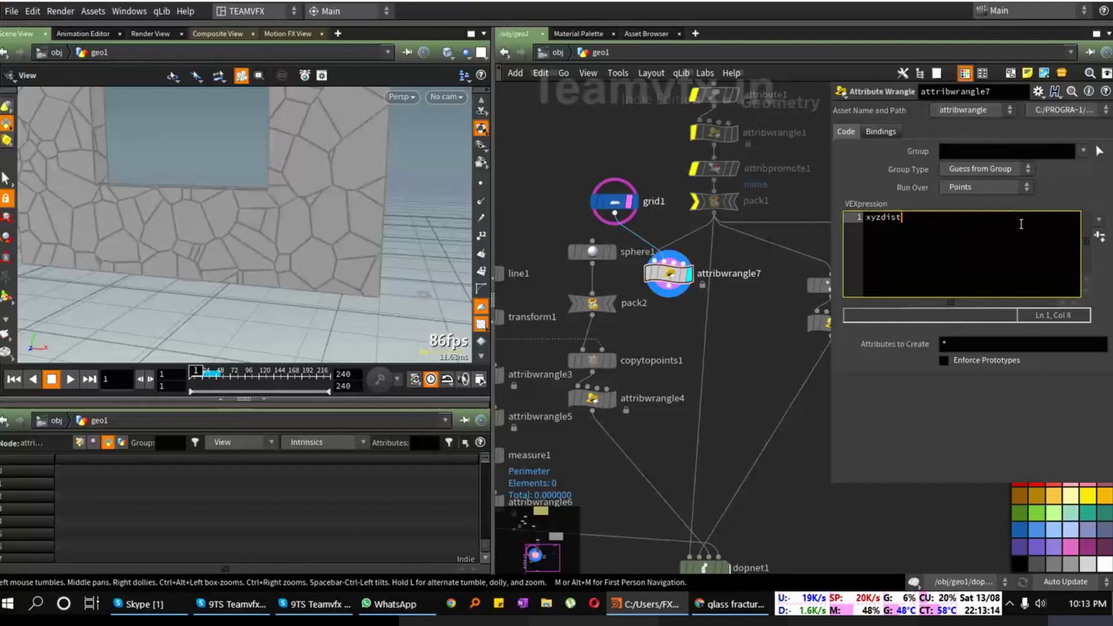
{"action": "type", "text": "("}
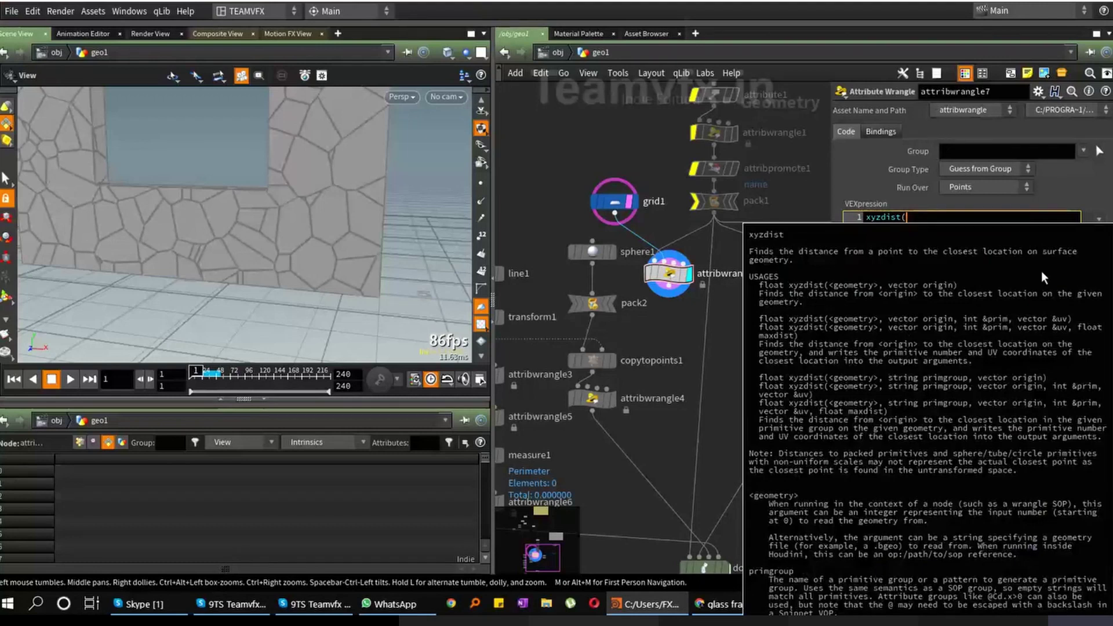
{"action": "left_click", "coordinate": [1000, 214]}
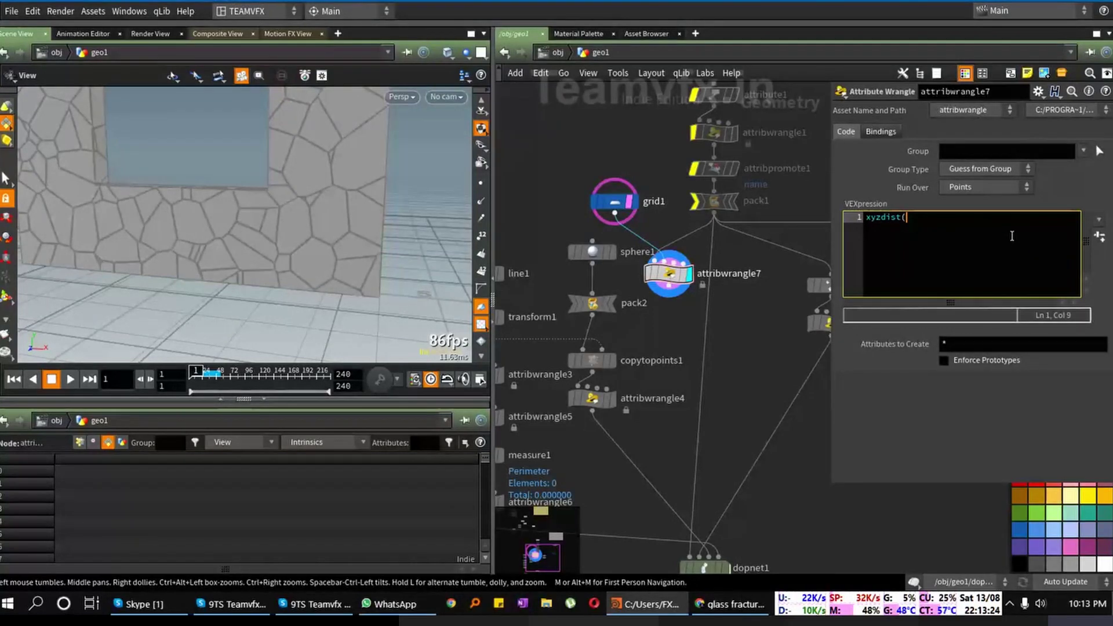
{"action": "type", "text": "1,"}
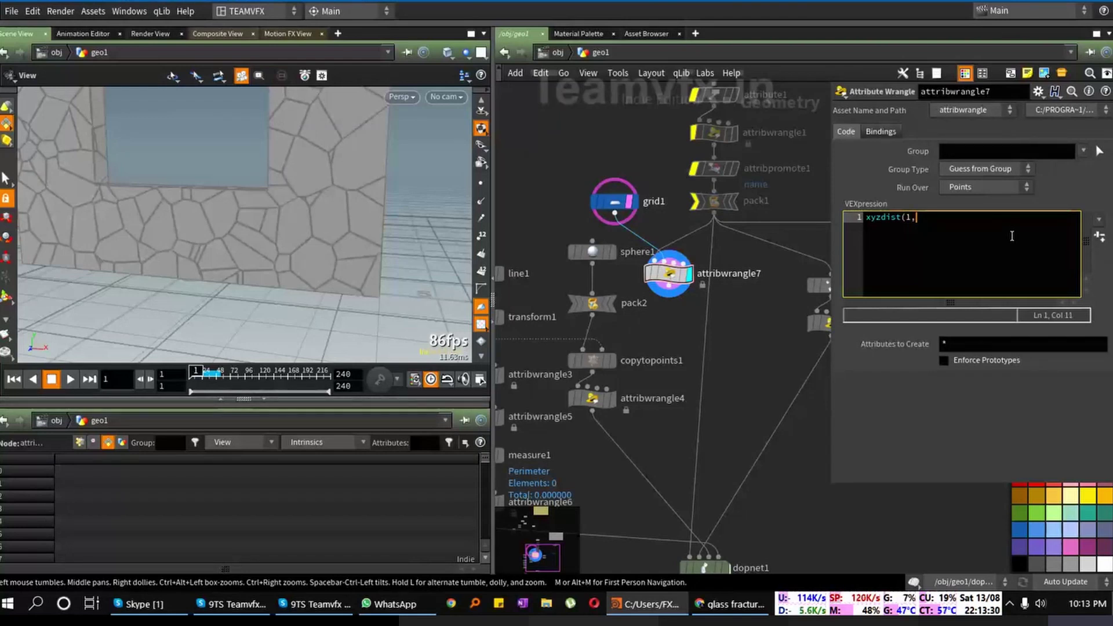
{"action": "type", "text": "@P"}
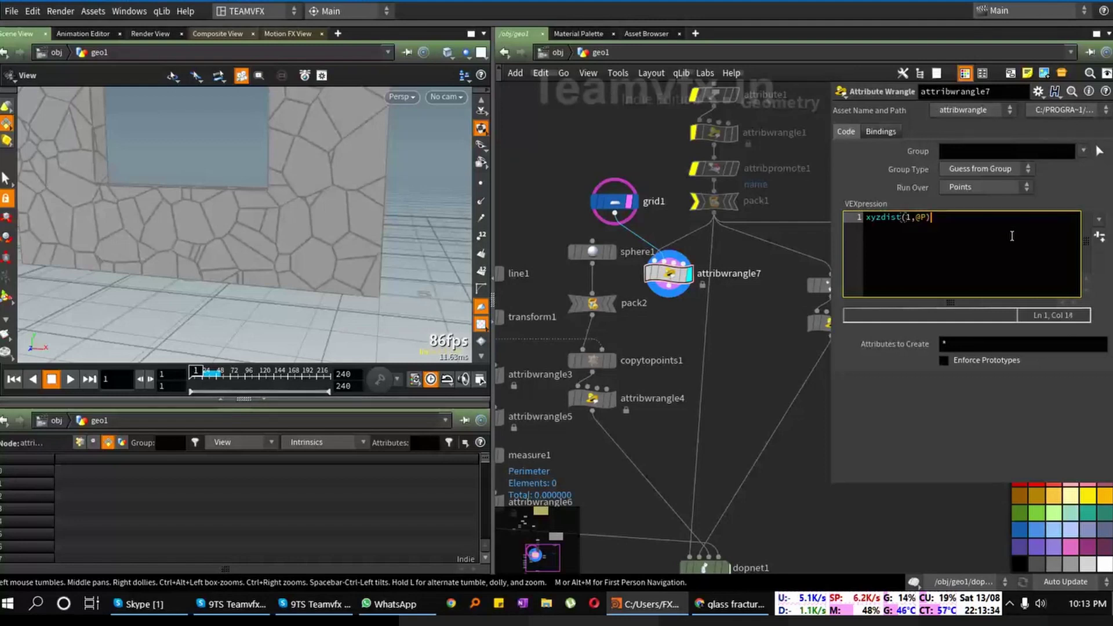
{"action": "type", "text": ");"}
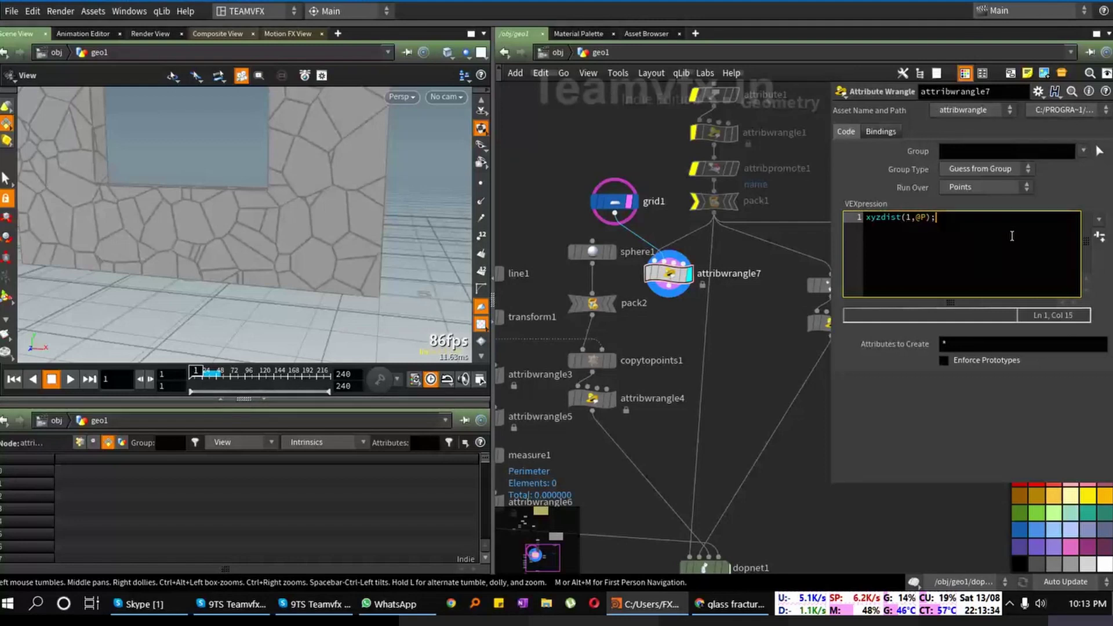
Step: Prefix line 1 with 'vector base=' and start a new second line
{"action": "left_click", "coordinate": [865, 217]}
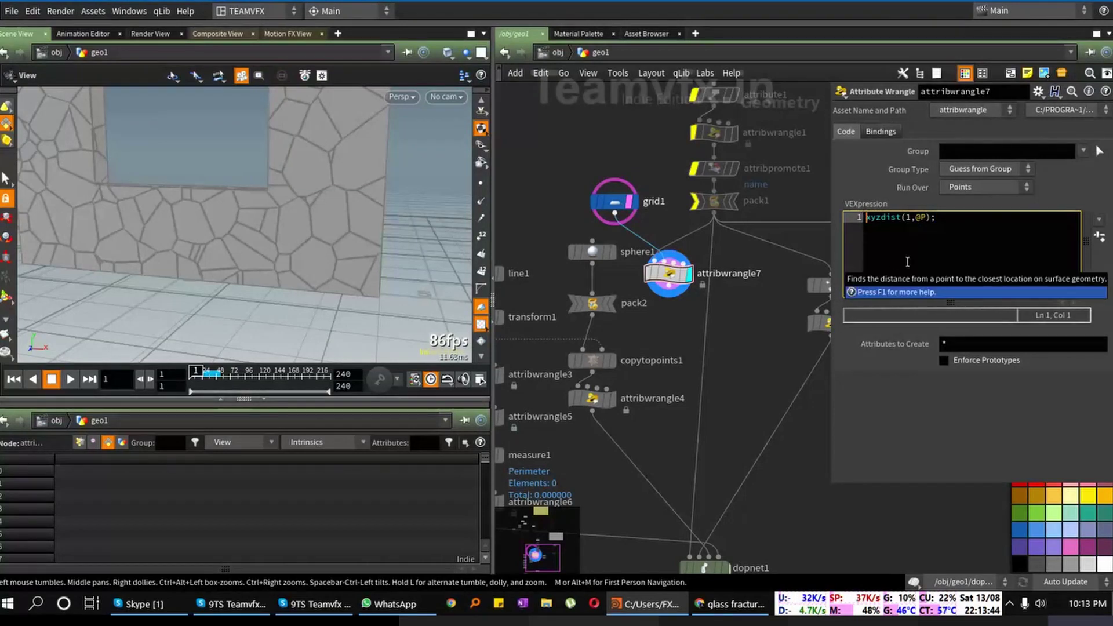
{"action": "type", "text": "vec"}
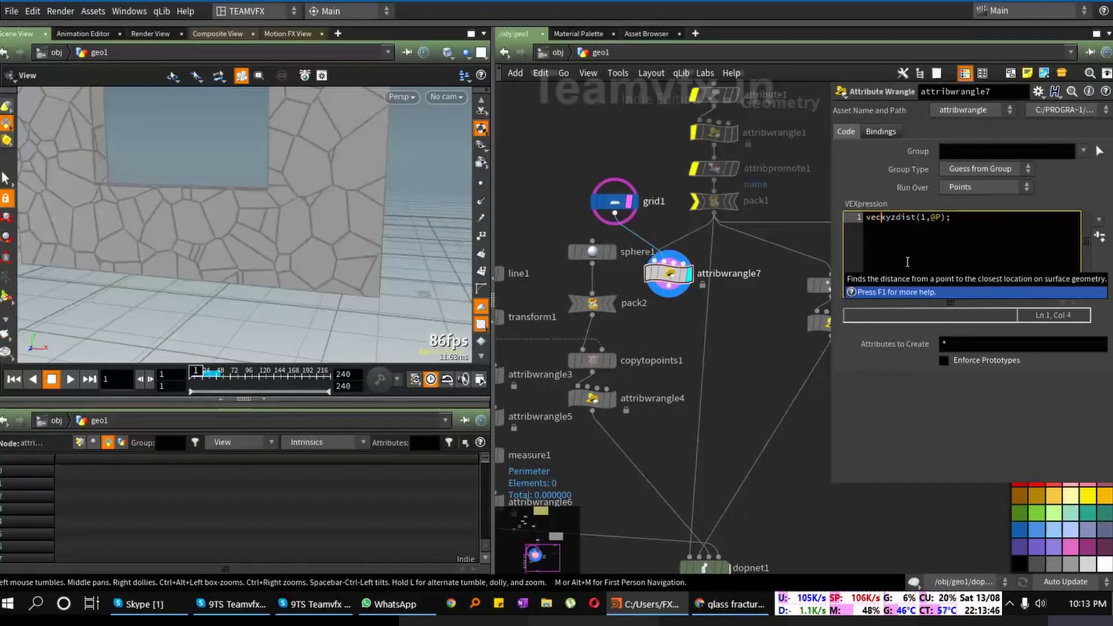
{"action": "type", "text": "tor"}
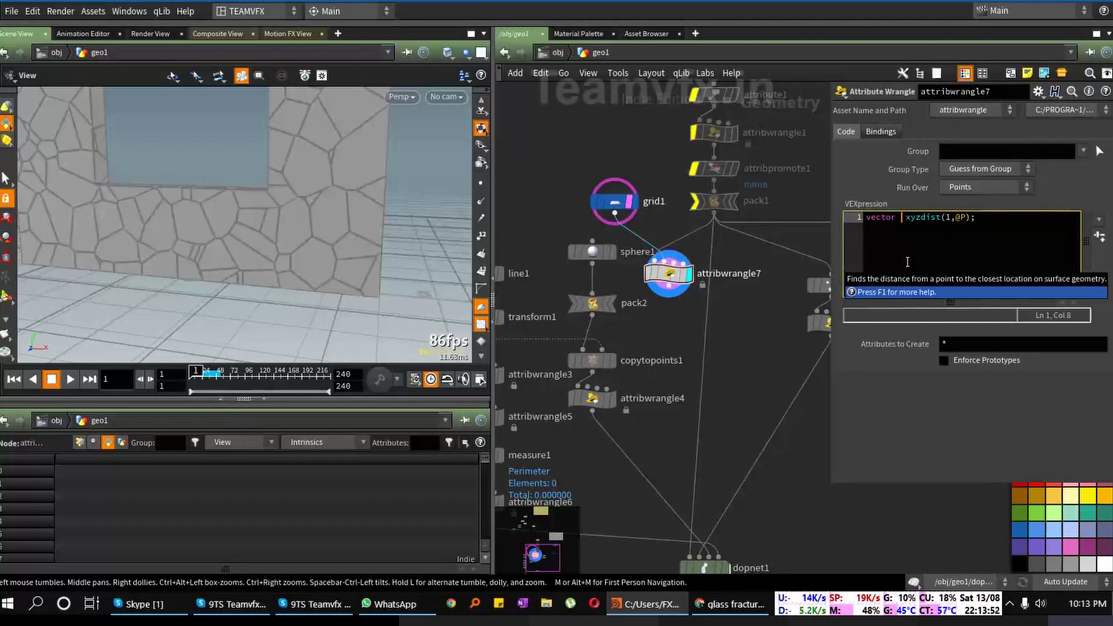
{"action": "type", "text": " base"}
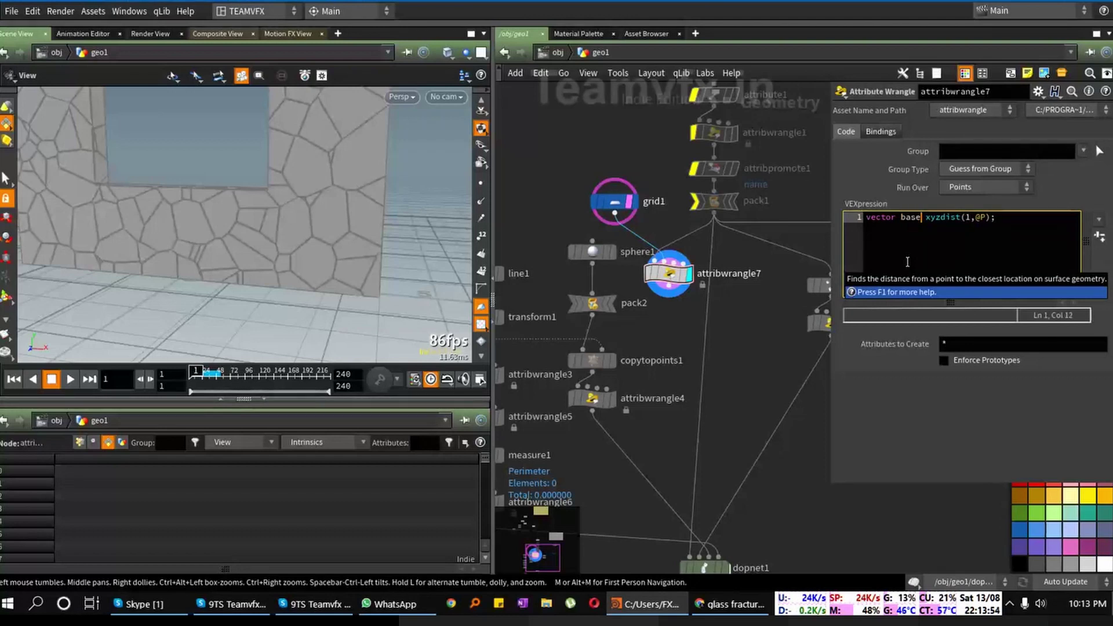
{"action": "type", "text": "="}
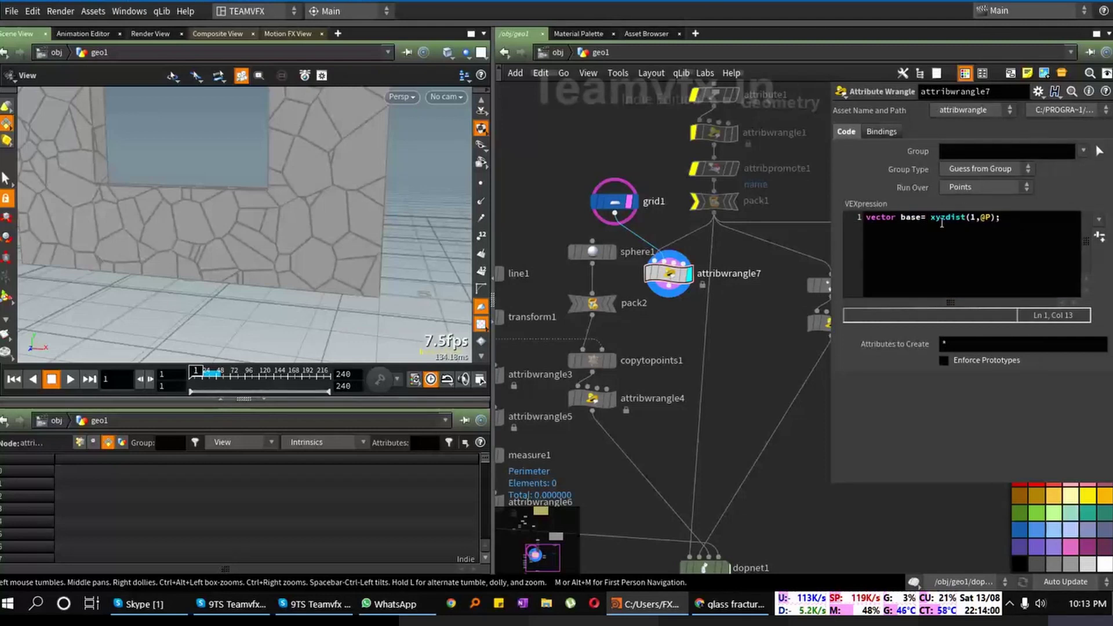
{"action": "left_click", "coordinate": [1013, 223]}
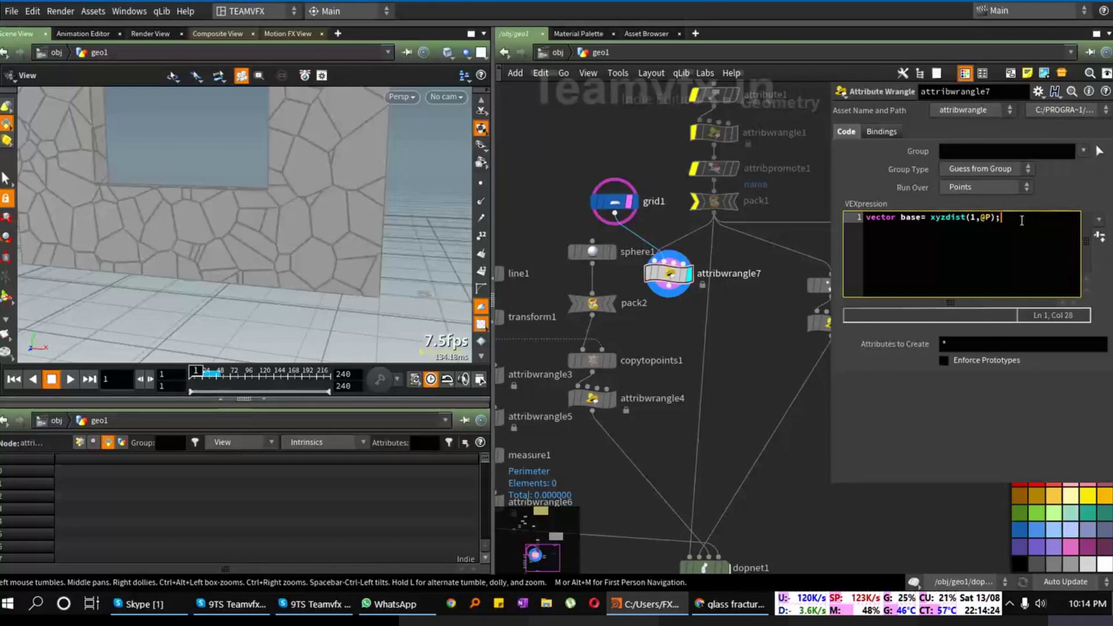
{"action": "key", "text": "Return"}
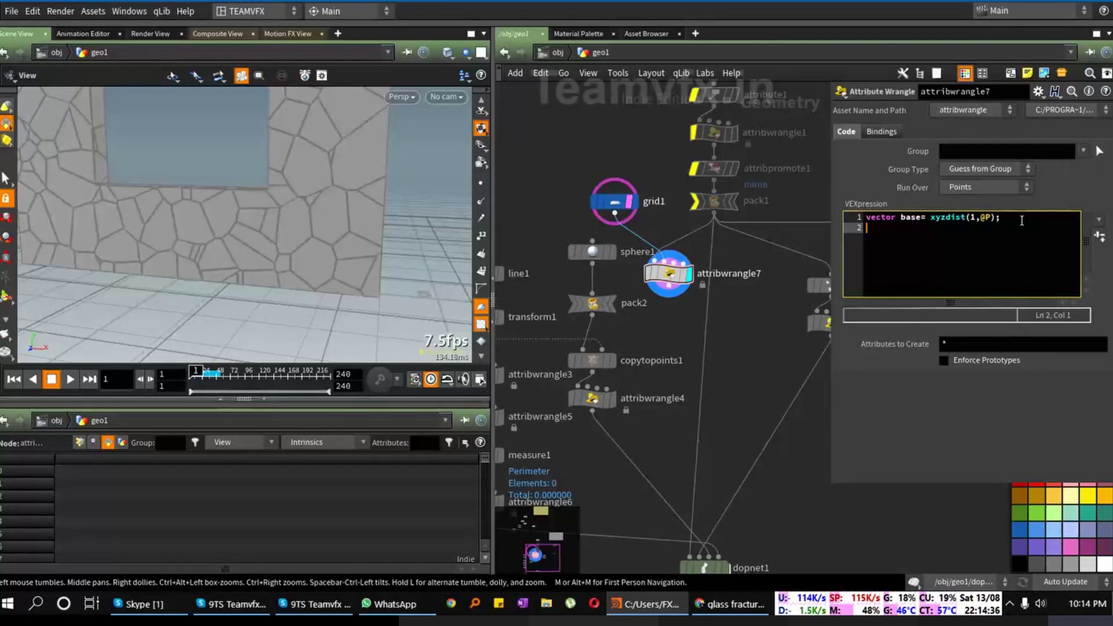
{"action": "type", "text": "@cd"}
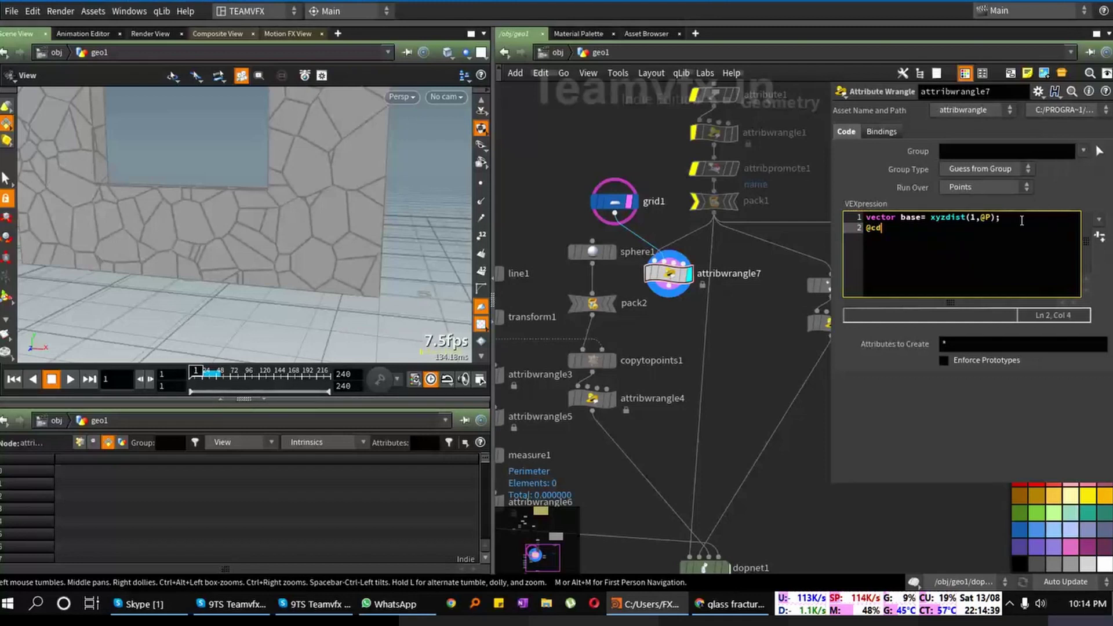
{"action": "key", "text": "BackSpace"}
{"action": "key", "text": "BackSpace"}
{"action": "type", "text": "Cd"}
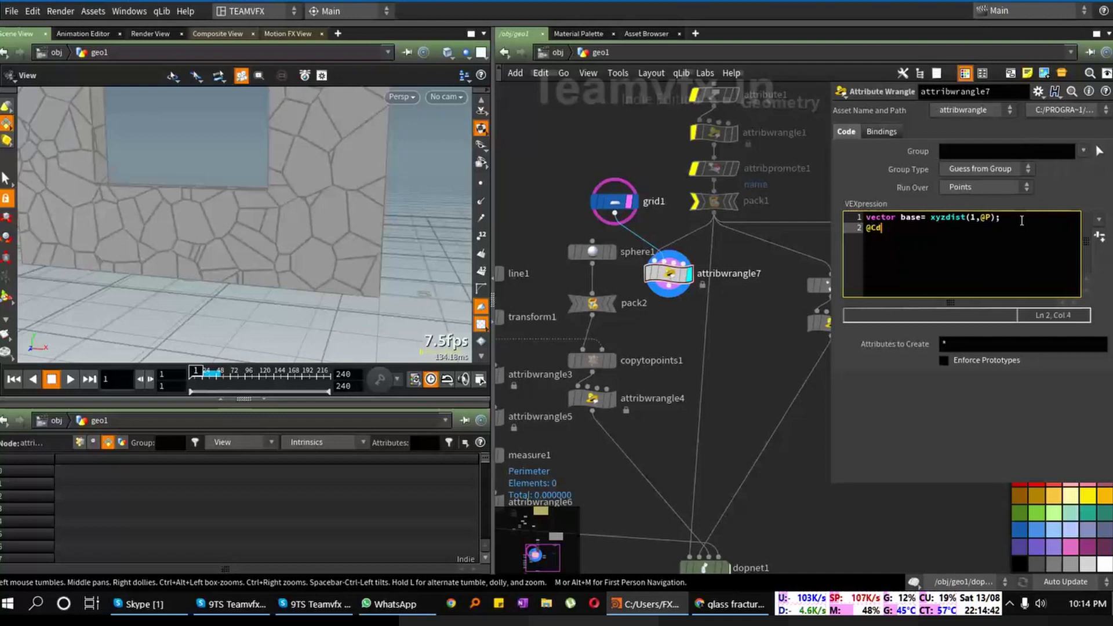
{"action": "type", "text": "="}
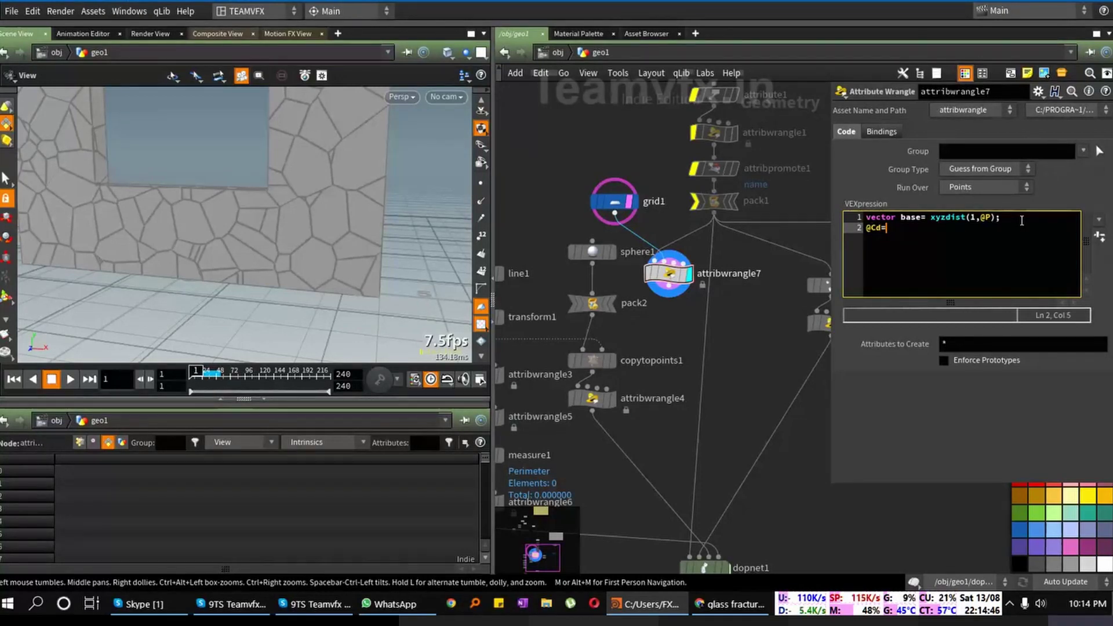
{"action": "type", "text": "{"}
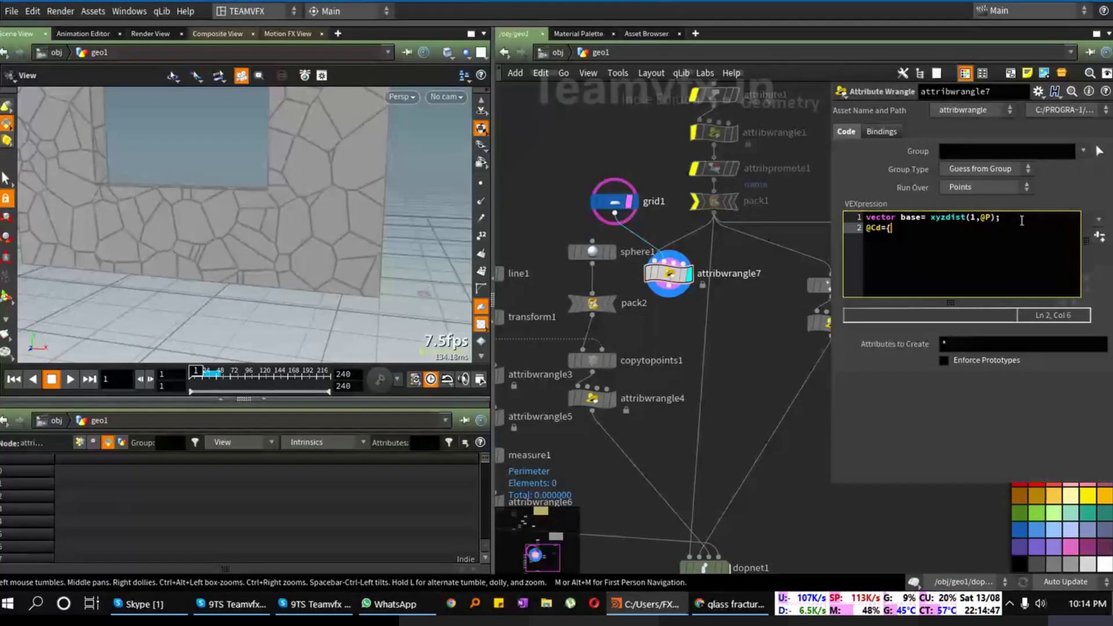
{"action": "type", "text": "1"}
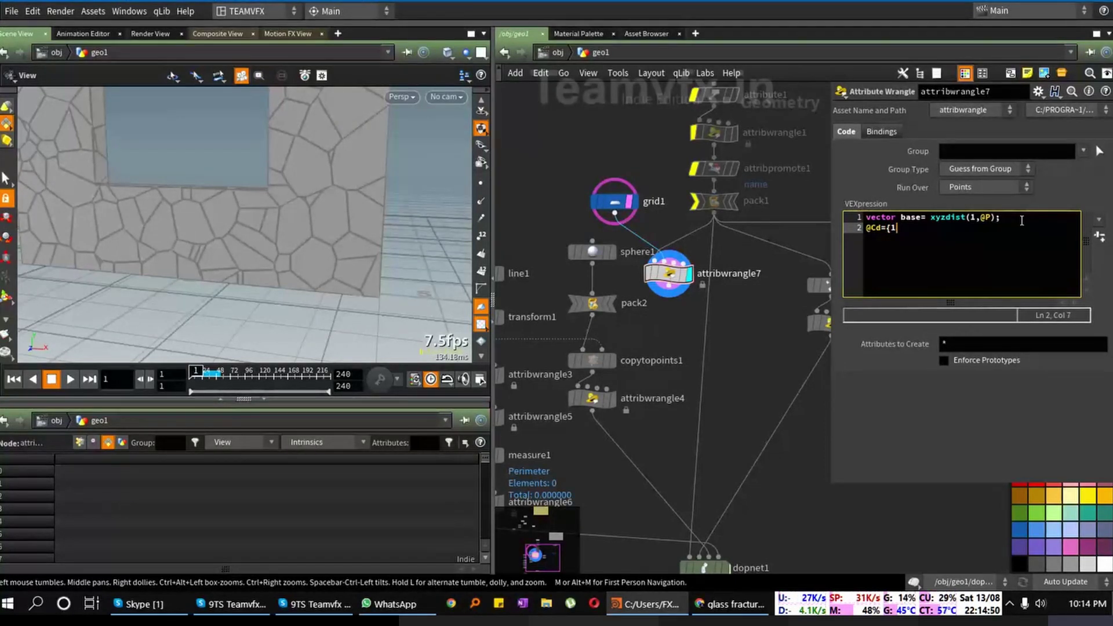
{"action": "type", "text": ",0,0"}
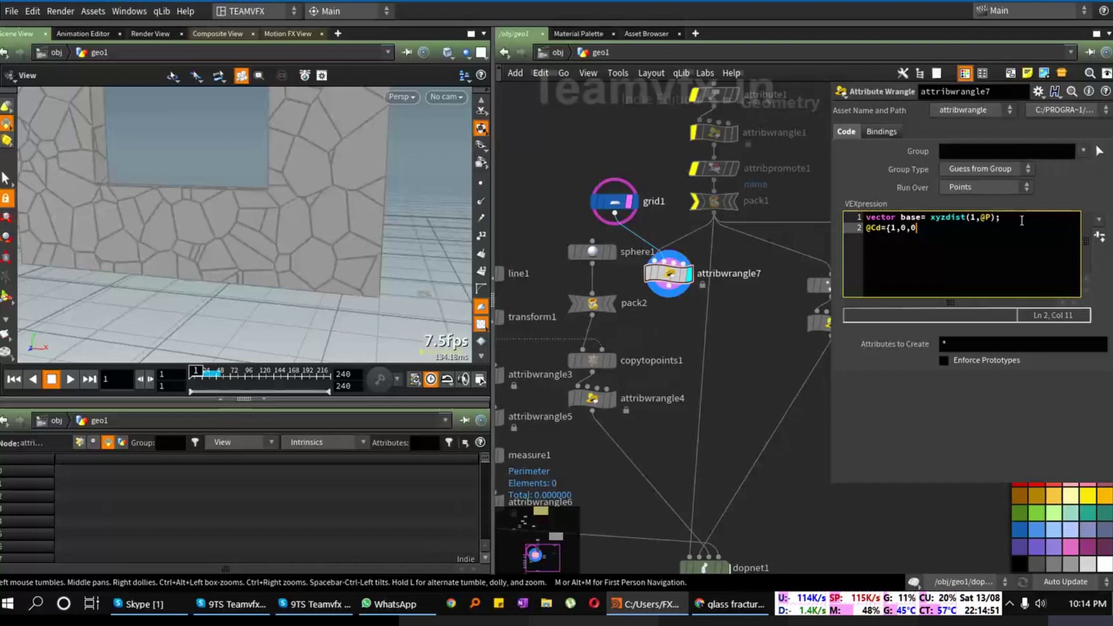
{"action": "type", "text": "}"}
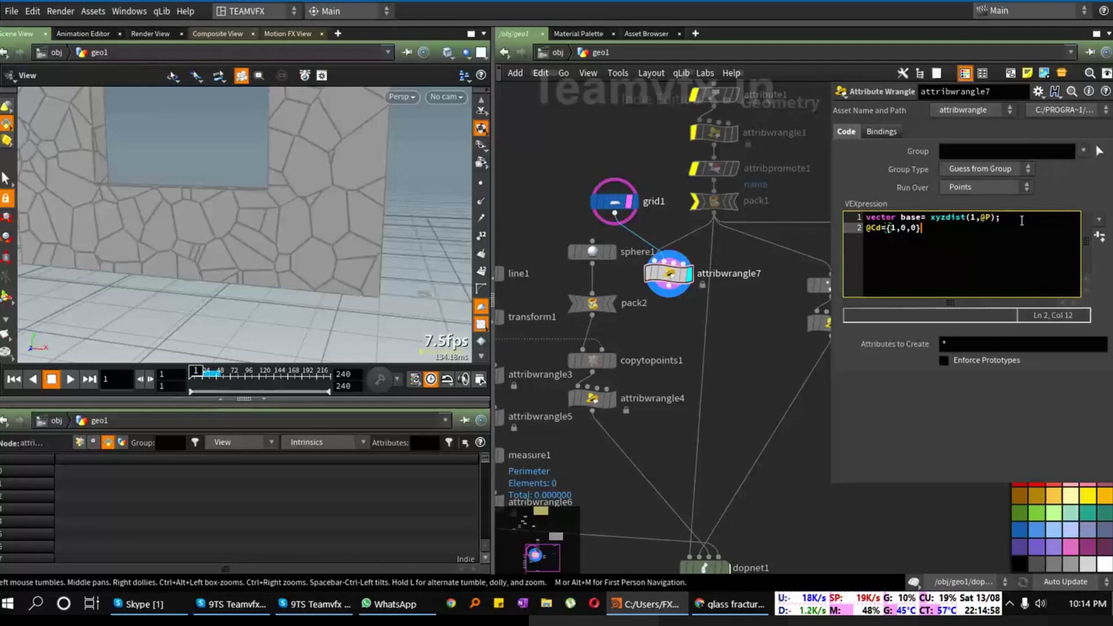
{"action": "type", "text": ","}
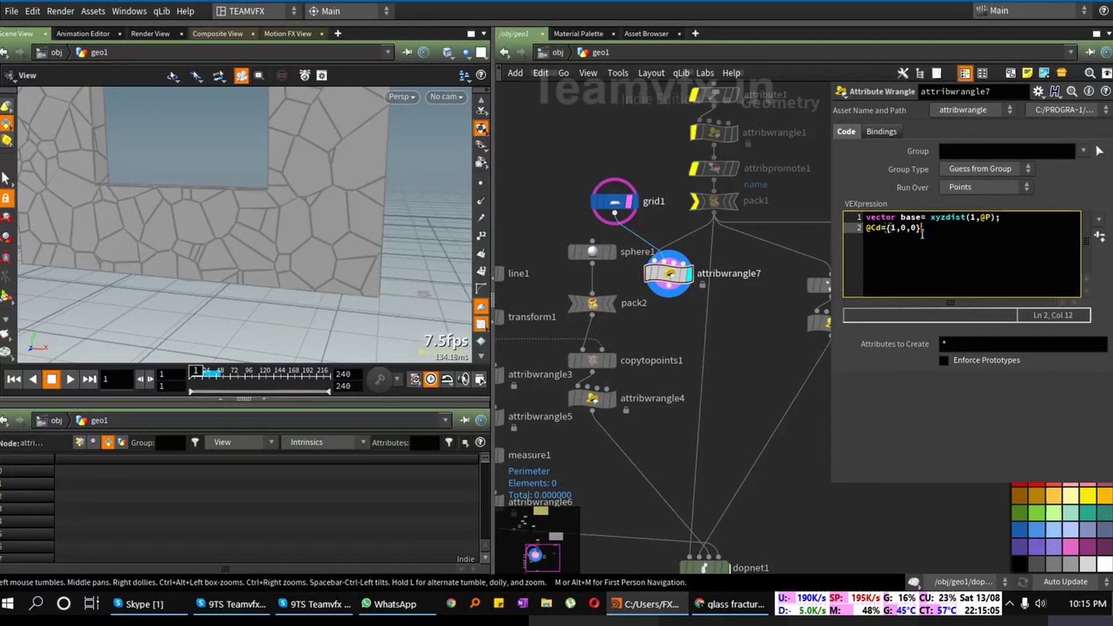
{"action": "type", "text": ","}
{"action": "key", "text": "Home"}
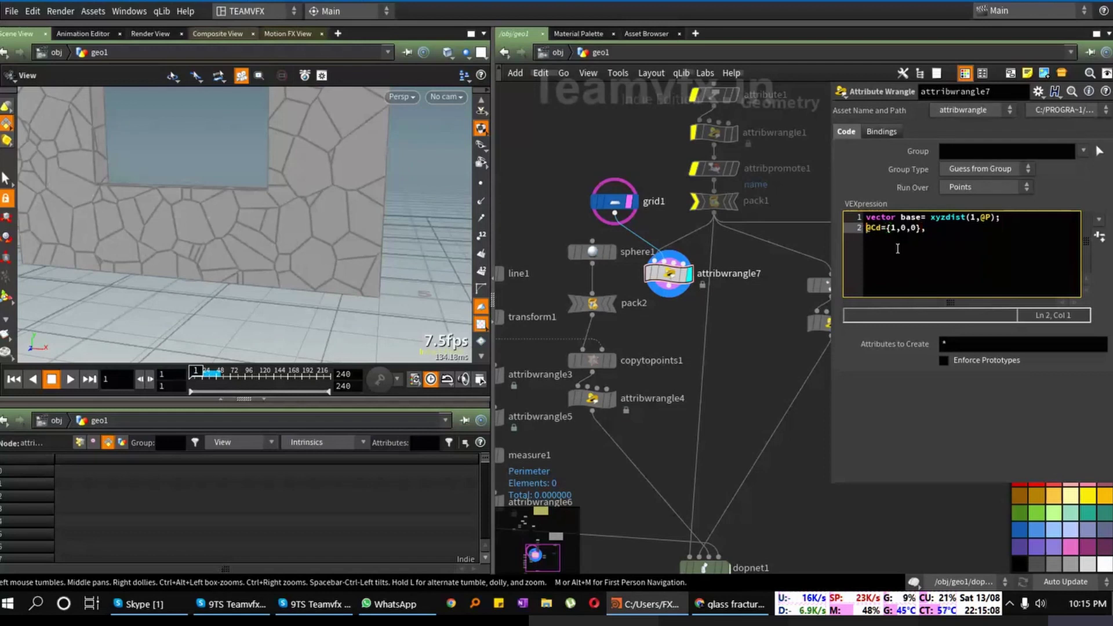
{"action": "type", "text": "."}
{"action": "key", "text": "Left"}
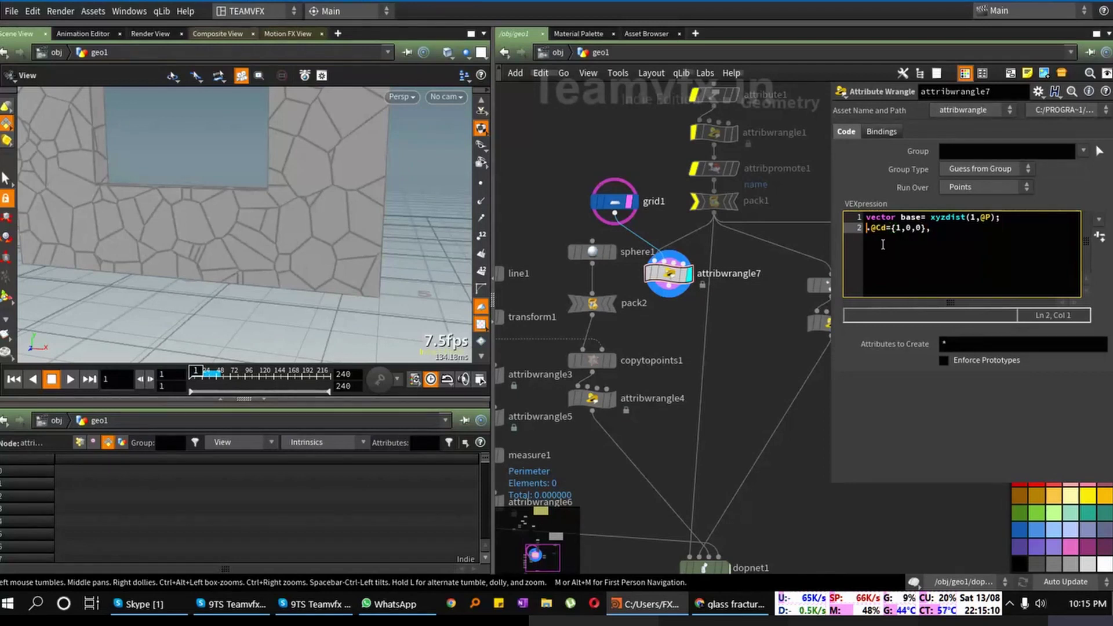
{"action": "type", "text": ","}
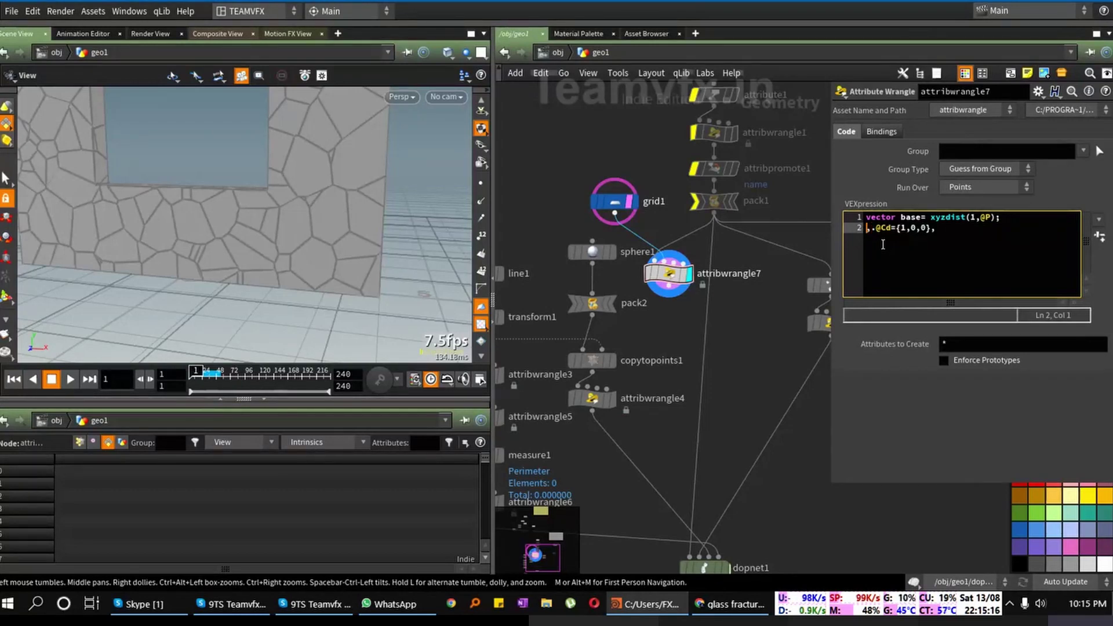
{"action": "type", "text": "base"}
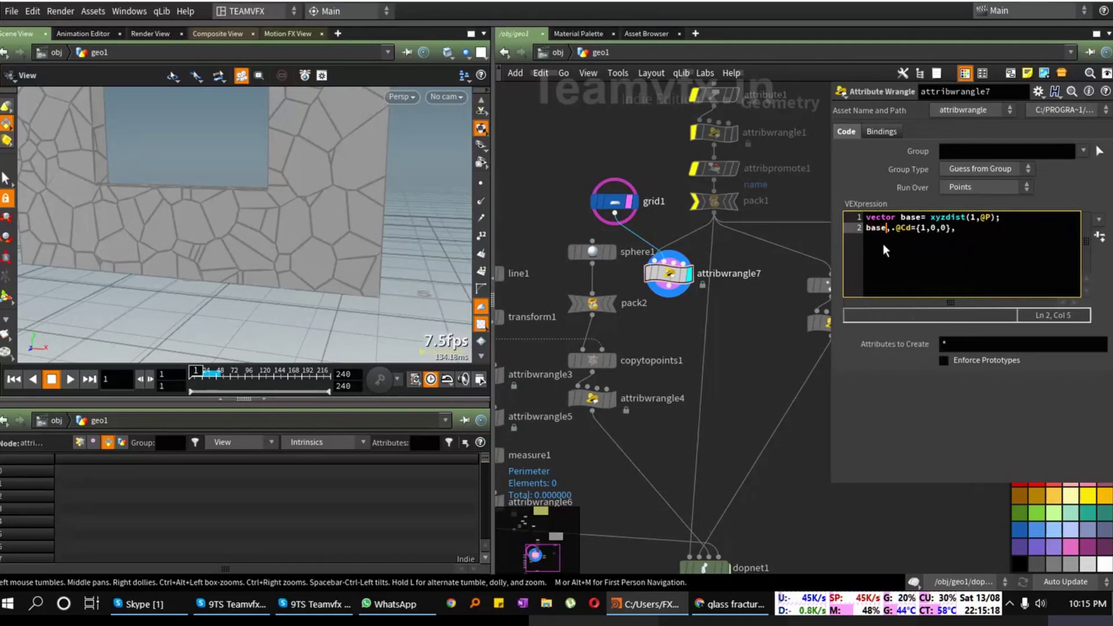
{"action": "type", "text": ">"}
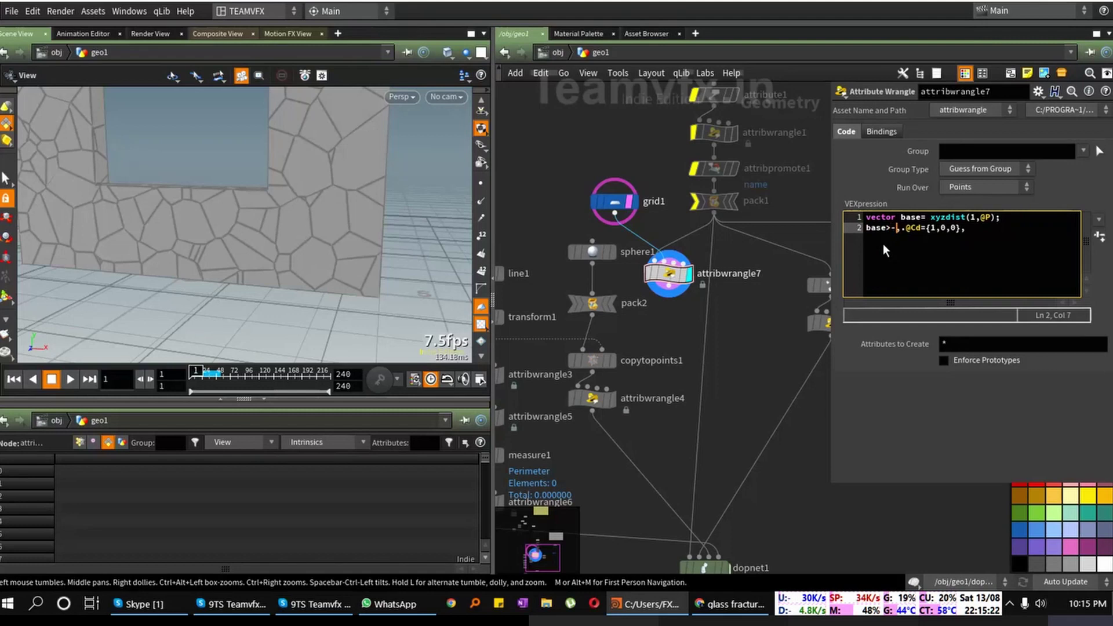
{"action": "type", "text": "=chf"}
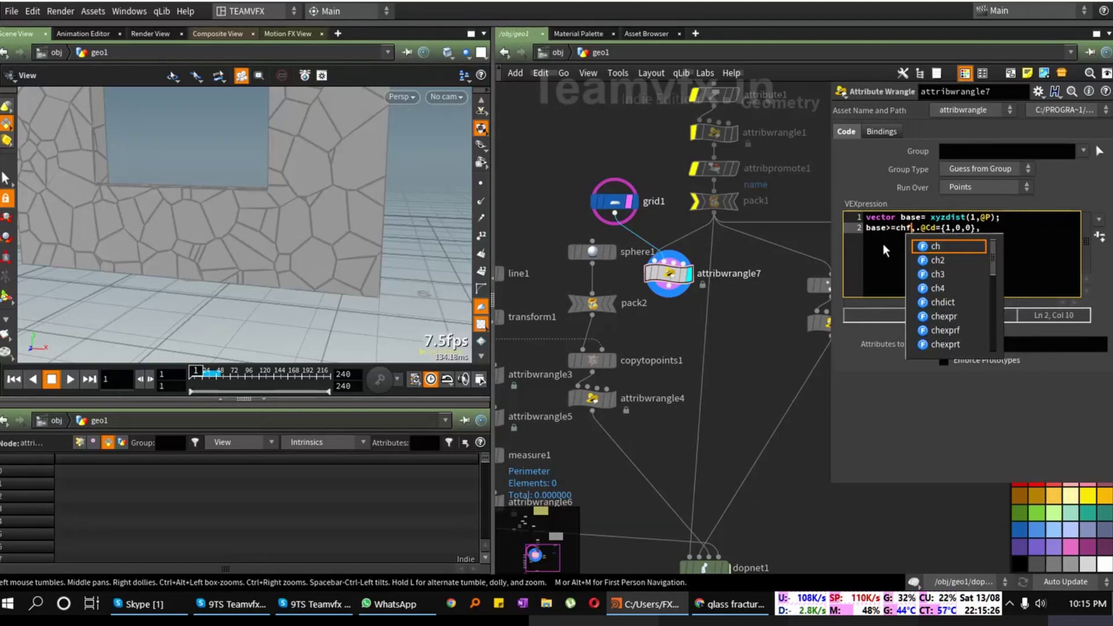
{"action": "type", "text": "(\""}
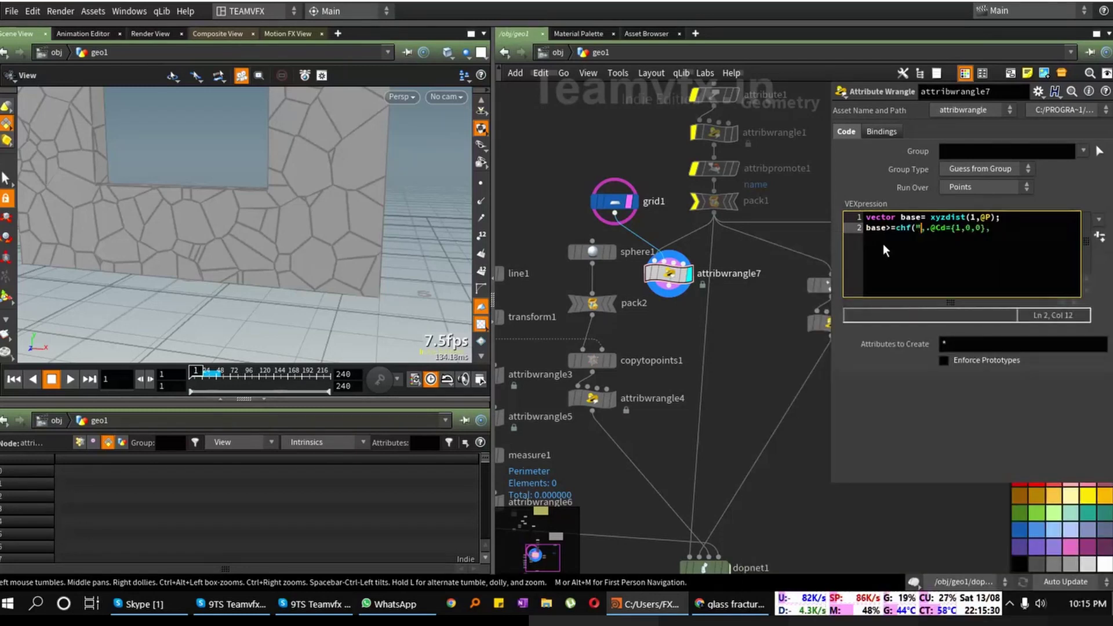
{"action": "type", "text": "bas"}
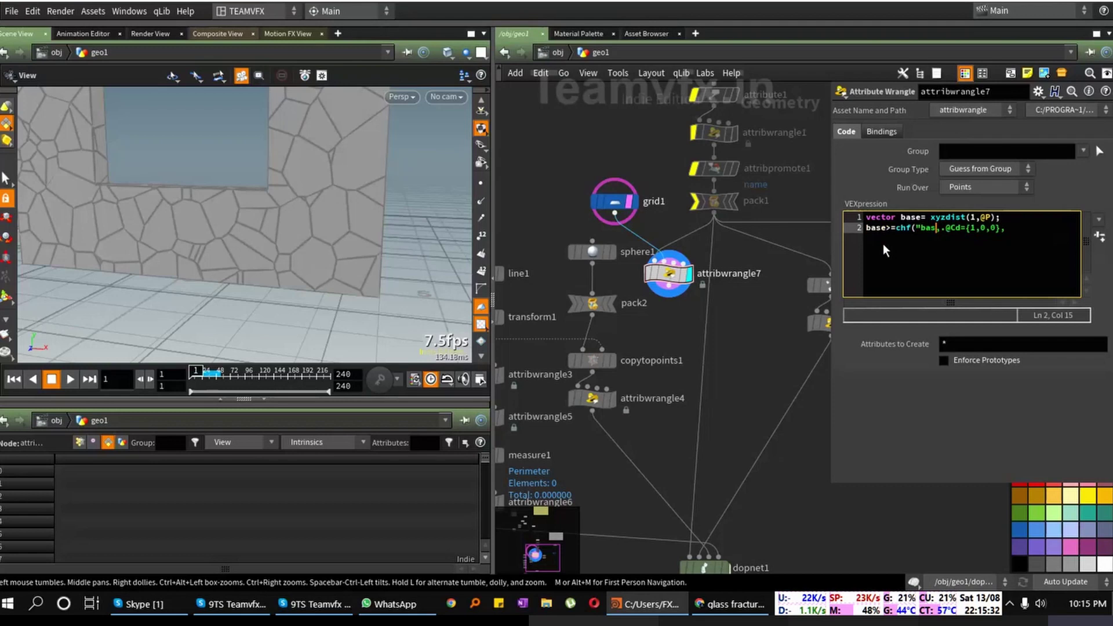
{"action": "type", "text": "e\""}
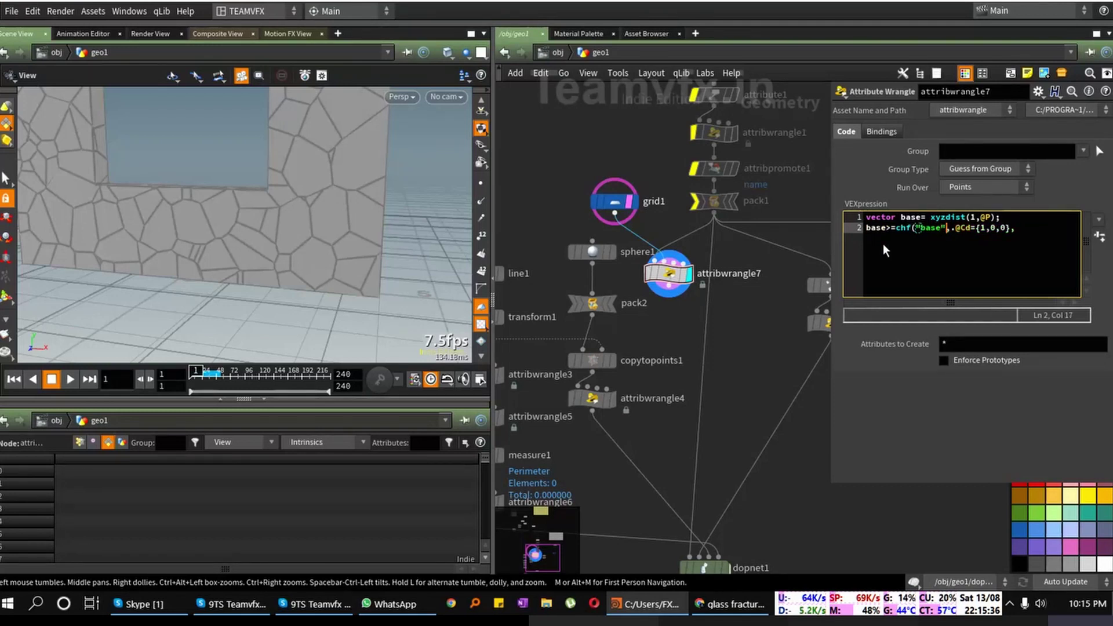
{"action": "type", "text": ")"}
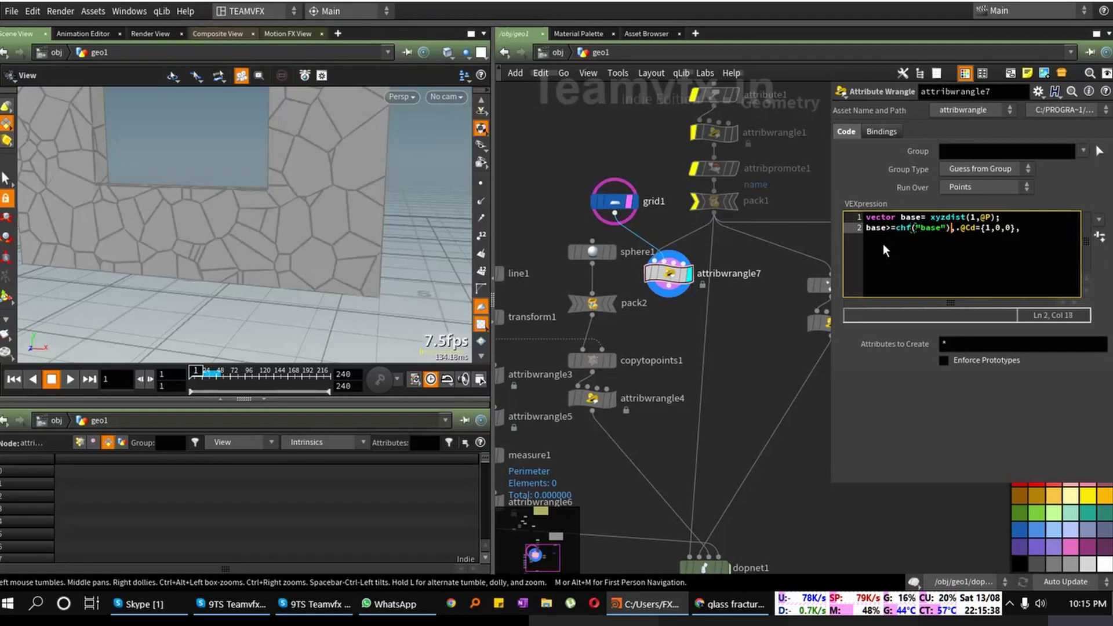
{"action": "key", "text": "Right"}
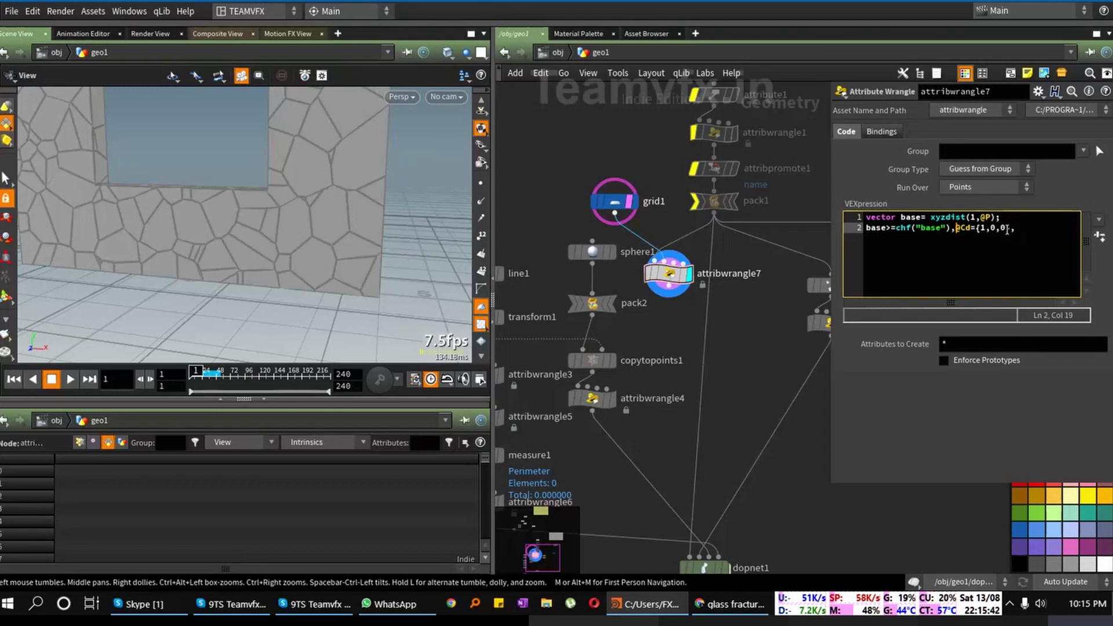
{"action": "left_click", "coordinate": [1020, 228]}
{"action": "type", "text": "0;"}
{"action": "left_click", "coordinate": [776, 384]}
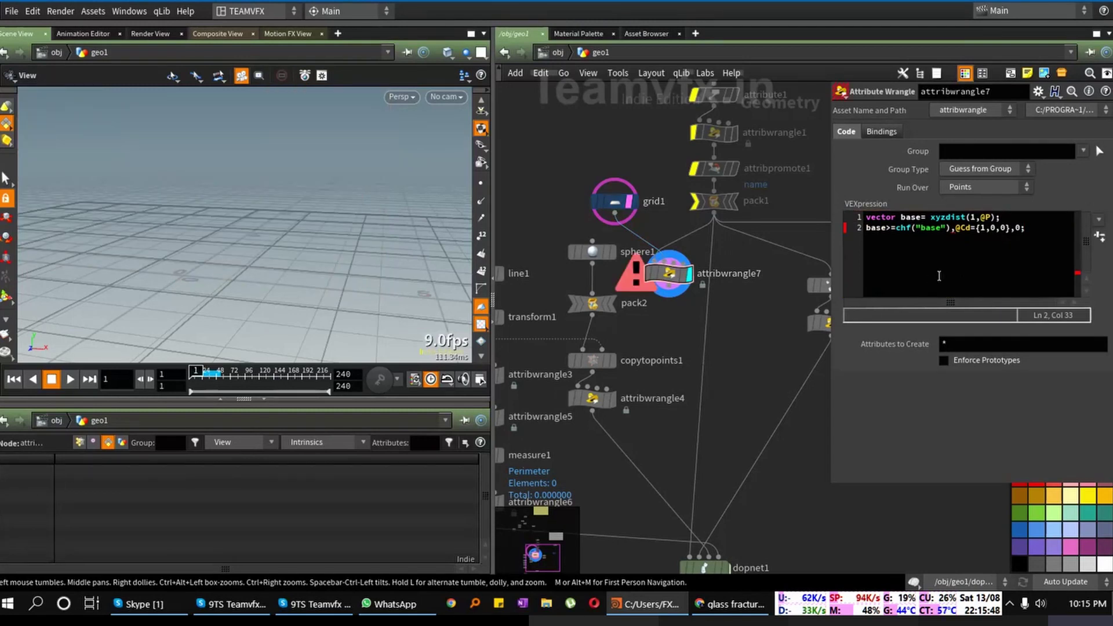
{"action": "left_click", "coordinate": [952, 245]}
{"action": "key", "text": "Delete"}
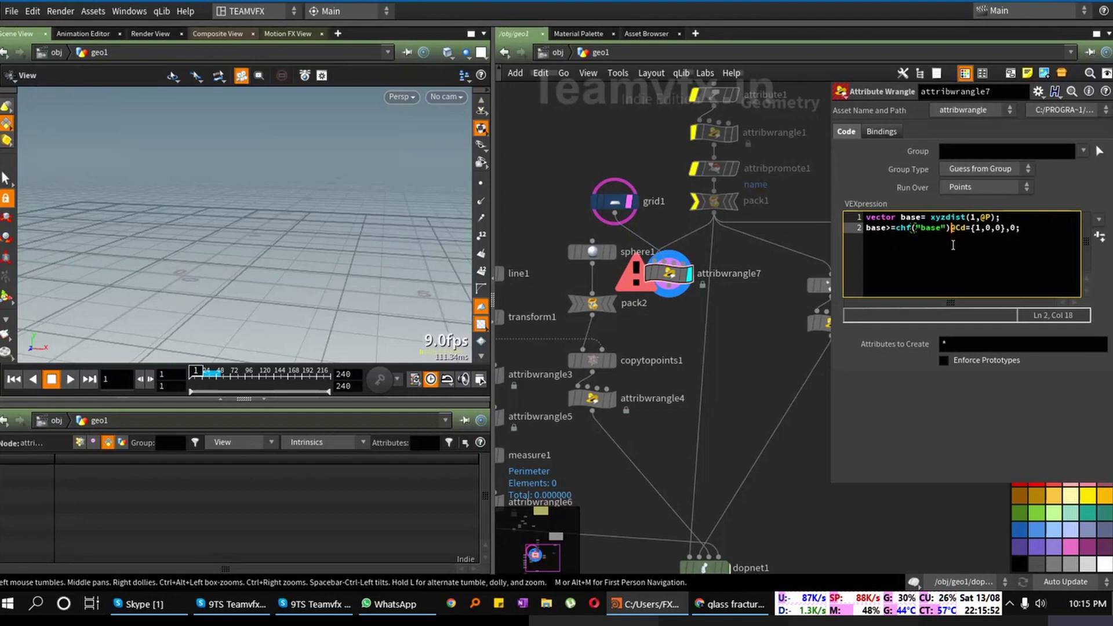
{"action": "type", "text": "?"}
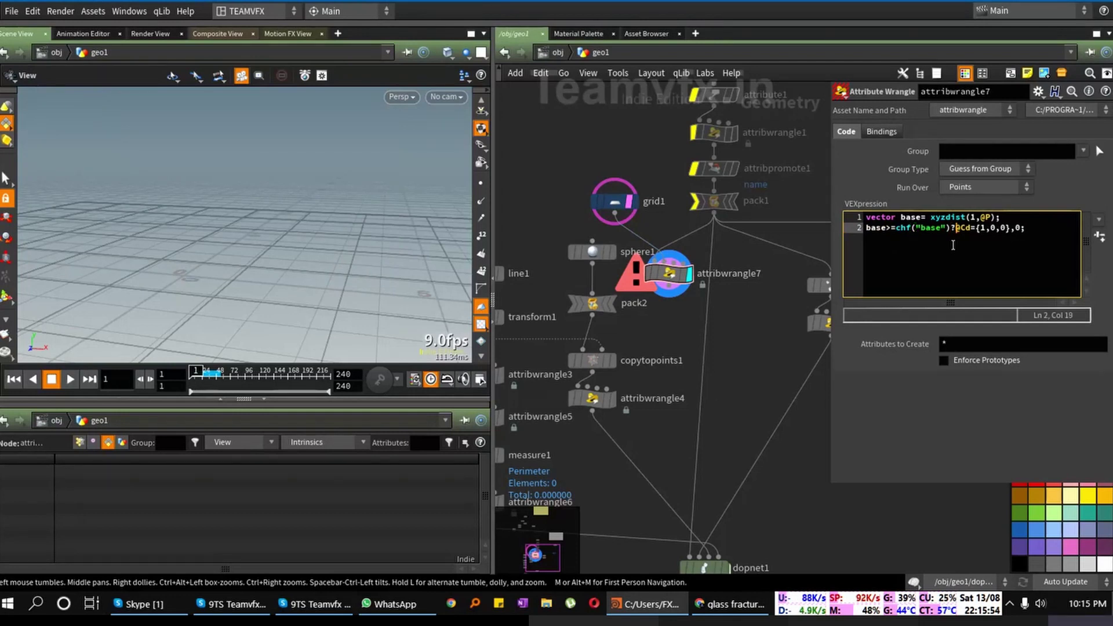
{"action": "left_click", "coordinate": [1011, 228]}
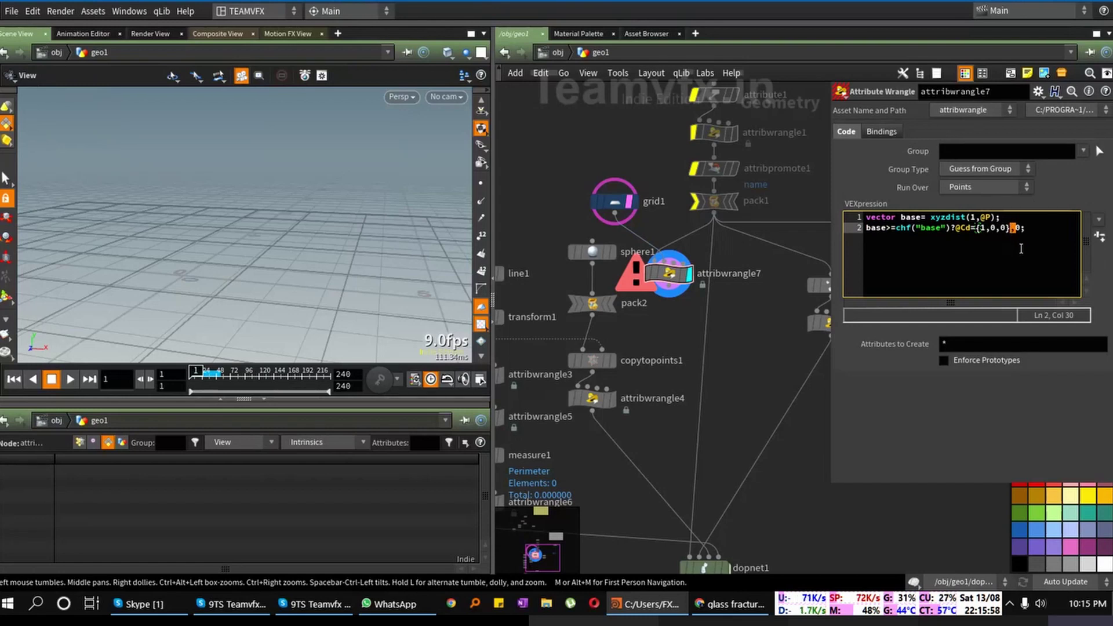
{"action": "type", "text": ":"}
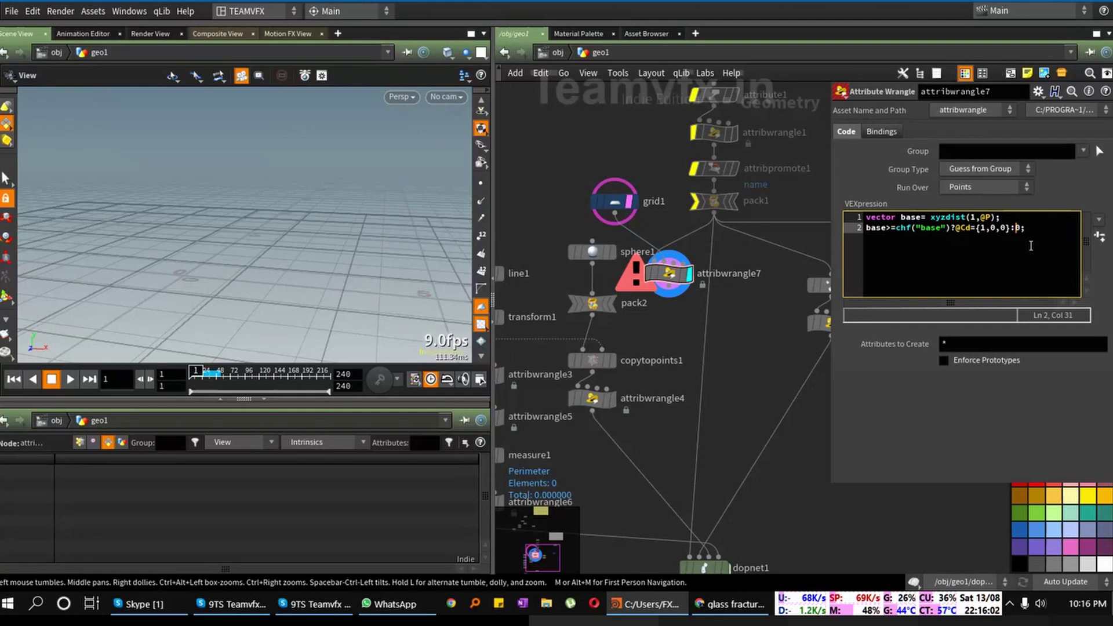
{"action": "left_click", "coordinate": [750, 374]}
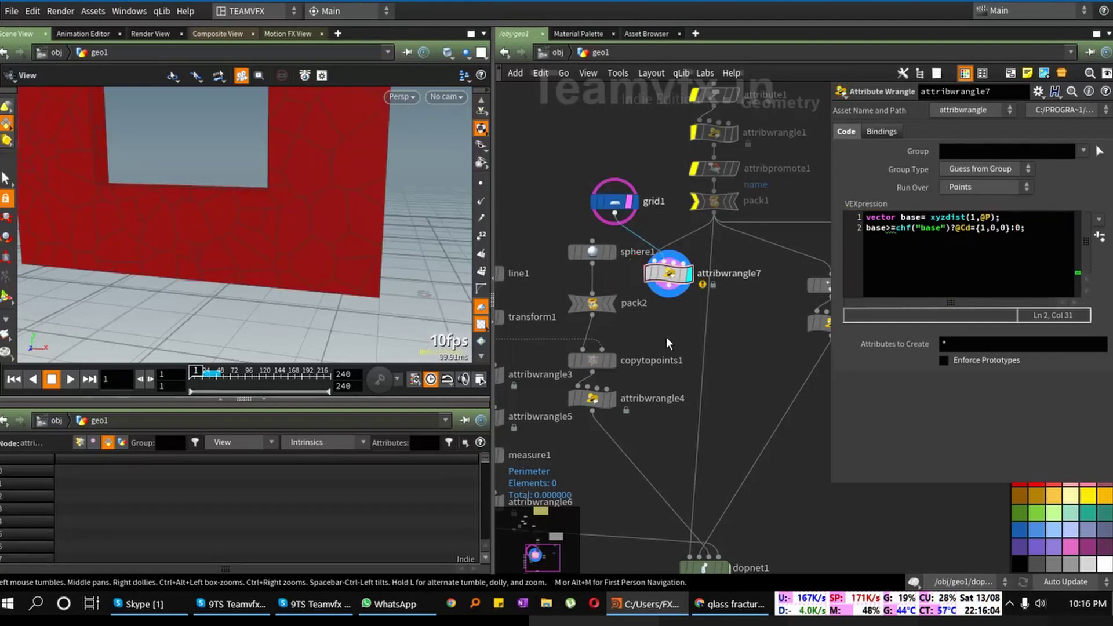
Step: Change the condition to test base.y against the base channel
{"action": "left_click_drag", "start_coordinate": [277, 248], "coordinate": [253, 254]}
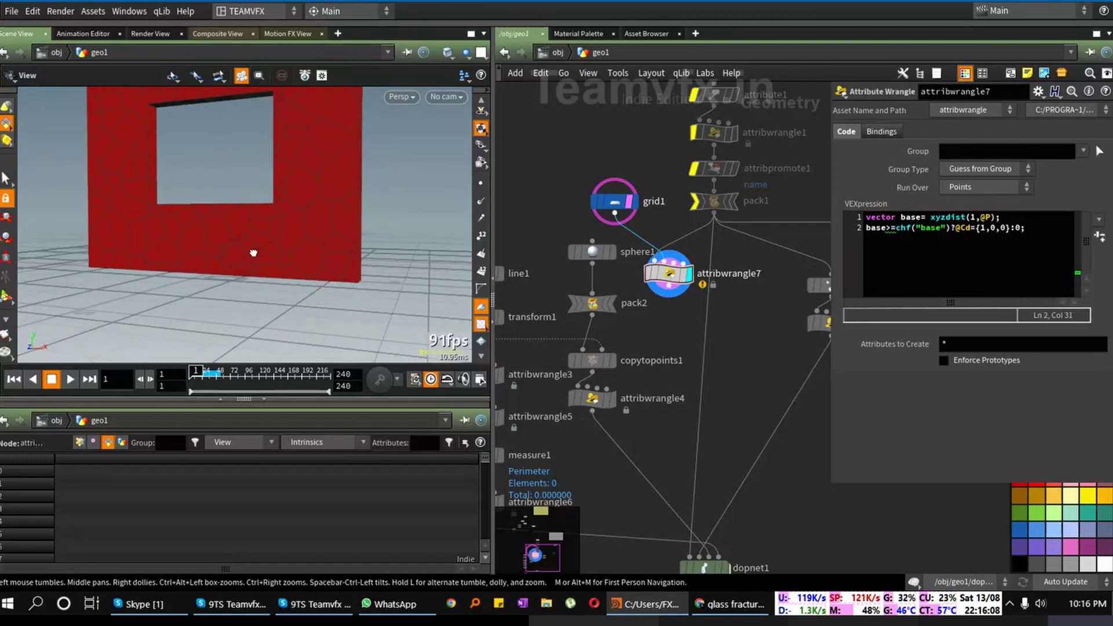
{"action": "left_click", "coordinate": [886, 228]}
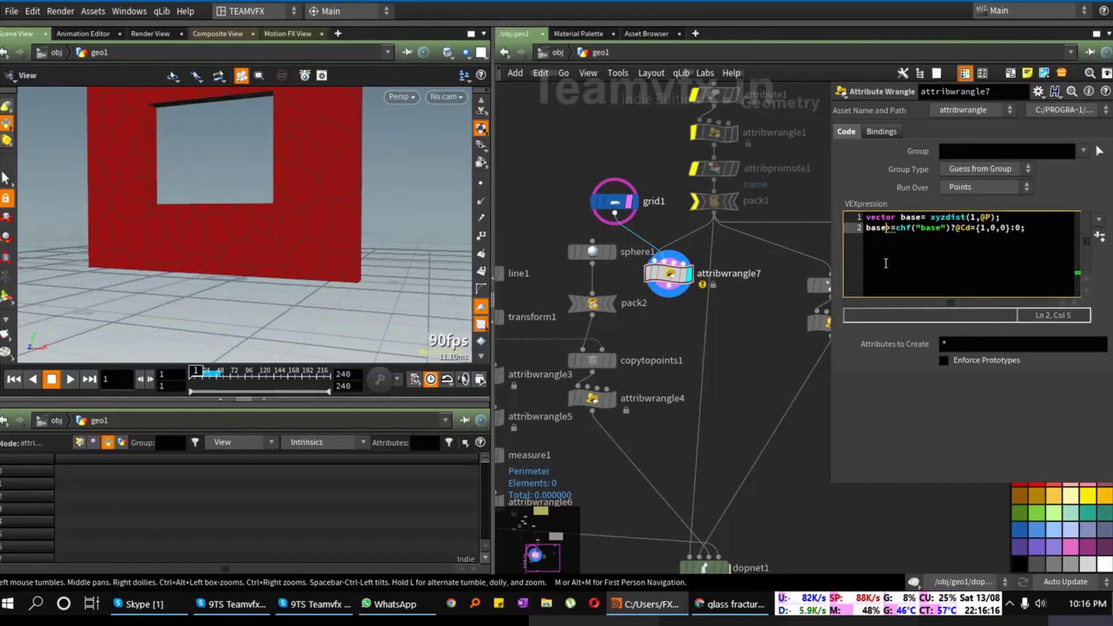
{"action": "type", "text": ".y>"}
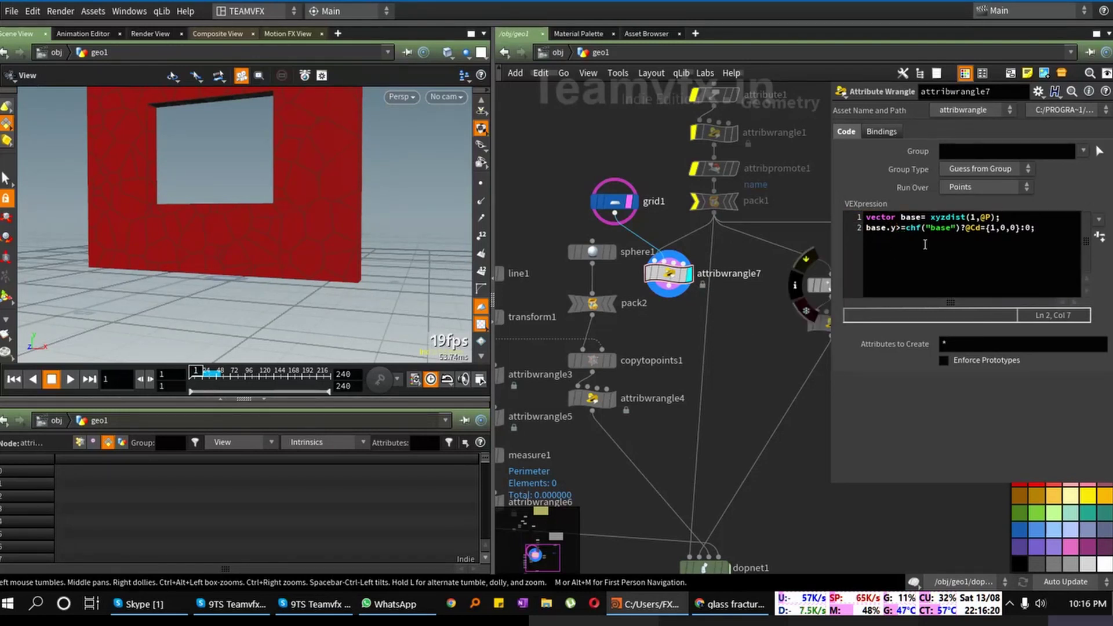
Step: Add the Base channel parameter for chf("base") and widen the parameter panel leftward
{"action": "left_click", "coordinate": [1100, 237]}
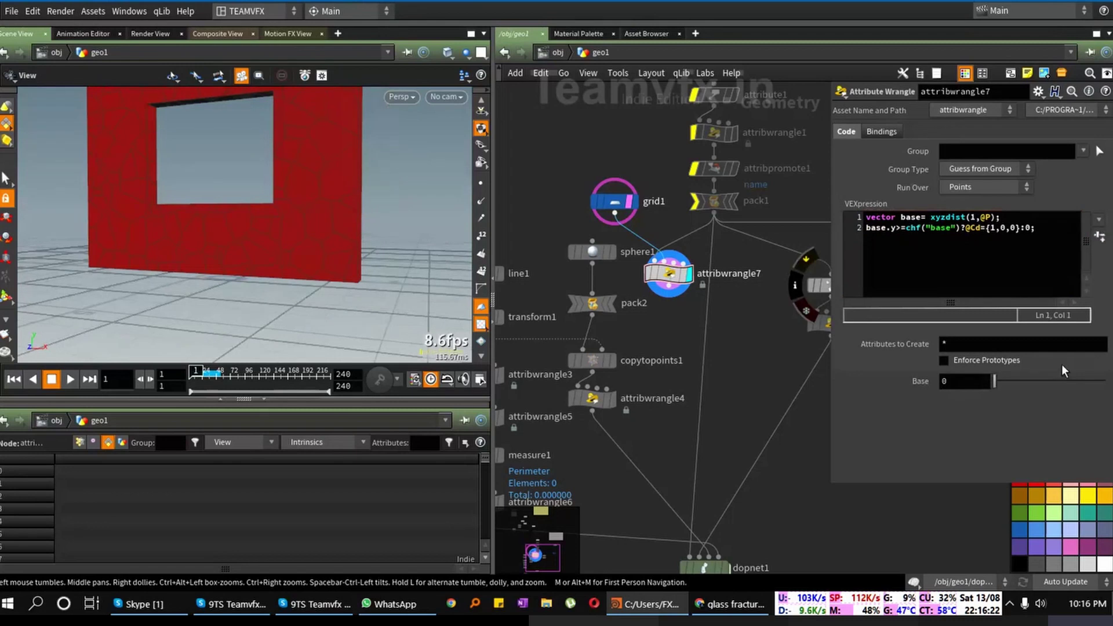
{"action": "left_click_drag", "start_coordinate": [1004, 379], "coordinate": [1029, 394]}
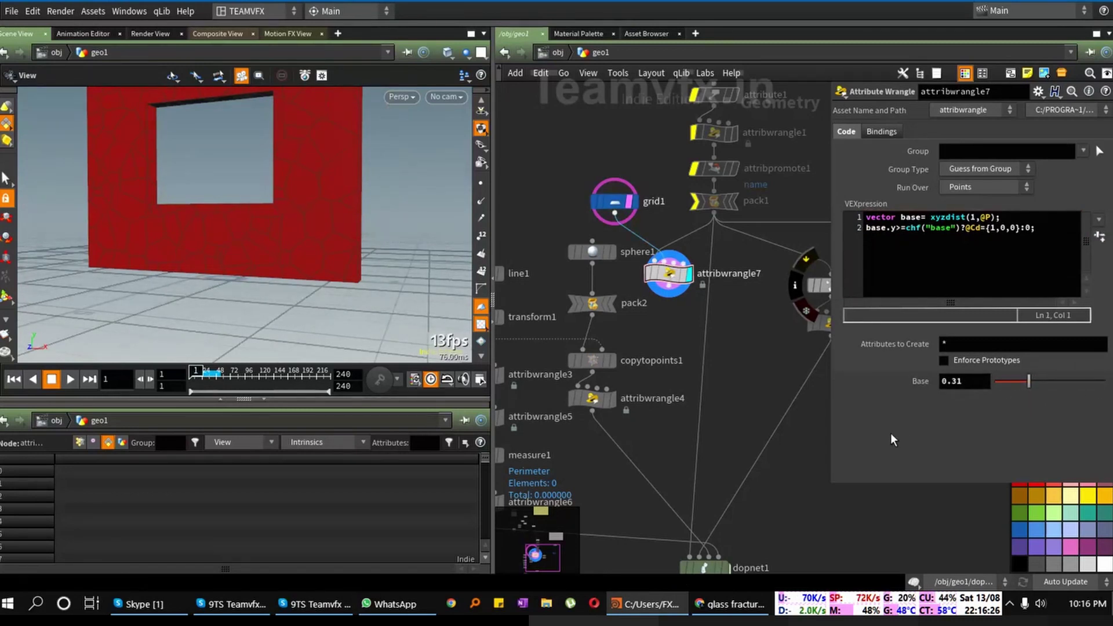
{"action": "left_click_drag", "start_coordinate": [836, 385], "coordinate": [695, 387]}
{"action": "left_click_drag", "start_coordinate": [947, 381], "coordinate": [878, 378]}
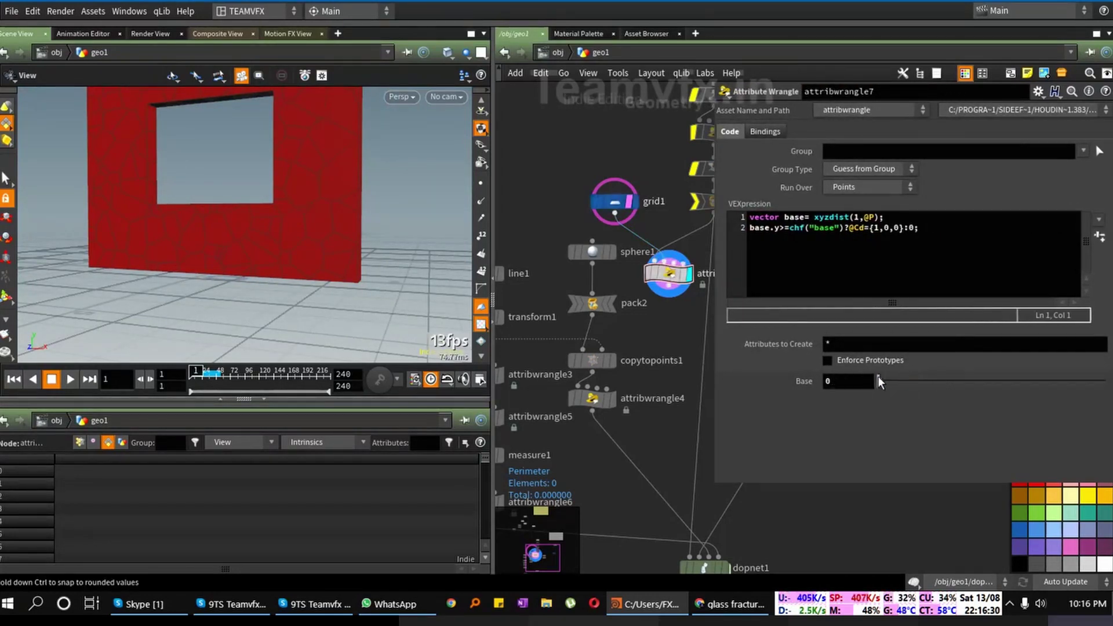
Step: Tumble the viewport slightly around the wall and select the vector declaration on line 1
{"action": "left_click", "coordinate": [856, 216]}
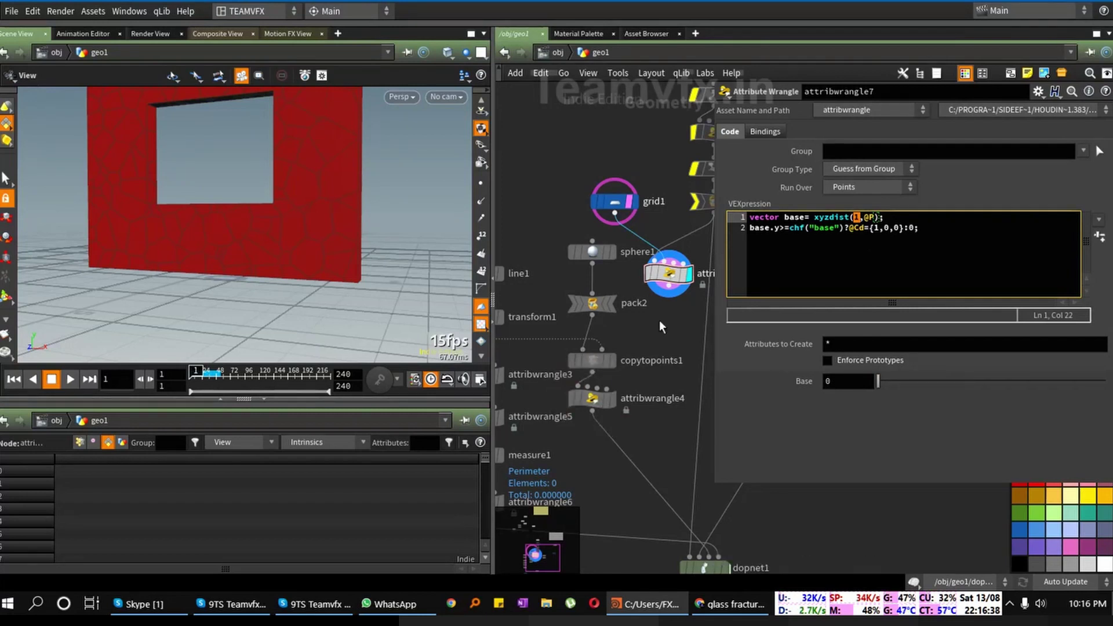
{"action": "left_click", "coordinate": [666, 276]}
{"action": "middle_click_drag", "start_coordinate": [666, 332], "coordinate": [648, 356]}
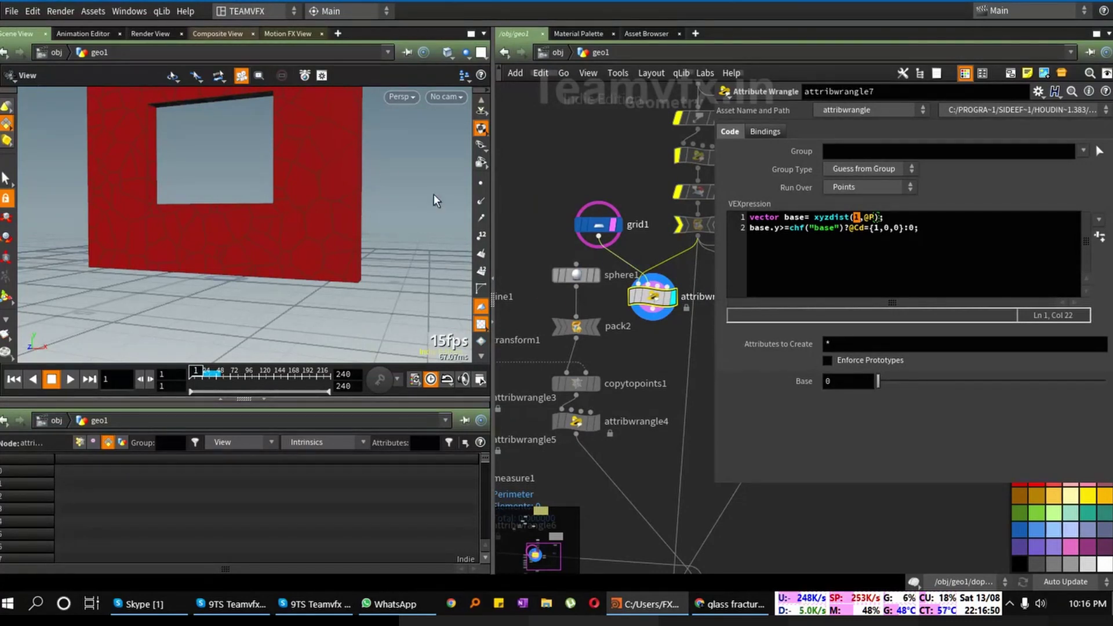
{"action": "left_click_drag", "start_coordinate": [373, 174], "coordinate": [340, 236]}
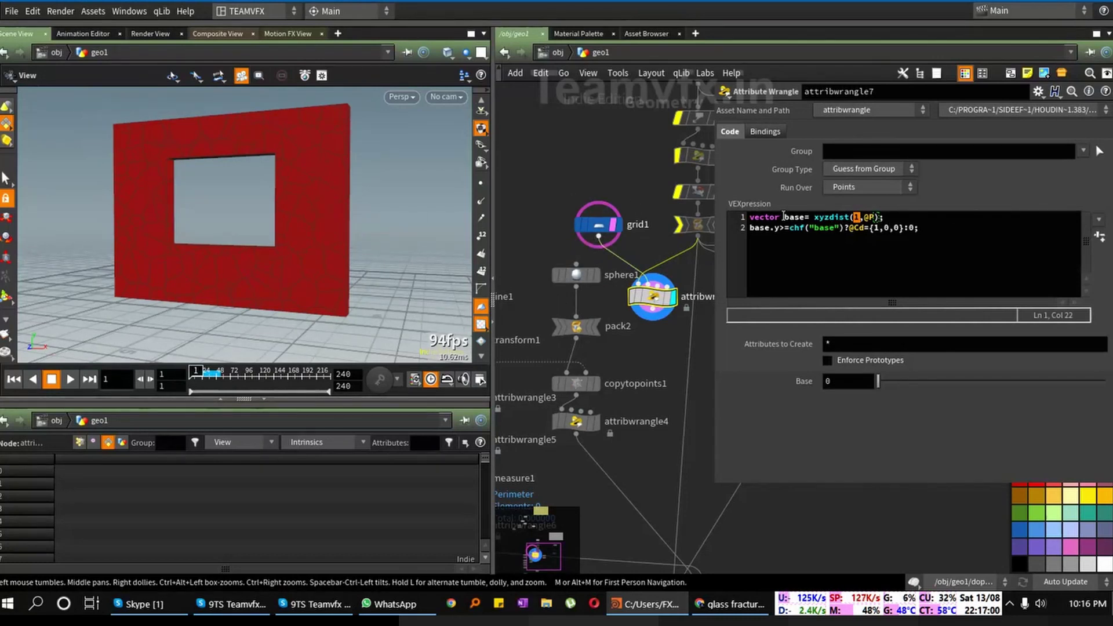
{"action": "left_click", "coordinate": [751, 217]}
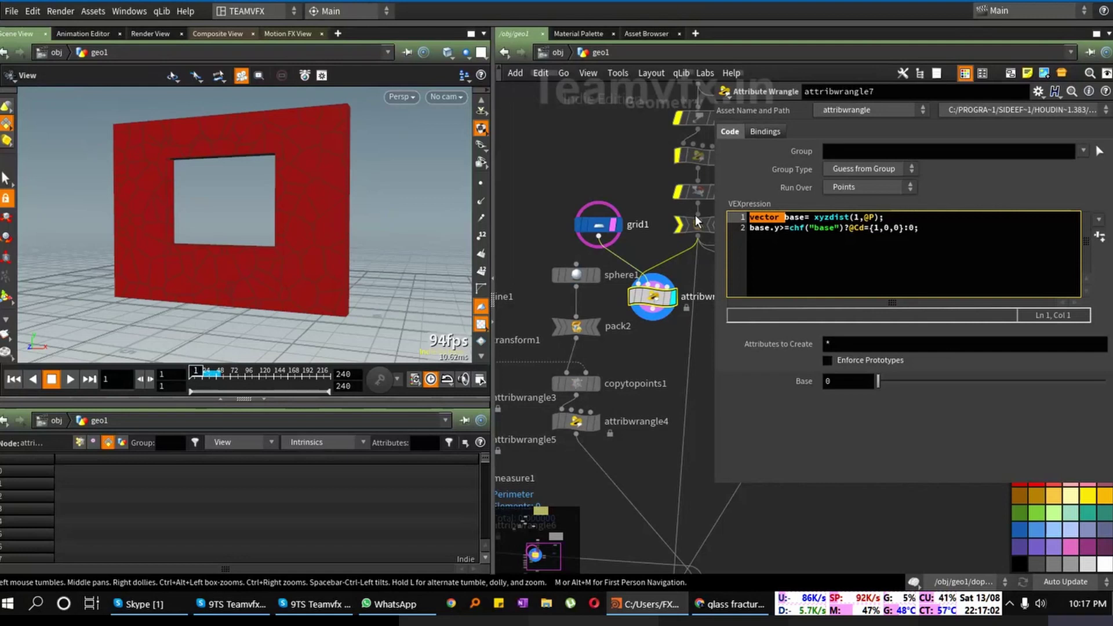
Step: Change line 1 to write v@base as an attribute and comment out line 2
{"action": "type", "text": "v@"}
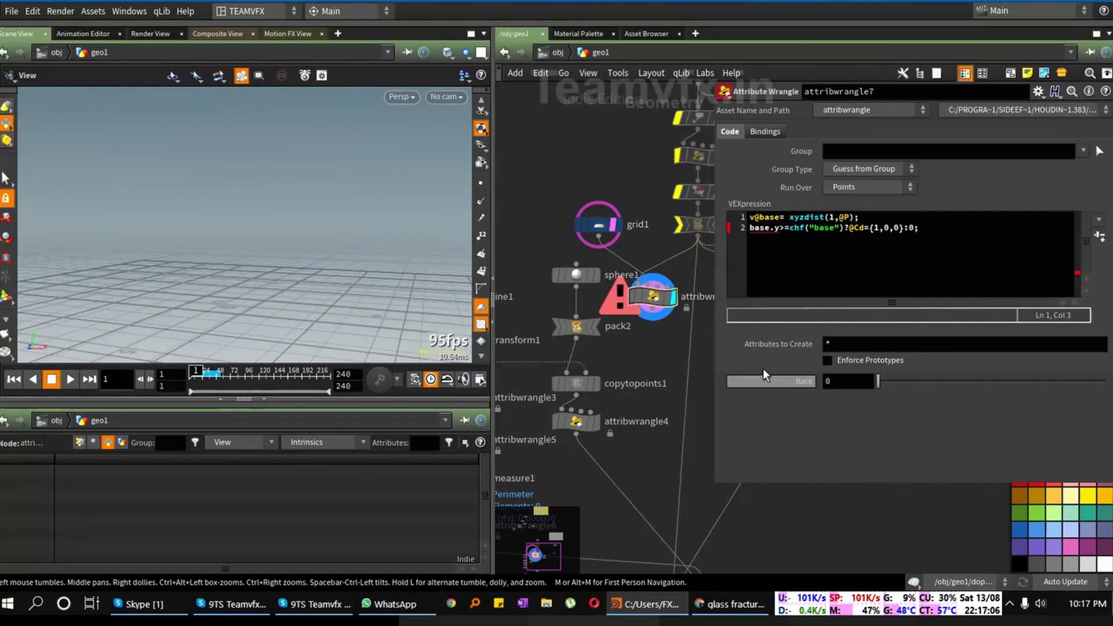
{"action": "left_click", "coordinate": [749, 229]}
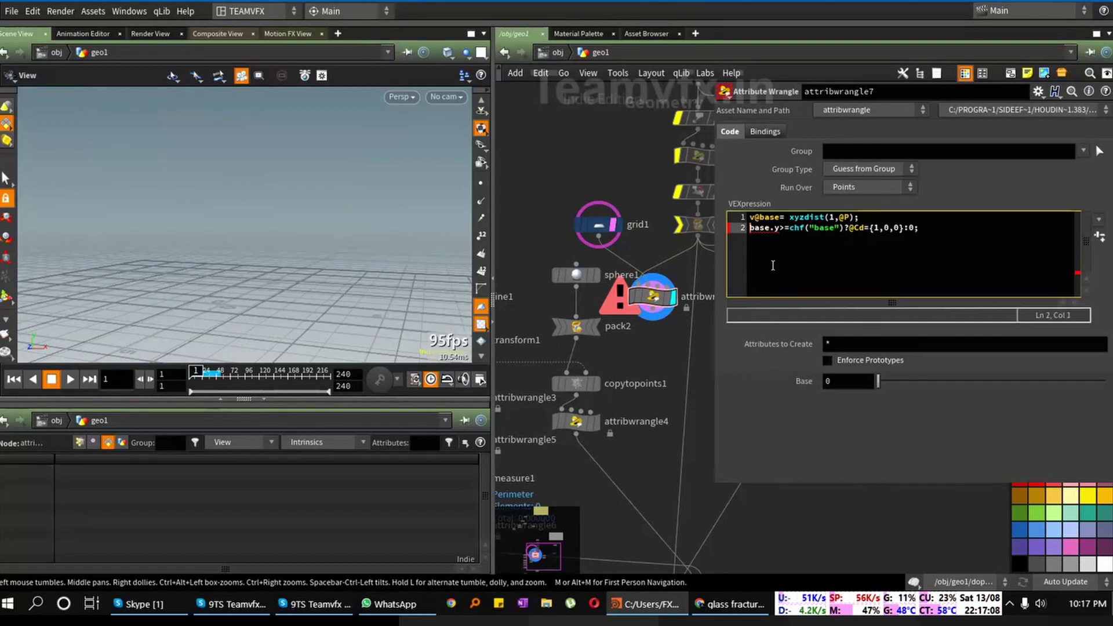
{"action": "type", "text": "//"}
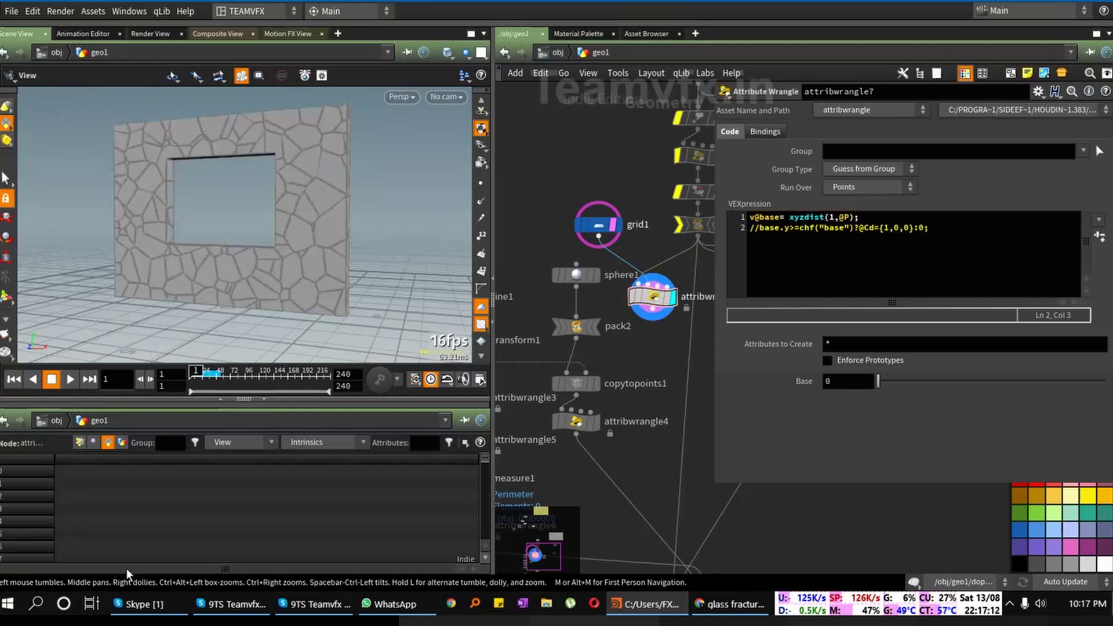
Step: Show the wall's point attributes in the spreadsheet and uncomment line 2
{"action": "left_click", "coordinate": [80, 443]}
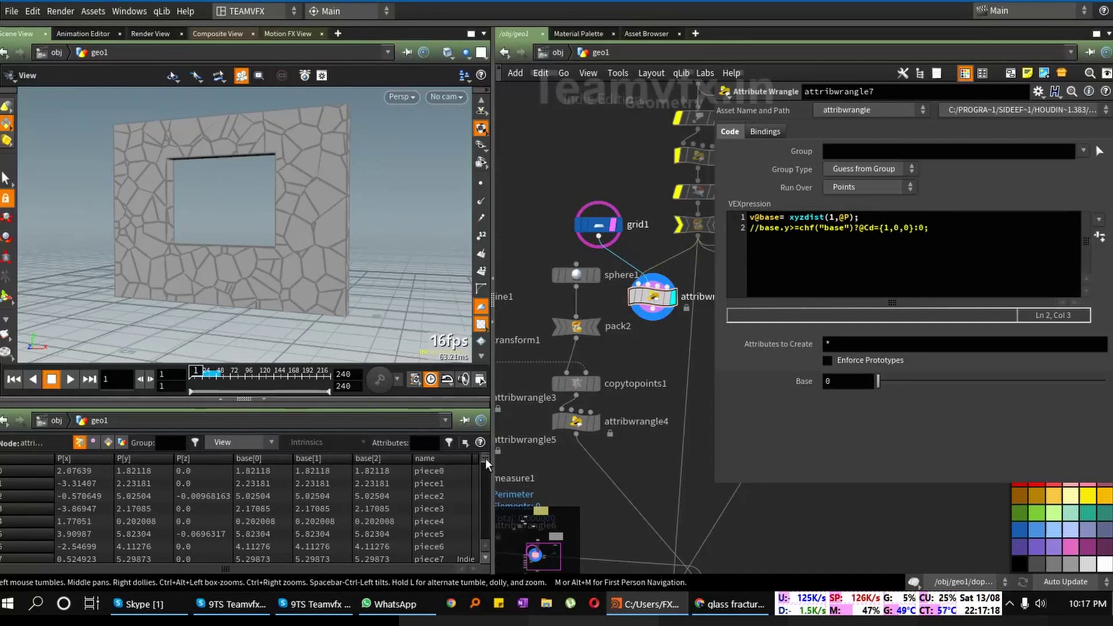
{"action": "mouse_move", "coordinate": [485, 458]}
{"action": "left_mouse_down"}
{"action": "mouse_move", "coordinate": [484, 544]}
{"action": "mouse_move", "coordinate": [475, 450]}
{"action": "left_mouse_up"}
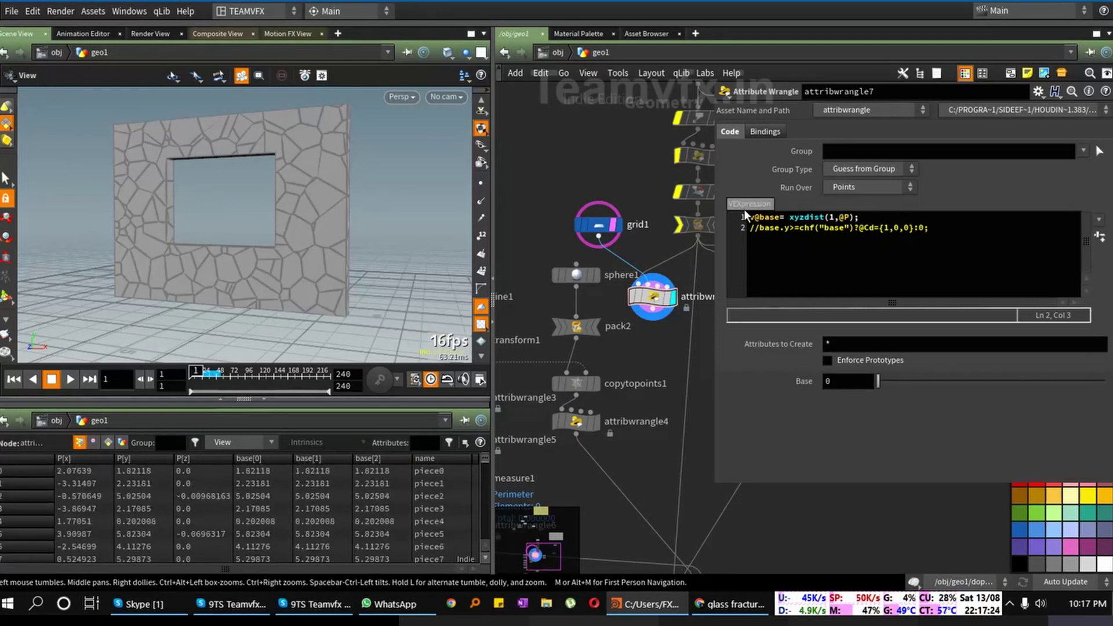
{"action": "left_click_drag", "start_coordinate": [757, 227], "coordinate": [743, 228]}
{"action": "key", "text": "BackSpace"}
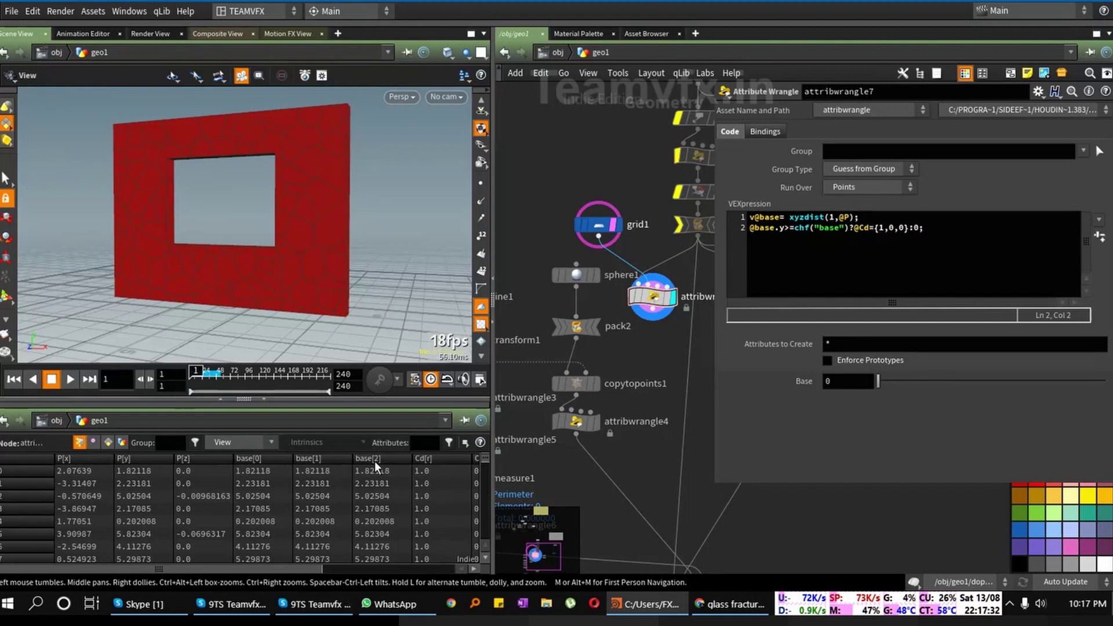
Step: Sort the points by base[1] and try Base values of 1, then 0
{"action": "left_click", "coordinate": [321, 457]}
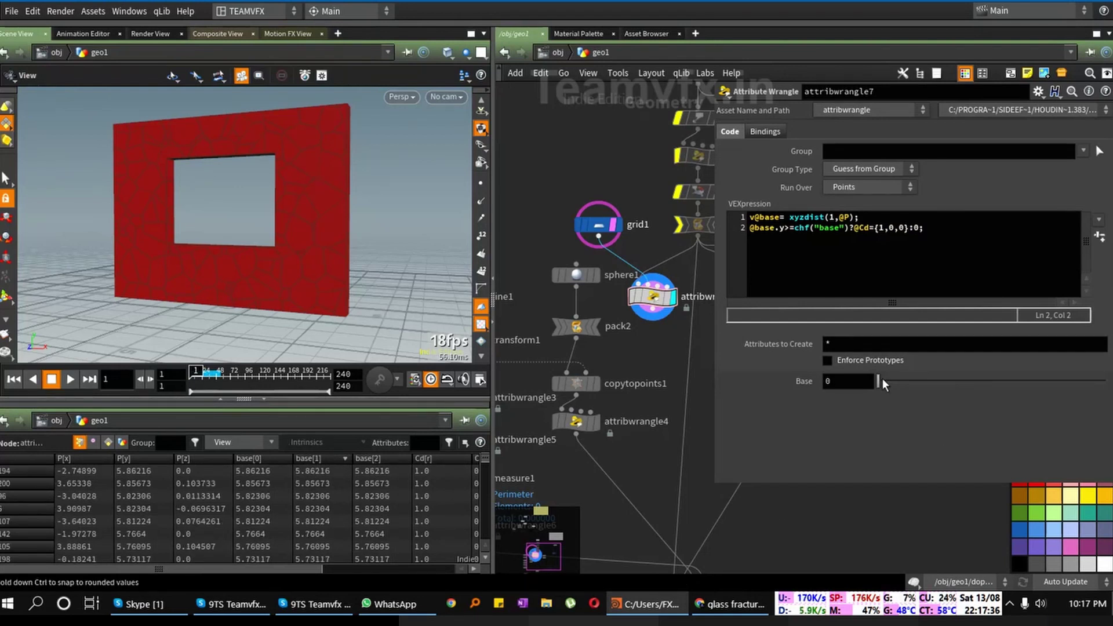
{"action": "left_click_drag", "start_coordinate": [883, 378], "coordinate": [1105, 381]}
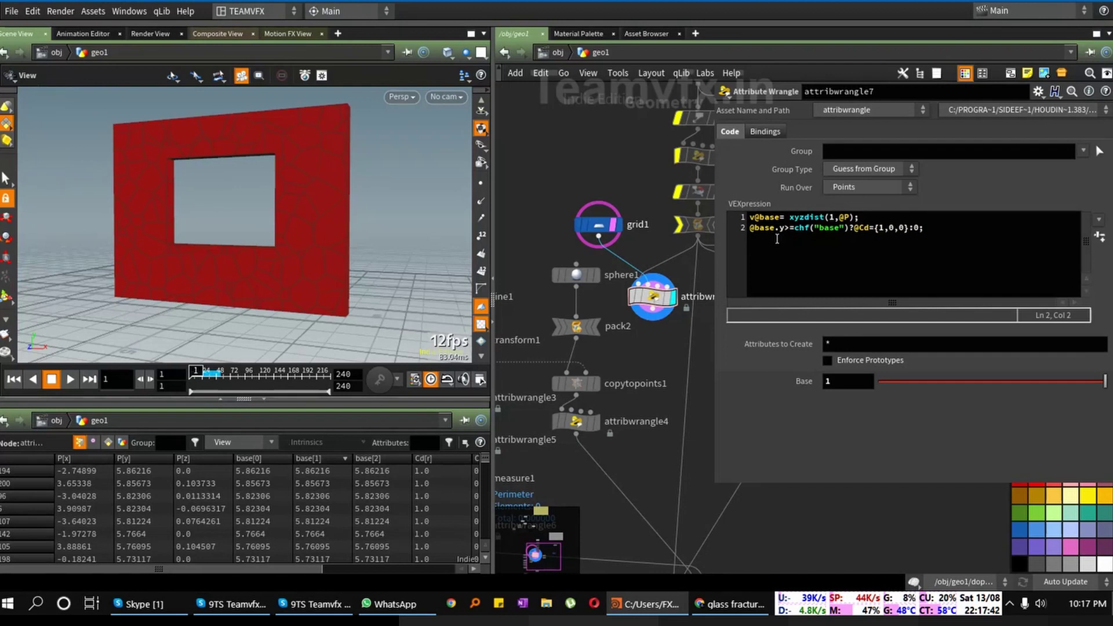
{"action": "key", "text": "Return"}
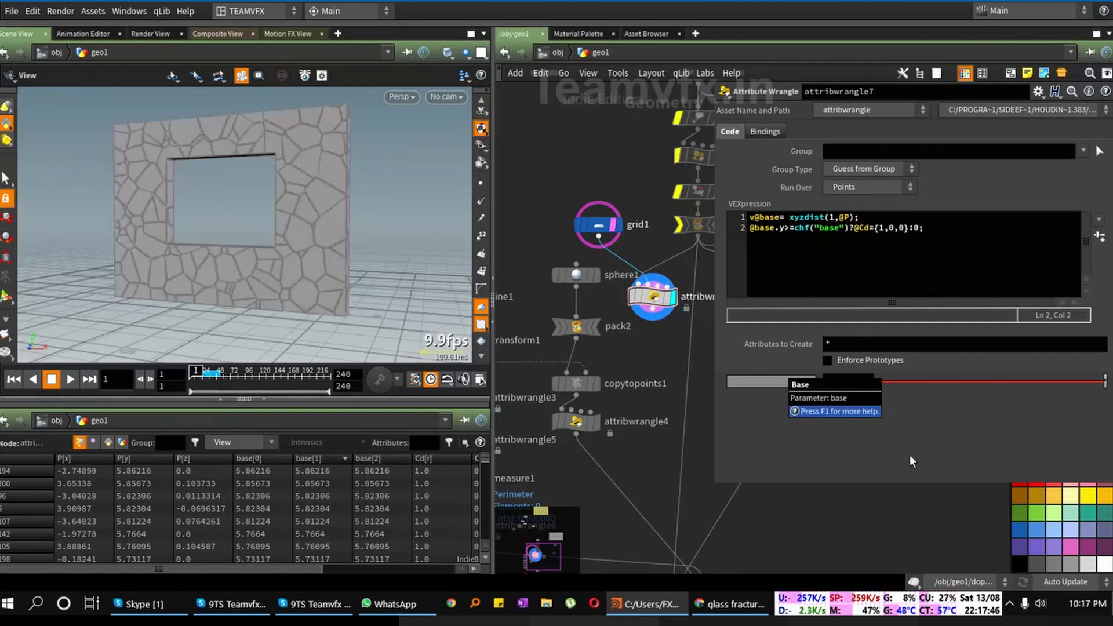
{"action": "middle_click_drag", "start_coordinate": [850, 383], "coordinate": [881, 378]}
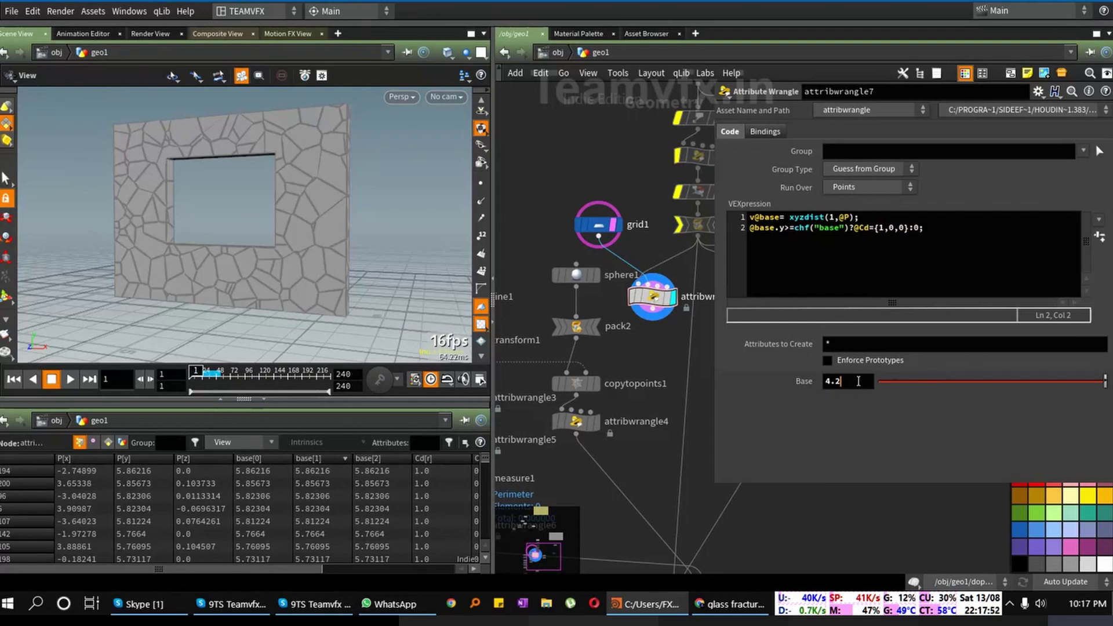
{"action": "type", "text": "0"}
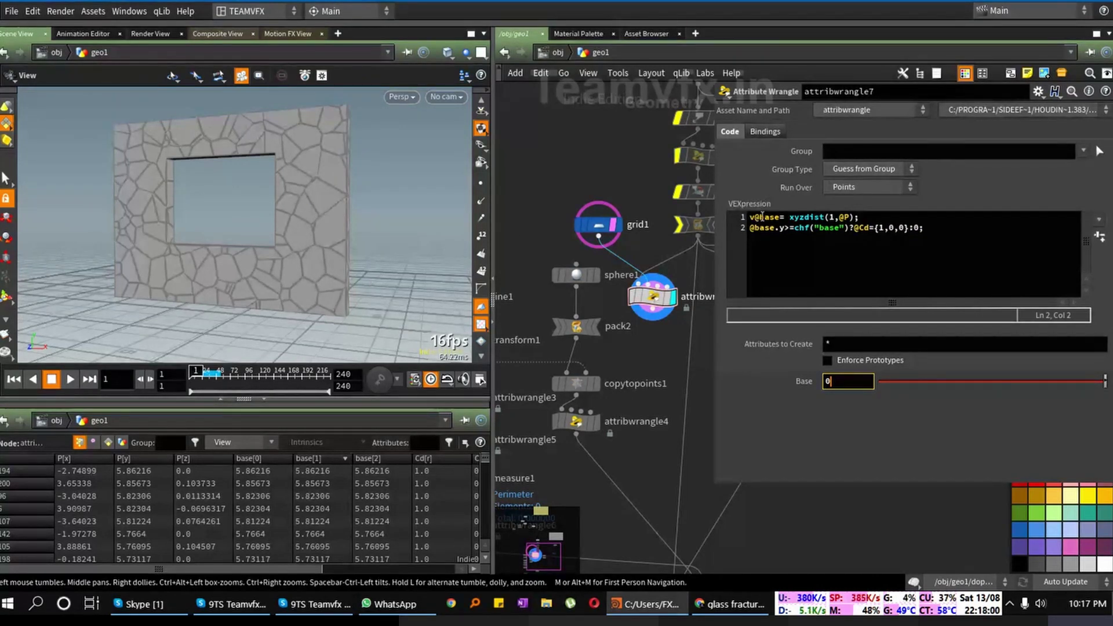
Step: Restore line 1 to 'vector base' and drop the '@' from base.y on line 2
{"action": "left_click", "coordinate": [746, 217]}
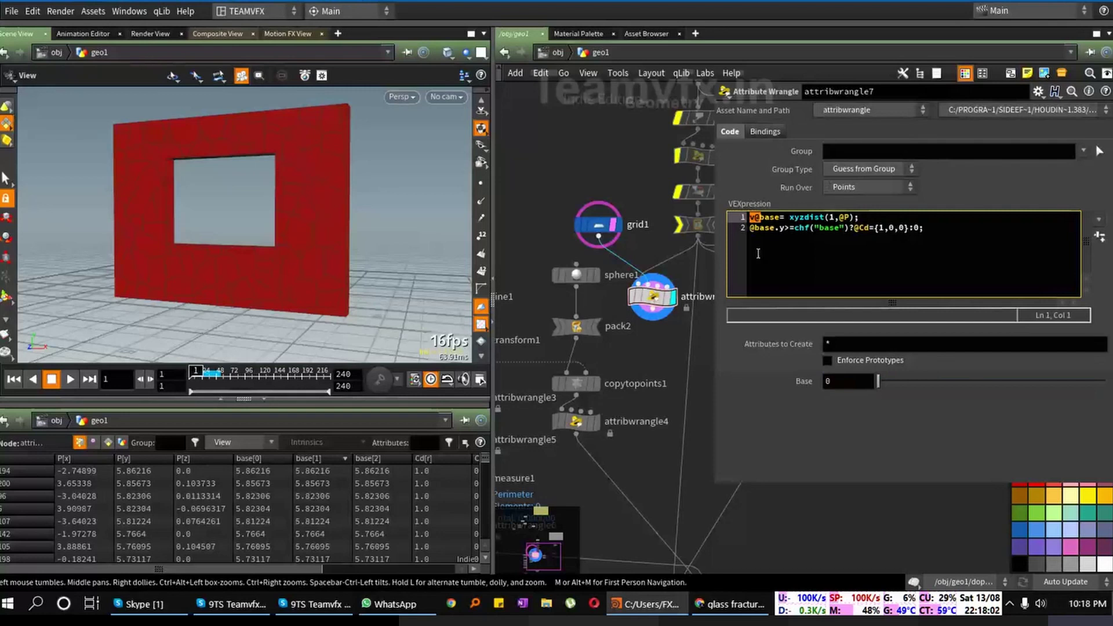
{"action": "type", "text": "vecto"}
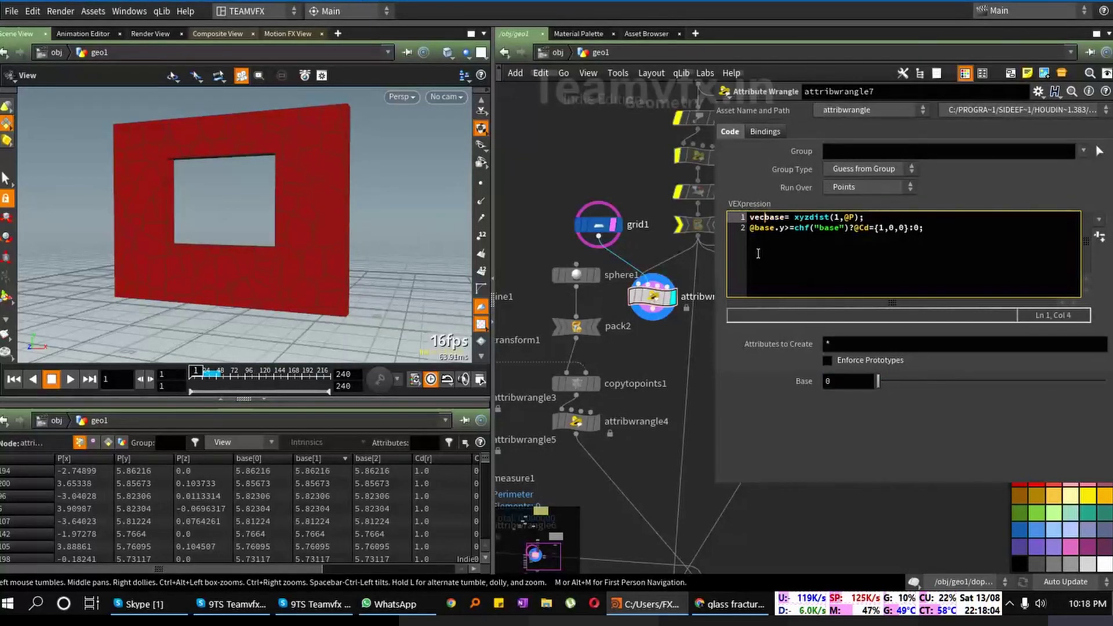
{"action": "type", "text": "r"}
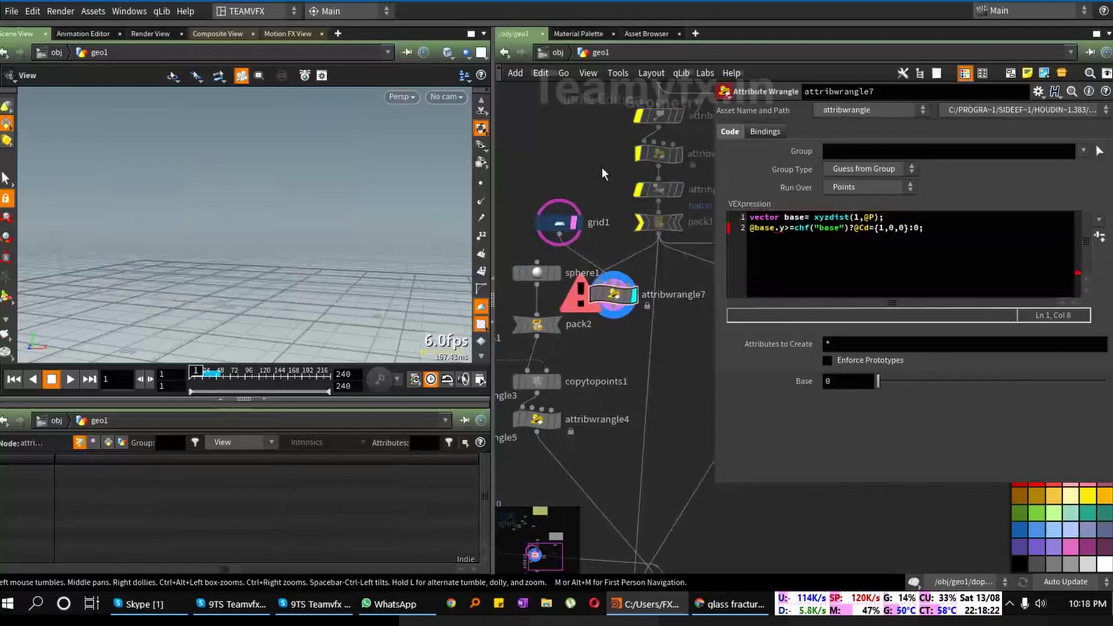
{"action": "left_click", "coordinate": [748, 228]}
{"action": "key", "text": "Delete"}
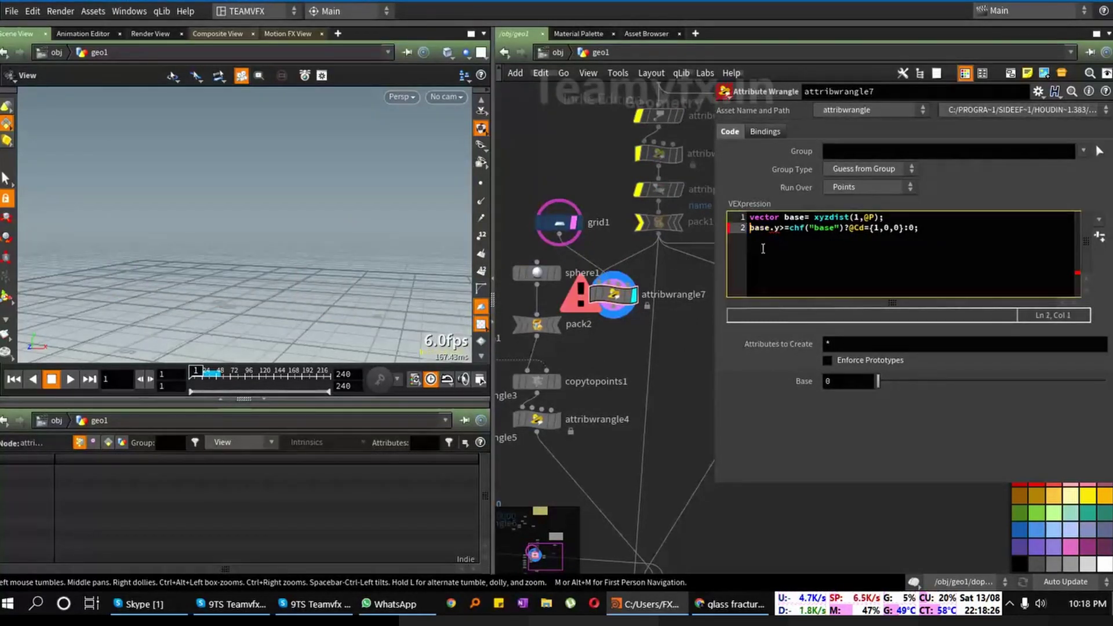
{"action": "left_click", "coordinate": [566, 151]}
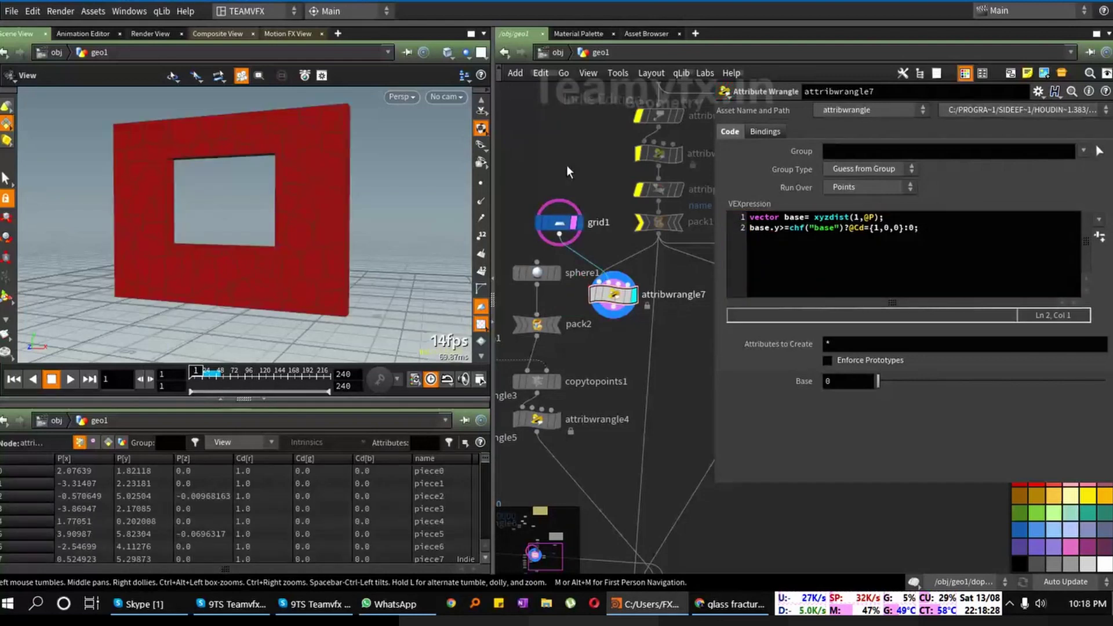
Step: Add an Unpack node (unpack2) below attribwrangle7 and make it the displayed node
{"action": "key", "text": "Tab"}
{"action": "mouse_move", "coordinate": [593, 295]}
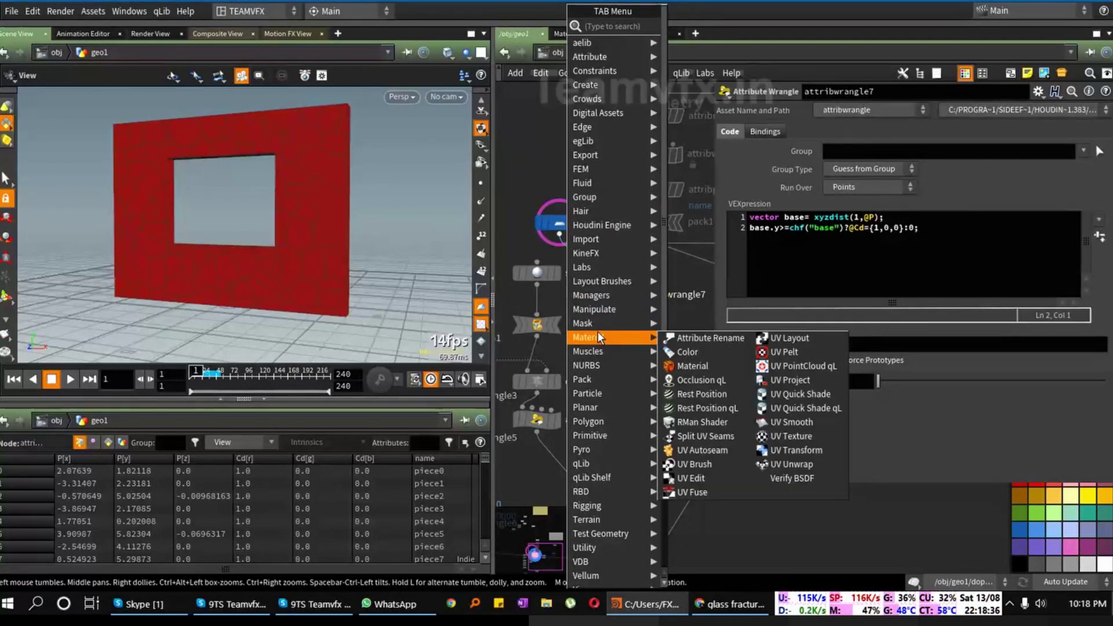
{"action": "mouse_move", "coordinate": [602, 270]}
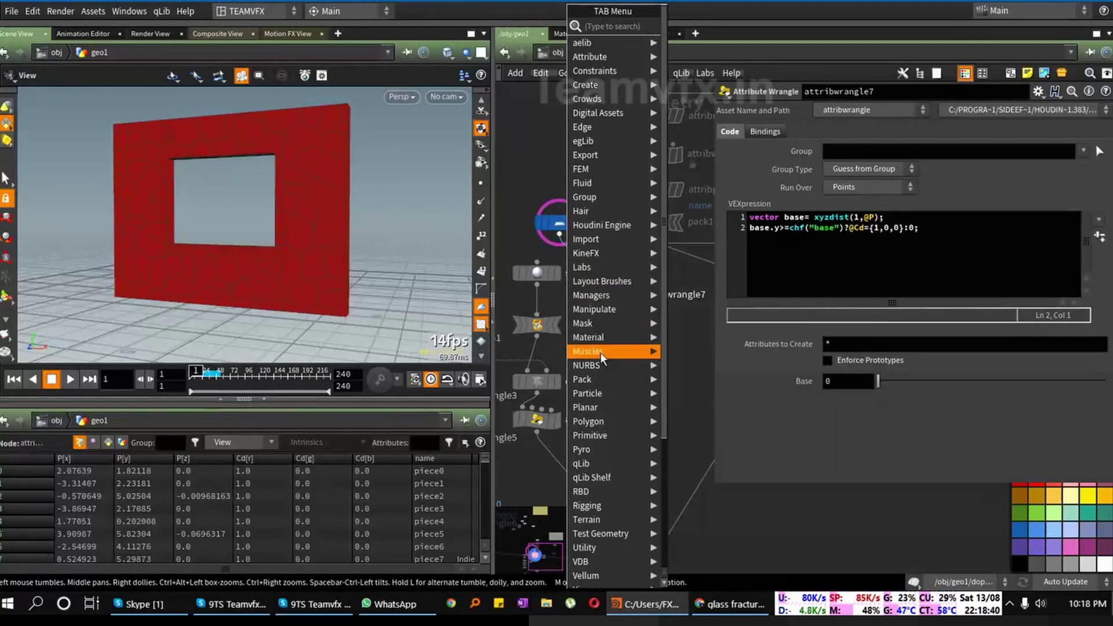
{"action": "mouse_move", "coordinate": [592, 377]}
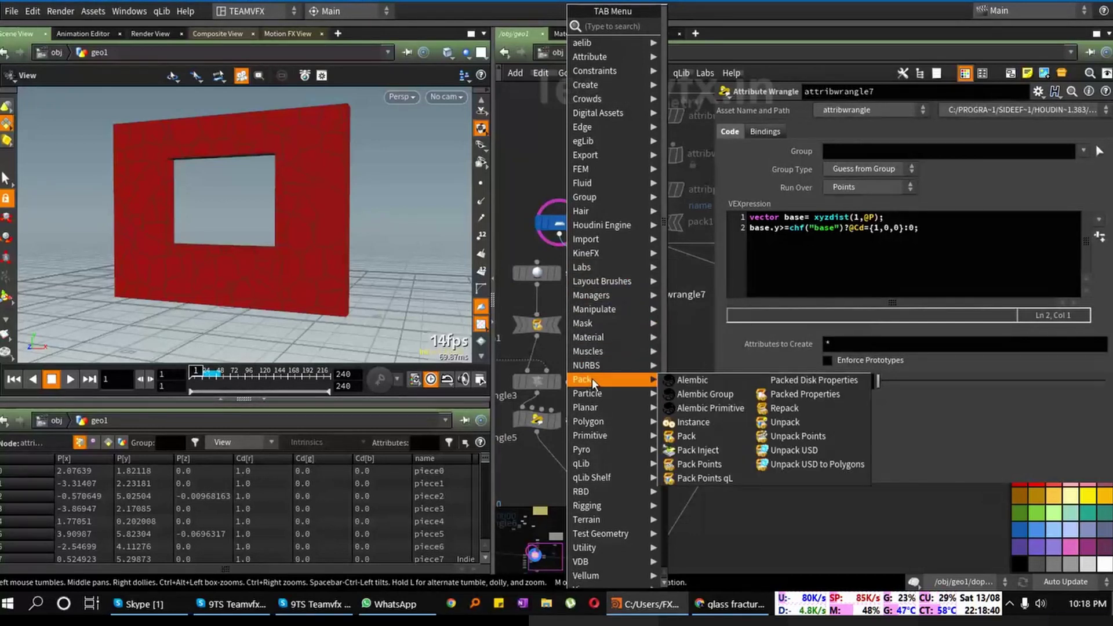
{"action": "left_click", "coordinate": [806, 416]}
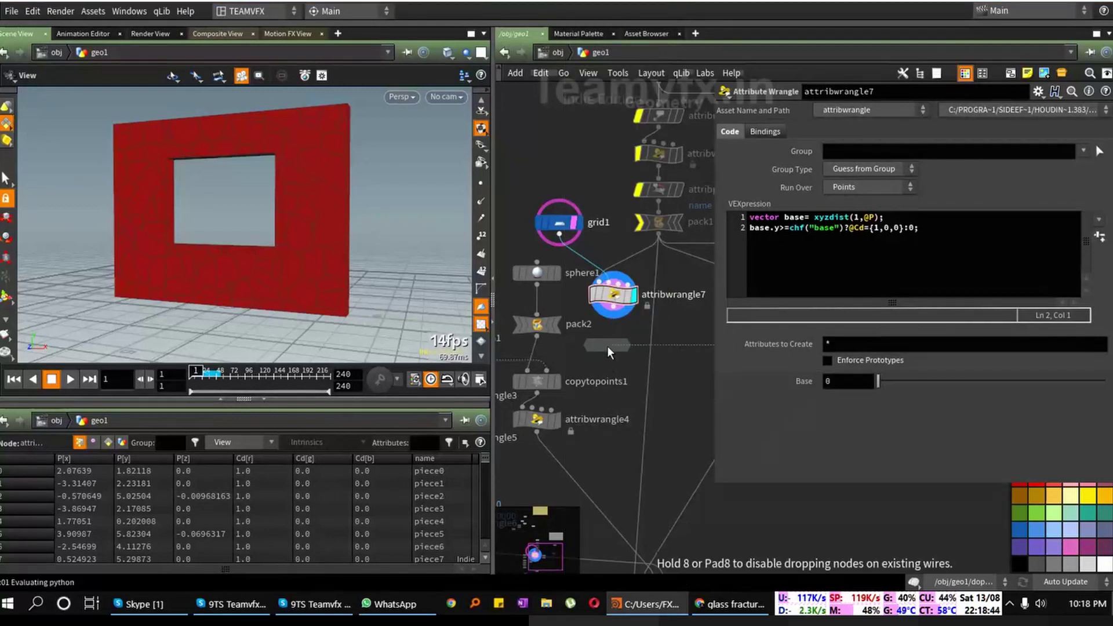
{"action": "left_click", "coordinate": [607, 347]}
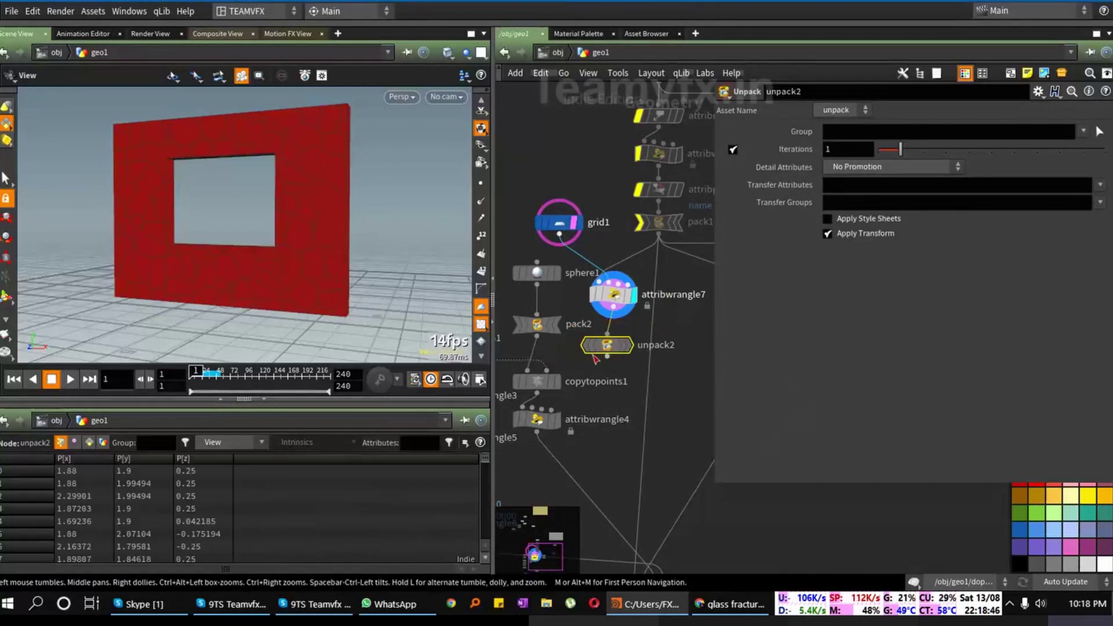
{"action": "left_click", "coordinate": [629, 346]}
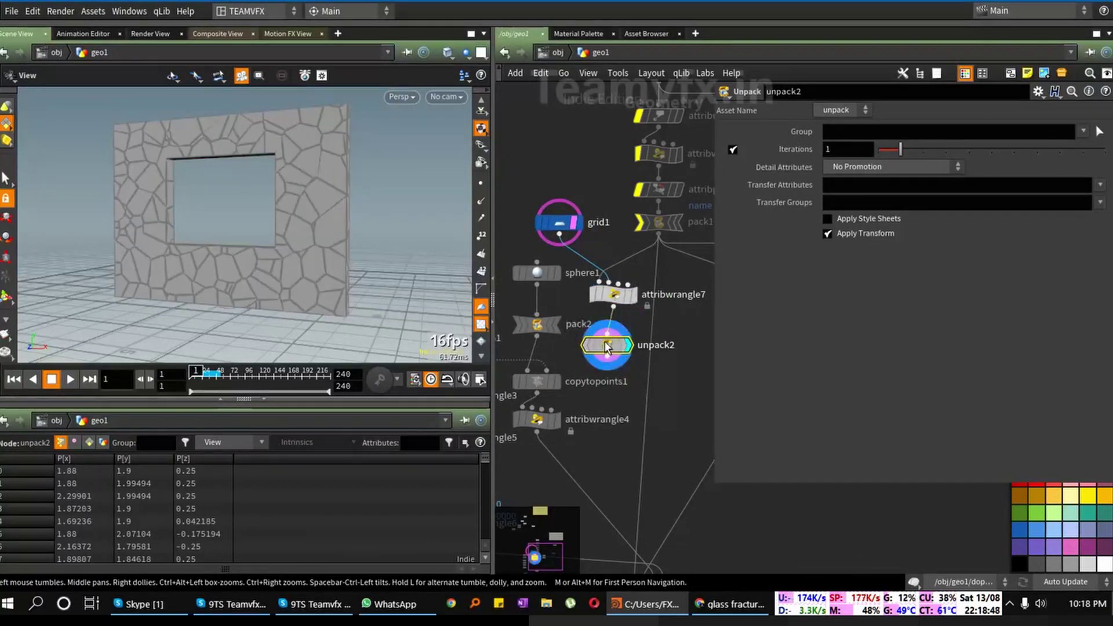
{"action": "left_click_drag", "start_coordinate": [604, 346], "coordinate": [610, 341]}
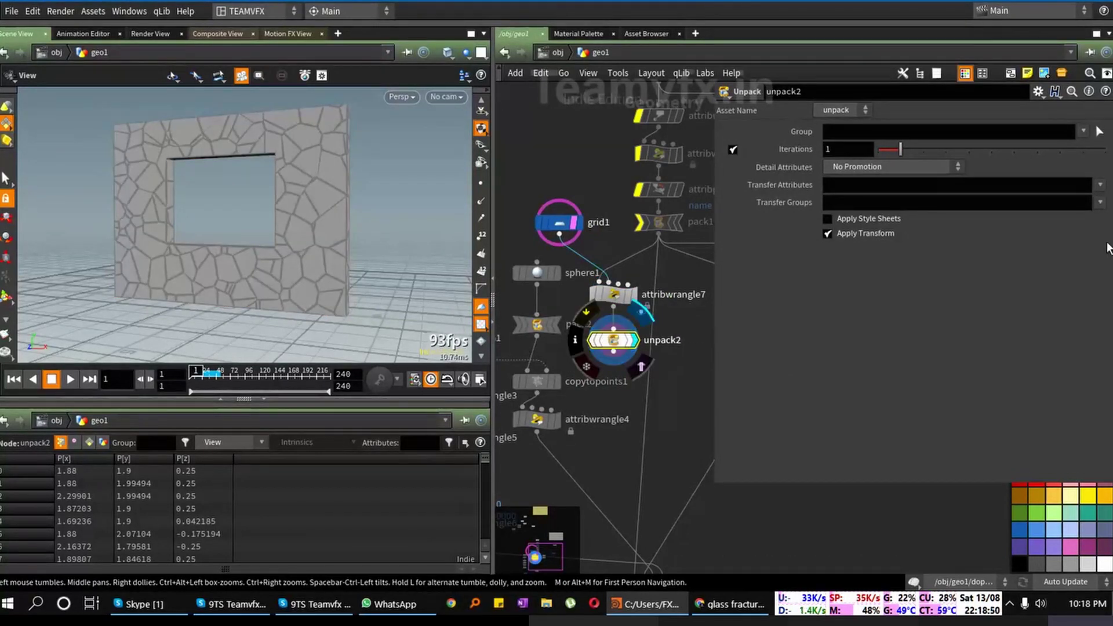
Step: Set unpack2 to transfer the Cd attribute, then select attribwrangle7
{"action": "left_click", "coordinate": [1100, 185]}
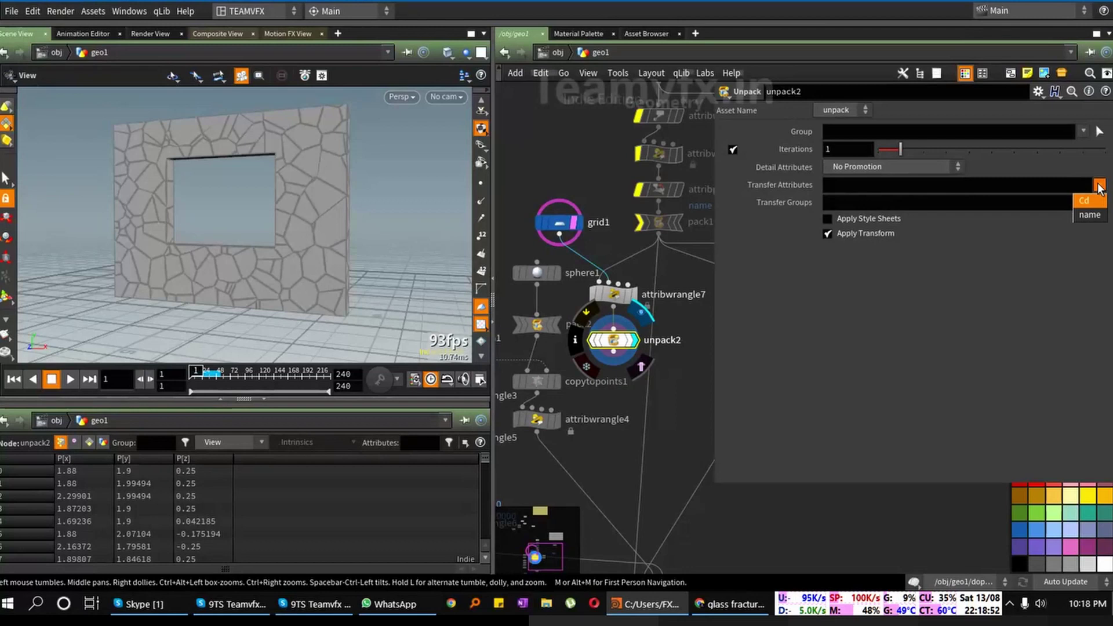
{"action": "left_click", "coordinate": [1088, 200]}
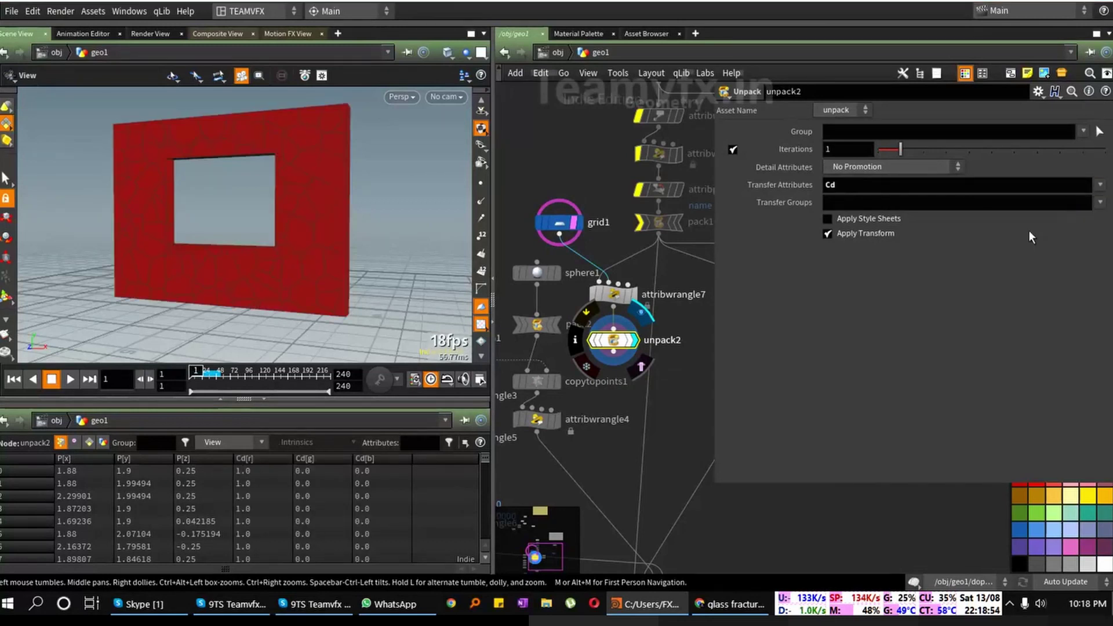
{"action": "left_click", "coordinate": [616, 296]}
Step: Change the comparison from base.y>= to base.y<= and commit the code
{"action": "left_click_drag", "start_coordinate": [879, 382], "coordinate": [1037, 371]}
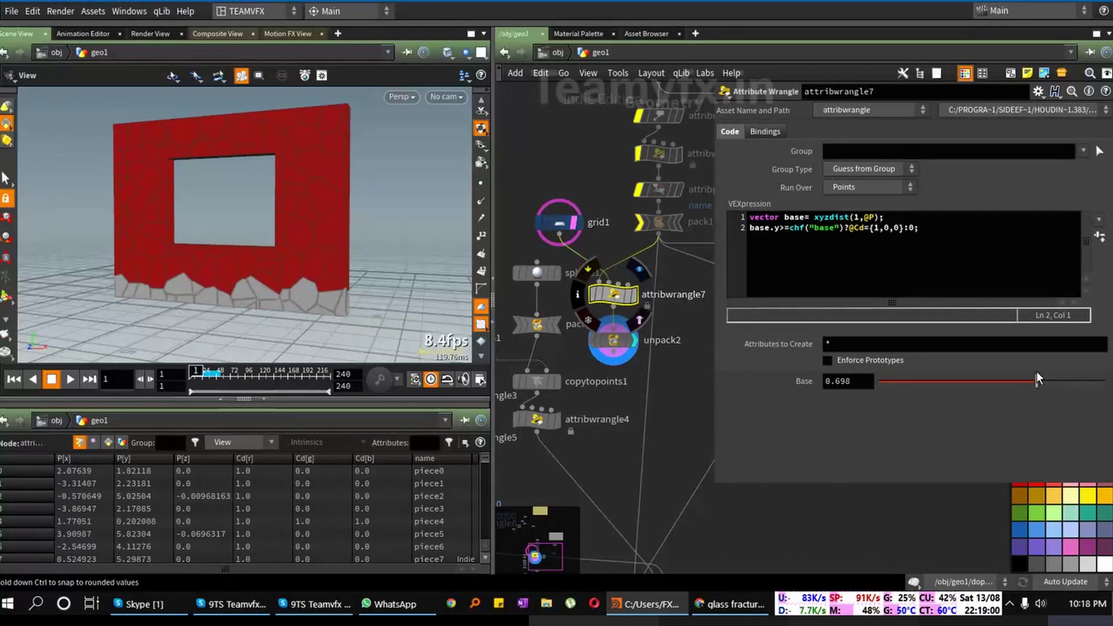
{"action": "left_click_drag", "start_coordinate": [255, 238], "coordinate": [336, 261]}
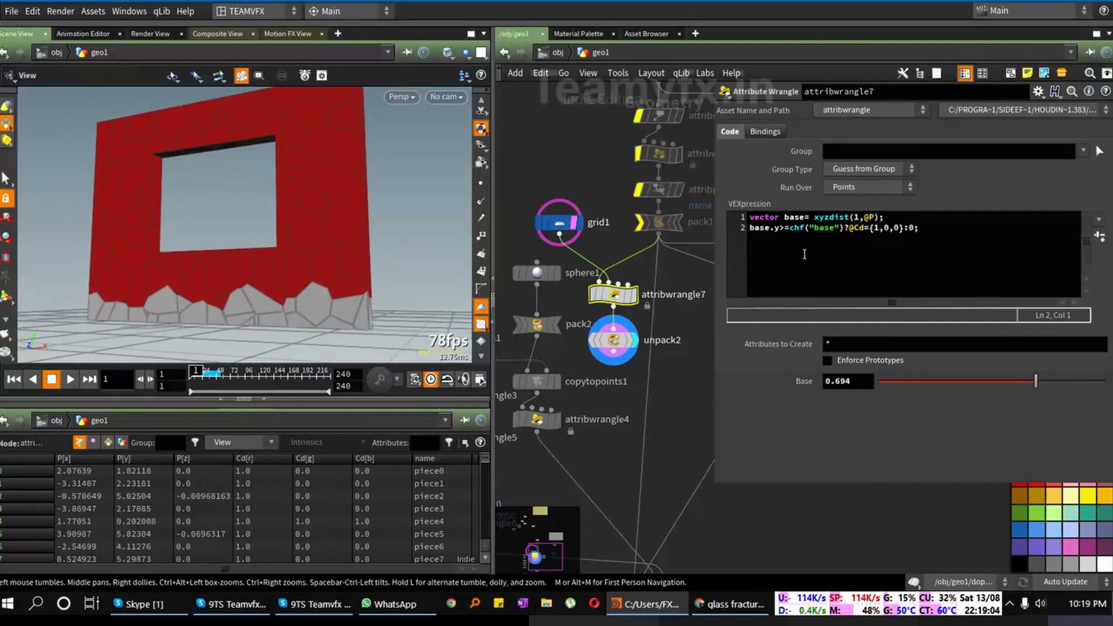
{"action": "left_click", "coordinate": [782, 228]}
{"action": "double_click", "coordinate": [778, 228]}
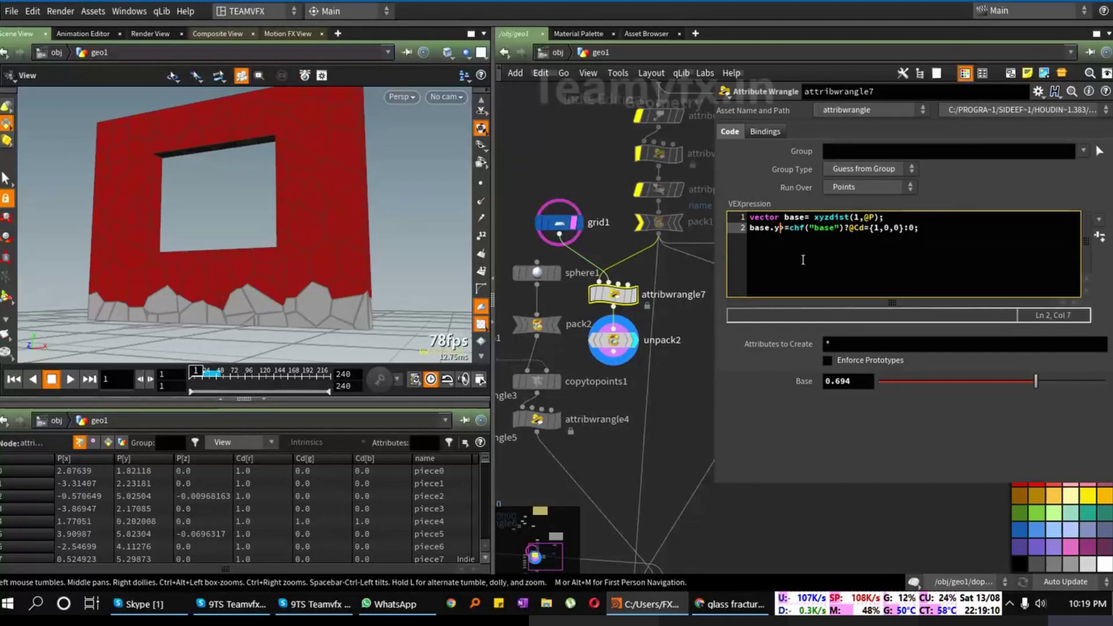
{"action": "key", "text": "Delete"}
{"action": "type", "text": "<"}
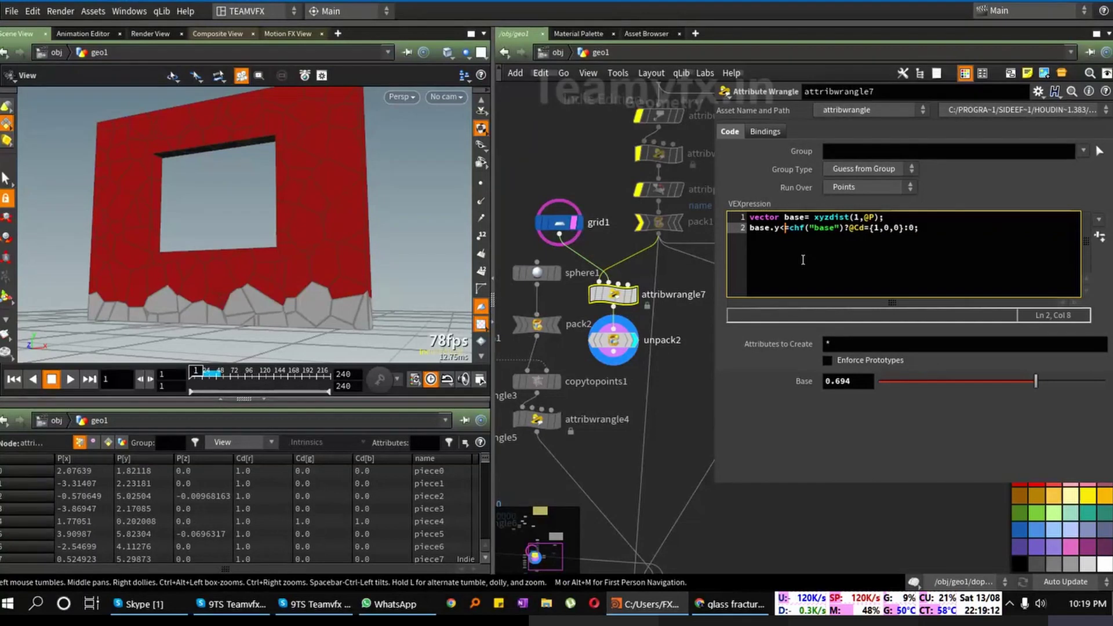
{"action": "left_click", "coordinate": [749, 503]}
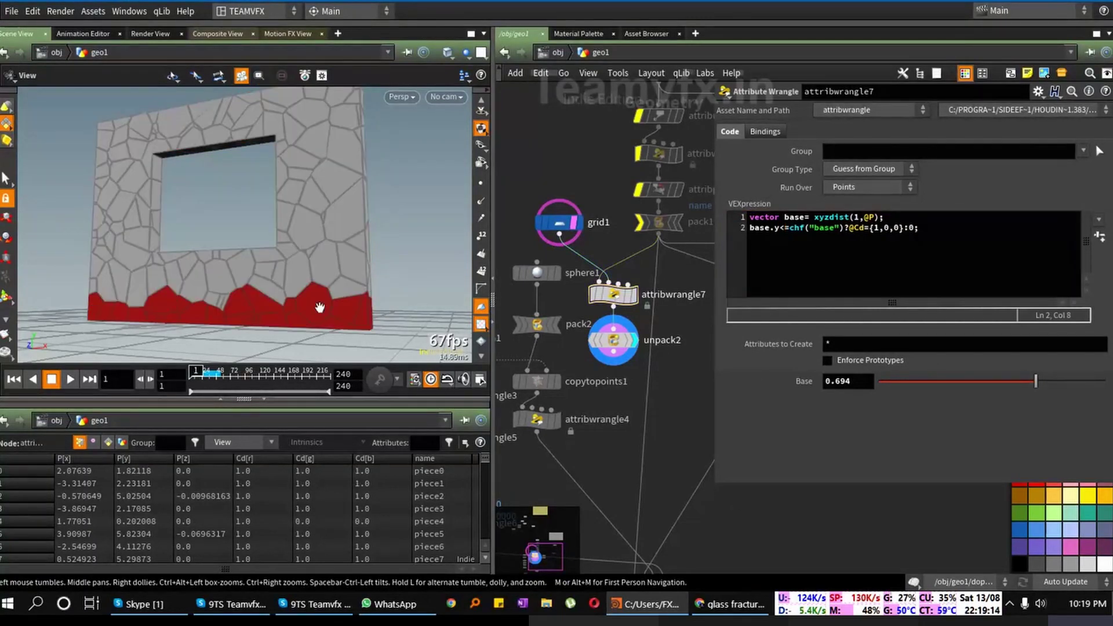
Step: Lower Base to 0.562 so only the wall's bottom pieces stay red
{"action": "left_click_drag", "start_coordinate": [319, 307], "coordinate": [360, 310]}
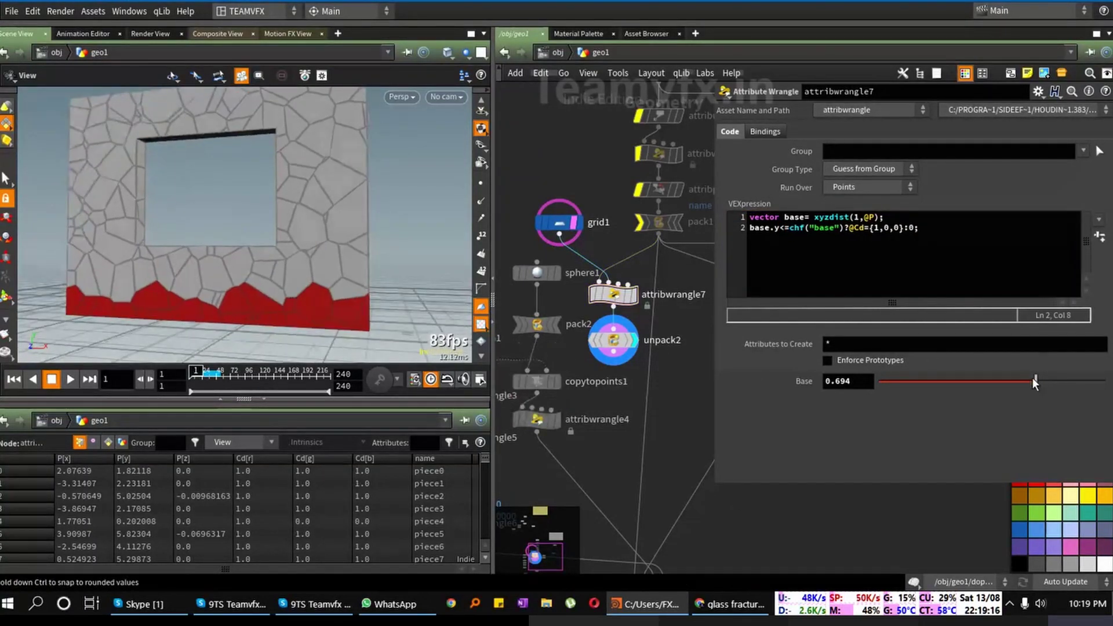
{"action": "left_click_drag", "start_coordinate": [1034, 380], "coordinate": [1006, 380]}
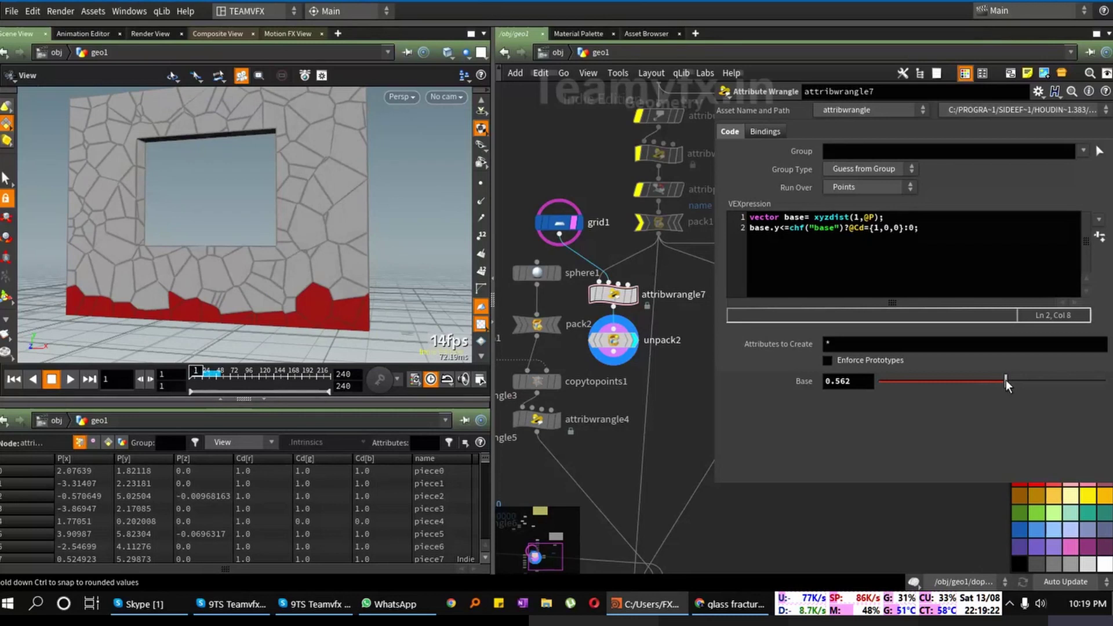
{"action": "left_click_drag", "start_coordinate": [303, 217], "coordinate": [357, 244]}
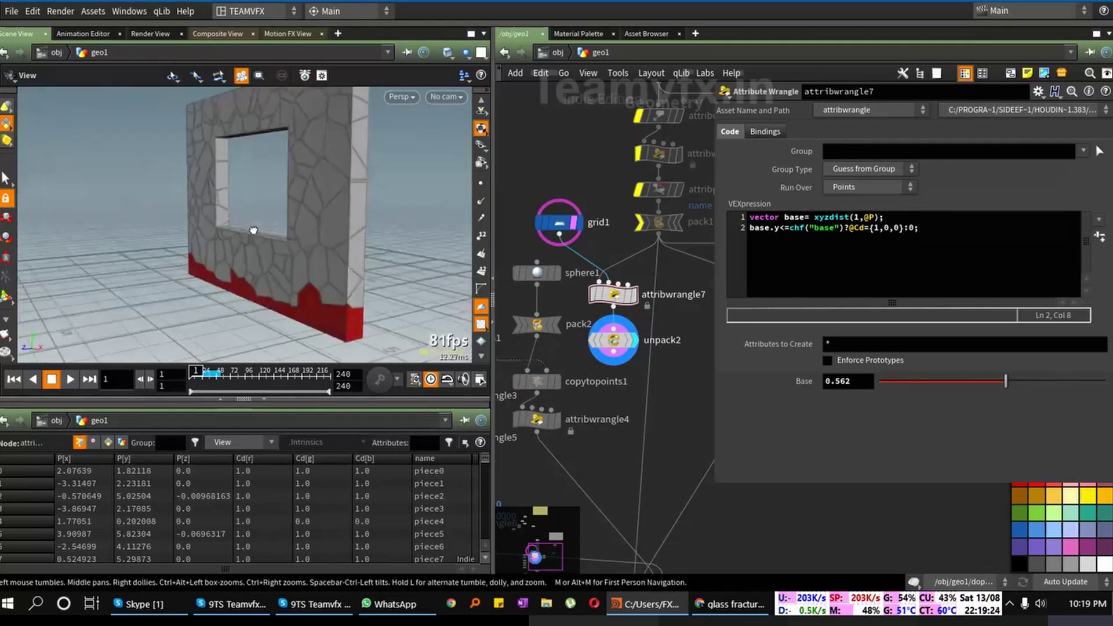
{"action": "left_click", "coordinate": [926, 232]}
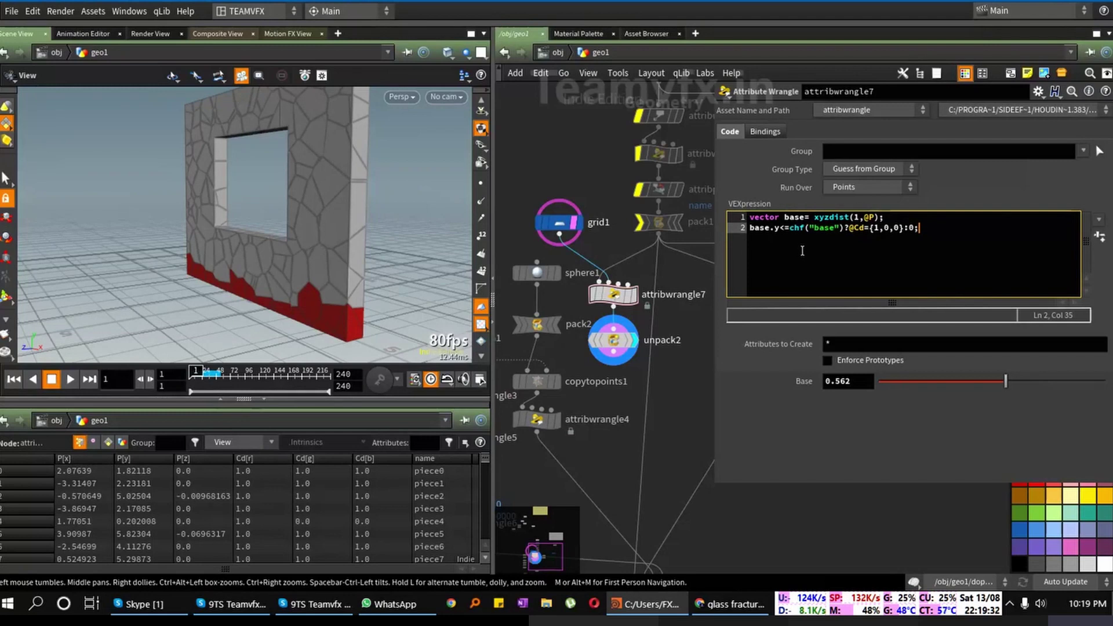
{"action": "left_click_drag", "start_coordinate": [269, 233], "coordinate": [284, 227]}
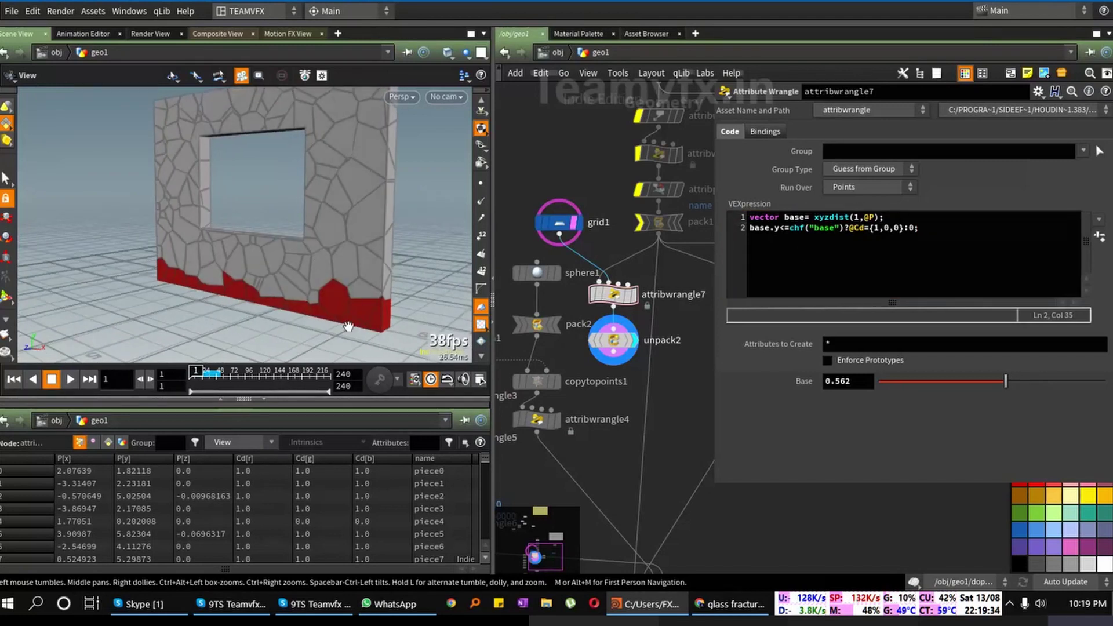
{"action": "left_click", "coordinate": [936, 234]}
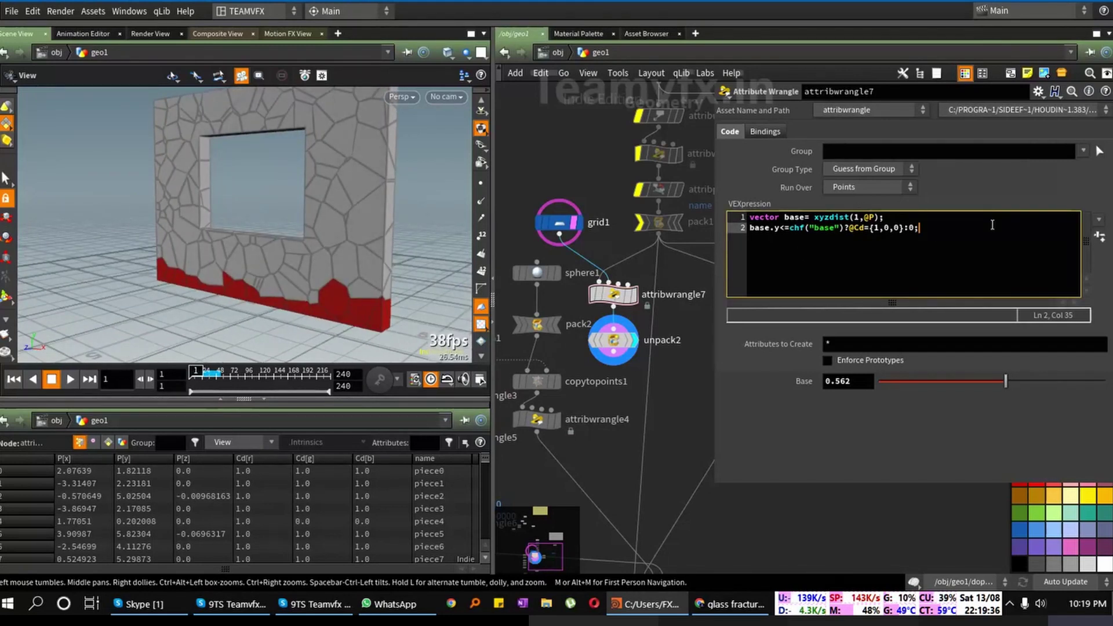
{"action": "key", "text": "Return"}
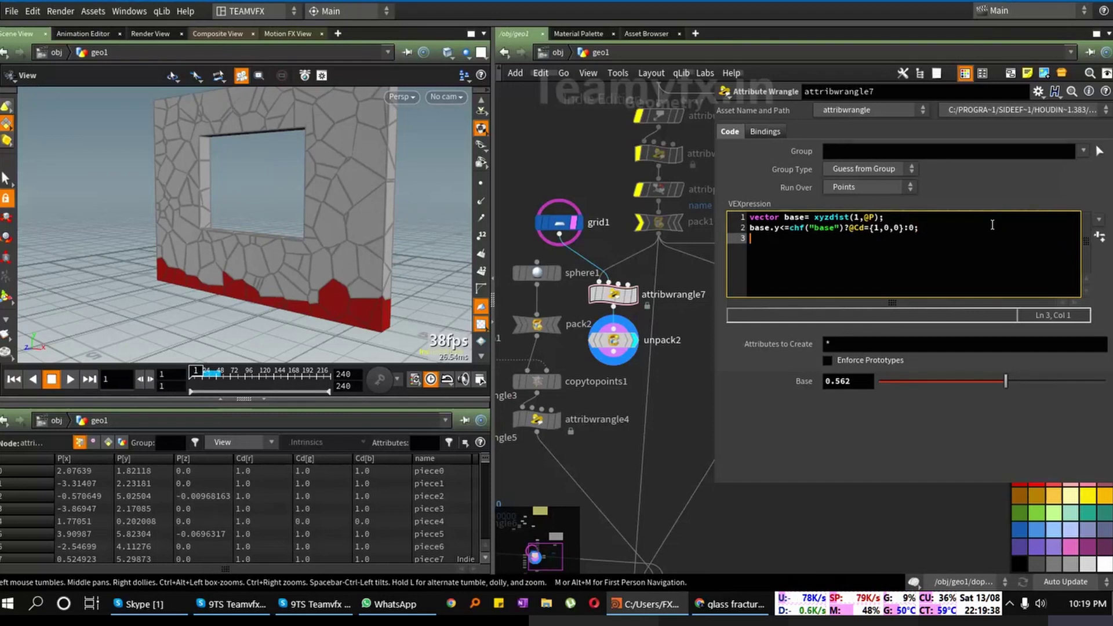
{"action": "type", "text": "@av"}
{"action": "type", "text": "i"}
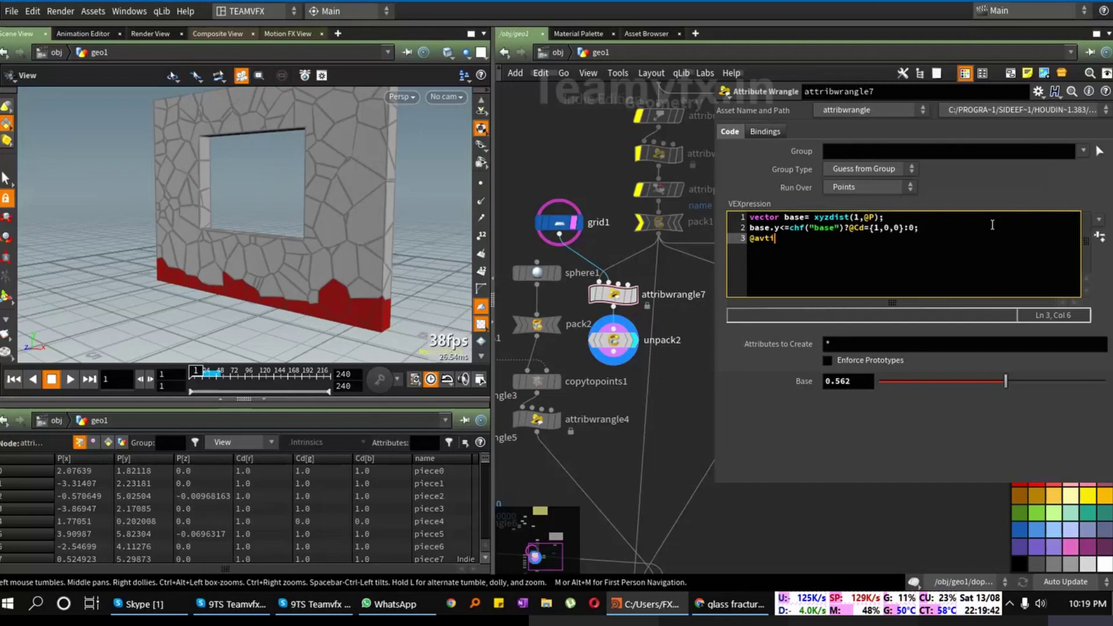
{"action": "key", "text": "BackSpace"}
{"action": "key", "text": "BackSpace"}
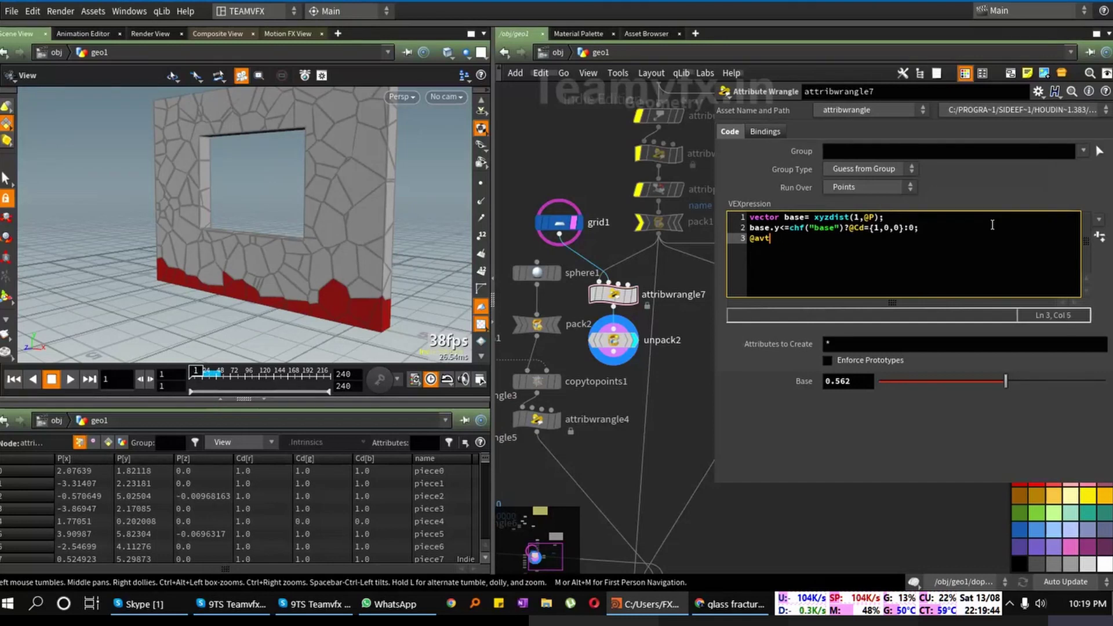
{"action": "type", "text": "ctive"}
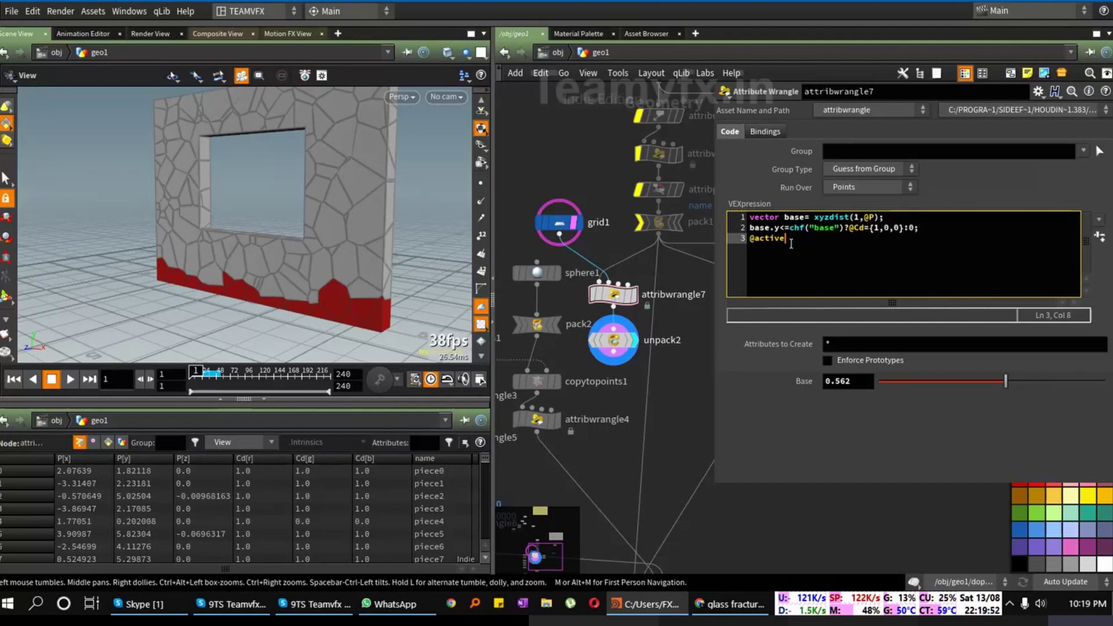
{"action": "left_click_drag", "start_coordinate": [791, 244], "coordinate": [745, 238]}
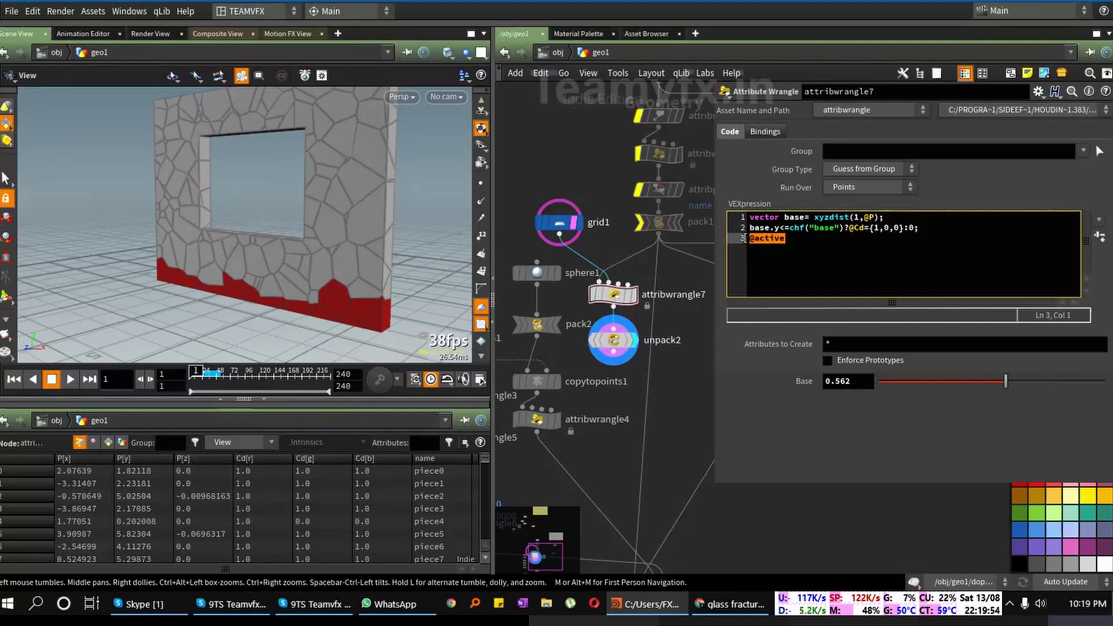
{"action": "key", "text": "BackSpace"}
{"action": "left_click", "coordinate": [905, 228]}
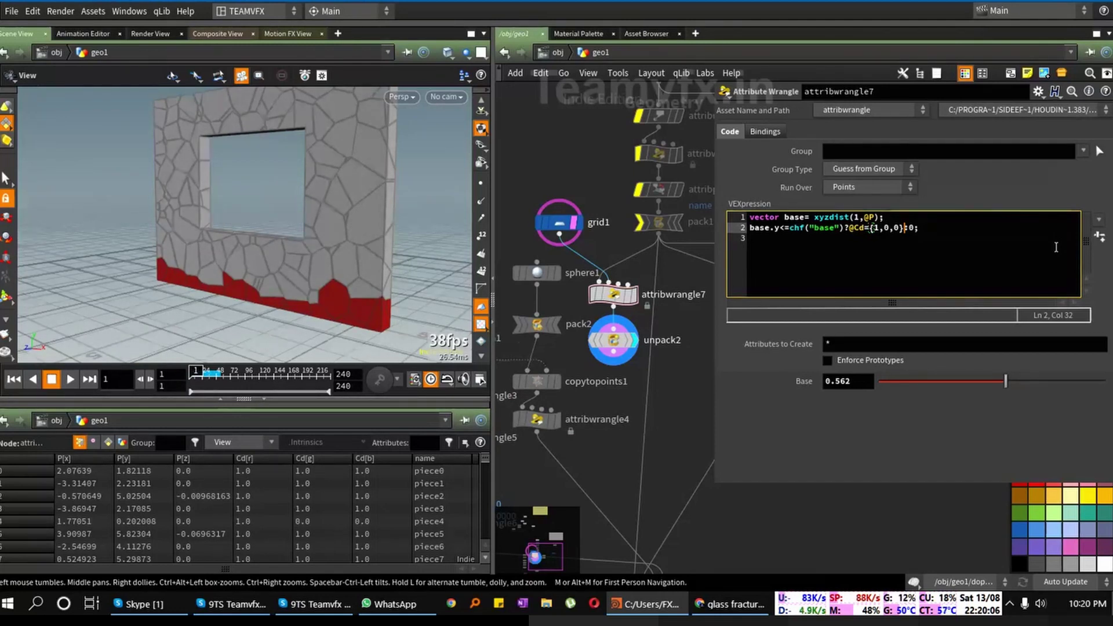
{"action": "type", "text": ",@active"}
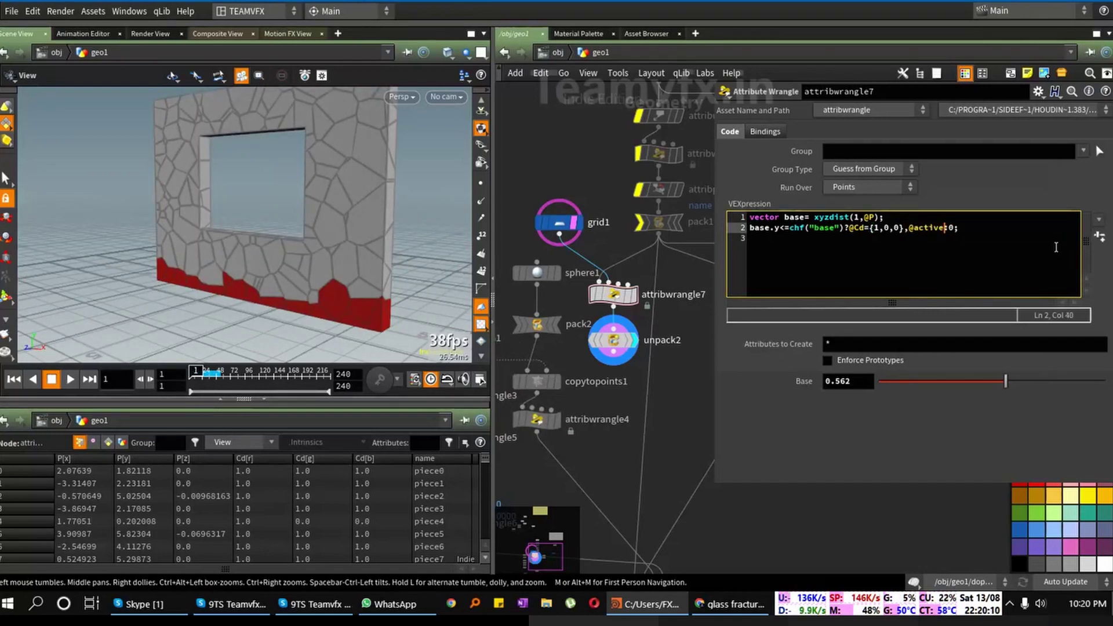
{"action": "type", "text": "=1"}
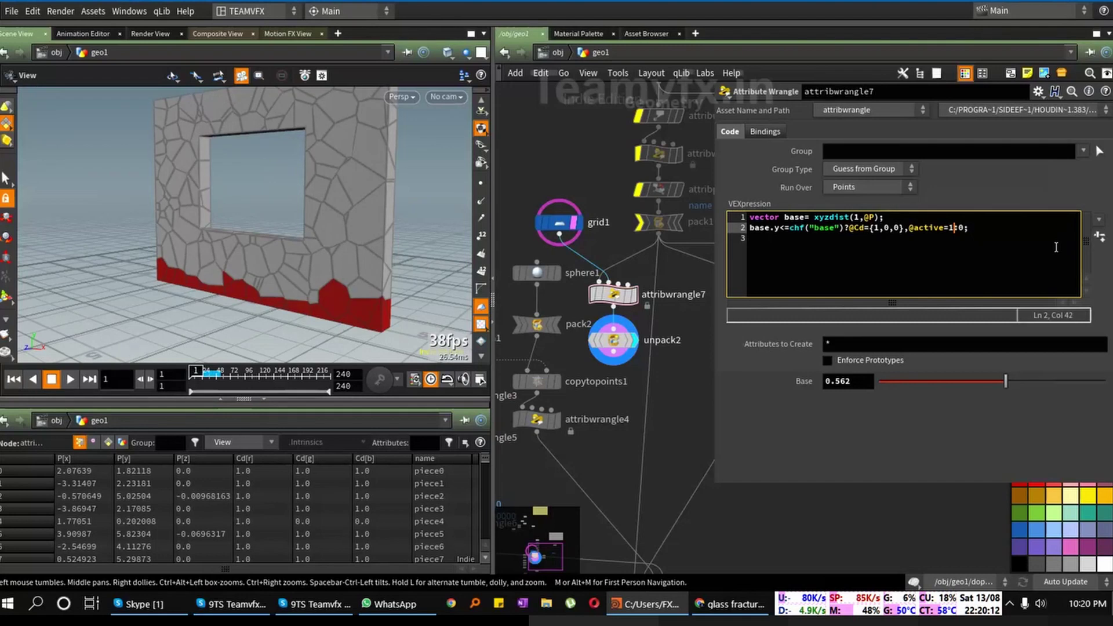
{"action": "left_click", "coordinate": [669, 426]}
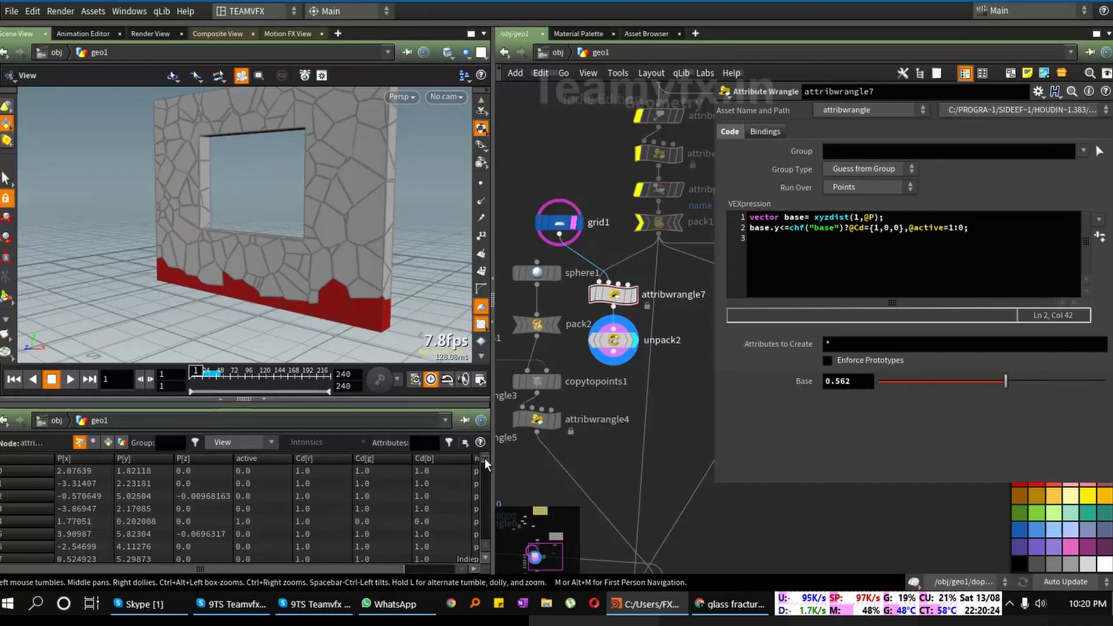
{"action": "left_click_drag", "start_coordinate": [485, 458], "coordinate": [488, 499]}
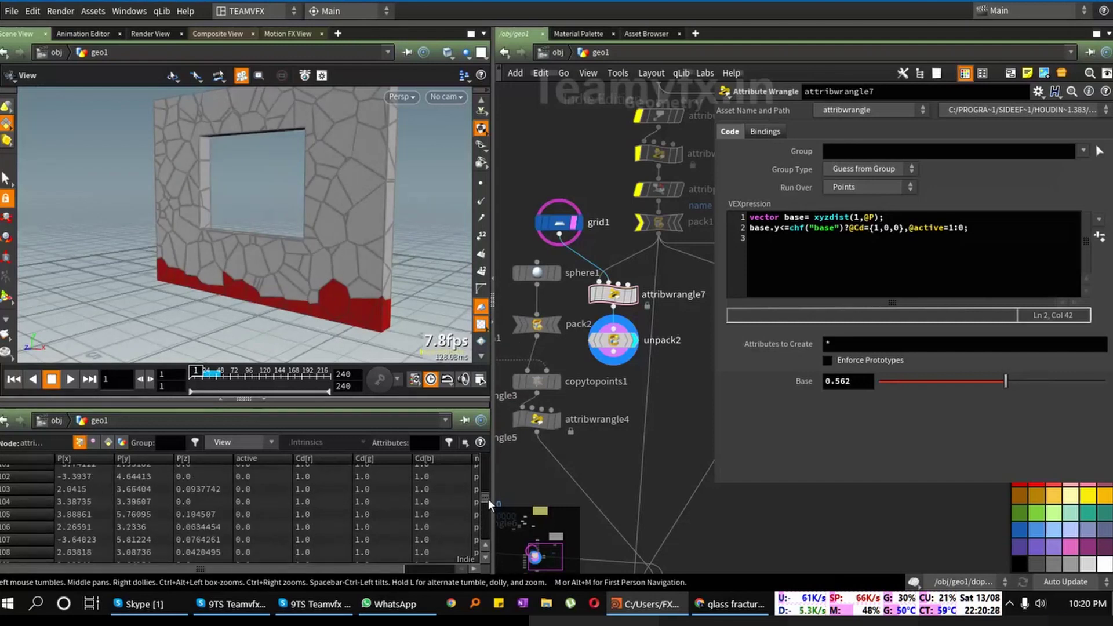
{"action": "left_click", "coordinate": [280, 459]}
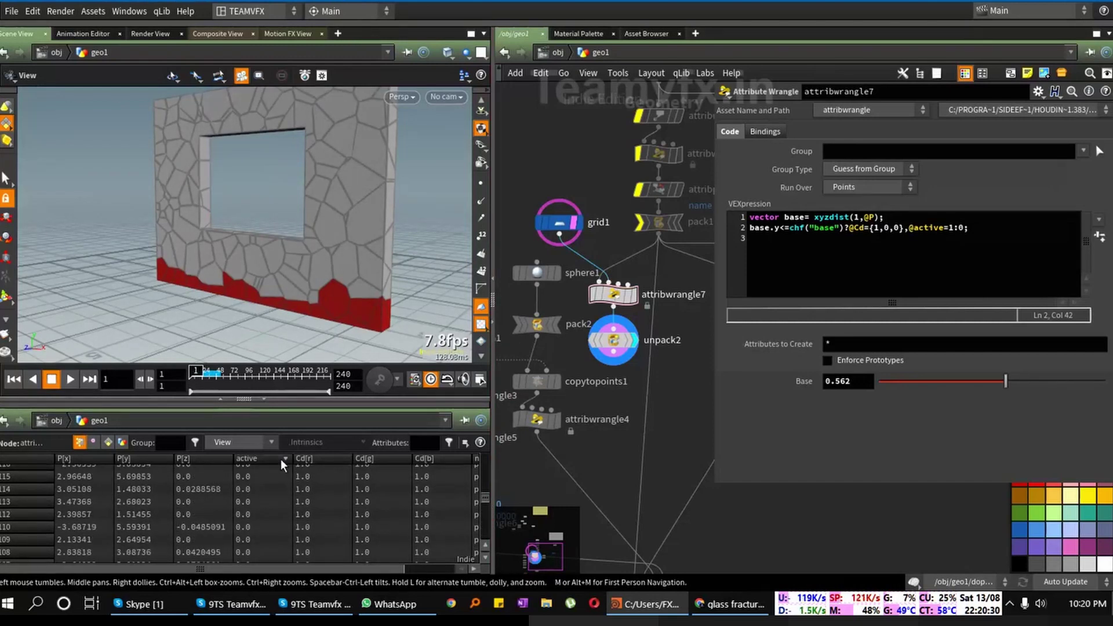
{"action": "left_click_drag", "start_coordinate": [484, 499], "coordinate": [489, 447]}
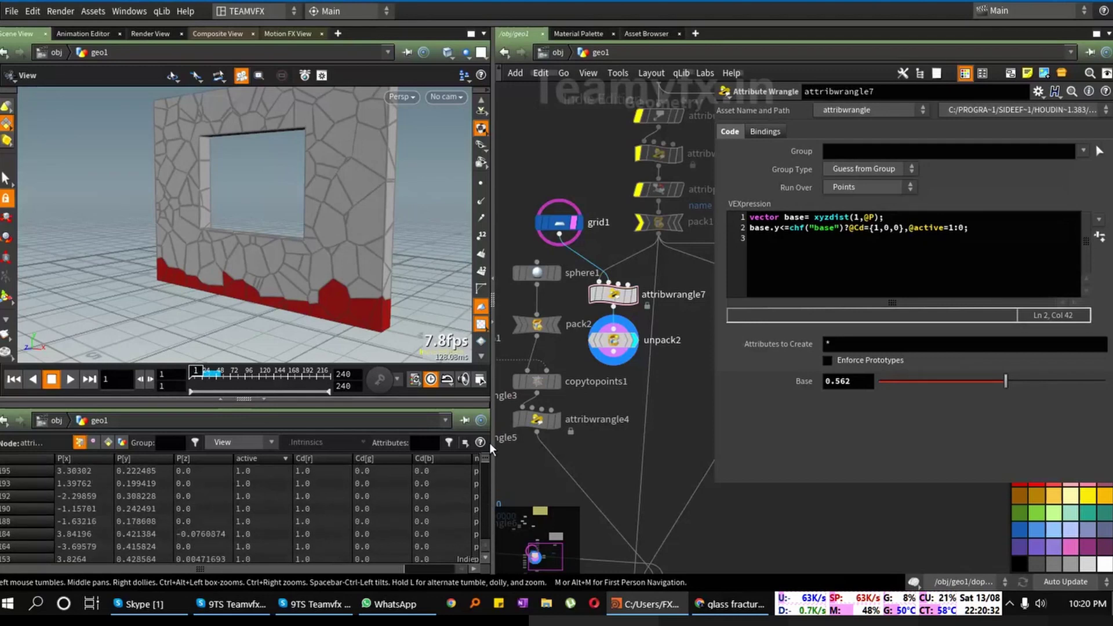
{"action": "scroll", "coordinate": [263, 496], "scroll_direction": "down", "scroll_amount": 5}
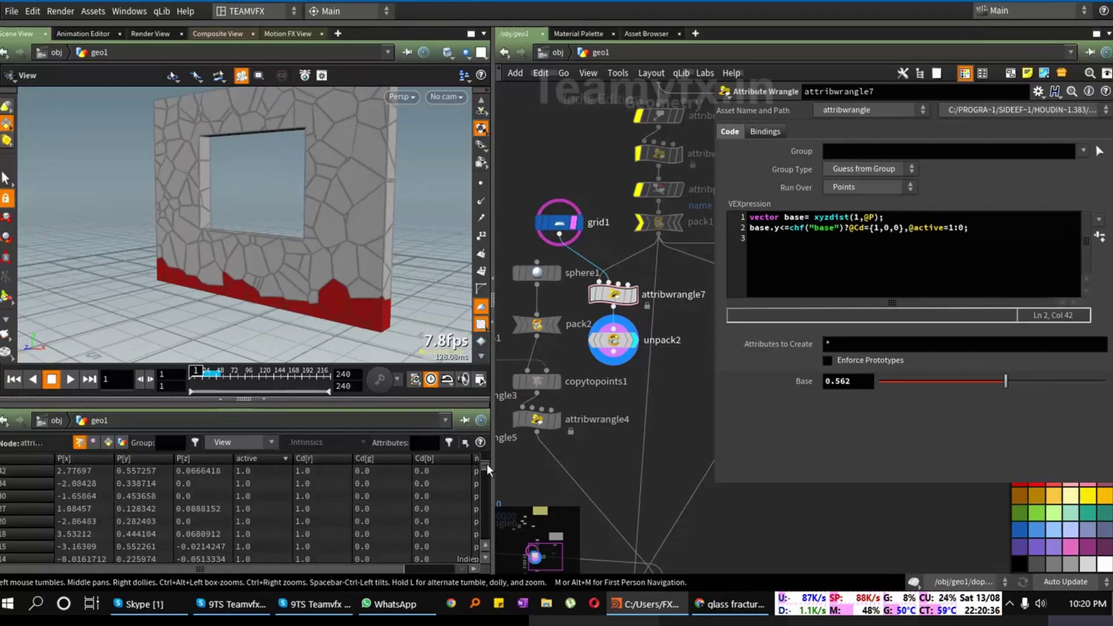
{"action": "left_click_drag", "start_coordinate": [485, 464], "coordinate": [495, 443]}
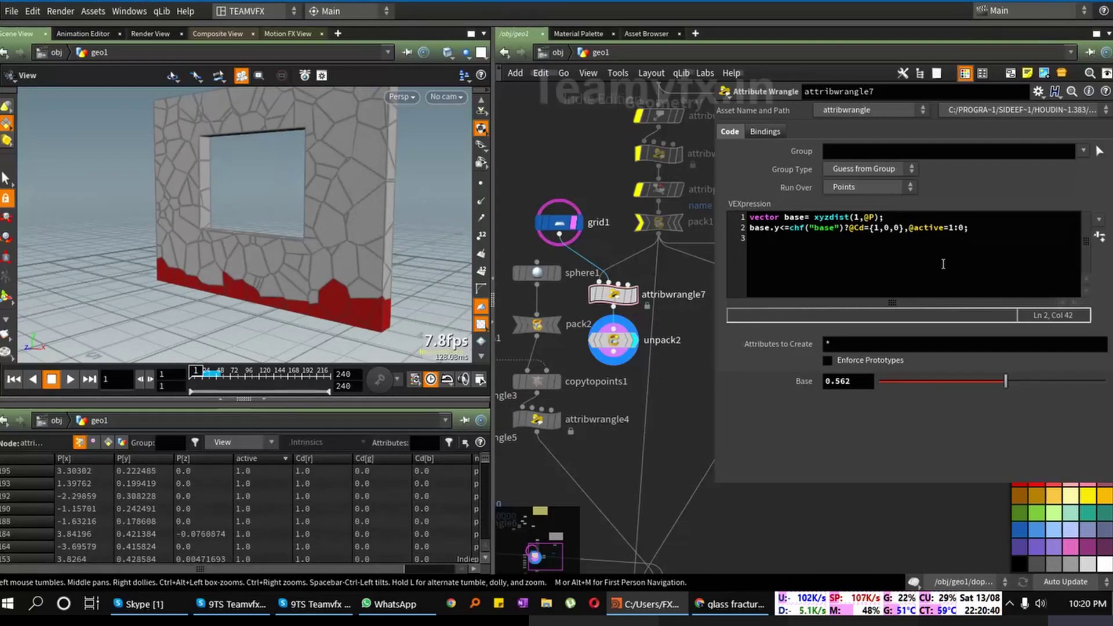
{"action": "left_click_drag", "start_coordinate": [943, 228], "coordinate": [905, 228]}
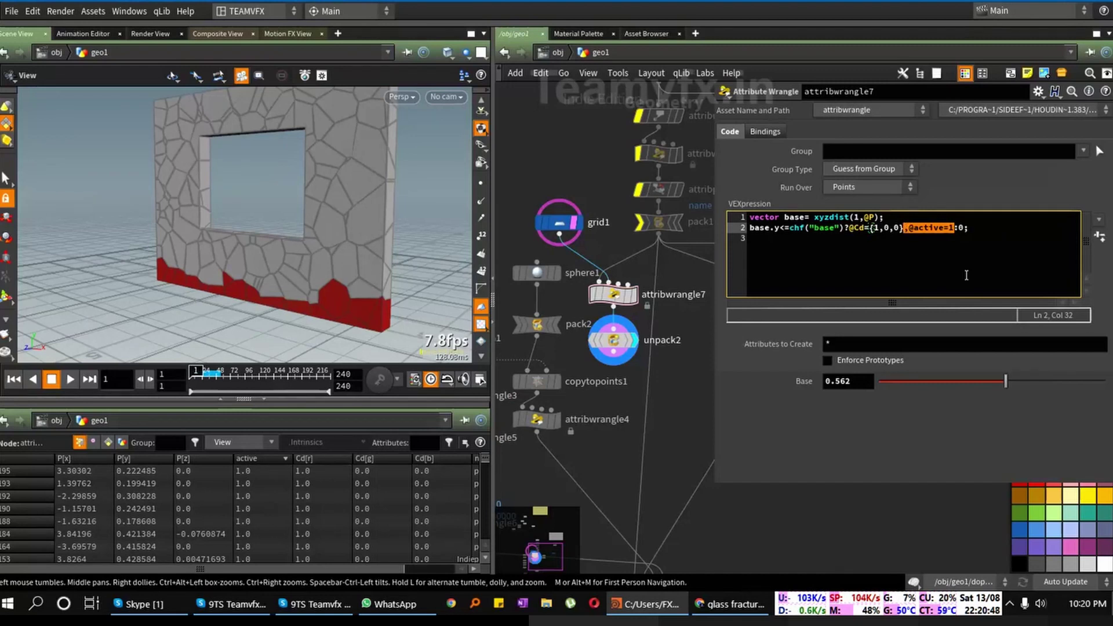
Step: Move the active assignment into the else branch as i@active=1, replacing the trailing 0
{"action": "key", "text": "BackSpace"}
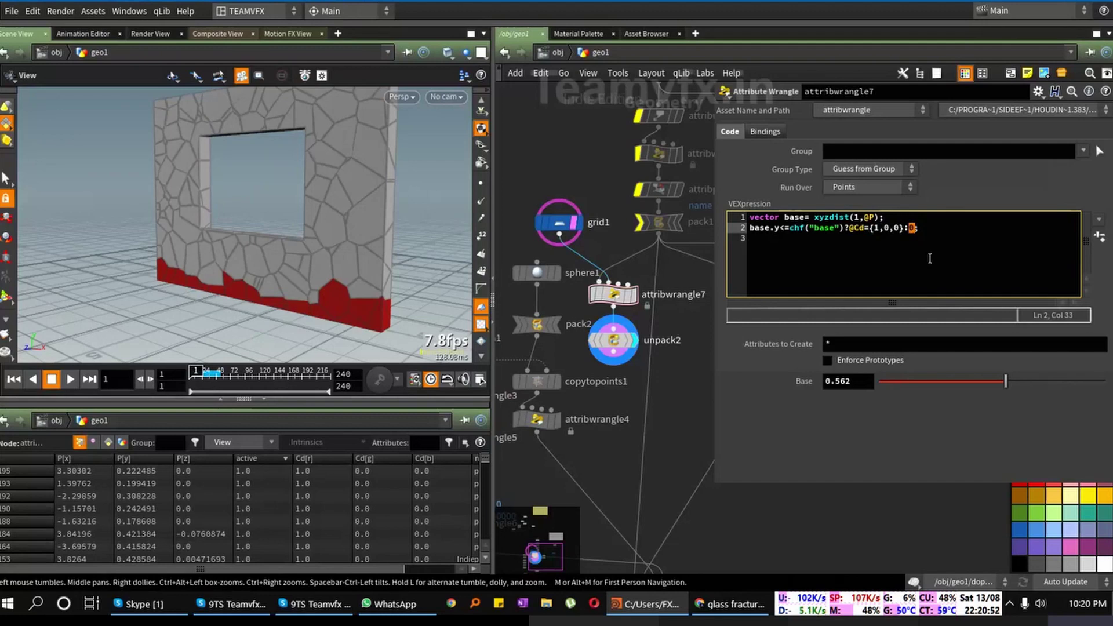
{"action": "type", "text": ",@active=1"}
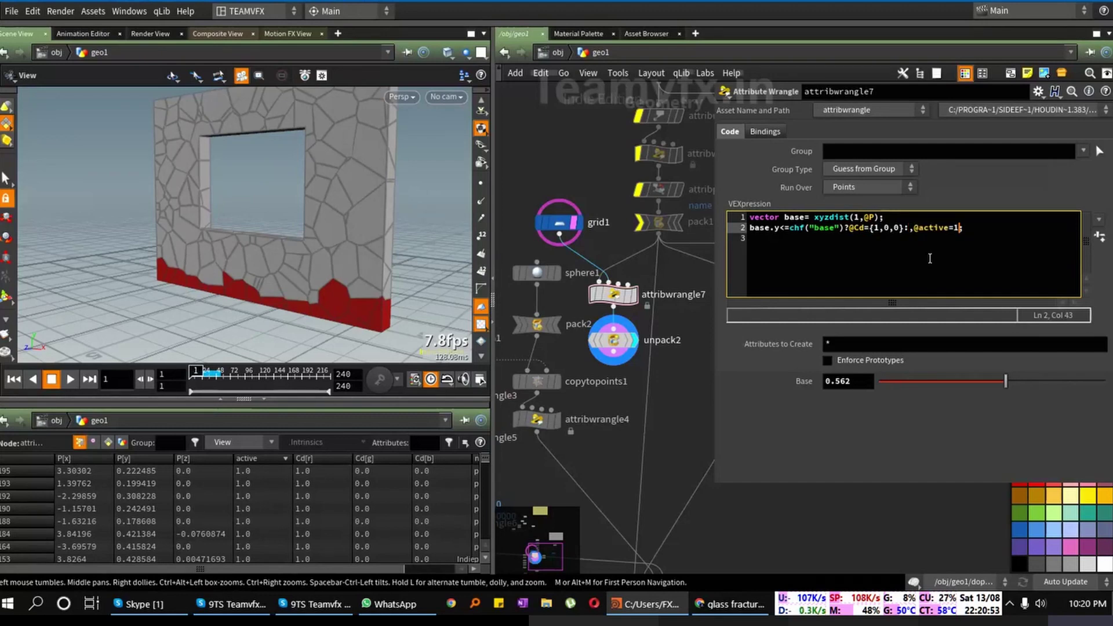
{"action": "type", "text": ";"}
{"action": "left_click", "coordinate": [656, 450]}
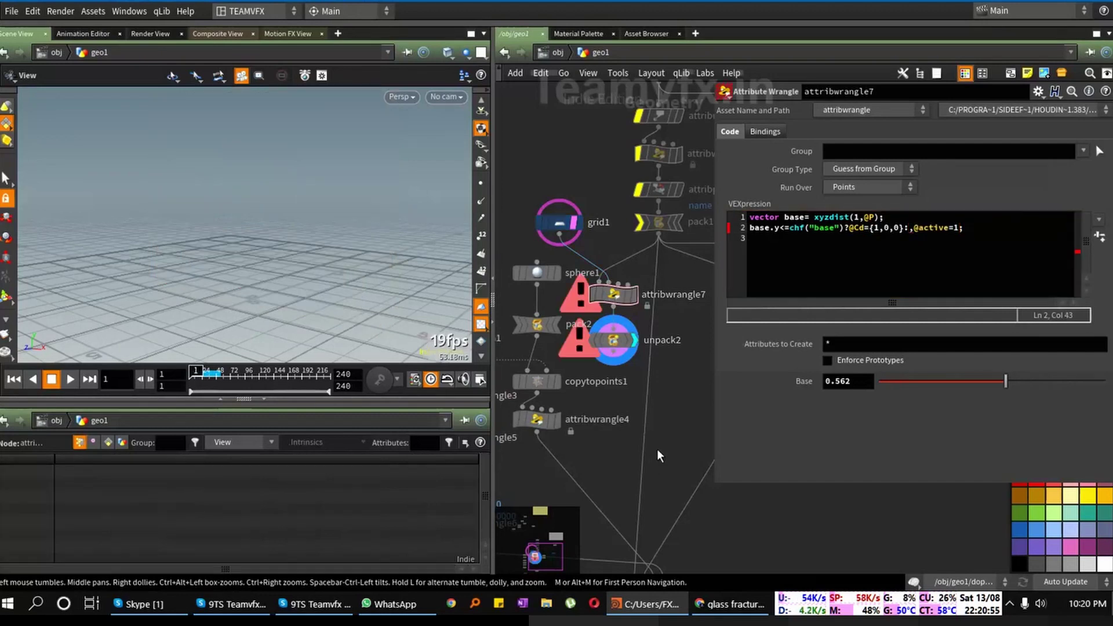
{"action": "left_click", "coordinate": [911, 227]}
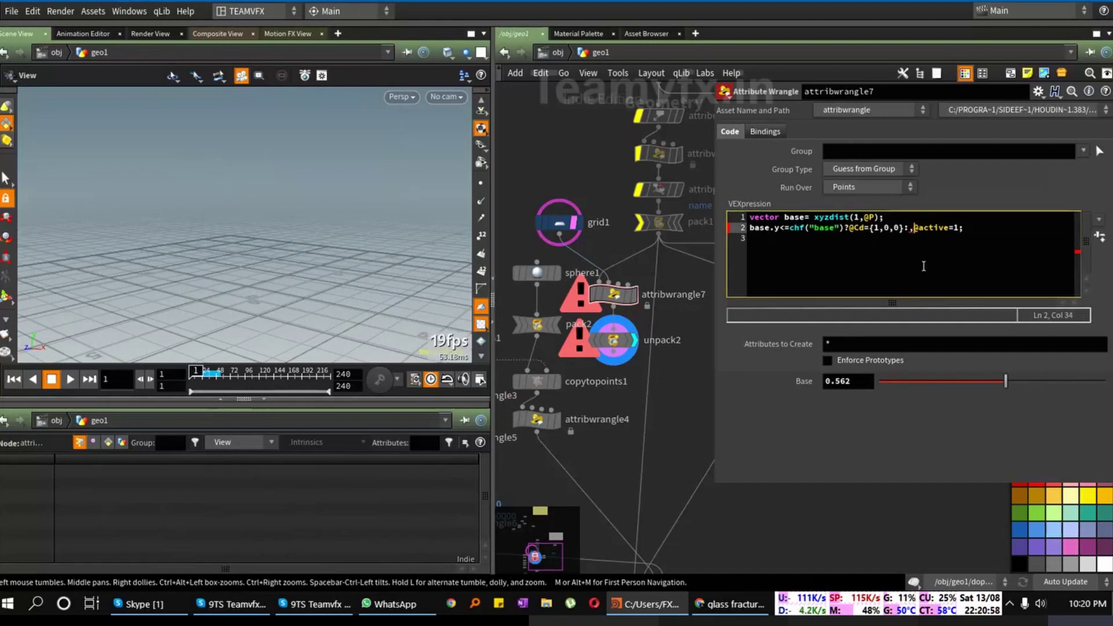
{"action": "key", "text": "BackSpace"}
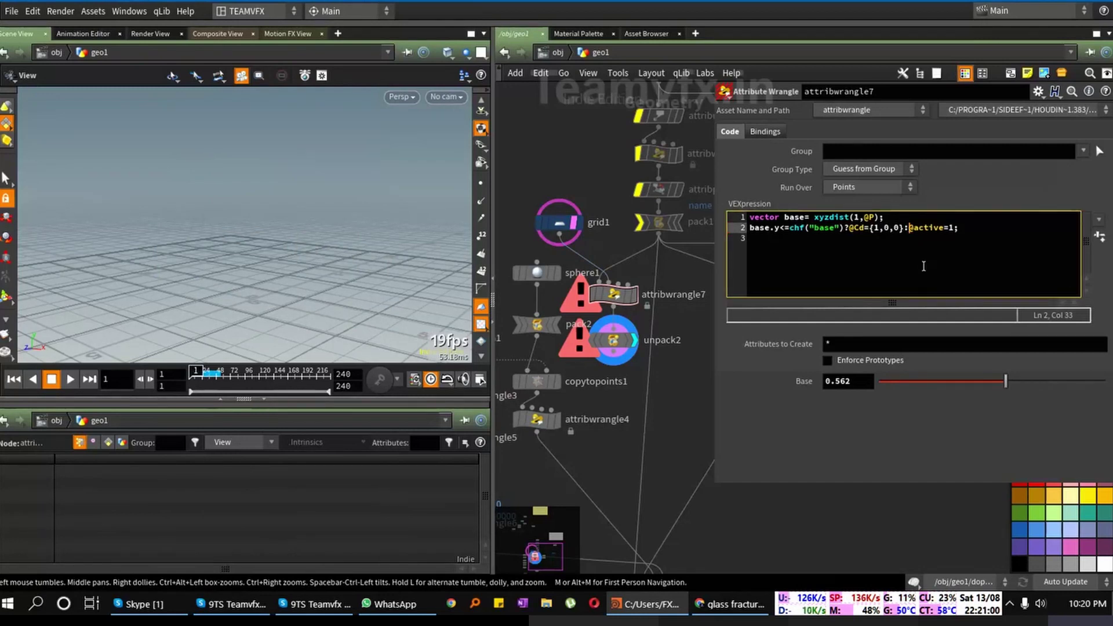
{"action": "type", "text": "i"}
{"action": "left_click", "coordinate": [741, 534]}
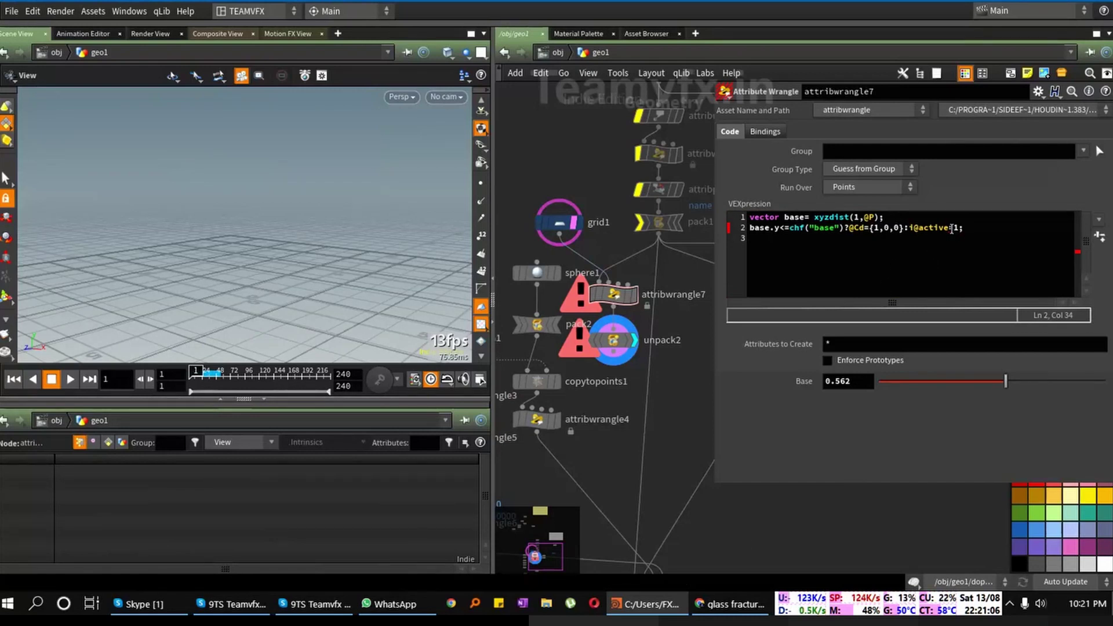
Step: Wrap i@active=1 in parentheses to clear the syntax error
{"action": "mouse_move", "coordinate": [951, 228]}
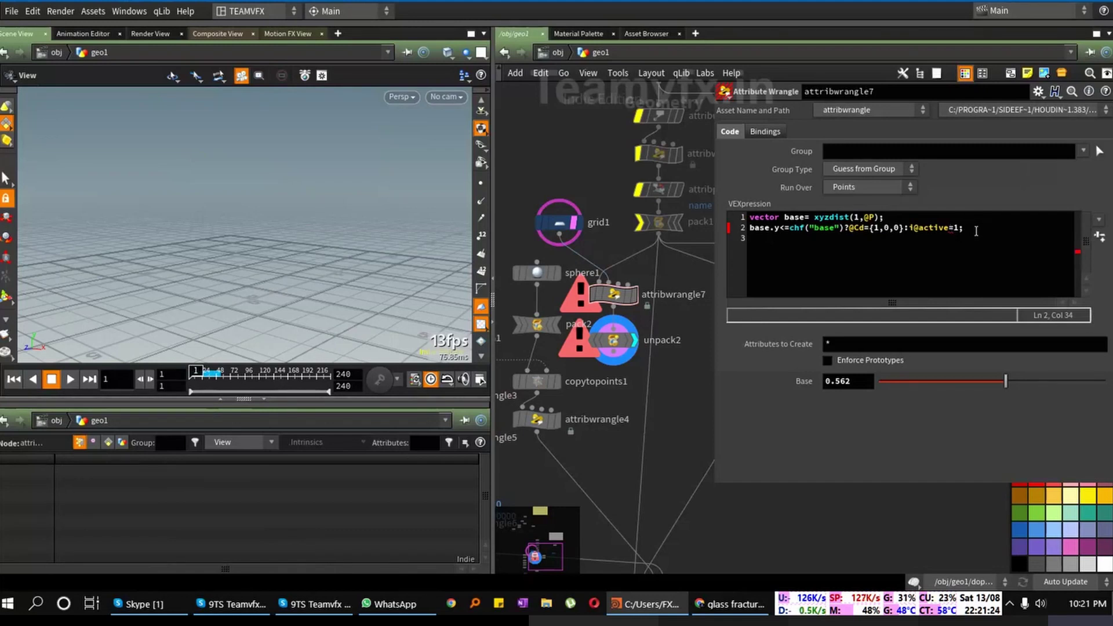
{"action": "left_click", "coordinate": [908, 228]}
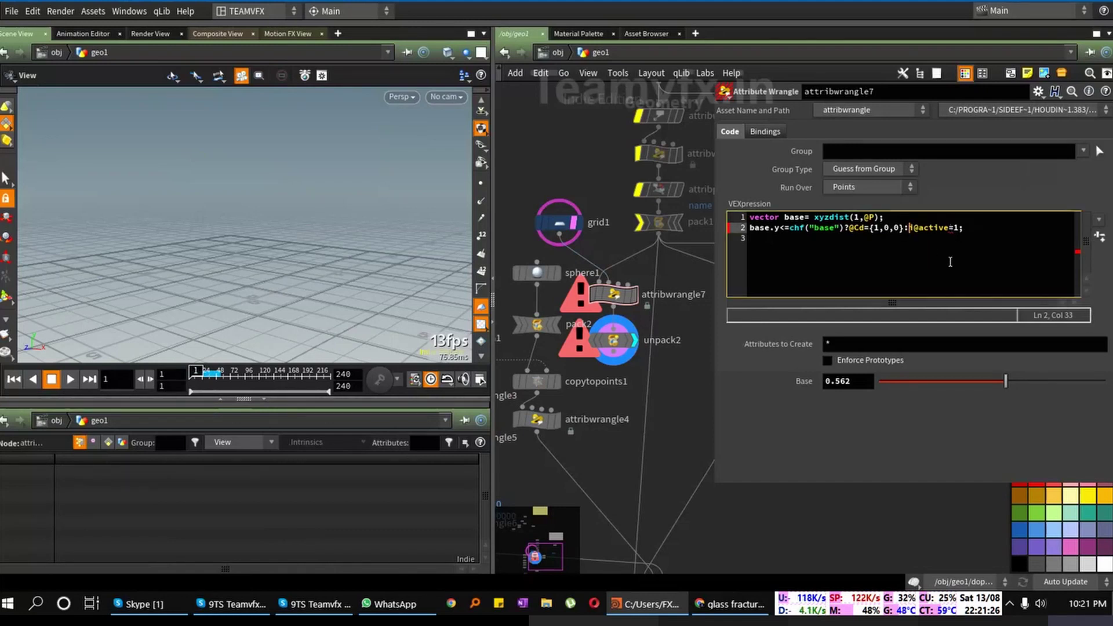
{"action": "type", "text": "("}
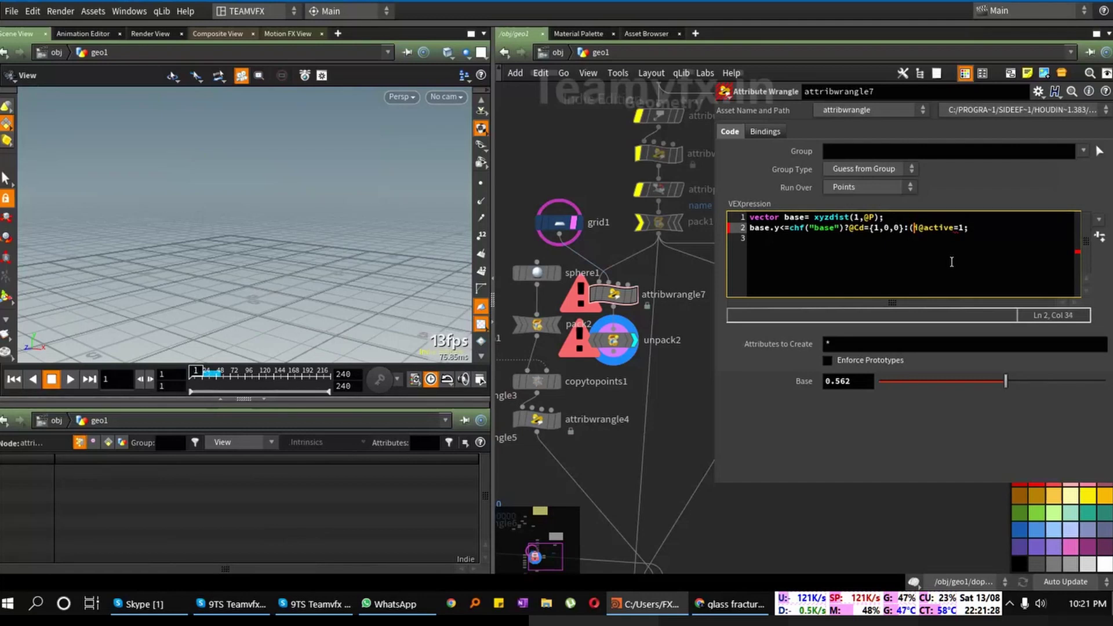
{"action": "left_click", "coordinate": [962, 228]}
{"action": "type", "text": ")"}
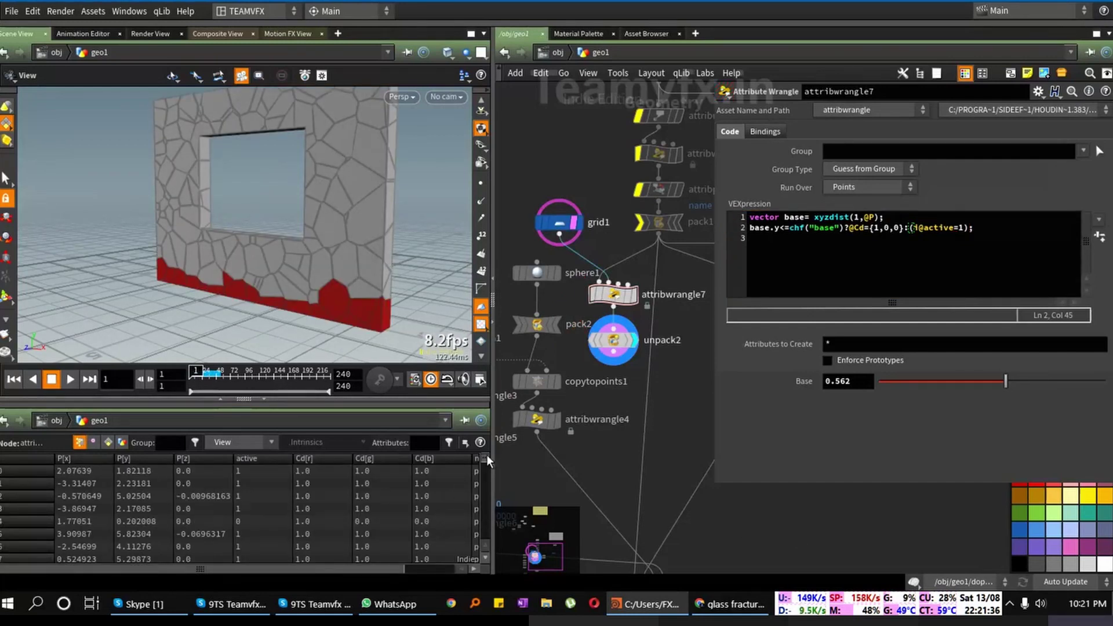
Step: Sort the point spreadsheet by active, tumble toward the wall front, and pan the network to dopnet1
{"action": "mouse_move", "coordinate": [486, 458]}
{"action": "left_mouse_down"}
{"action": "mouse_move", "coordinate": [485, 482]}
{"action": "mouse_move", "coordinate": [484, 461]}
{"action": "left_mouse_up"}
{"action": "left_click", "coordinate": [266, 458]}
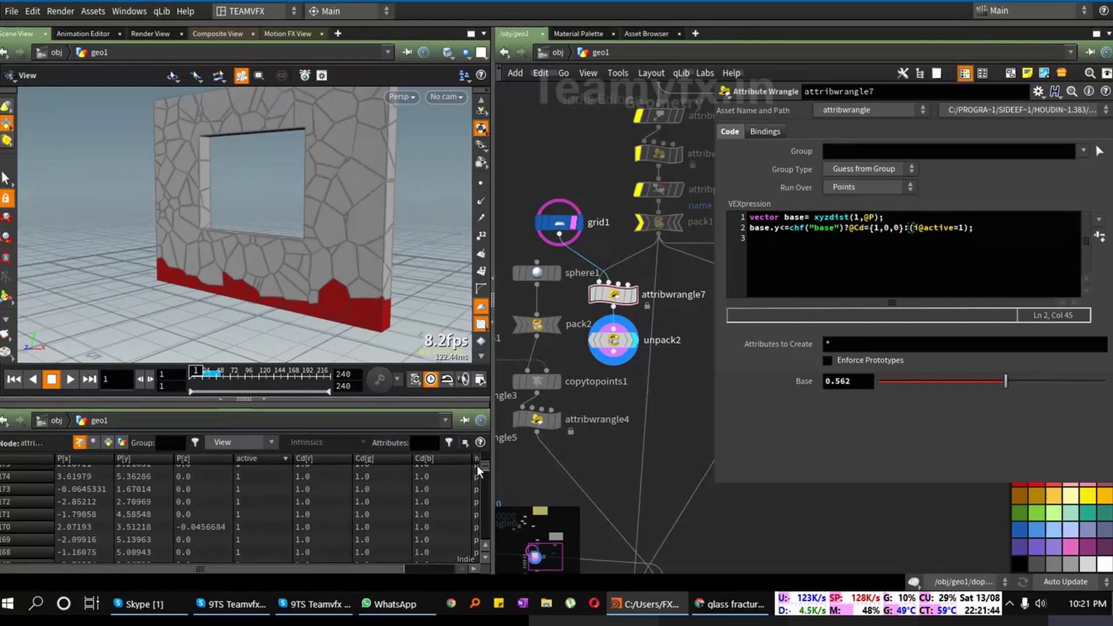
{"action": "left_click_drag", "start_coordinate": [482, 465], "coordinate": [485, 437]}
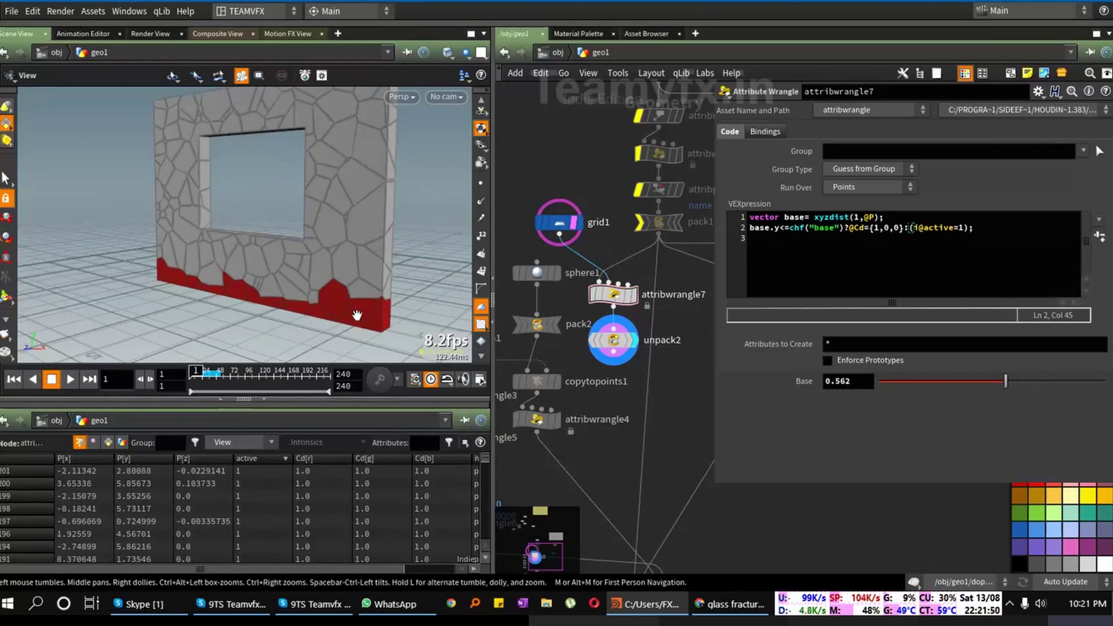
{"action": "left_click_drag", "start_coordinate": [387, 312], "coordinate": [358, 305]}
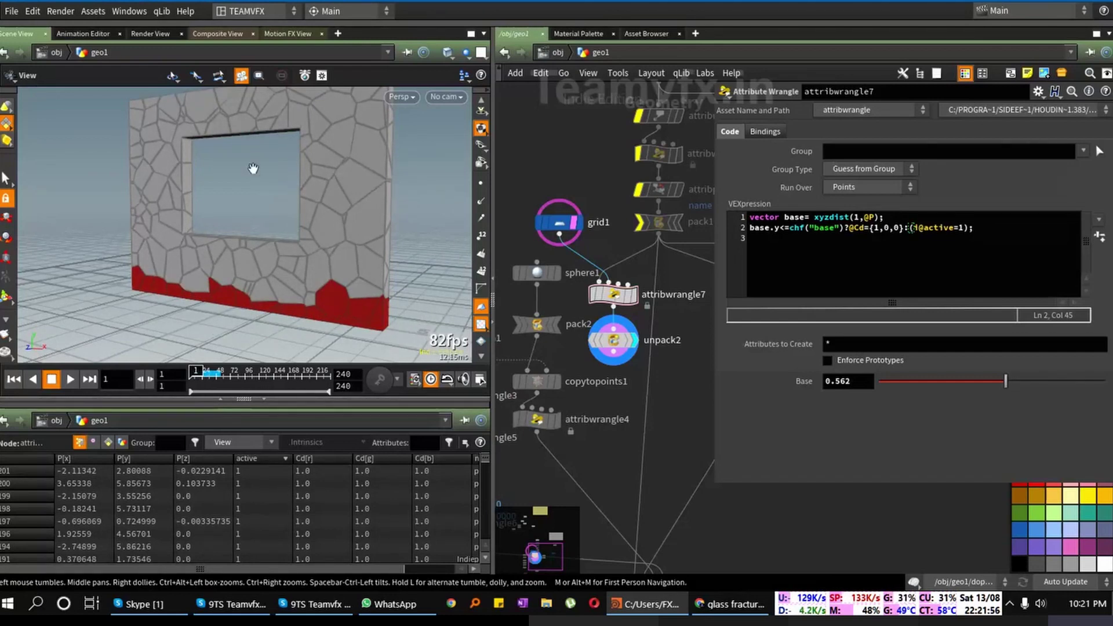
{"action": "left_click_drag", "start_coordinate": [324, 240], "coordinate": [333, 247]}
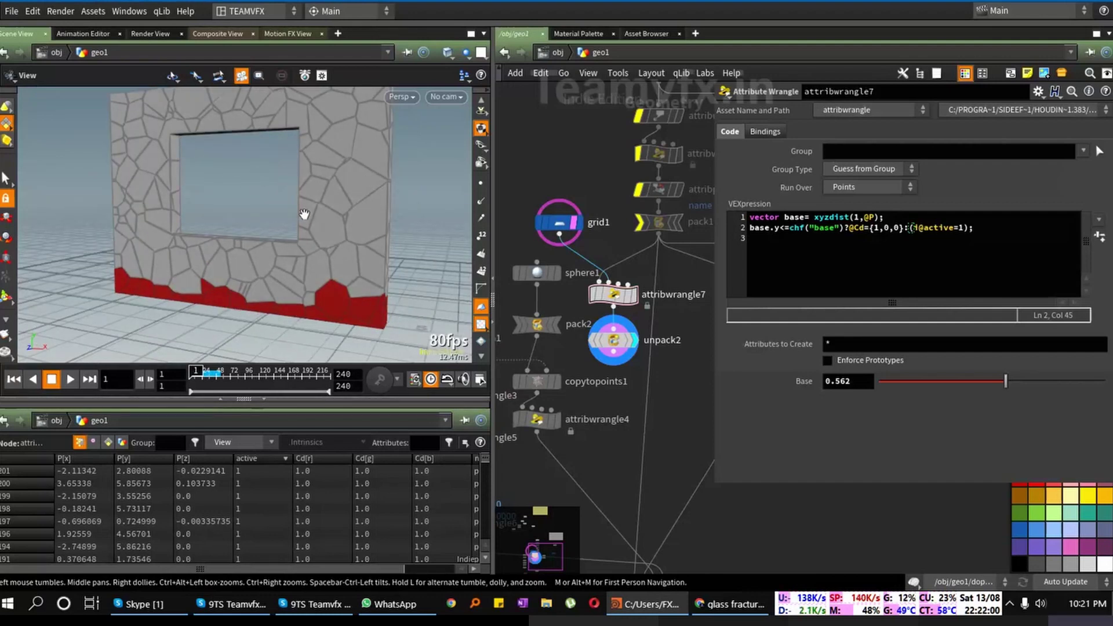
{"action": "middle_click_drag", "start_coordinate": [687, 429], "coordinate": [599, 340]}
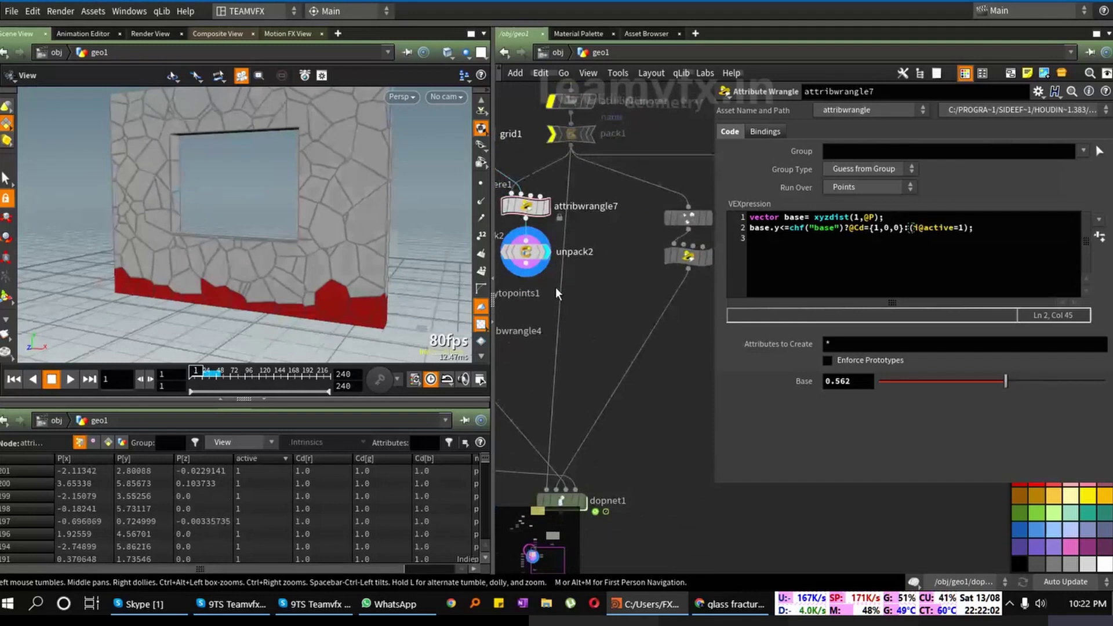
Step: Centre dopnet1 in the network view and dive inside it
{"action": "left_click", "coordinate": [525, 268]}
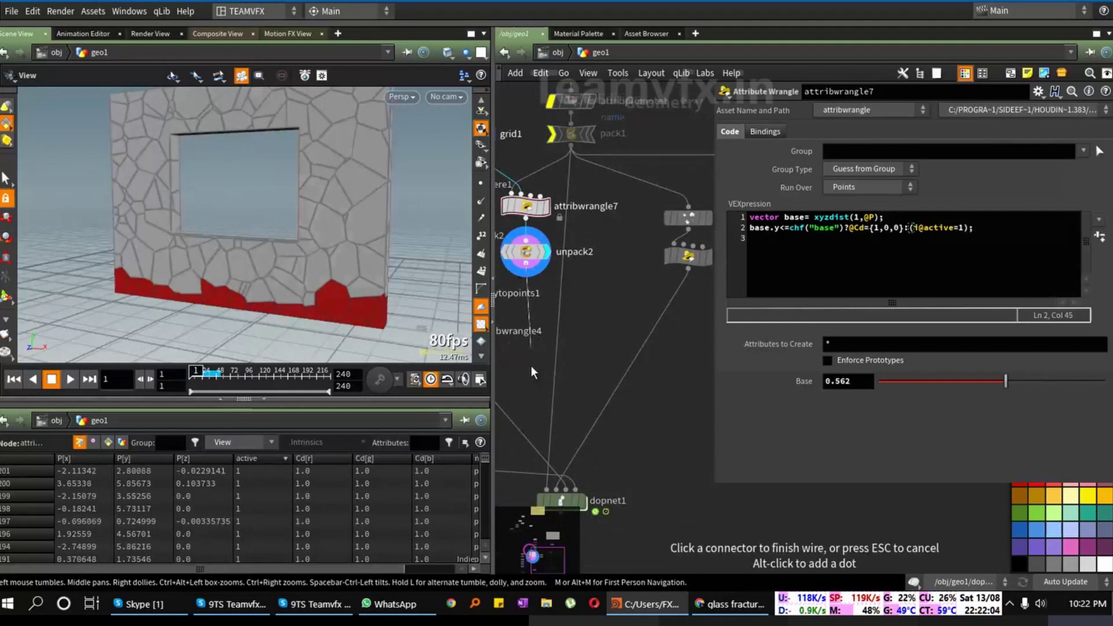
{"action": "middle_click_drag", "start_coordinate": [531, 367], "coordinate": [603, 308]}
{"action": "left_click", "coordinate": [632, 434]}
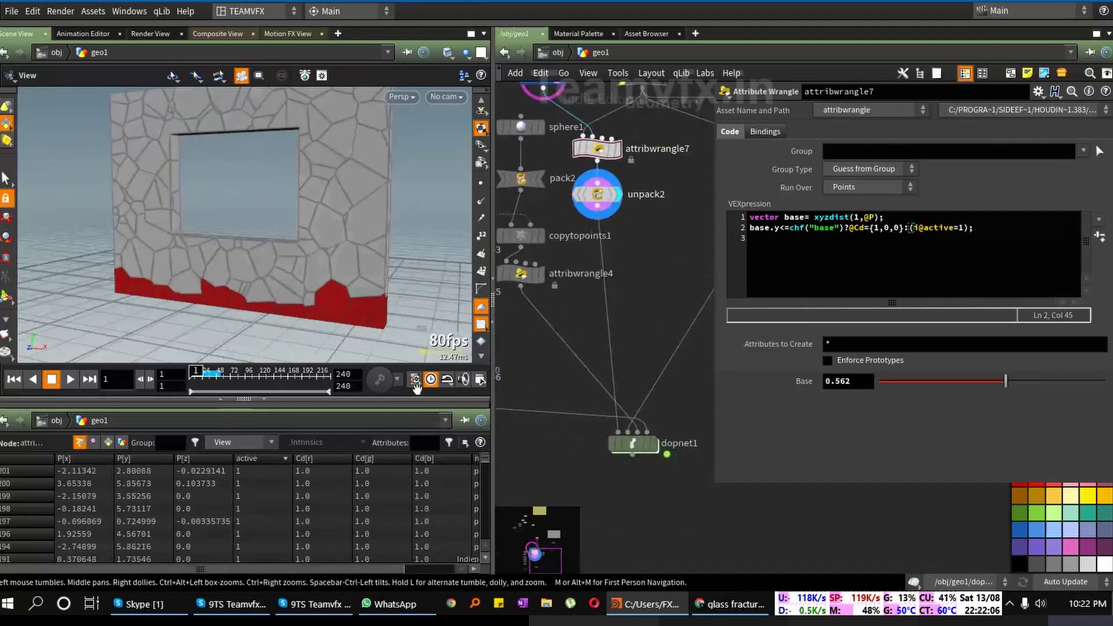
{"action": "middle_click_drag", "start_coordinate": [609, 495], "coordinate": [598, 488]}
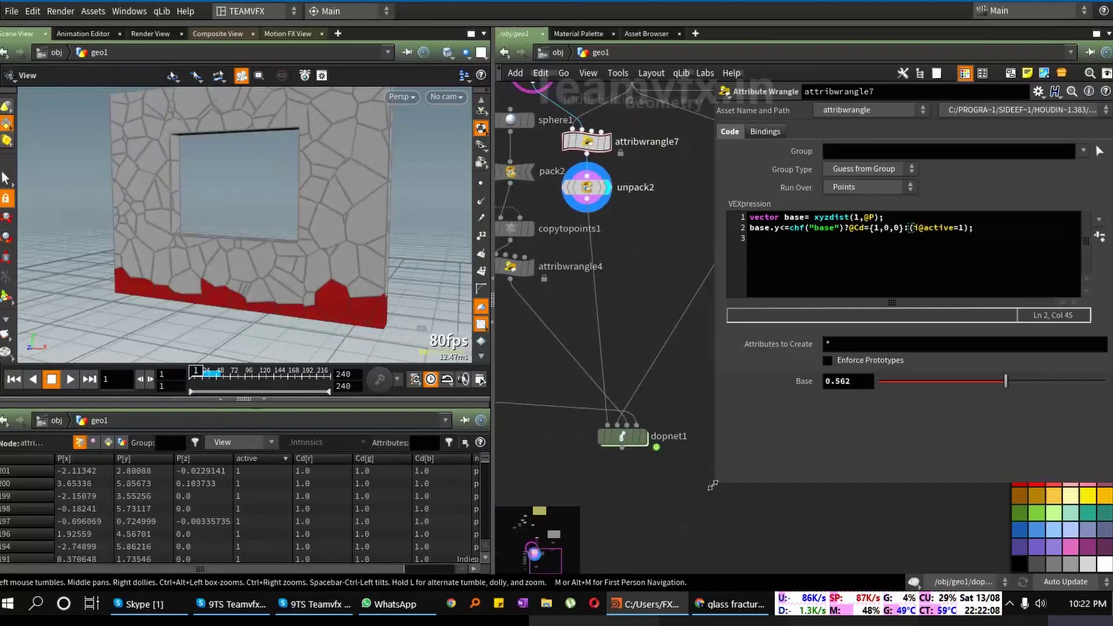
{"action": "left_click_drag", "start_coordinate": [712, 479], "coordinate": [800, 479]}
{"action": "middle_click_drag", "start_coordinate": [734, 477], "coordinate": [762, 510]}
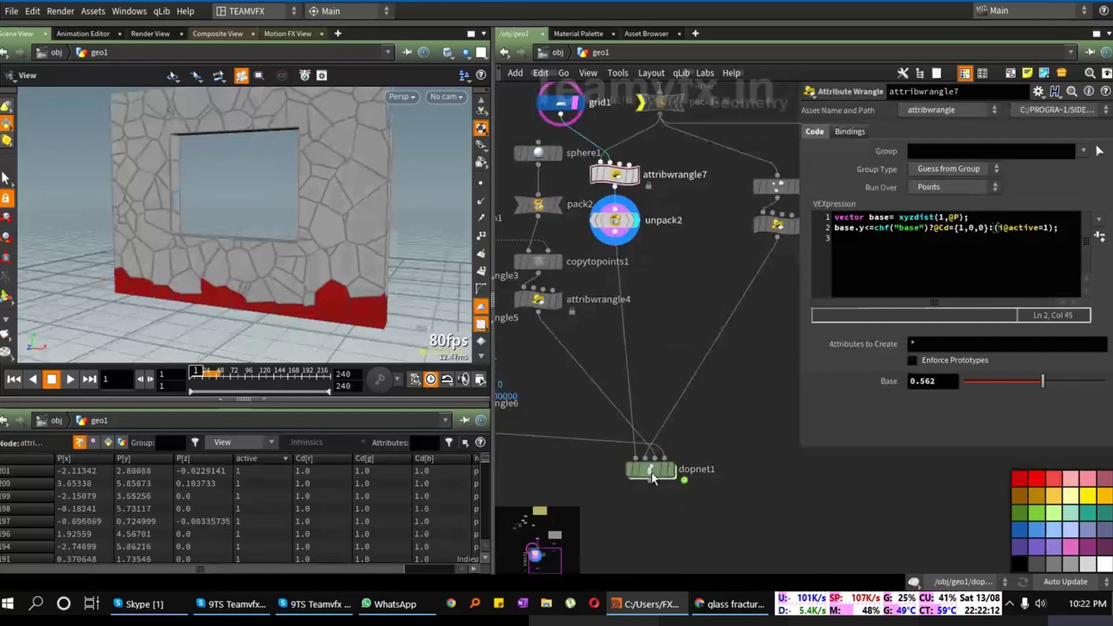
{"action": "double_click", "coordinate": [651, 471]}
Step: Play the simulation, stop at frame 55, rewind to frame 1, and return to geo1
{"action": "left_click_drag", "start_coordinate": [375, 245], "coordinate": [320, 229]}
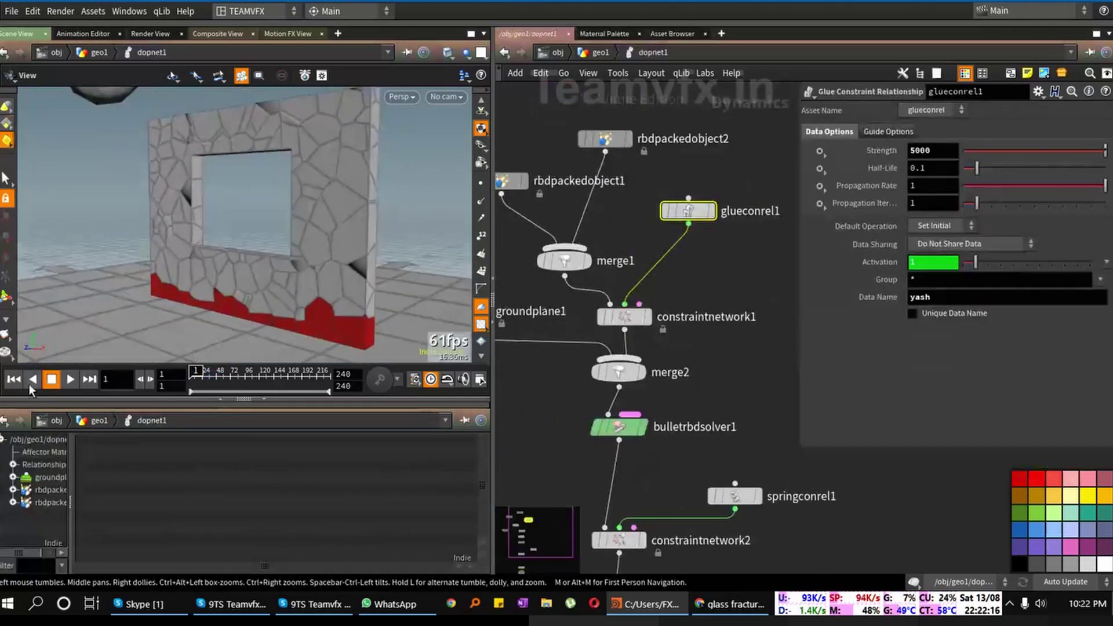
{"action": "left_click", "coordinate": [67, 378]}
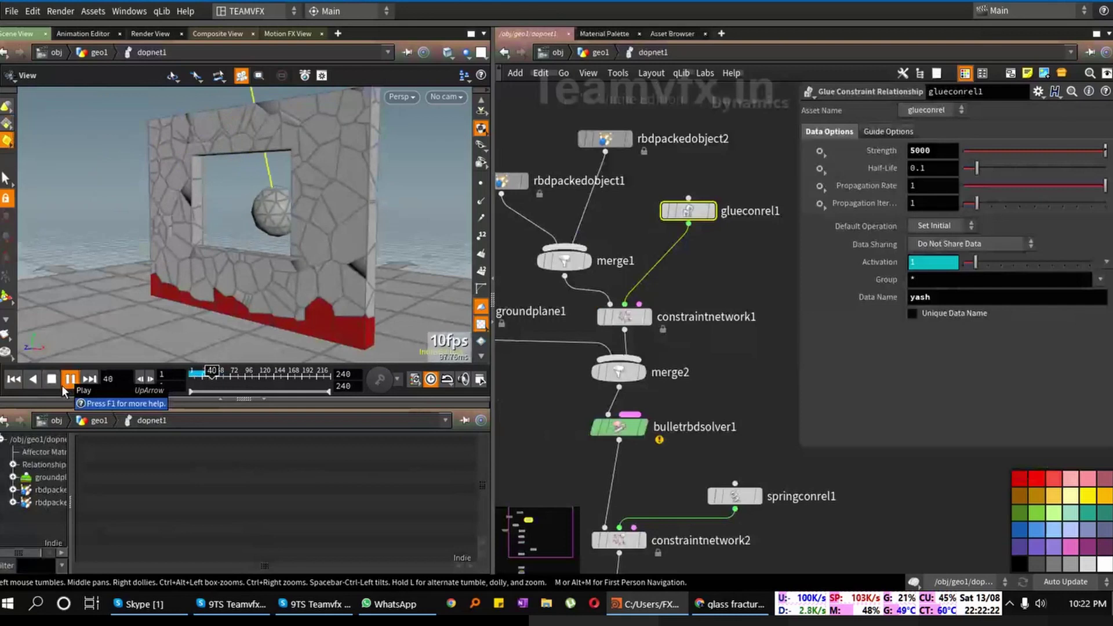
{"action": "left_click", "coordinate": [52, 380]}
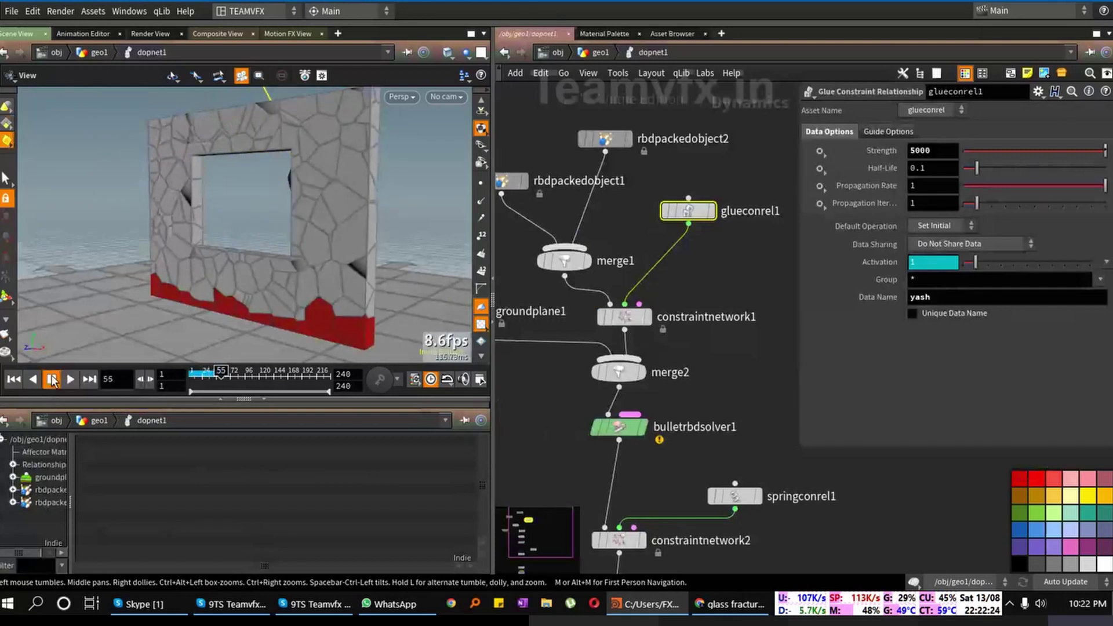
{"action": "left_click", "coordinate": [8, 384]}
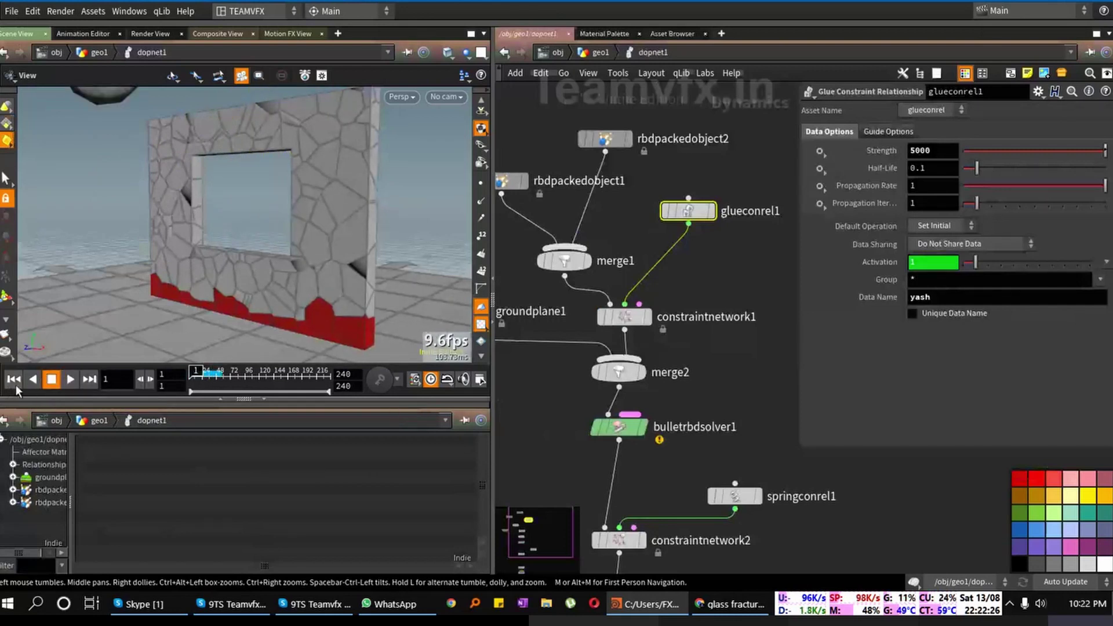
{"action": "left_click", "coordinate": [601, 52]}
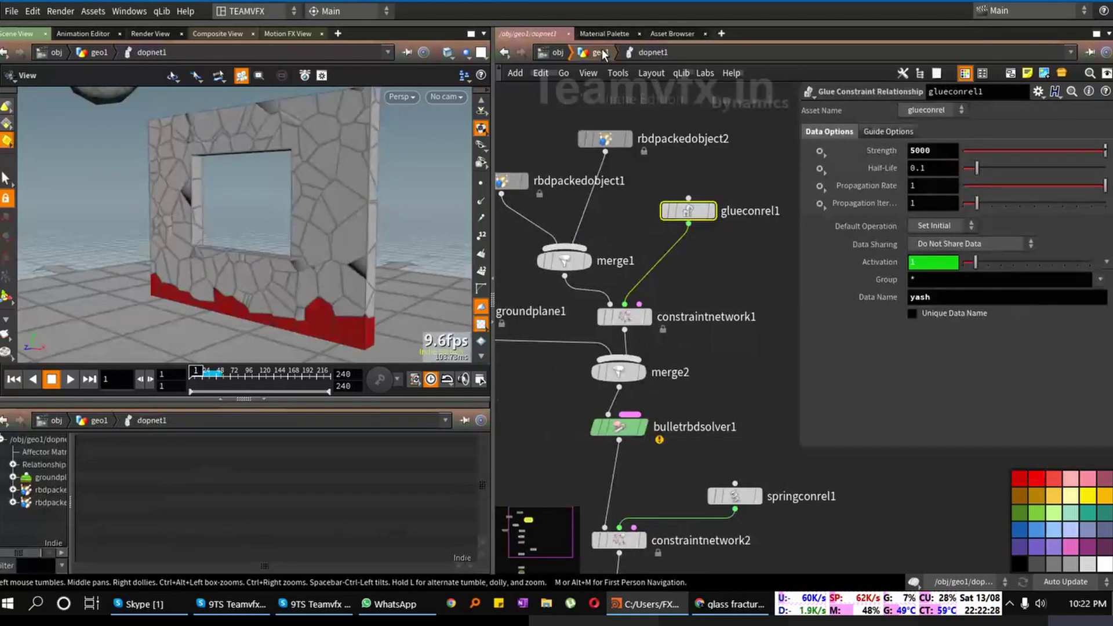
{"action": "middle_click_drag", "start_coordinate": [538, 373], "coordinate": [722, 450]}
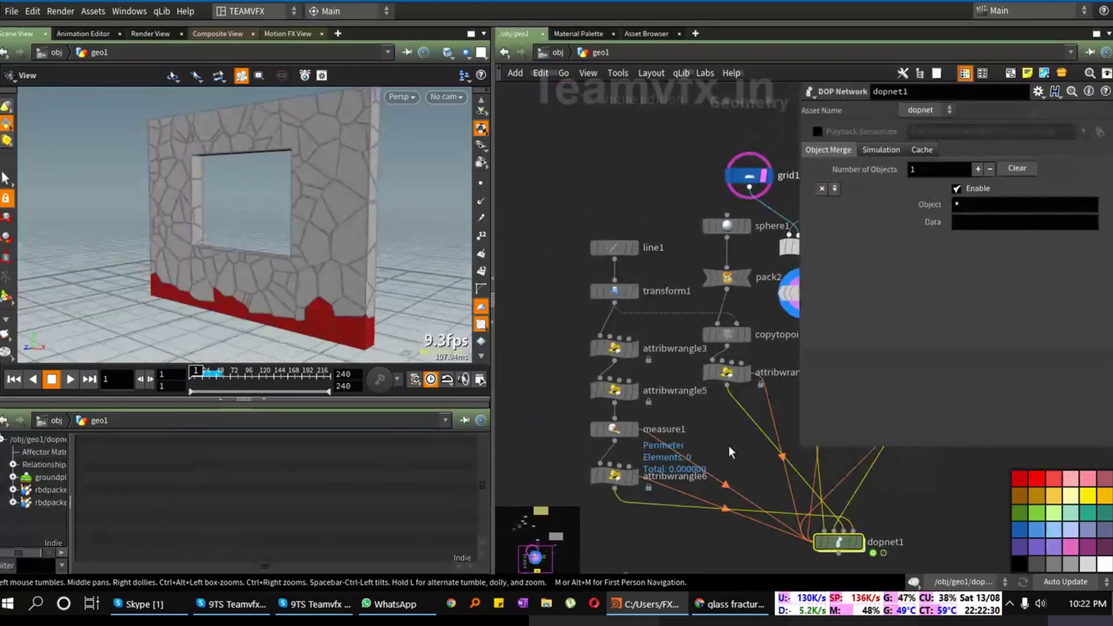
Step: Bypass attribwrangle6's rest-length tweak and enter dopnet1 to view glueconrel1's settings
{"action": "left_click", "coordinate": [615, 479]}
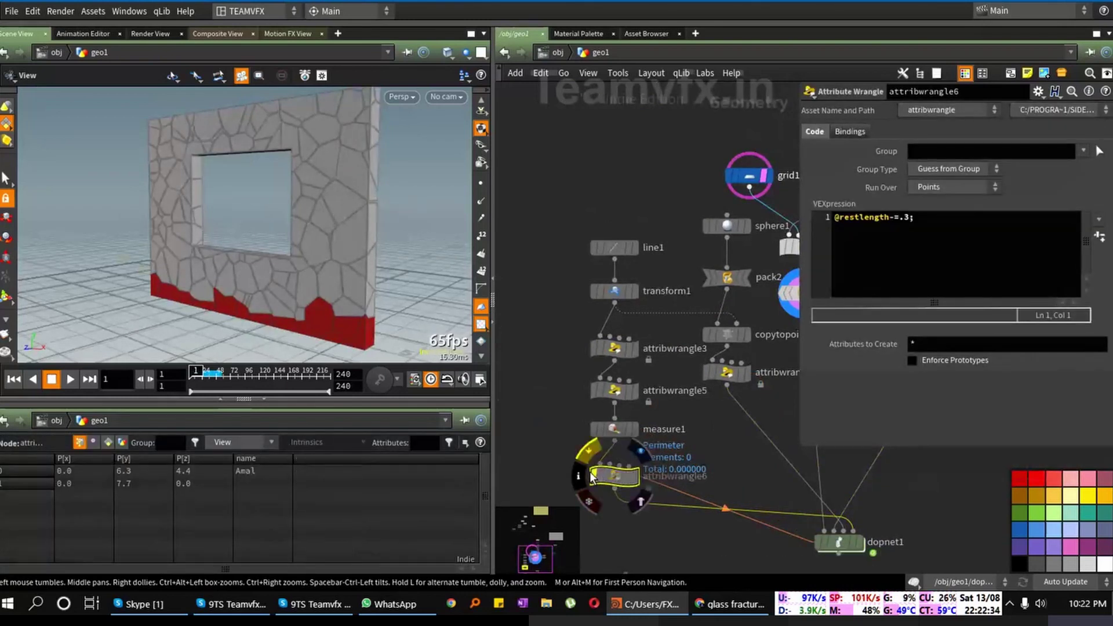
{"action": "left_click", "coordinate": [595, 476]}
{"action": "middle_click_drag", "start_coordinate": [537, 450], "coordinate": [472, 392]}
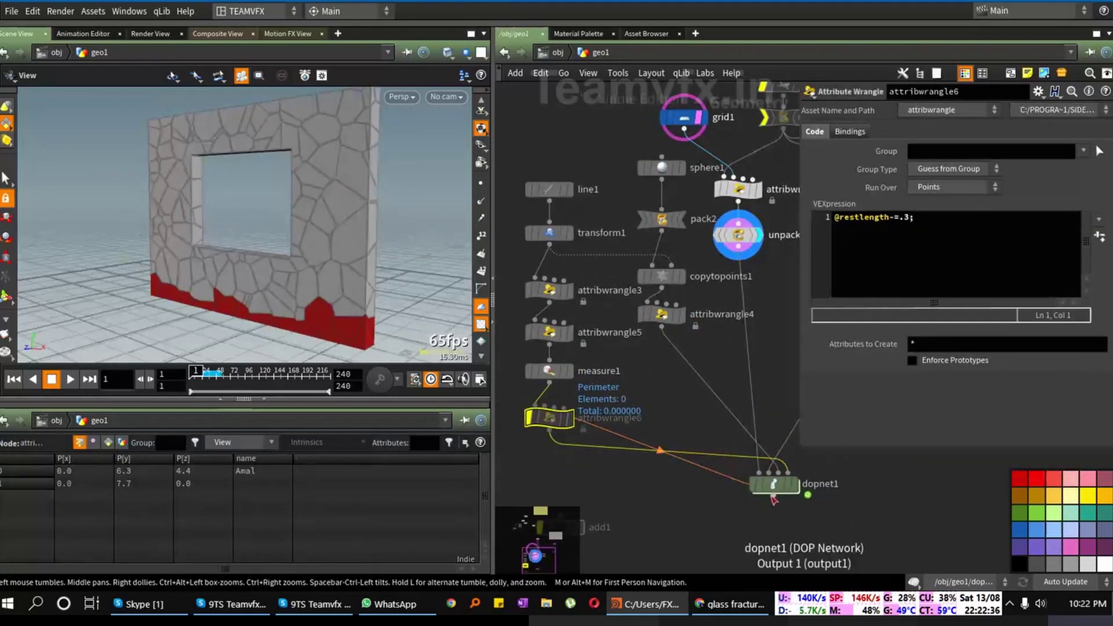
{"action": "double_click", "coordinate": [771, 484]}
{"action": "left_click", "coordinate": [688, 211]}
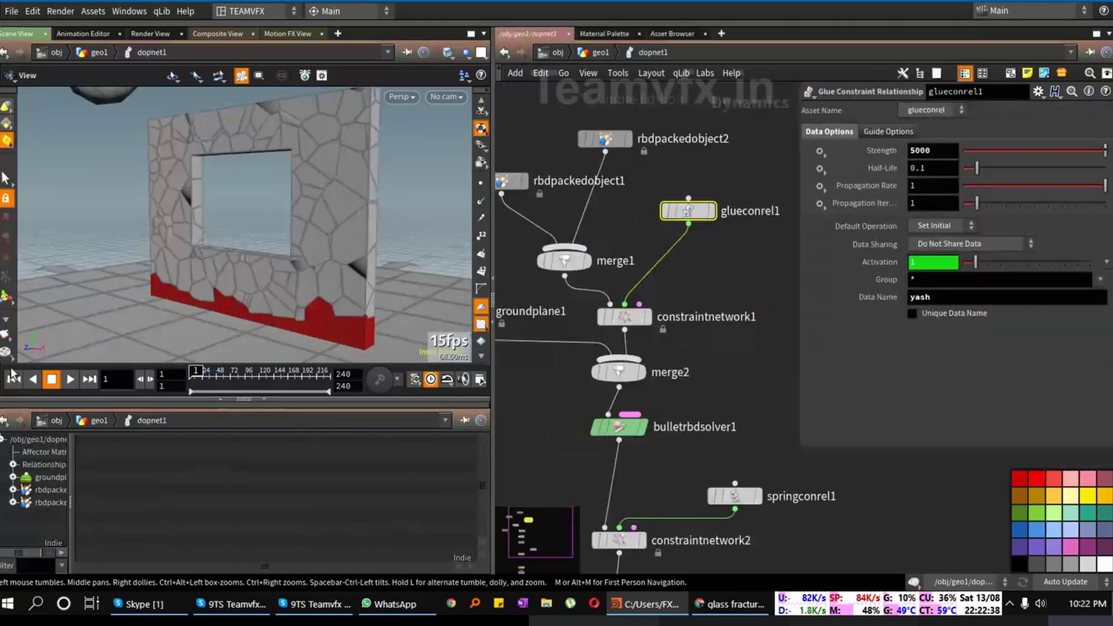
Step: Replay the simulation, rewind to frame 1, and return to the geo1 network
{"action": "left_click", "coordinate": [70, 379]}
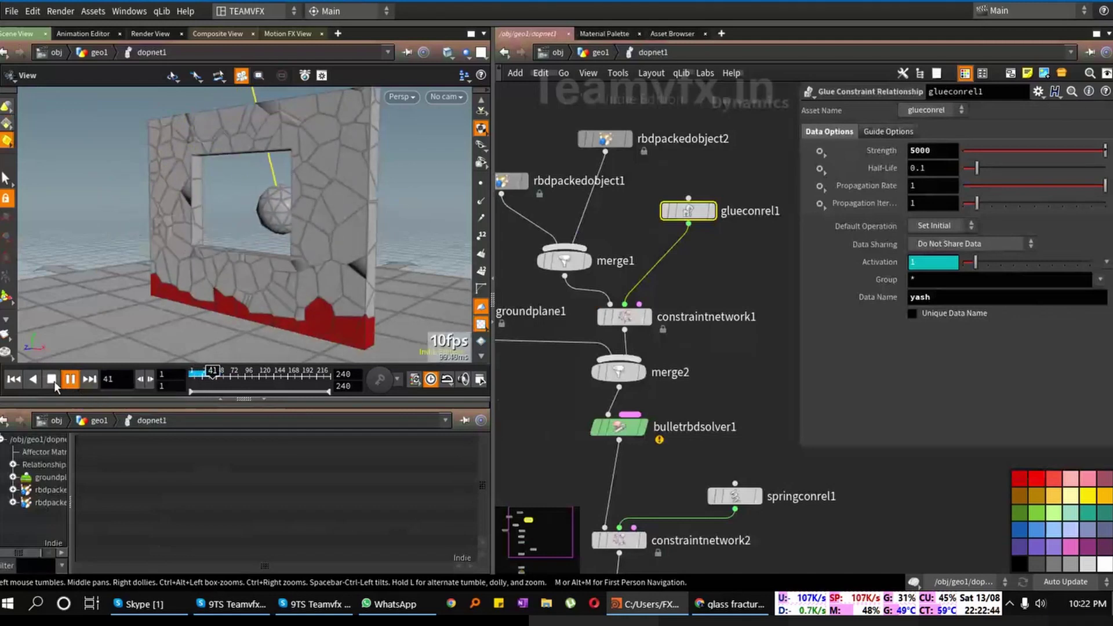
{"action": "left_click", "coordinate": [52, 379]}
{"action": "left_click", "coordinate": [14, 380]}
{"action": "left_click_drag", "start_coordinate": [249, 221], "coordinate": [324, 220]}
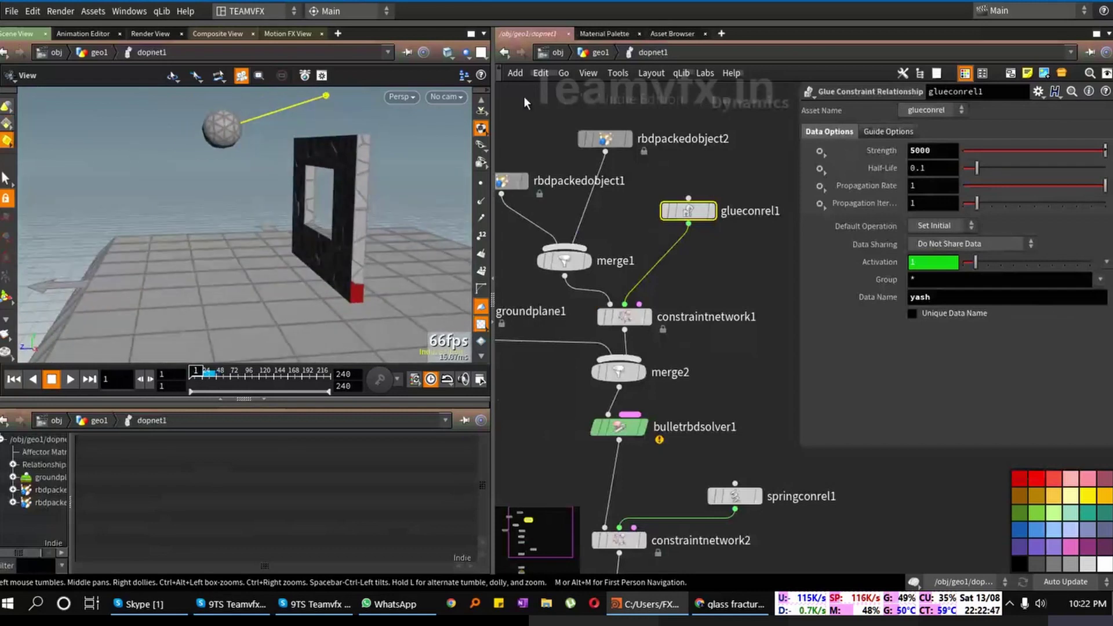
{"action": "left_click", "coordinate": [599, 52]}
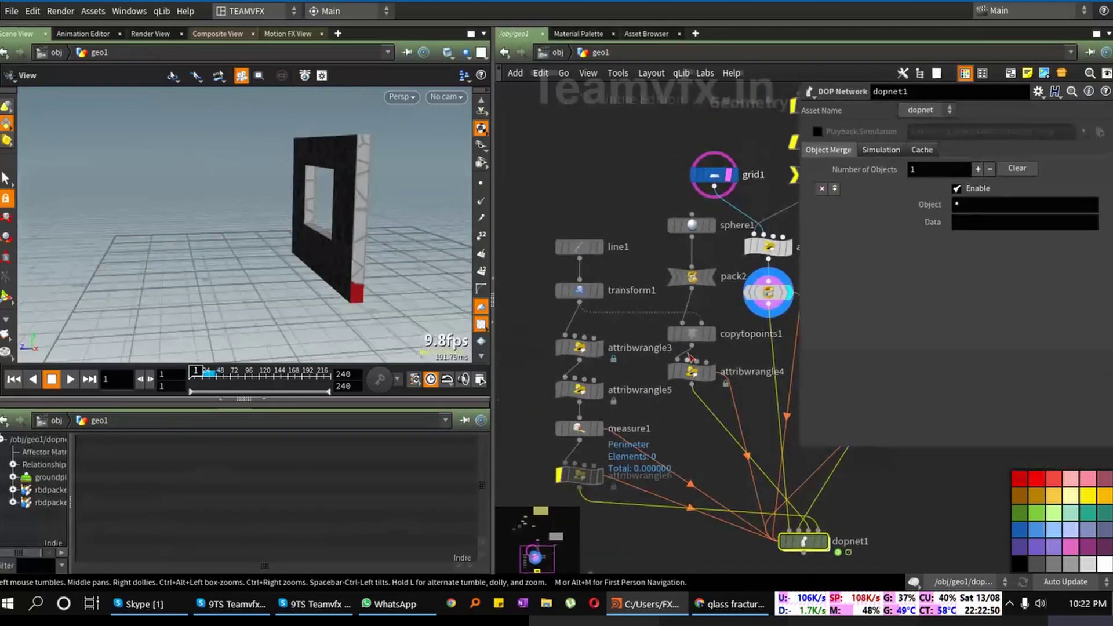
Step: Inspect the copytopoints1, pack2, transform1, attribwrangle3, attribwrangle5 and measure1 nodes
{"action": "left_click", "coordinate": [696, 335]}
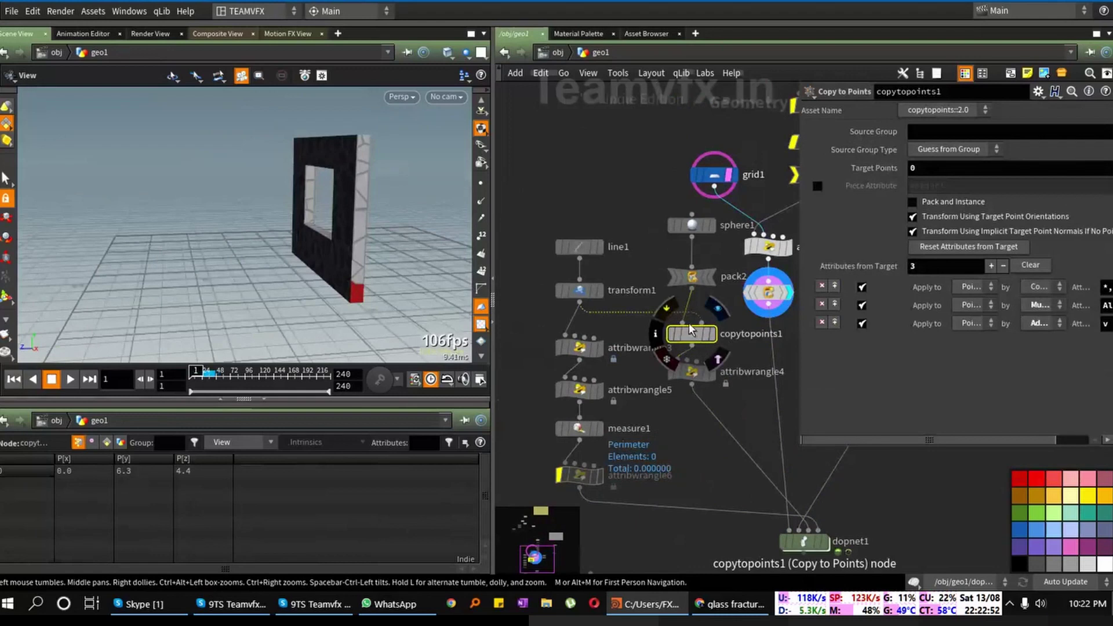
{"action": "left_click", "coordinate": [691, 278]}
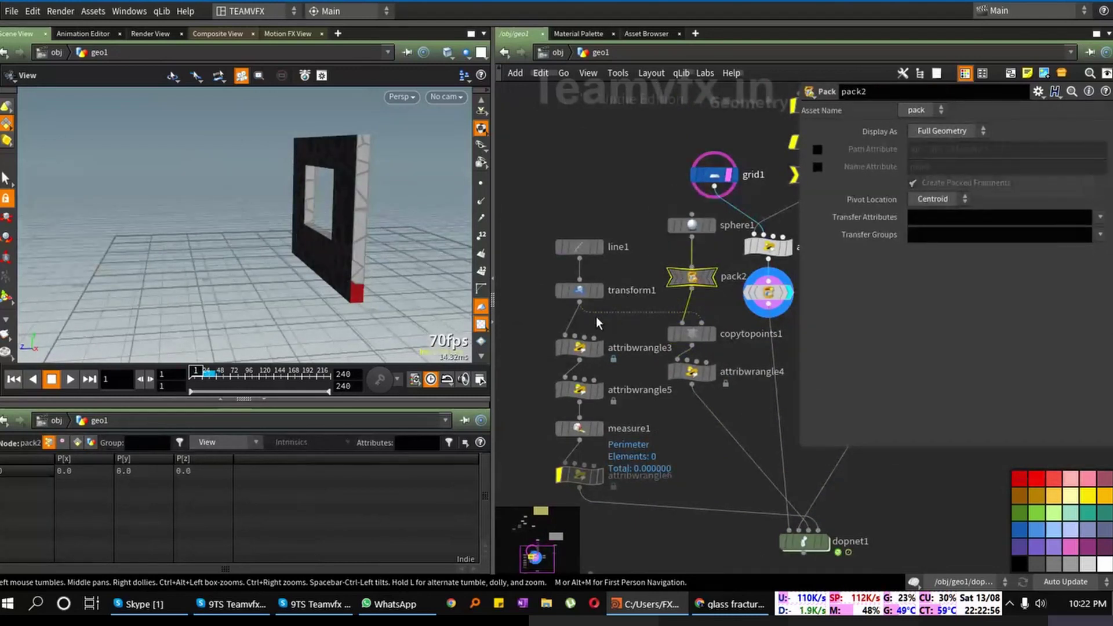
{"action": "left_click", "coordinate": [580, 291]}
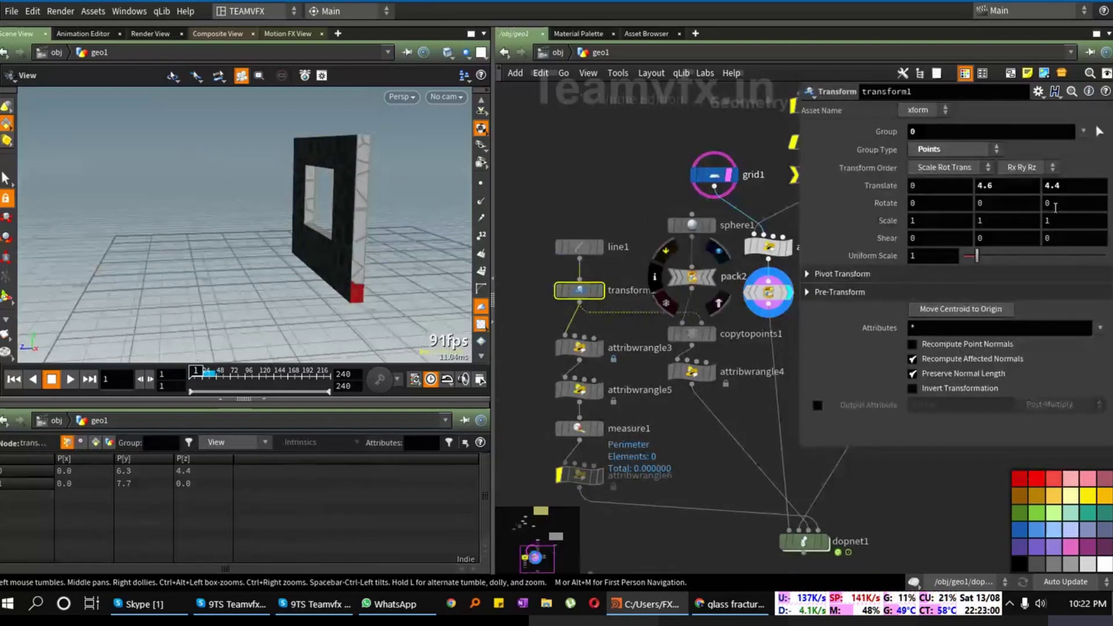
{"action": "left_click", "coordinate": [580, 351]}
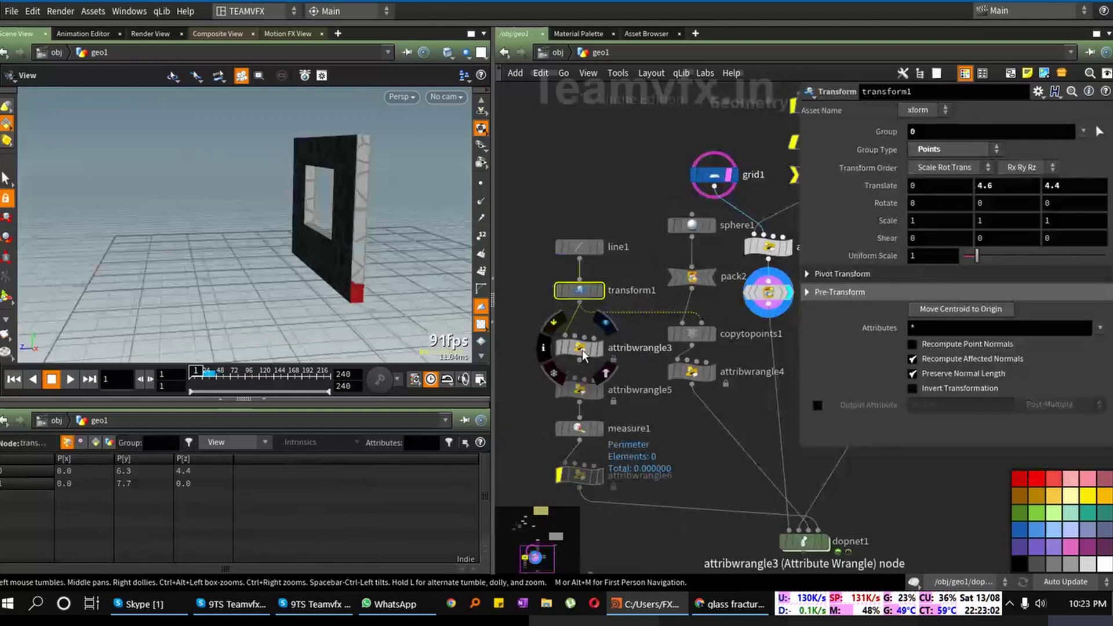
{"action": "left_click", "coordinate": [583, 393]}
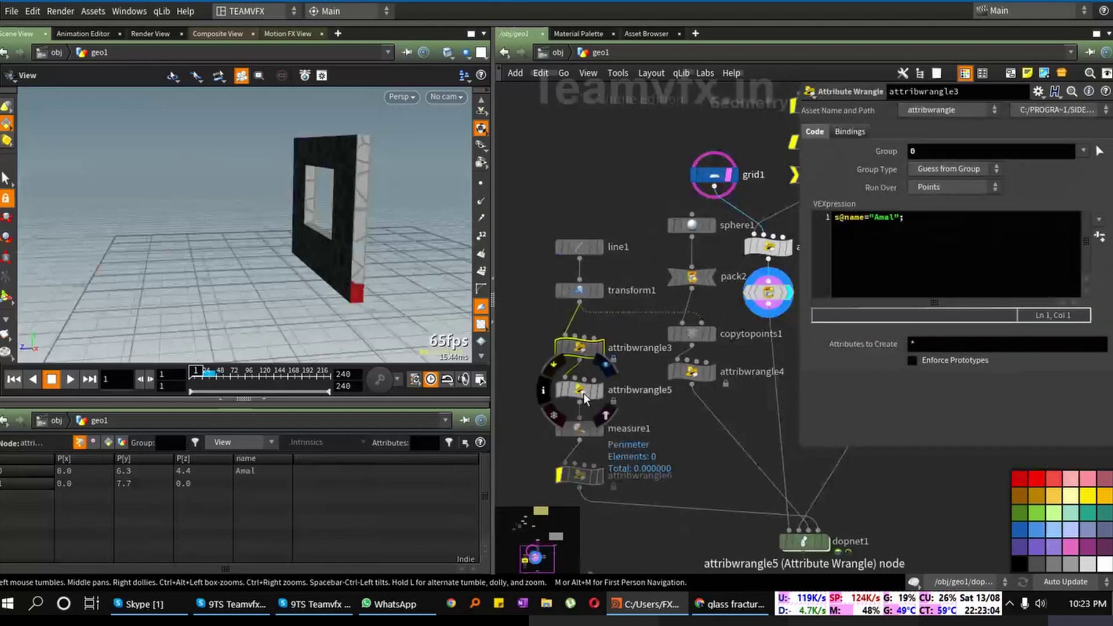
{"action": "left_click", "coordinate": [583, 428]}
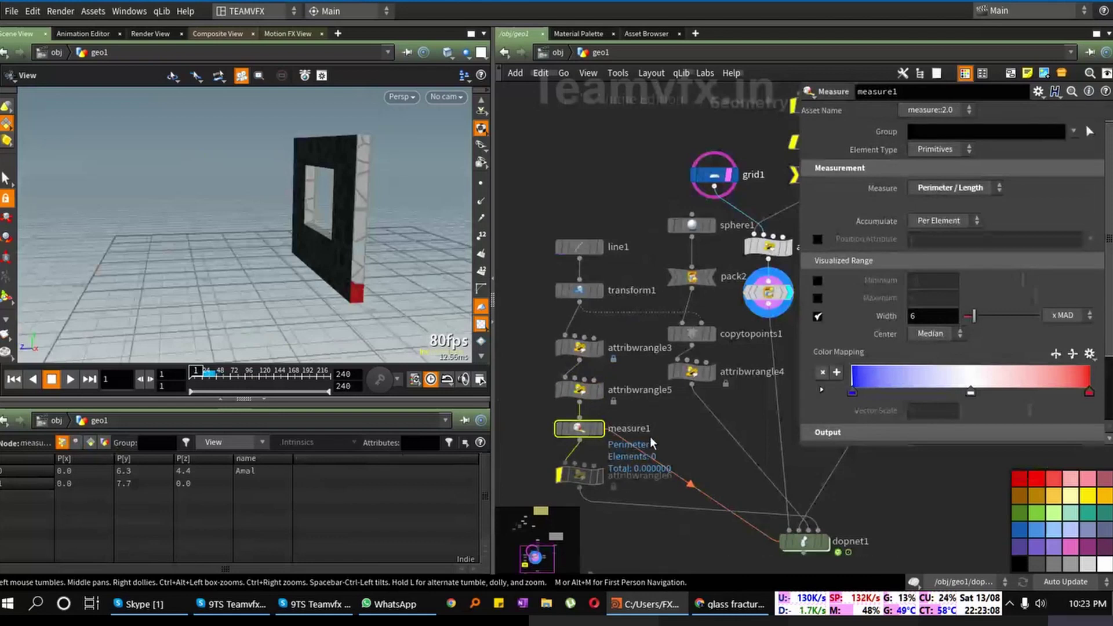
{"action": "middle_click_drag", "start_coordinate": [650, 436], "coordinate": [609, 448]}
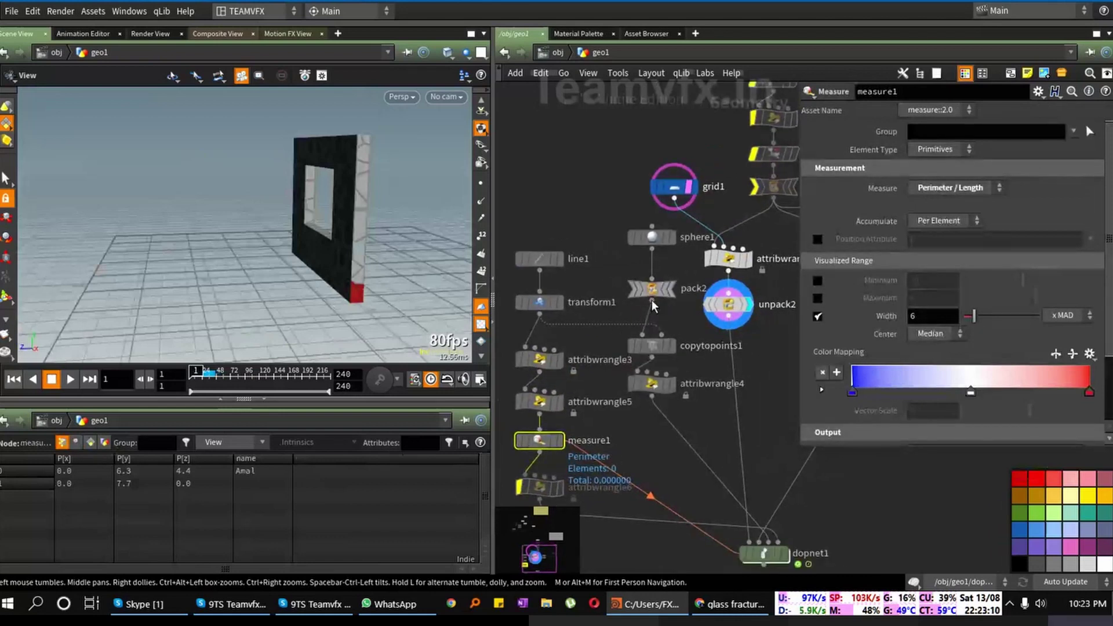
Step: Set transform1's Translate Y and Z to 2, then enter the dopnet1 simulation network
{"action": "left_click", "coordinate": [537, 303]}
{"action": "left_click_drag", "start_coordinate": [397, 268], "coordinate": [384, 237]}
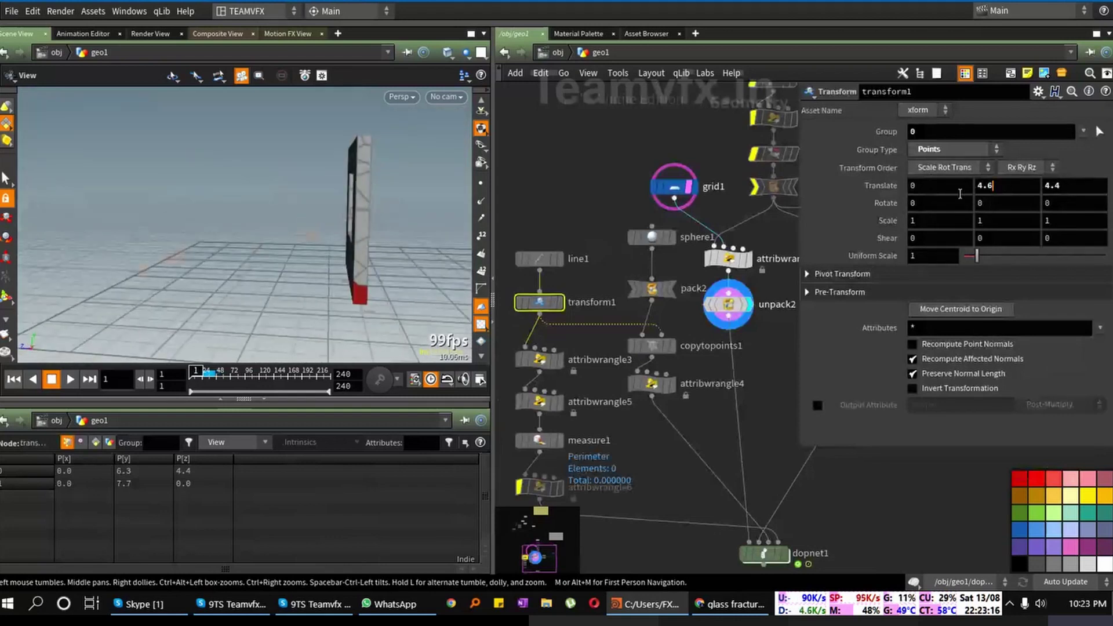
{"action": "key", "text": "Return"}
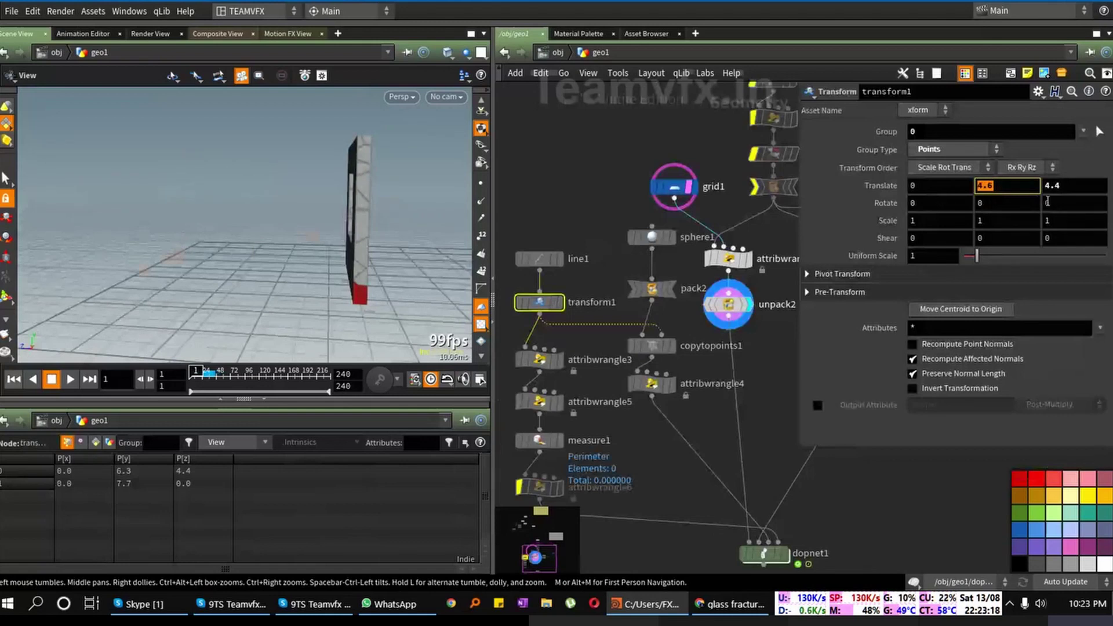
{"action": "type", "text": "2"}
{"action": "key", "text": "Tab"}
{"action": "type", "text": "2"}
{"action": "key", "text": "Return"}
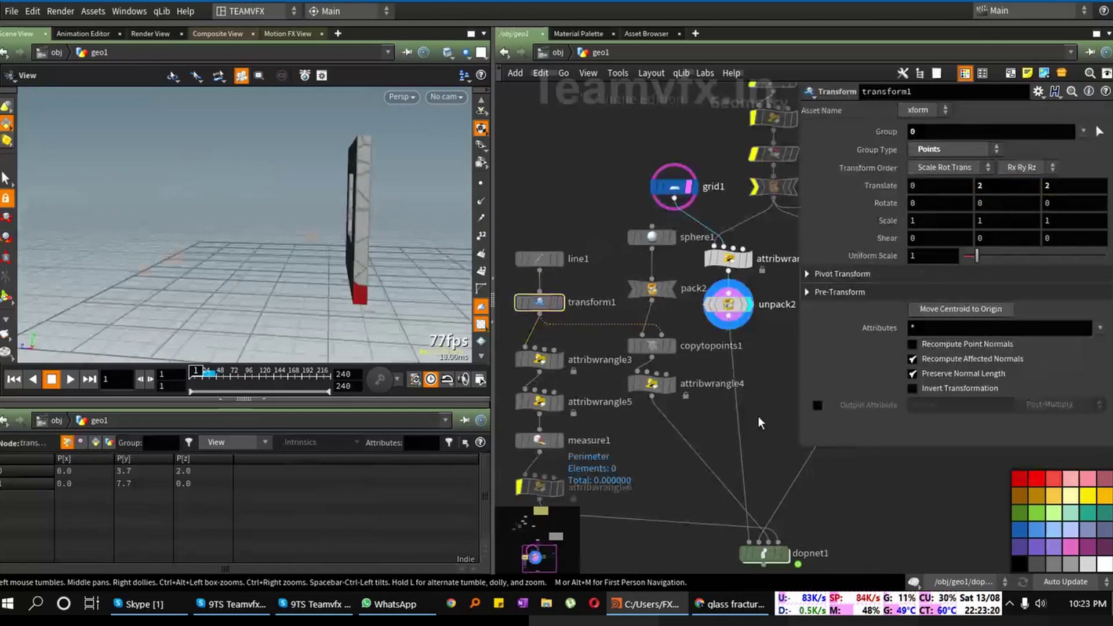
{"action": "middle_click_drag", "start_coordinate": [765, 441], "coordinate": [722, 343]}
{"action": "double_click", "coordinate": [722, 458]}
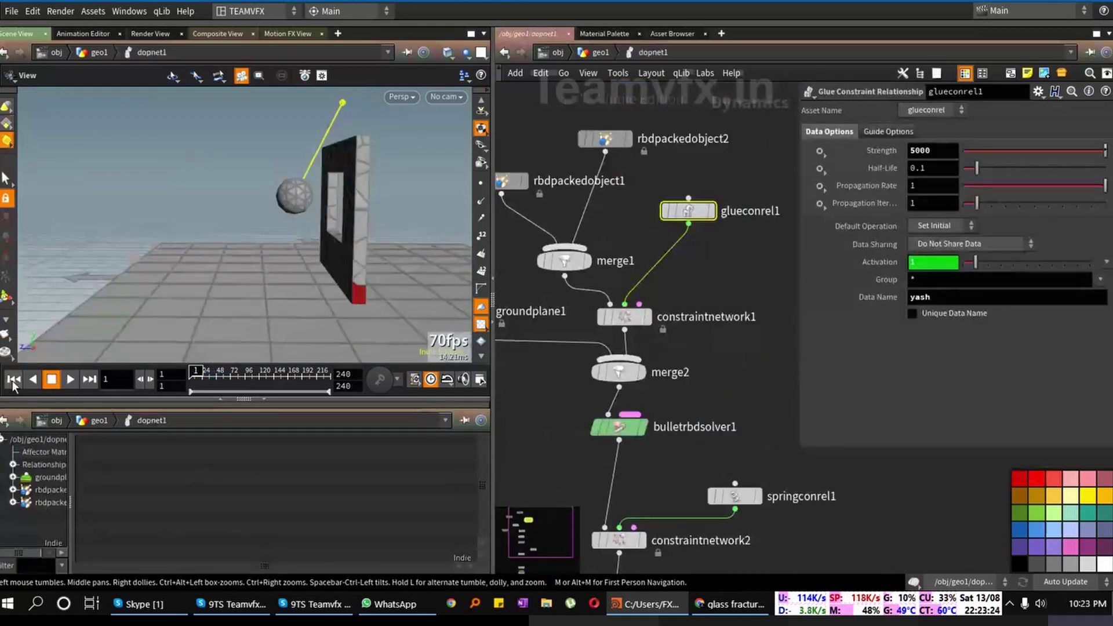
Step: Back in geo1, try transform1 Translate Z 6.7 and Y 3.3, and test-play the swing
{"action": "left_click", "coordinate": [597, 53]}
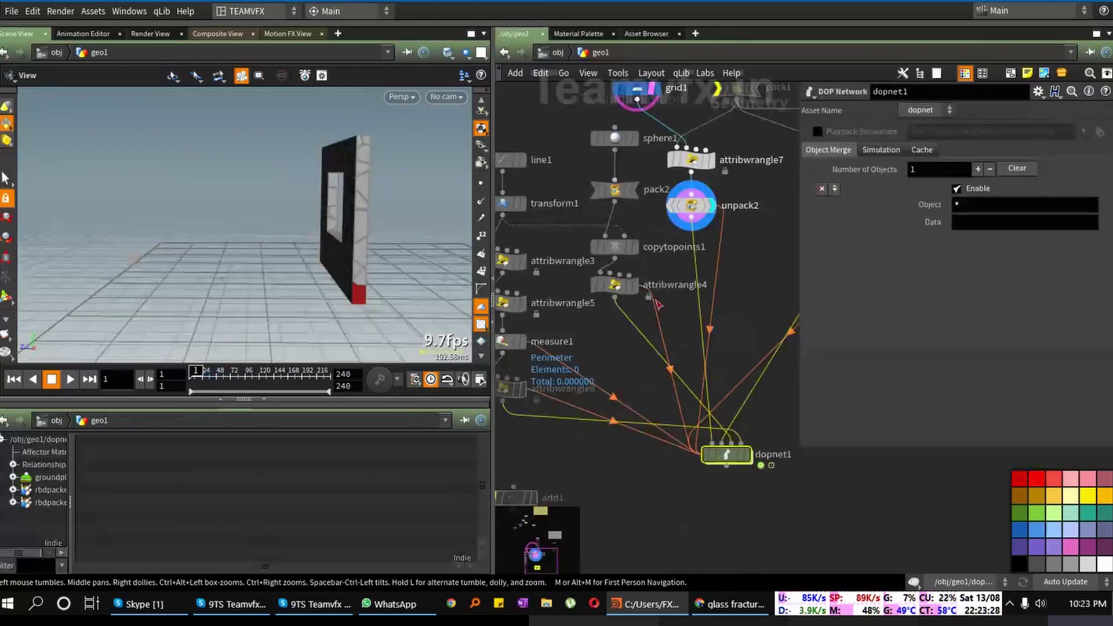
{"action": "mouse_move", "coordinate": [747, 458]}
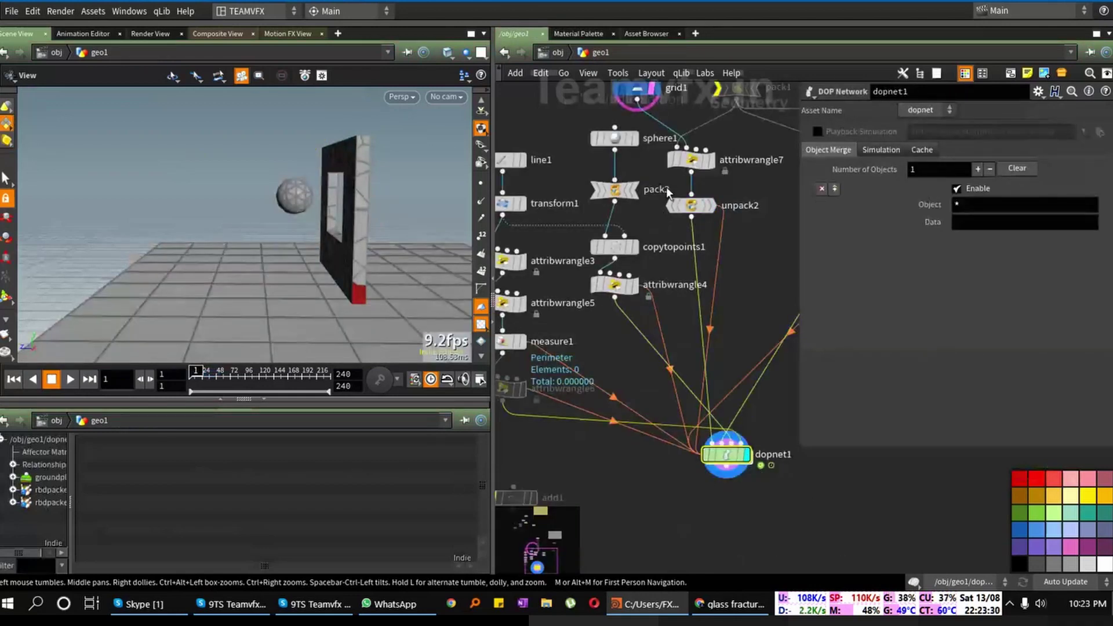
{"action": "left_click", "coordinate": [690, 160]}
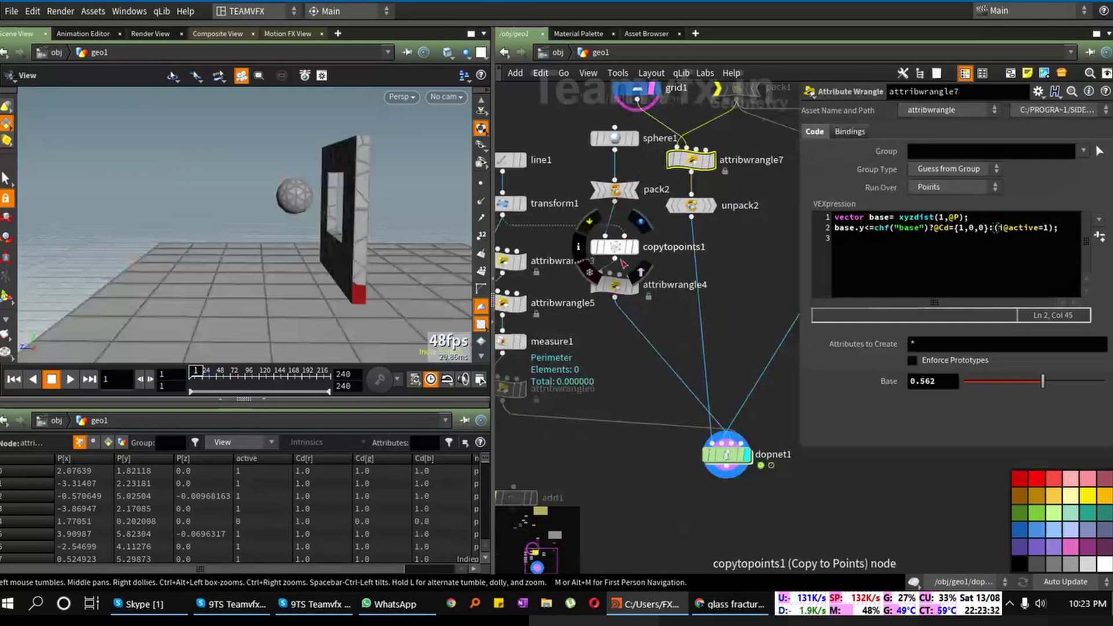
{"action": "left_click", "coordinate": [510, 204]}
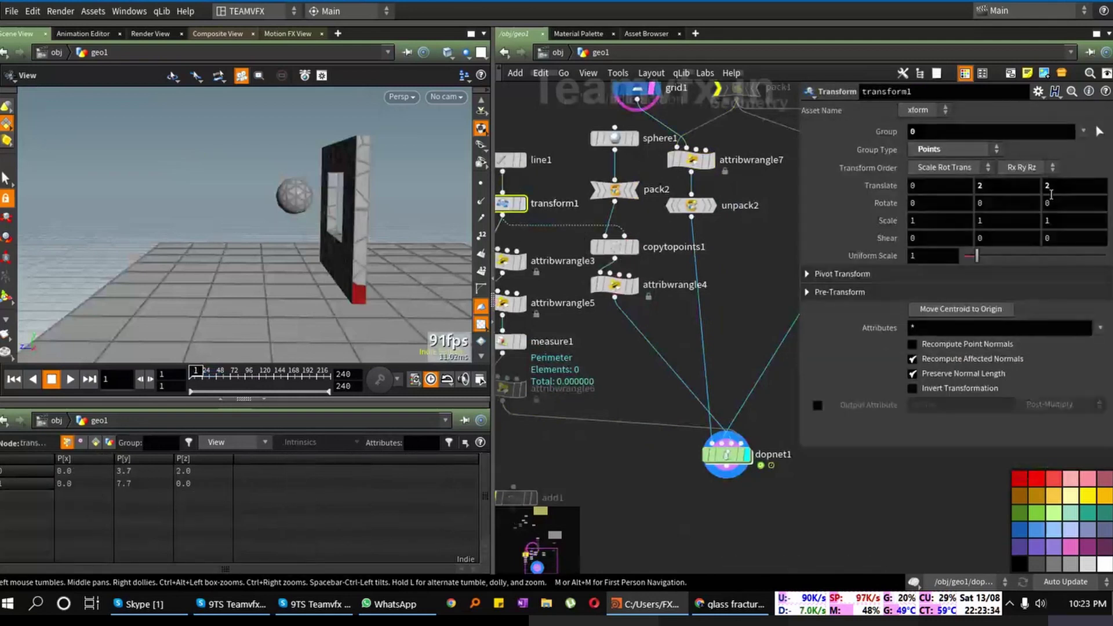
{"action": "middle_click_drag", "start_coordinate": [1056, 192], "coordinate": [272, 169]}
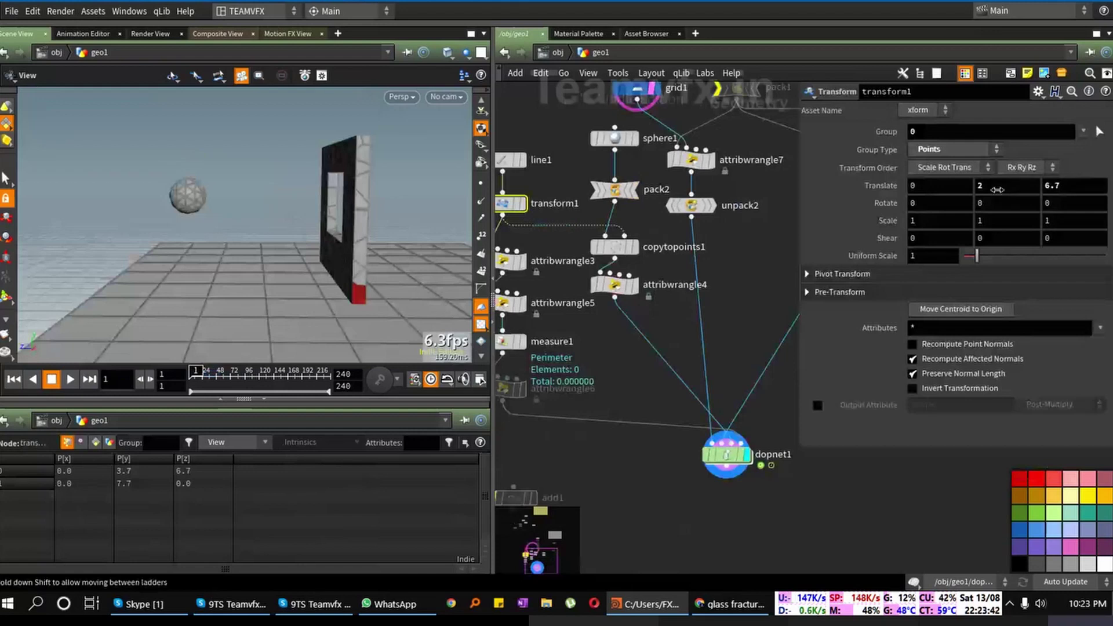
{"action": "middle_click_drag", "start_coordinate": [997, 190], "coordinate": [1087, 171]}
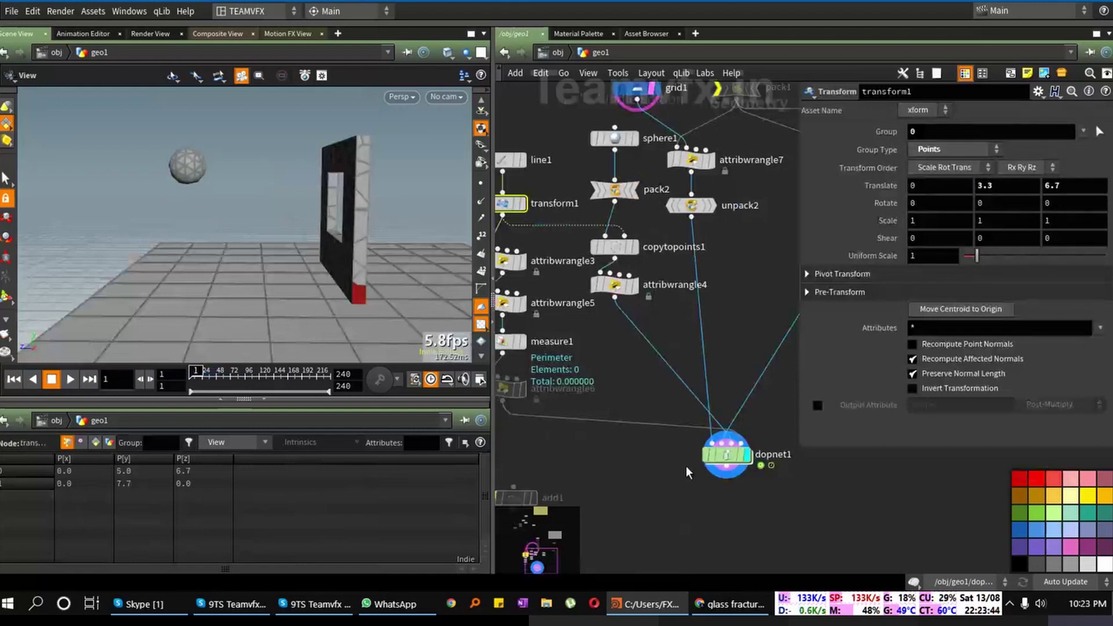
{"action": "left_click", "coordinate": [70, 379]}
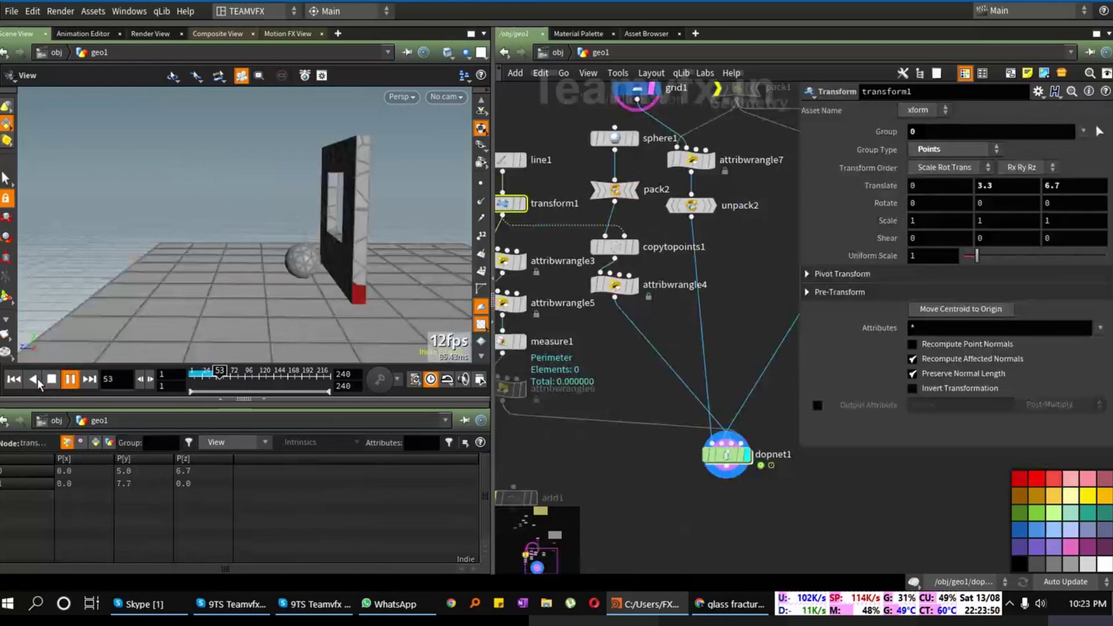
{"action": "left_click", "coordinate": [14, 380]}
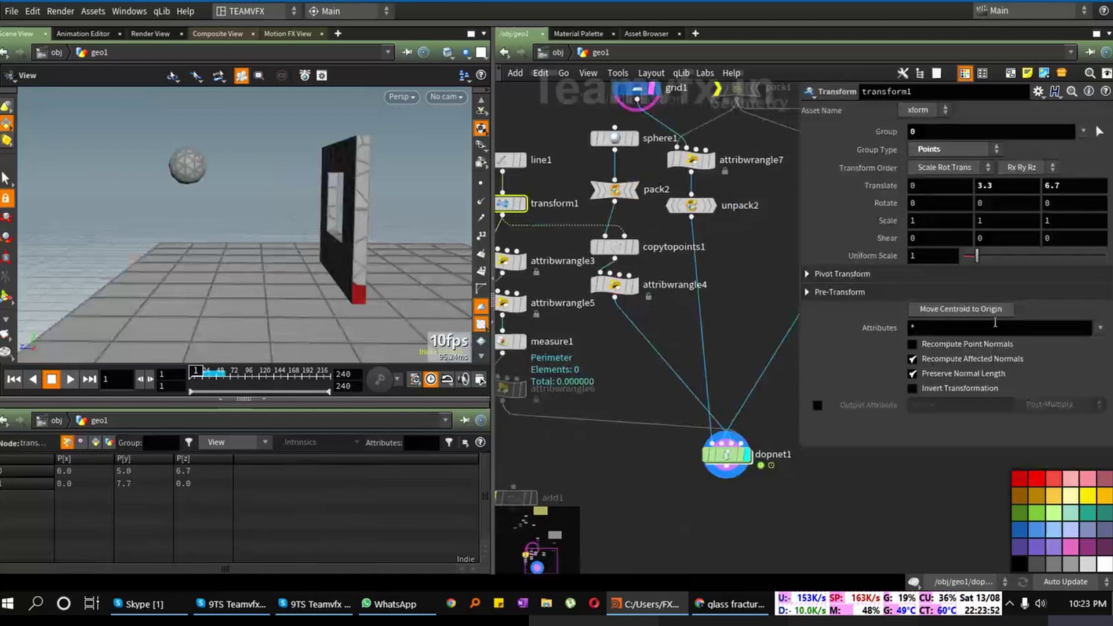
Step: Adjust transform1 to Translate Y 4.5 and Z 6.3, replay, and rewind to frame 1
{"action": "mouse_move", "coordinate": [985, 185]}
{"action": "middle_mouse_down"}
{"action": "mouse_move", "coordinate": [986, 174]}
{"action": "mouse_move", "coordinate": [1000, 174]}
{"action": "mouse_move", "coordinate": [989, 190]}
{"action": "middle_mouse_up"}
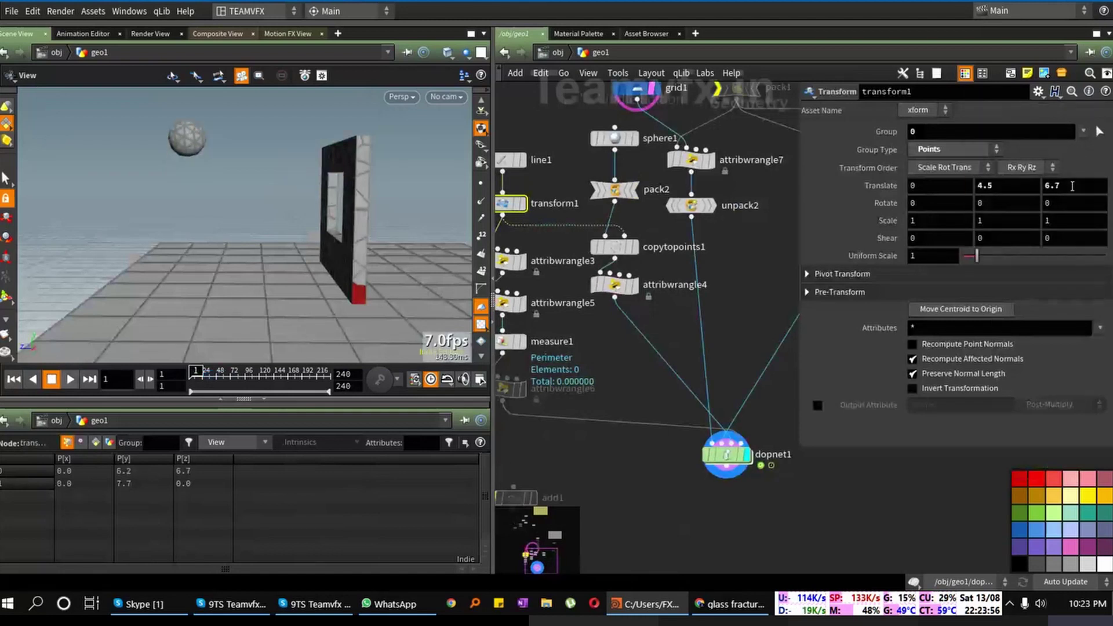
{"action": "middle_click_drag", "start_coordinate": [1072, 186], "coordinate": [1025, 217]}
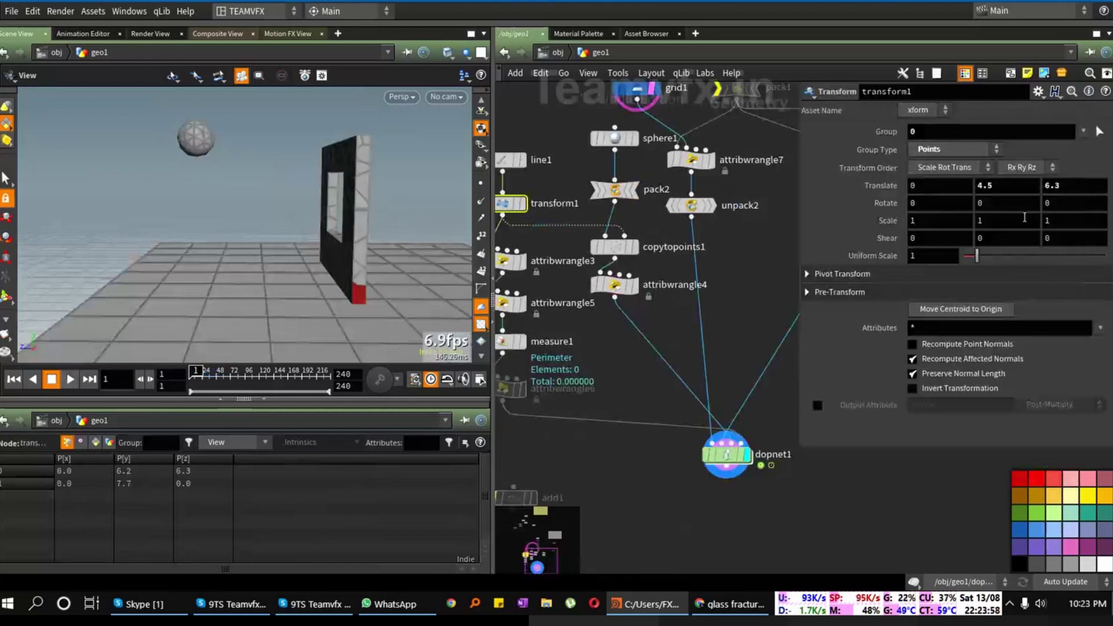
{"action": "left_click", "coordinate": [69, 383]}
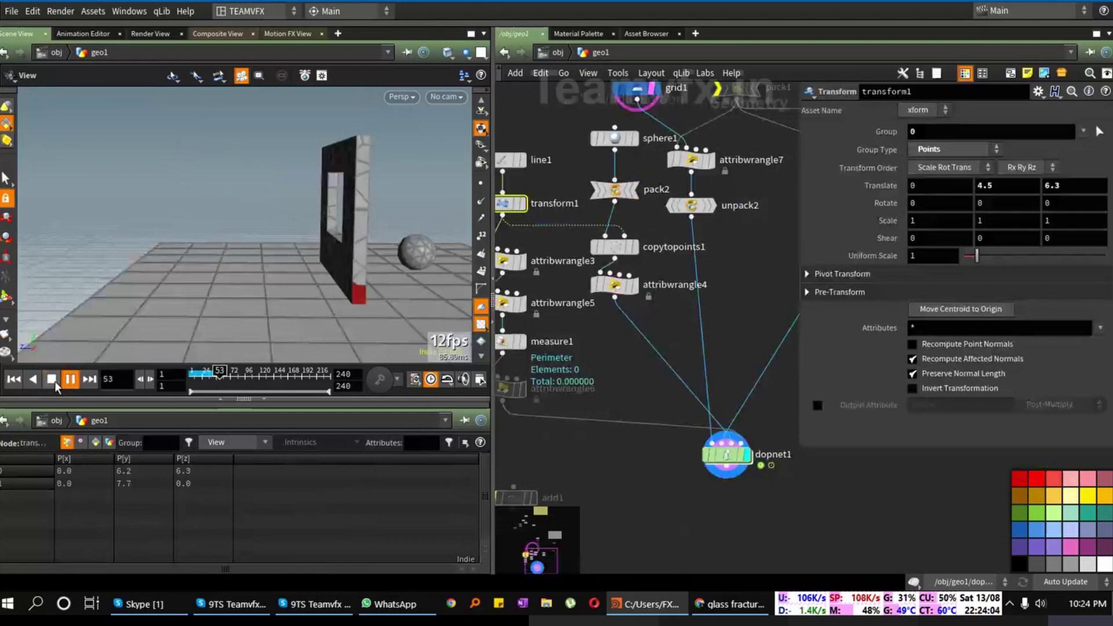
{"action": "left_click", "coordinate": [53, 381]}
{"action": "left_click", "coordinate": [14, 380]}
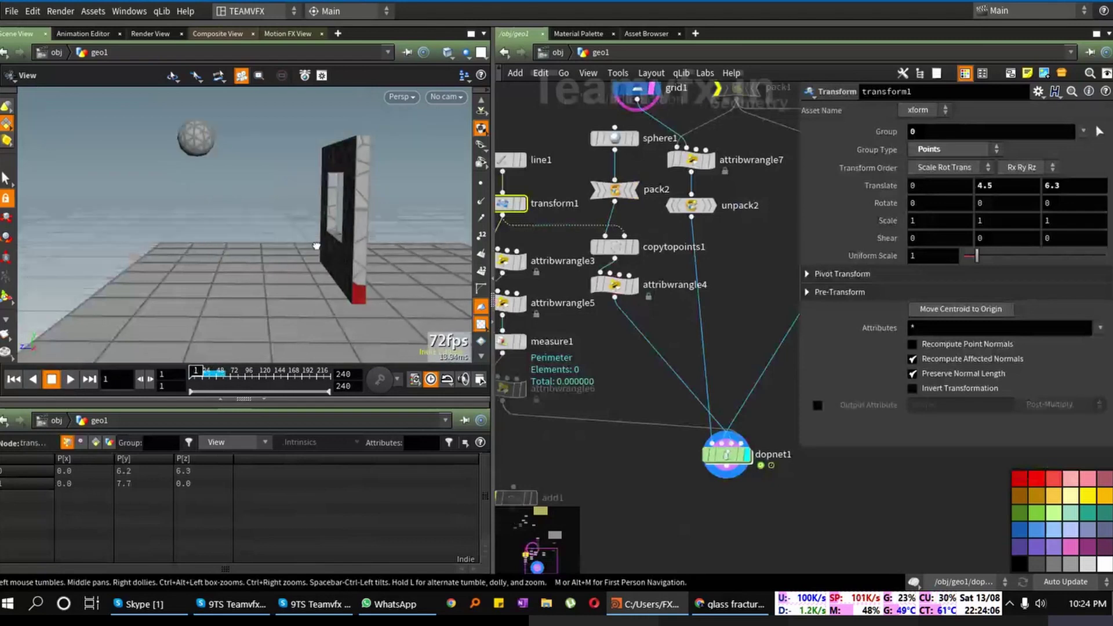
Step: Remove unpack2 from the chain and wire attribwrangle7 directly into dopnet1
{"action": "left_click_drag", "start_coordinate": [316, 245], "coordinate": [469, 313]}
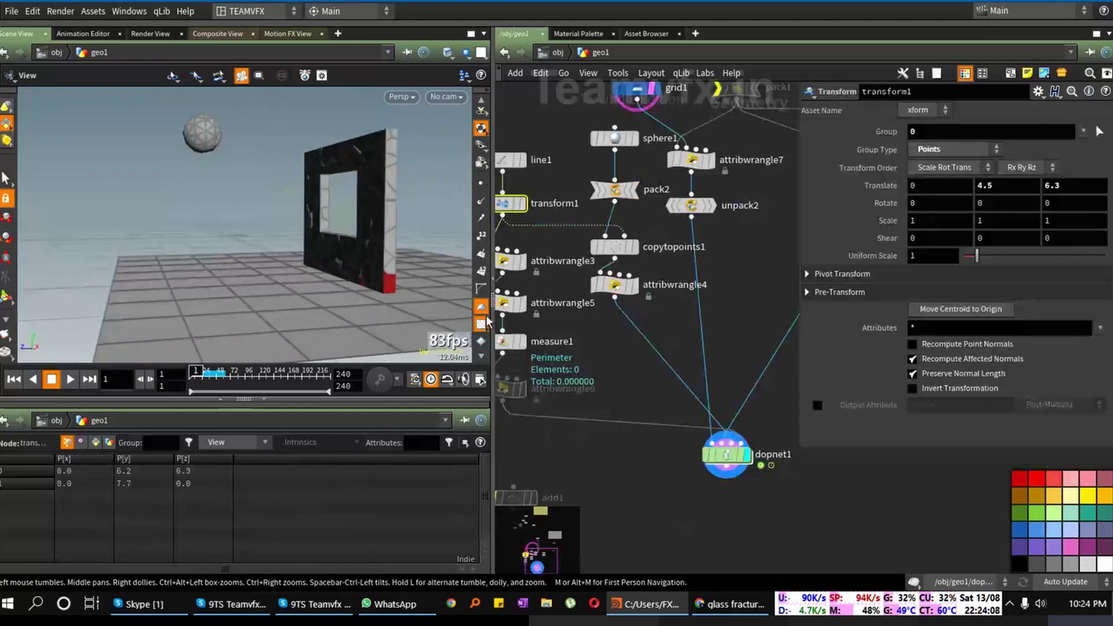
{"action": "middle_click_drag", "start_coordinate": [735, 215], "coordinate": [704, 256]}
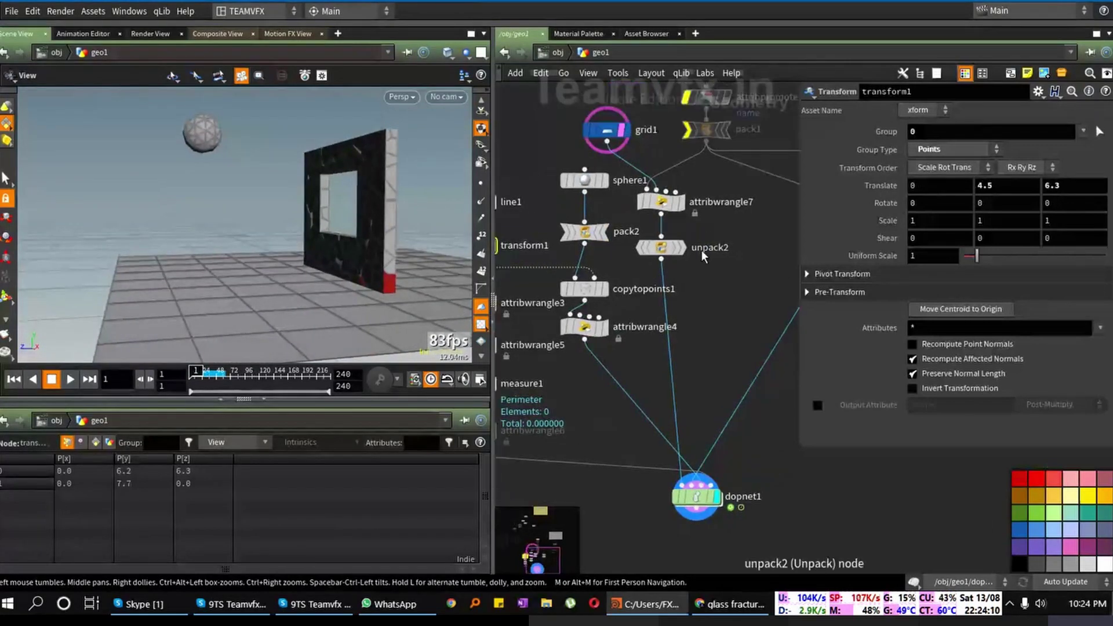
{"action": "mouse_move", "coordinate": [671, 256]}
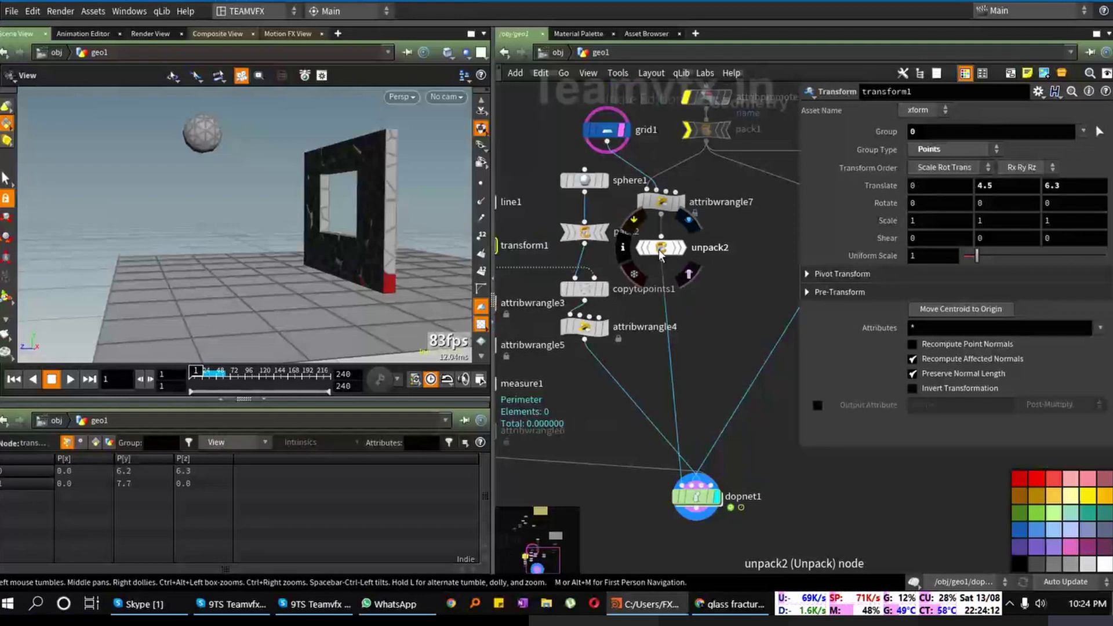
{"action": "left_click_drag", "start_coordinate": [661, 255], "coordinate": [739, 254]}
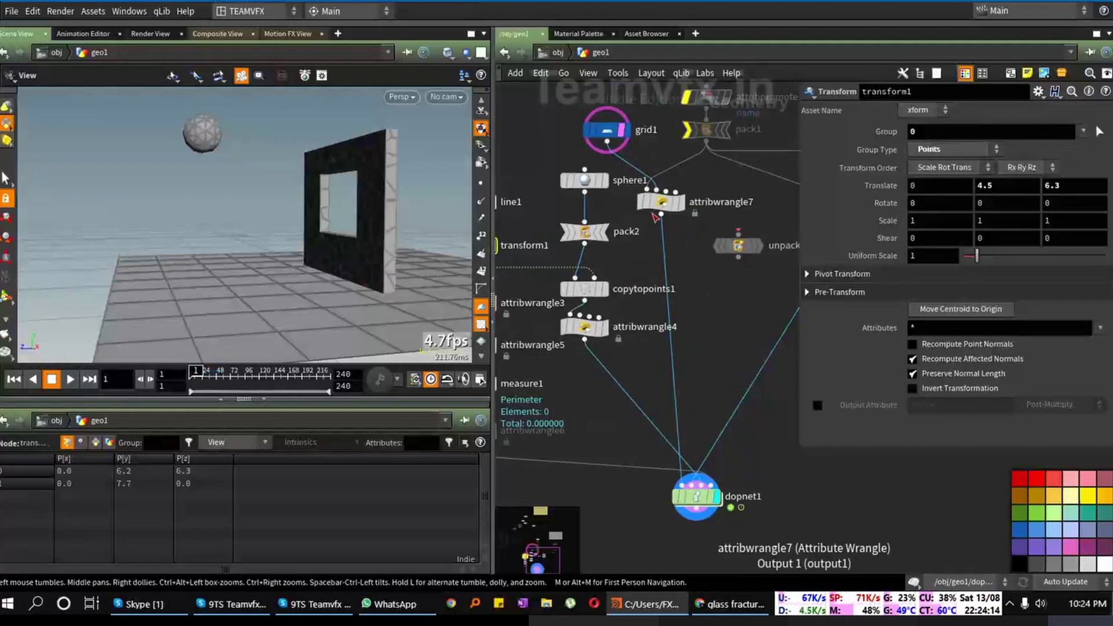
{"action": "left_click_drag", "start_coordinate": [661, 215], "coordinate": [738, 229]}
Step: Inside dopnet1, play the wrecking-ball simulation and stop at frame 61
{"action": "middle_click_drag", "start_coordinate": [696, 498], "coordinate": [692, 446]}
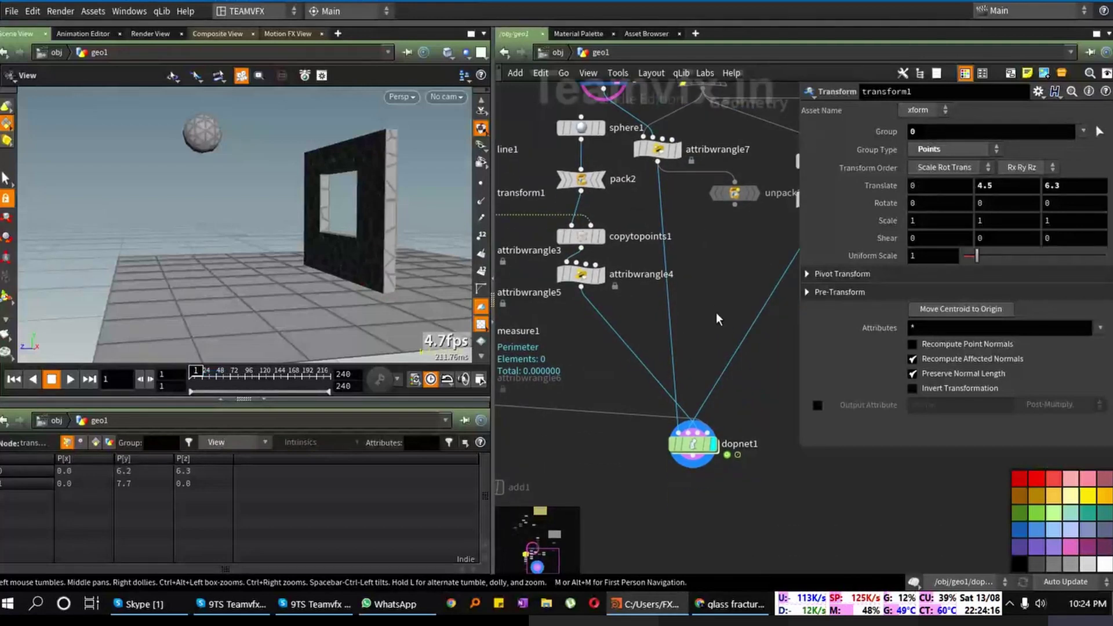
{"action": "double_click", "coordinate": [691, 446]}
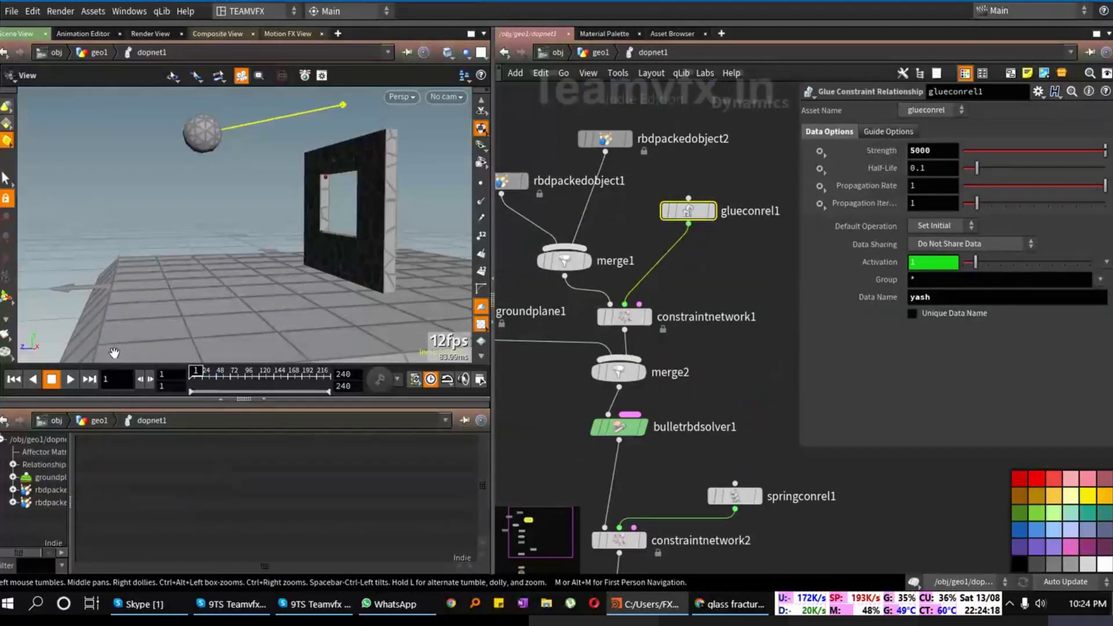
{"action": "left_click", "coordinate": [70, 379]}
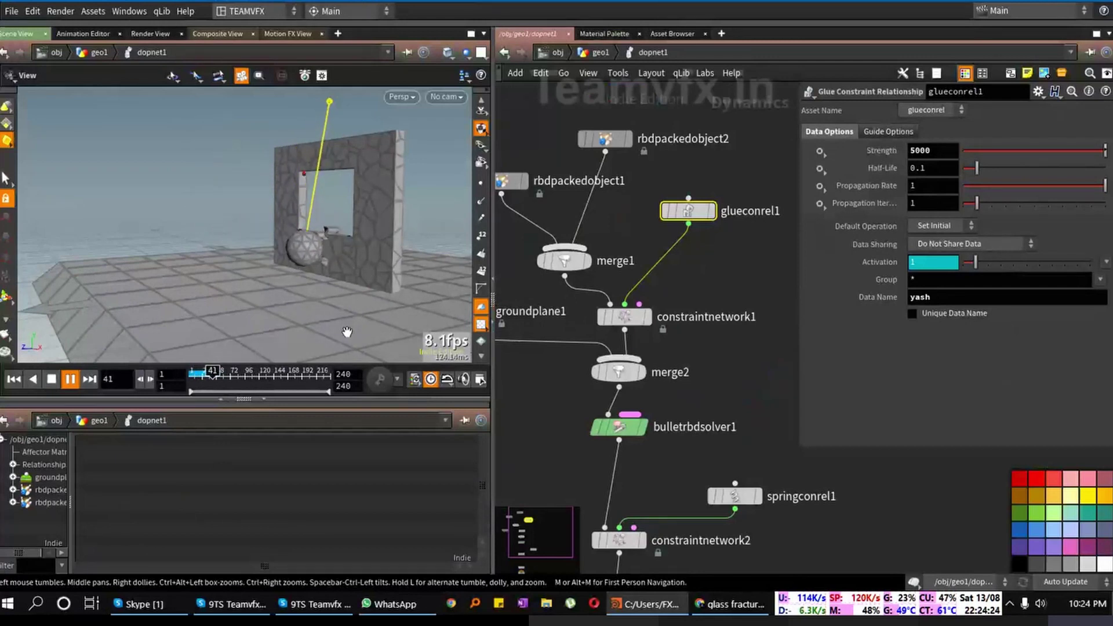
{"action": "left_click", "coordinate": [51, 380]}
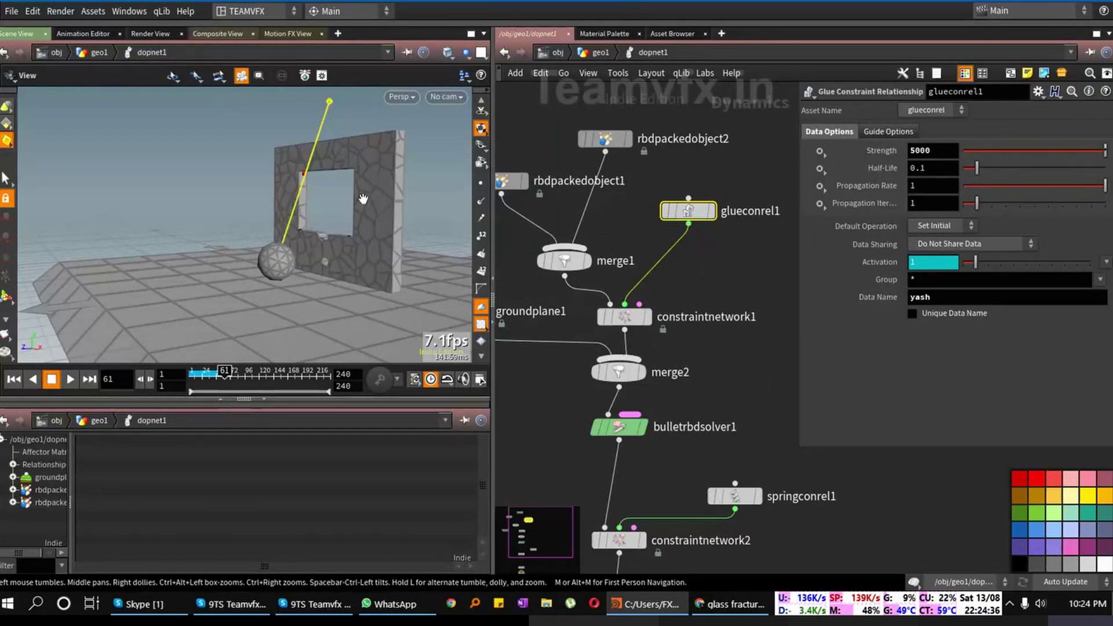
Step: Orbit around the wall to inspect the bottom pieces knocked loose by the ball
{"action": "left_click_drag", "start_coordinate": [377, 162], "coordinate": [419, 212]}
{"action": "right_click", "coordinate": [418, 212]}
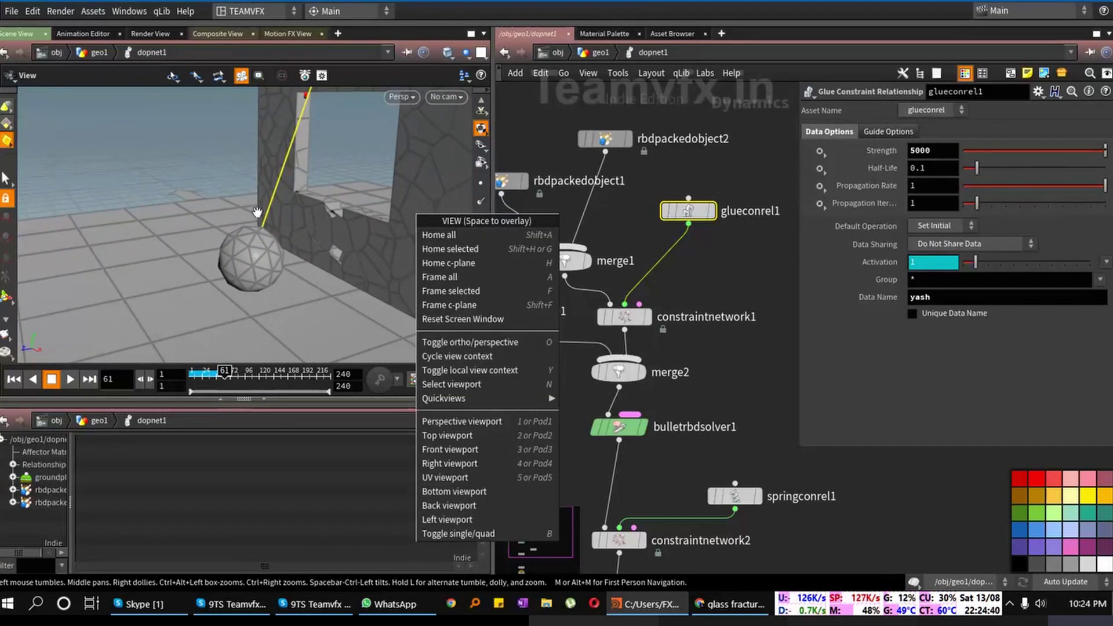
{"action": "left_click", "coordinate": [303, 177]}
{"action": "left_click_drag", "start_coordinate": [303, 178], "coordinate": [297, 237]}
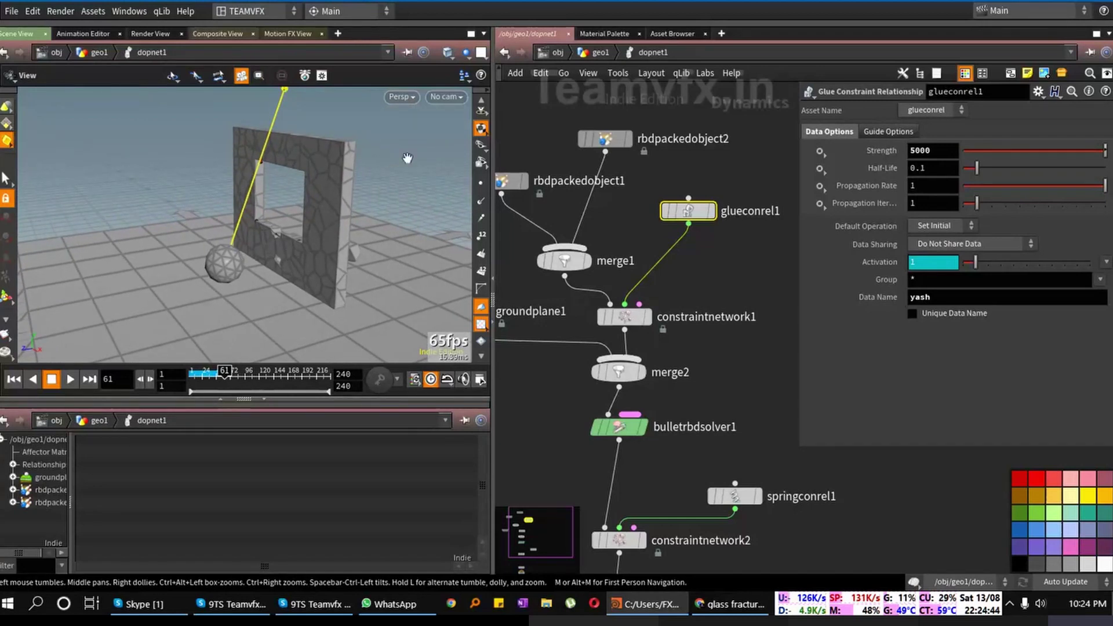
{"action": "left_click_drag", "start_coordinate": [337, 238], "coordinate": [355, 231]}
{"action": "mouse_move", "coordinate": [704, 213]}
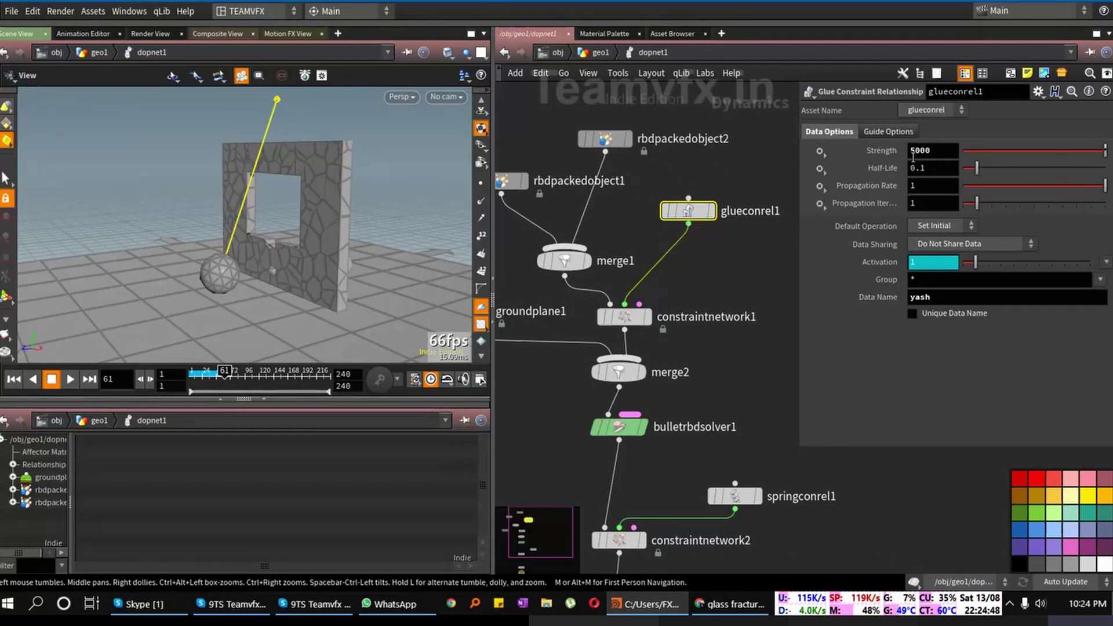
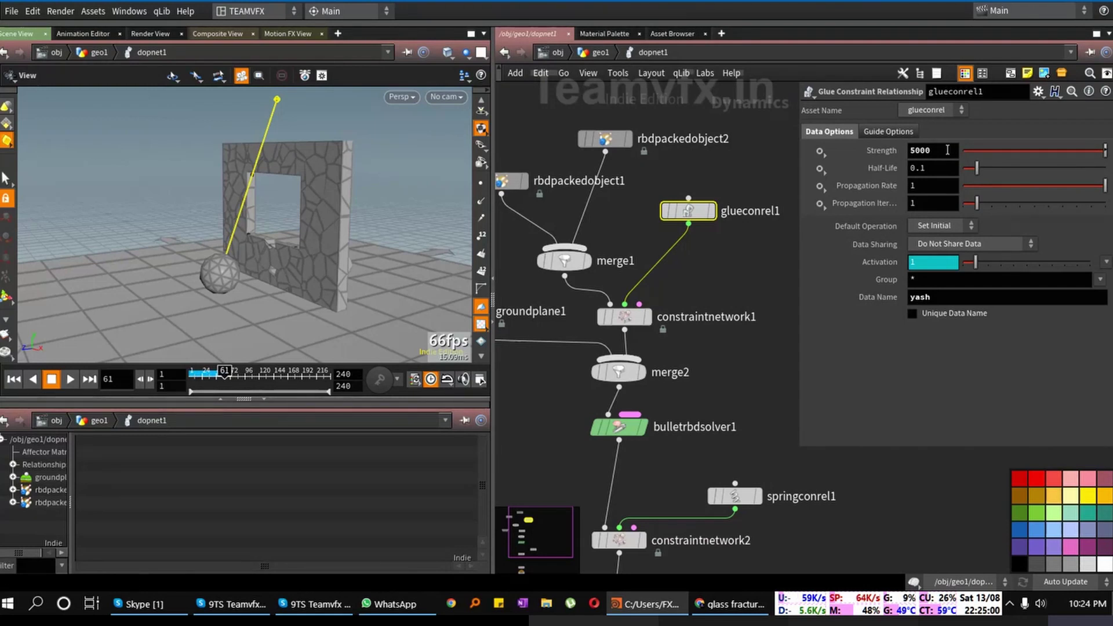
Step: Orbit around the fractured wall and ball, then rewind the simulation to frame 1
{"action": "left_click_drag", "start_coordinate": [248, 197], "coordinate": [263, 253]}
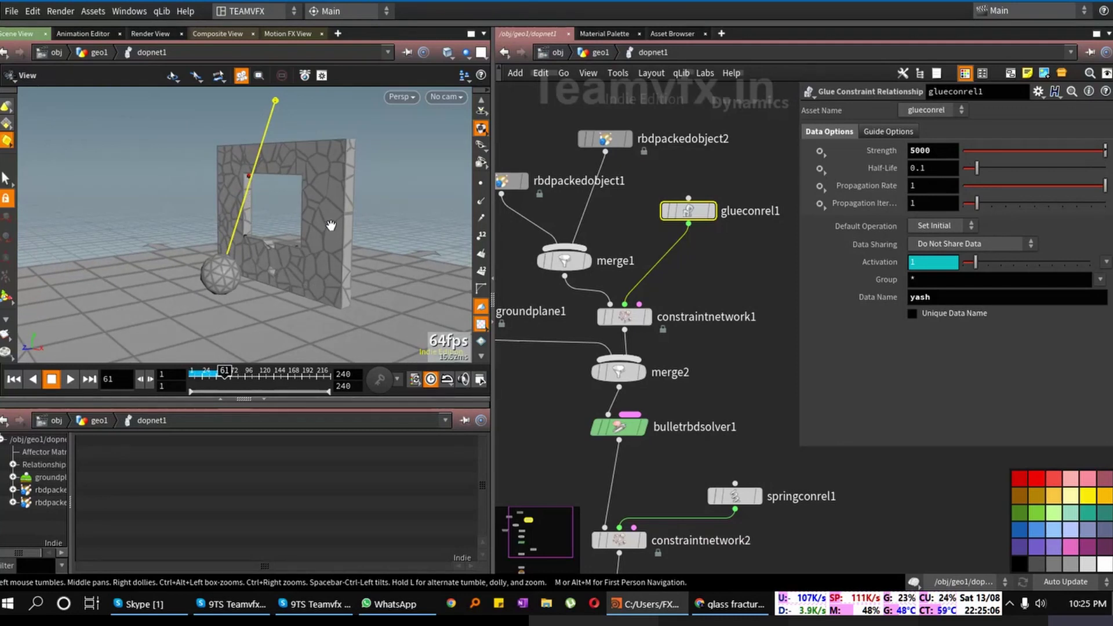
{"action": "left_click_drag", "start_coordinate": [330, 226], "coordinate": [208, 232]}
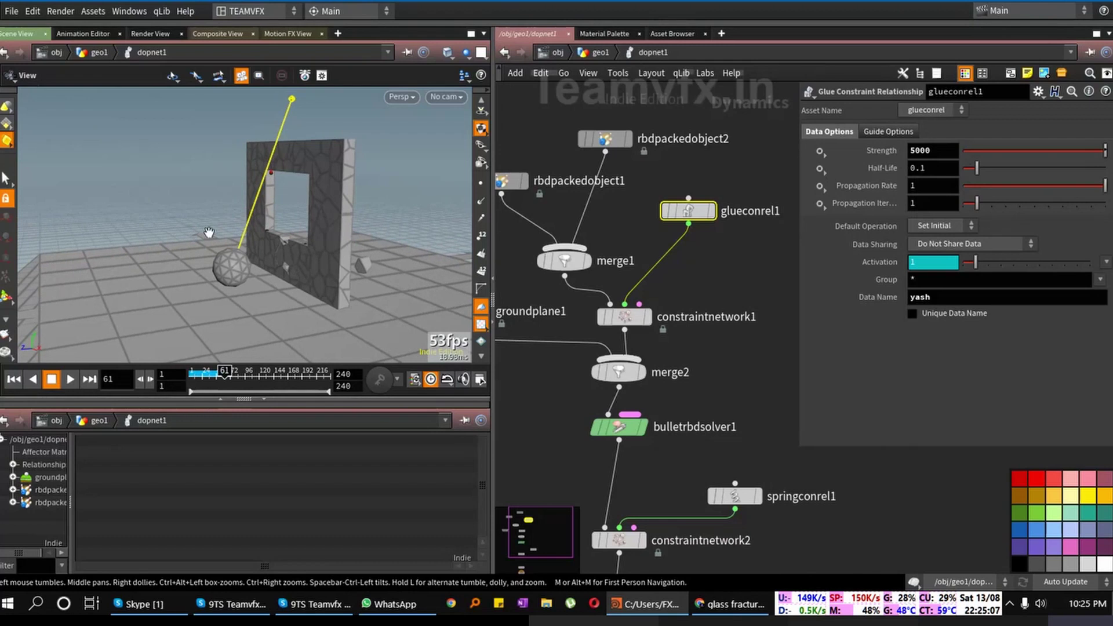
{"action": "left_click", "coordinate": [13, 380]}
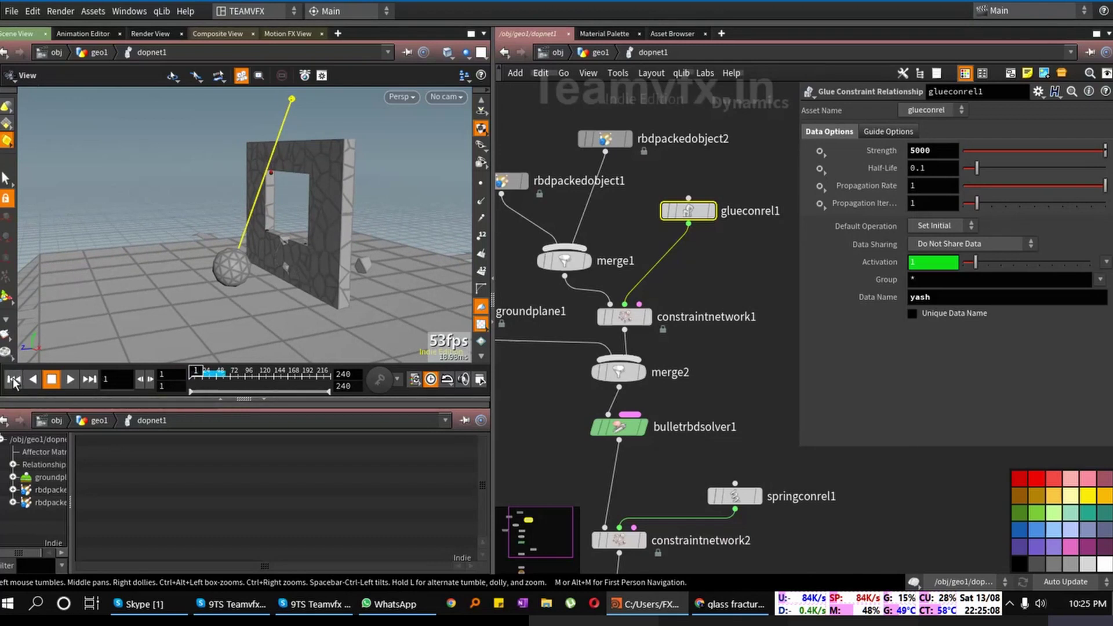
Step: Return to the geo1 network and frame grid1, voronoifracture1 and polywire1 with a smaller parameter pane
{"action": "left_click", "coordinate": [597, 53]}
{"action": "middle_click_drag", "start_coordinate": [695, 280], "coordinate": [725, 463]}
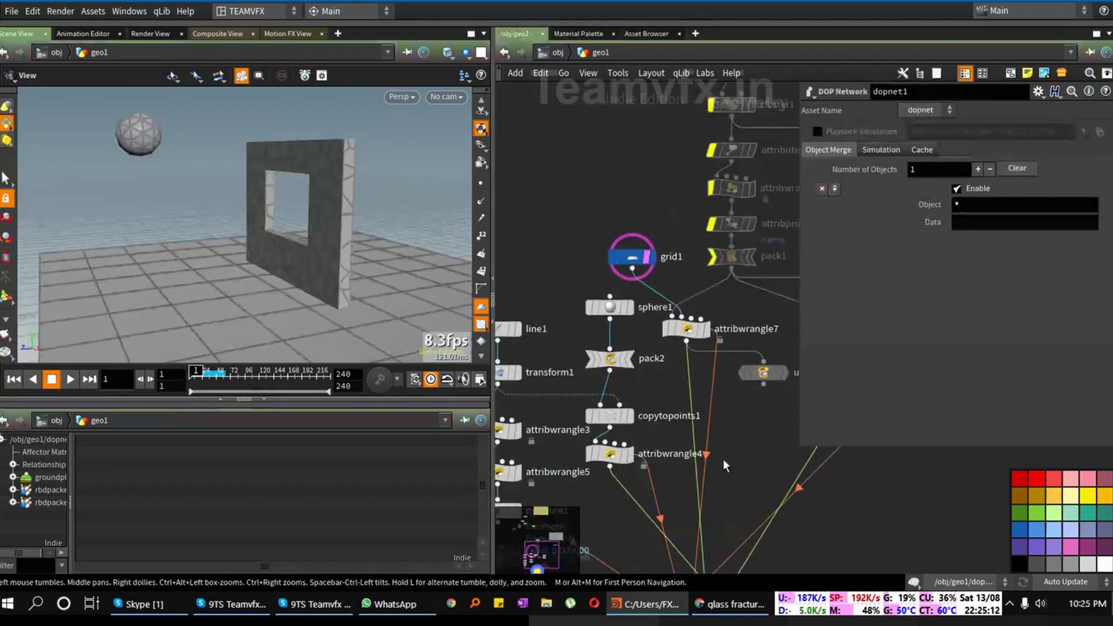
{"action": "left_click_drag", "start_coordinate": [817, 437], "coordinate": [952, 388]}
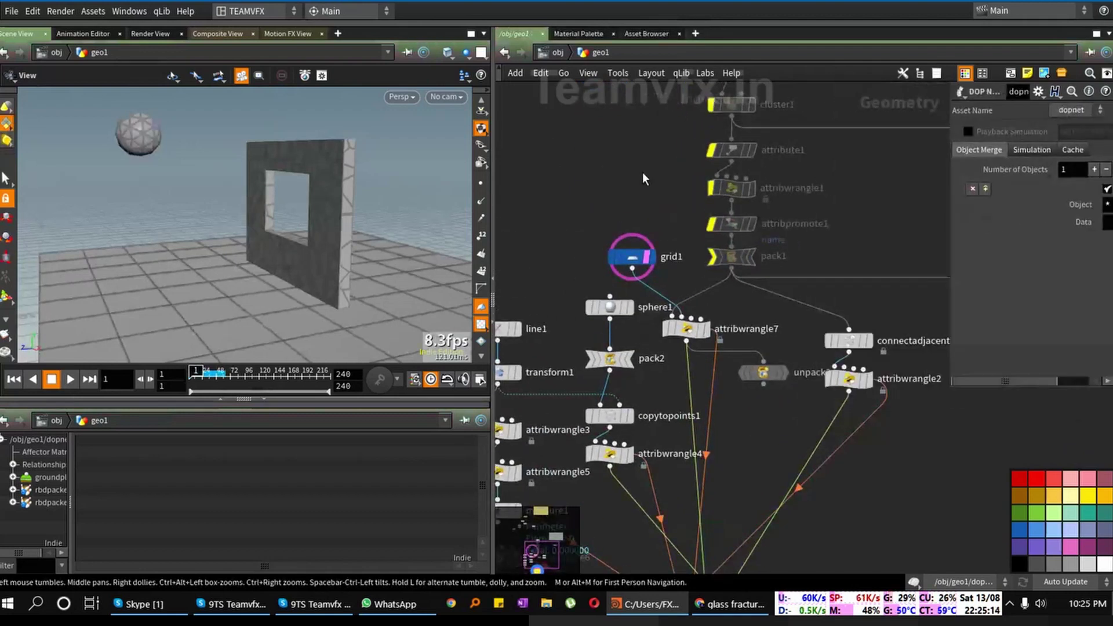
{"action": "middle_click_drag", "start_coordinate": [666, 199], "coordinate": [837, 426]}
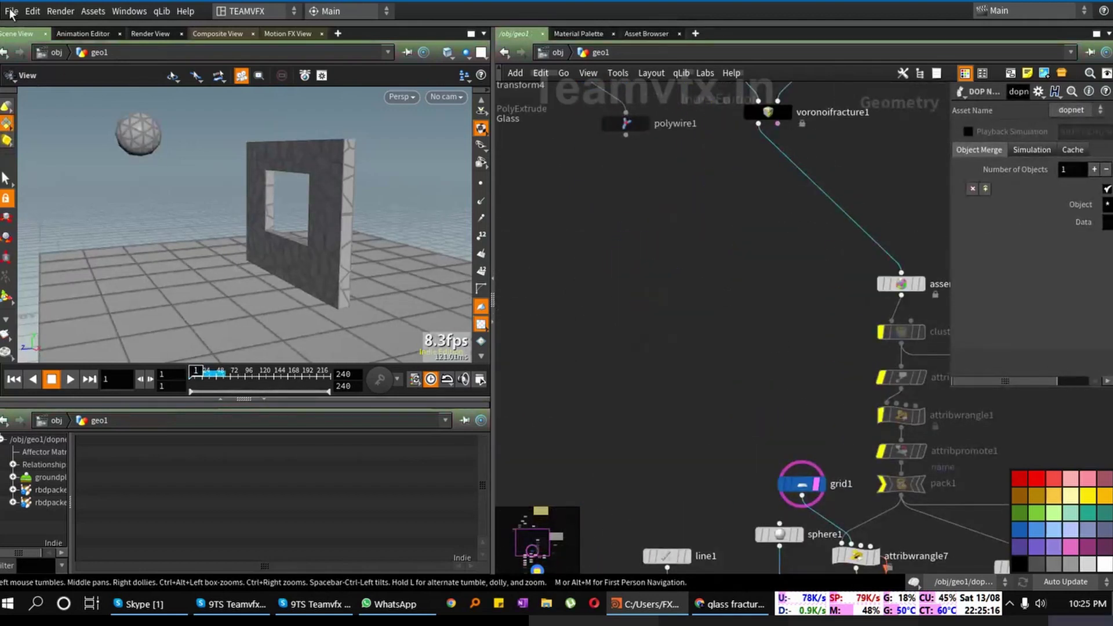
{"action": "left_click", "coordinate": [12, 11]}
Step: Save the scene as '9tf Basic fracture 13 august.hiplc', replacing 16july with 13 august
{"action": "left_click", "coordinate": [23, 122]}
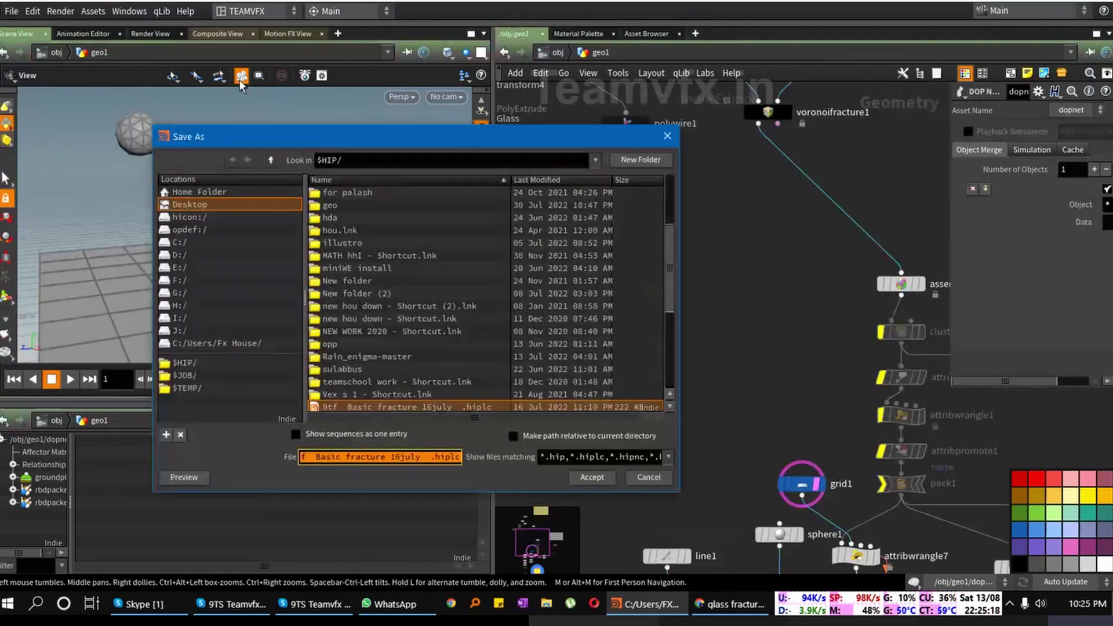
{"action": "left_click", "coordinate": [371, 464]}
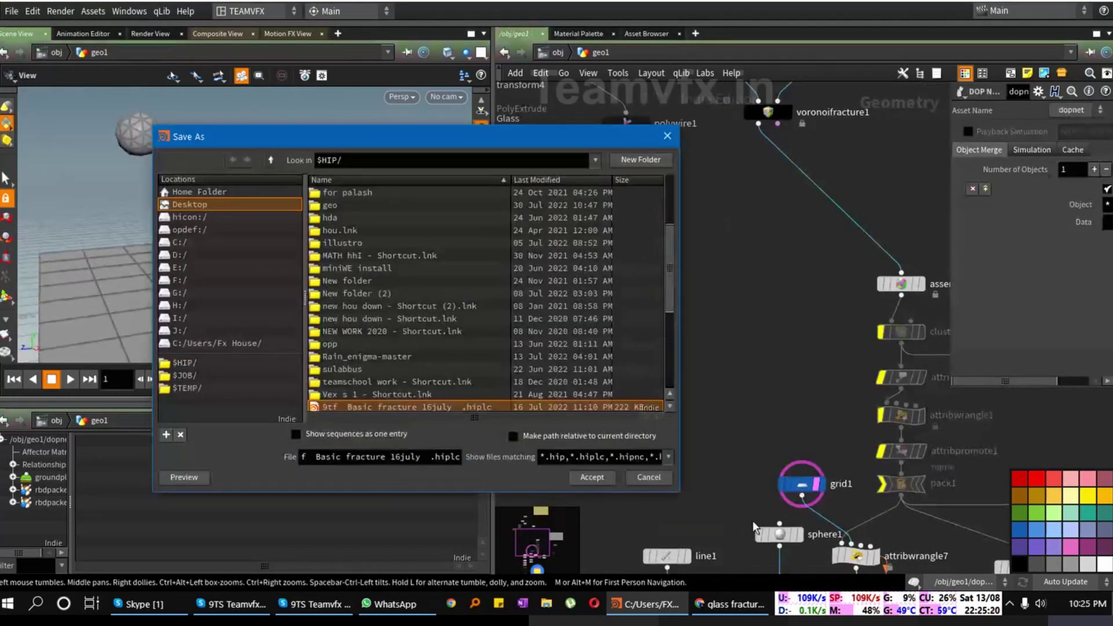
{"action": "left_click", "coordinate": [1089, 606]}
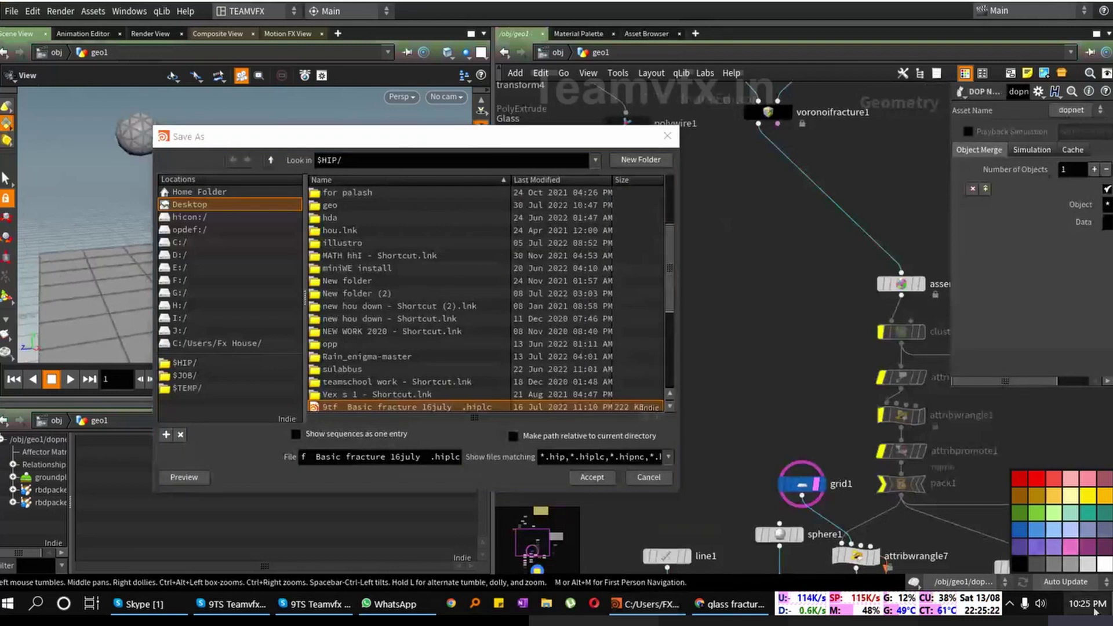
{"action": "left_click", "coordinate": [1093, 608]}
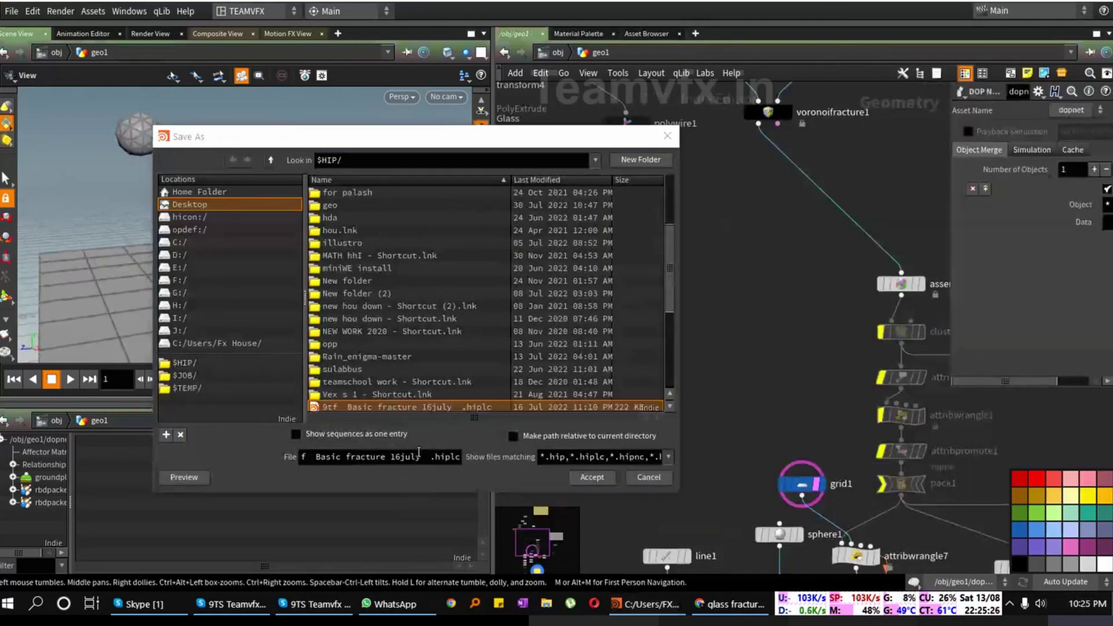
{"action": "left_click_drag", "start_coordinate": [422, 457], "coordinate": [391, 462]}
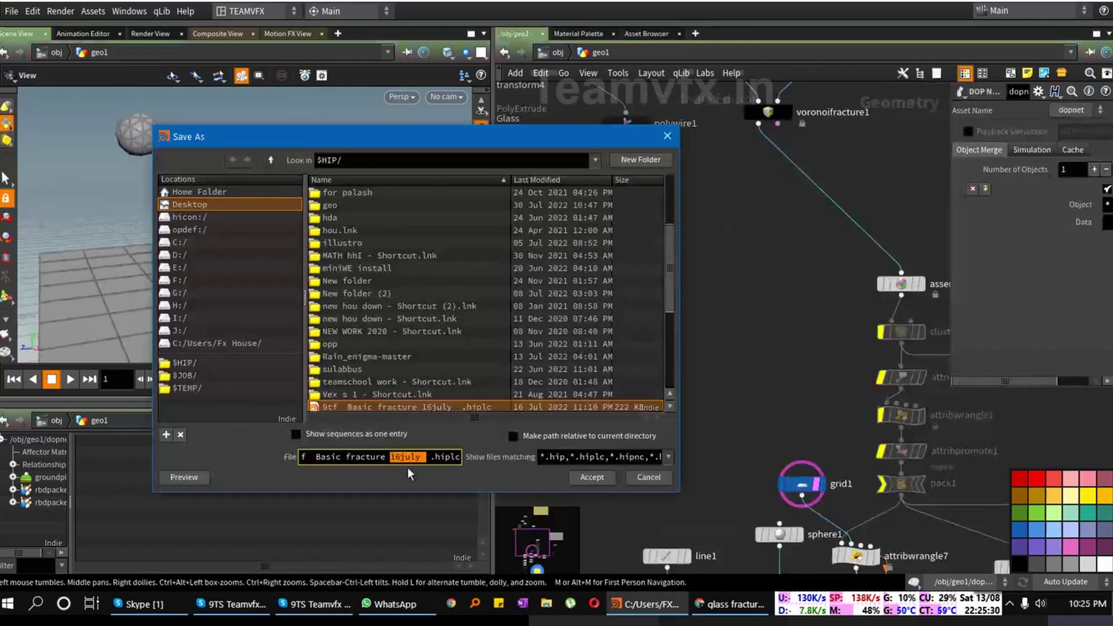
{"action": "type", "text": "13 au"}
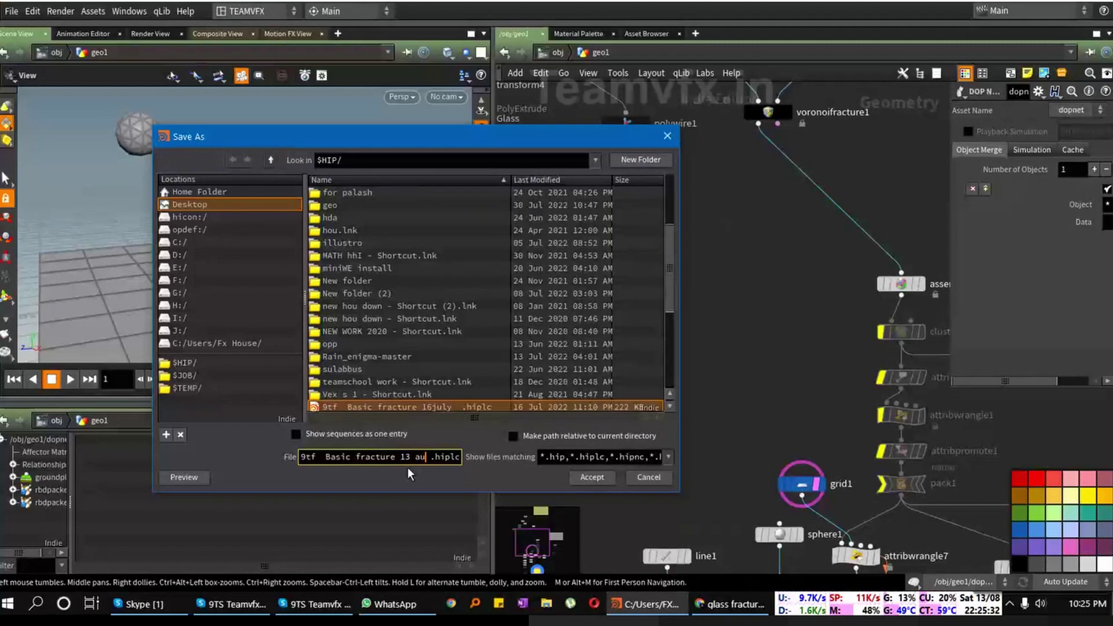
{"action": "type", "text": "gust"}
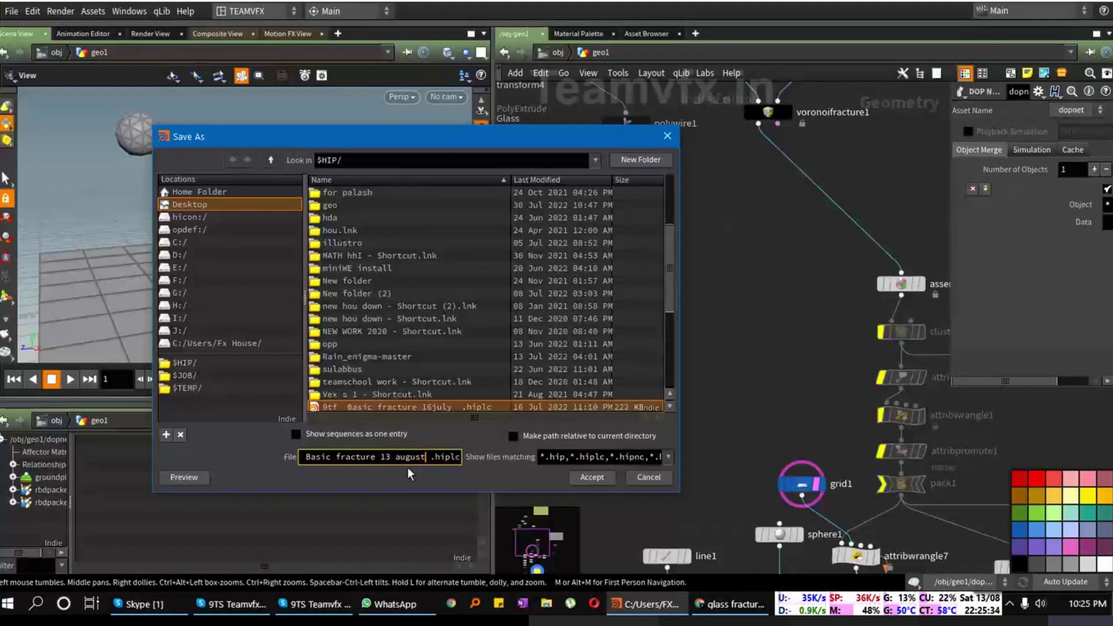
{"action": "left_click", "coordinate": [578, 476]}
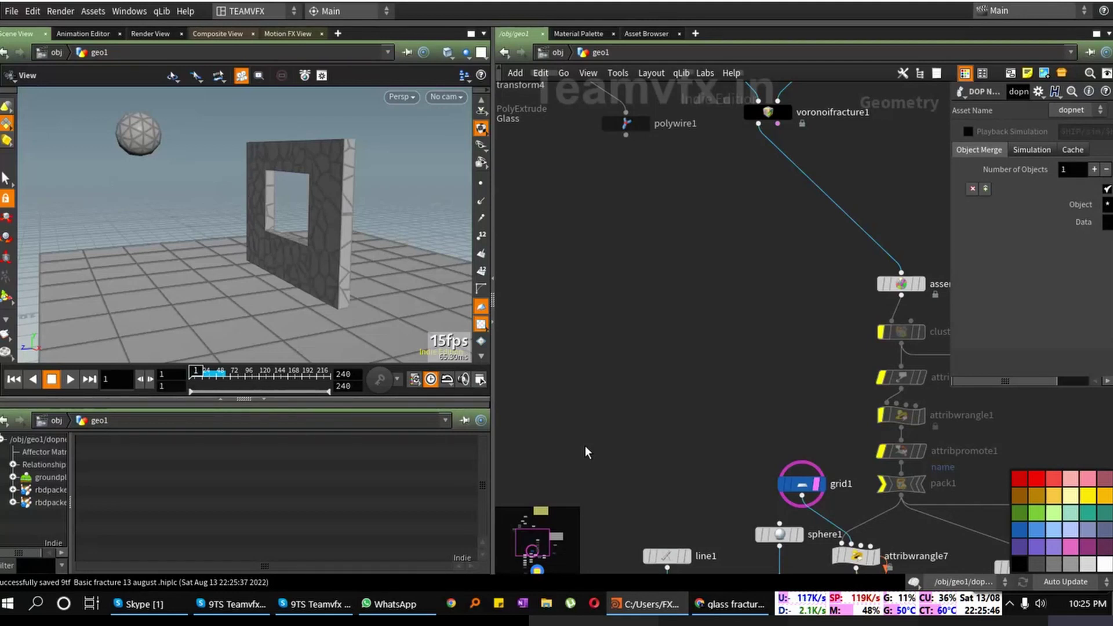
Step: Display only the Glass node's output and orbit closer to the glass pane
{"action": "middle_click_drag", "start_coordinate": [678, 236], "coordinate": [790, 378]}
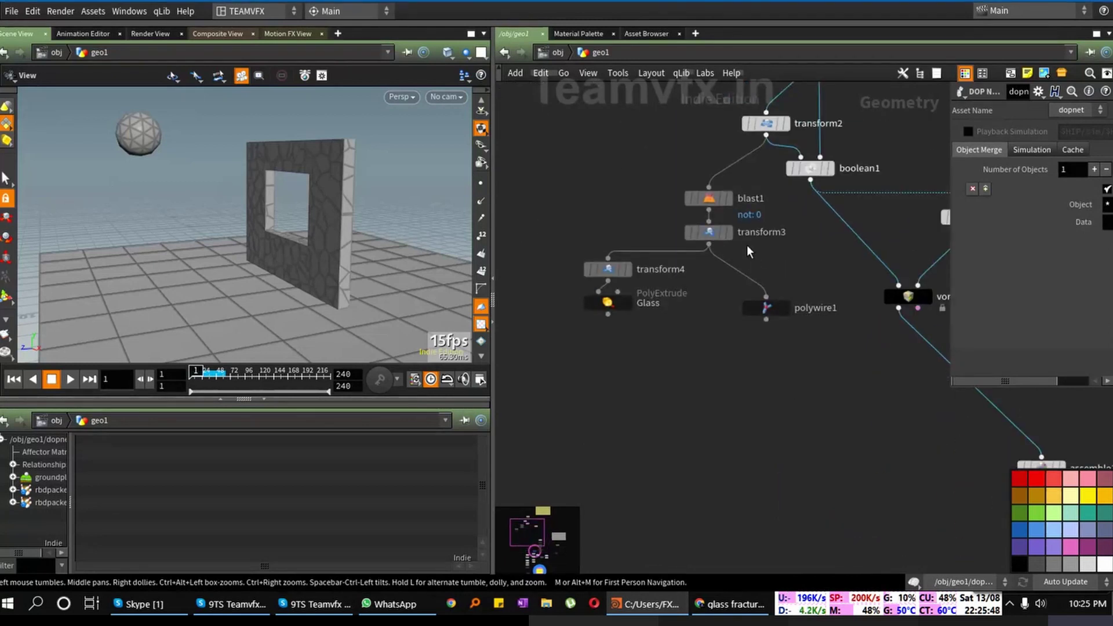
{"action": "left_click", "coordinate": [627, 302]}
{"action": "middle_click_drag", "start_coordinate": [651, 427], "coordinate": [643, 359]}
{"action": "left_click_drag", "start_coordinate": [327, 223], "coordinate": [278, 256]}
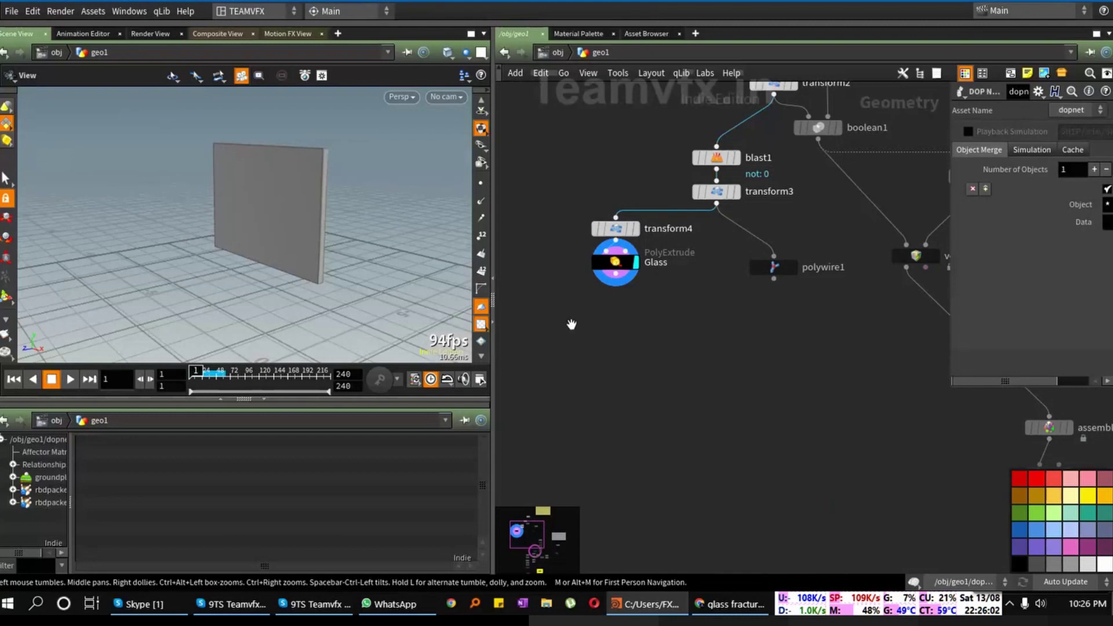
Step: Display transform4's output and reposition the Glass node below transform4
{"action": "middle_click_drag", "start_coordinate": [632, 313], "coordinate": [668, 331]}
{"action": "mouse_move", "coordinate": [658, 288]}
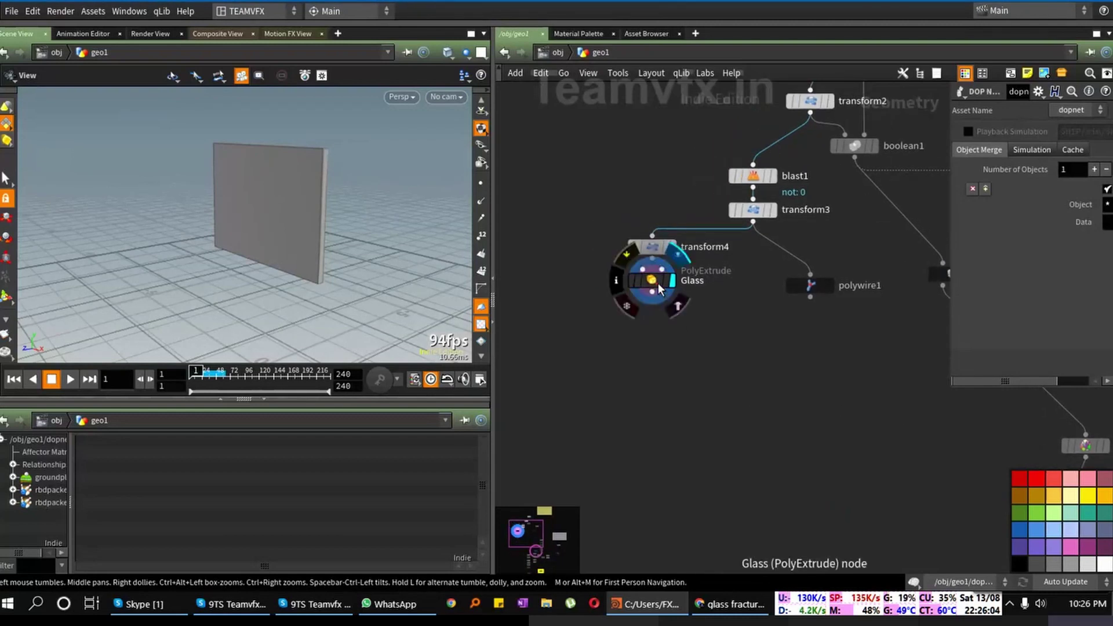
{"action": "left_click_drag", "start_coordinate": [658, 288], "coordinate": [692, 292]}
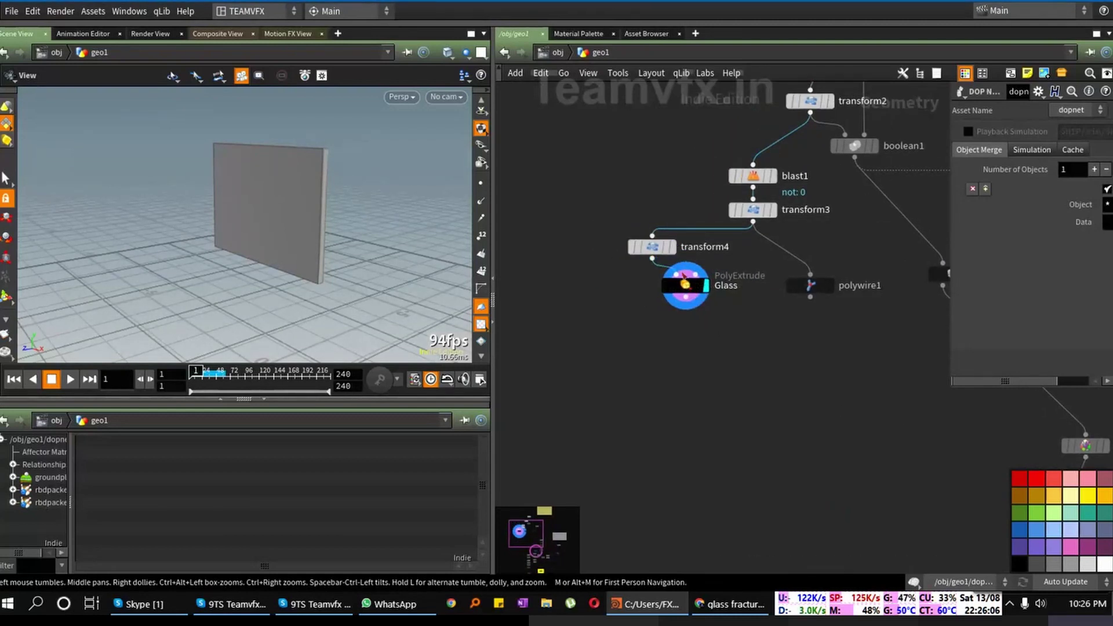
{"action": "left_click", "coordinate": [673, 246]}
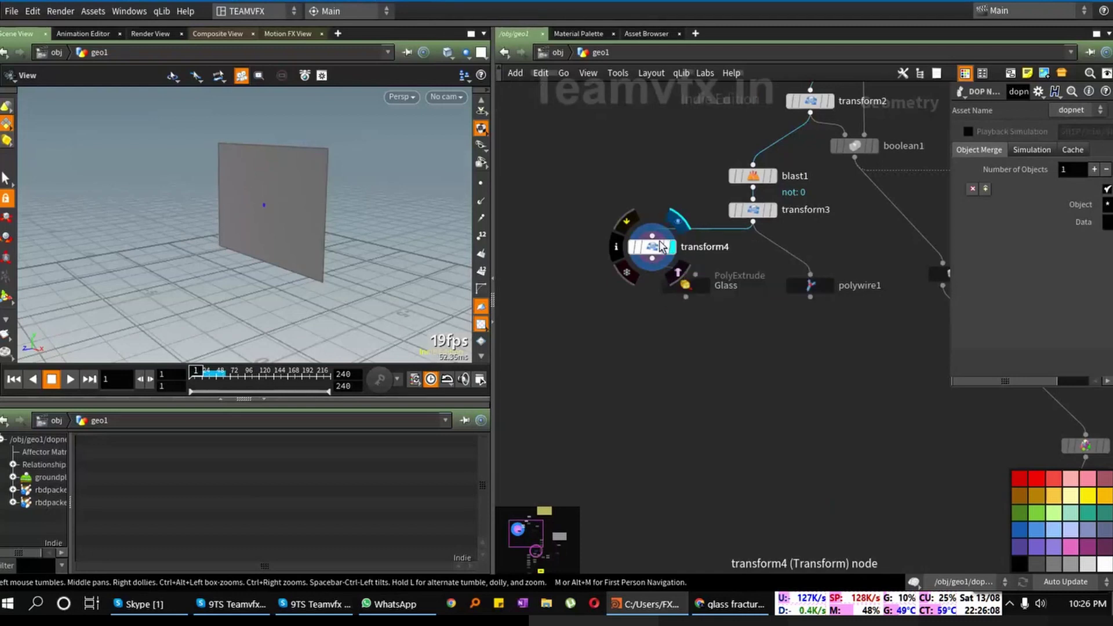
{"action": "left_click", "coordinate": [649, 253]}
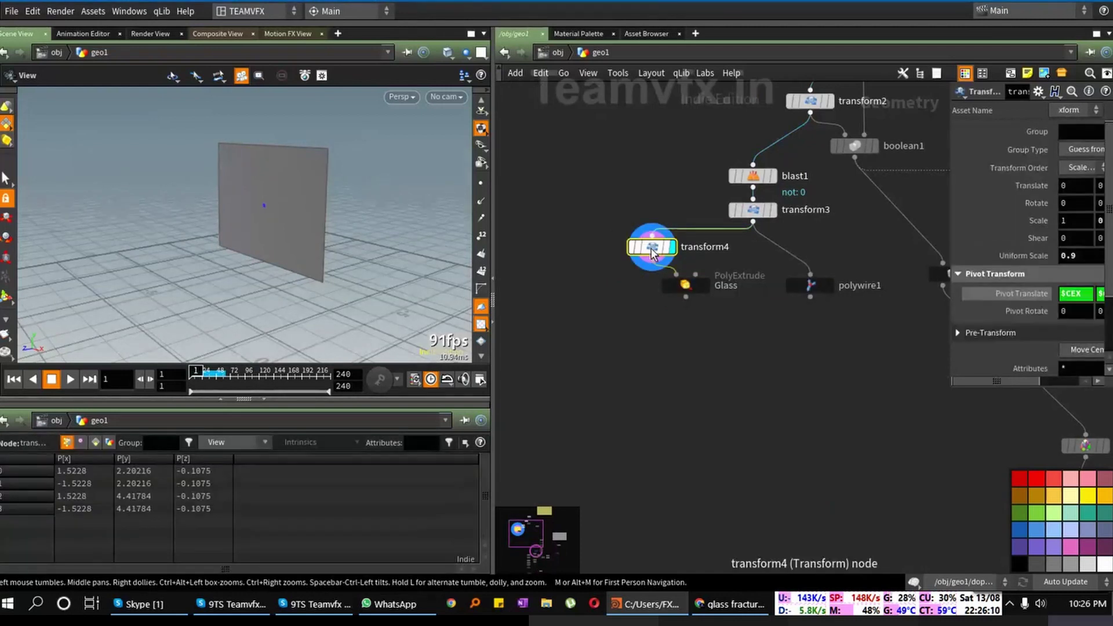
{"action": "left_click_drag", "start_coordinate": [682, 284], "coordinate": [652, 284]}
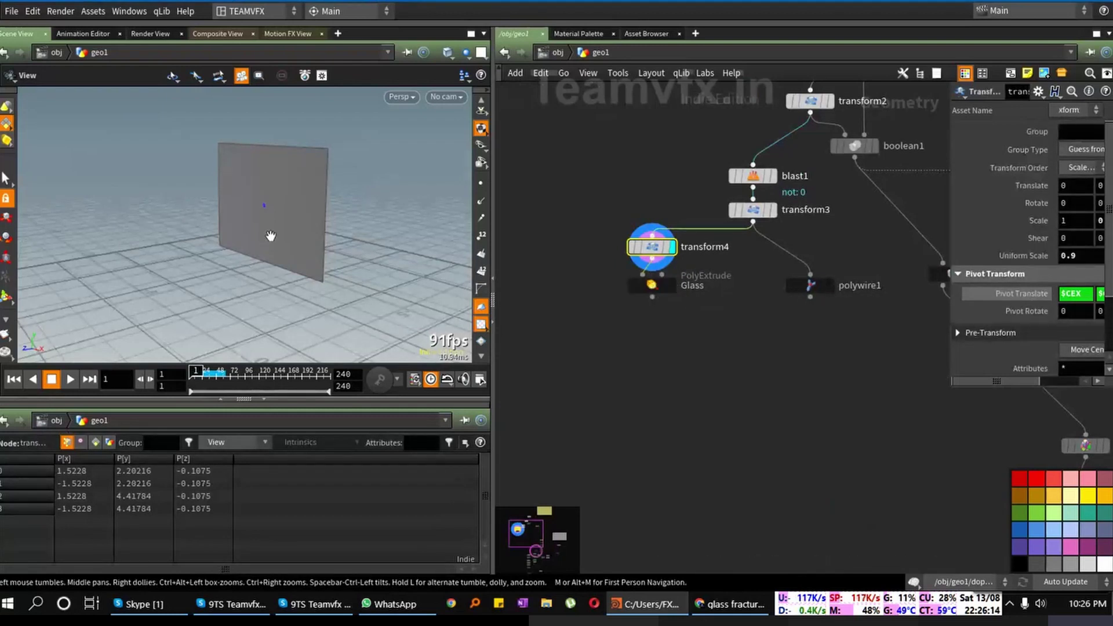
{"action": "mouse_move", "coordinate": [268, 235]}
{"action": "left_mouse_down"}
{"action": "mouse_move", "coordinate": [297, 239]}
{"action": "mouse_move", "coordinate": [278, 240]}
{"action": "left_mouse_up"}
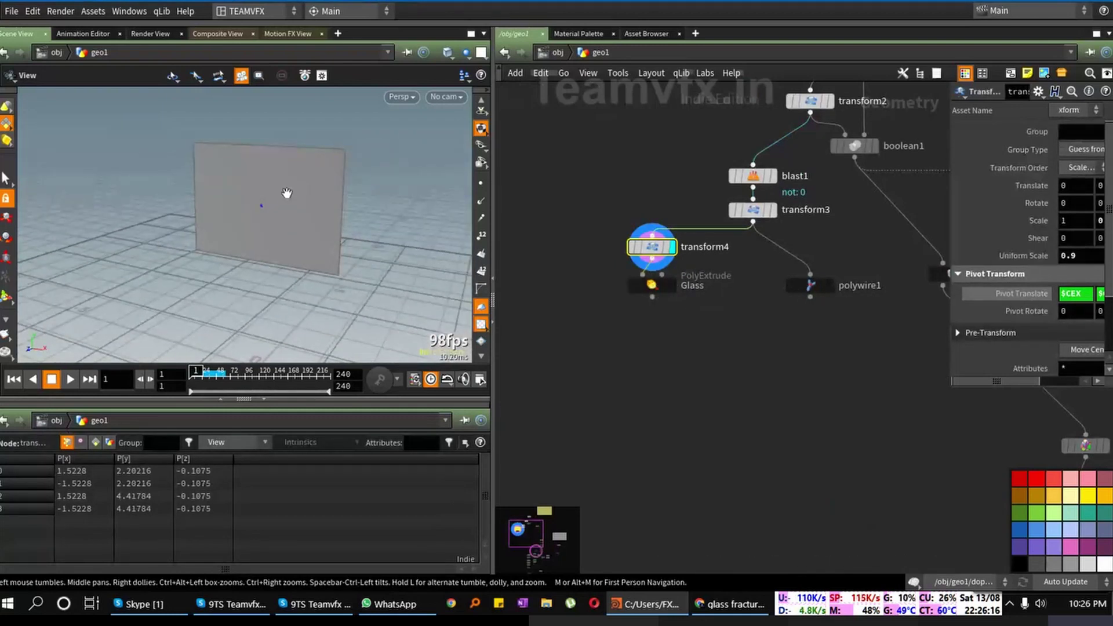
{"action": "right_click_drag", "start_coordinate": [288, 194], "coordinate": [320, 194]}
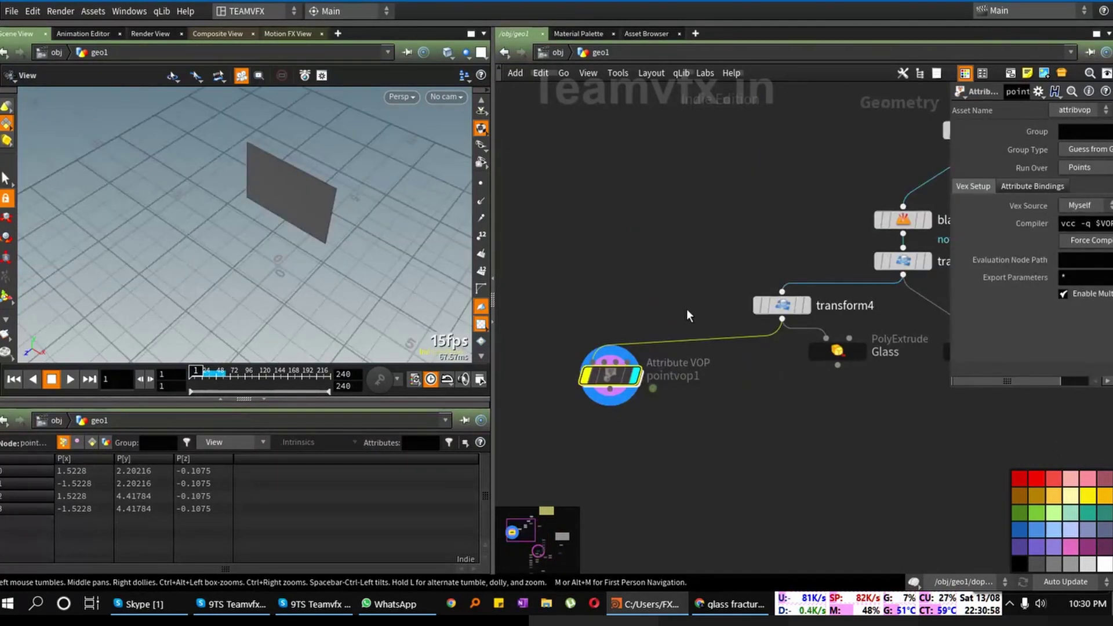
Step: Add an Add node, add2, to the network using the 'ad' search
{"action": "left_click_drag", "start_coordinate": [606, 371], "coordinate": [586, 373]}
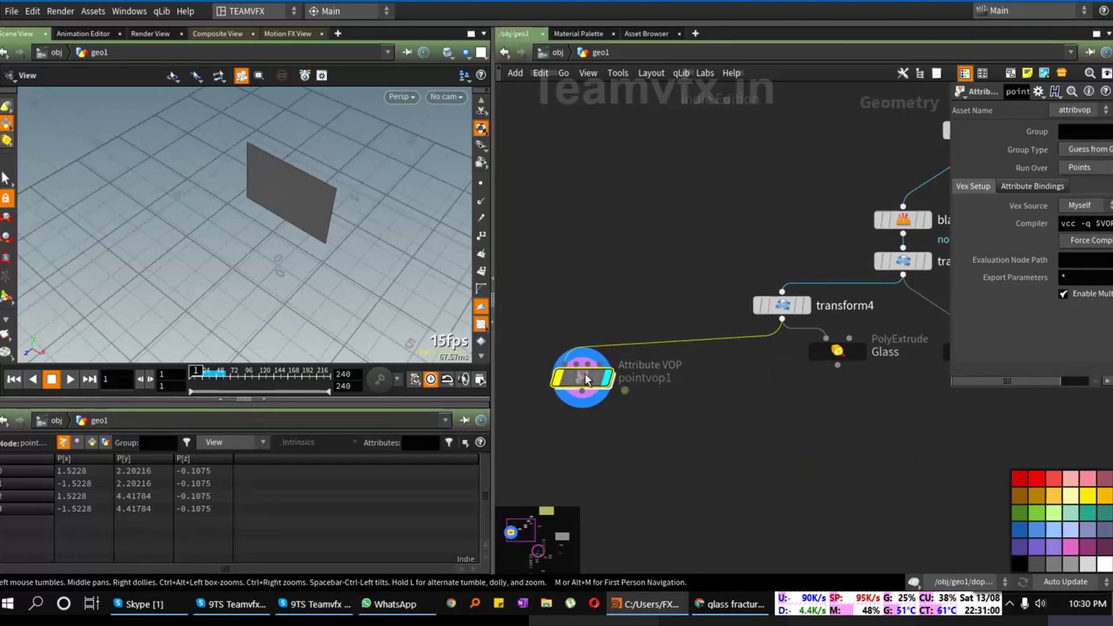
{"action": "left_click_drag", "start_coordinate": [306, 177], "coordinate": [311, 203]}
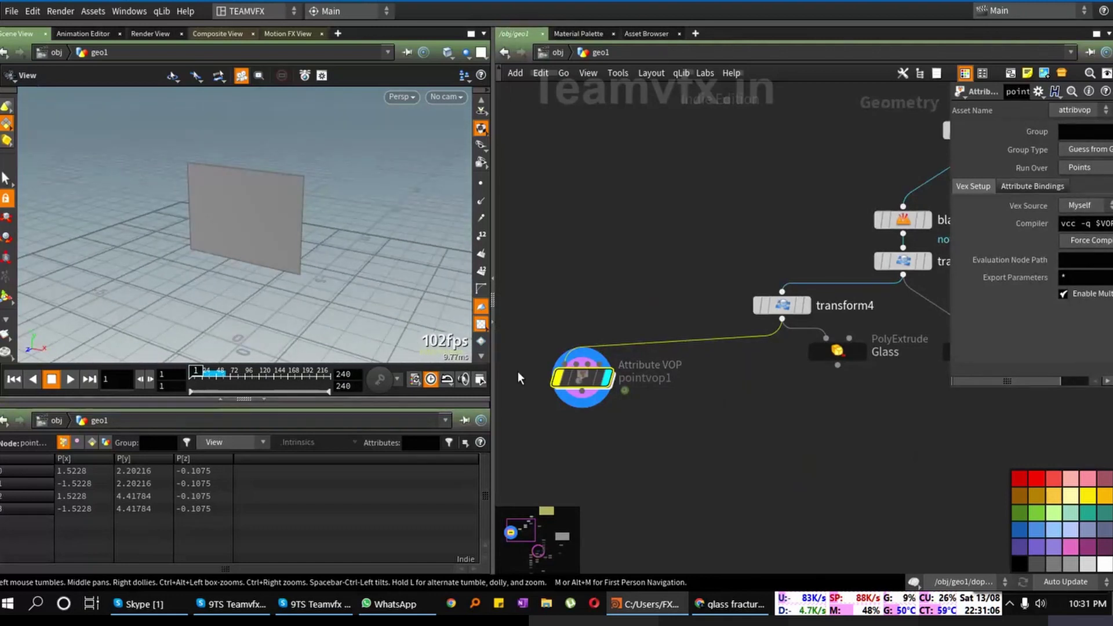
{"action": "key", "text": "Tab"}
{"action": "mouse_move", "coordinate": [631, 266]}
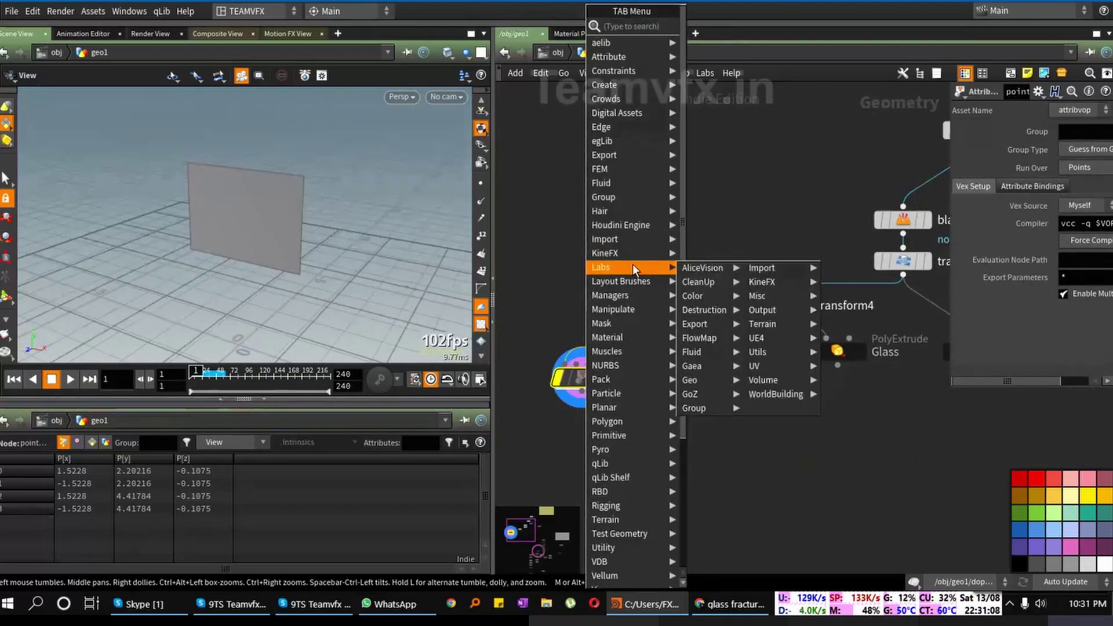
{"action": "type", "text": "ad"}
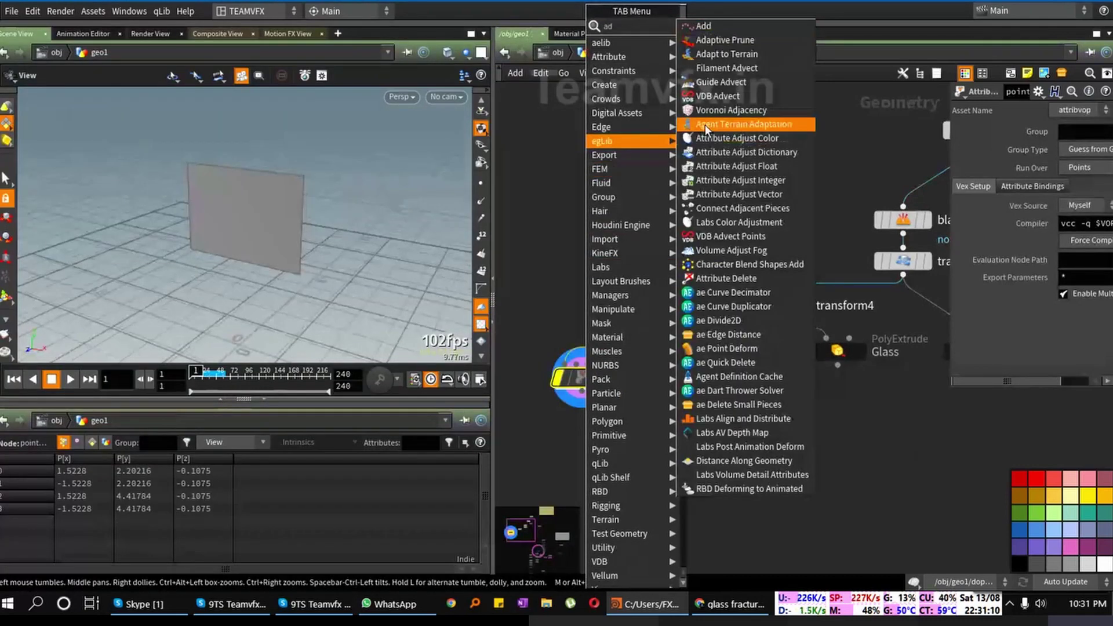
{"action": "left_click", "coordinate": [722, 25]}
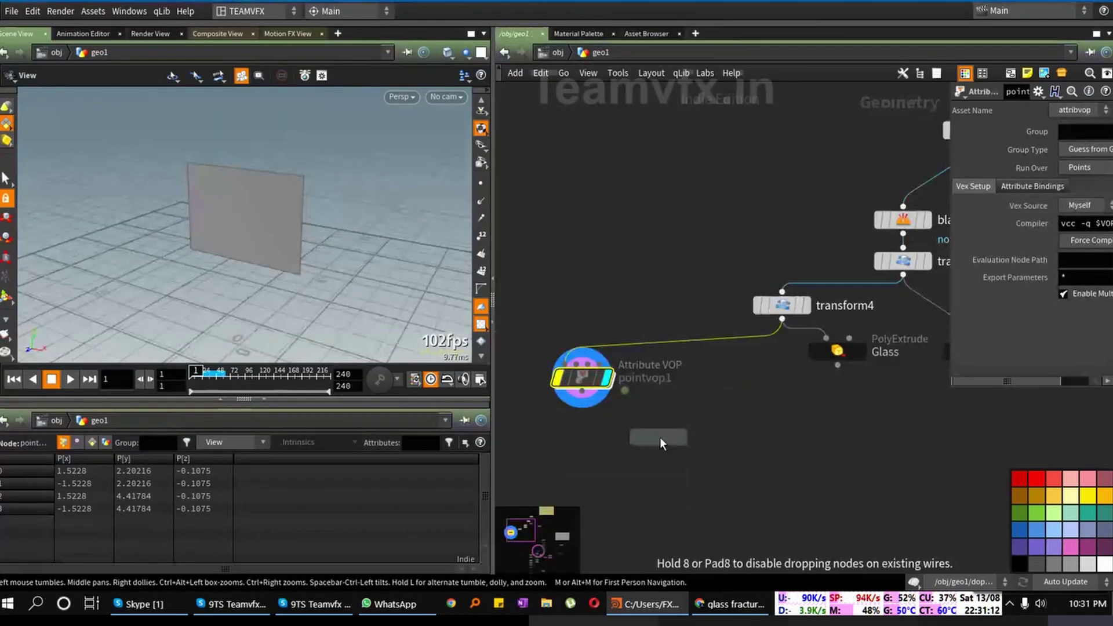
{"action": "left_click", "coordinate": [660, 437]}
{"action": "left_click", "coordinate": [660, 424]}
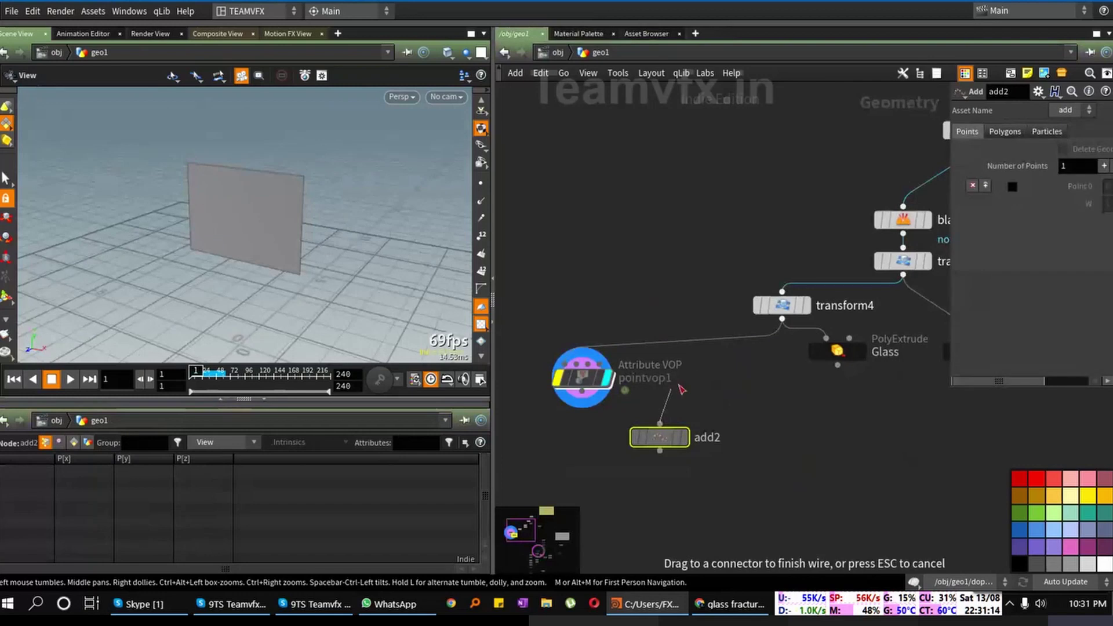
Step: Wire transform4 into add2, display it, and enable Point 0 at 0, 0, 0
{"action": "left_click", "coordinate": [783, 320]}
{"action": "mouse_move", "coordinate": [682, 439]}
{"action": "left_click_drag", "start_coordinate": [683, 440], "coordinate": [685, 427]}
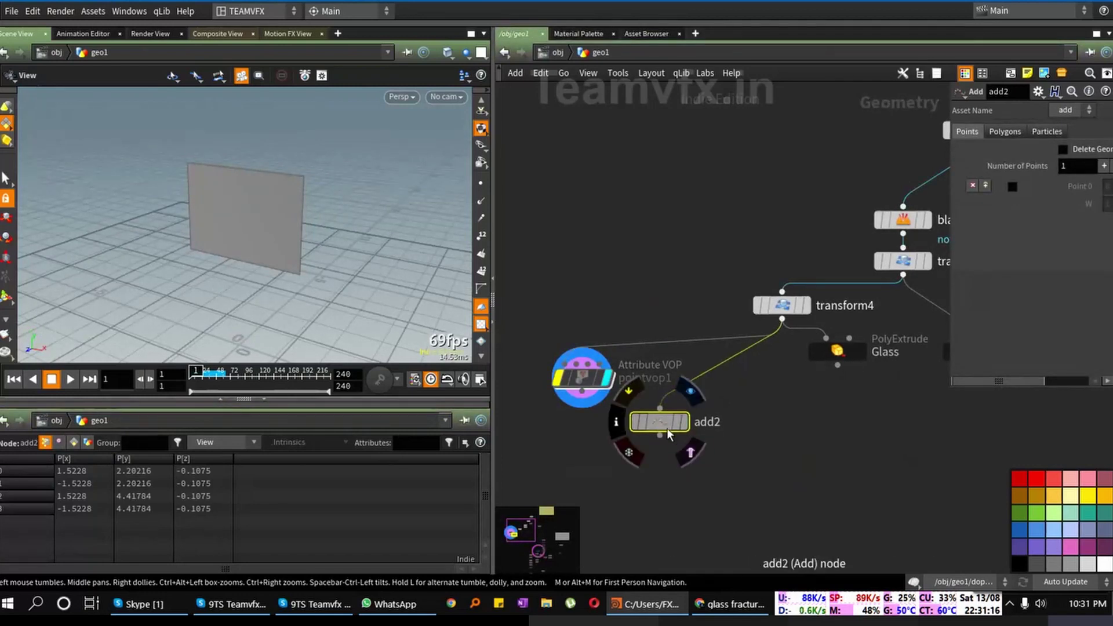
{"action": "left_click", "coordinate": [684, 427]}
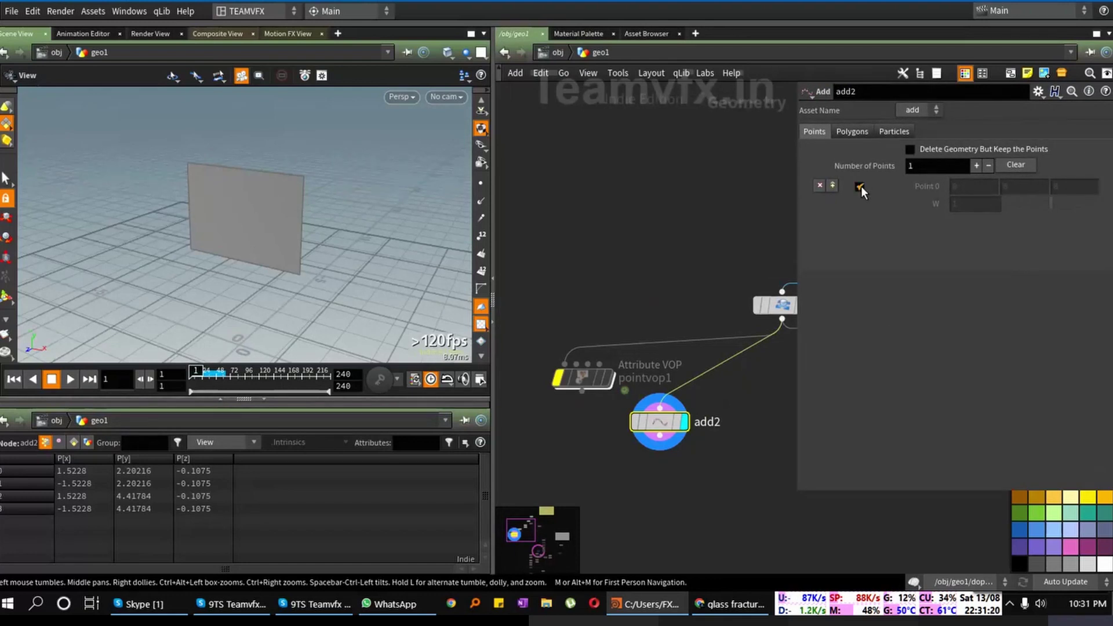
{"action": "left_click", "coordinate": [859, 186]}
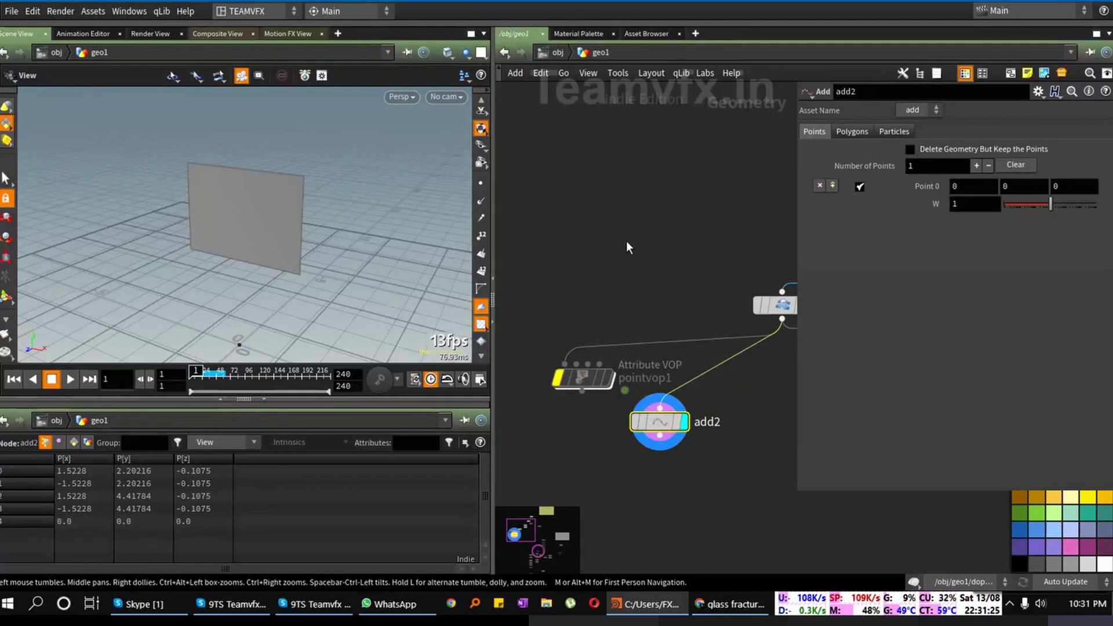
Step: Add matchsize1 with add2 in its first input and transform4 as target, and display it
{"action": "key", "text": "Tab"}
{"action": "mouse_move", "coordinate": [626, 230]}
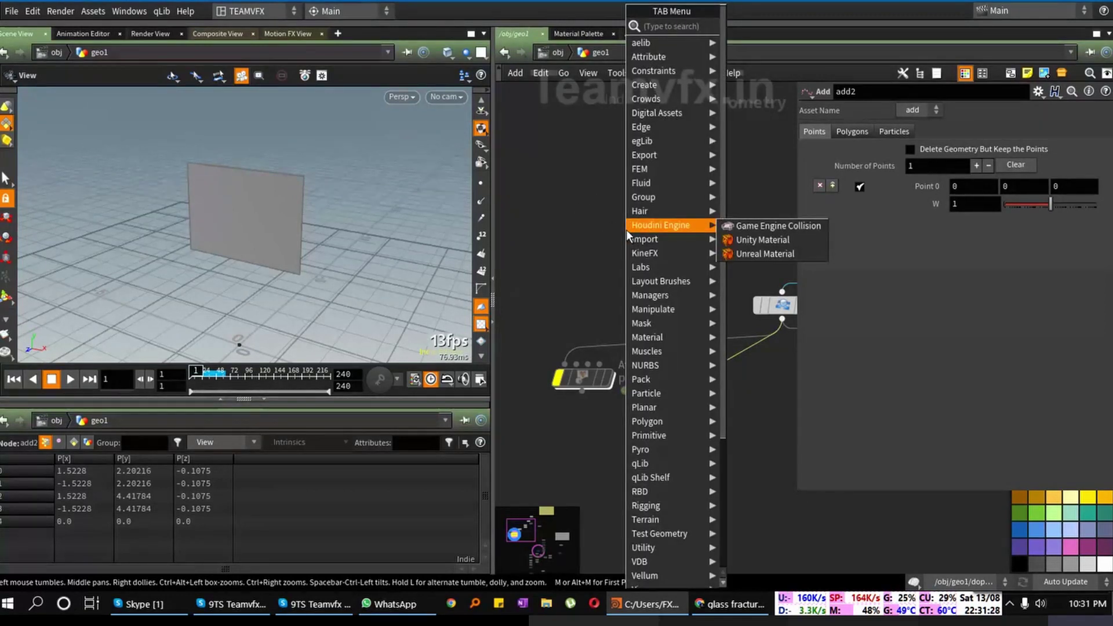
{"action": "type", "text": "matc"}
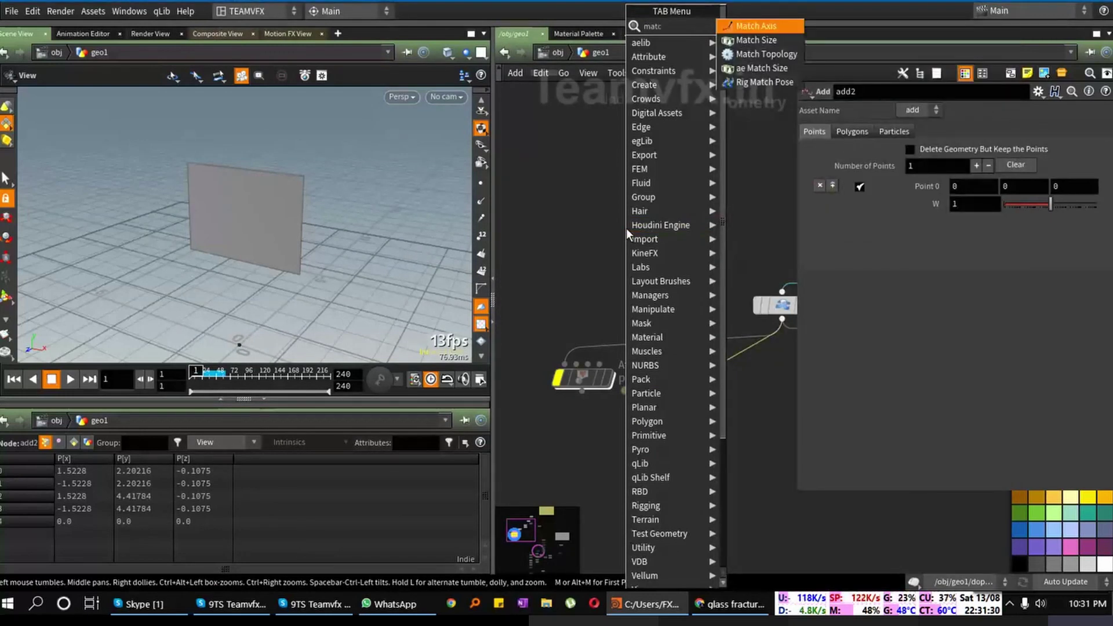
{"action": "left_click", "coordinate": [776, 40]}
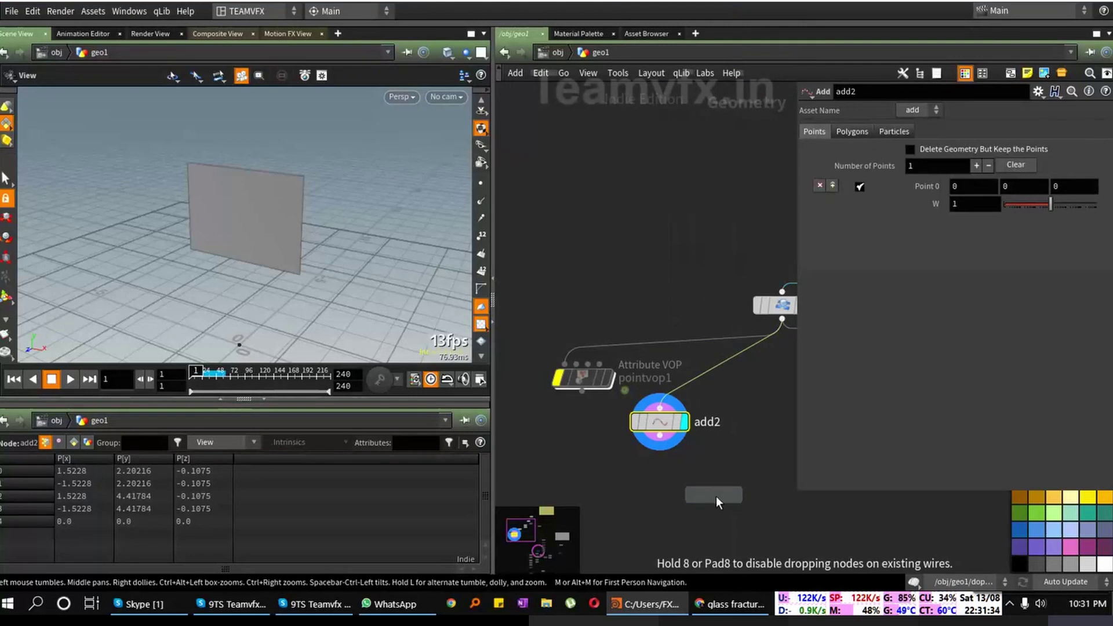
{"action": "left_click", "coordinate": [718, 494]}
{"action": "middle_click_drag", "start_coordinate": [756, 433], "coordinate": [673, 440]}
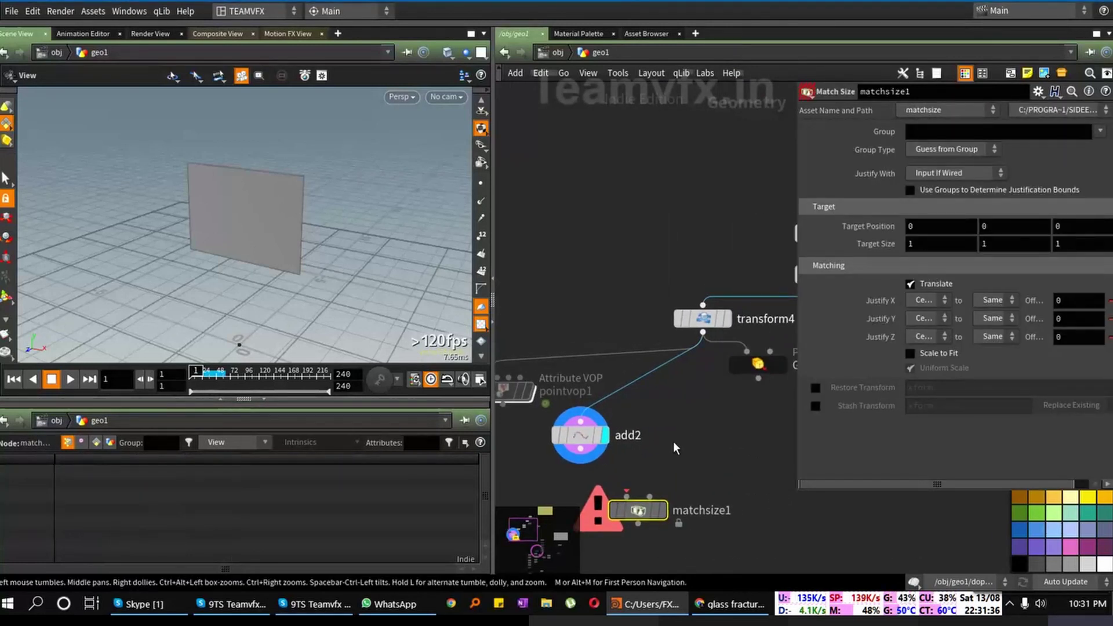
{"action": "scroll", "coordinate": [673, 441], "scroll_direction": "down", "scroll_amount": 2}
{"action": "left_click_drag", "start_coordinate": [698, 352], "coordinate": [653, 486]}
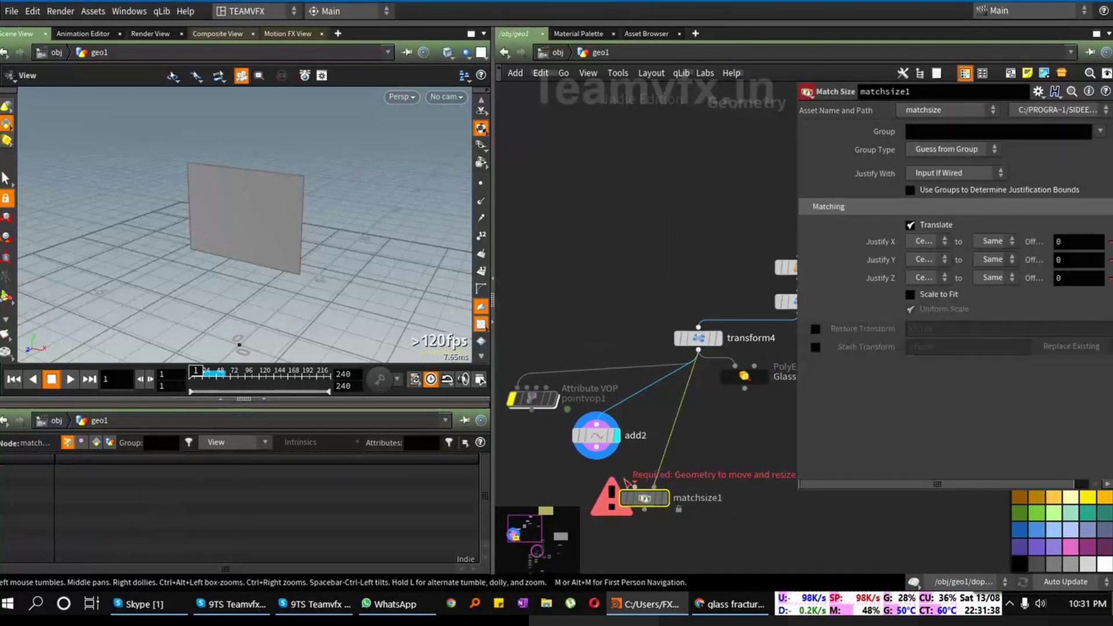
{"action": "left_click_drag", "start_coordinate": [596, 459], "coordinate": [635, 485]}
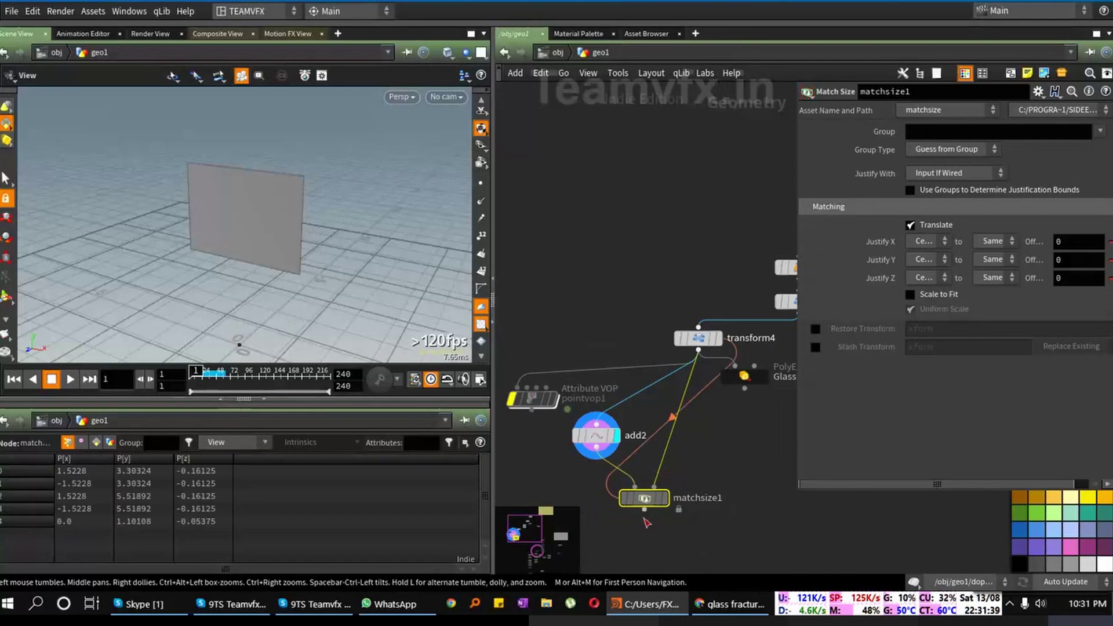
{"action": "left_click", "coordinate": [667, 500]}
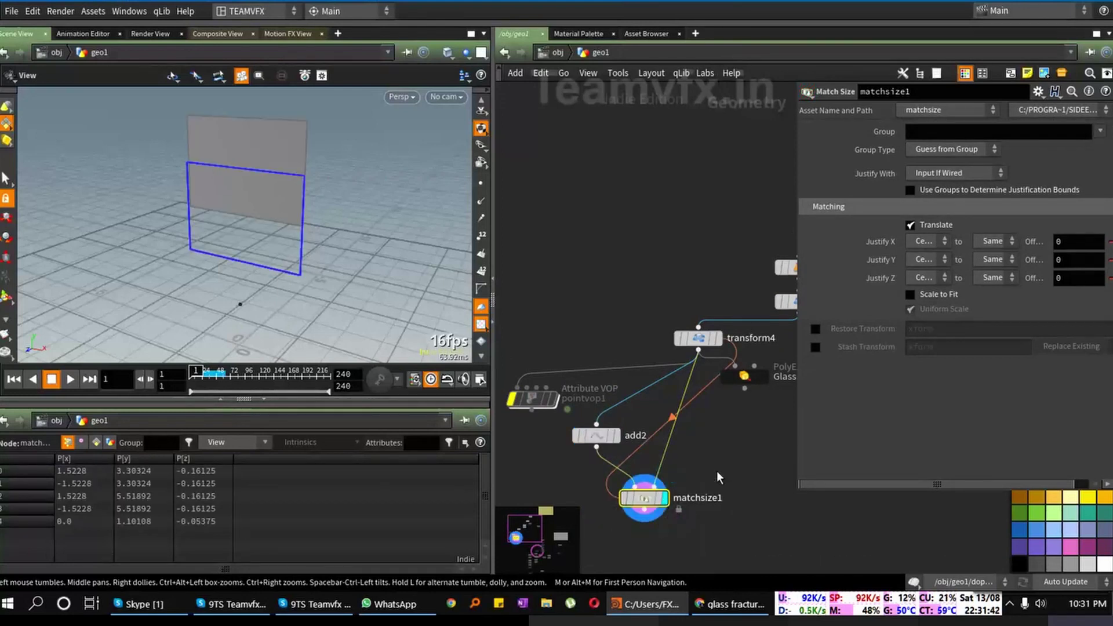
Step: Inspect add2, briefly keeping only points before restoring the plane geometry
{"action": "scroll", "coordinate": [705, 464], "scroll_direction": "up", "scroll_amount": 1}
{"action": "middle_click_drag", "start_coordinate": [705, 464], "coordinate": [685, 423]}
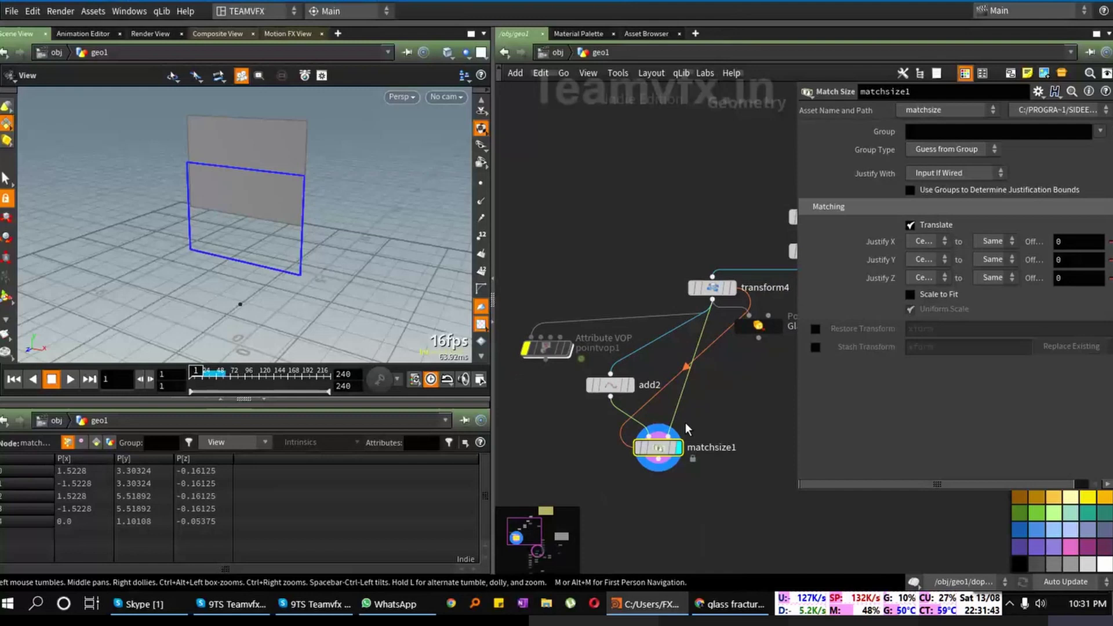
{"action": "left_click", "coordinate": [622, 382]}
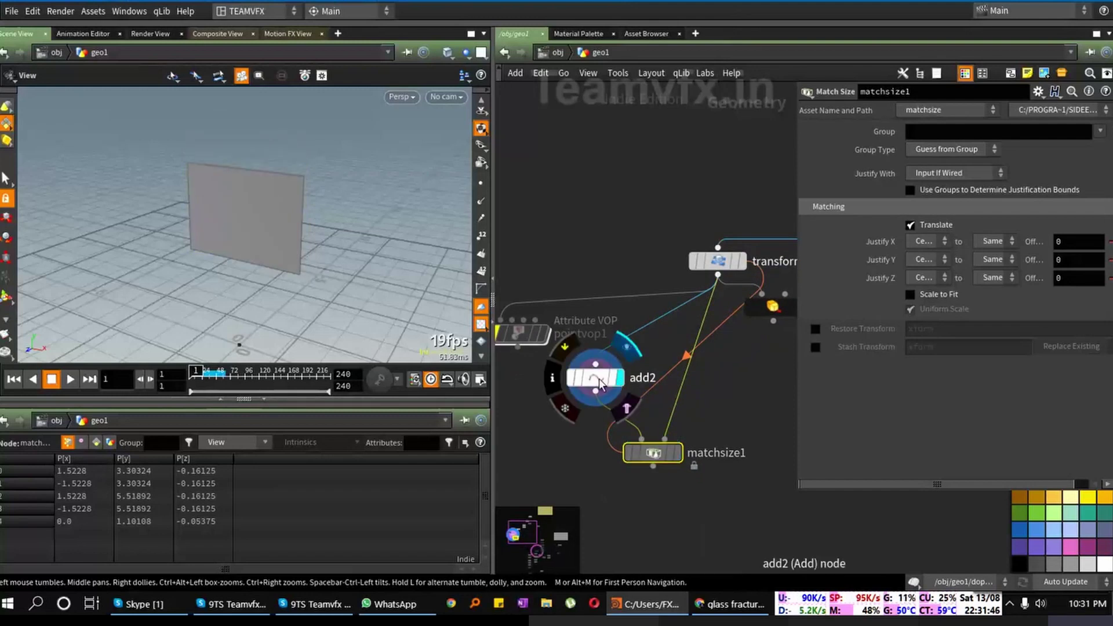
{"action": "left_click", "coordinate": [599, 378]}
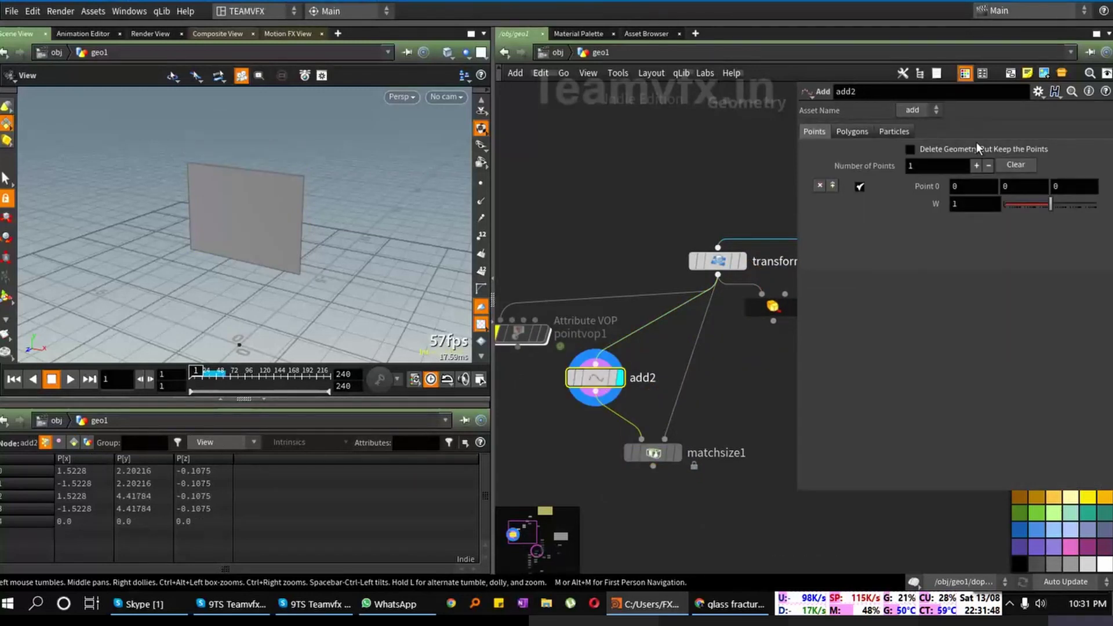
{"action": "left_click", "coordinate": [948, 148]}
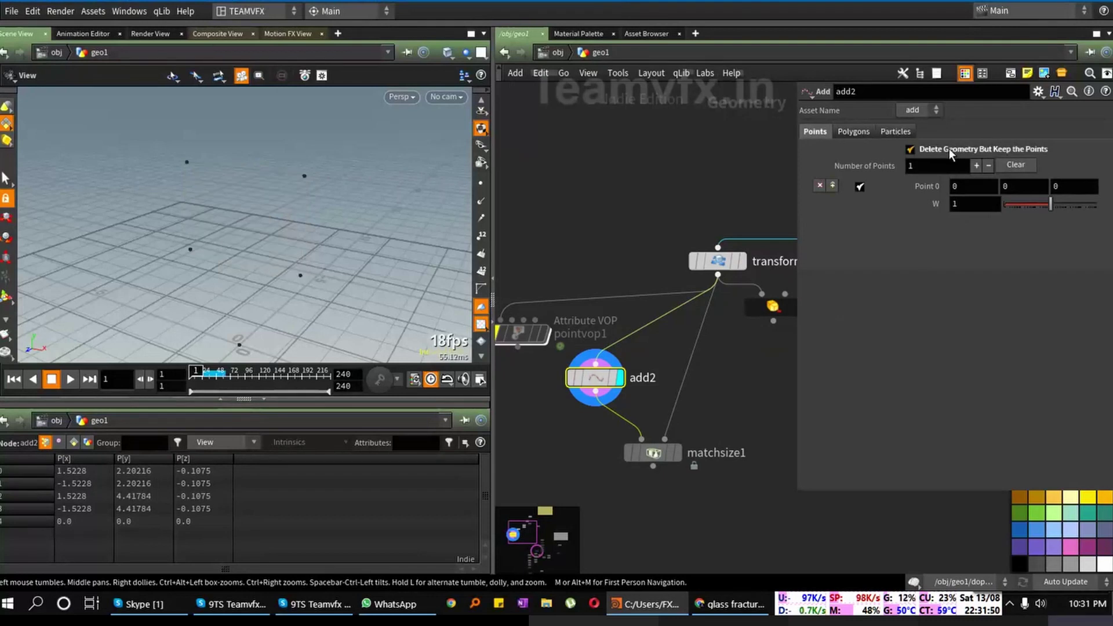
{"action": "left_click", "coordinate": [911, 150]}
Step: Disconnect transform4 from add2, display matchsize1, and template transform4 as the reference plane
{"action": "right_click", "coordinate": [655, 325]}
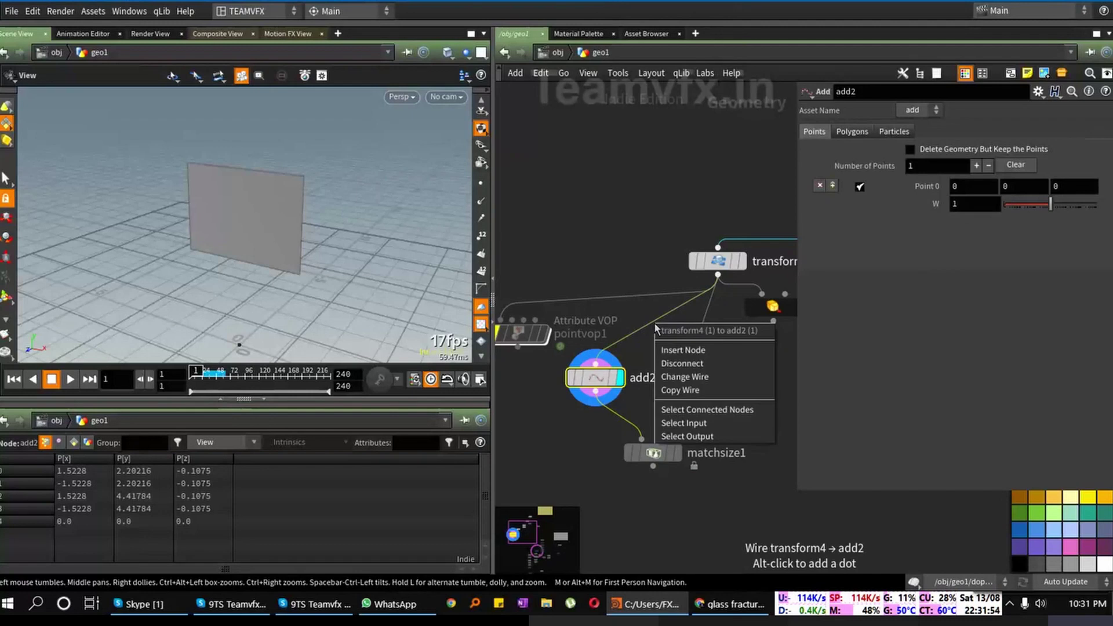
{"action": "left_click", "coordinate": [662, 363]}
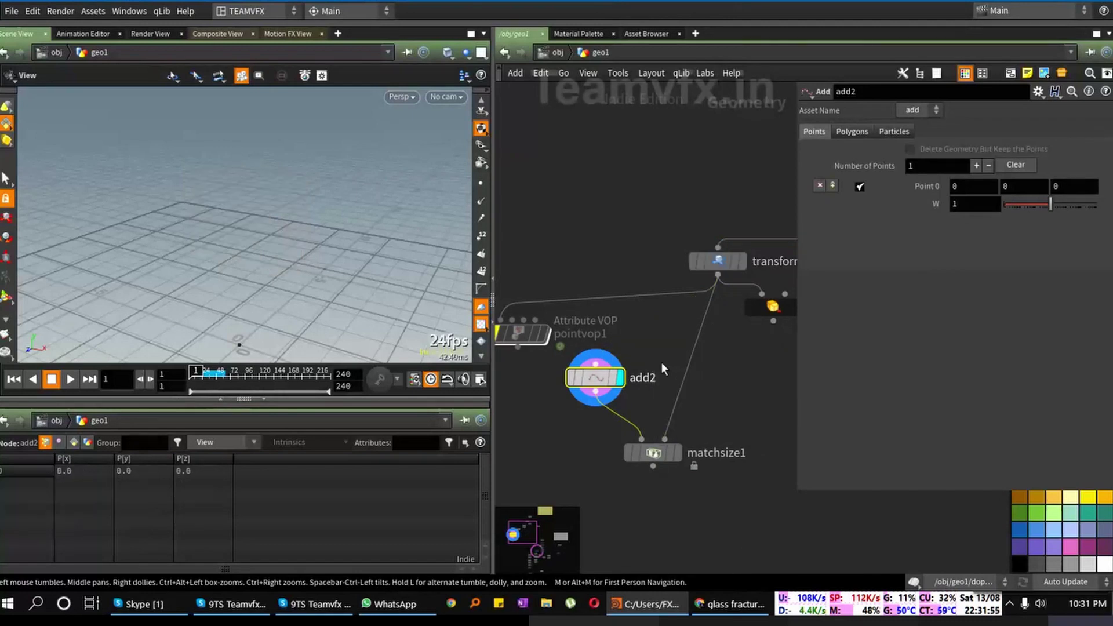
{"action": "left_click", "coordinate": [678, 453]}
{"action": "left_click_drag", "start_coordinate": [258, 267], "coordinate": [284, 262]}
{"action": "left_click", "coordinate": [742, 263]}
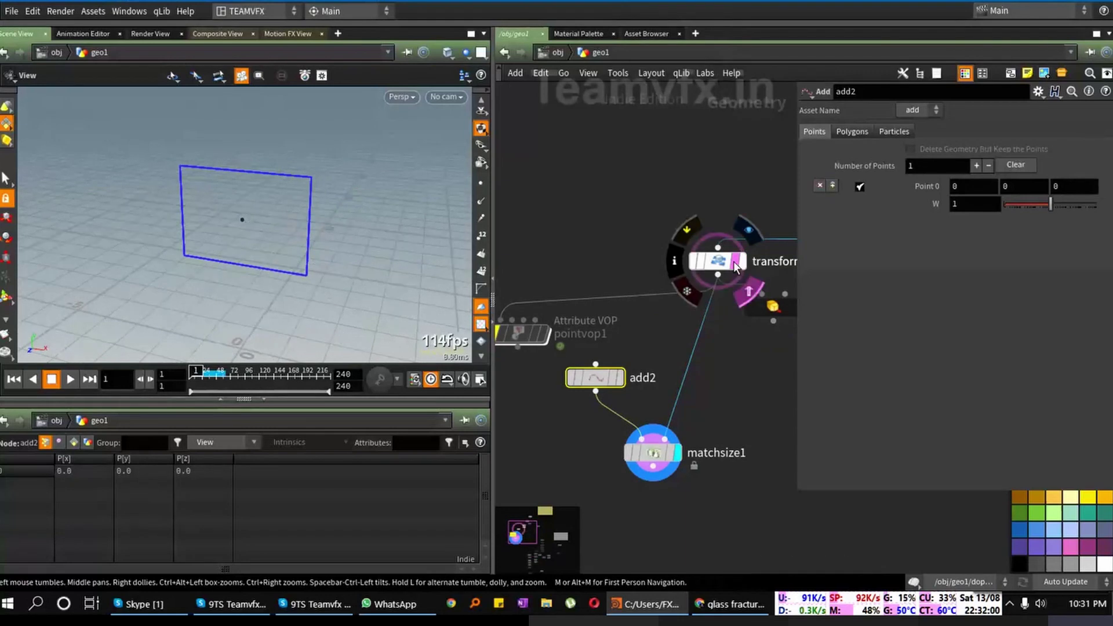
{"action": "left_click_drag", "start_coordinate": [199, 219], "coordinate": [250, 232]}
{"action": "middle_click_drag", "start_coordinate": [666, 481], "coordinate": [655, 391]}
{"action": "left_click", "coordinate": [653, 369]}
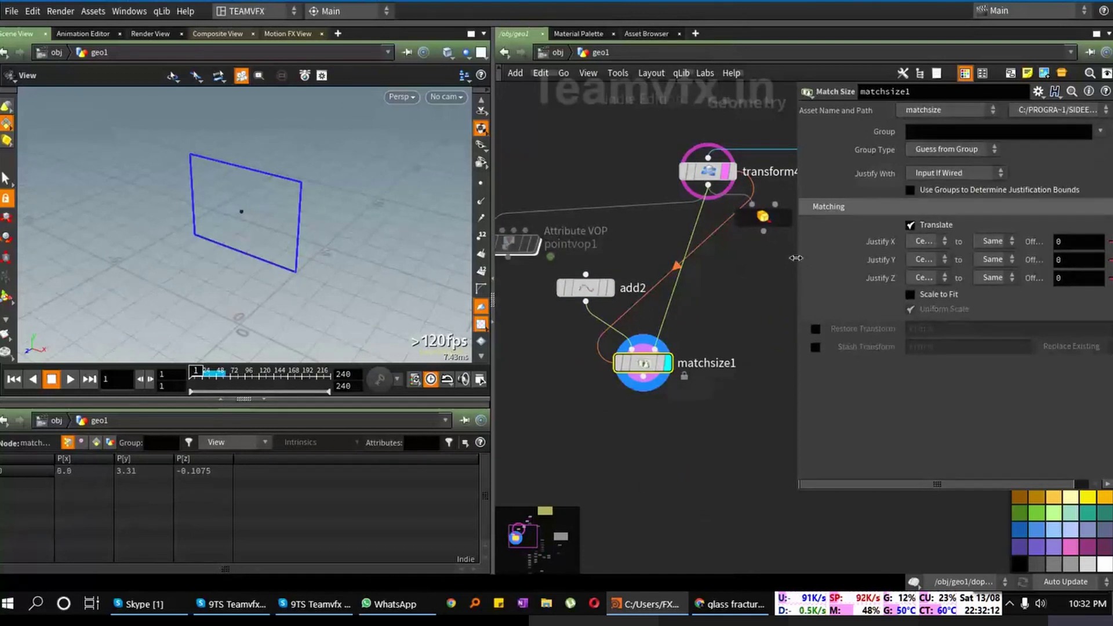
{"action": "left_click_drag", "start_coordinate": [799, 262], "coordinate": [659, 257]}
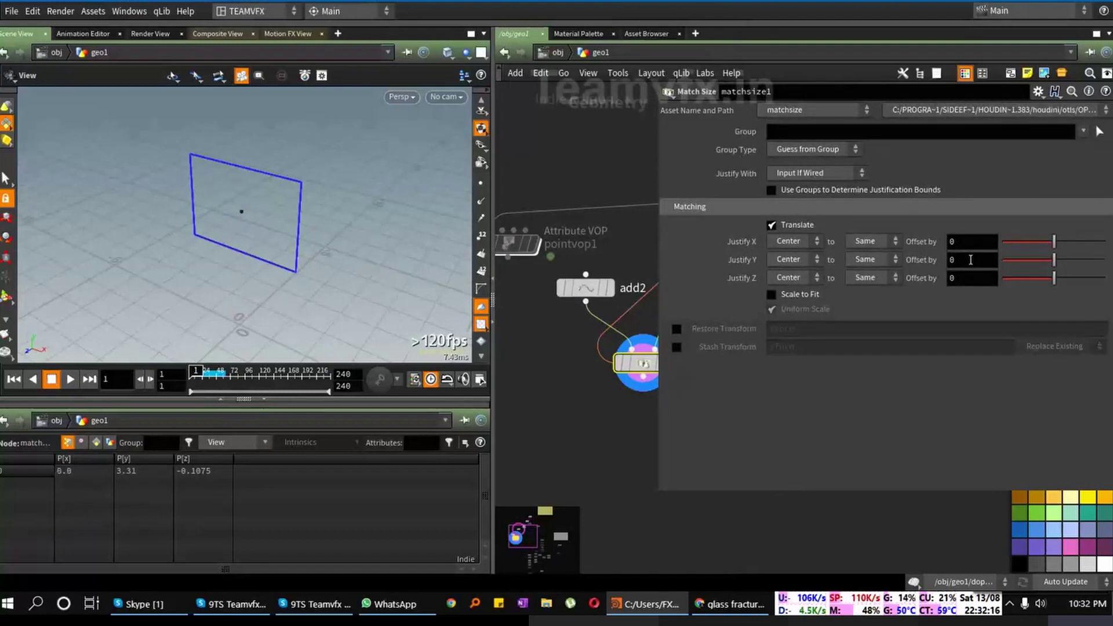
{"action": "middle_click_drag", "start_coordinate": [970, 260], "coordinate": [892, 272]}
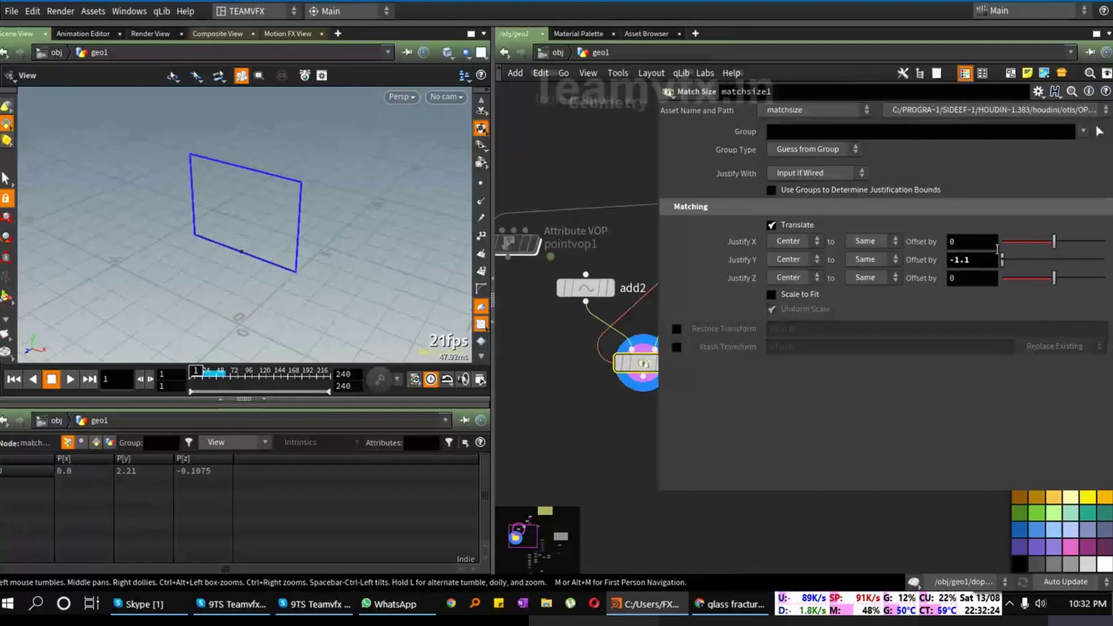
{"action": "left_click_drag", "start_coordinate": [976, 259], "coordinate": [949, 259]}
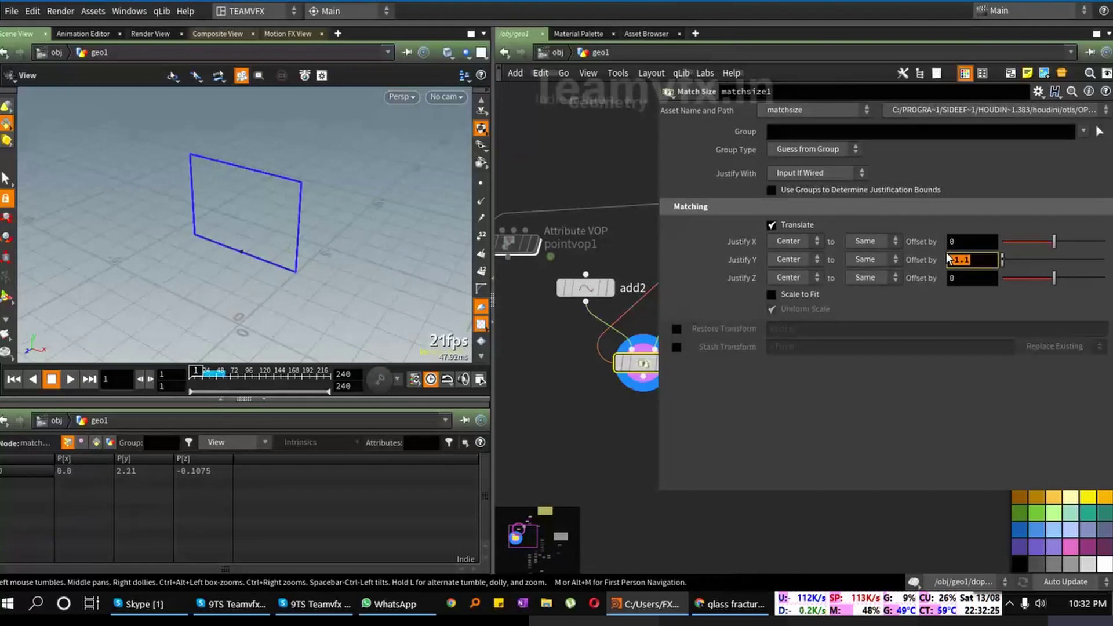
{"action": "type", "text": "0"}
{"action": "key", "text": "Return"}
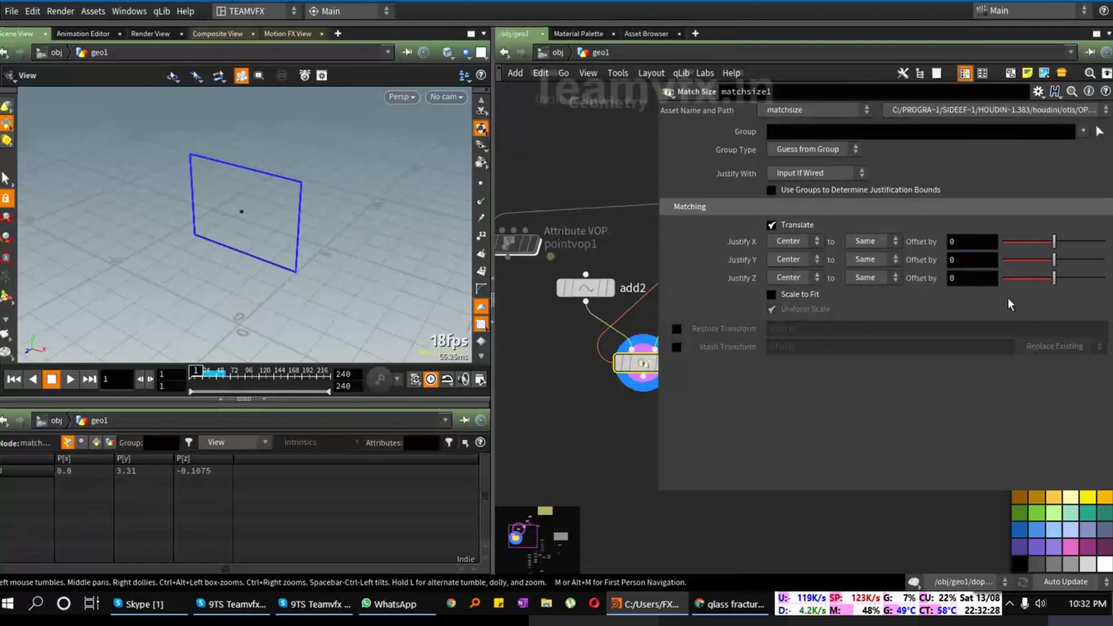
{"action": "left_click_drag", "start_coordinate": [658, 393], "coordinate": [915, 394]}
{"action": "middle_click_drag", "start_coordinate": [725, 458], "coordinate": [794, 427]}
{"action": "mouse_move", "coordinate": [724, 338]}
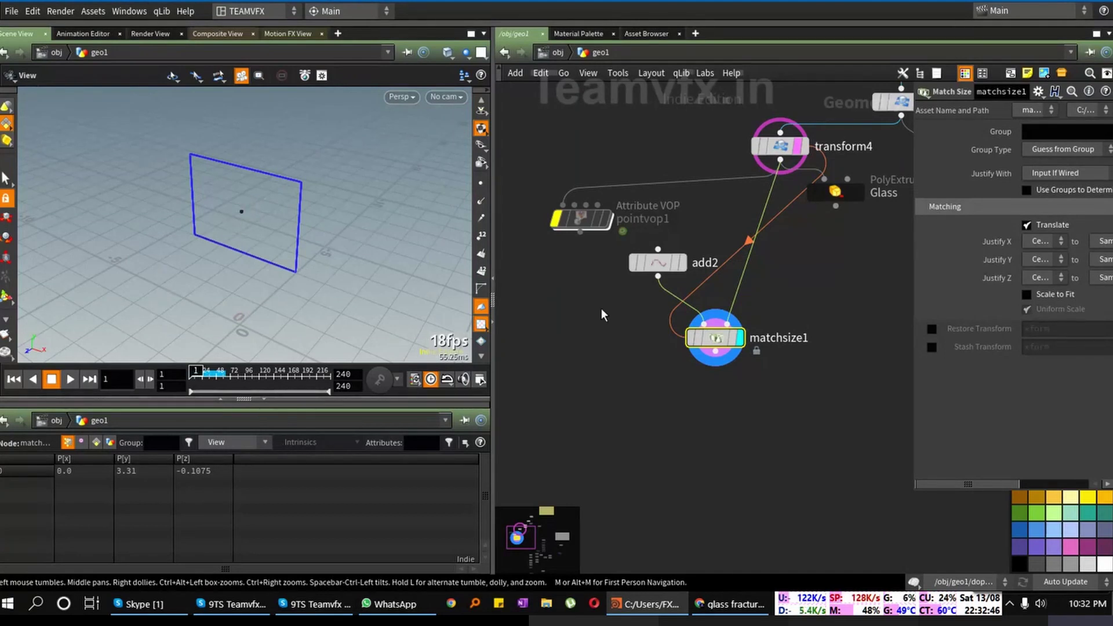
Step: Recentre the network, opening and cancelling the node creation menu twice
{"action": "middle_click_drag", "start_coordinate": [788, 422], "coordinate": [685, 343]}
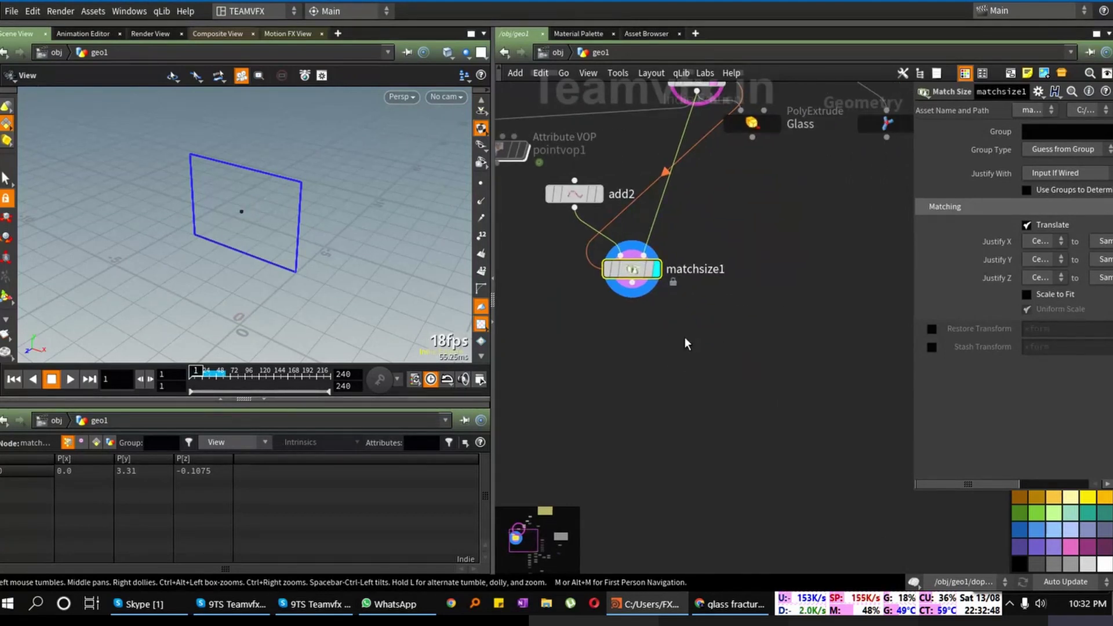
{"action": "key", "text": "Tab"}
{"action": "key", "text": "Escape"}
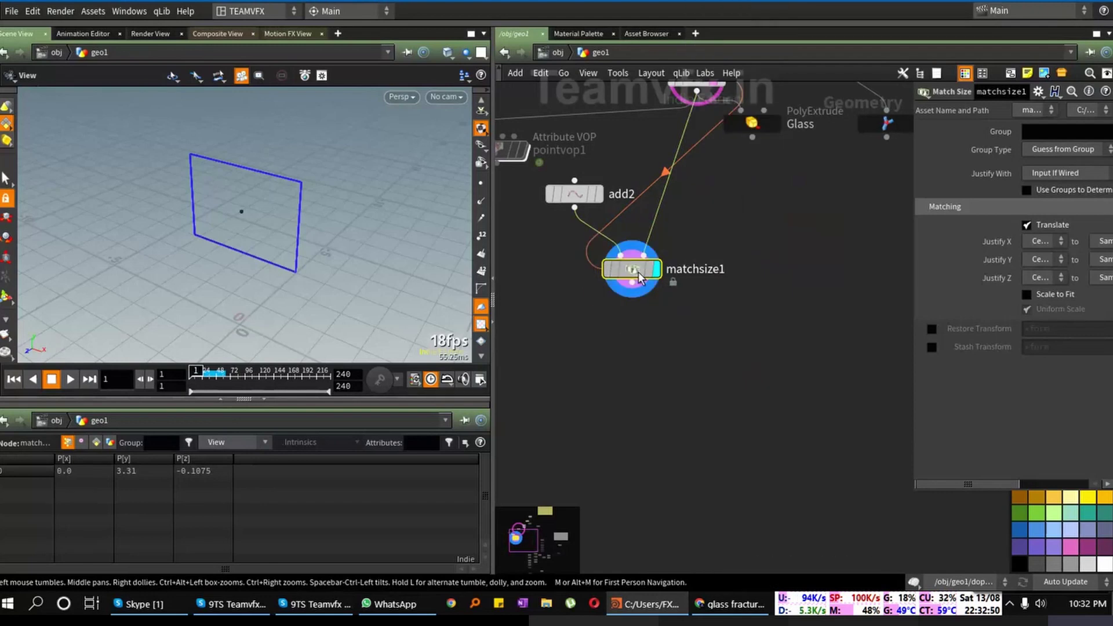
{"action": "mouse_move", "coordinate": [639, 277]}
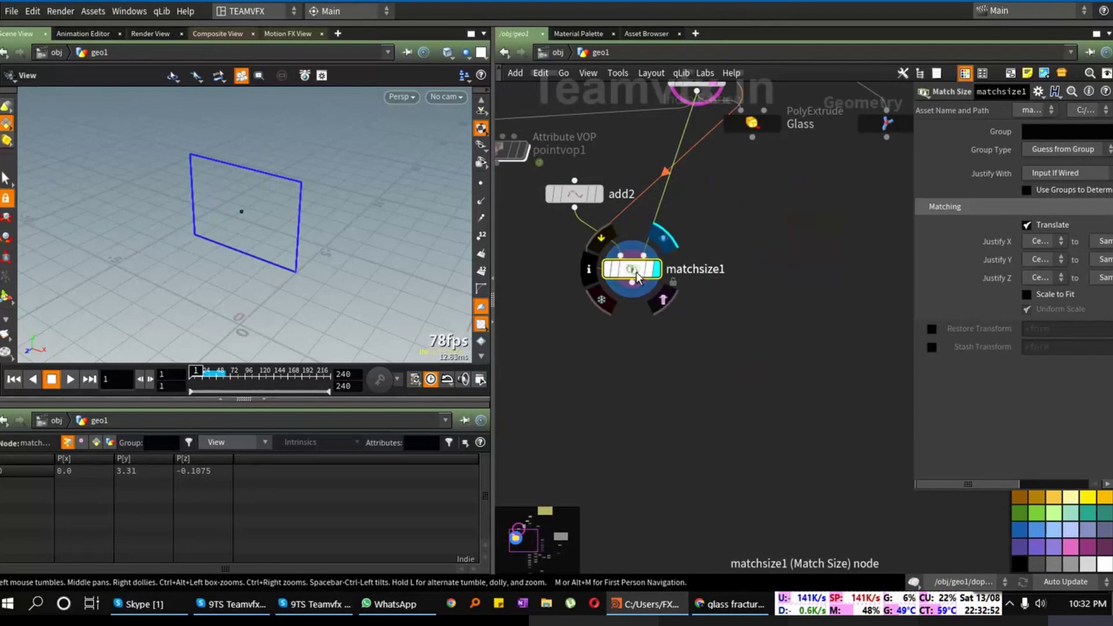
{"action": "middle_click_drag", "start_coordinate": [641, 360], "coordinate": [654, 360]}
{"action": "key", "text": "Tab"}
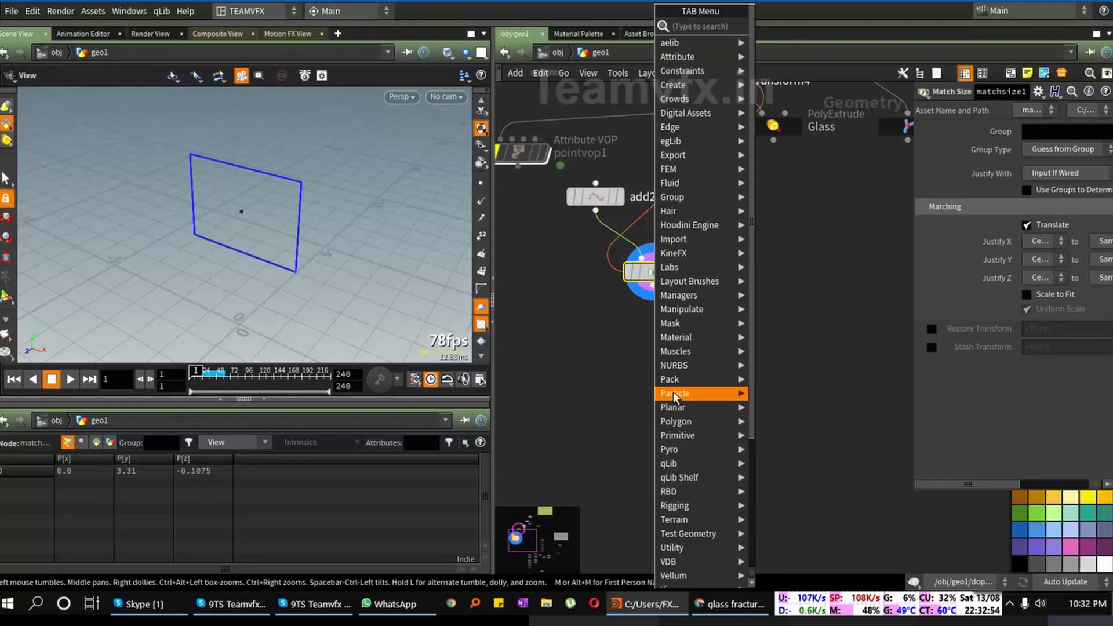
{"action": "mouse_move", "coordinate": [673, 393]}
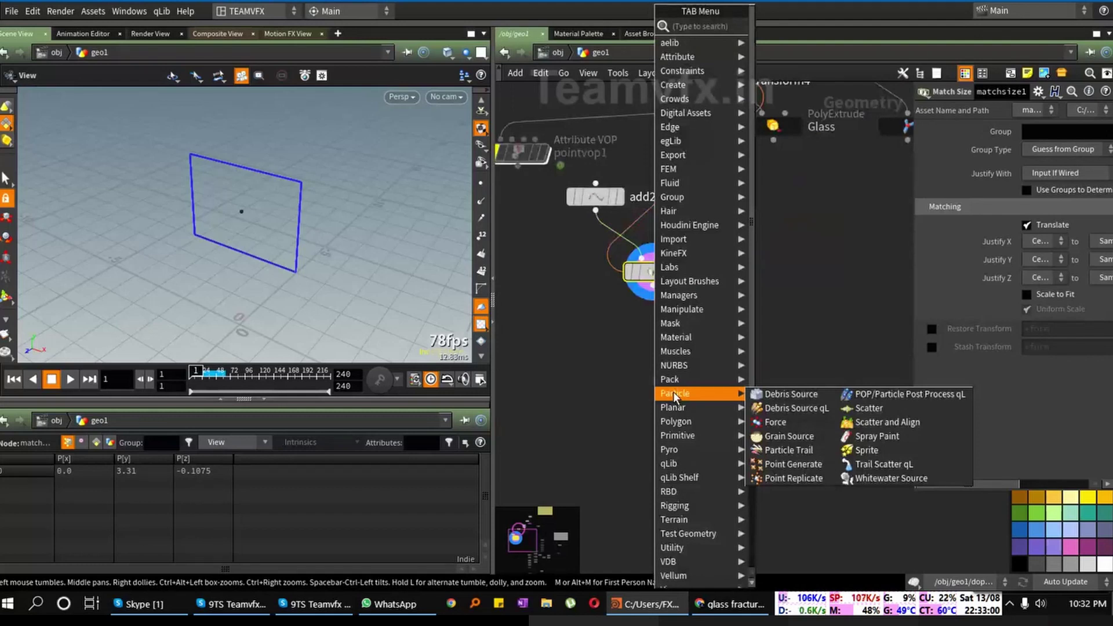
{"action": "key", "text": "Escape"}
{"action": "middle_click_drag", "start_coordinate": [650, 355], "coordinate": [772, 281]}
Step: Search 'for' in the node list, cancel, then filter it to Block nodes with 'bloc'
{"action": "key", "text": "Tab"}
{"action": "mouse_move", "coordinate": [638, 329]}
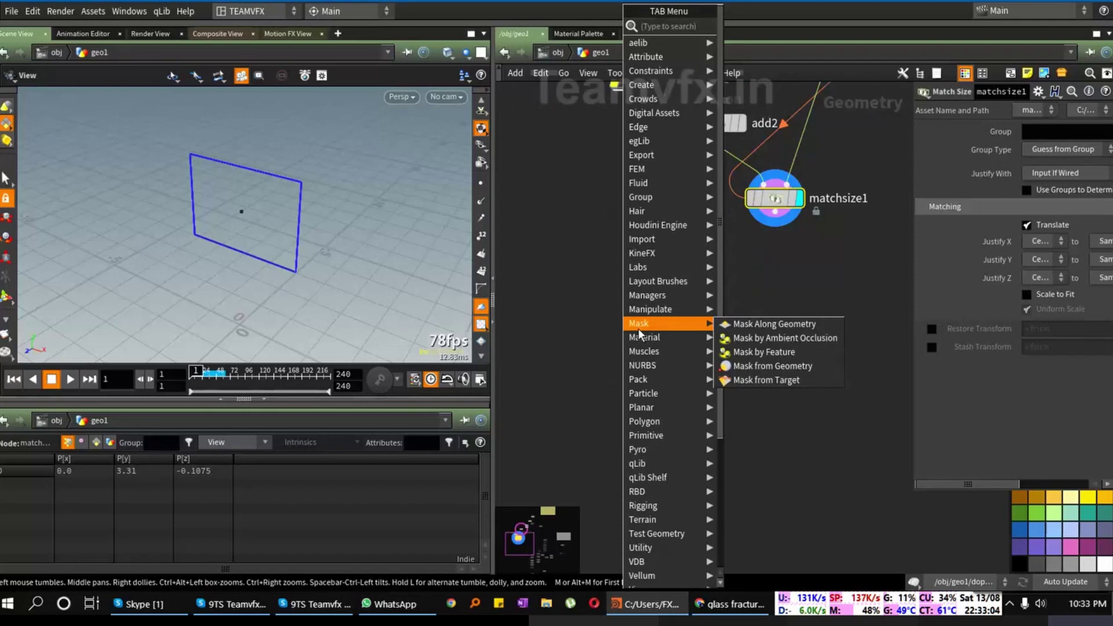
{"action": "type", "text": "for"}
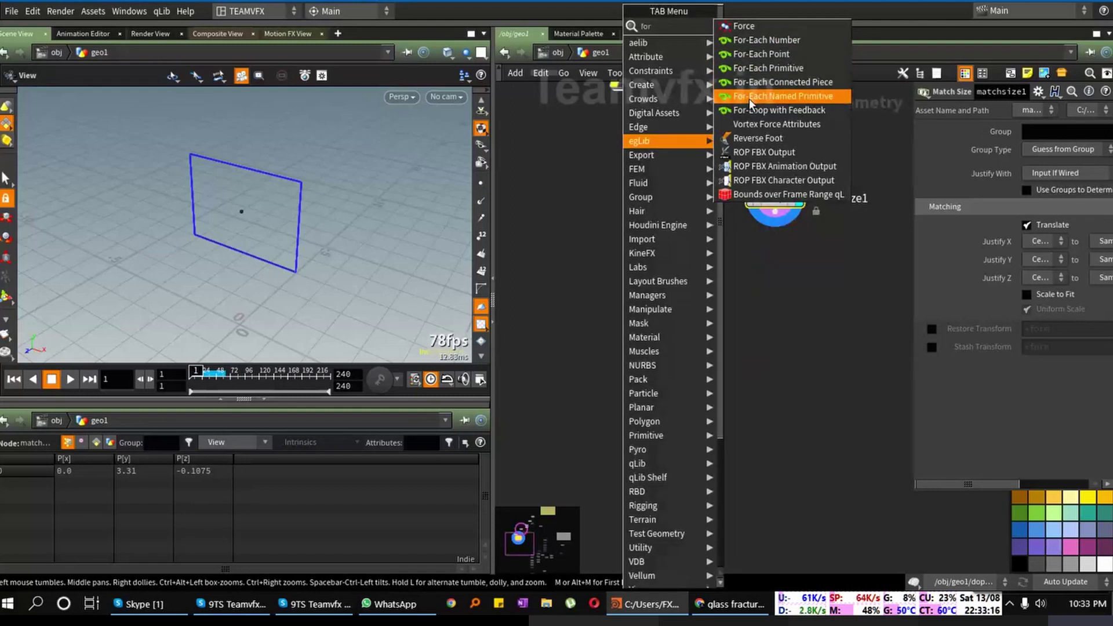
{"action": "key", "text": "Escape"}
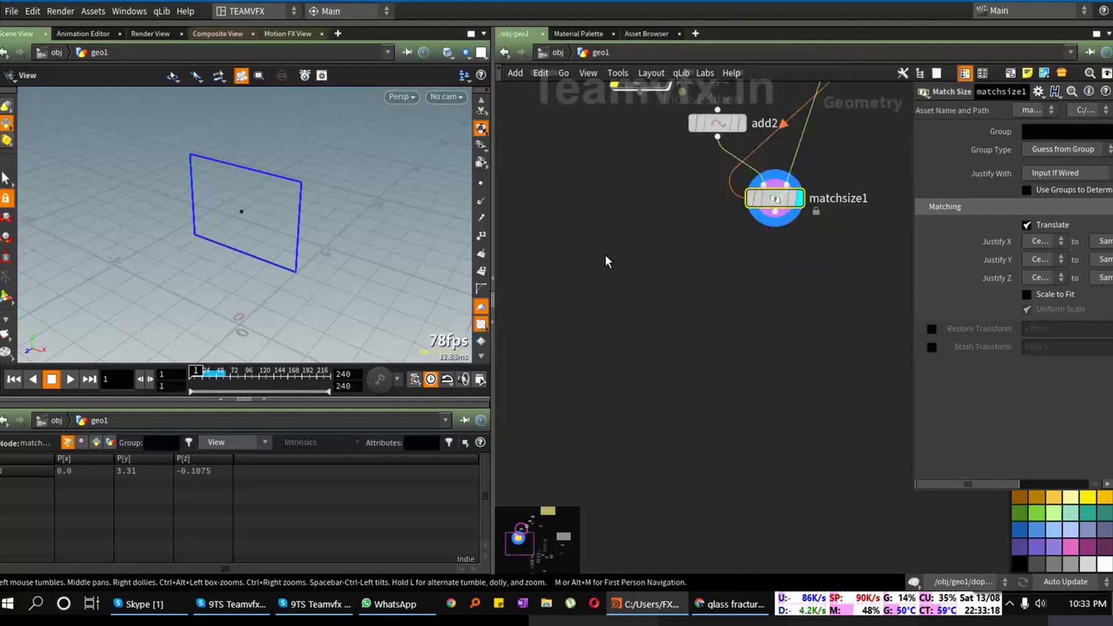
{"action": "key", "text": "Tab"}
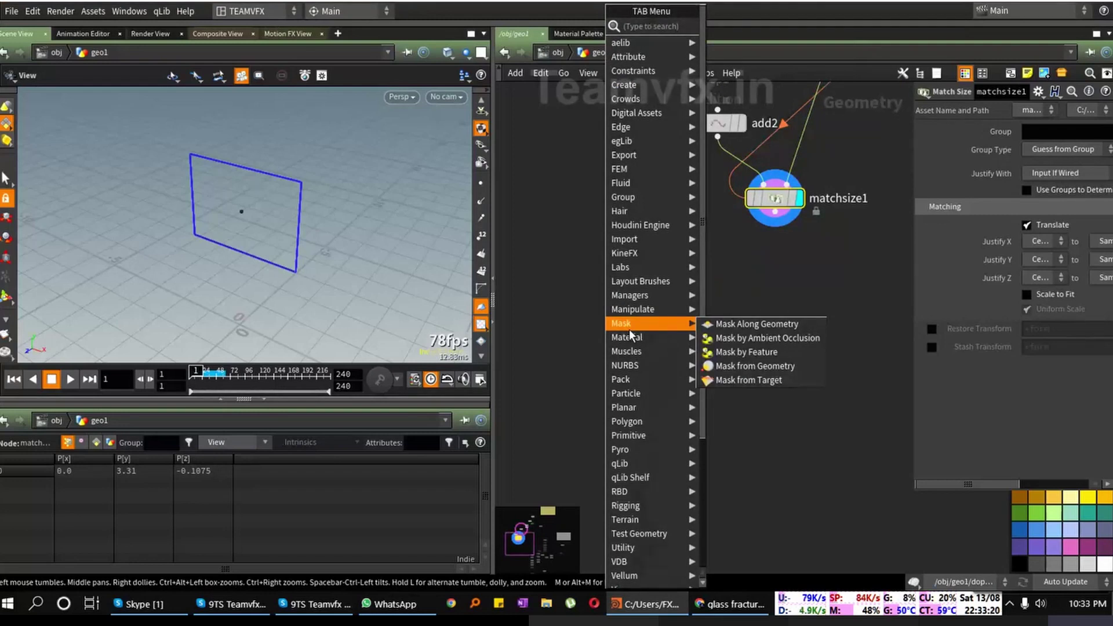
{"action": "type", "text": "bloc"}
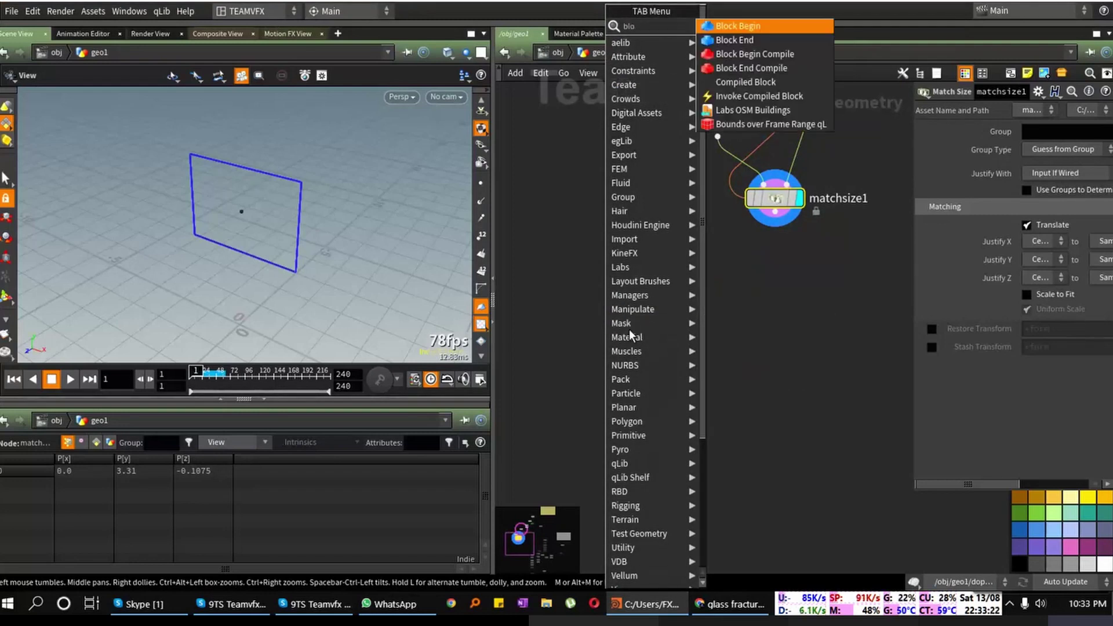
Step: Add block_begin1 and, directly below it, block_end1
{"action": "left_click", "coordinate": [739, 27]}
{"action": "left_click", "coordinate": [609, 268]}
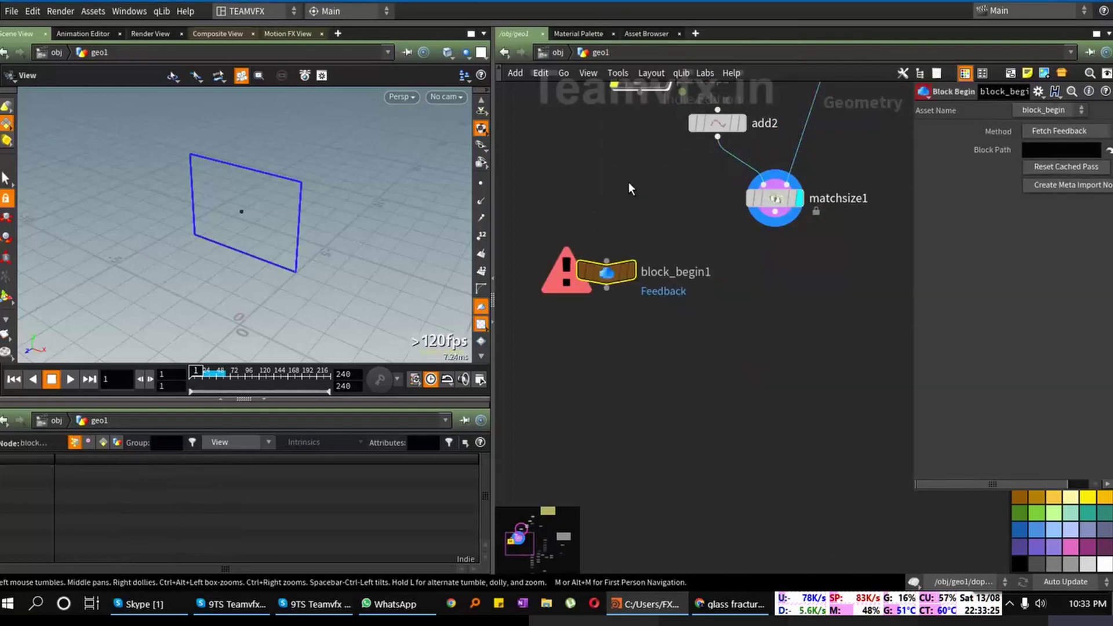
{"action": "key", "text": "Tab"}
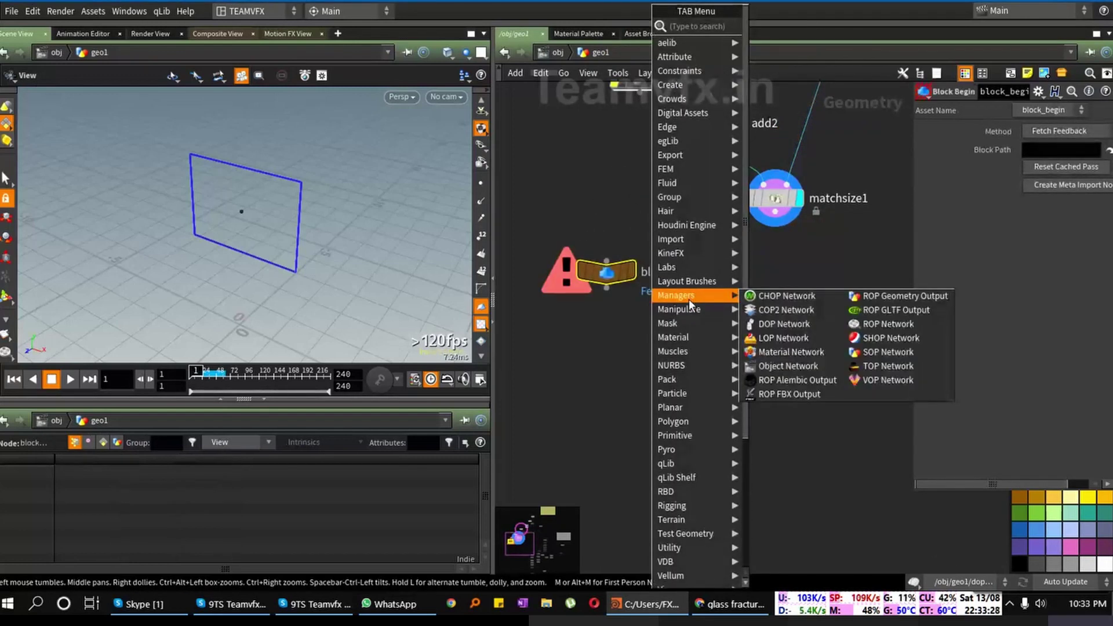
{"action": "type", "text": "end"}
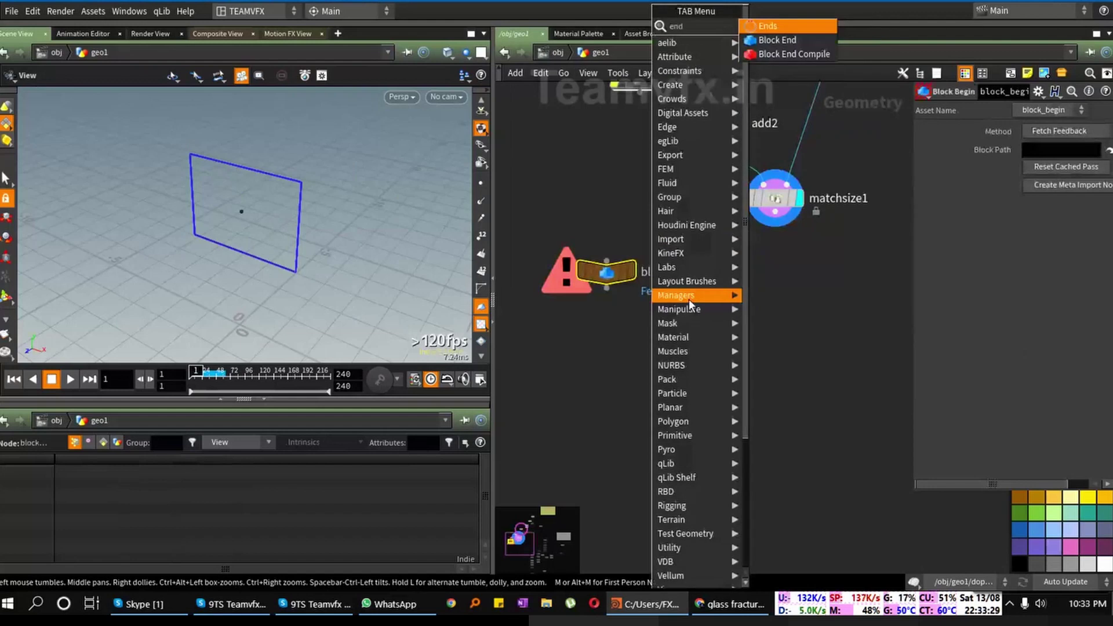
{"action": "left_click", "coordinate": [806, 40]}
{"action": "left_click", "coordinate": [608, 380]}
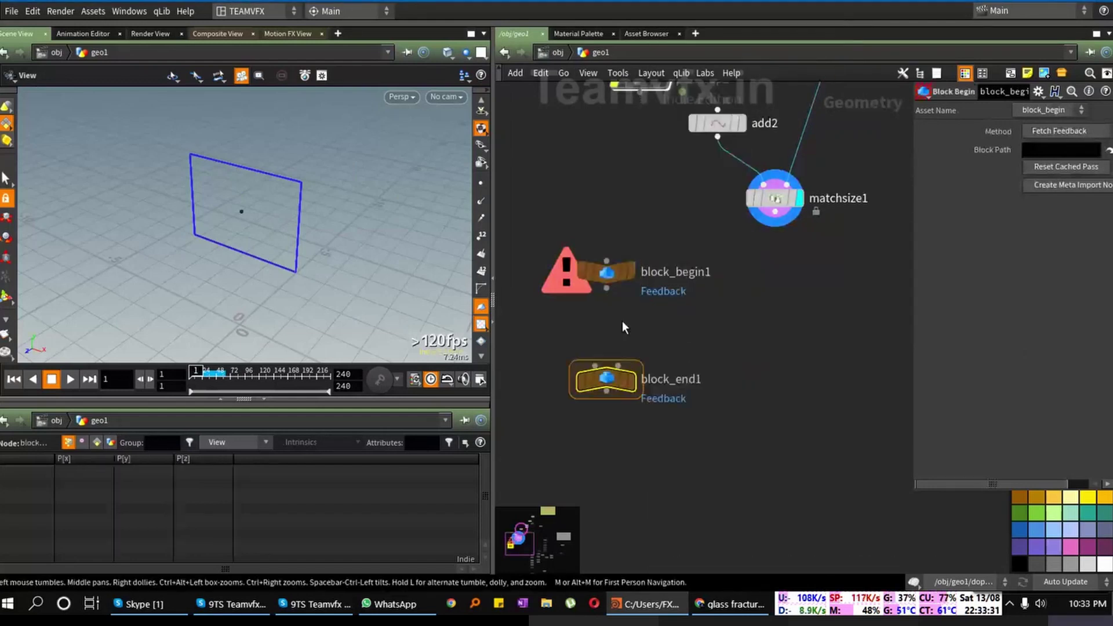
Step: Point block_end1's Default and Piece Block Paths at block_begin1, and block_begin1's Block Path at block_end1
{"action": "left_click", "coordinate": [605, 277]}
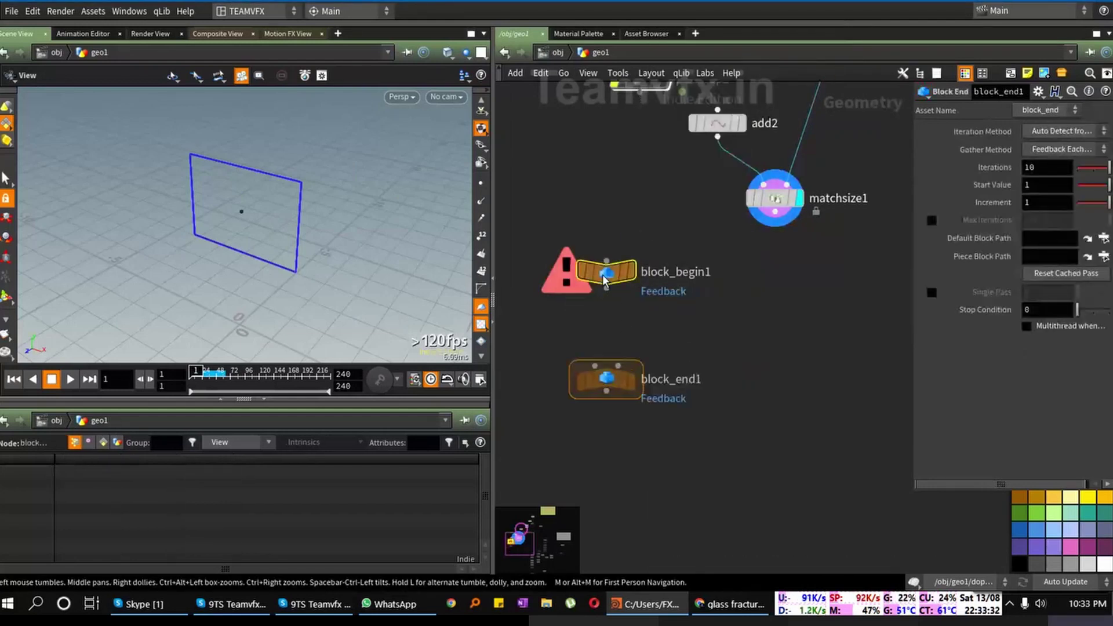
{"action": "left_click", "coordinate": [602, 379]}
{"action": "left_click_drag", "start_coordinate": [612, 279], "coordinate": [1051, 238]}
{"action": "left_click_drag", "start_coordinate": [608, 273], "coordinate": [1035, 255]}
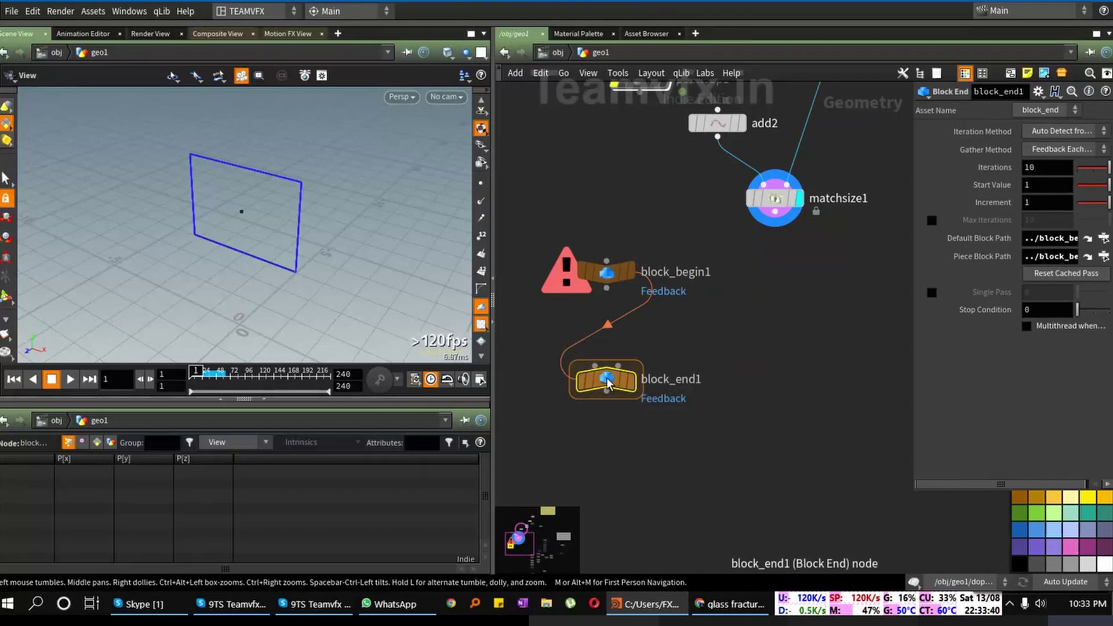
{"action": "left_click", "coordinate": [607, 272]}
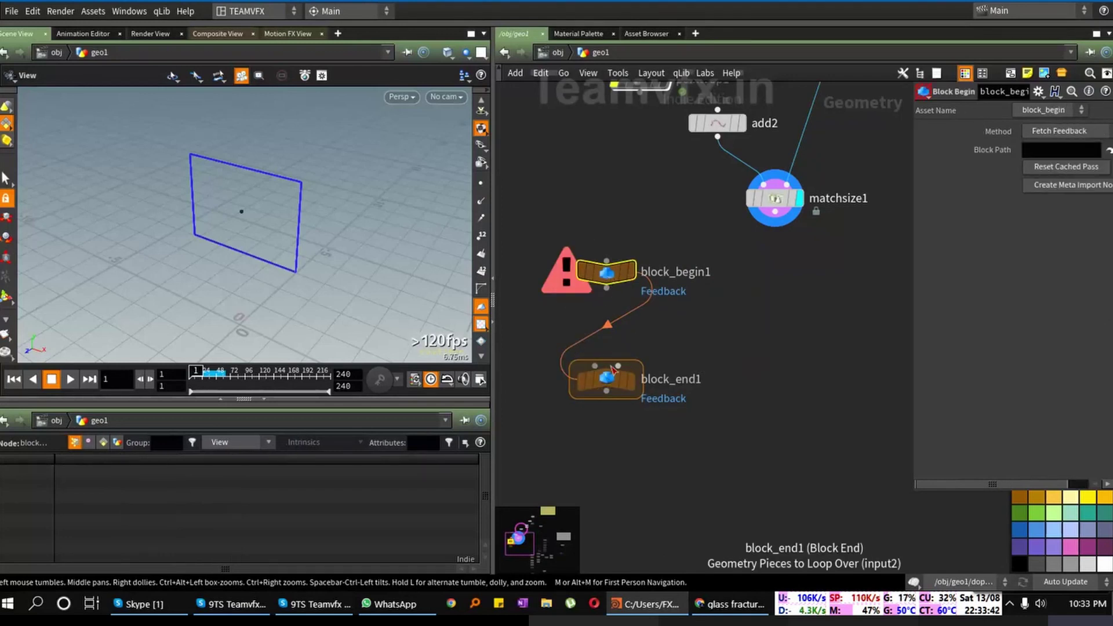
{"action": "mouse_move", "coordinate": [609, 385]}
{"action": "left_click_drag", "start_coordinate": [608, 386], "coordinate": [607, 384]}
{"action": "left_click_drag", "start_coordinate": [1062, 149], "coordinate": [1063, 149]}
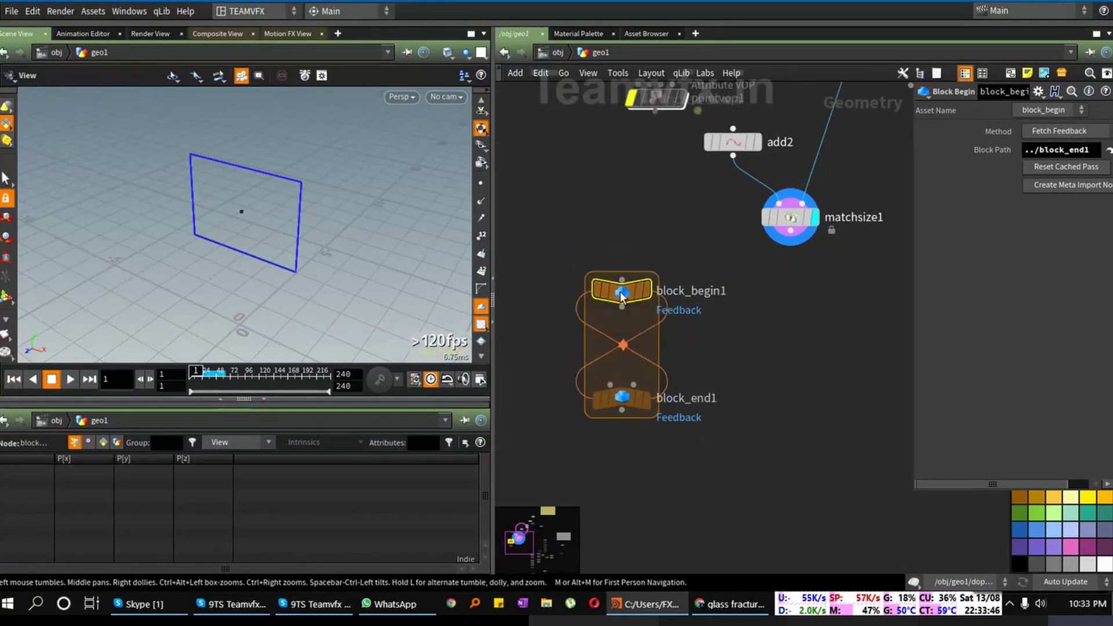
{"action": "left_click_drag", "start_coordinate": [911, 278], "coordinate": [809, 292]}
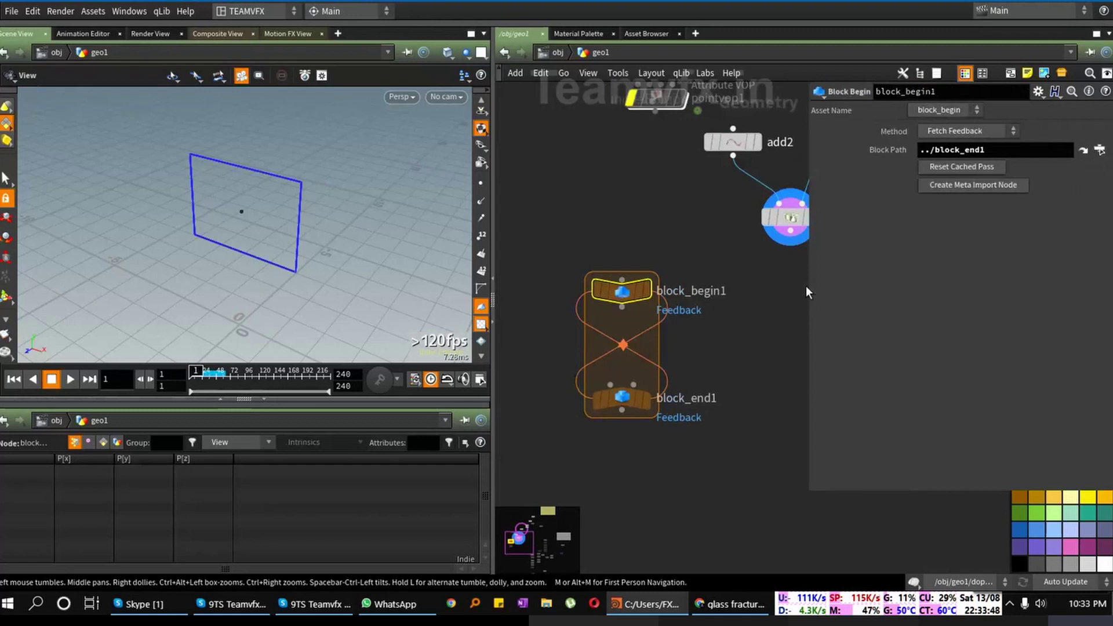
Step: Set block_begin1's Method to Fetch Piece or Point and wire matchsize1 into it
{"action": "left_click", "coordinate": [948, 128]}
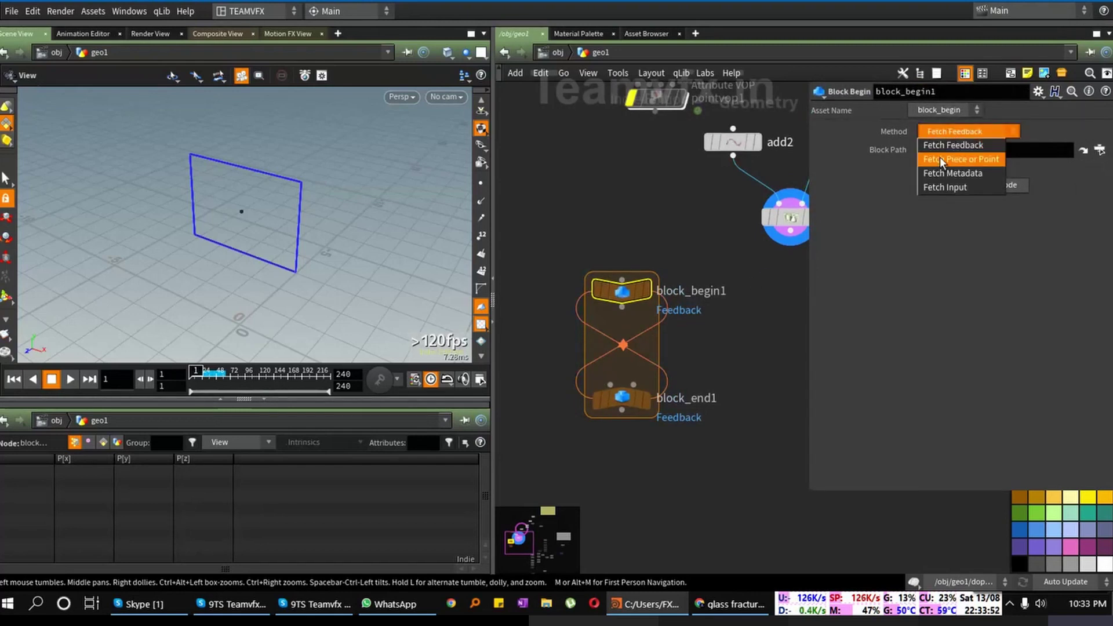
{"action": "left_click", "coordinate": [940, 157]}
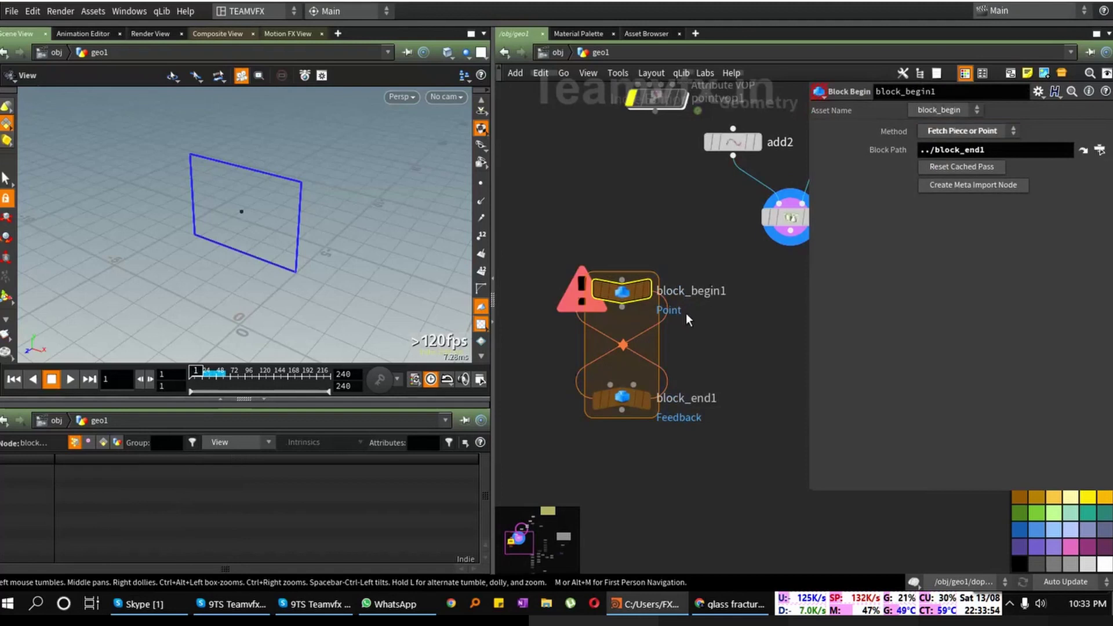
{"action": "middle_click_drag", "start_coordinate": [686, 313], "coordinate": [649, 333]}
{"action": "left_click_drag", "start_coordinate": [748, 262], "coordinate": [579, 300]}
{"action": "middle_click_drag", "start_coordinate": [685, 374], "coordinate": [740, 332]}
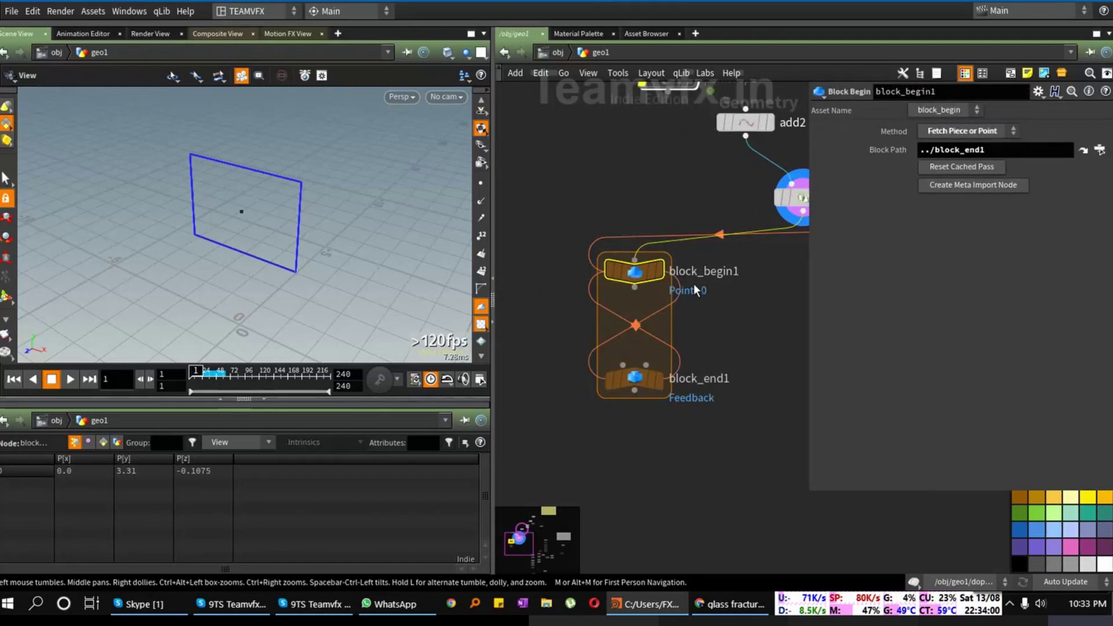
{"action": "mouse_move", "coordinate": [208, 231]}
{"action": "left_mouse_down"}
{"action": "mouse_move", "coordinate": [216, 206]}
{"action": "mouse_move", "coordinate": [203, 217]}
{"action": "left_mouse_up"}
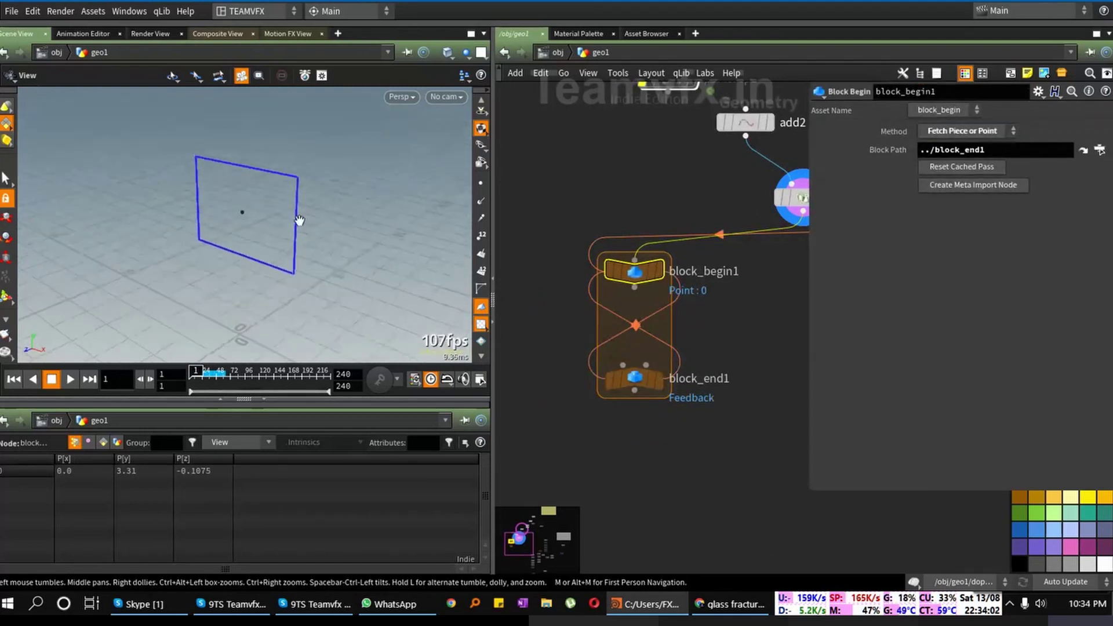
{"action": "middle_click_drag", "start_coordinate": [743, 304], "coordinate": [708, 339]}
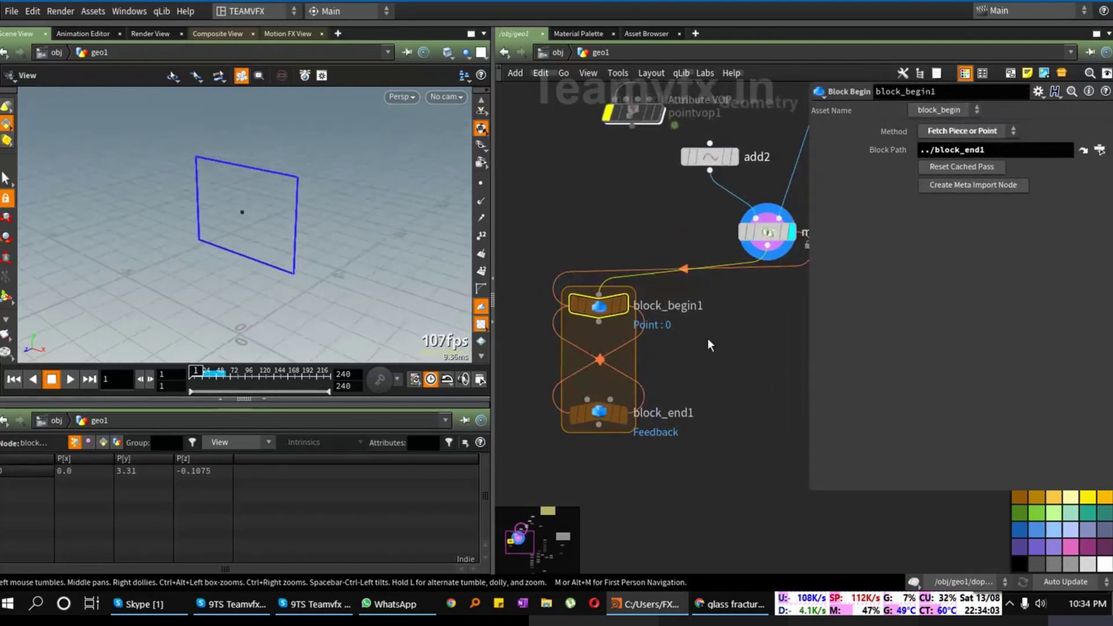
Step: Disconnect the matchsize1 wire from block_begin1
{"action": "right_click", "coordinate": [684, 268]}
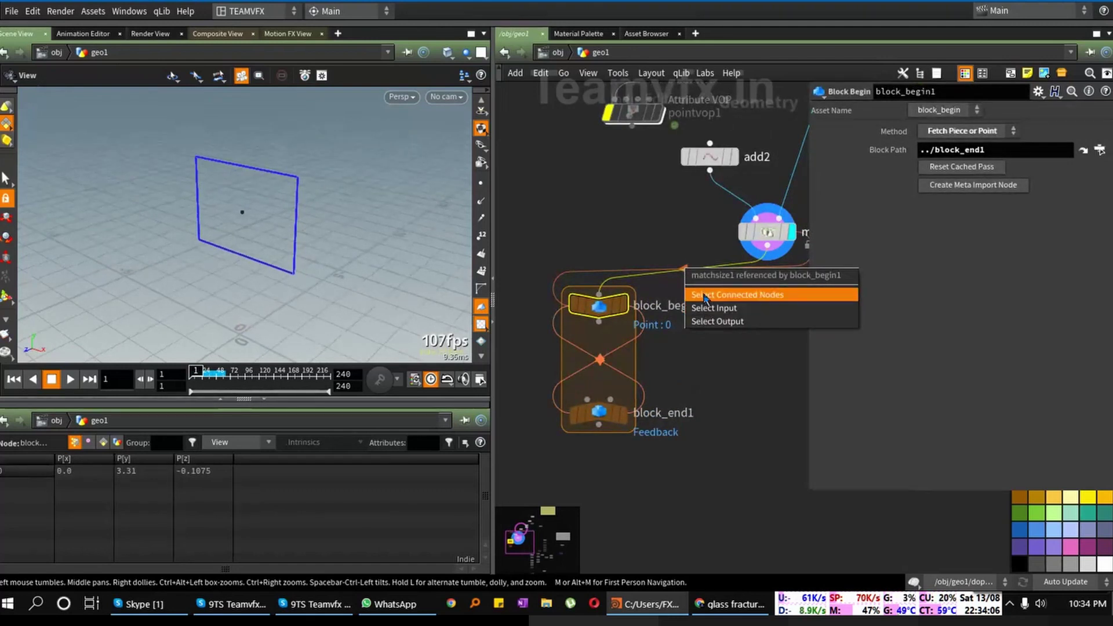
{"action": "left_click", "coordinate": [663, 289]}
{"action": "right_click", "coordinate": [670, 271]}
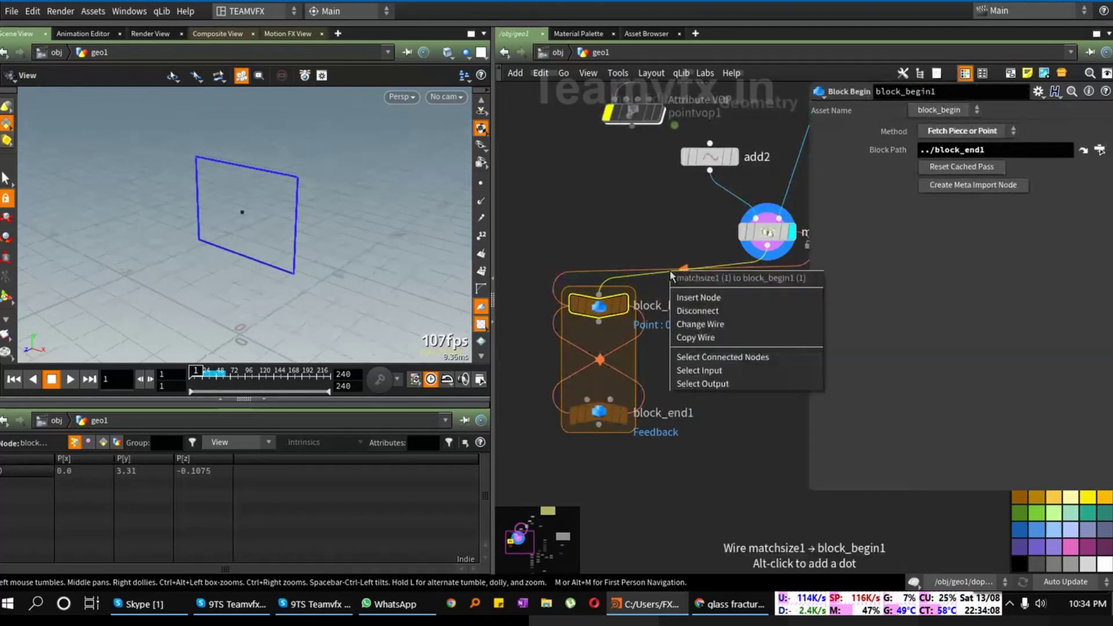
{"action": "left_click", "coordinate": [704, 308]}
{"action": "middle_click_drag", "start_coordinate": [717, 341], "coordinate": [735, 344]}
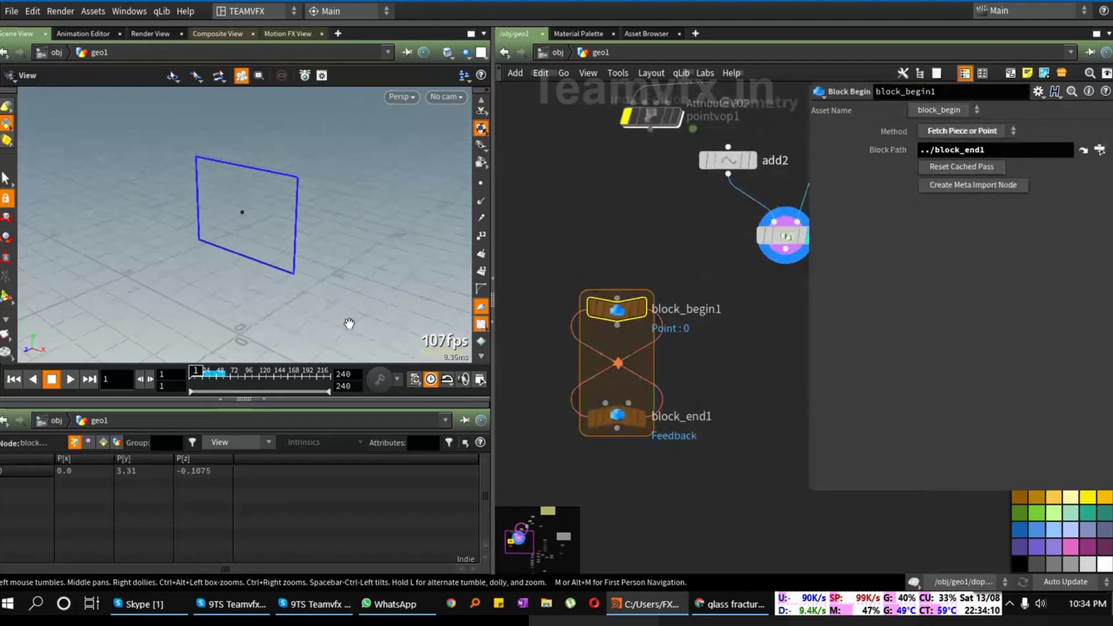
Step: Reset block_begin1's Method to Fetch Feedback and move block_end1 lower to lengthen the loop
{"action": "left_click", "coordinate": [976, 131]}
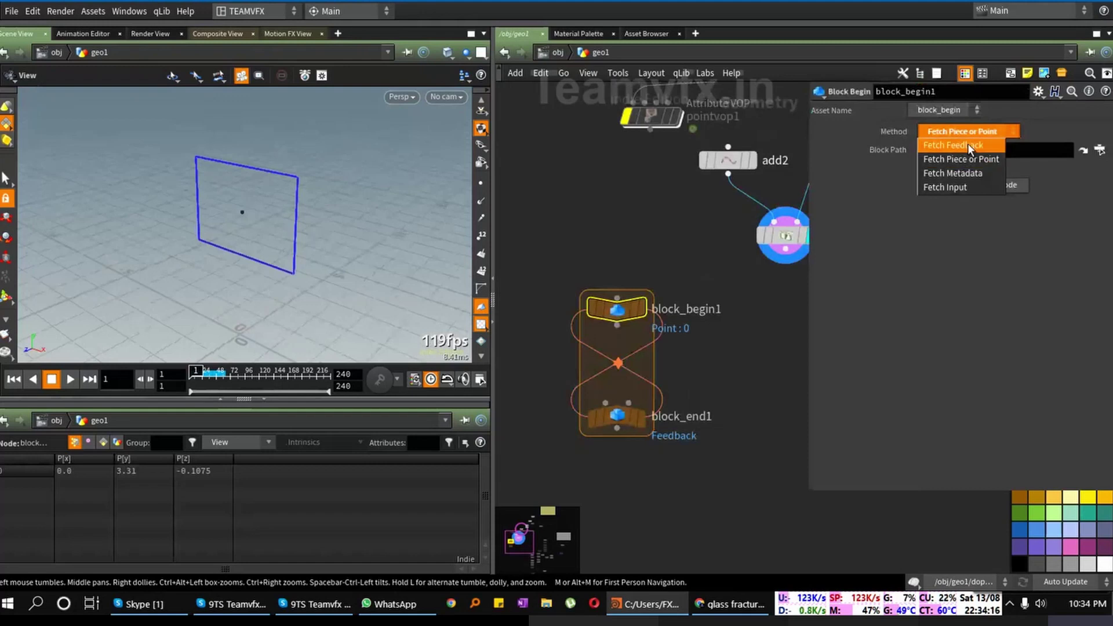
{"action": "left_click", "coordinate": [968, 144]}
{"action": "middle_click_drag", "start_coordinate": [625, 405], "coordinate": [637, 313]}
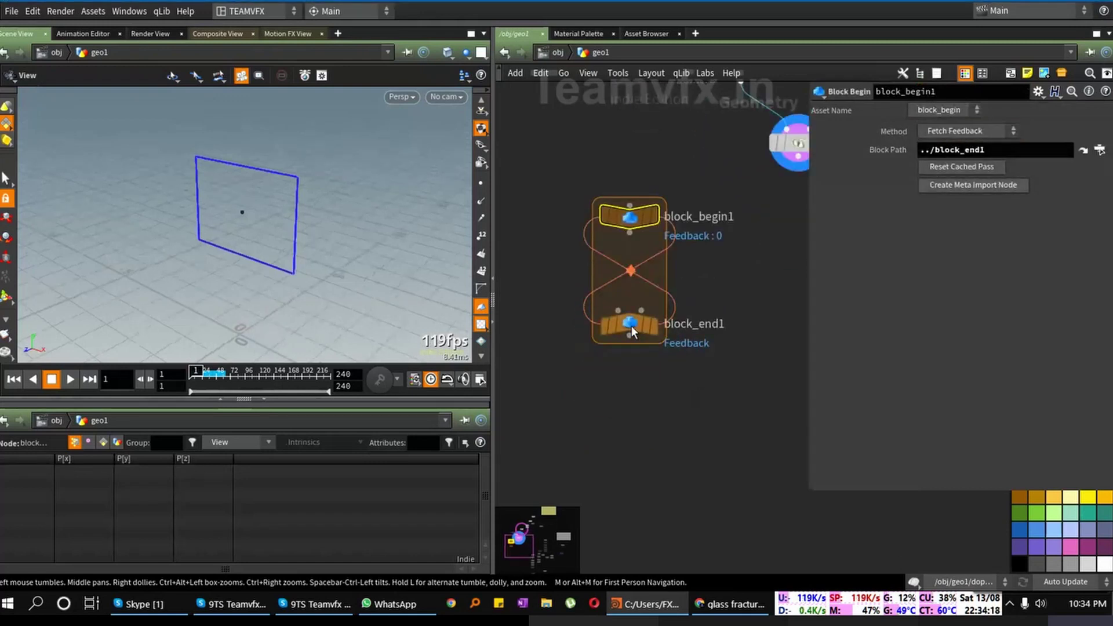
{"action": "left_click_drag", "start_coordinate": [631, 326], "coordinate": [621, 411]}
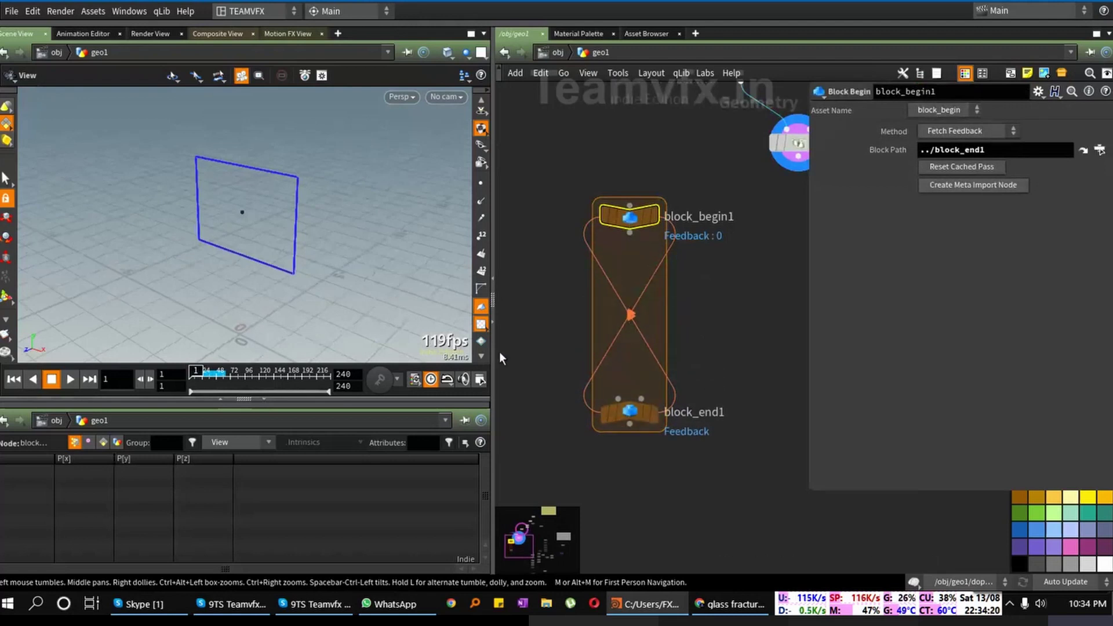
{"action": "middle_click_drag", "start_coordinate": [499, 351], "coordinate": [562, 301]}
Step: Add a Circle node inside the block, wire it into block_end1, and display block_end1
{"action": "key", "text": "Tab"}
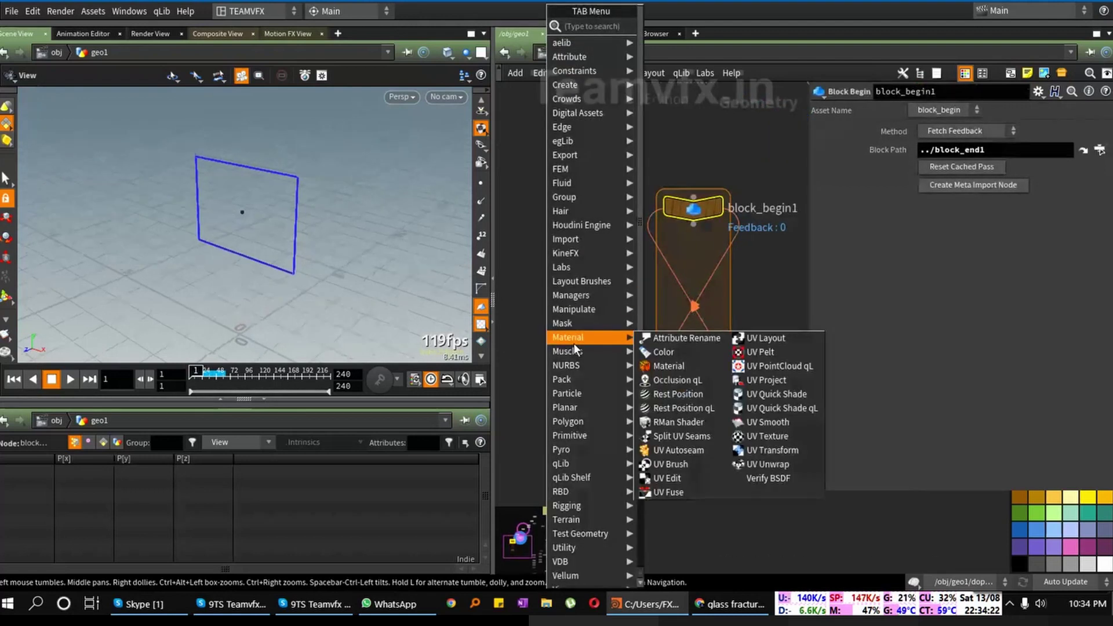
{"action": "type", "text": "cl"}
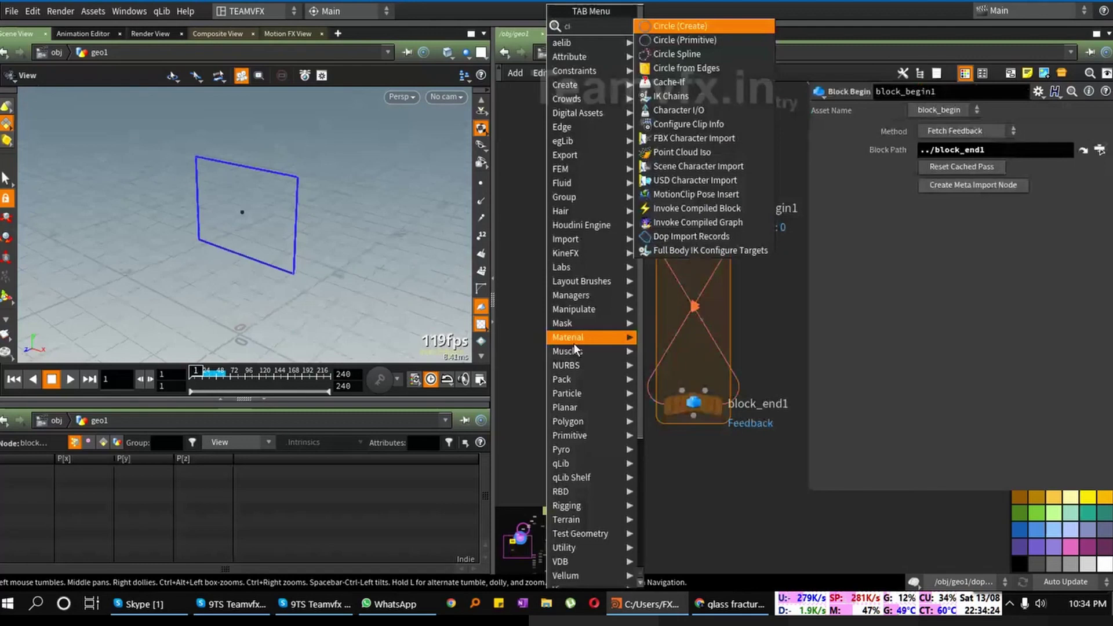
{"action": "type", "text": "r"}
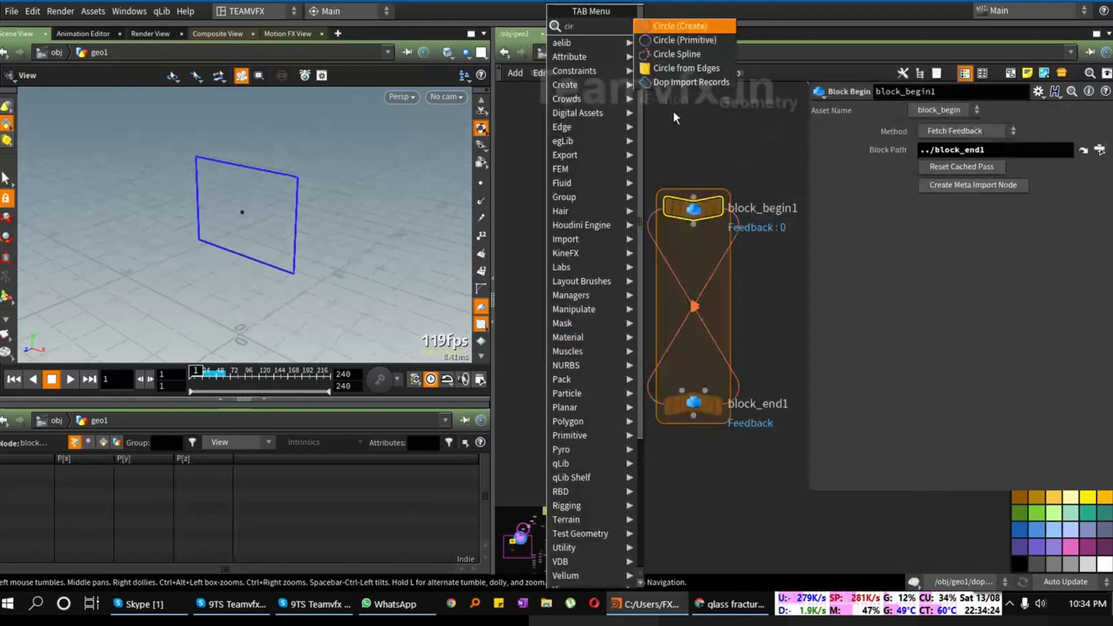
{"action": "left_click", "coordinate": [659, 29]}
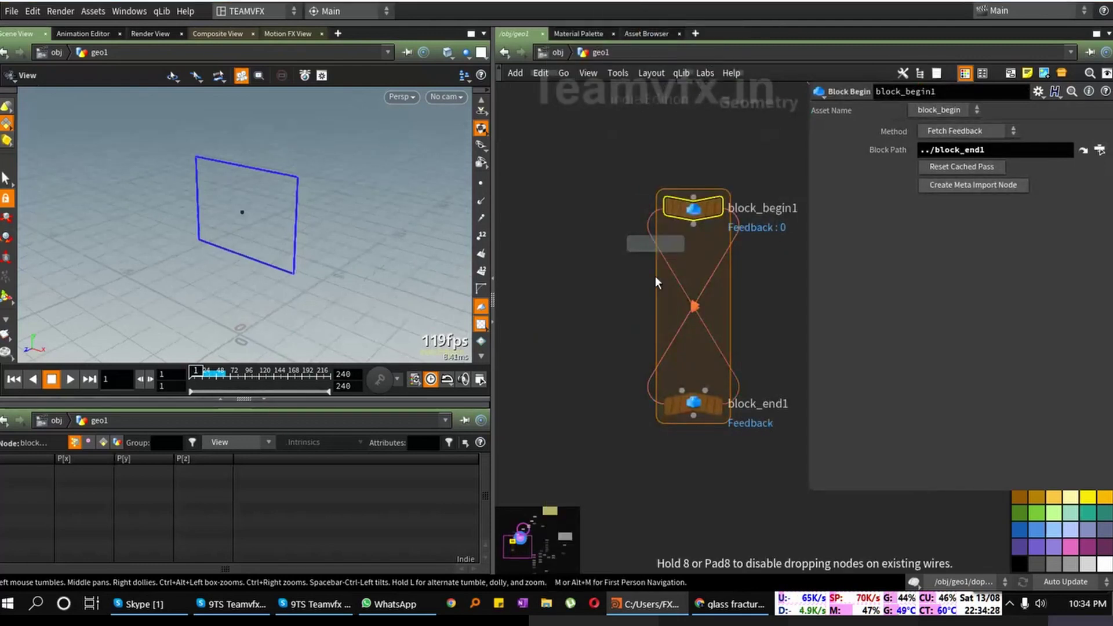
{"action": "left_click", "coordinate": [691, 311]}
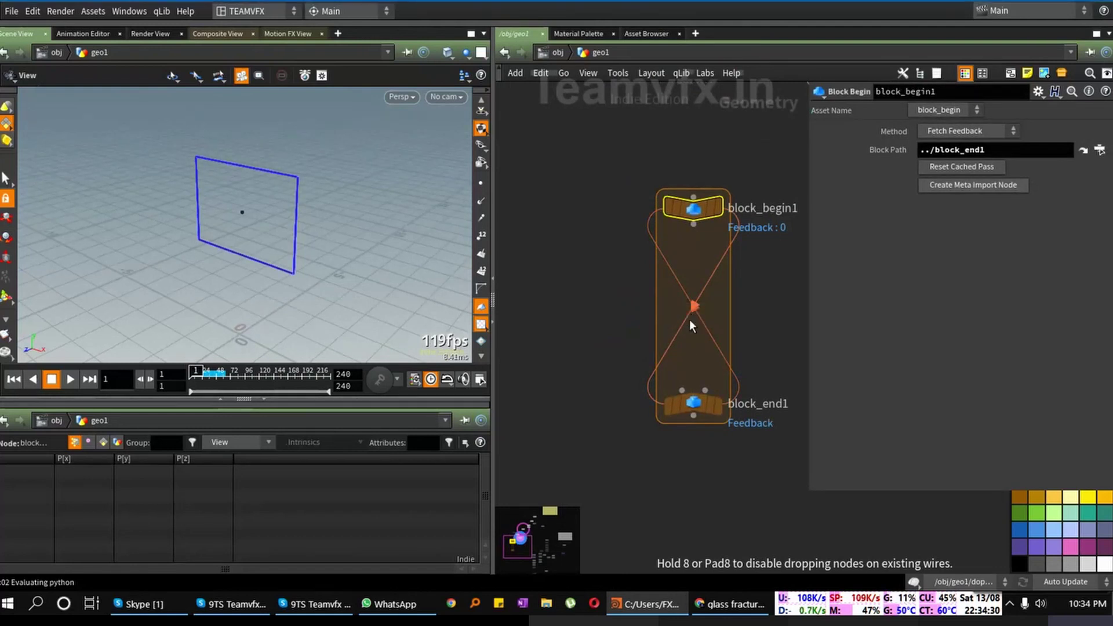
{"action": "left_click_drag", "start_coordinate": [693, 325], "coordinate": [682, 390]}
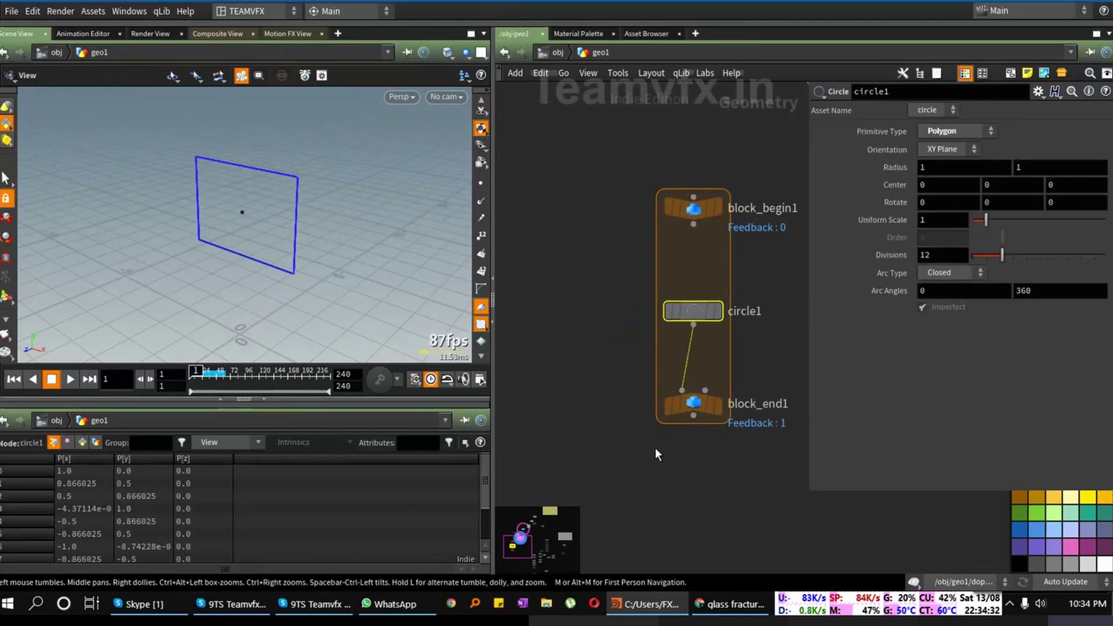
{"action": "middle_click_drag", "start_coordinate": [655, 447], "coordinate": [599, 440]}
{"action": "left_click", "coordinate": [659, 401]}
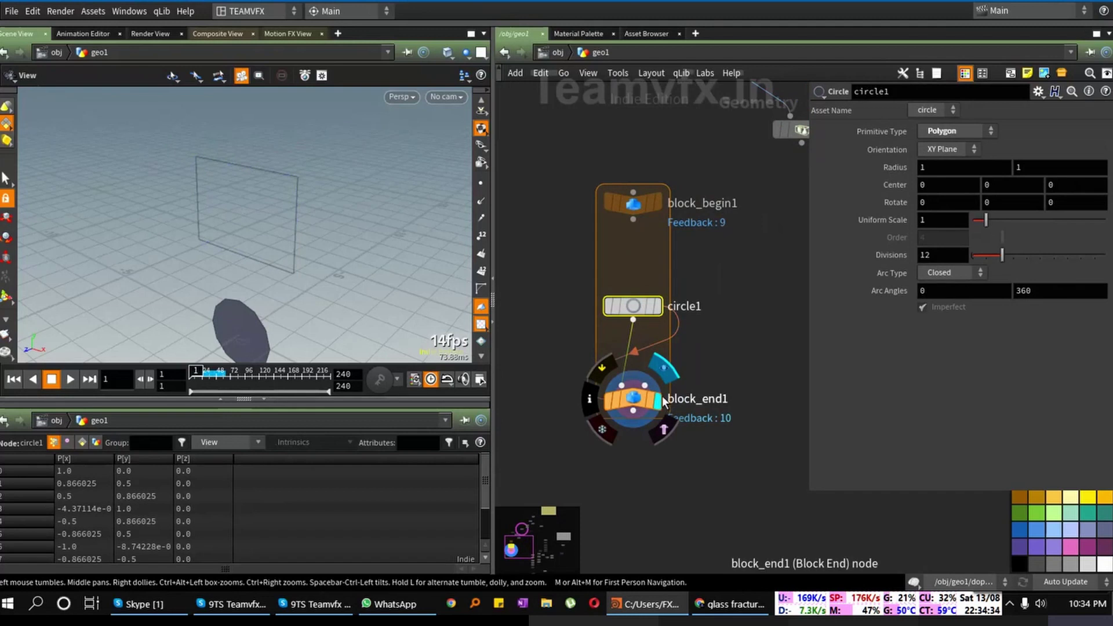
Step: Set circle1's Radius to 0.1 and view the small circle from above
{"action": "middle_click_drag", "start_coordinate": [199, 267], "coordinate": [208, 205]}
{"action": "left_click_drag", "start_coordinate": [209, 206], "coordinate": [315, 241]}
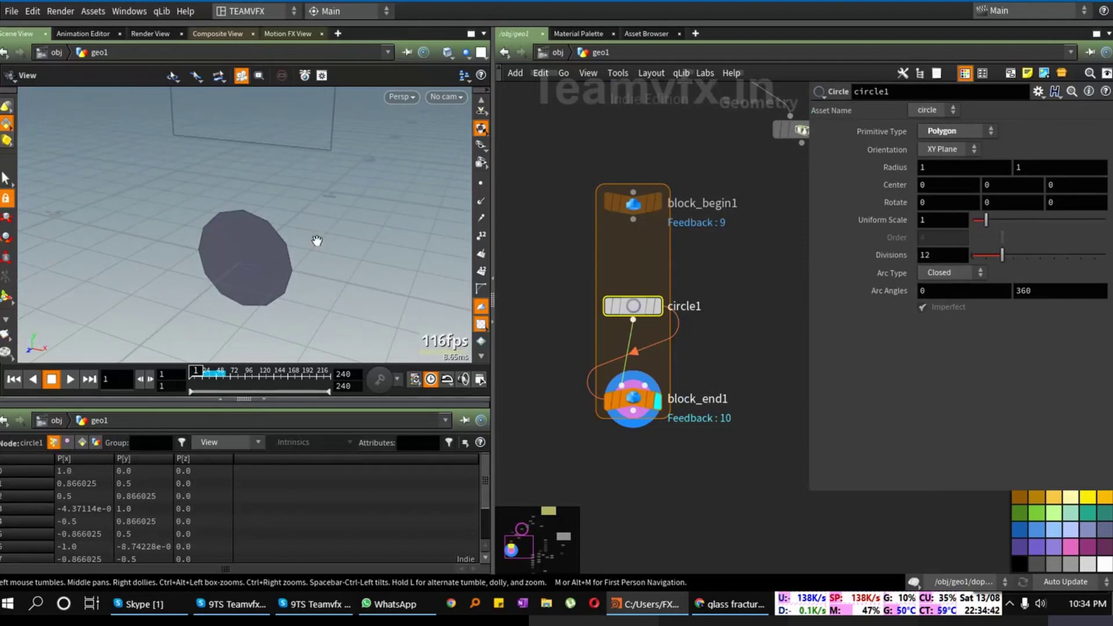
{"action": "left_click_drag", "start_coordinate": [633, 306], "coordinate": [634, 295]}
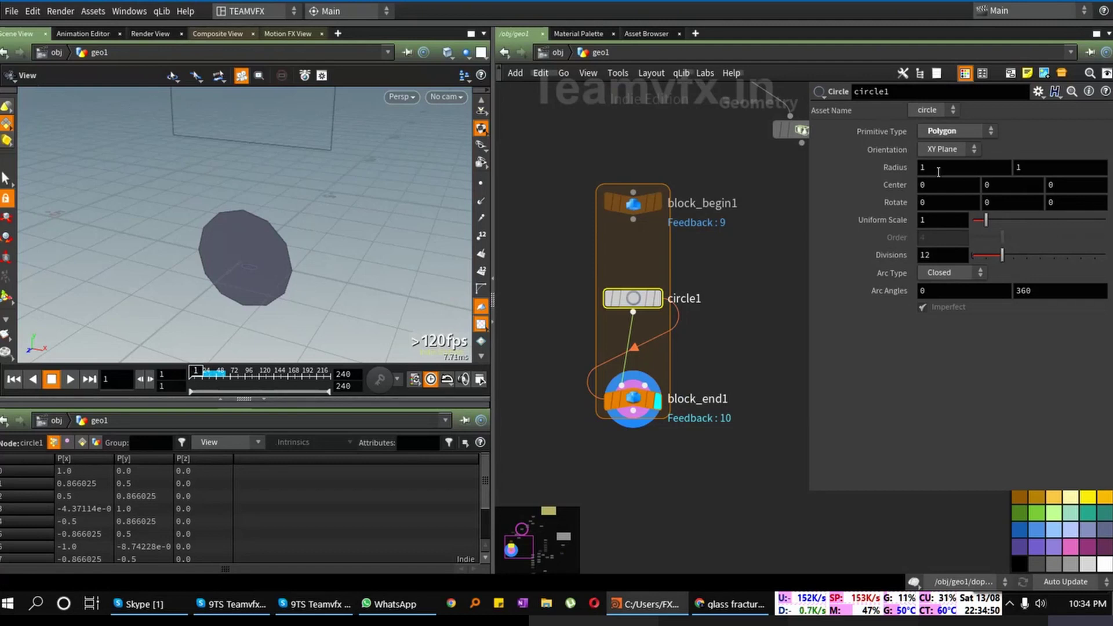
{"action": "middle_click_drag", "start_coordinate": [902, 169], "coordinate": [823, 182]}
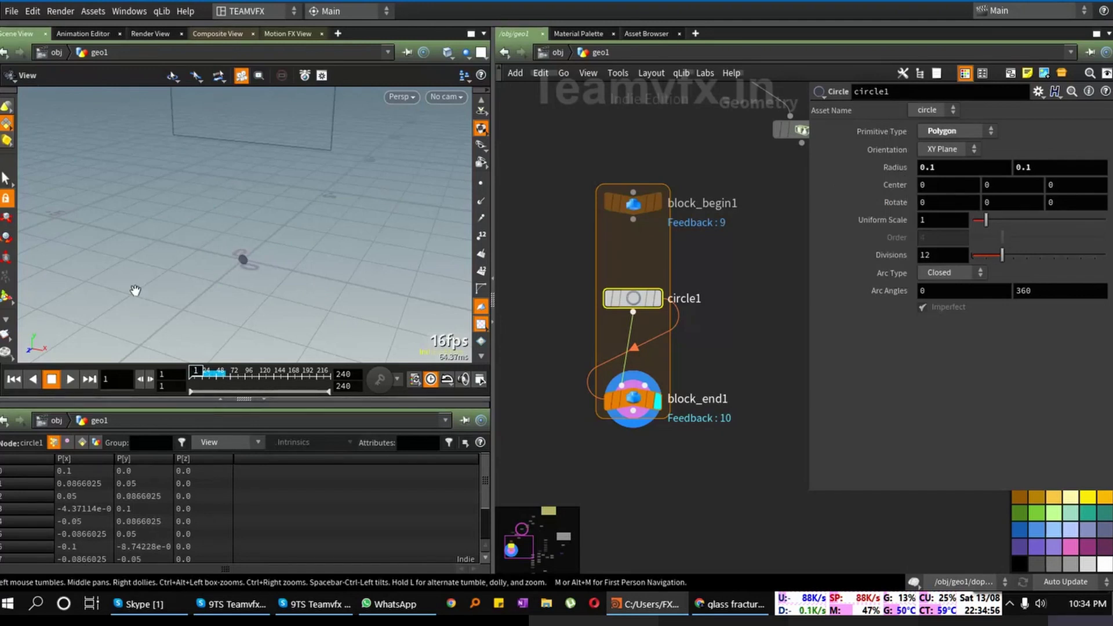
{"action": "left_click_drag", "start_coordinate": [243, 259], "coordinate": [400, 212]}
{"action": "left_click_drag", "start_coordinate": [256, 259], "coordinate": [256, 256]}
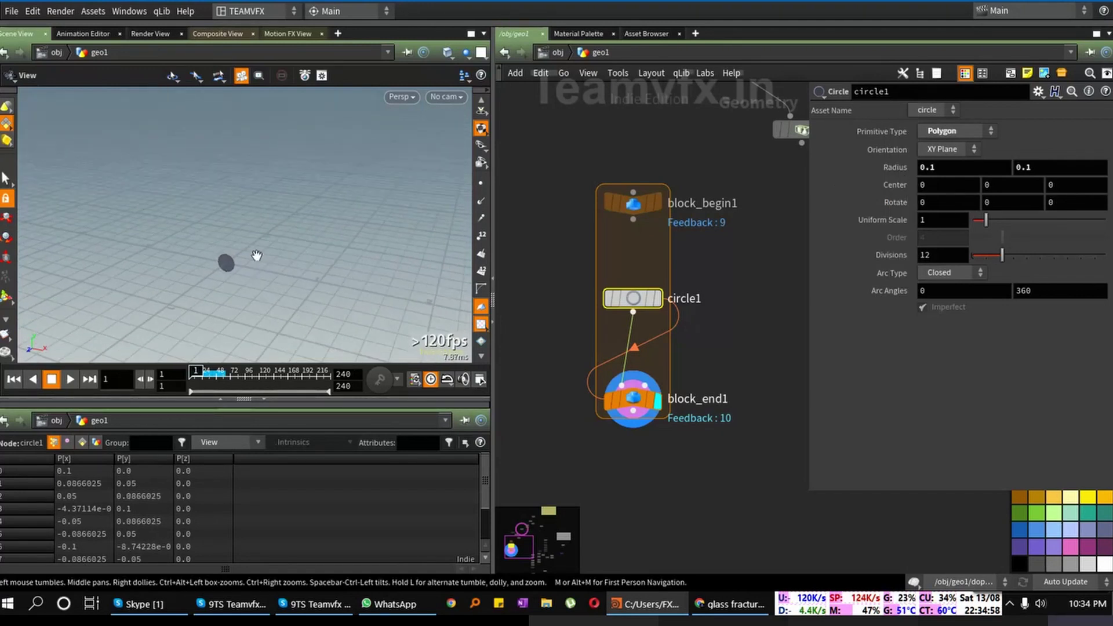
Step: Select block_end1 and review its node information window
{"action": "left_click", "coordinate": [633, 399]}
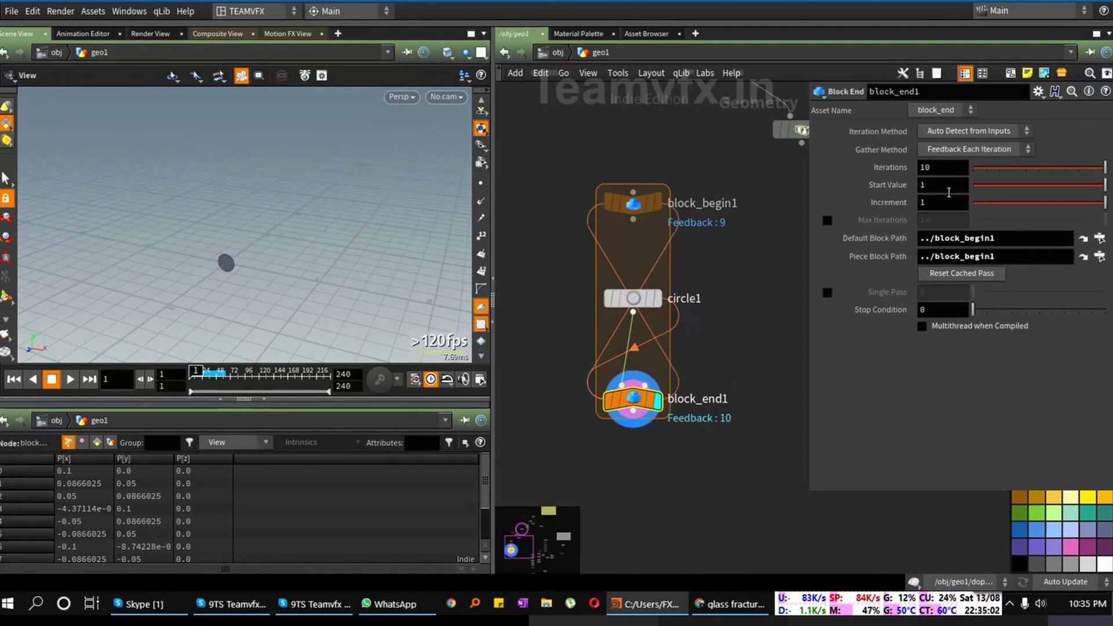
{"action": "mouse_move", "coordinate": [609, 425]}
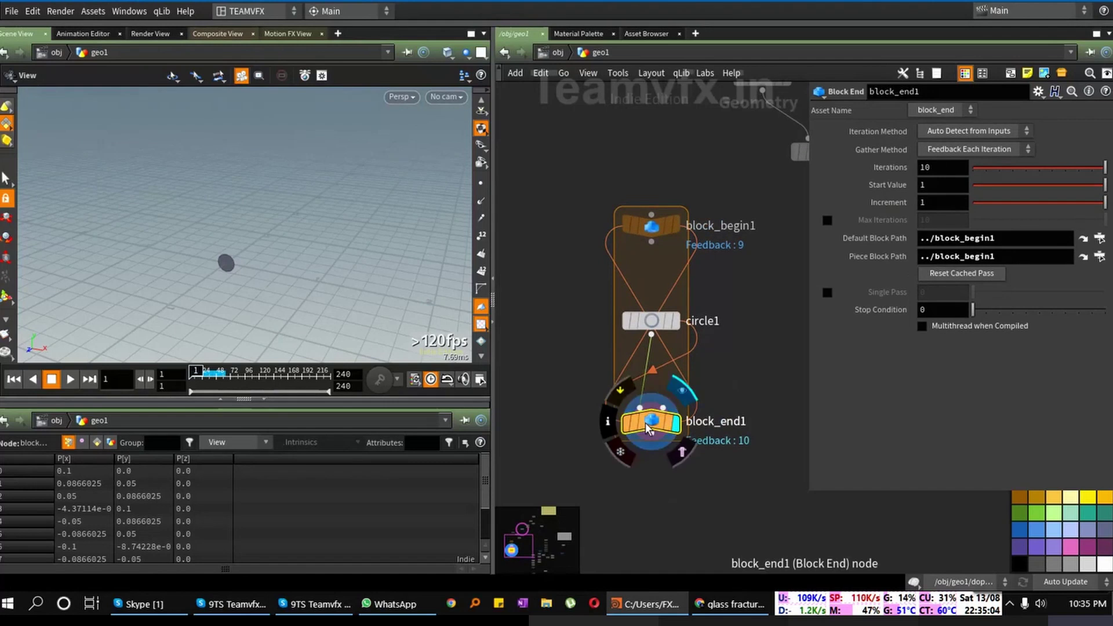
{"action": "left_click", "coordinate": [607, 424]}
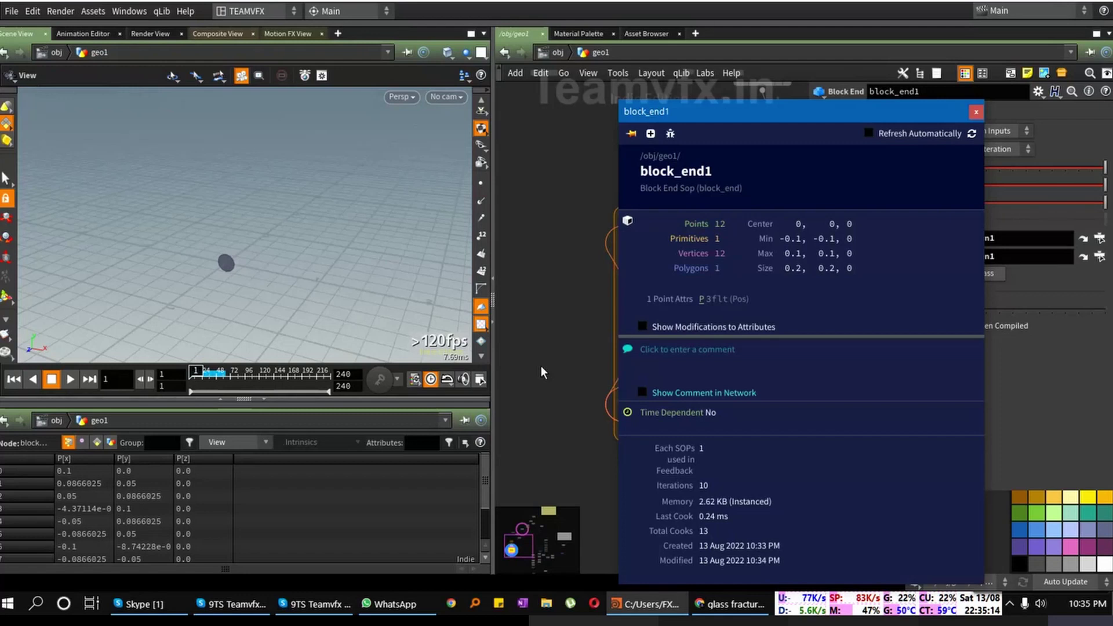
{"action": "left_click", "coordinate": [976, 112]}
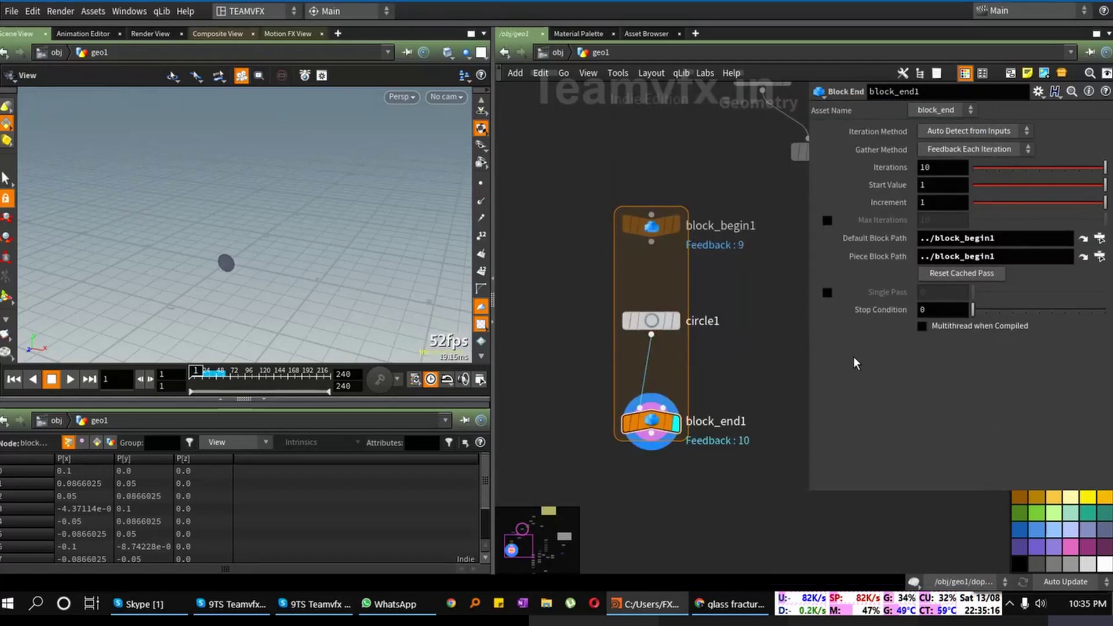
Step: Set block_end1's Iteration Method to By Count and Gather Method to Merge Each Iteration
{"action": "left_click", "coordinate": [983, 133]}
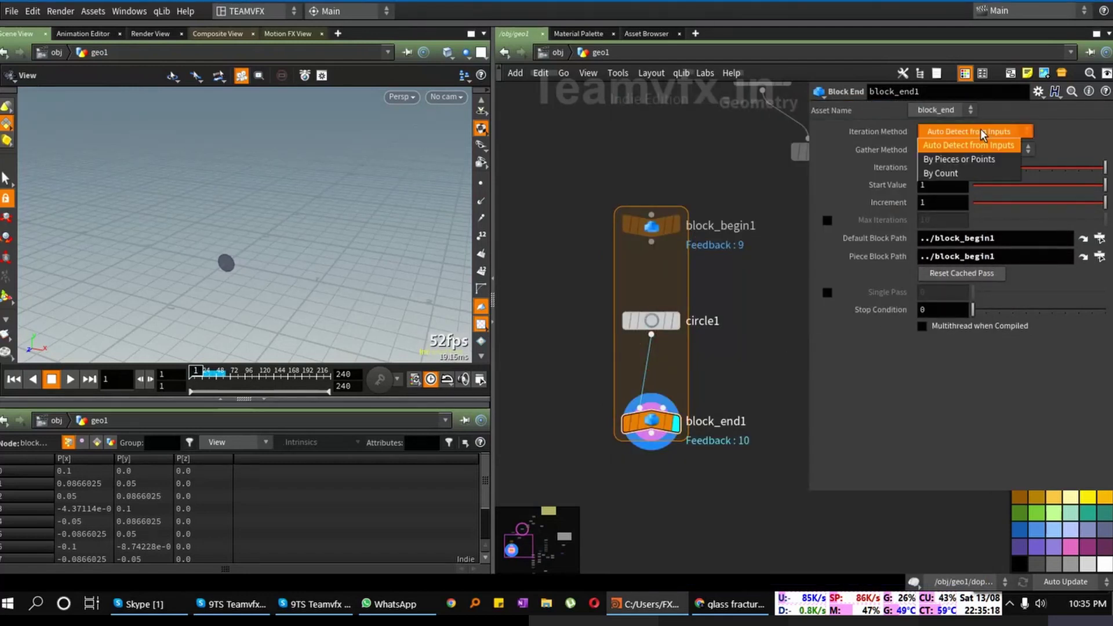
{"action": "left_click", "coordinate": [965, 173]}
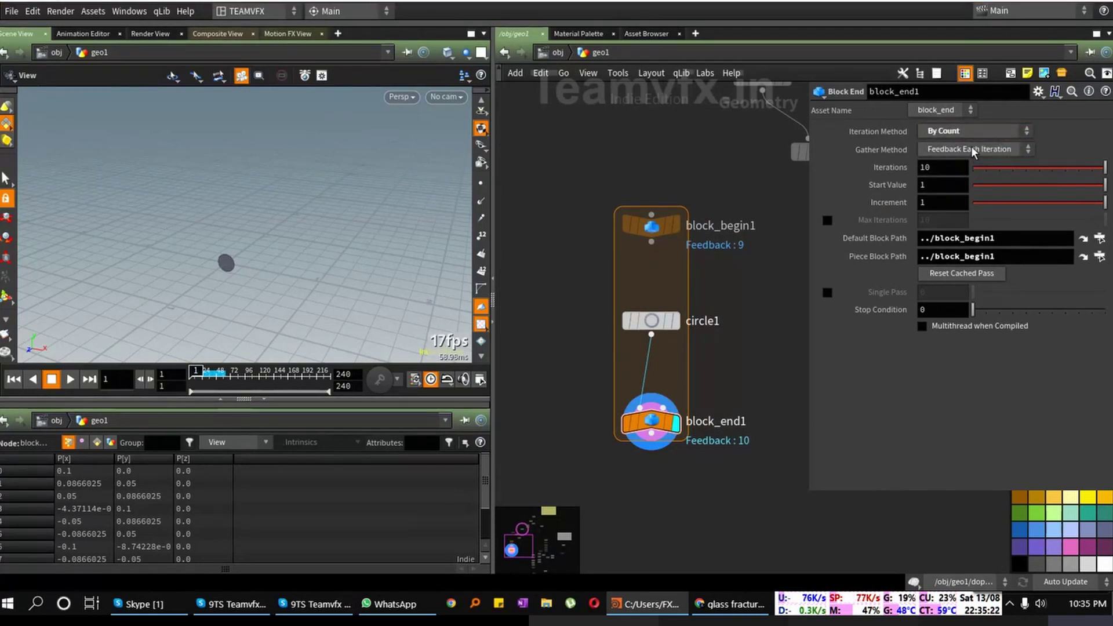
{"action": "left_click", "coordinate": [974, 150]}
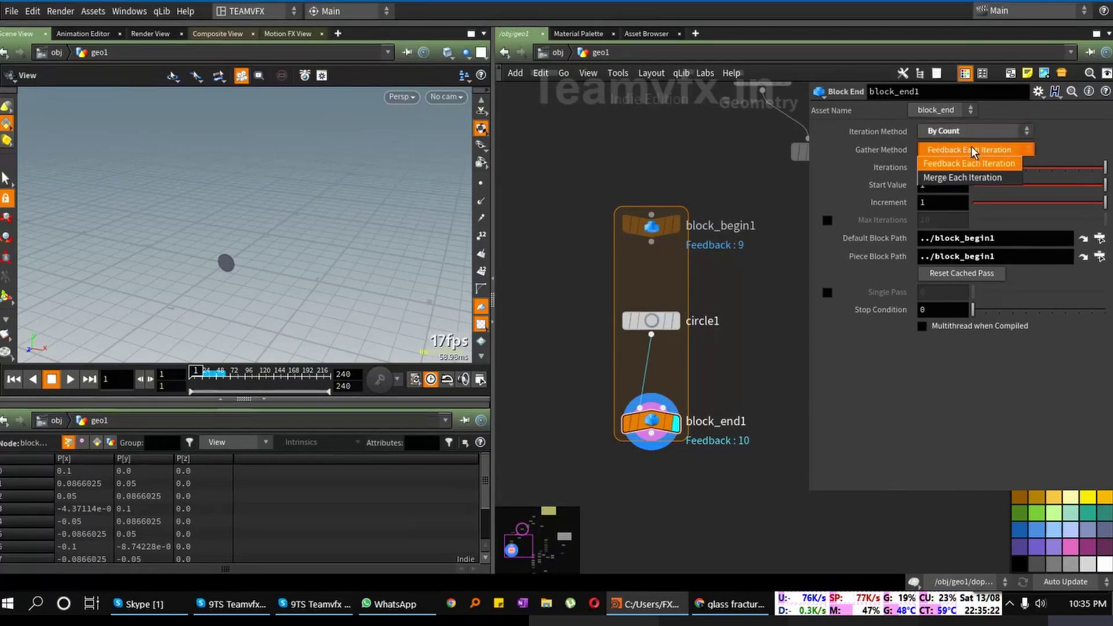
{"action": "left_click", "coordinate": [961, 180]}
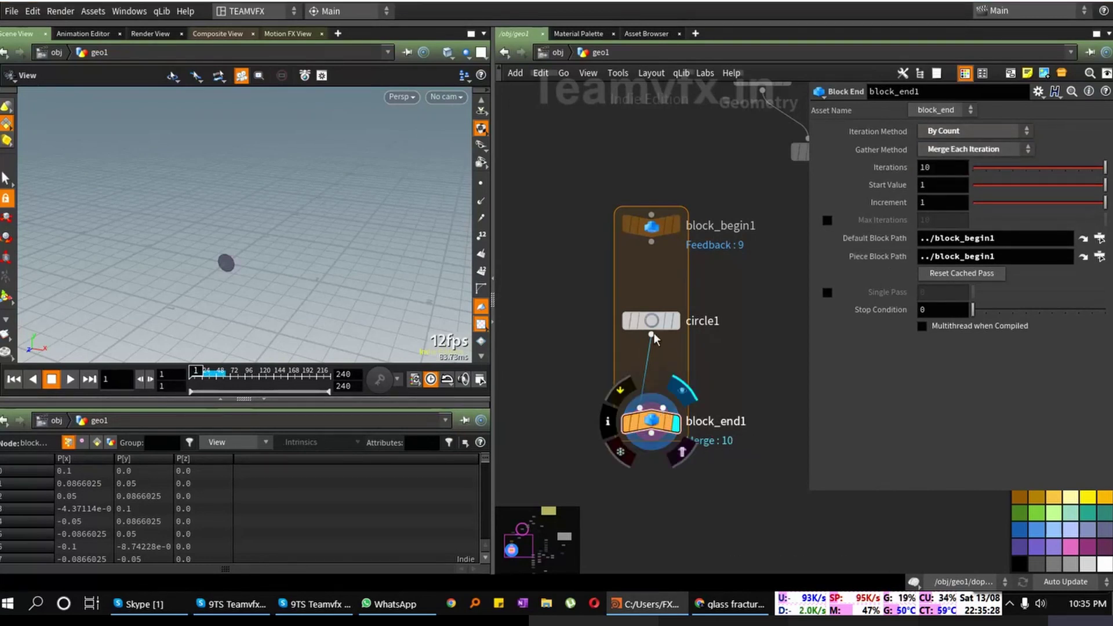
{"action": "left_click", "coordinate": [609, 423]}
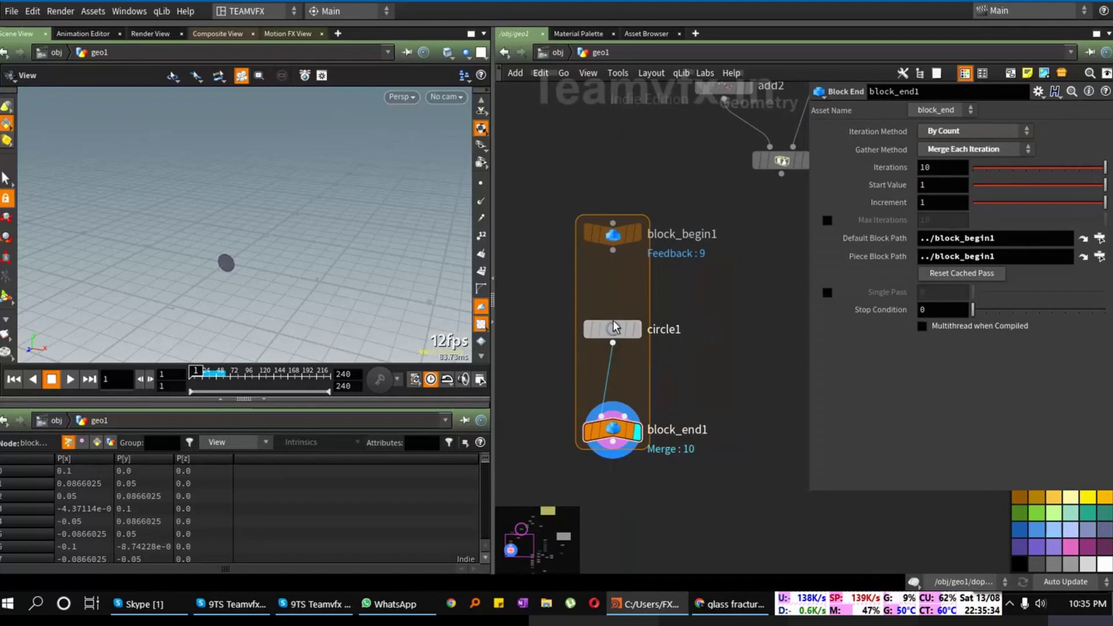
Step: Nudge circle1 within the block, then select block_begin1 to show its Block Begin parameters
{"action": "left_click_drag", "start_coordinate": [615, 329], "coordinate": [613, 316]}
{"action": "mouse_move", "coordinate": [609, 429]}
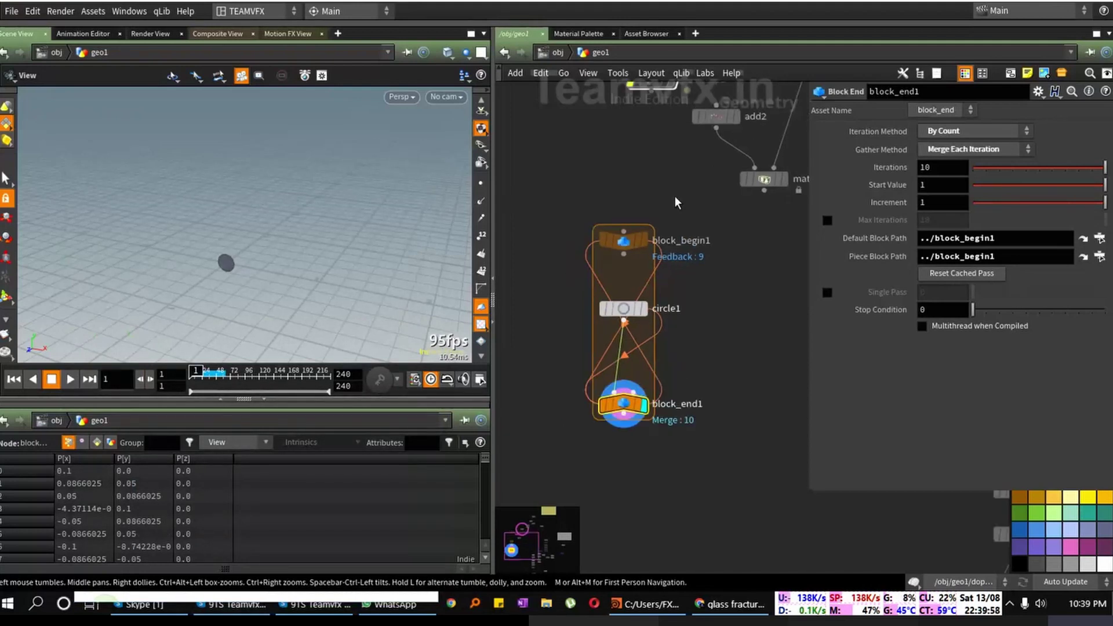
{"action": "scroll", "coordinate": [675, 180], "scroll_direction": "down", "scroll_amount": 2}
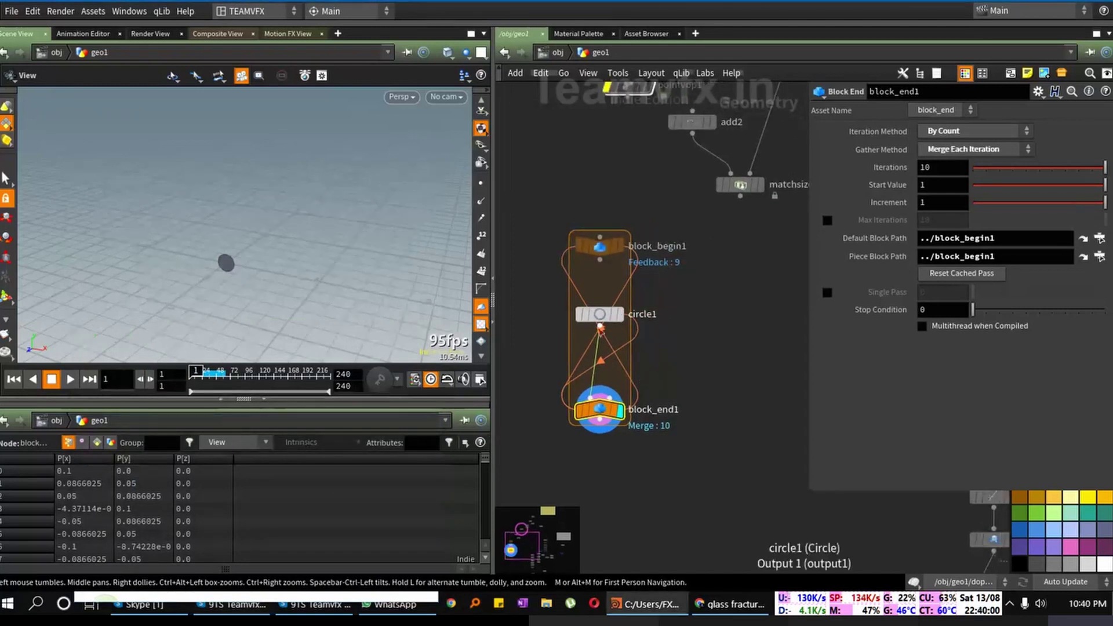
{"action": "scroll", "coordinate": [599, 357], "scroll_direction": "up", "scroll_amount": 1}
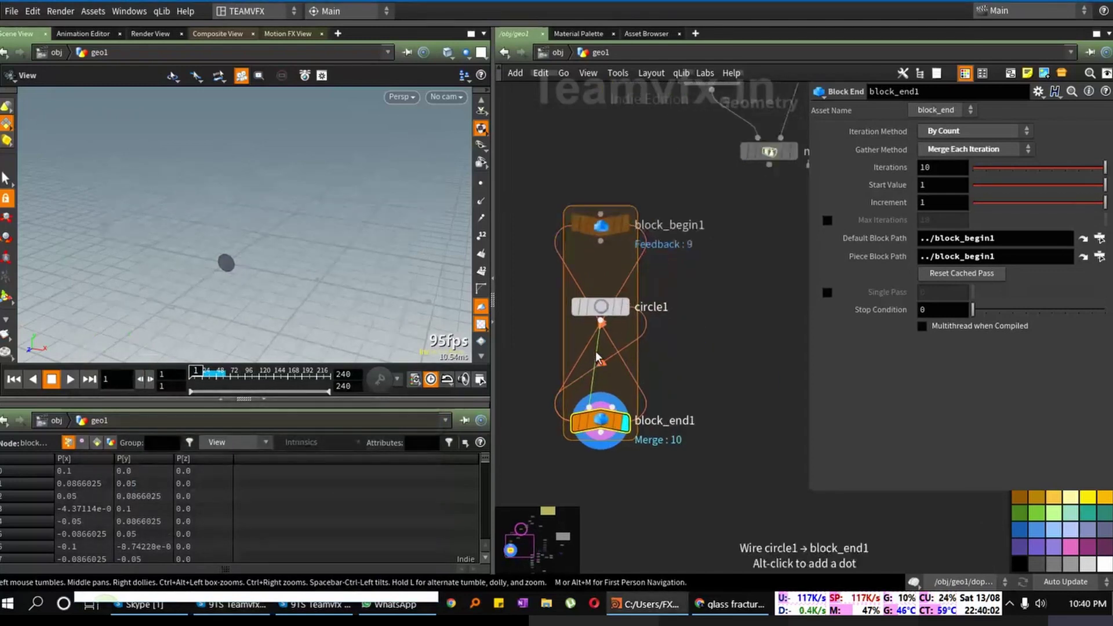
{"action": "left_click", "coordinate": [601, 225]}
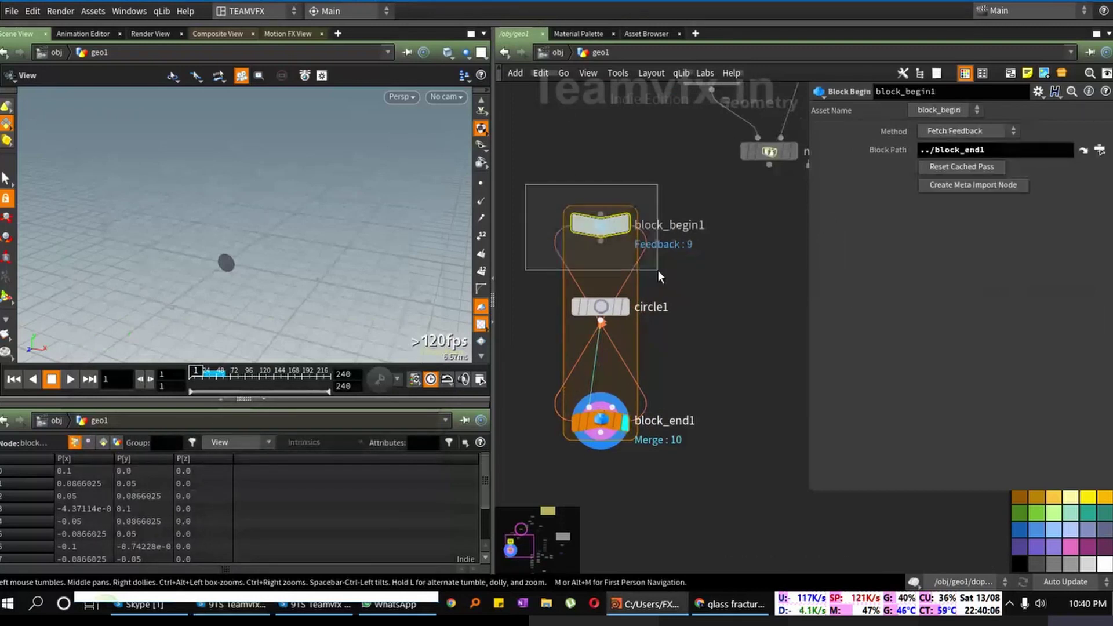
{"action": "left_click_drag", "start_coordinate": [546, 381], "coordinate": [680, 476]}
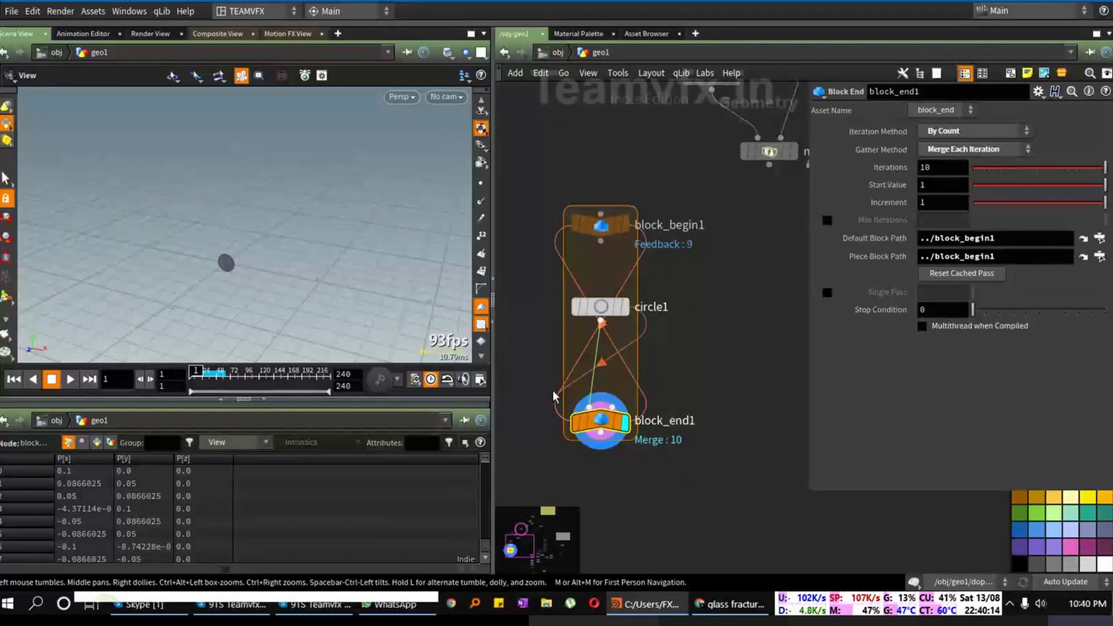
{"action": "left_click_drag", "start_coordinate": [522, 376], "coordinate": [709, 464]}
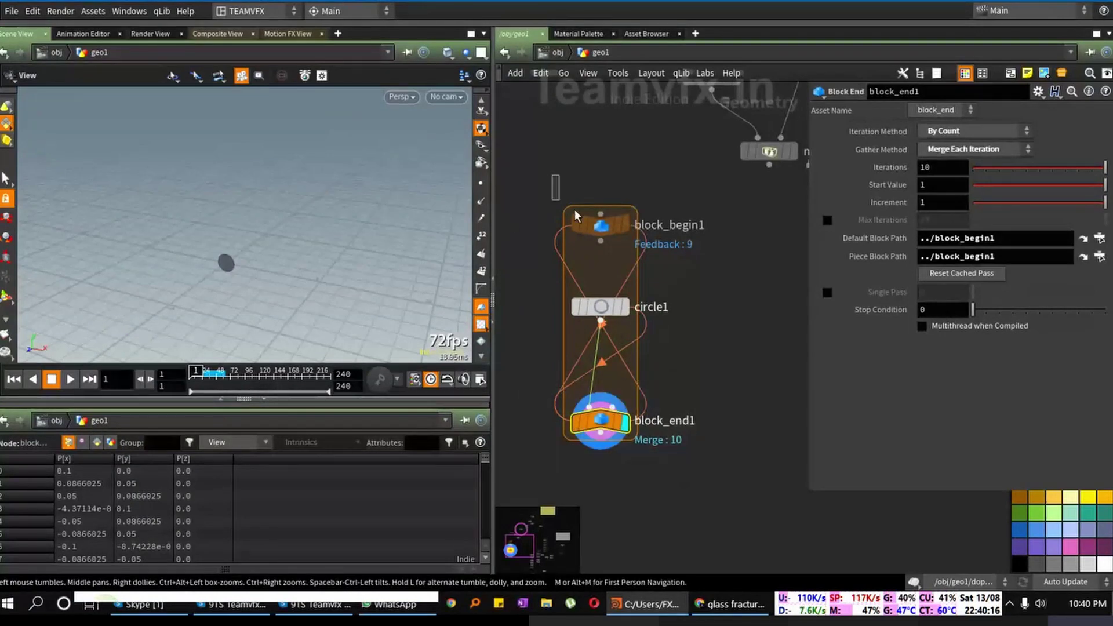
{"action": "left_click_drag", "start_coordinate": [576, 216], "coordinate": [671, 254]}
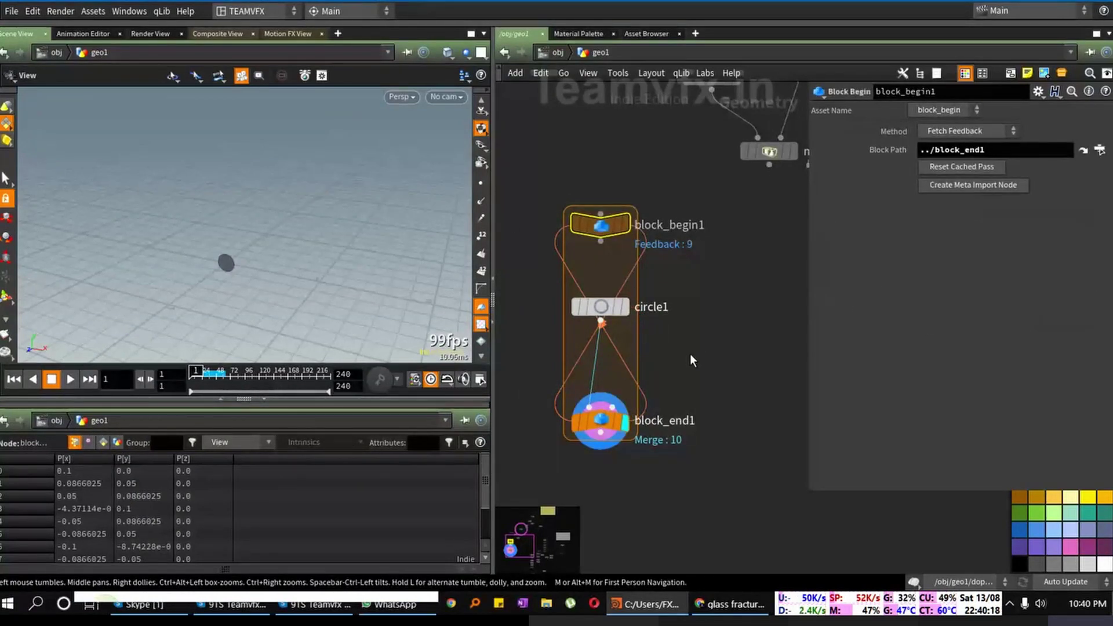
{"action": "middle_click_drag", "start_coordinate": [690, 354], "coordinate": [692, 366]}
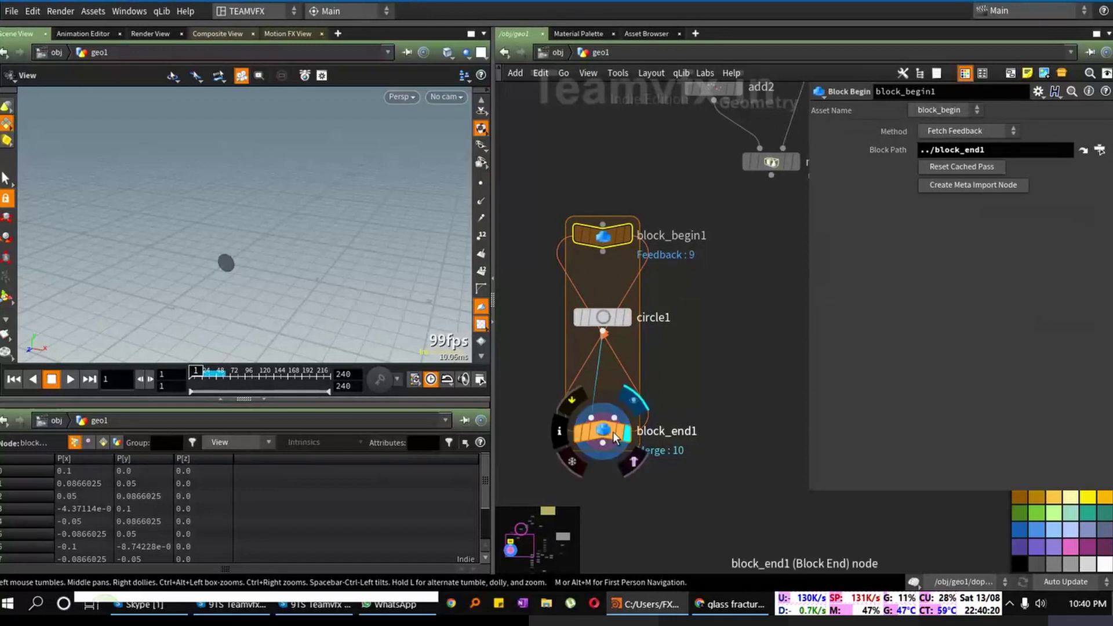
Step: Create a Fetch Metadata Block Begin node for ../block_end1 beside block_begin1
{"action": "left_click", "coordinate": [940, 185]}
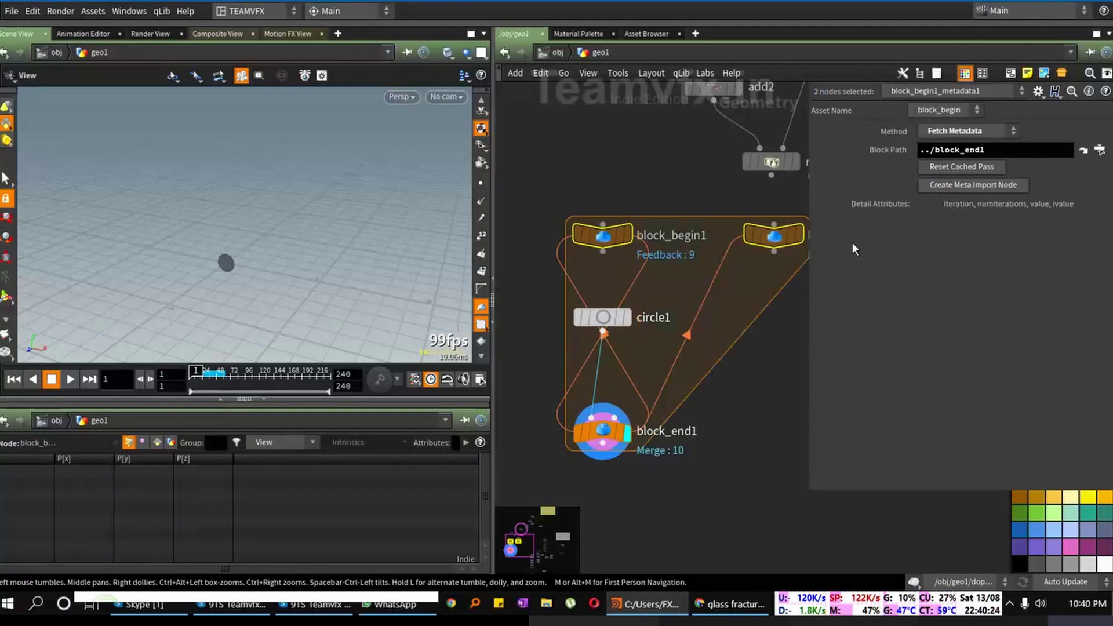
{"action": "middle_click_drag", "start_coordinate": [701, 405], "coordinate": [601, 462]}
{"action": "left_click_drag", "start_coordinate": [649, 293], "coordinate": [626, 323]}
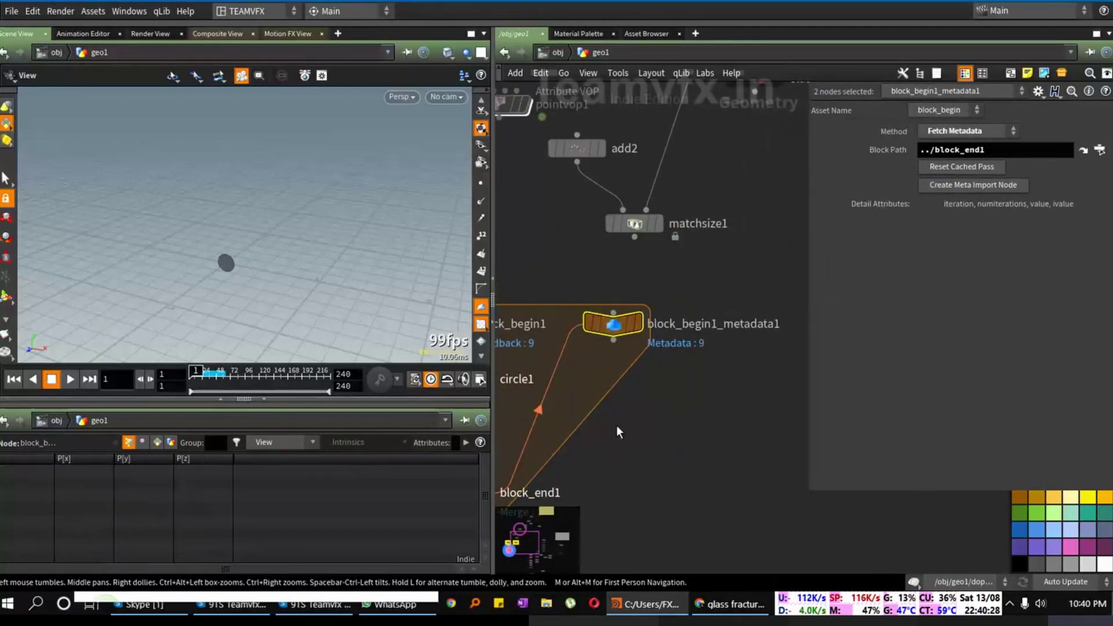
{"action": "middle_click_drag", "start_coordinate": [619, 432], "coordinate": [694, 413]}
{"action": "scroll", "coordinate": [694, 414], "scroll_direction": "down", "scroll_amount": 2}
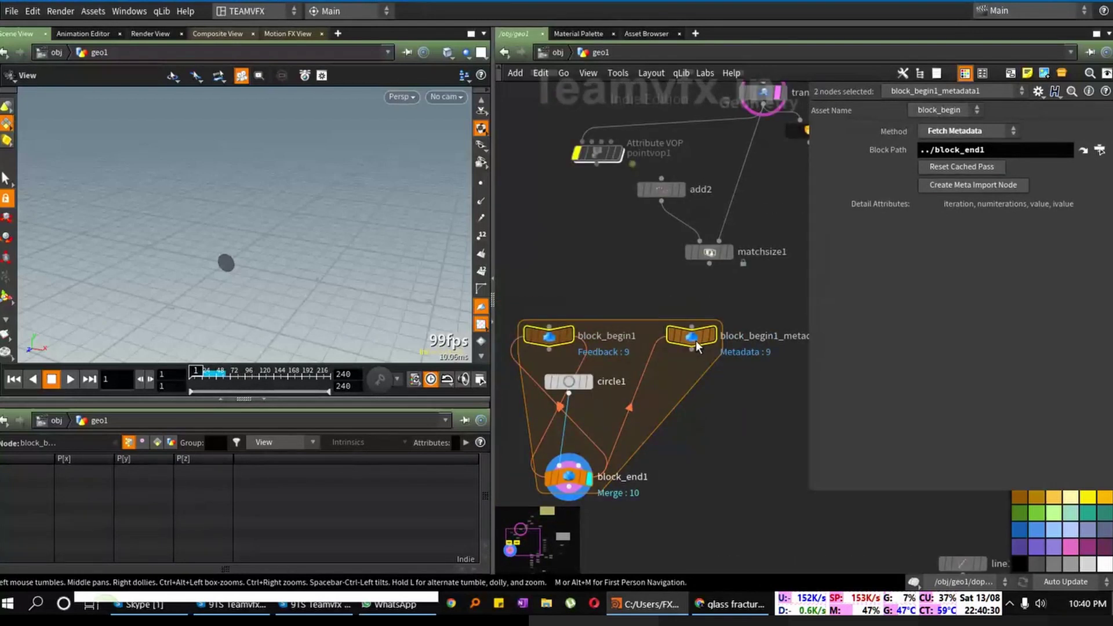
{"action": "left_click", "coordinate": [696, 340]}
{"action": "middle_click_drag", "start_coordinate": [739, 392], "coordinate": [659, 398]}
Step: Rename the metadata node block_begin1_metadata1 to 'x'
{"action": "double_click", "coordinate": [668, 343]}
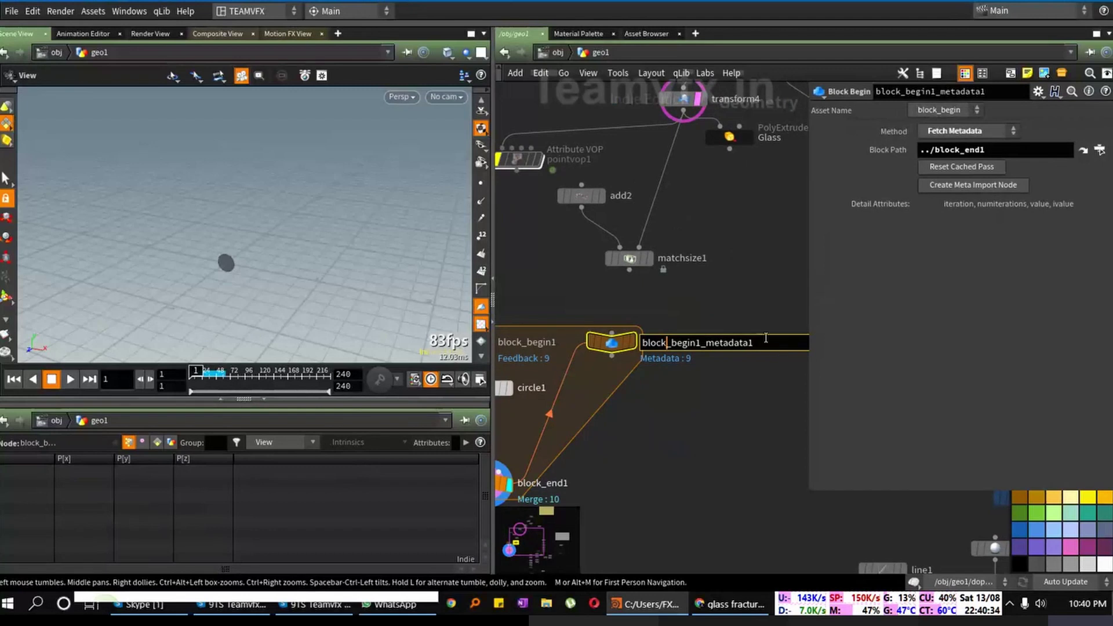
{"action": "left_click_drag", "start_coordinate": [755, 343], "coordinate": [590, 344]}
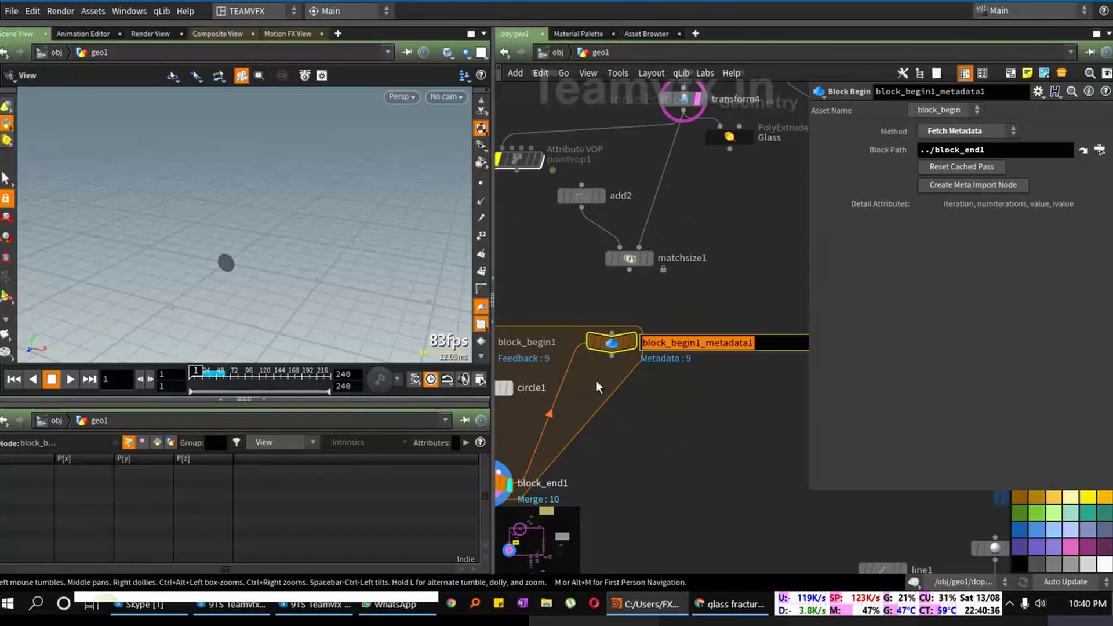
{"action": "type", "text": "x"}
{"action": "key", "text": "Return"}
Step: Shift circle1 slightly to make room for a new node below it
{"action": "middle_click_drag", "start_coordinate": [642, 458], "coordinate": [686, 382]}
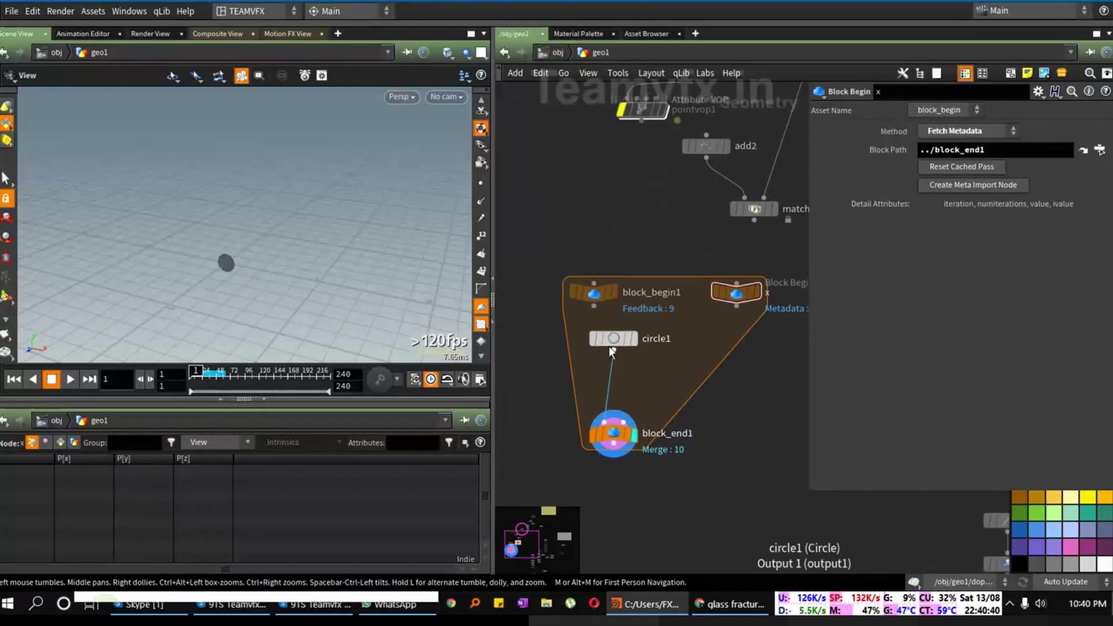
{"action": "left_click_drag", "start_coordinate": [614, 335], "coordinate": [607, 339]}
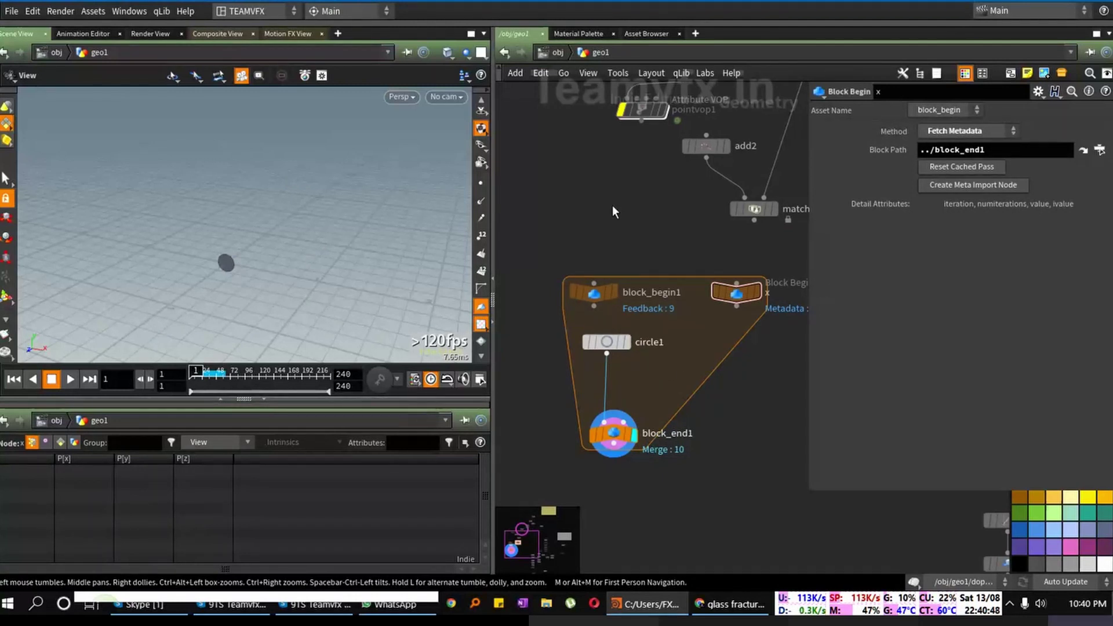
{"action": "key", "text": "Tab"}
{"action": "mouse_move", "coordinate": [638, 252]}
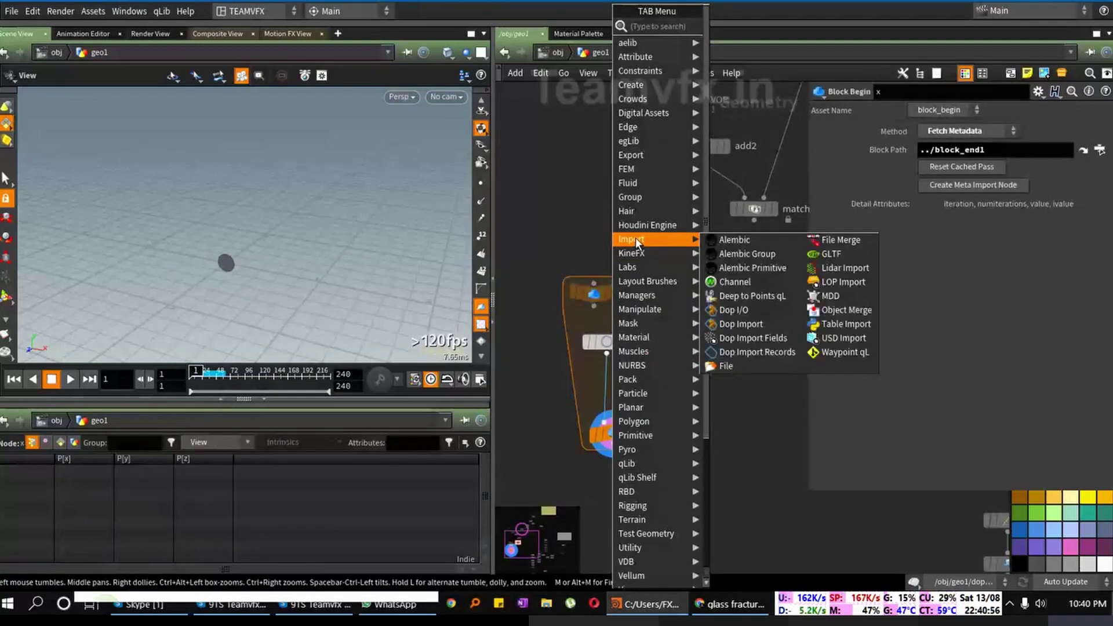
Step: Insert a Transform node on the wire between circle1 and block_end1
{"action": "type", "text": "tr"}
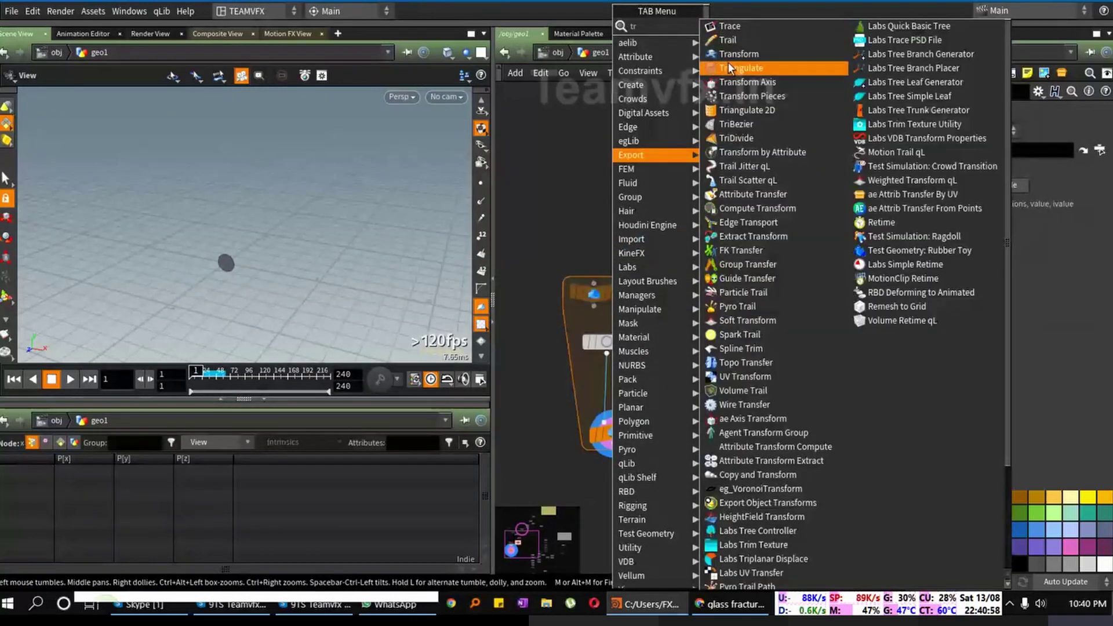
{"action": "left_click", "coordinate": [742, 56]}
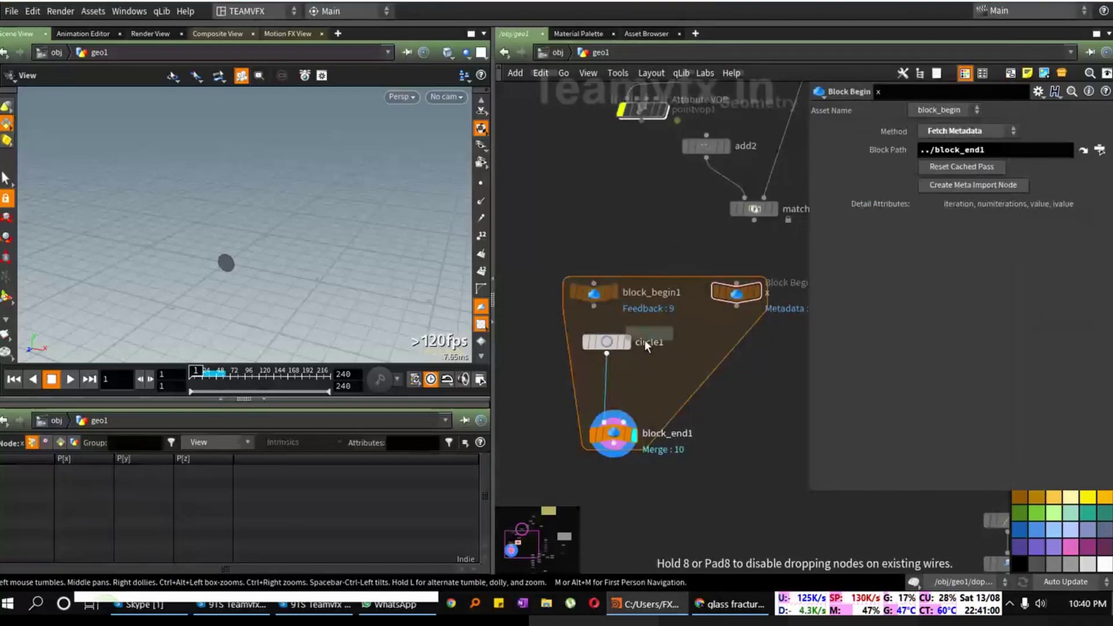
{"action": "left_click", "coordinate": [603, 378]}
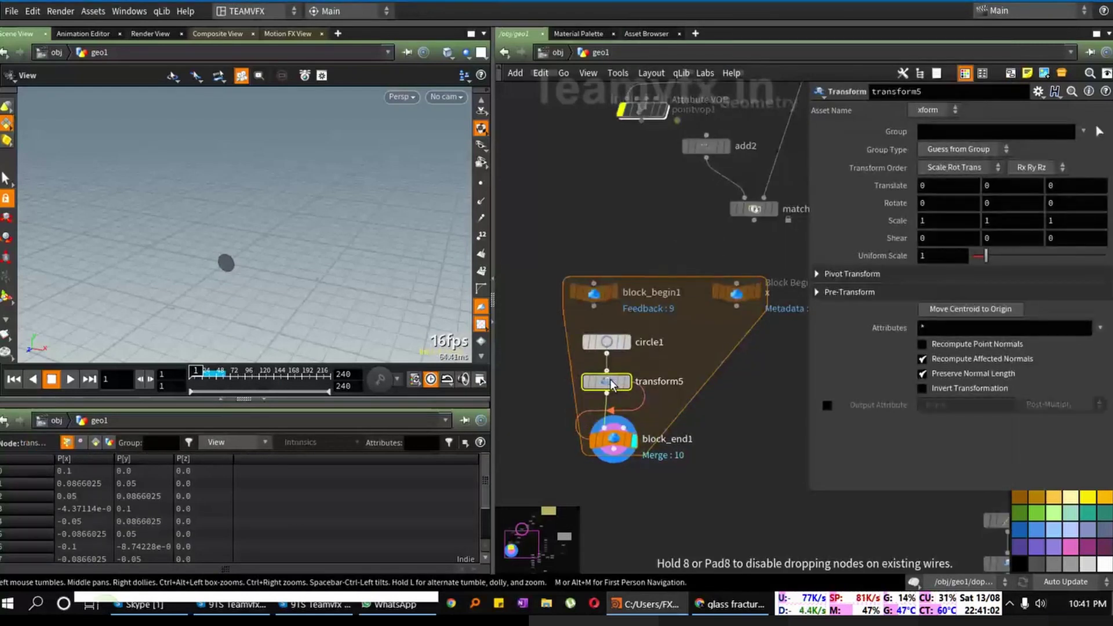
Step: Start a detail( expression in transform5's Uniform Scale field
{"action": "left_click", "coordinate": [939, 256]}
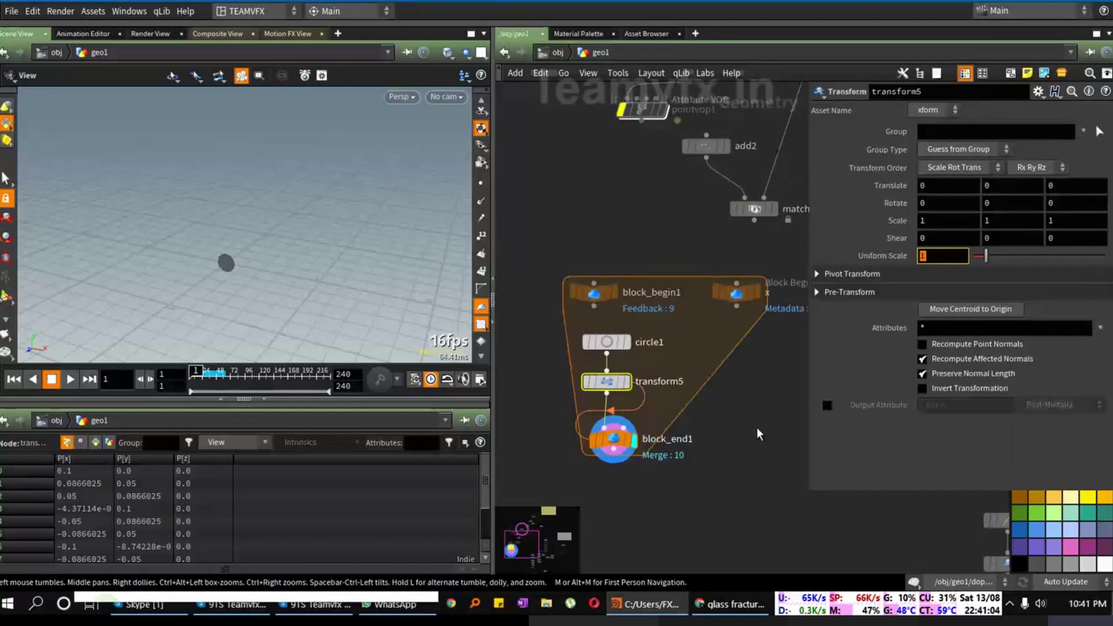
{"action": "left_click_drag", "start_coordinate": [807, 368], "coordinate": [734, 367]}
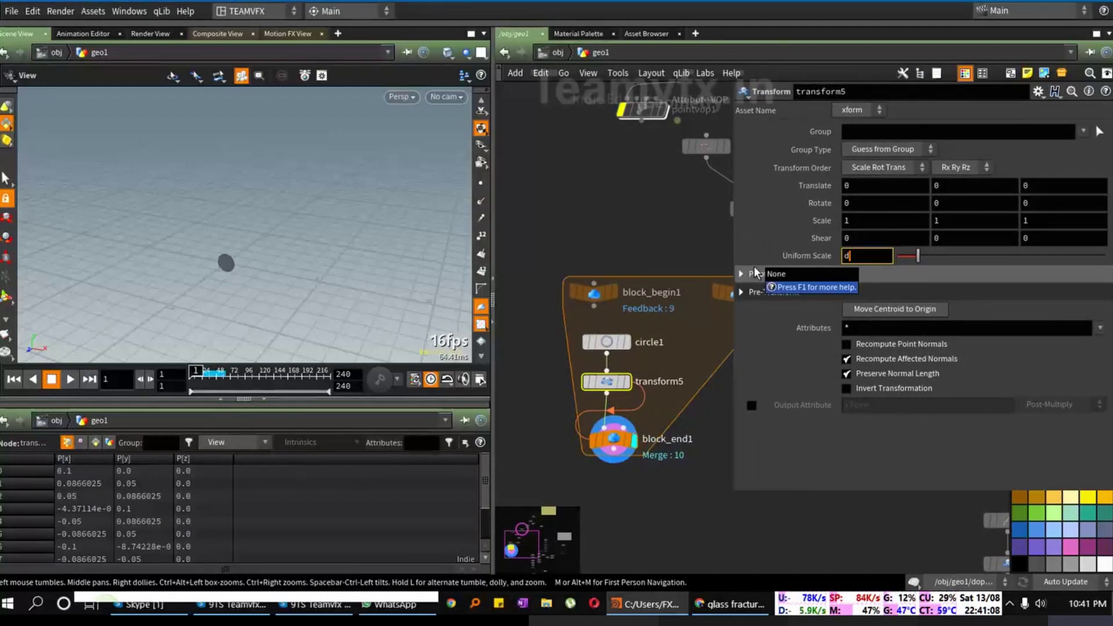
{"action": "type", "text": "detail("}
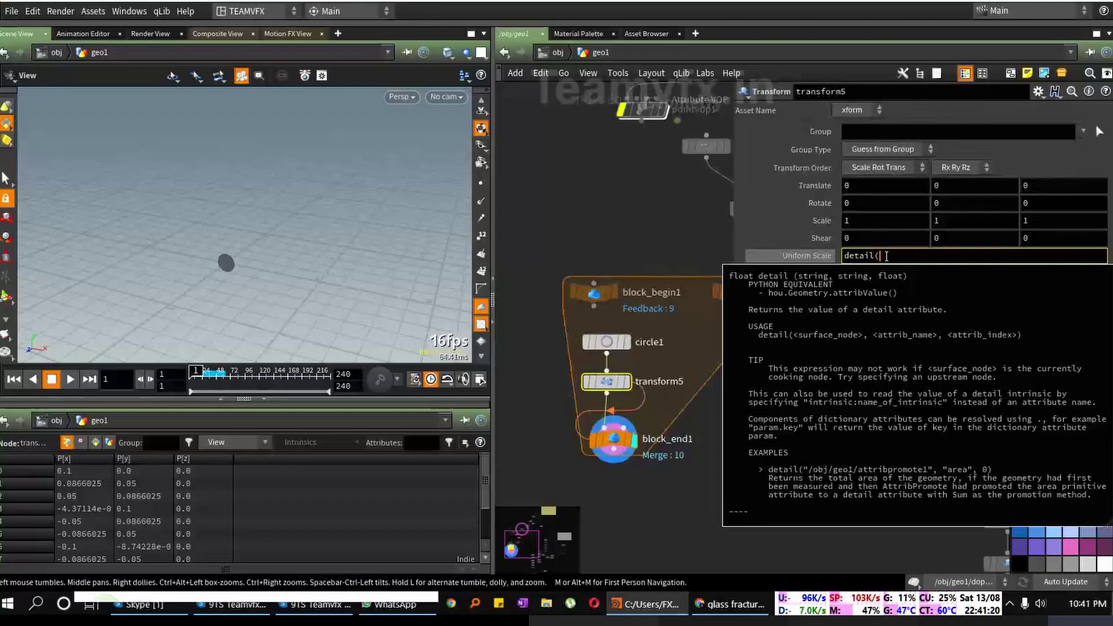
{"action": "key", "text": "Return"}
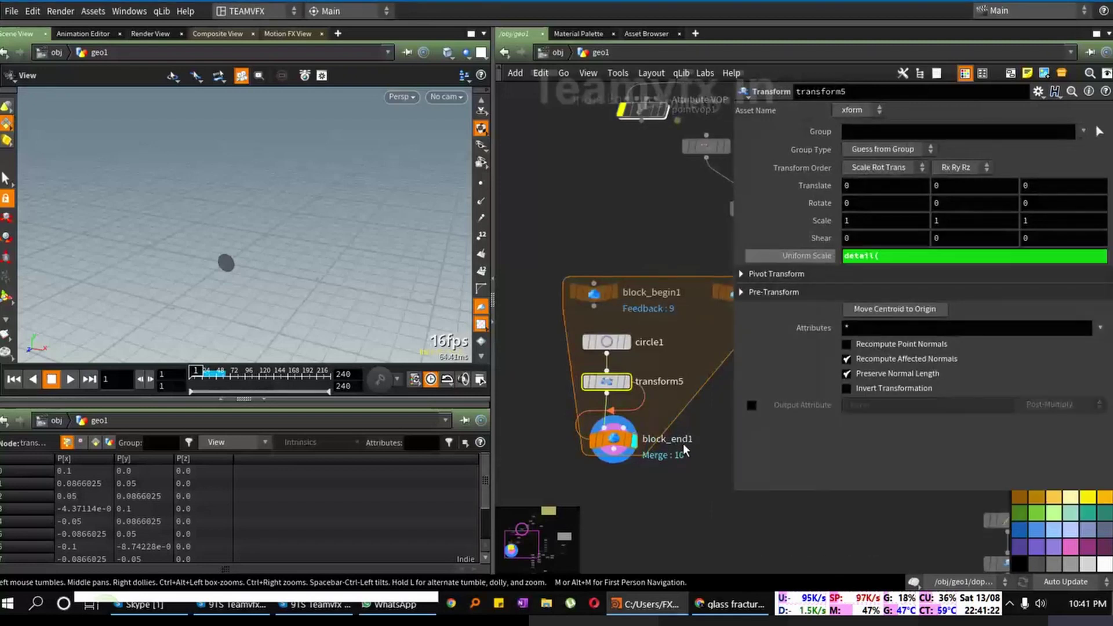
{"action": "middle_click_drag", "start_coordinate": [631, 413], "coordinate": [600, 414]}
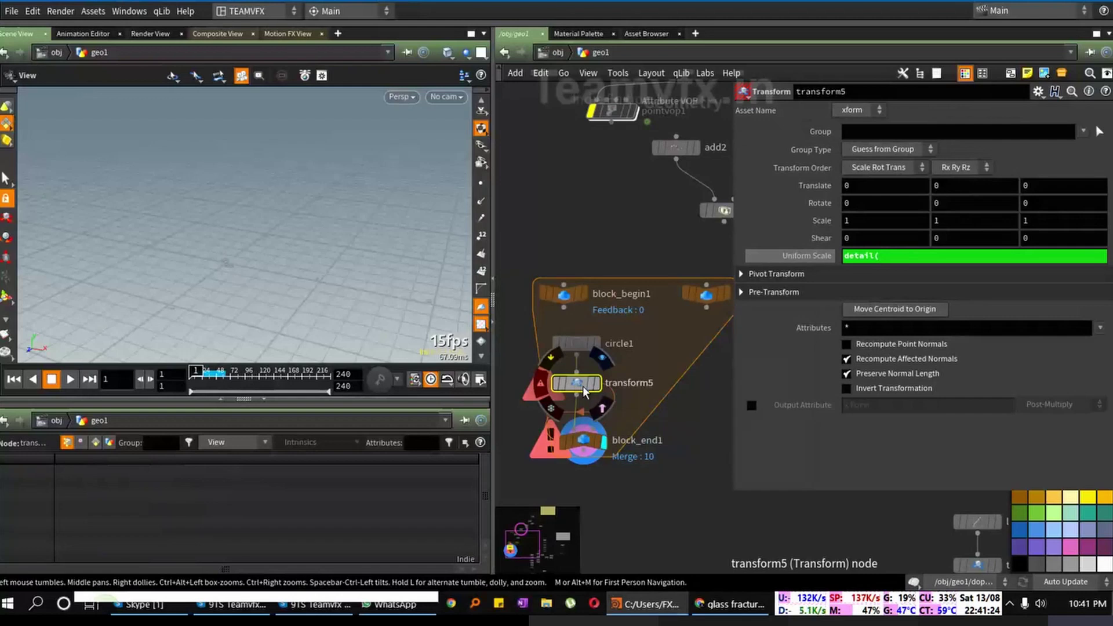
Step: Use the parameter gear menu's Add Spare Input to give transform5 an empty Spare Input 0
{"action": "right_click", "coordinate": [560, 384]}
{"action": "key", "text": "Escape"}
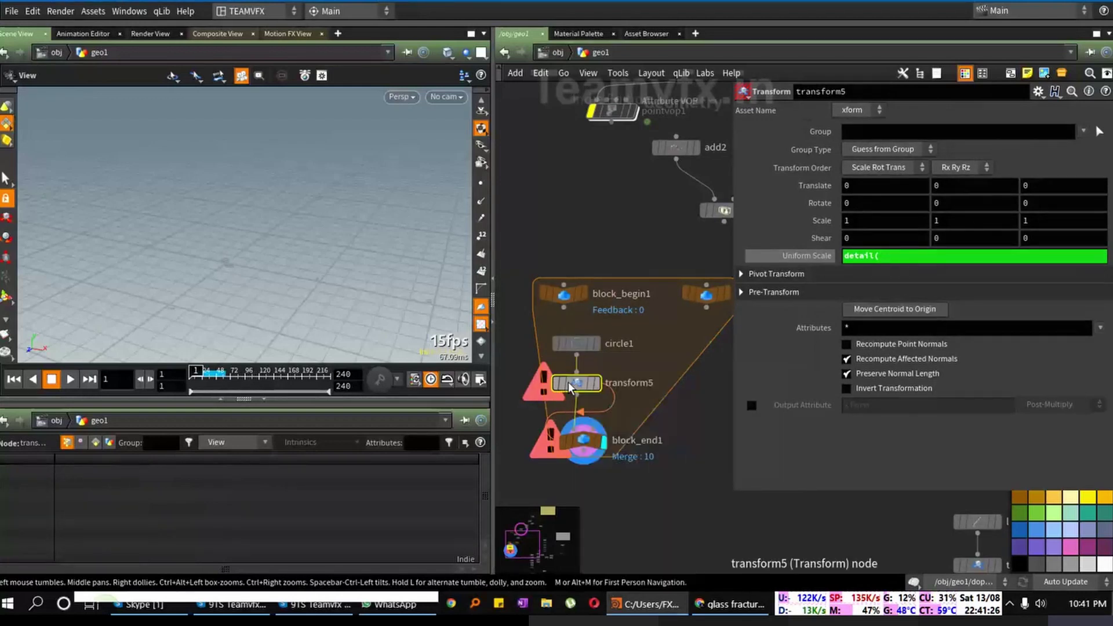
{"action": "middle_click_drag", "start_coordinate": [603, 230], "coordinate": [600, 234]}
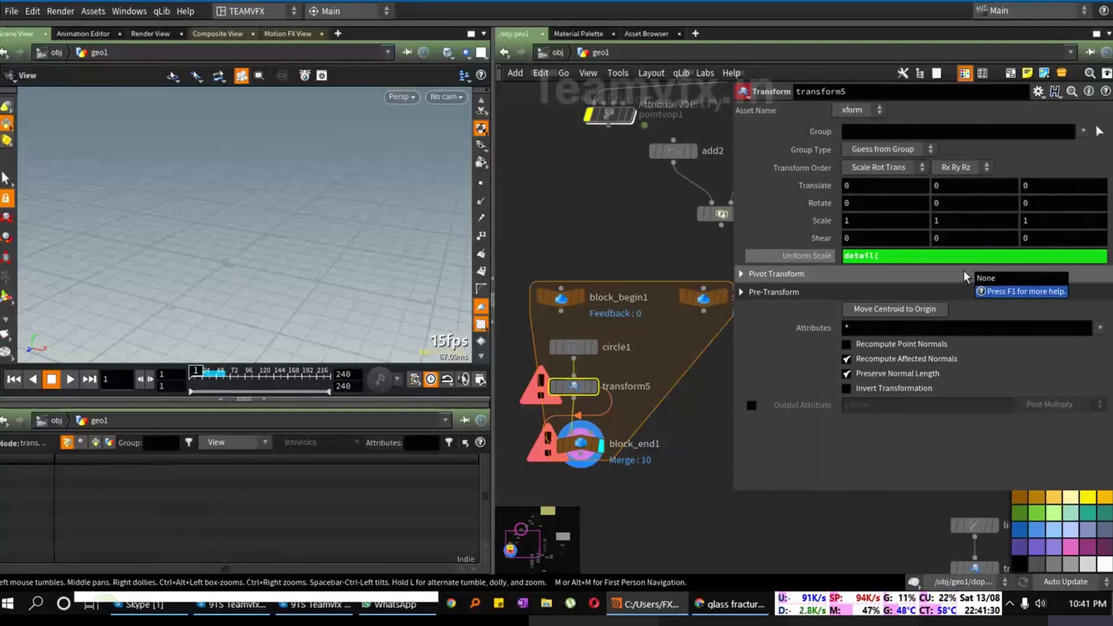
{"action": "left_click", "coordinate": [1037, 94]}
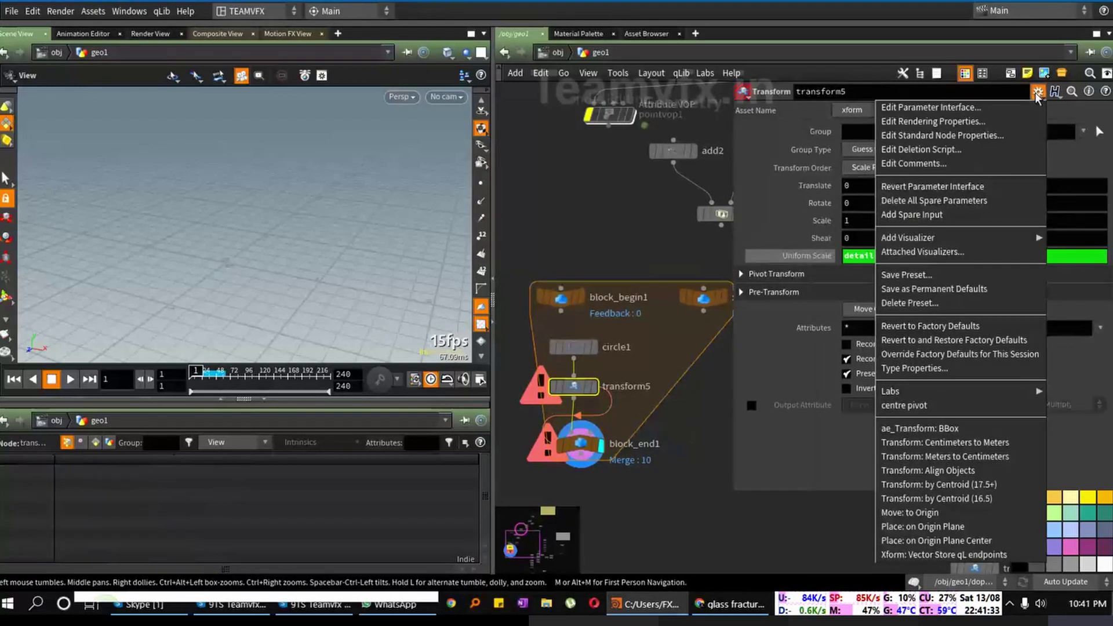
{"action": "left_click", "coordinate": [956, 216]}
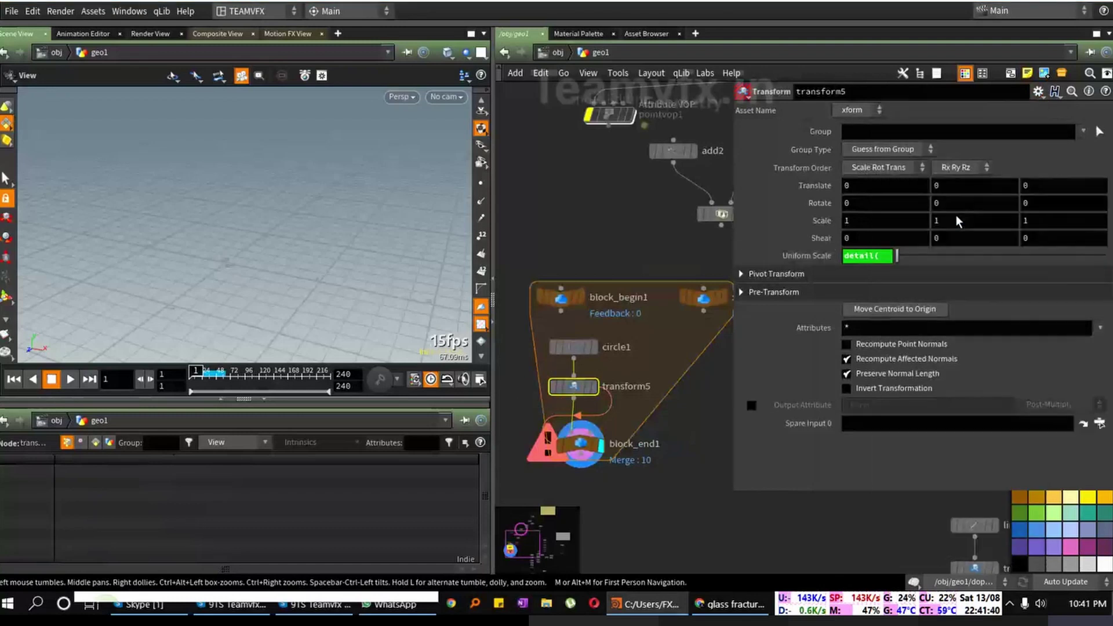
Step: Link the x metadata node as transform5's Spare Input 0 (../x)
{"action": "middle_click_drag", "start_coordinate": [706, 302], "coordinate": [624, 306]}
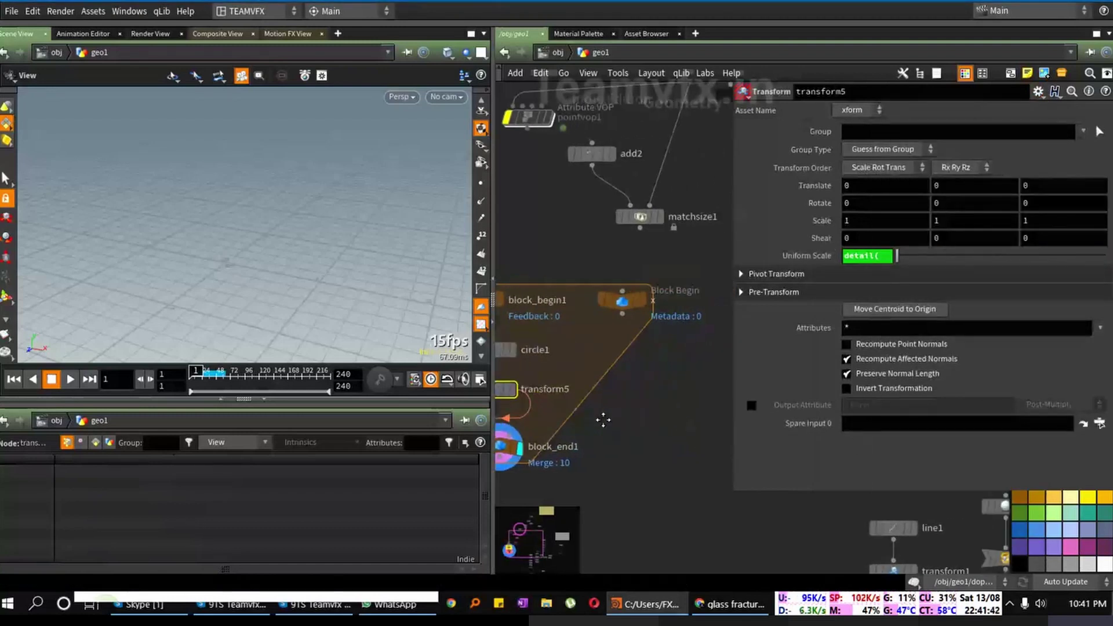
{"action": "mouse_move", "coordinate": [624, 306]}
{"action": "left_click_drag", "start_coordinate": [622, 308], "coordinate": [893, 426]}
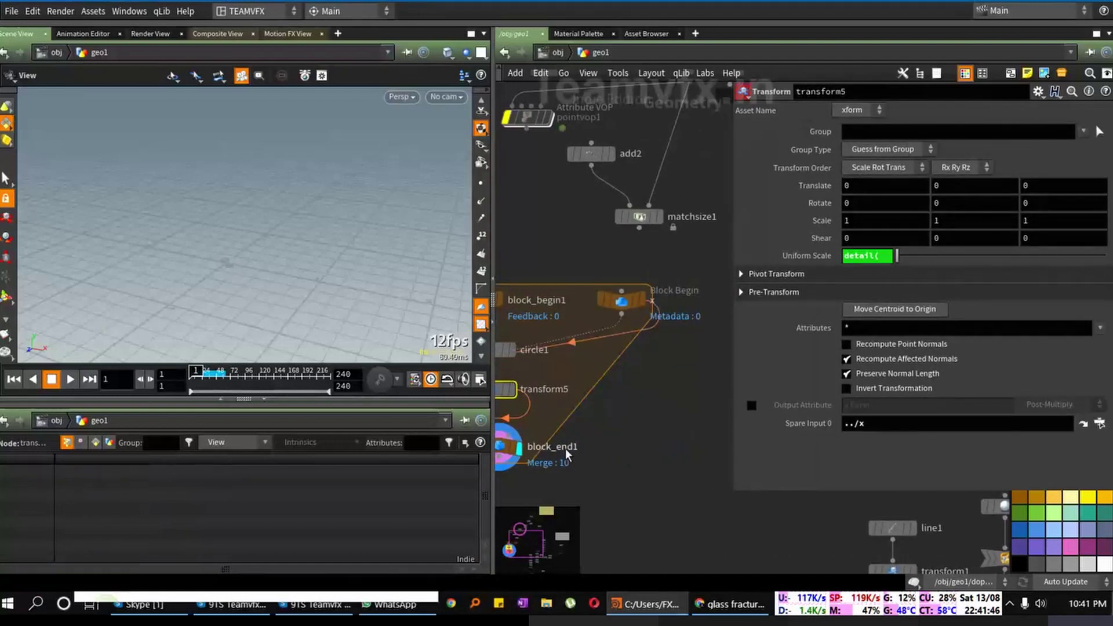
{"action": "middle_click_drag", "start_coordinate": [566, 454], "coordinate": [588, 449]}
{"action": "mouse_move", "coordinate": [589, 393]}
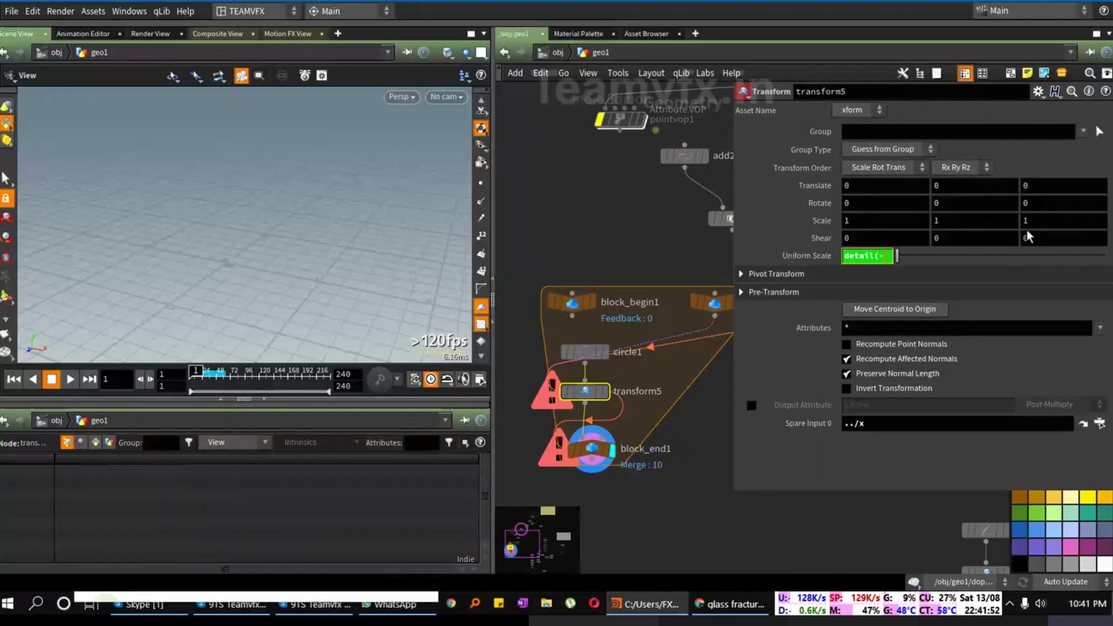
Step: Complete Uniform Scale as detail(-1,"iteration",0), removing the stray parenthesis in the expression editor
{"action": "type", "text": "14"}
{"action": "key", "text": "BackSpace"}
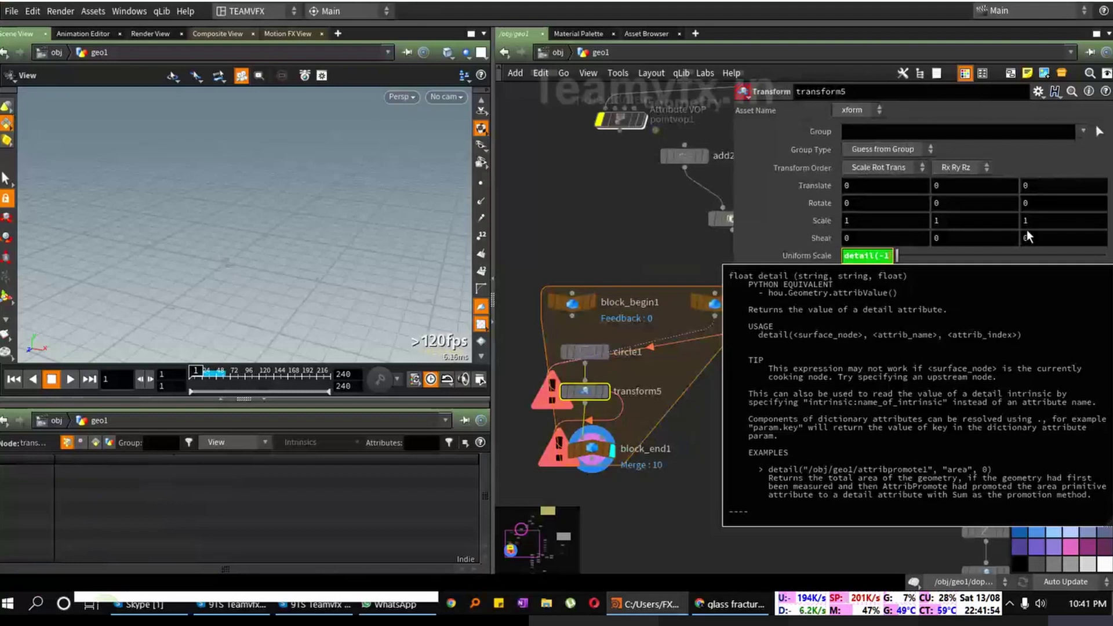
{"action": "type", "text": ","}
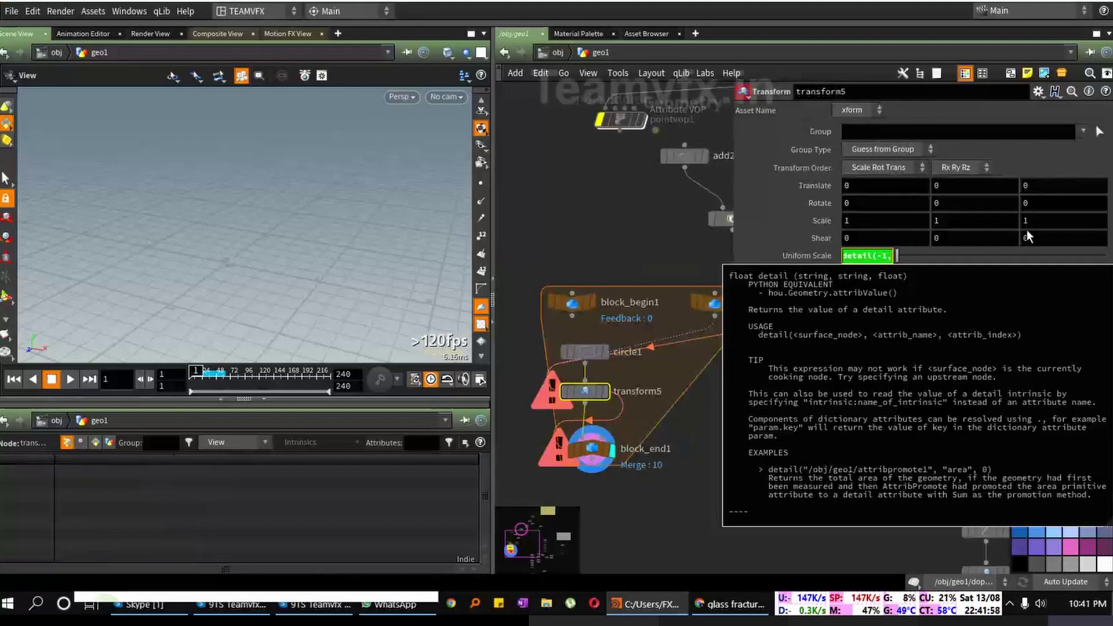
{"action": "type", "text": "\"it"}
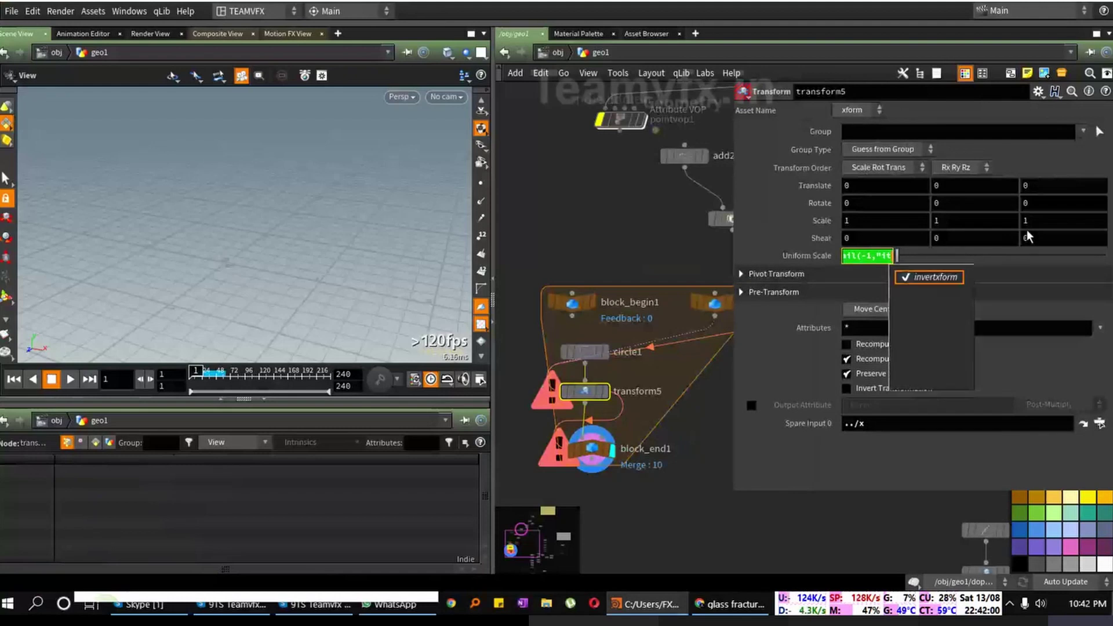
{"action": "type", "text": "eratio"}
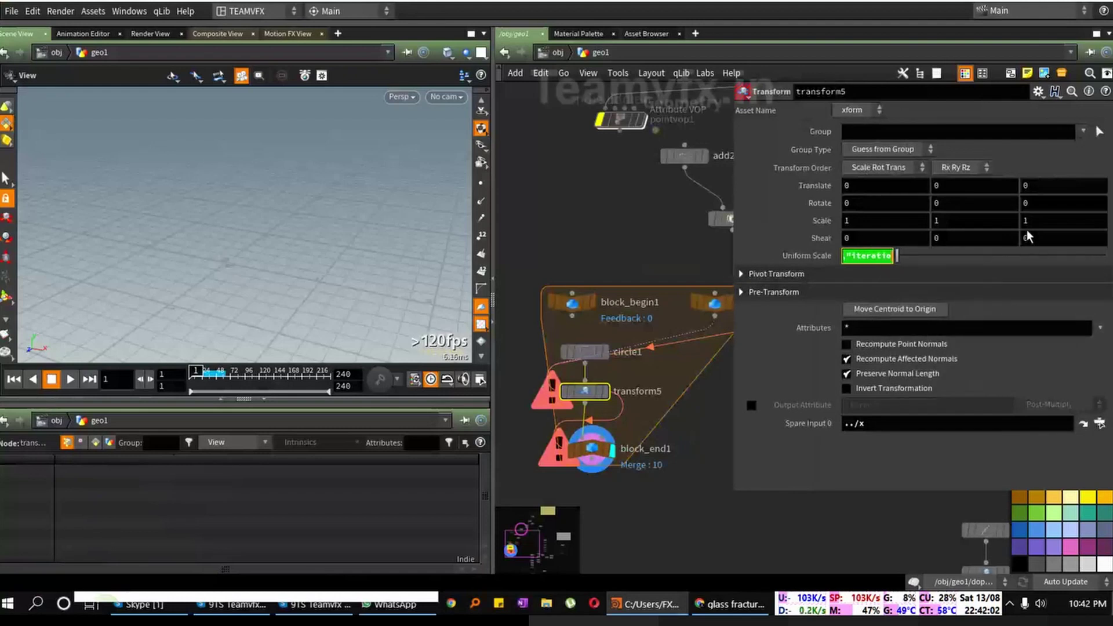
{"action": "type", "text": "n\""}
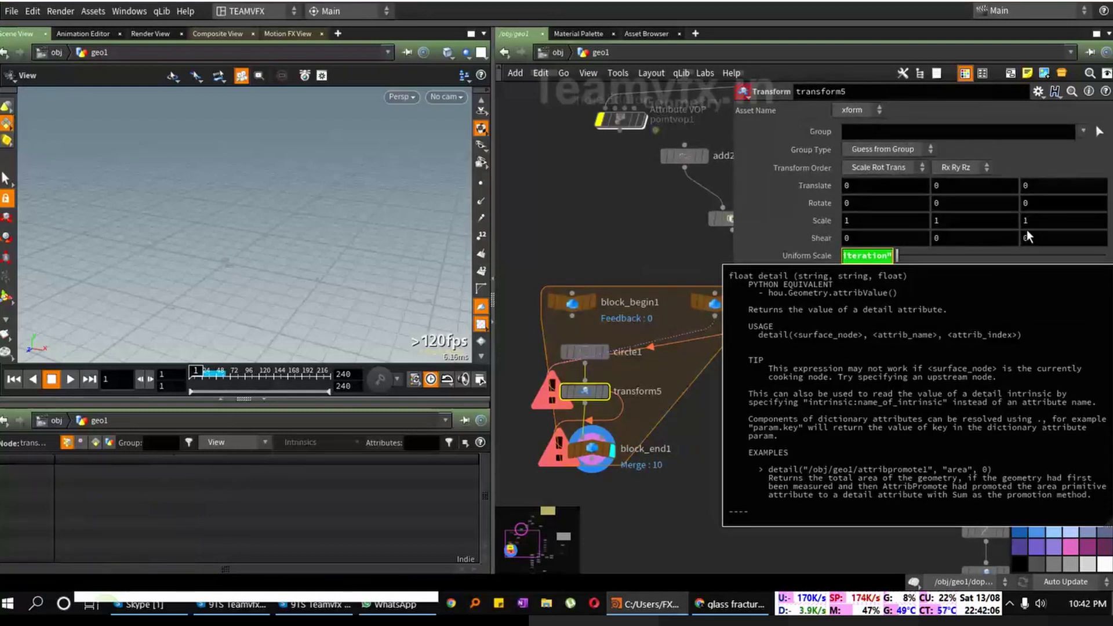
{"action": "type", "text": ")"}
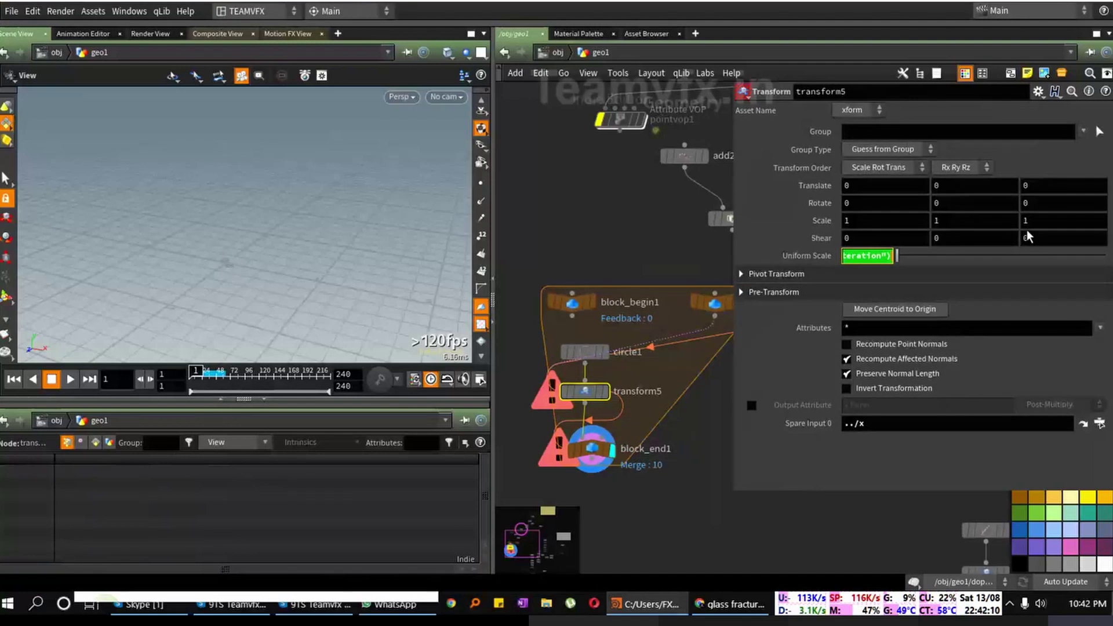
{"action": "type", "text": ",0"}
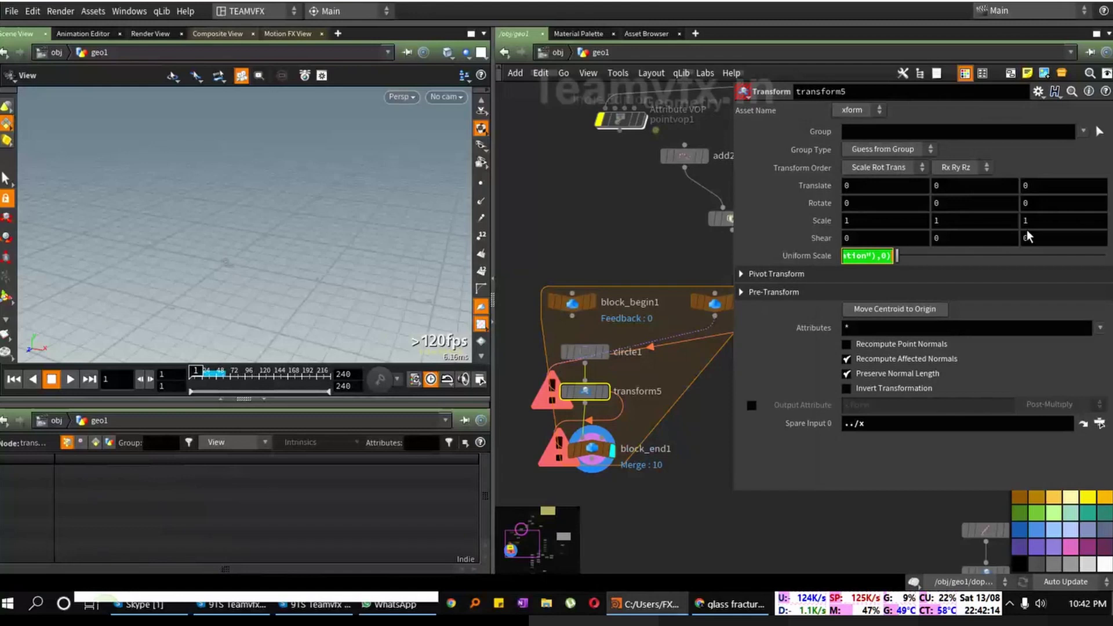
{"action": "key", "text": "Return"}
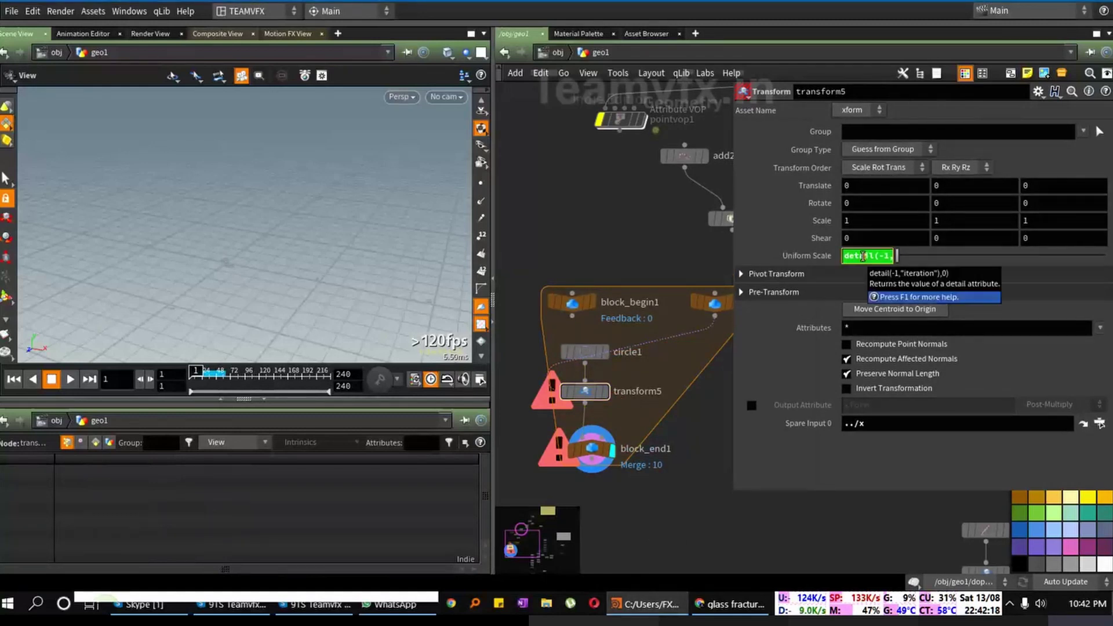
{"action": "key", "text": "alt+e"}
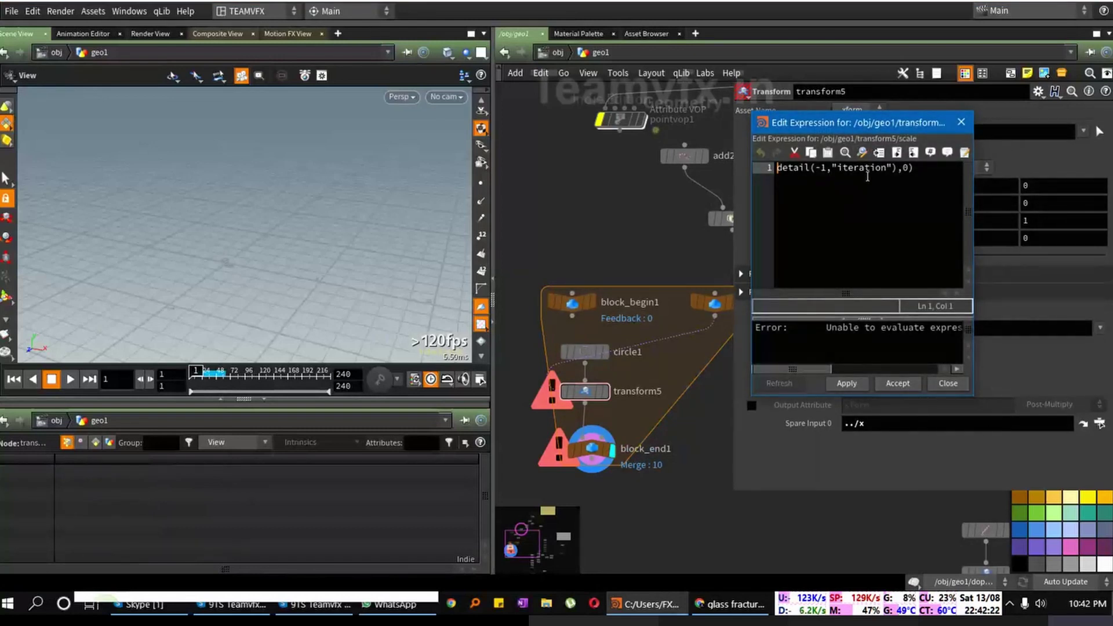
{"action": "left_click", "coordinate": [898, 169]}
{"action": "key", "text": "BackSpace"}
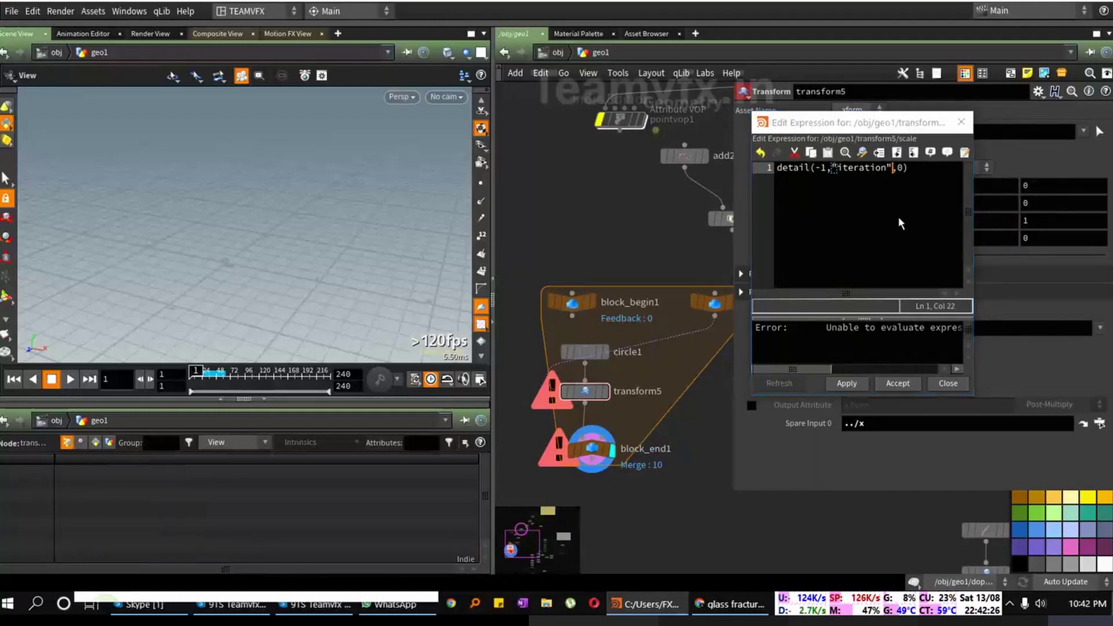
{"action": "left_click", "coordinate": [839, 124]}
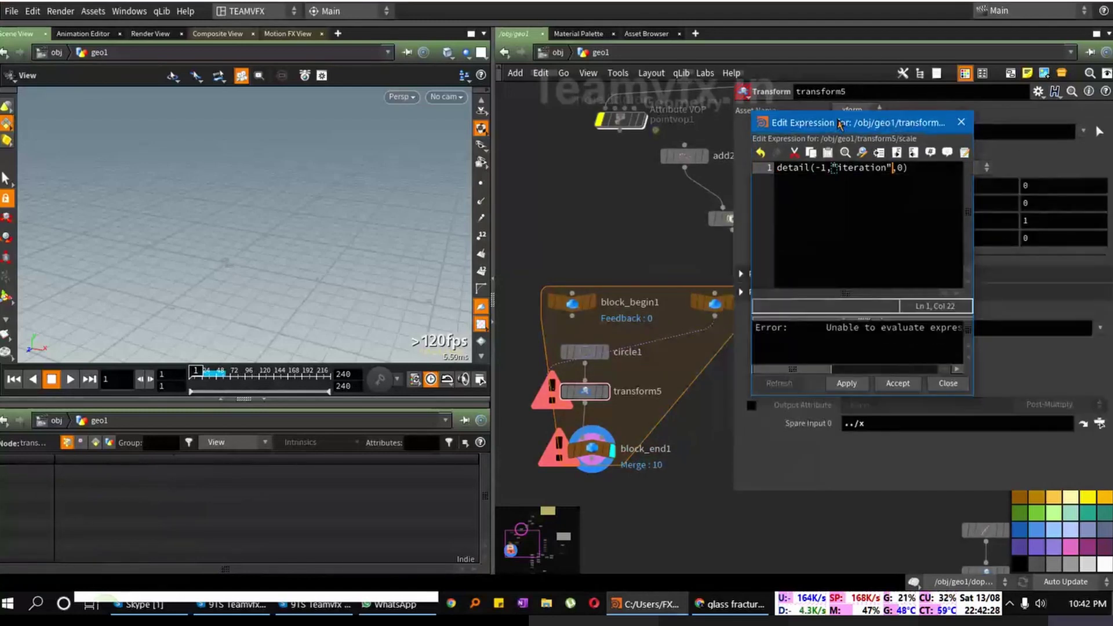
{"action": "left_click", "coordinate": [846, 386]}
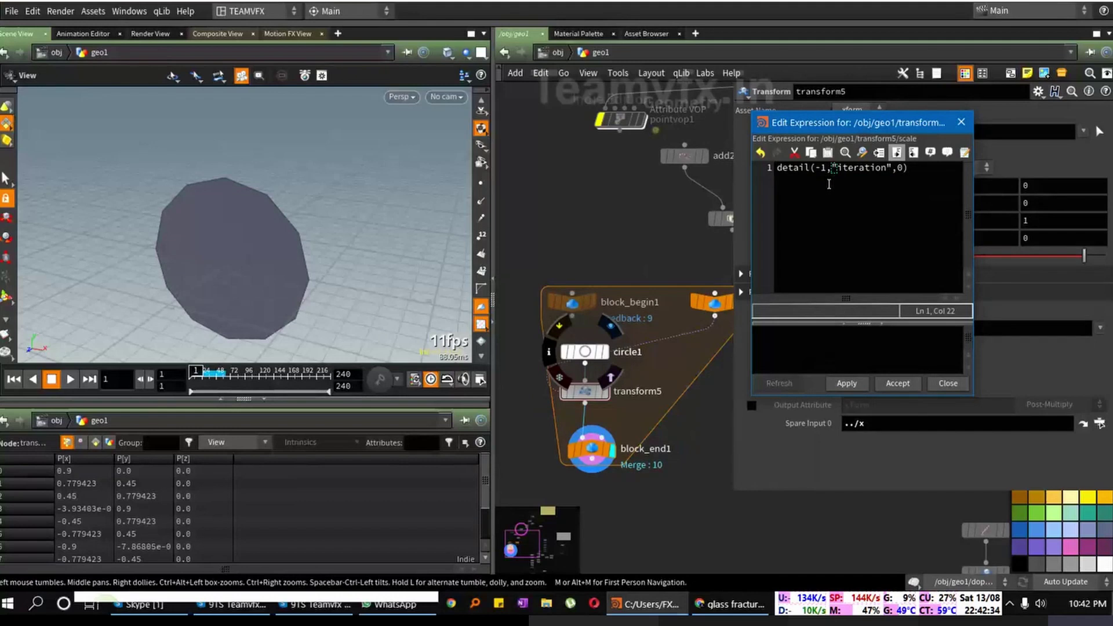
Step: Close the expression editor, reposition block_end1 and block_begin1, and orbit to view the scaled circles
{"action": "left_click", "coordinate": [970, 127]}
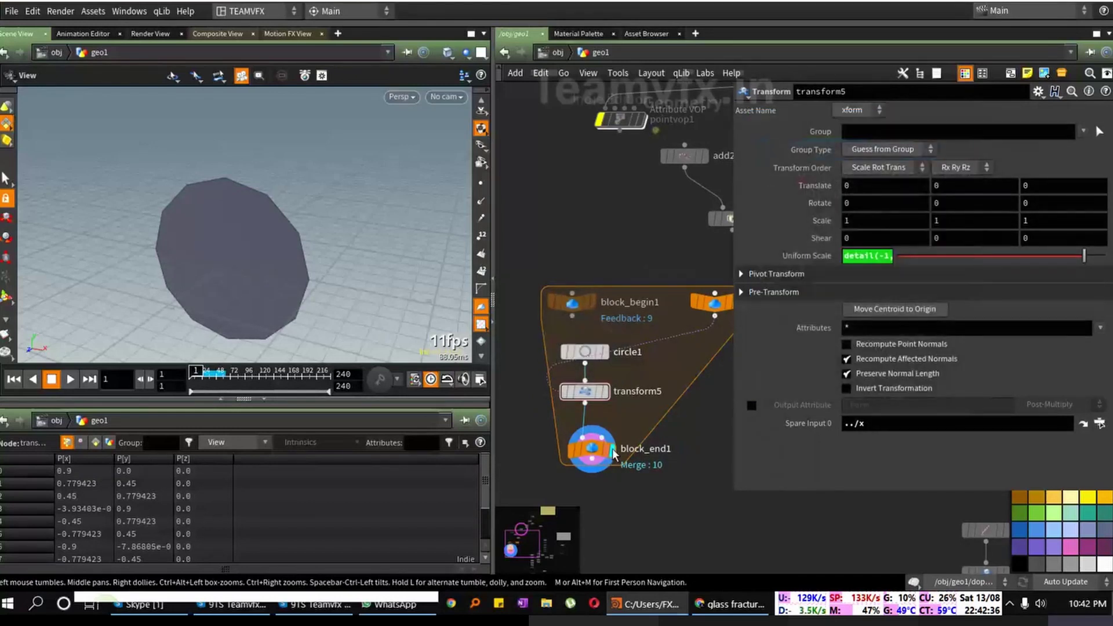
{"action": "left_click_drag", "start_coordinate": [597, 455], "coordinate": [591, 455]}
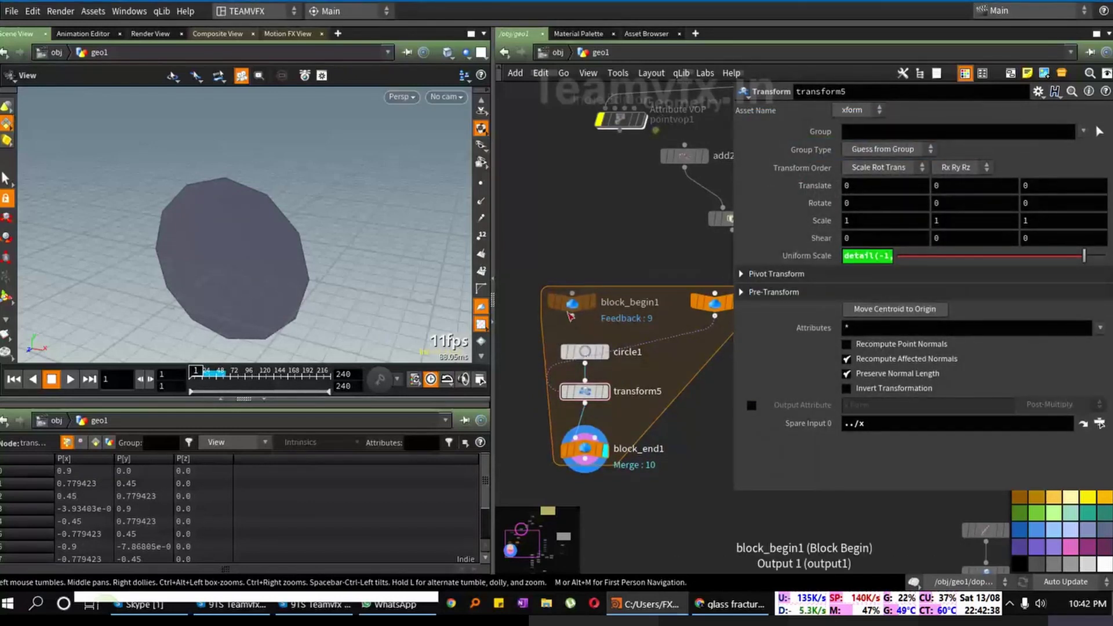
{"action": "left_click_drag", "start_coordinate": [567, 307], "coordinate": [580, 307]}
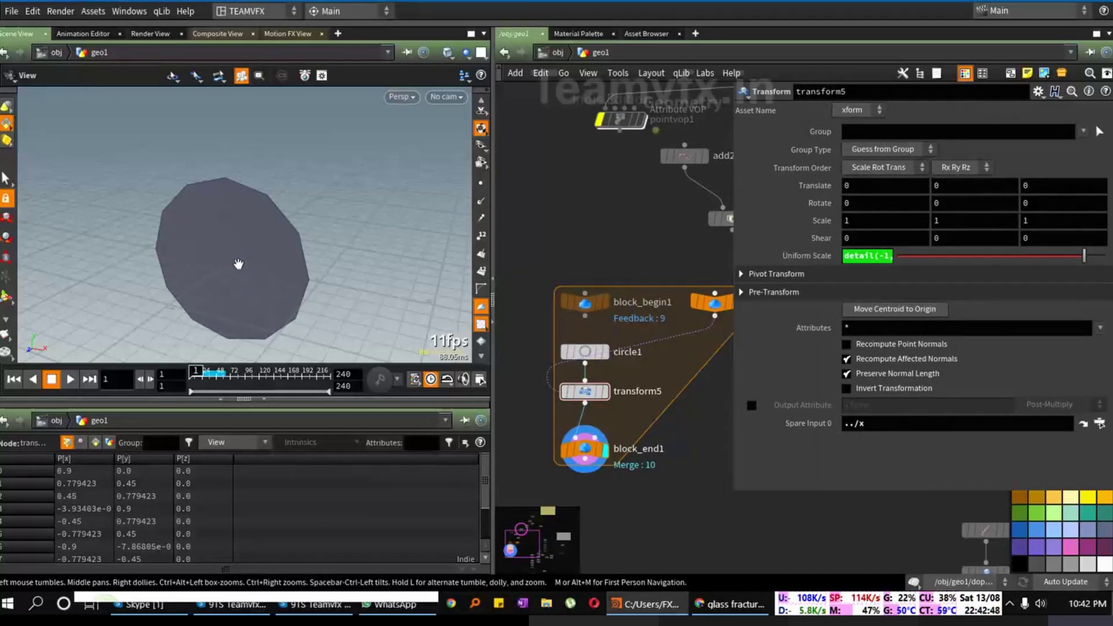
{"action": "left_click_drag", "start_coordinate": [238, 261], "coordinate": [298, 219]}
{"action": "right_click", "coordinate": [302, 154]}
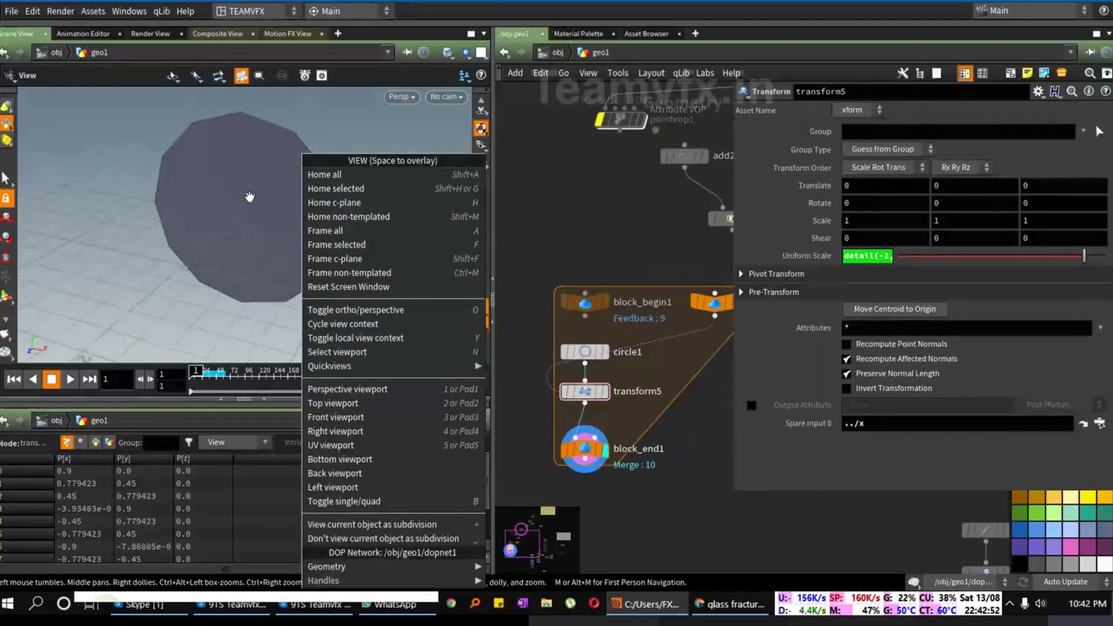
{"action": "left_click", "coordinate": [633, 223]}
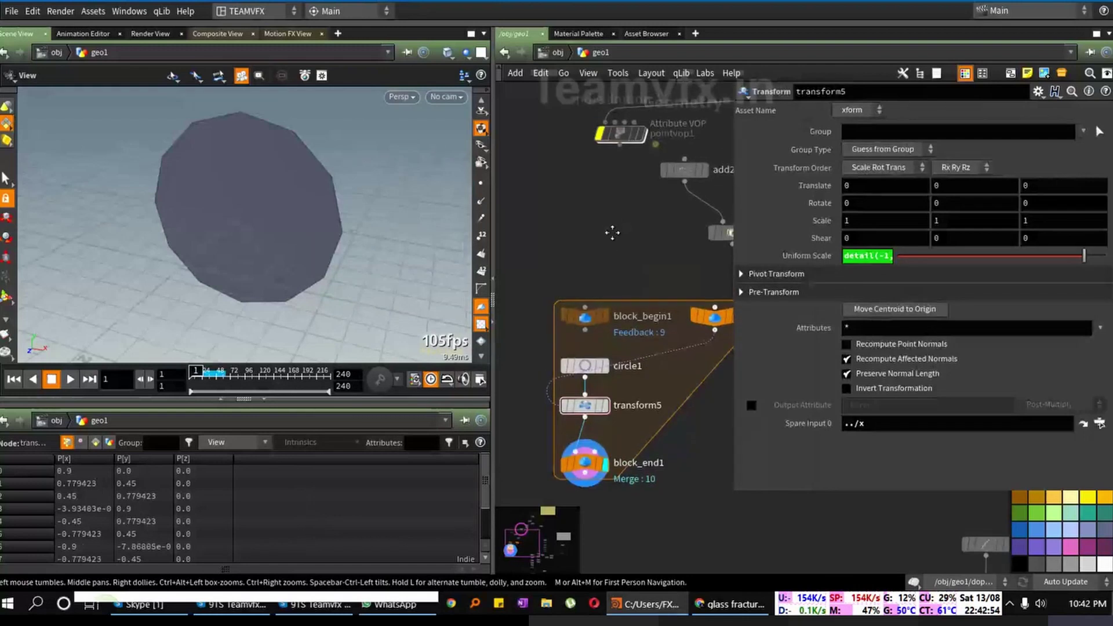
Step: Insert an Add node between circle1 and transform5 with Delete Geometry But Keep the Points on
{"action": "key", "text": "Tab"}
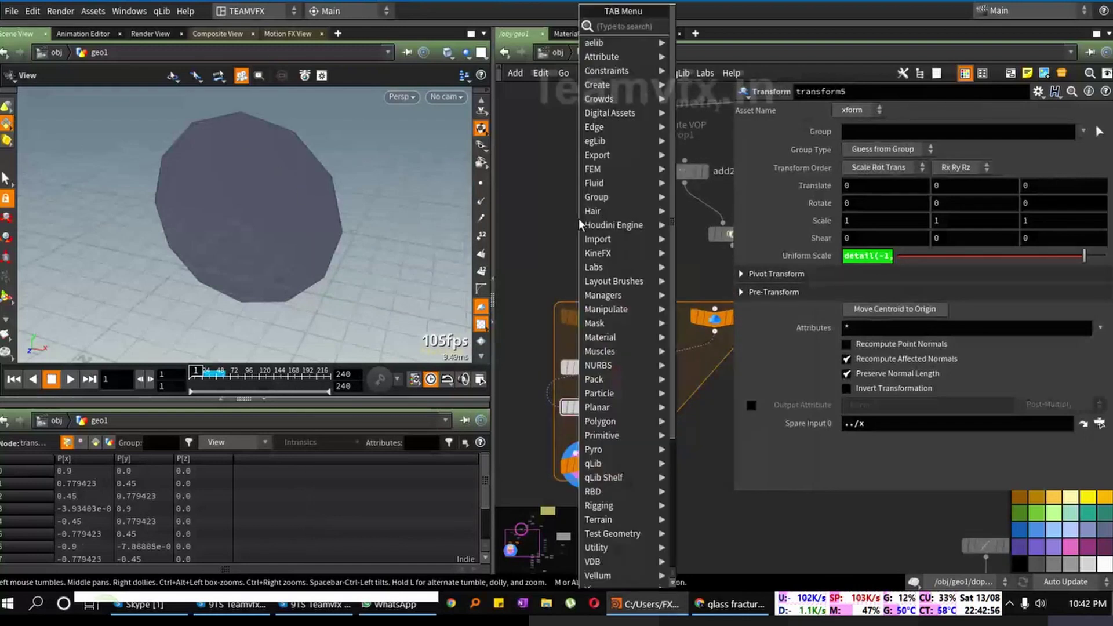
{"action": "mouse_move", "coordinate": [603, 256]}
{"action": "type", "text": "ad"}
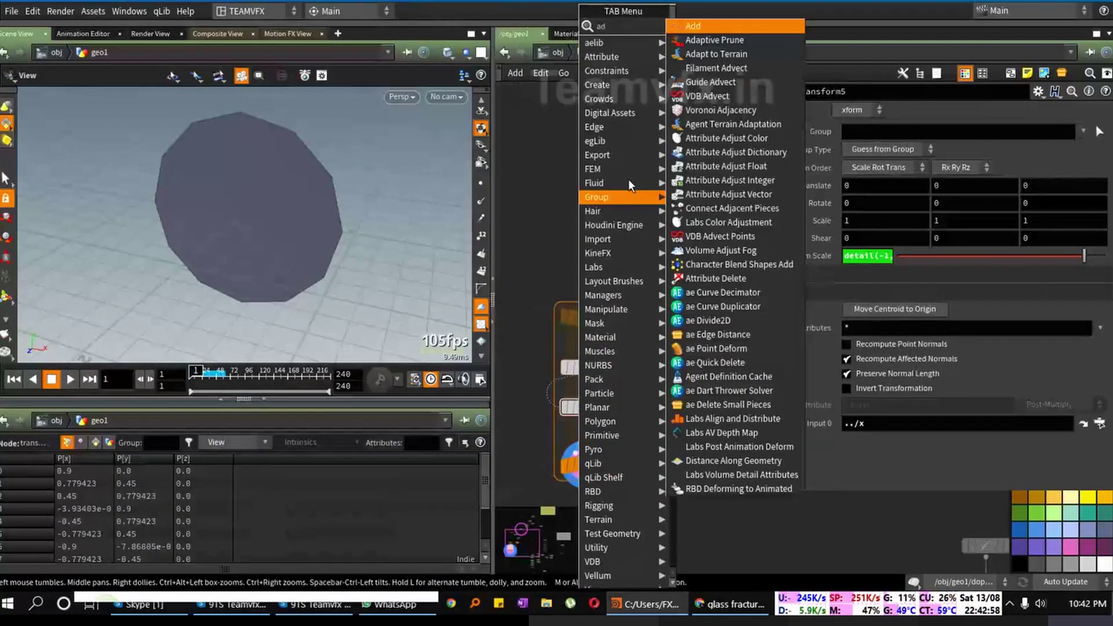
{"action": "left_click", "coordinate": [690, 23]}
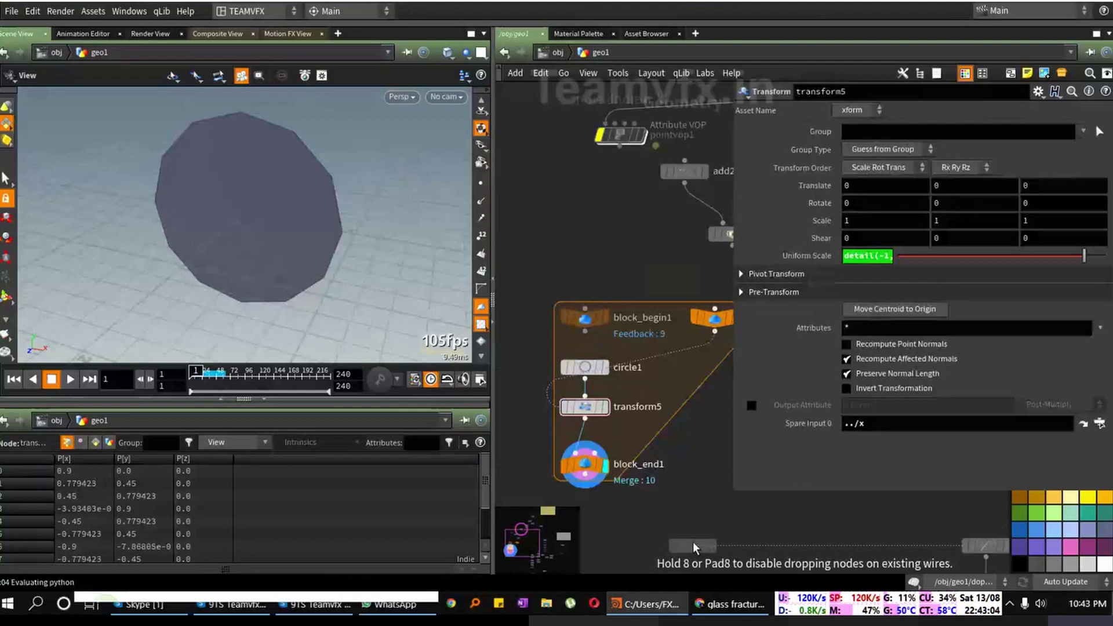
{"action": "left_click", "coordinate": [691, 541]}
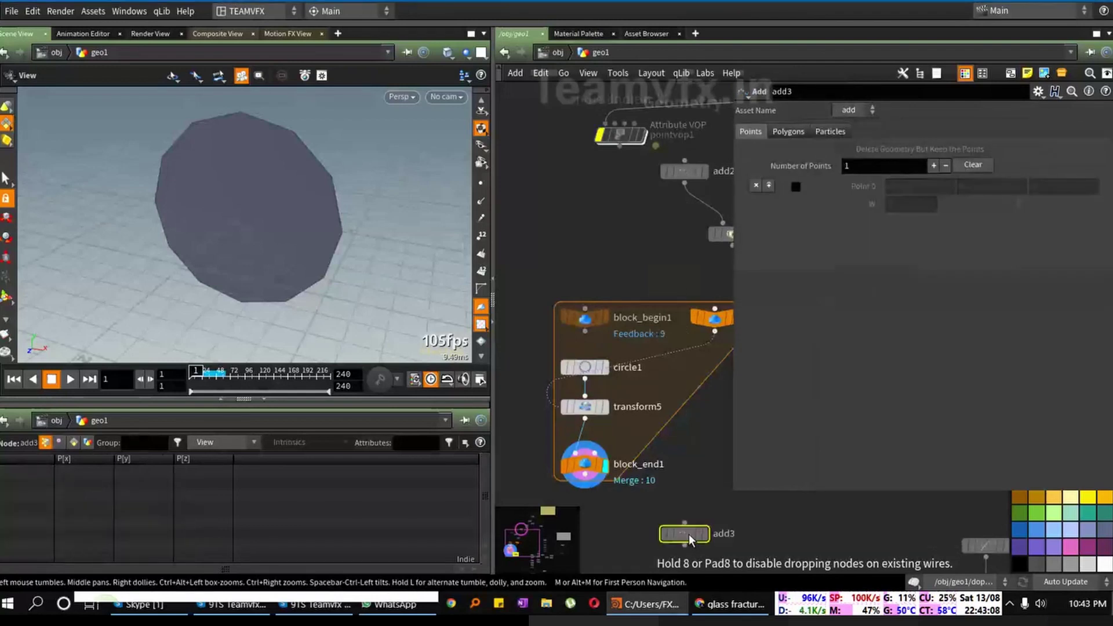
{"action": "left_click_drag", "start_coordinate": [690, 541], "coordinate": [591, 394]}
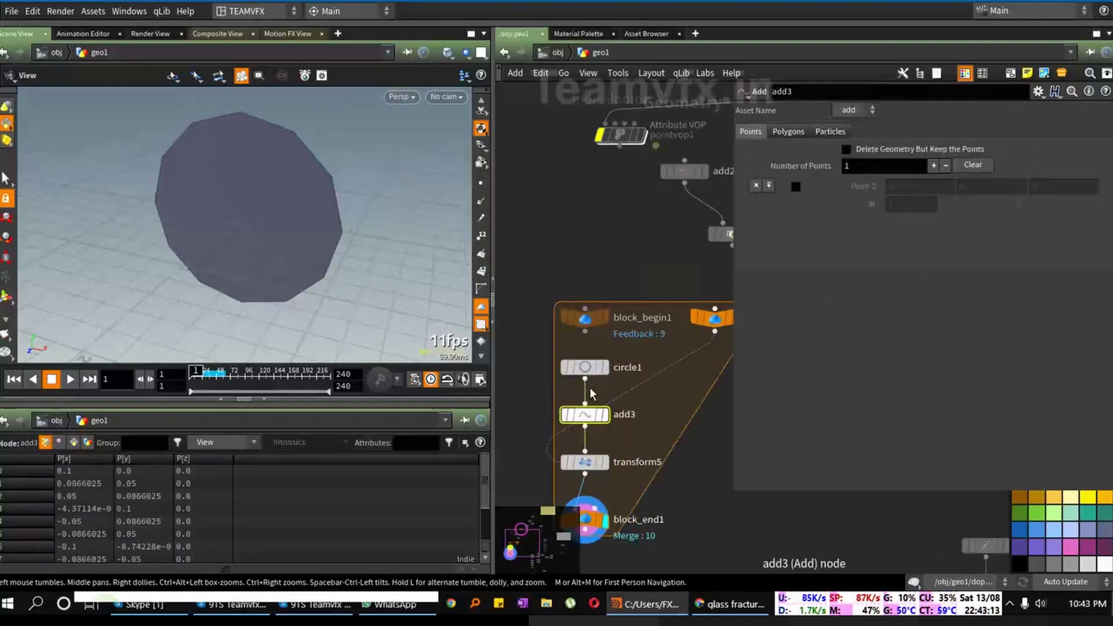
{"action": "left_click", "coordinate": [846, 150]}
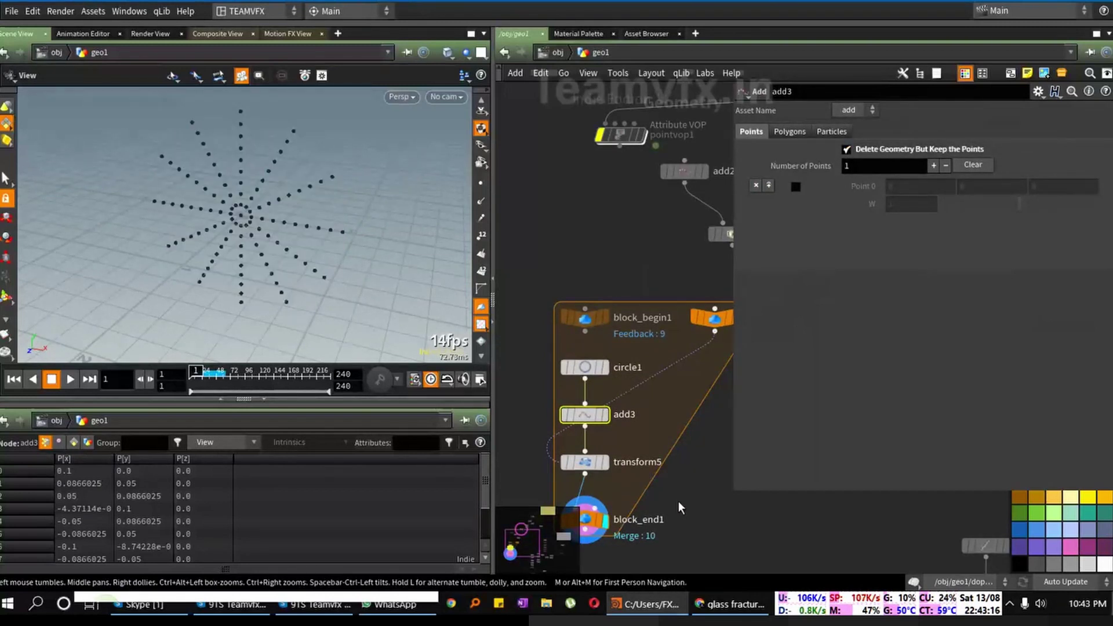
Step: Orbit the viewport to inspect the ten rings of dots from a flatter angle
{"action": "middle_click_drag", "start_coordinate": [681, 510], "coordinate": [673, 423]}
{"action": "left_click_drag", "start_coordinate": [319, 266], "coordinate": [308, 214]}
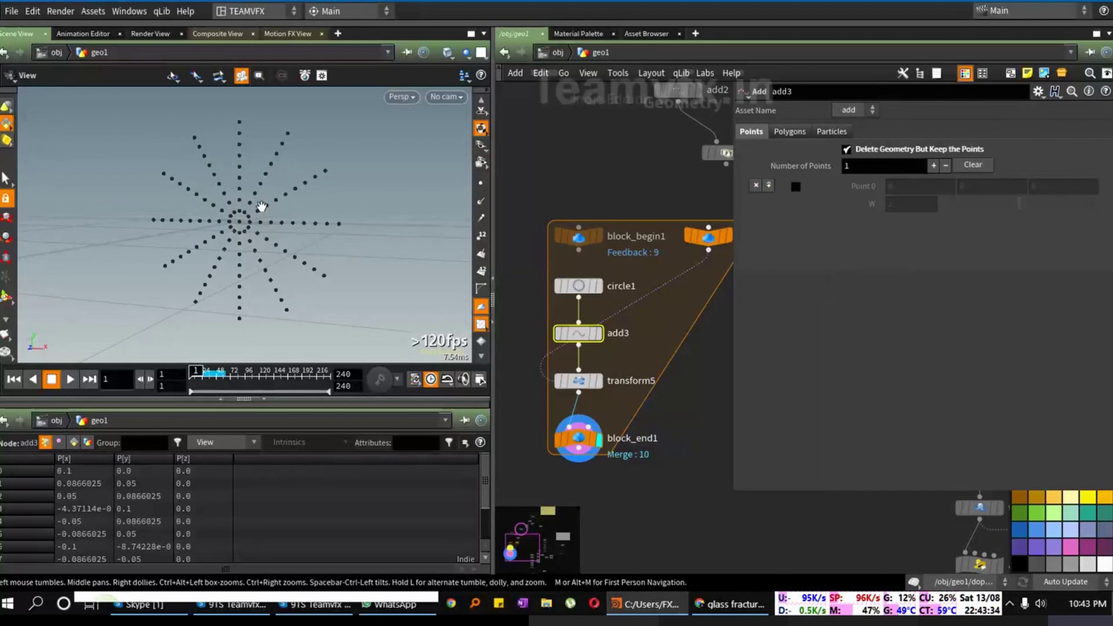
{"action": "right_click_drag", "start_coordinate": [248, 182], "coordinate": [342, 173]}
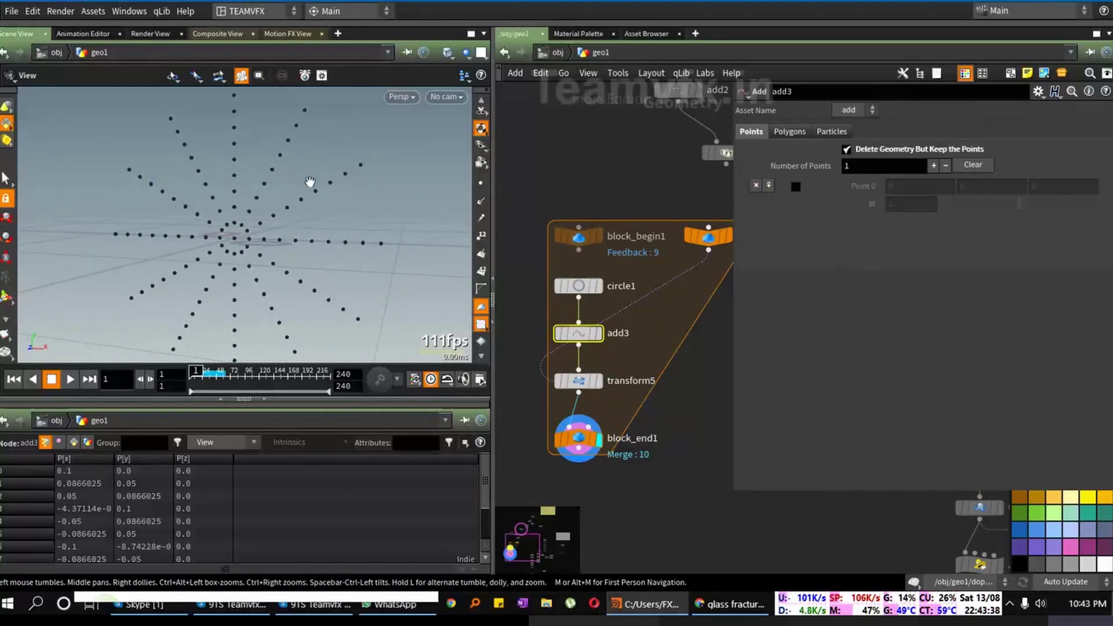
{"action": "scroll", "coordinate": [310, 182], "scroll_direction": "down", "scroll_amount": 3}
{"action": "middle_click_drag", "start_coordinate": [633, 484], "coordinate": [619, 413]}
{"action": "key", "text": "Tab"}
Step: Add a Point VOP, pointvop2, on the wire below transform5
{"action": "mouse_move", "coordinate": [631, 449]}
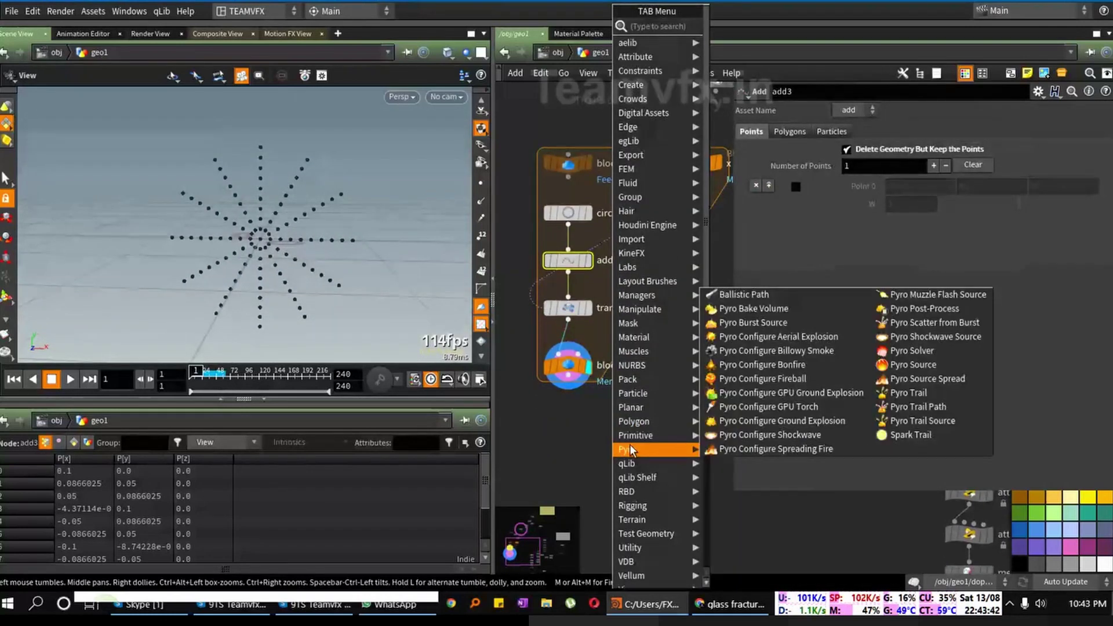
{"action": "type", "text": "vop"}
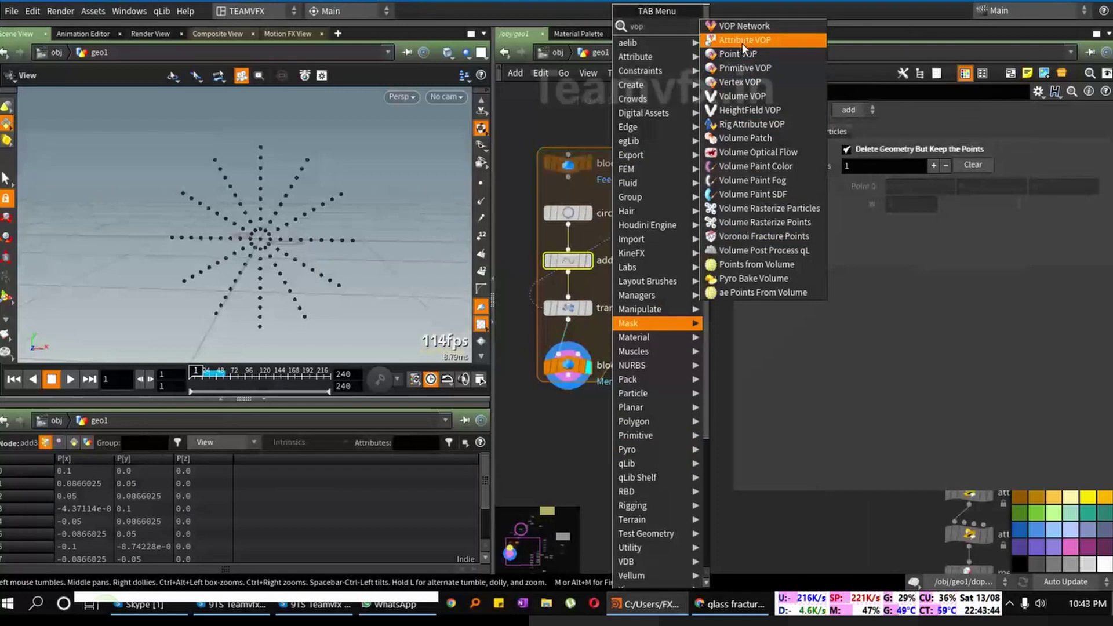
{"action": "left_click", "coordinate": [728, 58]}
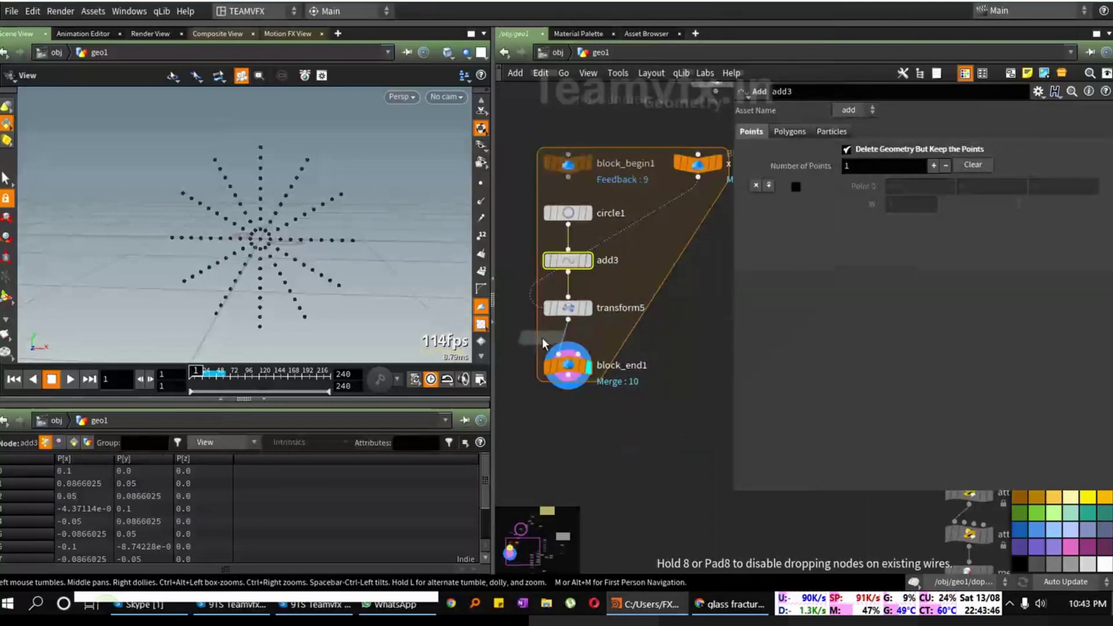
{"action": "left_click", "coordinate": [570, 344]}
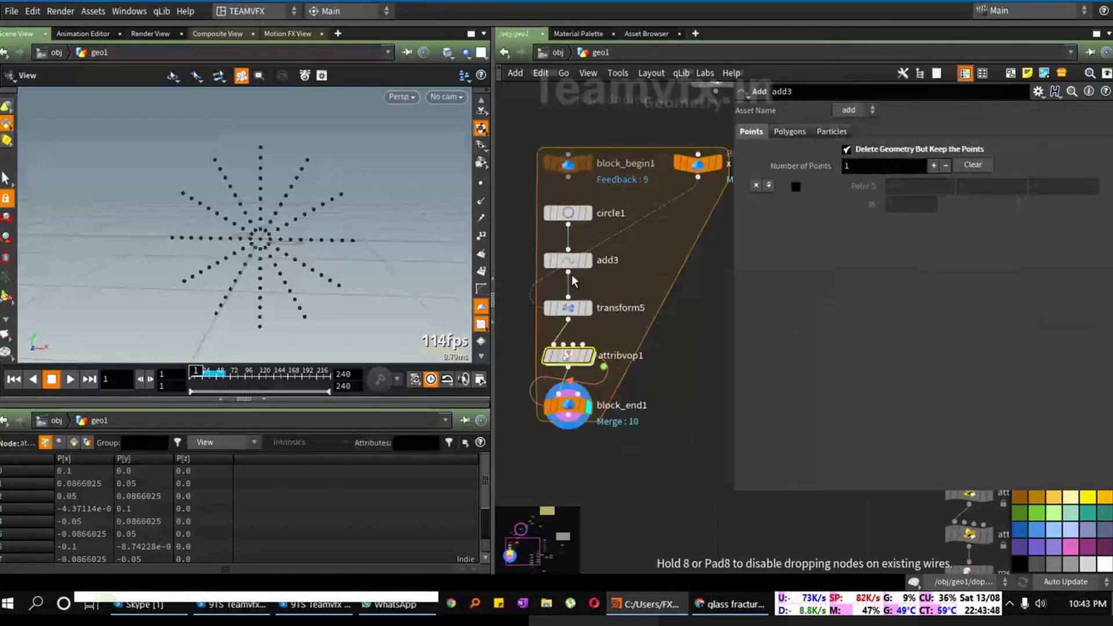
Step: Set circle1's Divisions to 8, then 9, and dive into pointvop2's network
{"action": "left_click", "coordinate": [569, 215]}
{"action": "left_click", "coordinate": [877, 255]}
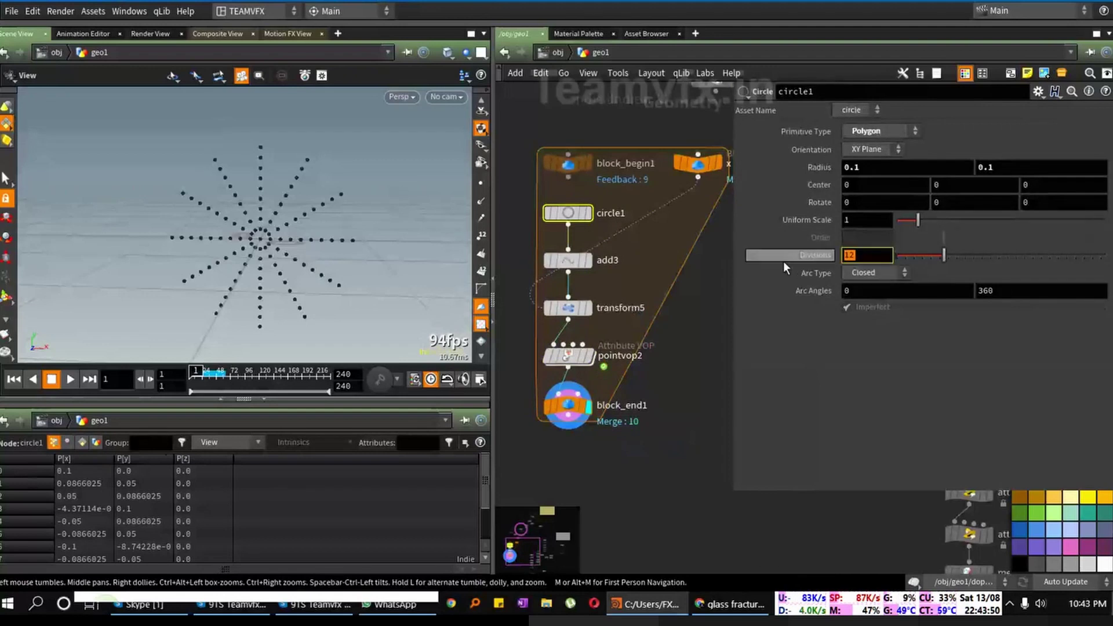
{"action": "type", "text": "8"}
{"action": "key", "text": "Return"}
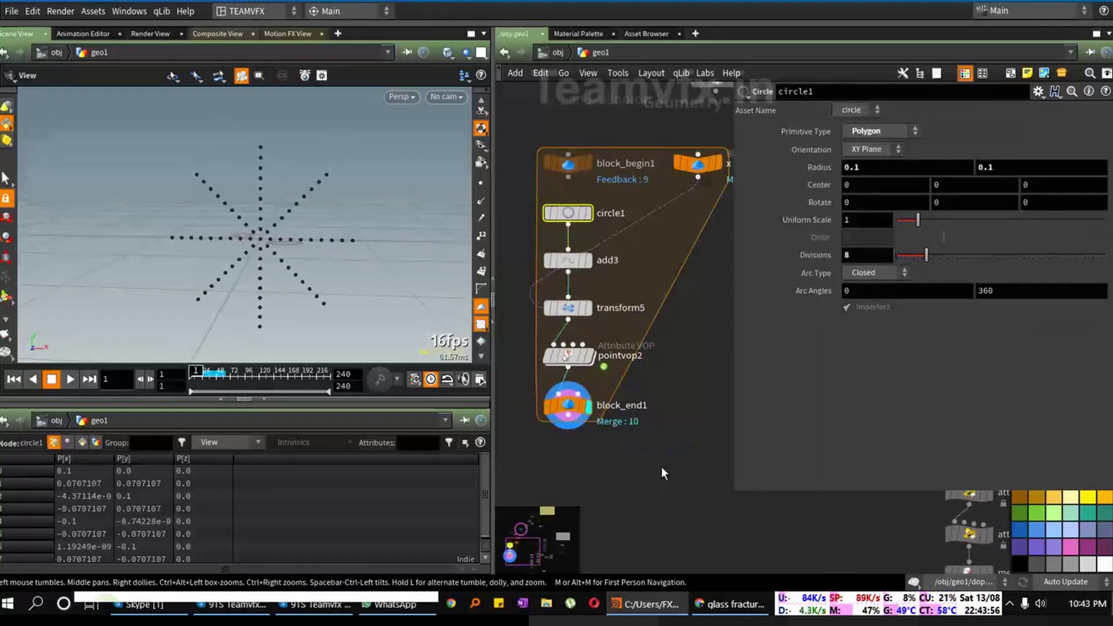
{"action": "double_click", "coordinate": [870, 255]}
{"action": "mouse_move", "coordinate": [829, 256]}
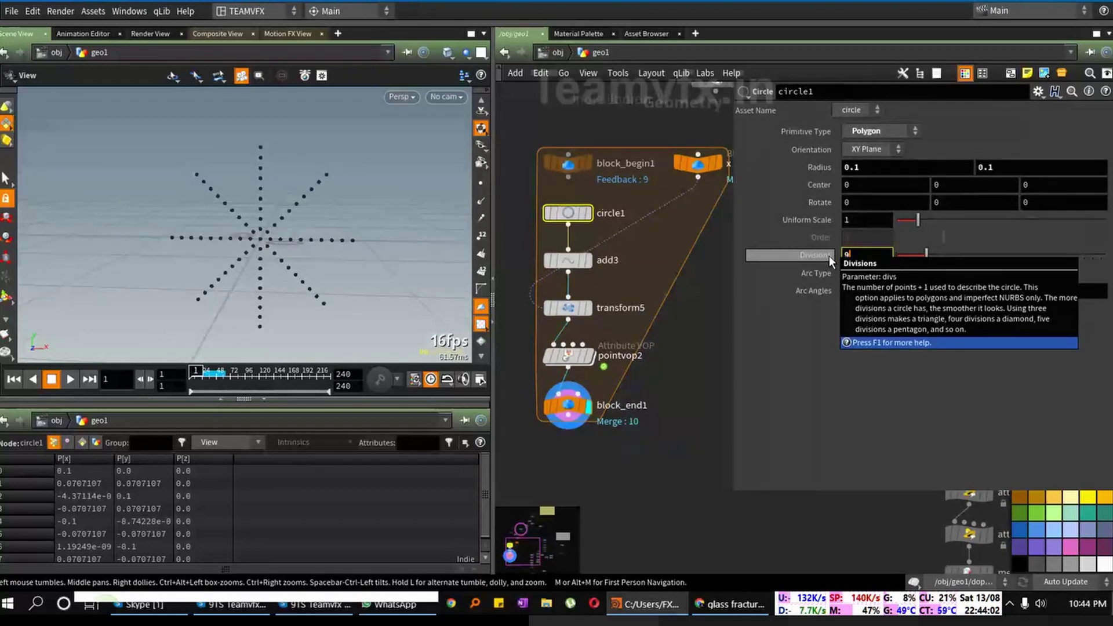
{"action": "type", "text": "9"}
{"action": "key", "text": "Return"}
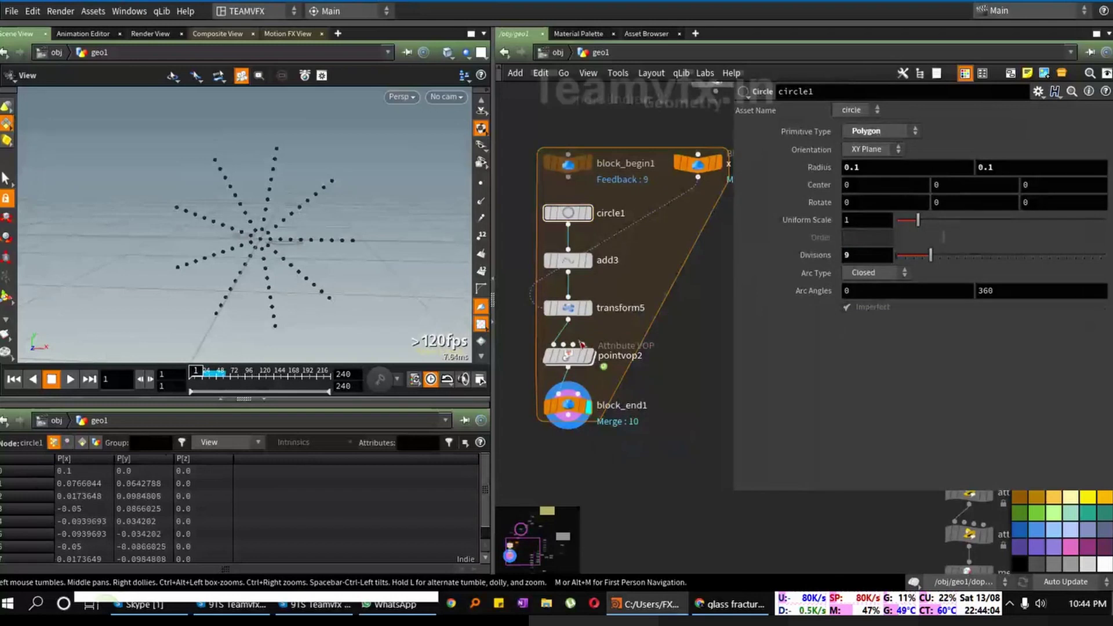
{"action": "double_click", "coordinate": [580, 349]}
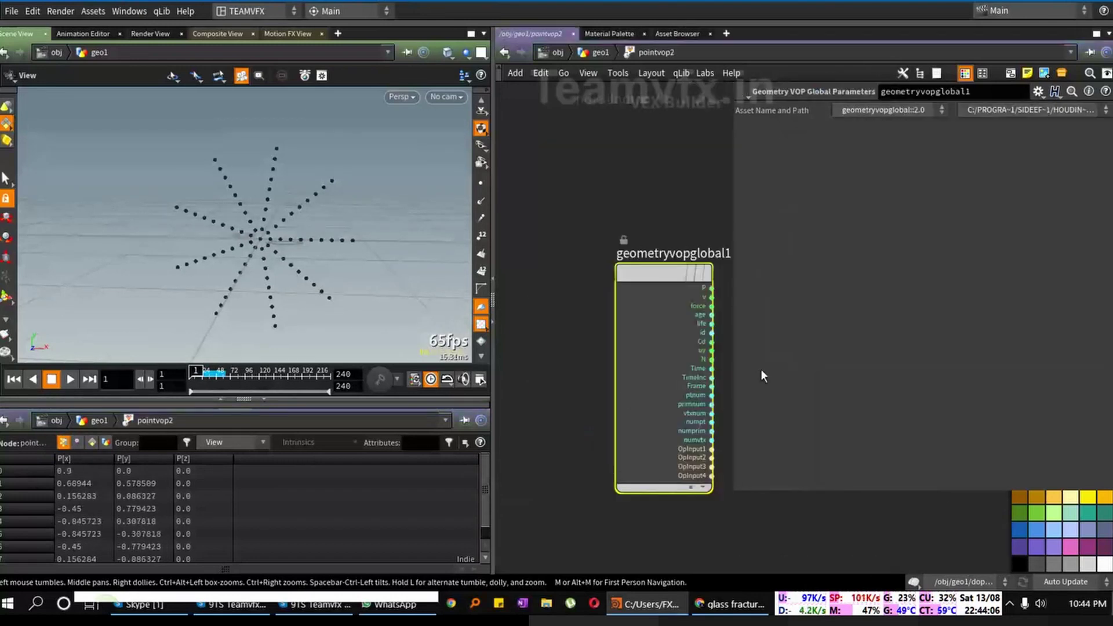
Step: Add an Anti-Aliased Noise node, aanoise1, and feed global P into its pos input
{"action": "left_click_drag", "start_coordinate": [734, 377], "coordinate": [914, 377]}
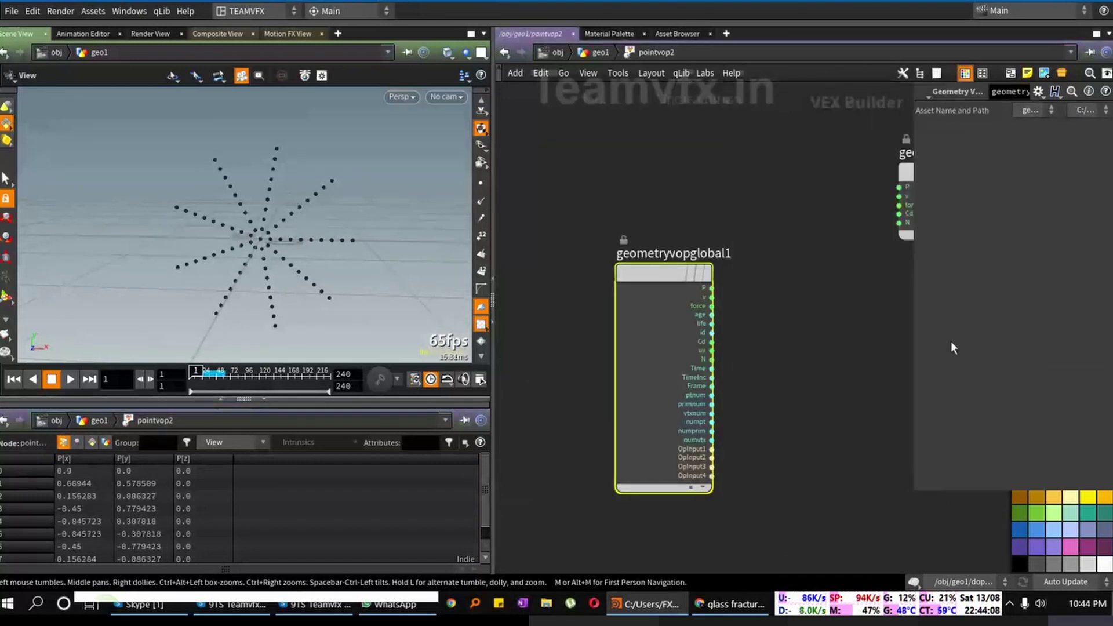
{"action": "middle_click_drag", "start_coordinate": [854, 376], "coordinate": [746, 392]}
{"action": "left_click_drag", "start_coordinate": [812, 191], "coordinate": [851, 299]}
{"action": "middle_click_drag", "start_coordinate": [702, 429], "coordinate": [672, 426]}
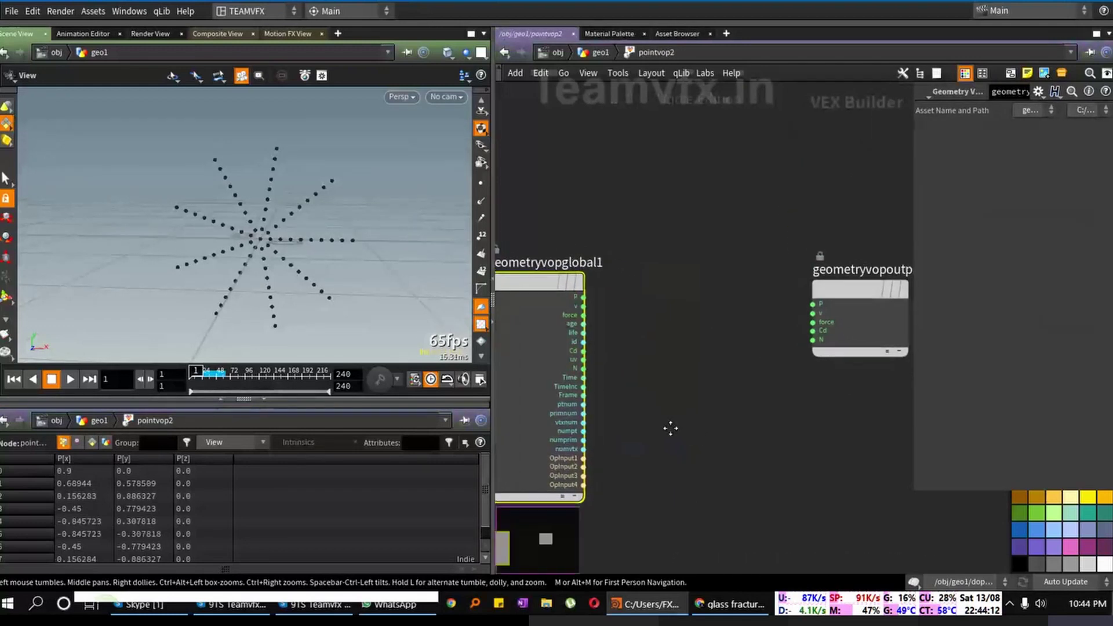
{"action": "key", "text": "Tab"}
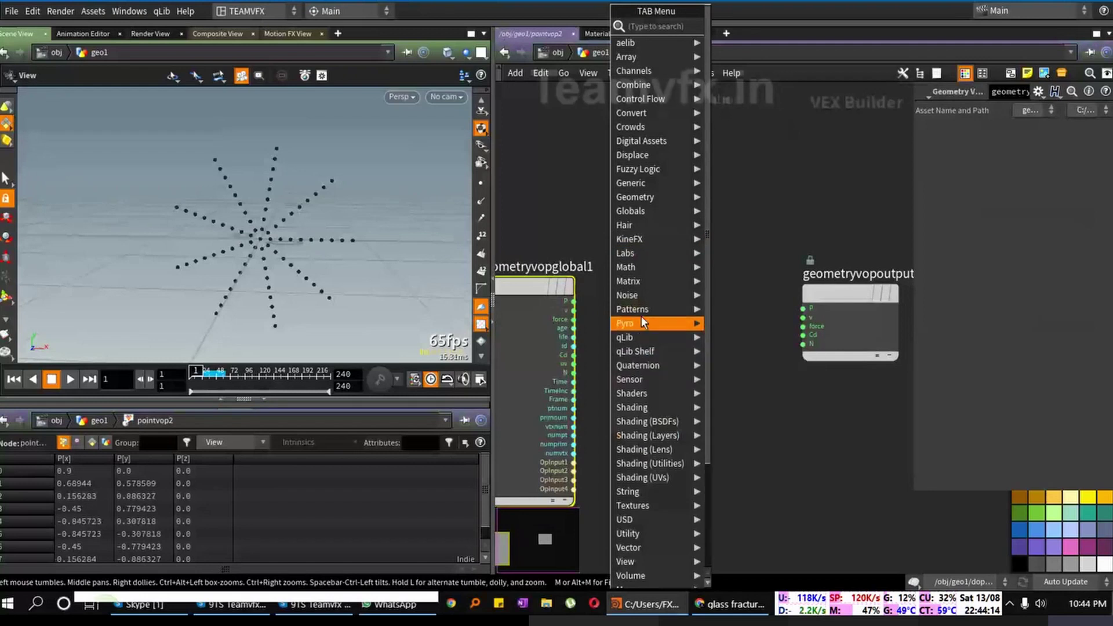
{"action": "mouse_move", "coordinate": [636, 295]}
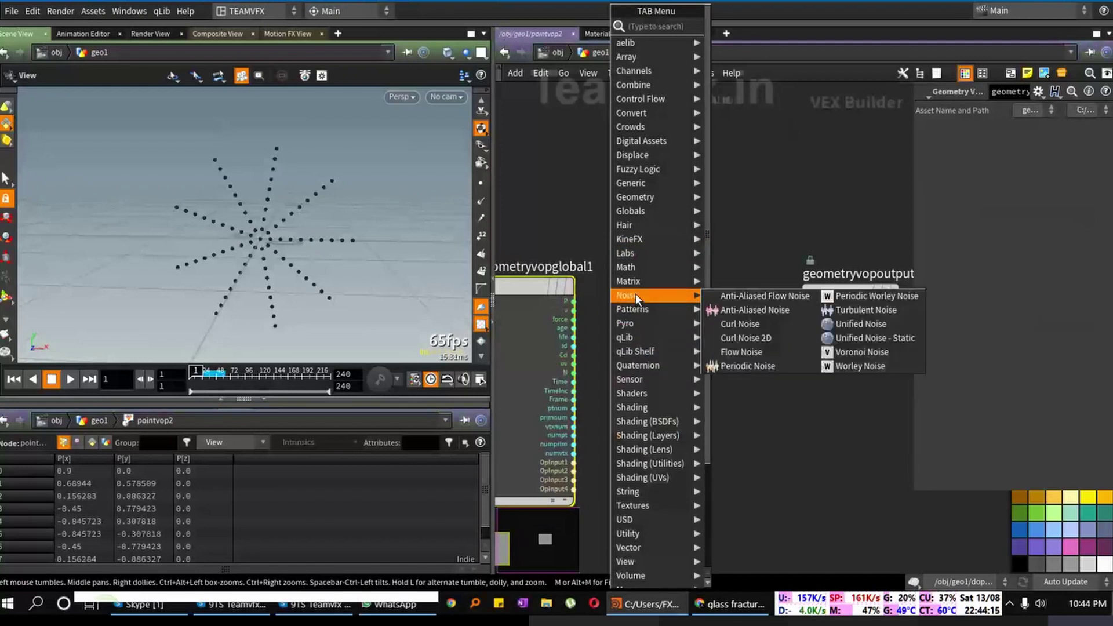
{"action": "left_click", "coordinate": [741, 314]}
{"action": "left_click", "coordinate": [688, 298]}
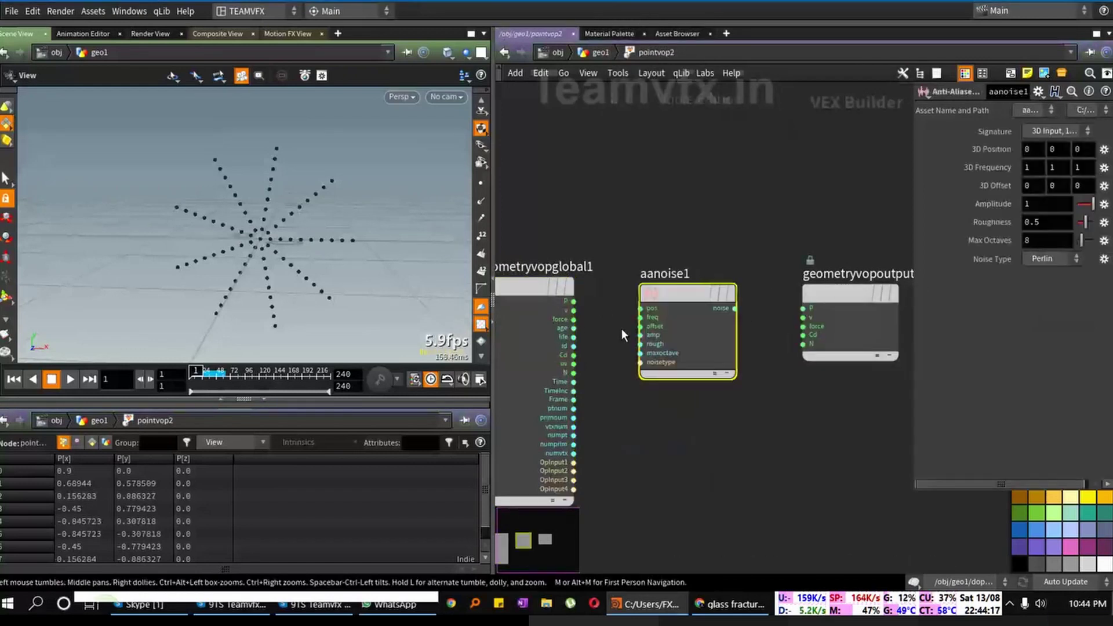
{"action": "left_click_drag", "start_coordinate": [580, 303], "coordinate": [663, 219]}
Step: Place an Add node, add1, and wire global P into its input1
{"action": "middle_click_drag", "start_coordinate": [659, 410], "coordinate": [652, 360]}
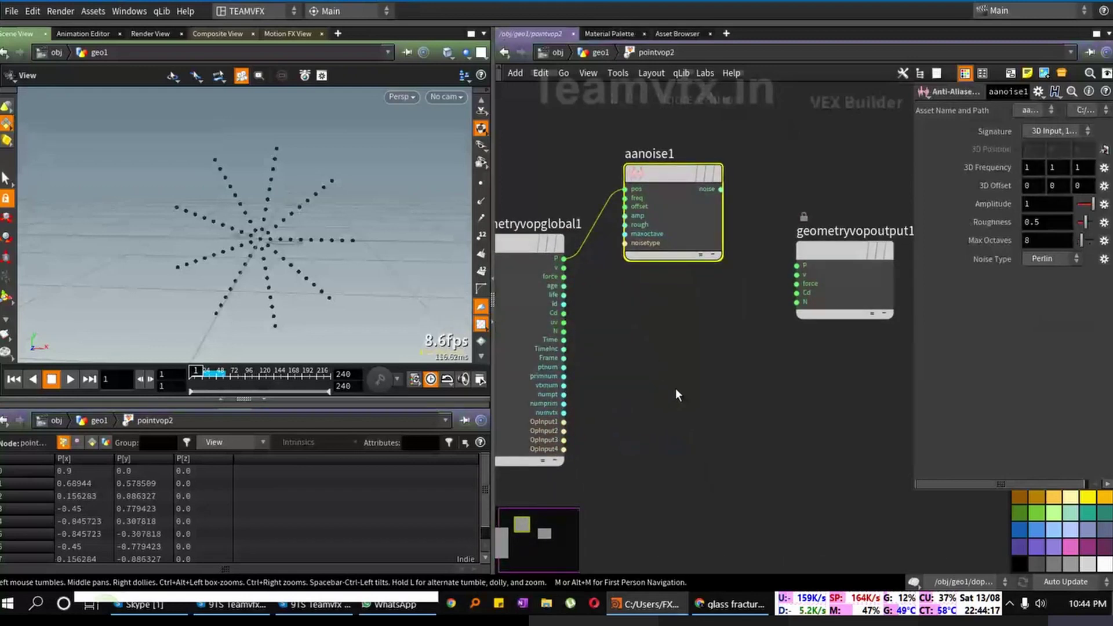
{"action": "key", "text": "Tab"}
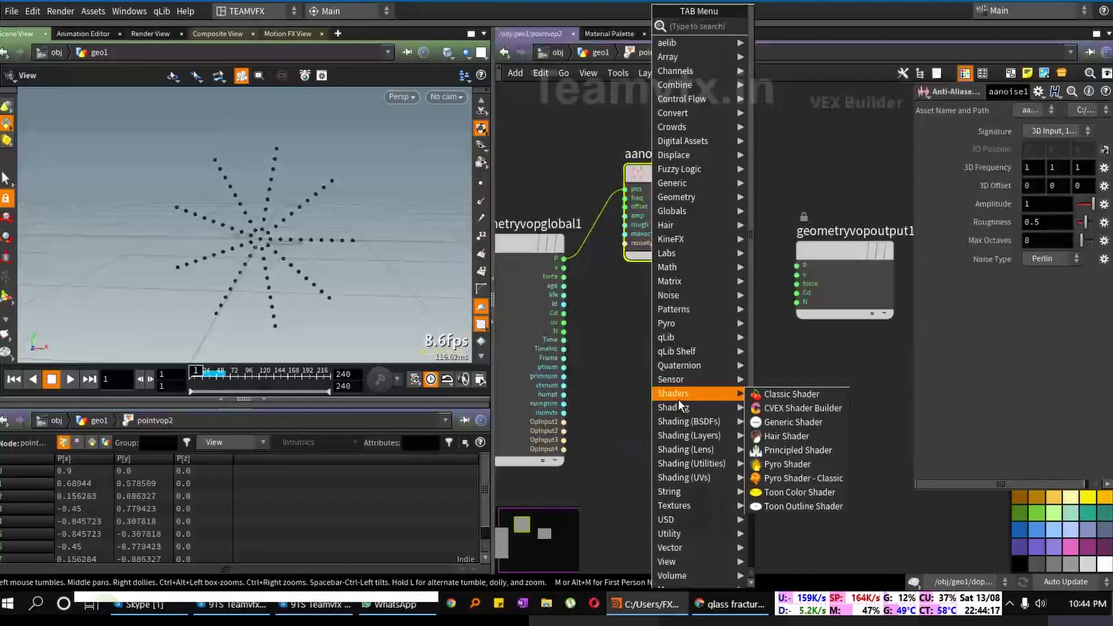
{"action": "type", "text": "ad"}
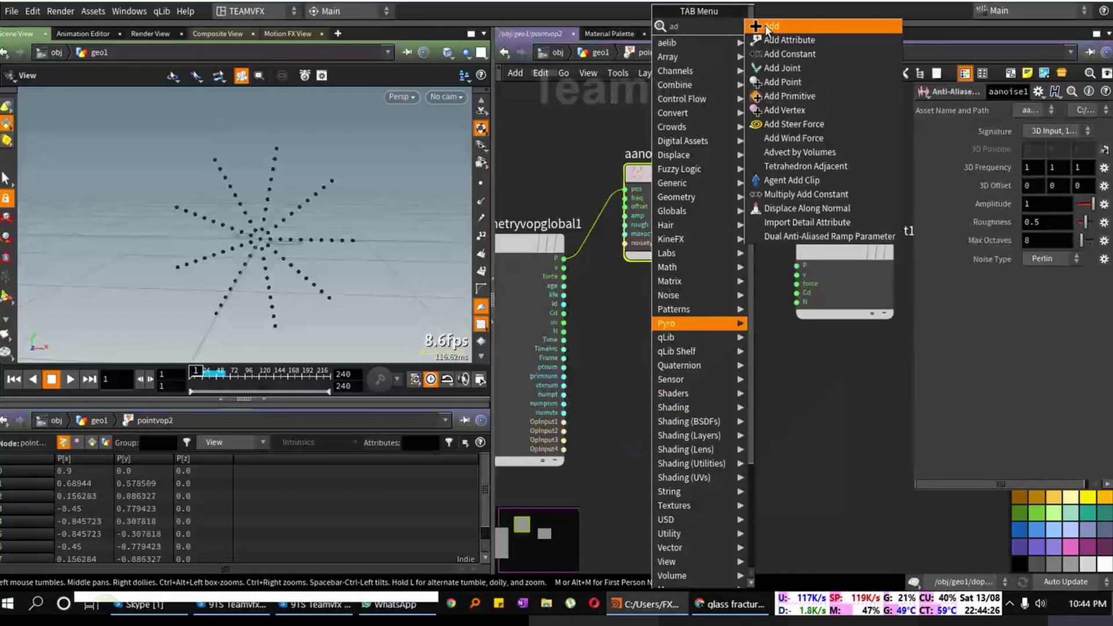
{"action": "key", "text": "Return"}
{"action": "left_click", "coordinate": [739, 360]}
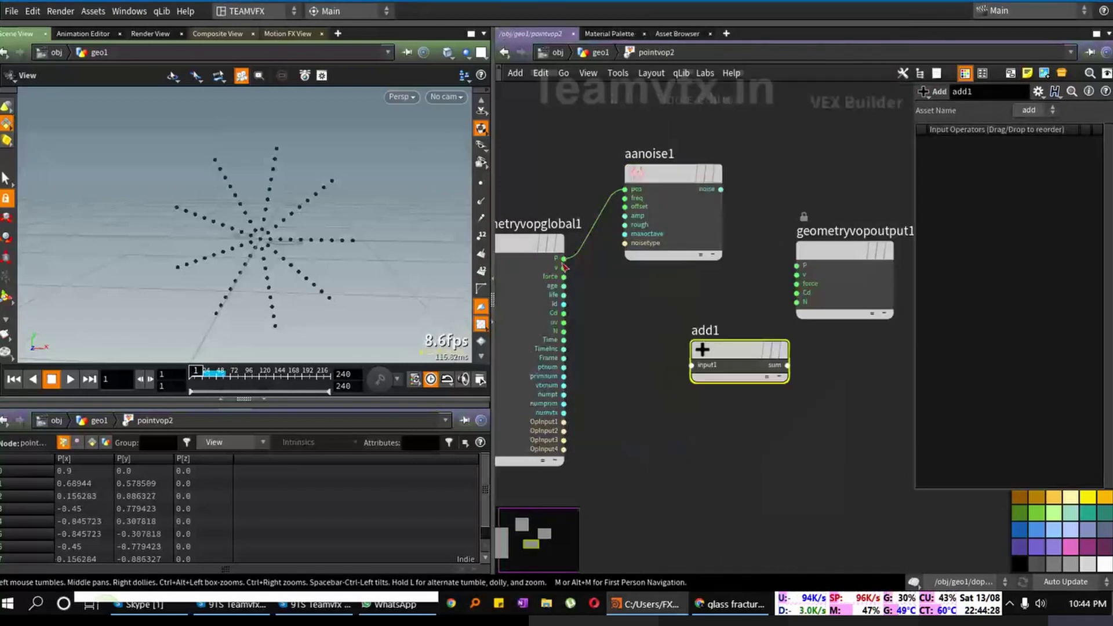
{"action": "left_click_drag", "start_coordinate": [563, 259], "coordinate": [690, 364]}
{"action": "left_click", "coordinate": [691, 364]}
Step: Connect aanoise1's noise output to add1's input2 and tidy the VOP node layout
{"action": "middle_click_drag", "start_coordinate": [691, 364], "coordinate": [603, 397]}
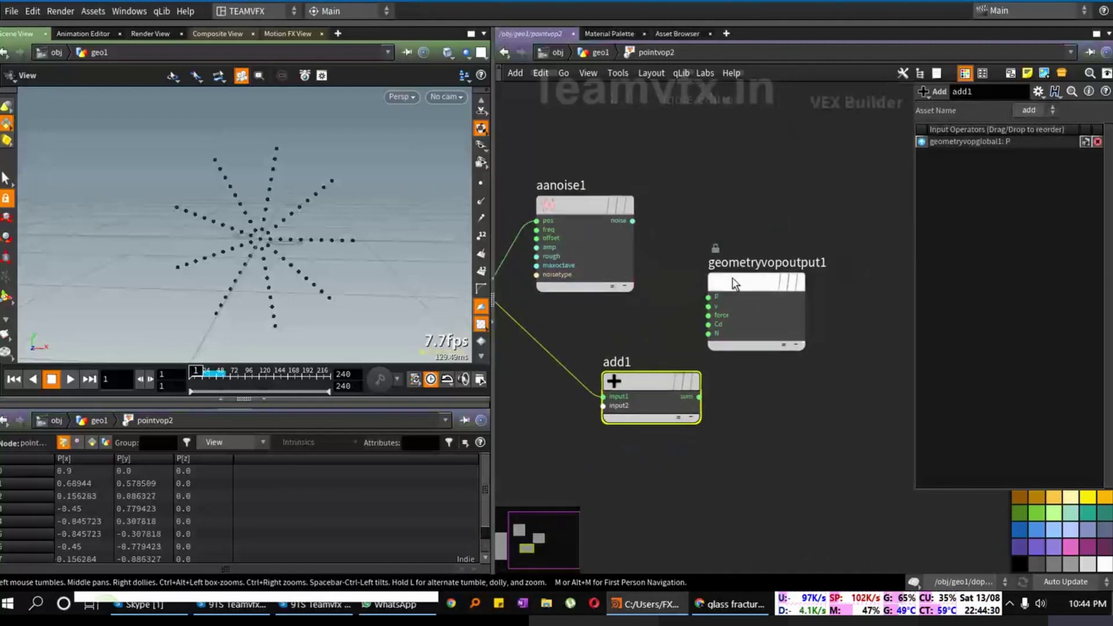
{"action": "left_click_drag", "start_coordinate": [749, 288], "coordinate": [821, 320]}
{"action": "left_click", "coordinate": [579, 208]}
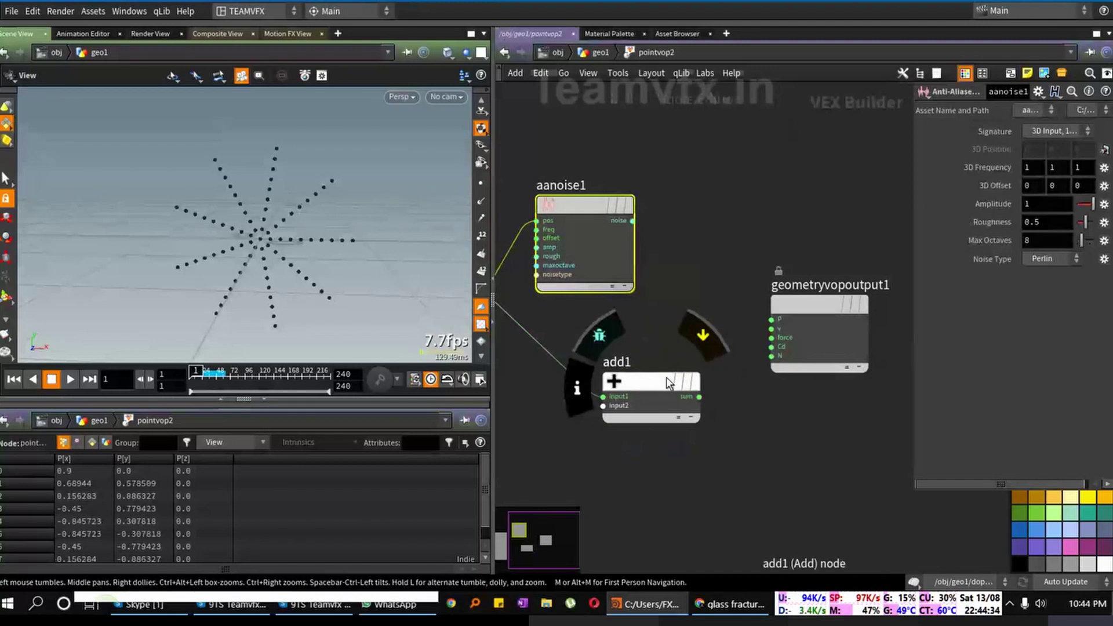
{"action": "left_click_drag", "start_coordinate": [671, 375], "coordinate": [710, 352]}
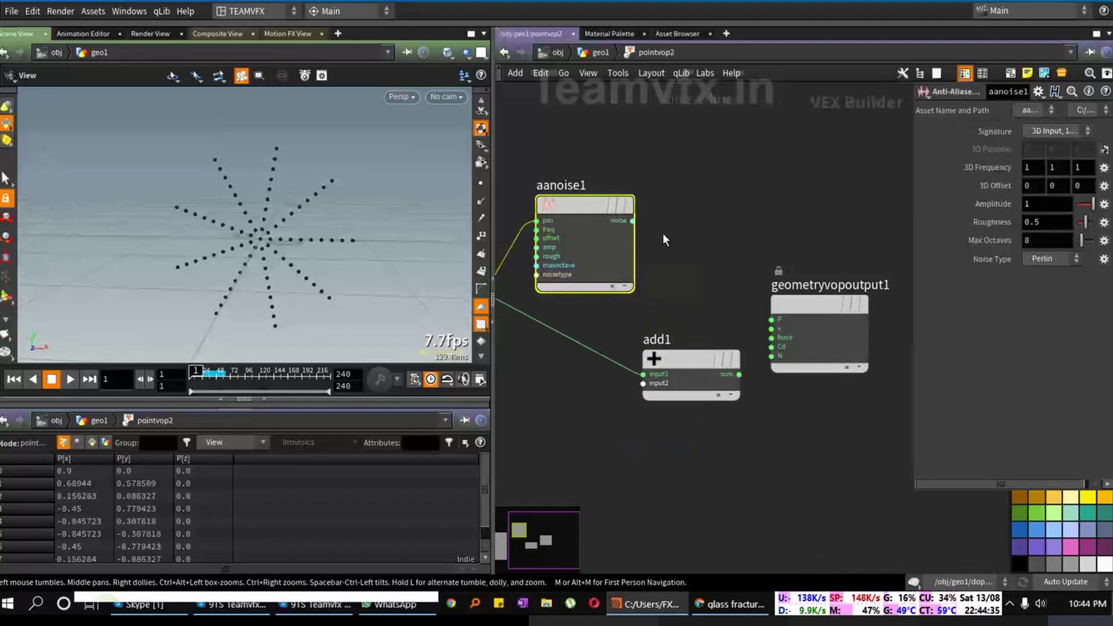
{"action": "left_click", "coordinate": [632, 221]}
{"action": "left_click", "coordinate": [643, 383]}
{"action": "middle_click_drag", "start_coordinate": [712, 441], "coordinate": [625, 503]}
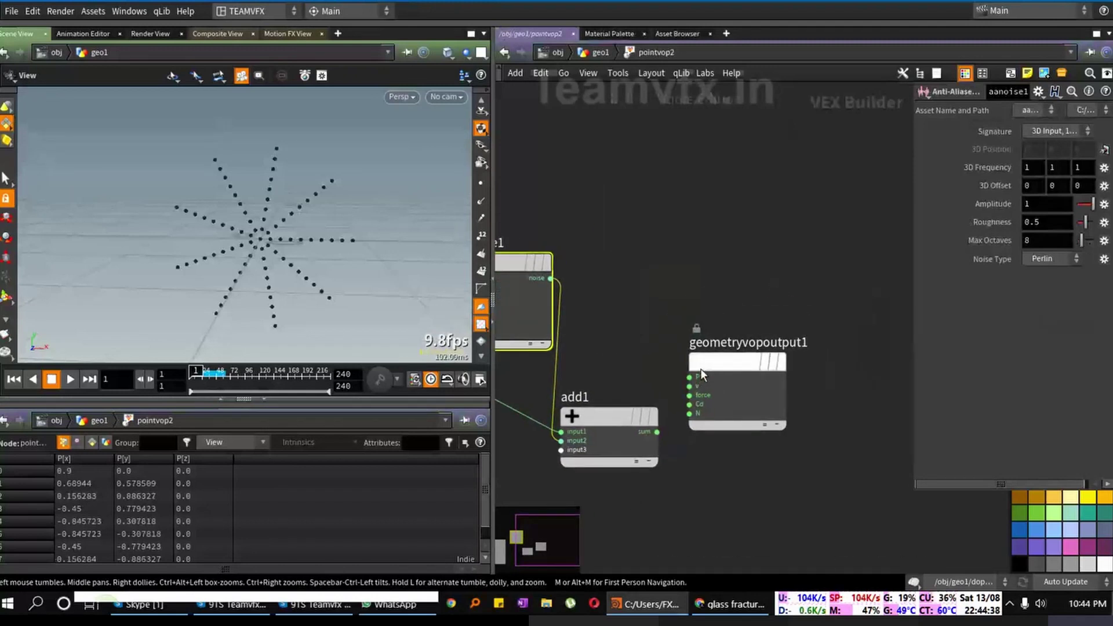
{"action": "left_click_drag", "start_coordinate": [710, 356], "coordinate": [773, 364]}
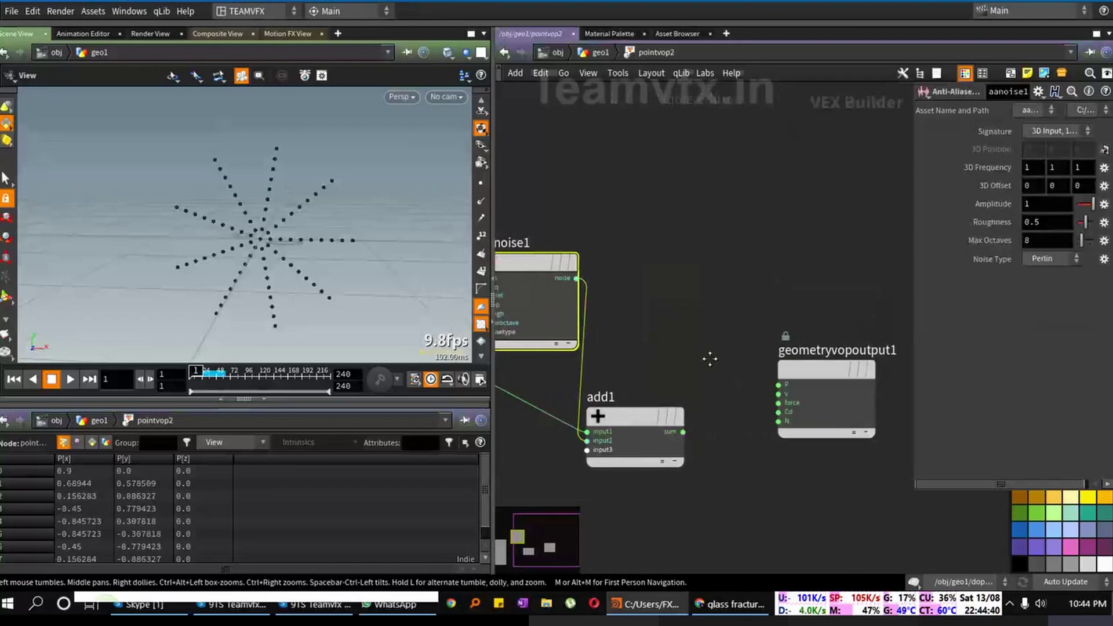
{"action": "mouse_move", "coordinate": [660, 417]}
{"action": "left_mouse_down"}
{"action": "mouse_move", "coordinate": [687, 381]}
{"action": "mouse_move", "coordinate": [671, 409]}
{"action": "left_mouse_up"}
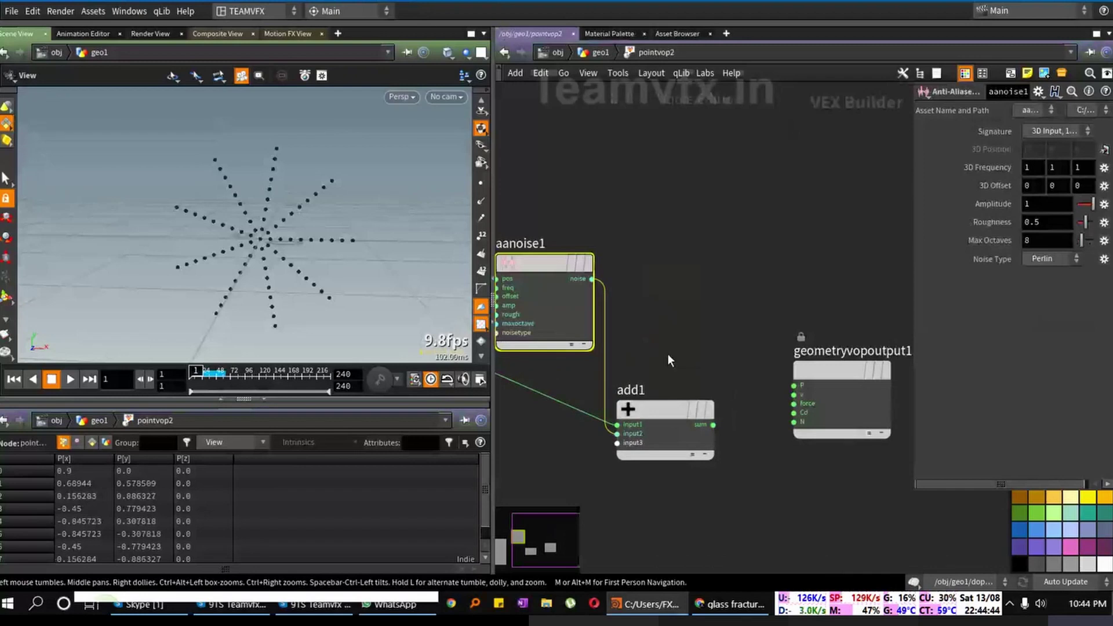
{"action": "middle_click_drag", "start_coordinate": [666, 353], "coordinate": [665, 362]}
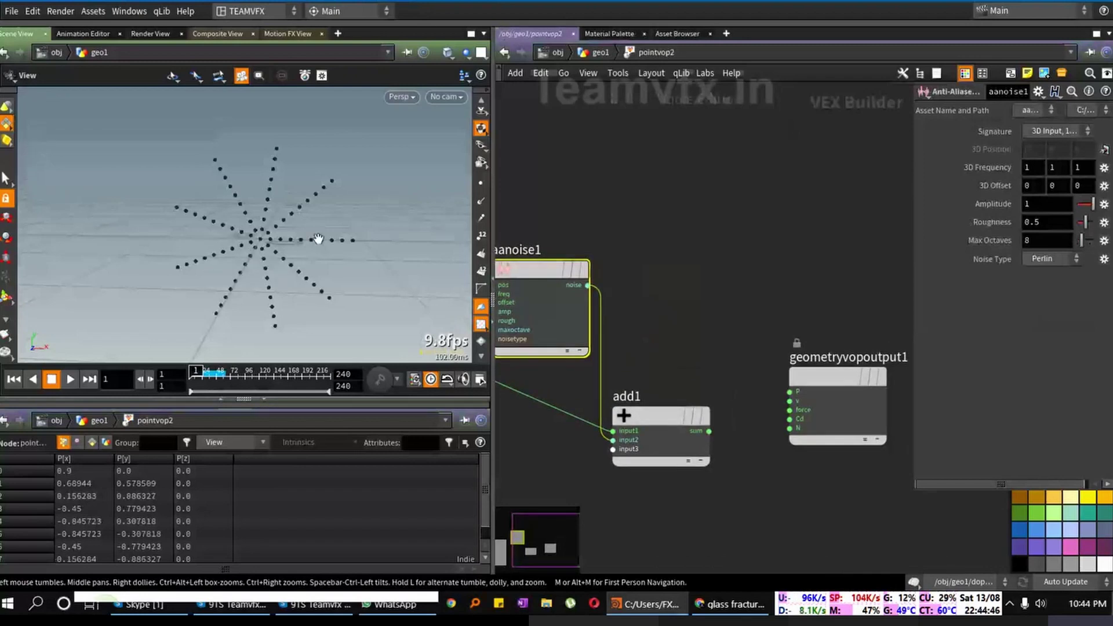
{"action": "mouse_move", "coordinate": [318, 239]}
{"action": "left_mouse_down"}
{"action": "mouse_move", "coordinate": [243, 255]}
{"action": "mouse_move", "coordinate": [194, 248]}
{"action": "mouse_move", "coordinate": [330, 242]}
{"action": "mouse_move", "coordinate": [293, 257]}
{"action": "mouse_move", "coordinate": [324, 257]}
{"action": "left_mouse_up"}
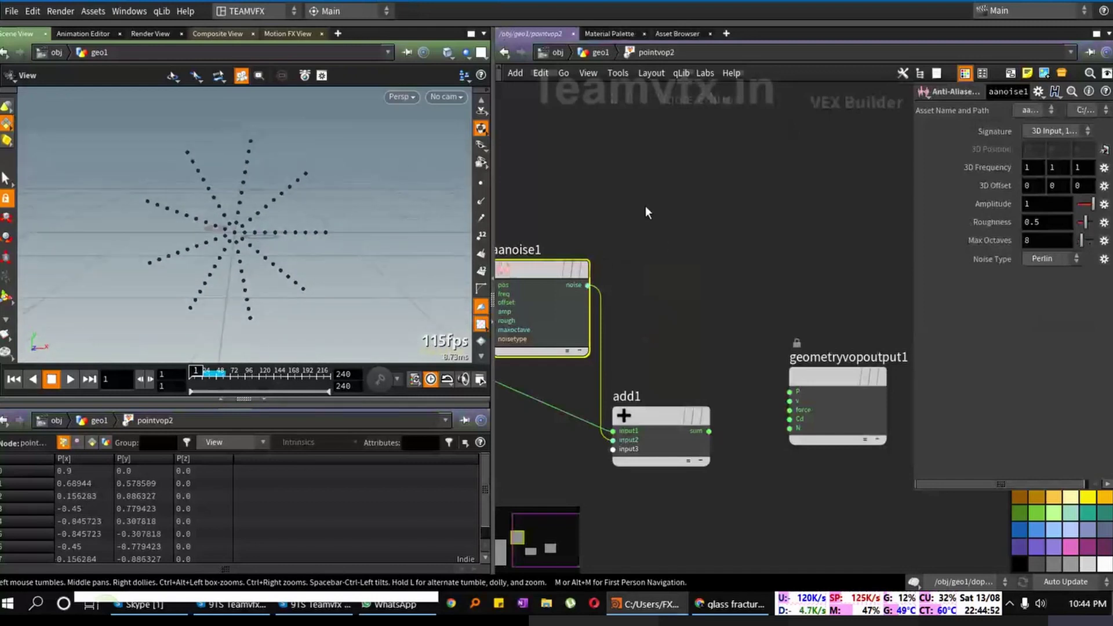
Step: Add a Vector to Float node (vectofloat1) and a Float to Vector node (floattovec1)
{"action": "key", "text": "Tab"}
{"action": "mouse_move", "coordinate": [693, 554]}
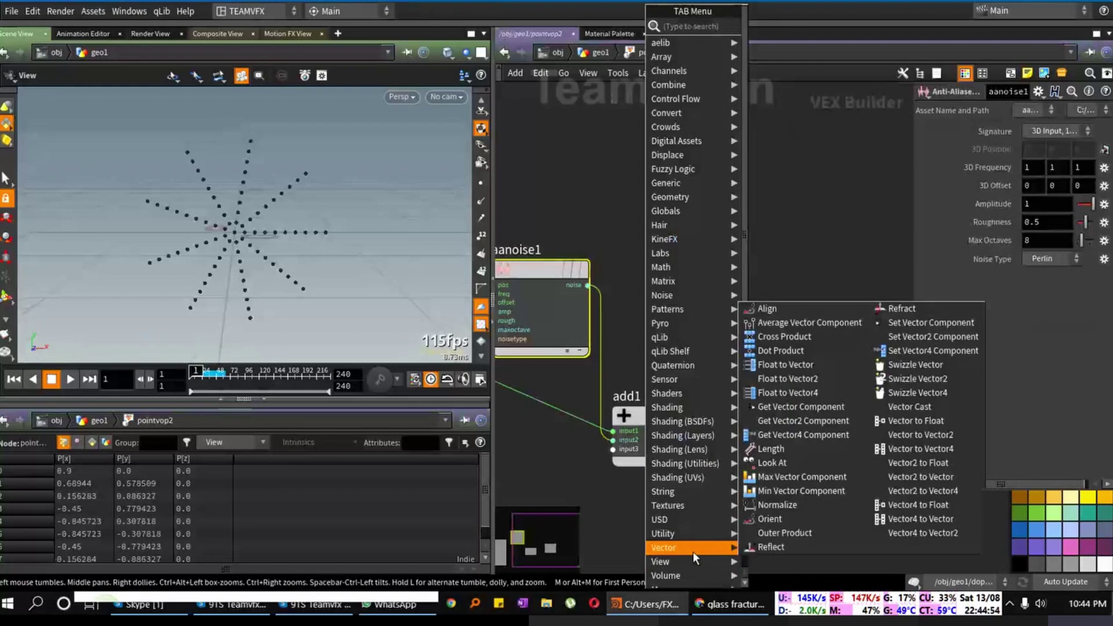
{"action": "key", "text": "Escape"}
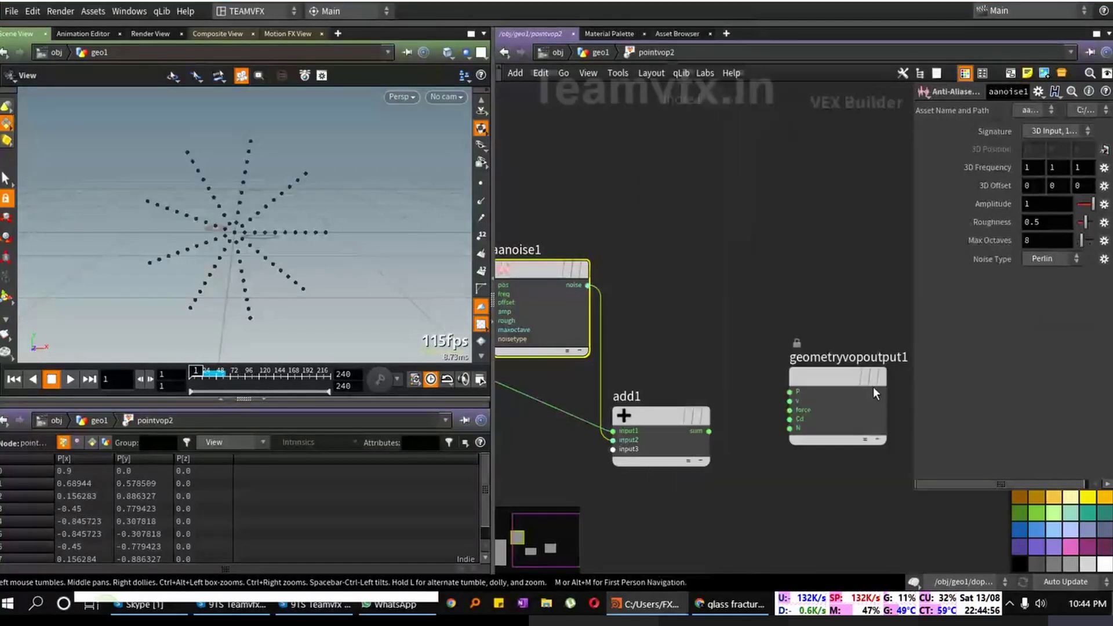
{"action": "left_click", "coordinate": [670, 231]}
{"action": "key", "text": "Tab"}
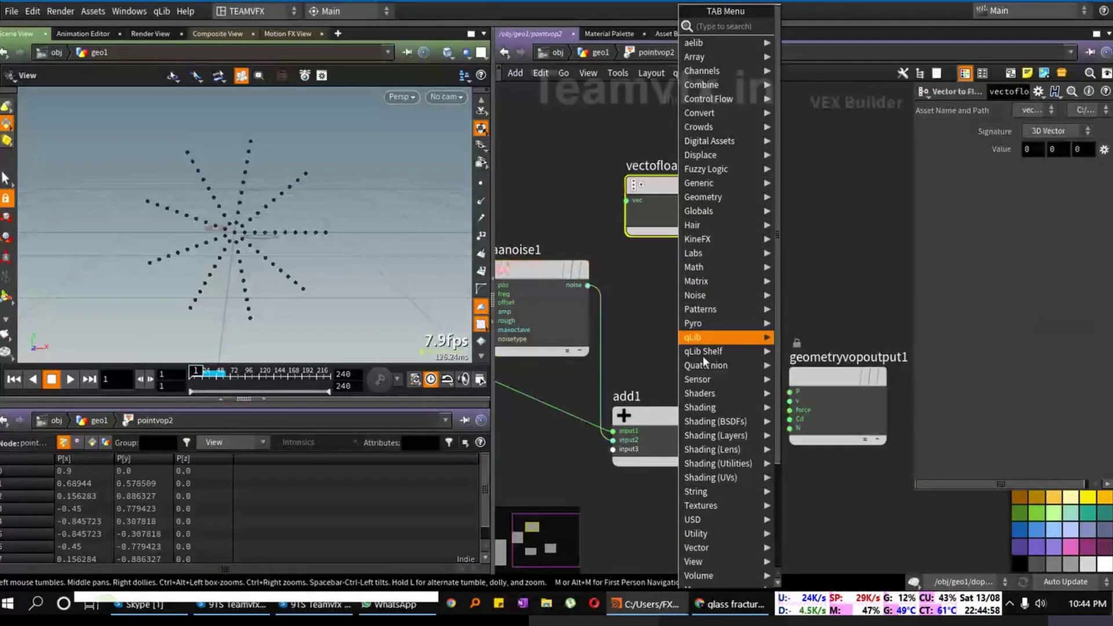
{"action": "mouse_move", "coordinate": [716, 534]}
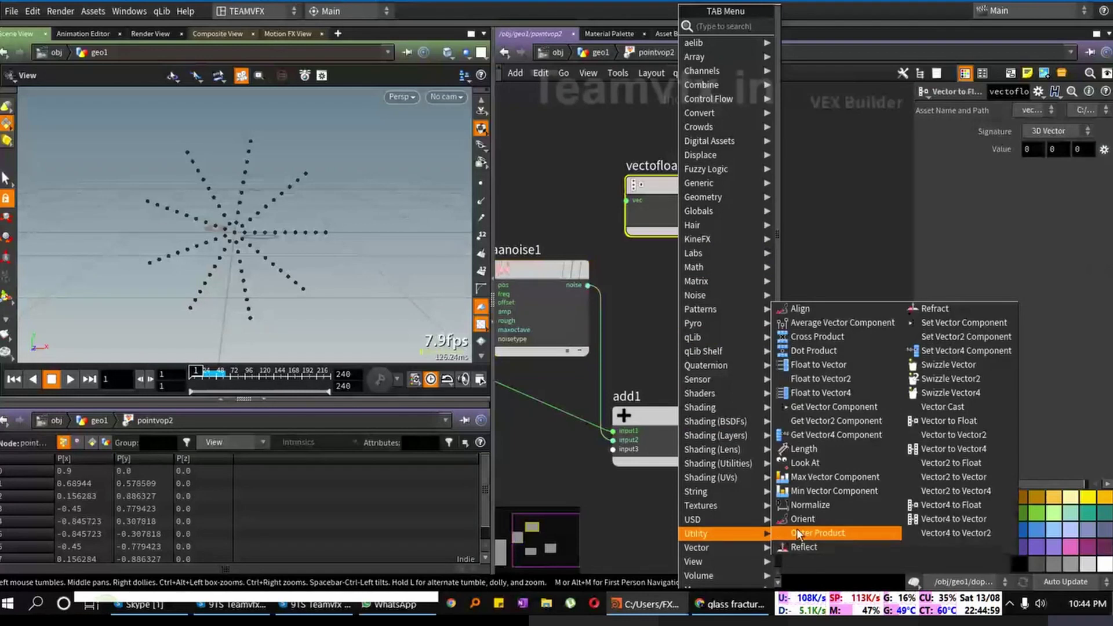
{"action": "left_click", "coordinate": [803, 363]}
{"action": "left_click", "coordinate": [823, 214]}
Step: Wire the noise output into vectofloat1's vec and link fval3 to floattovec1's fval3
{"action": "middle_click_drag", "start_coordinate": [652, 357], "coordinate": [784, 381]}
{"action": "left_click_drag", "start_coordinate": [716, 313], "coordinate": [754, 228]}
{"action": "middle_click_drag", "start_coordinate": [847, 316], "coordinate": [624, 311]}
{"action": "left_click_drag", "start_coordinate": [703, 238], "coordinate": [717, 210]}
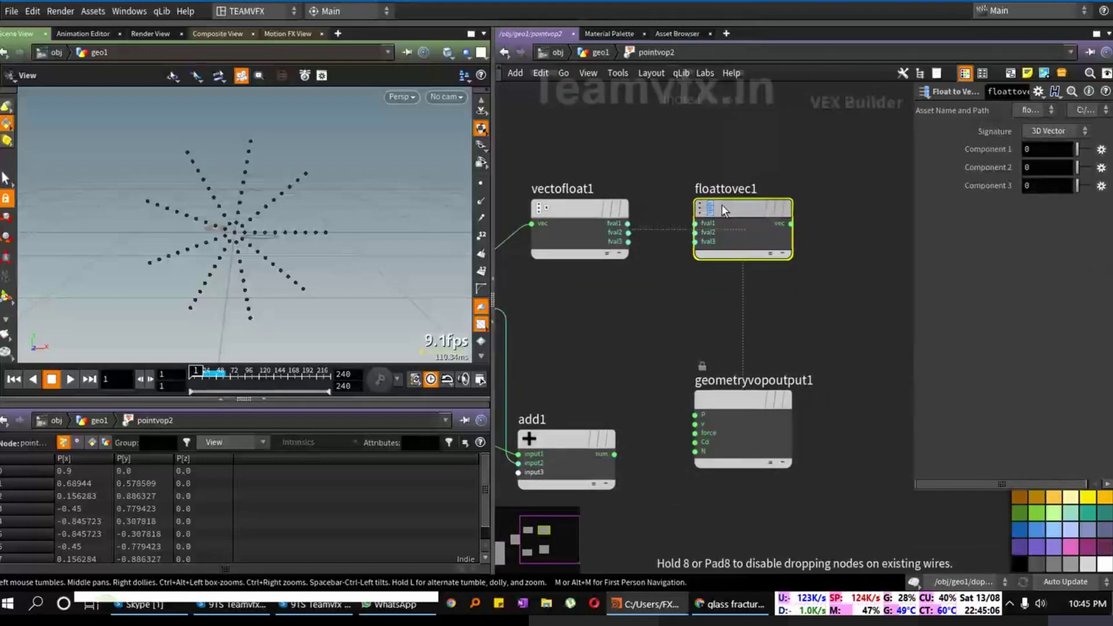
{"action": "left_click_drag", "start_coordinate": [628, 242], "coordinate": [695, 241]}
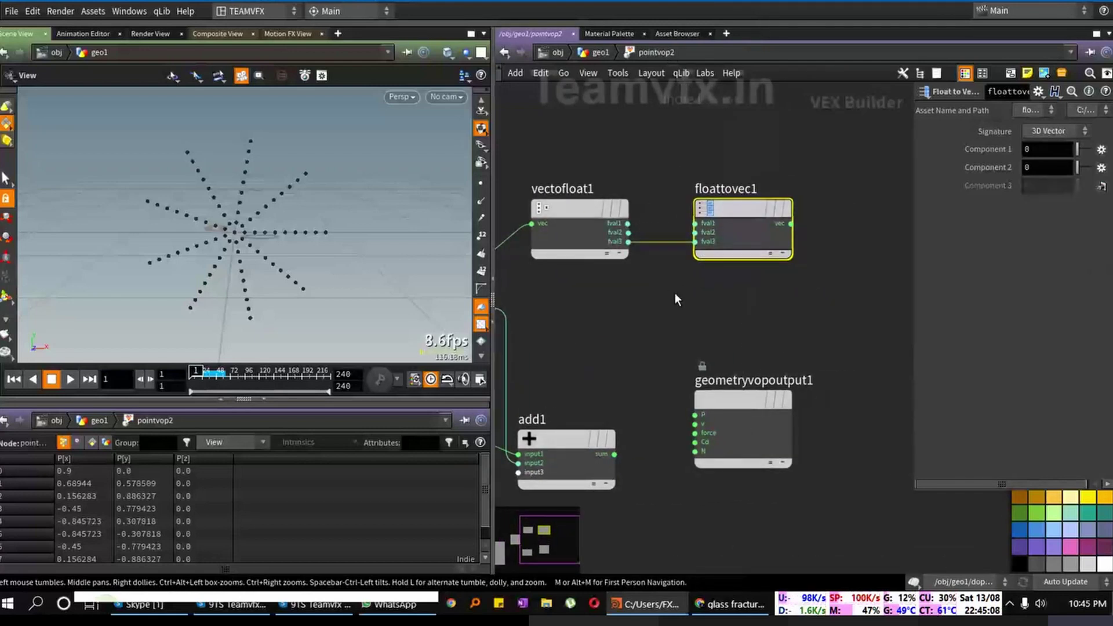
{"action": "middle_click_drag", "start_coordinate": [674, 294], "coordinate": [698, 293]}
{"action": "middle_click_drag", "start_coordinate": [644, 364], "coordinate": [596, 368]}
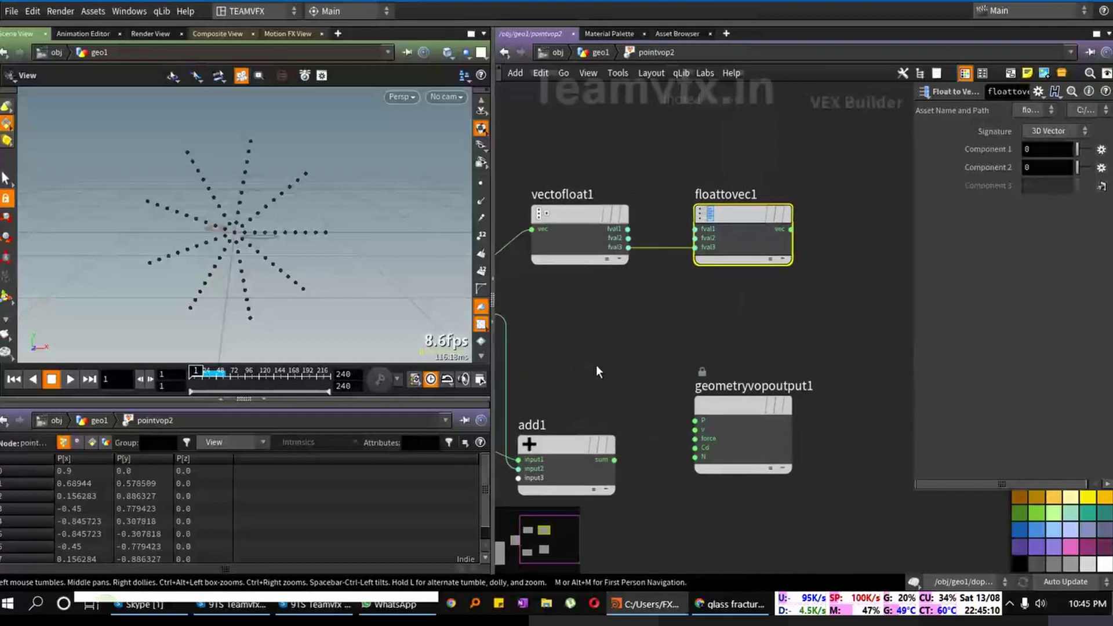
{"action": "left_click_drag", "start_coordinate": [756, 405], "coordinate": [813, 422]}
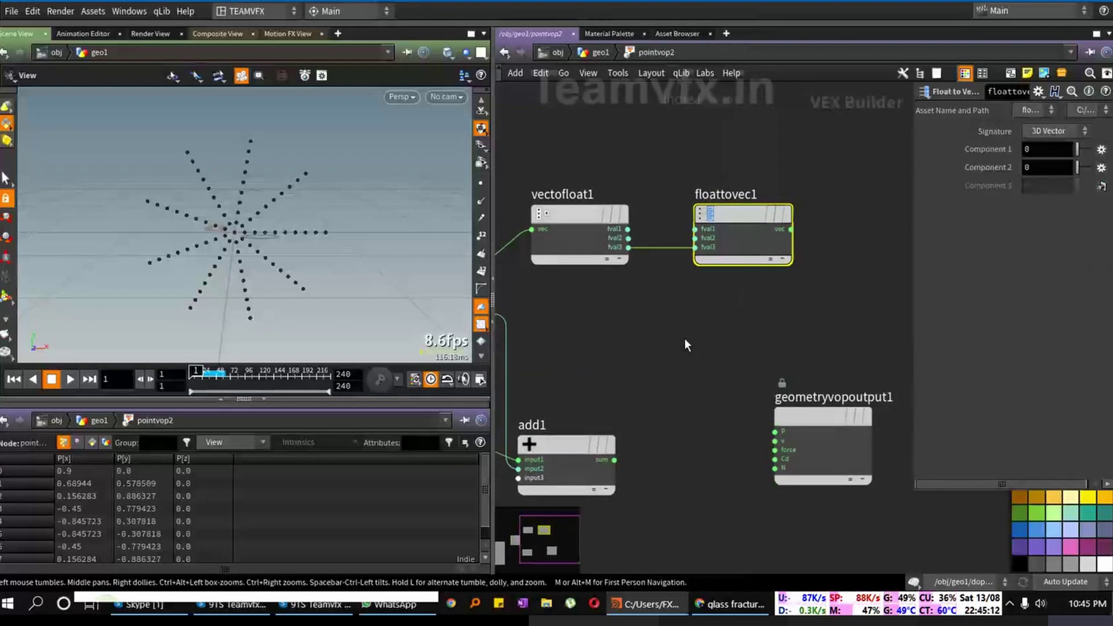
Step: Create an Add node (add2) and duplicate it as add3 below
{"action": "key", "text": "Tab"}
{"action": "type", "text": "ad"}
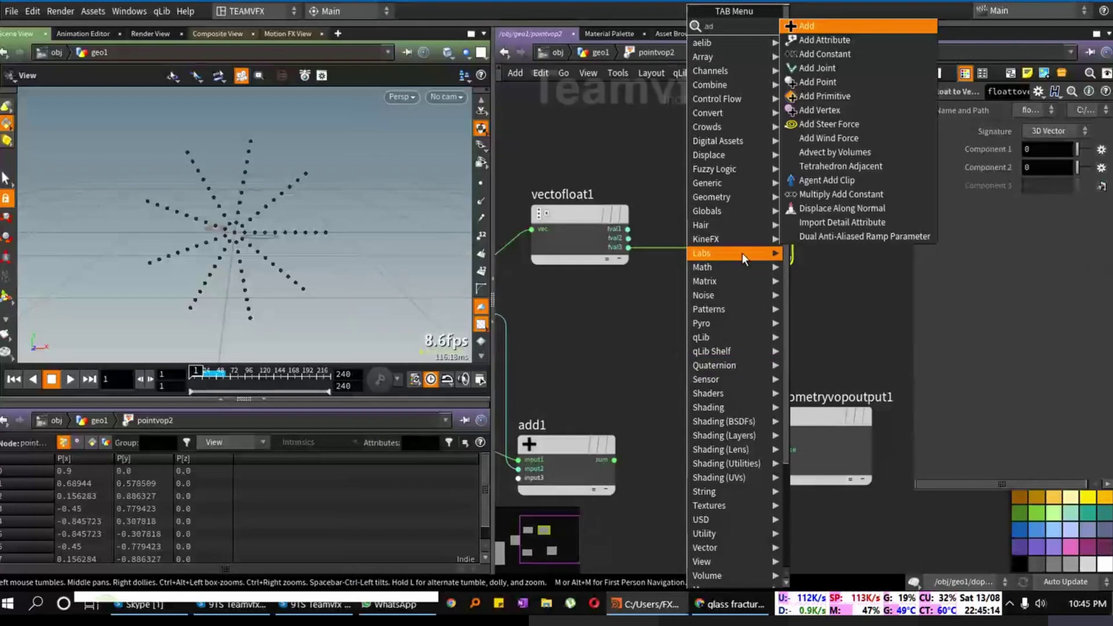
{"action": "left_click", "coordinate": [807, 28]}
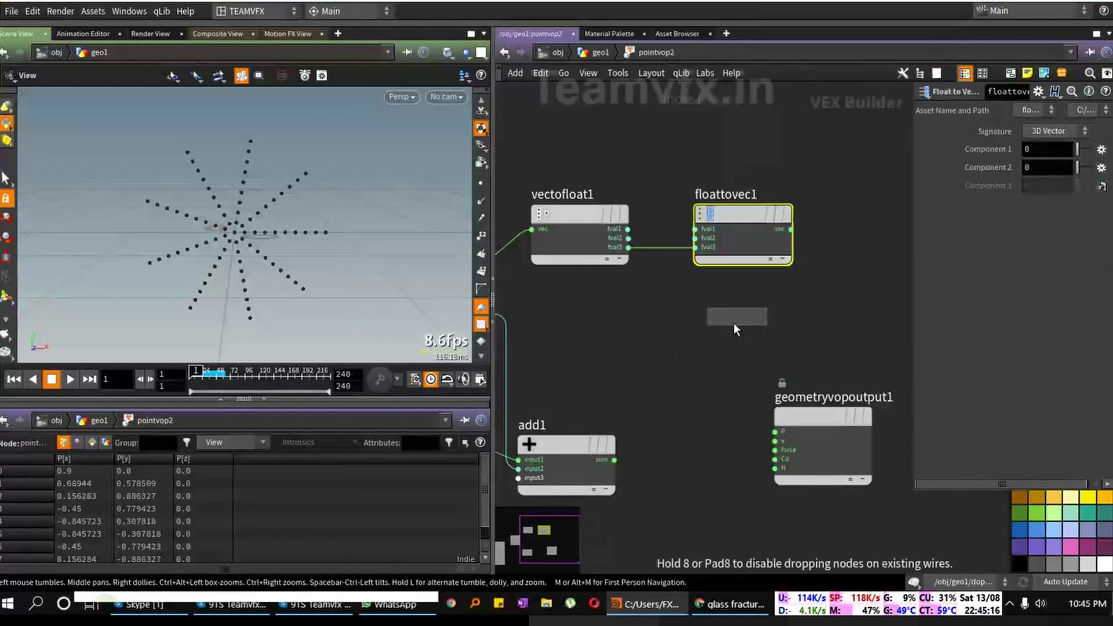
{"action": "left_click", "coordinate": [688, 340]}
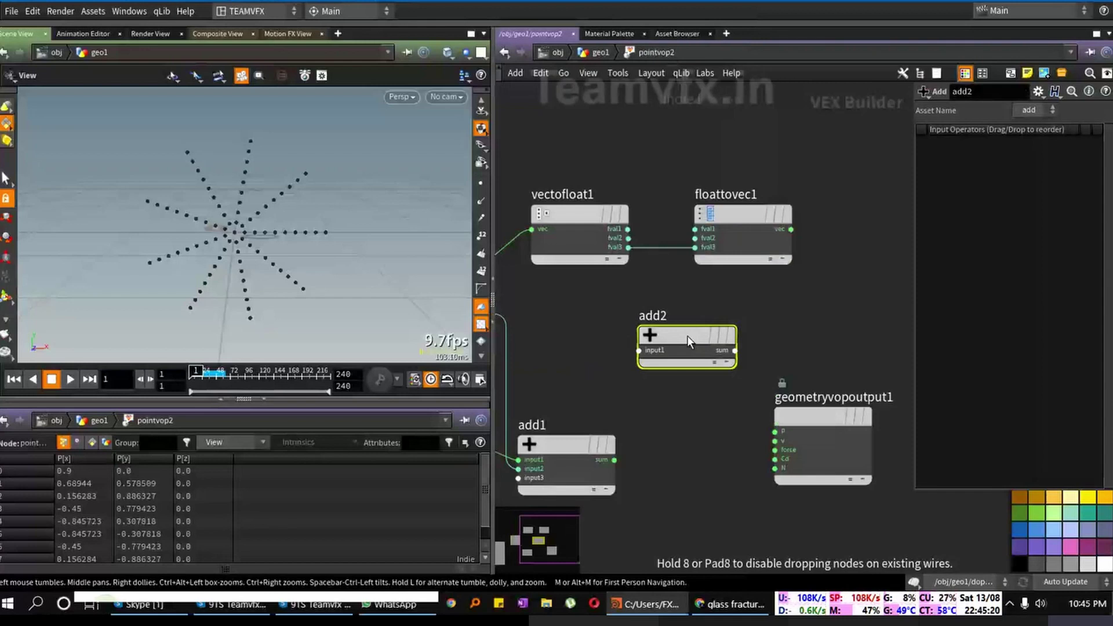
{"action": "left_click_drag", "start_coordinate": [686, 335], "coordinate": [690, 416], "text": "alt"}
Step: Wire vectofloat1 fval1 and add1's sum into add2, and add2's sum into floattovec1 fval1
{"action": "middle_click_drag", "start_coordinate": [798, 349], "coordinate": [742, 357]}
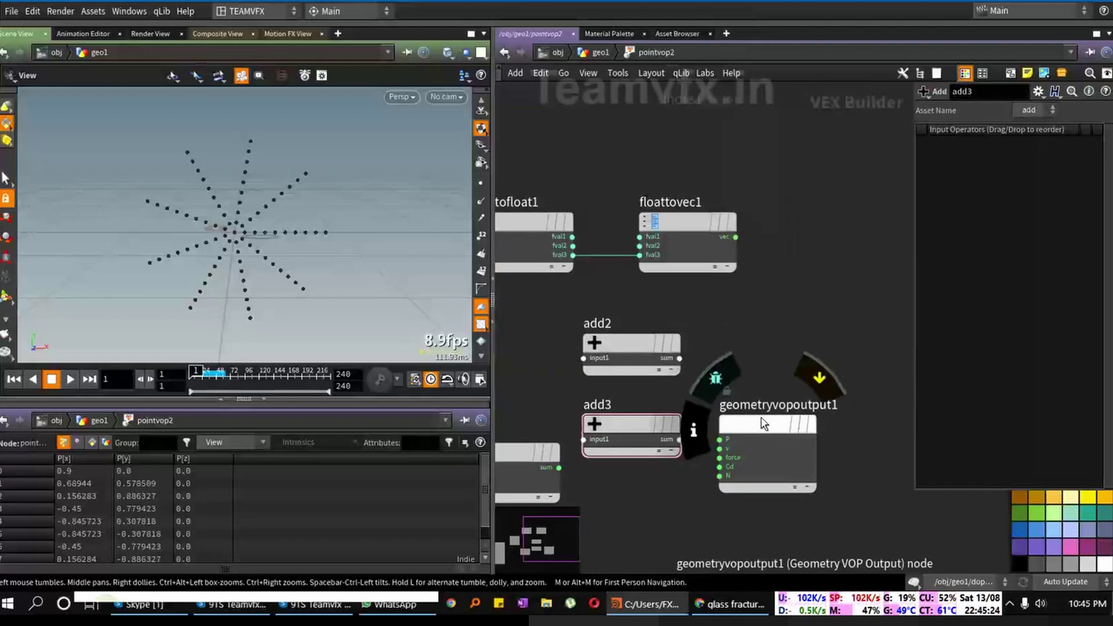
{"action": "mouse_move", "coordinate": [597, 346]}
{"action": "left_click_drag", "start_coordinate": [597, 346], "coordinate": [654, 339]}
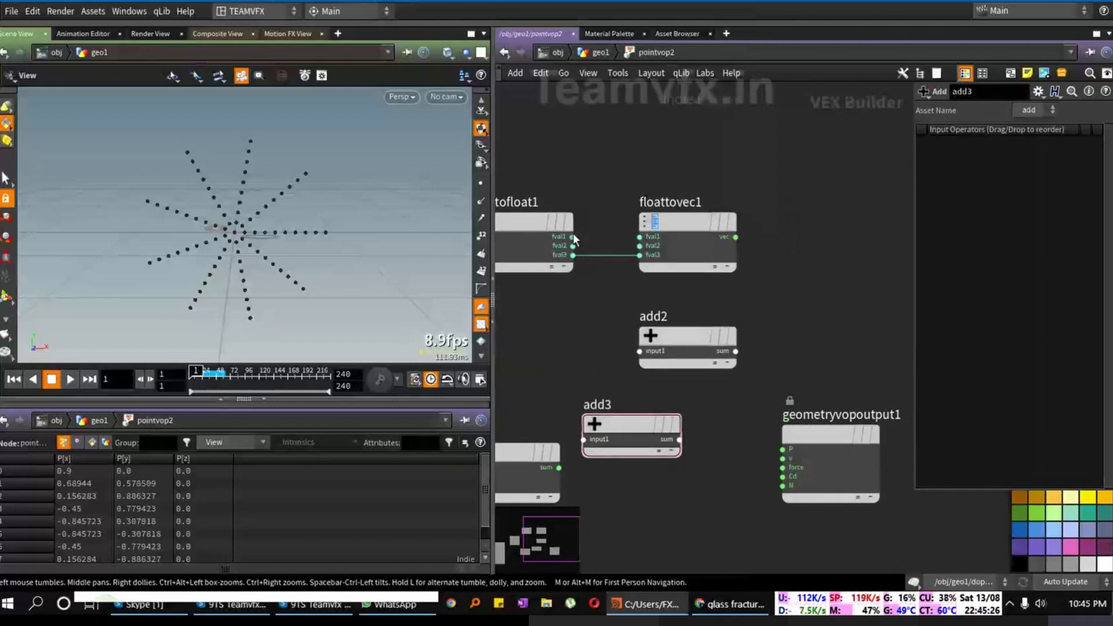
{"action": "left_click_drag", "start_coordinate": [572, 237], "coordinate": [640, 351]}
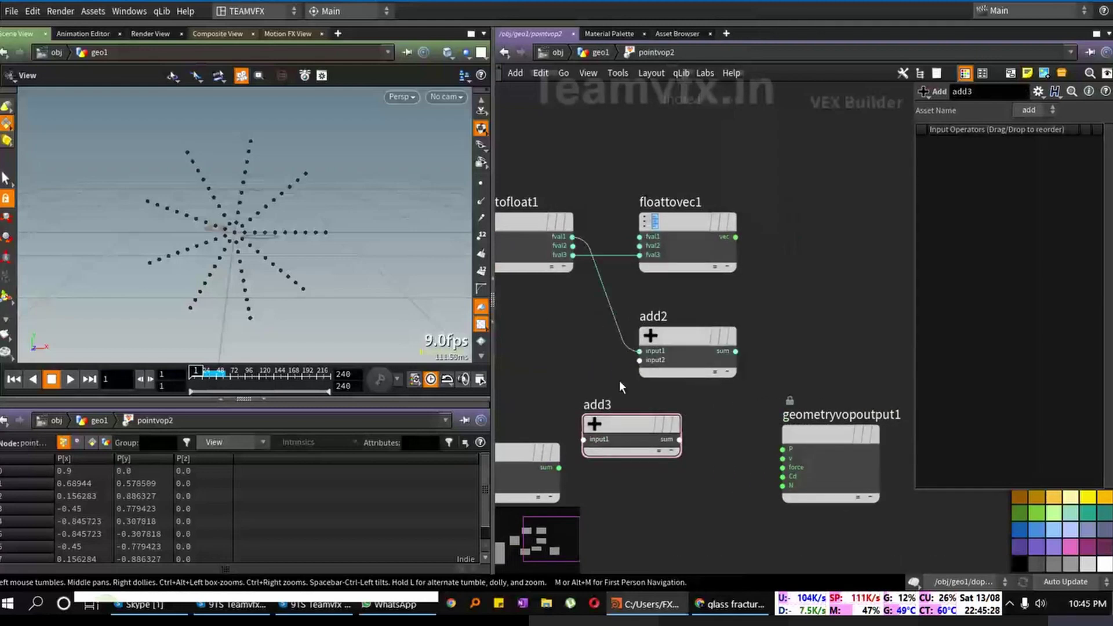
{"action": "left_click_drag", "start_coordinate": [559, 468], "coordinate": [639, 360]}
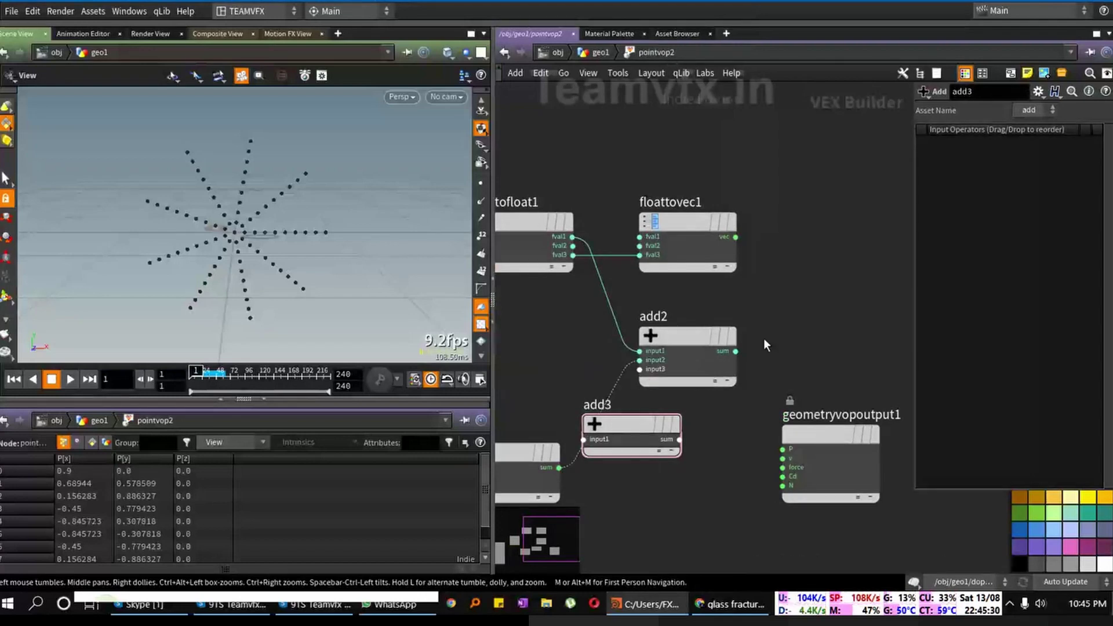
{"action": "left_click", "coordinate": [640, 237]}
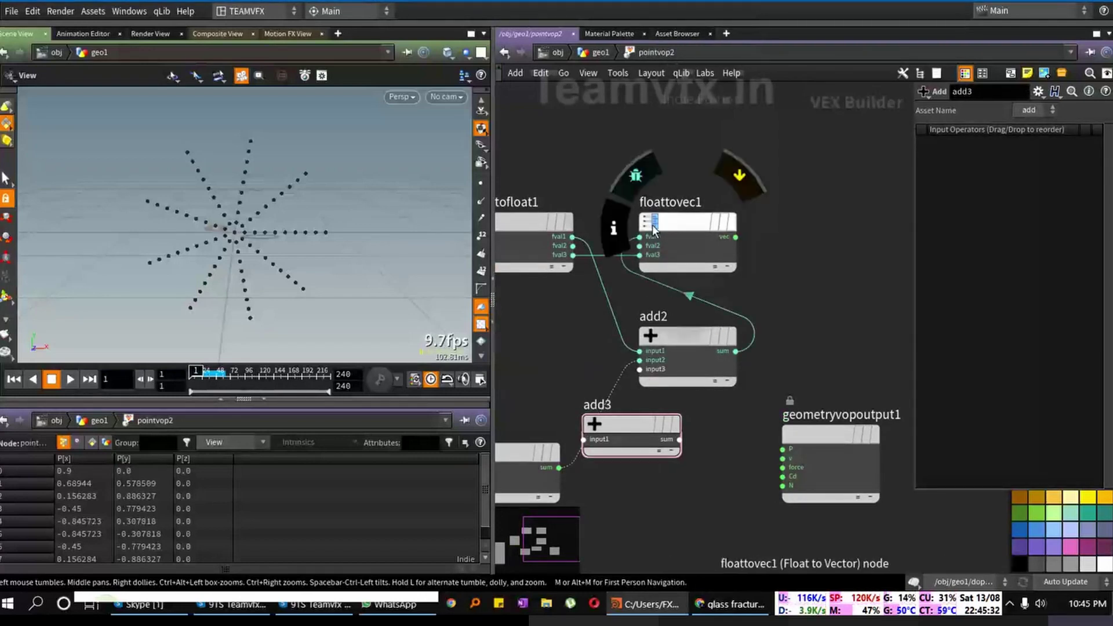
{"action": "left_click_drag", "start_coordinate": [657, 228], "coordinate": [786, 234]}
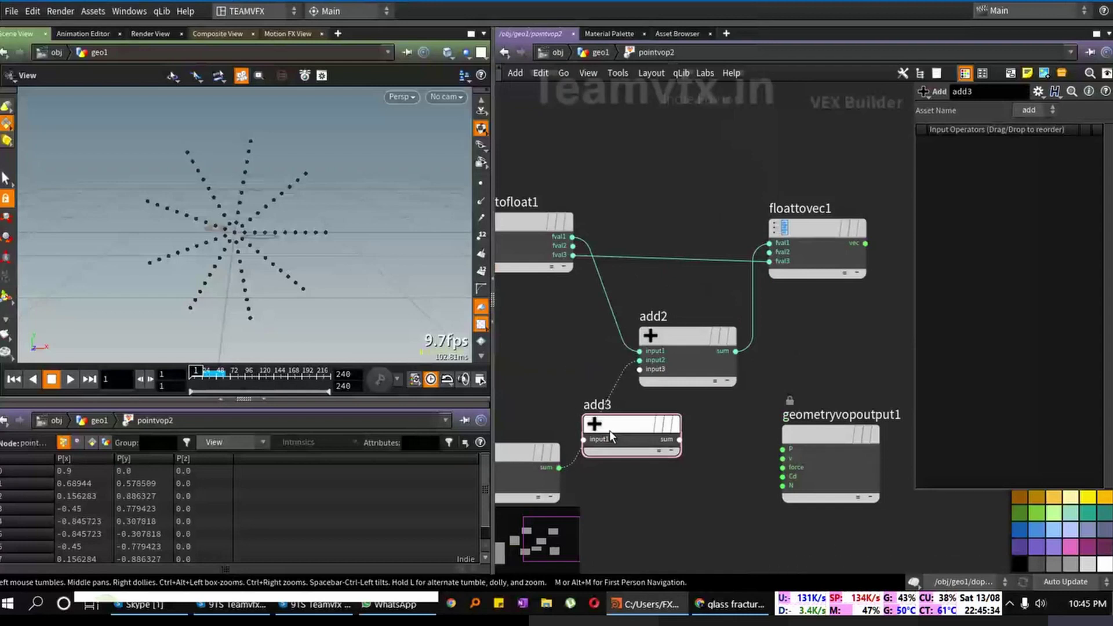
{"action": "left_click_drag", "start_coordinate": [610, 430], "coordinate": [666, 477]}
Step: Rewire add2's second input to take the anti-aliased noise output directly
{"action": "middle_click_drag", "start_coordinate": [565, 516], "coordinate": [715, 406]}
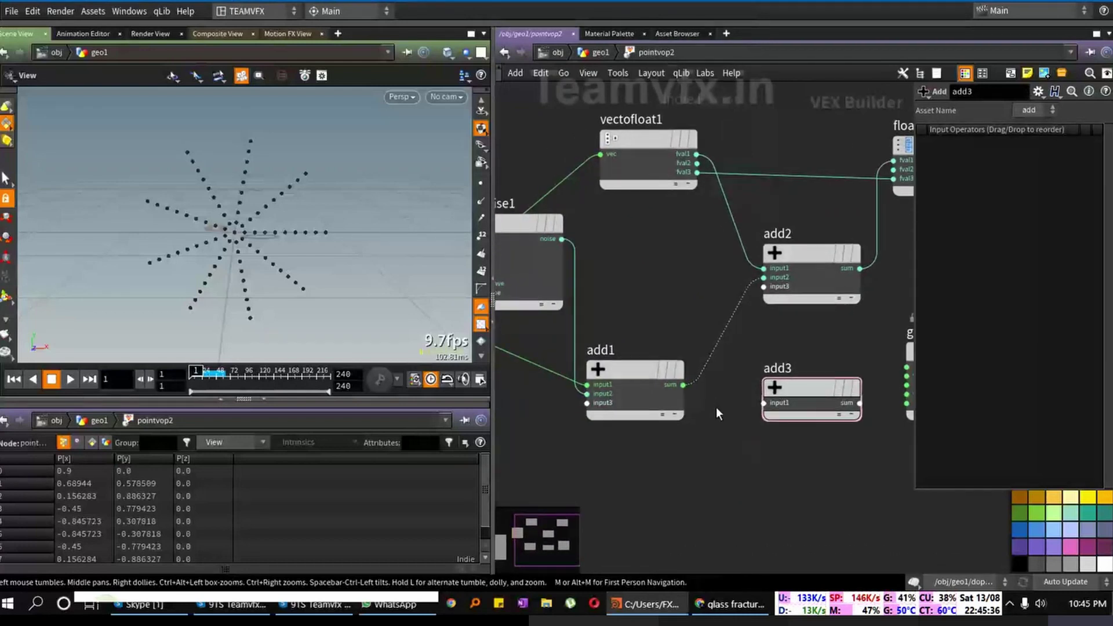
{"action": "left_click", "coordinate": [635, 376]}
{"action": "middle_click_drag", "start_coordinate": [597, 451], "coordinate": [563, 506]}
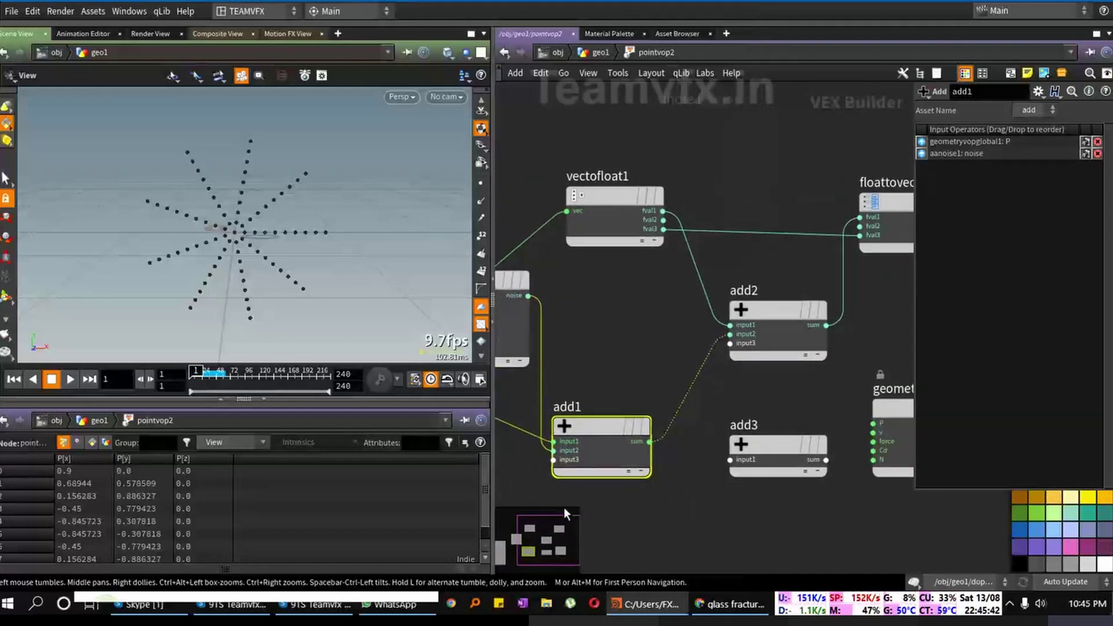
{"action": "middle_click_drag", "start_coordinate": [575, 368], "coordinate": [583, 411]}
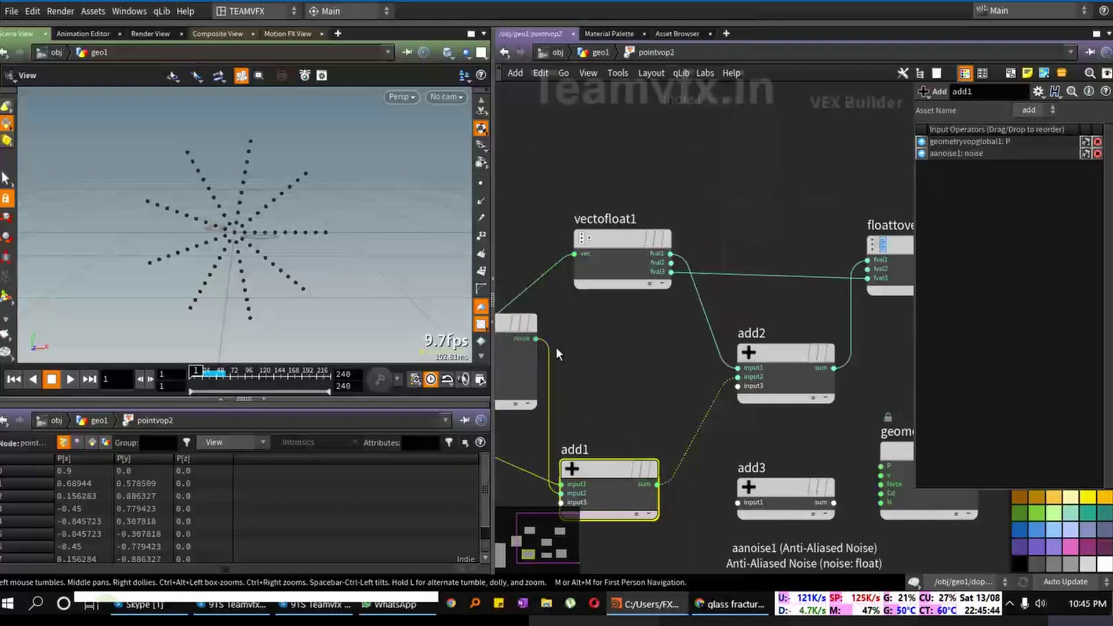
{"action": "left_click", "coordinate": [738, 377]}
{"action": "key", "text": "Escape"}
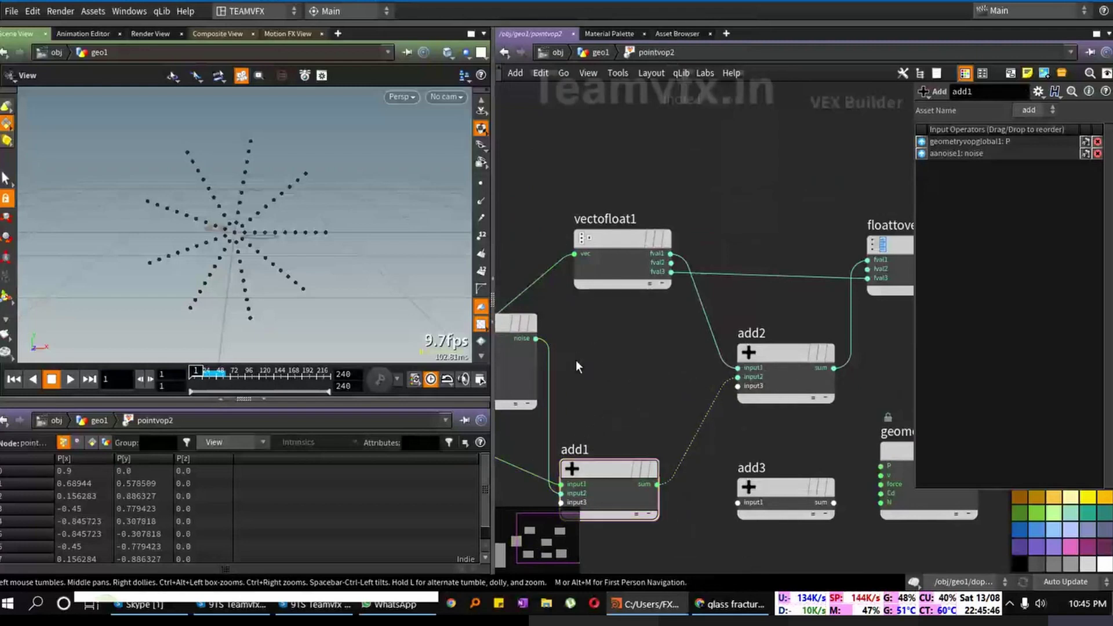
{"action": "left_click", "coordinate": [536, 339]}
{"action": "left_click", "coordinate": [737, 376]}
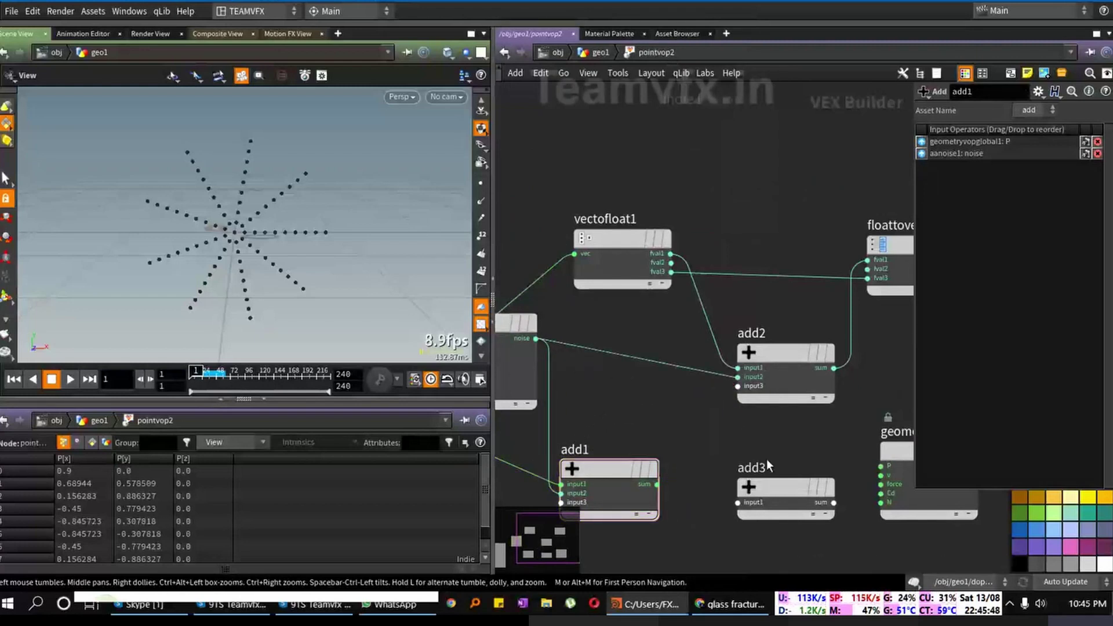
{"action": "middle_click_drag", "start_coordinate": [766, 458], "coordinate": [719, 464]}
Step: Feed vectofloat1's second component and the noise output into add3's two inputs
{"action": "left_click_drag", "start_coordinate": [732, 506], "coordinate": [740, 166]}
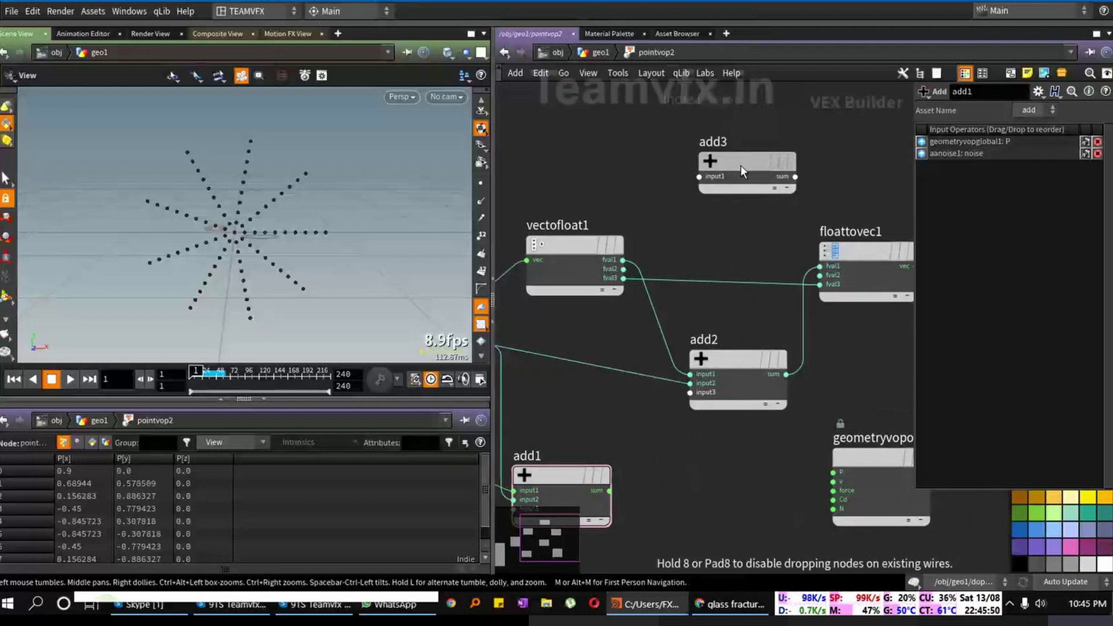
{"action": "scroll", "coordinate": [644, 255], "scroll_direction": "up", "scroll_amount": 3}
{"action": "left_click", "coordinate": [635, 265]}
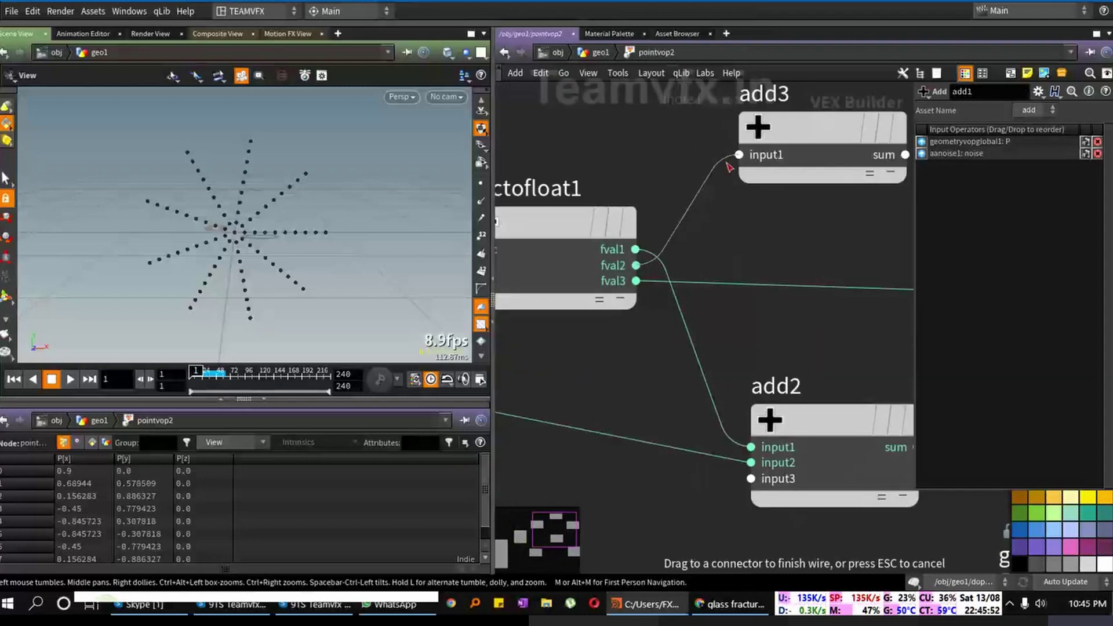
{"action": "left_click", "coordinate": [739, 155]}
{"action": "middle_click_drag", "start_coordinate": [603, 377], "coordinate": [704, 377]}
{"action": "left_click", "coordinate": [509, 395]}
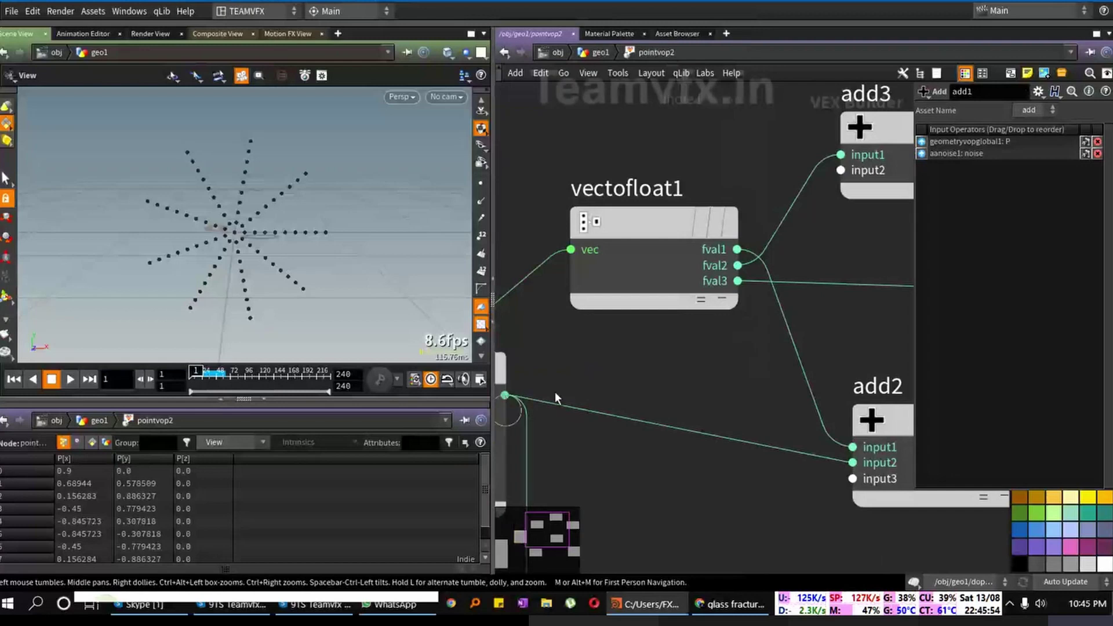
{"action": "left_click", "coordinate": [807, 202]}
{"action": "scroll", "coordinate": [789, 290], "scroll_direction": "down", "scroll_amount": 3}
Step: Connect add3's sum into floattovec1's first input
{"action": "left_click_drag", "start_coordinate": [728, 252], "coordinate": [717, 221]}
{"action": "middle_click_drag", "start_coordinate": [820, 310], "coordinate": [713, 325]}
{"action": "scroll", "coordinate": [708, 322], "scroll_direction": "up", "scroll_amount": 2}
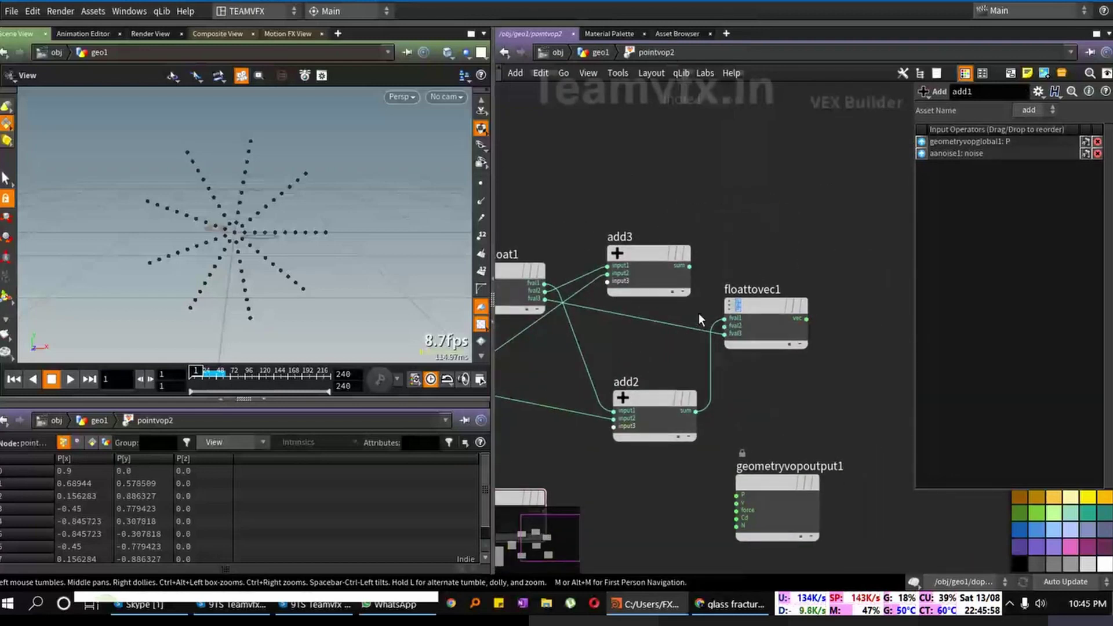
{"action": "scroll", "coordinate": [698, 301], "scroll_direction": "up", "scroll_amount": 2}
{"action": "left_click", "coordinate": [687, 247]}
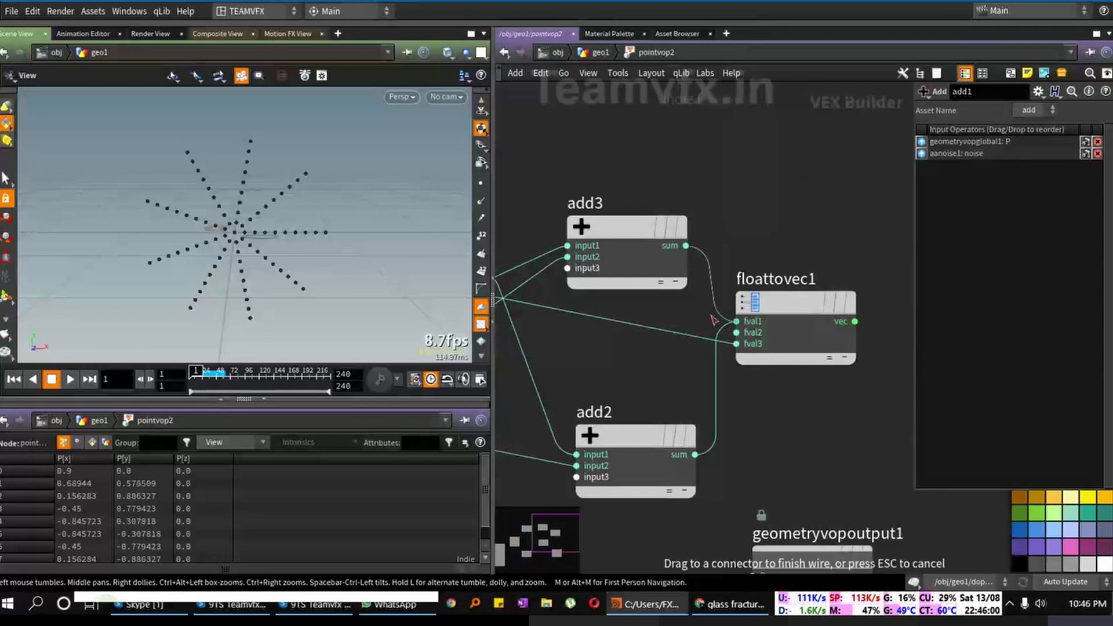
{"action": "left_click", "coordinate": [736, 321]}
{"action": "middle_click_drag", "start_coordinate": [778, 413], "coordinate": [674, 280]}
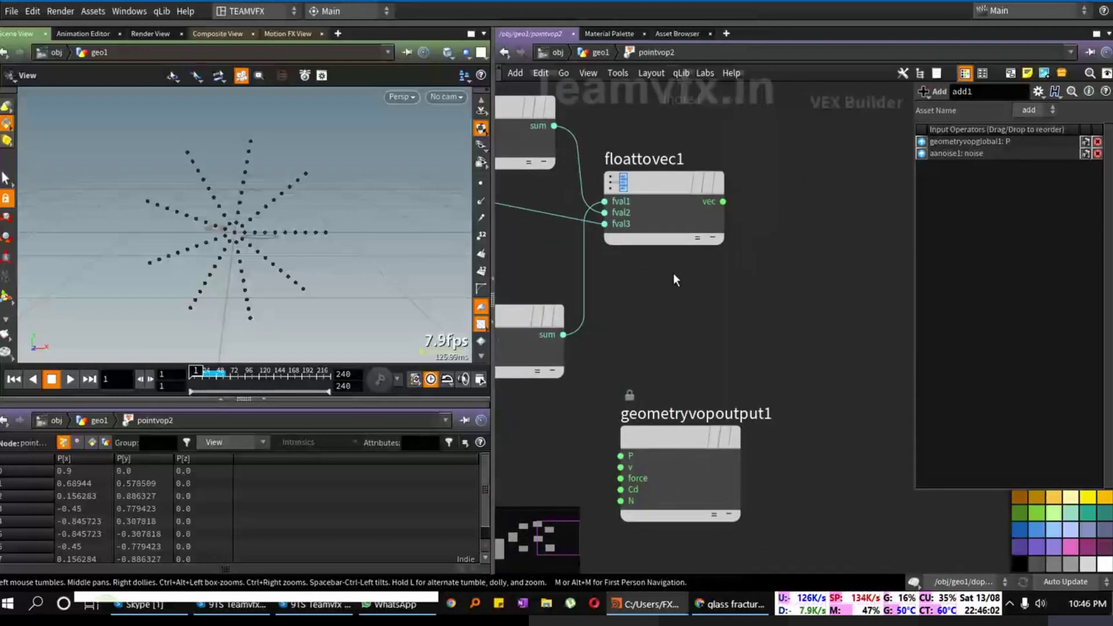
Step: Connect floattovec1's vec output to geometryvopoutput1's P input
{"action": "left_click", "coordinate": [724, 203]}
{"action": "left_click", "coordinate": [684, 438]}
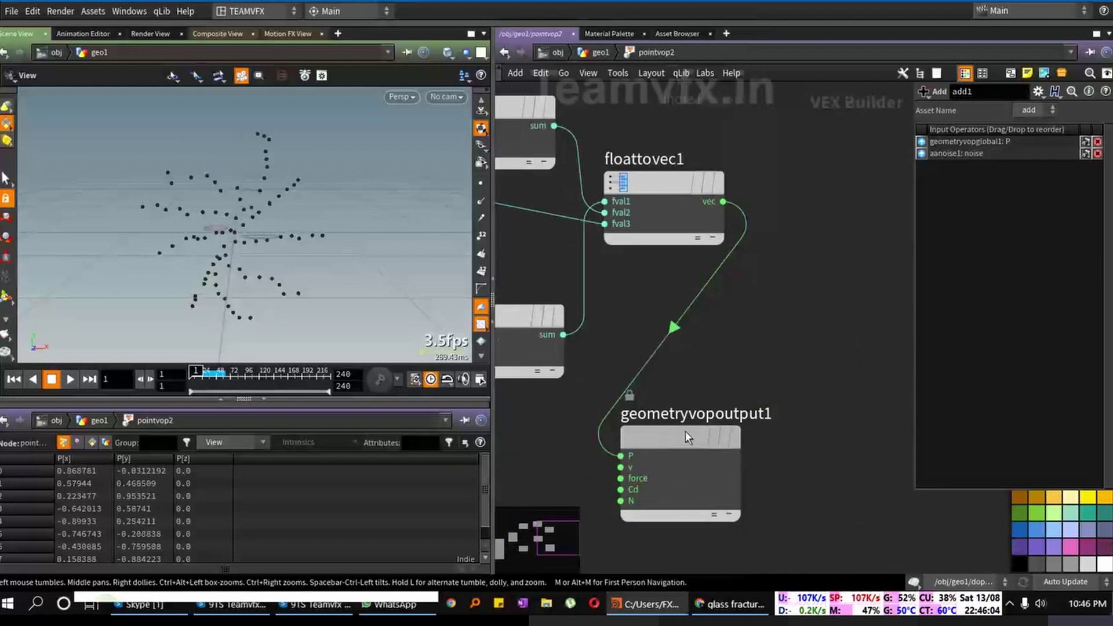
{"action": "left_click_drag", "start_coordinate": [685, 438], "coordinate": [819, 390]}
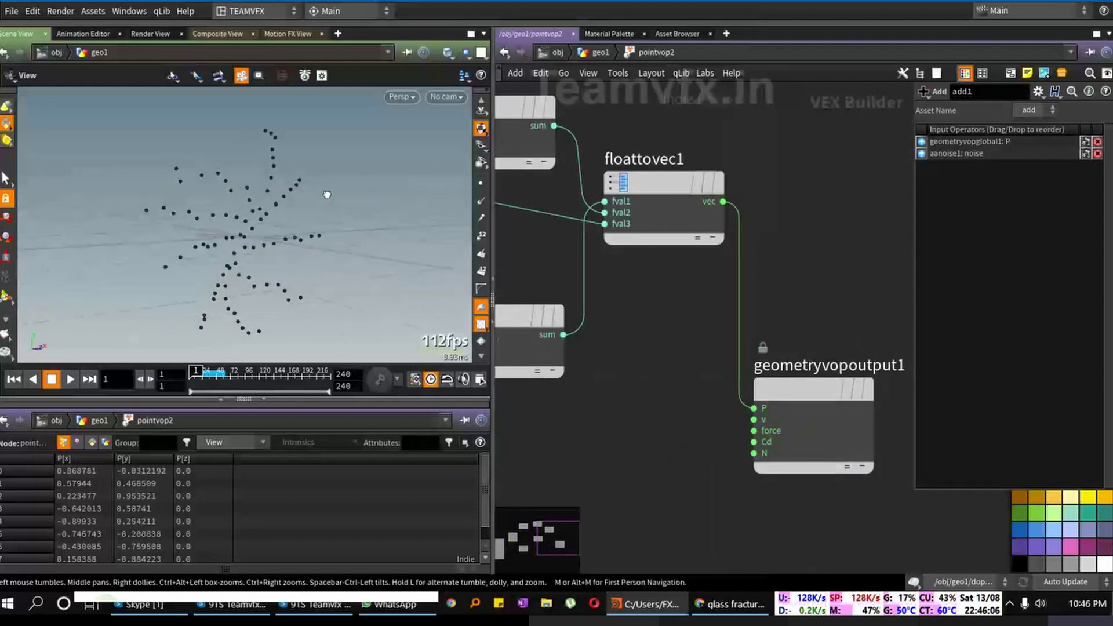
{"action": "middle_click_drag", "start_coordinate": [629, 419], "coordinate": [916, 422]}
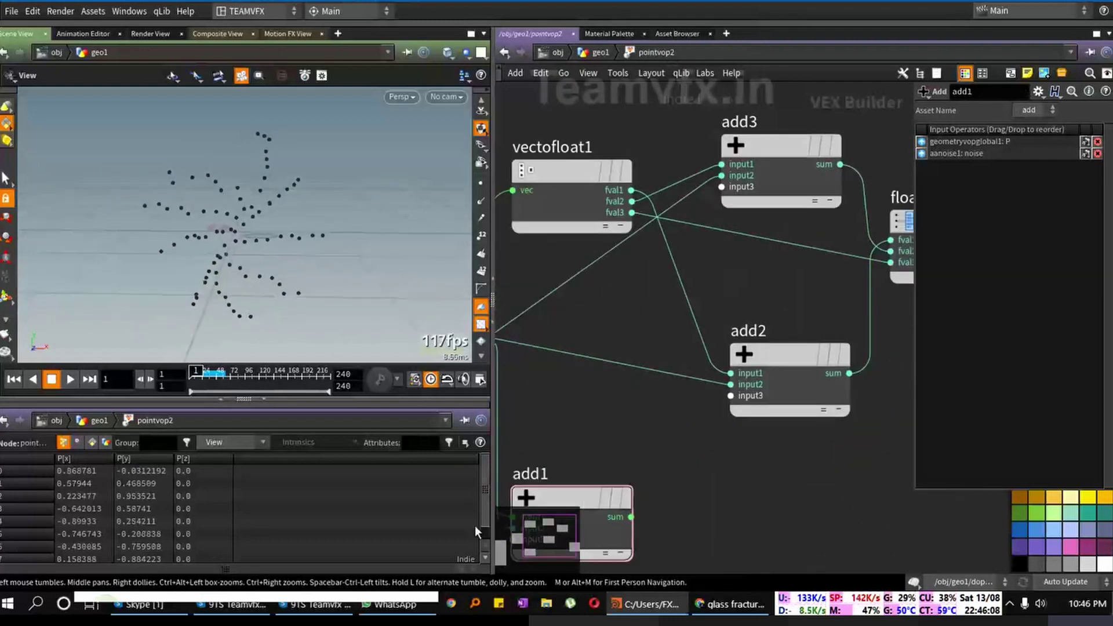
{"action": "middle_click_drag", "start_coordinate": [641, 447], "coordinate": [746, 370]}
Step: Box-select the unused add1 node and delete it
{"action": "left_click_drag", "start_coordinate": [746, 363], "coordinate": [777, 514]}
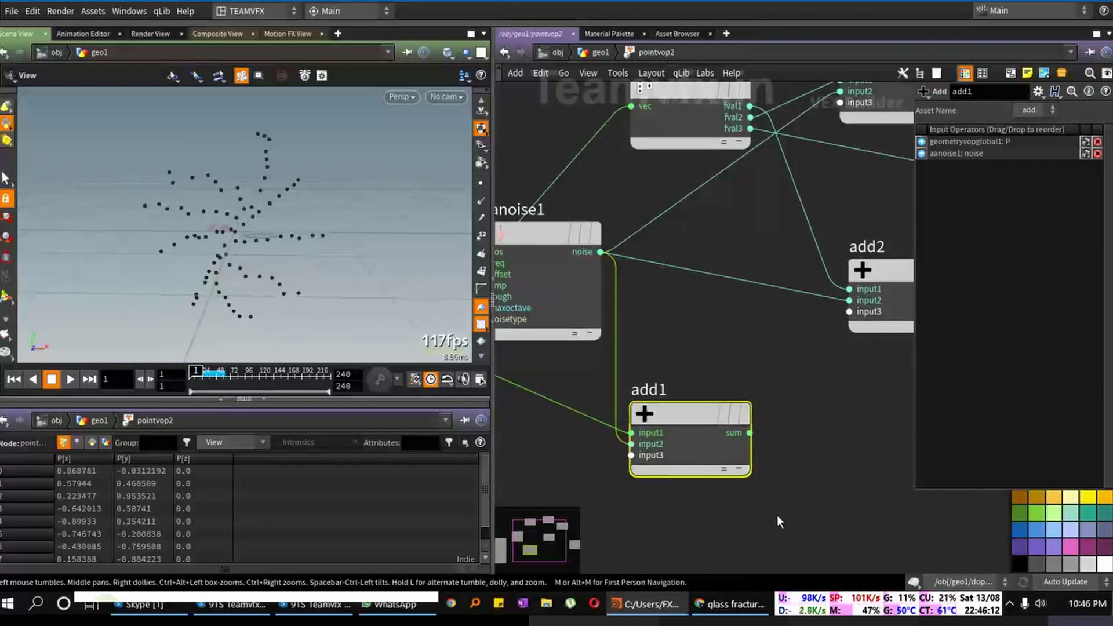
{"action": "left_click_drag", "start_coordinate": [779, 378], "coordinate": [697, 492]}
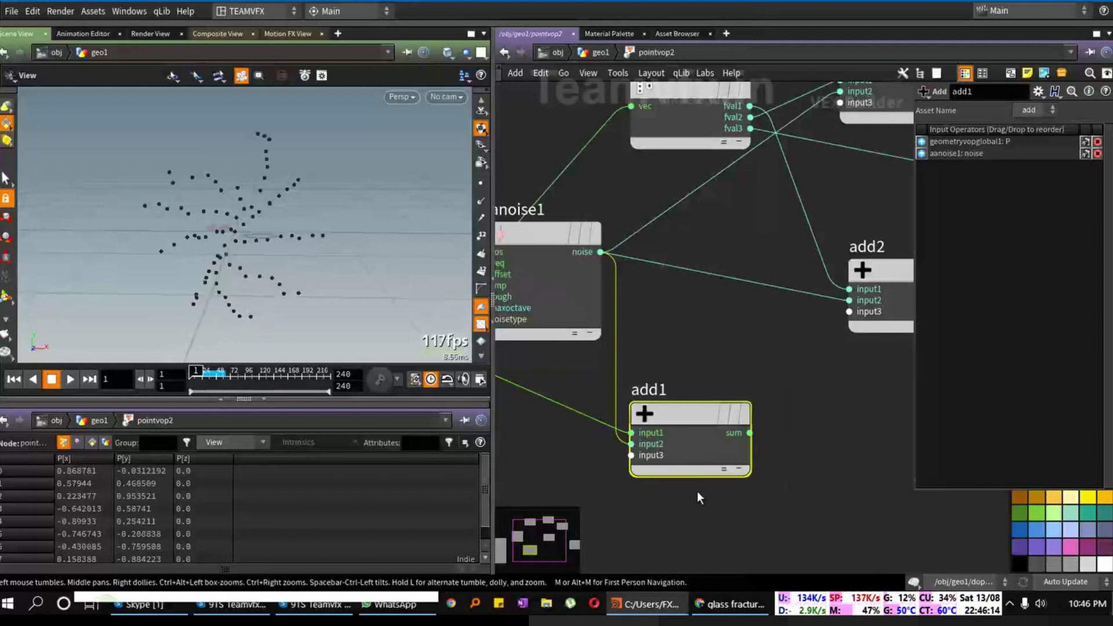
{"action": "mouse_move", "coordinate": [712, 416]}
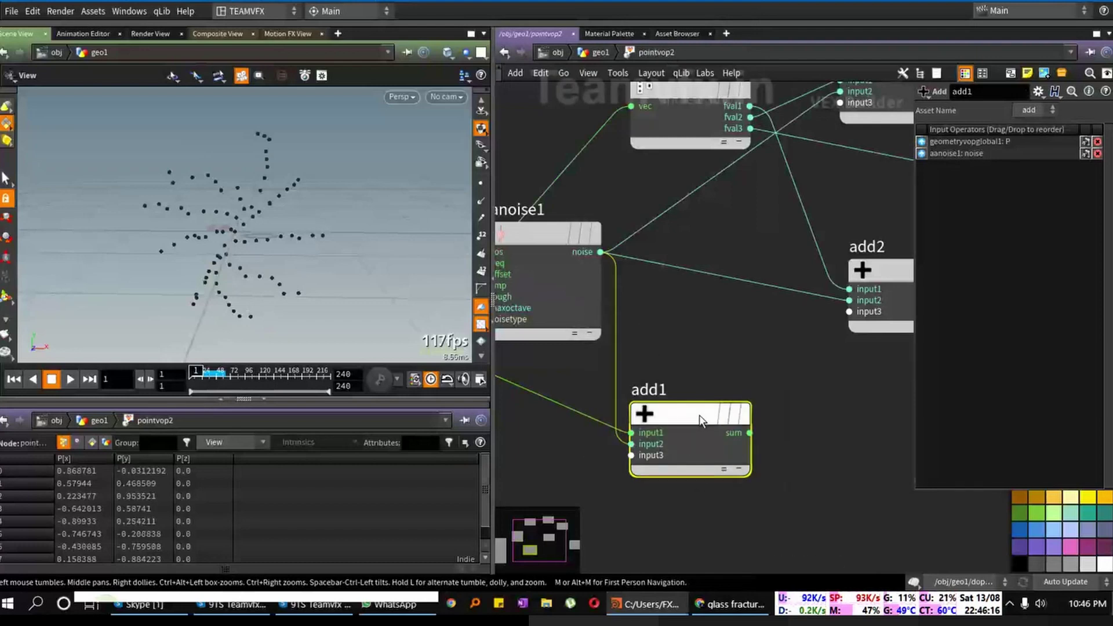
{"action": "key", "text": "Delete"}
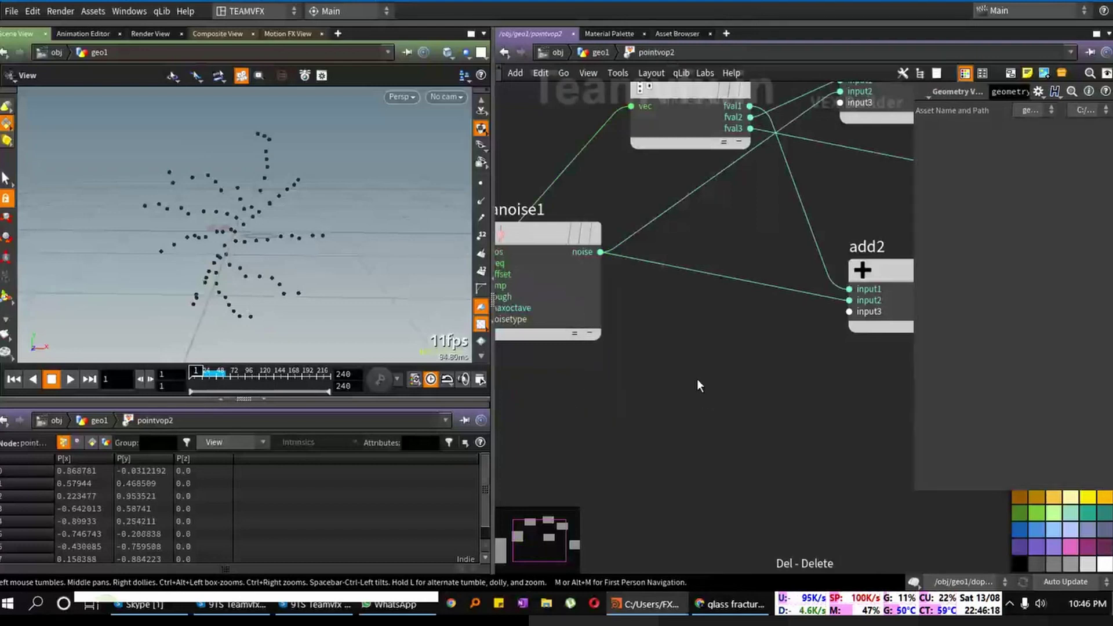
{"action": "left_click_drag", "start_coordinate": [626, 380], "coordinate": [626, 408]}
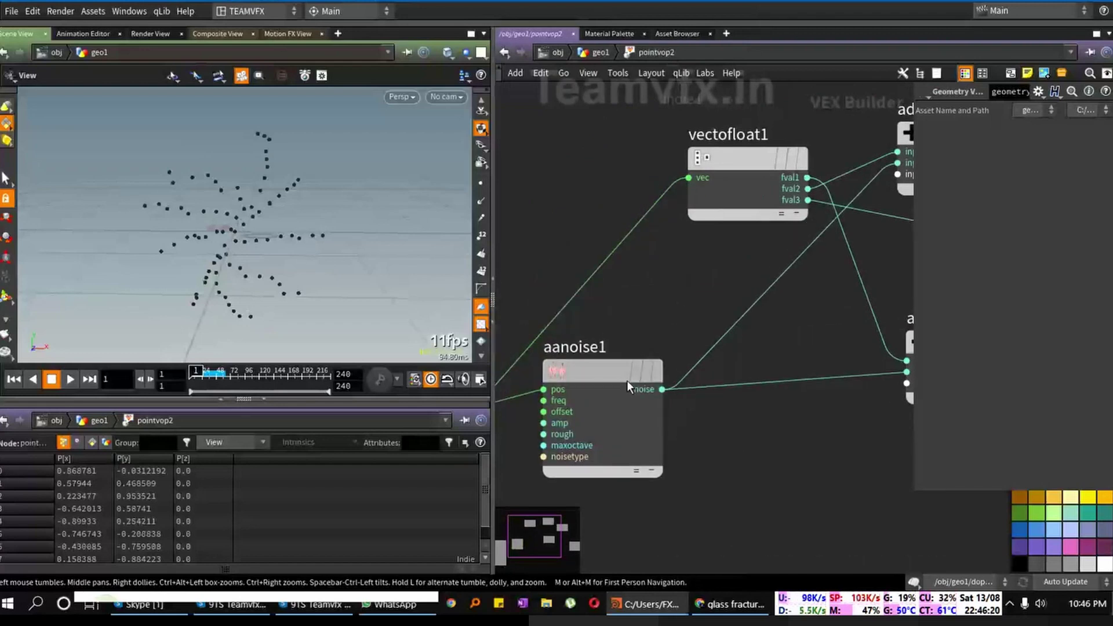
Step: Set aanoise1's 3D Frequency to 2, 2, 2 and Amplitude to 0.302
{"action": "left_click_drag", "start_coordinate": [911, 276], "coordinate": [719, 273]}
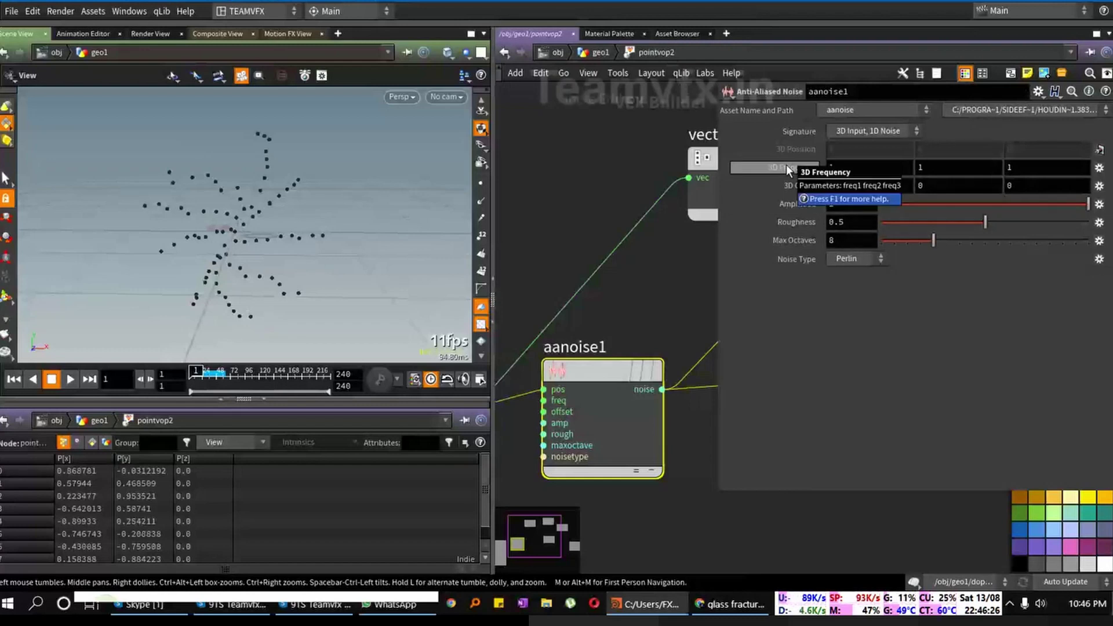
{"action": "middle_click_drag", "start_coordinate": [788, 169], "coordinate": [863, 160]}
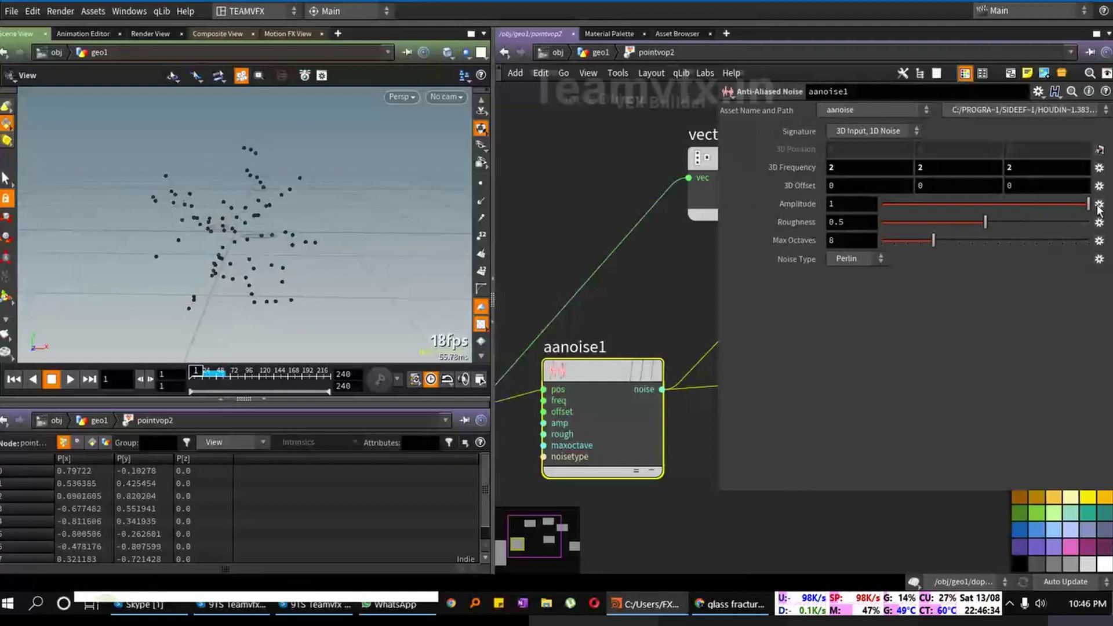
{"action": "left_click_drag", "start_coordinate": [1085, 203], "coordinate": [1016, 201]}
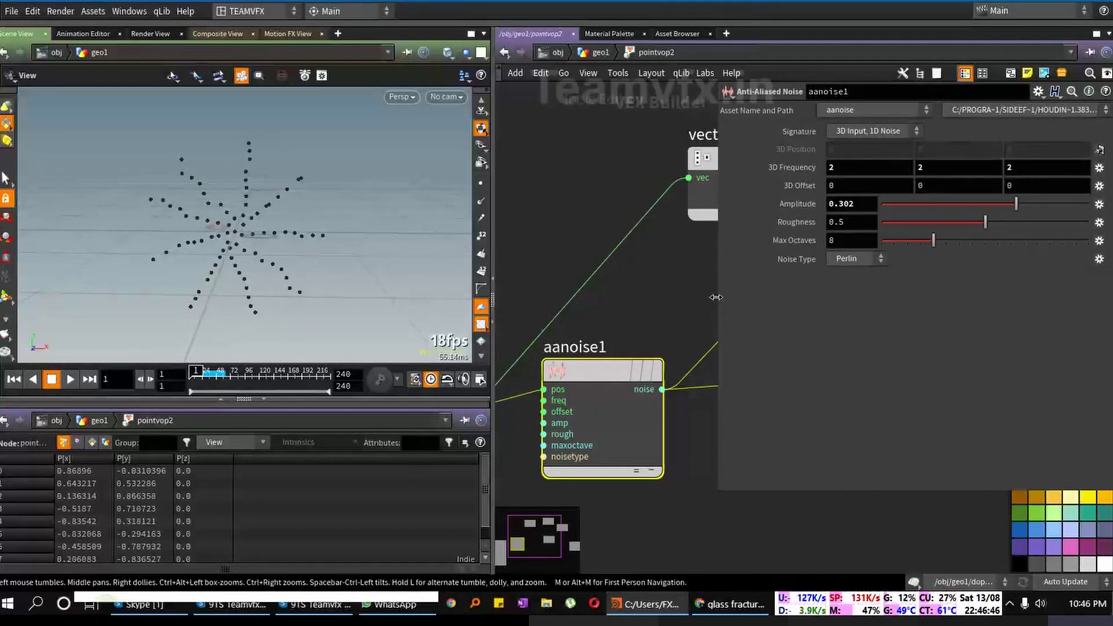
Step: Enlarge the network view and nudge the noise node down slightly
{"action": "left_click_drag", "start_coordinate": [716, 297], "coordinate": [882, 296]}
{"action": "middle_click_drag", "start_coordinate": [823, 341], "coordinate": [672, 408]}
{"action": "middle_click_drag", "start_coordinate": [750, 345], "coordinate": [763, 349]}
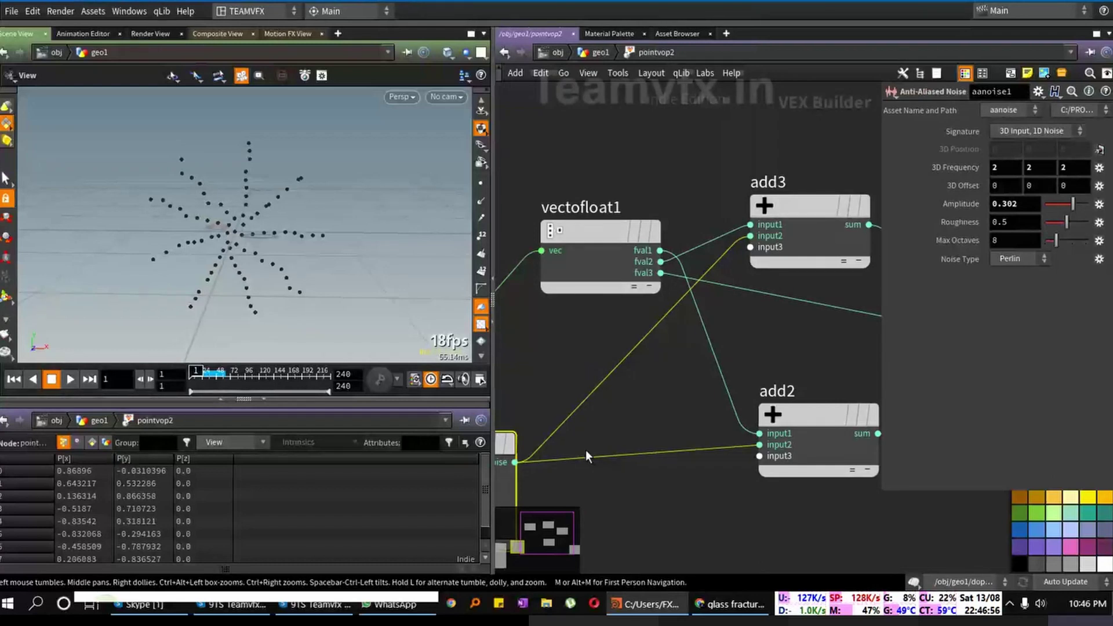
{"action": "middle_click_drag", "start_coordinate": [590, 421], "coordinate": [700, 372]}
{"action": "mouse_move", "coordinate": [550, 403]}
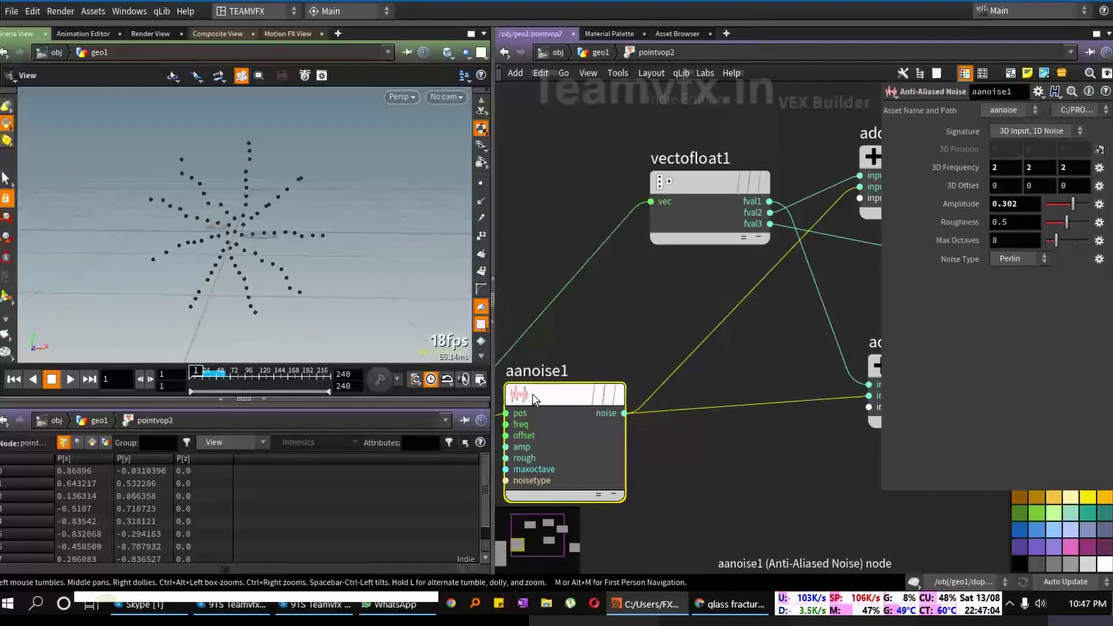
{"action": "left_click_drag", "start_coordinate": [560, 392], "coordinate": [558, 397]}
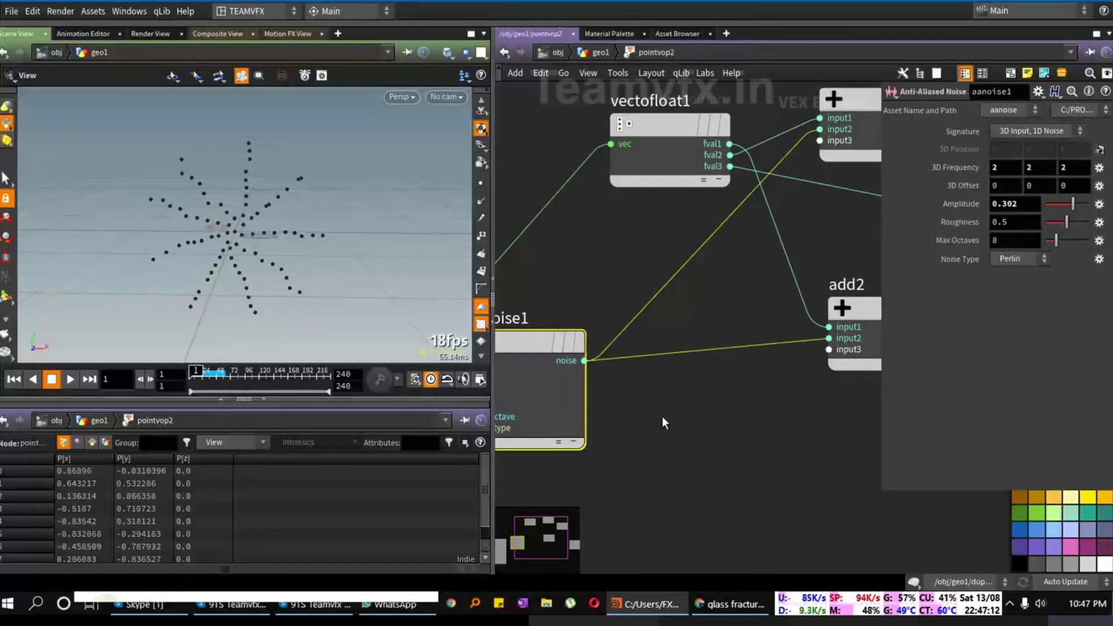
{"action": "key", "text": "Tab"}
{"action": "key", "text": "Escape"}
{"action": "middle_click_drag", "start_coordinate": [617, 413], "coordinate": [630, 413]}
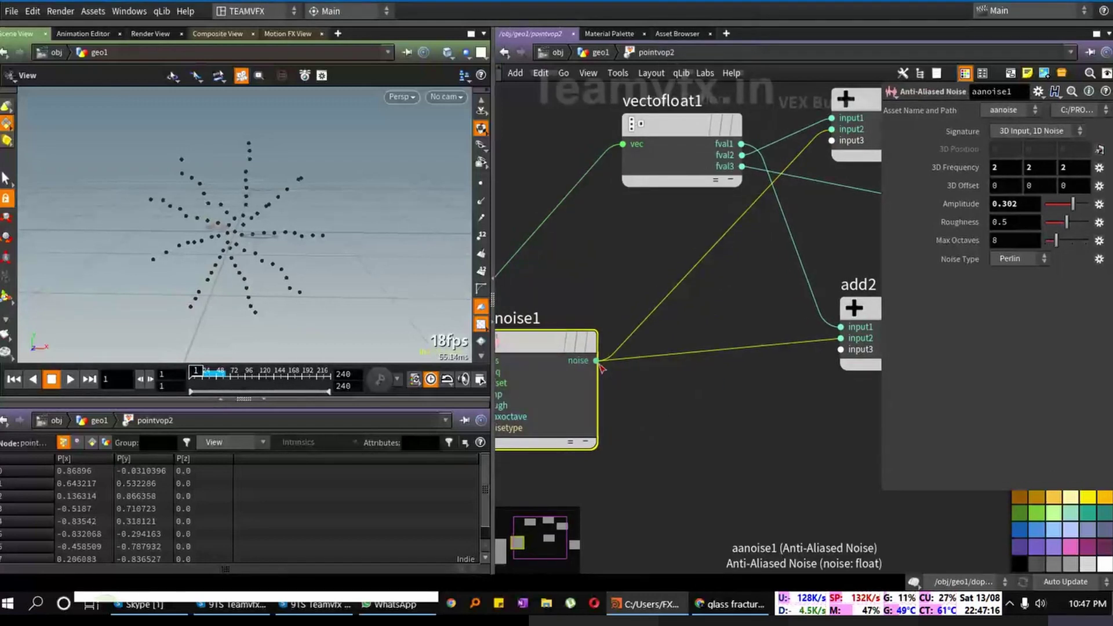
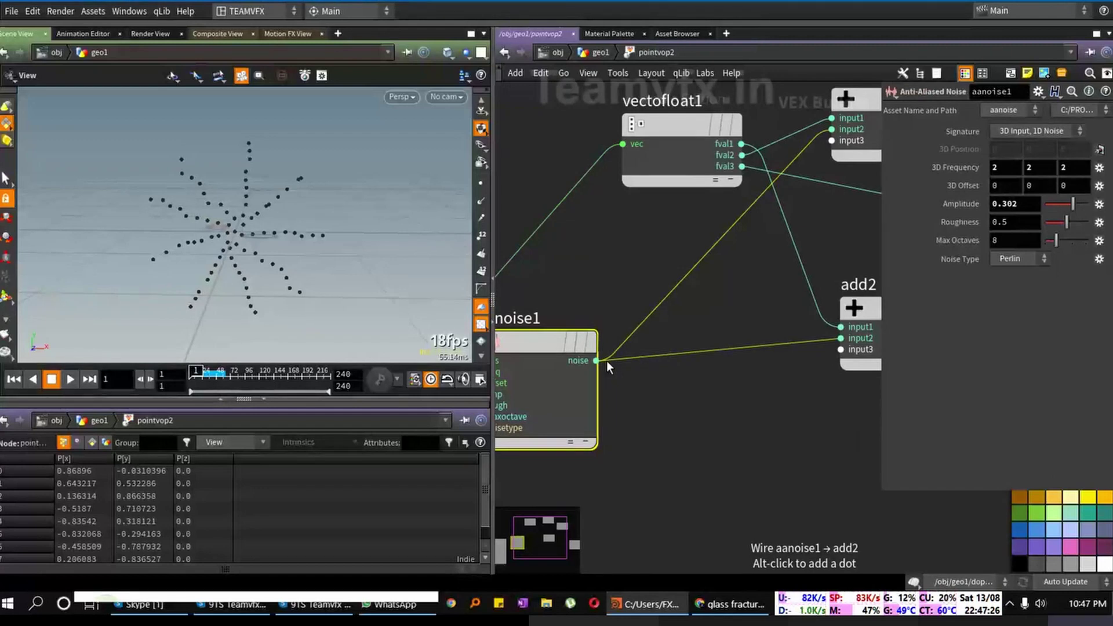
Step: Keep the Anti-Aliased Noise type on Perlin and bring add2 and add3 into view to add a VEX node
{"action": "middle_click_drag", "start_coordinate": [607, 364], "coordinate": [645, 401]}
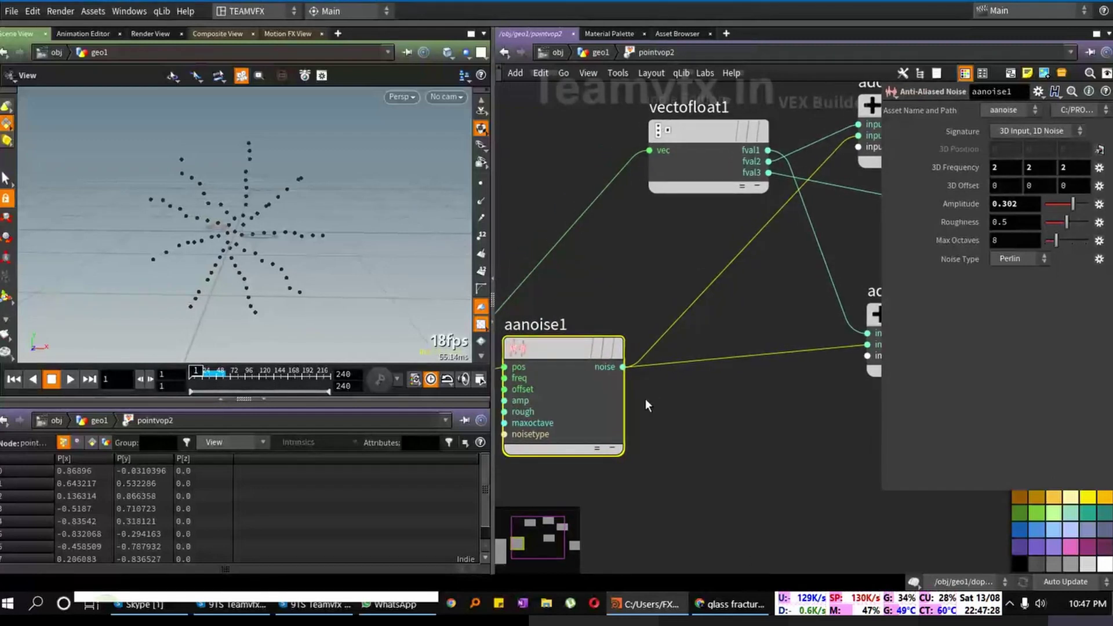
{"action": "left_click", "coordinate": [1017, 260]}
{"action": "scroll", "coordinate": [713, 423], "scroll_direction": "down", "scroll_amount": 2}
{"action": "scroll", "coordinate": [697, 376], "scroll_direction": "down", "scroll_amount": 1}
{"action": "middle_click_drag", "start_coordinate": [697, 377], "coordinate": [671, 382]}
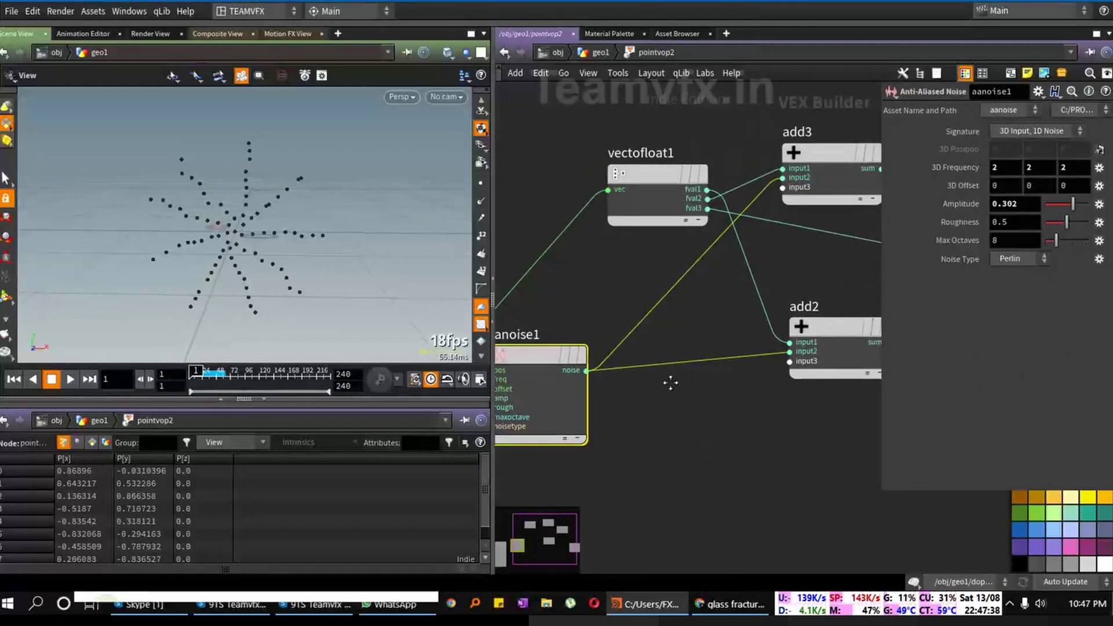
{"action": "key", "text": "Tab"}
{"action": "mouse_move", "coordinate": [707, 415]}
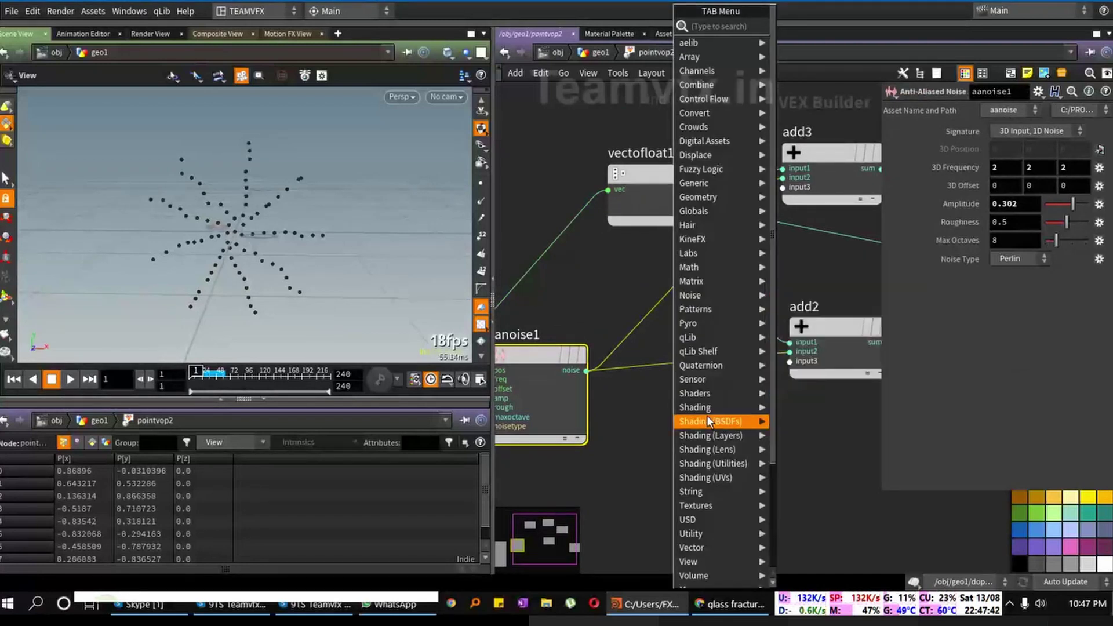
{"action": "type", "text": "ad"}
{"action": "left_click", "coordinate": [793, 26]}
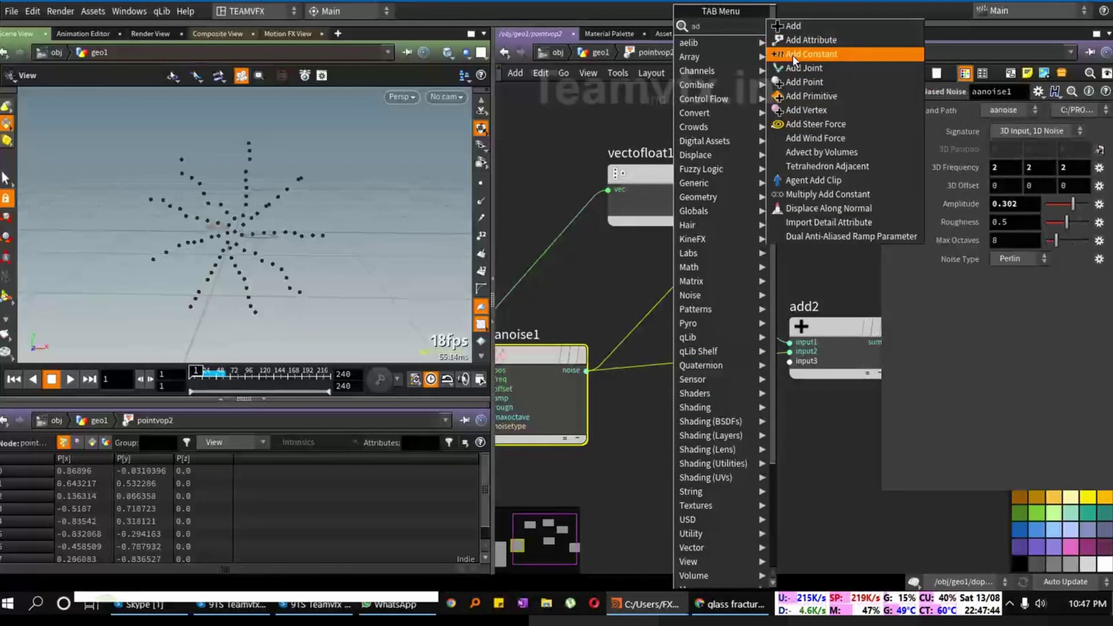
{"action": "left_click", "coordinate": [829, 165]}
{"action": "left_click", "coordinate": [652, 302]}
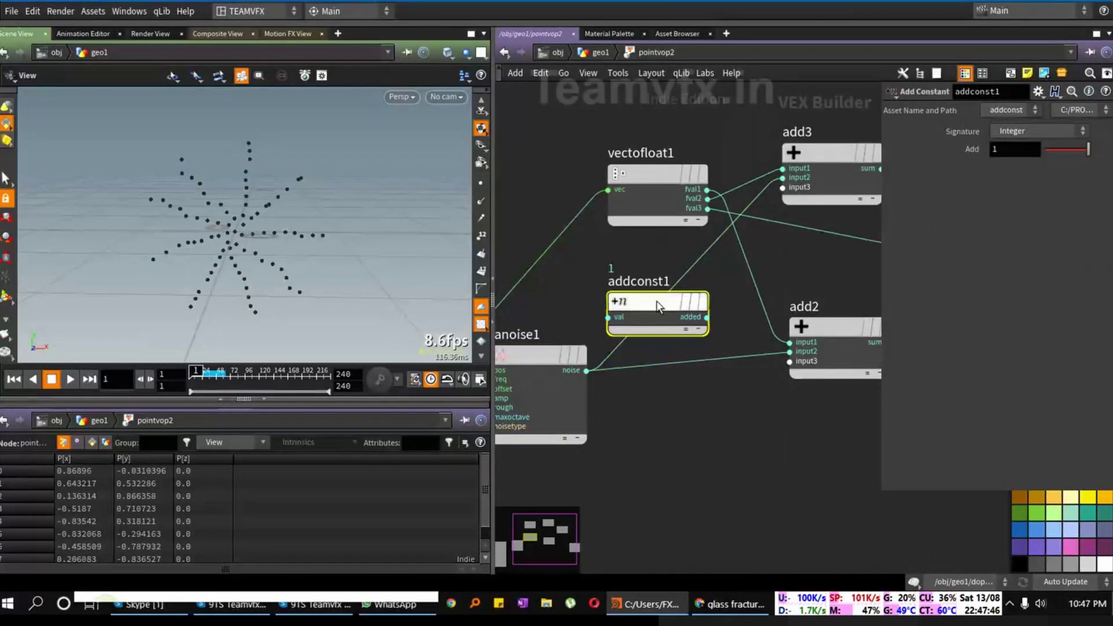
{"action": "mouse_move", "coordinate": [676, 294]}
{"action": "left_mouse_down"}
{"action": "mouse_move", "coordinate": [712, 302]}
{"action": "mouse_move", "coordinate": [659, 293]}
{"action": "left_mouse_up"}
{"action": "left_click_drag", "start_coordinate": [362, 164], "coordinate": [307, 194]}
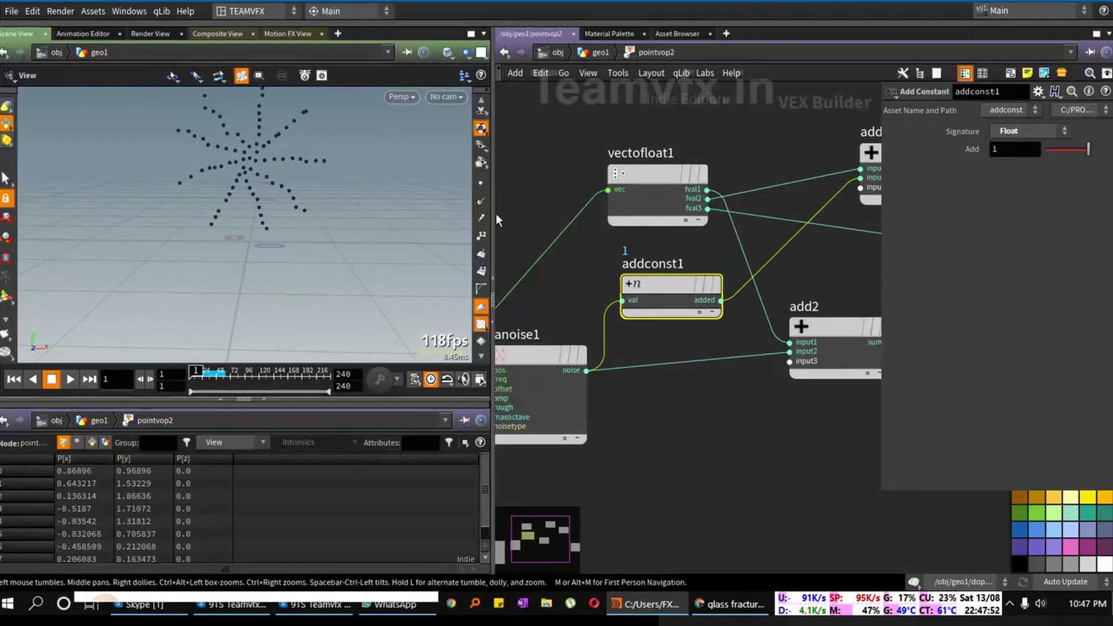
{"action": "left_click", "coordinate": [1015, 149]}
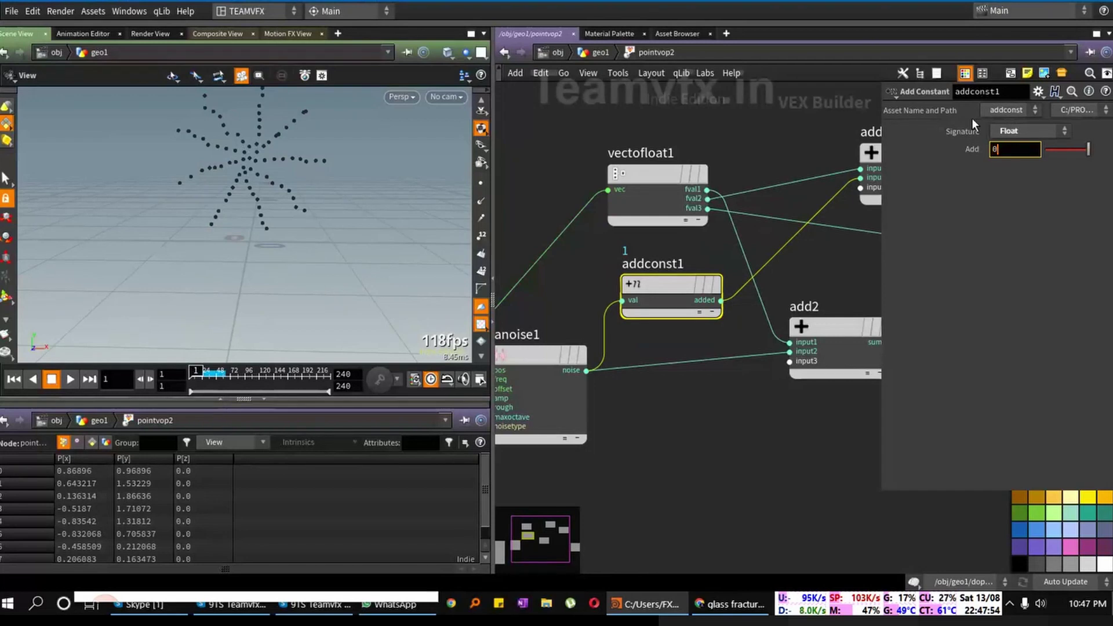
{"action": "type", "text": "0"}
{"action": "key", "text": "Return"}
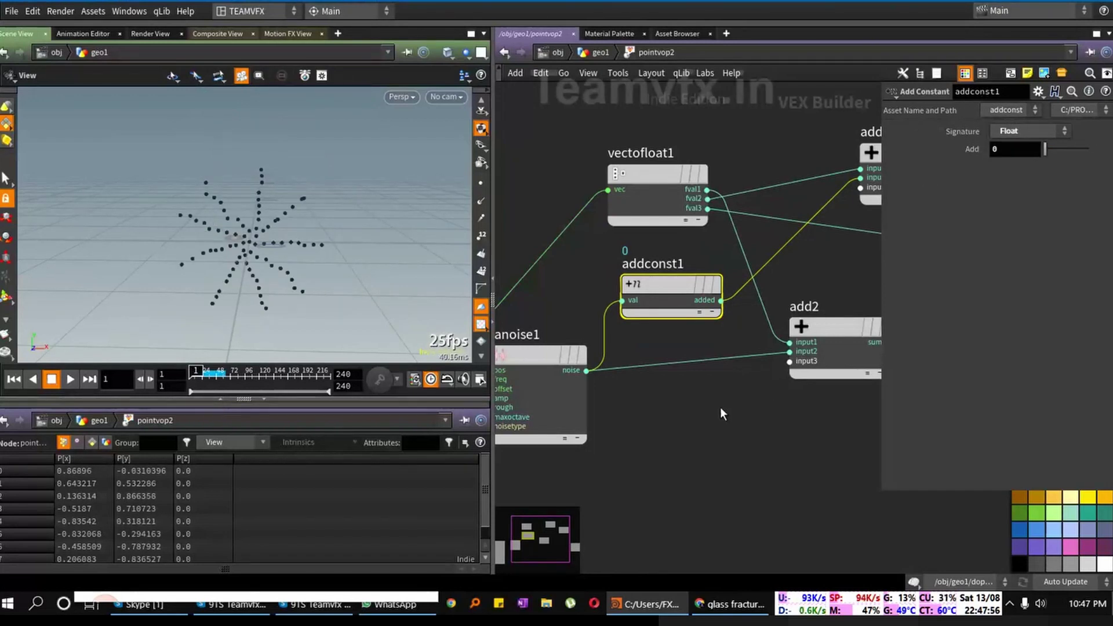
{"action": "middle_click_drag", "start_coordinate": [722, 414], "coordinate": [674, 409]}
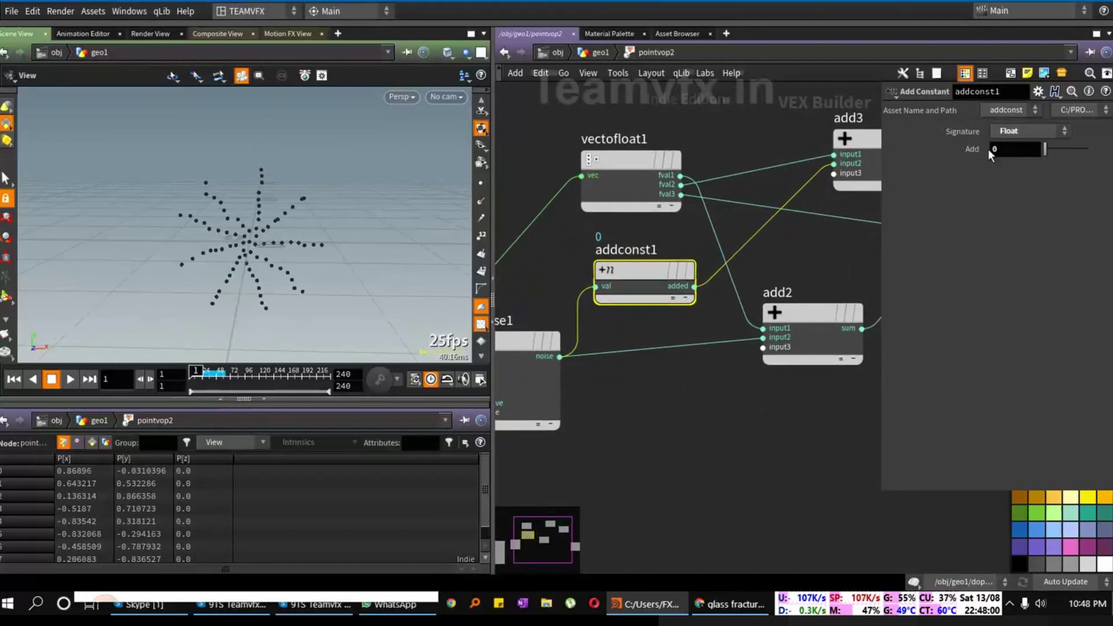
{"action": "mouse_move", "coordinate": [1017, 150]}
{"action": "middle_mouse_down"}
{"action": "mouse_move", "coordinate": [1003, 152]}
{"action": "mouse_move", "coordinate": [1018, 151]}
{"action": "middle_mouse_up"}
{"action": "mouse_move", "coordinate": [637, 279]}
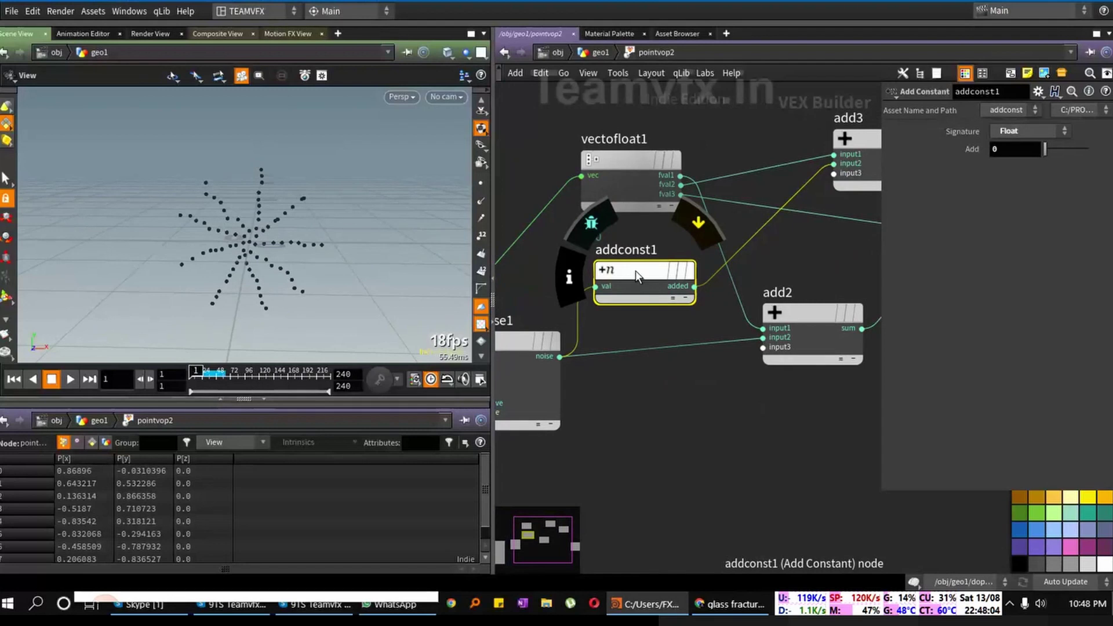
{"action": "key", "text": "Delete"}
{"action": "key", "text": "Tab"}
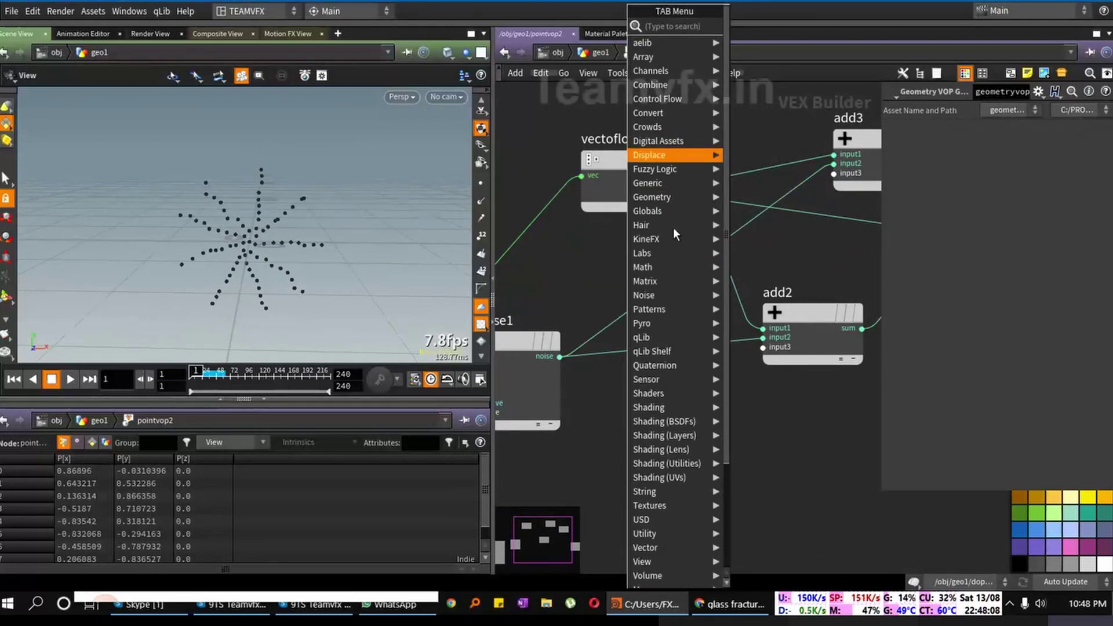
{"action": "mouse_move", "coordinate": [684, 120]}
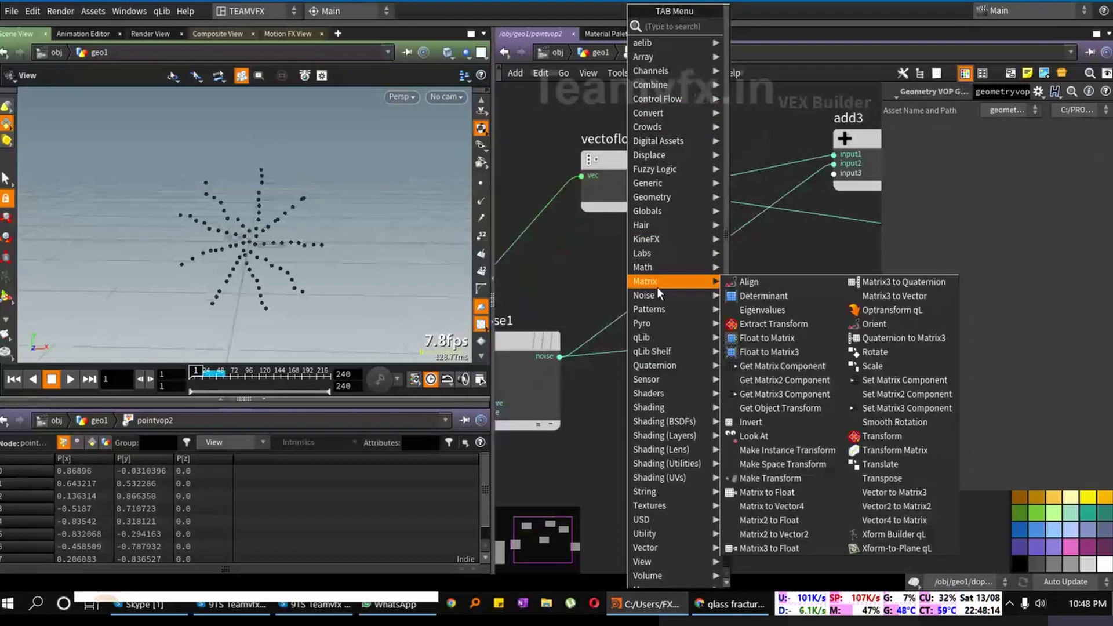
{"action": "type", "text": "mul"}
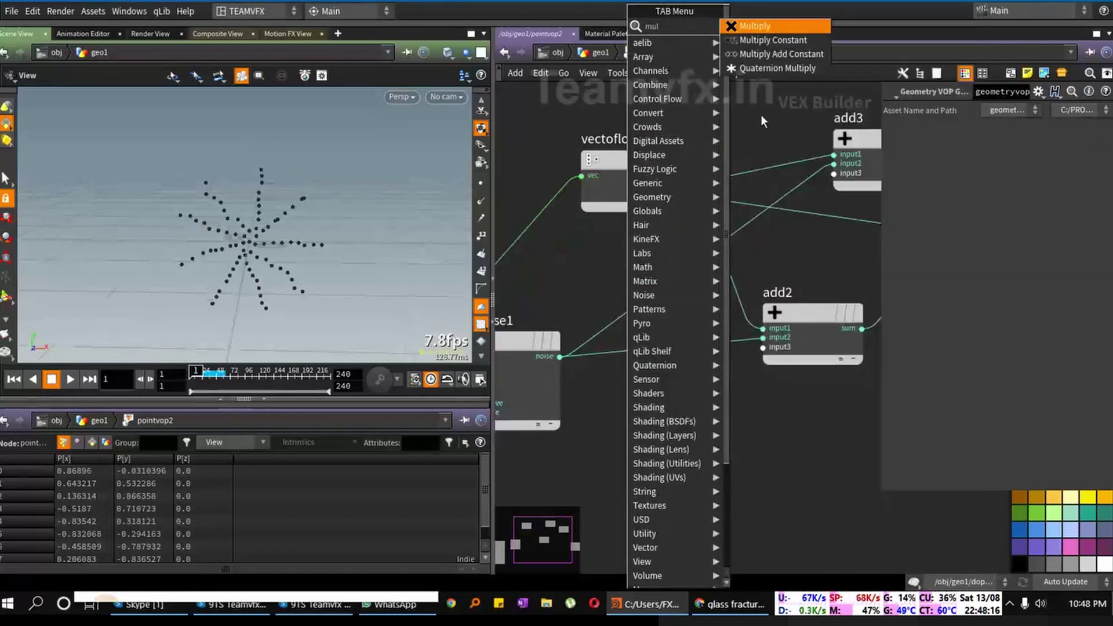
{"action": "key", "text": "Down"}
{"action": "key", "text": "Escape"}
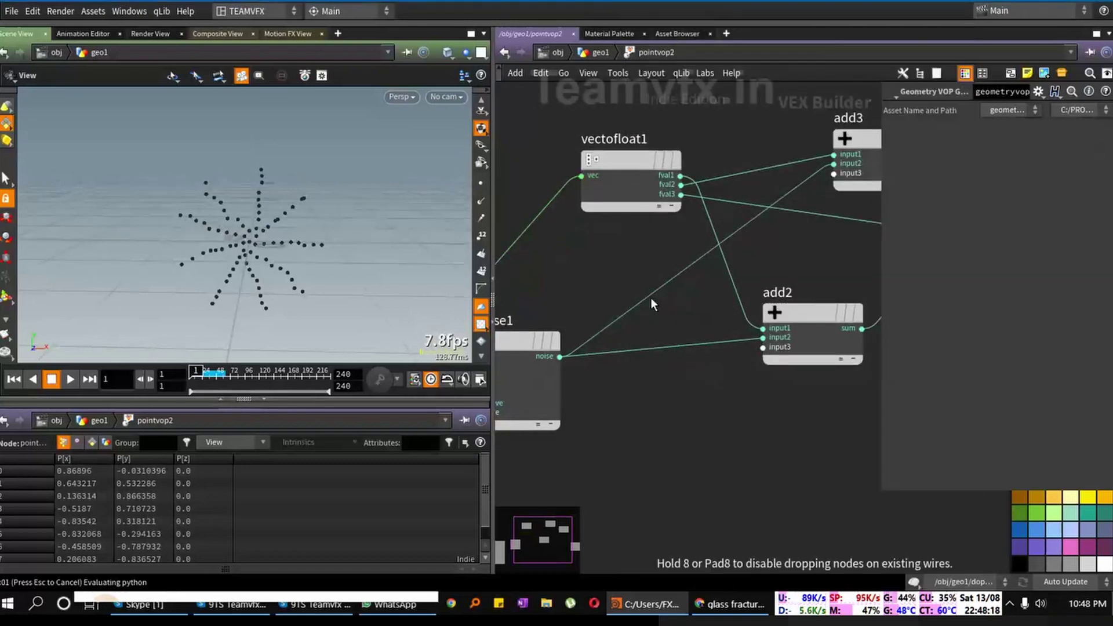
Step: Insert a Multiply Constant (mulconst1) on the noise-to-add3 wire and try multiplier values
{"action": "left_click", "coordinate": [650, 298]}
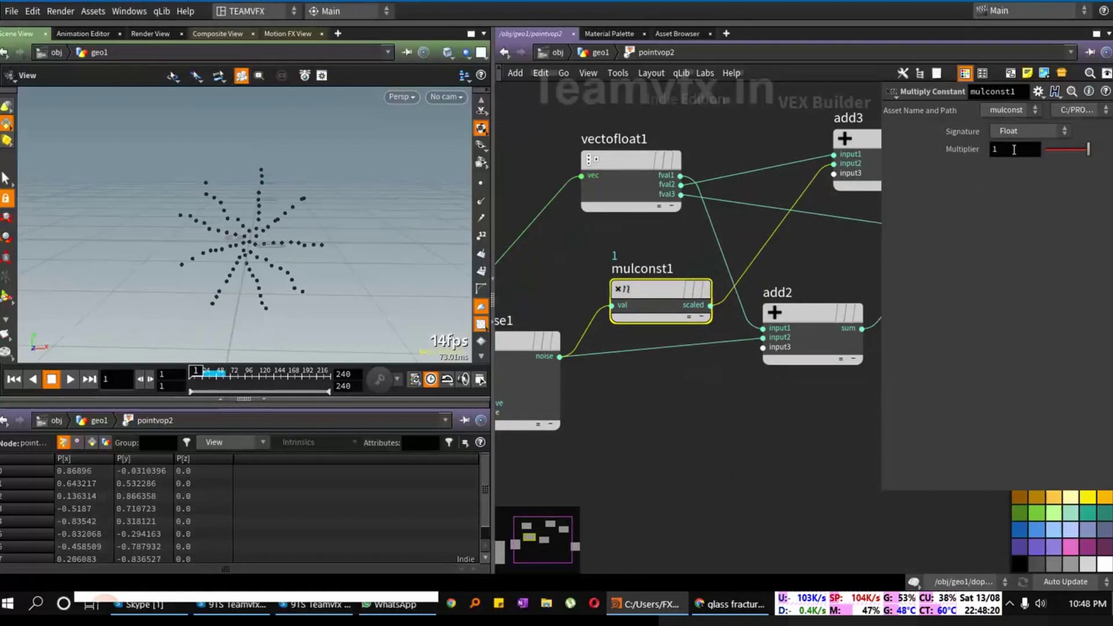
{"action": "middle_click_drag", "start_coordinate": [1003, 149], "coordinate": [1084, 142]}
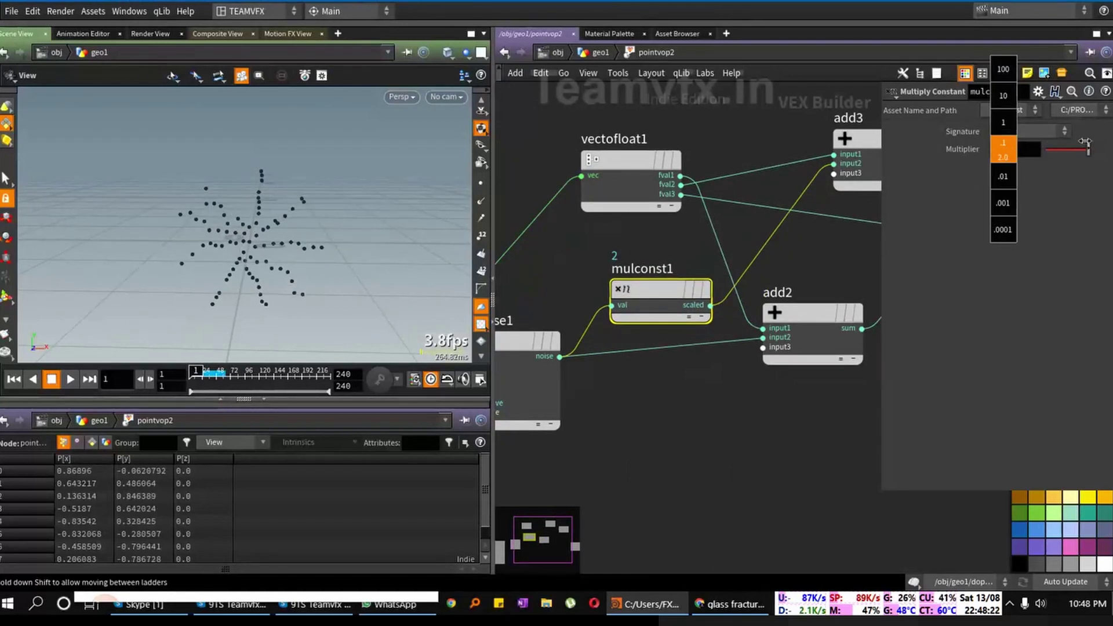
{"action": "middle_click_drag", "start_coordinate": [1006, 149], "coordinate": [818, 139]}
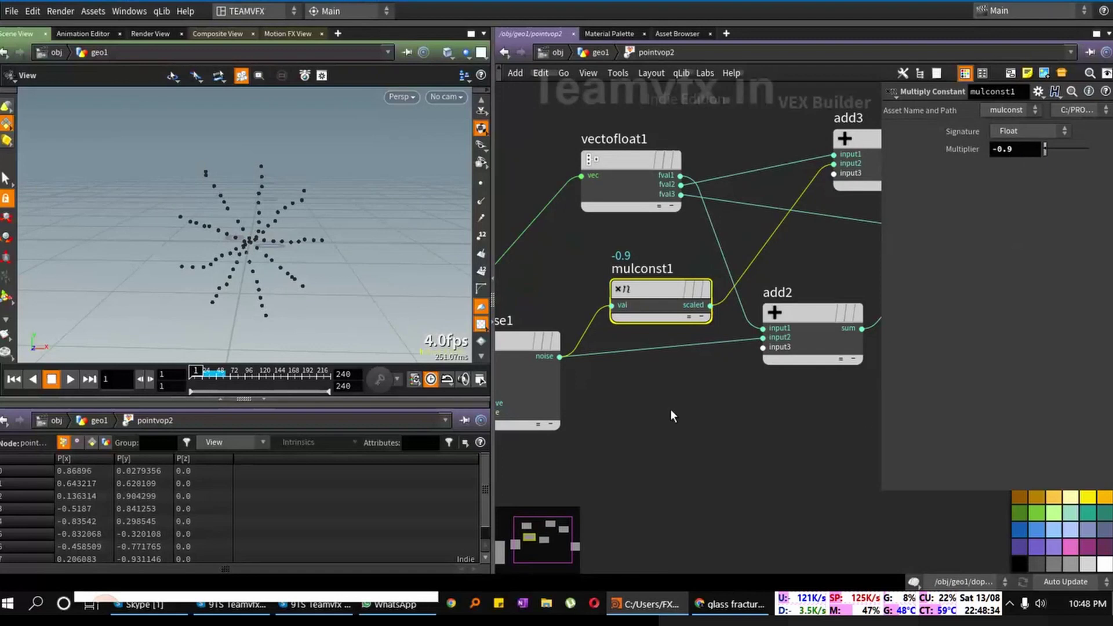
Step: Copy mulconst1 as mulconst2 fed by the noise, wire it into add2, and set its multiplier to 0.2
{"action": "mouse_move", "coordinate": [648, 297]}
{"action": "key", "text": "shift+p"}
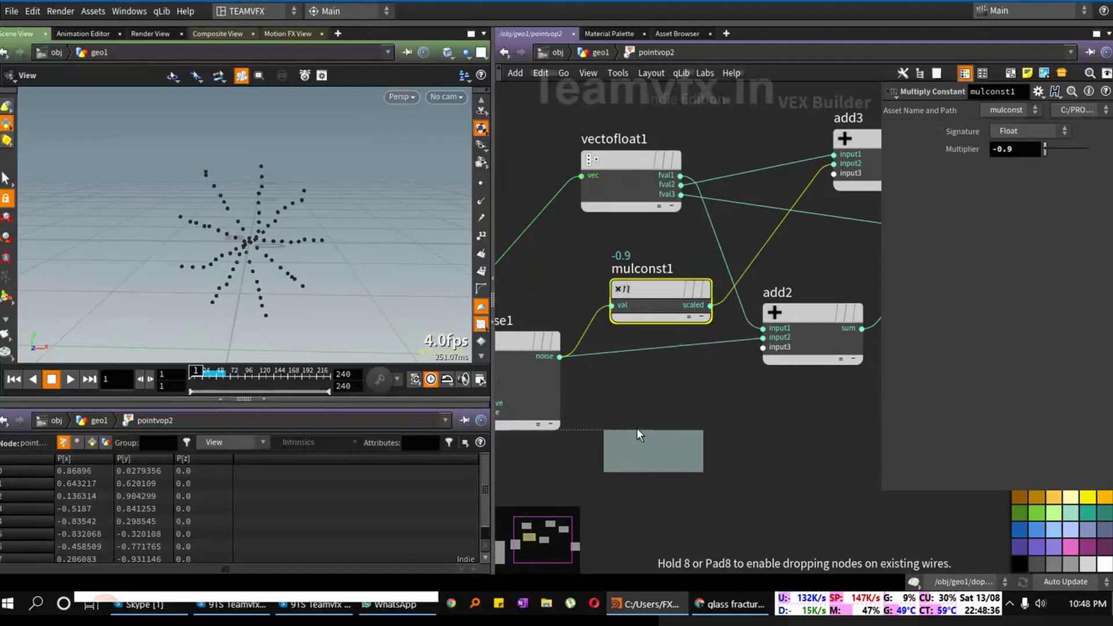
{"action": "left_click", "coordinate": [667, 405]}
{"action": "key", "text": "ctrl+v"}
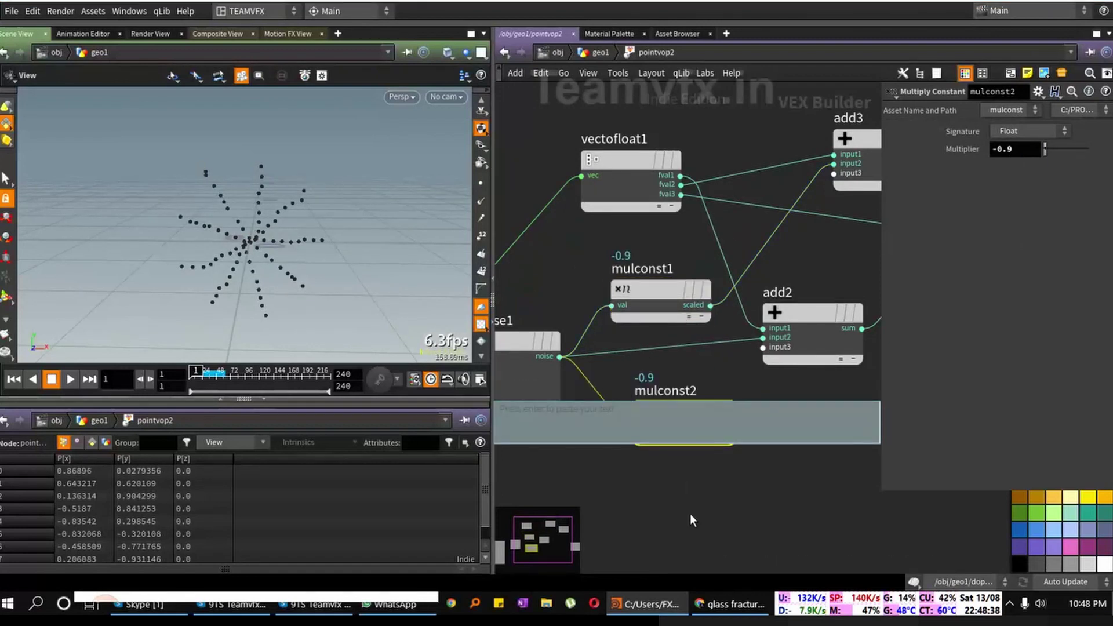
{"action": "left_click_drag", "start_coordinate": [733, 427], "coordinate": [753, 365]}
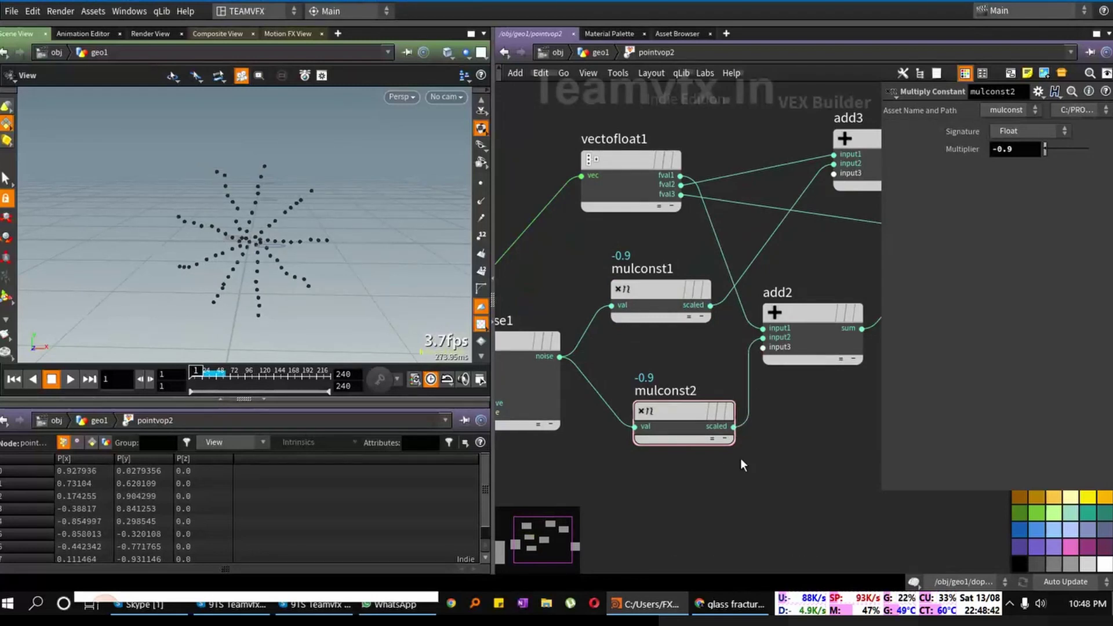
{"action": "left_click", "coordinate": [684, 409]}
{"action": "middle_click_drag", "start_coordinate": [1013, 149], "coordinate": [1097, 156]}
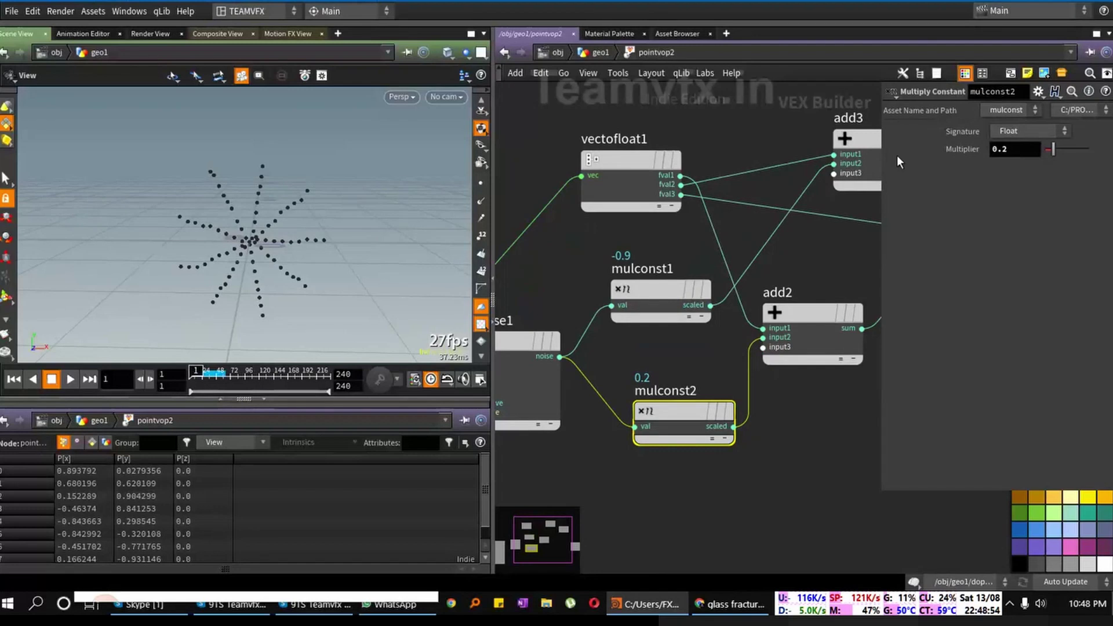
Step: Set mulconst1's multiplier to -0.4 using the value ladder
{"action": "left_click_drag", "start_coordinate": [232, 264], "coordinate": [208, 255]}
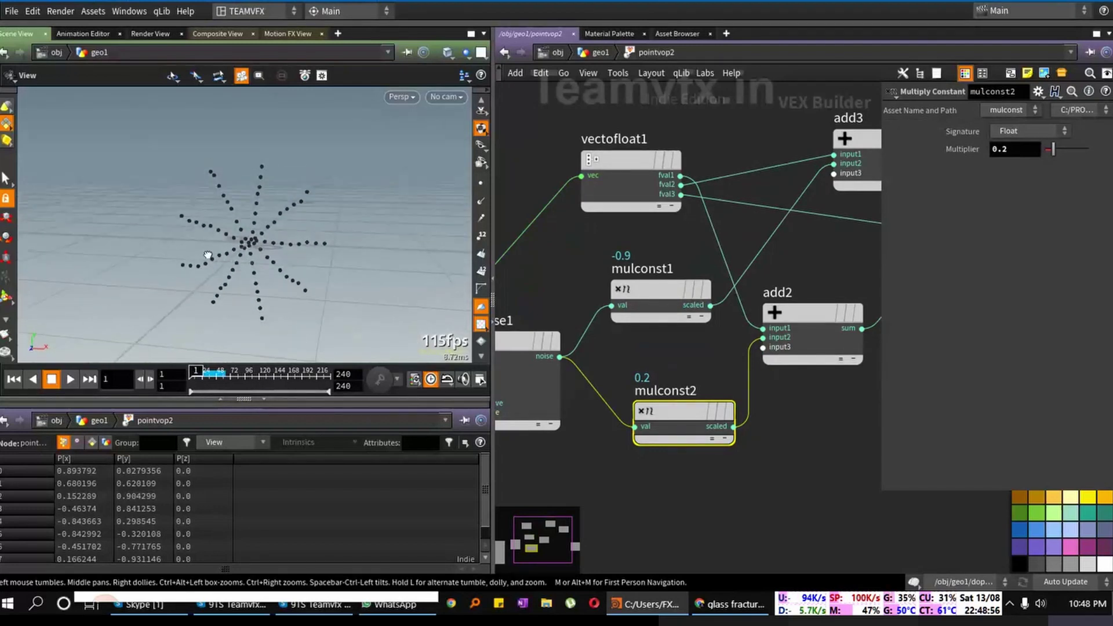
{"action": "left_click", "coordinate": [660, 290]}
{"action": "middle_click_drag", "start_coordinate": [1026, 150], "coordinate": [1081, 149]}
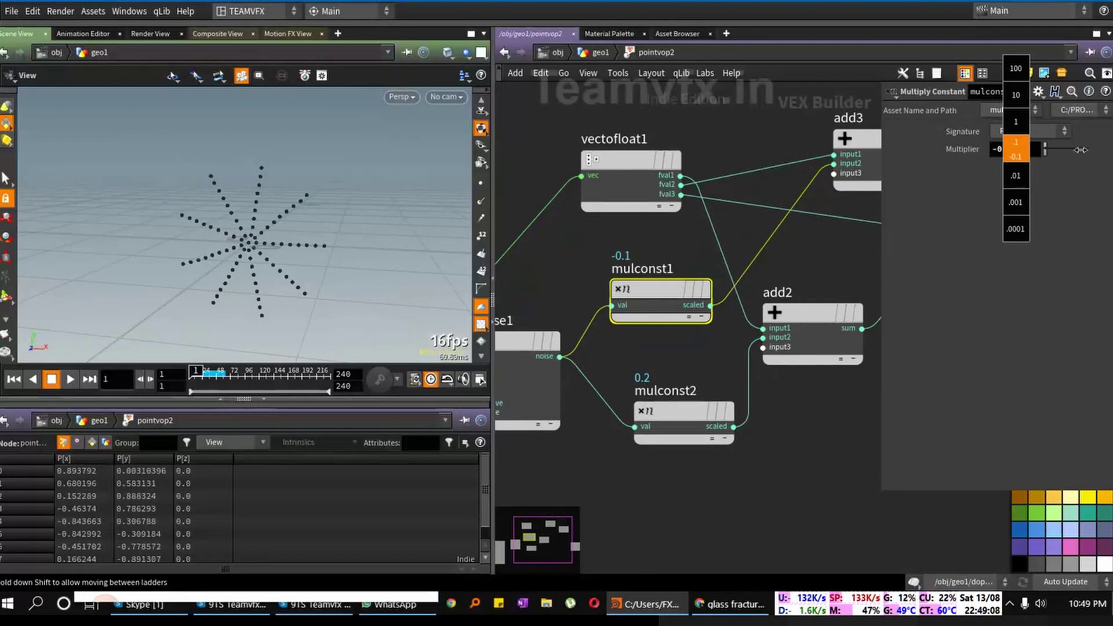
{"action": "middle_click_drag", "start_coordinate": [1067, 150], "coordinate": [1060, 151]}
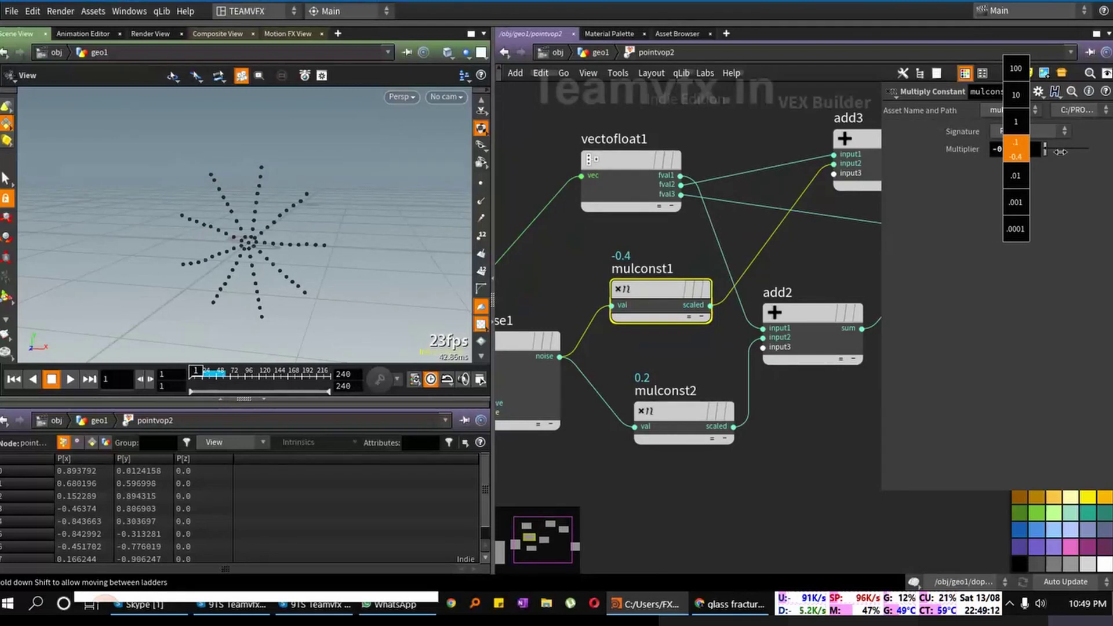
{"action": "middle_click_drag", "start_coordinate": [1060, 151], "coordinate": [1061, 151]}
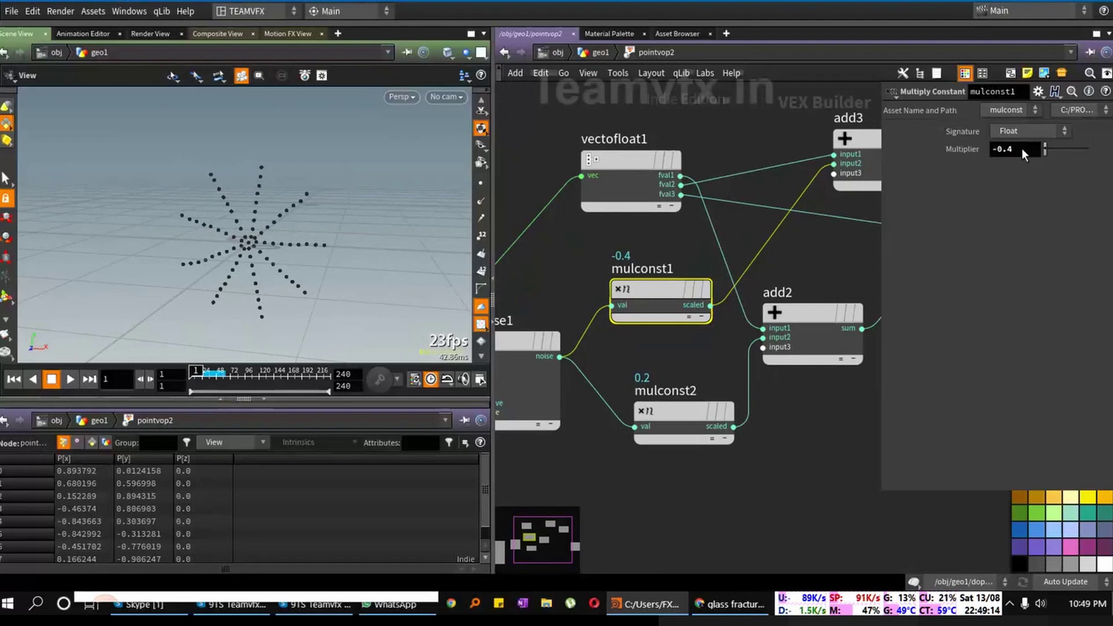
{"action": "middle_click_drag", "start_coordinate": [565, 448], "coordinate": [603, 459]}
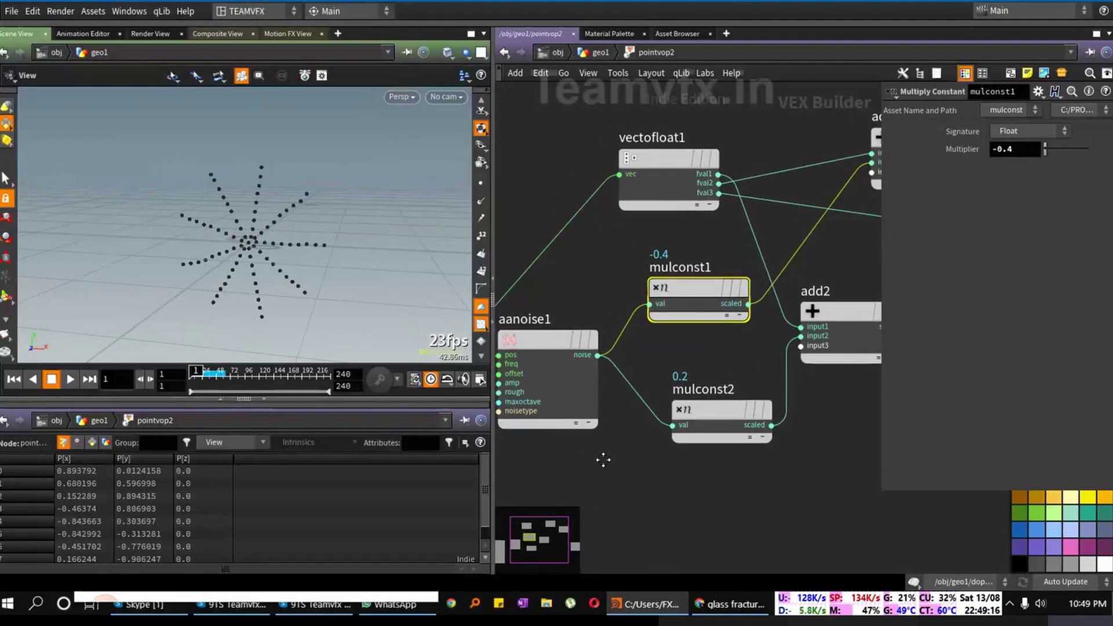
Step: Raise aanoise1's Amplitude to 0.802 and change mulconst1's multiplier from -0.4 to 0.4
{"action": "left_click", "coordinate": [558, 347]}
{"action": "middle_click_drag", "start_coordinate": [1016, 205], "coordinate": [1065, 204]}
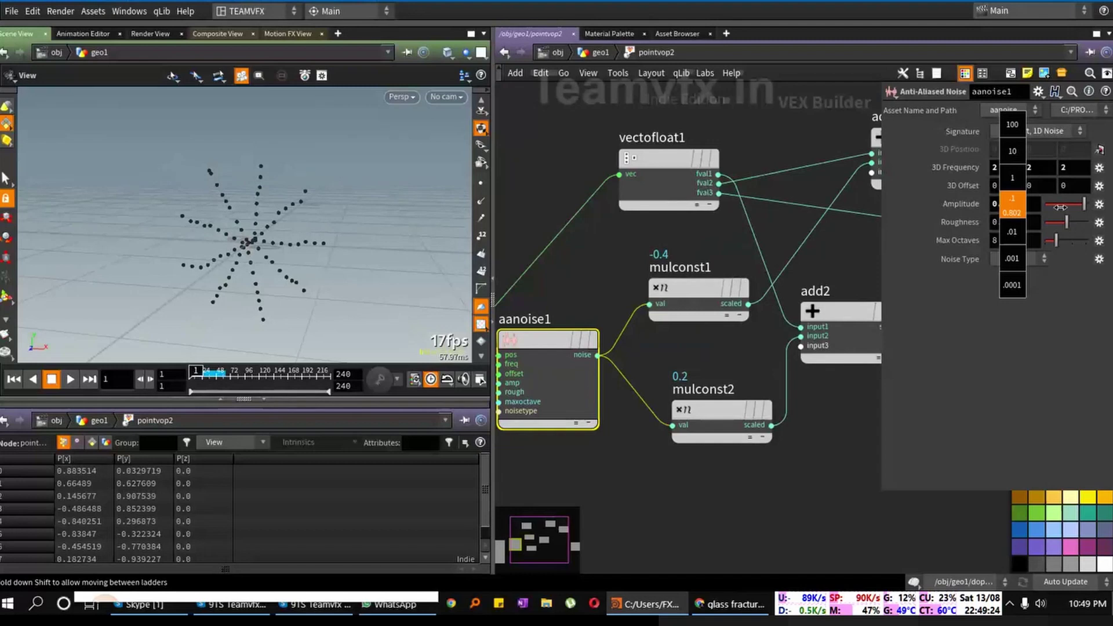
{"action": "middle_click_drag", "start_coordinate": [1060, 206], "coordinate": [1059, 207]}
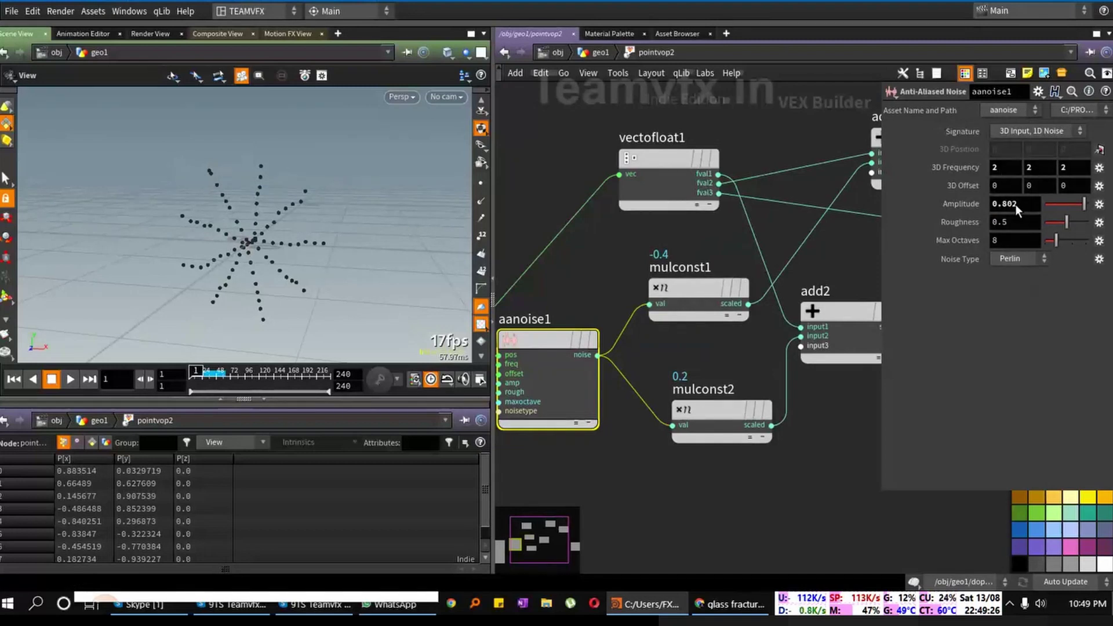
{"action": "left_click", "coordinate": [684, 289]}
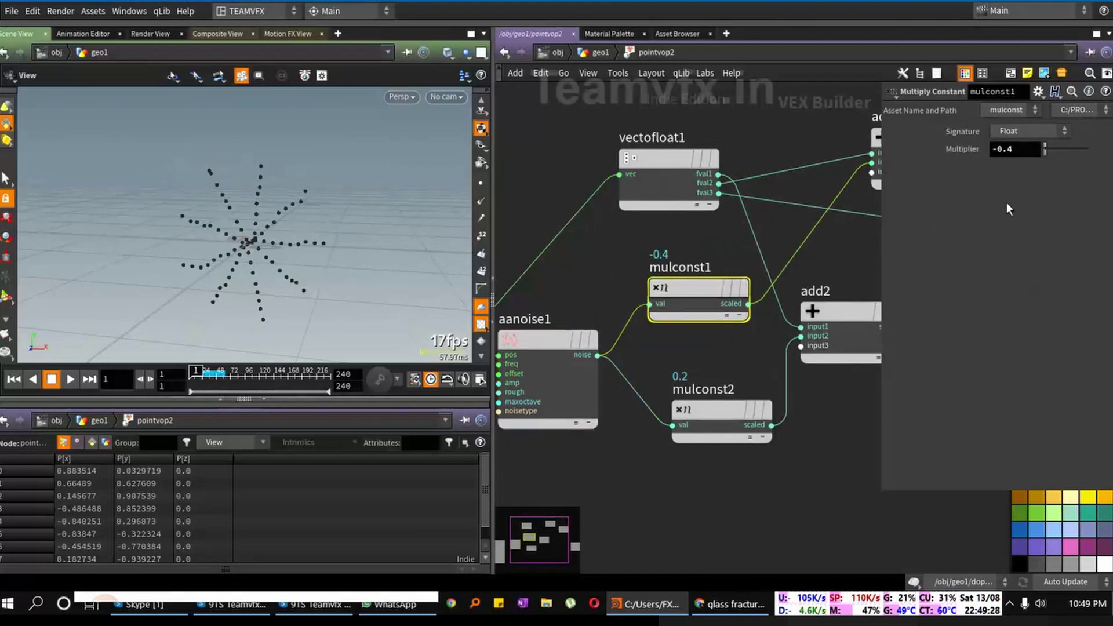
{"action": "middle_click_drag", "start_coordinate": [998, 149], "coordinate": [1084, 156]}
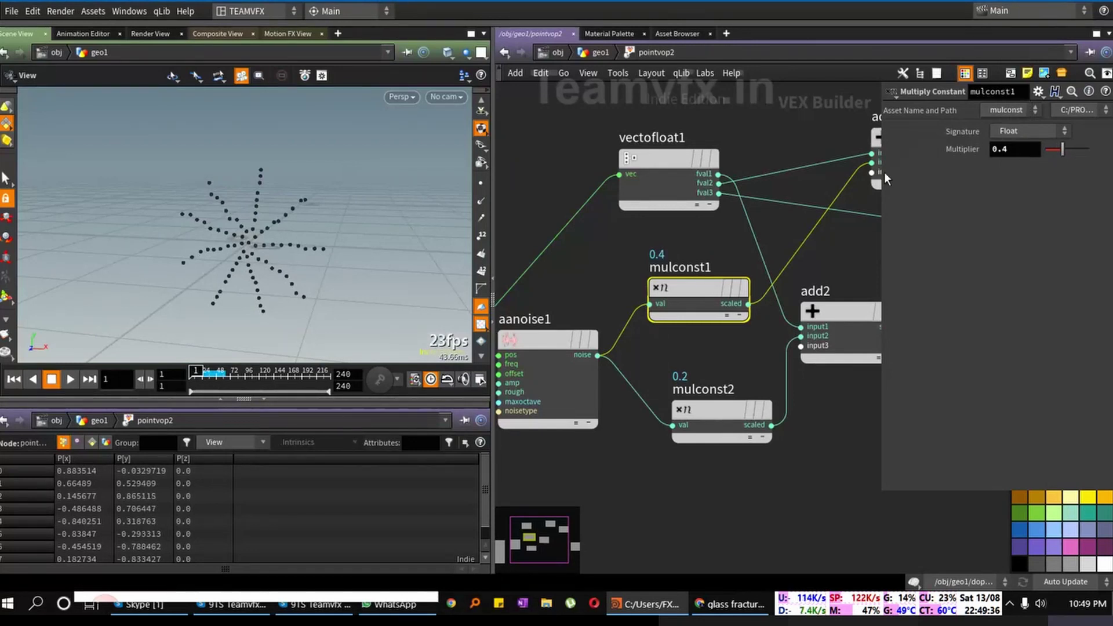
{"action": "mouse_move", "coordinate": [225, 246]}
{"action": "left_mouse_down"}
{"action": "mouse_move", "coordinate": [218, 269]}
{"action": "mouse_move", "coordinate": [226, 251]}
{"action": "left_mouse_up"}
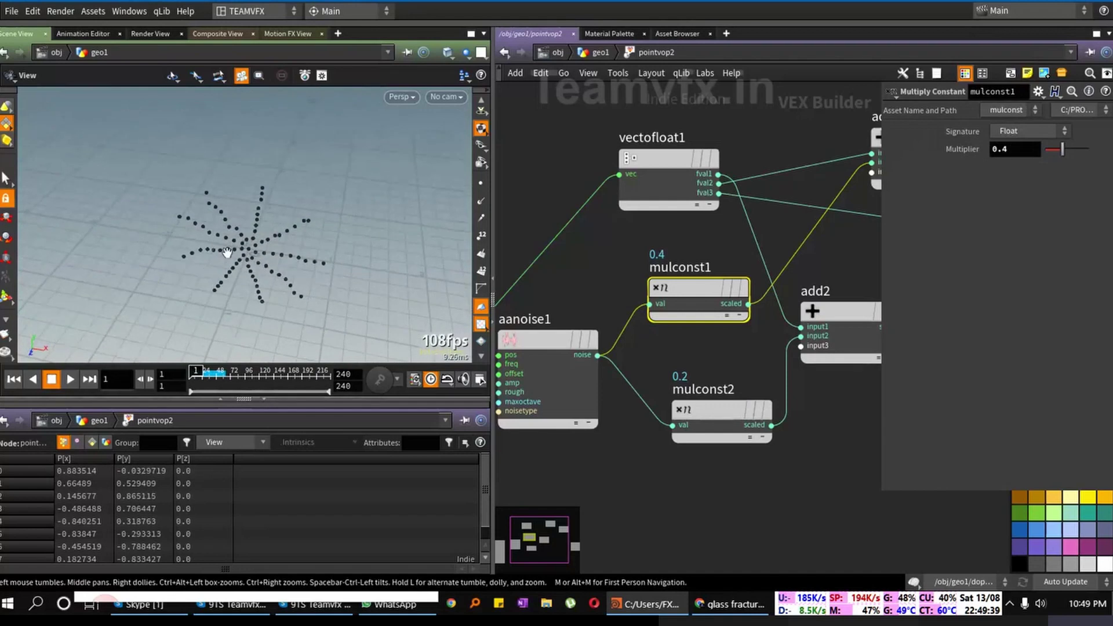
Step: Return to geo1, move the seven loop nodes aside, and display matchsize1's result
{"action": "left_click", "coordinate": [600, 52]}
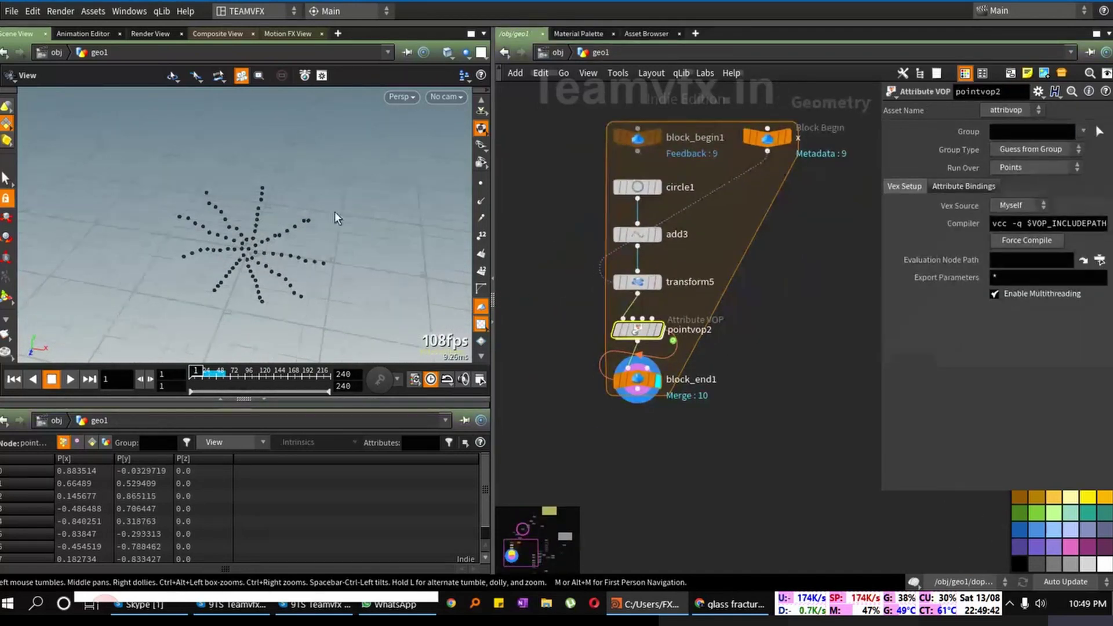
{"action": "left_click_drag", "start_coordinate": [258, 291], "coordinate": [274, 266]}
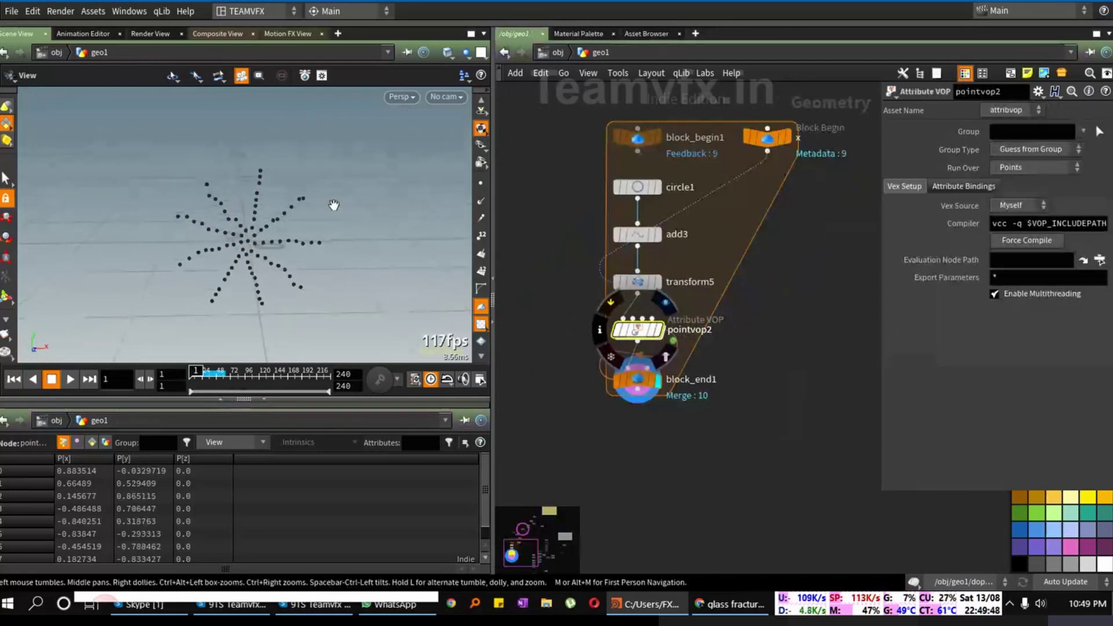
{"action": "left_click", "coordinate": [637, 380]}
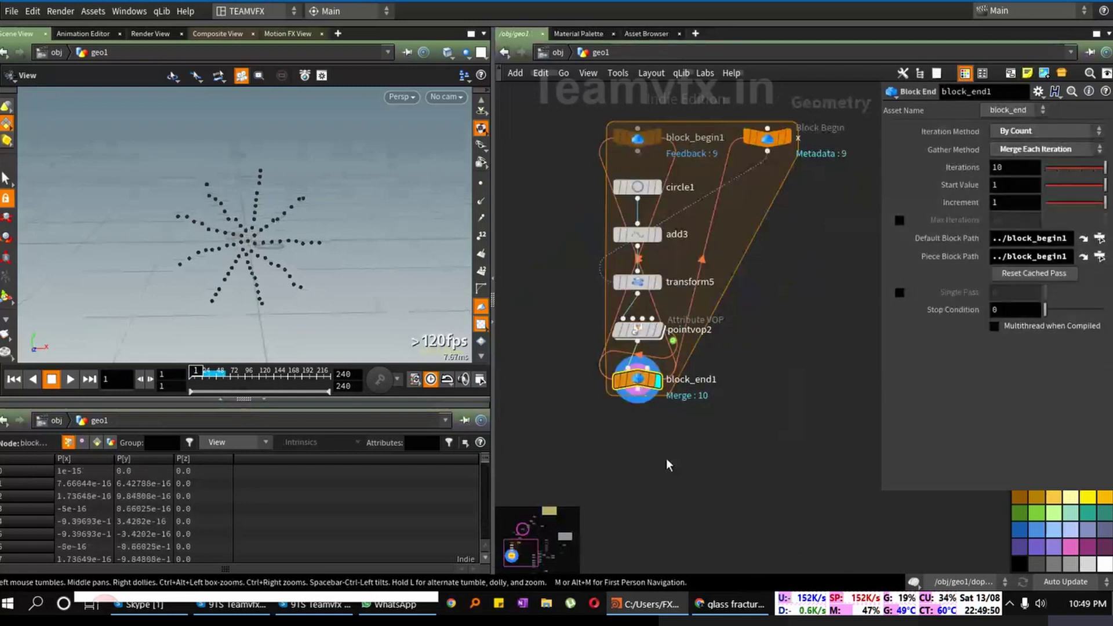
{"action": "middle_click_drag", "start_coordinate": [672, 470], "coordinate": [656, 408]}
{"action": "scroll", "coordinate": [649, 416], "scroll_direction": "down", "scroll_amount": 4}
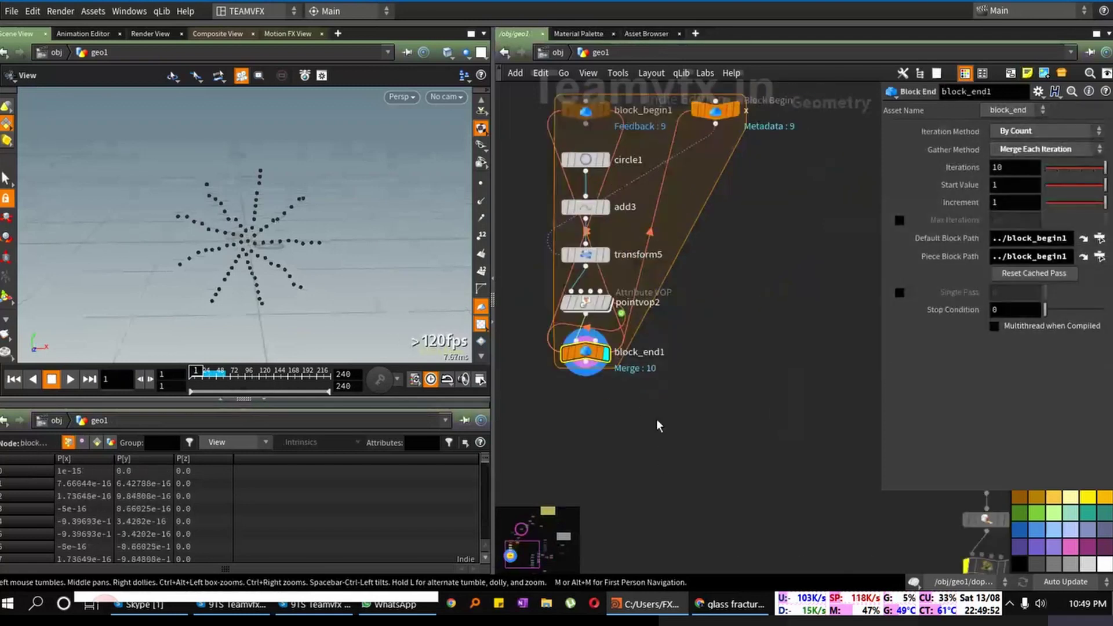
{"action": "scroll", "coordinate": [729, 289], "scroll_direction": "up", "scroll_amount": 3}
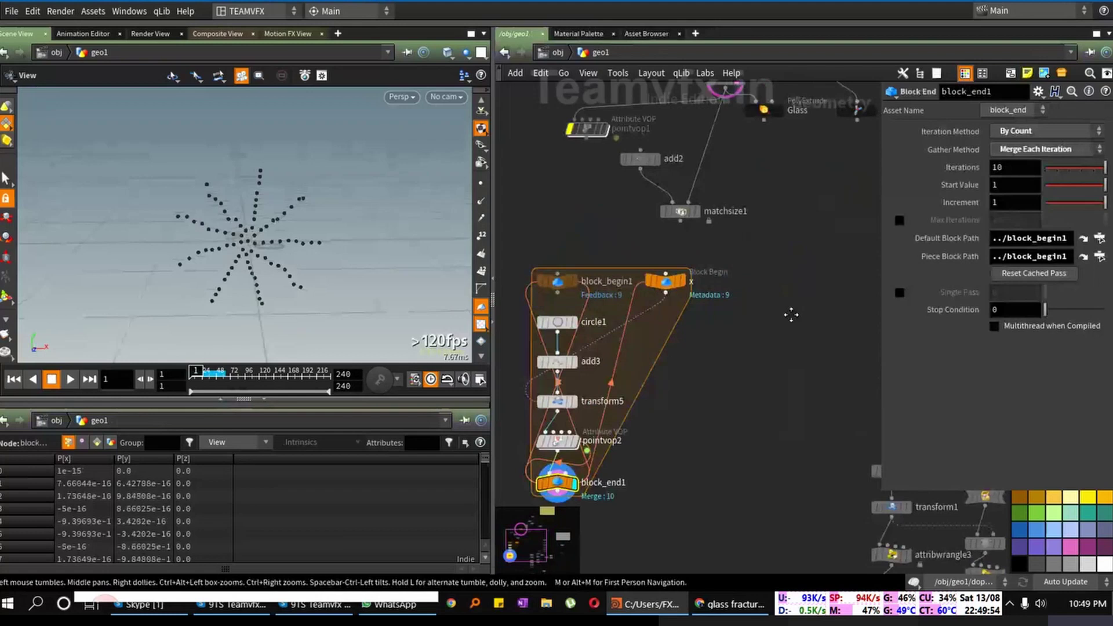
{"action": "middle_click_drag", "start_coordinate": [792, 315], "coordinate": [872, 276]}
{"action": "left_click_drag", "start_coordinate": [545, 180], "coordinate": [768, 538]}
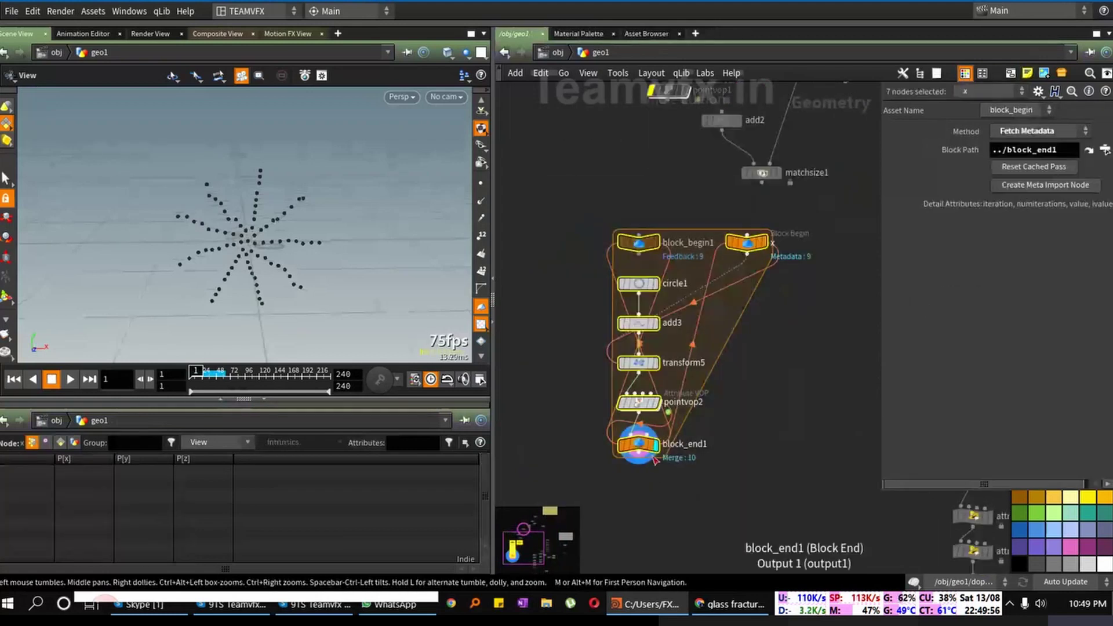
{"action": "left_click_drag", "start_coordinate": [654, 458], "coordinate": [523, 370]}
{"action": "middle_click_drag", "start_coordinate": [717, 303], "coordinate": [774, 352]}
{"action": "scroll", "coordinate": [774, 352], "scroll_direction": "down", "scroll_amount": 1}
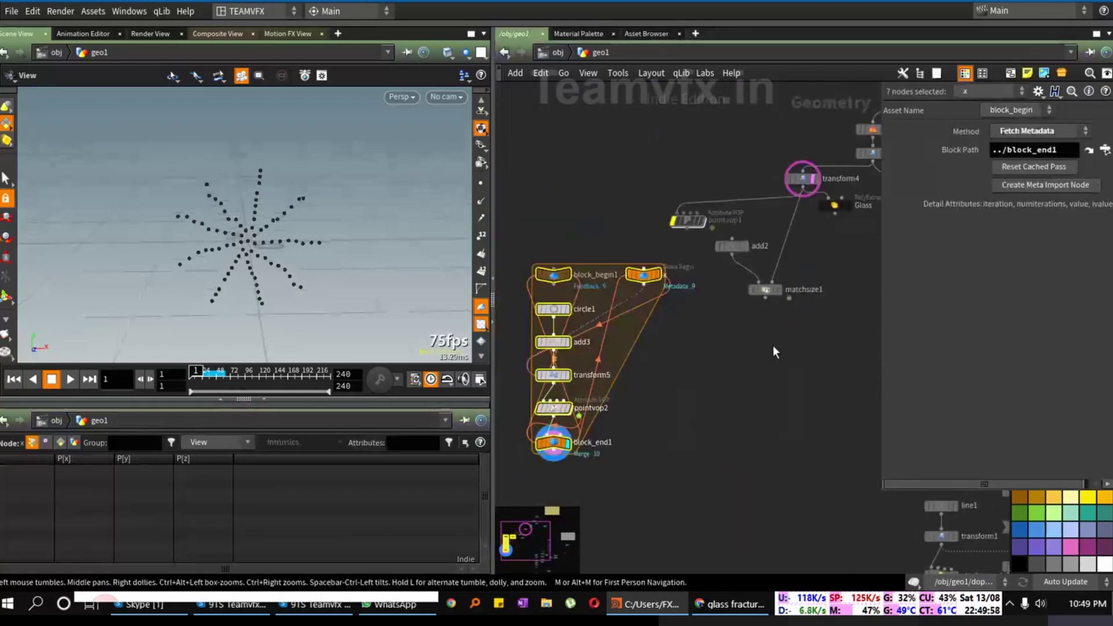
{"action": "left_click", "coordinate": [780, 291]}
{"action": "scroll", "coordinate": [753, 396], "scroll_direction": "up", "scroll_amount": 1}
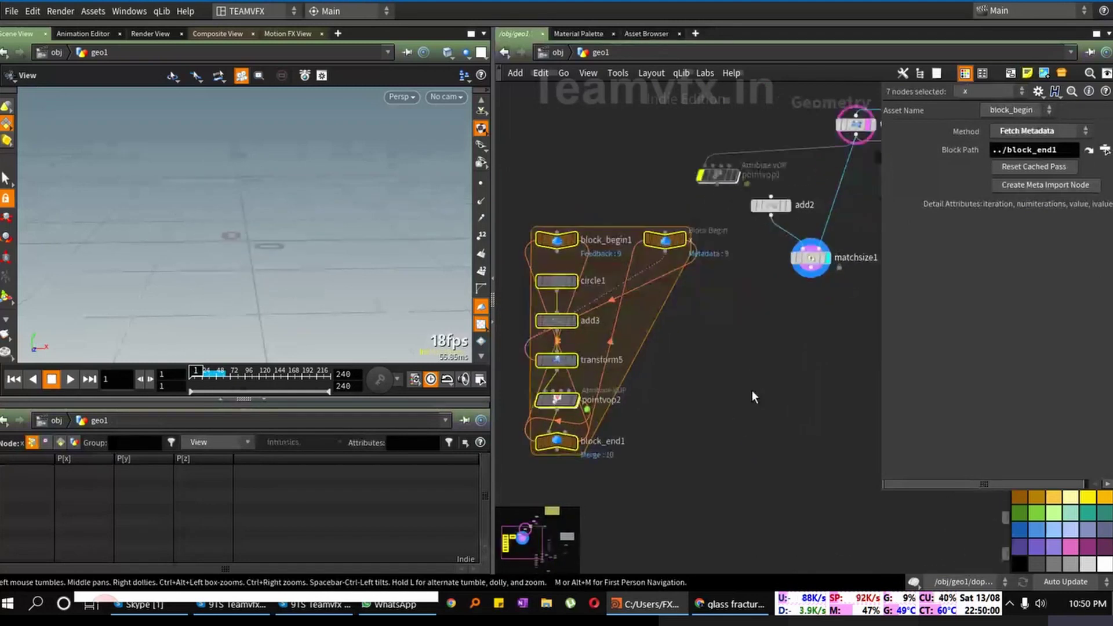
{"action": "middle_click_drag", "start_coordinate": [729, 410], "coordinate": [746, 350]}
Step: Inspect block_end1's star of points and add2's single point in the viewport
{"action": "key", "text": "Tab"}
{"action": "mouse_move", "coordinate": [760, 393]}
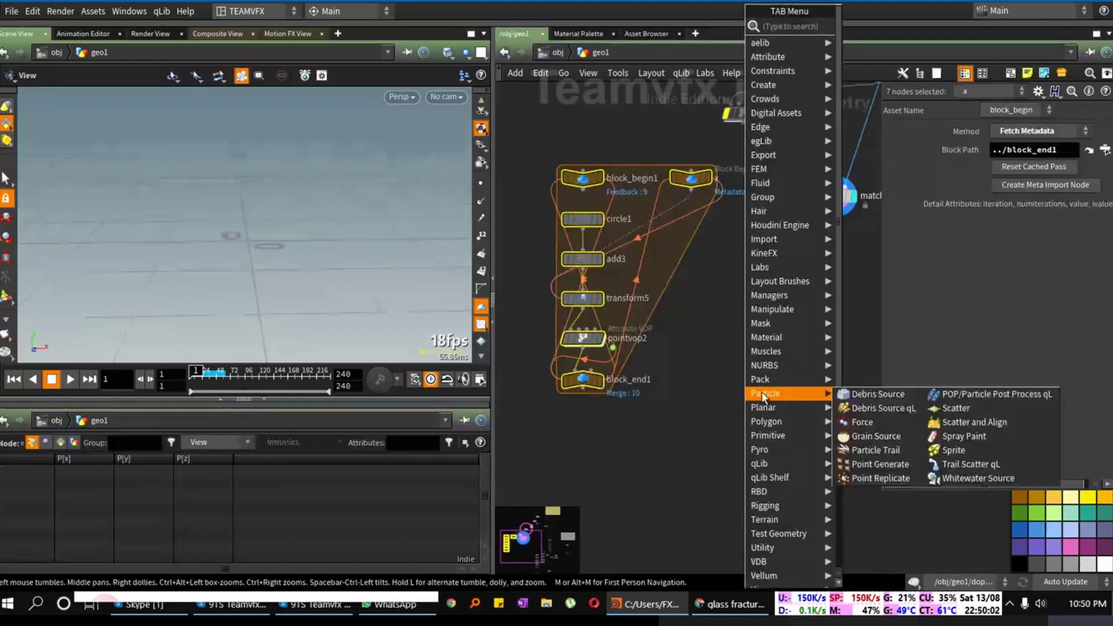
{"action": "key", "text": "Escape"}
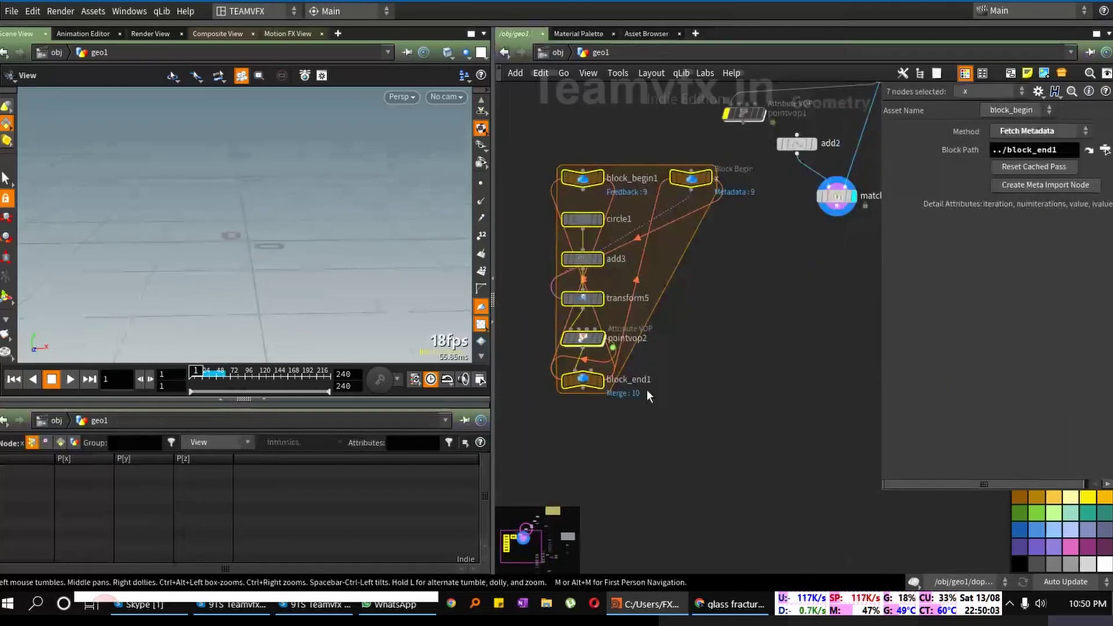
{"action": "left_click", "coordinate": [600, 380]}
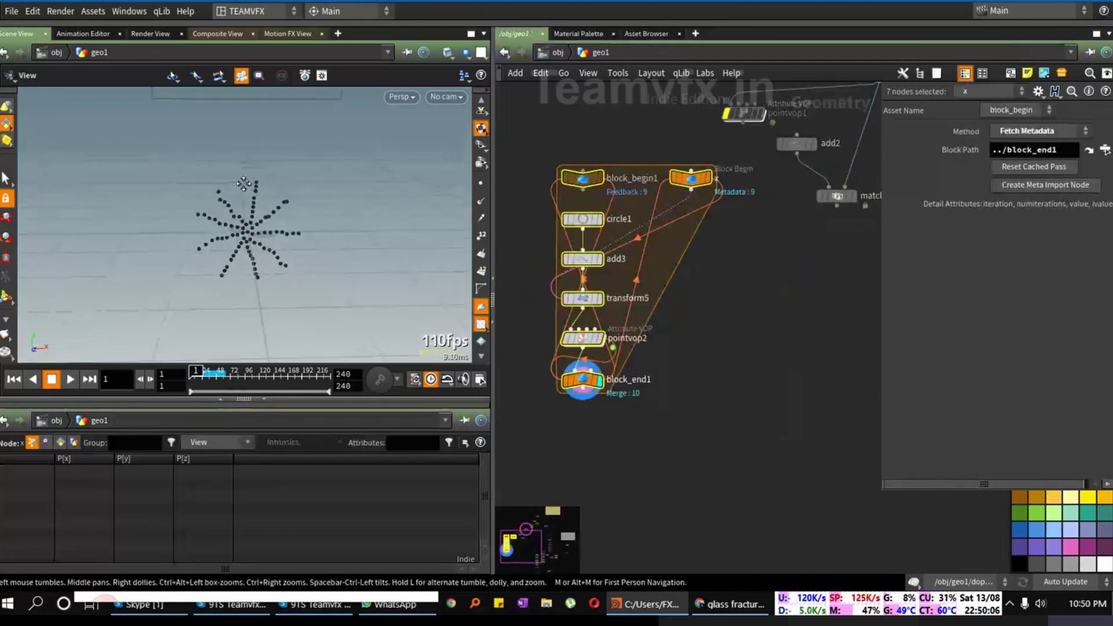
{"action": "left_click_drag", "start_coordinate": [243, 183], "coordinate": [192, 219]}
{"action": "middle_click_drag", "start_coordinate": [811, 335], "coordinate": [754, 368]}
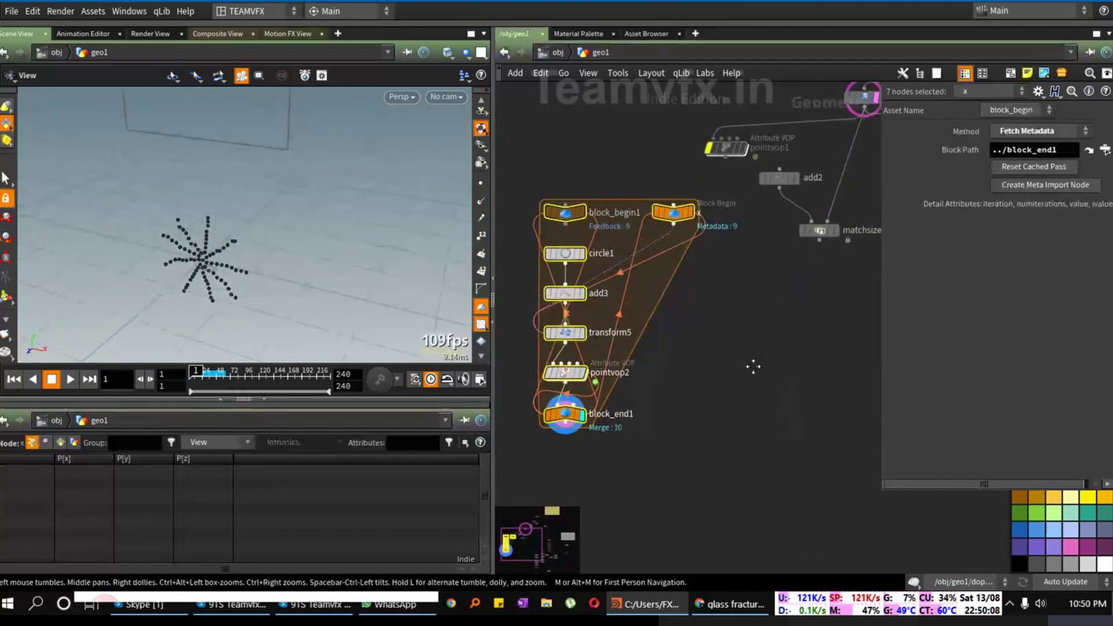
{"action": "left_click", "coordinate": [781, 182]}
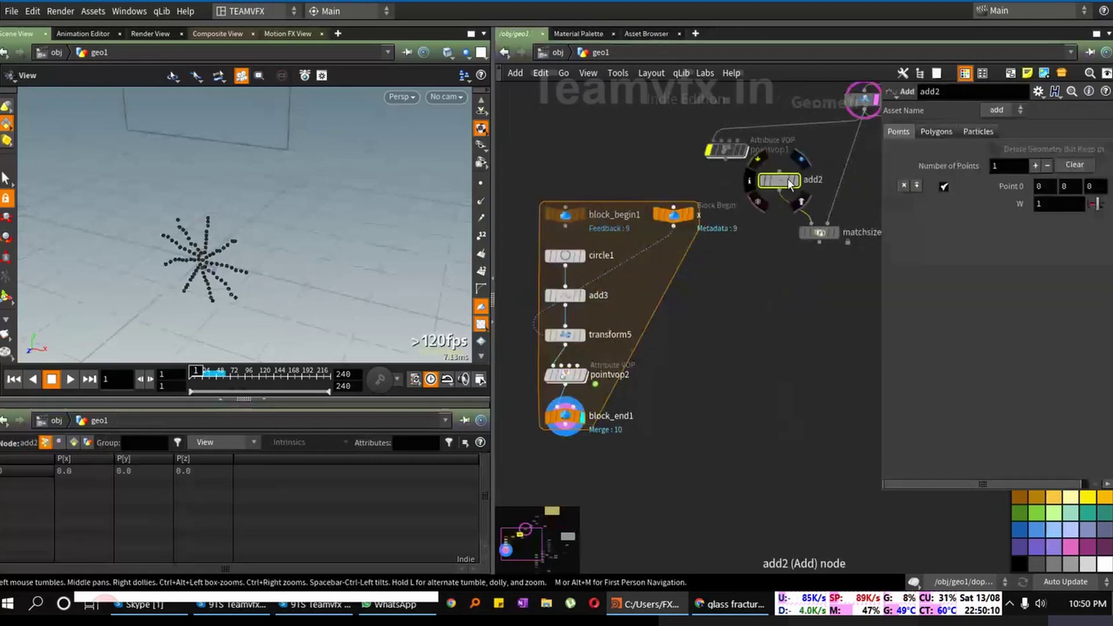
{"action": "left_click", "coordinate": [799, 182]}
{"action": "left_click_drag", "start_coordinate": [336, 191], "coordinate": [338, 285]}
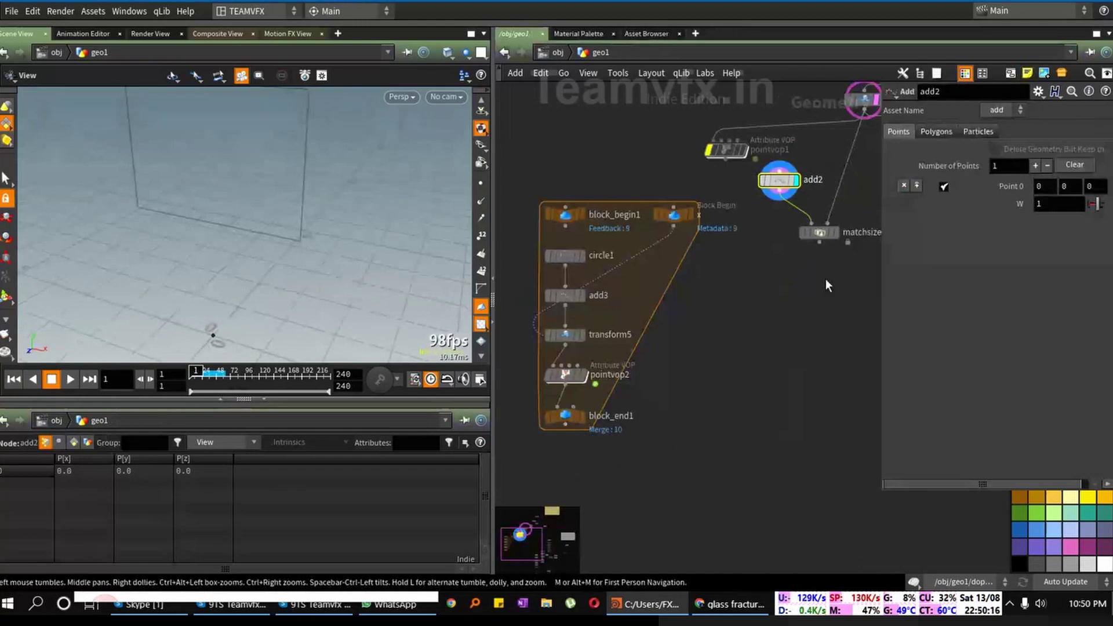
{"action": "middle_click_drag", "start_coordinate": [817, 279], "coordinate": [770, 320]}
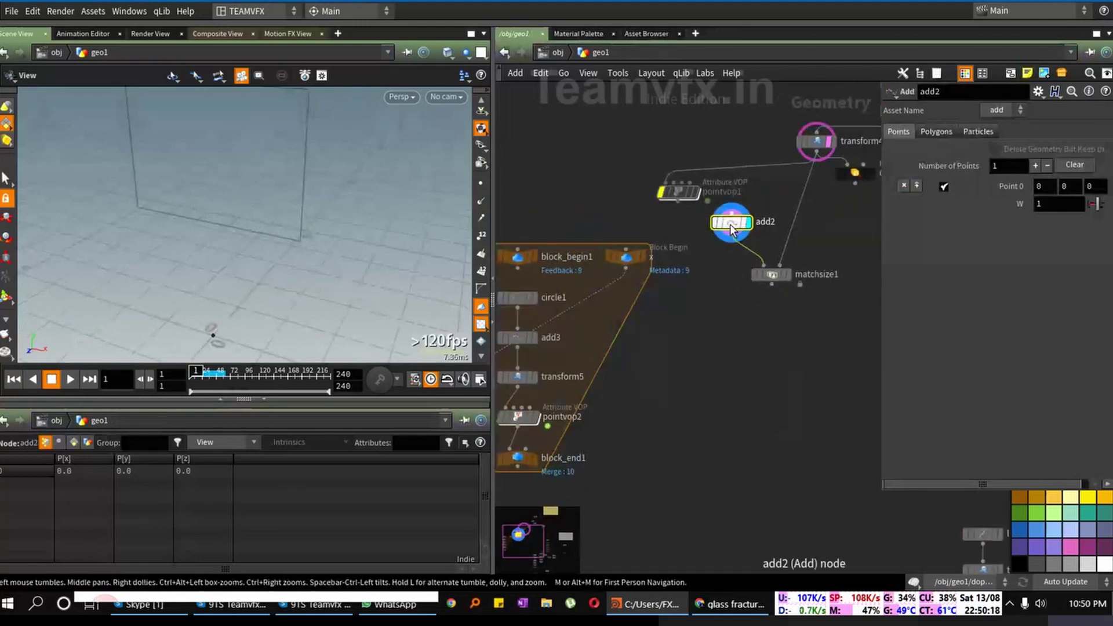
{"action": "middle_click_drag", "start_coordinate": [712, 348], "coordinate": [764, 348]}
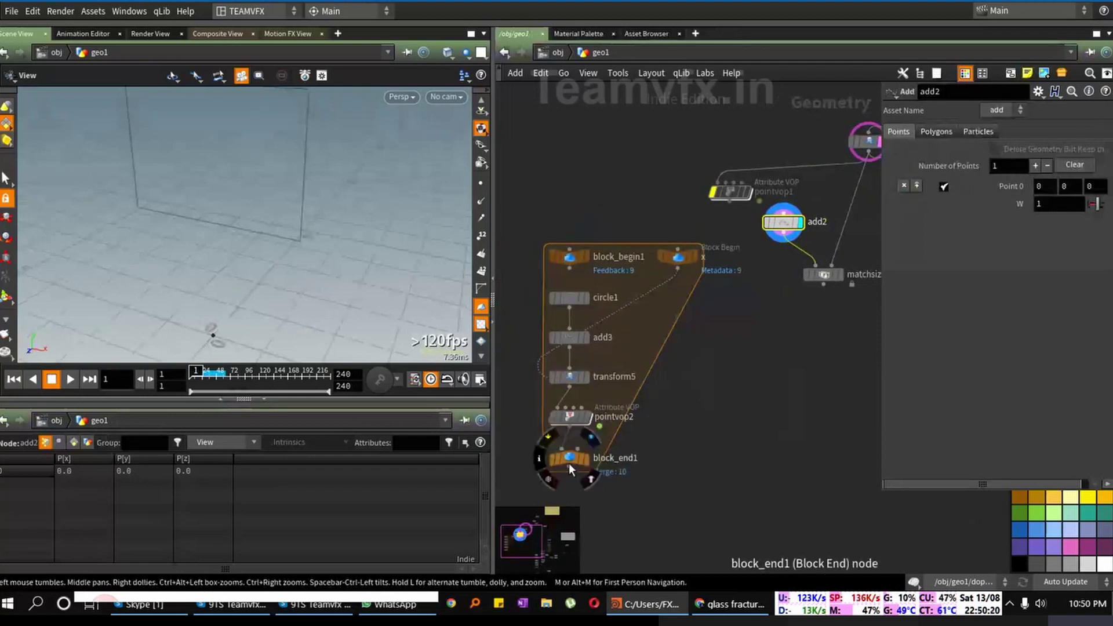
Step: Wire block_end1 into matchsize1, shift the loop nodes upward, and display matchsize1
{"action": "left_click_drag", "start_coordinate": [571, 467], "coordinate": [815, 266]}
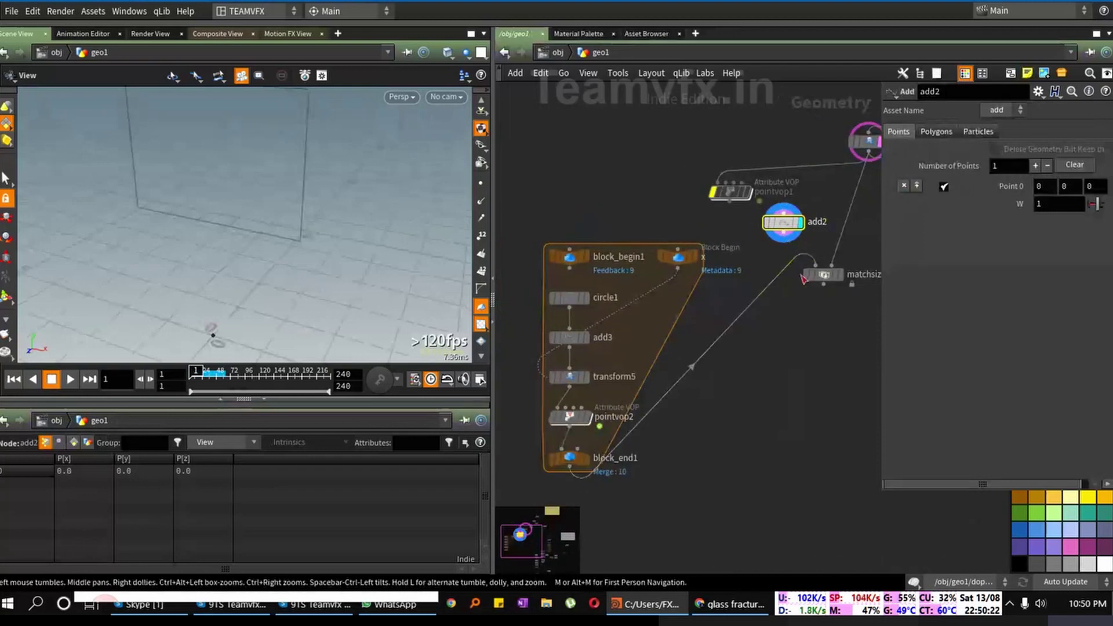
{"action": "middle_click_drag", "start_coordinate": [751, 373], "coordinate": [796, 373]}
{"action": "left_click_drag", "start_coordinate": [562, 188], "coordinate": [697, 517]}
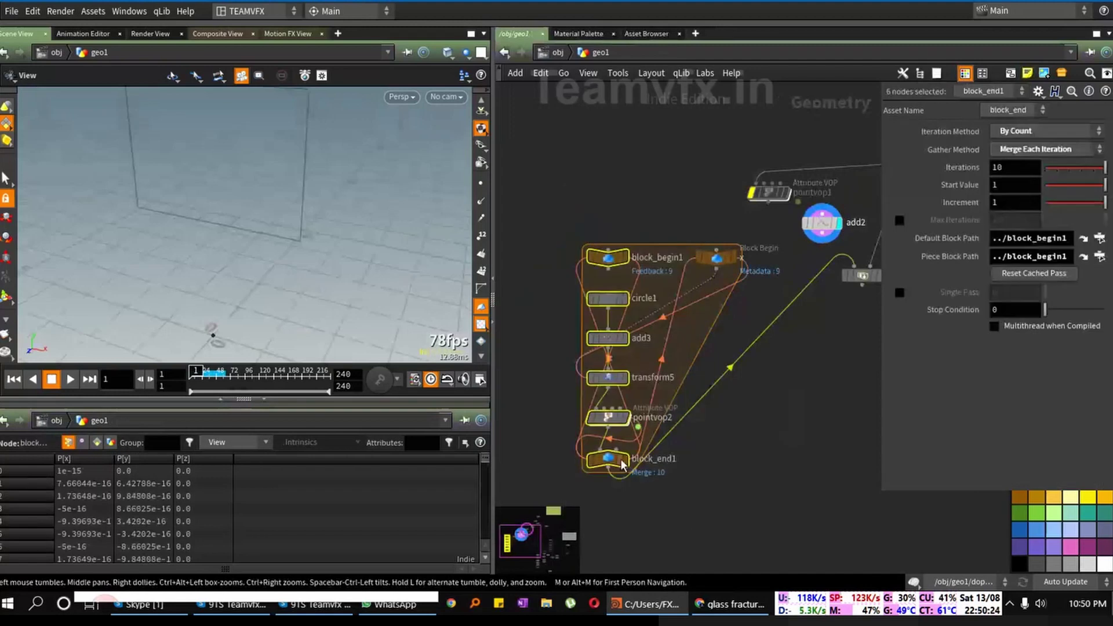
{"action": "left_click_drag", "start_coordinate": [619, 466], "coordinate": [618, 463]}
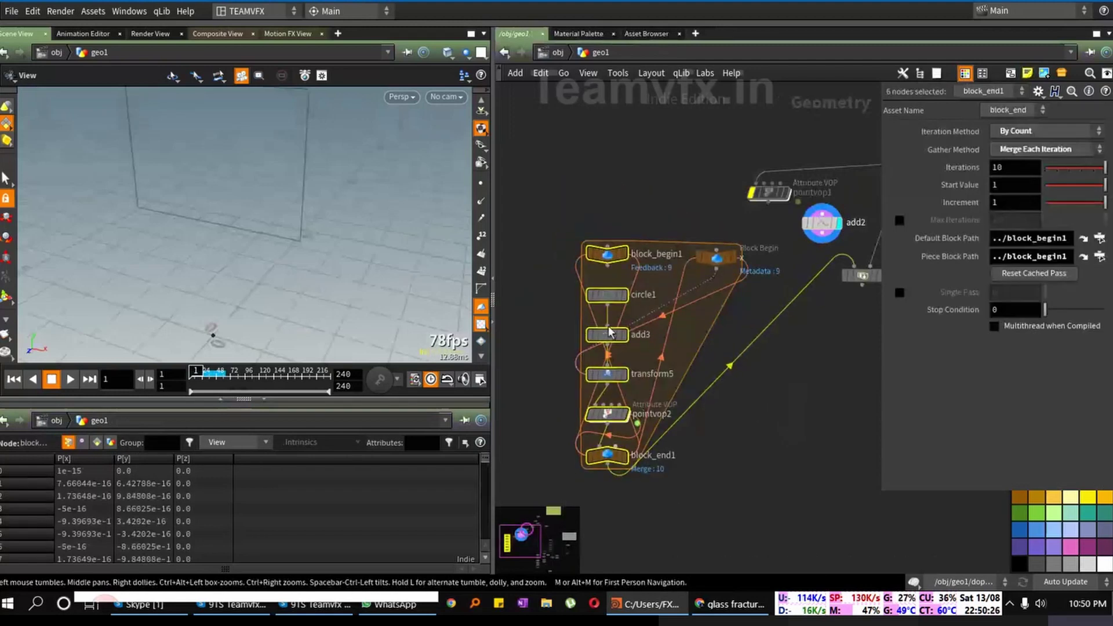
{"action": "left_click_drag", "start_coordinate": [576, 170], "coordinate": [703, 503]}
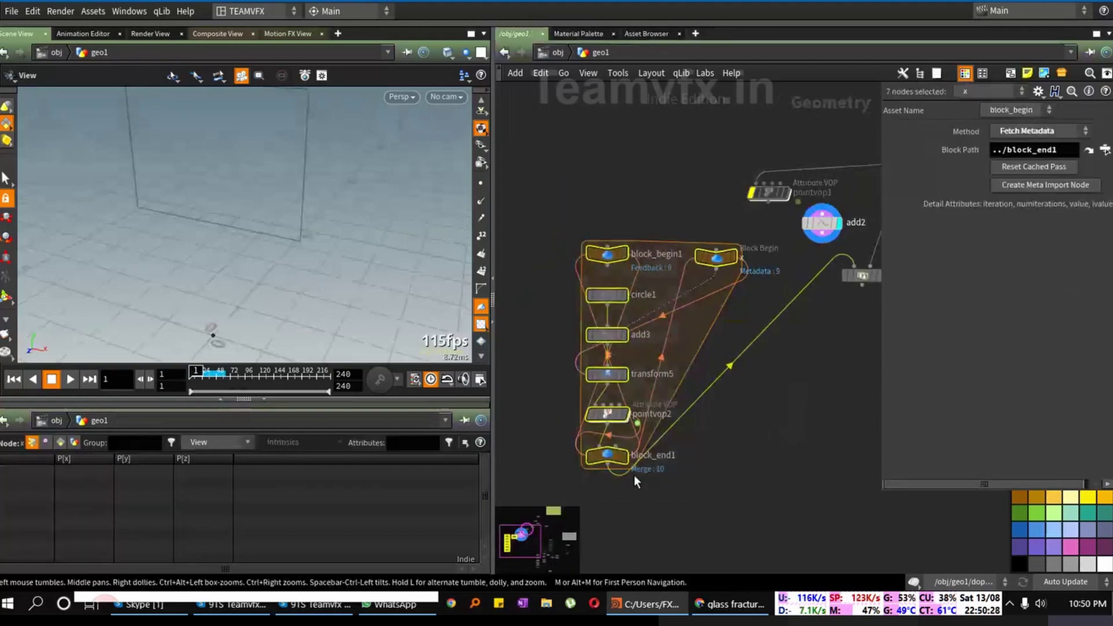
{"action": "left_click_drag", "start_coordinate": [616, 460], "coordinate": [597, 253]}
{"action": "middle_click_drag", "start_coordinate": [669, 372], "coordinate": [570, 439]}
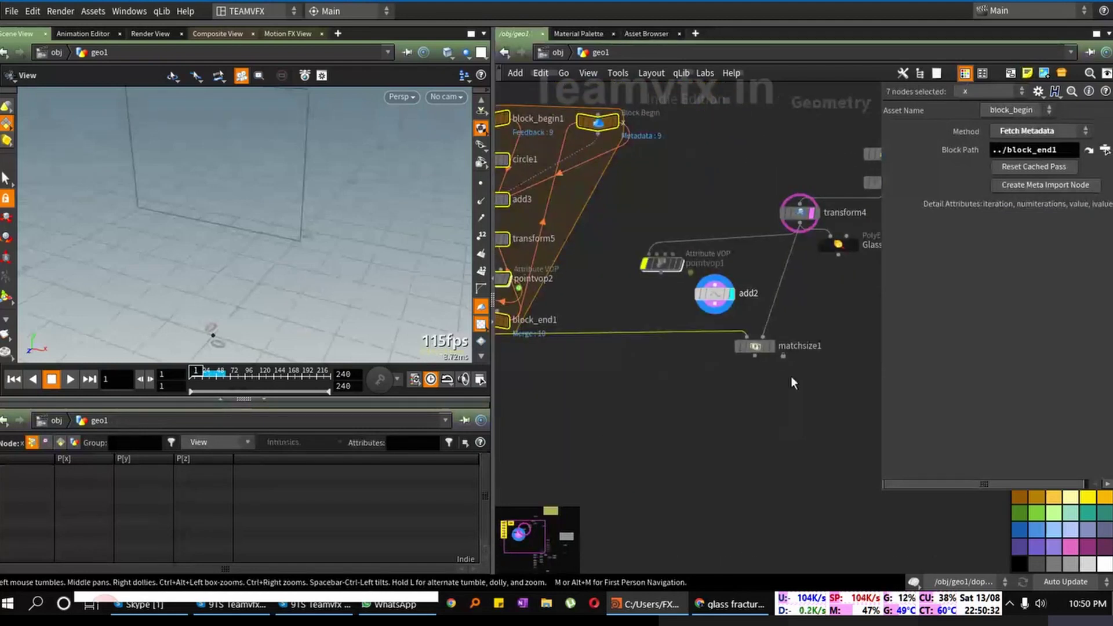
{"action": "left_click", "coordinate": [774, 347]}
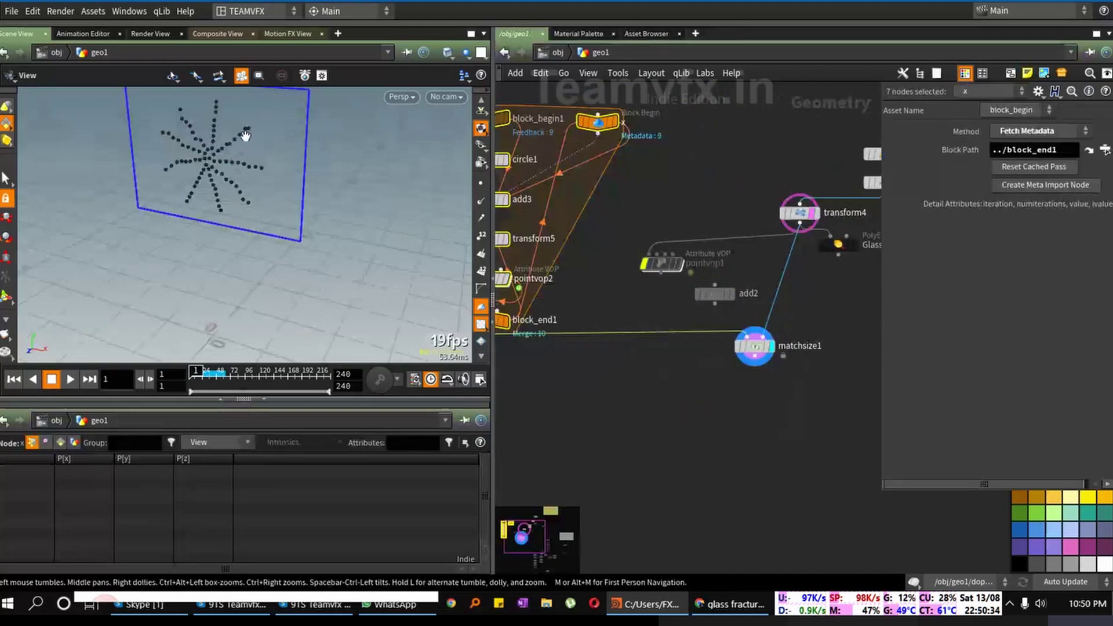
{"action": "left_click_drag", "start_coordinate": [243, 174], "coordinate": [282, 168]}
{"action": "key", "text": "f"}
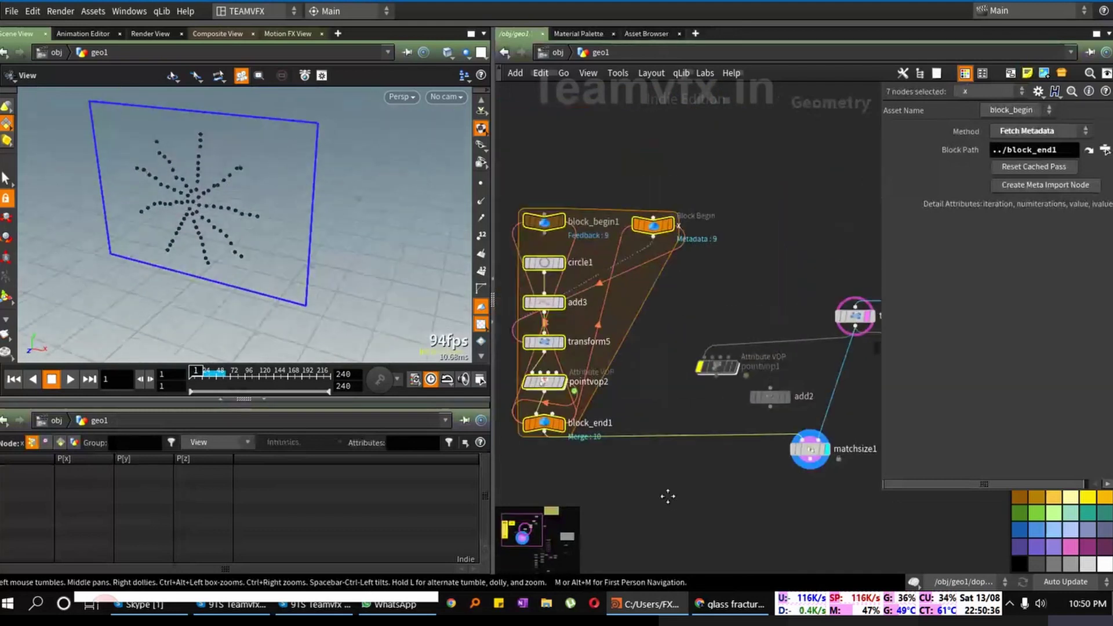
Step: Set circle1's Uniform Scale to 1.6 to spread the star's points wider
{"action": "left_click", "coordinate": [579, 283]}
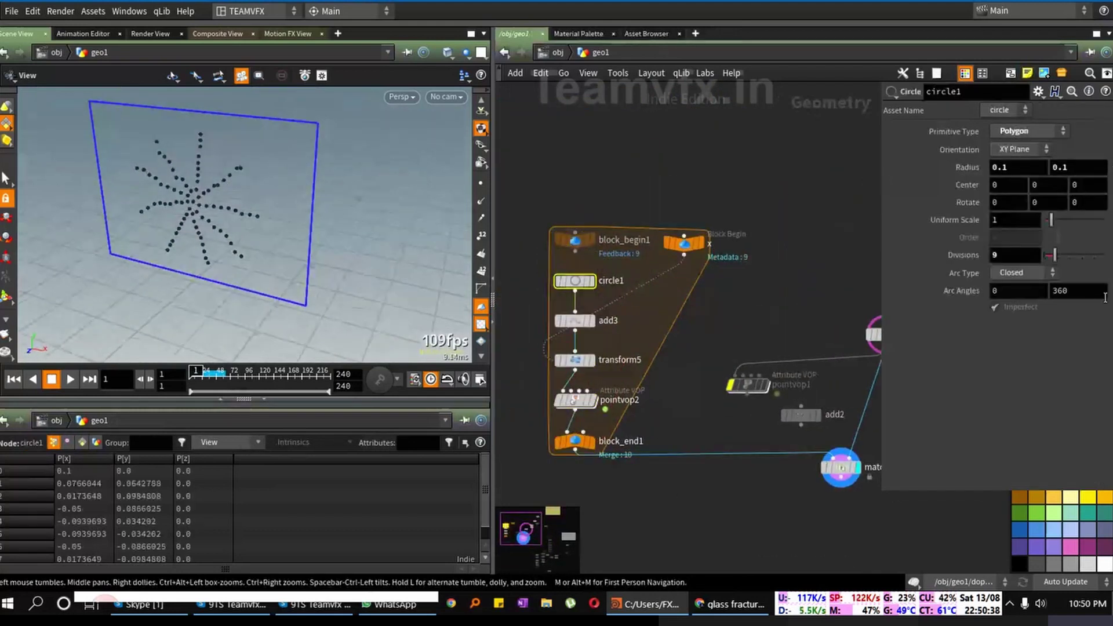
{"action": "middle_click_drag", "start_coordinate": [1008, 220], "coordinate": [1062, 219]}
{"action": "middle_click_drag", "start_coordinate": [732, 511], "coordinate": [713, 319]}
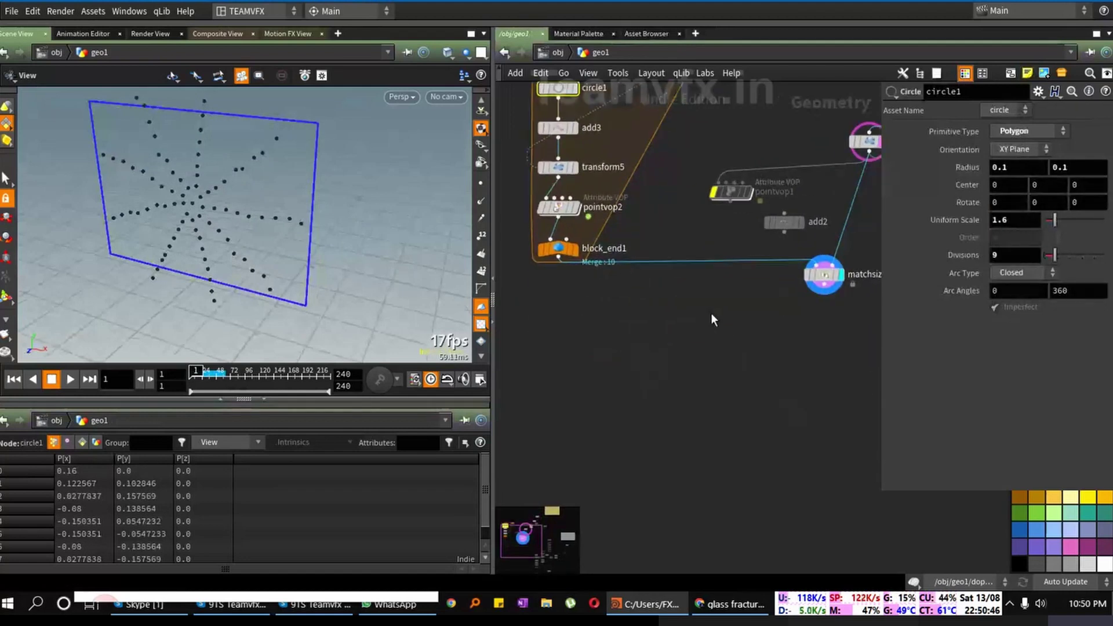
{"action": "middle_click_drag", "start_coordinate": [749, 355], "coordinate": [690, 393]}
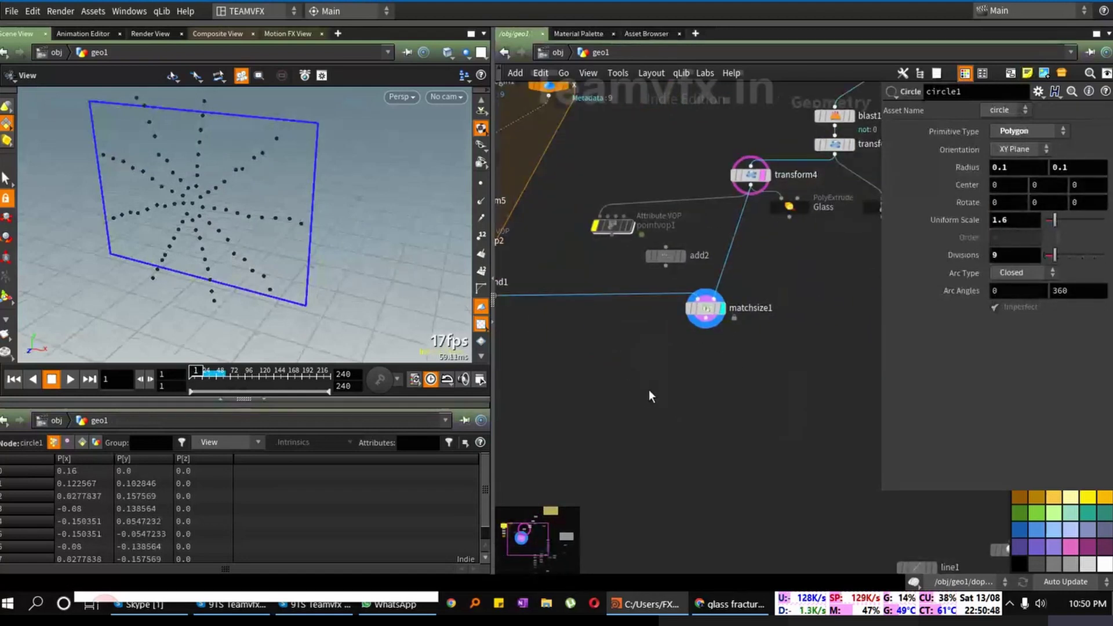
Step: Add voronoifracture2 below matchsize1, wire matchsize1 and Glass into it, and display it
{"action": "key", "text": "Tab"}
{"action": "mouse_move", "coordinate": [671, 426]}
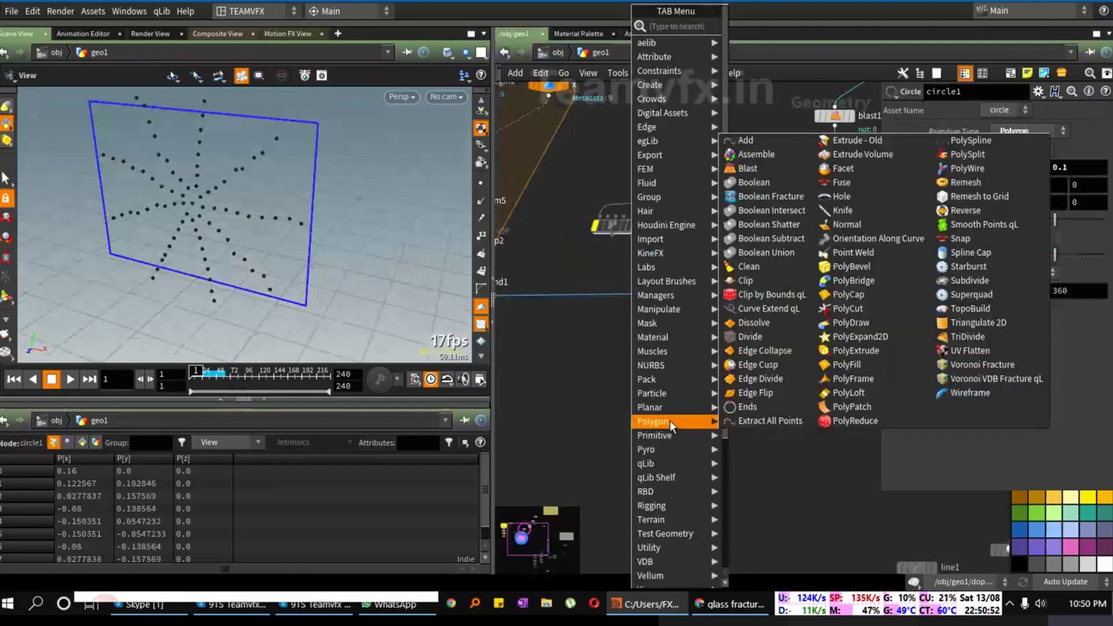
{"action": "type", "text": "vo"}
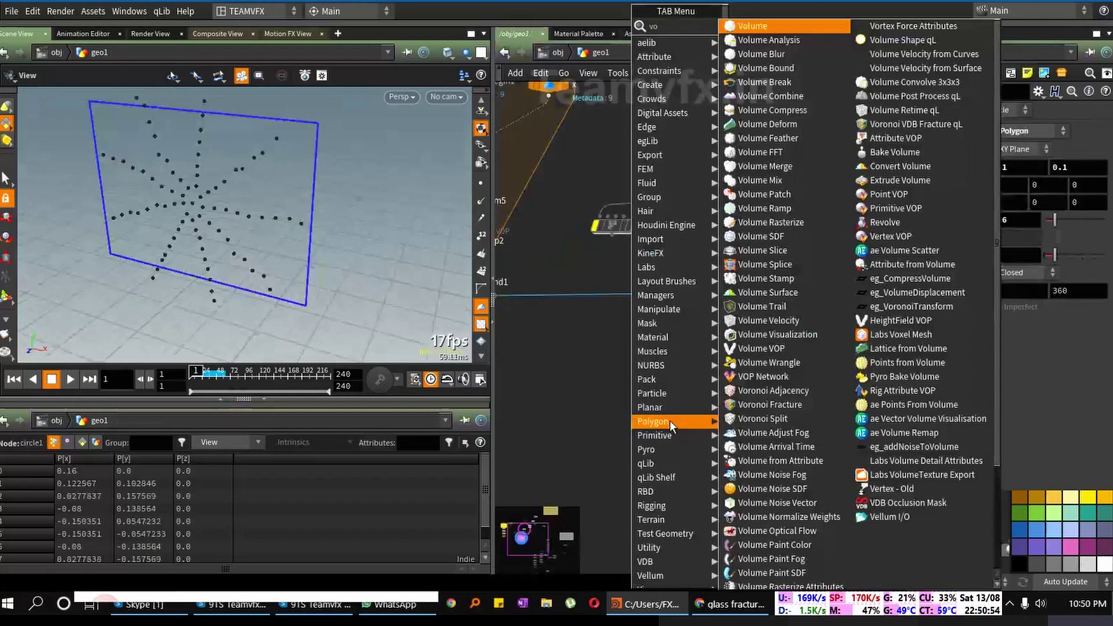
{"action": "type", "text": "r"}
{"action": "left_click", "coordinate": [770, 38]}
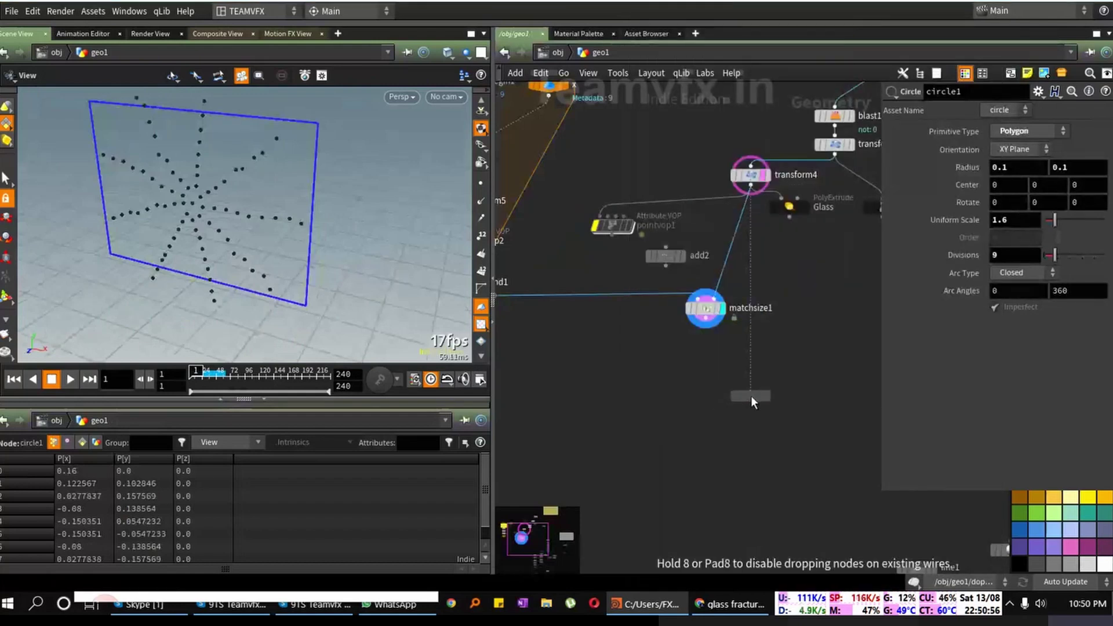
{"action": "left_click", "coordinate": [752, 396]}
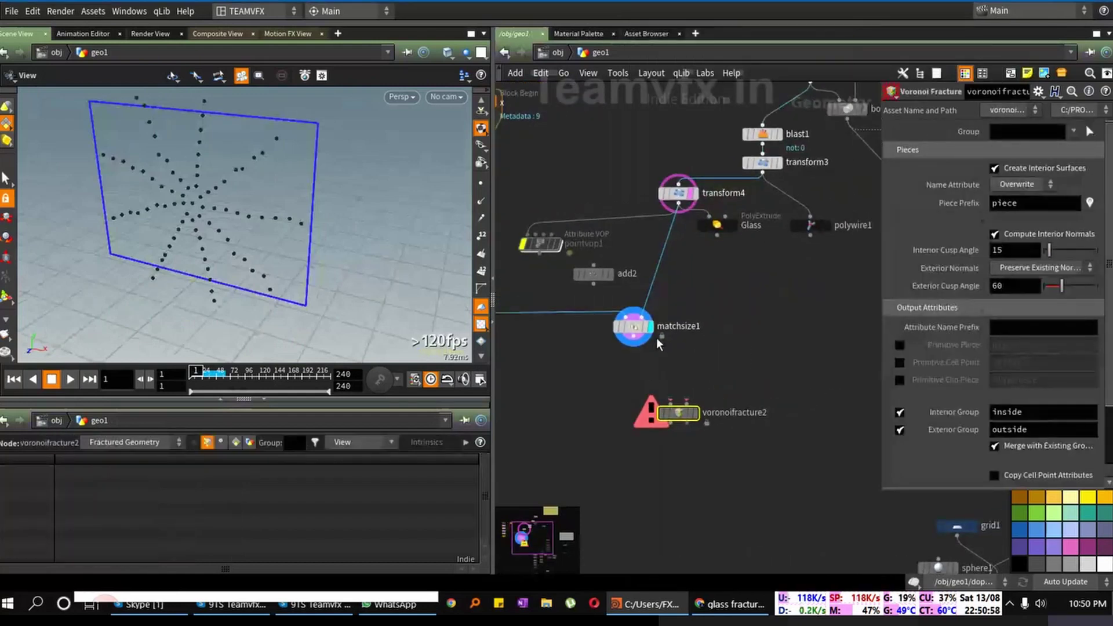
{"action": "left_click_drag", "start_coordinate": [661, 337], "coordinate": [670, 400]}
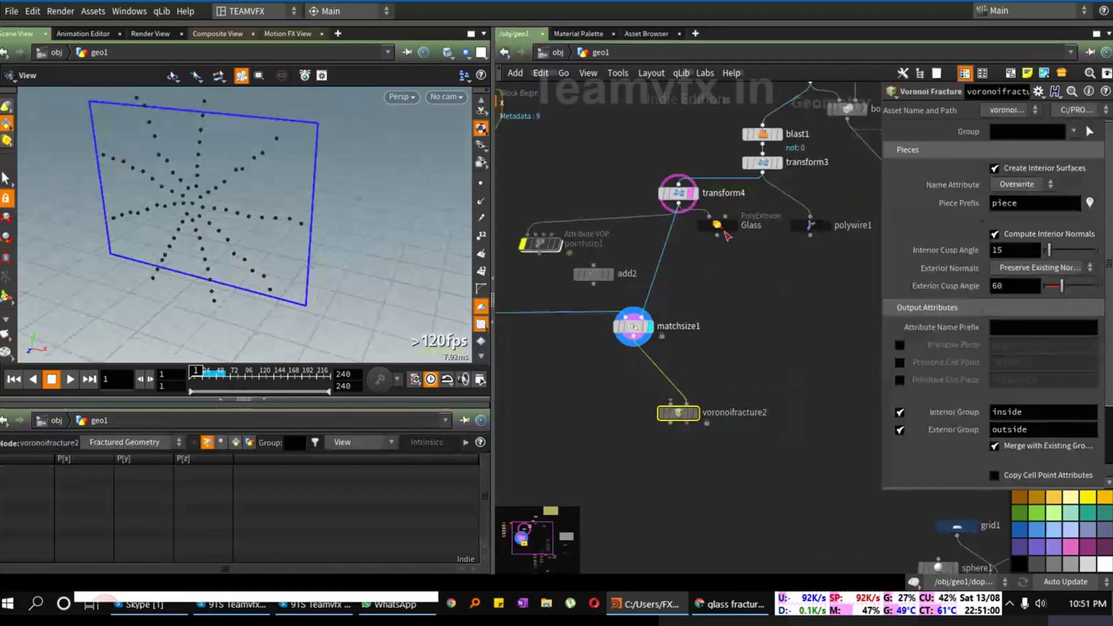
{"action": "left_click_drag", "start_coordinate": [717, 231], "coordinate": [688, 409]}
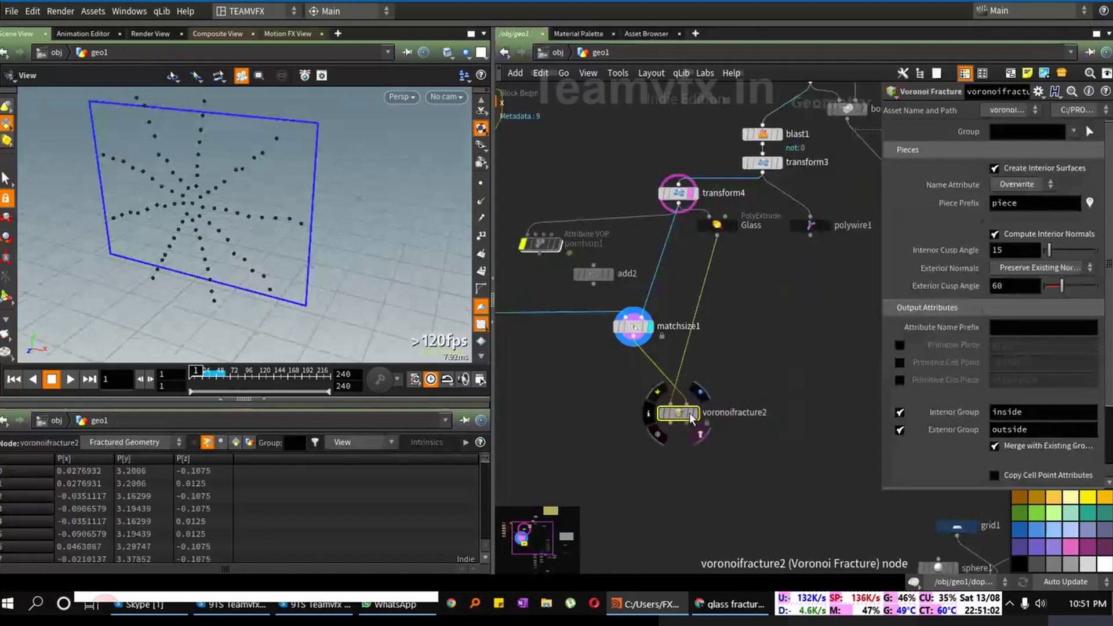
{"action": "left_click", "coordinate": [696, 414]}
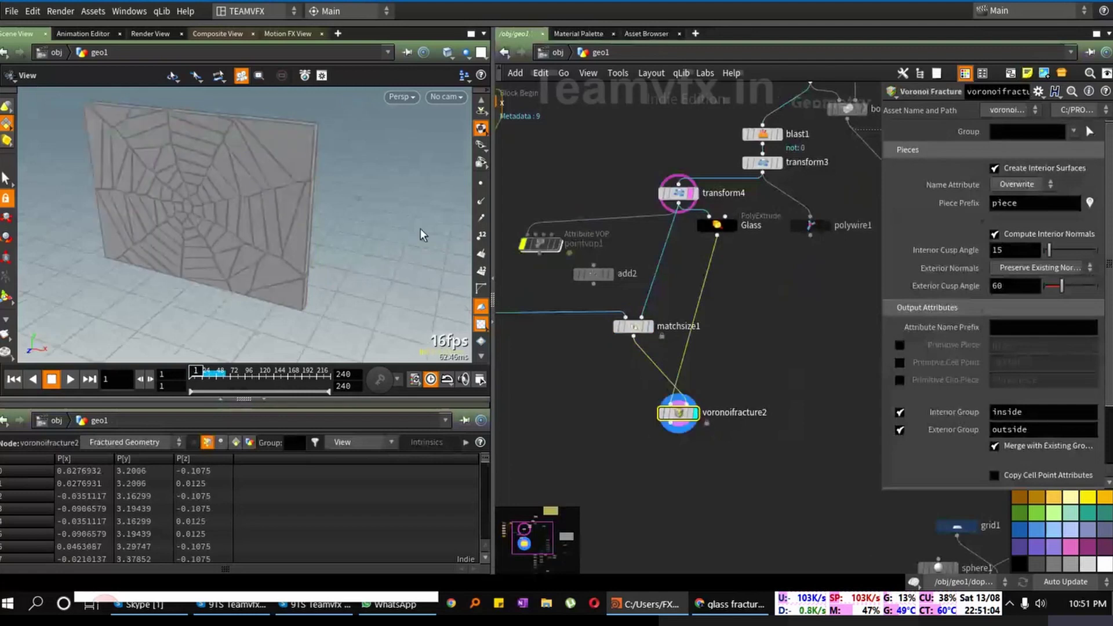
Step: Orbit and pan the viewport to view the spider-web fractured wall head-on
{"action": "mouse_move", "coordinate": [255, 164]}
{"action": "left_mouse_down"}
{"action": "mouse_move", "coordinate": [283, 153]}
{"action": "mouse_move", "coordinate": [243, 163]}
{"action": "mouse_move", "coordinate": [248, 152]}
{"action": "left_mouse_up"}
{"action": "left_click_drag", "start_coordinate": [217, 229], "coordinate": [256, 216]}
{"action": "middle_click_drag", "start_coordinate": [256, 217], "coordinate": [180, 228]}
{"action": "middle_click_drag", "start_coordinate": [545, 429], "coordinate": [566, 319]}
{"action": "key", "text": "Tab"}
{"action": "mouse_move", "coordinate": [642, 409]}
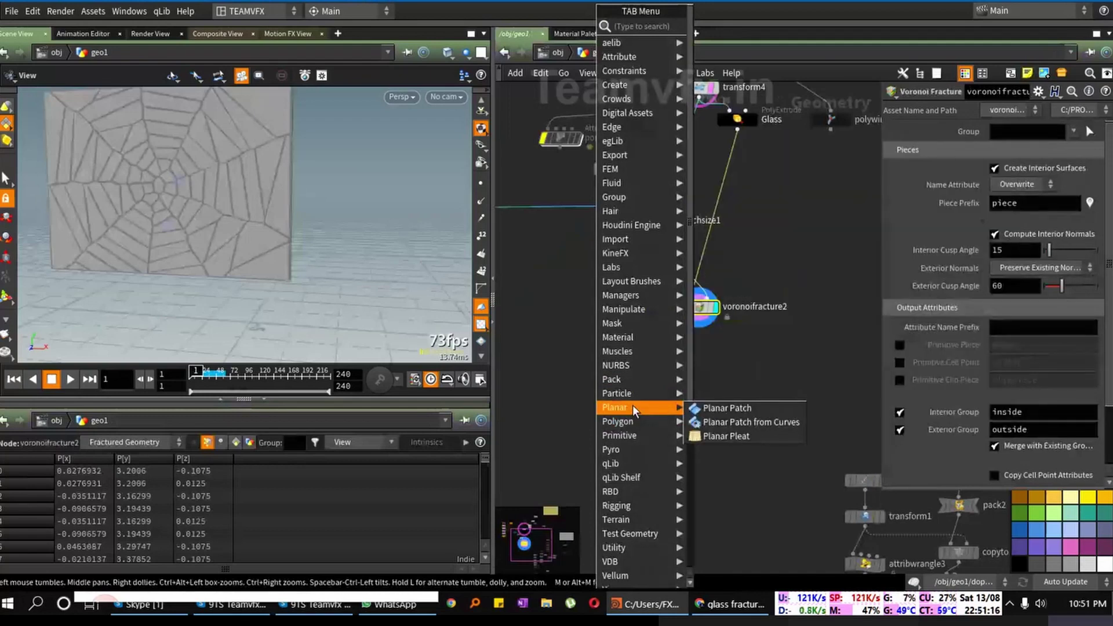
Step: Add a Visualize node (visualize1) to the network
{"action": "type", "text": "v"}
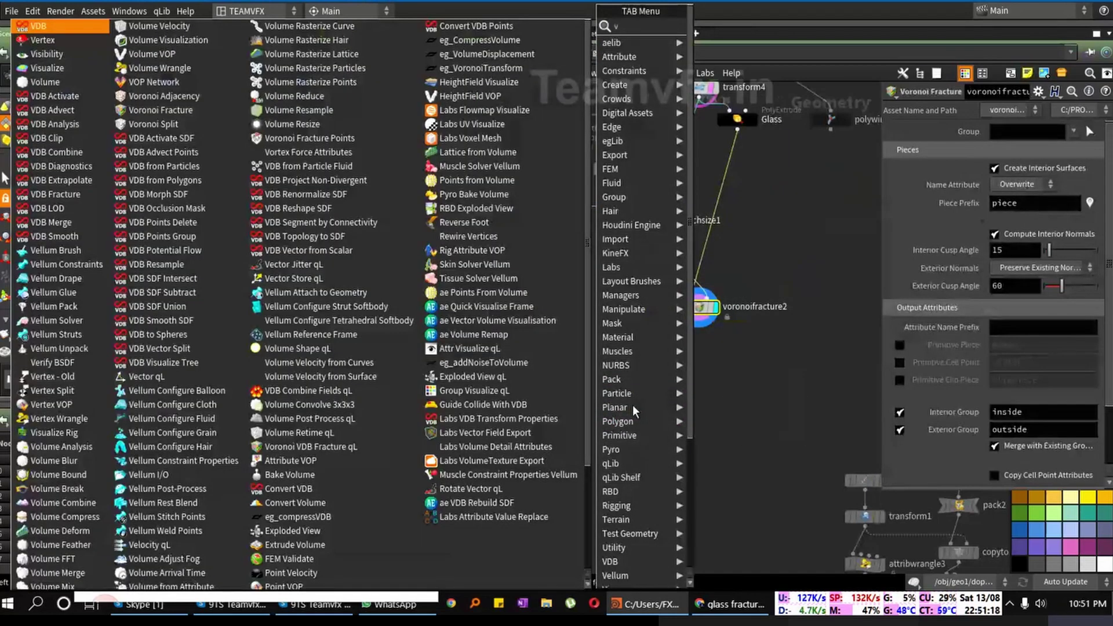
{"action": "key", "text": "BackSpace"}
{"action": "key", "text": "Escape"}
{"action": "key", "text": "Tab"}
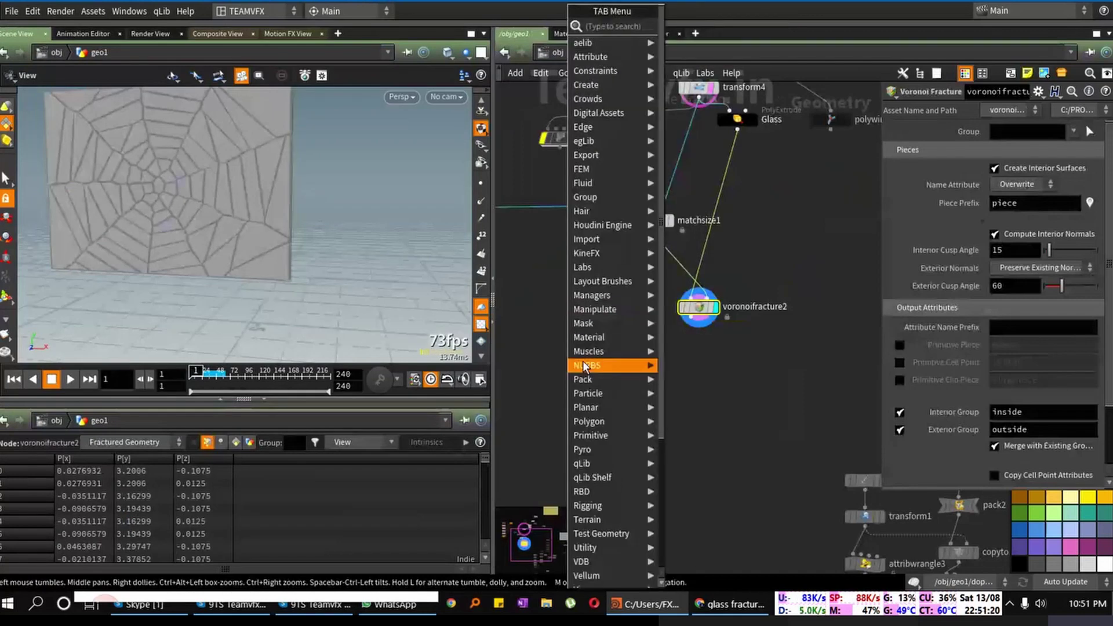
{"action": "mouse_move", "coordinate": [582, 364]}
{"action": "type", "text": "vi"}
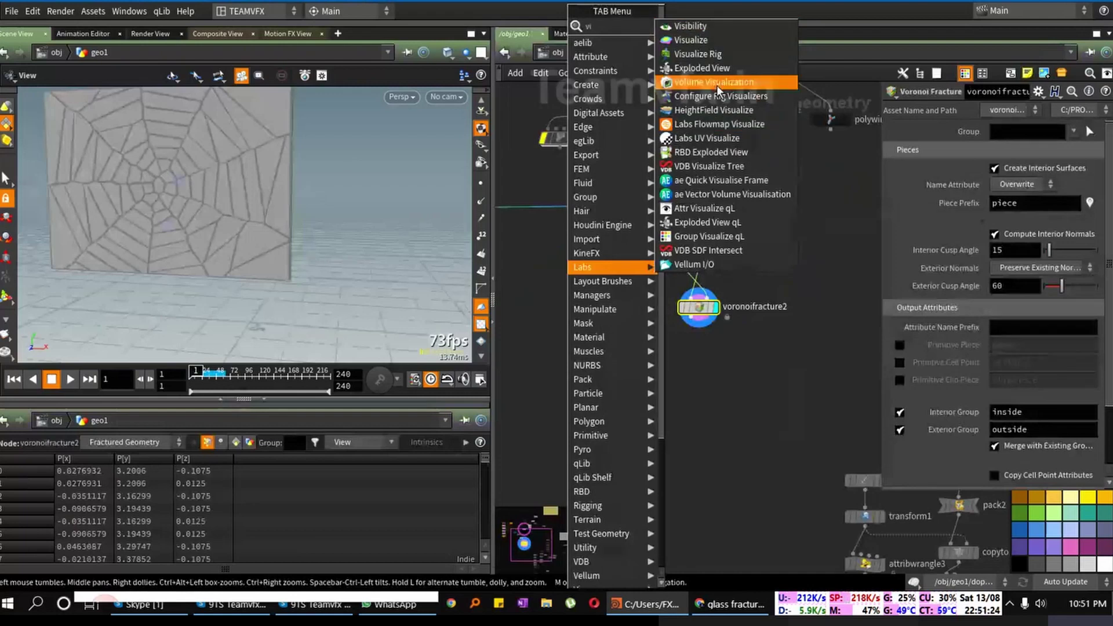
{"action": "left_click", "coordinate": [695, 40]}
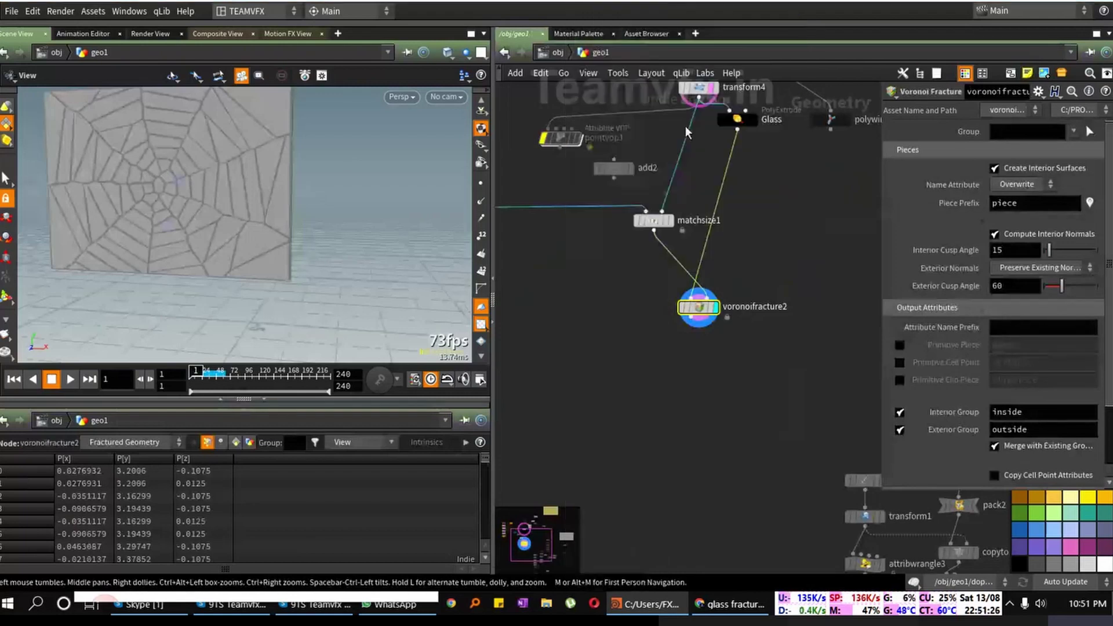
{"action": "left_click", "coordinate": [633, 461]}
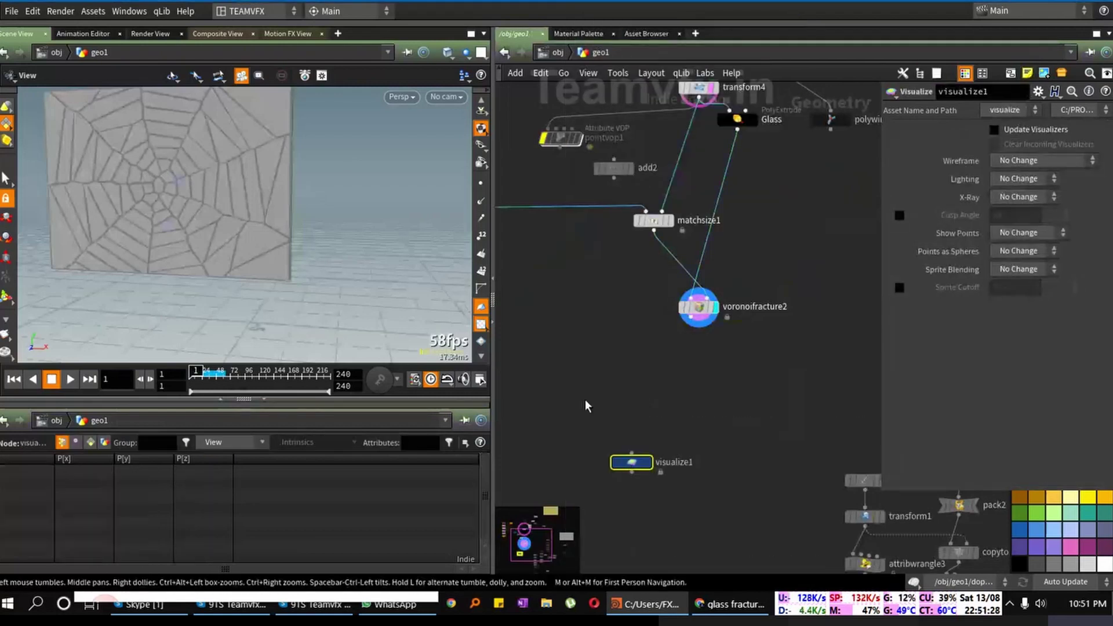
Step: Add explodedview1 below voronoifracture2 and feed it the fractured pieces
{"action": "key", "text": "Tab"}
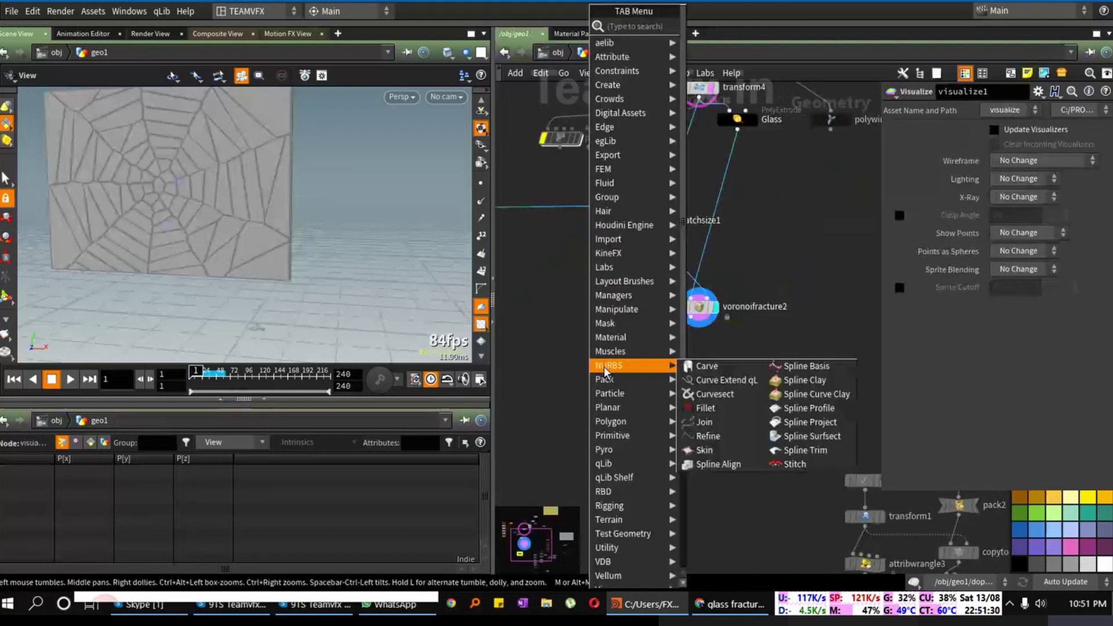
{"action": "type", "text": "ev"}
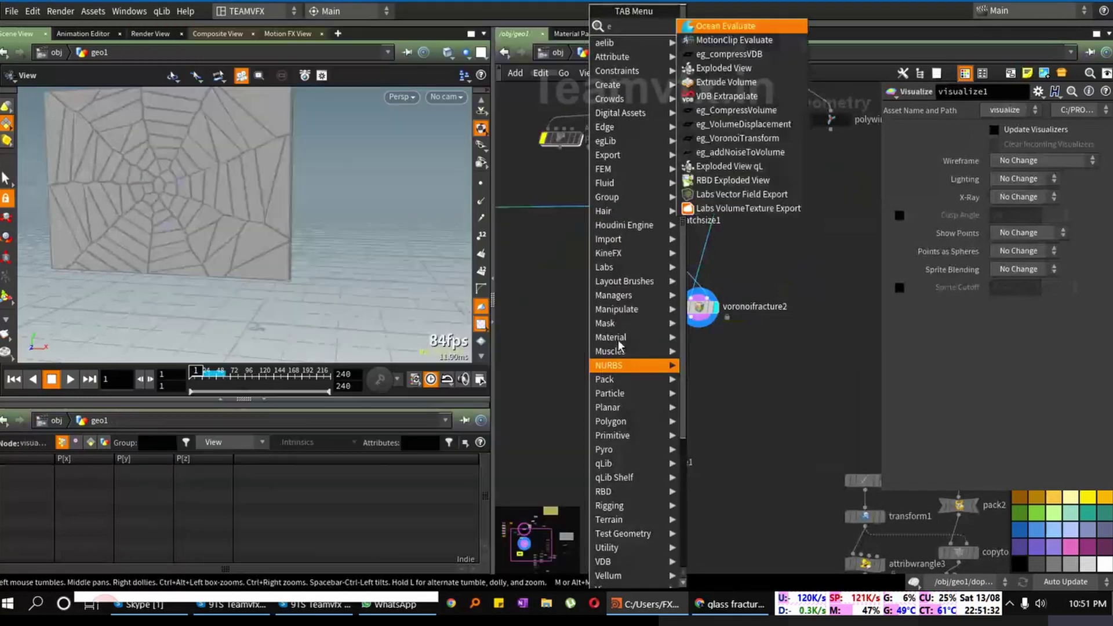
{"action": "left_click", "coordinate": [724, 68]}
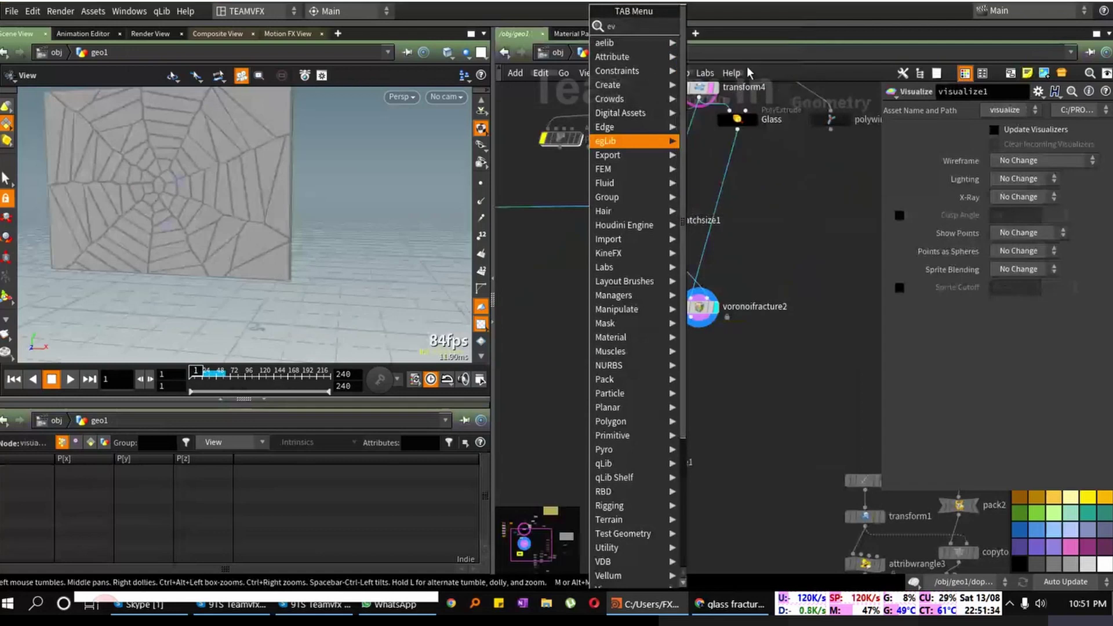
{"action": "left_click", "coordinate": [626, 387]}
{"action": "left_click_drag", "start_coordinate": [690, 319], "coordinate": [625, 381]}
{"action": "left_click_drag", "start_coordinate": [348, 200], "coordinate": [290, 203]}
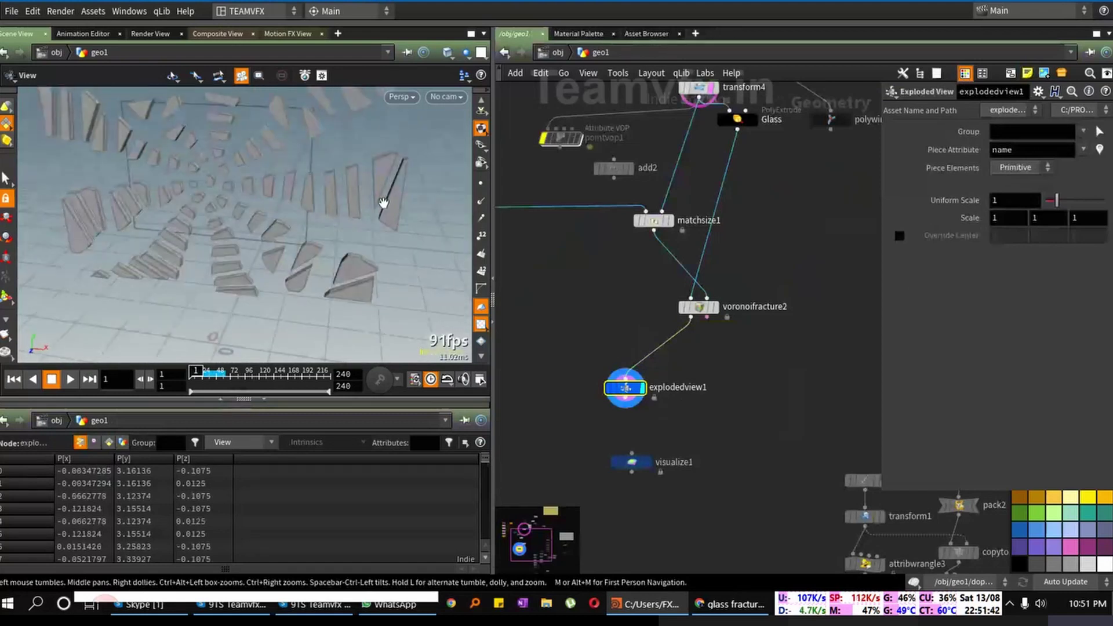
Step: Display the unexploded voronoifracture2 wall again and orbit around it
{"action": "left_click", "coordinate": [718, 312]}
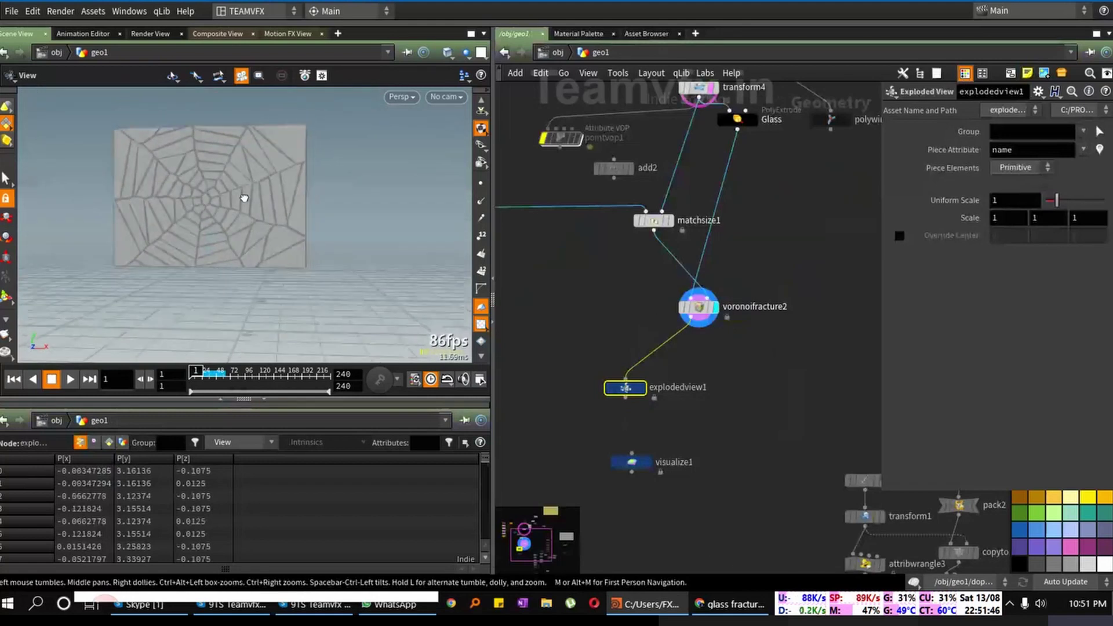
{"action": "left_click_drag", "start_coordinate": [244, 197], "coordinate": [216, 219]}
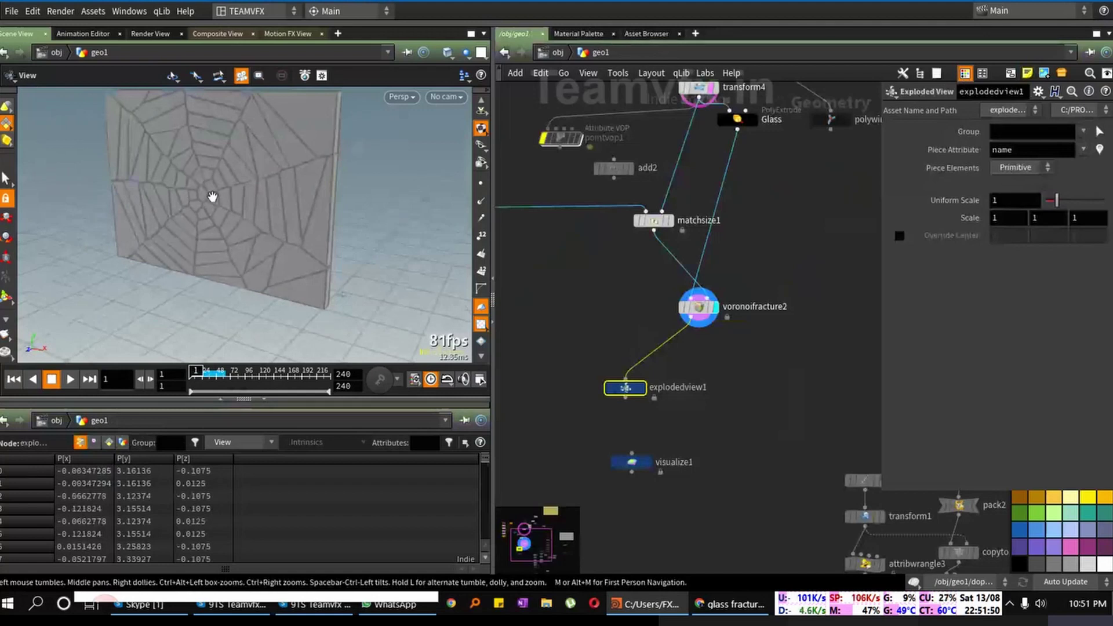
{"action": "left_click_drag", "start_coordinate": [202, 226], "coordinate": [210, 280]}
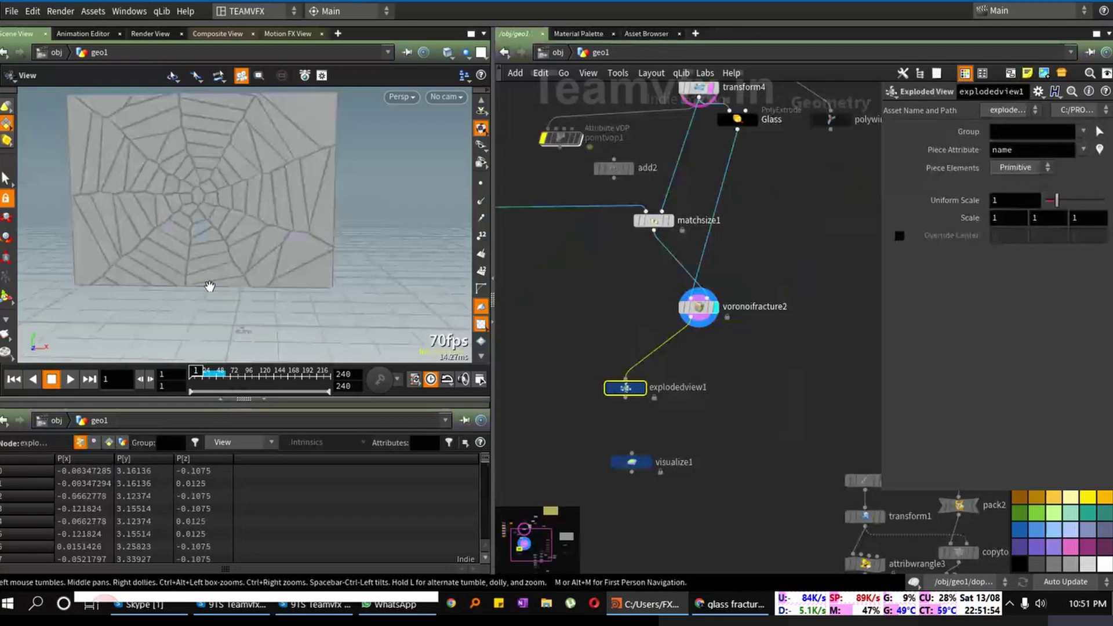
{"action": "mouse_move", "coordinate": [211, 304]}
{"action": "left_mouse_down"}
{"action": "mouse_move", "coordinate": [168, 313]}
{"action": "mouse_move", "coordinate": [192, 303]}
{"action": "left_mouse_up"}
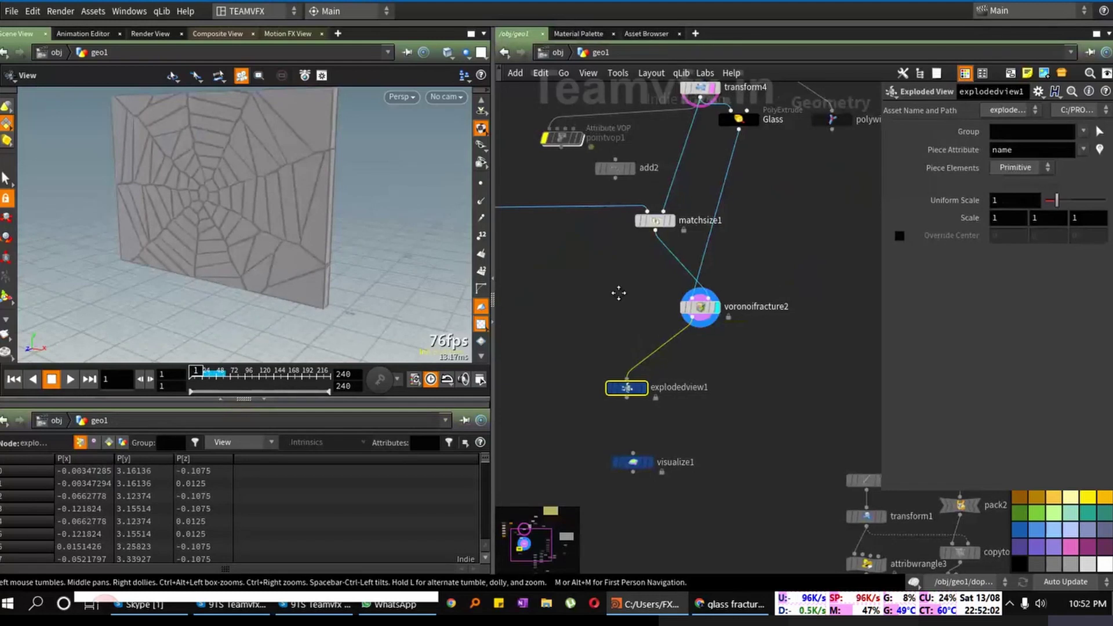
Step: Check transform5 in the loop, leaving its Translate Y at 0
{"action": "middle_click_drag", "start_coordinate": [510, 180], "coordinate": [707, 303]}
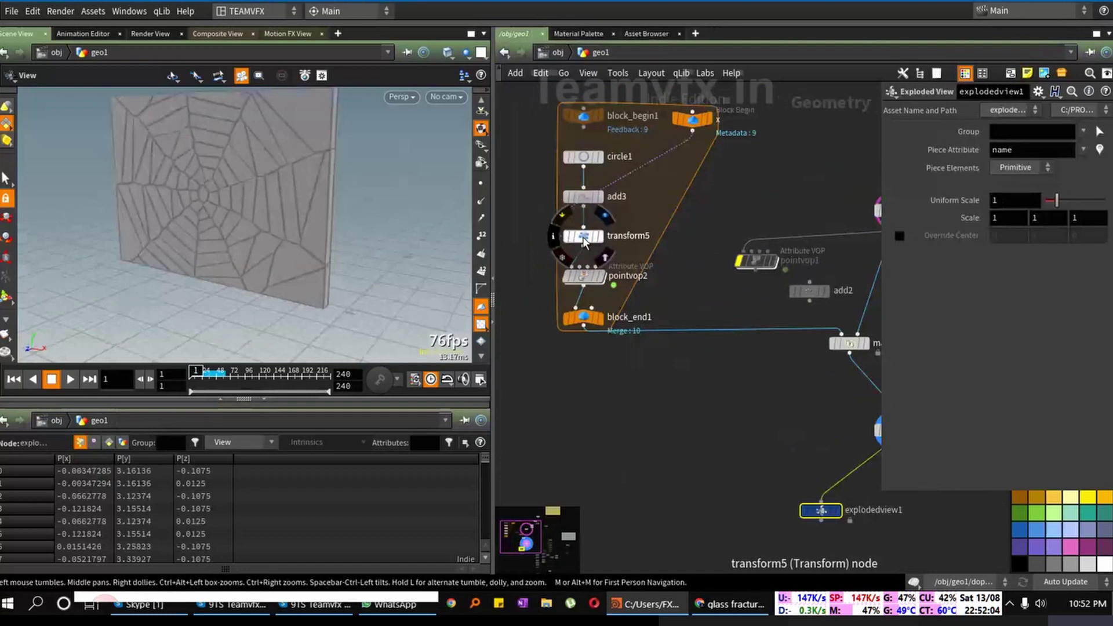
{"action": "left_click", "coordinate": [583, 237]}
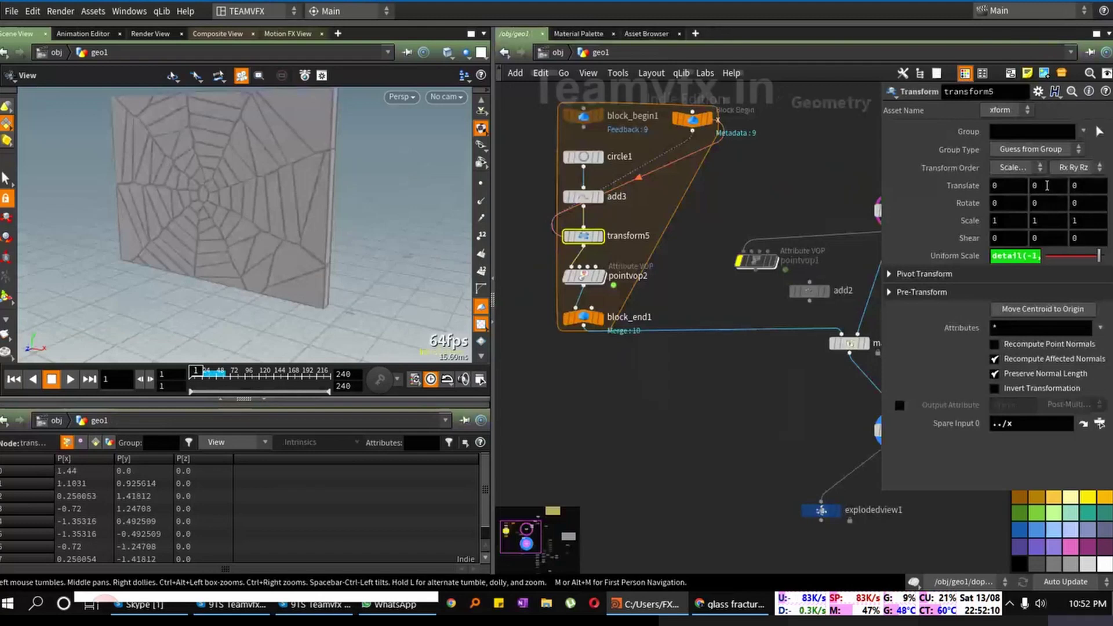
{"action": "mouse_move", "coordinate": [1047, 185]}
{"action": "middle_mouse_down"}
{"action": "mouse_move", "coordinate": [1019, 185]}
{"action": "mouse_move", "coordinate": [1039, 183]}
{"action": "middle_mouse_up"}
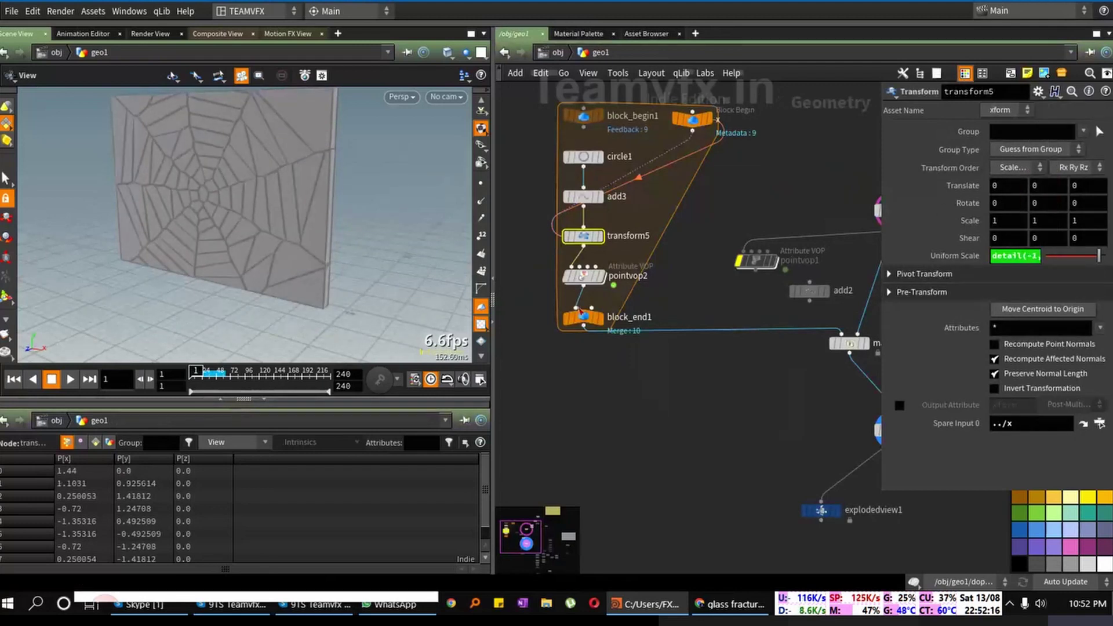
{"action": "middle_click_drag", "start_coordinate": [625, 362], "coordinate": [597, 329]}
Step: Add transform6 just under block_end1, shift the points down in Y, and display it
{"action": "key", "text": "Tab"}
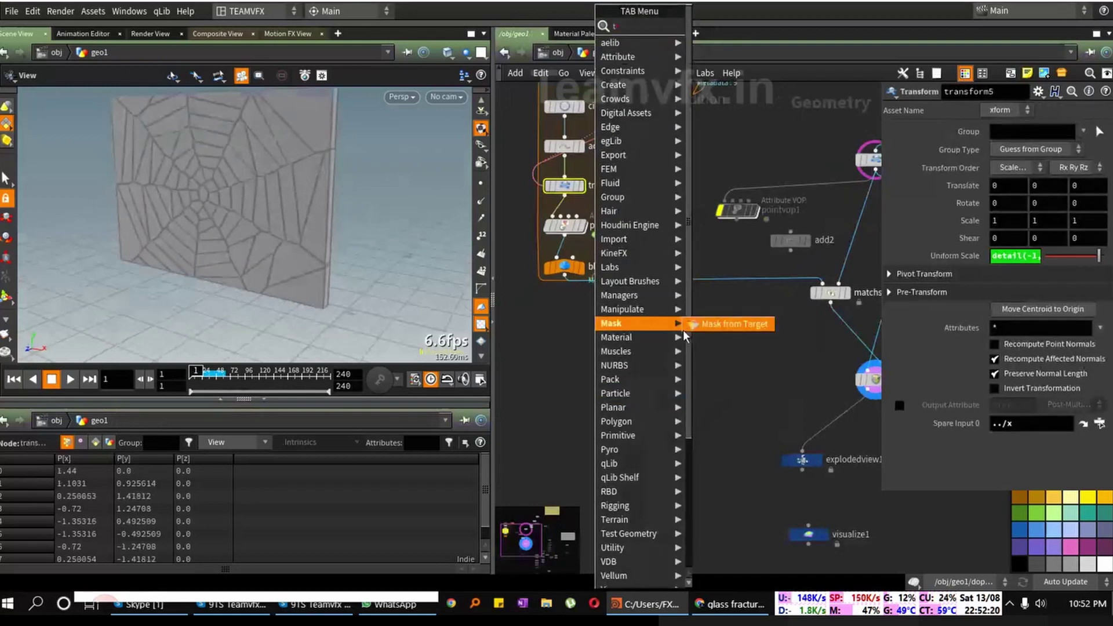
{"action": "key", "text": "Escape"}
{"action": "key", "text": "Tab"}
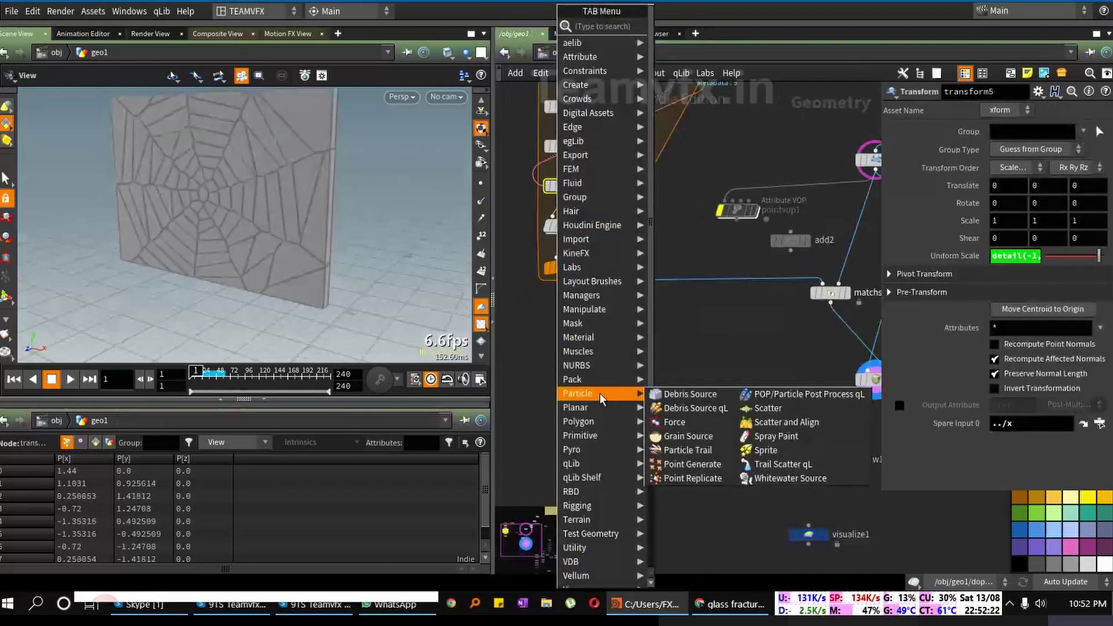
{"action": "type", "text": "tr"}
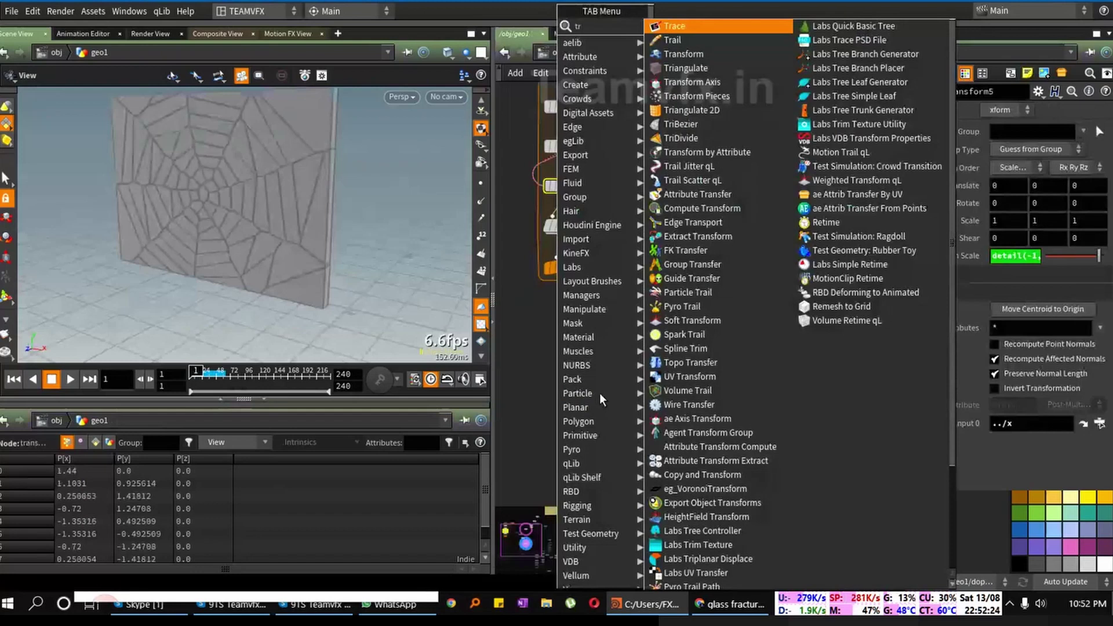
{"action": "left_click", "coordinate": [701, 53]}
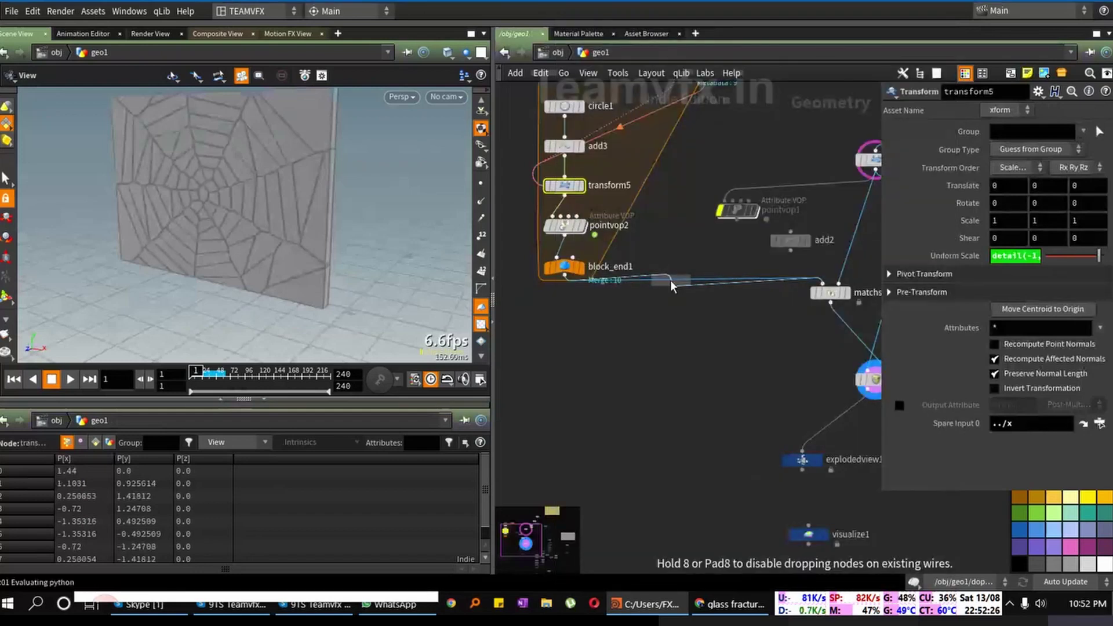
{"action": "left_click", "coordinate": [674, 285]}
{"action": "left_click_drag", "start_coordinate": [675, 285], "coordinate": [563, 303]}
{"action": "middle_click_drag", "start_coordinate": [1044, 188], "coordinate": [1009, 187]}
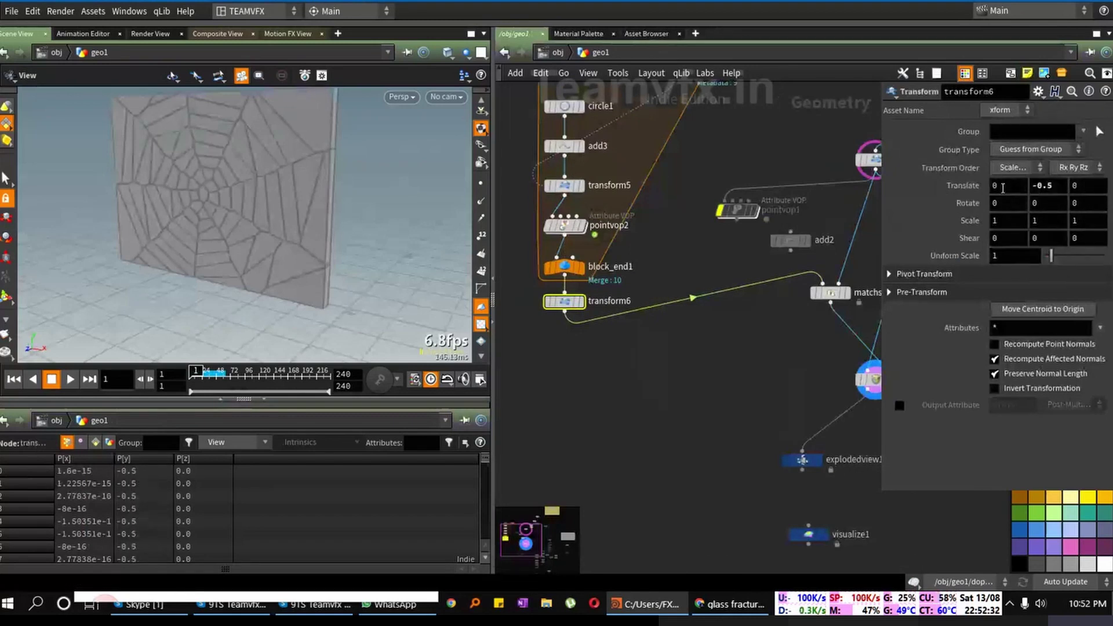
{"action": "left_click", "coordinate": [581, 303]}
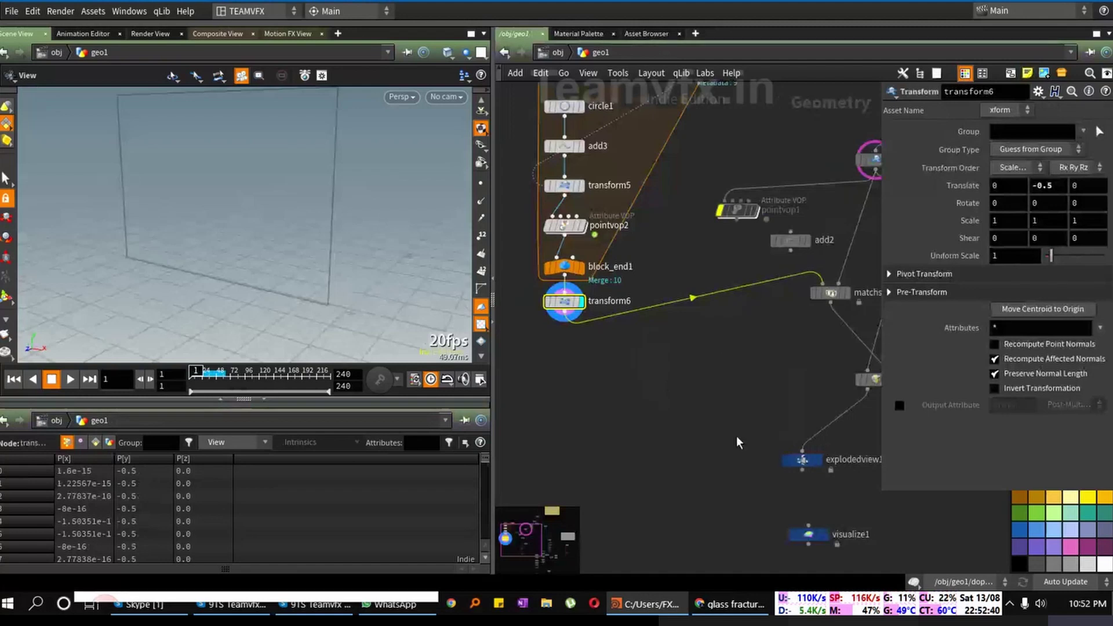
Step: Compare the fractured wall with transform6's lowered point star beneath it
{"action": "middle_click_drag", "start_coordinate": [738, 443], "coordinate": [617, 393]}
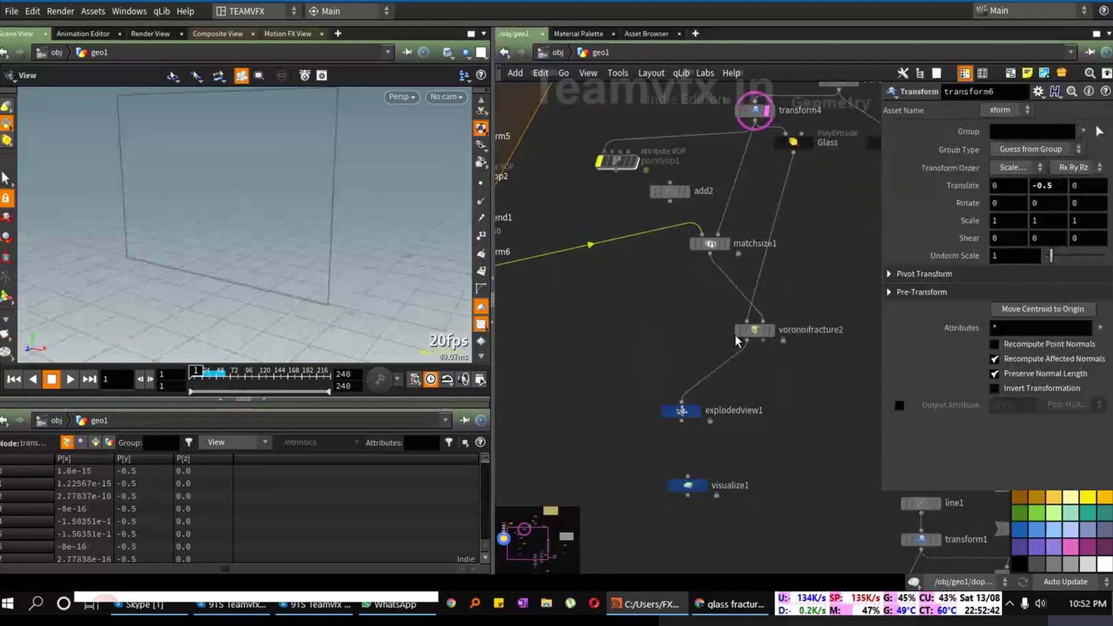
{"action": "left_click", "coordinate": [774, 331]}
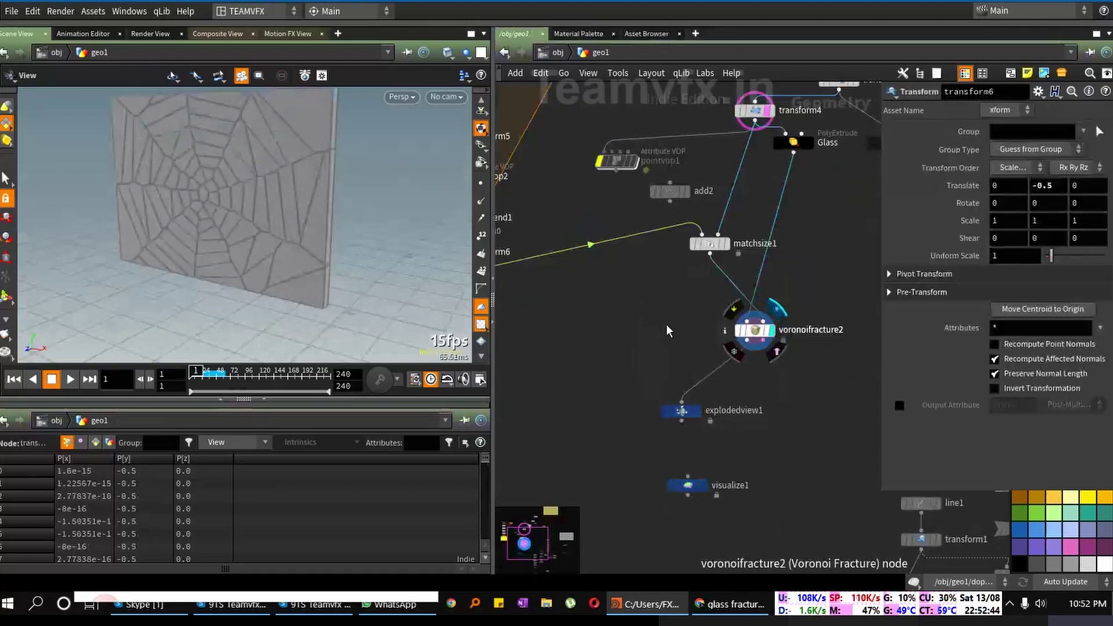
{"action": "middle_click_drag", "start_coordinate": [667, 330], "coordinate": [746, 374]}
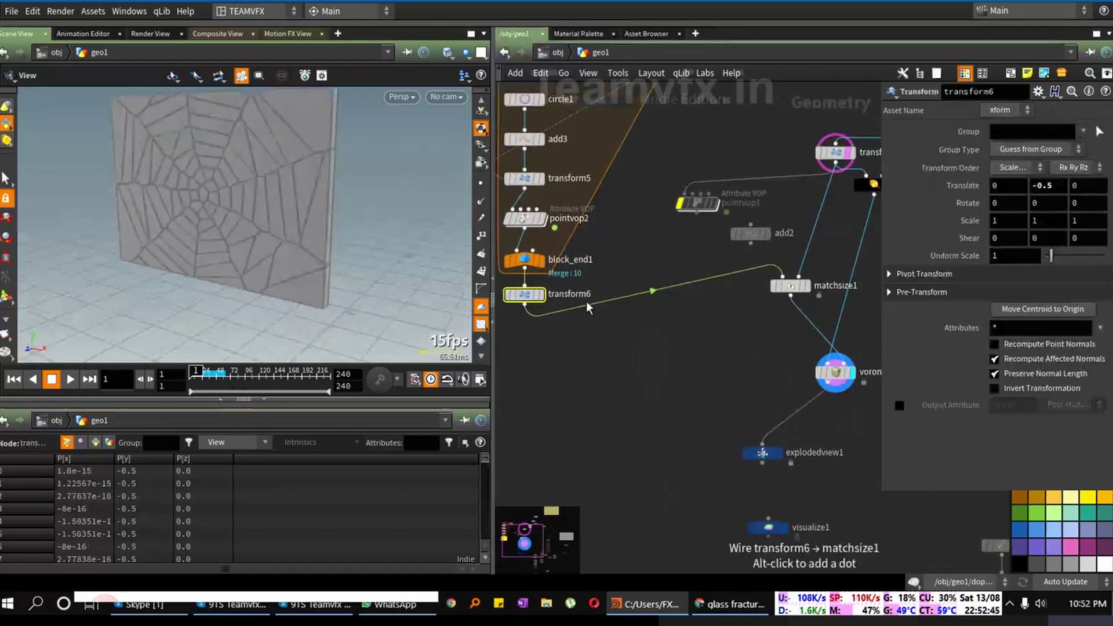
{"action": "left_click", "coordinate": [546, 295]}
{"action": "middle_click_drag", "start_coordinate": [714, 327], "coordinate": [729, 359]}
{"action": "left_click_drag", "start_coordinate": [157, 162], "coordinate": [171, 179]}
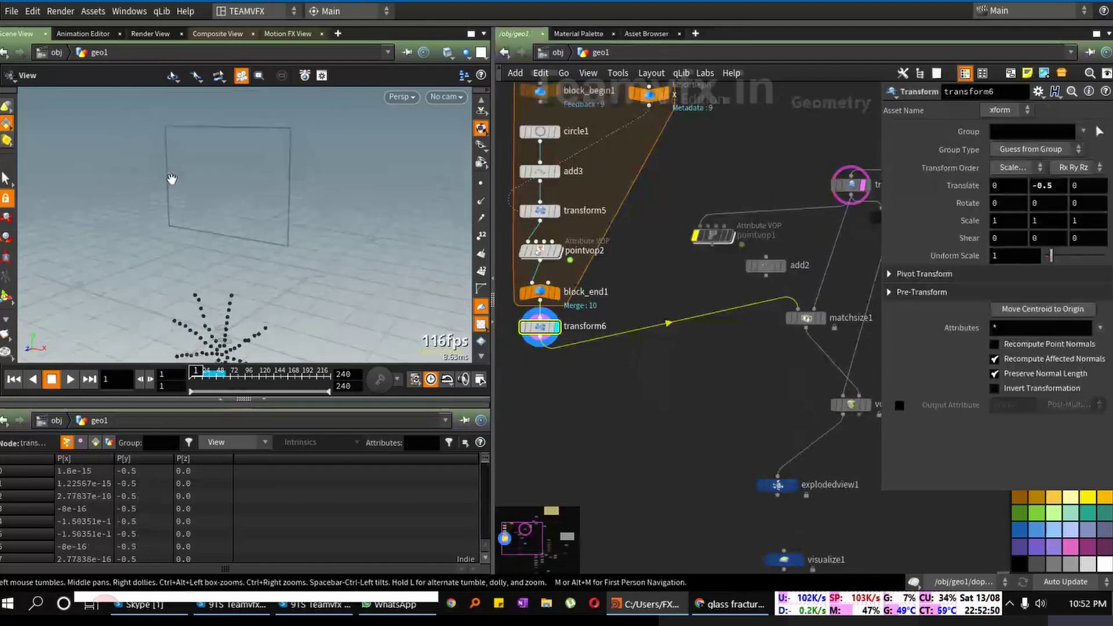
{"action": "left_click_drag", "start_coordinate": [325, 253], "coordinate": [295, 206]}
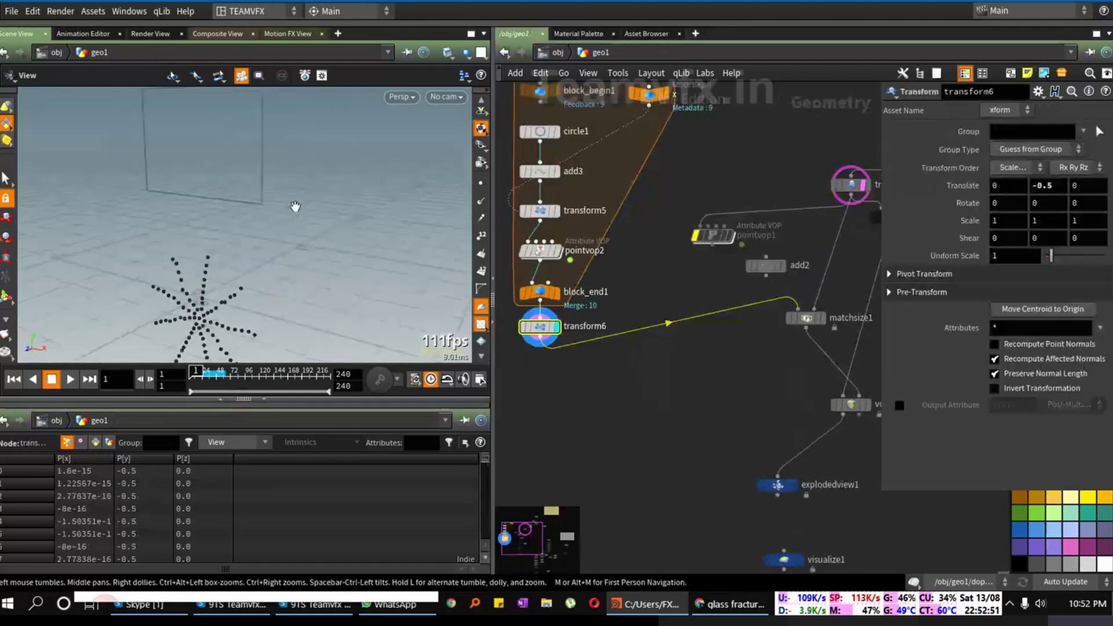
{"action": "left_click", "coordinate": [820, 319]}
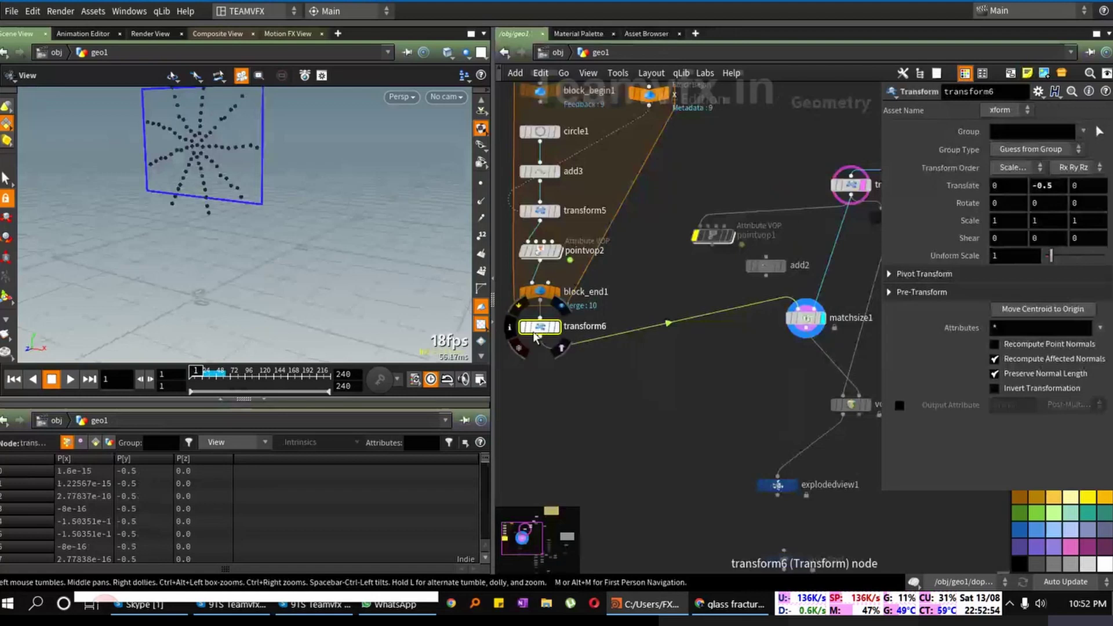
Step: Move transform6 after matchsize1 and set its Translate Y to -1.1
{"action": "left_click_drag", "start_coordinate": [550, 333], "coordinate": [803, 362]}
{"action": "middle_click_drag", "start_coordinate": [773, 403], "coordinate": [648, 398]}
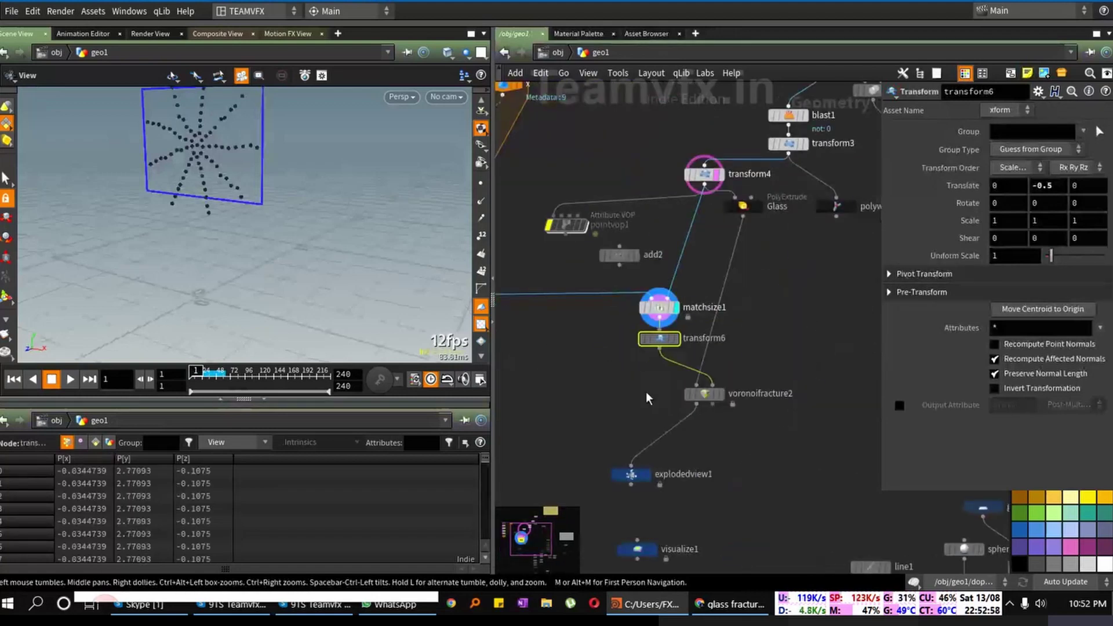
{"action": "middle_click_drag", "start_coordinate": [1056, 185], "coordinate": [980, 183]}
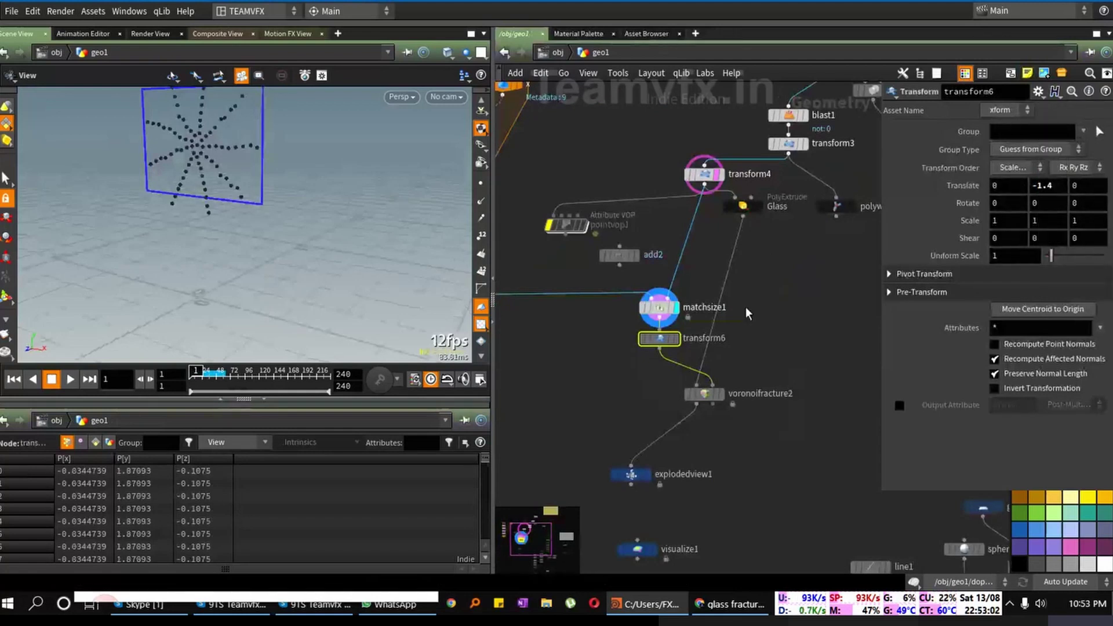
{"action": "left_click", "coordinate": [674, 338]}
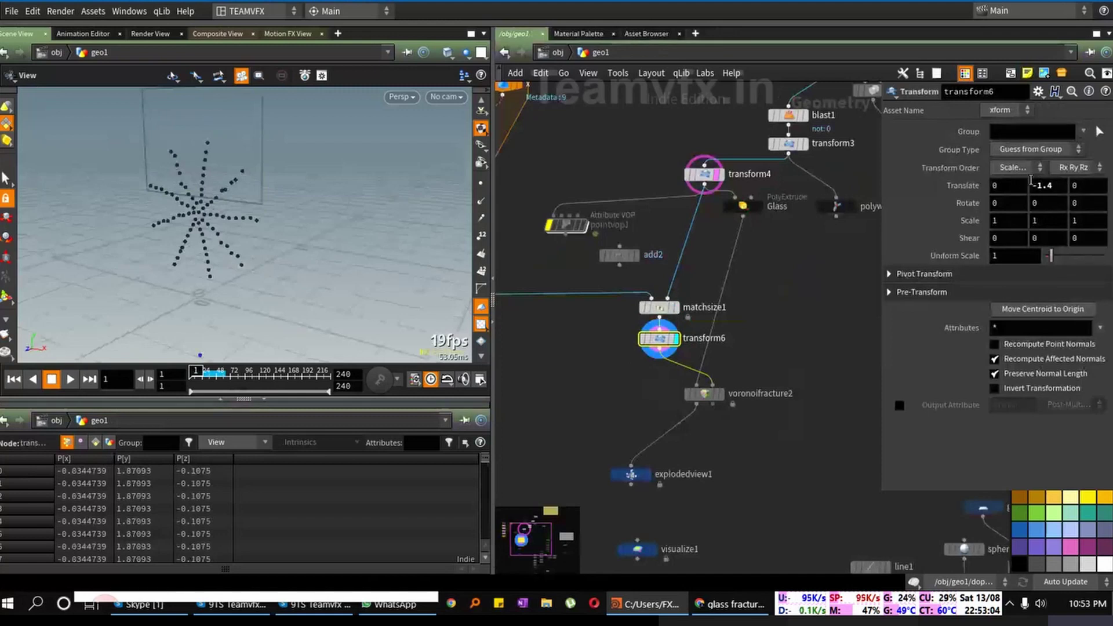
{"action": "middle_click_drag", "start_coordinate": [1043, 186], "coordinate": [1077, 187]}
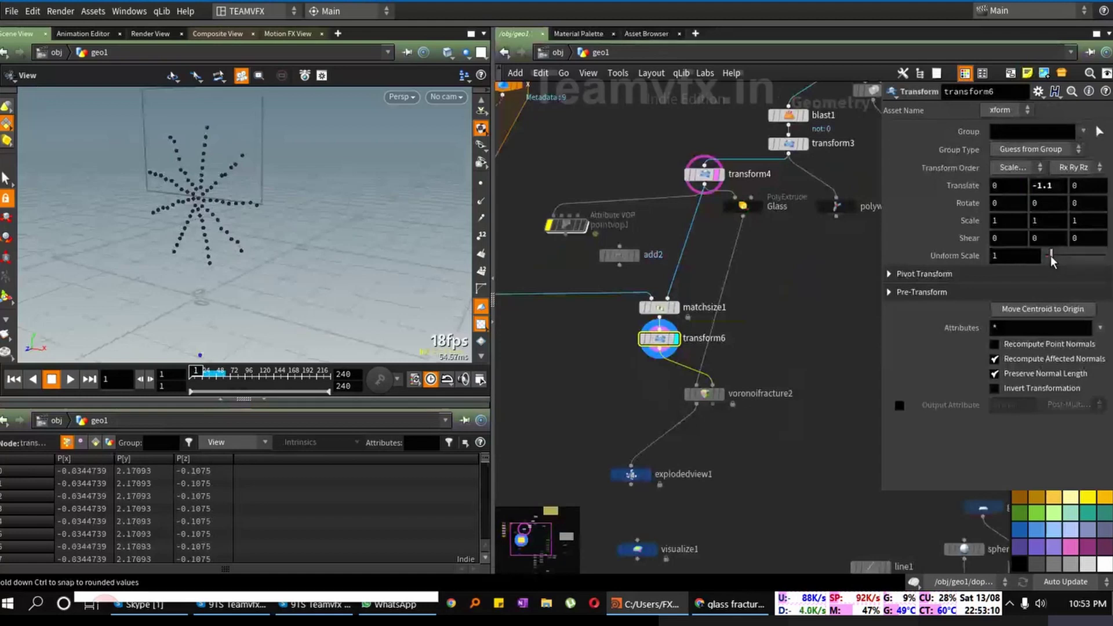
Step: Pan the network to bring the circle loop nodes near the centre
{"action": "middle_click_drag", "start_coordinate": [573, 336], "coordinate": [745, 449]}
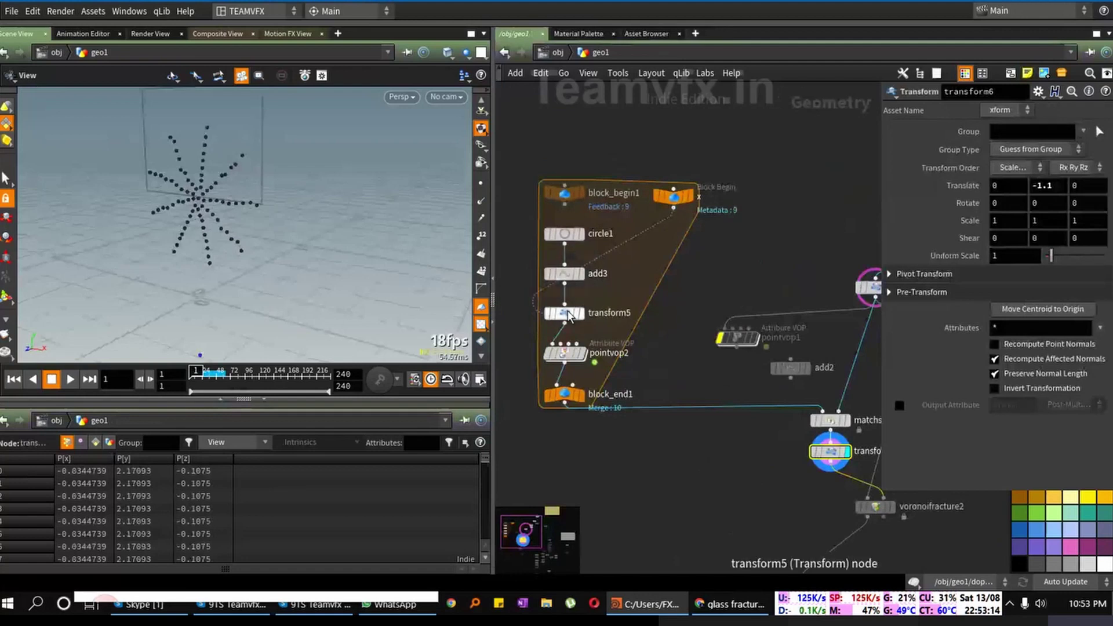
{"action": "mouse_move", "coordinate": [567, 315]}
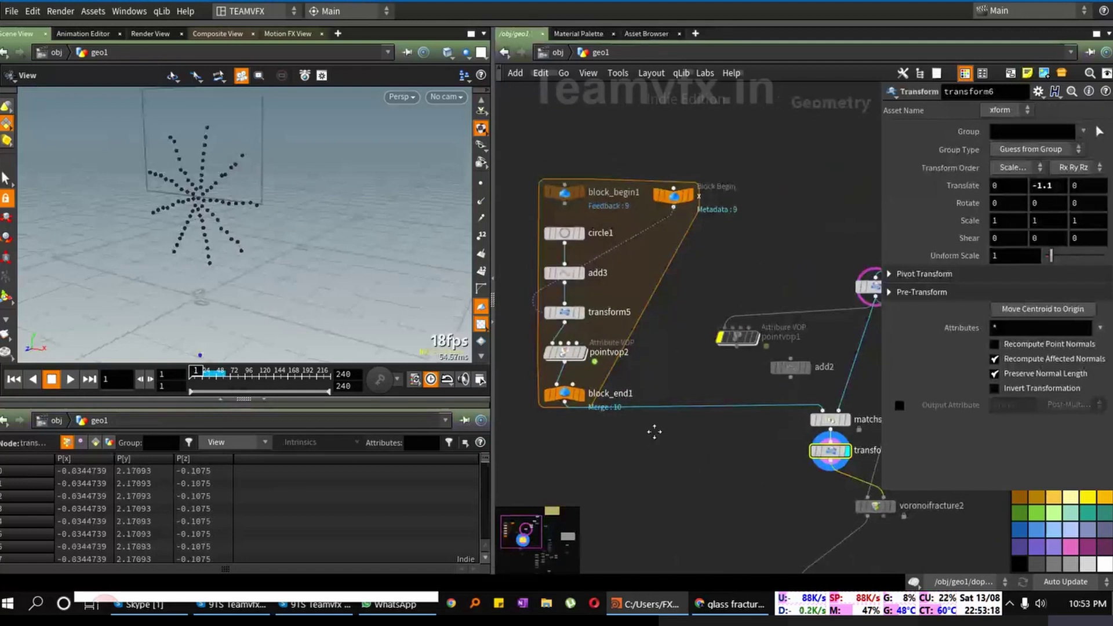
{"action": "middle_click_drag", "start_coordinate": [651, 441], "coordinate": [592, 346]}
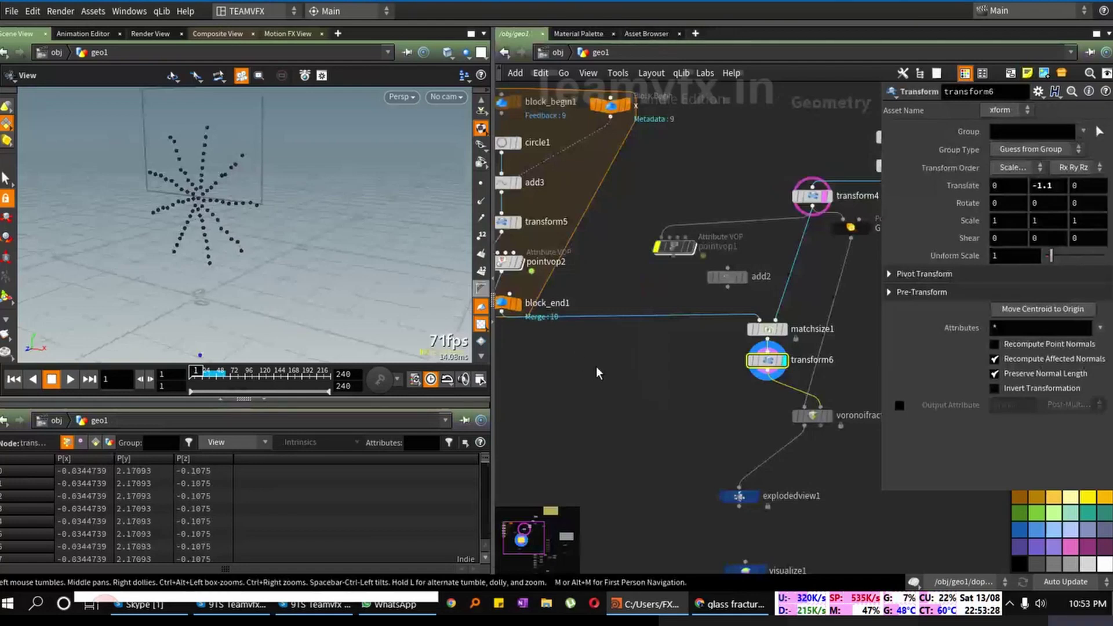
{"action": "middle_click_drag", "start_coordinate": [616, 380], "coordinate": [770, 490]}
Step: Set circle1's Divisions to 10, trying 12 first, so the star has 10 arms
{"action": "left_click", "coordinate": [617, 265]}
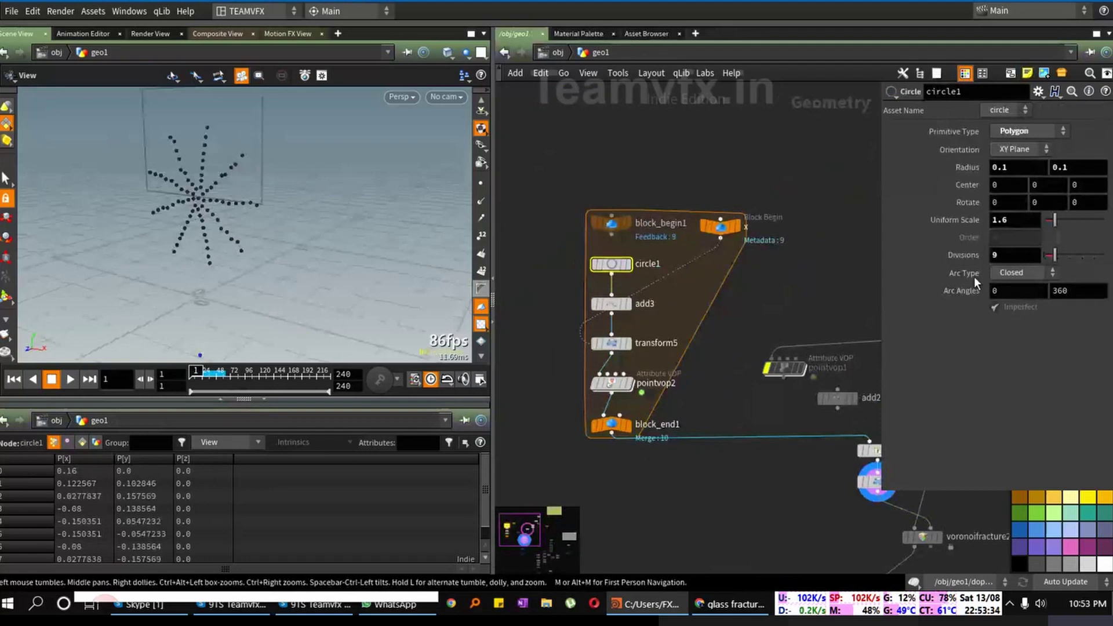
{"action": "left_click", "coordinate": [1008, 255]}
{"action": "type", "text": "1"}
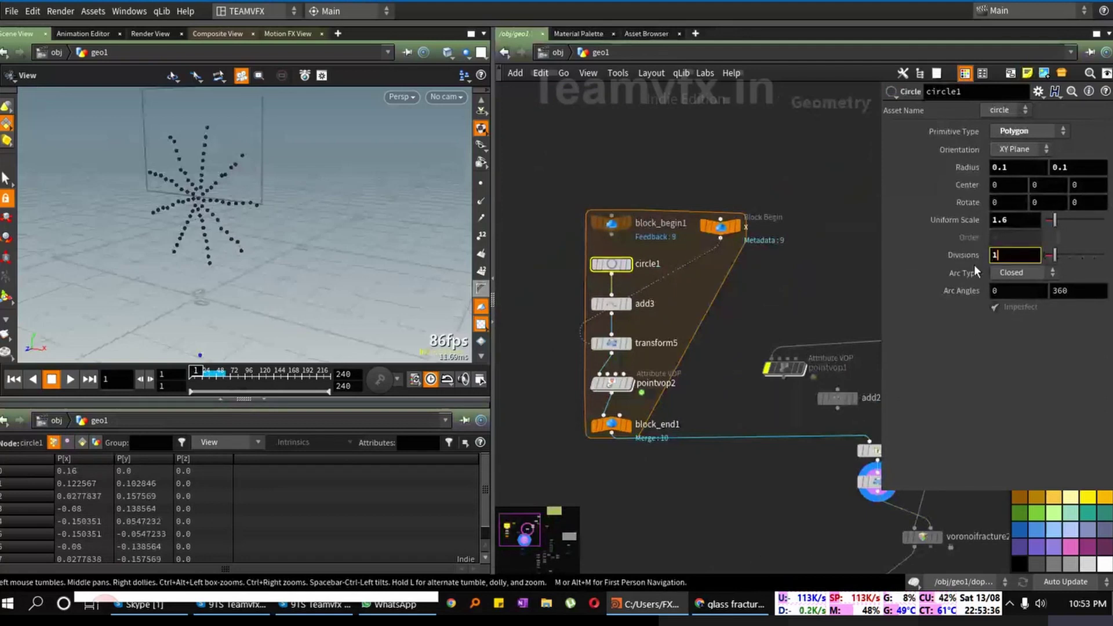
{"action": "type", "text": "2"}
{"action": "key", "text": "Return"}
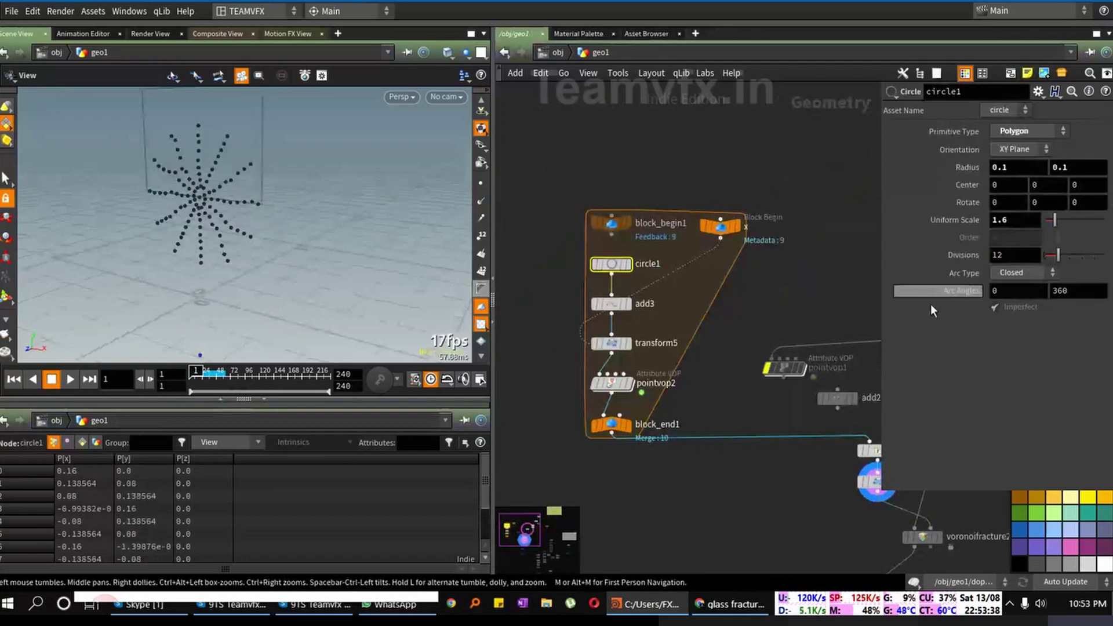
{"action": "left_click_drag", "start_coordinate": [213, 169], "coordinate": [243, 165]}
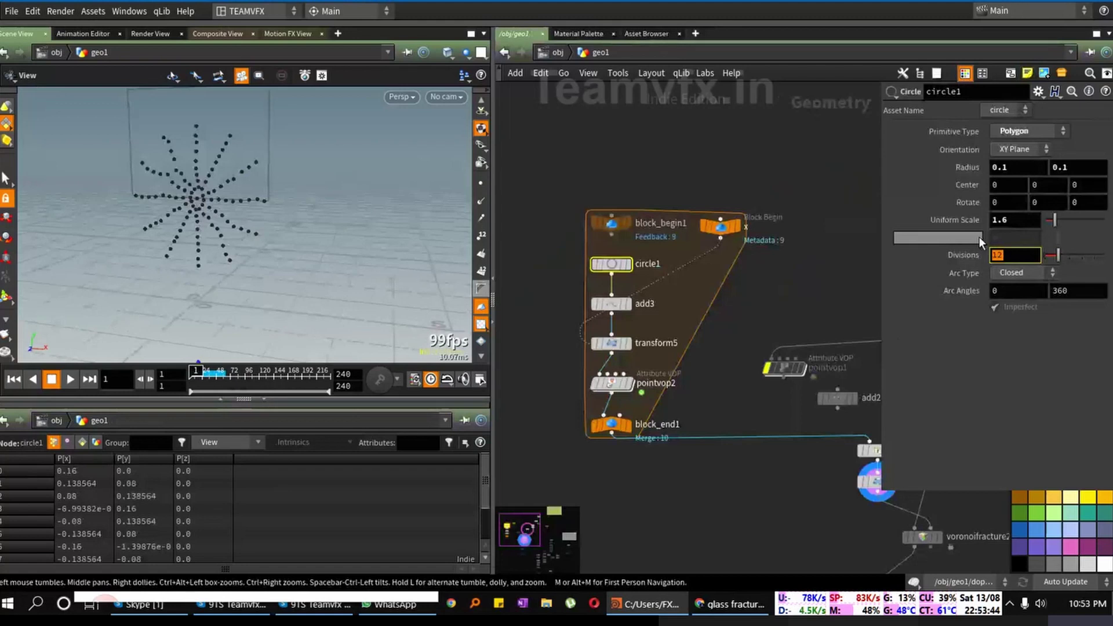
{"action": "type", "text": "10"}
{"action": "key", "text": "Return"}
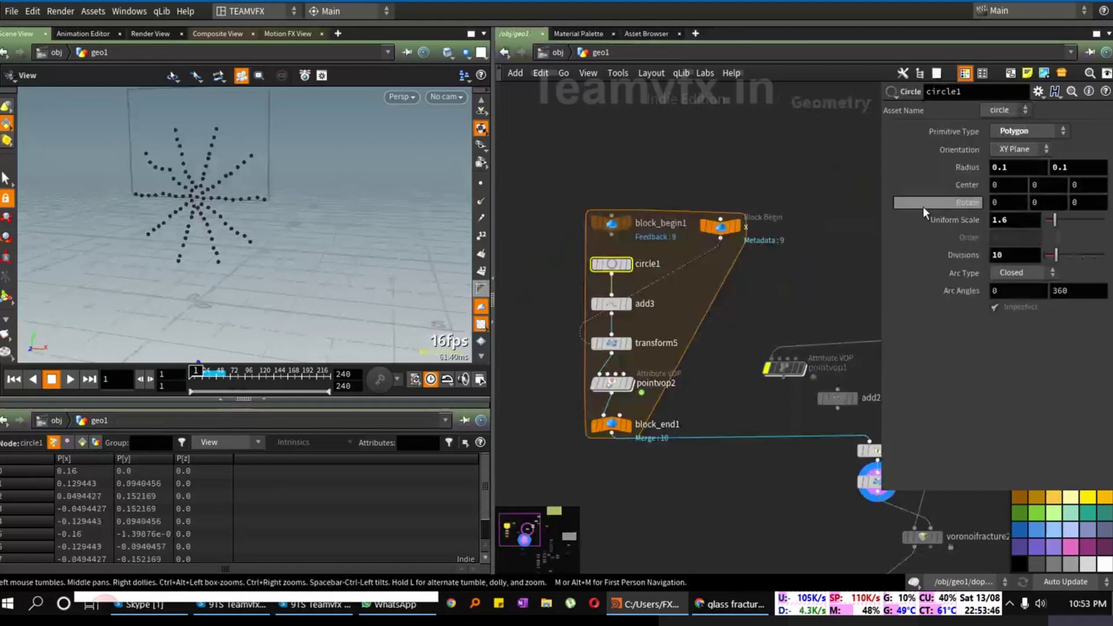
Step: Inside pointvop2, check the aanoise1 Amplitude, leaving it at 1.302
{"action": "scroll", "coordinate": [656, 357], "scroll_direction": "up", "scroll_amount": 2}
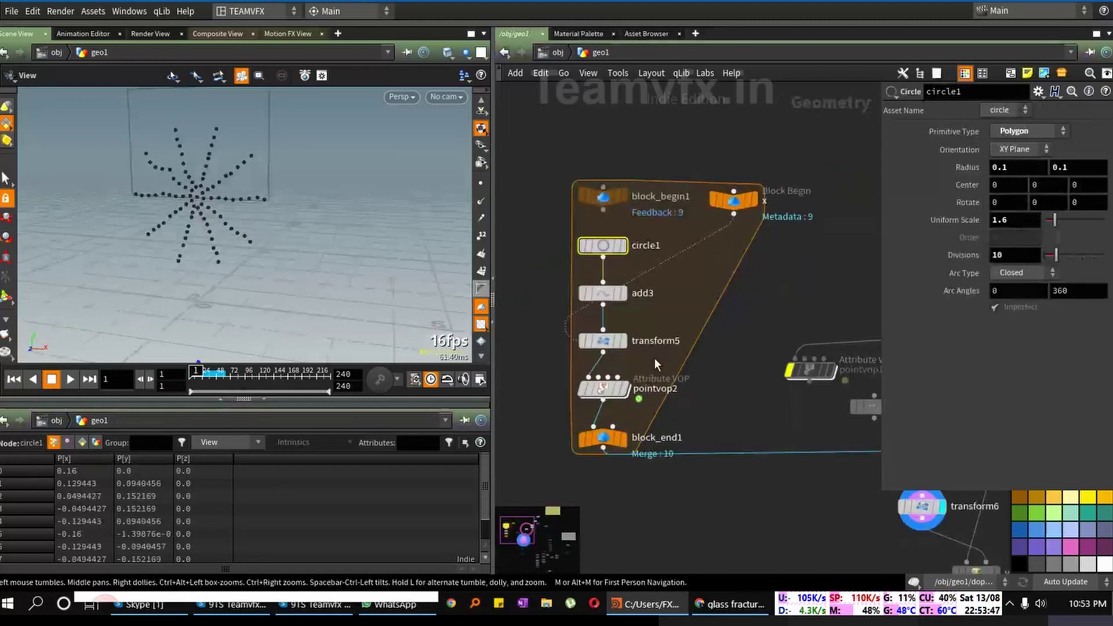
{"action": "double_click", "coordinate": [603, 391]}
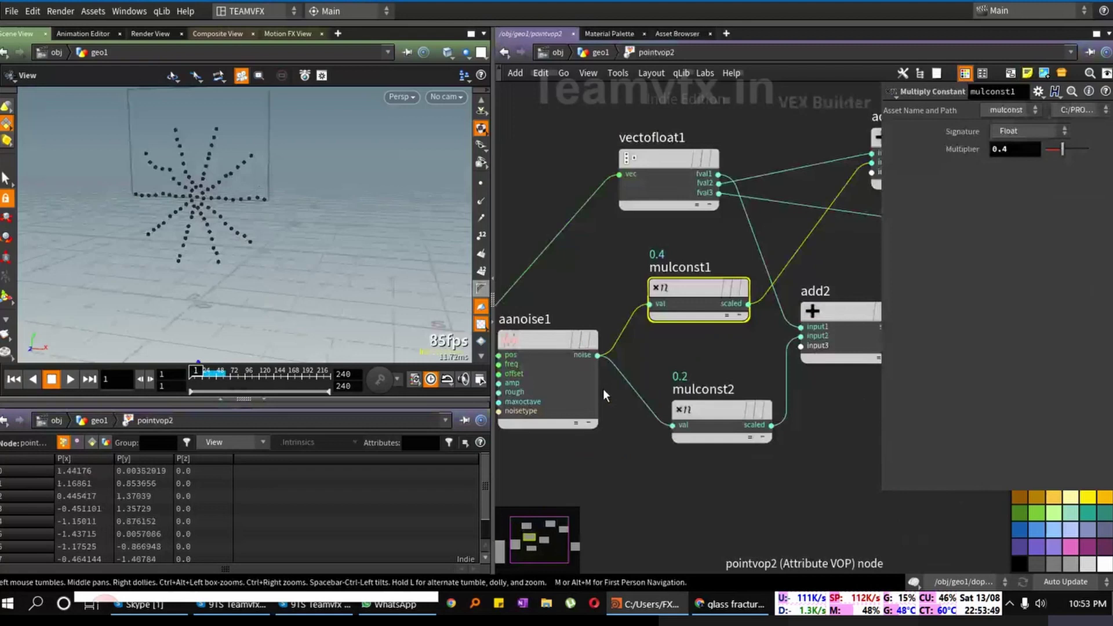
{"action": "left_click", "coordinate": [535, 337]}
{"action": "middle_click_drag", "start_coordinate": [1014, 210], "coordinate": [1048, 199]}
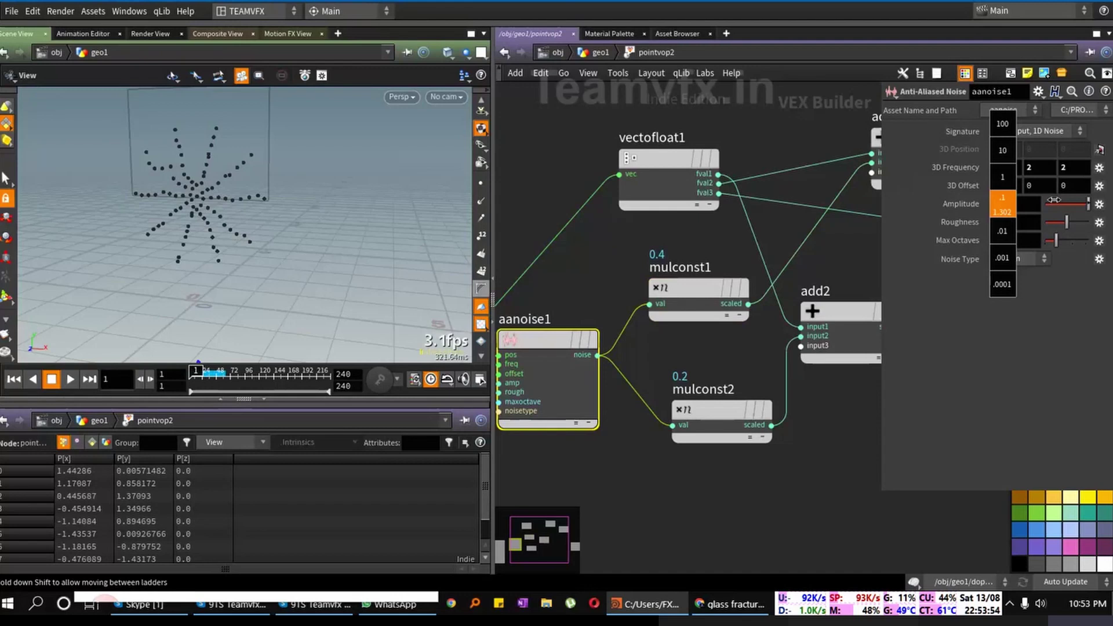
{"action": "middle_click_drag", "start_coordinate": [1053, 200], "coordinate": [1054, 199]}
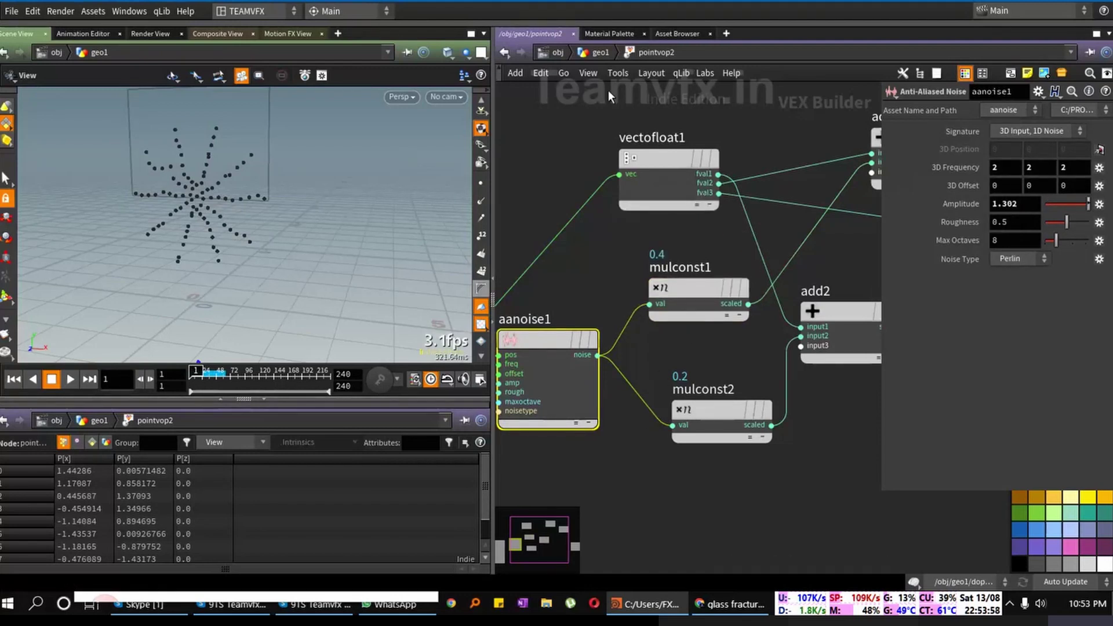
{"action": "left_click", "coordinate": [595, 53]}
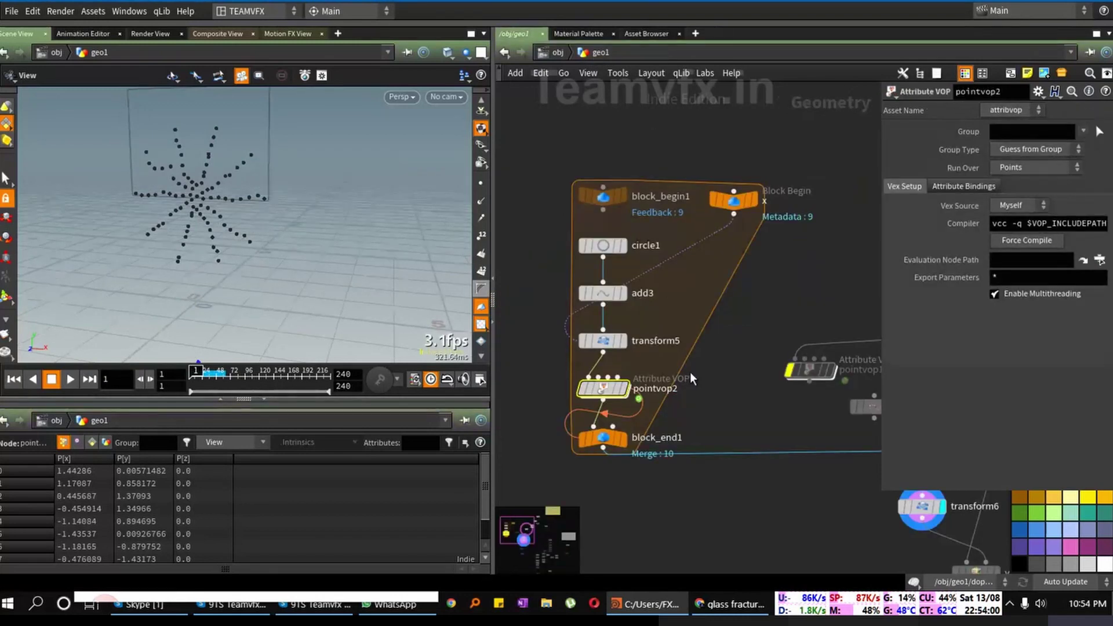
Step: Raise circle1's Uniform Scale from 1.6 to 2.6 to spread the star wider
{"action": "middle_click_drag", "start_coordinate": [700, 387], "coordinate": [688, 349]}
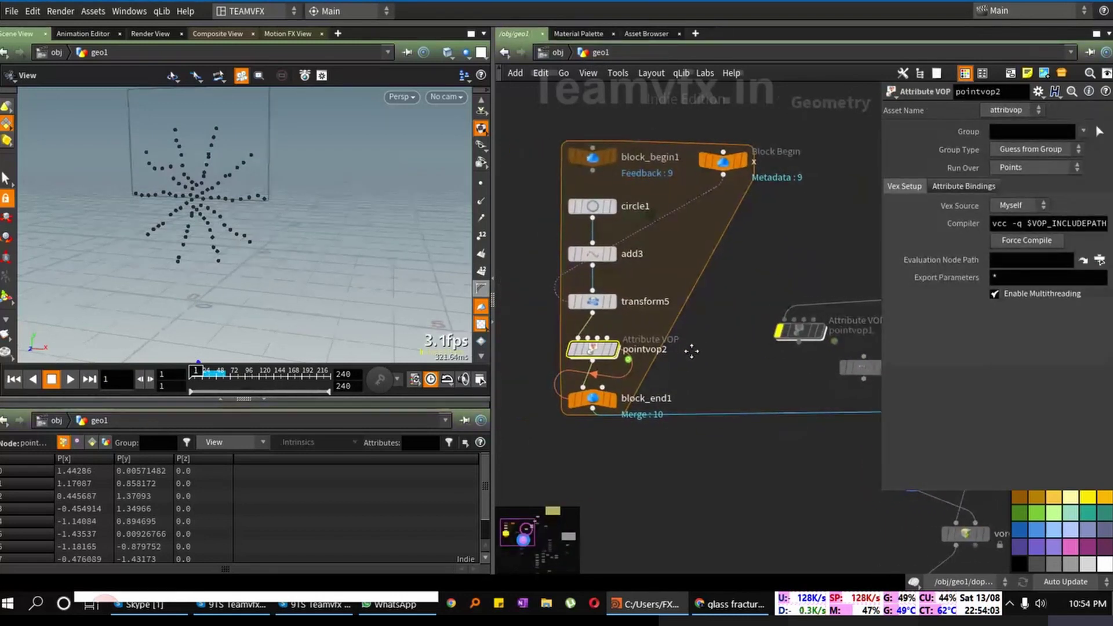
{"action": "left_click", "coordinate": [593, 206]}
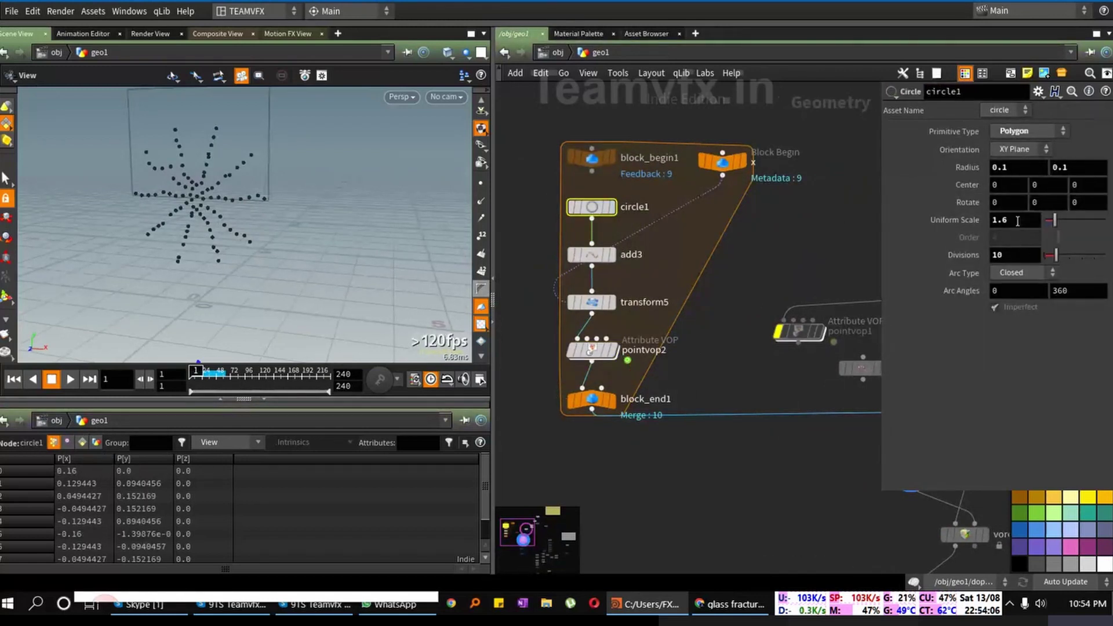
{"action": "middle_click_drag", "start_coordinate": [1017, 222], "coordinate": [1089, 220]}
{"action": "middle_click_drag", "start_coordinate": [234, 190], "coordinate": [231, 242]}
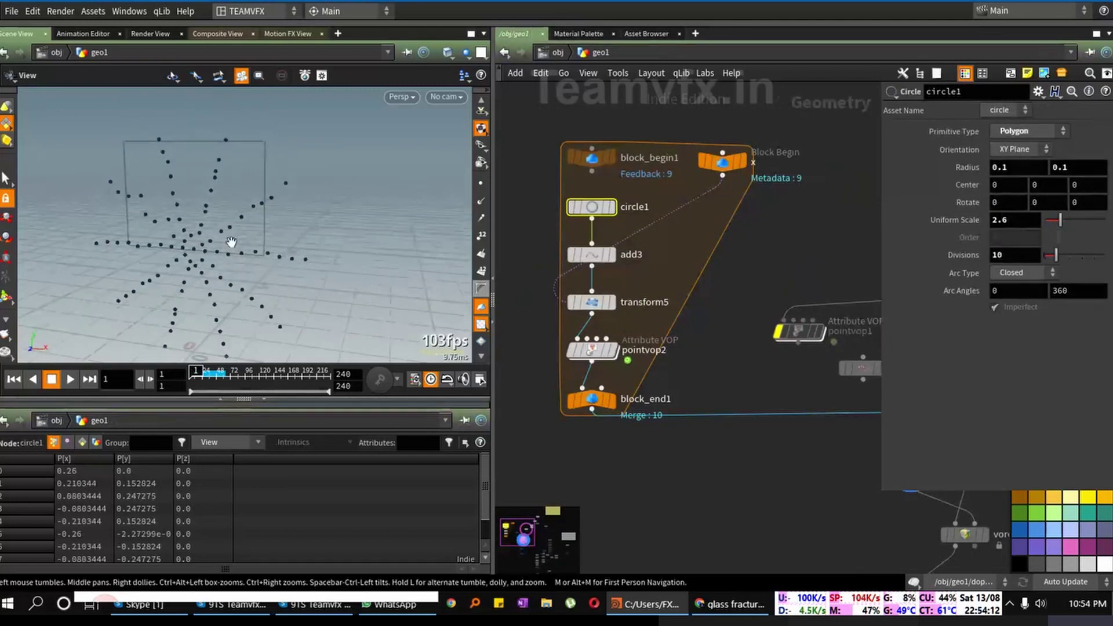
{"action": "middle_click_drag", "start_coordinate": [957, 539], "coordinate": [747, 307]}
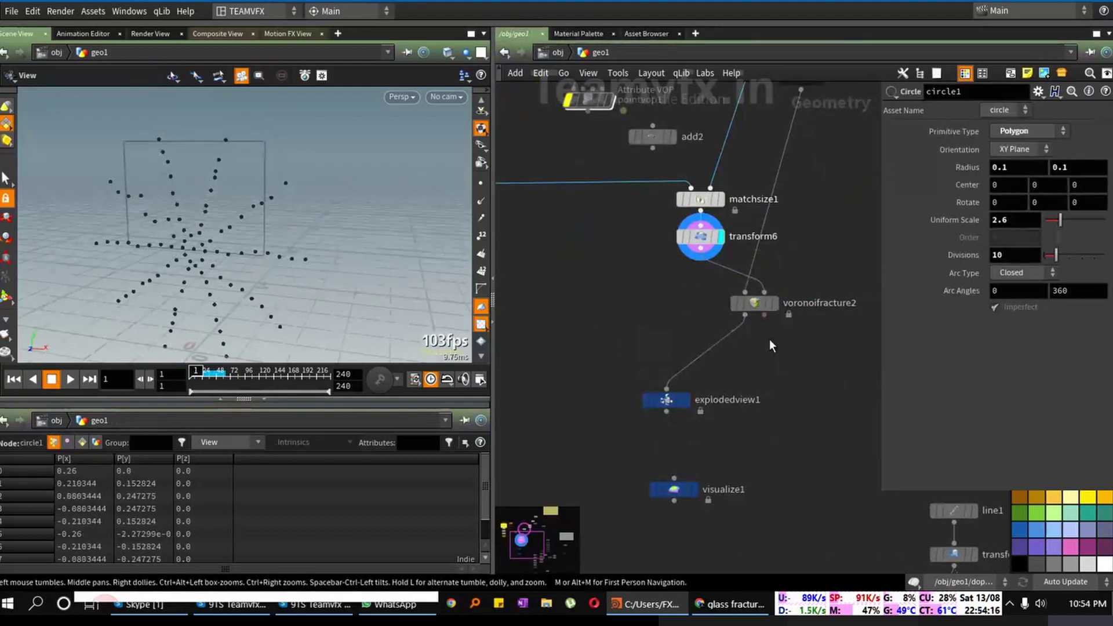
Step: Display voronoifracture2 and orbit to inspect the re-fractured wall
{"action": "left_click", "coordinate": [774, 304]}
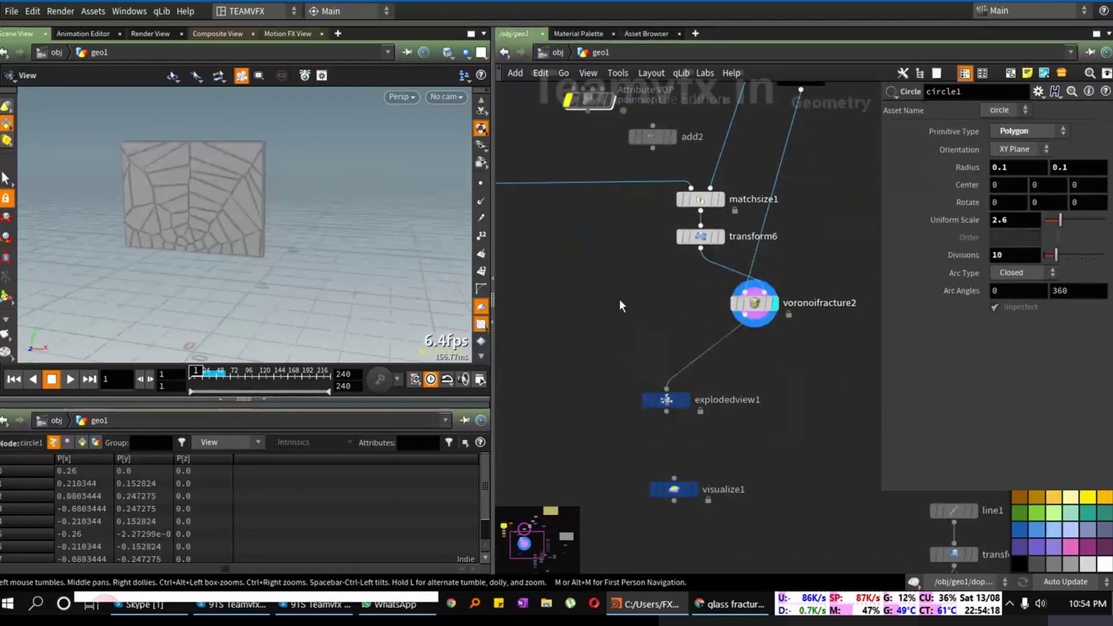
{"action": "middle_click_drag", "start_coordinate": [619, 301], "coordinate": [662, 331]}
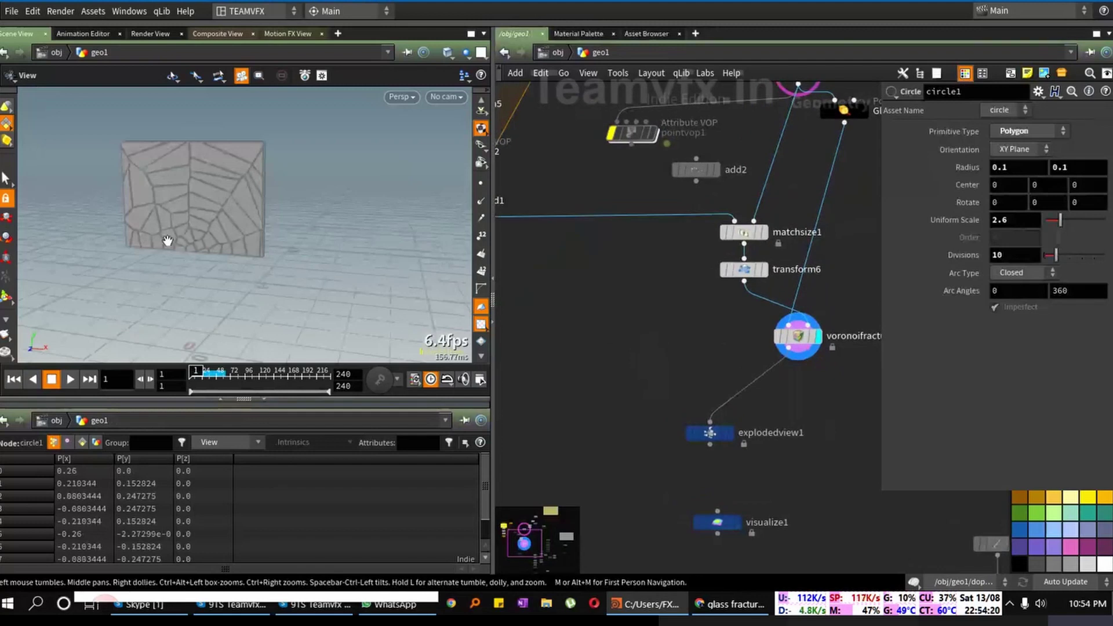
{"action": "scroll", "coordinate": [244, 216], "scroll_direction": "up", "scroll_amount": 8}
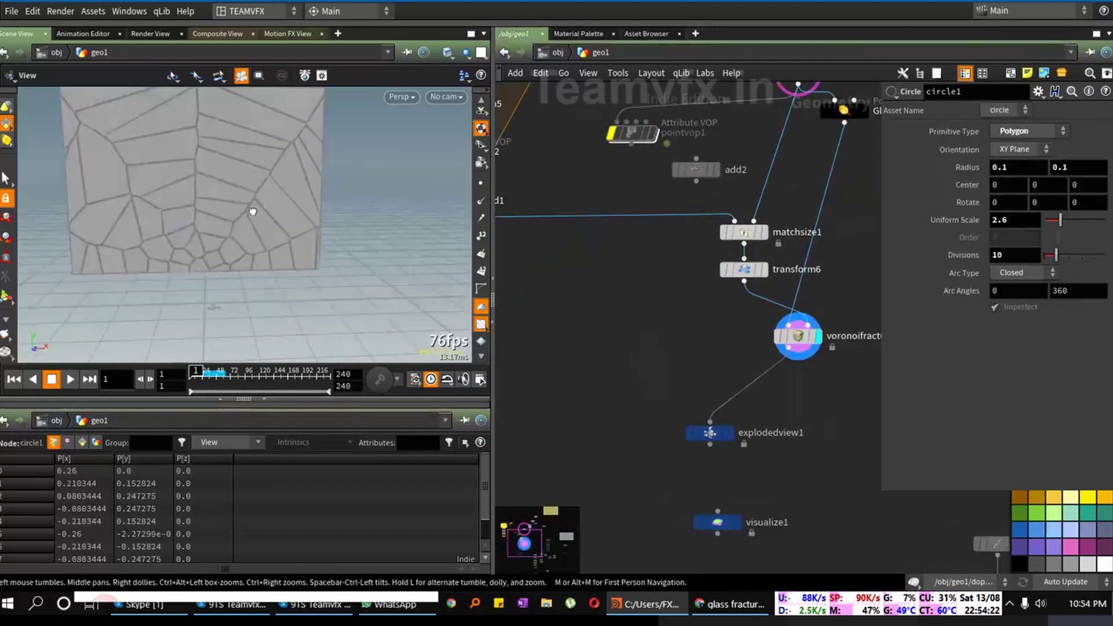
{"action": "mouse_move", "coordinate": [253, 211]}
{"action": "left_mouse_down"}
{"action": "mouse_move", "coordinate": [199, 214]}
{"action": "mouse_move", "coordinate": [194, 199]}
{"action": "mouse_move", "coordinate": [236, 218]}
{"action": "left_mouse_up"}
{"action": "right_click_drag", "start_coordinate": [236, 218], "coordinate": [120, 220]}
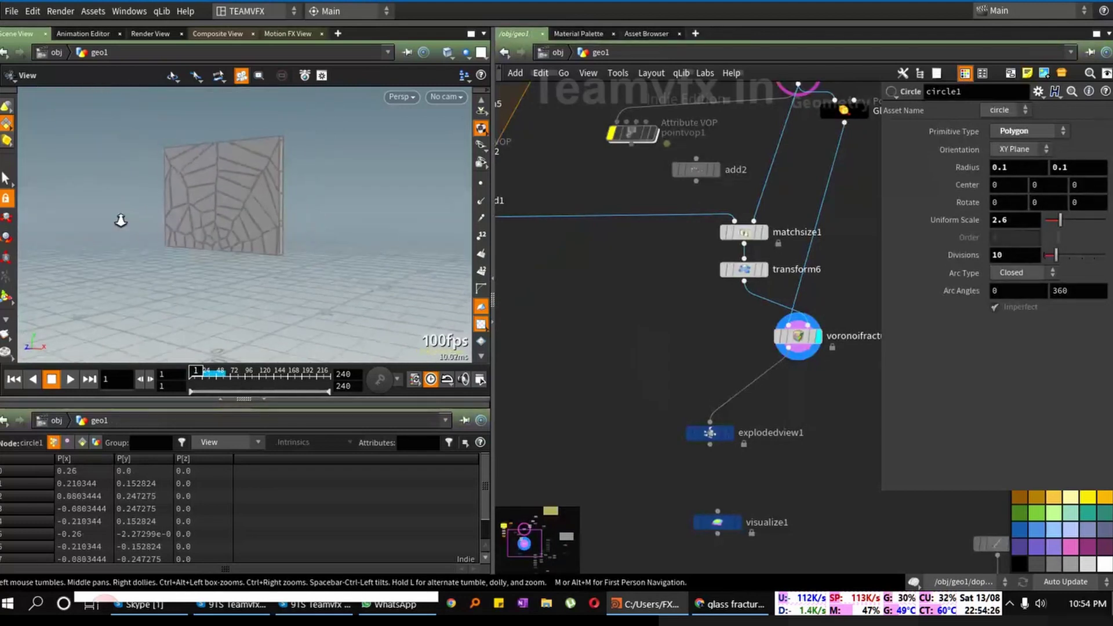
Step: Preview the pieces exploded apart with explodedview1, then display voronoifracture2 again
{"action": "left_click", "coordinate": [731, 432]}
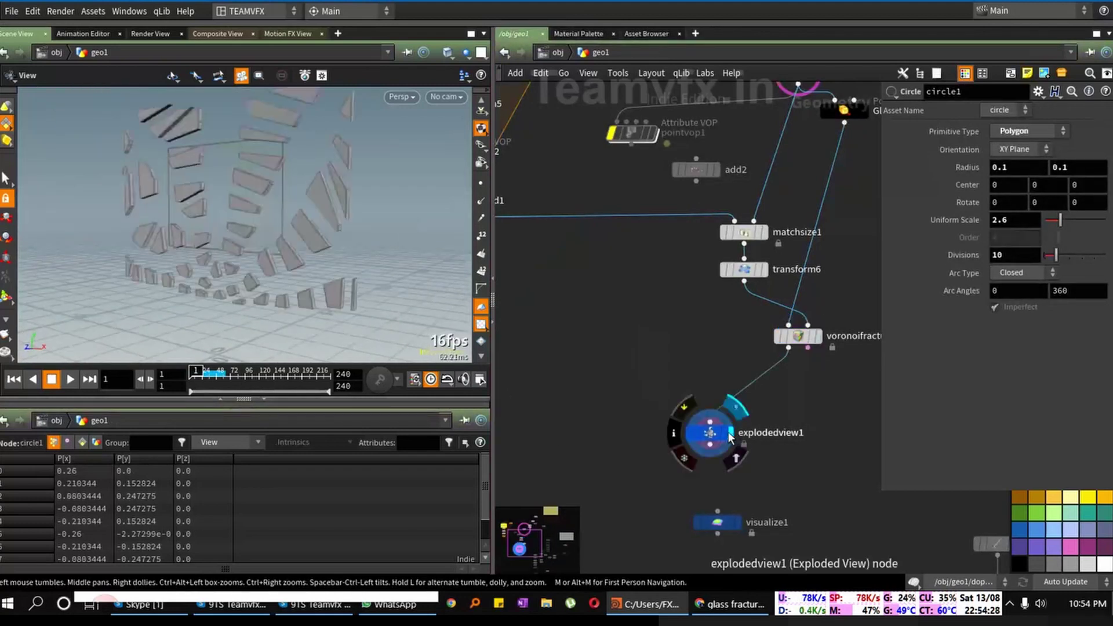
{"action": "left_click_drag", "start_coordinate": [229, 247], "coordinate": [240, 284]}
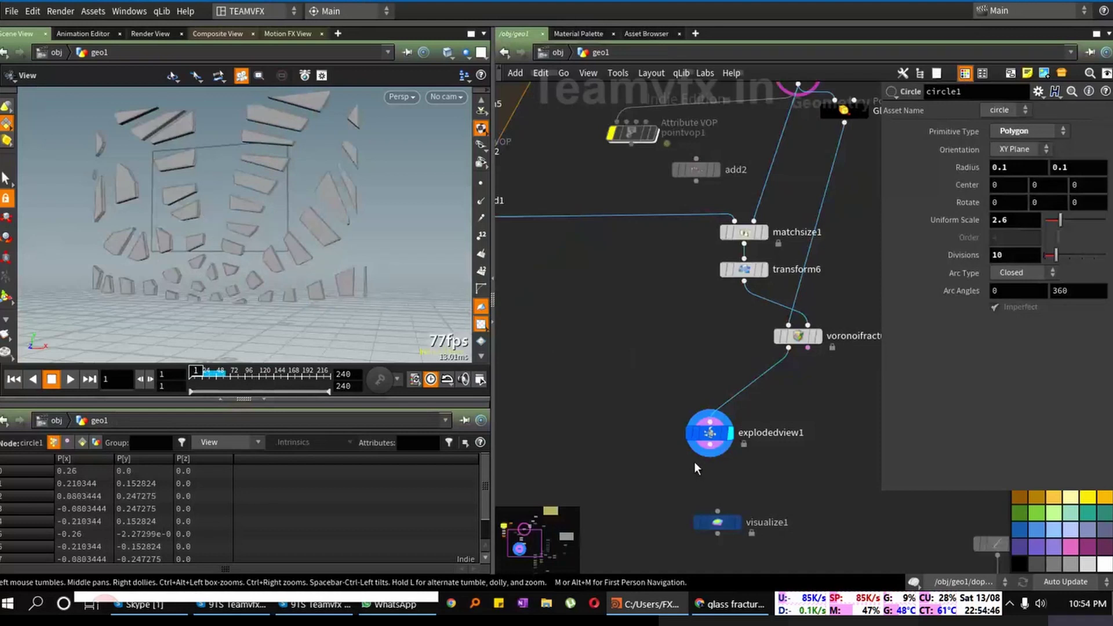
{"action": "middle_click_drag", "start_coordinate": [589, 307], "coordinate": [596, 363]}
{"action": "left_click", "coordinate": [823, 343]}
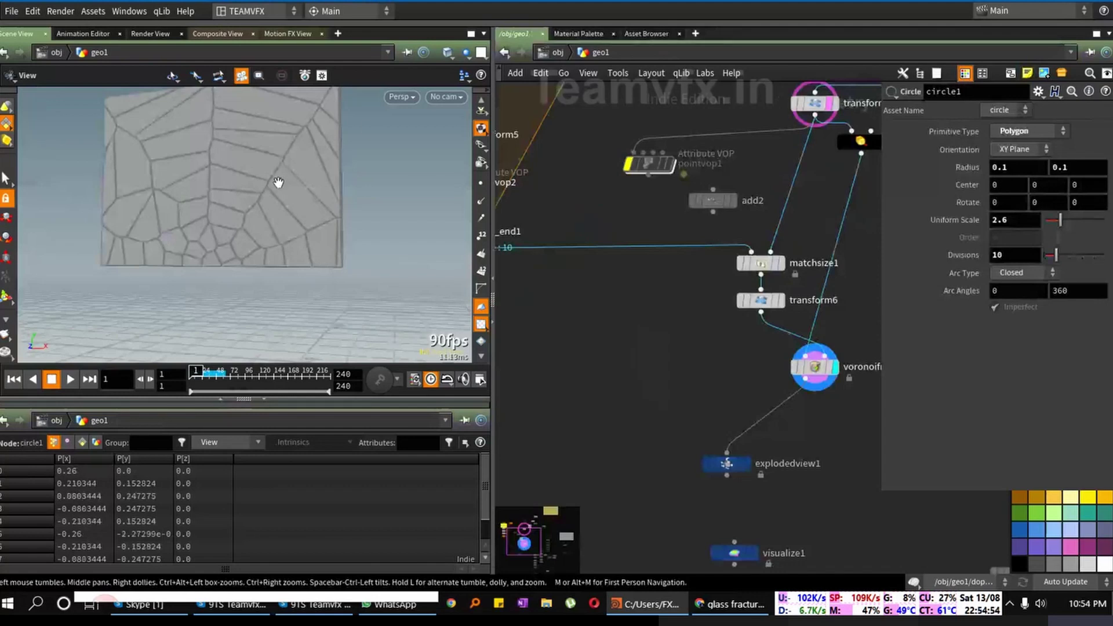
{"action": "left_click_drag", "start_coordinate": [189, 243], "coordinate": [147, 281]}
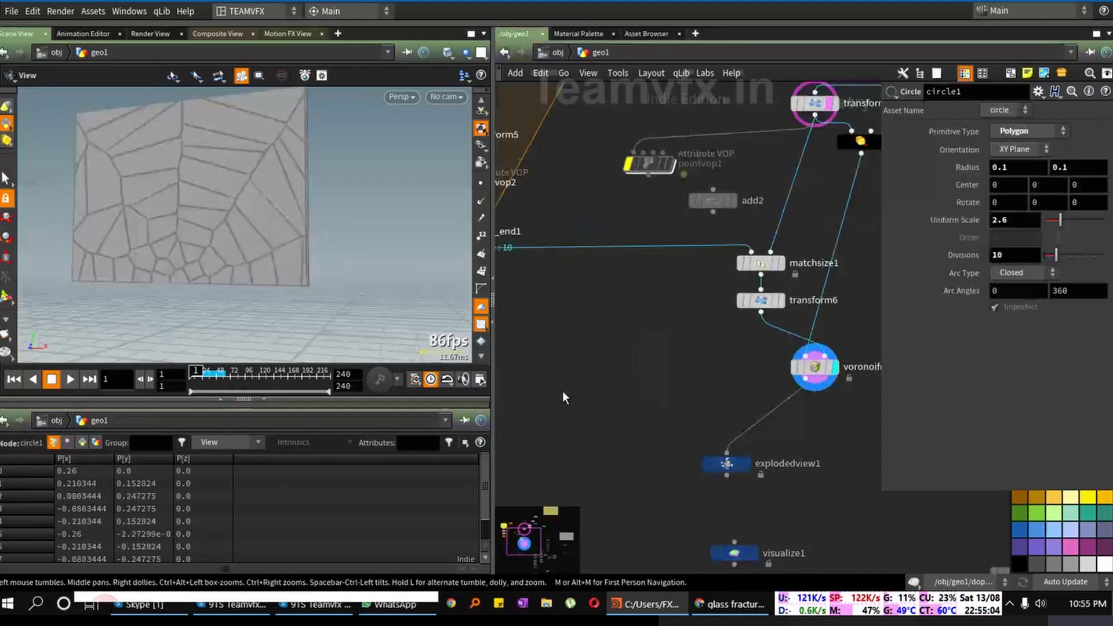
Step: Select the block_begin to block_end nodes and move the group up and right
{"action": "middle_click_drag", "start_coordinate": [562, 398], "coordinate": [633, 397]}
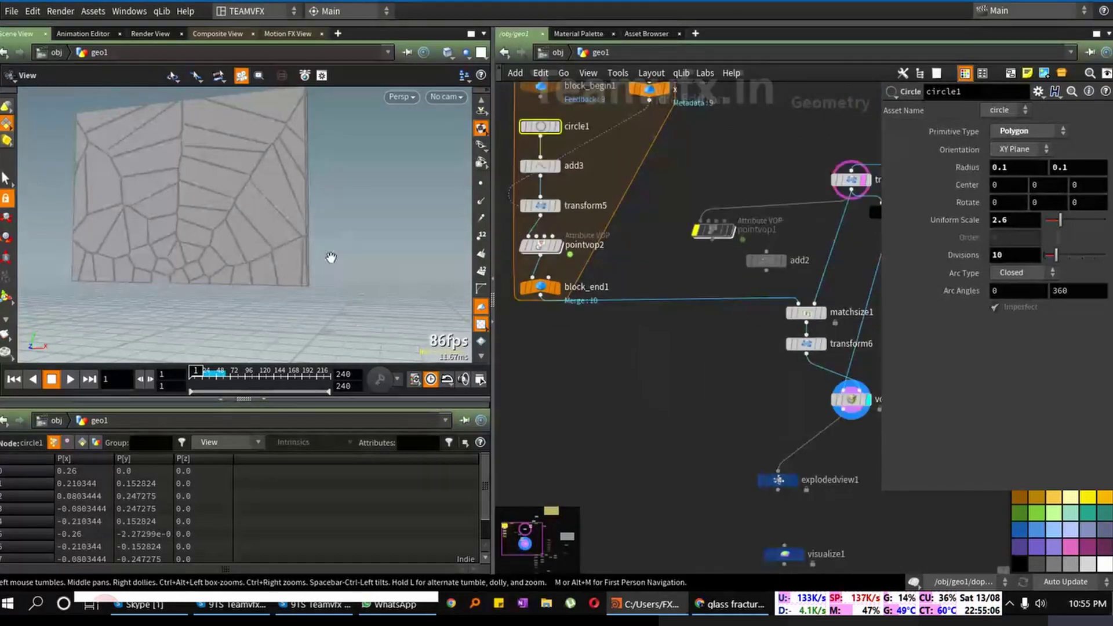
{"action": "left_click_drag", "start_coordinate": [286, 184], "coordinate": [222, 267]}
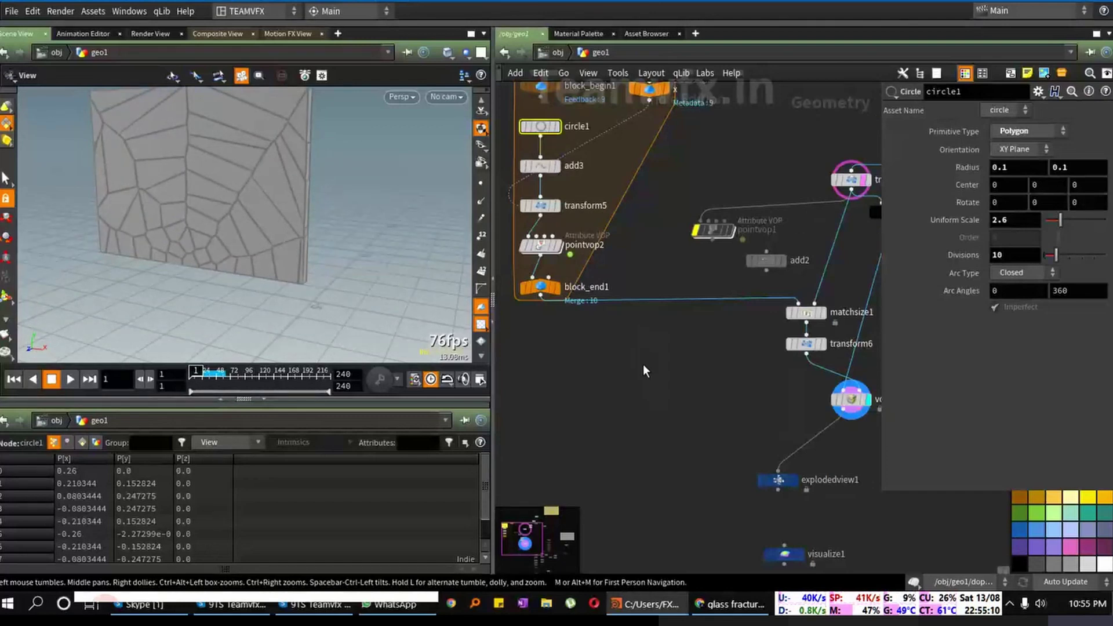
{"action": "scroll", "coordinate": [645, 371], "scroll_direction": "down", "scroll_amount": 5}
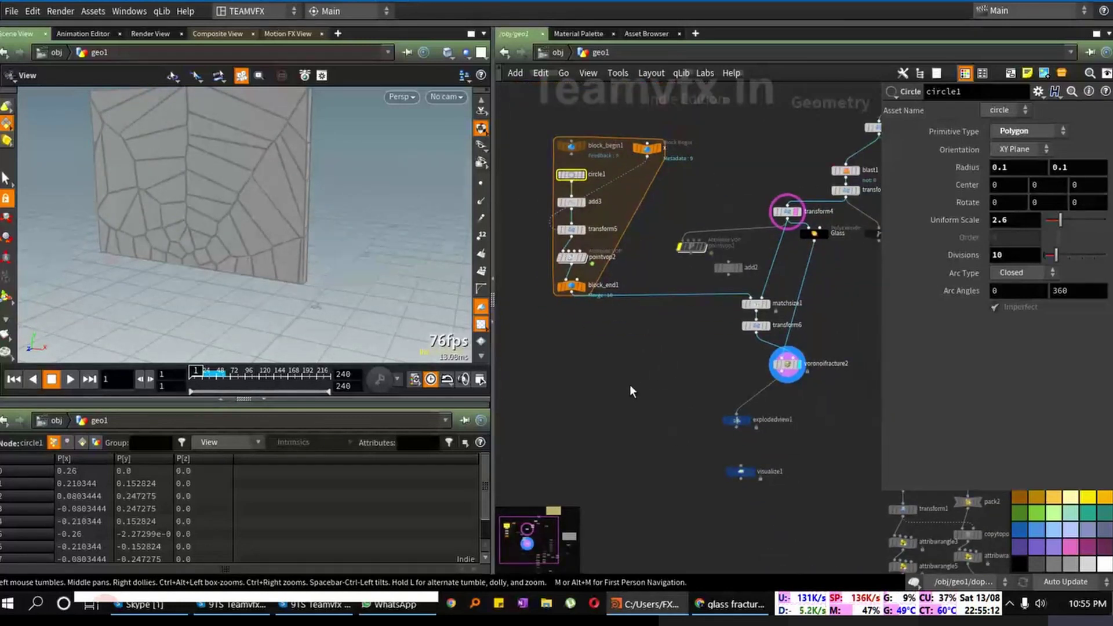
{"action": "middle_click_drag", "start_coordinate": [630, 385], "coordinate": [589, 311]}
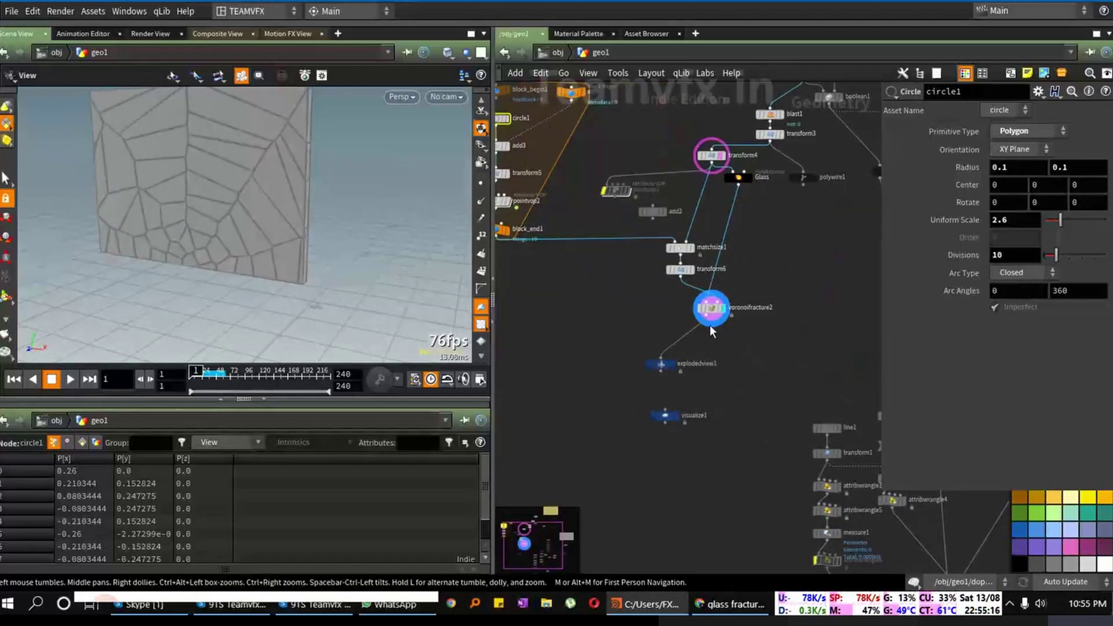
{"action": "middle_click_drag", "start_coordinate": [746, 356], "coordinate": [664, 348]}
{"action": "left_click", "coordinate": [715, 203]}
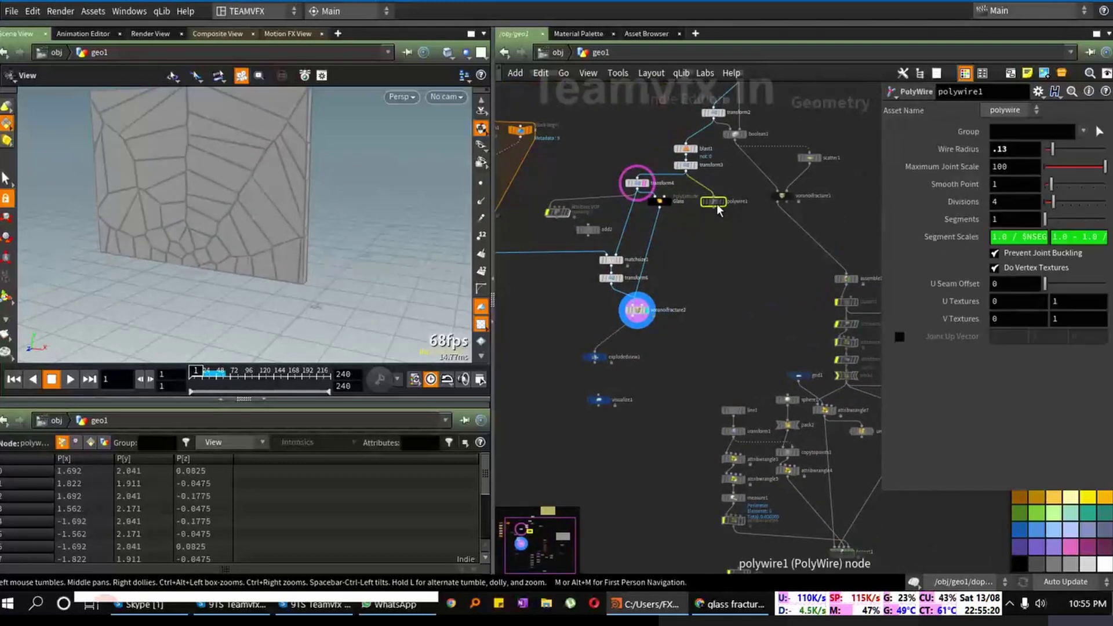
{"action": "middle_click_drag", "start_coordinate": [694, 287], "coordinate": [807, 392]}
{"action": "left_click_drag", "start_coordinate": [556, 187], "coordinate": [673, 395]}
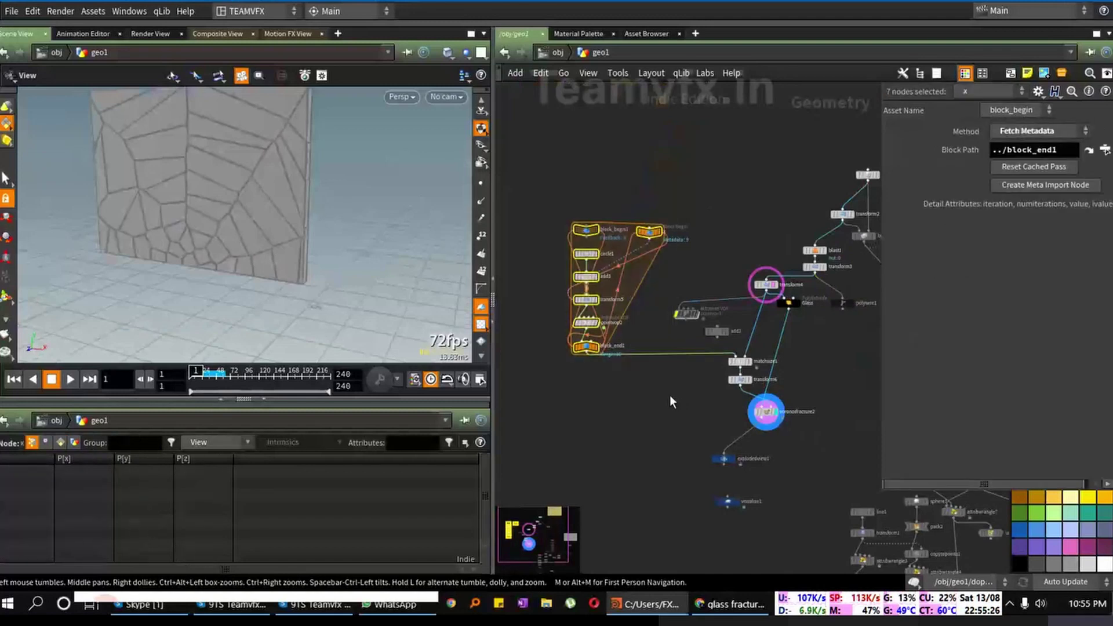
{"action": "left_click_drag", "start_coordinate": [593, 347], "coordinate": [721, 280]}
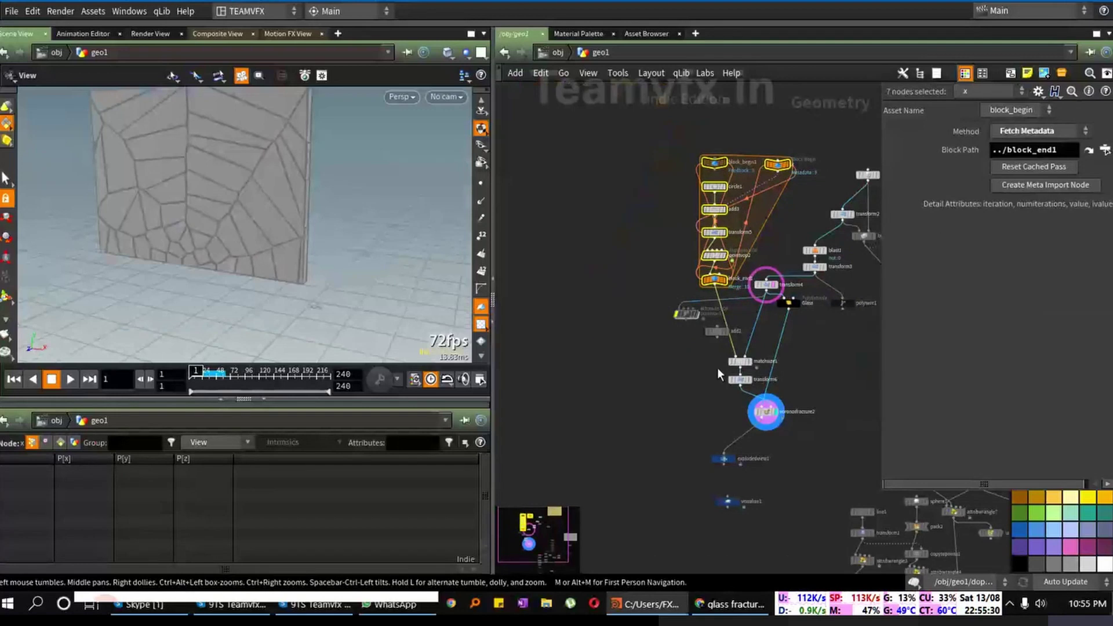
Step: Delete add2 and its unused neighbouring node
{"action": "left_click_drag", "start_coordinate": [647, 308], "coordinate": [718, 350]}
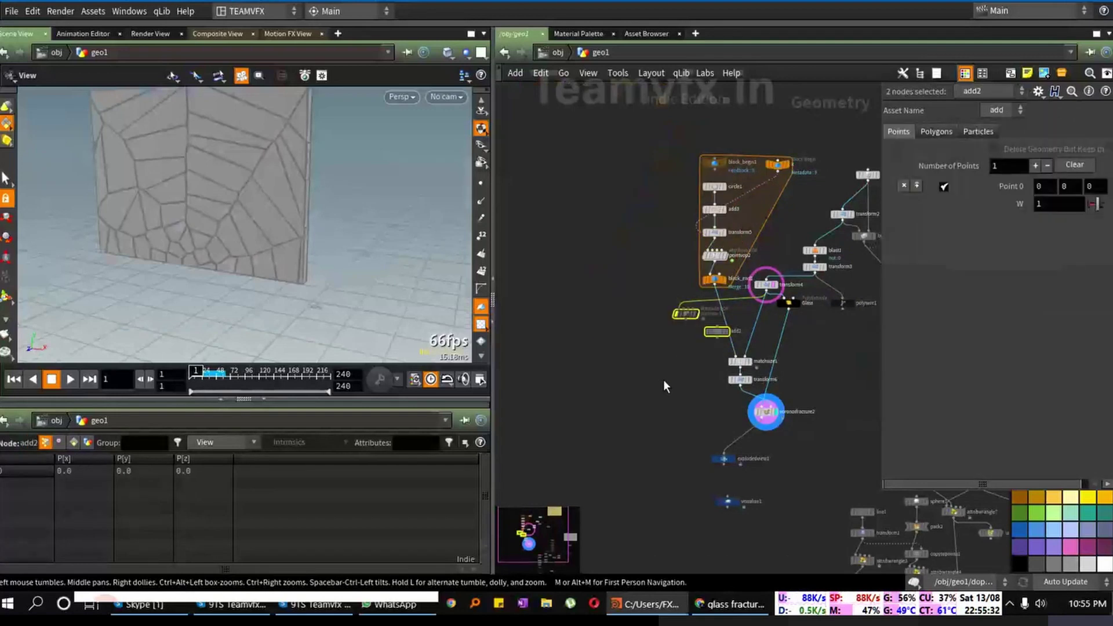
{"action": "key", "text": "Delete"}
{"action": "middle_click_drag", "start_coordinate": [663, 380], "coordinate": [583, 385]}
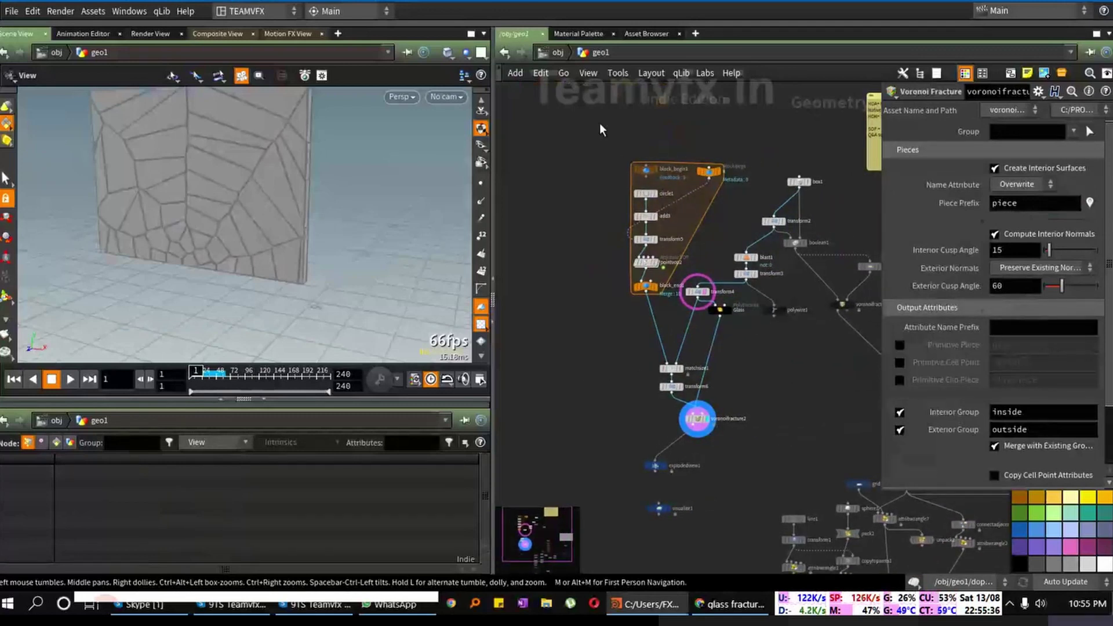
Step: Wrap the fracture nodes in a network box and move Glass and polywire1 into it
{"action": "left_click_drag", "start_coordinate": [599, 123], "coordinate": [704, 429]}
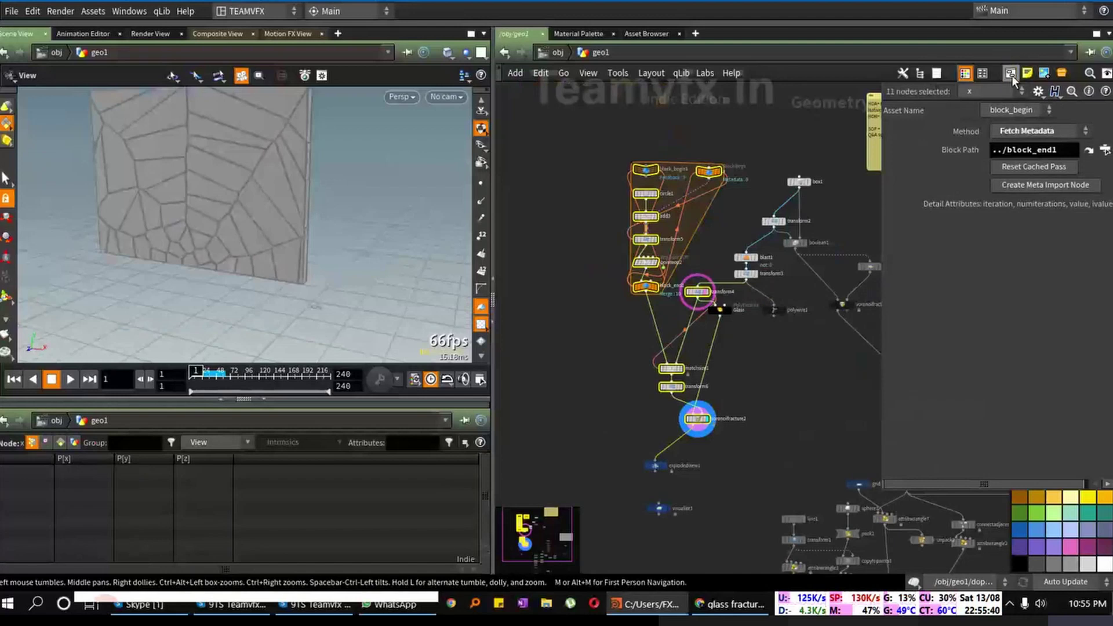
{"action": "left_click", "coordinate": [1010, 74]}
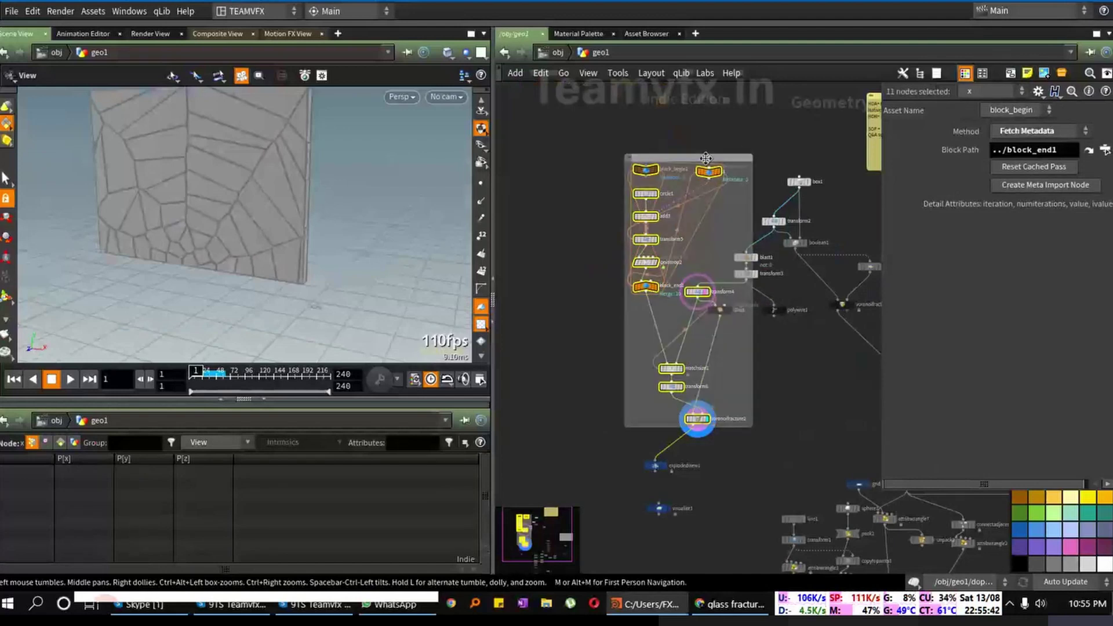
{"action": "left_click_drag", "start_coordinate": [705, 158], "coordinate": [661, 158]}
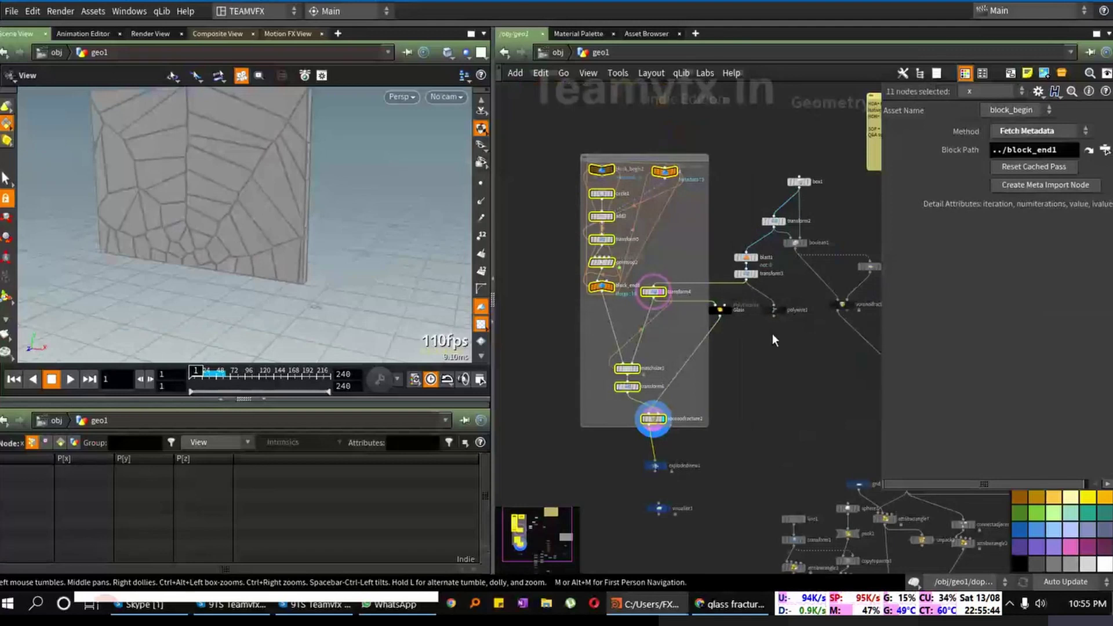
{"action": "left_click_drag", "start_coordinate": [720, 309], "coordinate": [687, 317]}
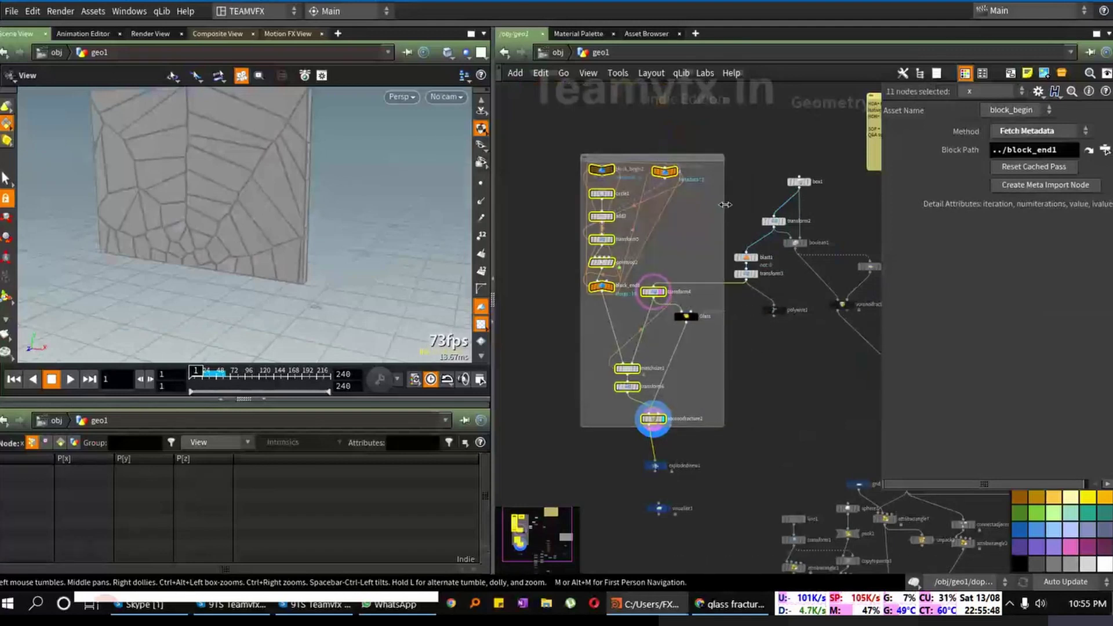
{"action": "left_click", "coordinate": [753, 388]}
{"action": "scroll", "coordinate": [759, 383], "scroll_direction": "down", "scroll_amount": 3}
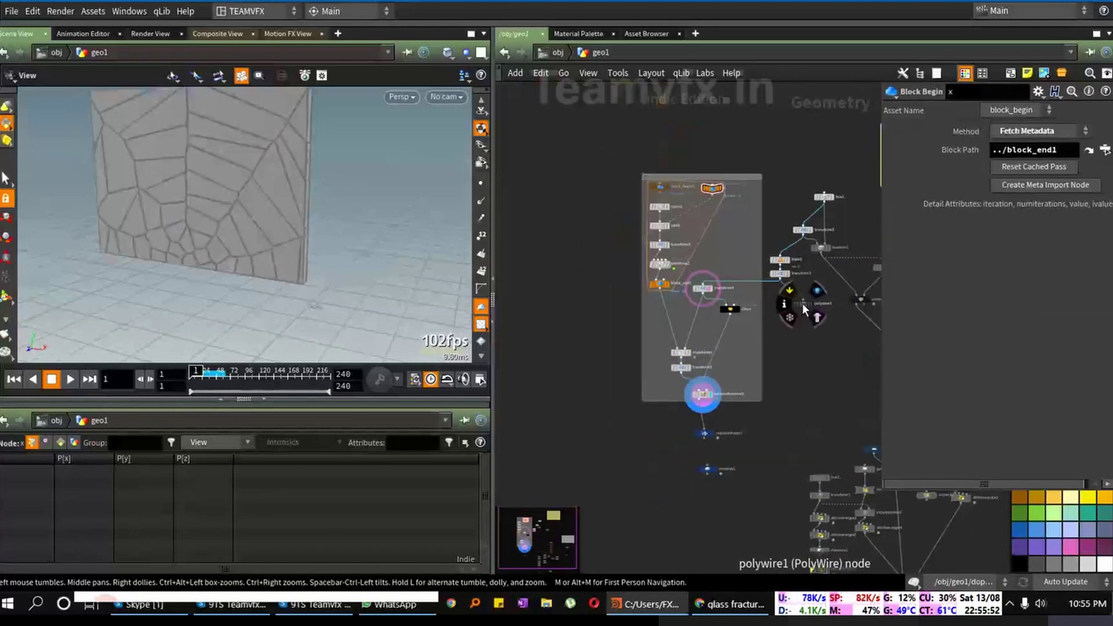
{"action": "left_click_drag", "start_coordinate": [802, 304], "coordinate": [801, 367]}
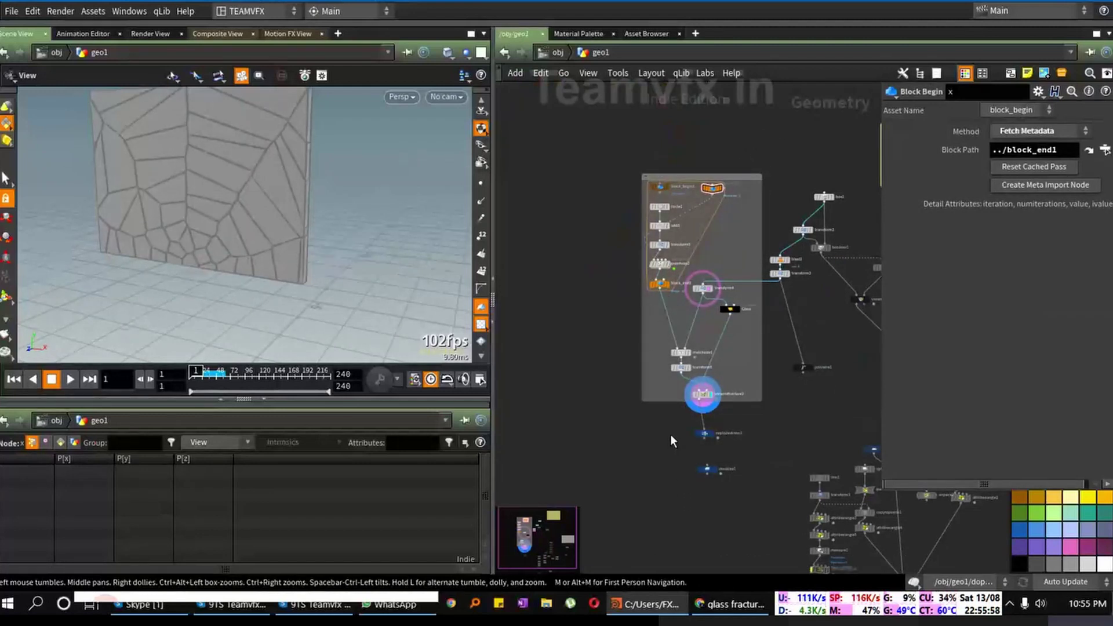
Step: Delete explodedview1 and mountain1 and rearrange the remaining nodes
{"action": "left_click_drag", "start_coordinate": [670, 434], "coordinate": [726, 505]}
{"action": "key", "text": "Delete"}
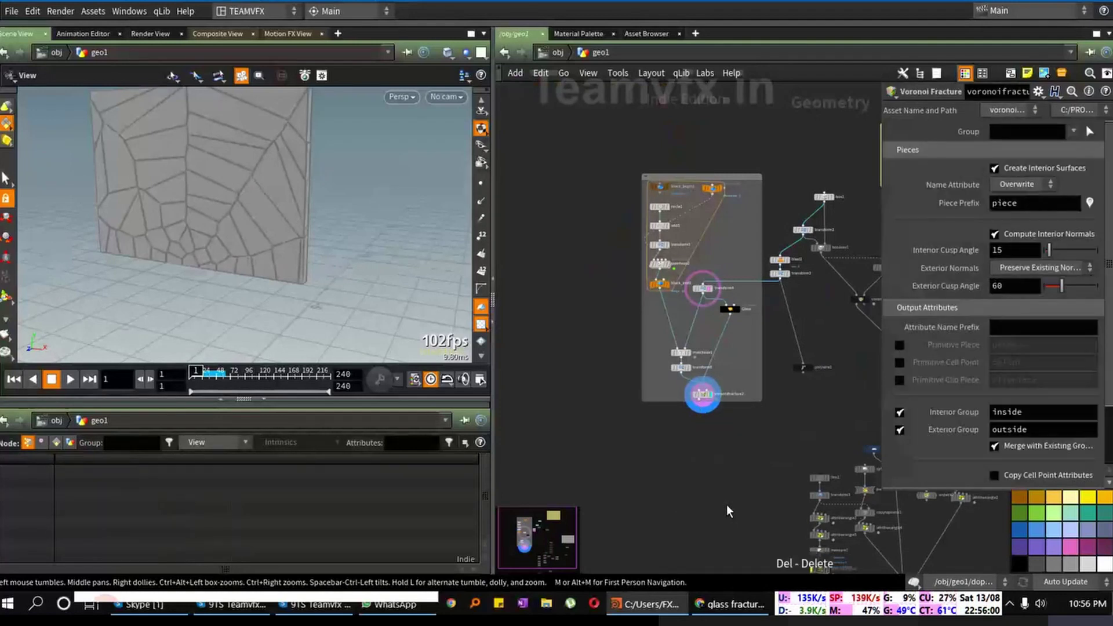
{"action": "left_click_drag", "start_coordinate": [717, 179], "coordinate": [723, 302]}
{"action": "left_click_drag", "start_coordinate": [804, 368], "coordinate": [554, 295]}
{"action": "scroll", "coordinate": [593, 378], "scroll_direction": "up", "scroll_amount": 3}
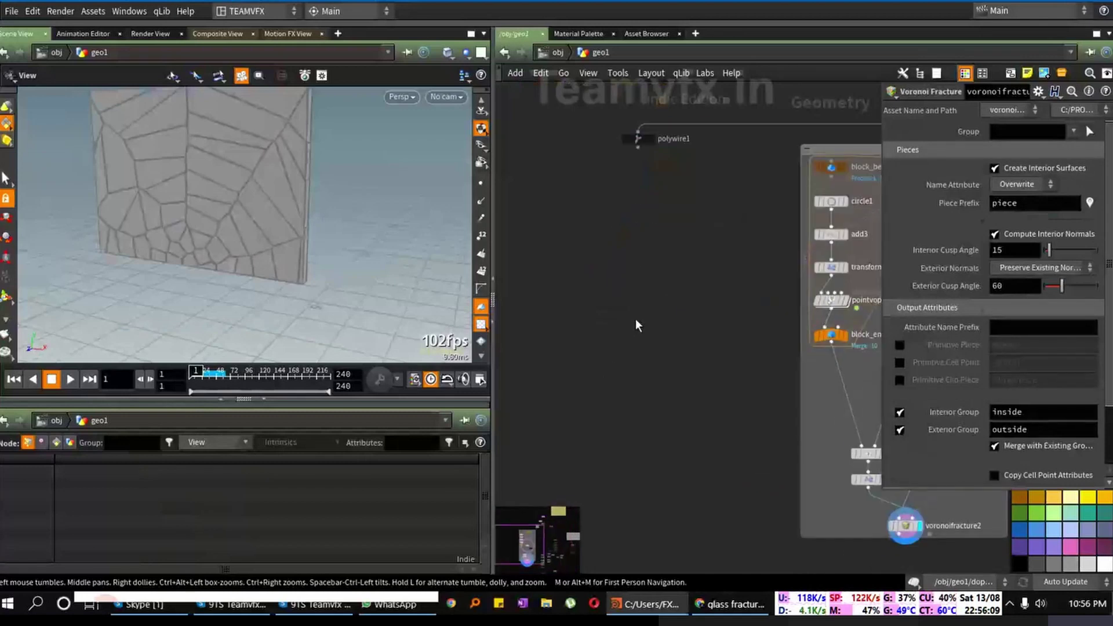
Step: Display polywire1 and orbit around the picture frame from several angles
{"action": "left_click", "coordinate": [655, 139]}
{"action": "left_click_drag", "start_coordinate": [236, 183], "coordinate": [310, 244]}
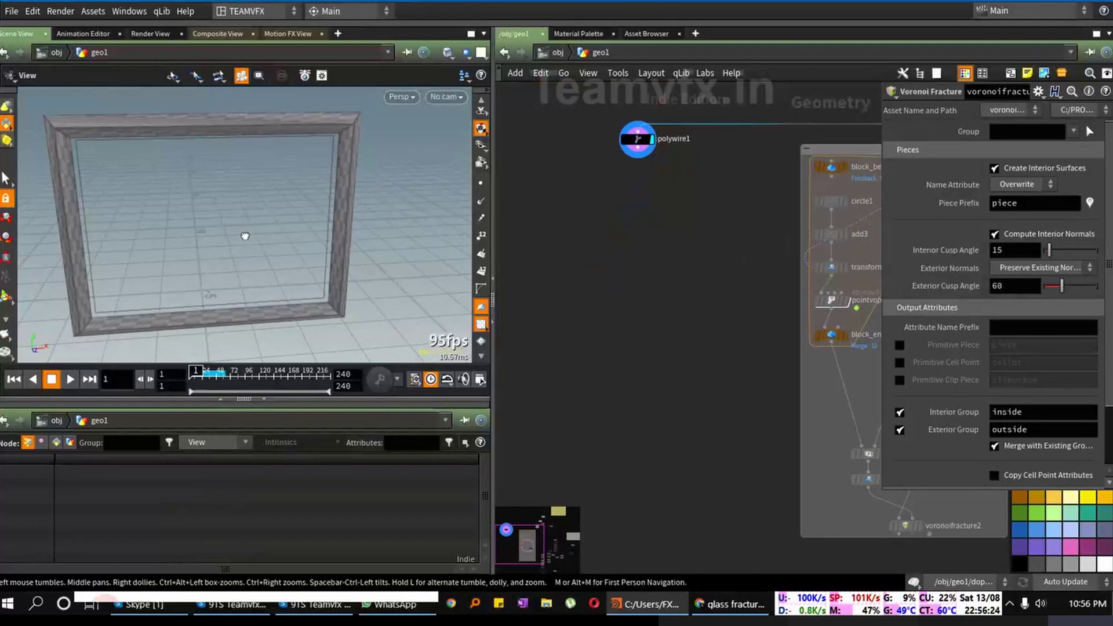
{"action": "left_click_drag", "start_coordinate": [244, 236], "coordinate": [217, 295]}
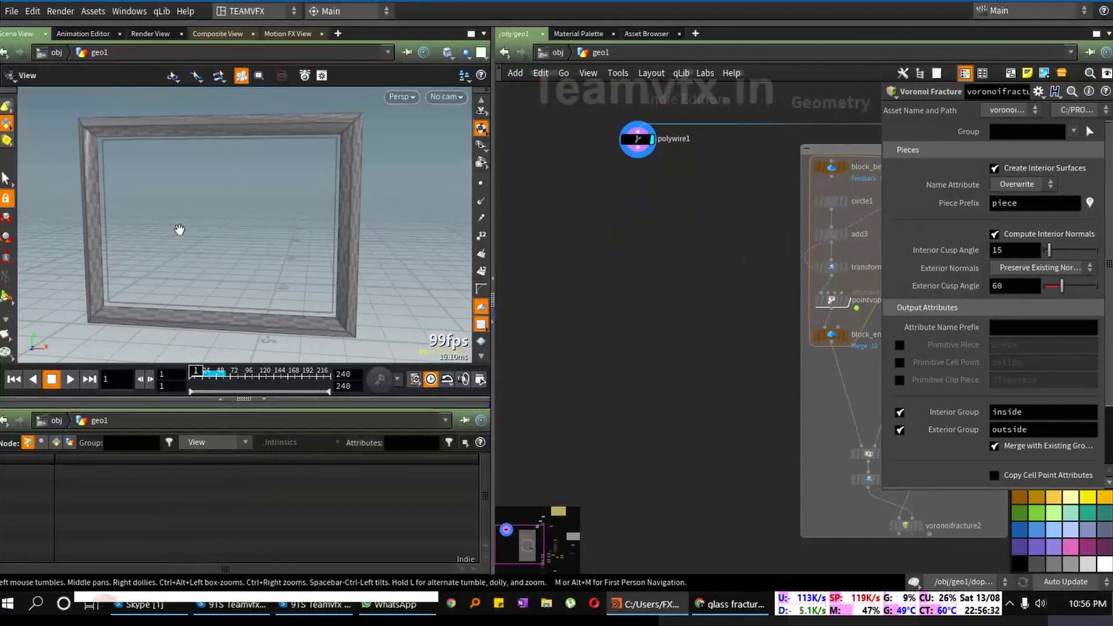
{"action": "left_click_drag", "start_coordinate": [174, 305], "coordinate": [238, 348]}
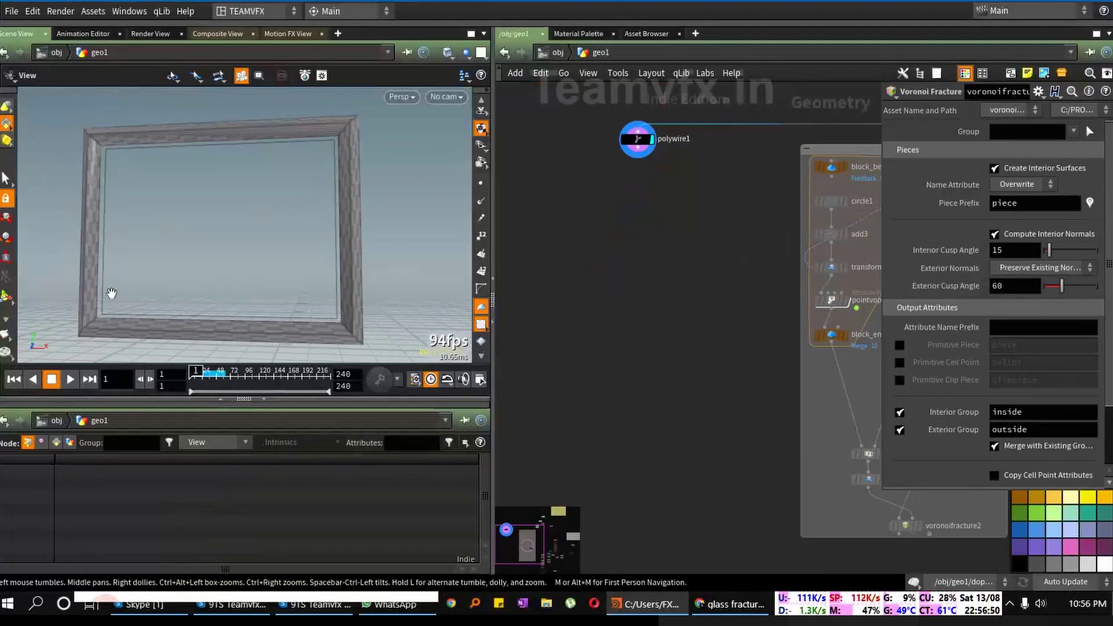
{"action": "left_click_drag", "start_coordinate": [245, 251], "coordinate": [257, 173]}
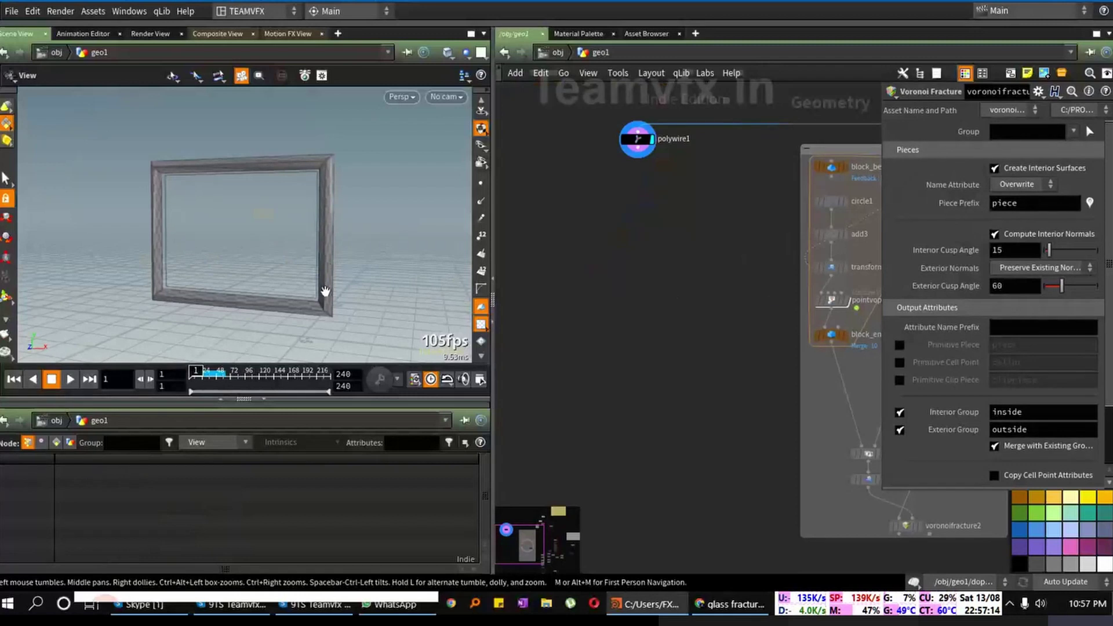
{"action": "left_click_drag", "start_coordinate": [309, 283], "coordinate": [429, 290]}
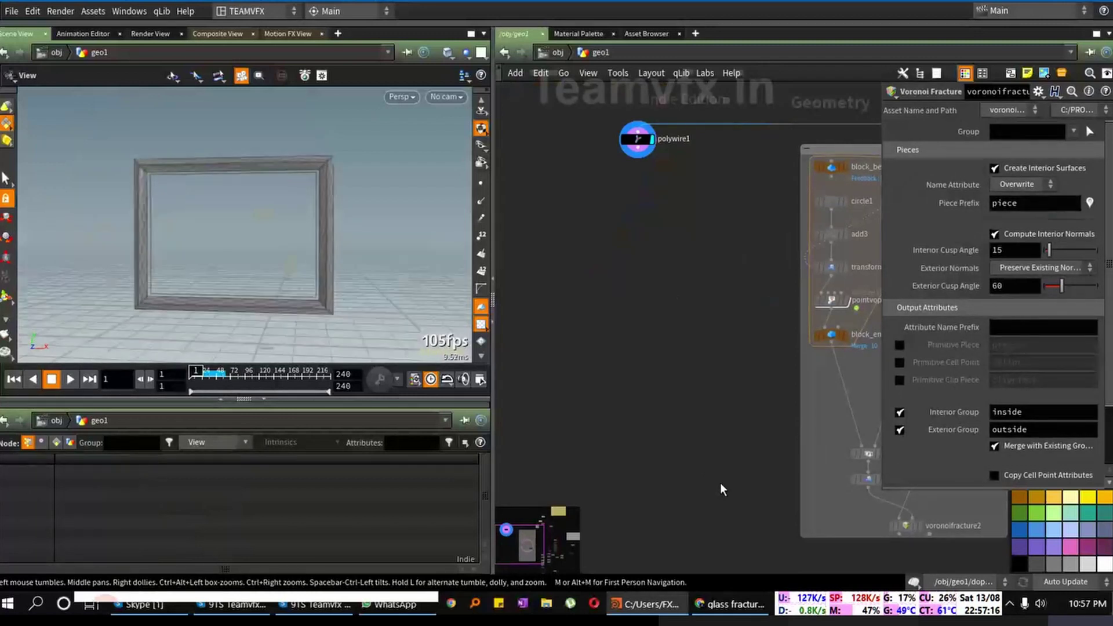
Step: In Chrome, change the image search from glass to 'wood fracture patterns'
{"action": "left_click", "coordinate": [730, 604]}
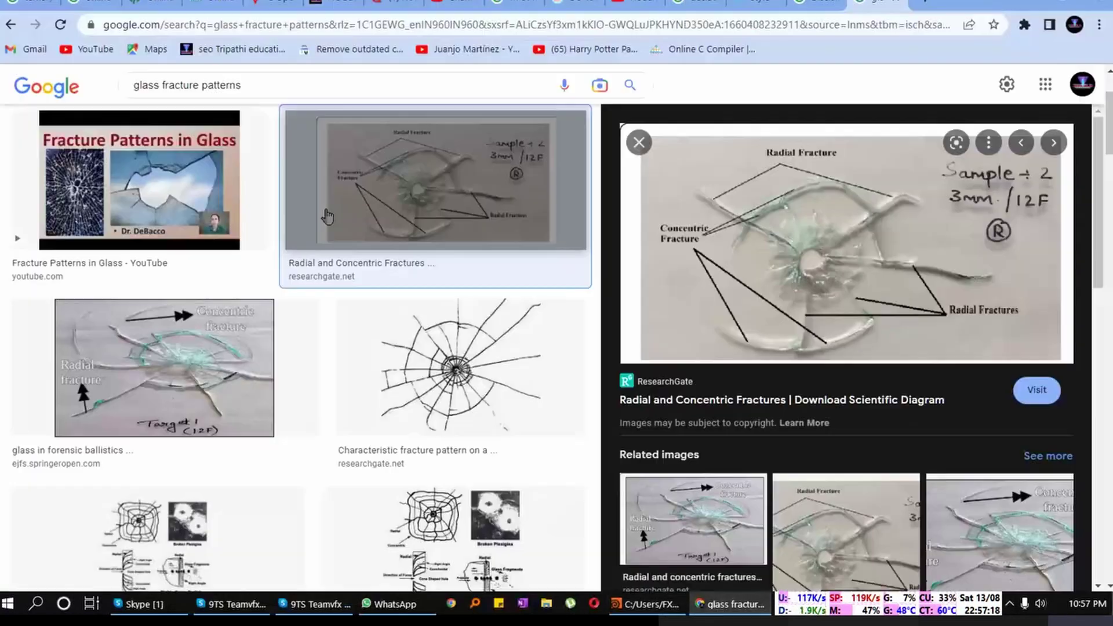
{"action": "scroll", "coordinate": [328, 216], "scroll_direction": "up", "scroll_amount": 3}
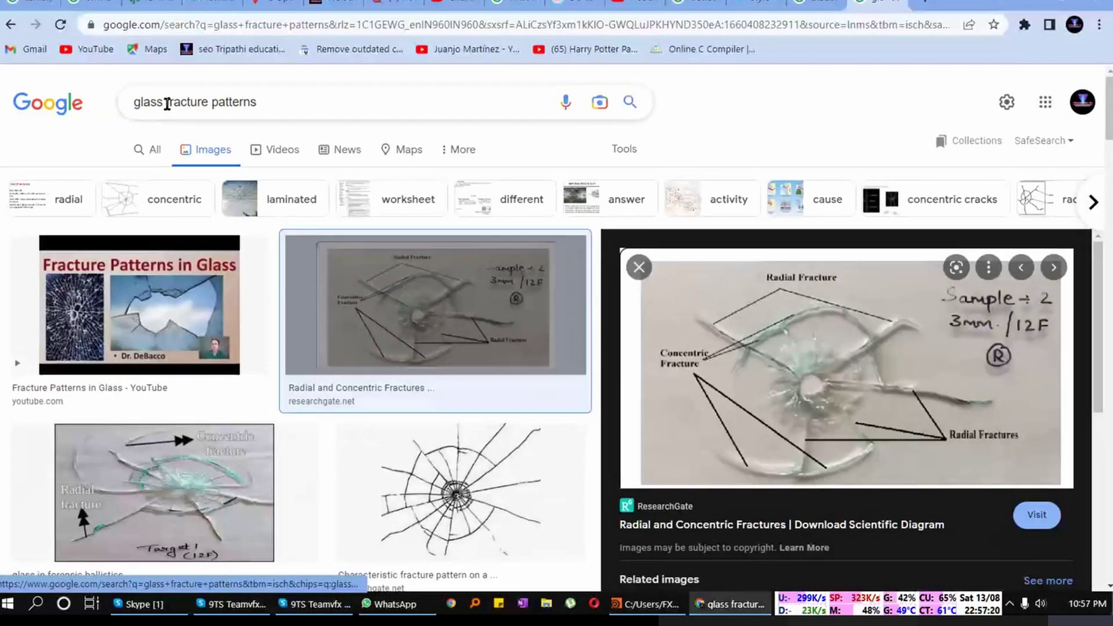
{"action": "double_click", "coordinate": [150, 102]}
{"action": "type", "text": "w"}
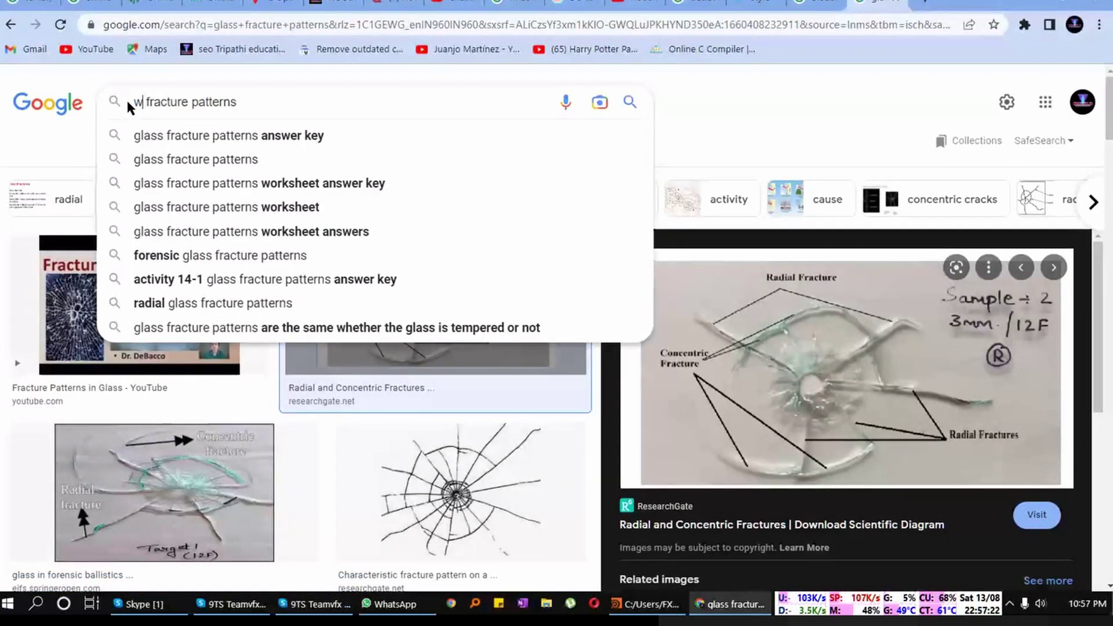
{"action": "type", "text": "ood"}
{"action": "key", "text": "Return"}
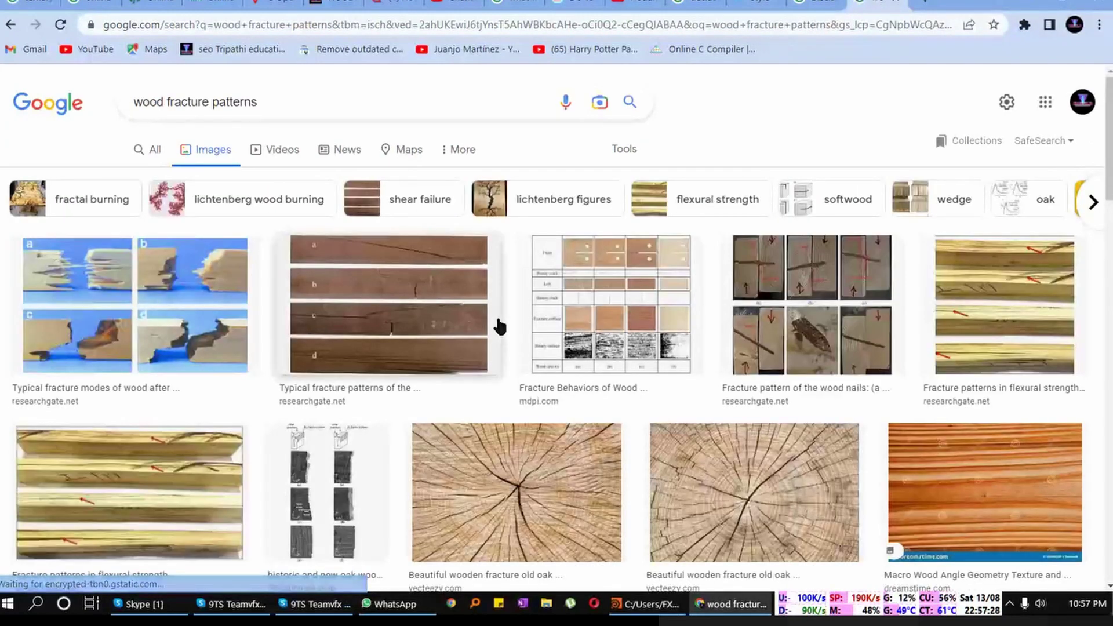
Step: Preview the first wood fracture image and the bent specimen fracture profiles
{"action": "left_click", "coordinate": [173, 292]}
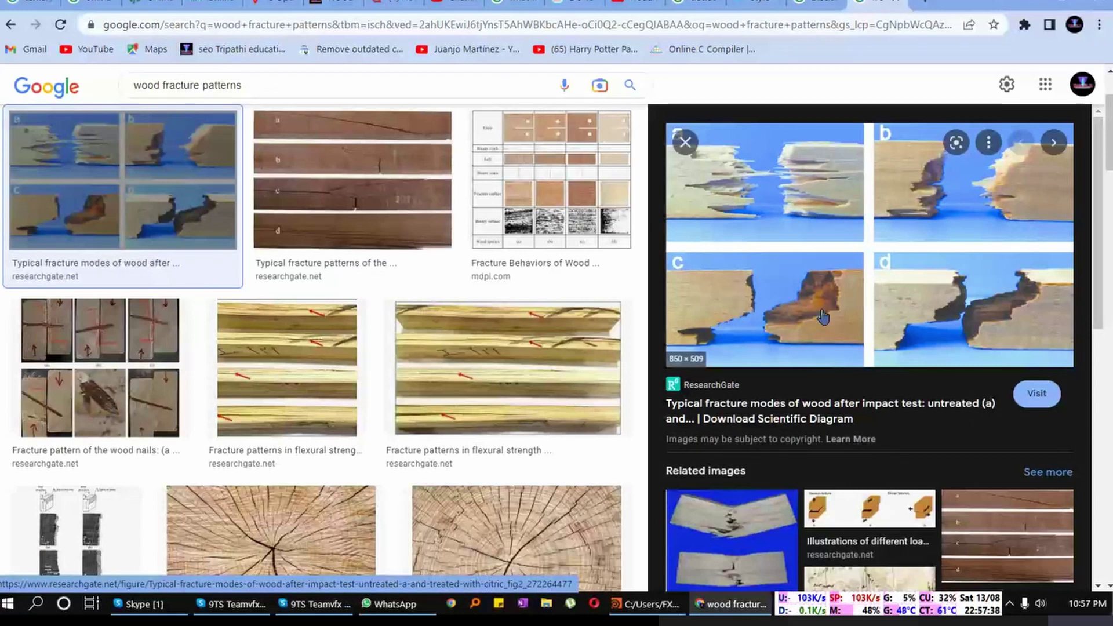
{"action": "scroll", "coordinate": [811, 348], "scroll_direction": "down", "scroll_amount": 2}
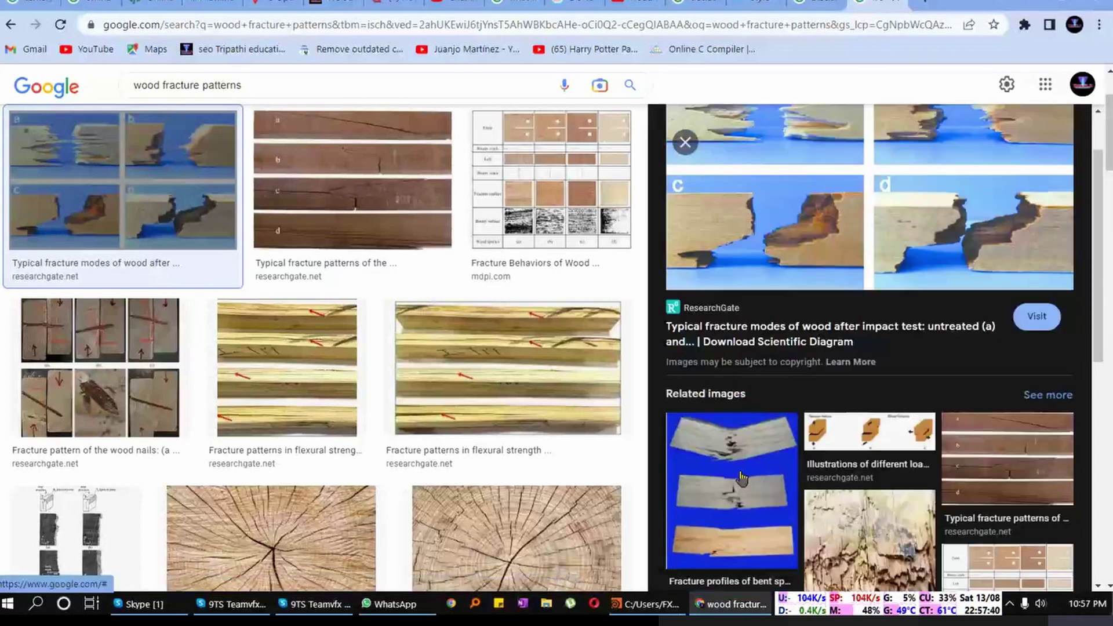
{"action": "left_click", "coordinate": [741, 473]}
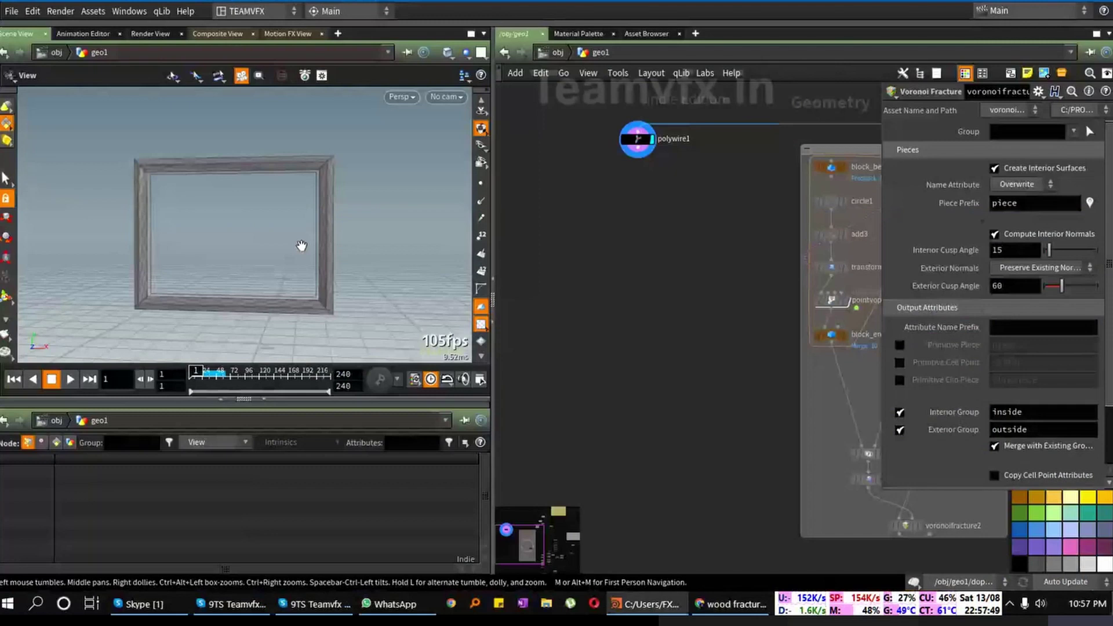
Step: Reframe the picture frame in the viewport and pan the network to free space beside polywire1
{"action": "left_click_drag", "start_coordinate": [301, 245], "coordinate": [323, 266]}
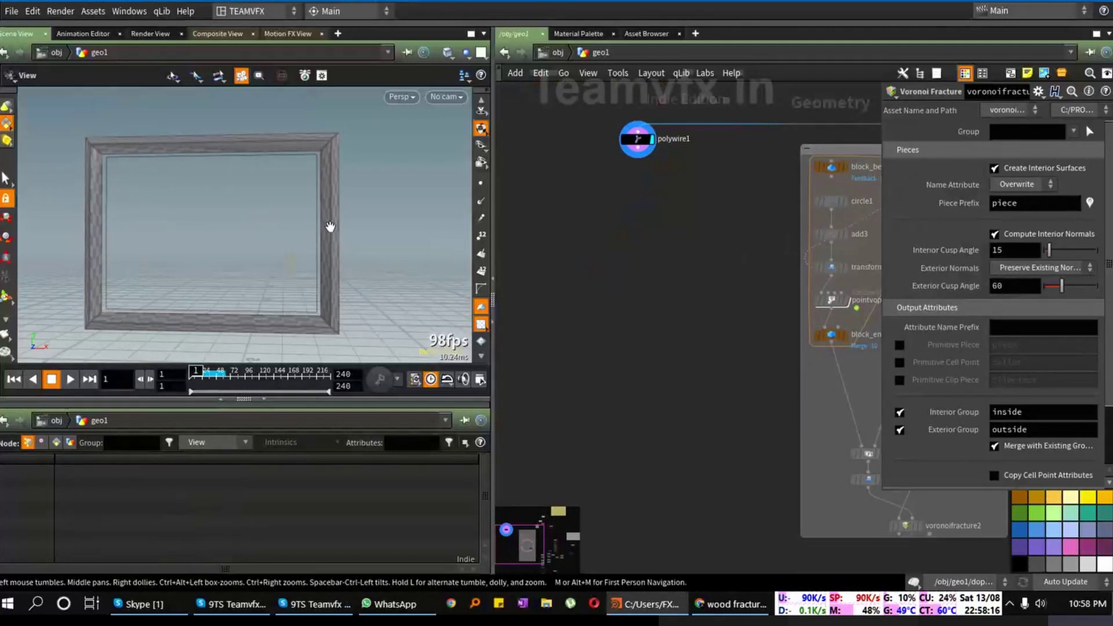
{"action": "scroll", "coordinate": [325, 233], "scroll_direction": "up", "scroll_amount": 5}
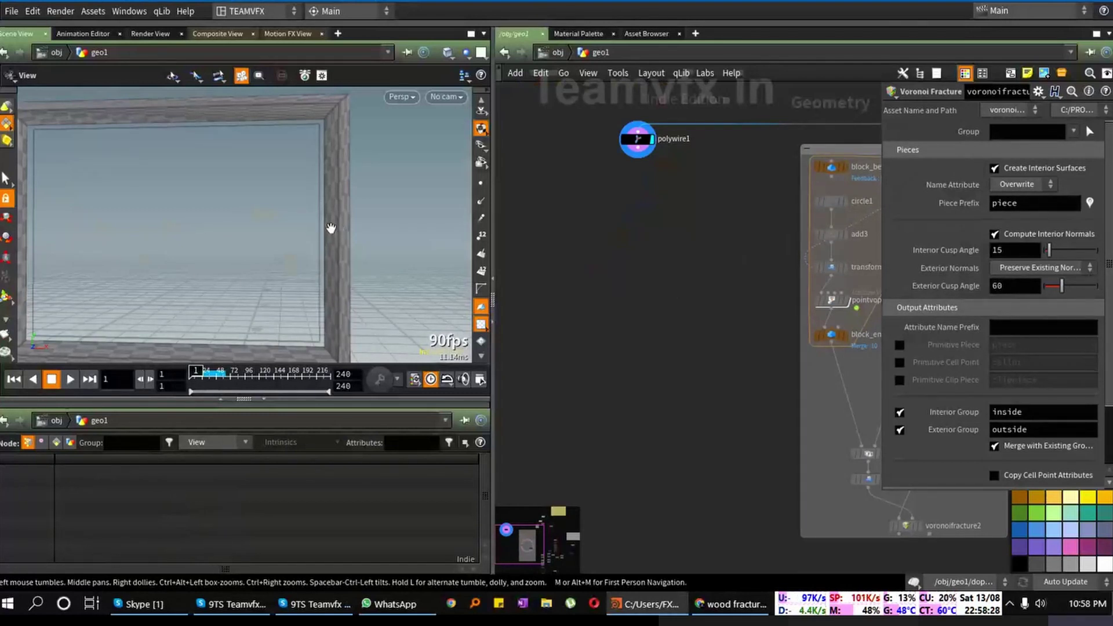
{"action": "right_click_drag", "start_coordinate": [322, 225], "coordinate": [248, 224]}
{"action": "right_click_drag", "start_coordinate": [318, 251], "coordinate": [245, 246]}
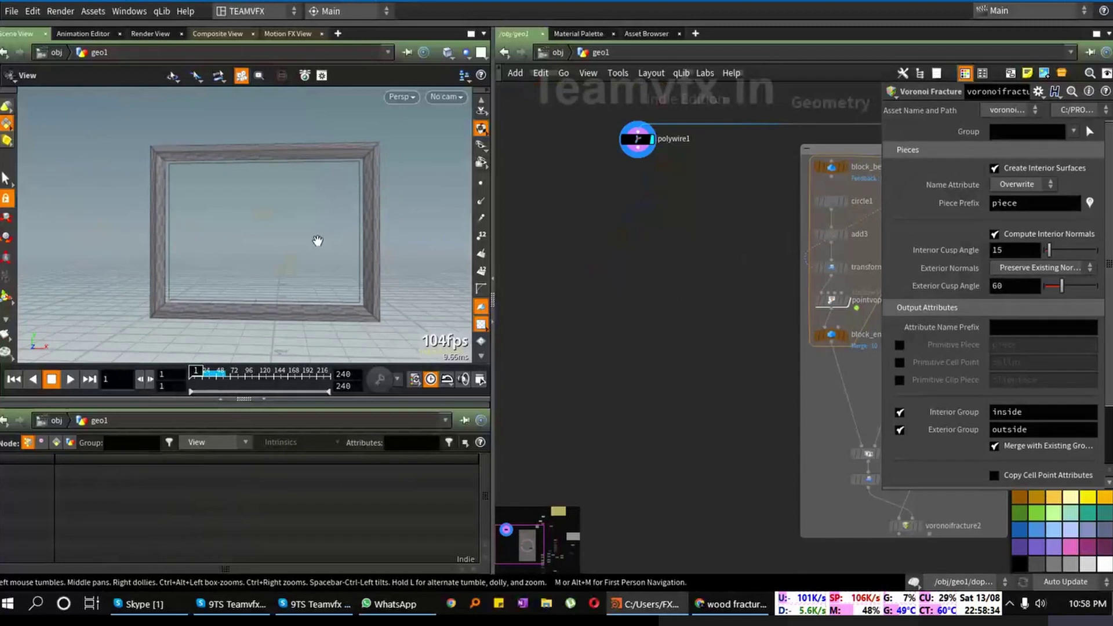
{"action": "middle_click_drag", "start_coordinate": [281, 238], "coordinate": [255, 232]}
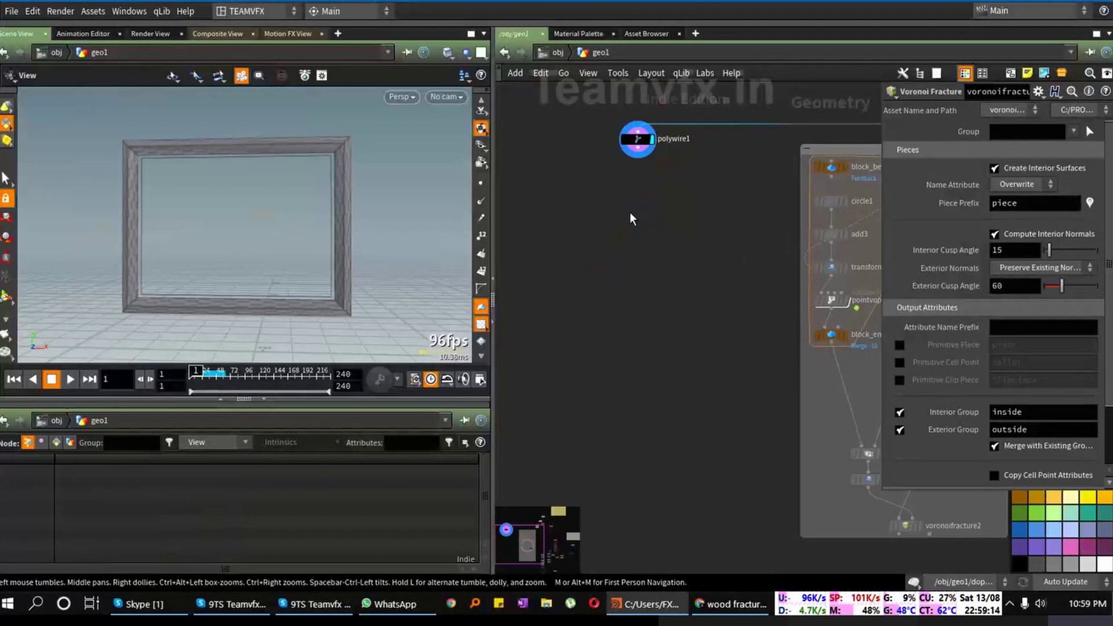
{"action": "middle_click_drag", "start_coordinate": [631, 218], "coordinate": [774, 267]}
Step: Add a Box node, display it, and frame it in the viewport
{"action": "key", "text": "Tab"}
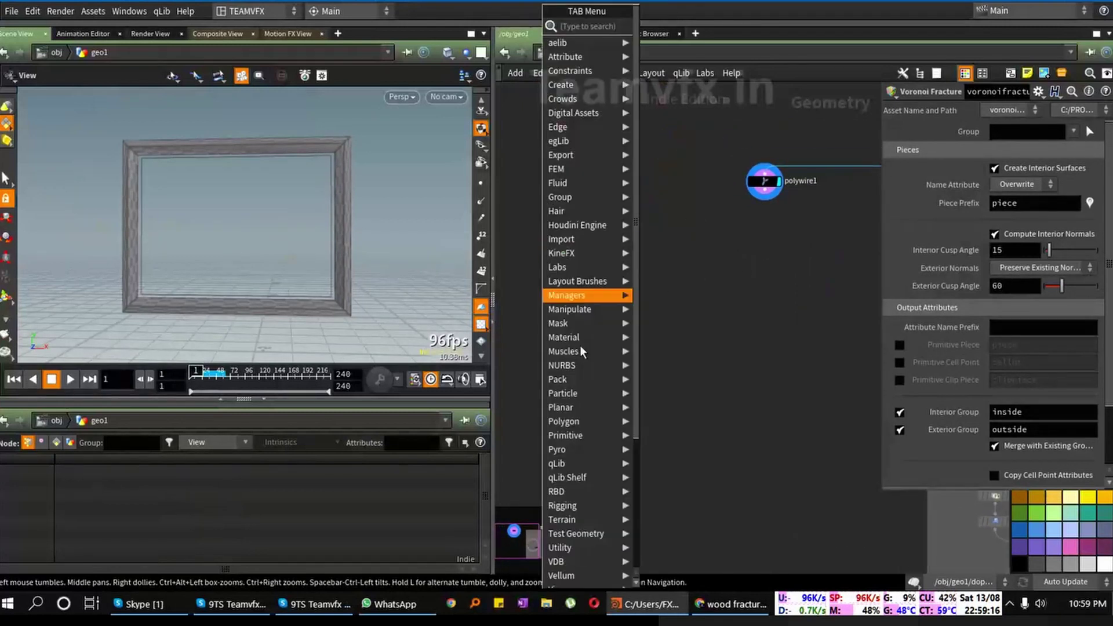
{"action": "mouse_move", "coordinate": [595, 434]}
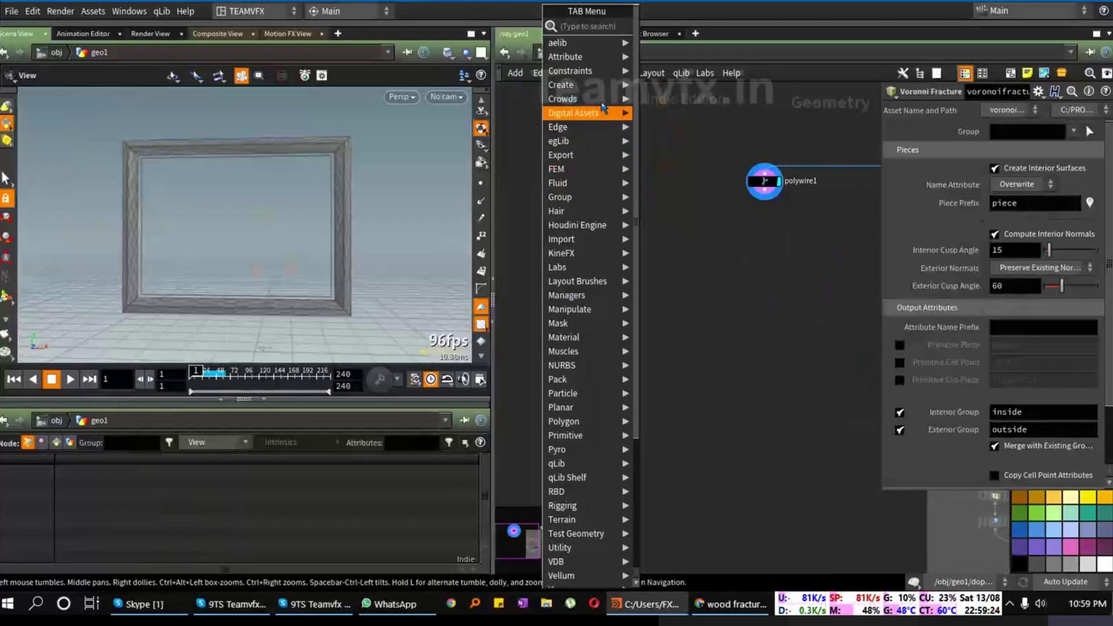
{"action": "mouse_move", "coordinate": [599, 84]}
{"action": "left_click", "coordinate": [645, 88]}
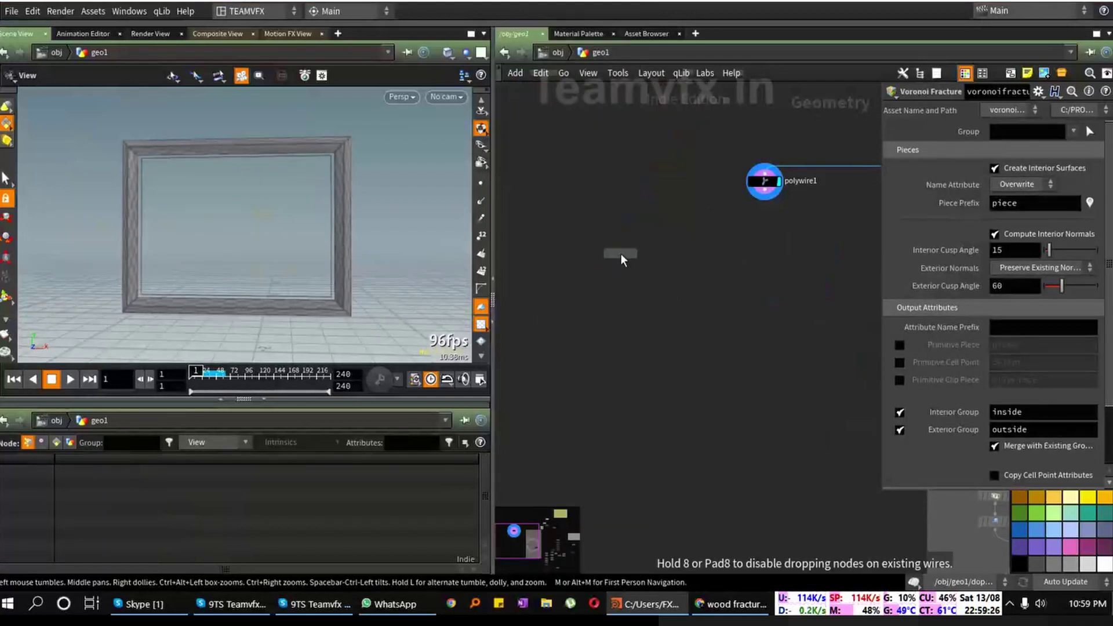
{"action": "left_click", "coordinate": [621, 254]}
{"action": "left_click", "coordinate": [639, 235]}
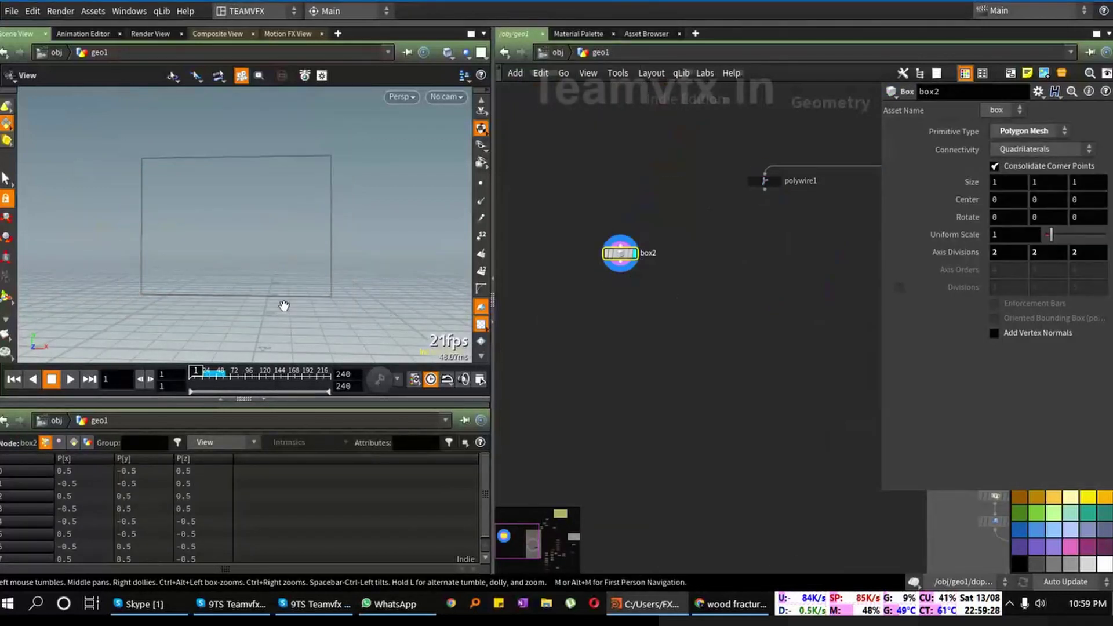
{"action": "left_click_drag", "start_coordinate": [284, 305], "coordinate": [287, 223]}
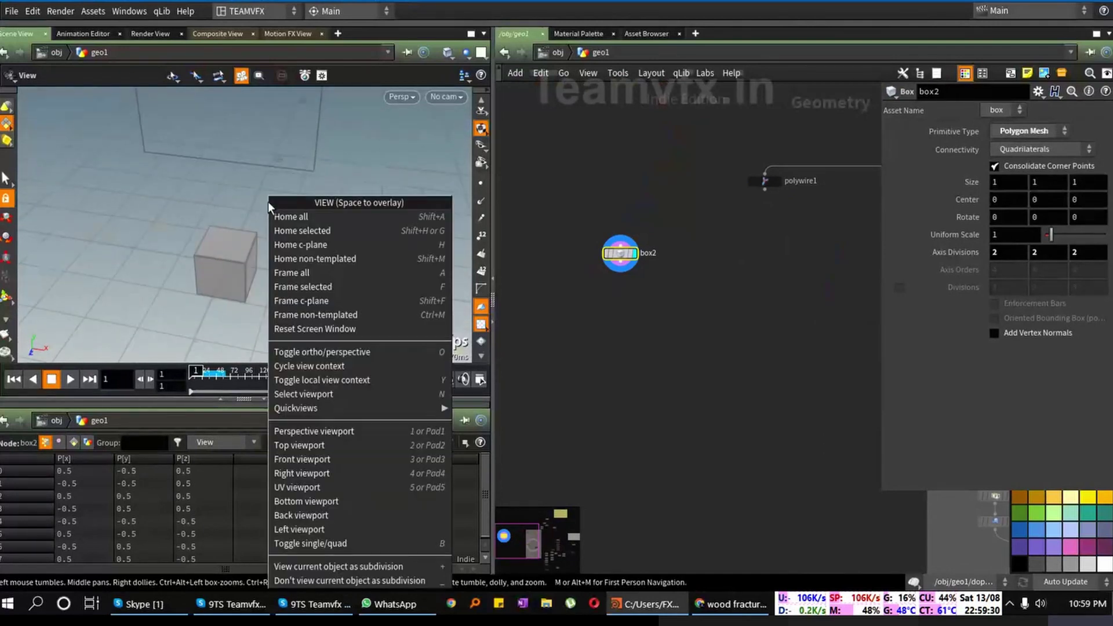
{"action": "right_click", "coordinate": [287, 221]}
{"action": "left_click", "coordinate": [296, 231]}
{"action": "left_click_drag", "start_coordinate": [258, 269], "coordinate": [290, 266]}
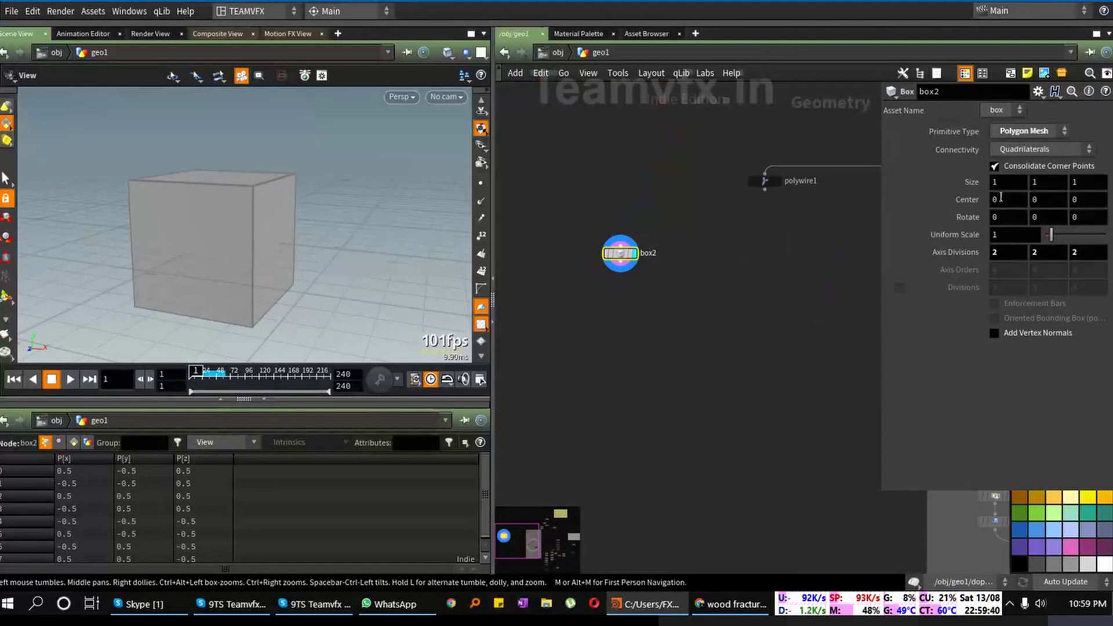
Step: Set the box's Size Y to 4, making a tall 1 × 4 × 1 column
{"action": "left_click", "coordinate": [1044, 186]}
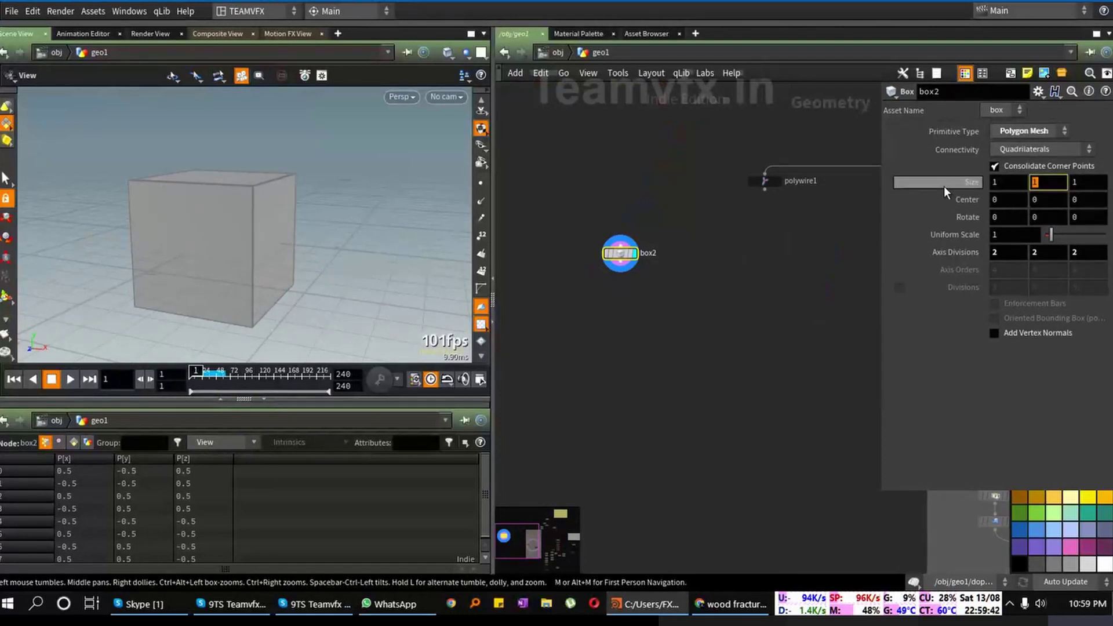
{"action": "type", "text": "3"}
{"action": "key", "text": "Return"}
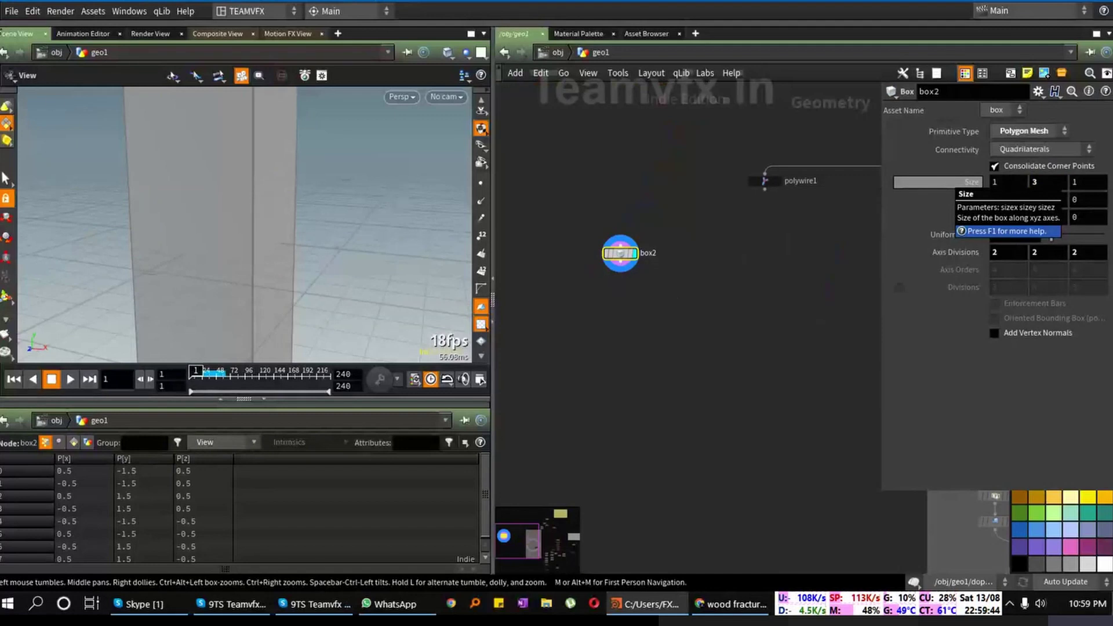
{"action": "key", "text": "h"}
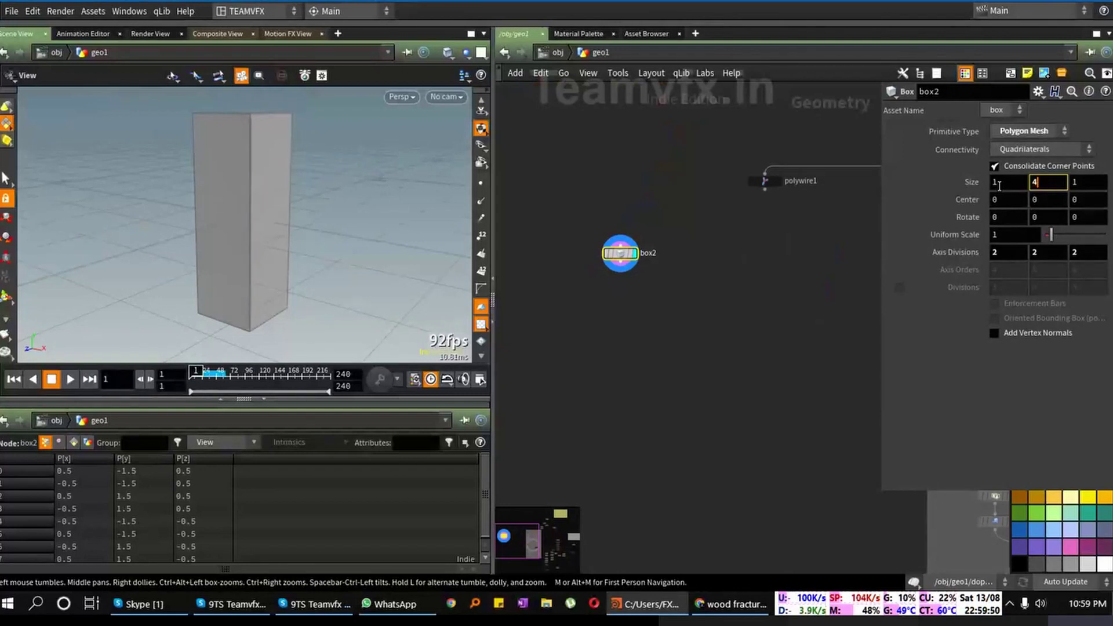
{"action": "key", "text": "Return"}
{"action": "left_click_drag", "start_coordinate": [216, 248], "coordinate": [239, 254]}
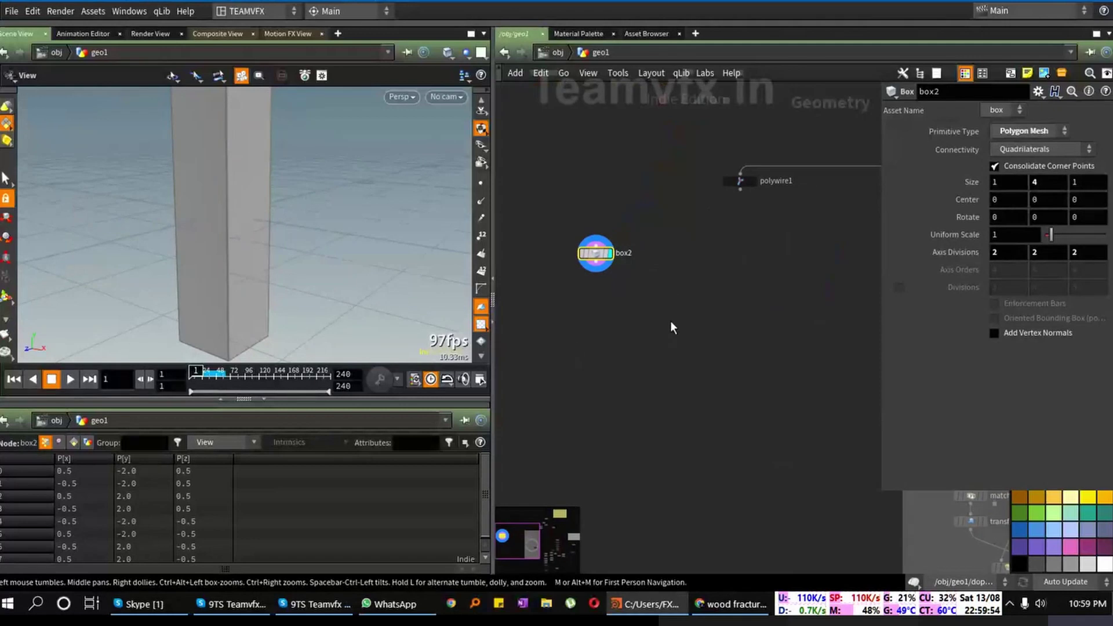
{"action": "key", "text": "Tab"}
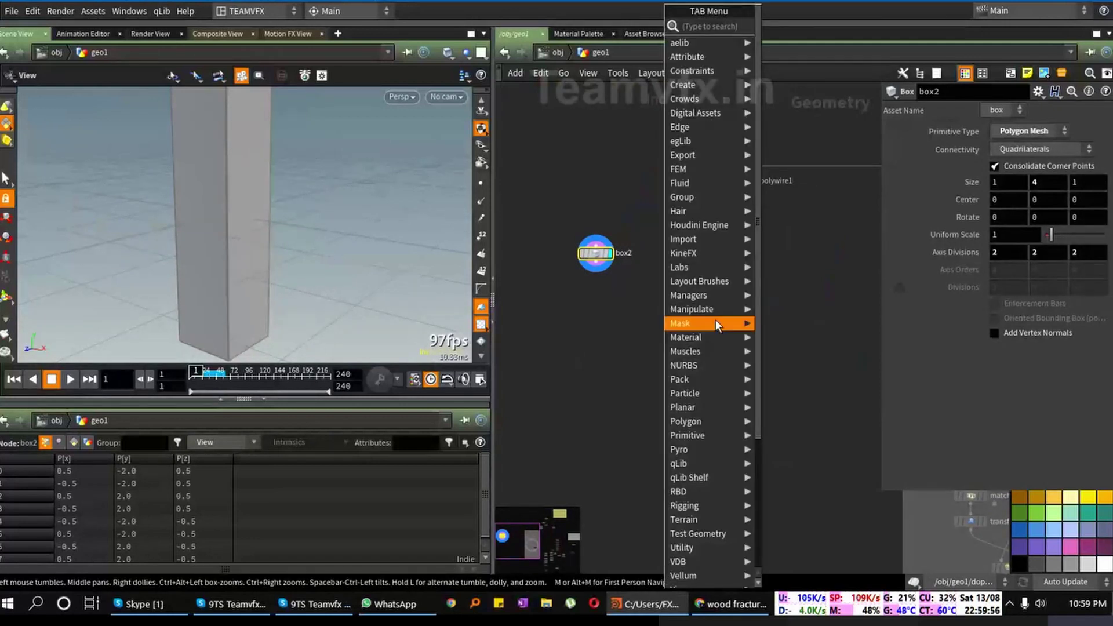
Step: Add an IsoOffset node below box2 and wire box2 into it
{"action": "mouse_move", "coordinate": [716, 323]}
{"action": "type", "text": "is"}
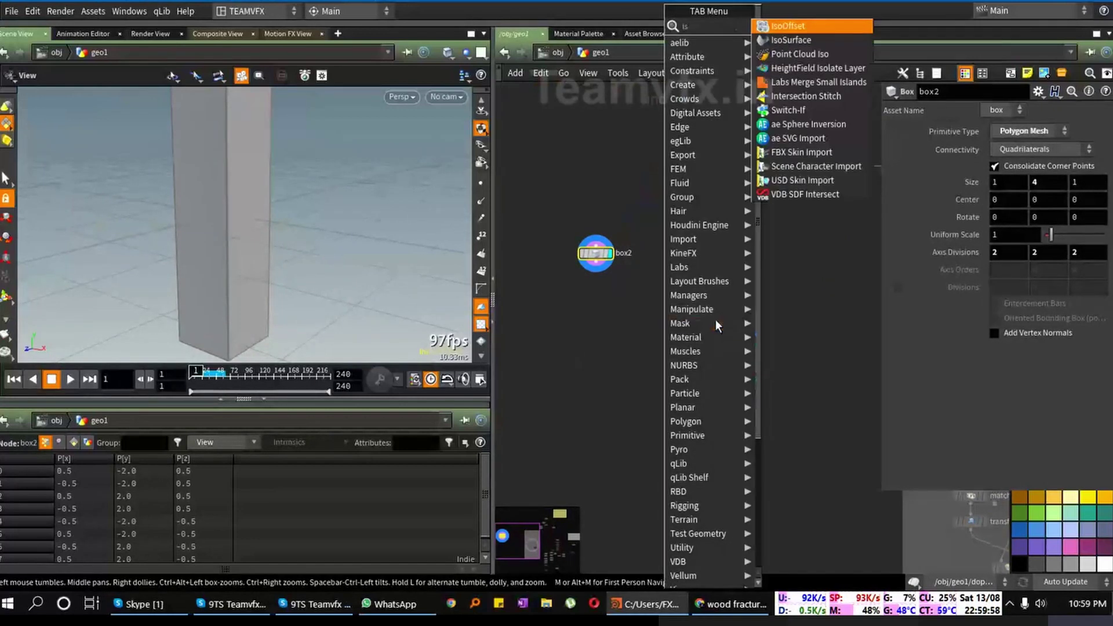
{"action": "left_click", "coordinate": [788, 26]}
{"action": "left_click", "coordinate": [653, 303]}
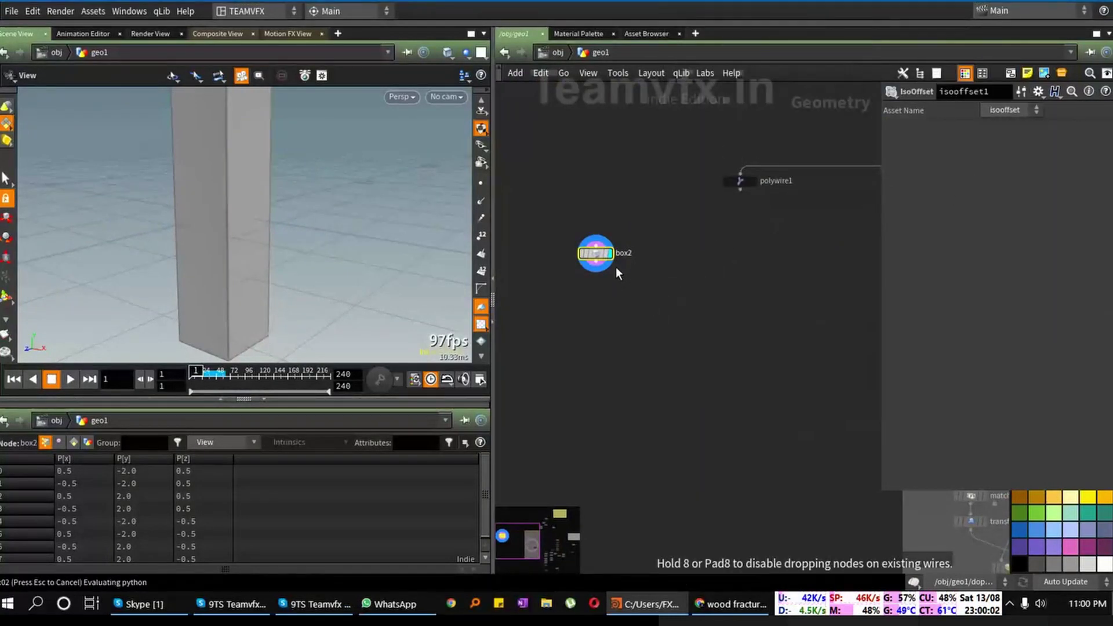
{"action": "left_click", "coordinate": [595, 262]}
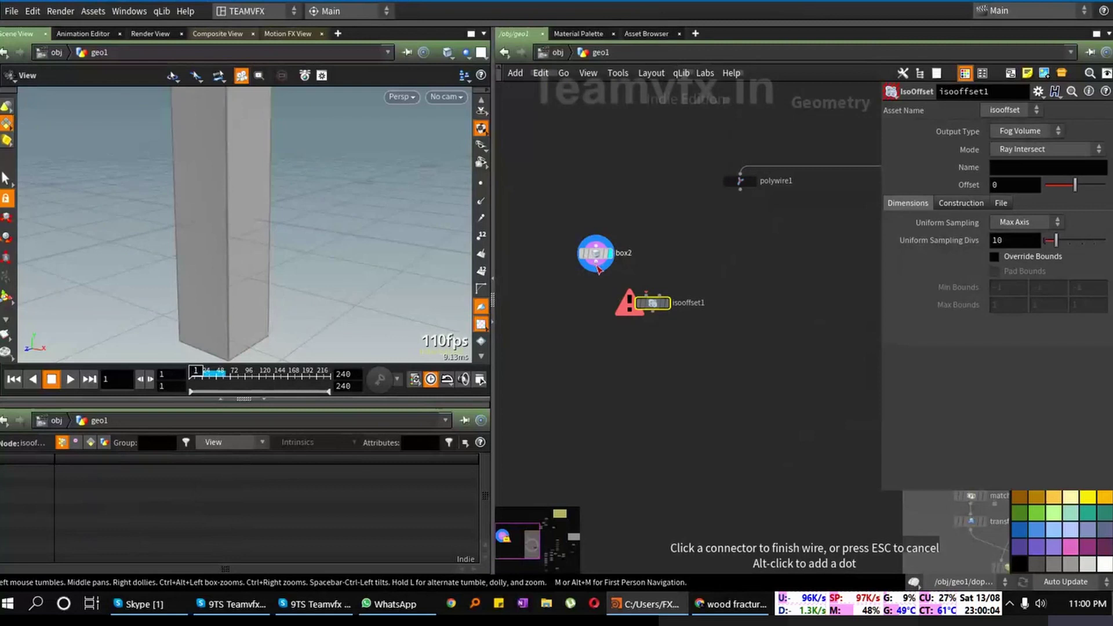
{"action": "left_click", "coordinate": [644, 301]}
{"action": "scroll", "coordinate": [645, 302], "scroll_direction": "up", "scroll_amount": 3}
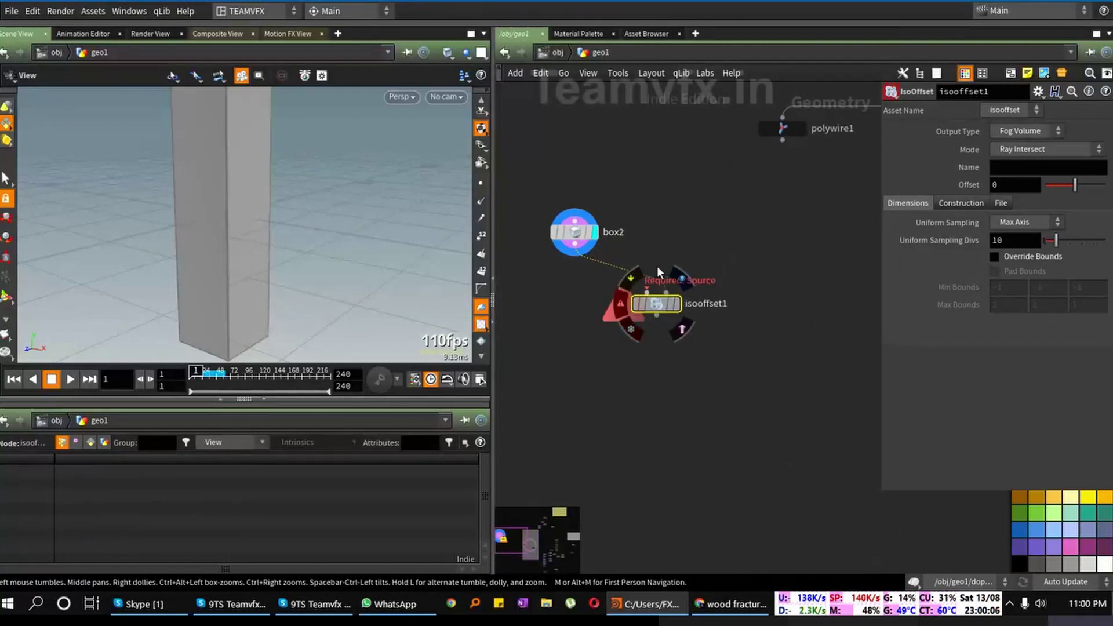
{"action": "left_click", "coordinate": [646, 291]}
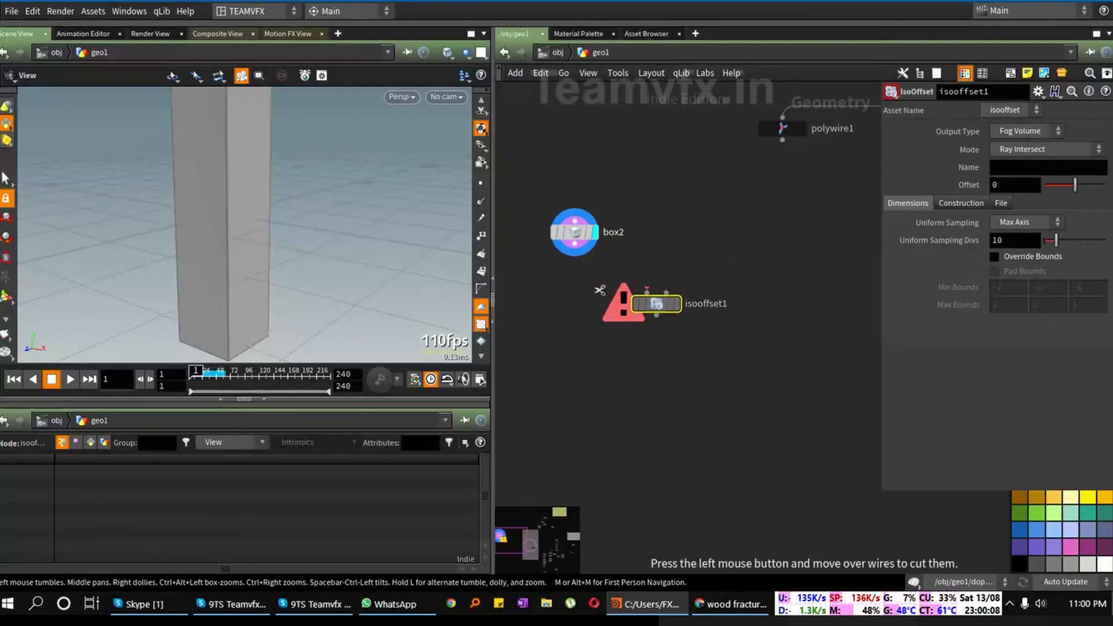
{"action": "left_click", "coordinate": [655, 303]}
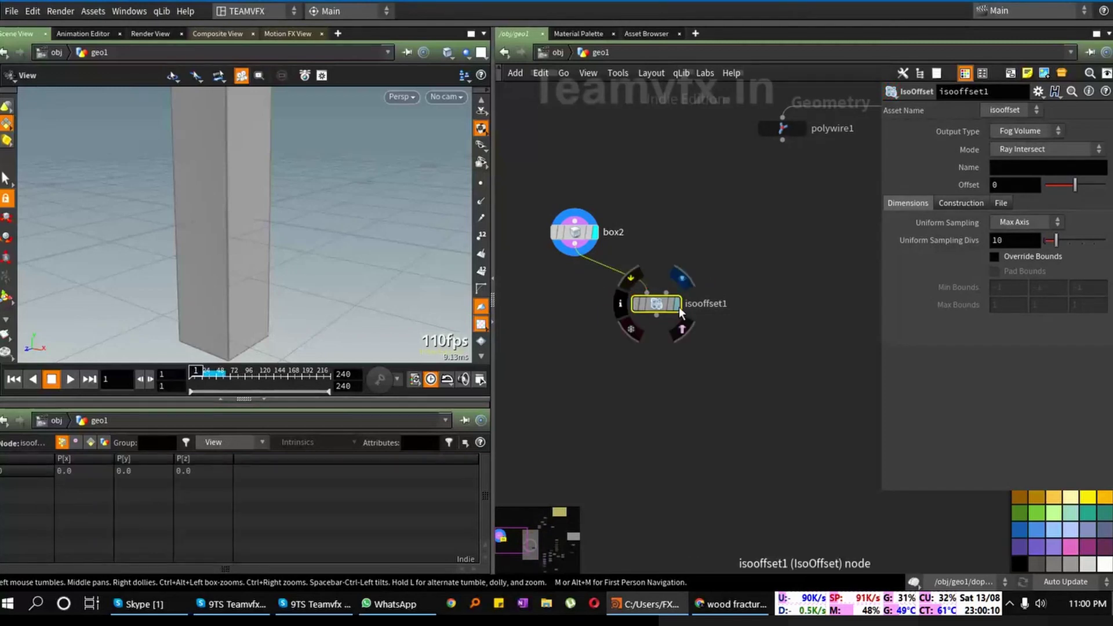
Step: Display isooffset1 and set its Uniform Sampling to By Size
{"action": "left_click", "coordinate": [677, 303]}
{"action": "left_click_drag", "start_coordinate": [655, 311], "coordinate": [669, 298]}
{"action": "middle_click_drag", "start_coordinate": [646, 356], "coordinate": [646, 326]}
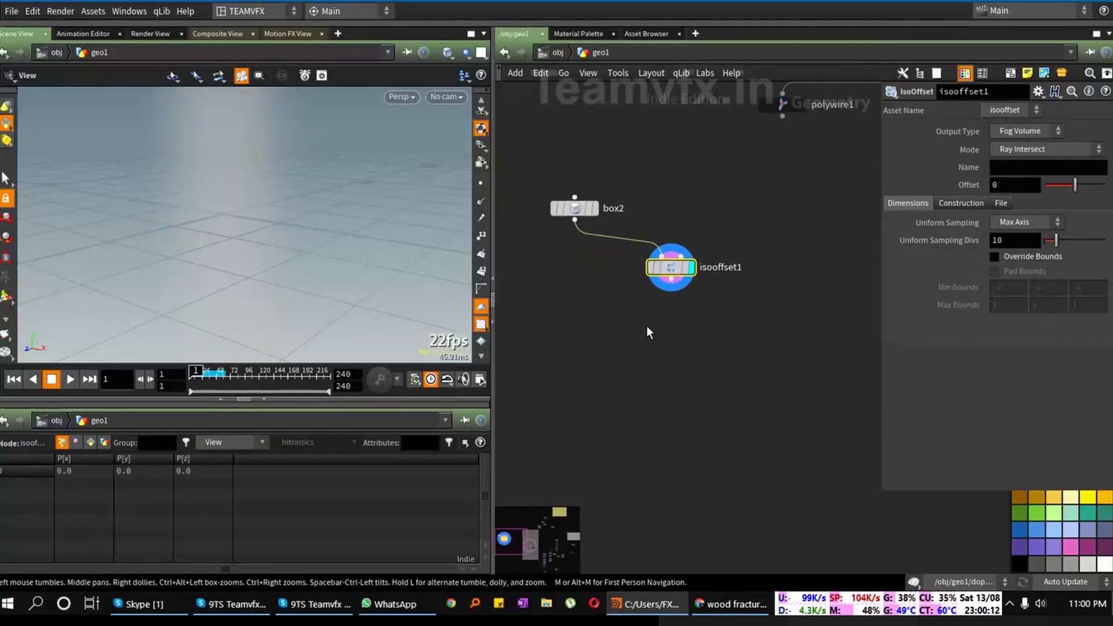
{"action": "left_click", "coordinate": [1026, 222]}
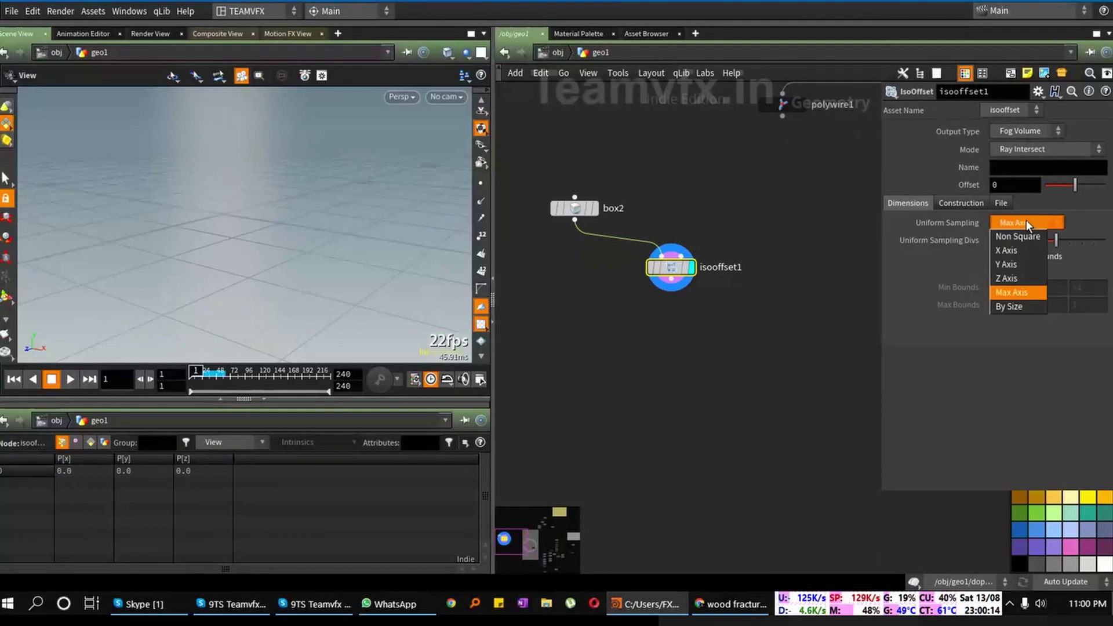
{"action": "left_click", "coordinate": [1011, 307]}
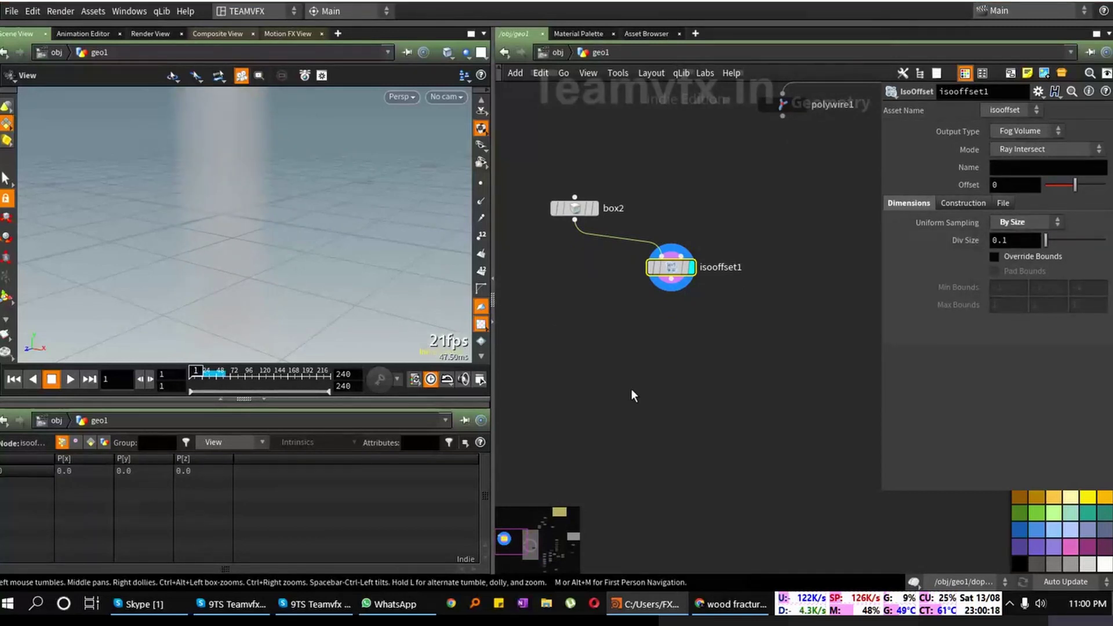
Step: Add a Scatter node below isooffset1 with Force Total Count 15 and Randomize Point Order off
{"action": "key", "text": "Tab"}
{"action": "mouse_move", "coordinate": [640, 365]}
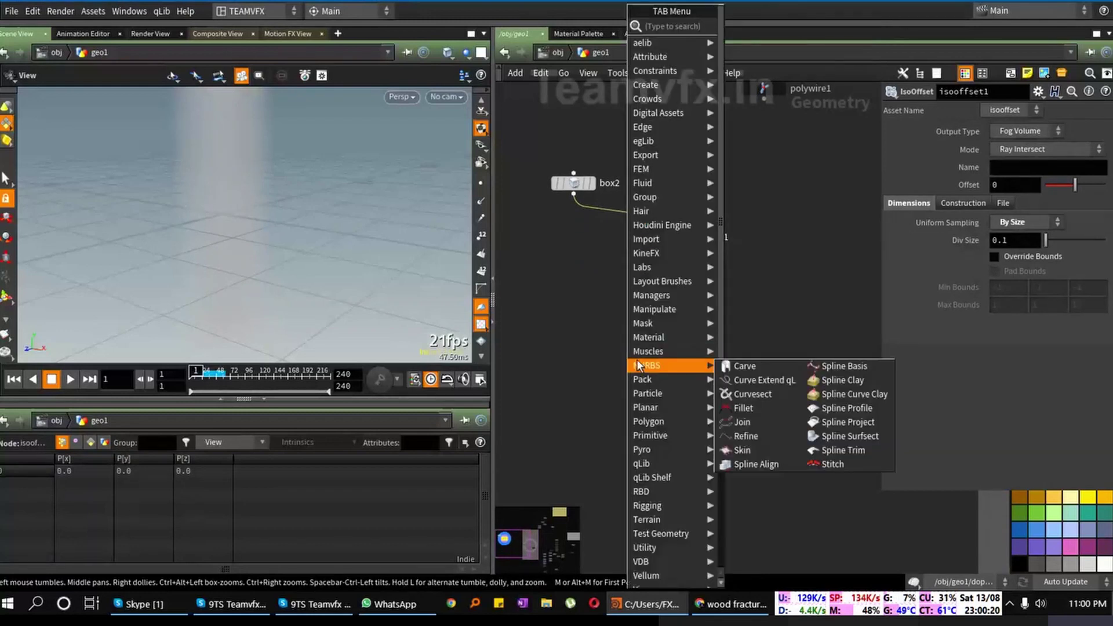
{"action": "type", "text": "sc"}
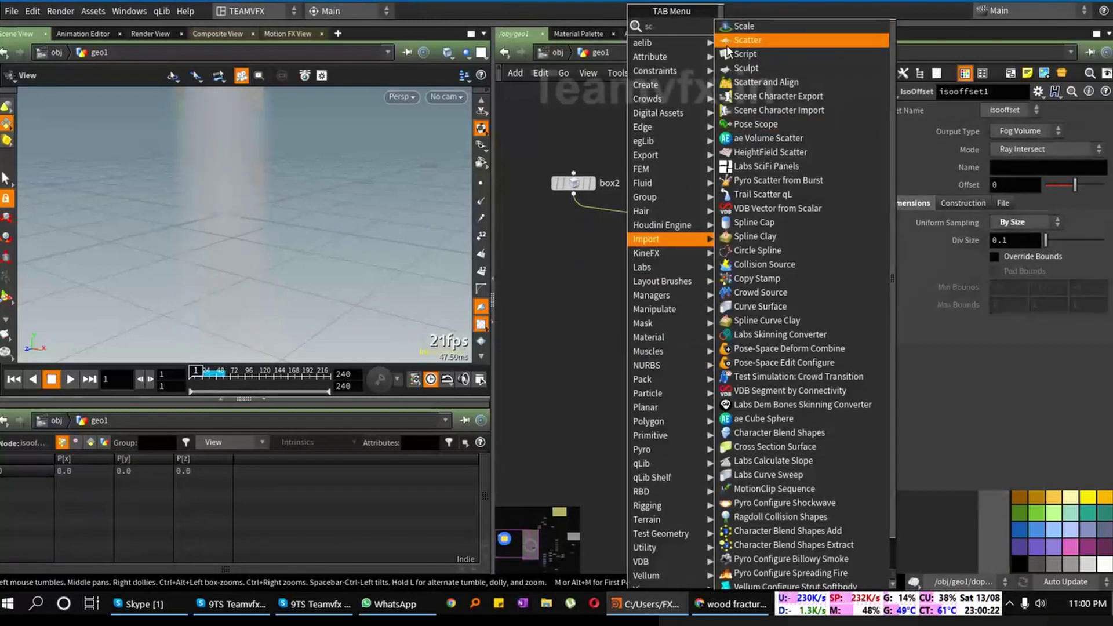
{"action": "left_click", "coordinate": [744, 41]}
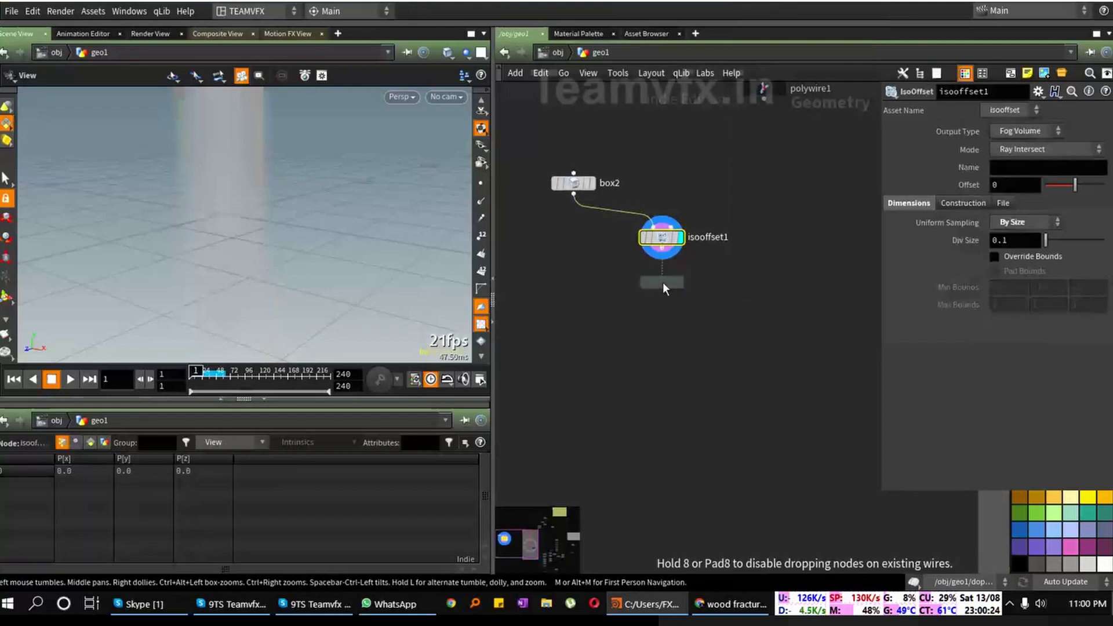
{"action": "left_click", "coordinate": [663, 293]}
{"action": "left_click_drag", "start_coordinate": [663, 298], "coordinate": [669, 303]}
{"action": "key", "text": "Escape"}
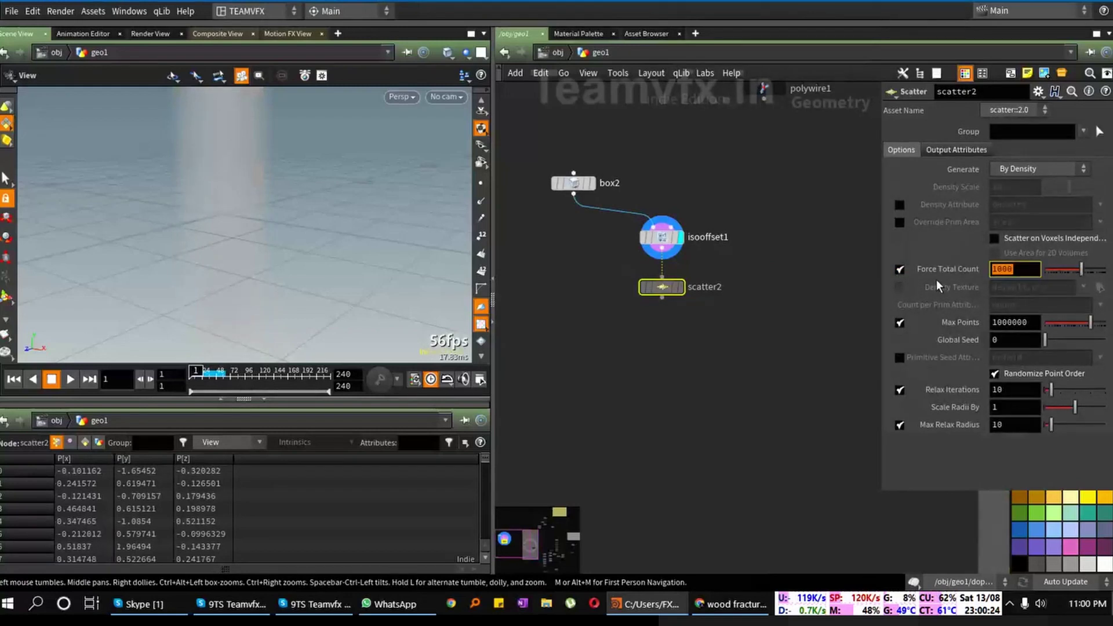
{"action": "type", "text": "15"}
{"action": "key", "text": "Return"}
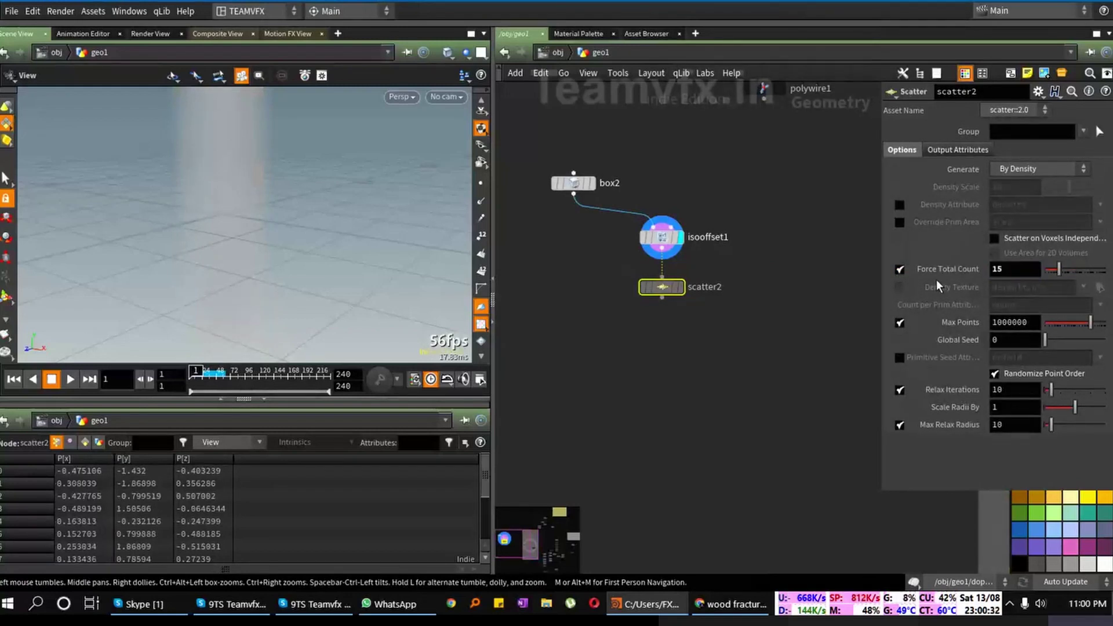
{"action": "left_click", "coordinate": [995, 375]}
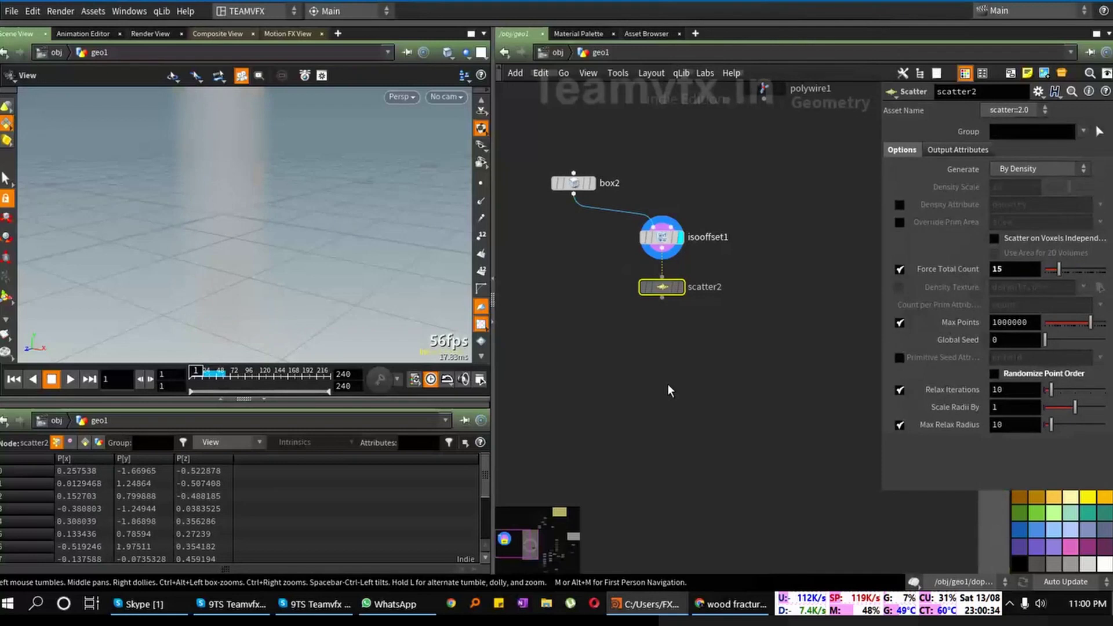
{"action": "scroll", "coordinate": [631, 348], "scroll_direction": "up", "scroll_amount": 2}
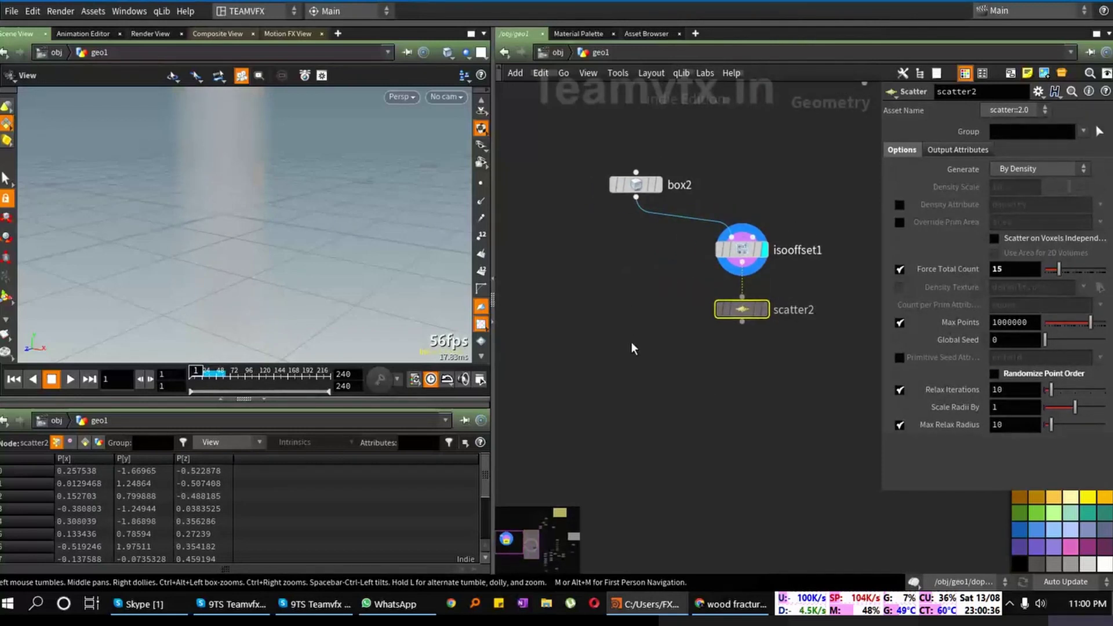
Step: Display the 15 scattered points in the viewport
{"action": "key", "text": "Tab"}
{"action": "mouse_move", "coordinate": [666, 420]}
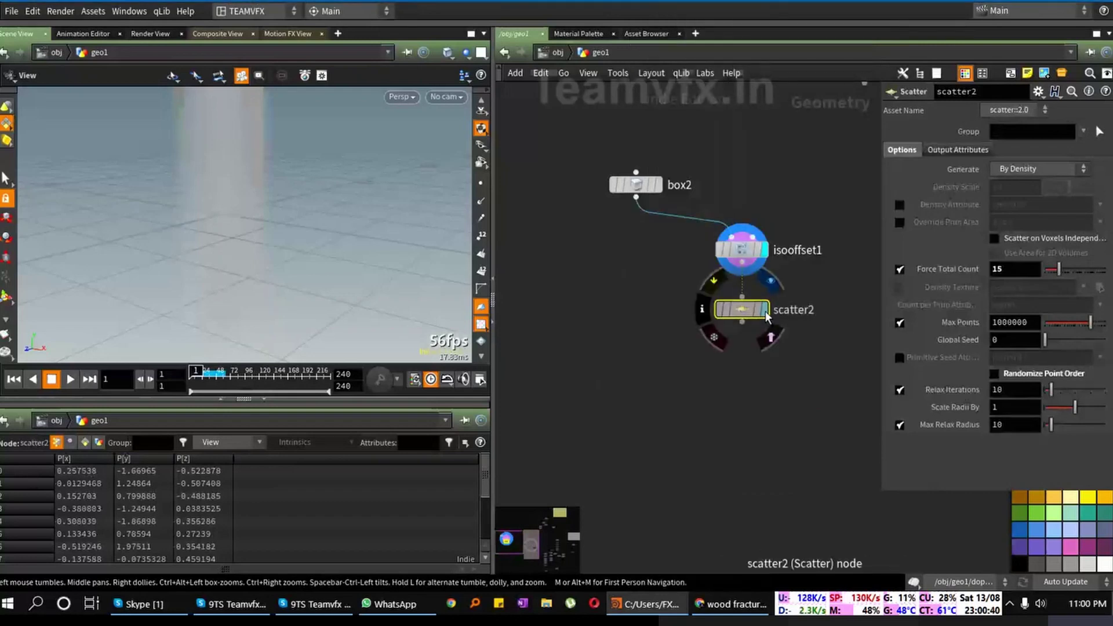
{"action": "left_click", "coordinate": [765, 309]}
{"action": "left_click_drag", "start_coordinate": [199, 215], "coordinate": [248, 226]}
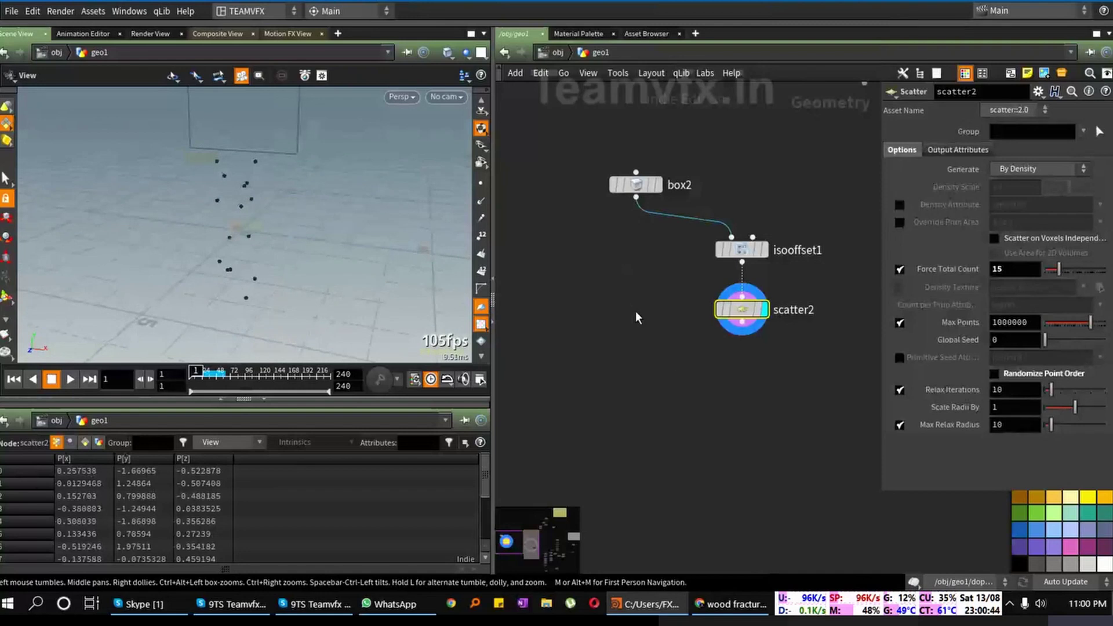
Step: Add transform7 after scatter2 with Scale Y 0.1 and display the squashed points
{"action": "key", "text": "Tab"}
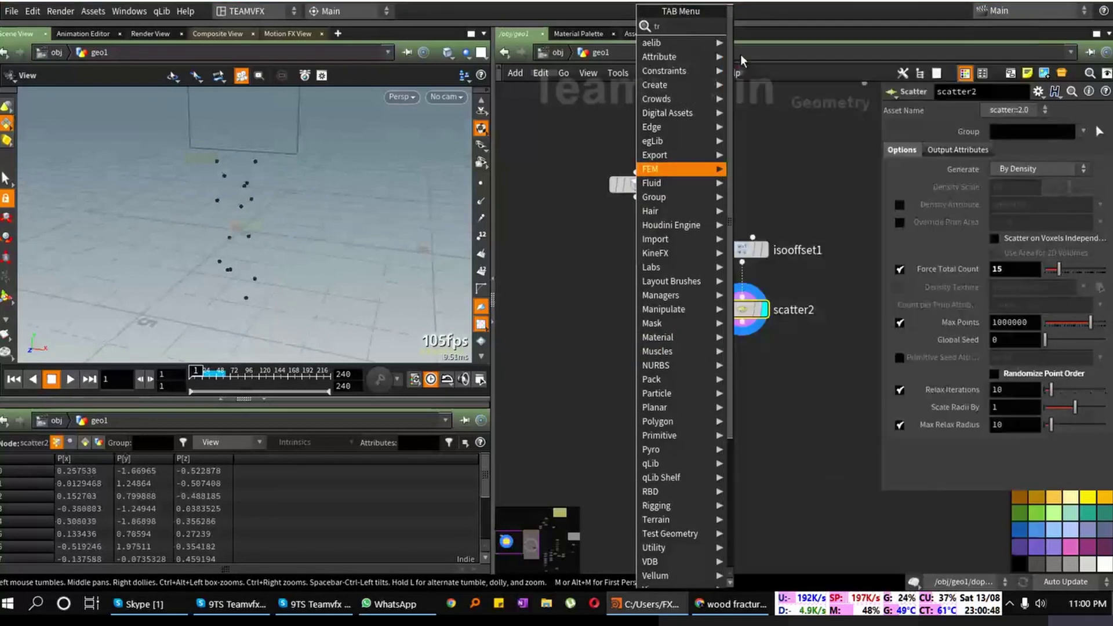
{"action": "left_click", "coordinate": [740, 54]}
{"action": "left_click", "coordinate": [742, 378]}
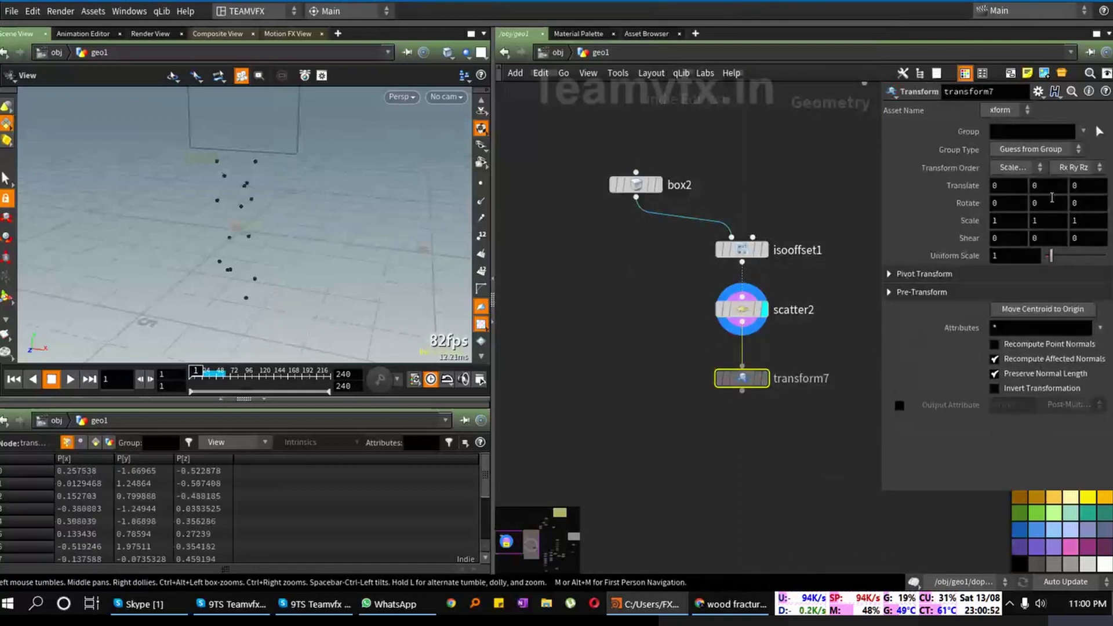
{"action": "double_click", "coordinate": [1049, 220]}
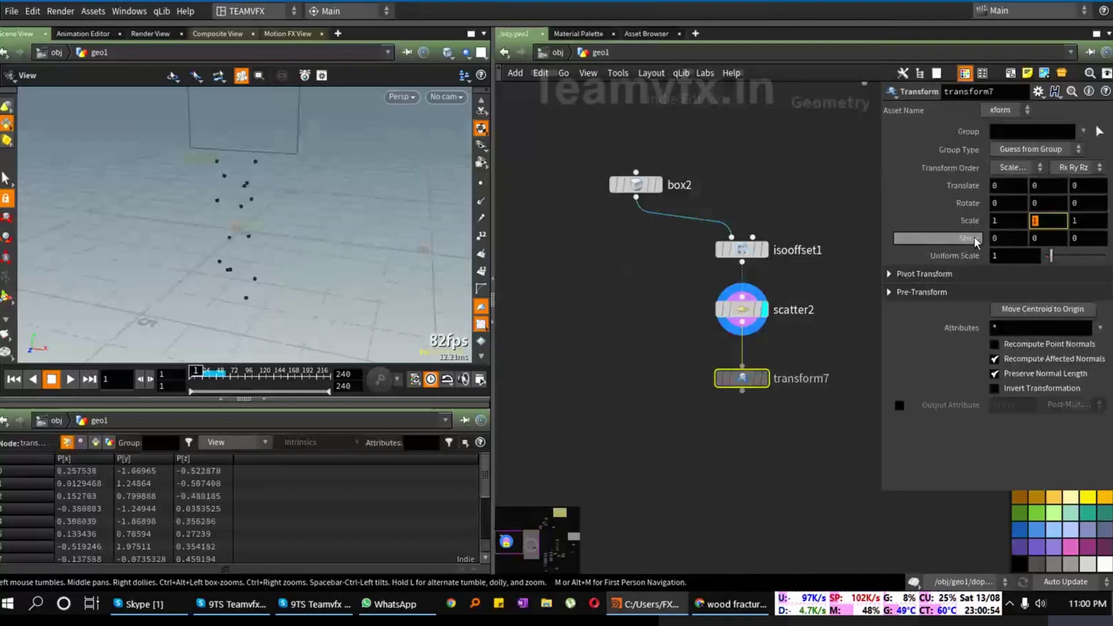
{"action": "type", "text": ".1"}
{"action": "key", "text": "Return"}
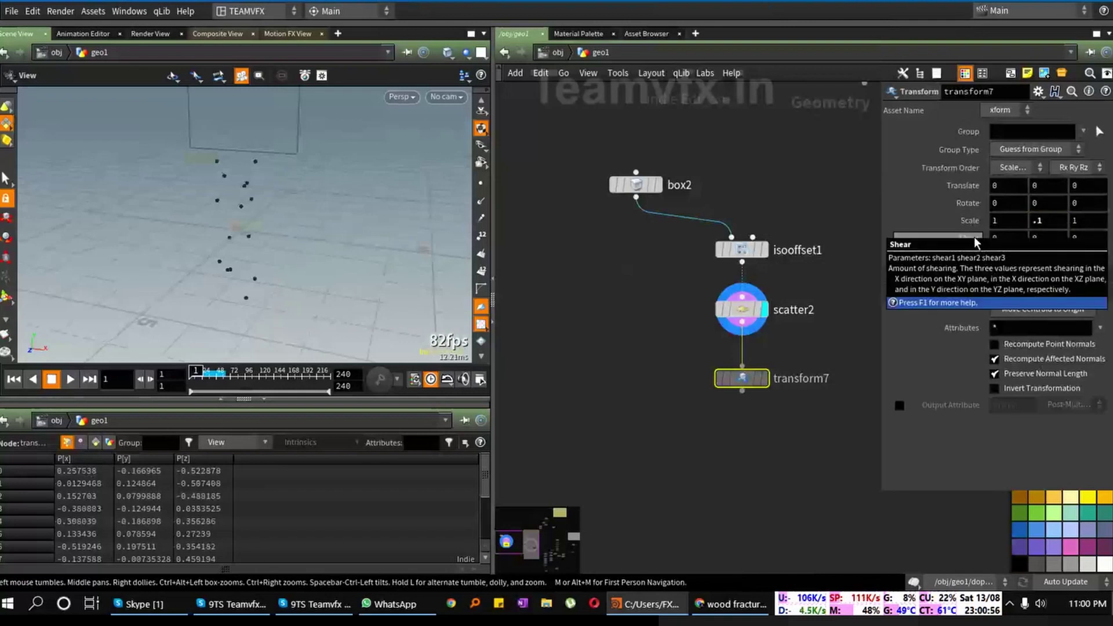
{"action": "left_click", "coordinate": [764, 378]}
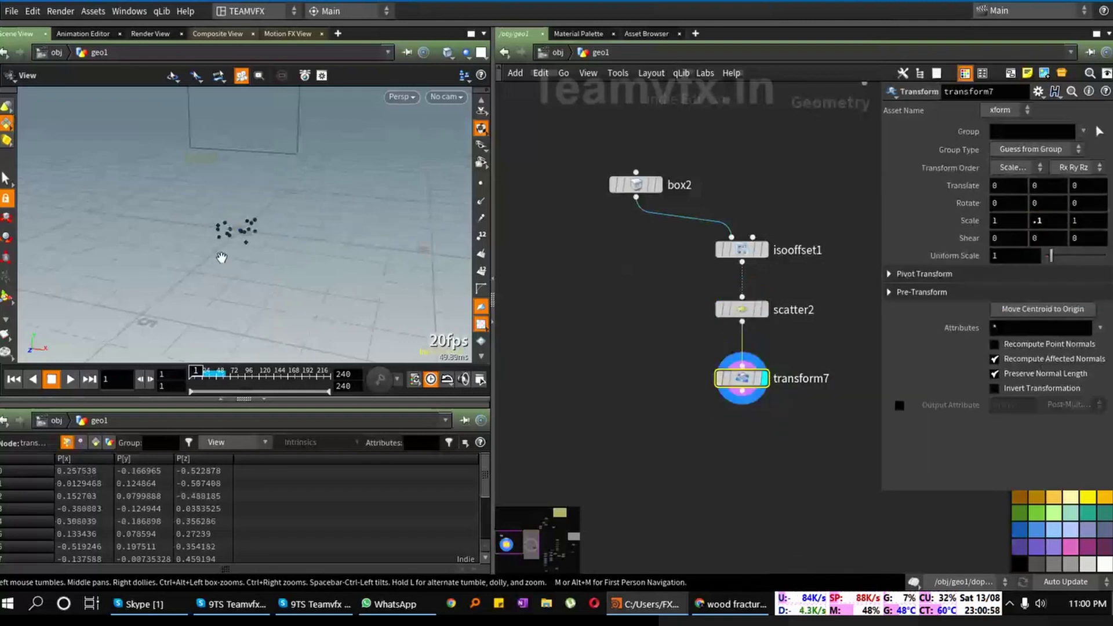
{"action": "left_click_drag", "start_coordinate": [221, 258], "coordinate": [249, 252]}
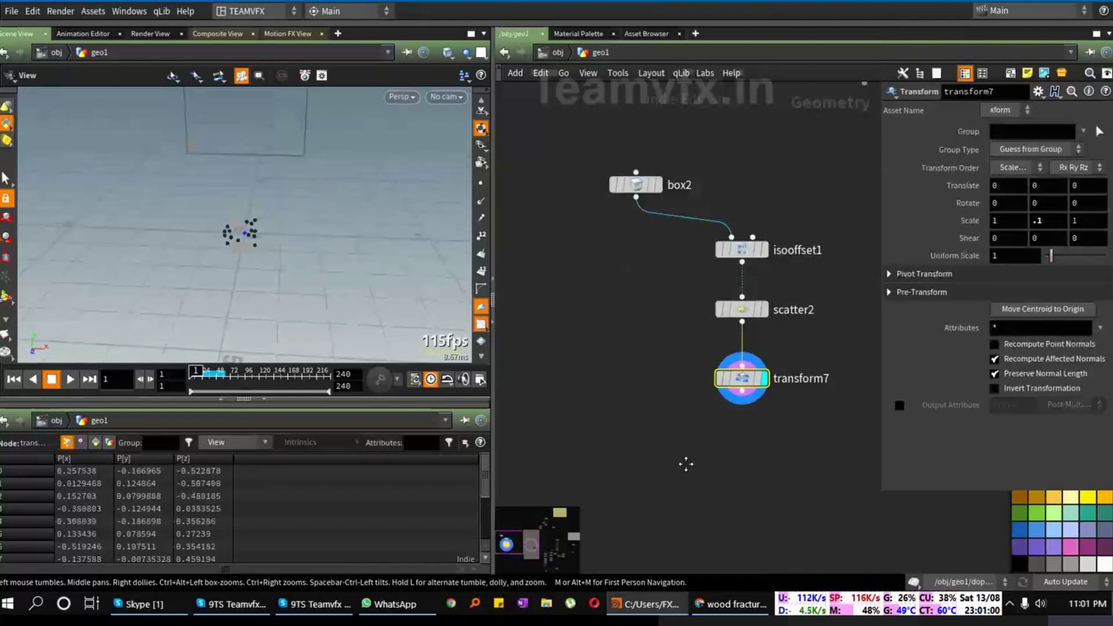
{"action": "middle_click_drag", "start_coordinate": [686, 464], "coordinate": [710, 346]}
Step: Add a Voronoi Fracture node that fractures box2 using transform7's squashed points
{"action": "key", "text": "Tab"}
{"action": "mouse_move", "coordinate": [638, 391]}
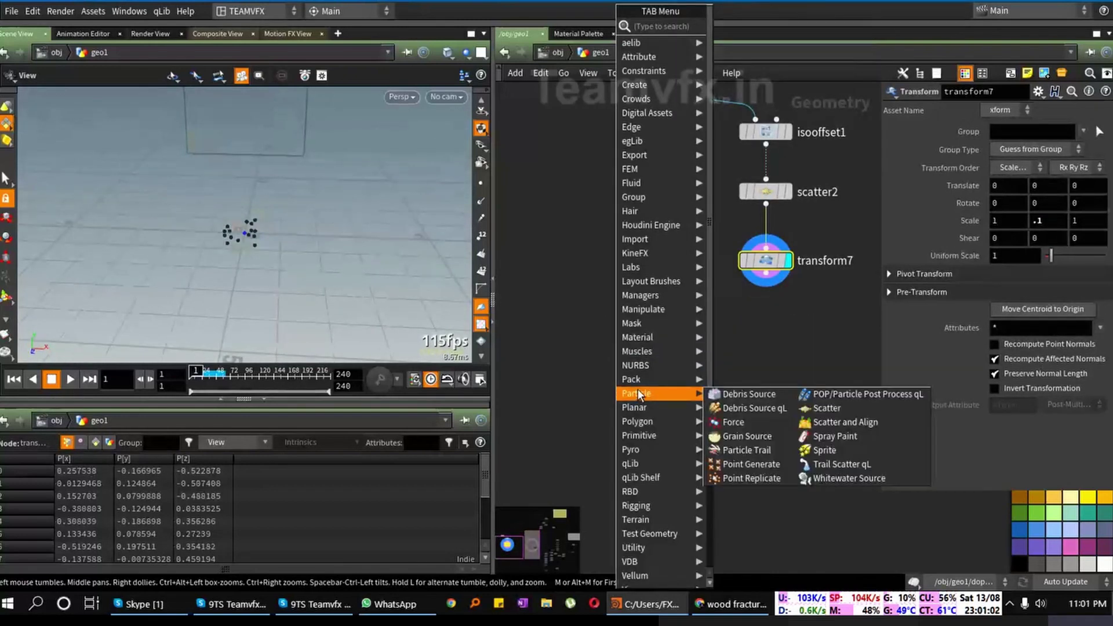
{"action": "type", "text": "v"}
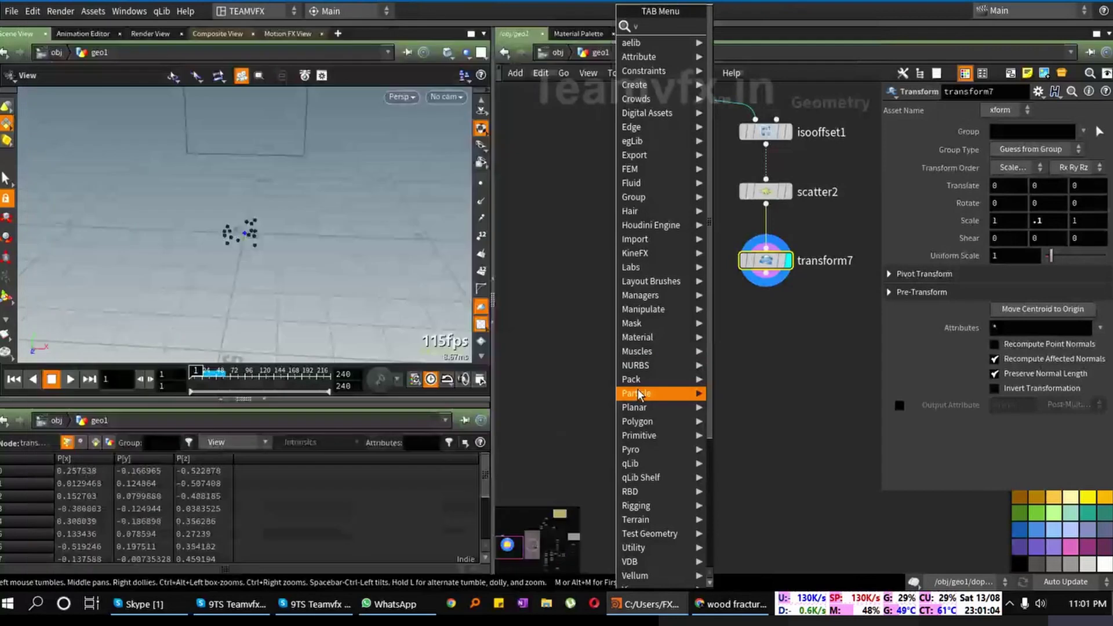
{"action": "type", "text": "oro"}
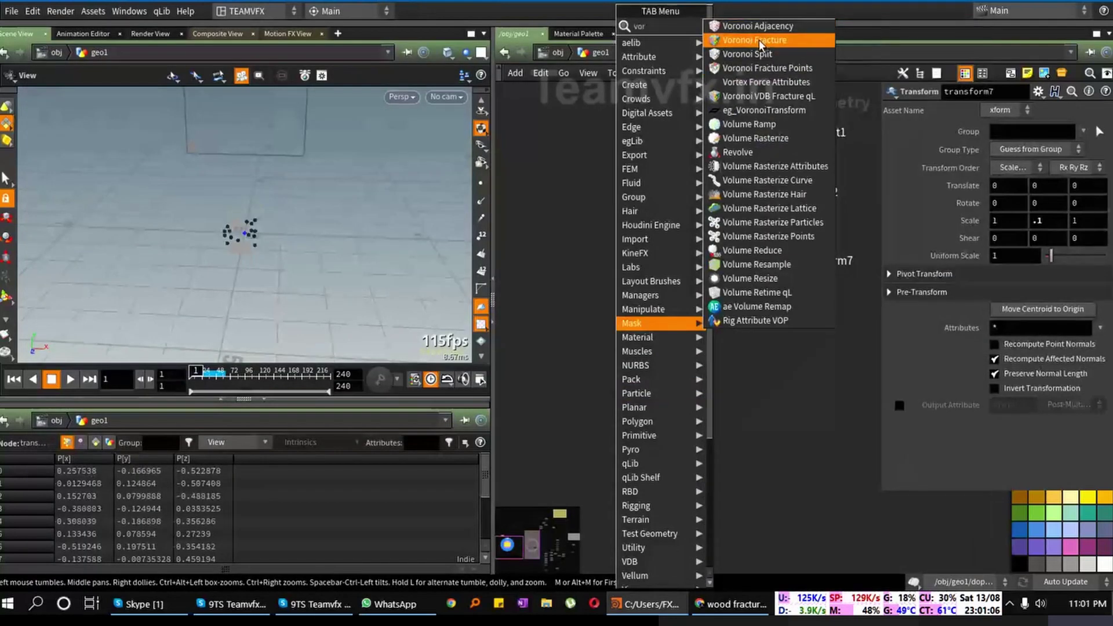
{"action": "key", "text": "Return"}
{"action": "left_click", "coordinate": [667, 346]}
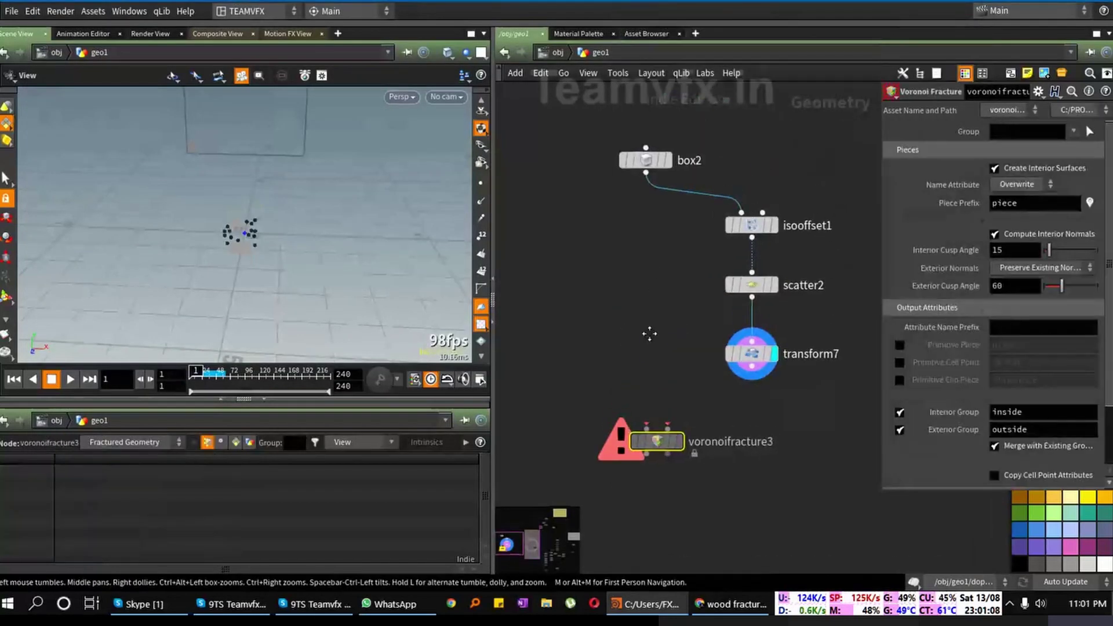
{"action": "left_click_drag", "start_coordinate": [646, 173], "coordinate": [646, 429]}
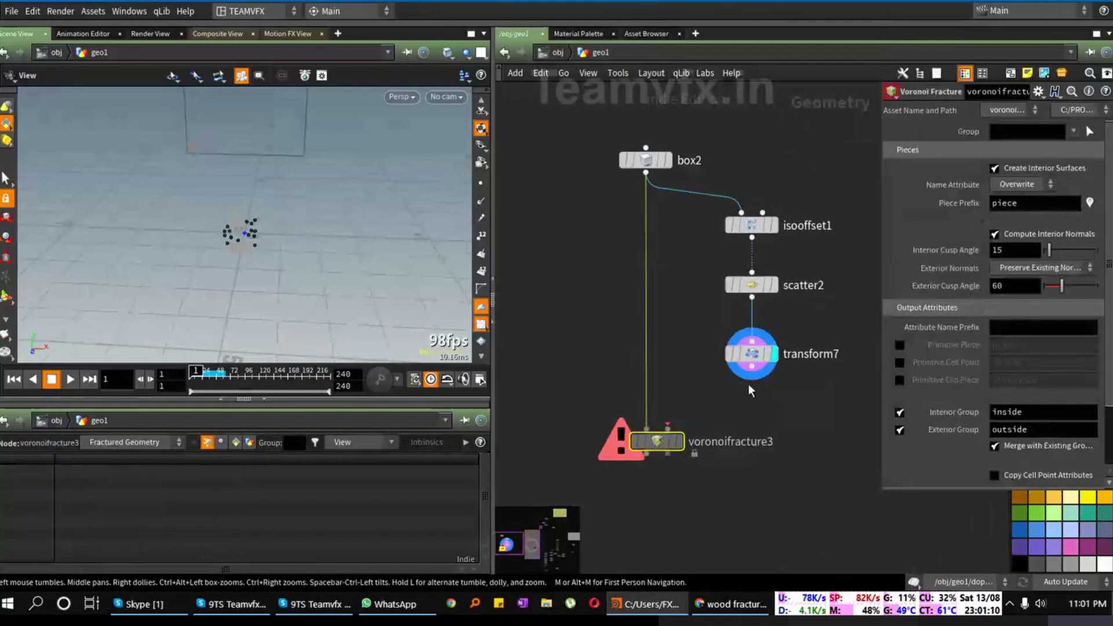
{"action": "left_click_drag", "start_coordinate": [752, 374], "coordinate": [668, 429]}
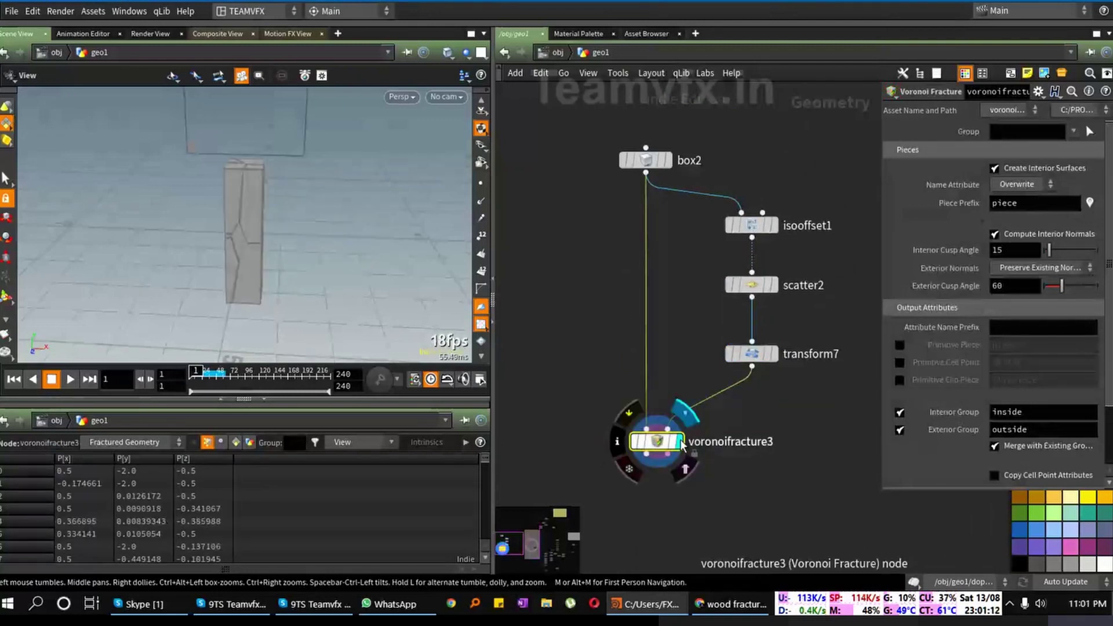
{"action": "left_click_drag", "start_coordinate": [246, 207], "coordinate": [596, 328]}
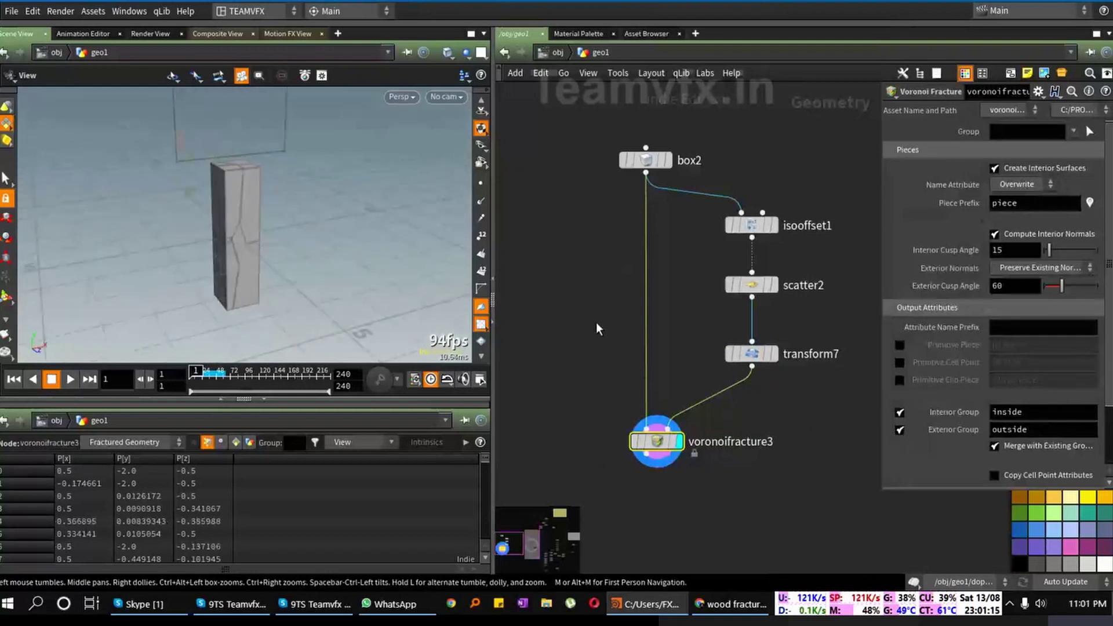
Step: Set scatter2's Force Total Count to 25 and inspect the fracture from the side
{"action": "left_click", "coordinate": [752, 285]}
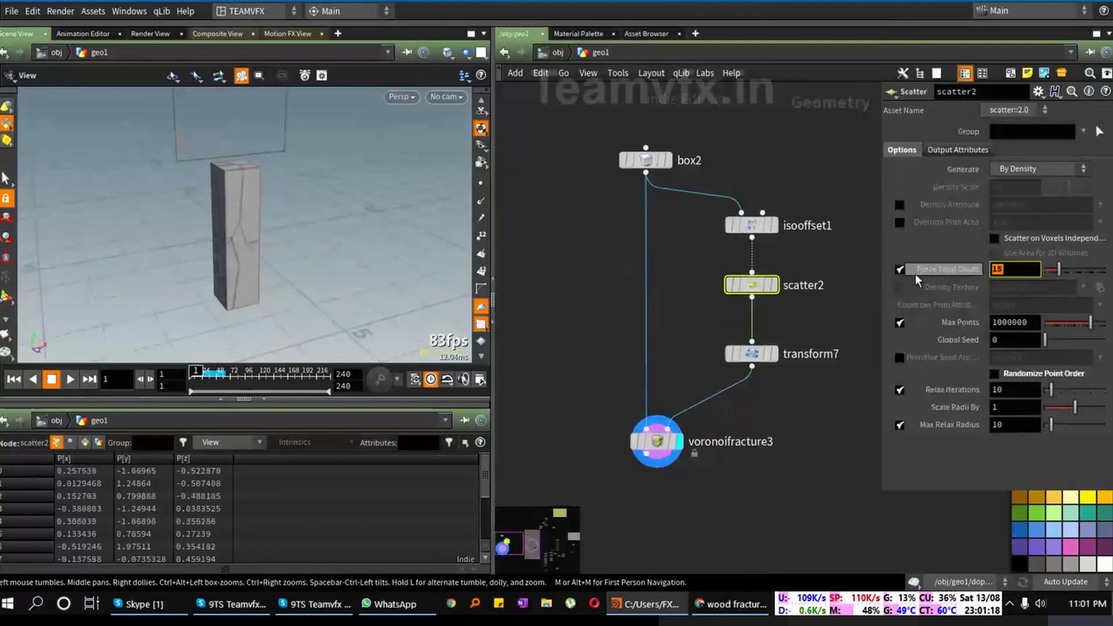
{"action": "type", "text": "25"}
{"action": "key", "text": "Return"}
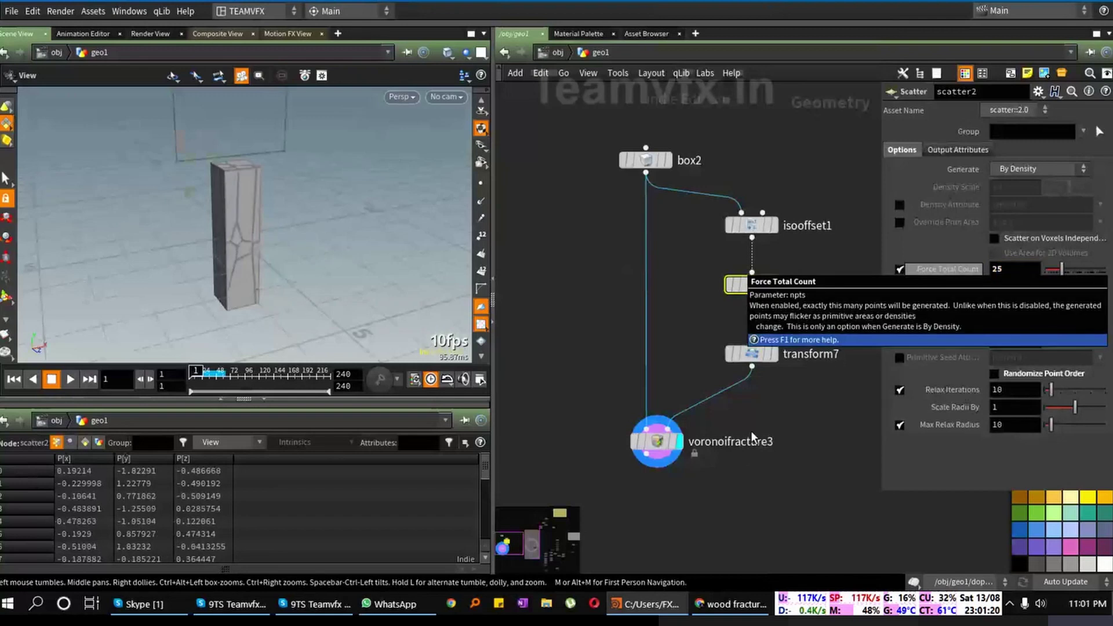
{"action": "middle_click_drag", "start_coordinate": [752, 436], "coordinate": [771, 274]}
{"action": "left_click_drag", "start_coordinate": [313, 256], "coordinate": [296, 225]}
{"action": "left_click_drag", "start_coordinate": [223, 261], "coordinate": [336, 225]}
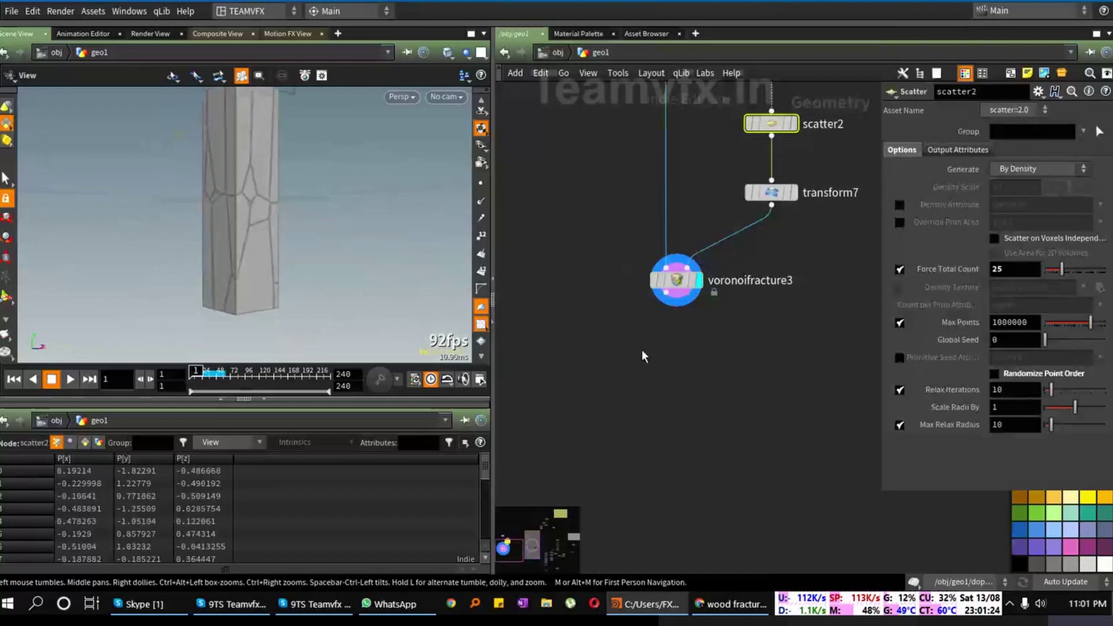
Step: Add an Exploded View node after voronoifracture3 and display the exploded pieces
{"action": "key", "text": "Tab"}
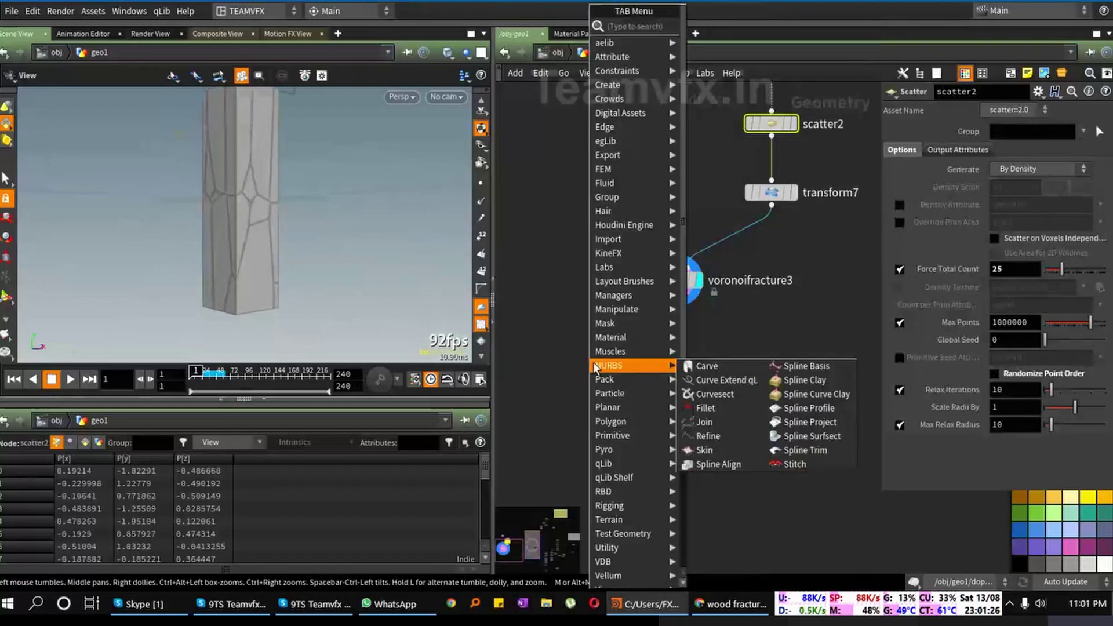
{"action": "type", "text": "ex"}
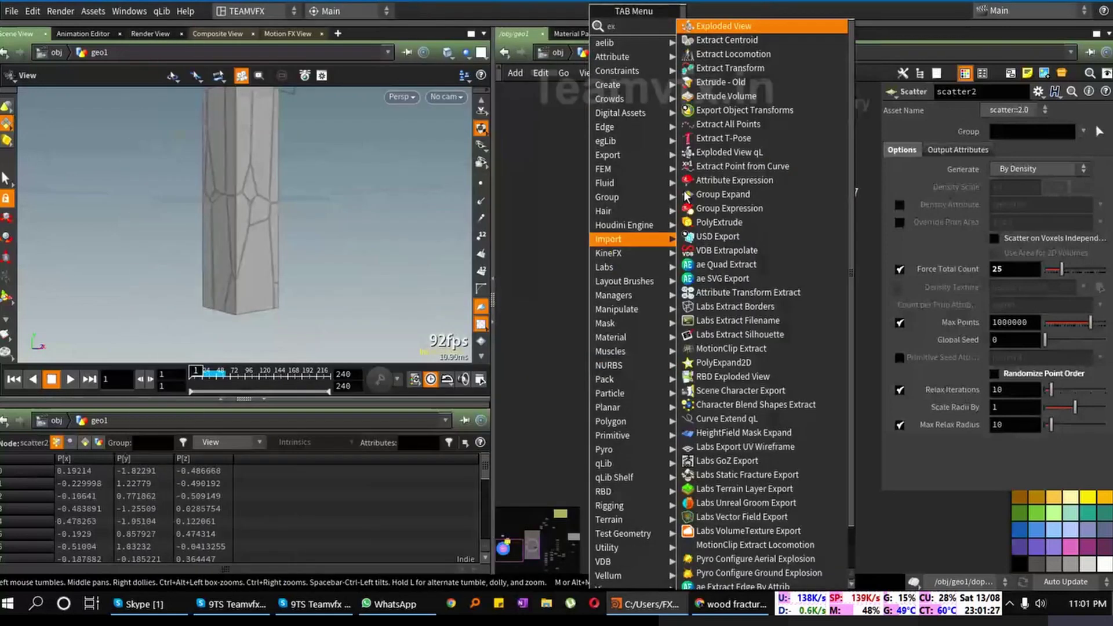
{"action": "left_click", "coordinate": [743, 27]}
{"action": "left_click", "coordinate": [582, 374]}
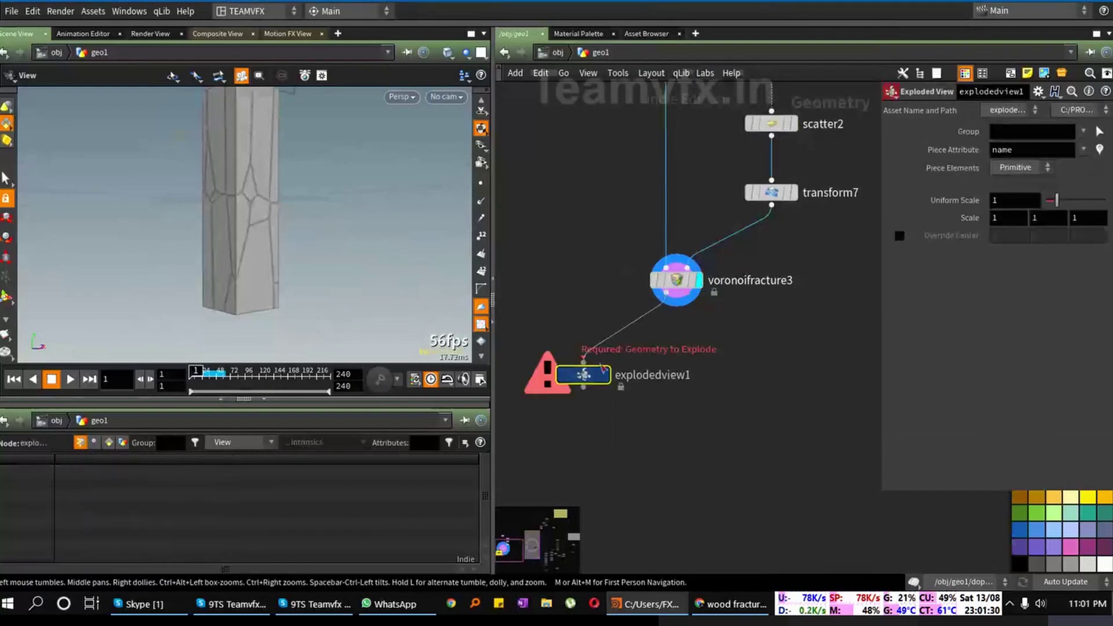
{"action": "left_click_drag", "start_coordinate": [675, 306], "coordinate": [583, 367]}
{"action": "left_click", "coordinate": [608, 376]}
{"action": "left_click_drag", "start_coordinate": [355, 245], "coordinate": [264, 237]}
Step: Ladder transform7's Y scale down to -0.017
{"action": "left_click", "coordinate": [771, 193]}
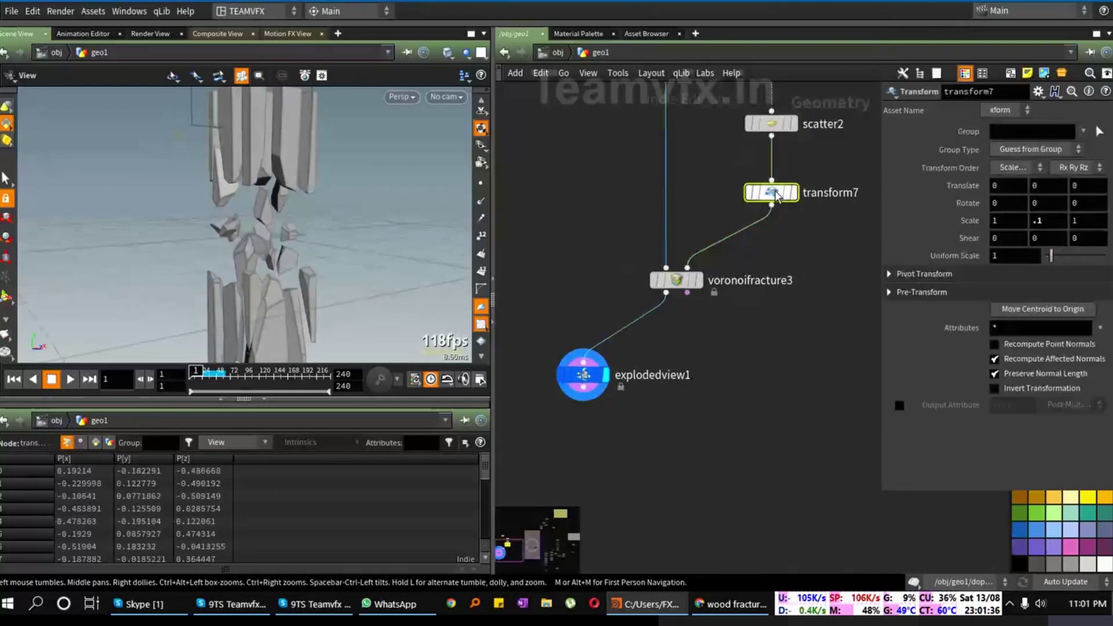
{"action": "middle_click_drag", "start_coordinate": [1042, 223], "coordinate": [946, 252]}
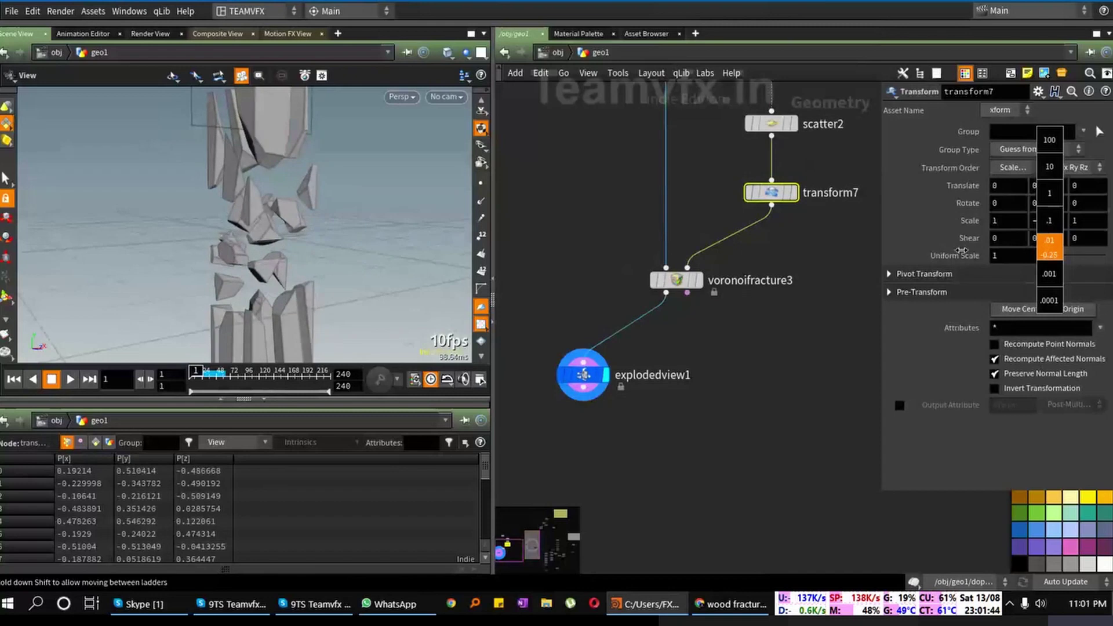
{"action": "middle_click_drag", "start_coordinate": [961, 251], "coordinate": [434, 205]}
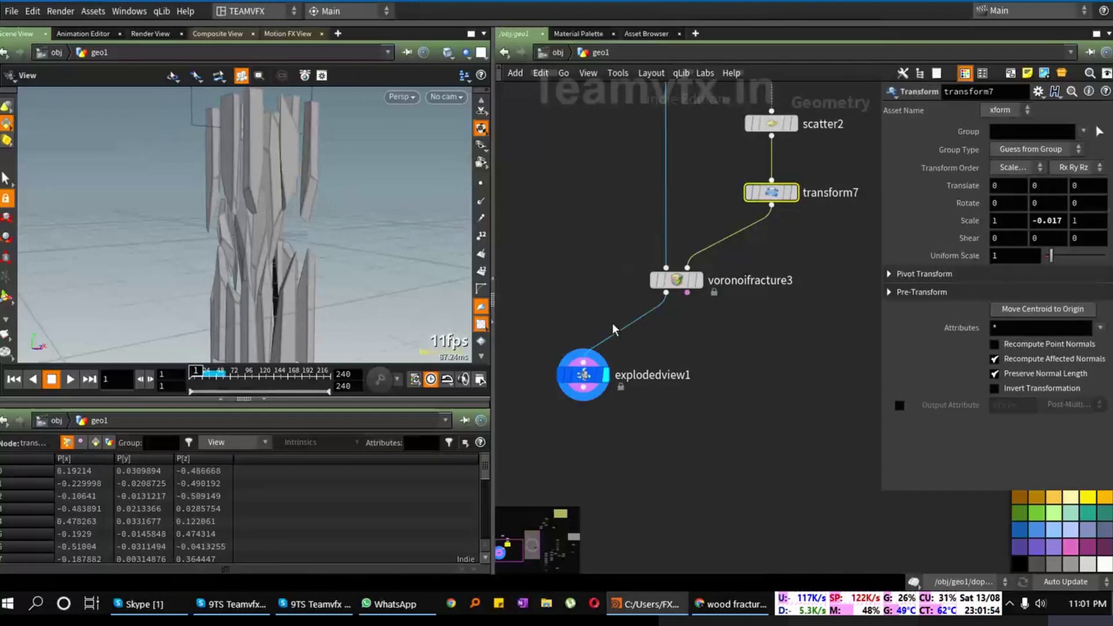
{"action": "left_click_drag", "start_coordinate": [268, 231], "coordinate": [306, 266]}
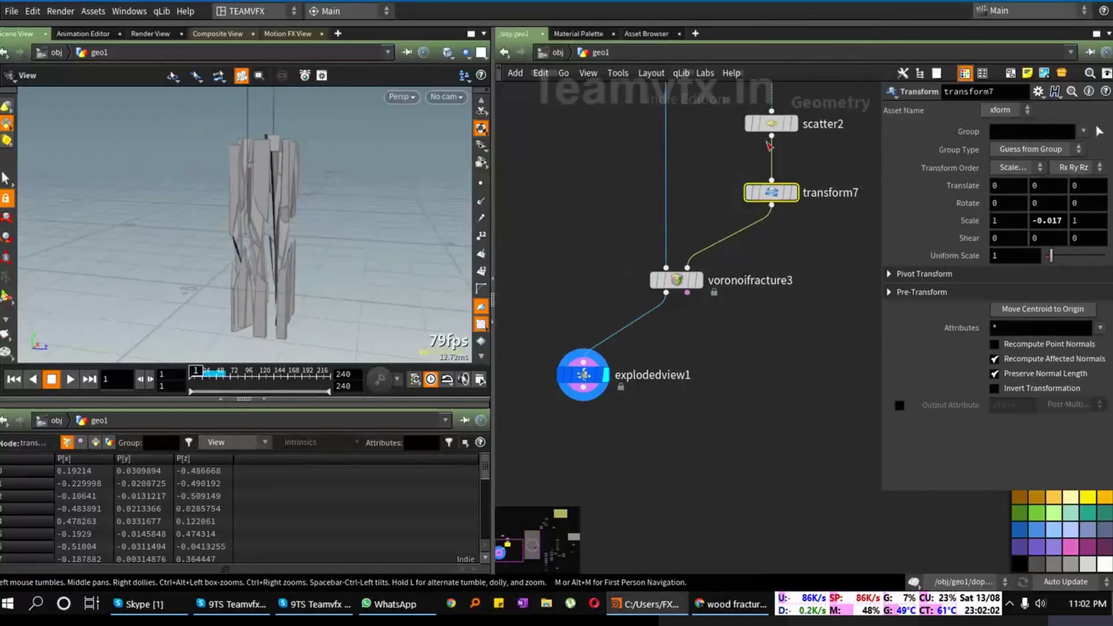
Step: Turn off Relax Iterations on scatter2
{"action": "left_click", "coordinate": [771, 124]}
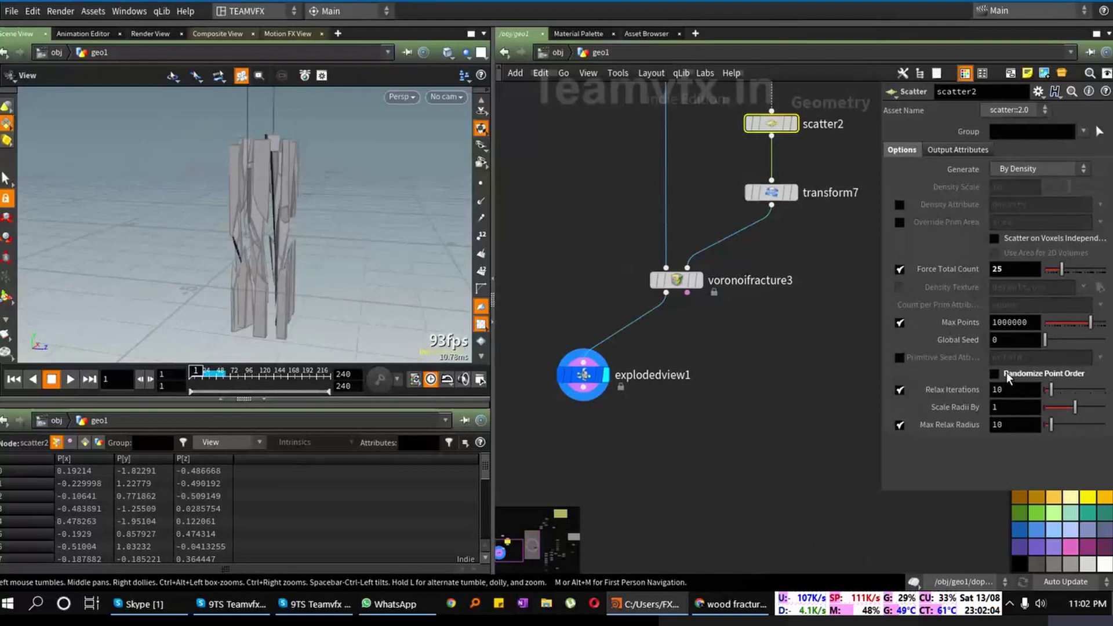
{"action": "left_click", "coordinate": [900, 391]}
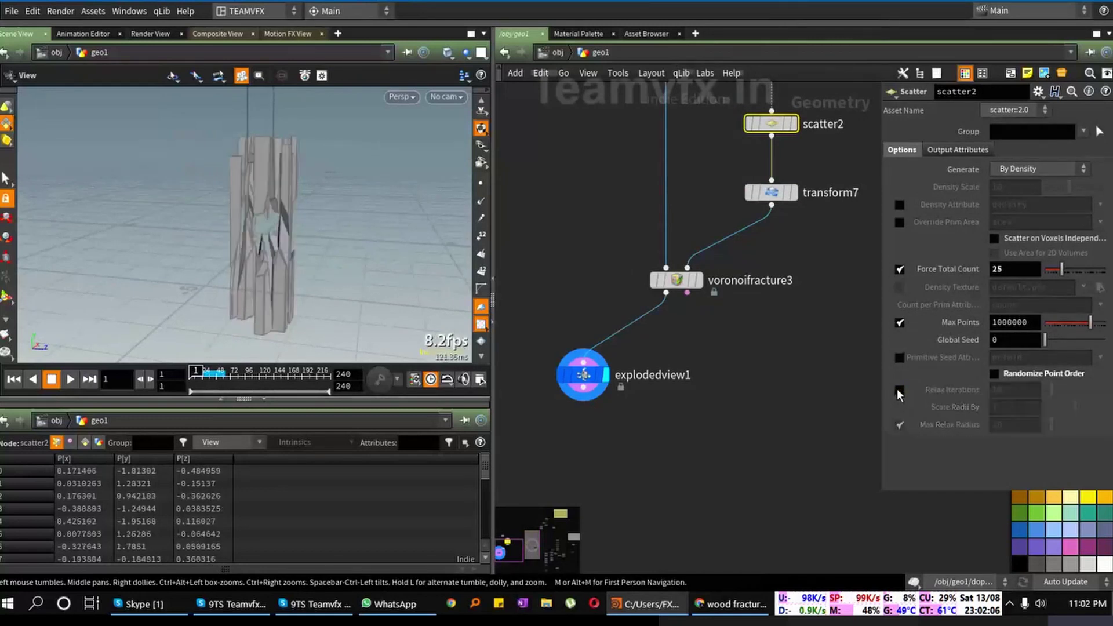
{"action": "left_click_drag", "start_coordinate": [363, 294], "coordinate": [193, 199]}
{"action": "scroll", "coordinate": [193, 198], "scroll_direction": "up", "scroll_amount": 3}
{"action": "scroll", "coordinate": [373, 174], "scroll_direction": "up", "scroll_amount": 5}
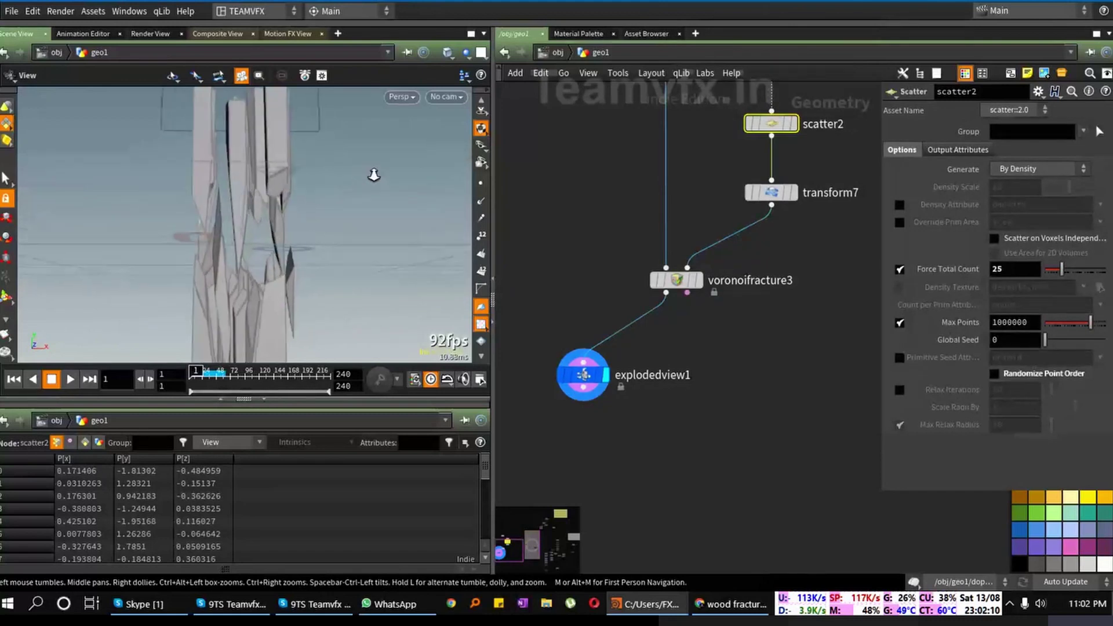
{"action": "left_click_drag", "start_coordinate": [248, 232], "coordinate": [285, 261]}
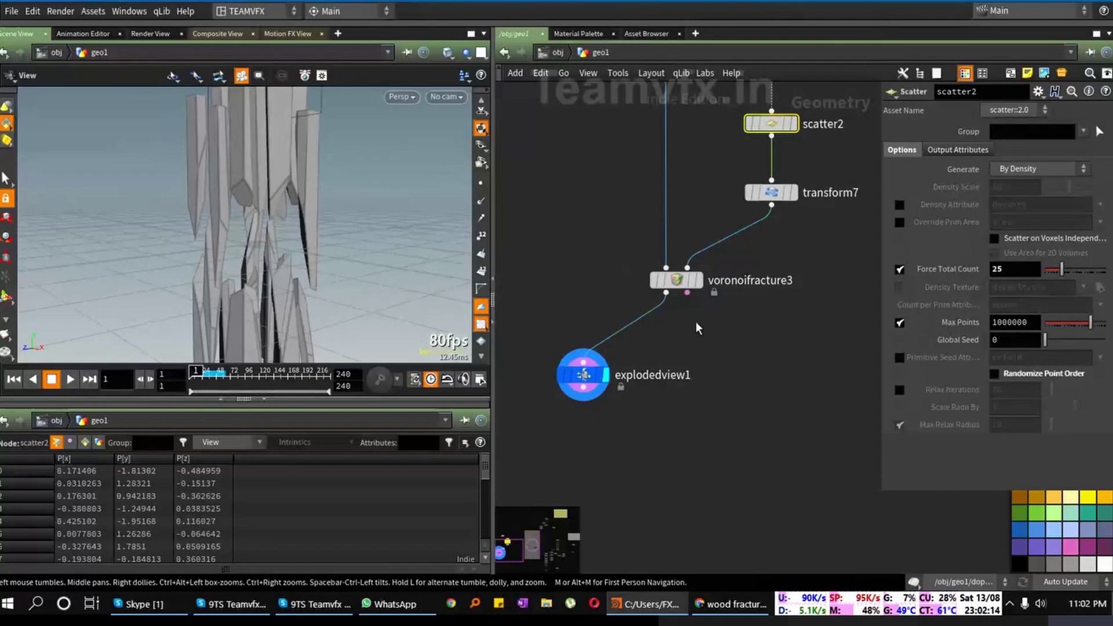
Step: Display voronoifracture3's unexploded splintered tower and frame it in the viewport
{"action": "left_click", "coordinate": [700, 280]}
{"action": "left_click_drag", "start_coordinate": [223, 255], "coordinate": [461, 233]}
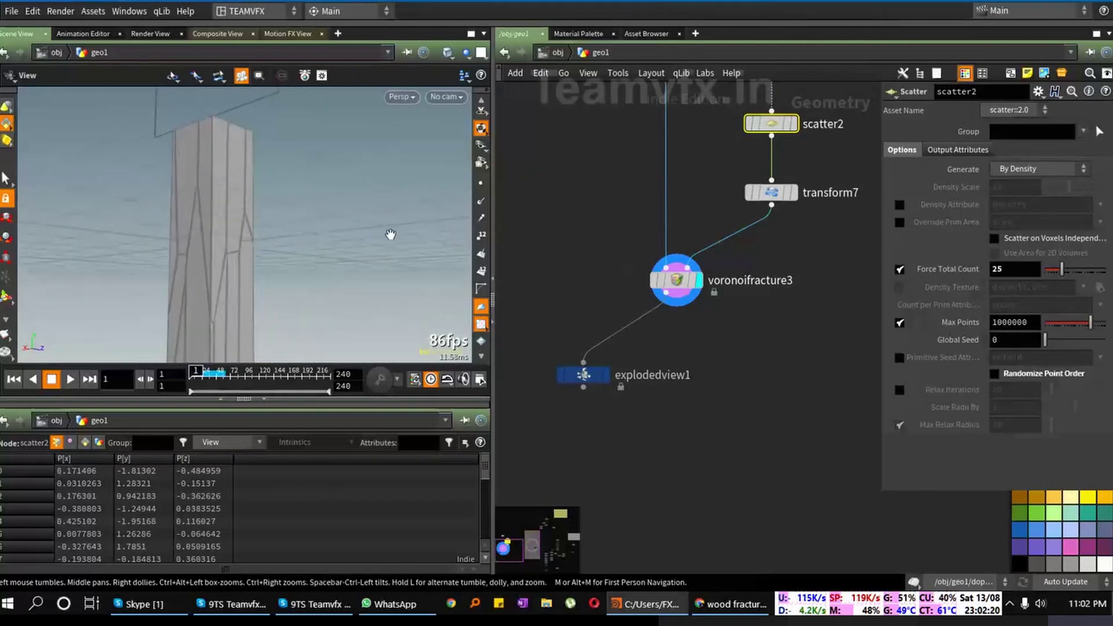
{"action": "left_click_drag", "start_coordinate": [255, 248], "coordinate": [200, 247]}
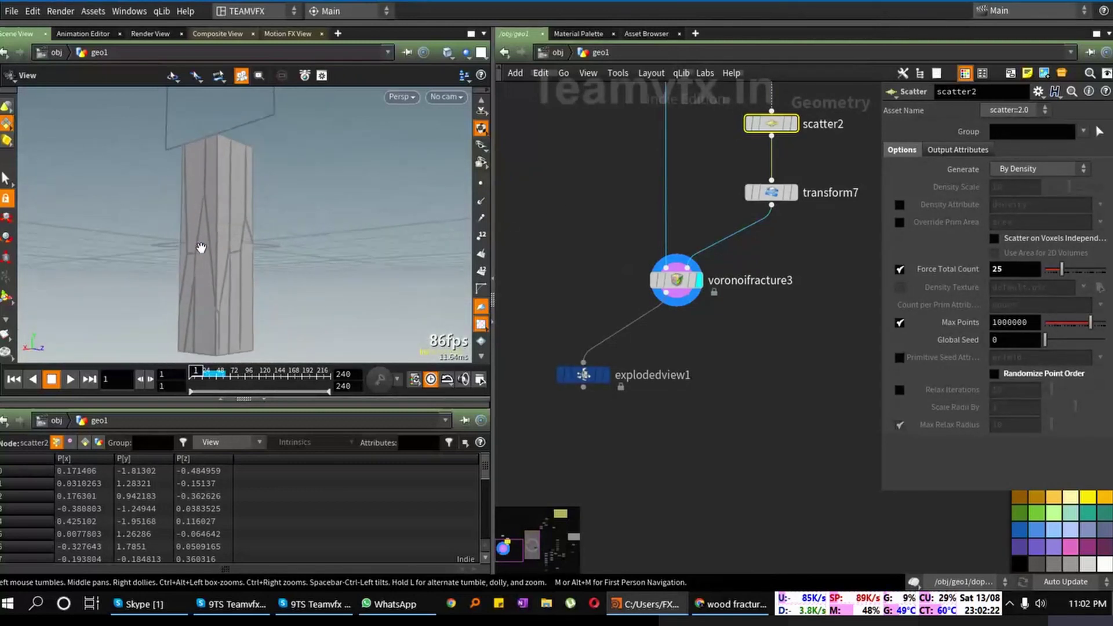
{"action": "right_click", "coordinate": [200, 248]}
{"action": "key", "text": "f"}
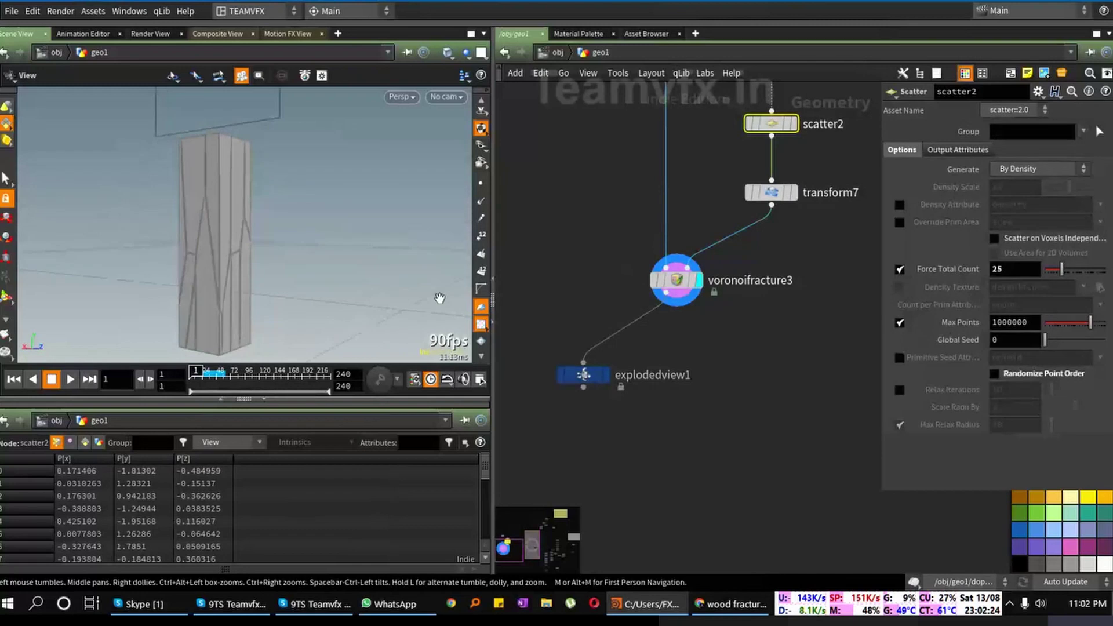
{"action": "middle_click_drag", "start_coordinate": [825, 231], "coordinate": [616, 344]}
{"action": "scroll", "coordinate": [617, 344], "scroll_direction": "down", "scroll_amount": 5}
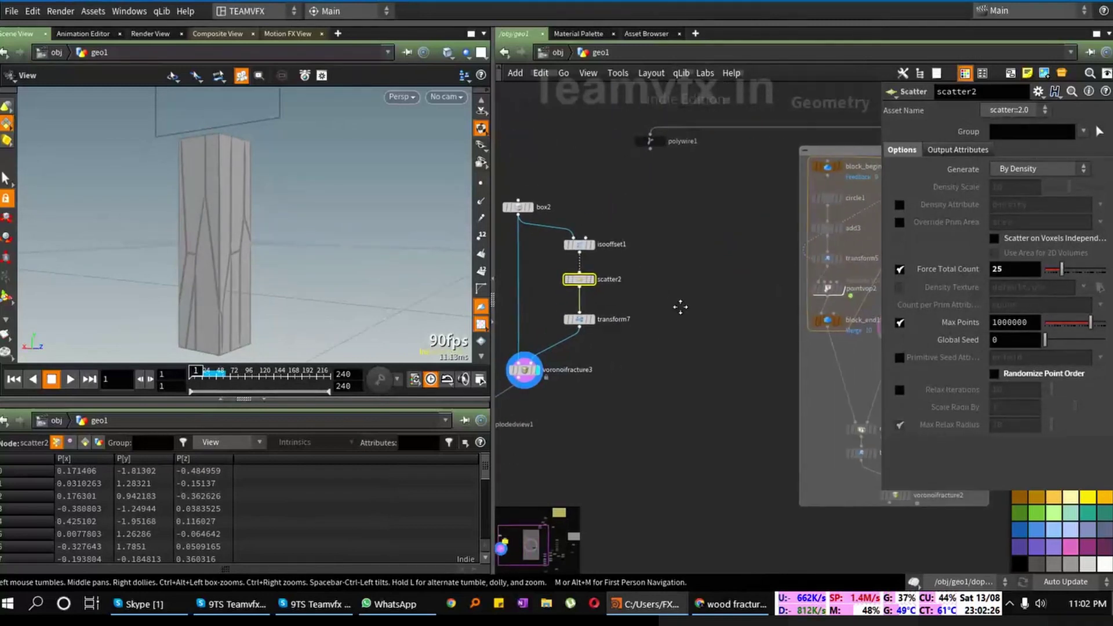
Step: Set the display flag on polywire1 to show the frame in the viewport
{"action": "middle_click_drag", "start_coordinate": [706, 301], "coordinate": [729, 311]}
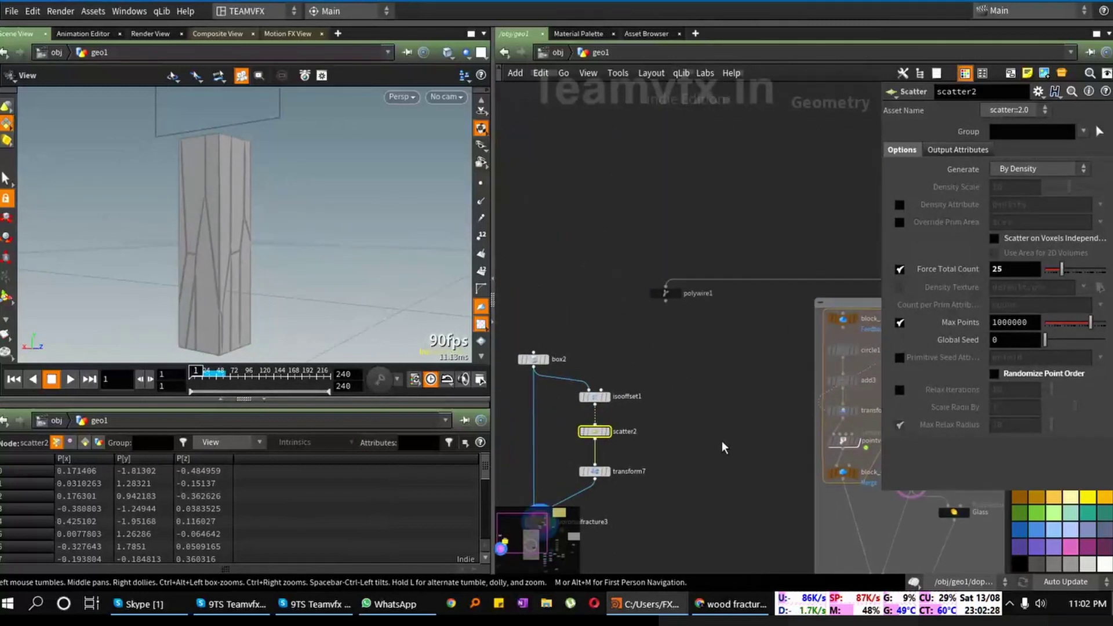
{"action": "scroll", "coordinate": [707, 272], "scroll_direction": "up", "scroll_amount": 4}
{"action": "mouse_move", "coordinate": [693, 259]}
{"action": "left_click", "coordinate": [689, 237]}
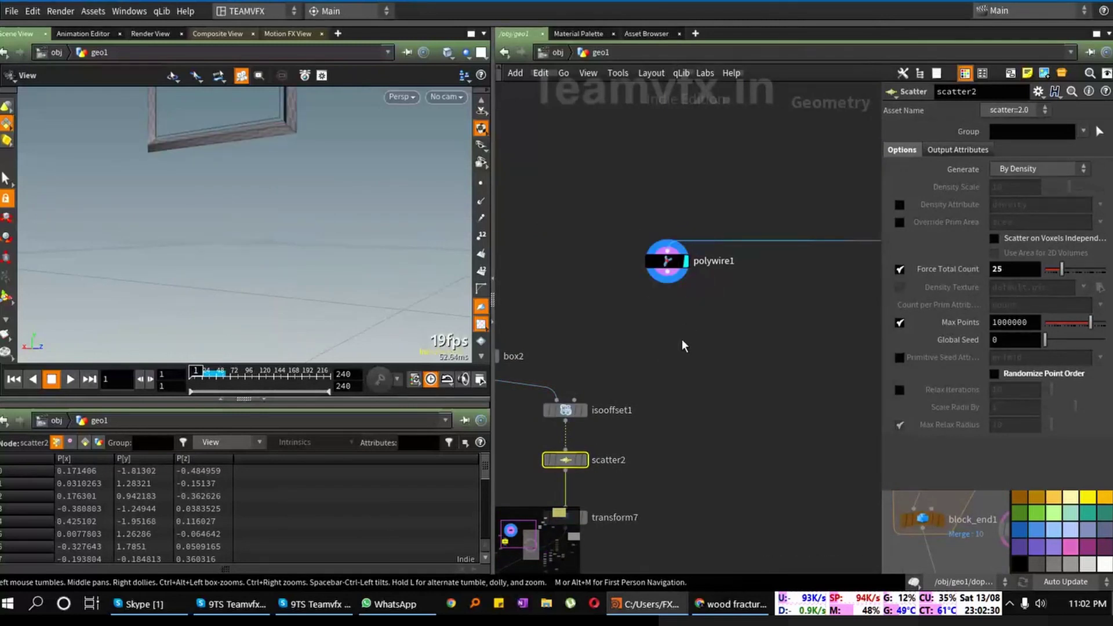
{"action": "mouse_move", "coordinate": [283, 227]}
{"action": "left_mouse_down"}
{"action": "mouse_move", "coordinate": [286, 236]}
{"action": "mouse_move", "coordinate": [289, 226]}
{"action": "left_mouse_up"}
Step: Select transform7 to check its -0.017 Y scale and face the frame squarely
{"action": "key", "text": "f"}
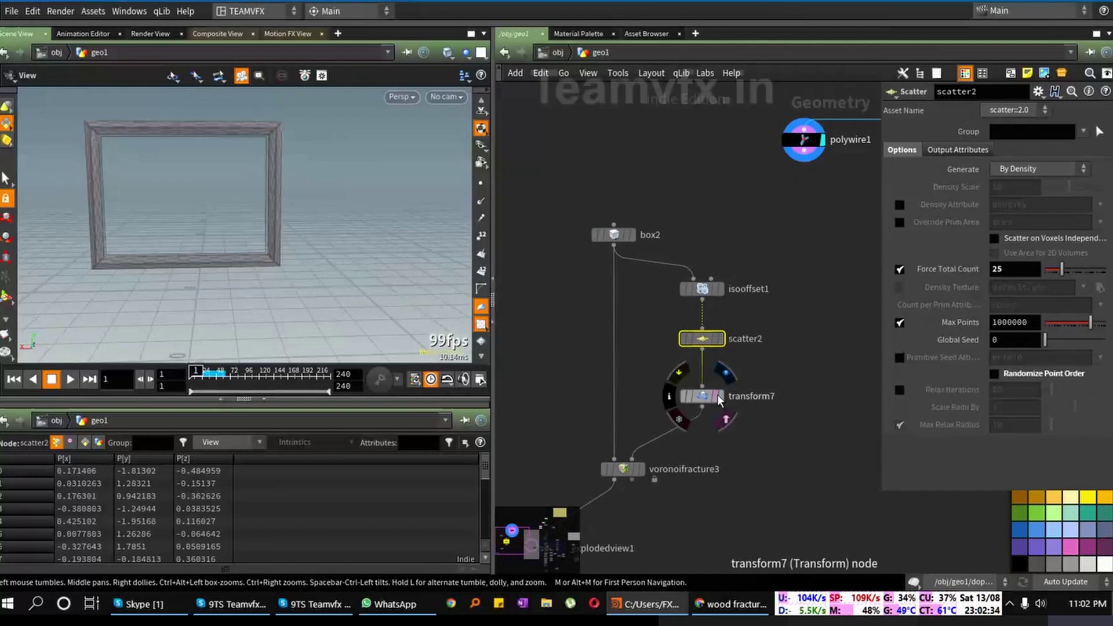
{"action": "left_click", "coordinate": [703, 398]}
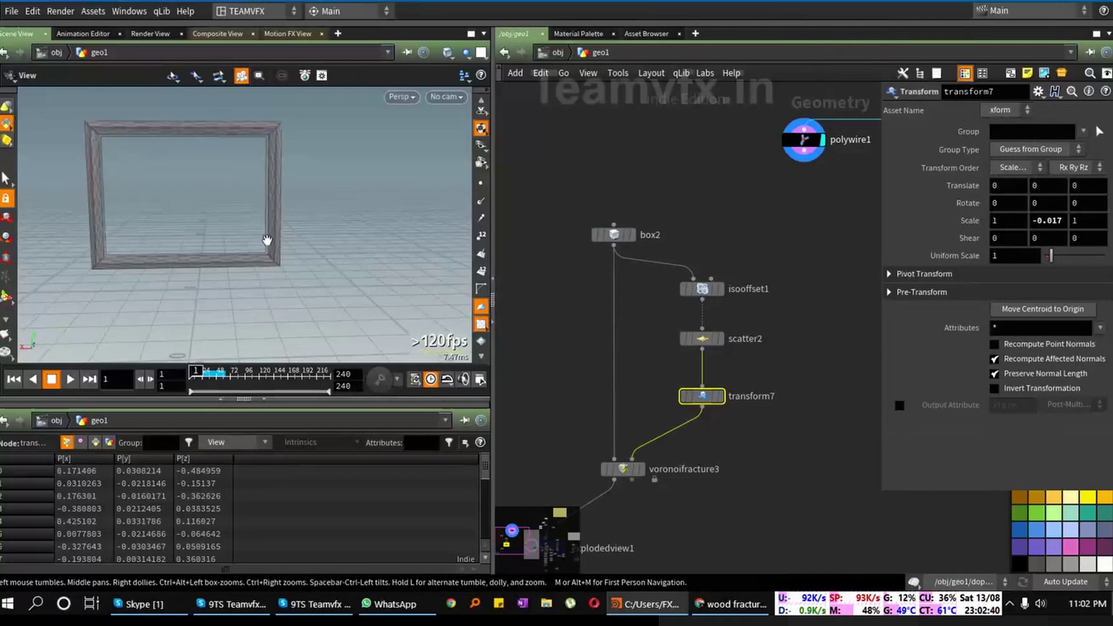
{"action": "left_click_drag", "start_coordinate": [305, 160], "coordinate": [264, 200]}
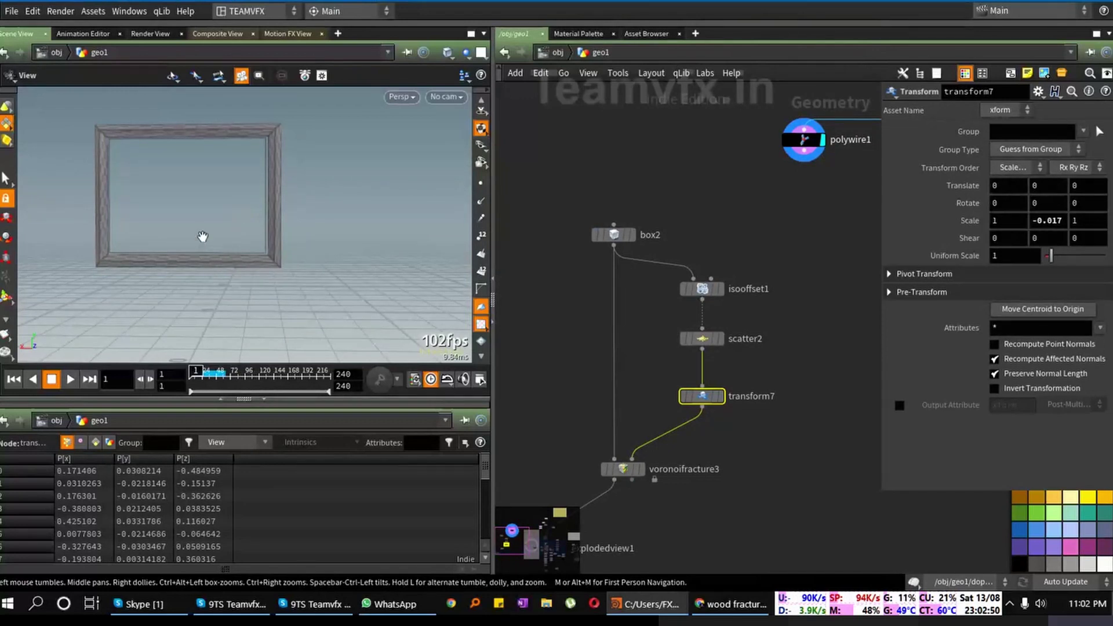
{"action": "middle_click_drag", "start_coordinate": [178, 196], "coordinate": [207, 210]}
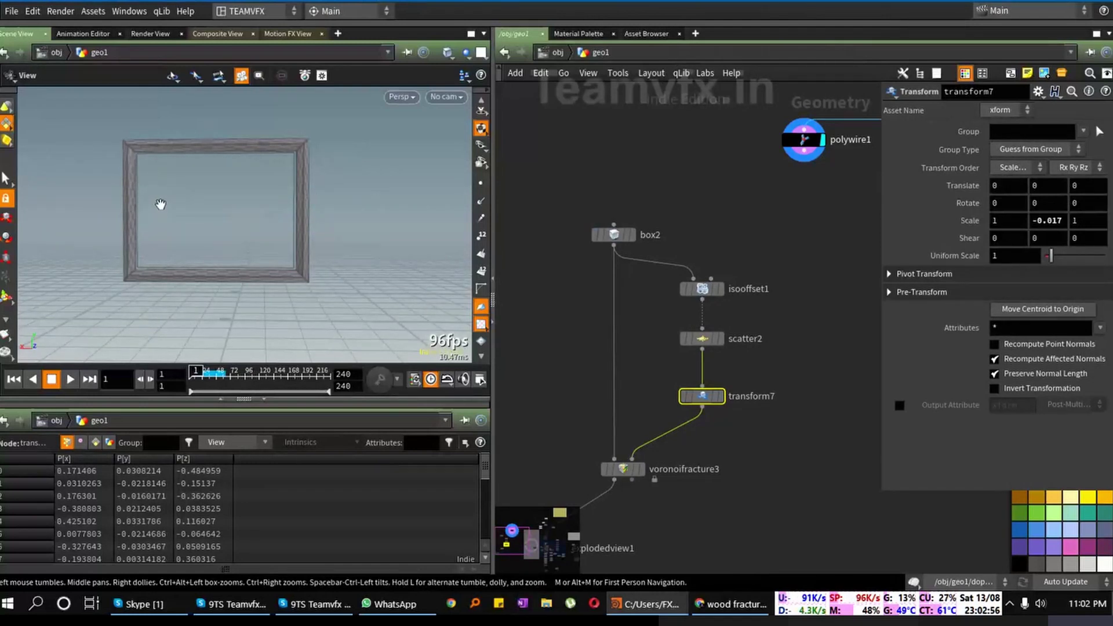
{"action": "middle_click_drag", "start_coordinate": [595, 478], "coordinate": [631, 357]}
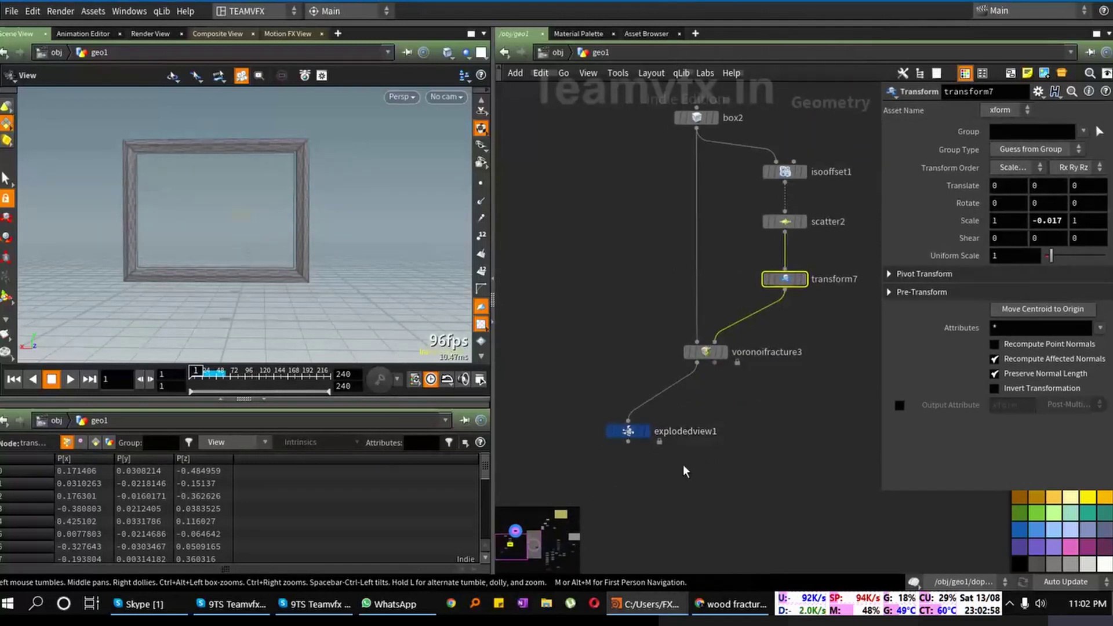
{"action": "scroll", "coordinate": [724, 342], "scroll_direction": "up", "scroll_amount": 1}
Step: Move the display flag from voronoifracture3 to scatter2 to view the scattered points
{"action": "left_click", "coordinate": [734, 330]}
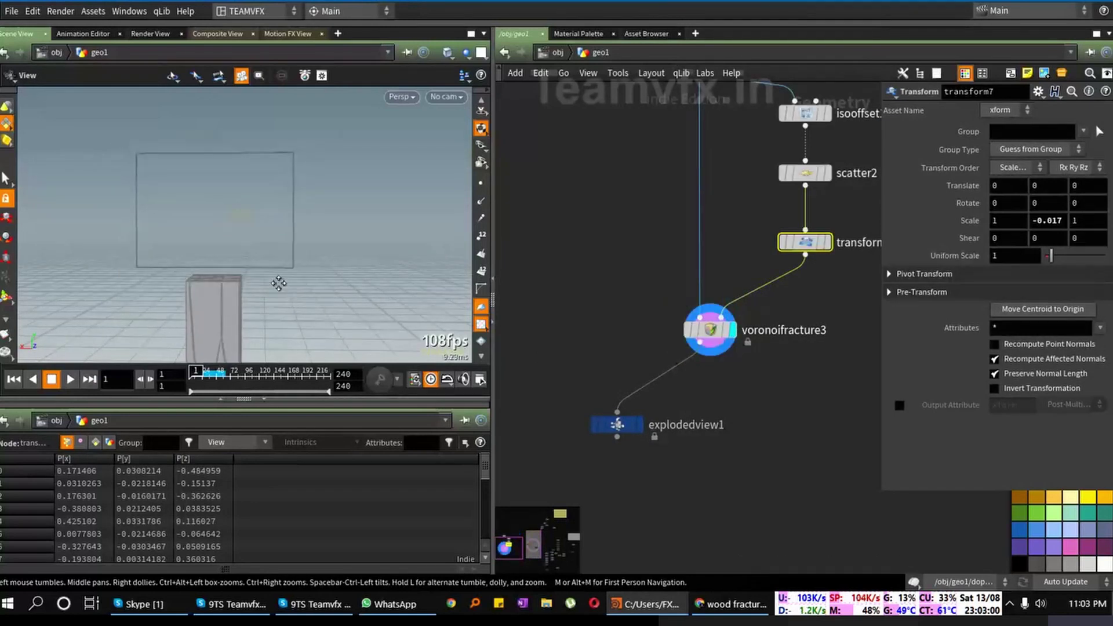
{"action": "scroll", "coordinate": [247, 202], "scroll_direction": "up", "scroll_amount": 3}
{"action": "scroll", "coordinate": [247, 202], "scroll_direction": "up", "scroll_amount": 1}
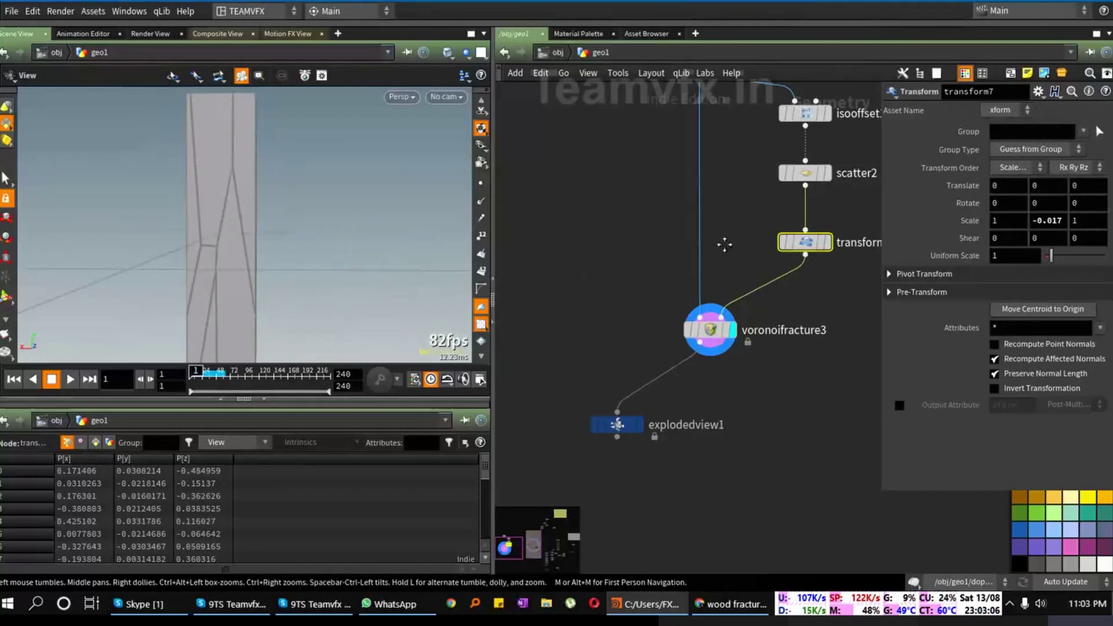
{"action": "middle_click_drag", "start_coordinate": [724, 244], "coordinate": [627, 318]}
{"action": "left_click", "coordinate": [732, 248]}
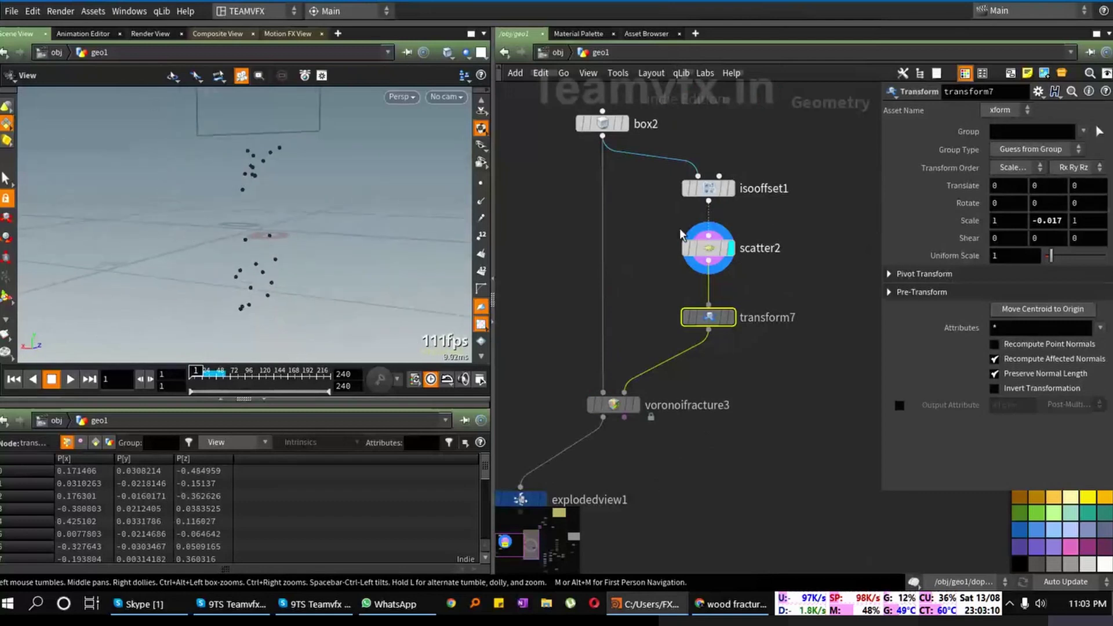
{"action": "left_click", "coordinate": [696, 248]}
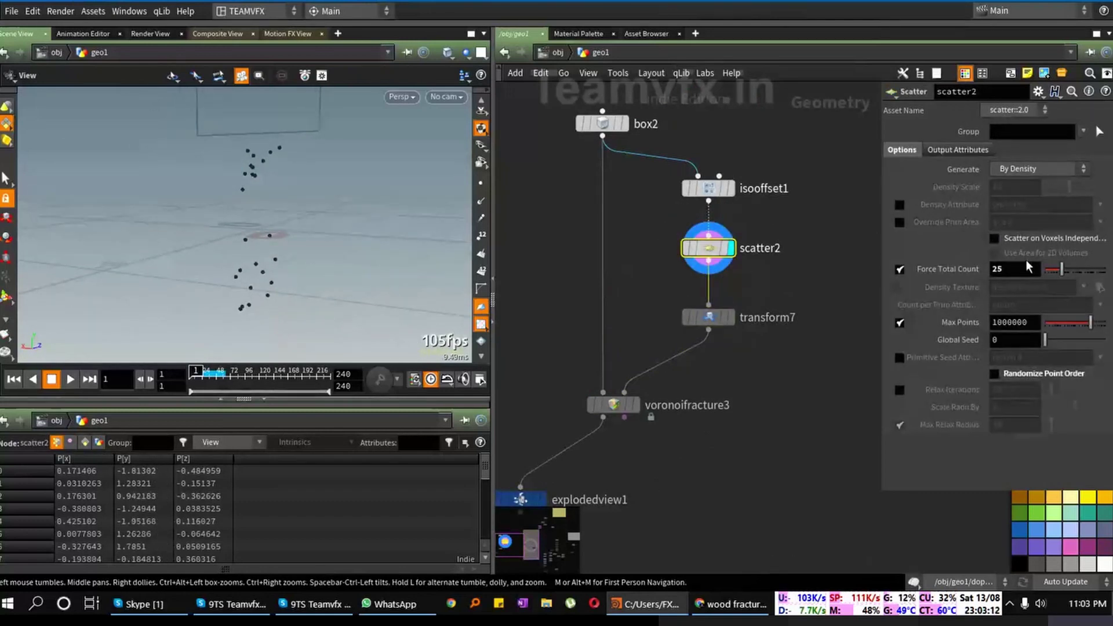
Step: Try a transform7 Y scale of -0.517, then undo the change
{"action": "left_click", "coordinate": [708, 316]}
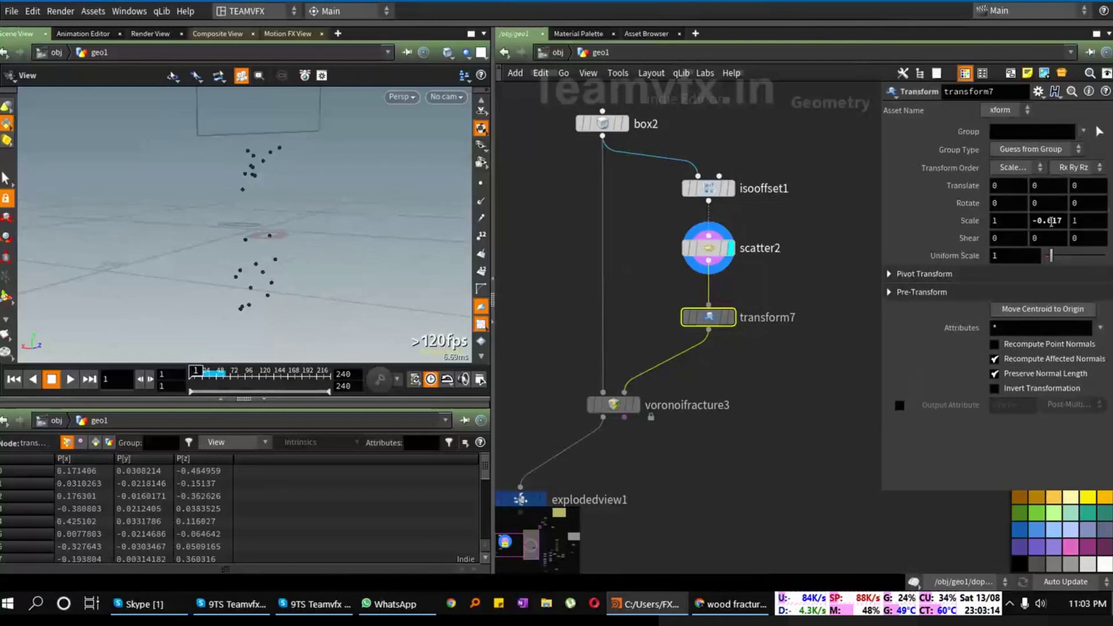
{"action": "middle_click_drag", "start_coordinate": [1050, 222], "coordinate": [930, 218]}
{"action": "left_click", "coordinate": [1053, 221]}
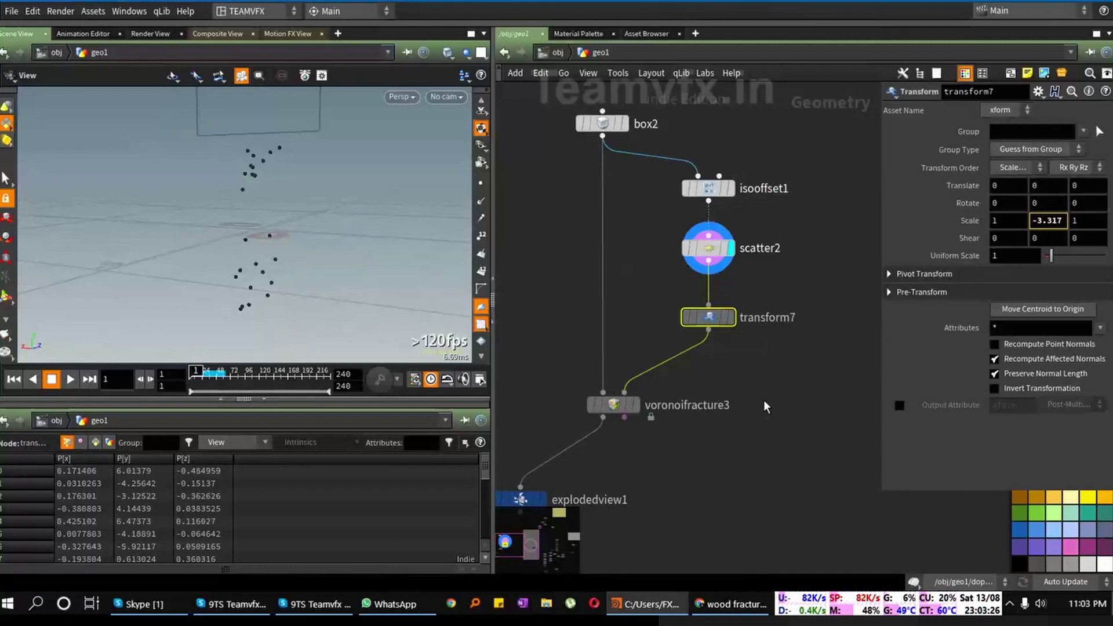
{"action": "key", "text": "ctrl+z"}
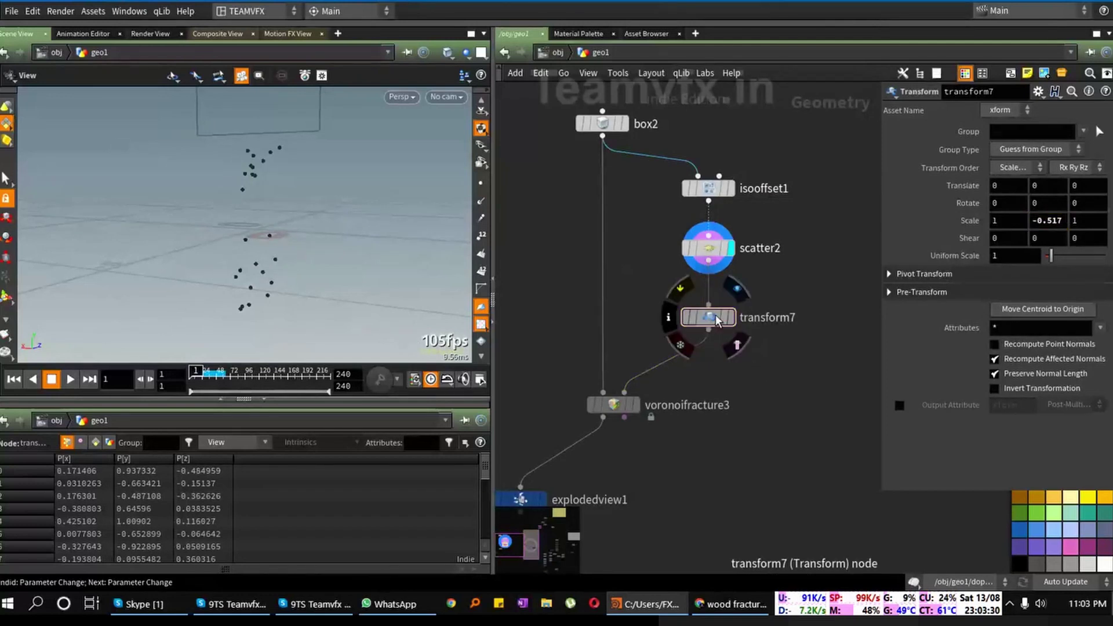
Step: Display transform7 and ladder its Y scale to -0.117 to flatten the points
{"action": "left_click", "coordinate": [733, 318]}
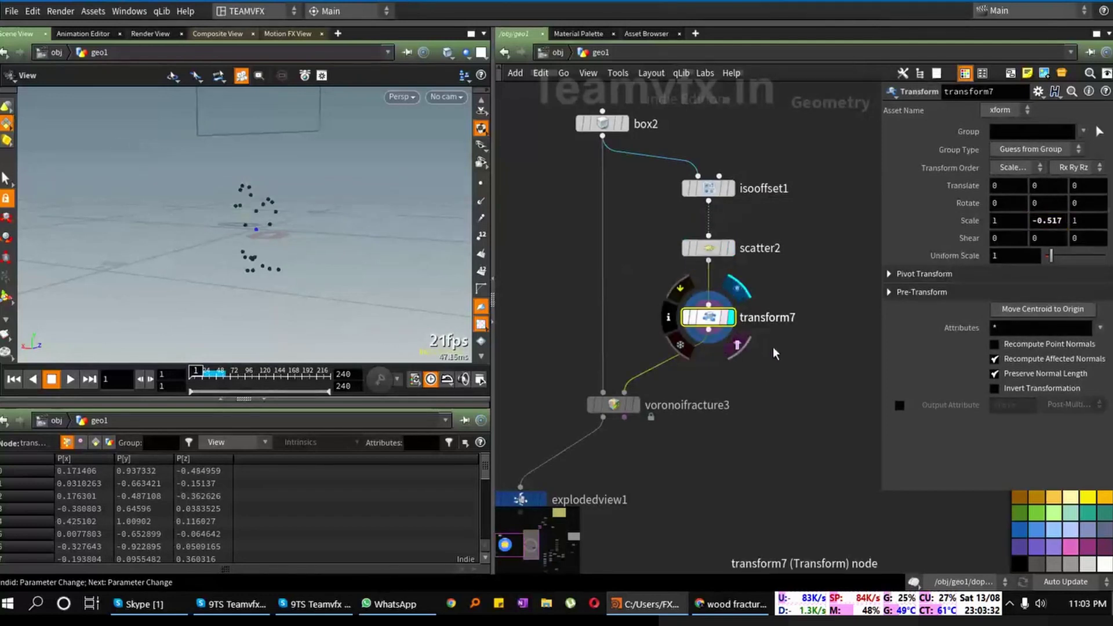
{"action": "middle_click_drag", "start_coordinate": [788, 352], "coordinate": [736, 350]}
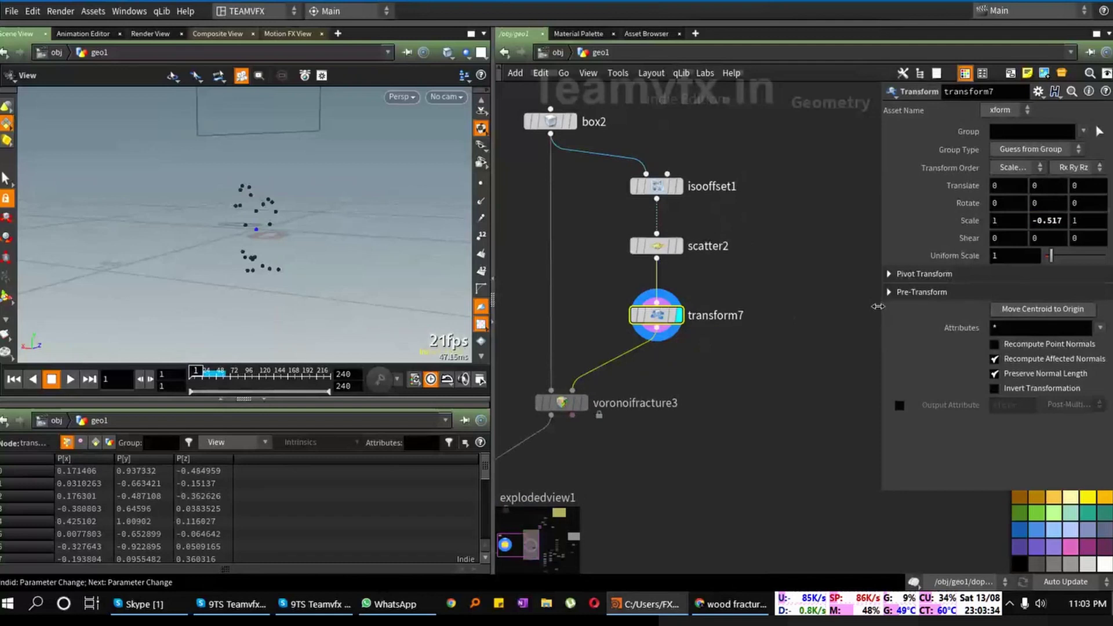
{"action": "left_click_drag", "start_coordinate": [878, 306], "coordinate": [772, 306]}
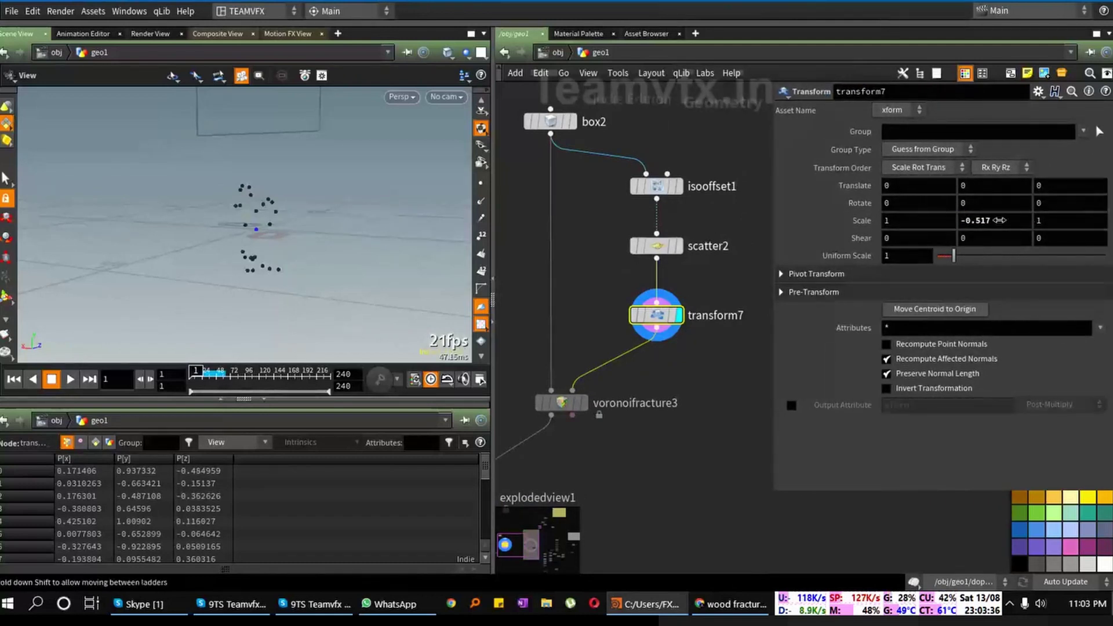
{"action": "middle_click_drag", "start_coordinate": [1011, 221], "coordinate": [1038, 212]}
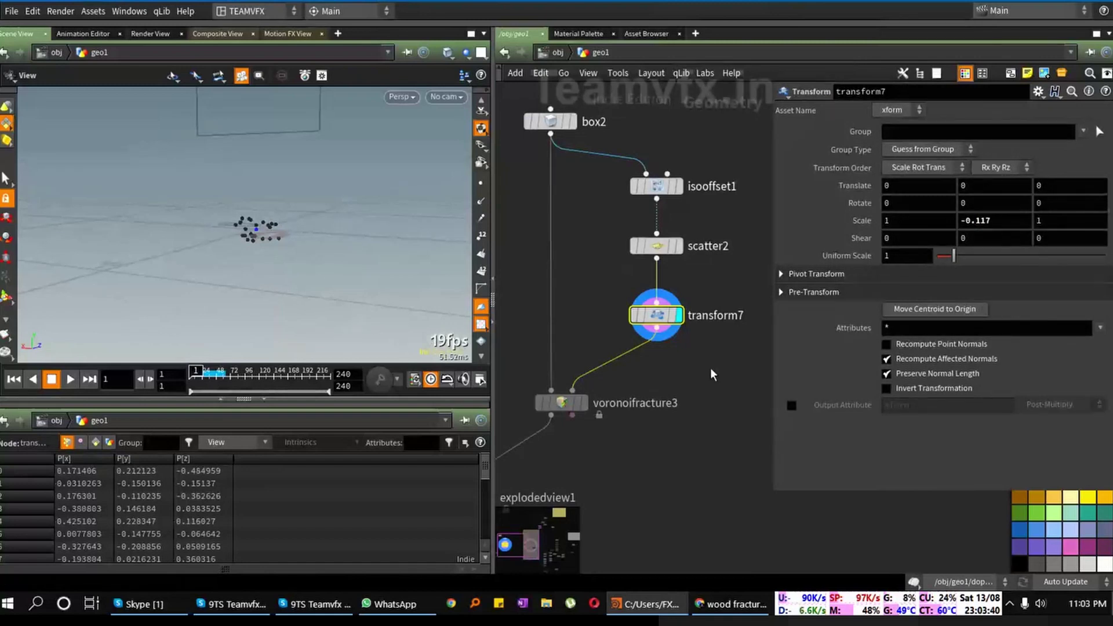
{"action": "middle_click_drag", "start_coordinate": [714, 375], "coordinate": [680, 380]}
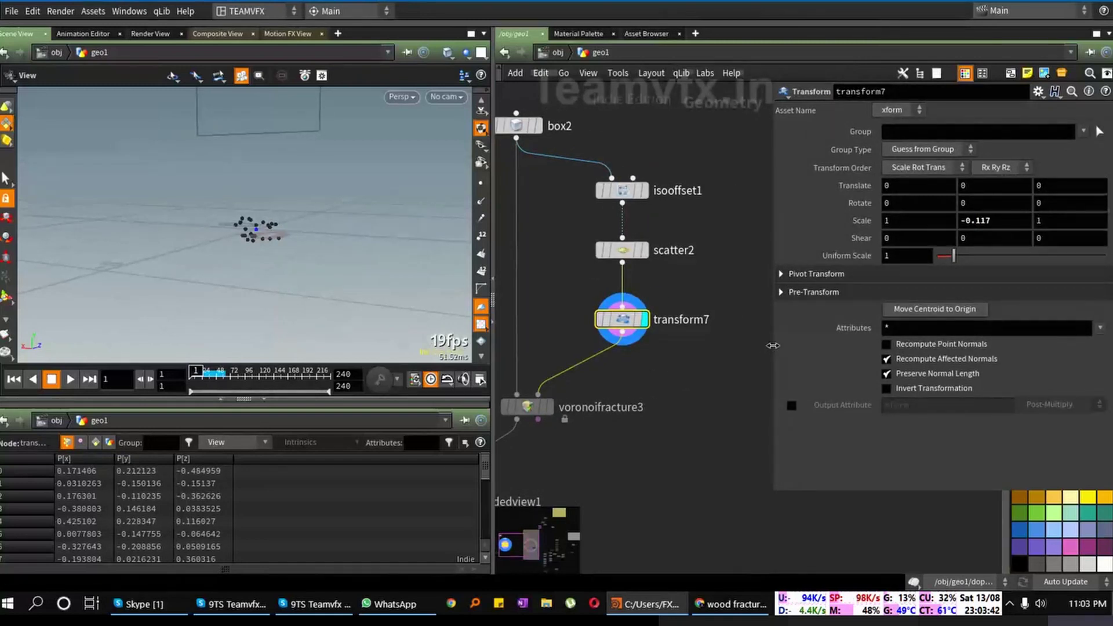
{"action": "left_click_drag", "start_coordinate": [773, 346], "coordinate": [839, 346]}
{"action": "middle_click_drag", "start_coordinate": [721, 375], "coordinate": [761, 361]}
{"action": "key", "text": "Tab"}
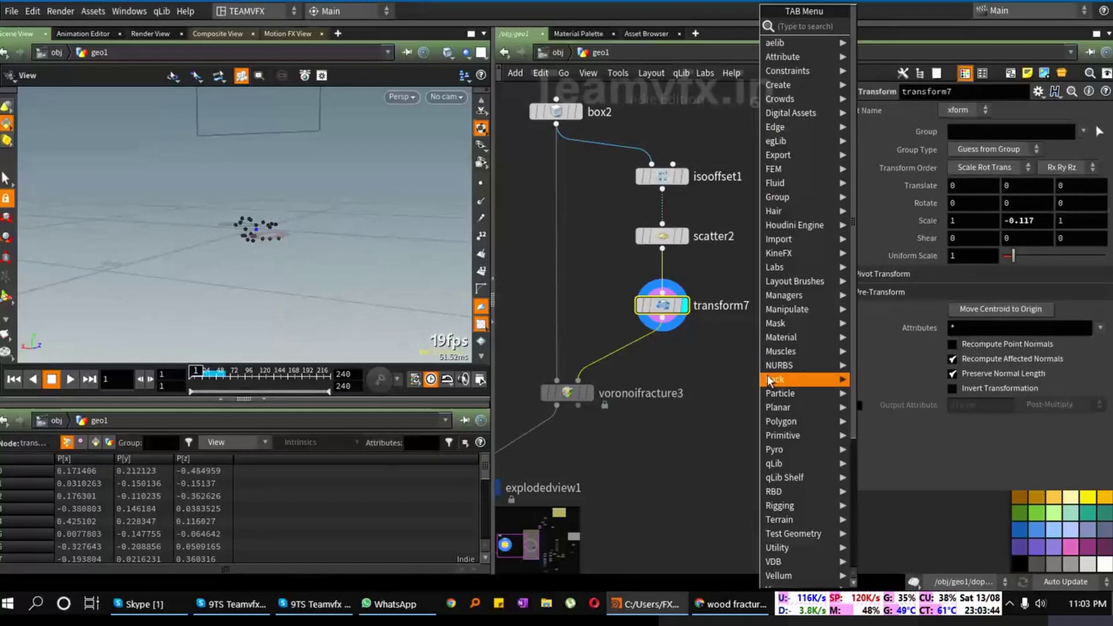
Step: Add a Copy and Transform node (copy1) and display its copied points
{"action": "mouse_move", "coordinate": [768, 380]}
{"action": "type", "text": "du"}
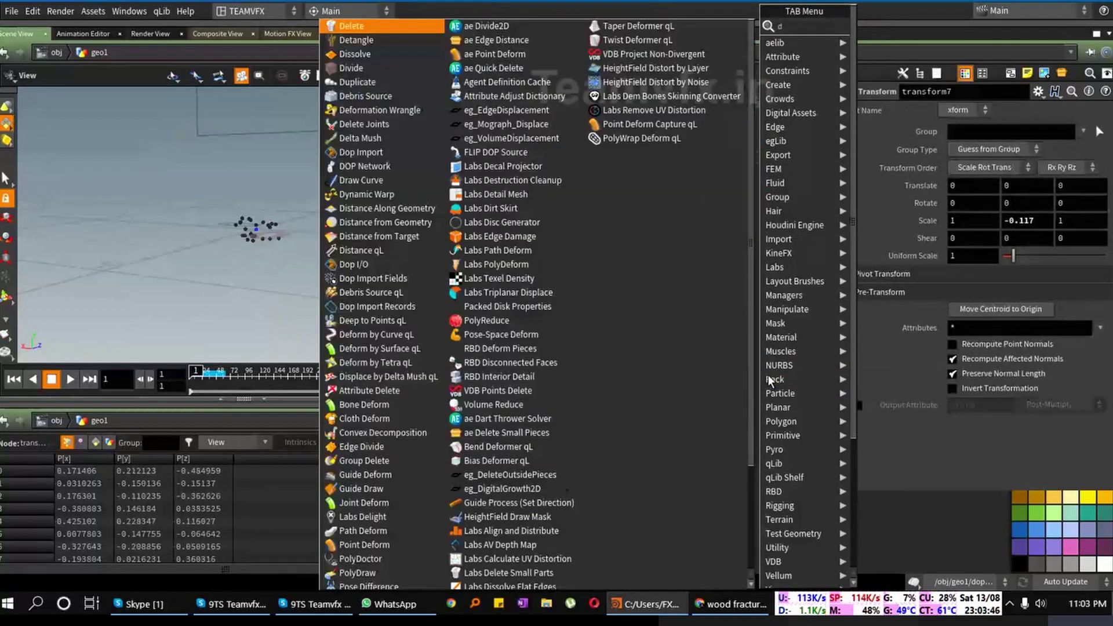
{"action": "left_click", "coordinate": [884, 26]}
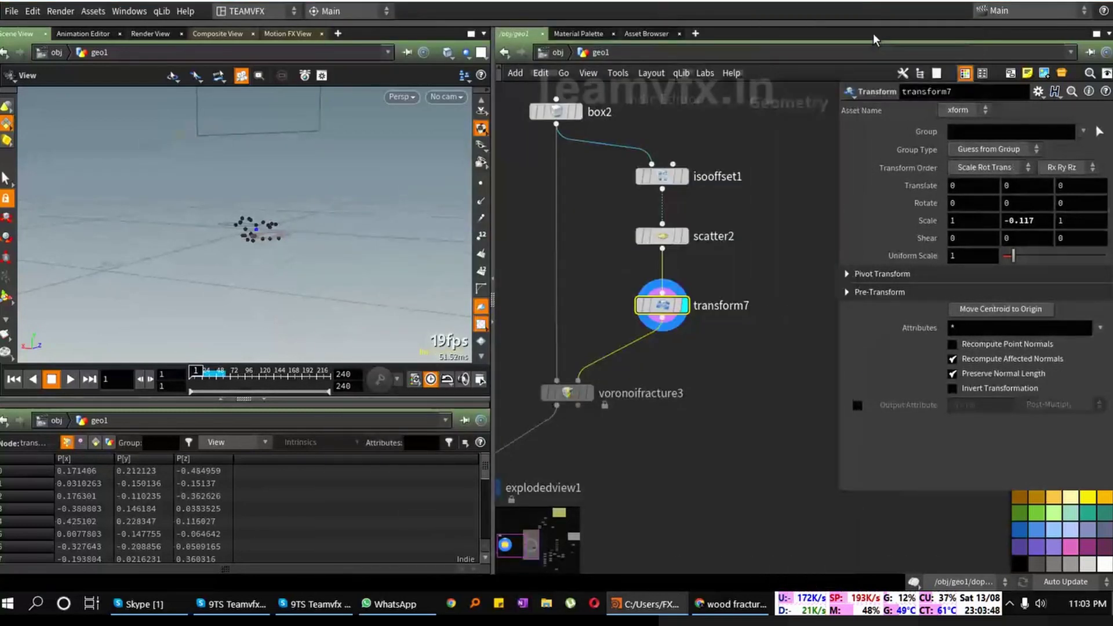
{"action": "left_click", "coordinate": [761, 361]}
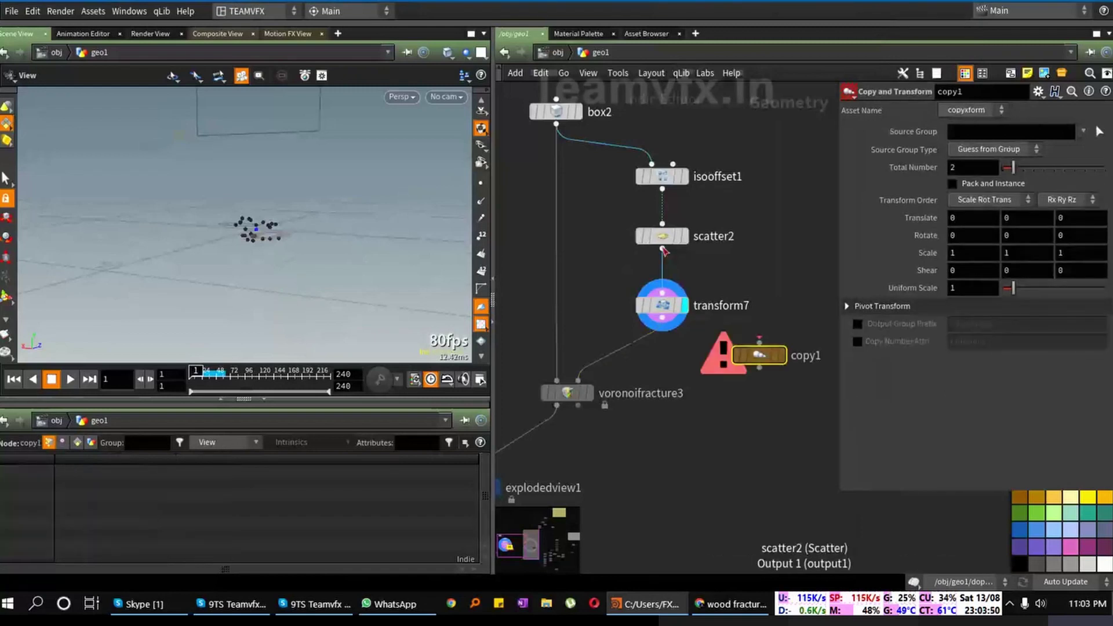
{"action": "left_click_drag", "start_coordinate": [662, 250], "coordinate": [732, 356]}
{"action": "left_click", "coordinate": [782, 353]}
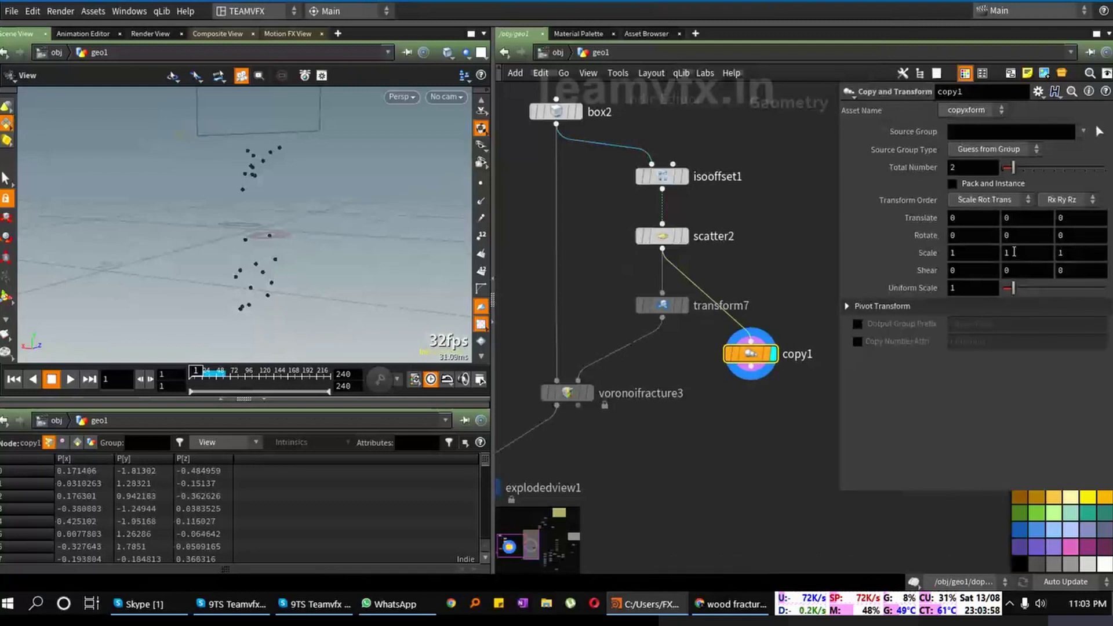
Step: Feed copy1 from transform7 and set its Y scale to 0.1 for 2 copies
{"action": "middle_click_drag", "start_coordinate": [1014, 252], "coordinate": [946, 259]}
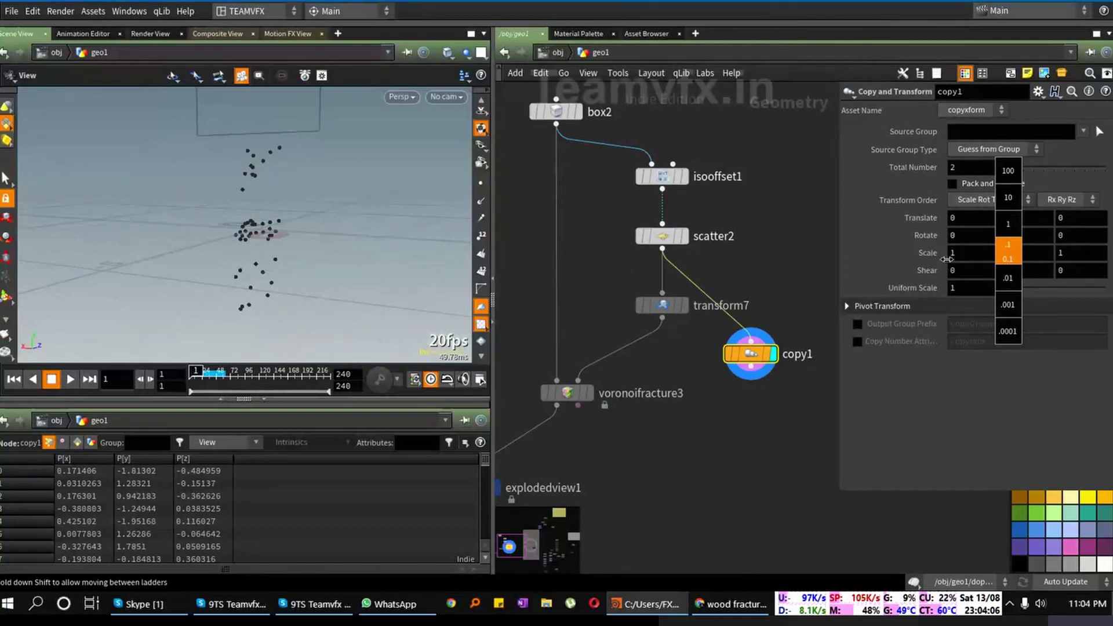
{"action": "middle_click_drag", "start_coordinate": [946, 260], "coordinate": [947, 259]}
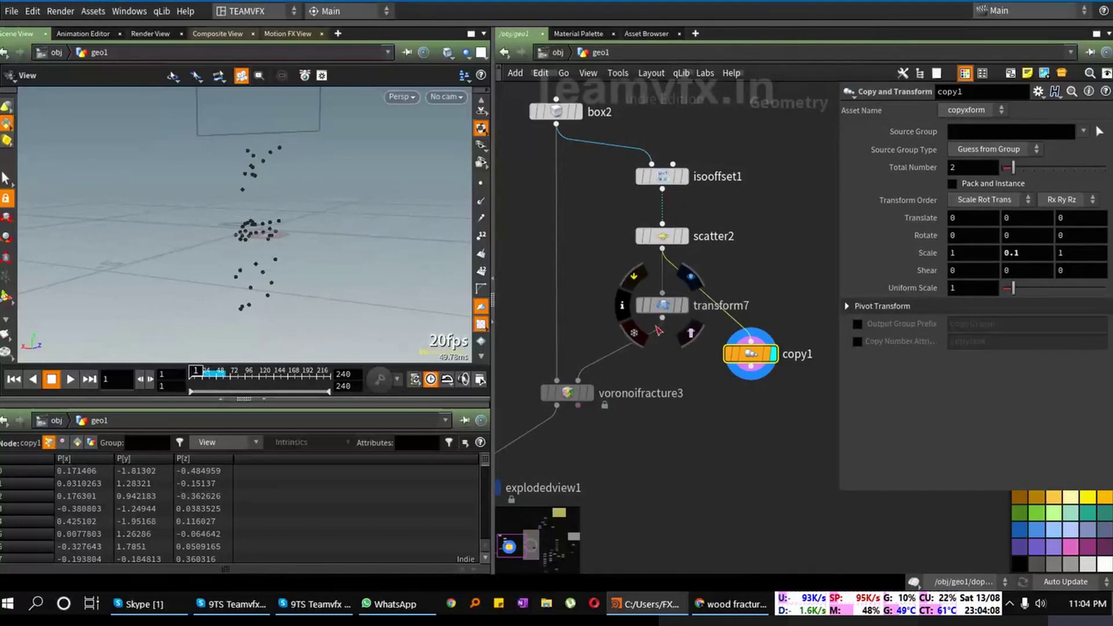
{"action": "left_click_drag", "start_coordinate": [662, 317], "coordinate": [730, 353]}
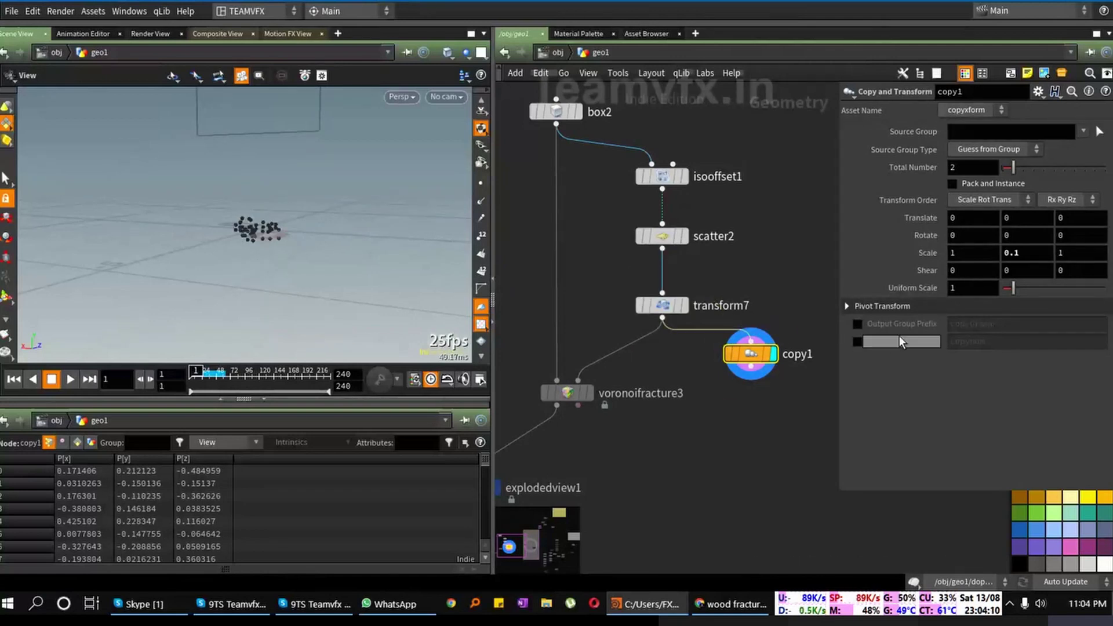
{"action": "middle_click_drag", "start_coordinate": [1012, 253], "coordinate": [1029, 252]}
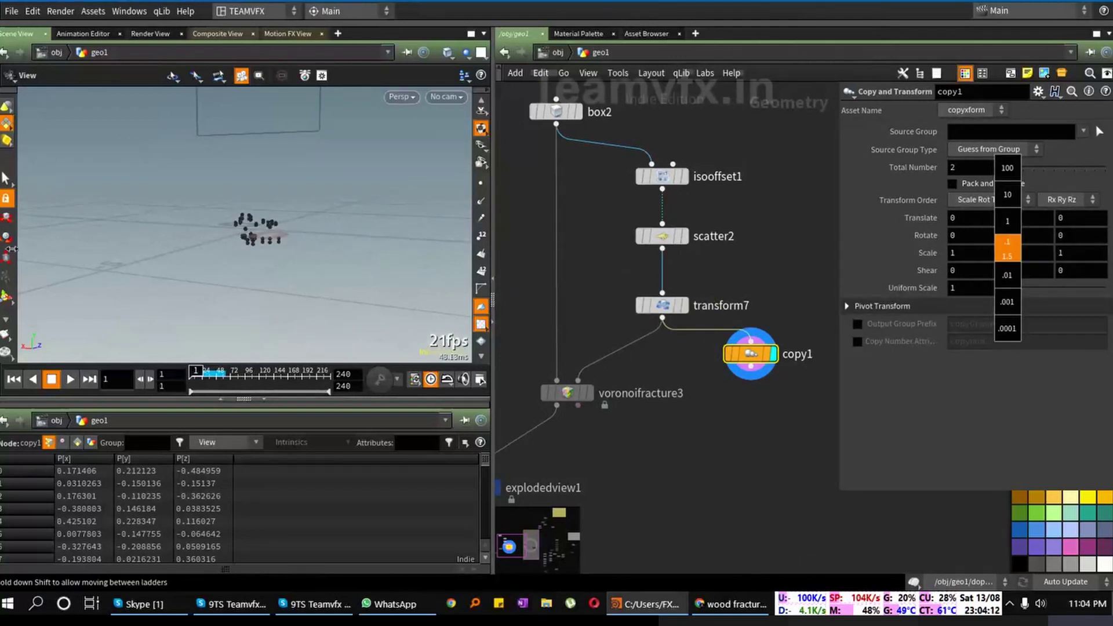
{"action": "middle_click_drag", "start_coordinate": [10, 249], "coordinate": [458, 203]}
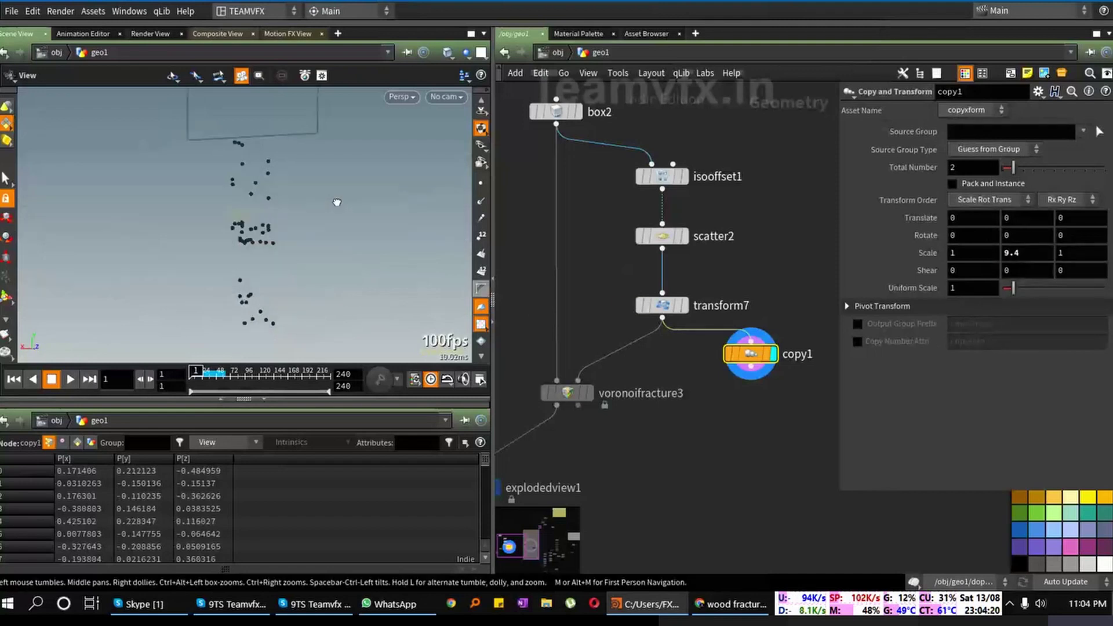
{"action": "left_click_drag", "start_coordinate": [337, 202], "coordinate": [327, 213]}
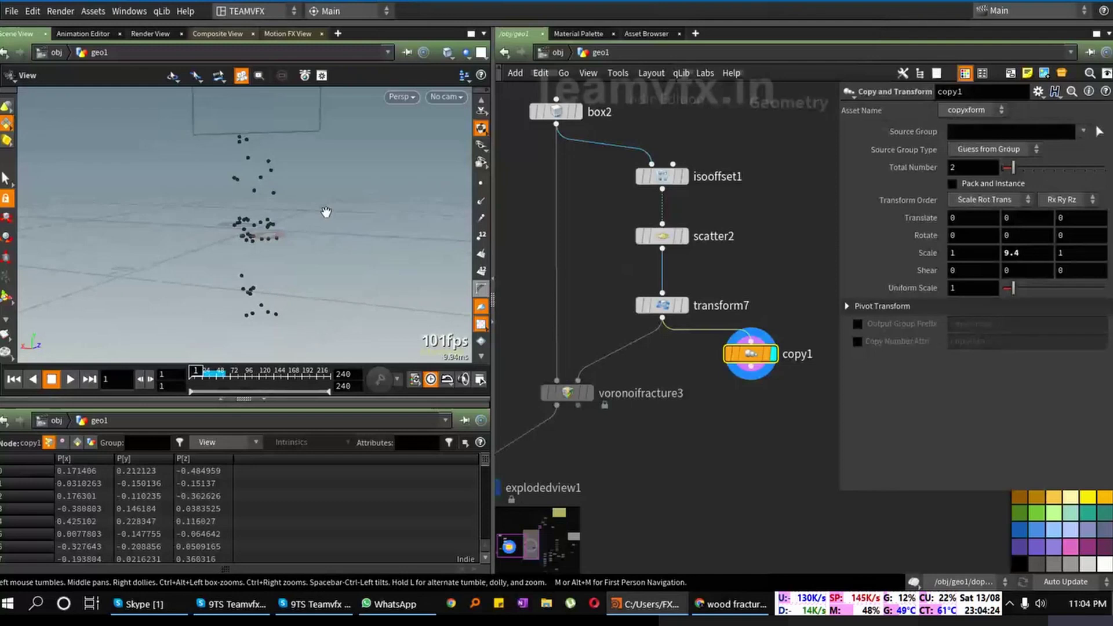
{"action": "key", "text": "ctrl+z"}
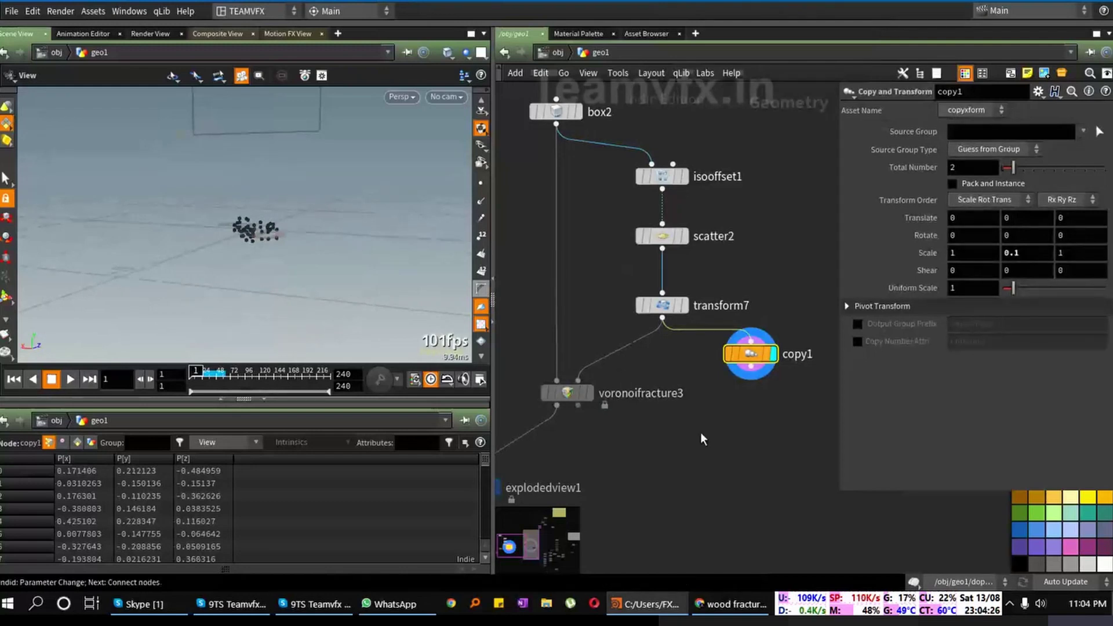
{"action": "middle_click_drag", "start_coordinate": [700, 432], "coordinate": [617, 477]}
{"action": "left_click_drag", "start_coordinate": [668, 400], "coordinate": [701, 425]}
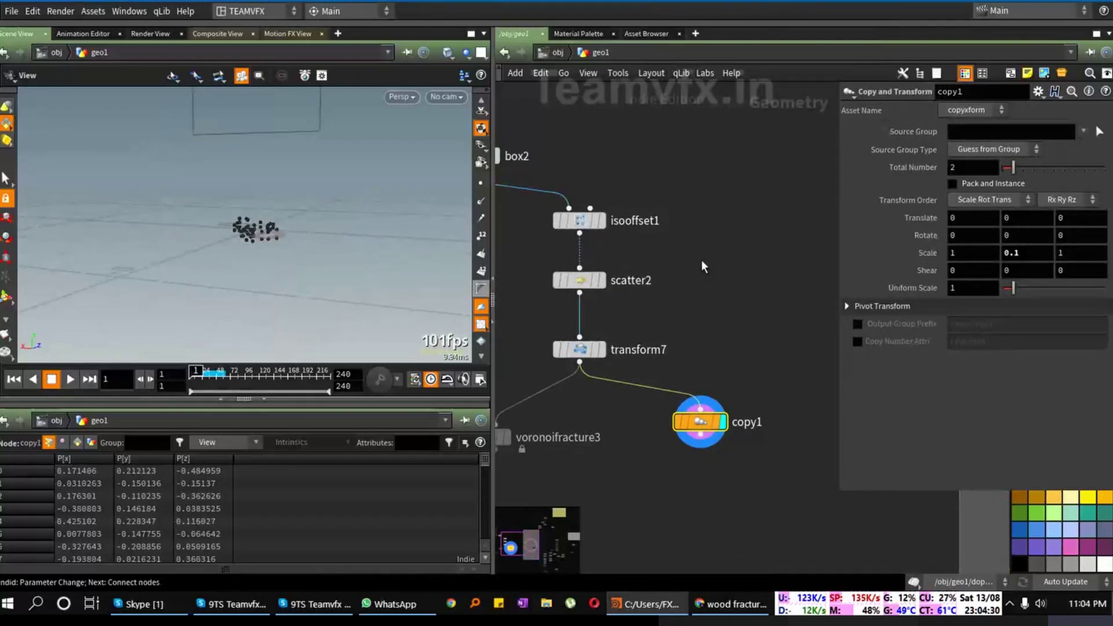
Step: Add transform8 after transform7 with Translate Y of -0.8
{"action": "key", "text": "Tab"}
{"action": "mouse_move", "coordinate": [731, 313]}
{"action": "type", "text": "tr"}
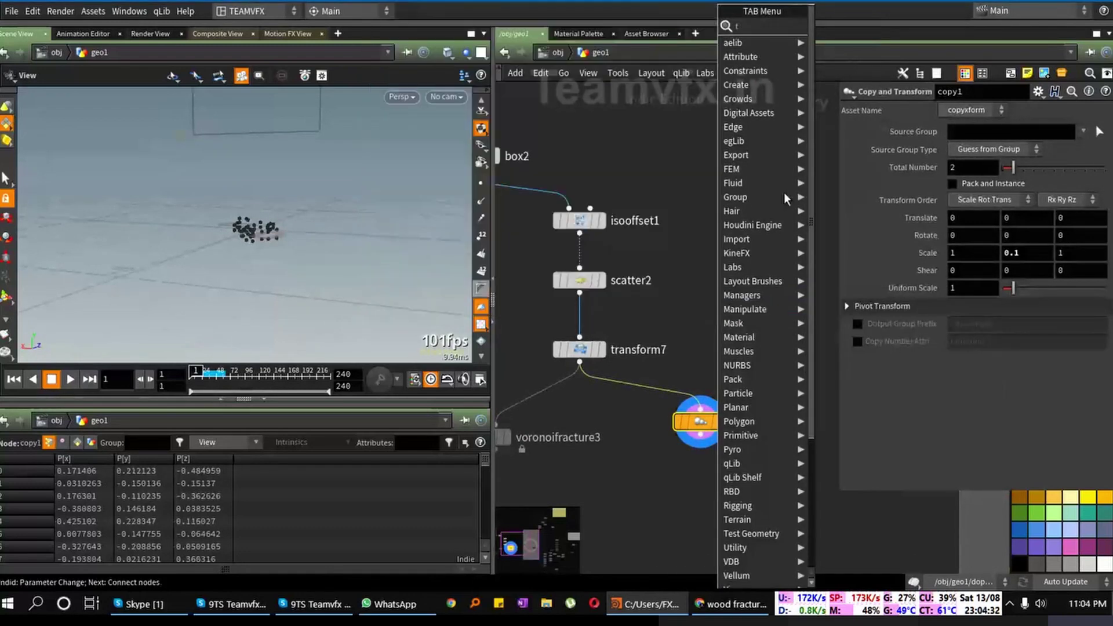
{"action": "left_click", "coordinate": [435, 53]}
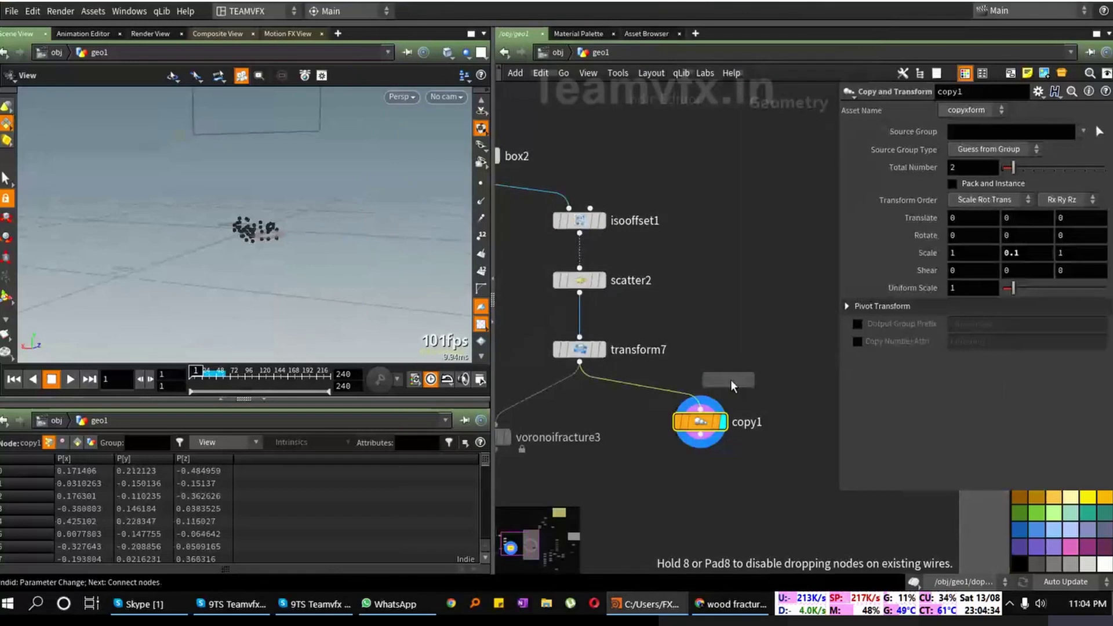
{"action": "left_click", "coordinate": [721, 364]}
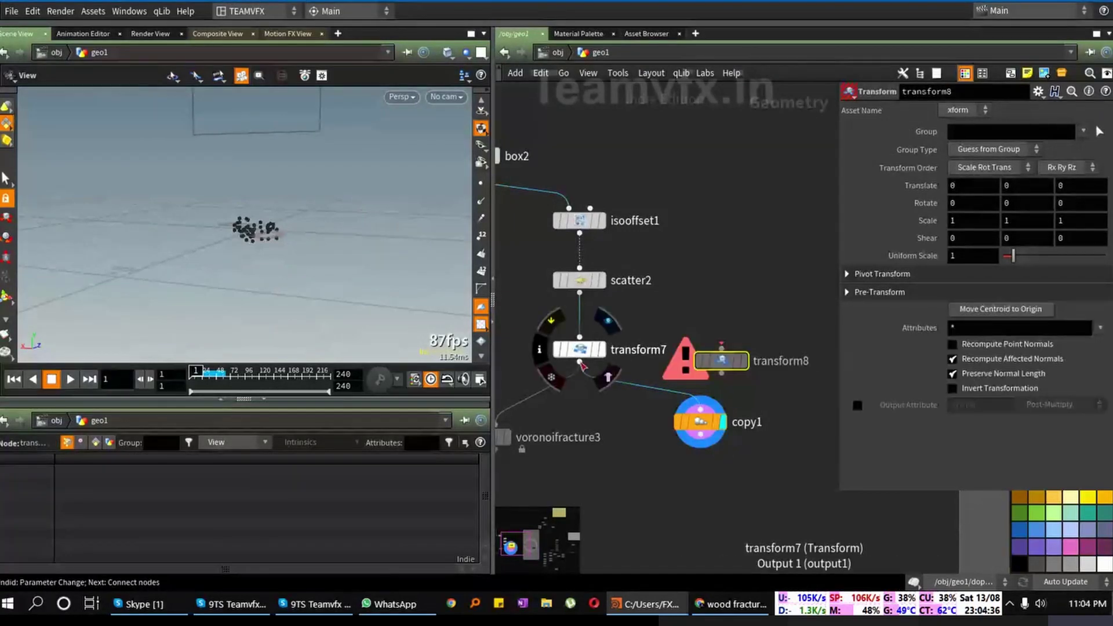
{"action": "left_click_drag", "start_coordinate": [580, 363], "coordinate": [721, 348]}
{"action": "middle_click_drag", "start_coordinate": [1026, 187], "coordinate": [979, 200]}
{"action": "left_click", "coordinate": [744, 360]}
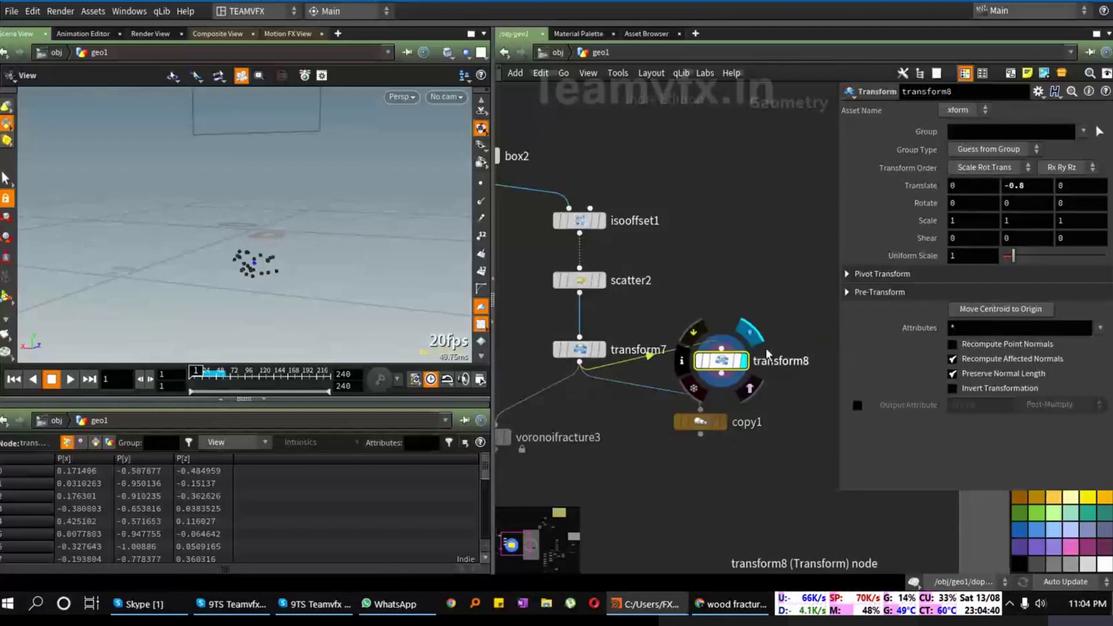
Step: Feed copy1 from transform8 and set its Scale Y to 1 and Translate Y to 1.6
{"action": "left_click_drag", "start_coordinate": [721, 371], "coordinate": [747, 425]}
{"action": "left_click", "coordinate": [747, 425]}
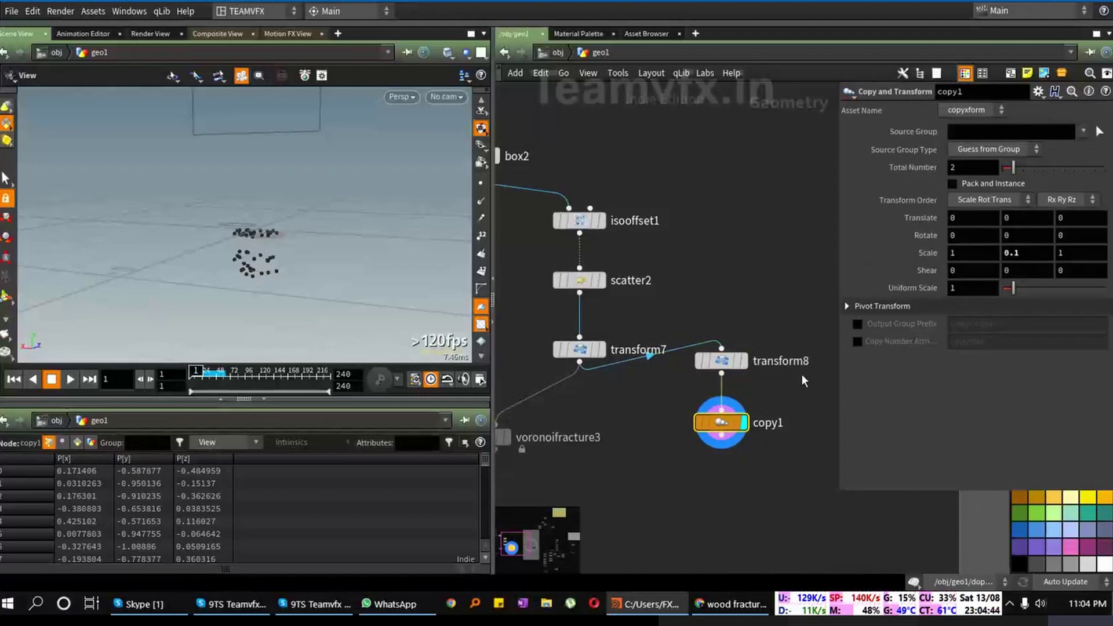
{"action": "left_click", "coordinate": [1026, 248]}
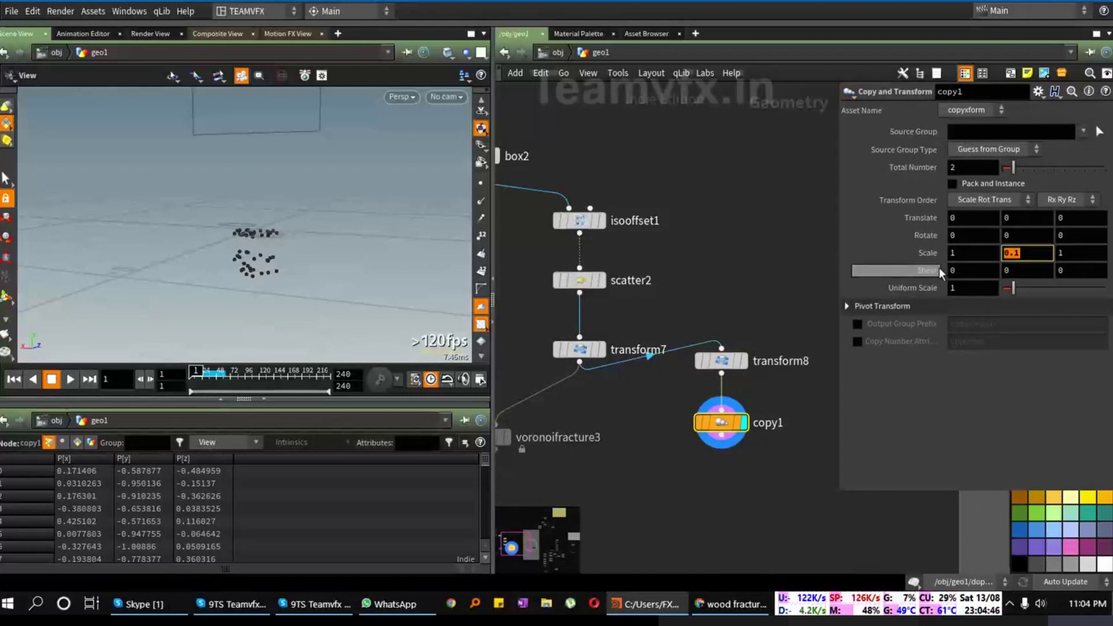
{"action": "type", "text": "1"}
{"action": "key", "text": "Return"}
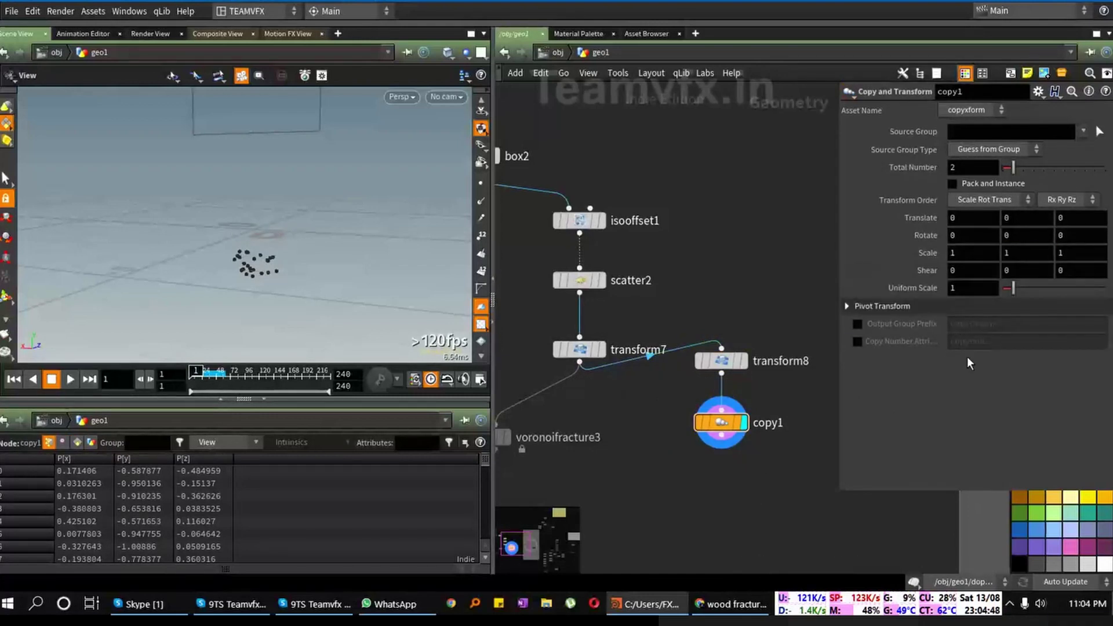
{"action": "mouse_move", "coordinate": [1012, 218]}
{"action": "middle_mouse_down"}
{"action": "mouse_move", "coordinate": [1101, 214]}
{"action": "mouse_move", "coordinate": [1011, 217]}
{"action": "middle_mouse_up"}
{"action": "middle_click_drag", "start_coordinate": [733, 476], "coordinate": [772, 355]}
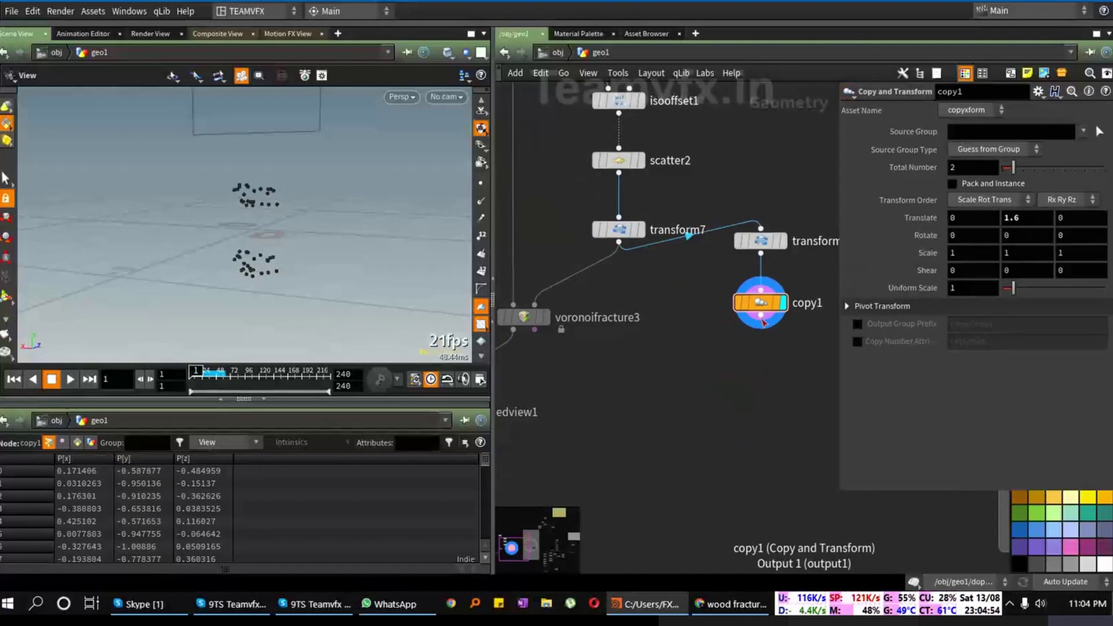
Step: Wire copy1's two point layers into voronoifracture3's second input and select transform7
{"action": "left_click", "coordinate": [761, 319]}
{"action": "left_click", "coordinate": [546, 321]}
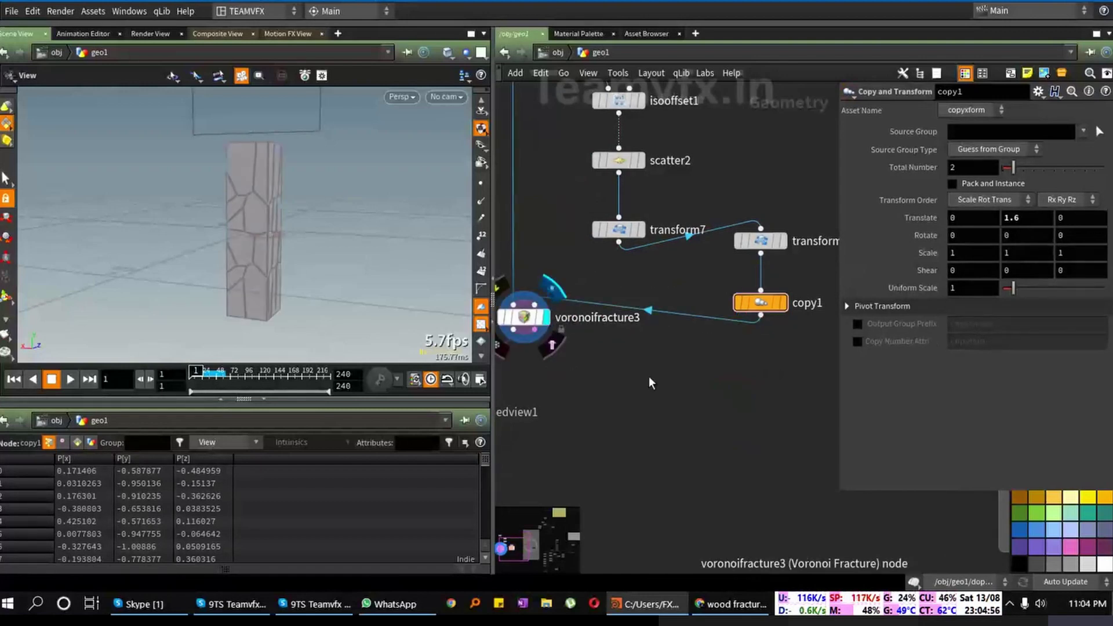
{"action": "left_click_drag", "start_coordinate": [331, 254], "coordinate": [240, 189]}
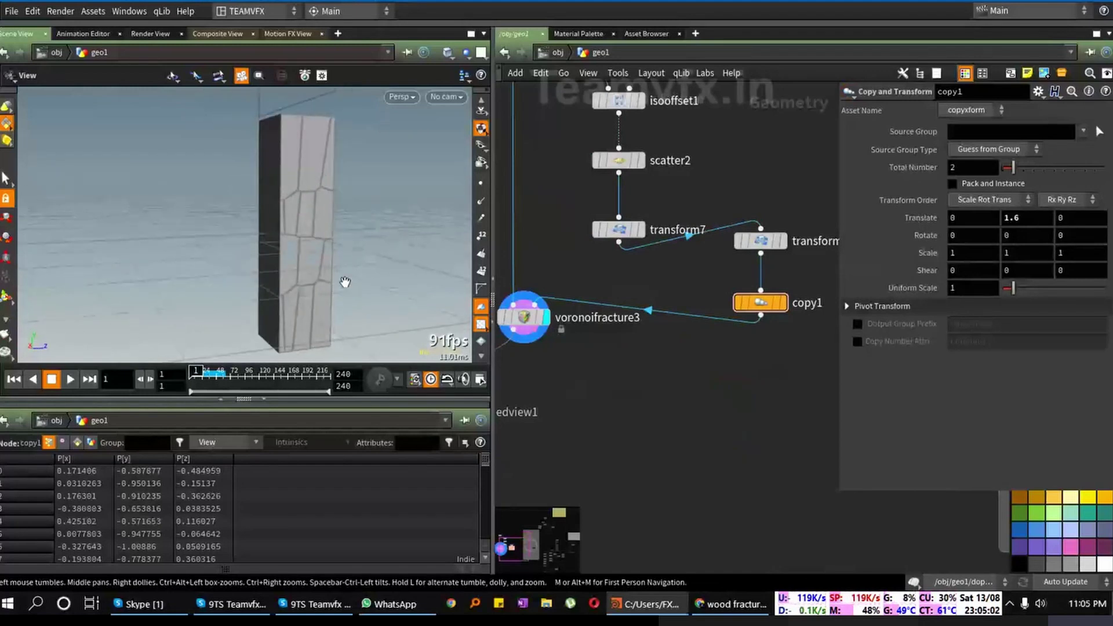
{"action": "middle_click_drag", "start_coordinate": [687, 457], "coordinate": [708, 453]}
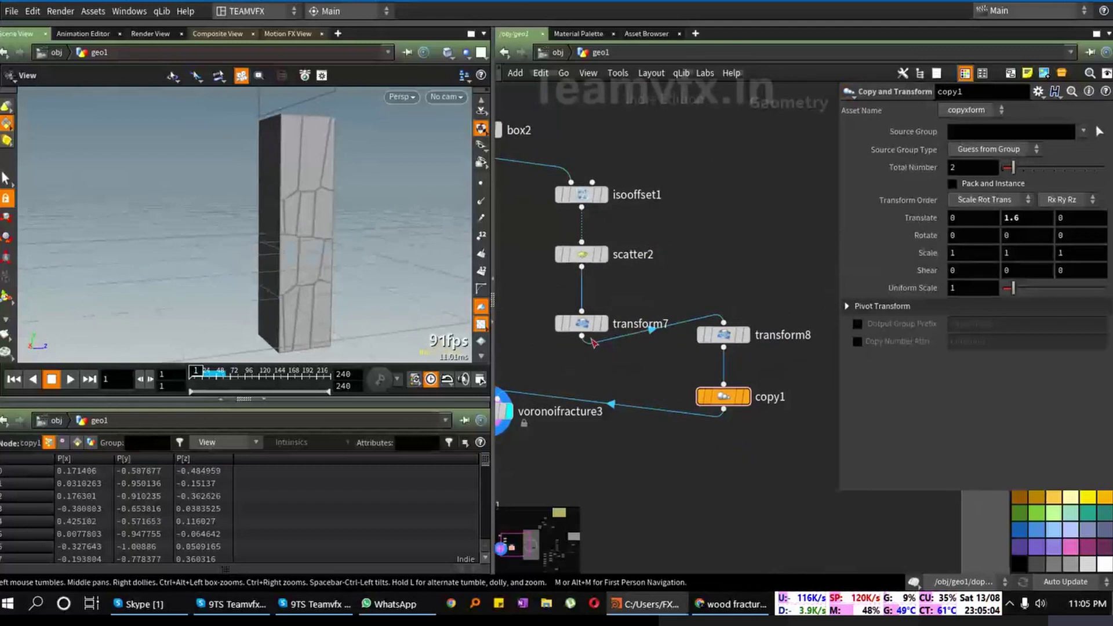
{"action": "left_click", "coordinate": [582, 323]}
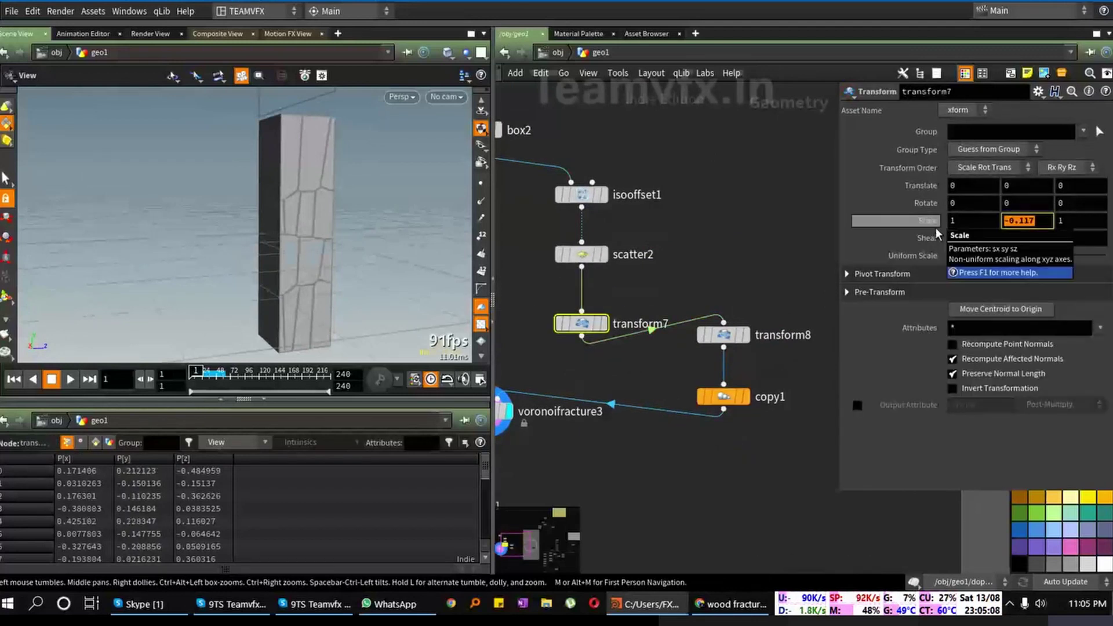
Step: Try transform7 Y scales of -0.5 and -1 while viewing the exploded pieces
{"action": "type", "text": "-.5"}
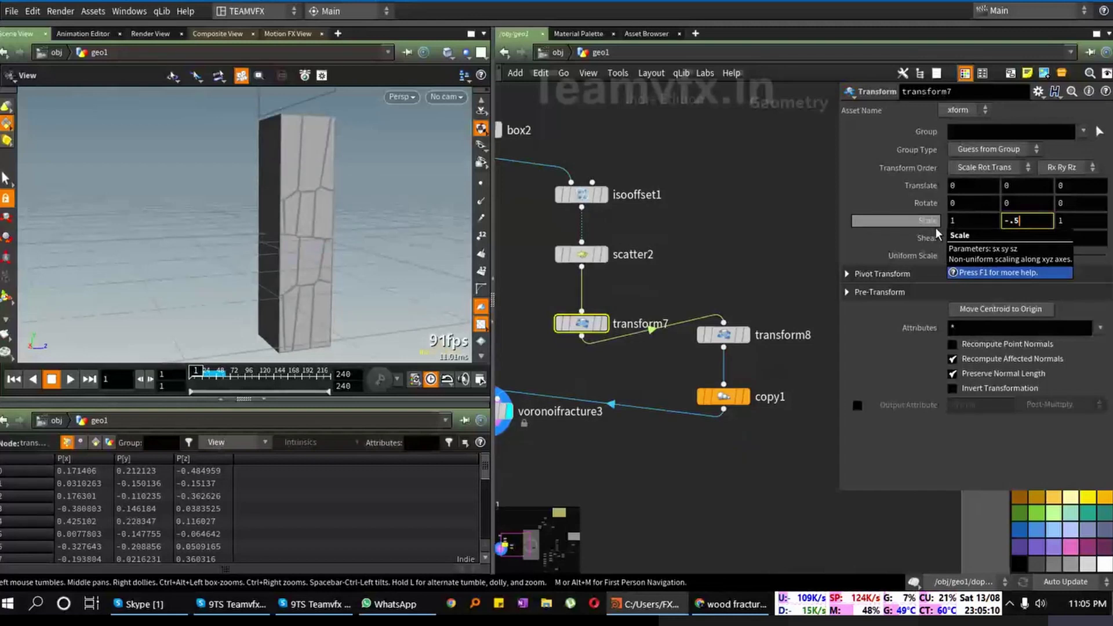
{"action": "key", "text": "Return"}
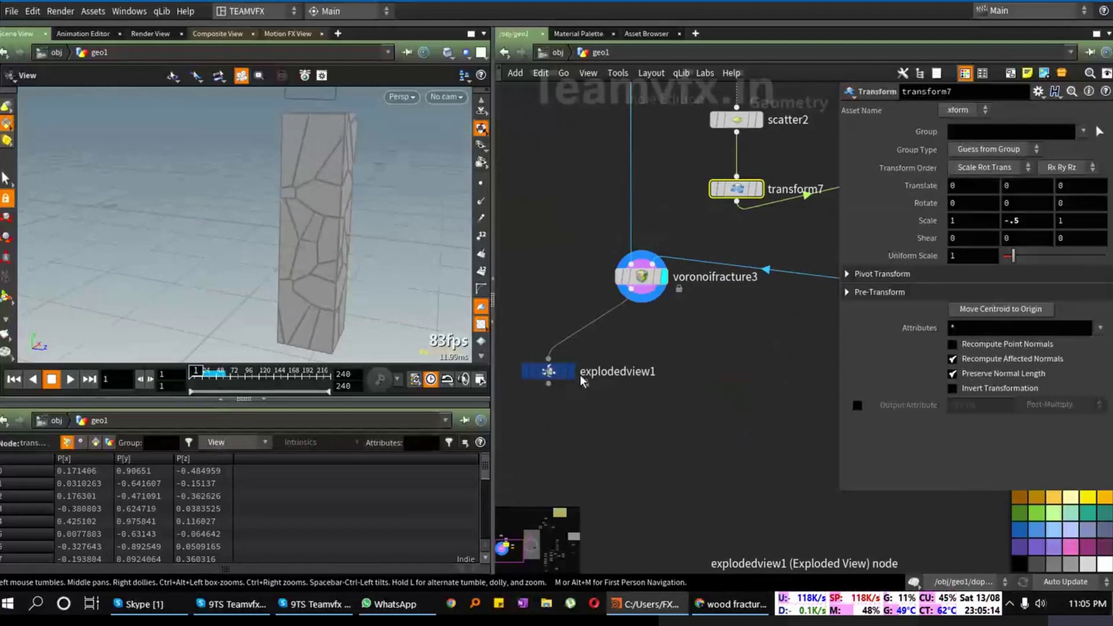
{"action": "left_click", "coordinate": [570, 373]}
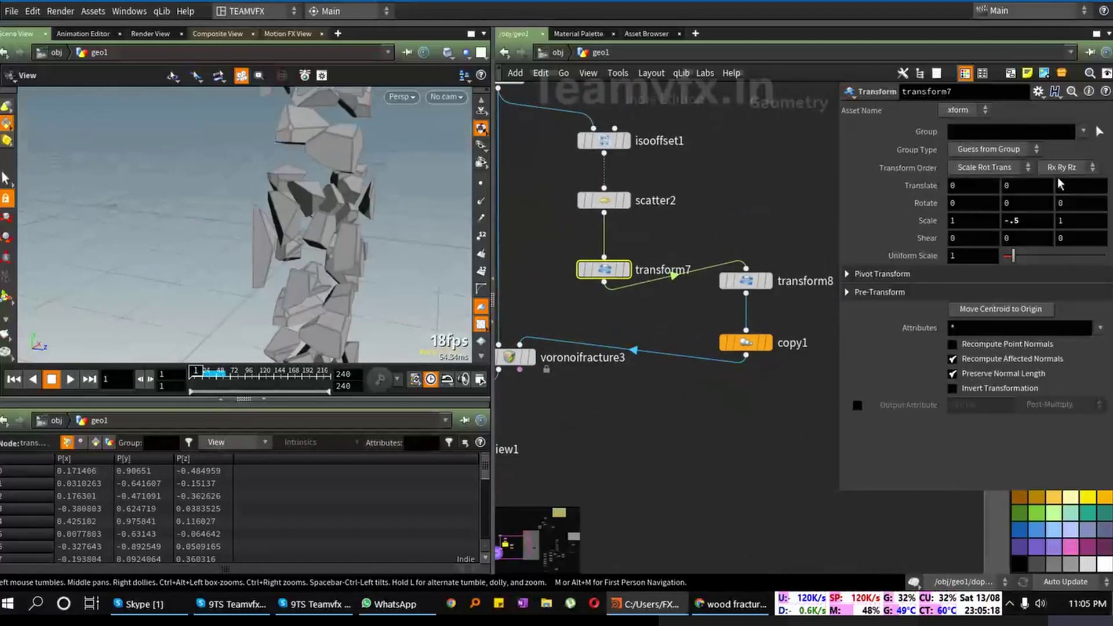
{"action": "middle_click_drag", "start_coordinate": [1023, 219], "coordinate": [887, 217]}
{"action": "left_click_drag", "start_coordinate": [338, 311], "coordinate": [209, 216]}
Step: Set the Y scale to 0, then fine-tune it toward 0.01
{"action": "left_click", "coordinate": [1040, 220]}
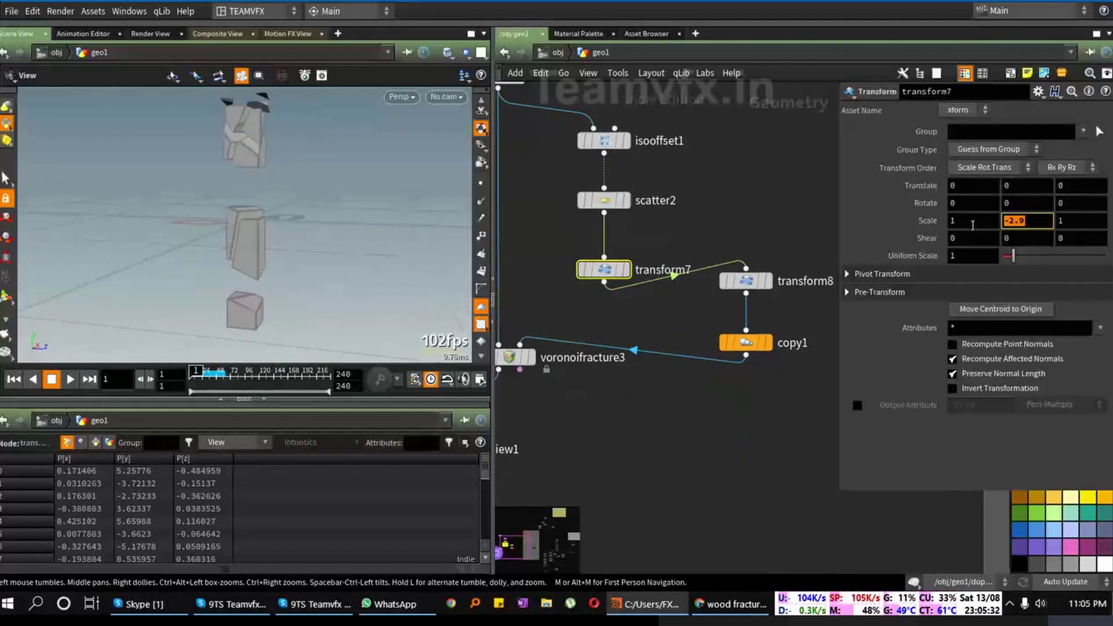
{"action": "key", "text": "Return"}
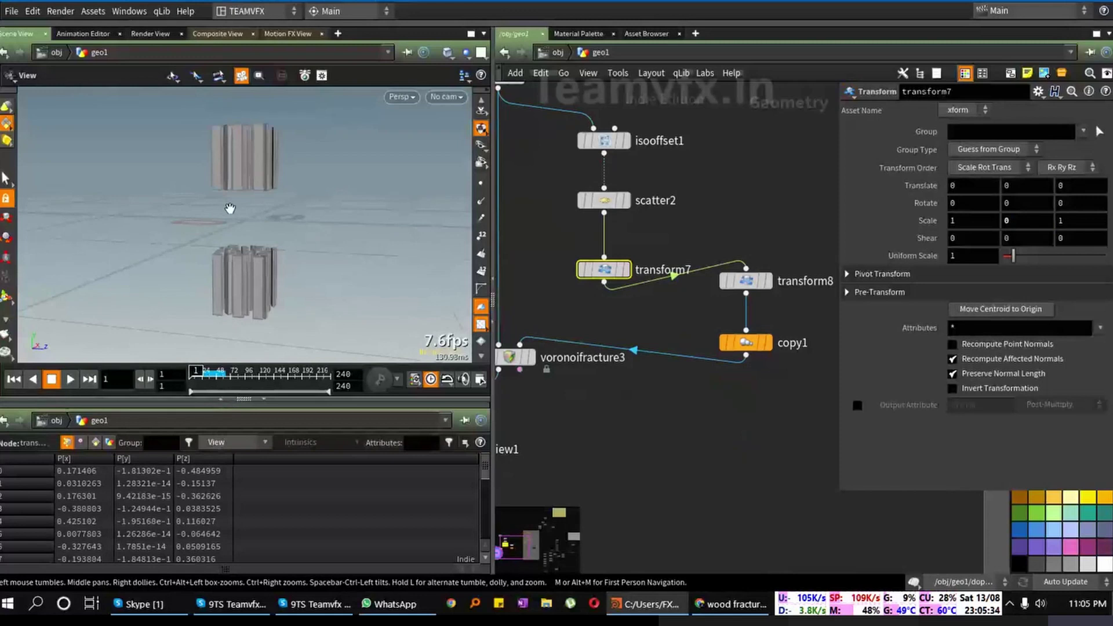
{"action": "left_click_drag", "start_coordinate": [230, 208], "coordinate": [140, 197]}
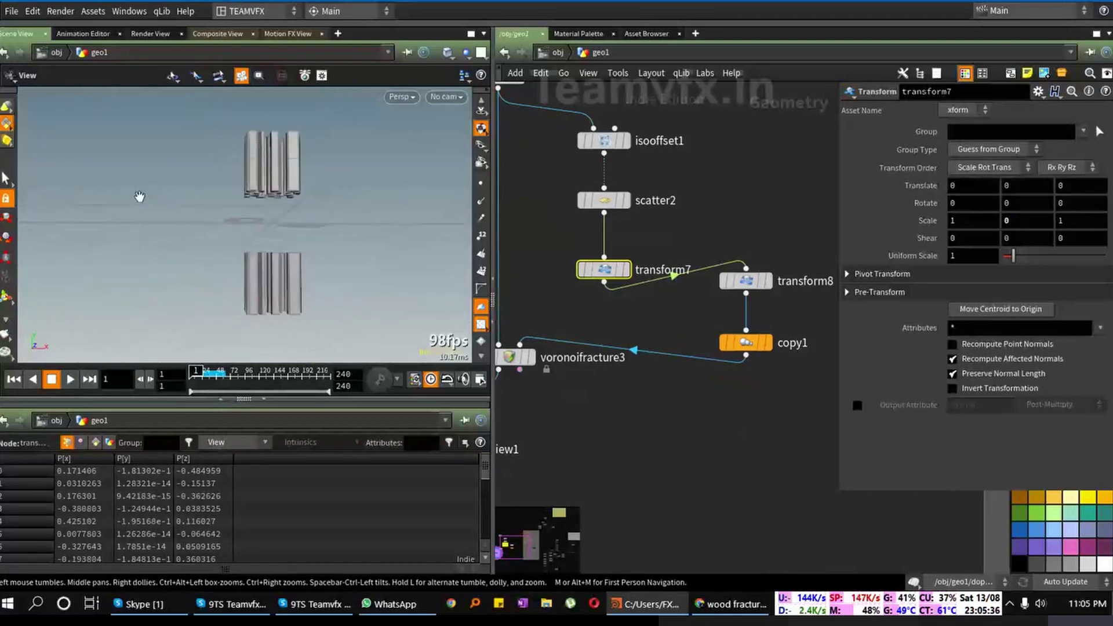
{"action": "scroll", "coordinate": [296, 154], "scroll_direction": "up", "scroll_amount": 5}
{"action": "scroll", "coordinate": [326, 248], "scroll_direction": "up", "scroll_amount": 2}
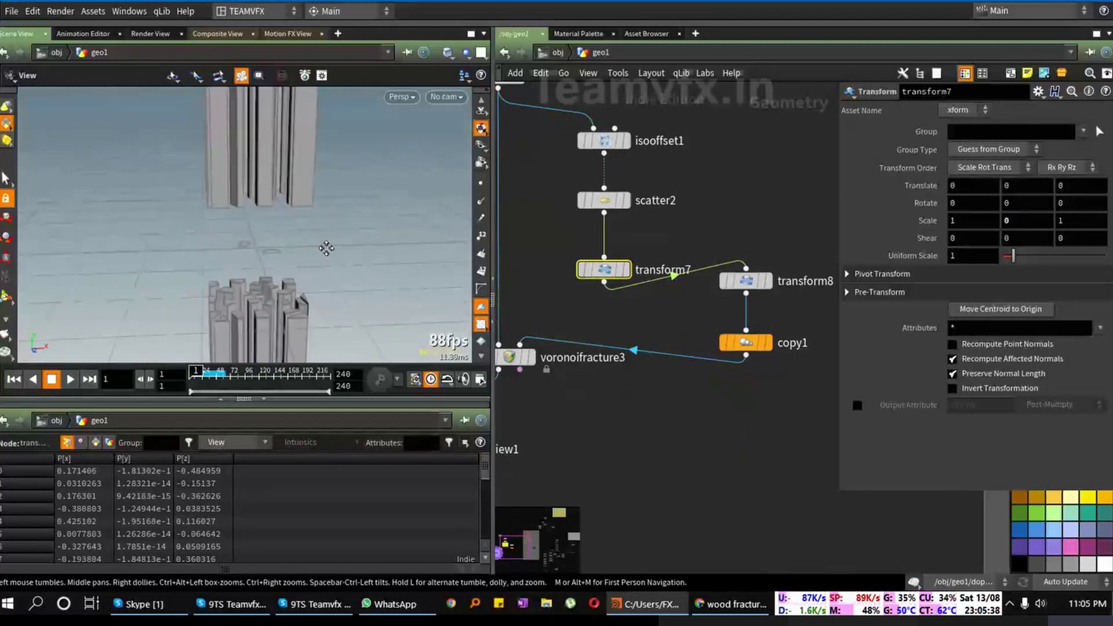
{"action": "scroll", "coordinate": [326, 248], "scroll_direction": "up", "scroll_amount": 1}
{"action": "middle_click_drag", "start_coordinate": [1007, 221], "coordinate": [1031, 250]}
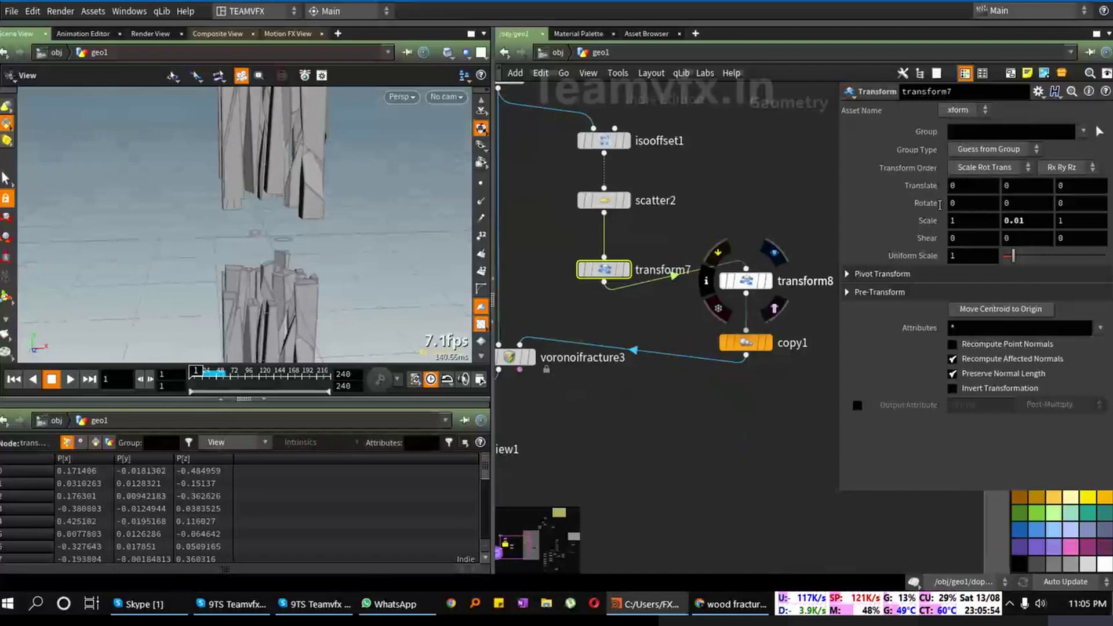
Step: Display transform8, then copy1, to inspect the two thin stacked point layers
{"action": "left_click_drag", "start_coordinate": [316, 159], "coordinate": [275, 211]}
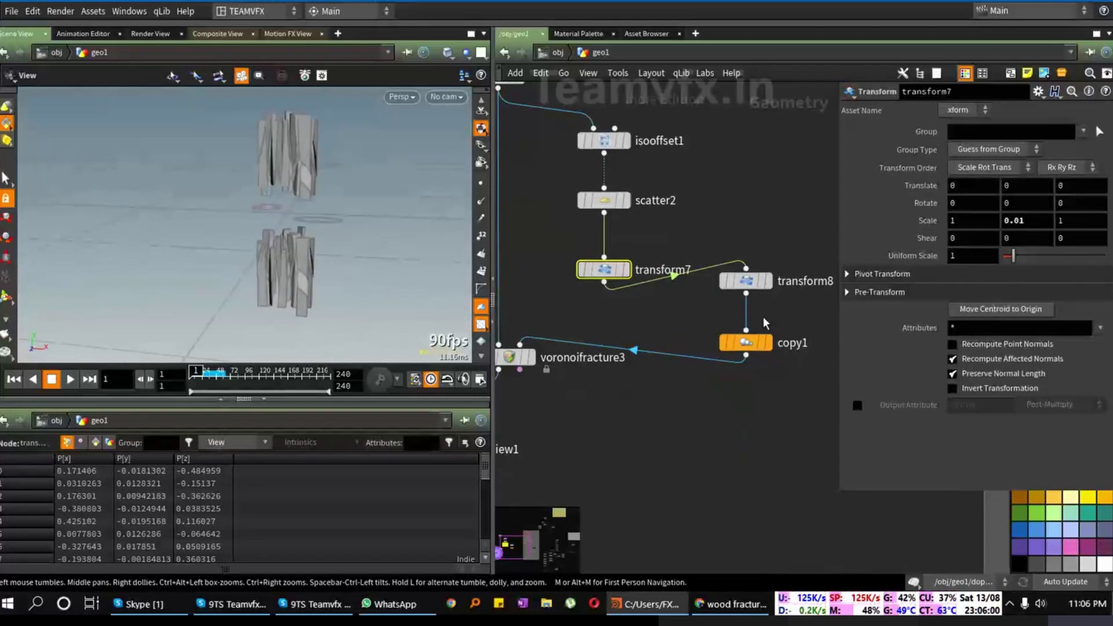
{"action": "middle_click_drag", "start_coordinate": [771, 284], "coordinate": [733, 316]}
{"action": "left_click", "coordinate": [730, 315]}
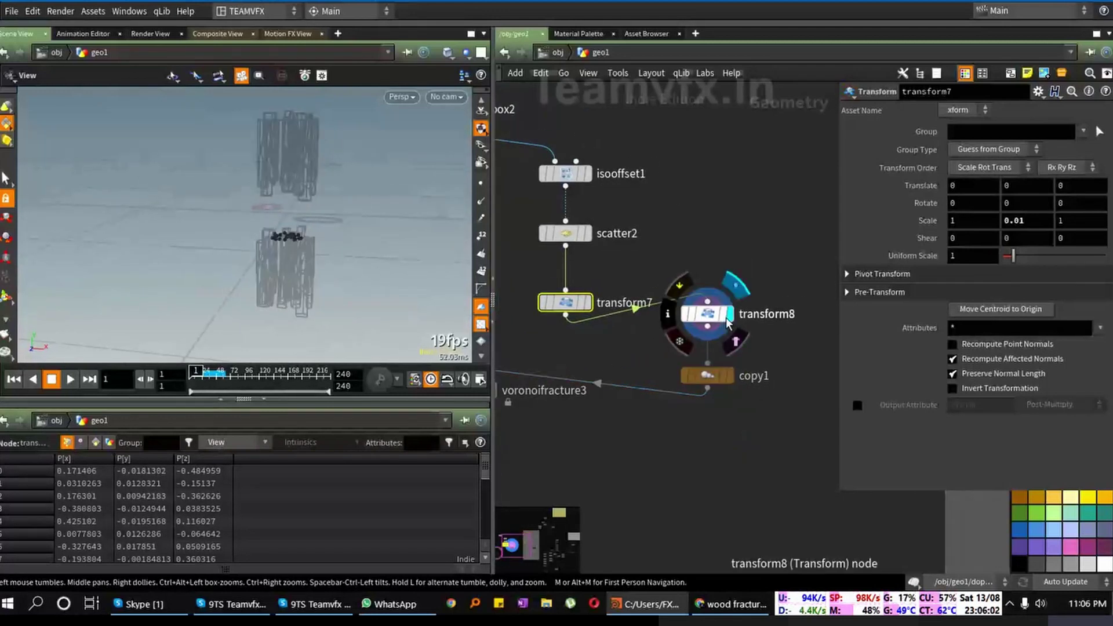
{"action": "left_click_drag", "start_coordinate": [321, 200], "coordinate": [356, 210]}
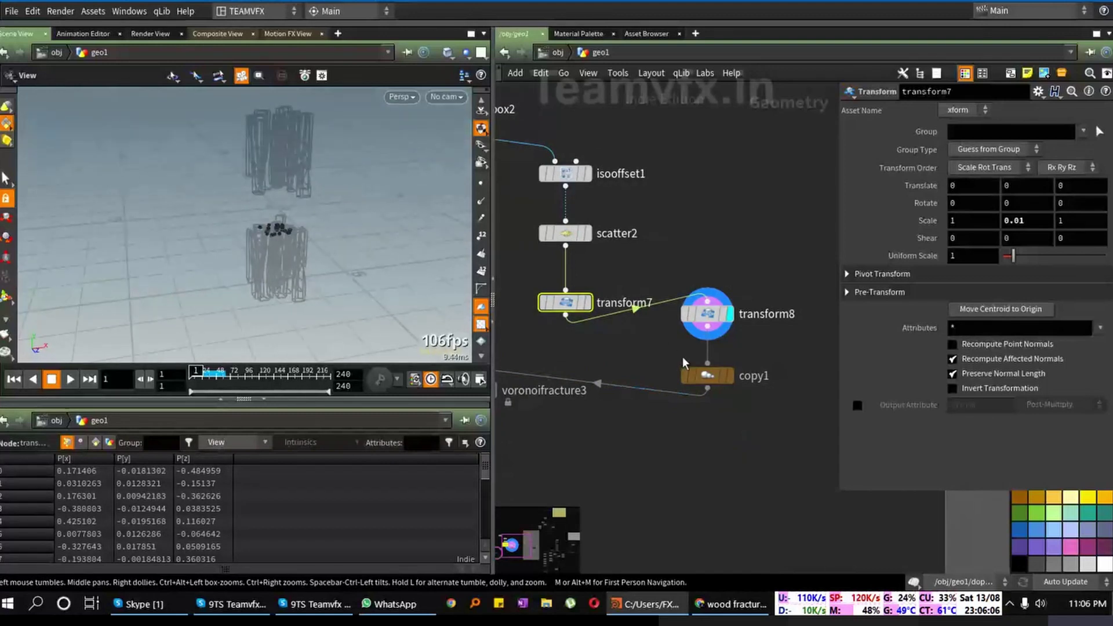
{"action": "left_click", "coordinate": [730, 375]}
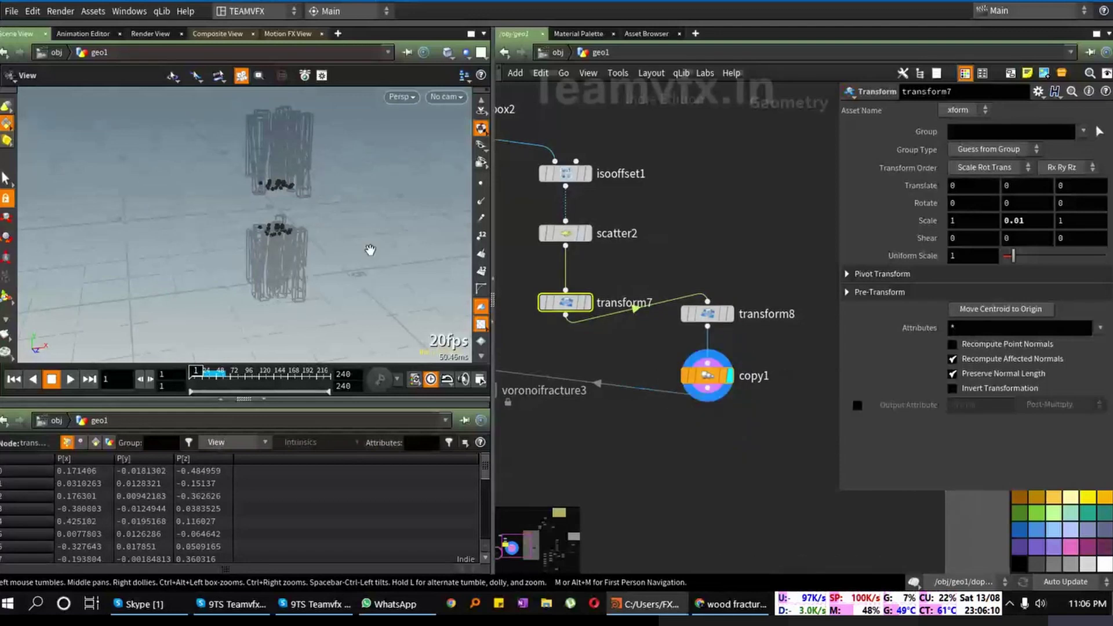
{"action": "left_click_drag", "start_coordinate": [283, 219], "coordinate": [290, 198]}
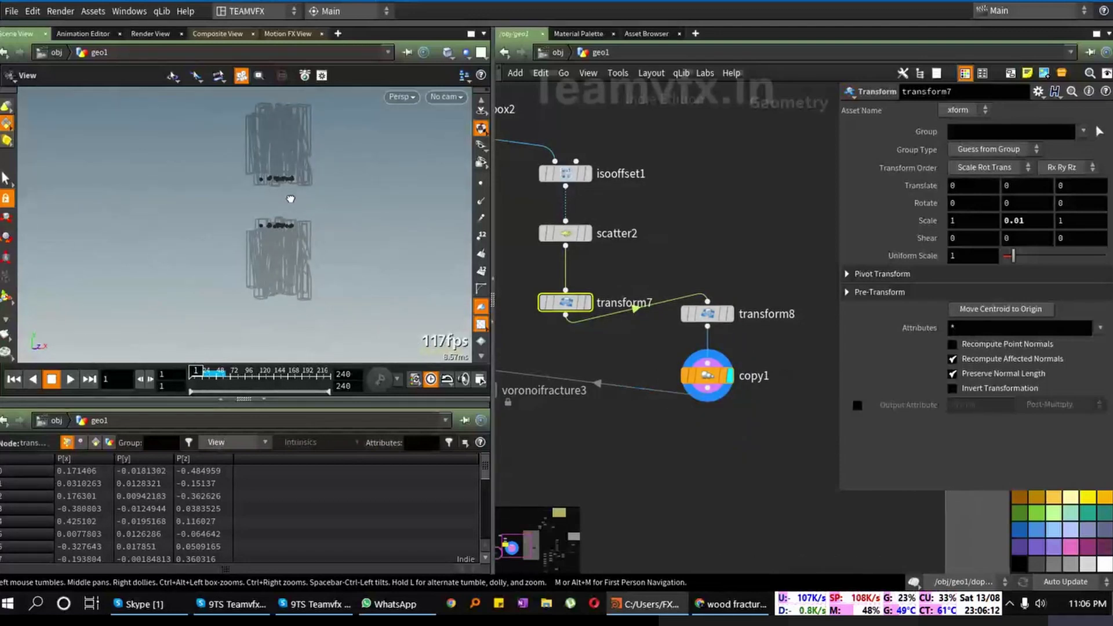
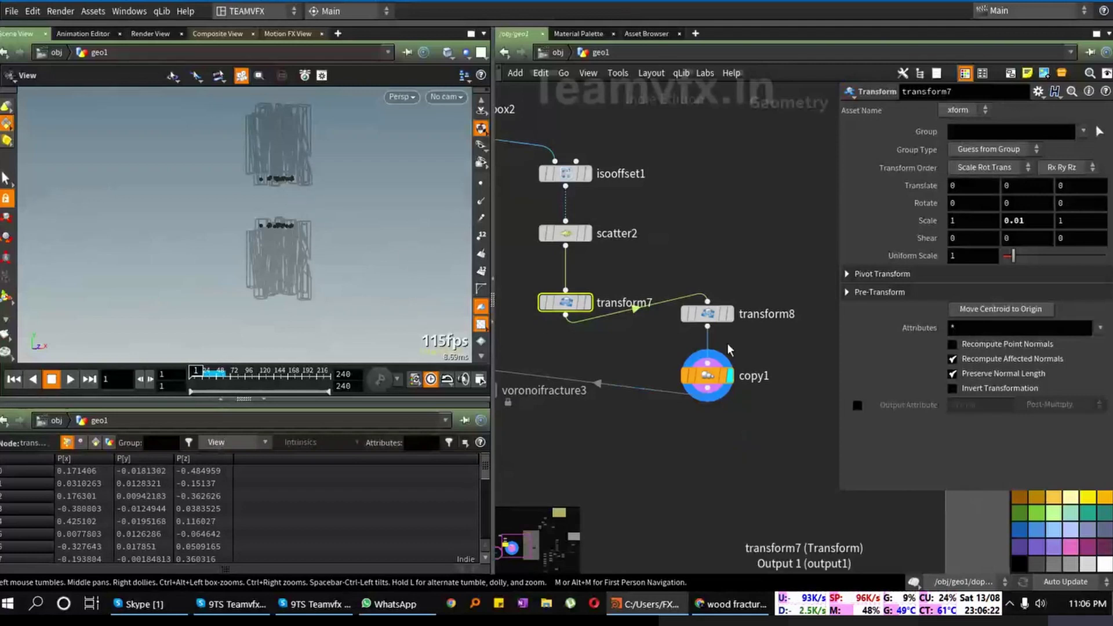
Step: Show the exploded voronoifracture3 pieces, then adjust copy1's Scale Y with the value ladder
{"action": "left_click", "coordinate": [706, 315]}
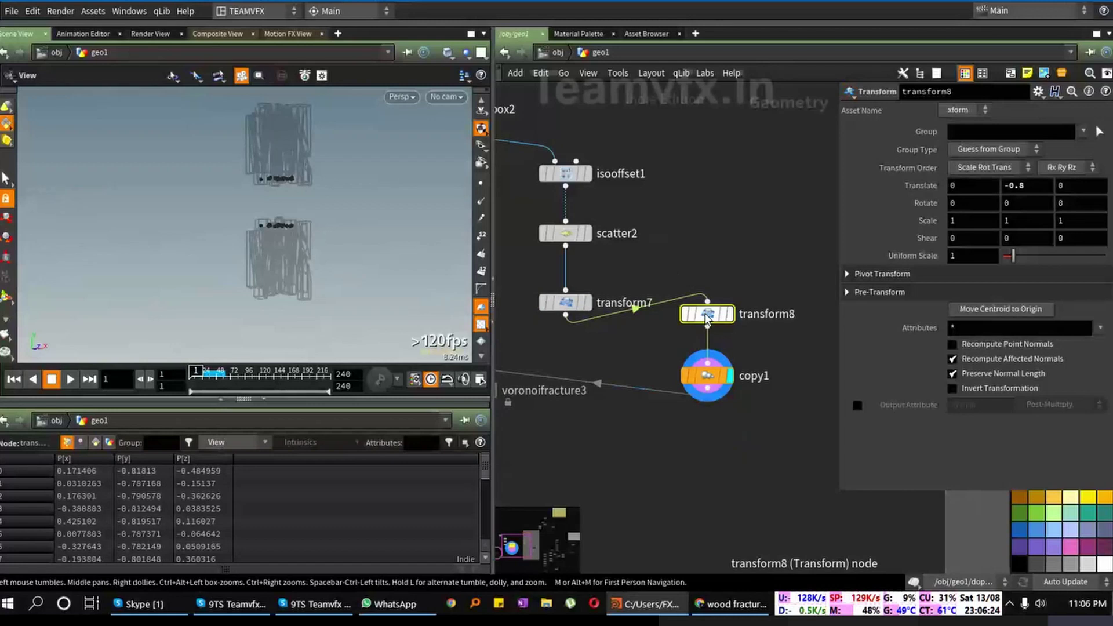
{"action": "middle_click_drag", "start_coordinate": [503, 411], "coordinate": [565, 427]}
{"action": "left_click", "coordinate": [668, 409]}
{"action": "left_click", "coordinate": [537, 416]}
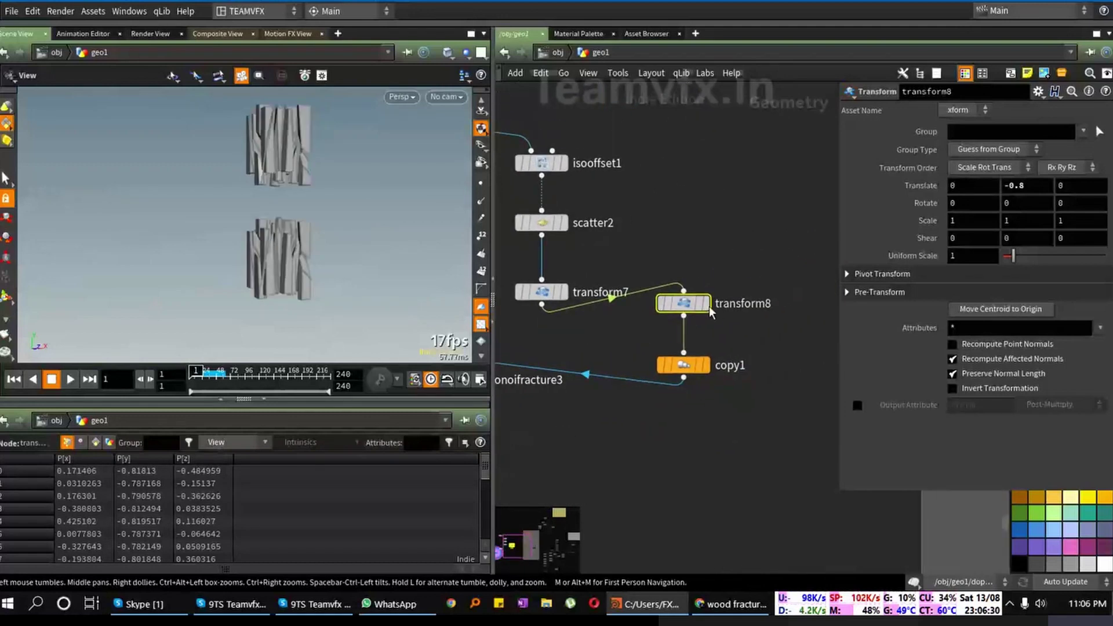
{"action": "left_click", "coordinate": [685, 364]}
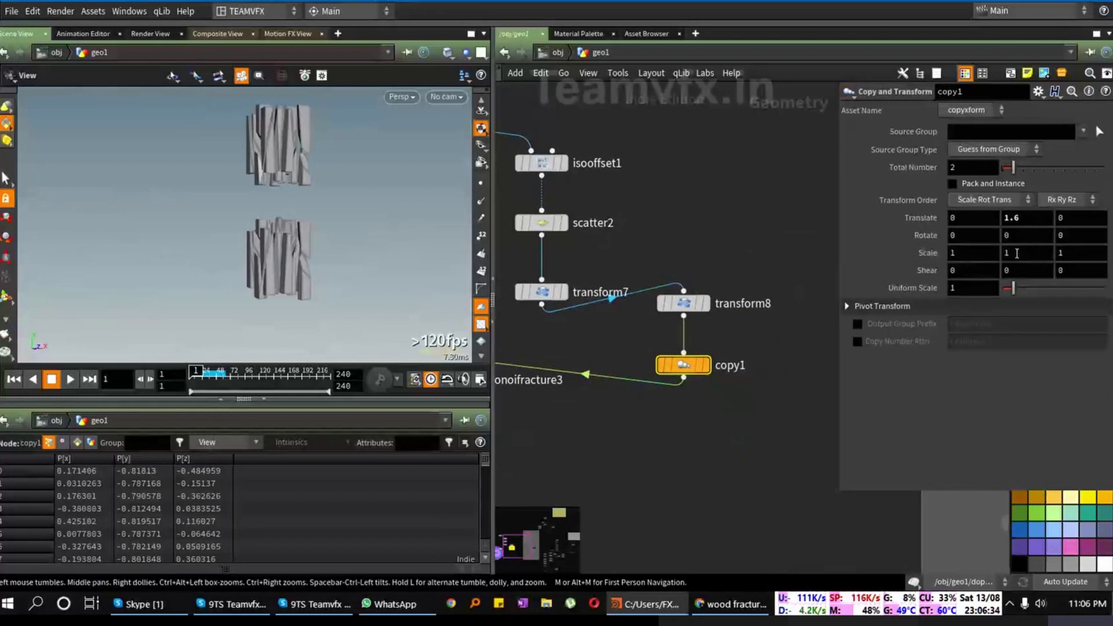
{"action": "middle_click_drag", "start_coordinate": [1016, 253], "coordinate": [38, 206]}
Step: Set transform8's Translate Y to -0.8, then reselect copy1
{"action": "left_click", "coordinate": [692, 304]}
{"action": "middle_click_drag", "start_coordinate": [134, 202], "coordinate": [1026, 185]}
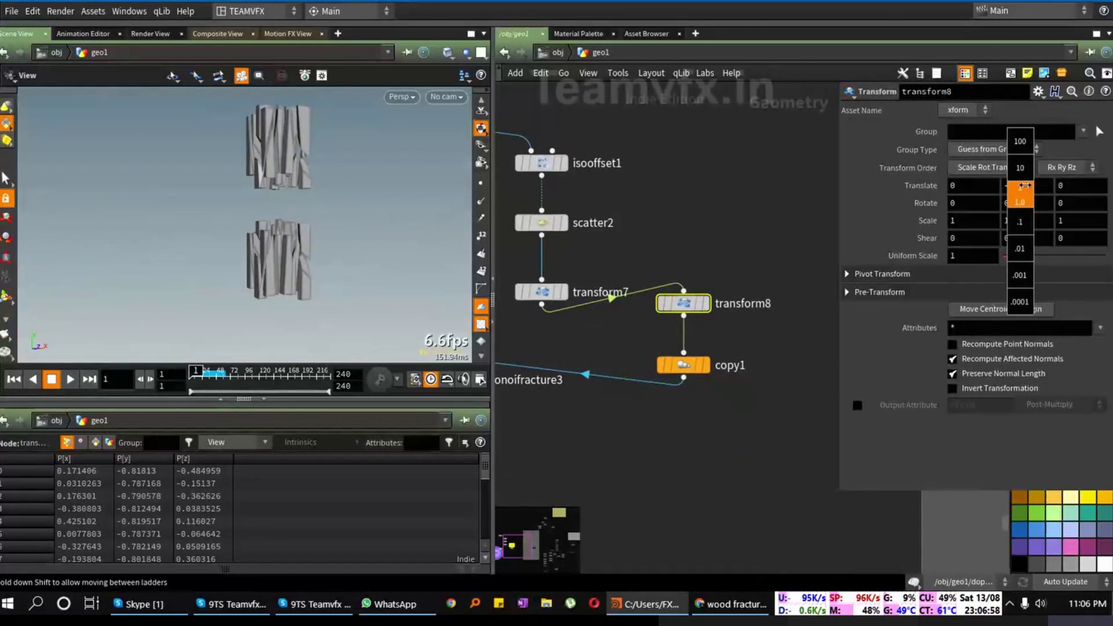
{"action": "middle_click_drag", "start_coordinate": [1031, 185], "coordinate": [1029, 185]}
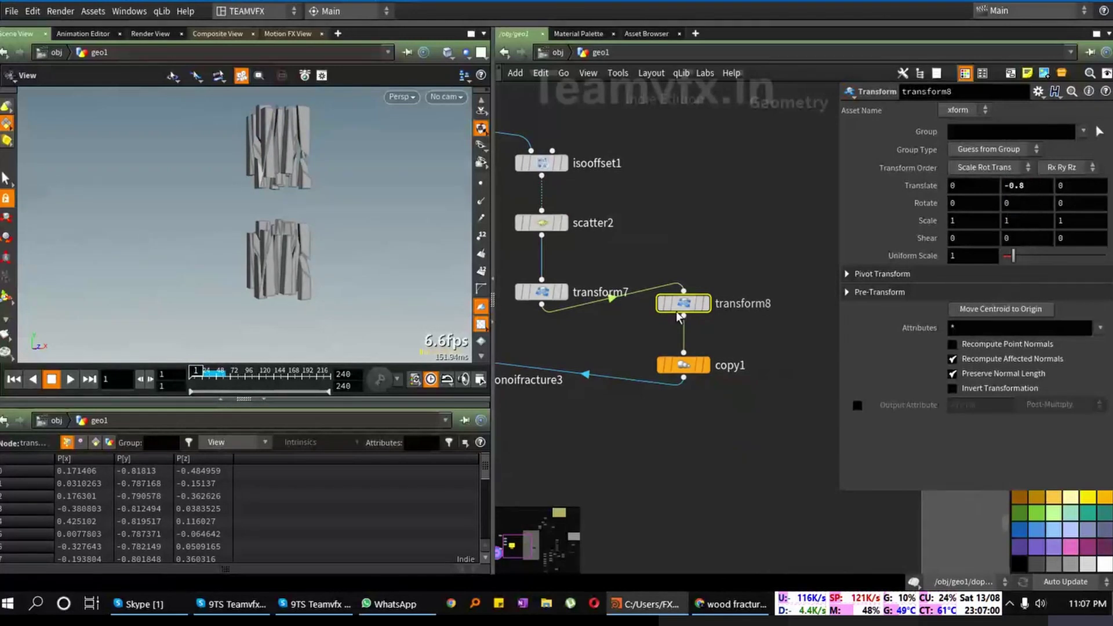
{"action": "mouse_move", "coordinate": [704, 367]}
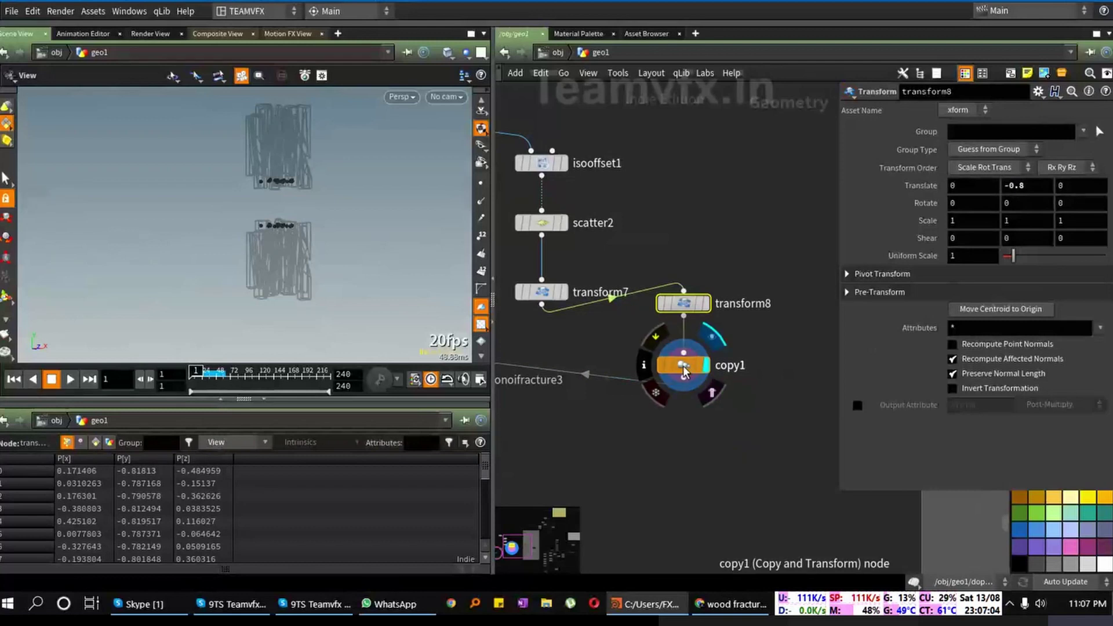
{"action": "left_click", "coordinate": [683, 366]}
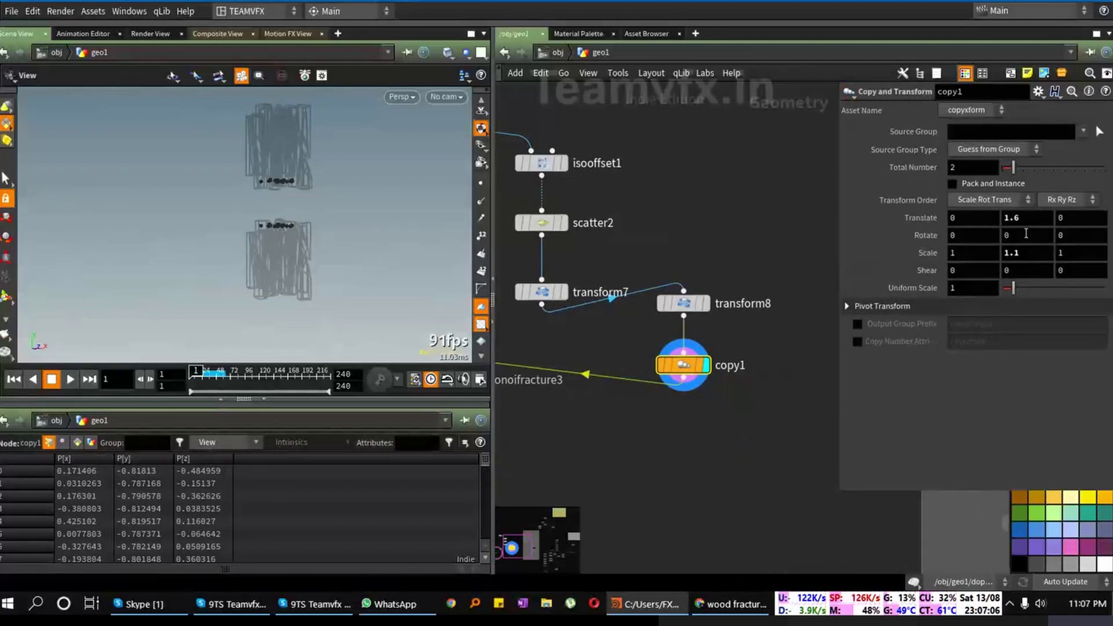
Step: Ladder copy1's Scale Y down to 0.7 and its Translate Y to -1.9
{"action": "middle_click_drag", "start_coordinate": [1023, 253], "coordinate": [820, 250]}
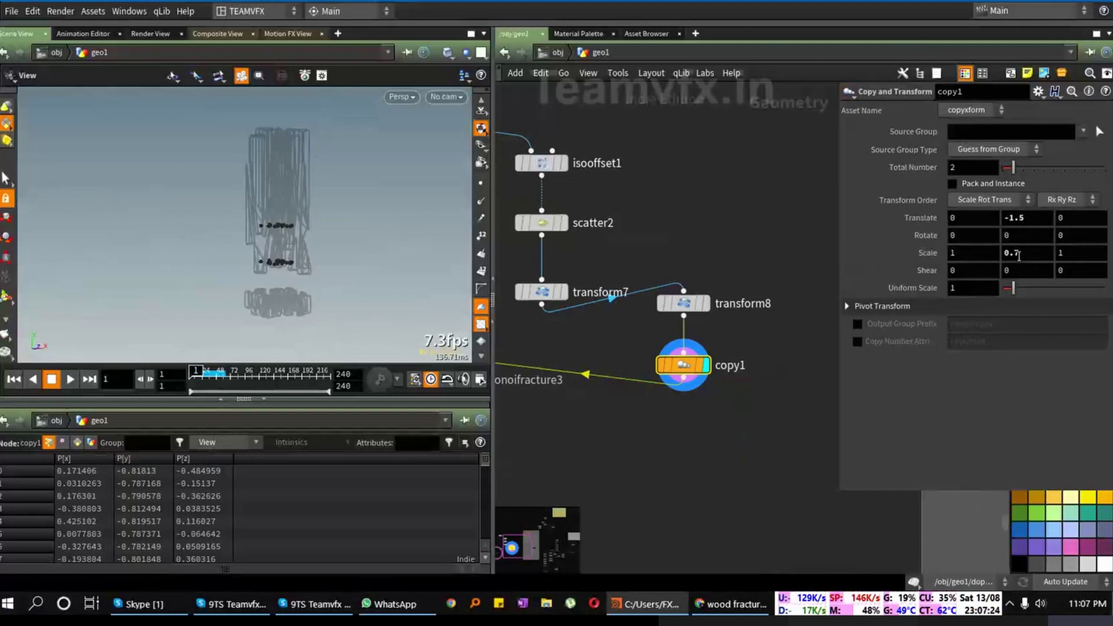
{"action": "middle_click_drag", "start_coordinate": [1031, 251], "coordinate": [1002, 252]}
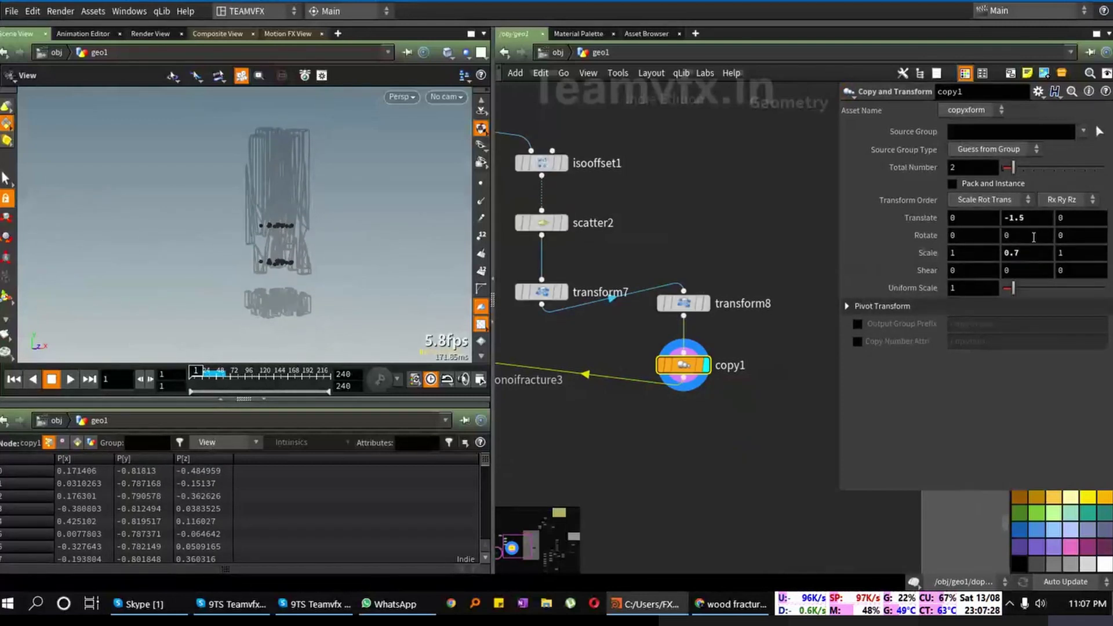
{"action": "middle_click_drag", "start_coordinate": [1027, 216], "coordinate": [1013, 217]}
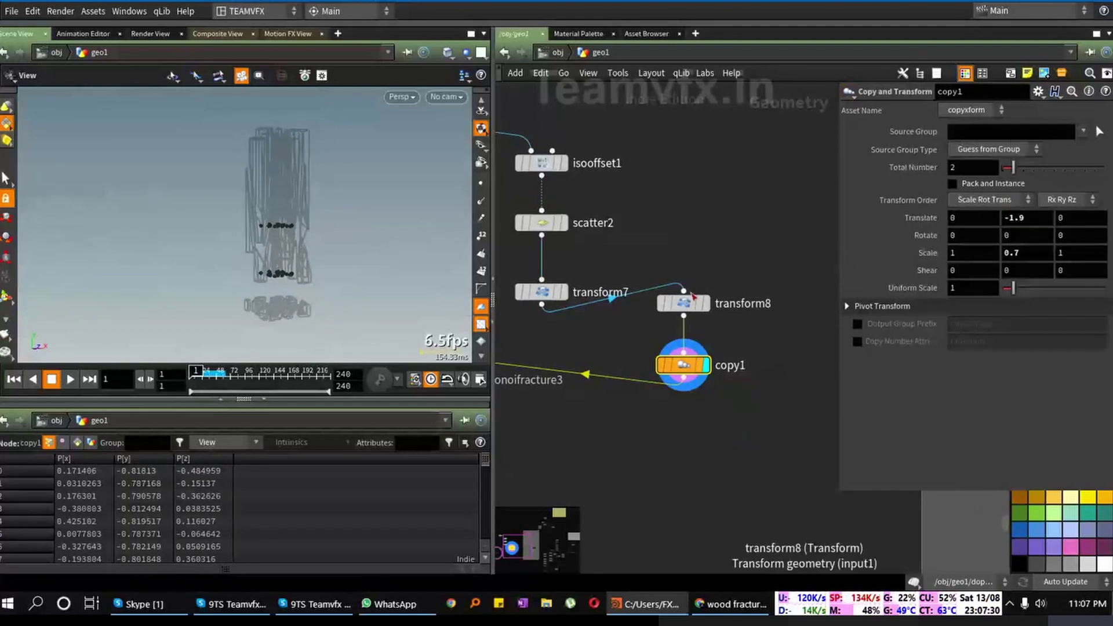
{"action": "left_click", "coordinate": [688, 305]}
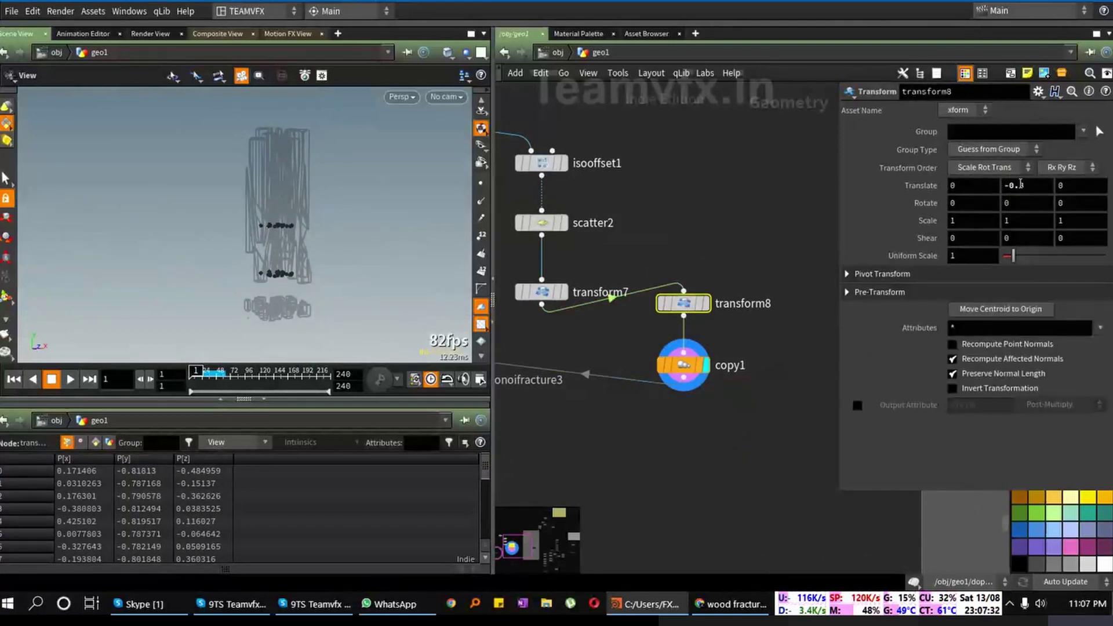
Step: Set transform8's Translate Y to 1, wire transform7 into voronoifracture3's second input, and display explodedview1
{"action": "middle_click_drag", "start_coordinate": [1020, 185], "coordinate": [20, 185]}
{"action": "middle_click_drag", "start_coordinate": [559, 417], "coordinate": [709, 395]}
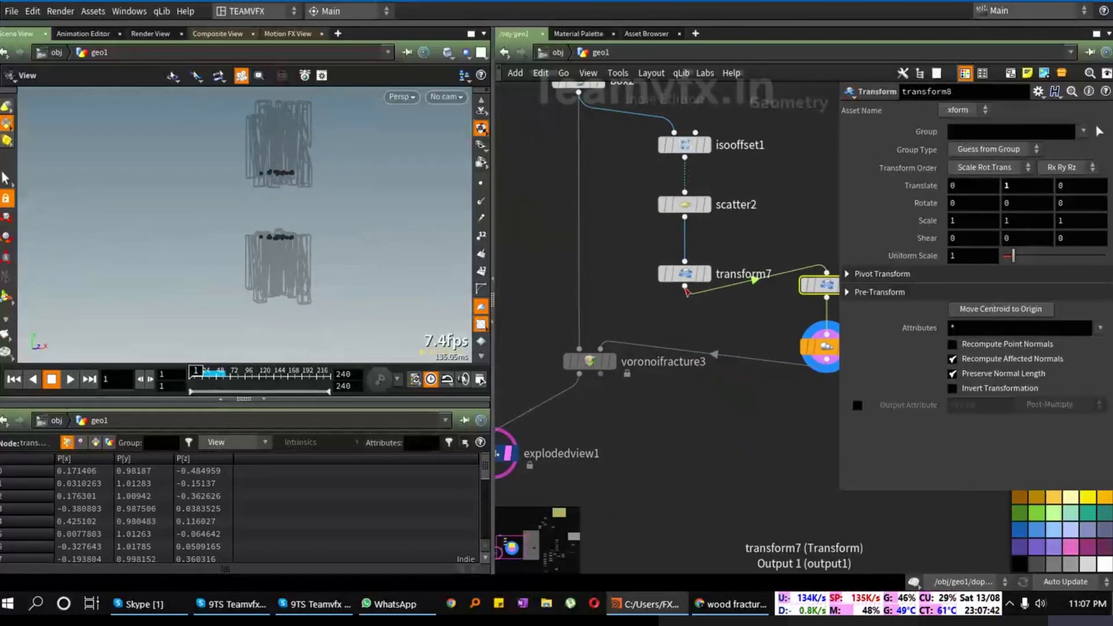
{"action": "left_click_drag", "start_coordinate": [685, 287], "coordinate": [597, 351]}
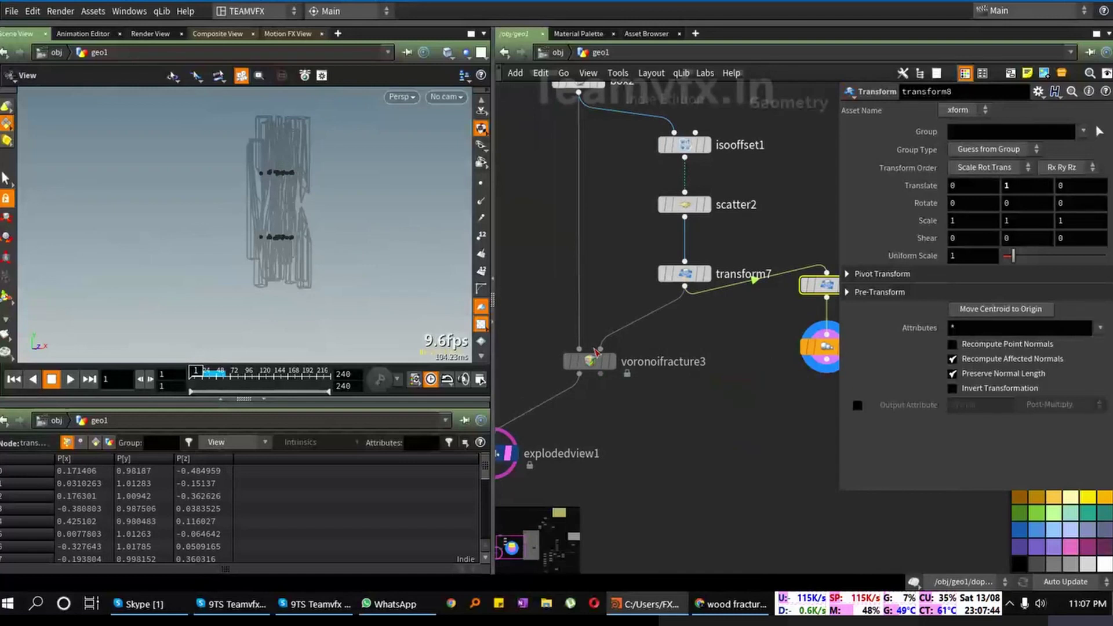
{"action": "middle_click_drag", "start_coordinate": [613, 415], "coordinate": [693, 388]}
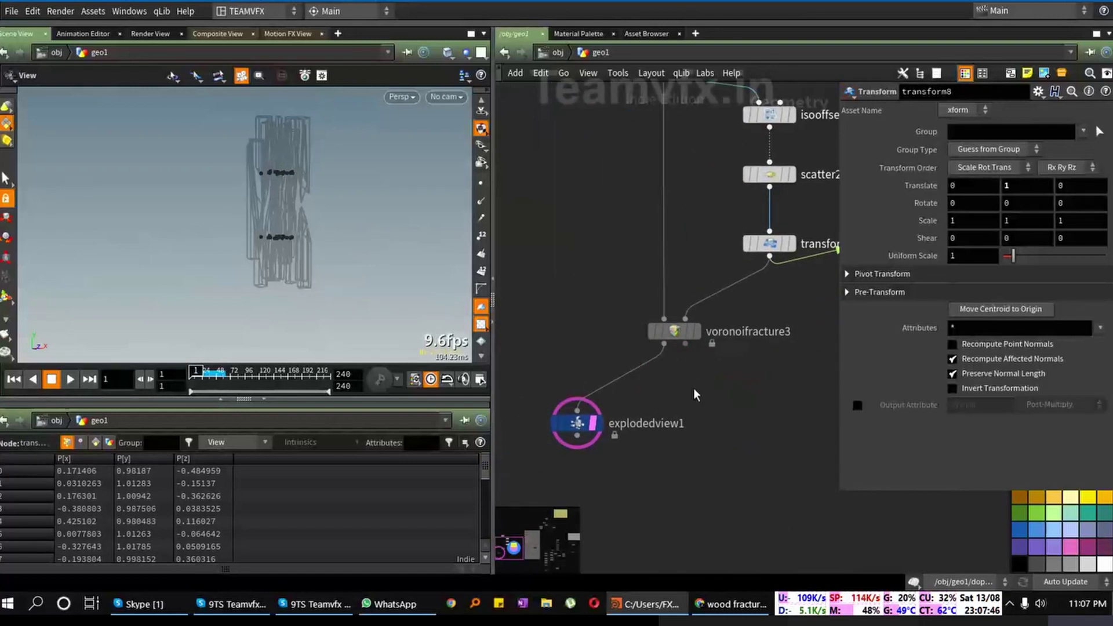
{"action": "left_click", "coordinate": [601, 423]}
{"action": "left_click_drag", "start_coordinate": [351, 238], "coordinate": [269, 183]}
Step: Compare transform7's scattered points with voronoifracture3's solid fractured piece in the viewport
{"action": "right_click_drag", "start_coordinate": [269, 184], "coordinate": [311, 228]}
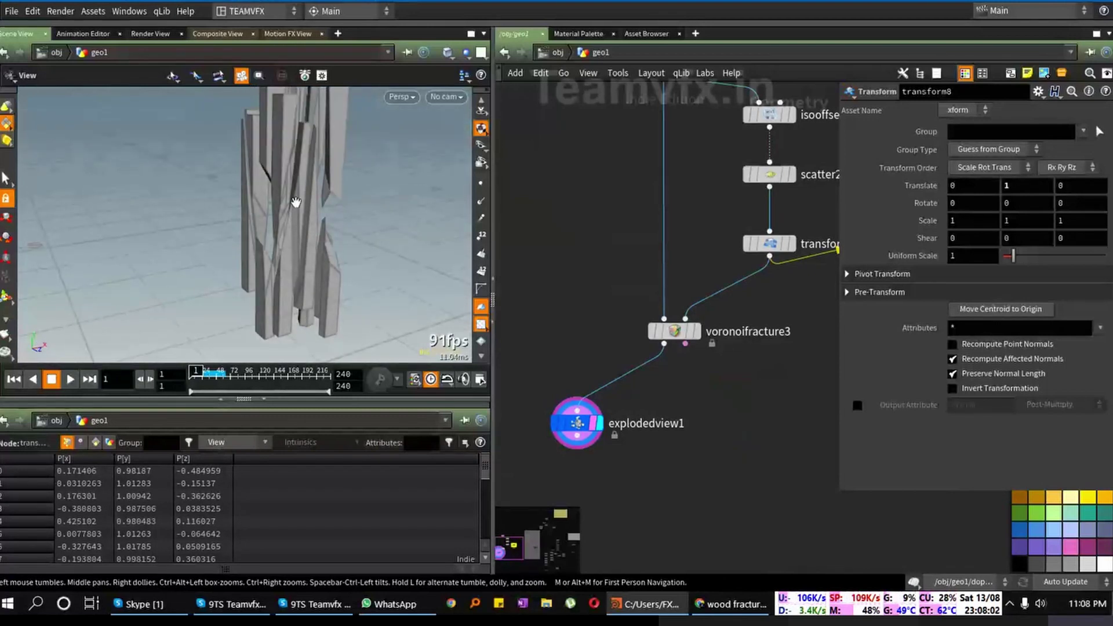
{"action": "middle_click_drag", "start_coordinate": [792, 314], "coordinate": [655, 353]}
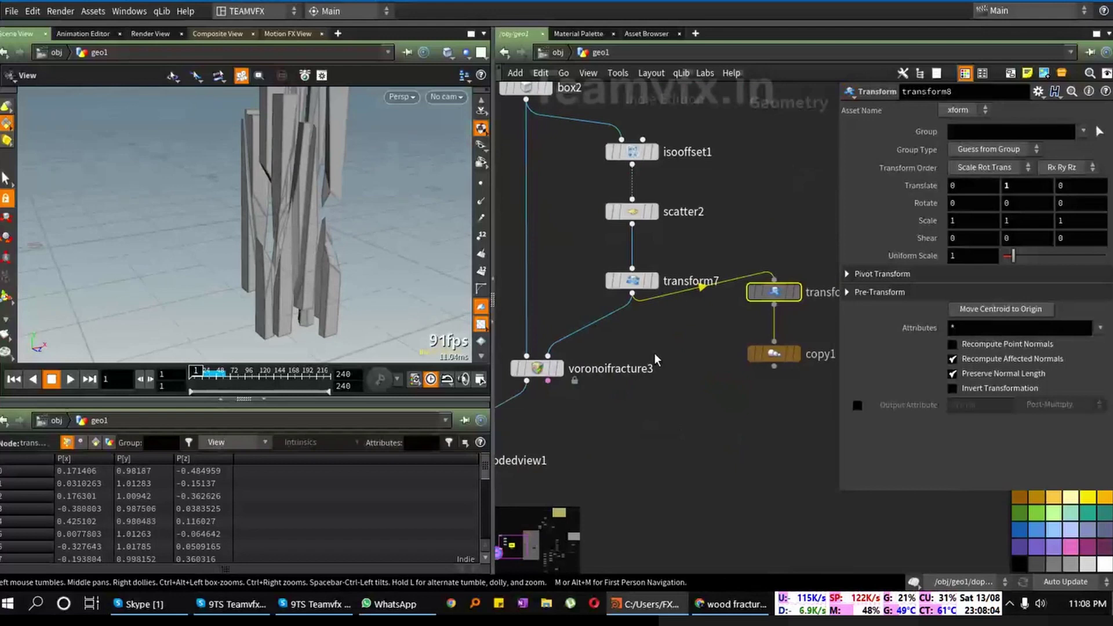
{"action": "left_click", "coordinate": [655, 282]}
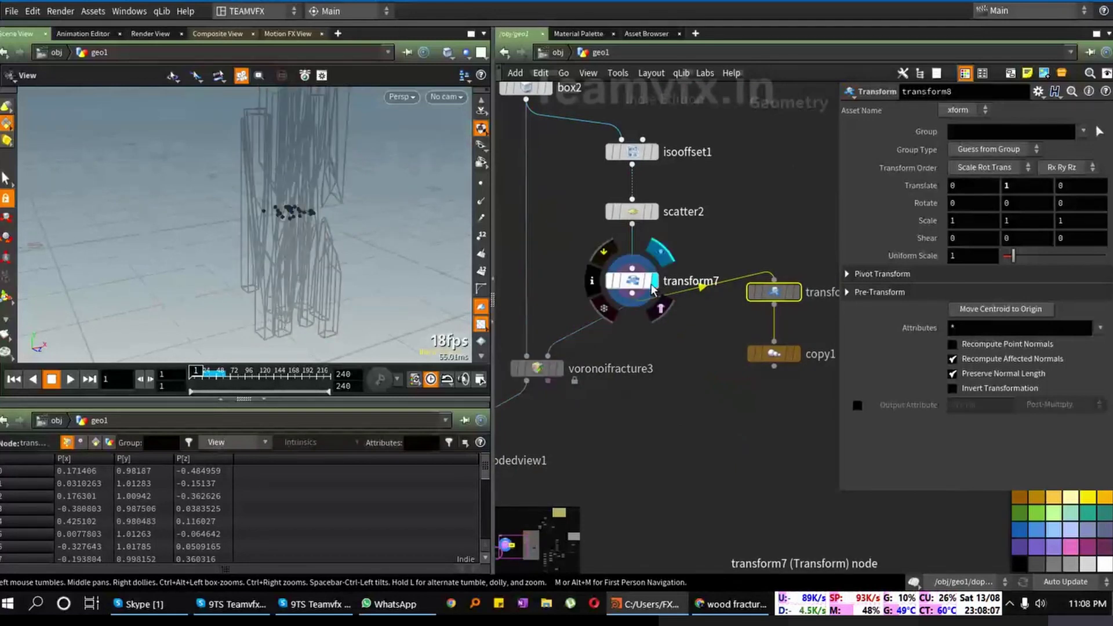
{"action": "left_click", "coordinate": [561, 367]}
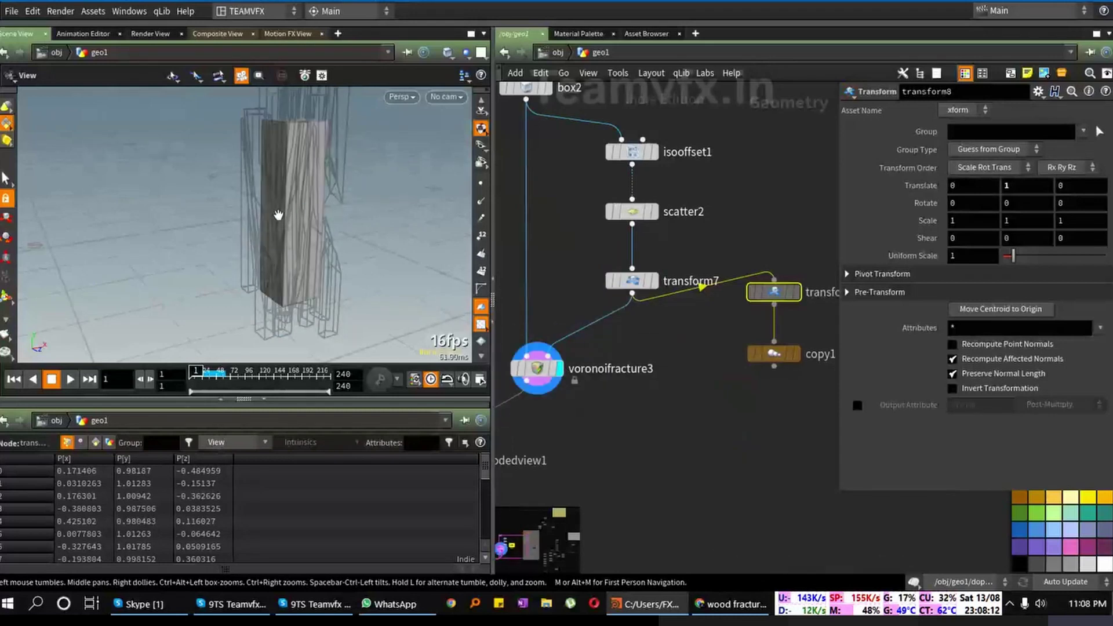
{"action": "left_click_drag", "start_coordinate": [288, 213], "coordinate": [340, 219]}
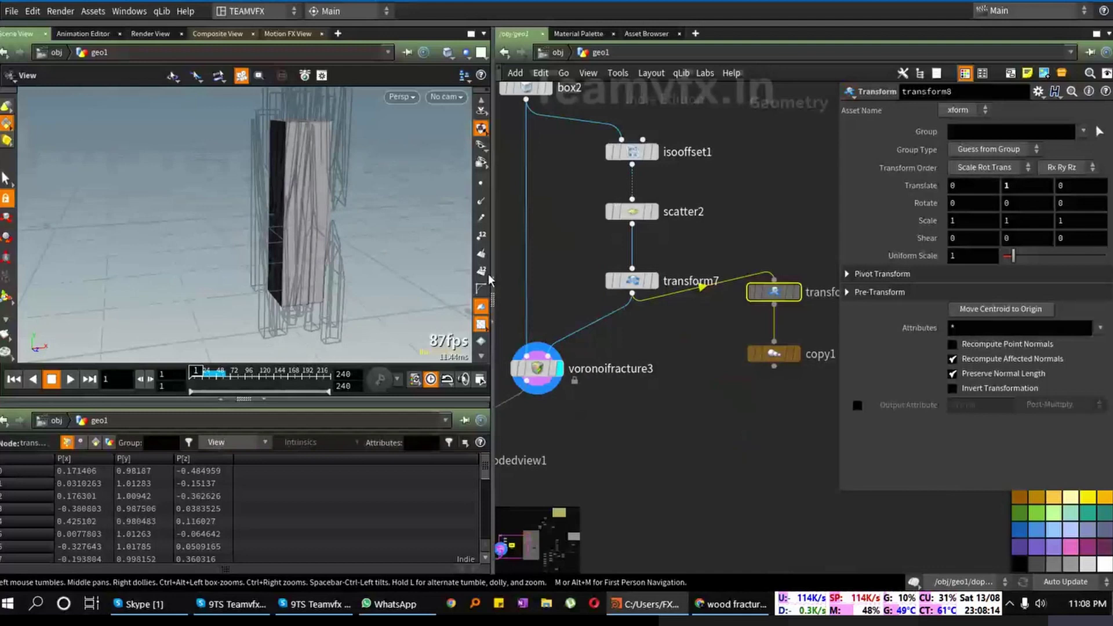
{"action": "left_click", "coordinate": [655, 281]}
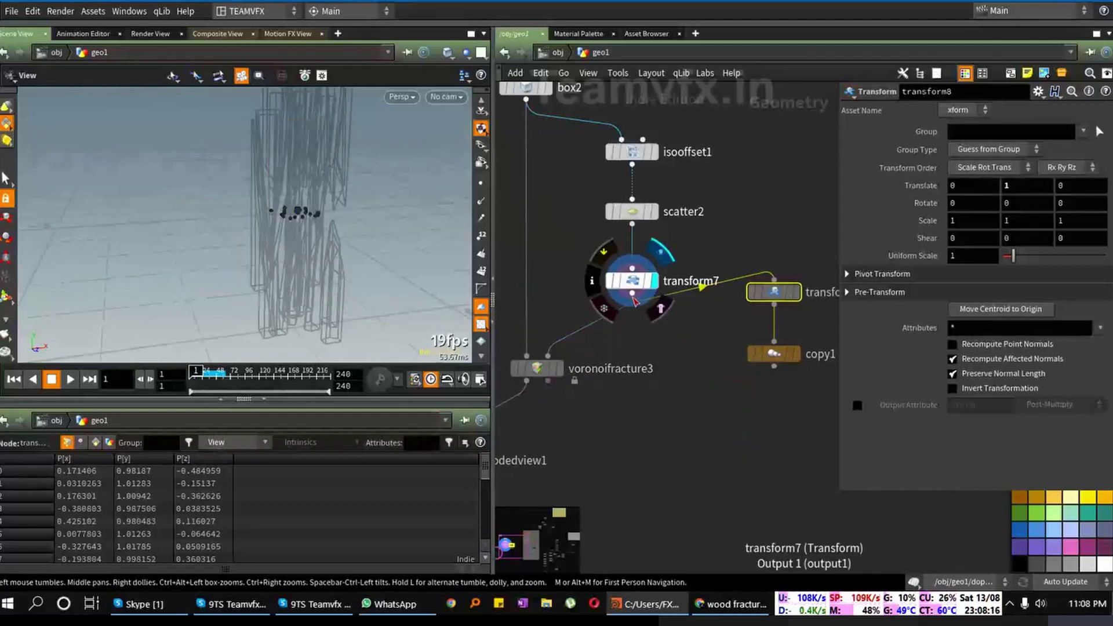
Step: Wire transform7 into transform8, check copy1's two scatter clusters, and view the fractured column
{"action": "left_click_drag", "start_coordinate": [633, 296], "coordinate": [740, 303]}
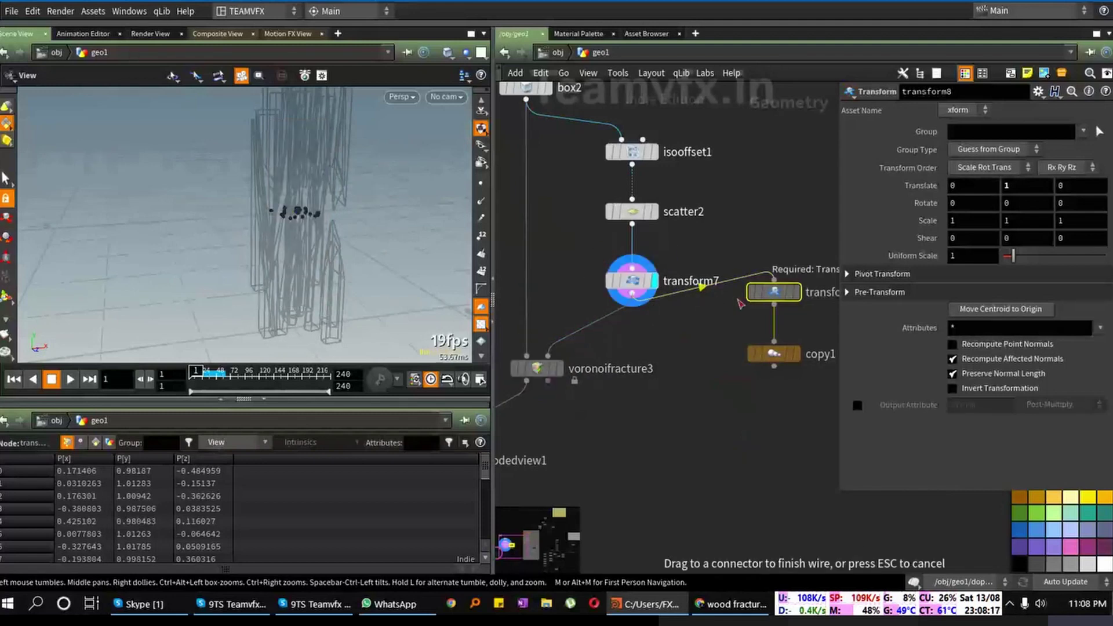
{"action": "left_click", "coordinate": [774, 284]}
{"action": "left_click", "coordinate": [799, 292]}
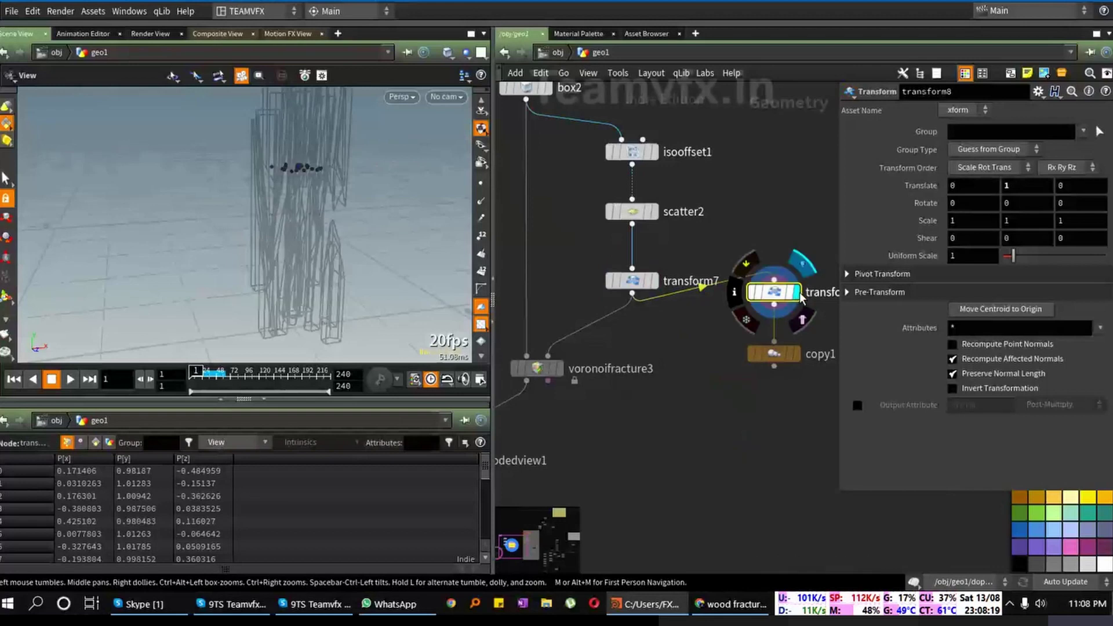
{"action": "left_click", "coordinate": [797, 353]}
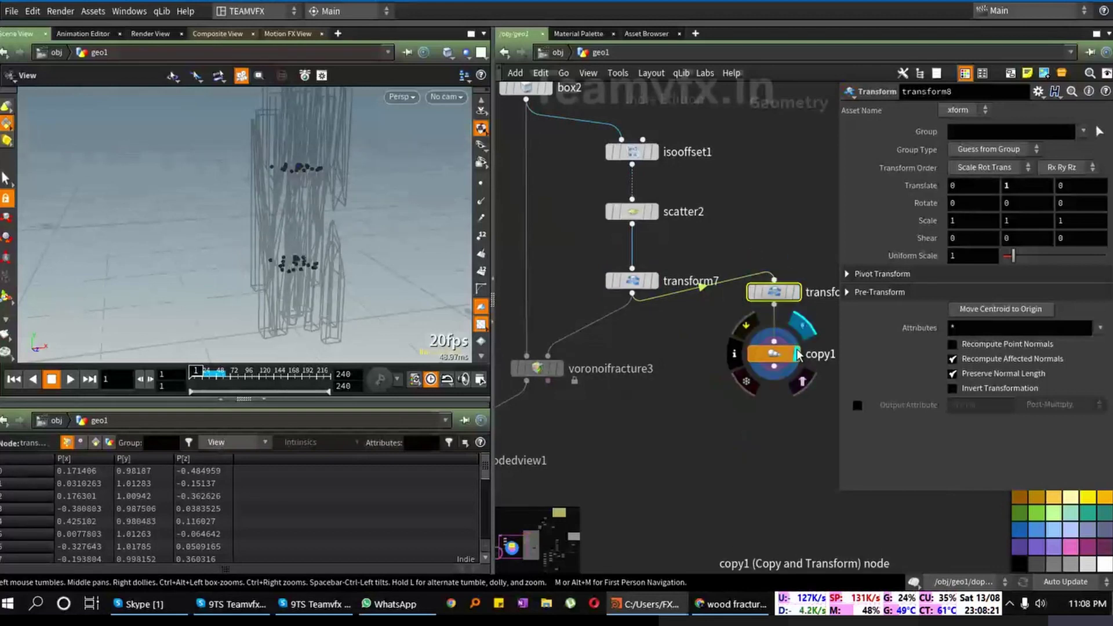
{"action": "left_click", "coordinate": [779, 373]}
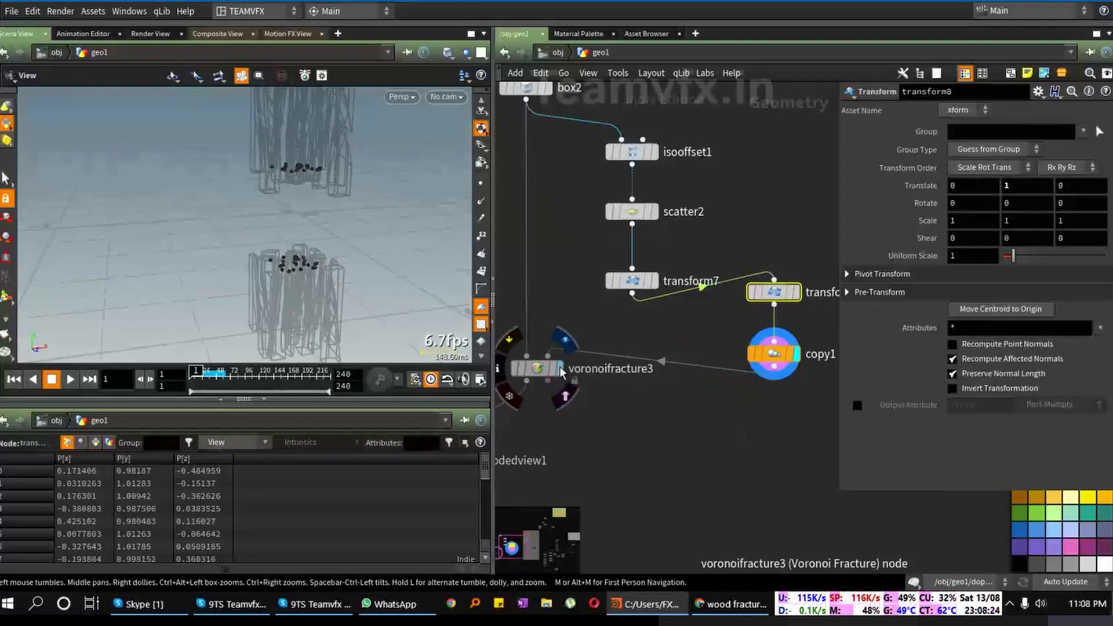
{"action": "left_click", "coordinate": [557, 369]}
{"action": "left_click_drag", "start_coordinate": [334, 211], "coordinate": [366, 174]}
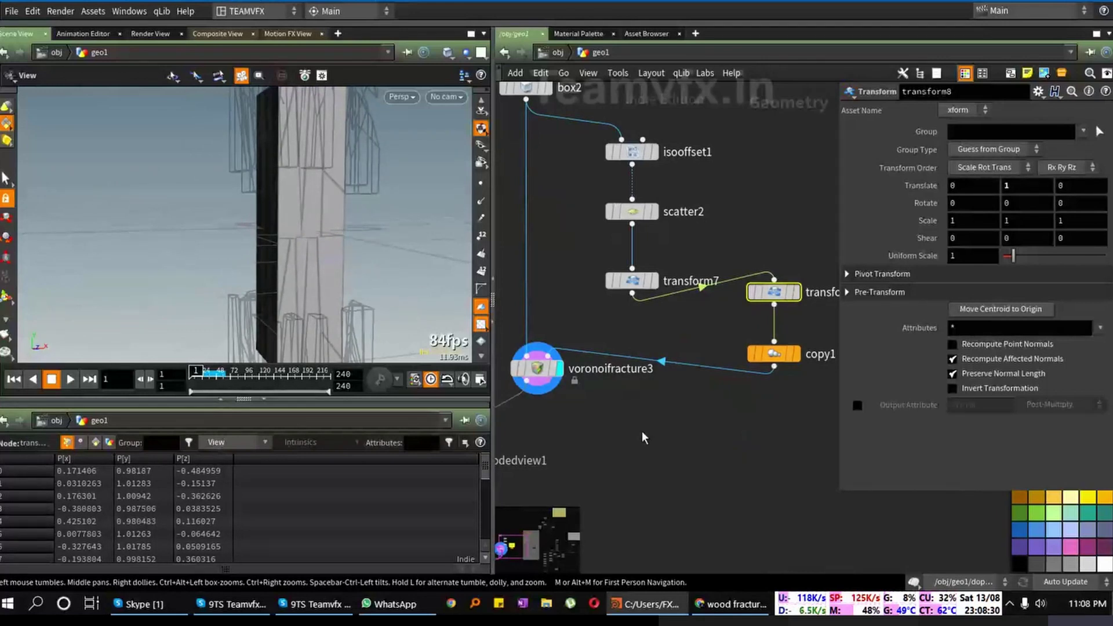
Step: Display copy1's two flattened point clusters inside the wireframe fracture shards
{"action": "middle_click_drag", "start_coordinate": [642, 430], "coordinate": [631, 431]}
{"action": "left_click", "coordinate": [645, 282]}
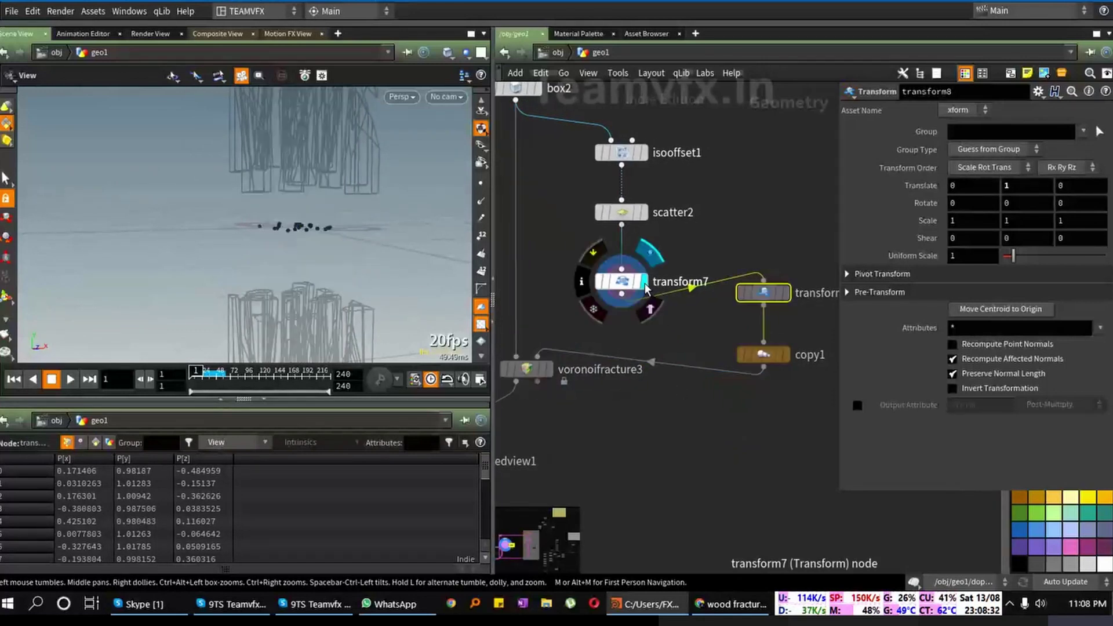
{"action": "left_click", "coordinate": [786, 355]}
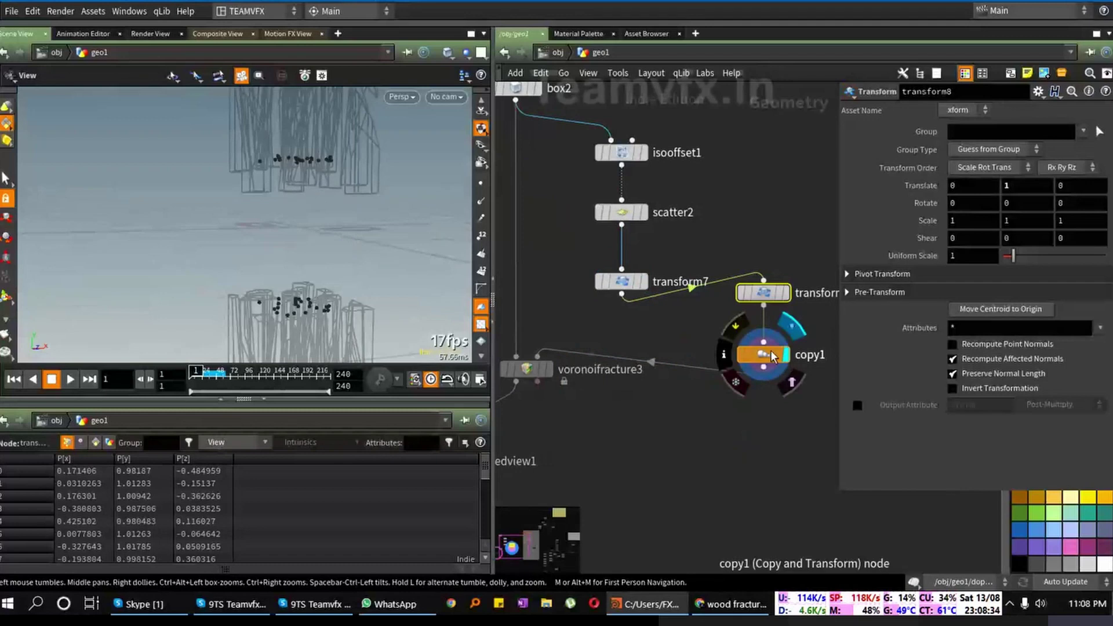
{"action": "mouse_move", "coordinate": [343, 213]}
{"action": "left_mouse_down"}
{"action": "mouse_move", "coordinate": [356, 203]}
{"action": "mouse_move", "coordinate": [345, 232]}
{"action": "left_mouse_up"}
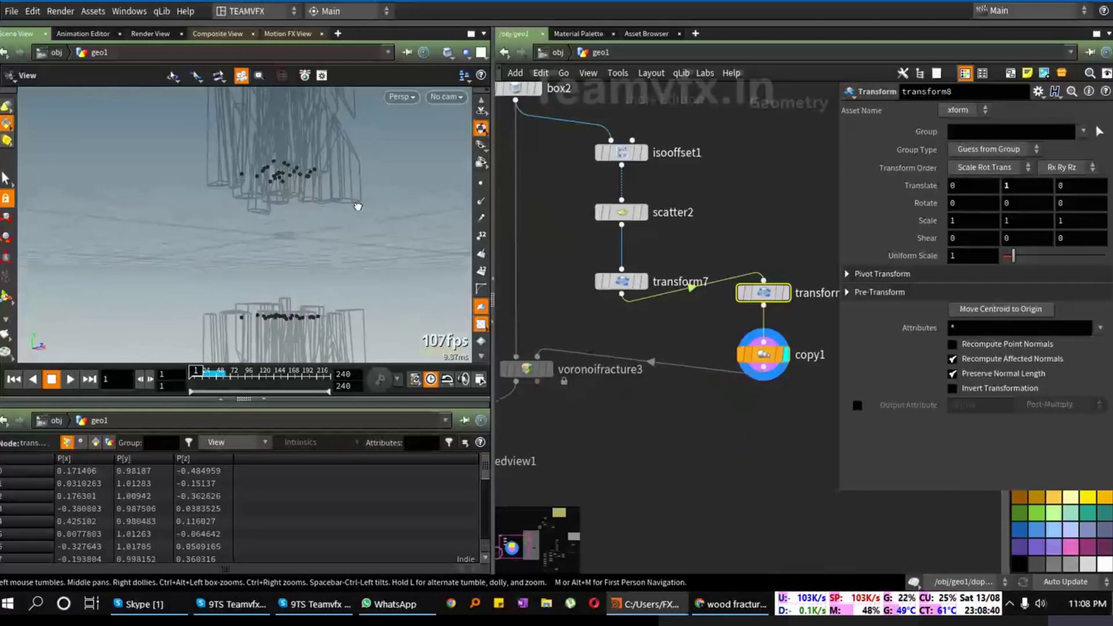
{"action": "middle_click_drag", "start_coordinate": [659, 333], "coordinate": [626, 339]}
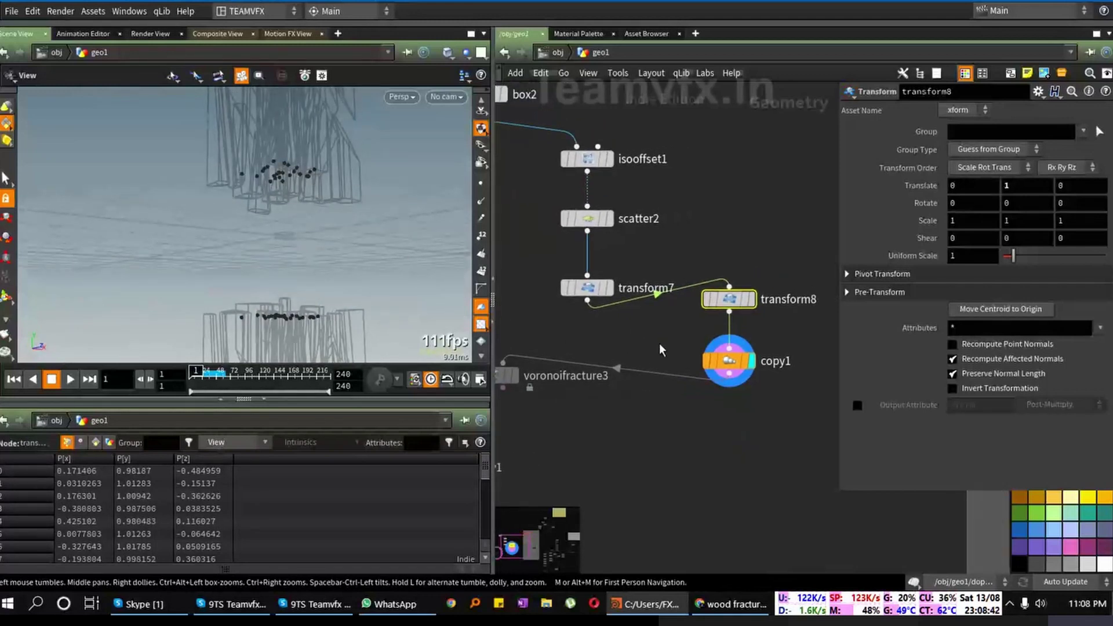
{"action": "mouse_move", "coordinate": [743, 367]}
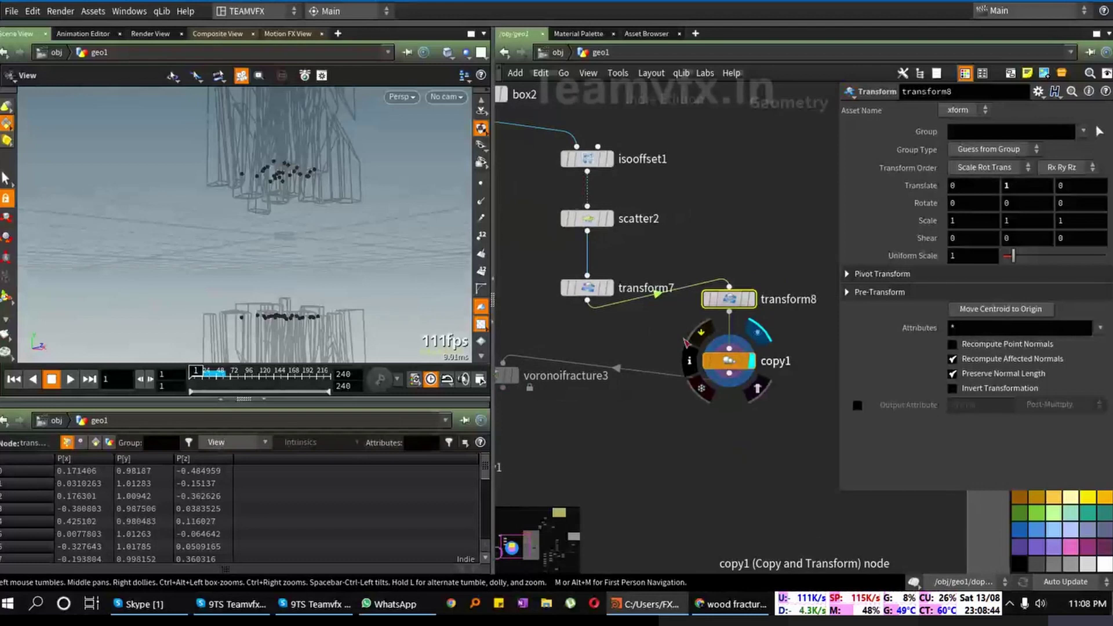
Step: Raise transform7's Scale Y from 0.01 to 0.11 and view the voronoifracture3 result
{"action": "left_click", "coordinate": [591, 292]}
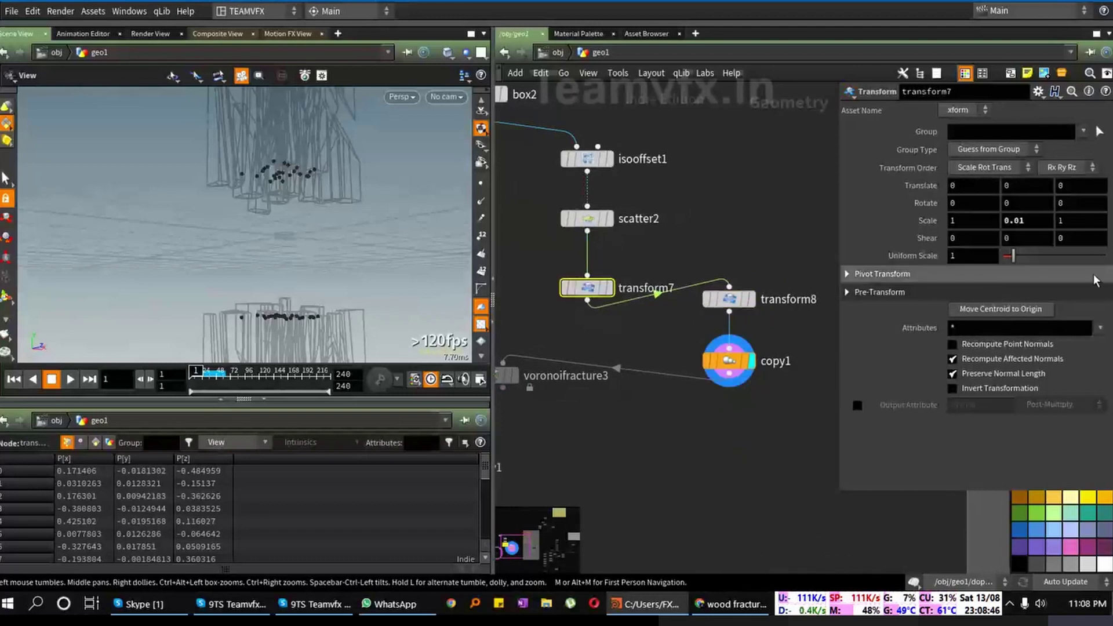
{"action": "mouse_move", "coordinate": [1024, 223]}
{"action": "middle_mouse_down"}
{"action": "mouse_move", "coordinate": [1055, 222]}
{"action": "mouse_move", "coordinate": [1045, 222]}
{"action": "middle_mouse_up"}
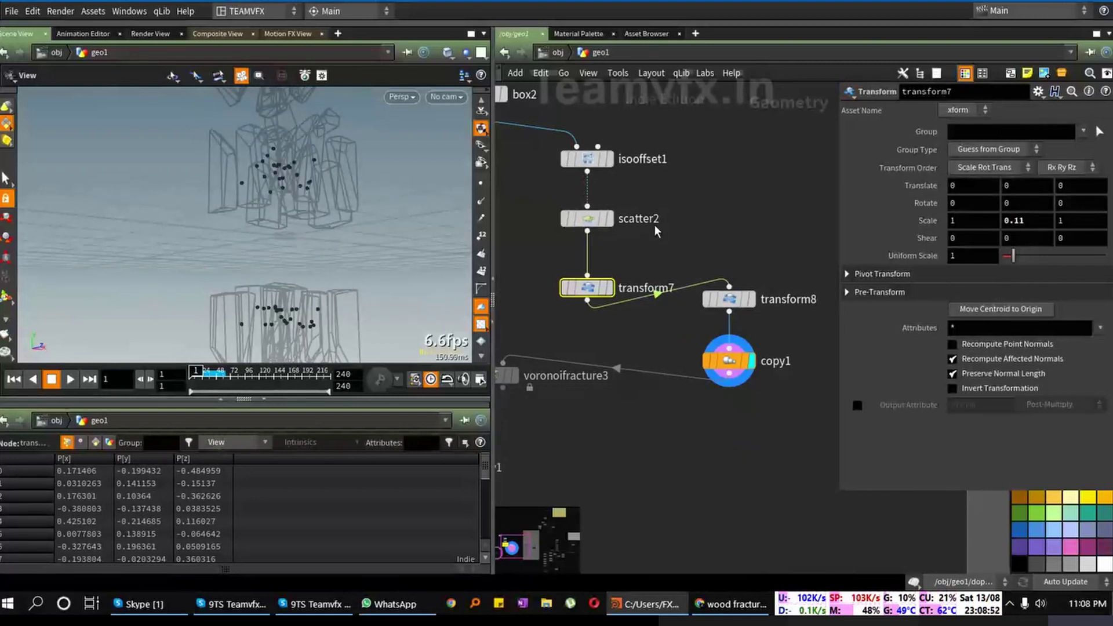
{"action": "middle_click_drag", "start_coordinate": [584, 437], "coordinate": [656, 432]}
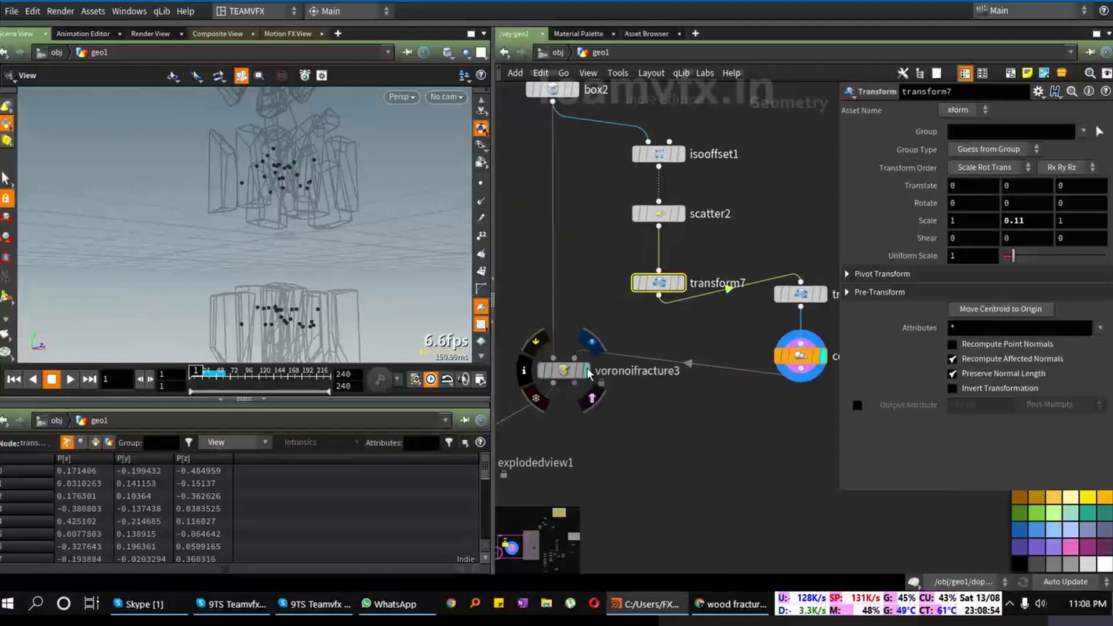
{"action": "left_click", "coordinate": [587, 368]}
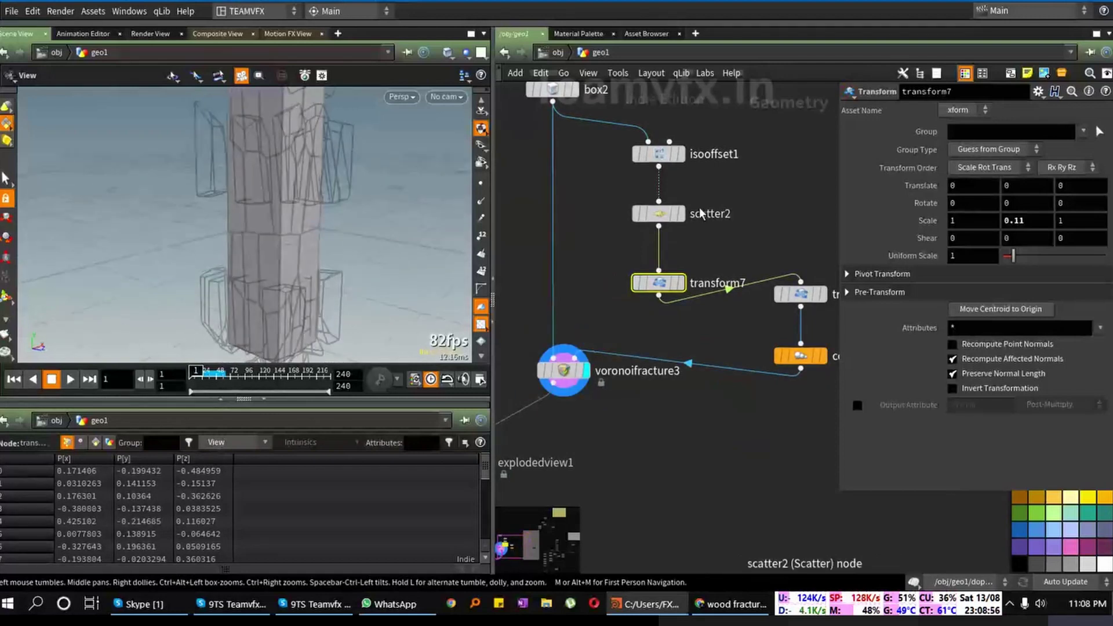
Step: Set scatter2's Global Seed to 0.21 and display the explodedview1 fracture pieces
{"action": "left_click", "coordinate": [659, 213]}
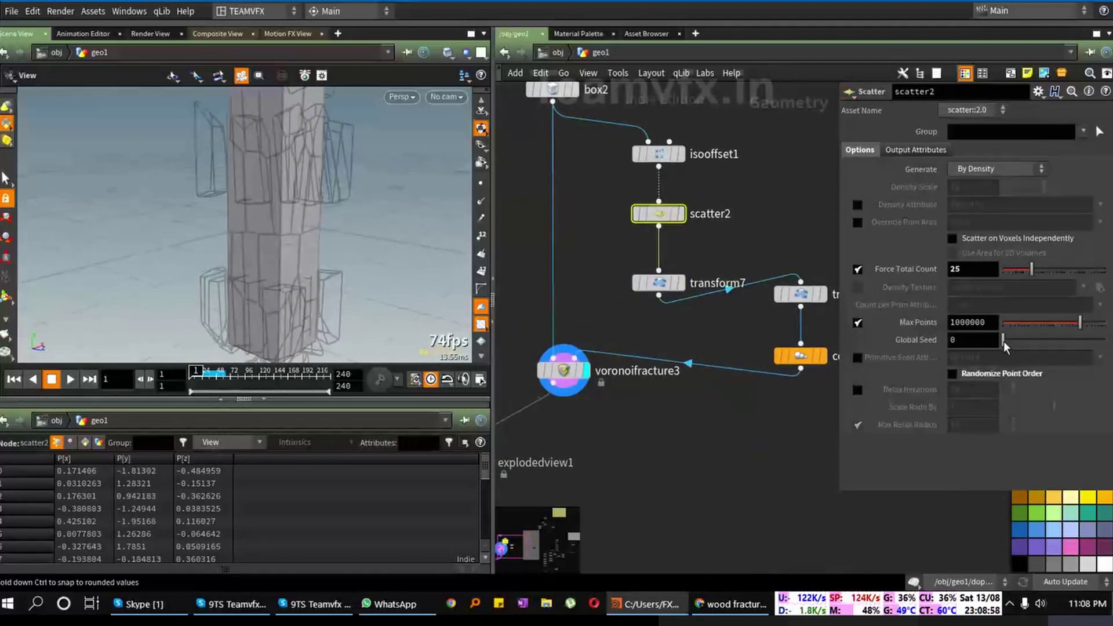
{"action": "mouse_move", "coordinate": [1004, 341]}
{"action": "left_mouse_down"}
{"action": "mouse_move", "coordinate": [1017, 339]}
{"action": "mouse_move", "coordinate": [1004, 339]}
{"action": "left_mouse_up"}
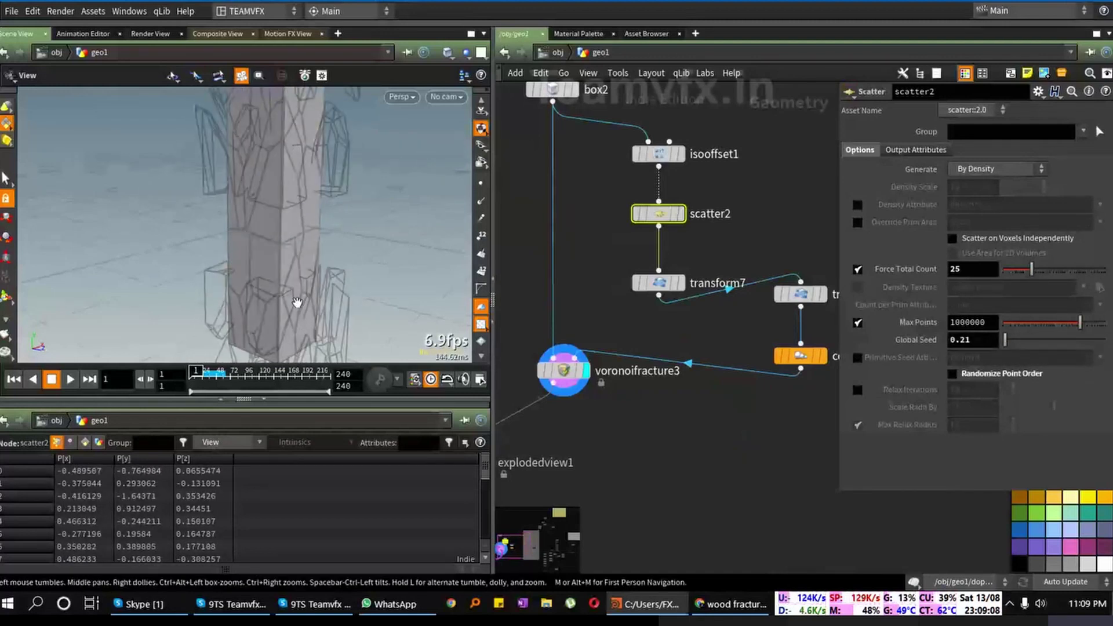
{"action": "middle_click_drag", "start_coordinate": [502, 476], "coordinate": [613, 388]}
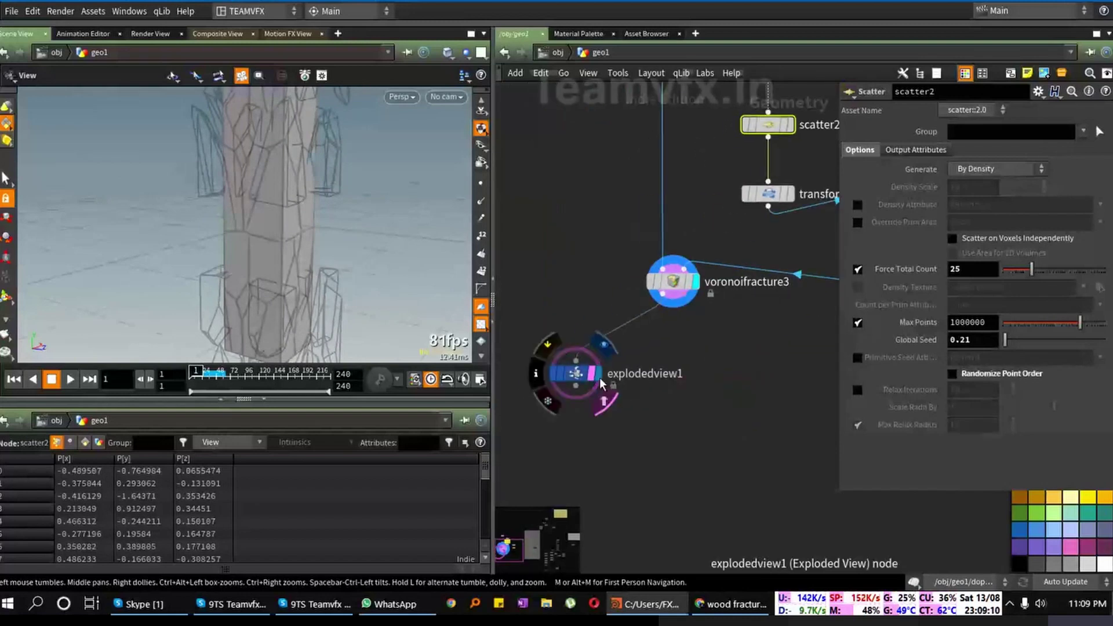
{"action": "left_click", "coordinate": [599, 377]}
{"action": "left_click_drag", "start_coordinate": [312, 185], "coordinate": [244, 191]}
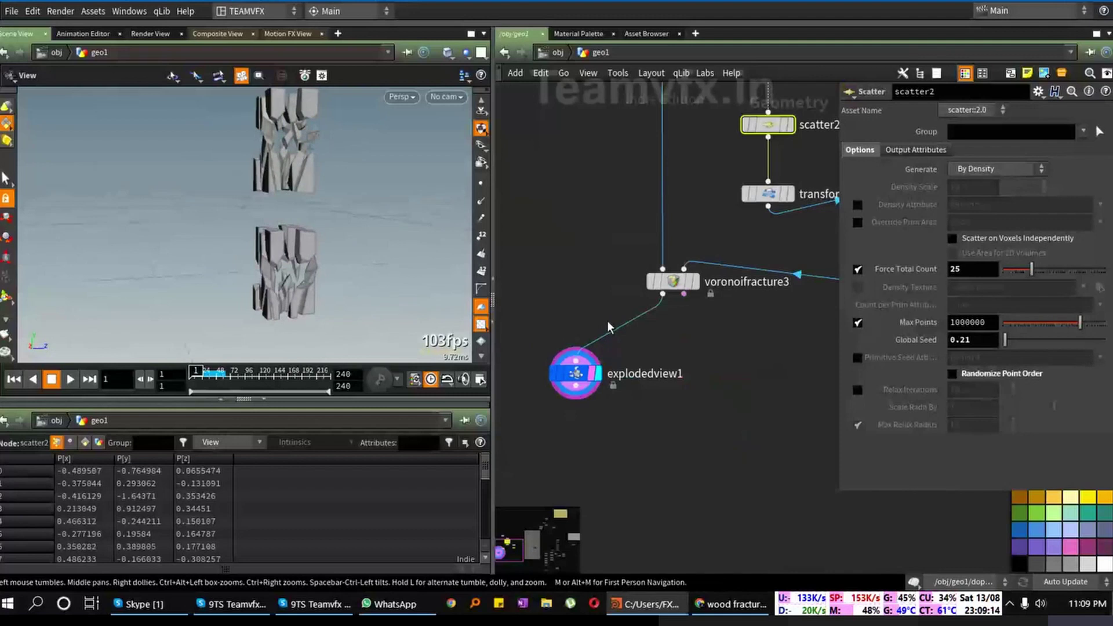
Step: Lower transform8's Translate Y to 0.9
{"action": "middle_click_drag", "start_coordinate": [608, 326], "coordinate": [505, 378]}
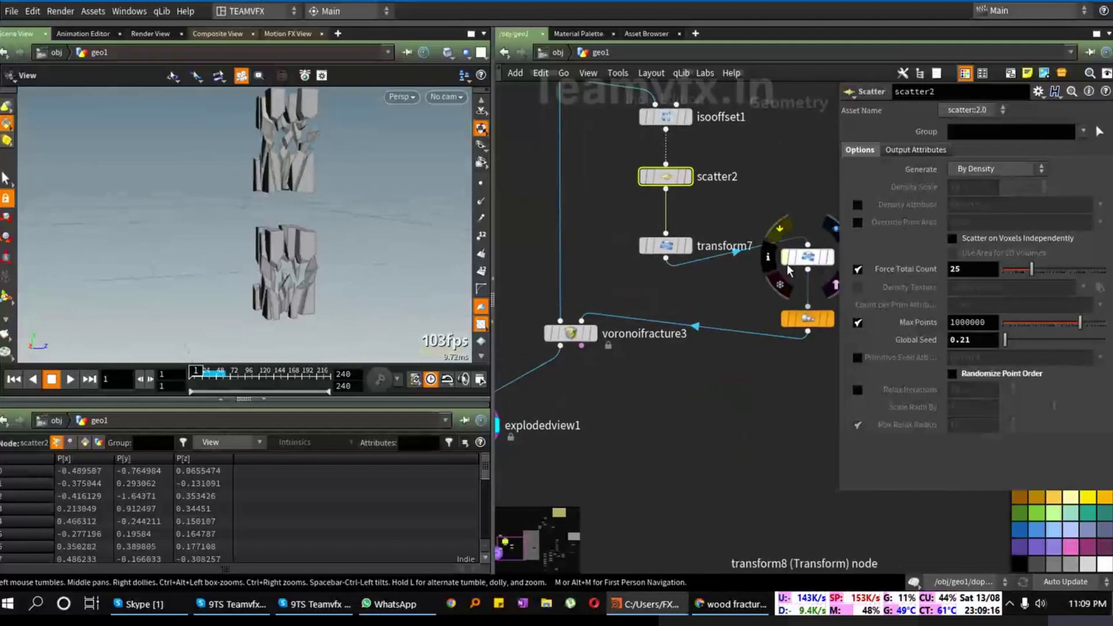
{"action": "left_click", "coordinate": [808, 259]}
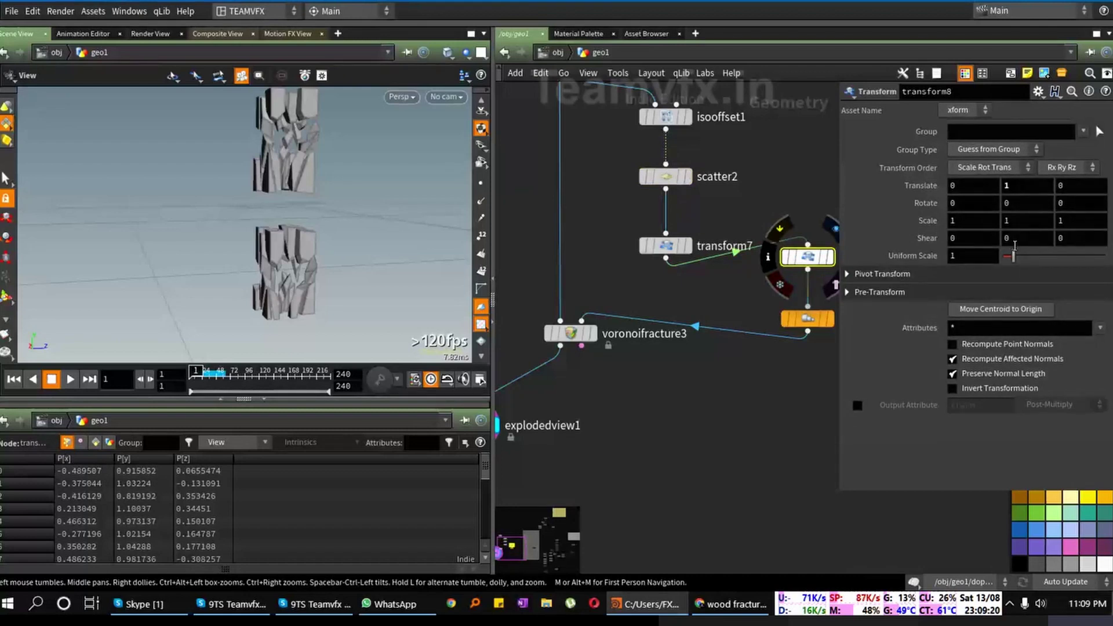
{"action": "middle_click_drag", "start_coordinate": [1013, 189], "coordinate": [997, 187]}
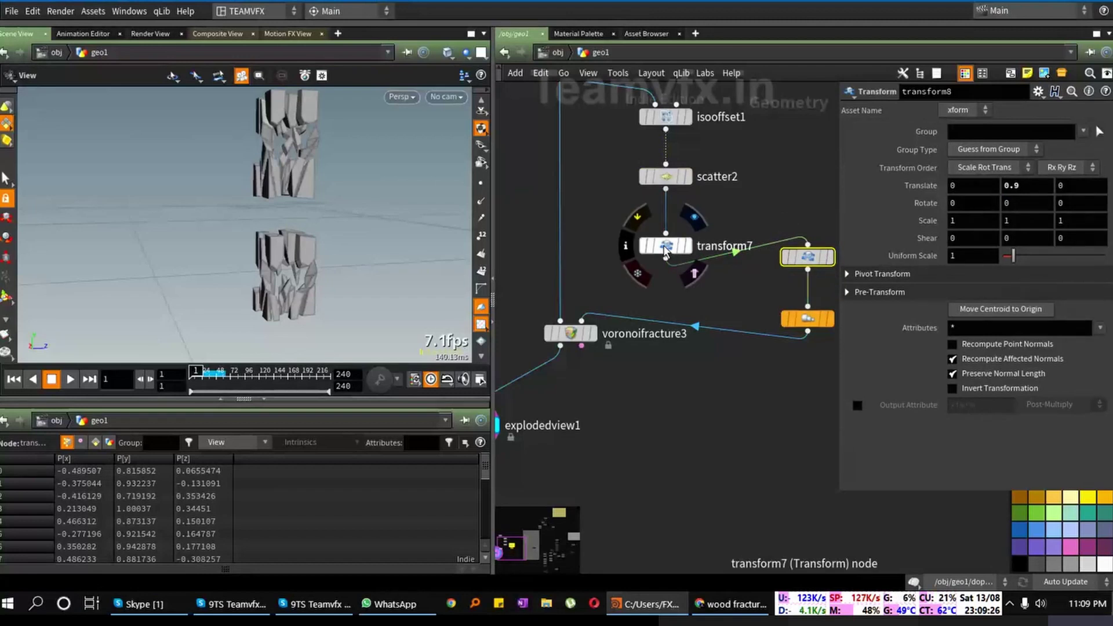
Step: Reset transform7's Scale Y to 0, then ladder it up to 0.06
{"action": "left_click", "coordinate": [665, 248]}
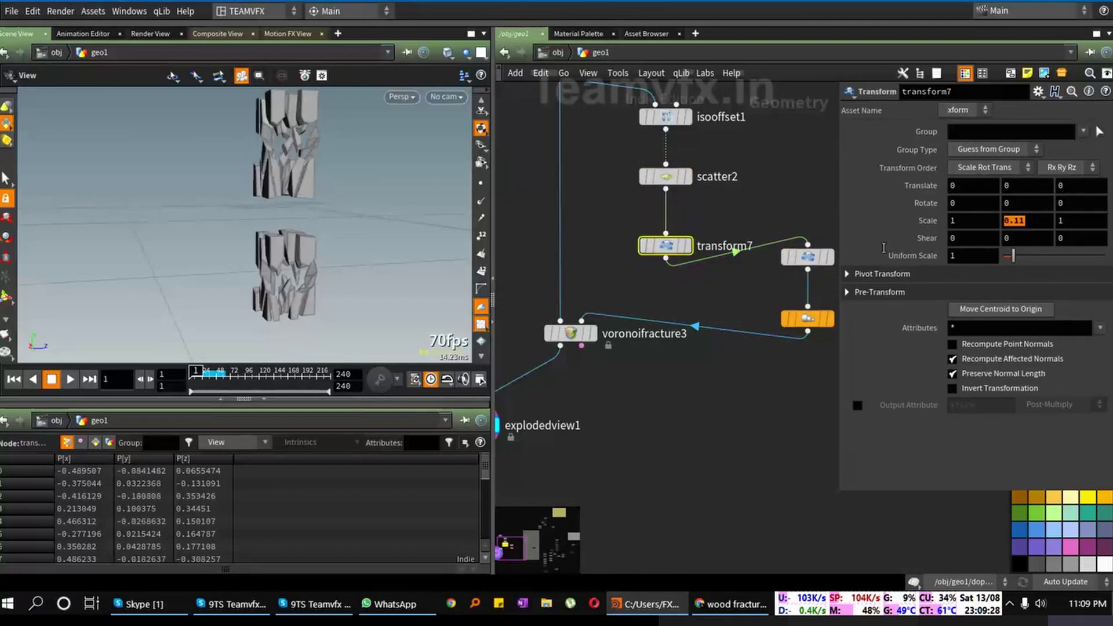
{"action": "type", "text": "0"}
{"action": "key", "text": "Return"}
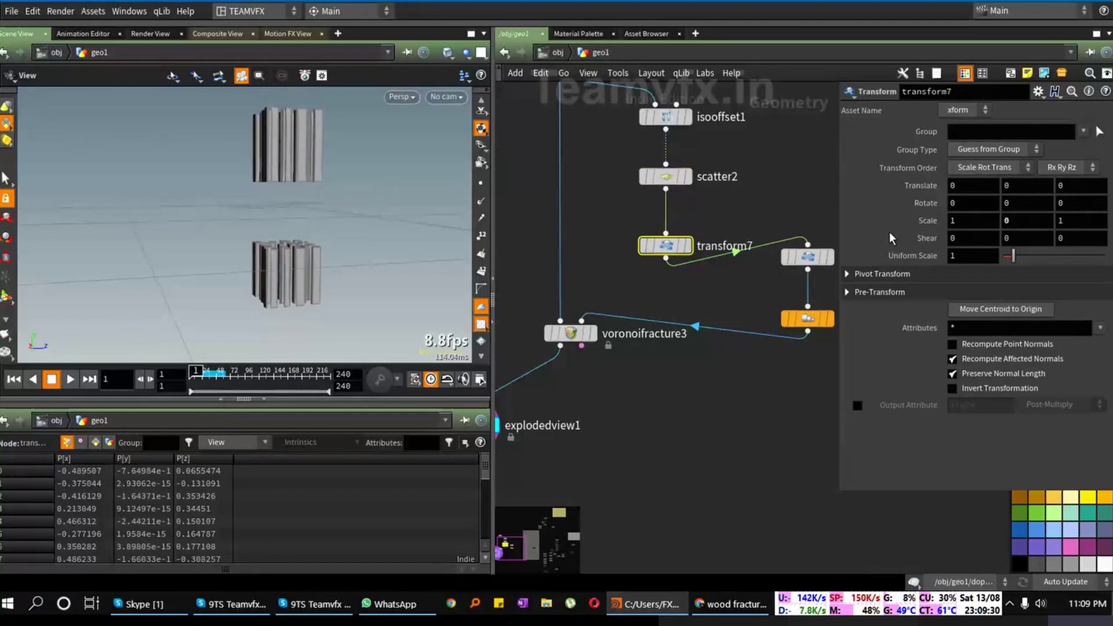
{"action": "middle_click_drag", "start_coordinate": [1009, 221], "coordinate": [1062, 250]}
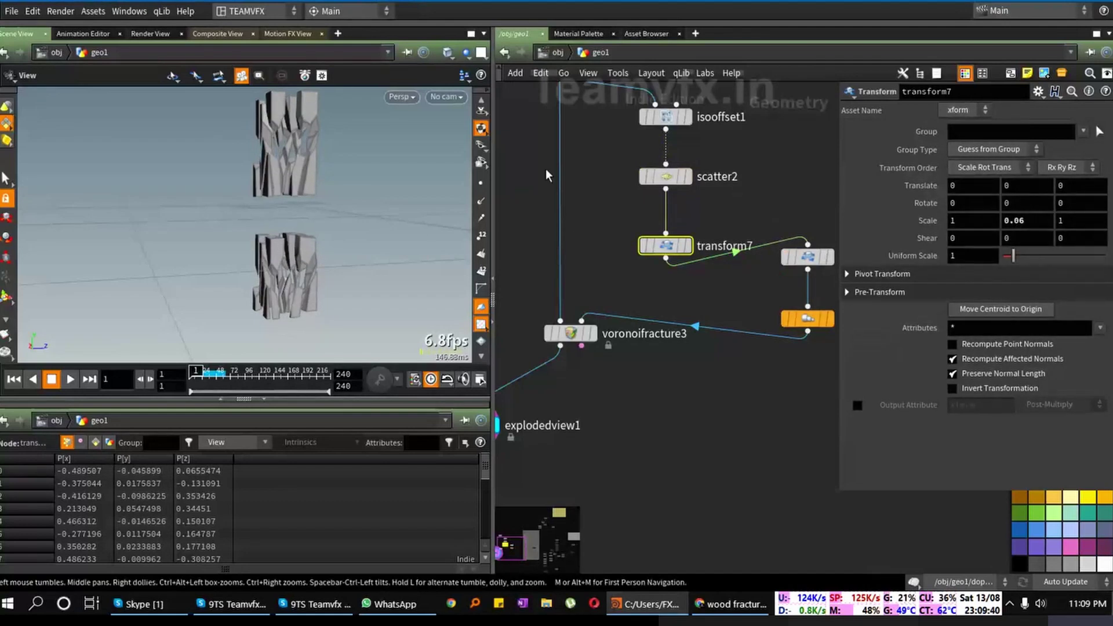
{"action": "left_click_drag", "start_coordinate": [315, 184], "coordinate": [301, 231]}
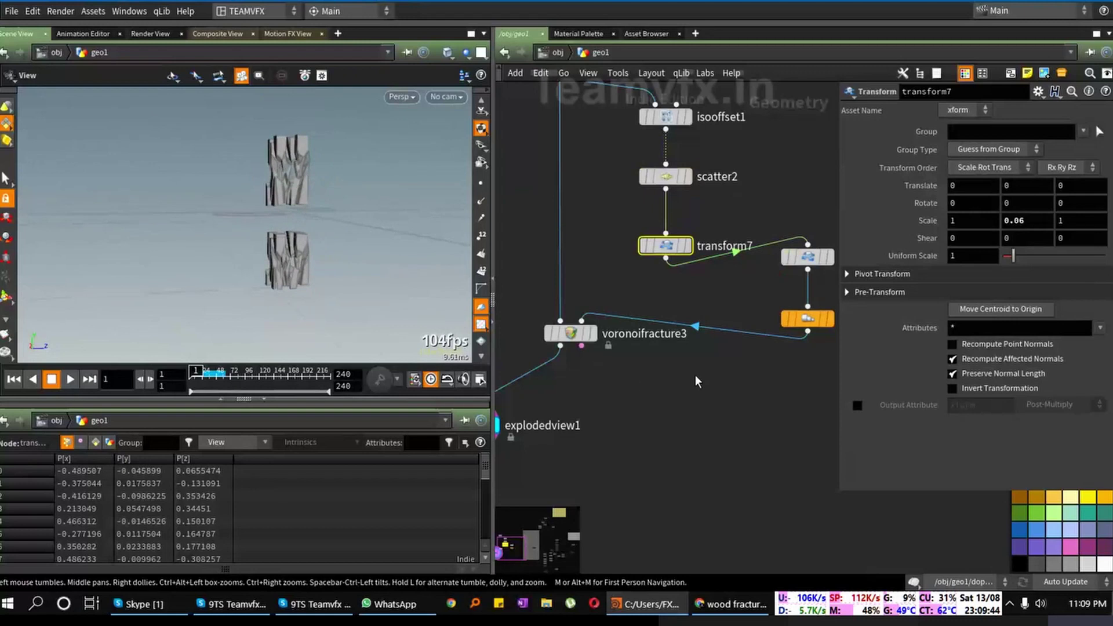
{"action": "middle_click_drag", "start_coordinate": [695, 374], "coordinate": [619, 430]}
Step: Display polywire1's wooden frame, use Home selected, and view the frame head-on
{"action": "scroll", "coordinate": [755, 345], "scroll_direction": "down", "scroll_amount": 2}
{"action": "scroll", "coordinate": [725, 383], "scroll_direction": "up", "scroll_amount": 2}
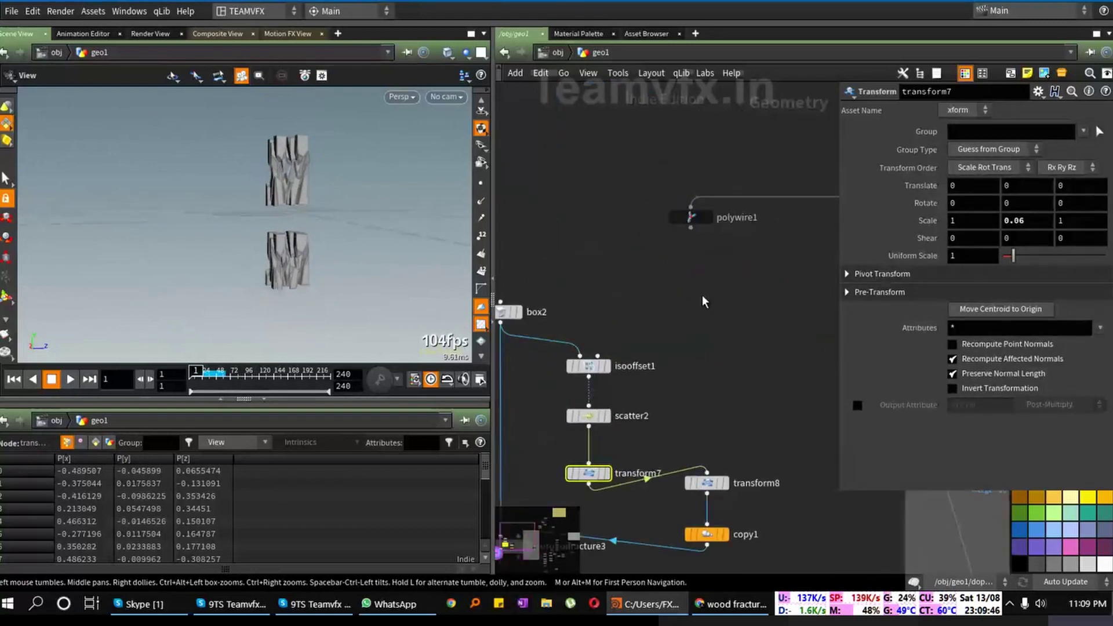
{"action": "left_click", "coordinate": [711, 218]}
{"action": "middle_click_drag", "start_coordinate": [708, 311], "coordinate": [720, 345]}
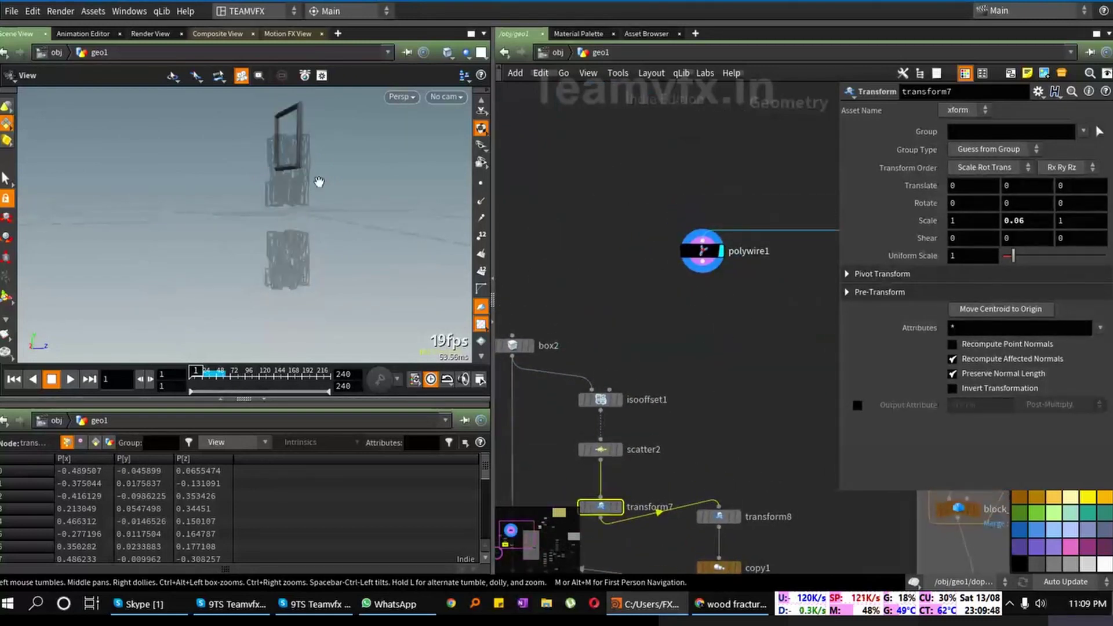
{"action": "left_click_drag", "start_coordinate": [319, 182], "coordinate": [333, 149]}
{"action": "right_click", "coordinate": [333, 151]}
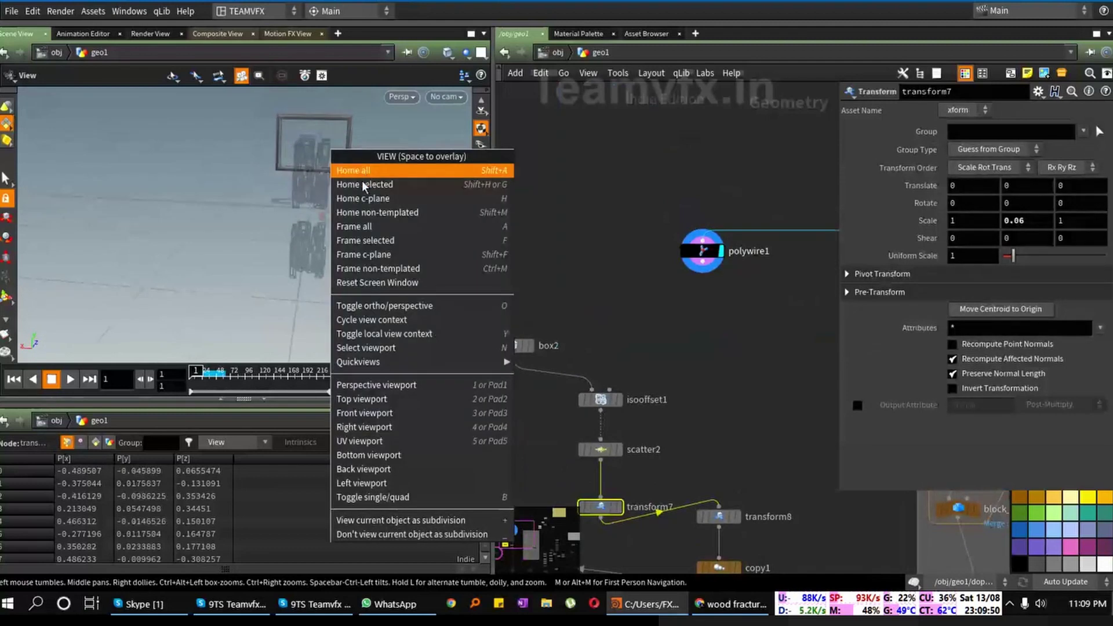
{"action": "left_click", "coordinate": [362, 183]}
{"action": "left_click_drag", "start_coordinate": [283, 251], "coordinate": [286, 163]}
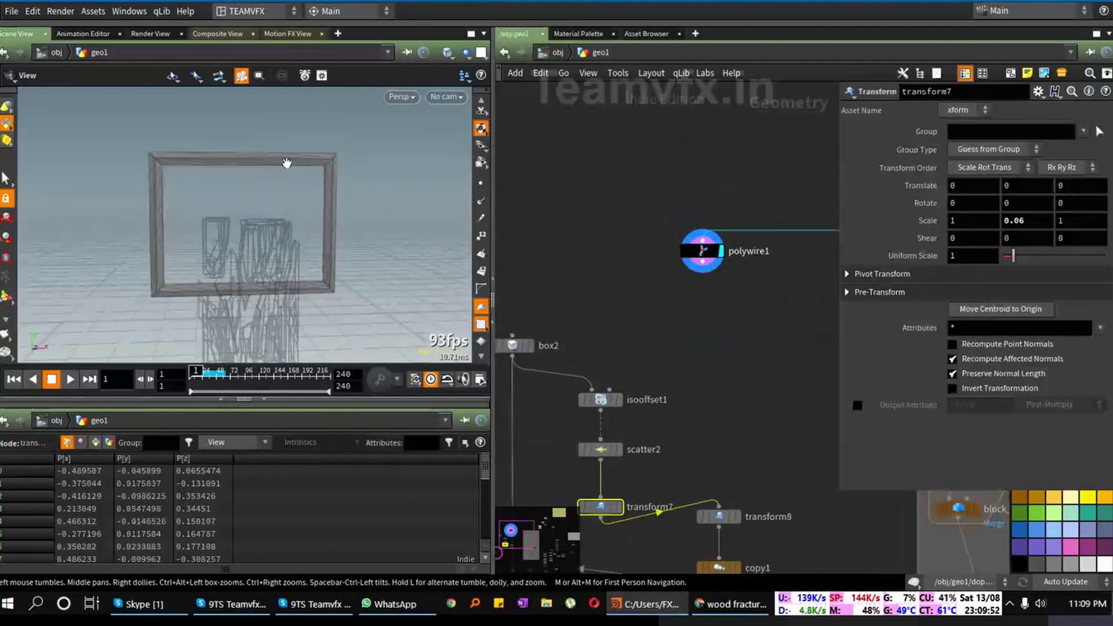
{"action": "left_click_drag", "start_coordinate": [294, 236], "coordinate": [205, 227]}
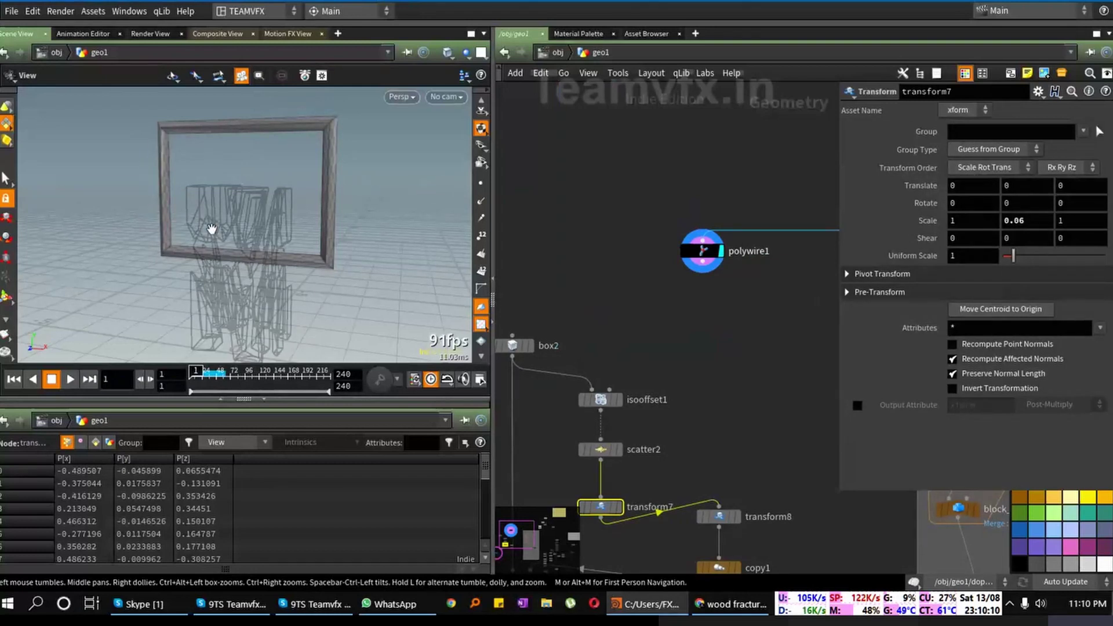
{"action": "middle_click_drag", "start_coordinate": [726, 370], "coordinate": [675, 343]}
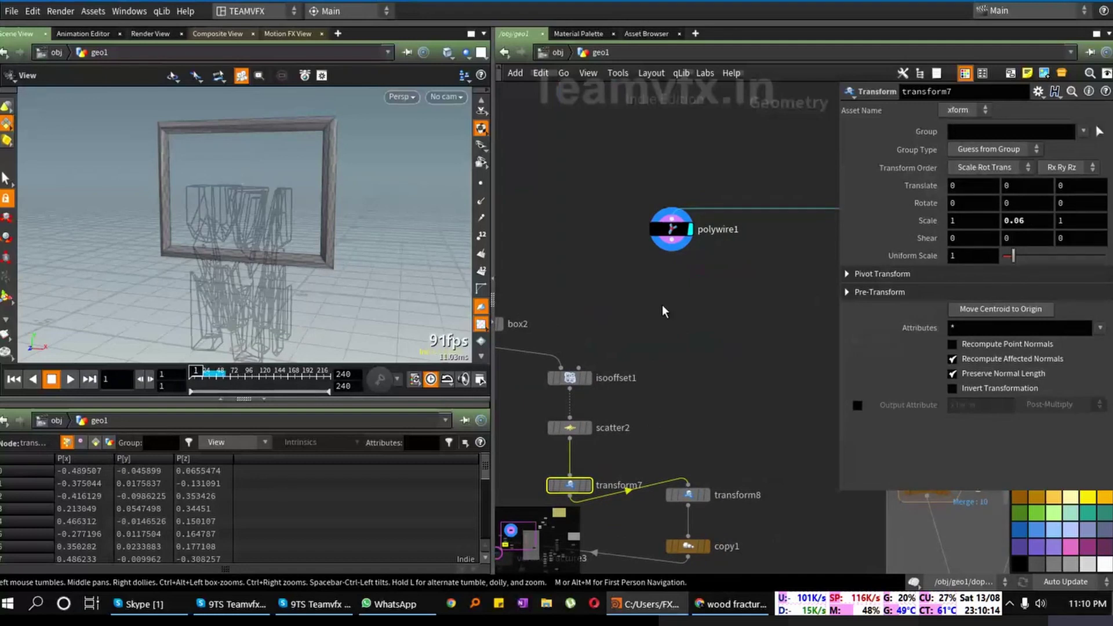
Step: Add an Extract Centroid node fed by polywire1's output
{"action": "key", "text": "Tab"}
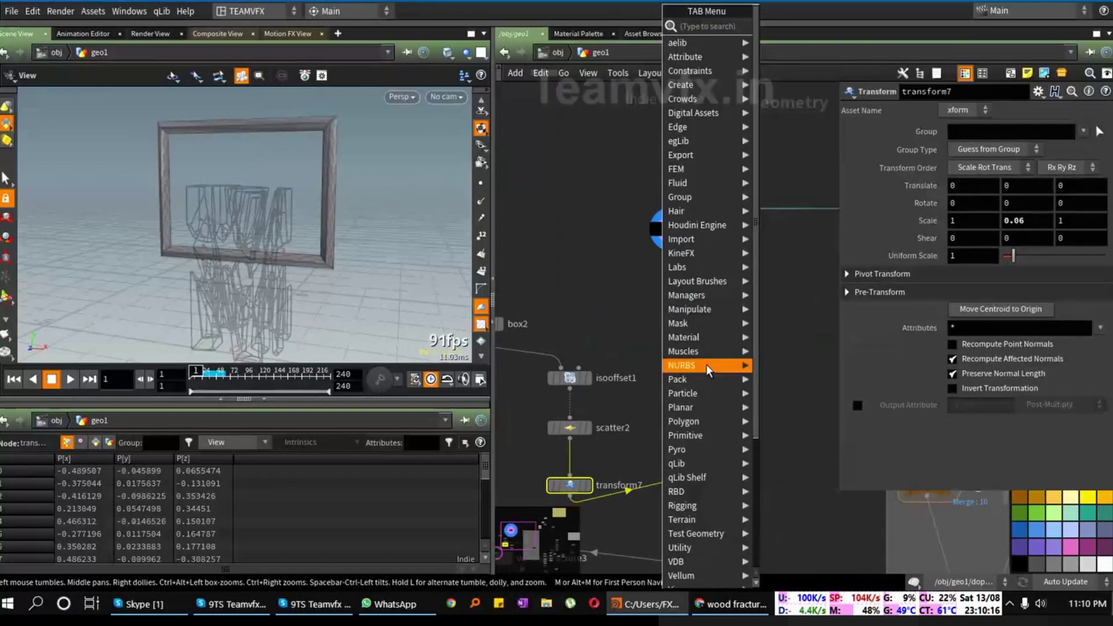
{"action": "mouse_move", "coordinate": [708, 366]}
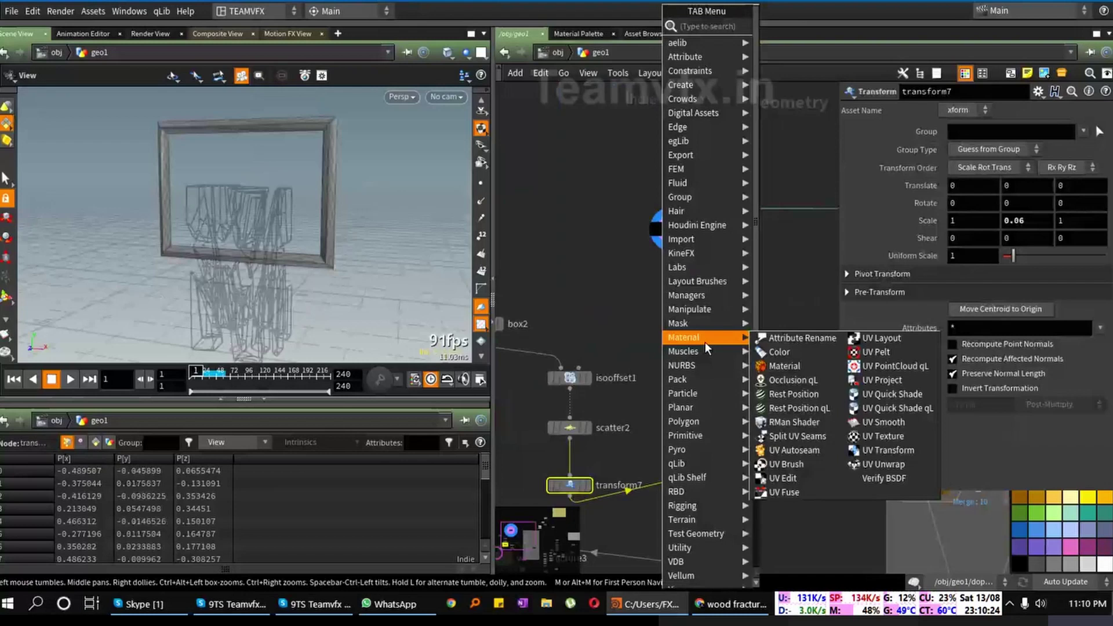
{"action": "type", "text": "cen"}
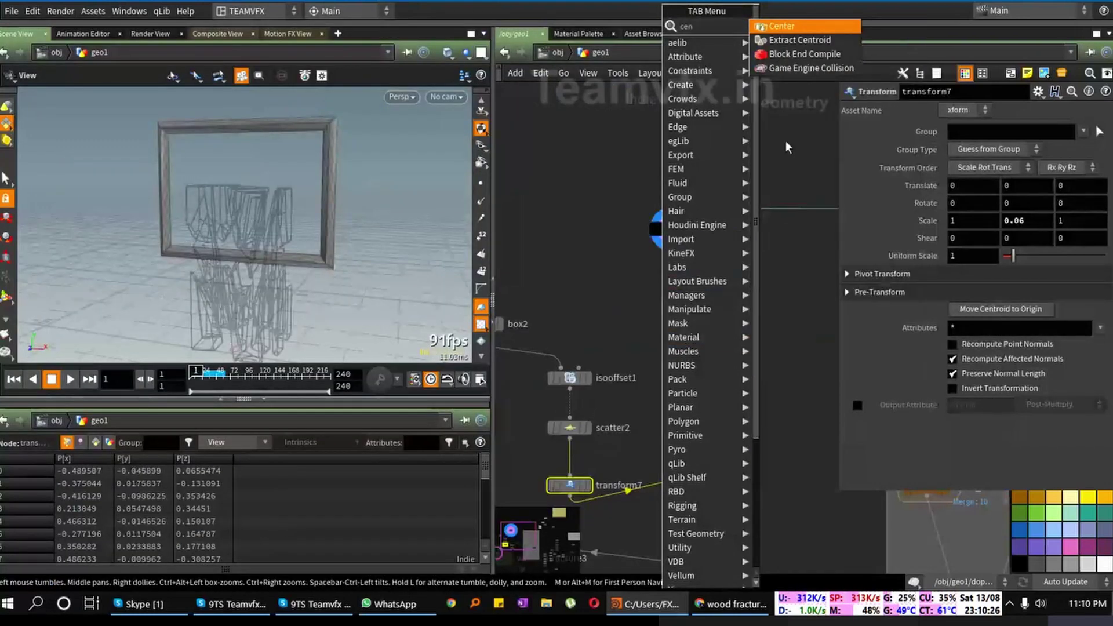
{"action": "key", "text": "Escape"}
{"action": "left_click", "coordinate": [701, 297]}
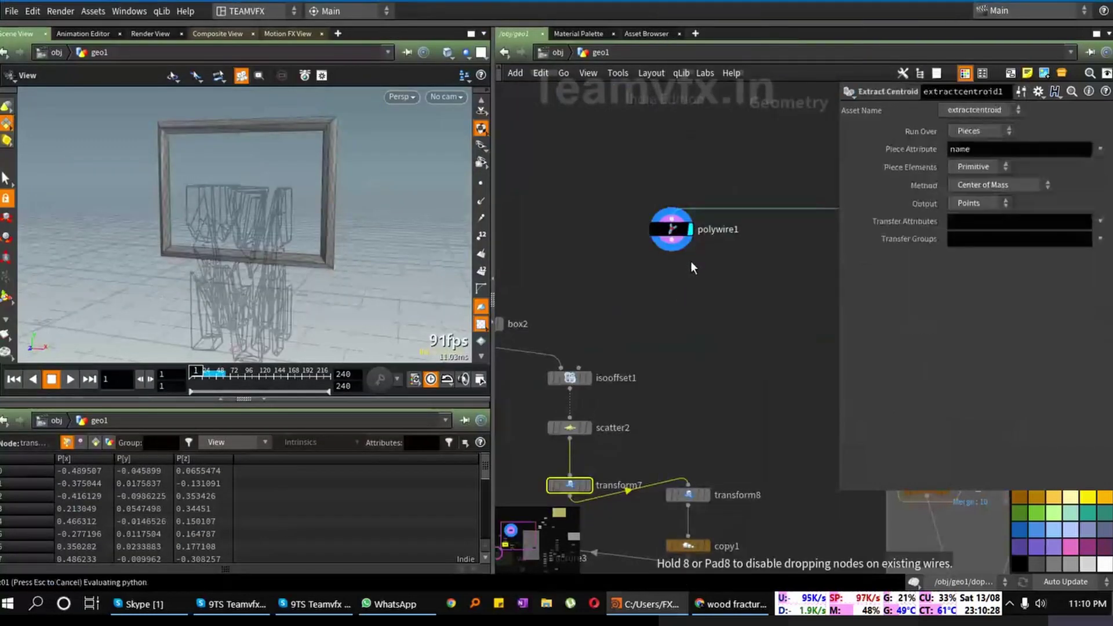
{"action": "left_click_drag", "start_coordinate": [671, 240], "coordinate": [704, 299]}
{"action": "middle_click_drag", "start_coordinate": [682, 381], "coordinate": [729, 378]}
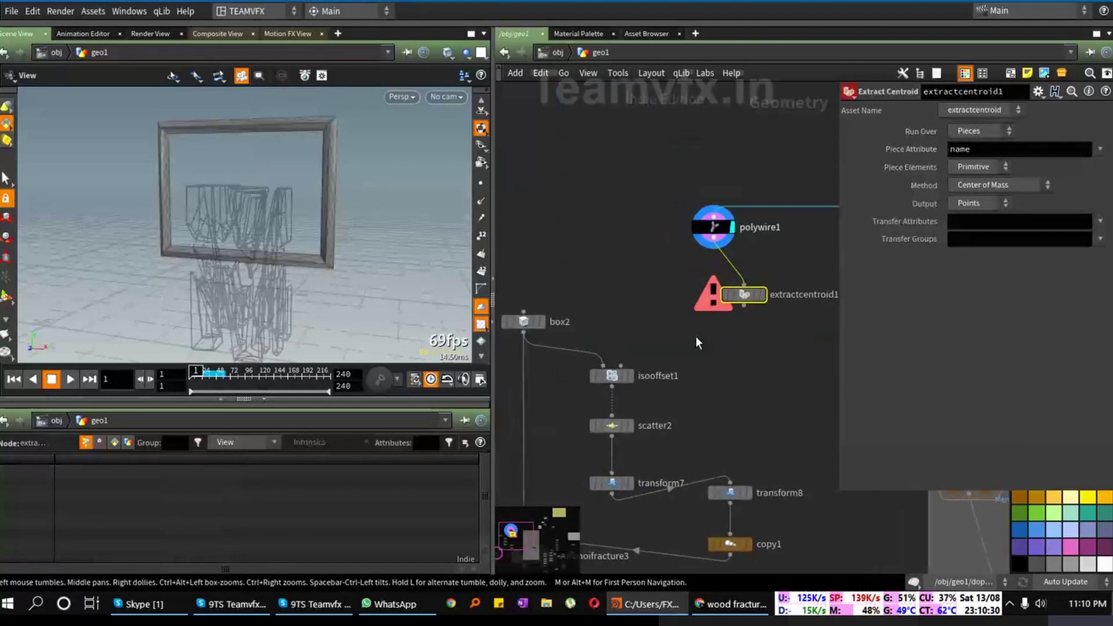
Step: Add a new grid2 node to the network
{"action": "key", "text": "Tab"}
{"action": "mouse_move", "coordinate": [646, 509]}
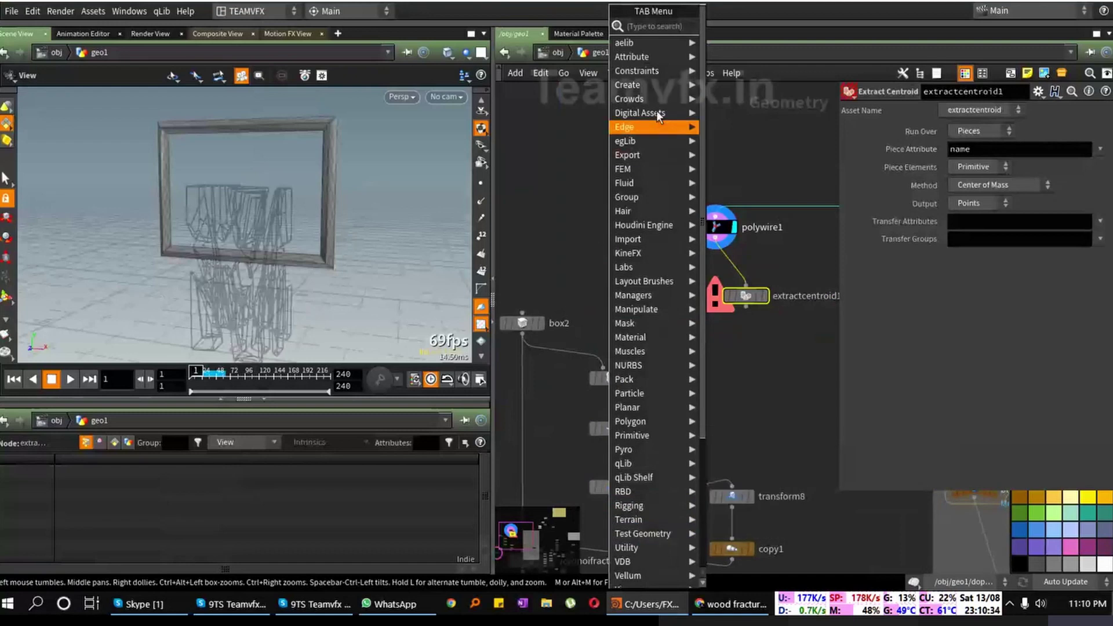
{"action": "mouse_move", "coordinate": [656, 88]}
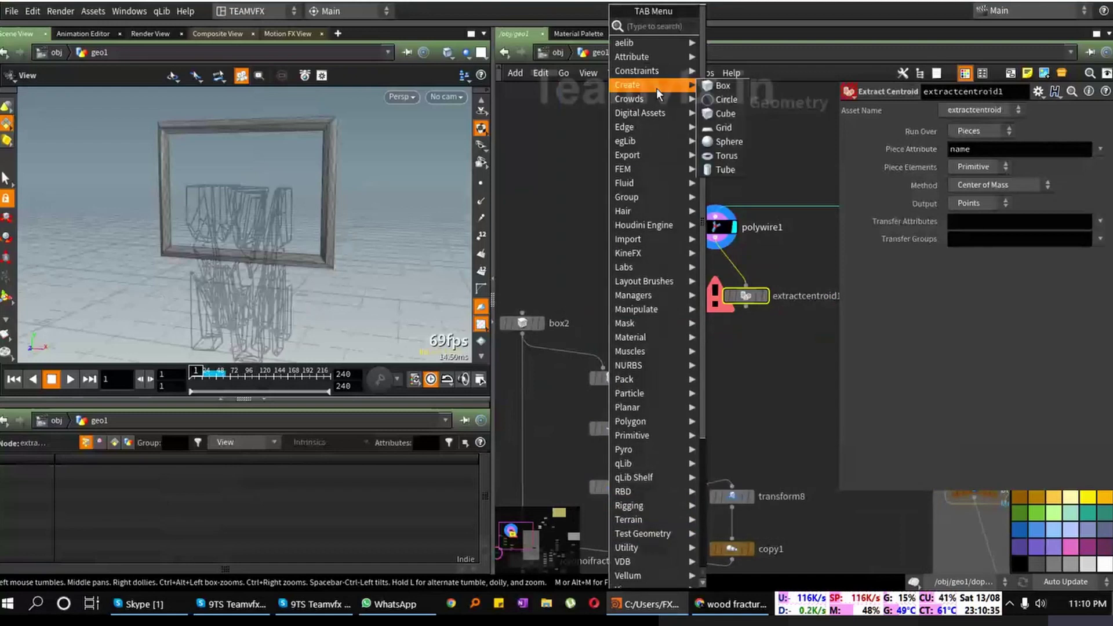
{"action": "left_click", "coordinate": [721, 141]}
{"action": "left_click", "coordinate": [611, 268]}
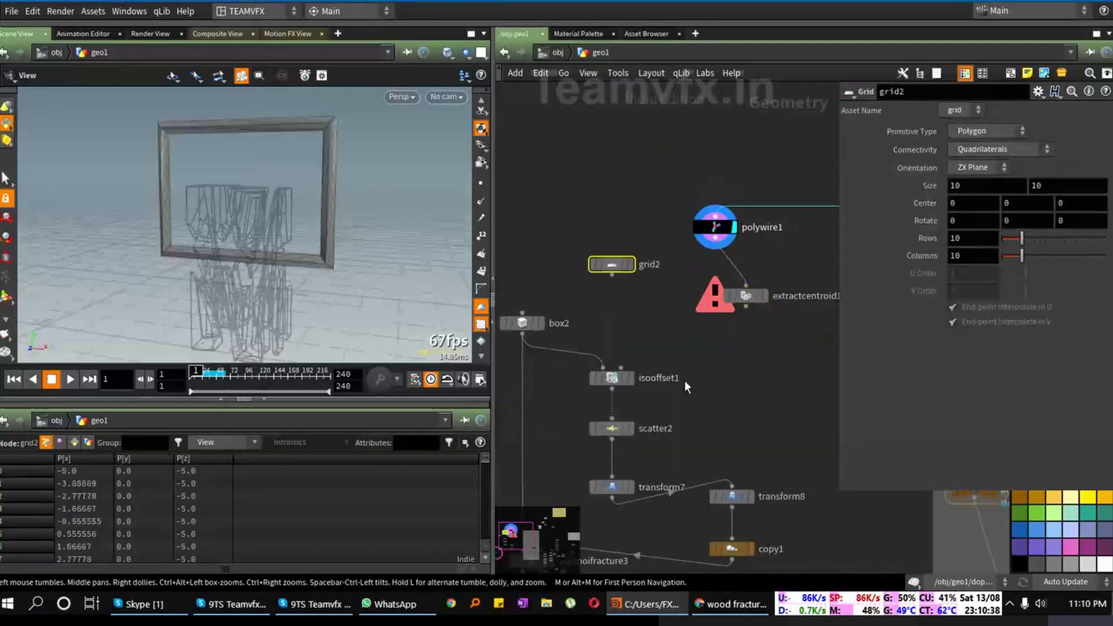
{"action": "middle_click_drag", "start_coordinate": [684, 380], "coordinate": [655, 395]}
{"action": "middle_click_drag", "start_coordinate": [709, 361], "coordinate": [740, 359]}
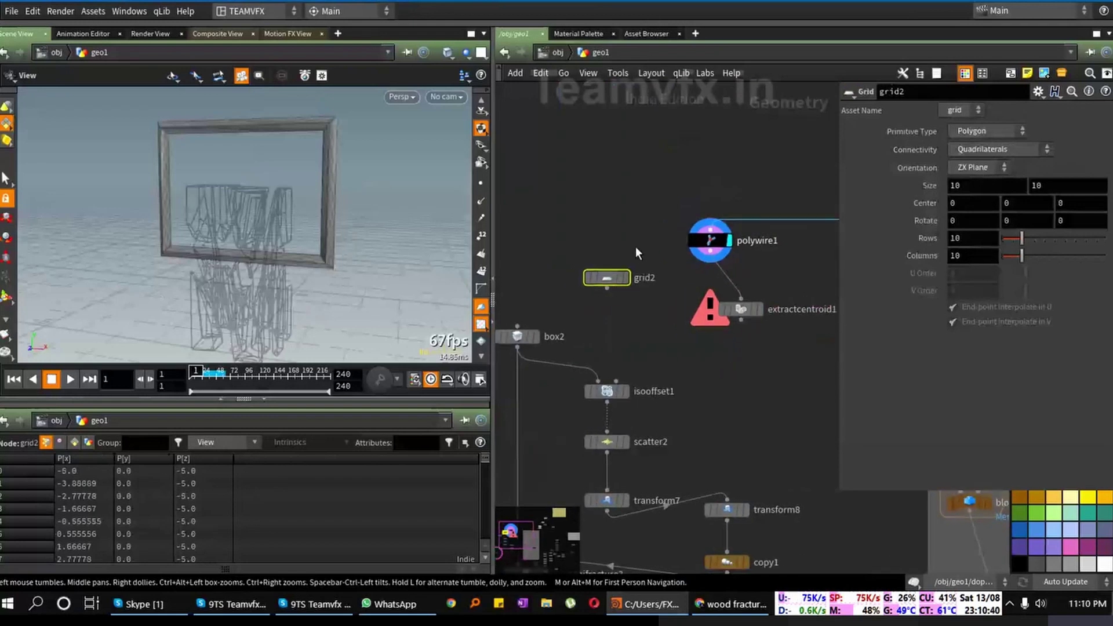
Step: Add copytopoints2 via 'ctp', wiring in extractcentroid1 and grid2, and display it
{"action": "key", "text": "Tab"}
{"action": "mouse_move", "coordinate": [646, 242]}
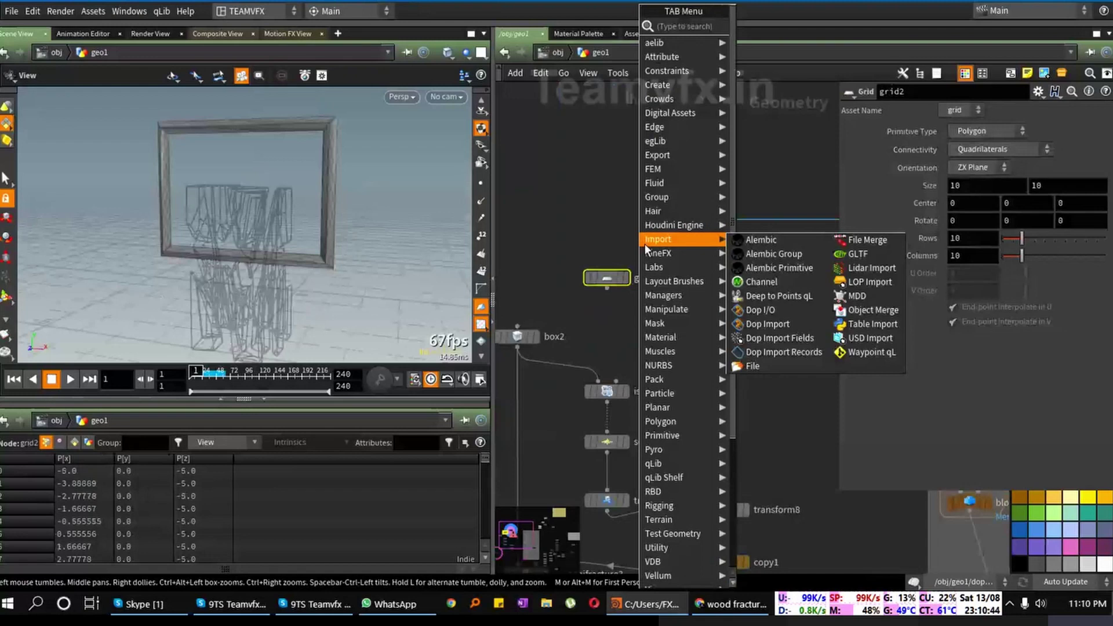
{"action": "type", "text": "ct"}
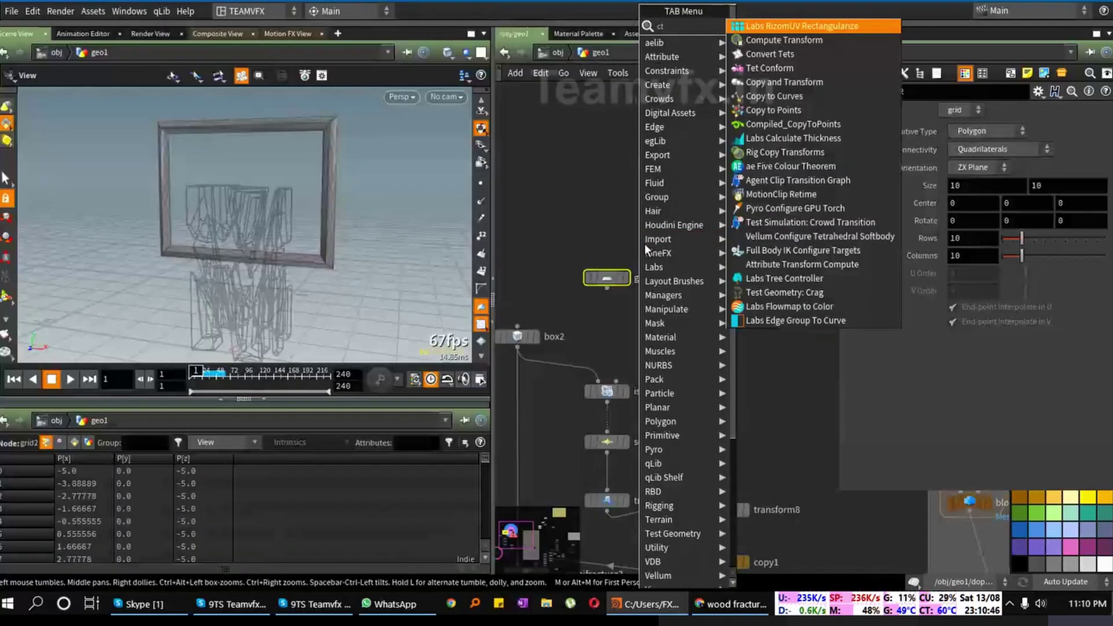
{"action": "type", "text": "p"}
{"action": "left_click", "coordinate": [770, 31]}
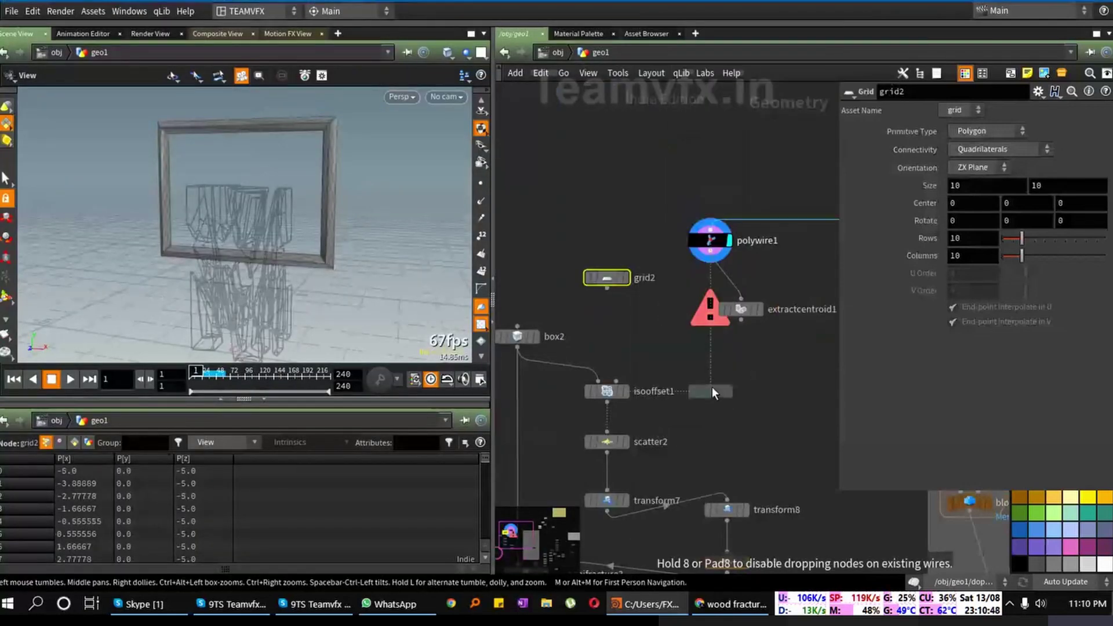
{"action": "left_click", "coordinate": [712, 392]}
{"action": "left_click_drag", "start_coordinate": [607, 288], "coordinate": [719, 374]}
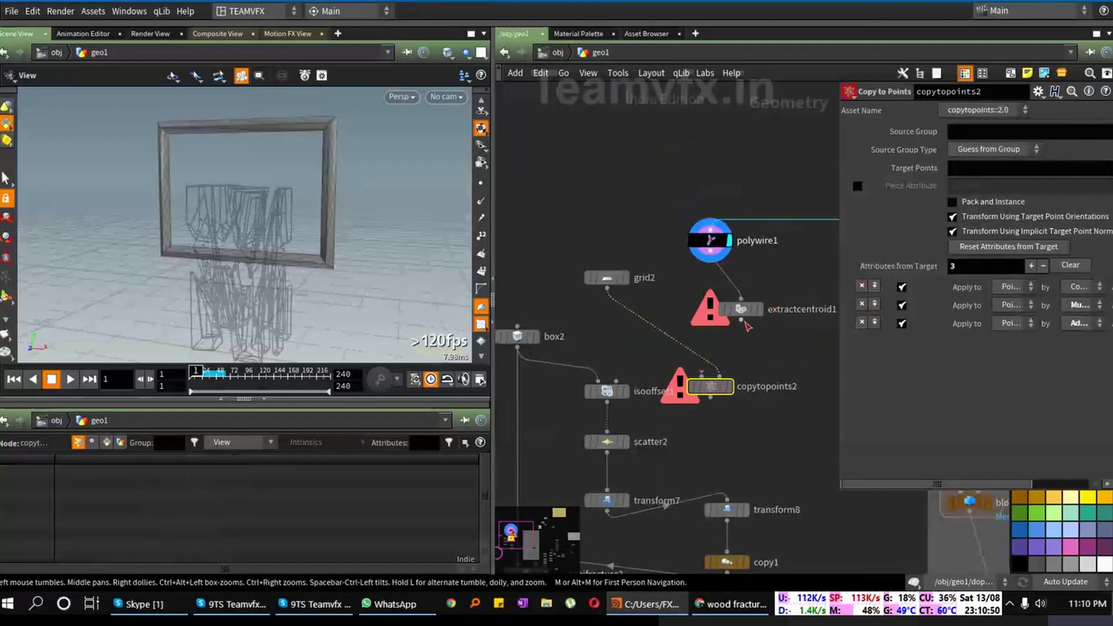
{"action": "left_click_drag", "start_coordinate": [742, 318], "coordinate": [701, 376]}
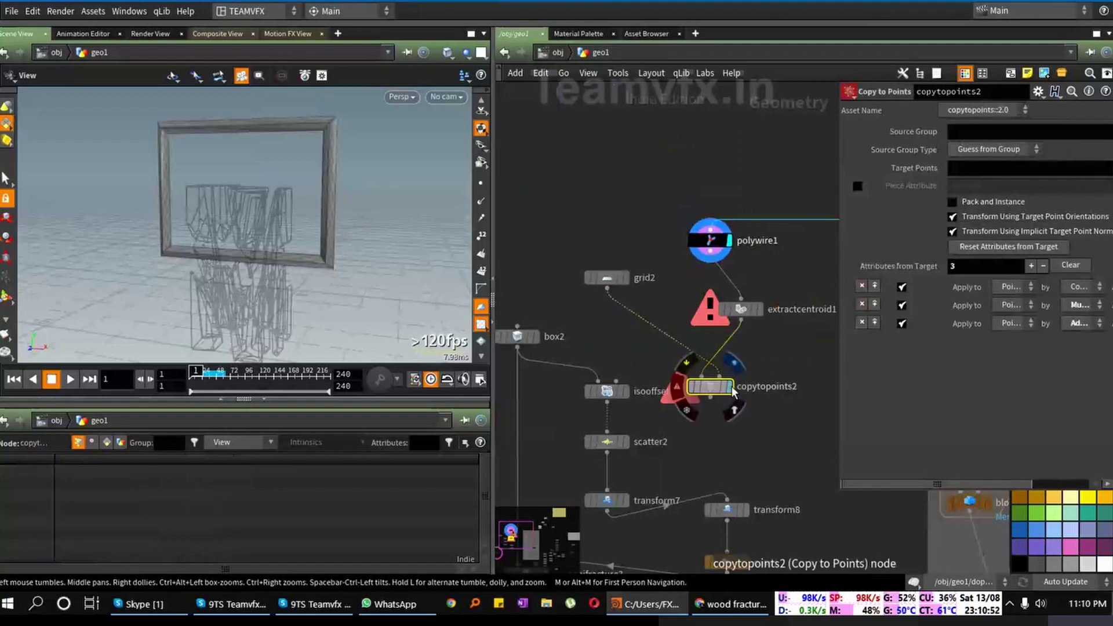
{"action": "left_click", "coordinate": [730, 389]}
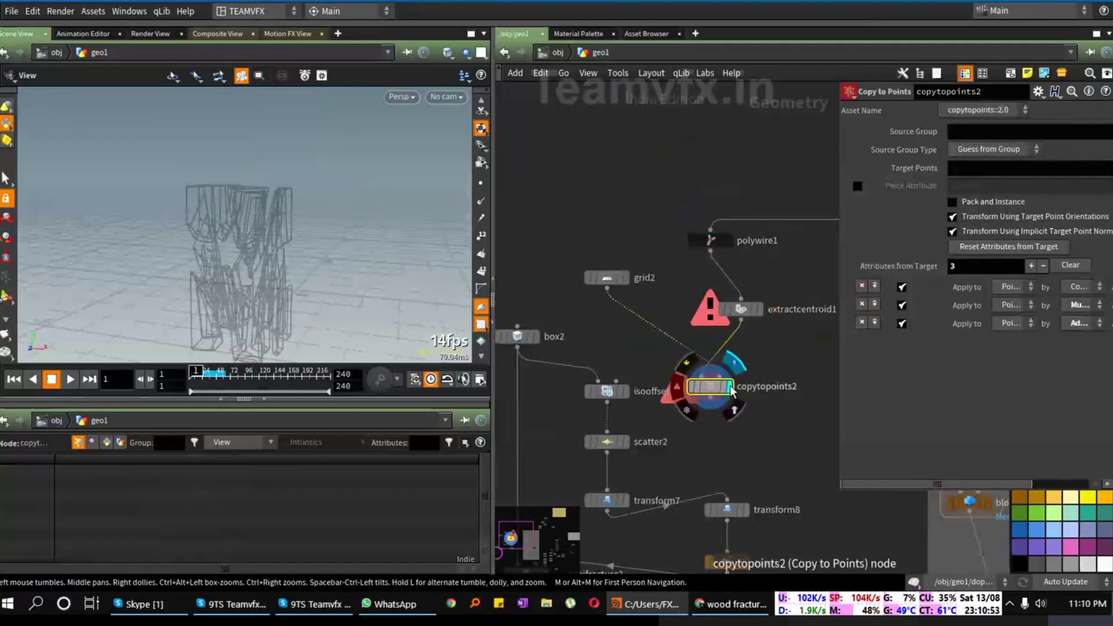
Step: Set extractcentroid1's Run Over to Detail for a single centre point
{"action": "left_click", "coordinate": [739, 310]}
{"action": "left_click", "coordinate": [759, 311]}
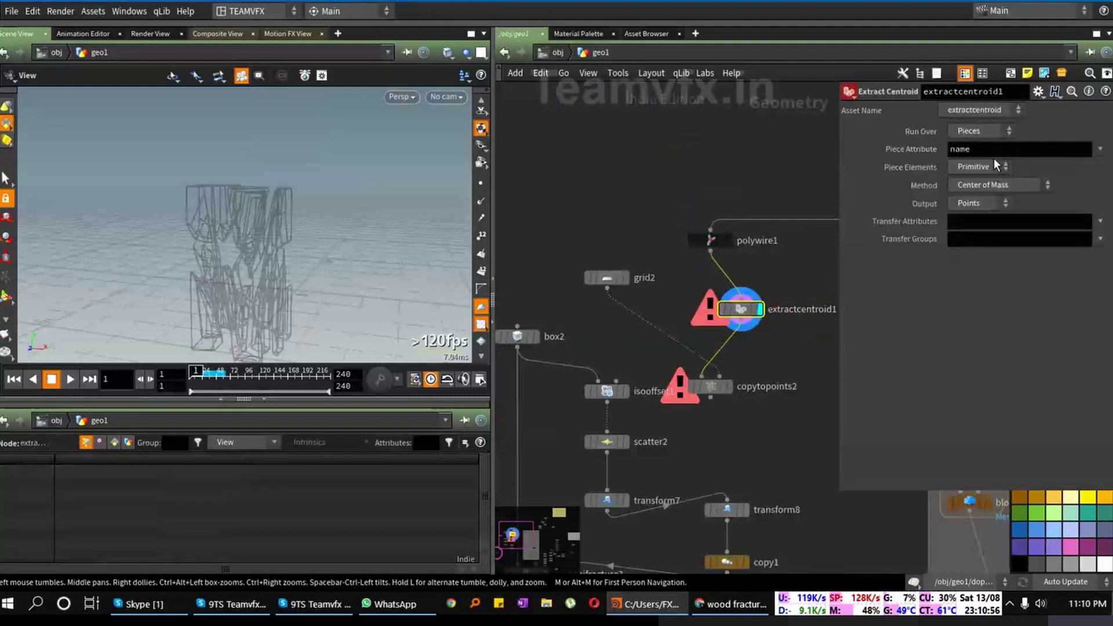
{"action": "left_click", "coordinate": [986, 131]}
{"action": "left_click", "coordinate": [970, 172]}
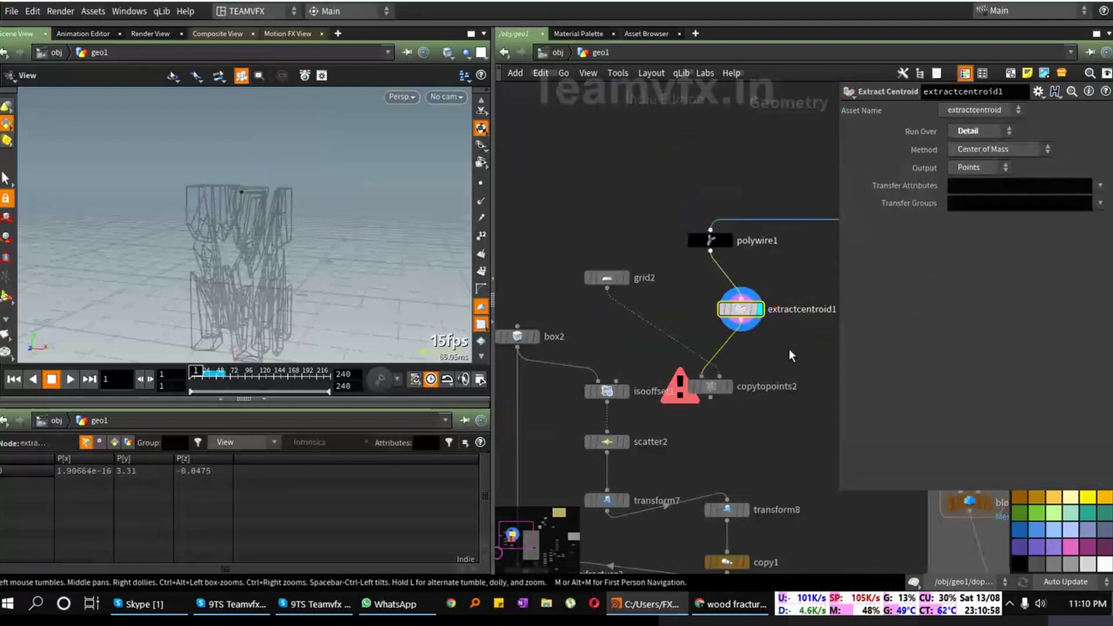
Step: Swap copytopoints2's inputs with Shift+R so the grid copies onto the centroid
{"action": "left_click", "coordinate": [730, 388]}
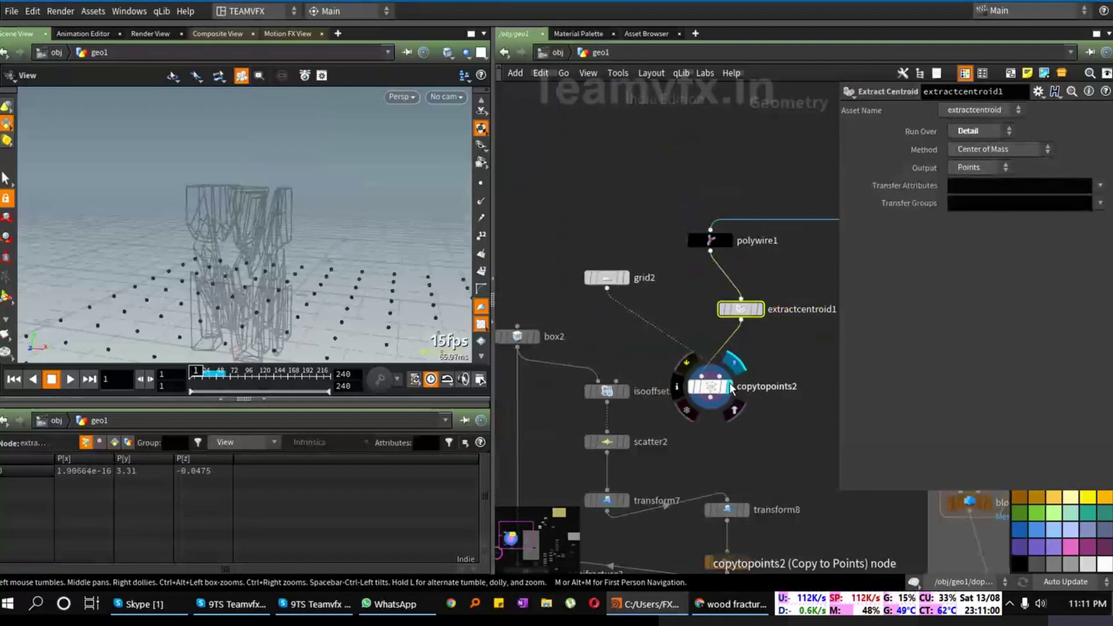
{"action": "left_click", "coordinate": [712, 388]}
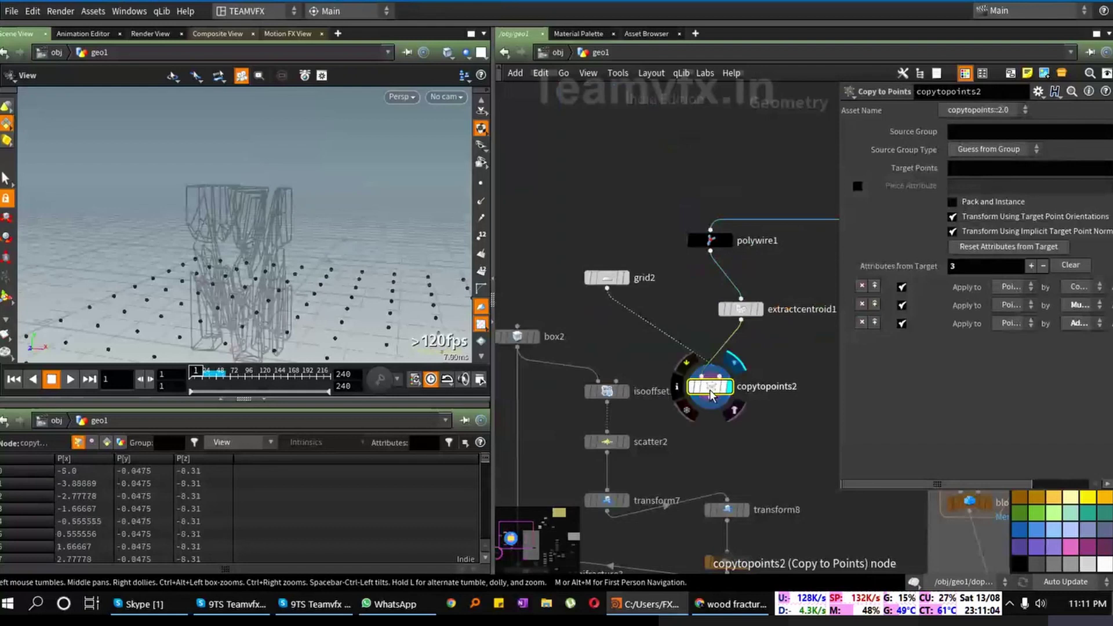
{"action": "key", "text": "shift+r"}
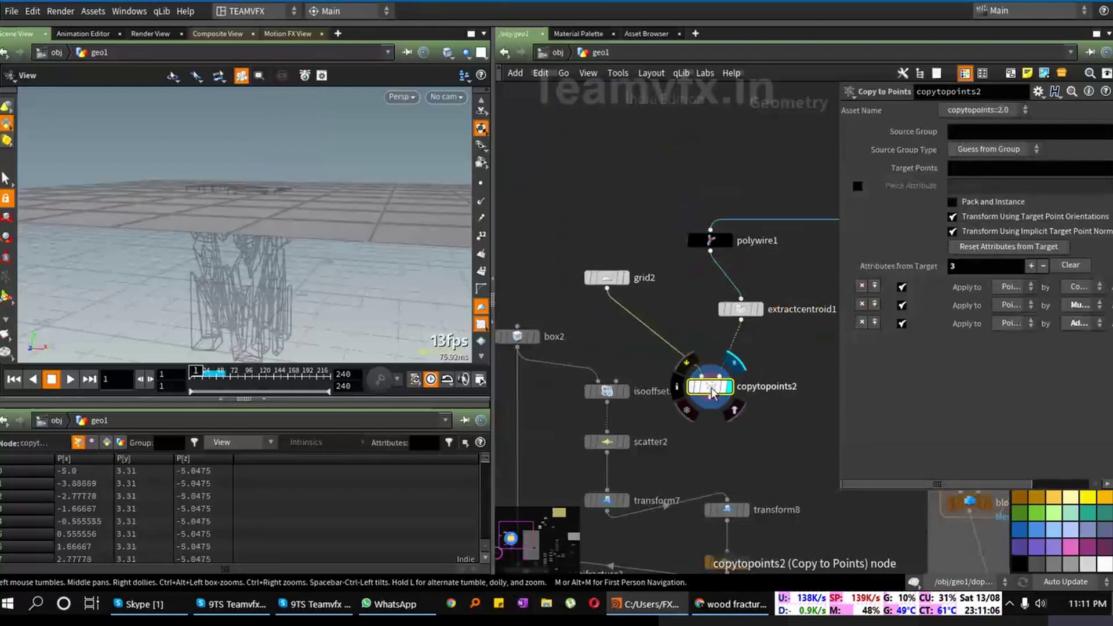
{"action": "mouse_move", "coordinate": [714, 393]}
{"action": "left_mouse_down"}
{"action": "mouse_move", "coordinate": [713, 340]}
{"action": "mouse_move", "coordinate": [713, 371]}
{"action": "left_mouse_up"}
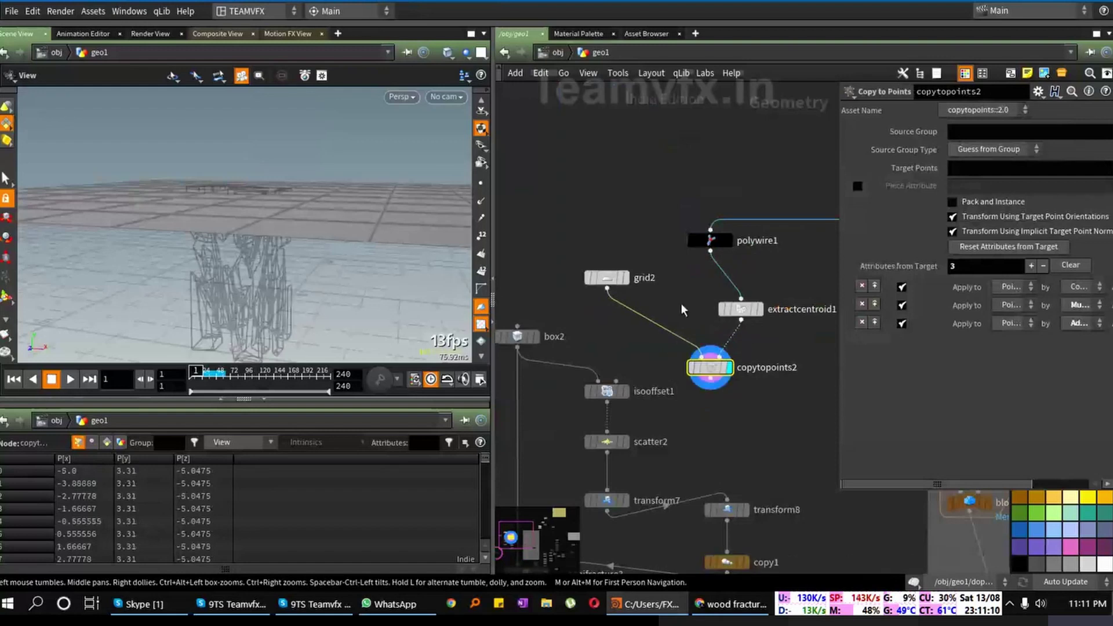
Step: Shrink grid2's Size to 7.7 and compare it against the polywire1 frame
{"action": "left_click", "coordinate": [607, 278]}
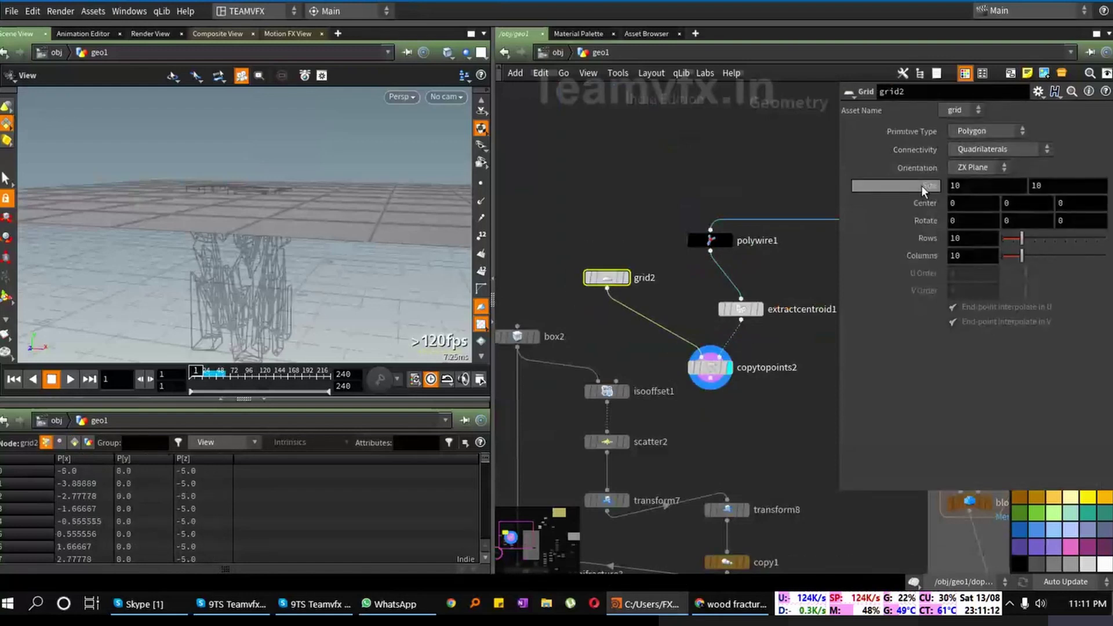
{"action": "middle_click_drag", "start_coordinate": [923, 186], "coordinate": [835, 188]}
{"action": "left_click", "coordinate": [725, 240]}
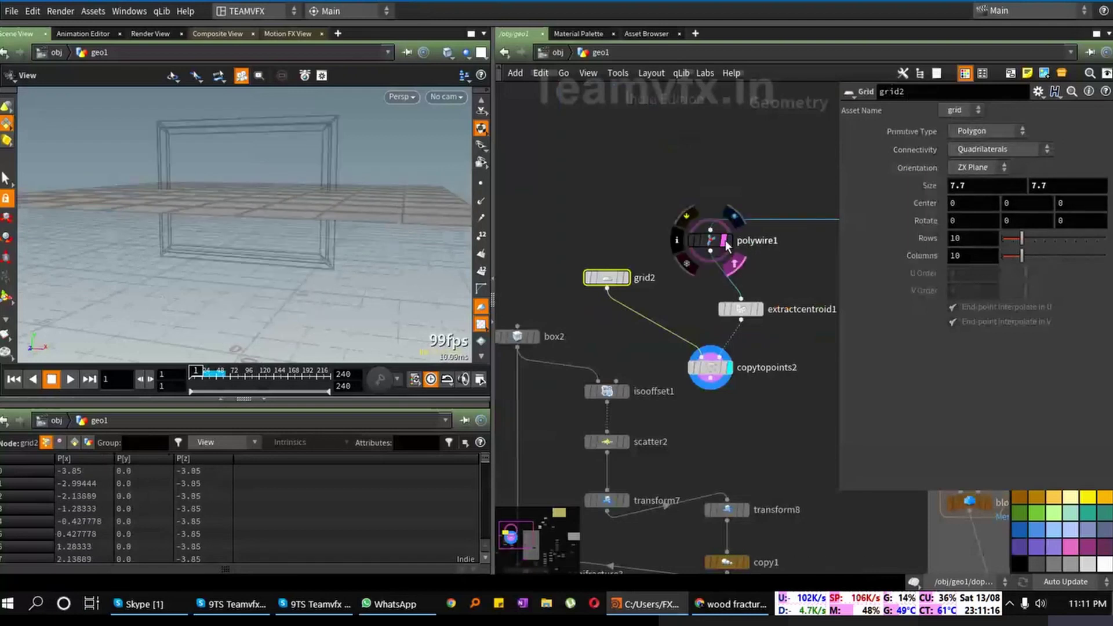
{"action": "mouse_move", "coordinate": [279, 148]}
{"action": "left_mouse_down"}
{"action": "mouse_move", "coordinate": [280, 181]}
{"action": "mouse_move", "coordinate": [287, 154]}
{"action": "left_mouse_up"}
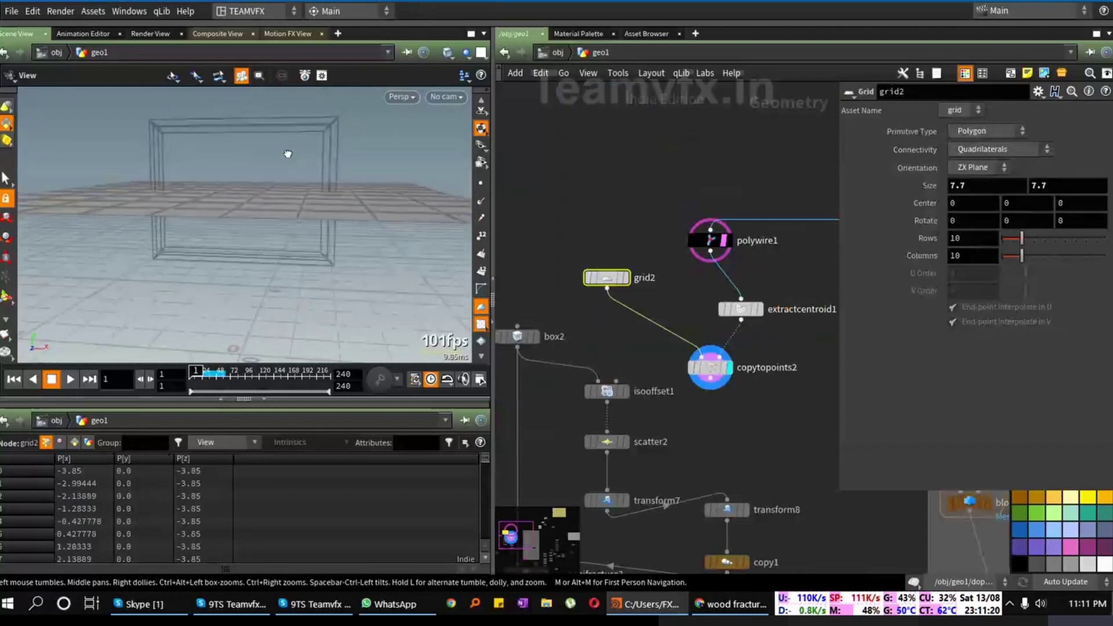
{"action": "mouse_move", "coordinate": [602, 273]}
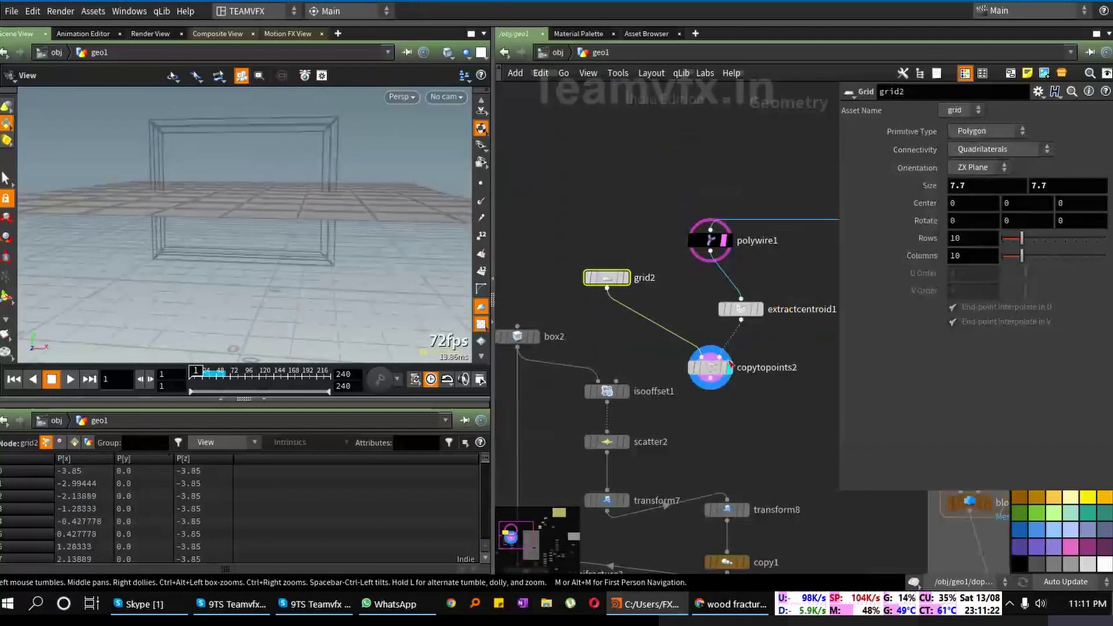
{"action": "left_click_drag", "start_coordinate": [721, 372], "coordinate": [721, 362]}
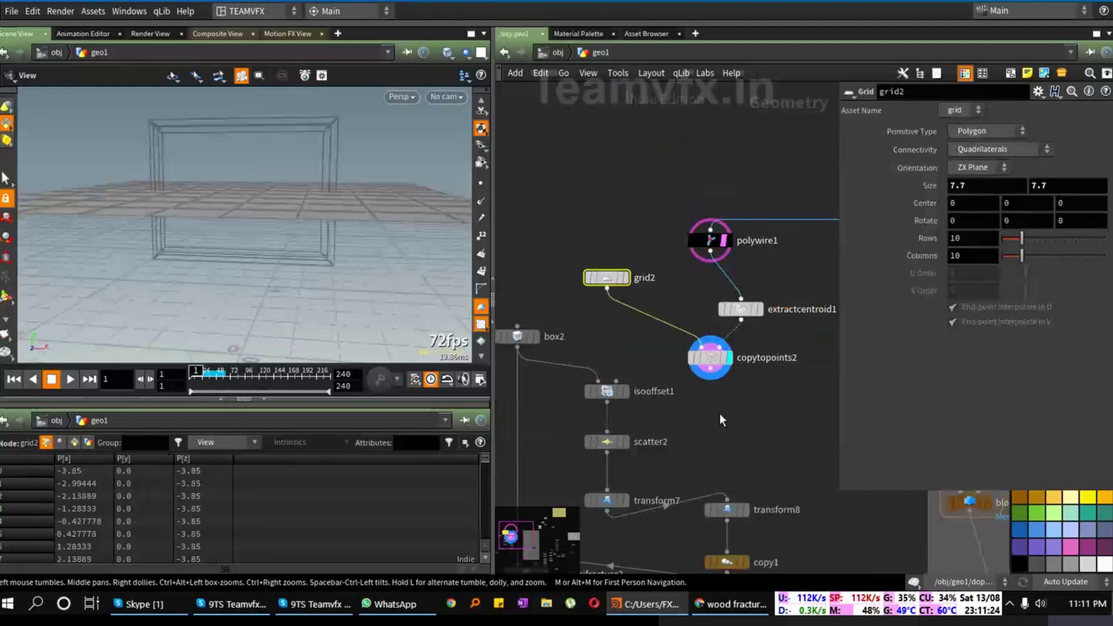
{"action": "middle_click_drag", "start_coordinate": [719, 413], "coordinate": [711, 347]}
Step: Add a transform9 node below copytopoints2
{"action": "key", "text": "Tab"}
{"action": "mouse_move", "coordinate": [743, 394]}
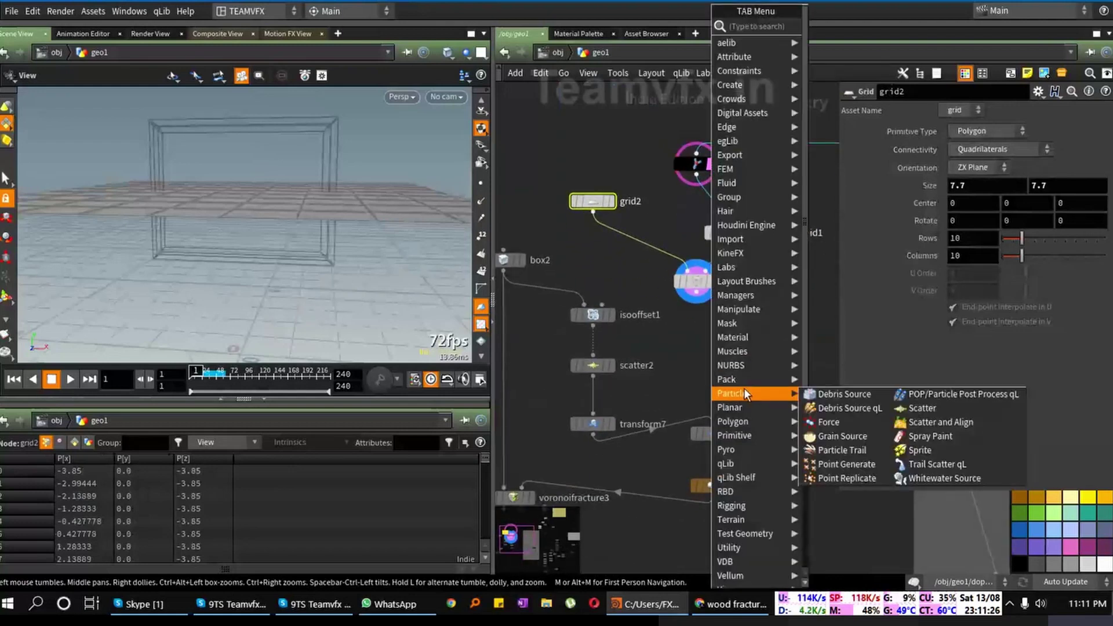
{"action": "type", "text": "tr"}
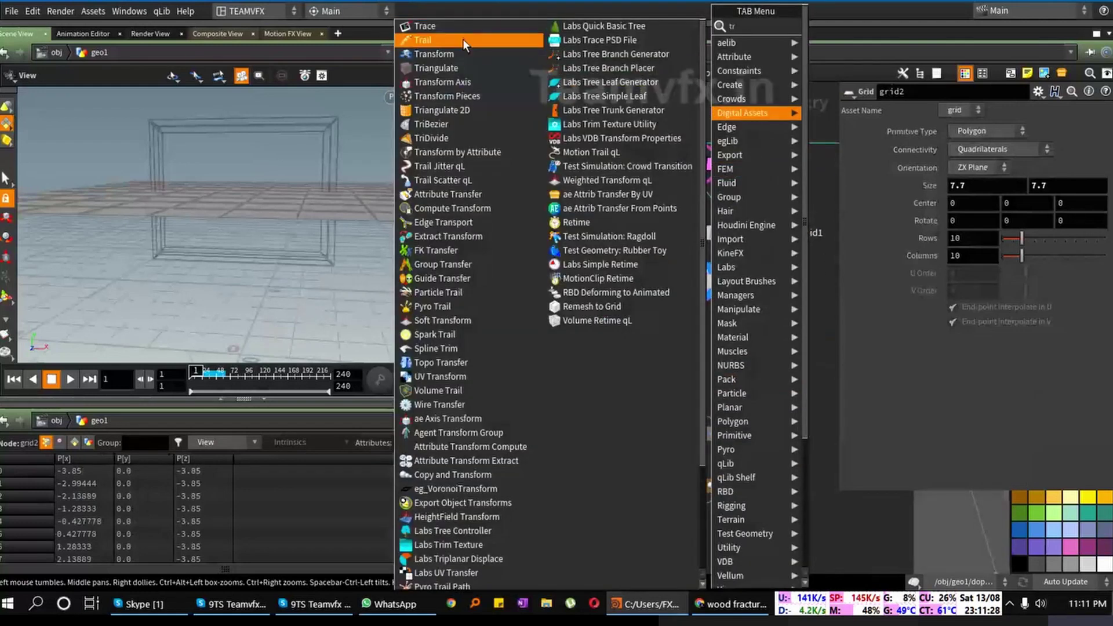
{"action": "left_click", "coordinate": [440, 54]}
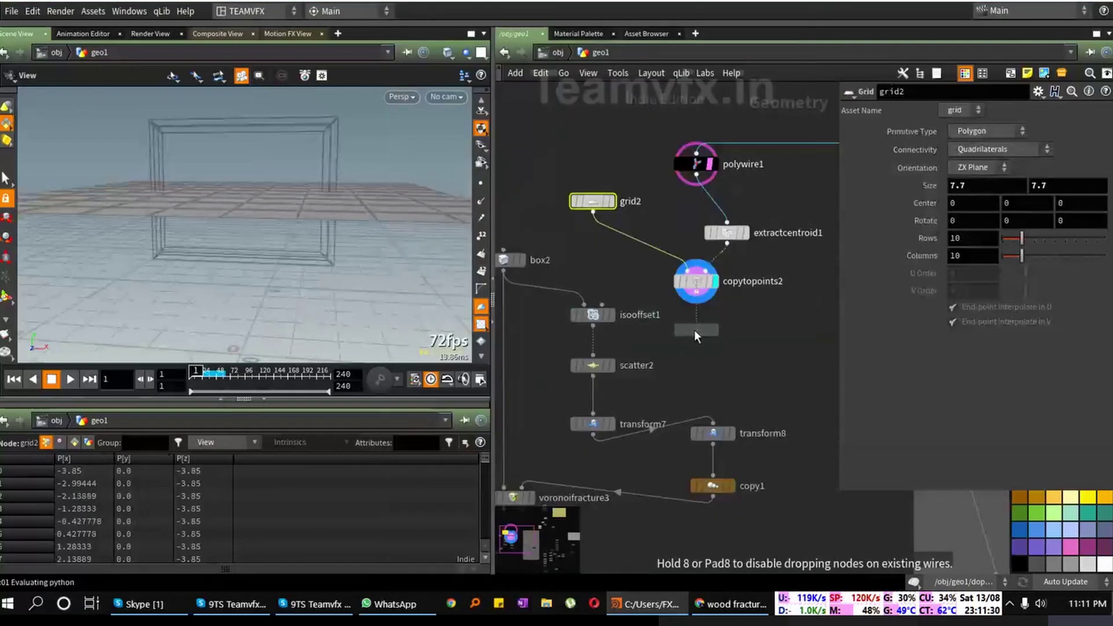
{"action": "left_click", "coordinate": [696, 330]}
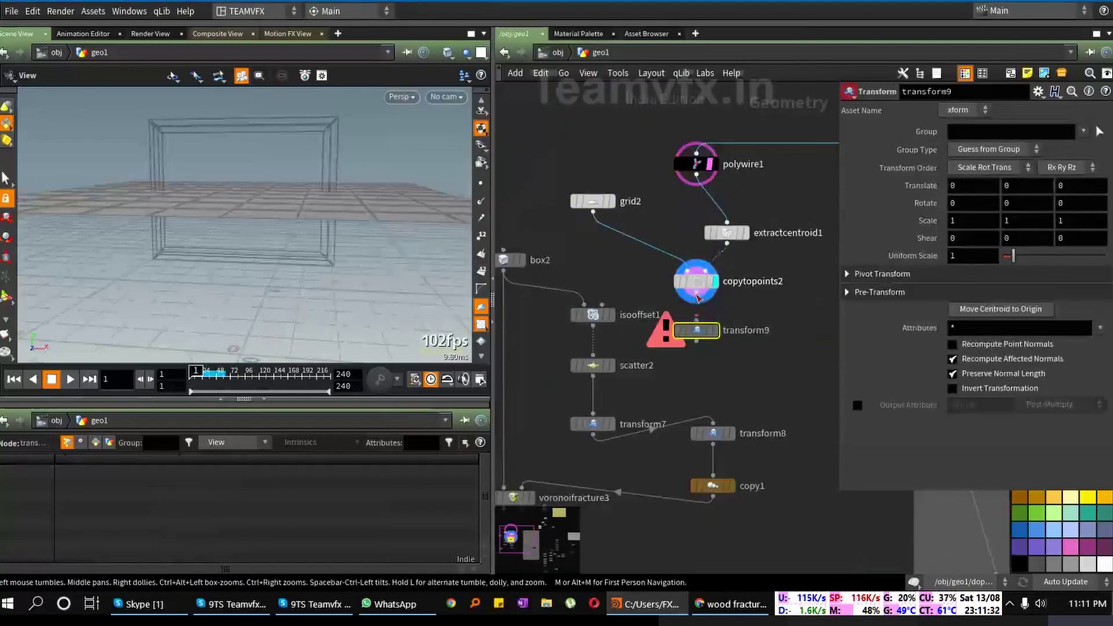
{"action": "left_click", "coordinate": [697, 331]}
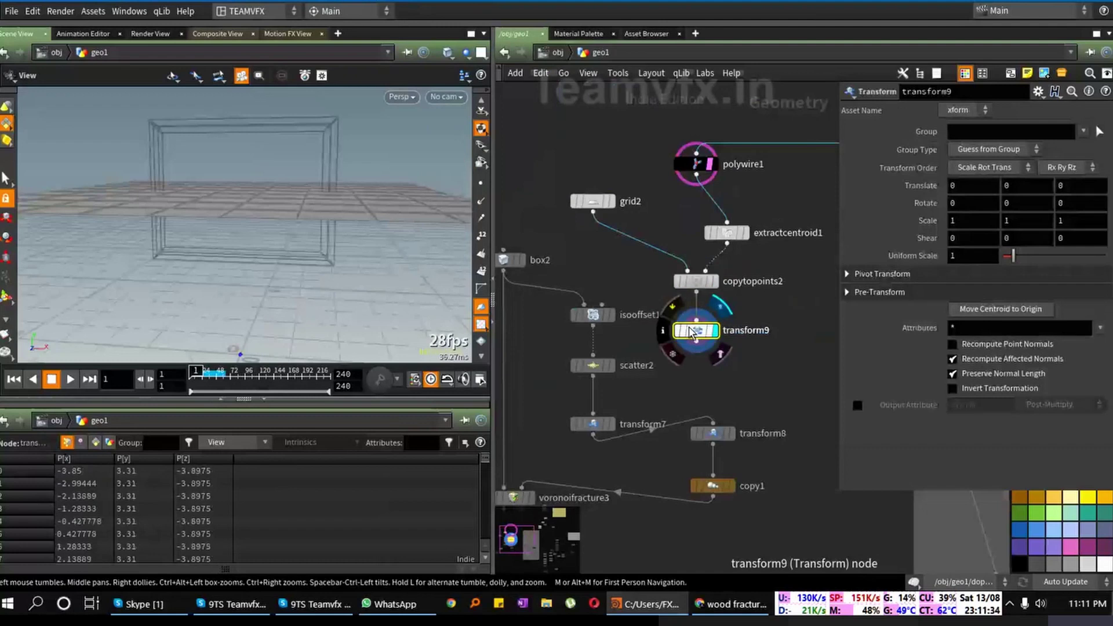
{"action": "left_click_drag", "start_coordinate": [697, 337], "coordinate": [697, 330]}
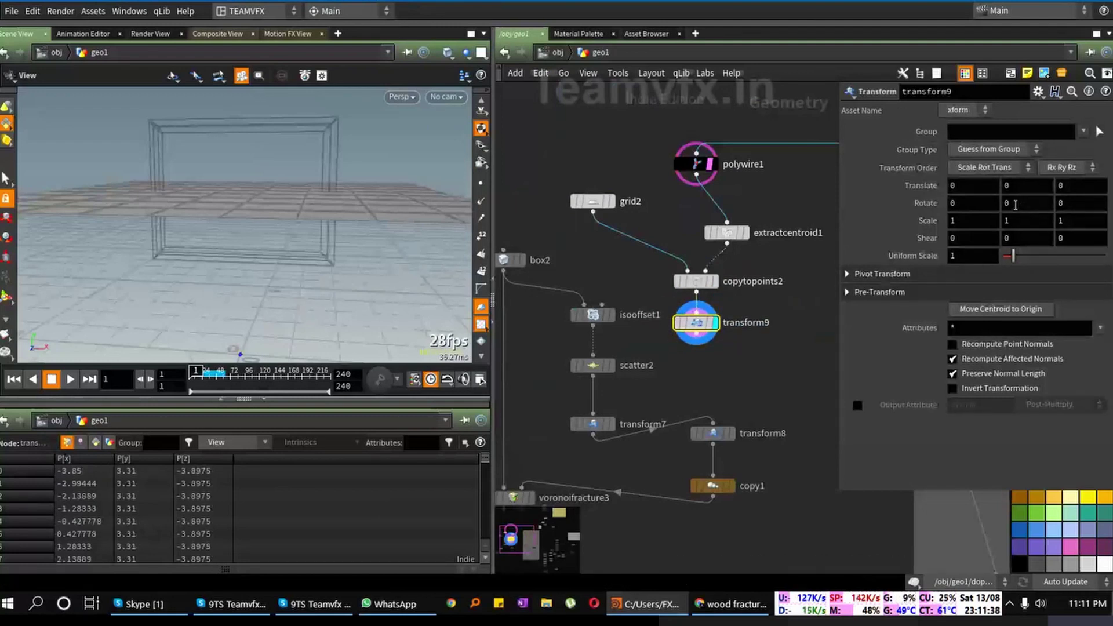
Step: Rotate transform9 45 degrees in Z with its pivot at the geometry's centroid
{"action": "left_click", "coordinate": [1074, 204]}
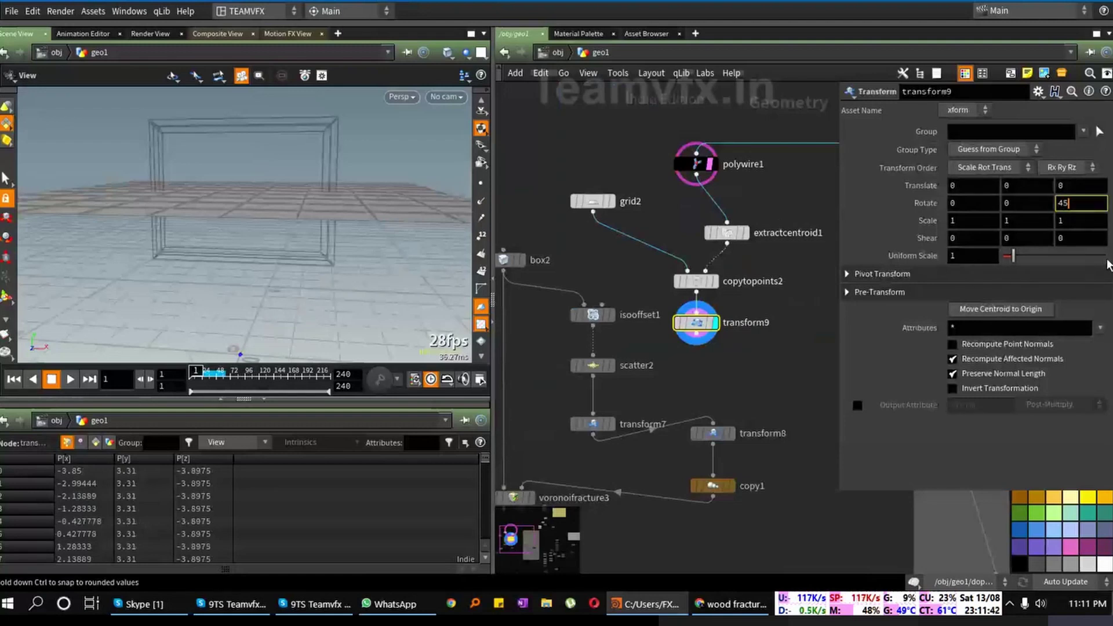
{"action": "key", "text": "Return"}
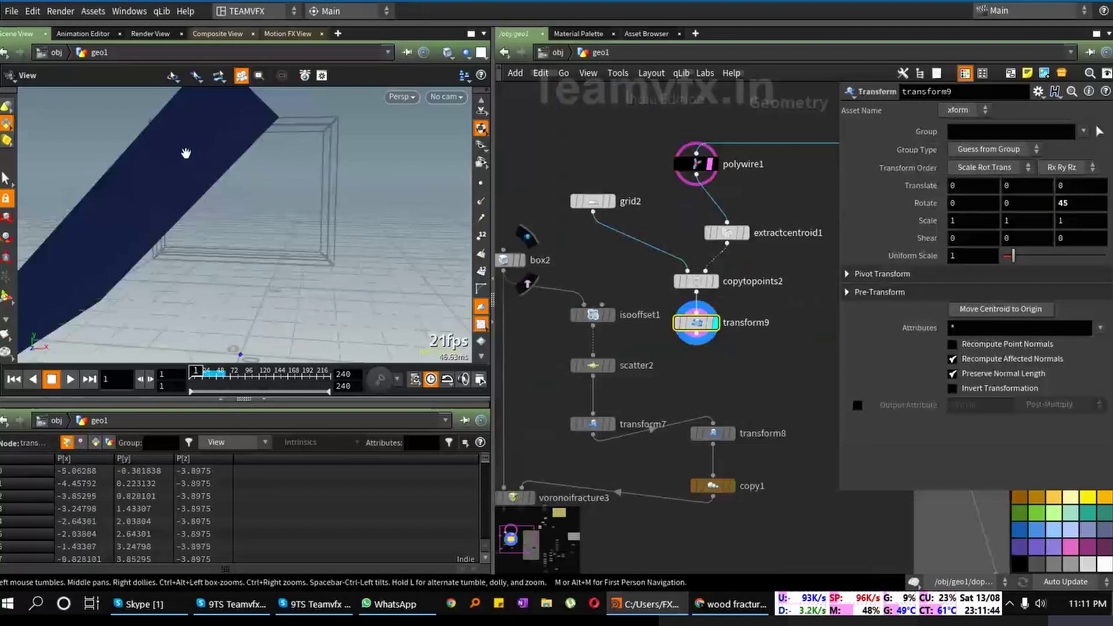
{"action": "left_click_drag", "start_coordinate": [186, 154], "coordinate": [310, 203]}
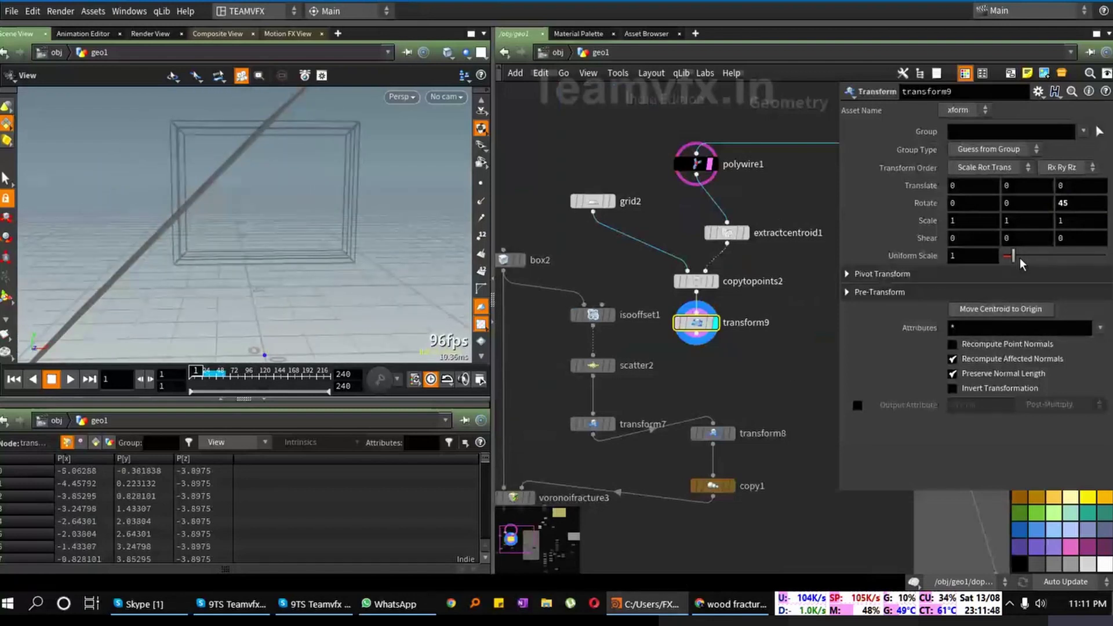
{"action": "left_click", "coordinate": [1037, 91]}
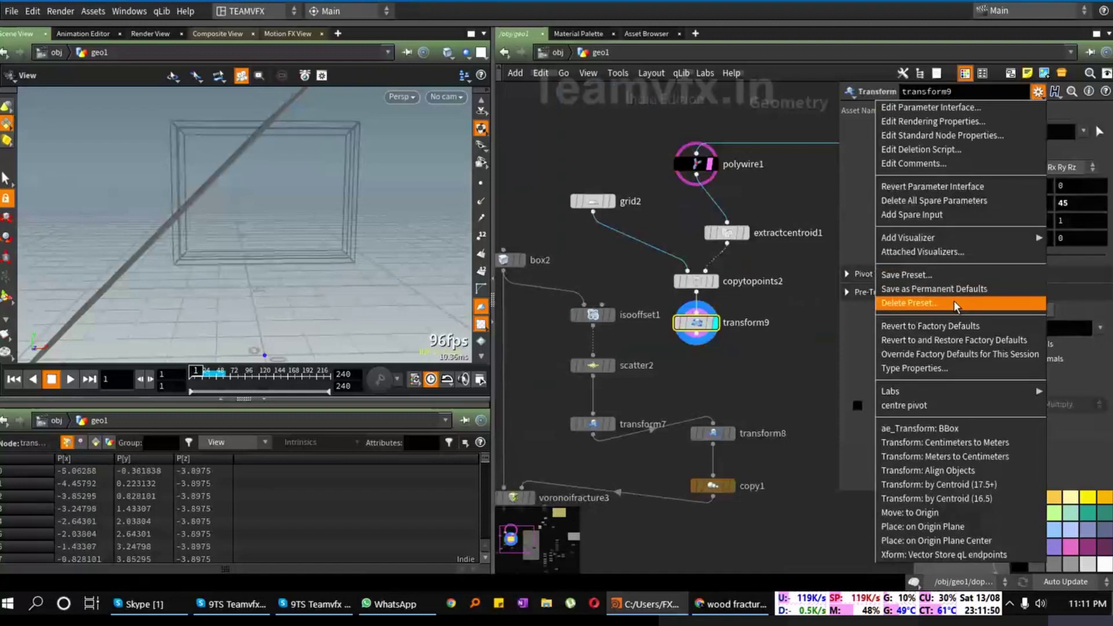
{"action": "left_click", "coordinate": [925, 406]}
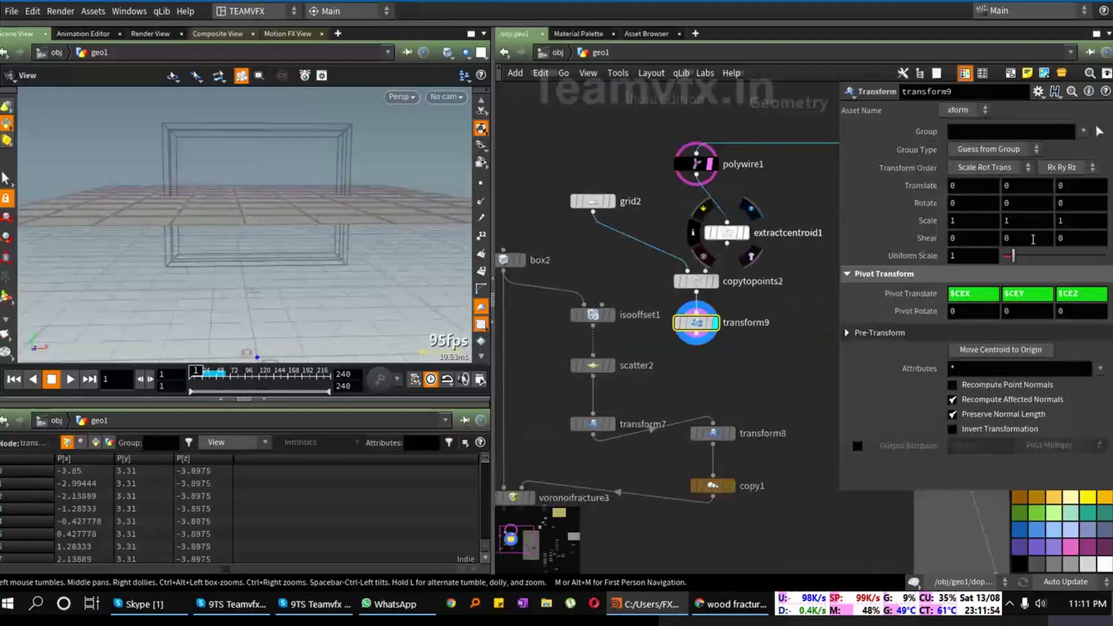
{"action": "left_click", "coordinate": [1083, 203]}
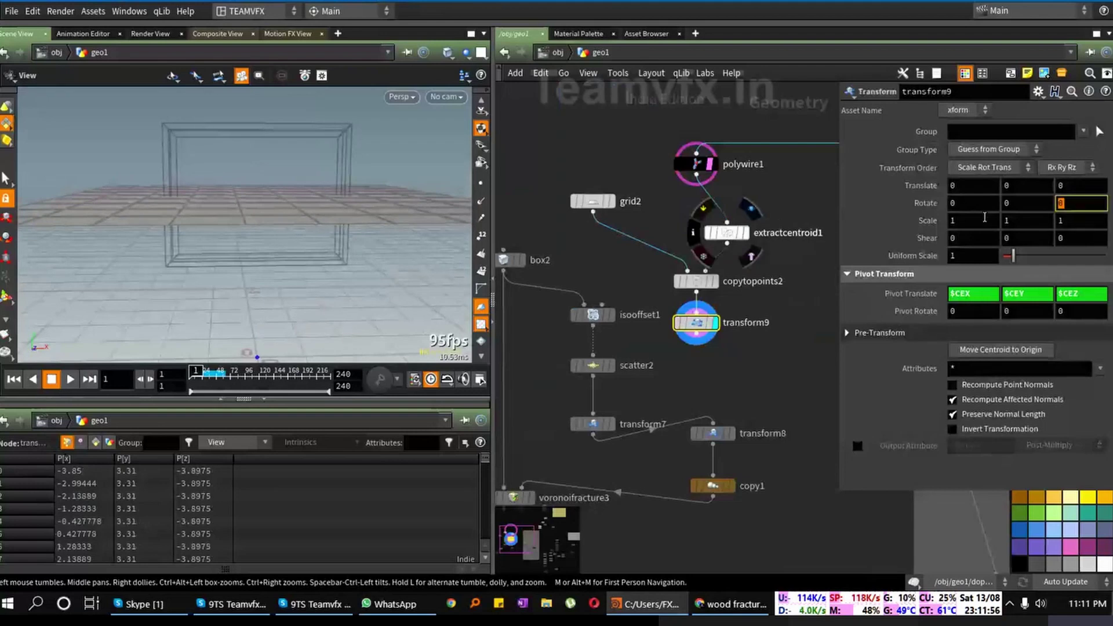
{"action": "type", "text": "45"}
{"action": "key", "text": "Return"}
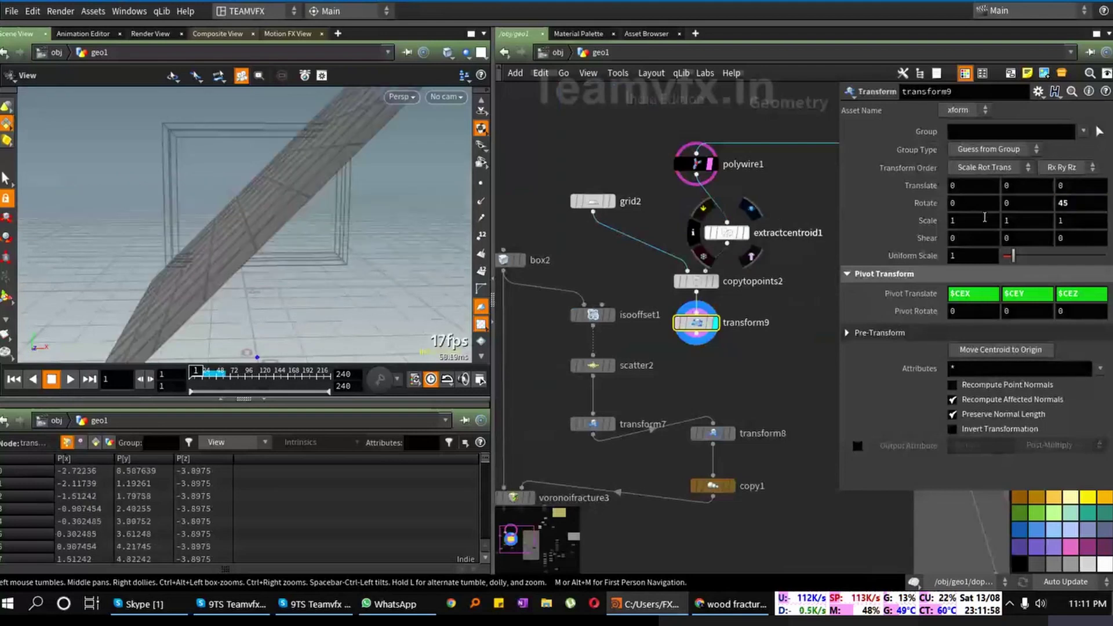
{"action": "mouse_move", "coordinate": [251, 224]}
{"action": "left_mouse_down"}
{"action": "mouse_move", "coordinate": [237, 215]}
{"action": "mouse_move", "coordinate": [259, 210]}
{"action": "mouse_move", "coordinate": [243, 217]}
{"action": "mouse_move", "coordinate": [253, 218]}
{"action": "left_mouse_up"}
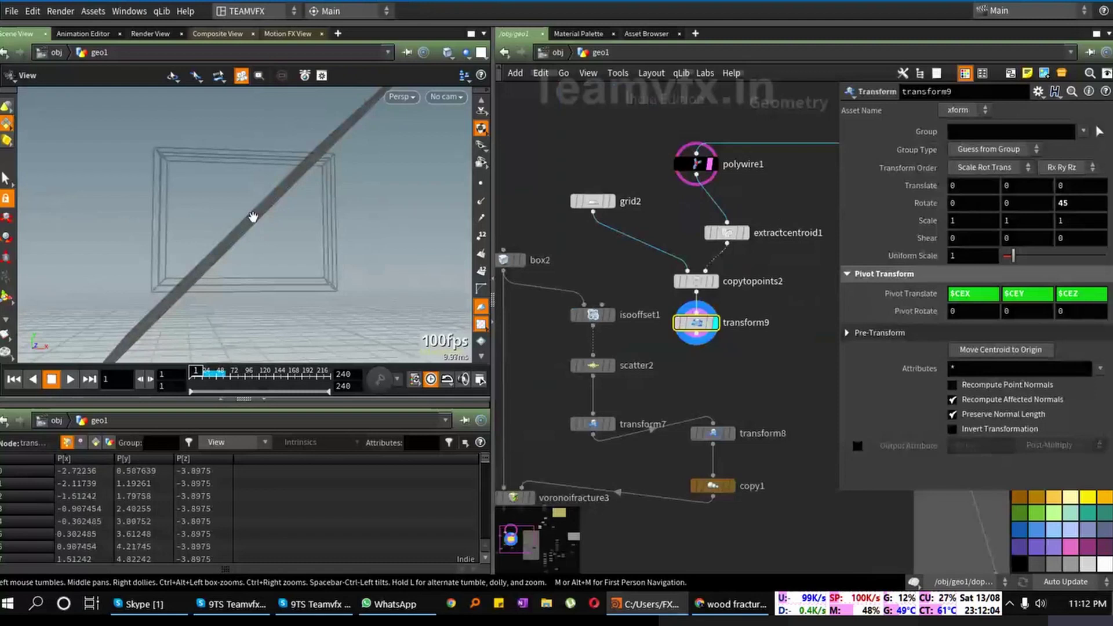
{"action": "middle_click_drag", "start_coordinate": [253, 218], "coordinate": [237, 222]}
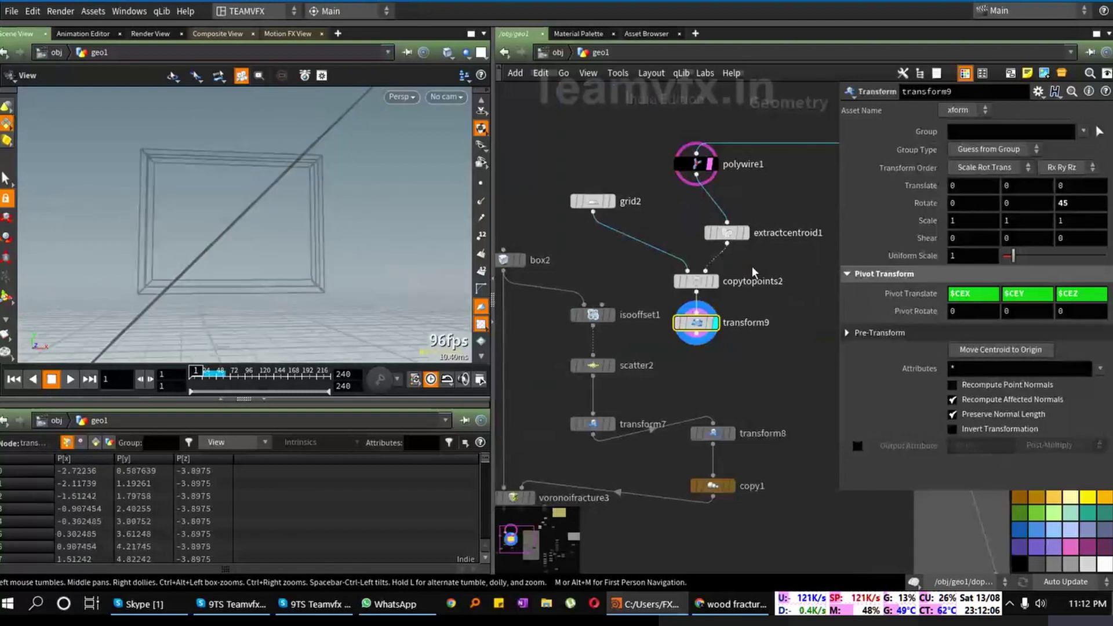
Step: Ladder transform9's Rotate Z down to 38 degrees and begin adding a Merge node
{"action": "middle_click_drag", "start_coordinate": [1079, 203], "coordinate": [1021, 171]}
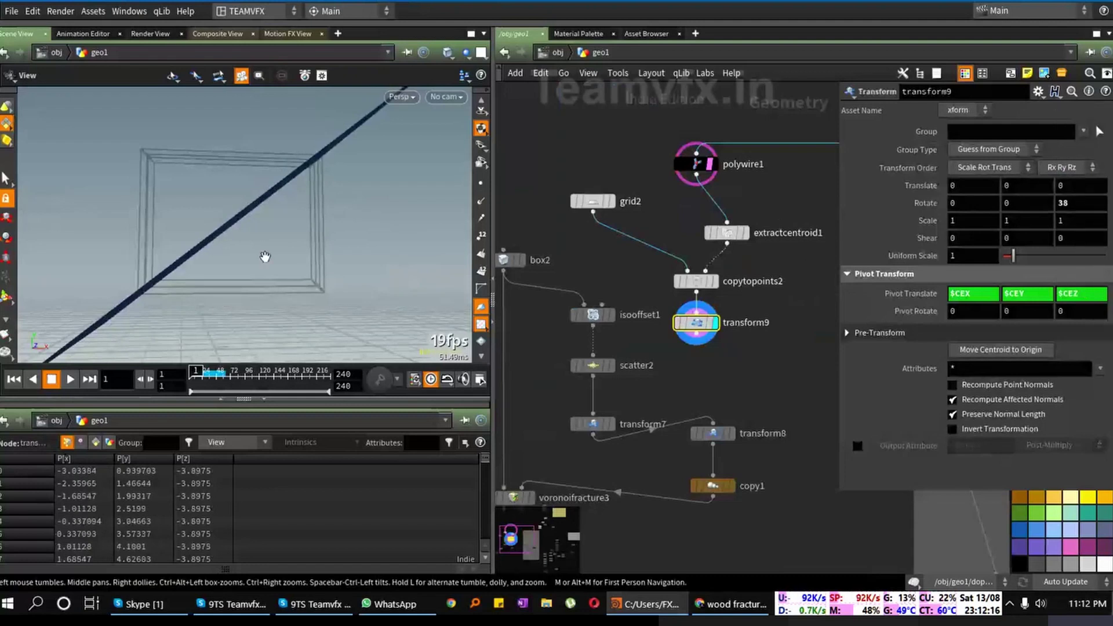
{"action": "left_click_drag", "start_coordinate": [222, 305], "coordinate": [273, 246]}
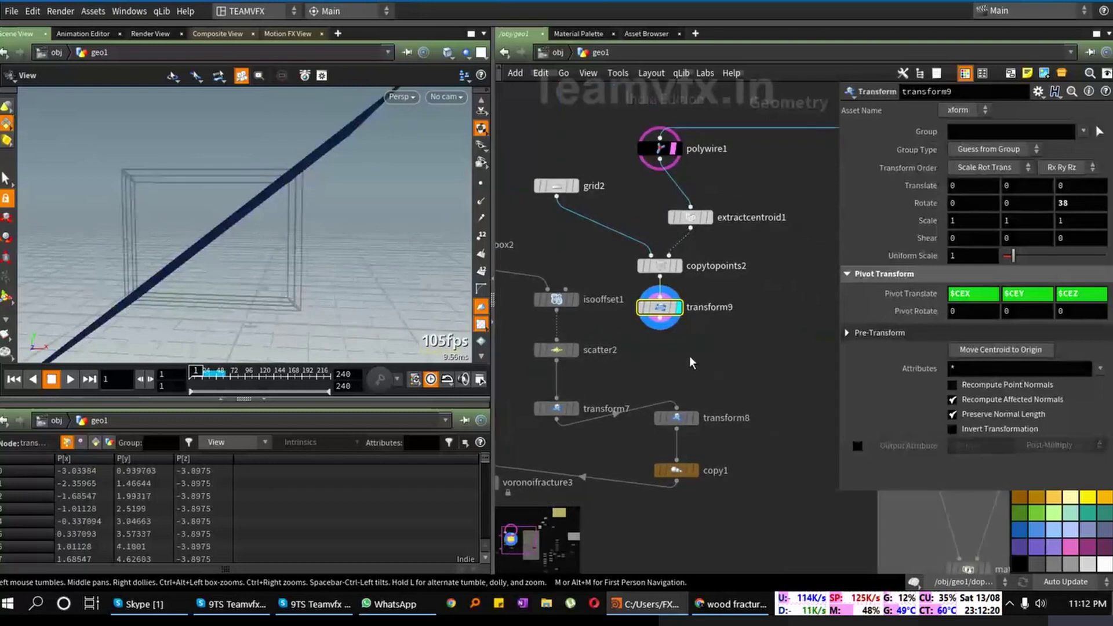
{"action": "scroll", "coordinate": [651, 285], "scroll_direction": "up", "scroll_amount": 2}
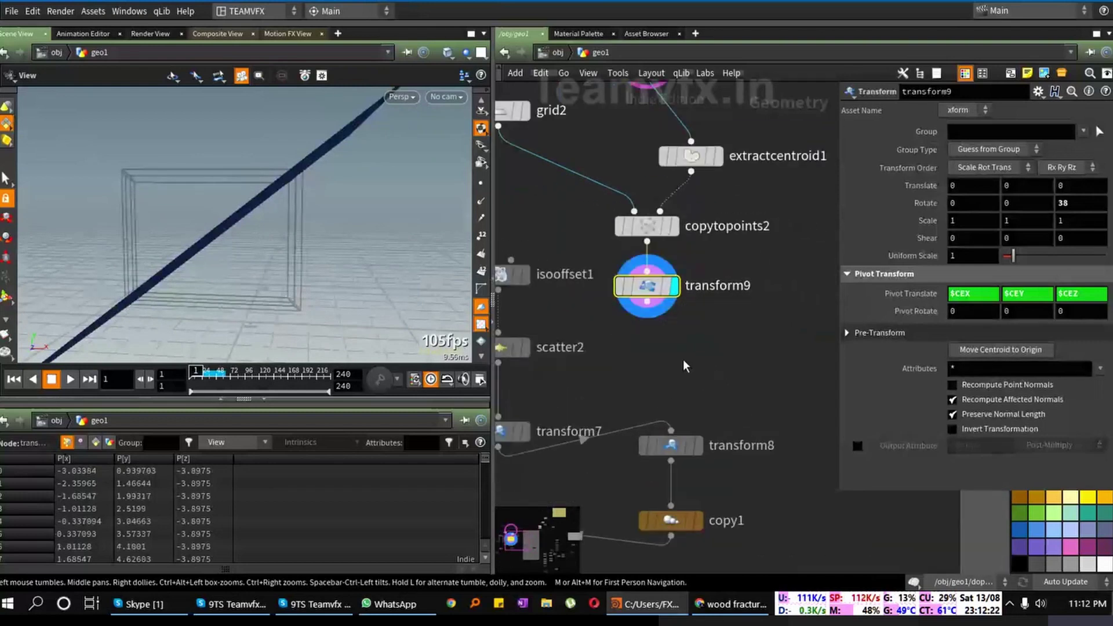
{"action": "key", "text": "Tab"}
Step: Add a Merge node, merge1, below transform9
{"action": "type", "text": "m"}
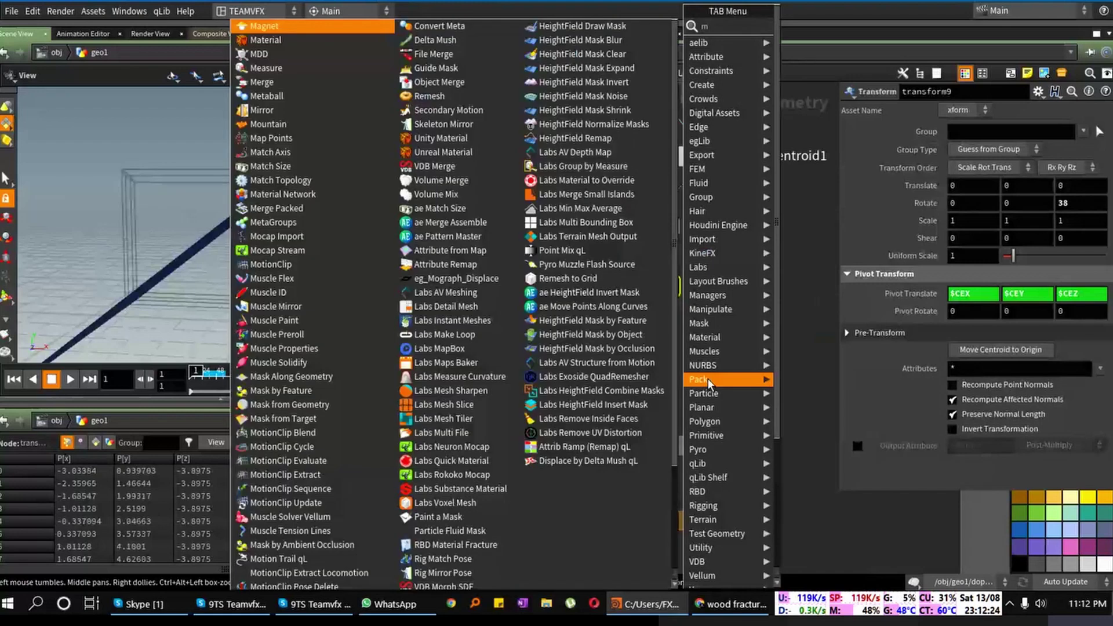
{"action": "type", "text": "erge"}
{"action": "key", "text": "Return"}
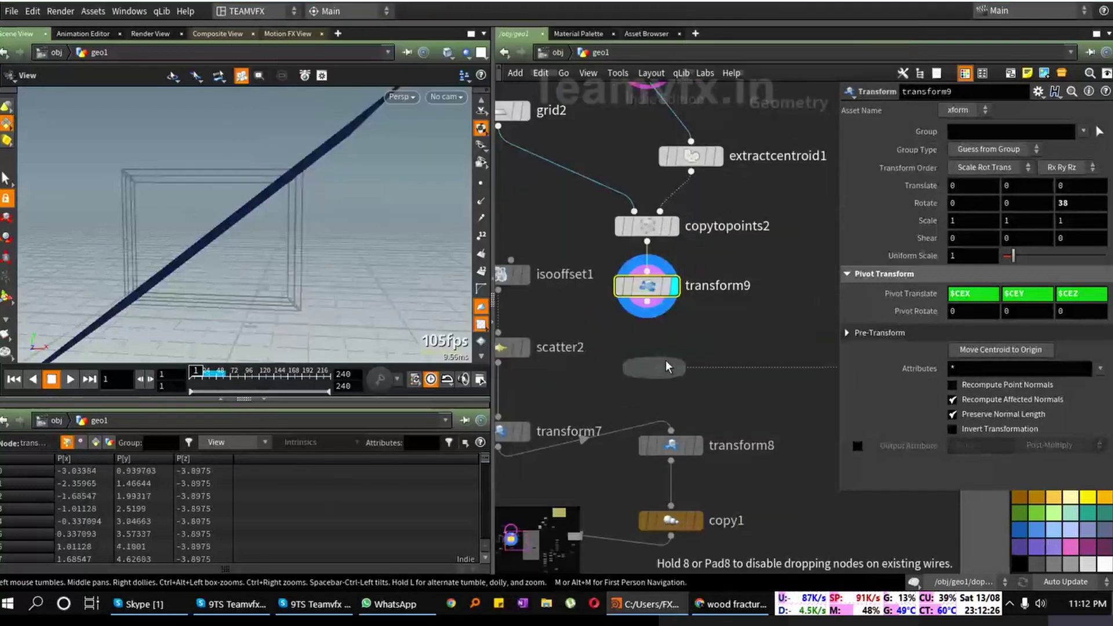
{"action": "left_click", "coordinate": [664, 373]}
Step: Duplicate transform9 as transform10 and set its Rotate Z to -38
{"action": "key", "text": "Tab"}
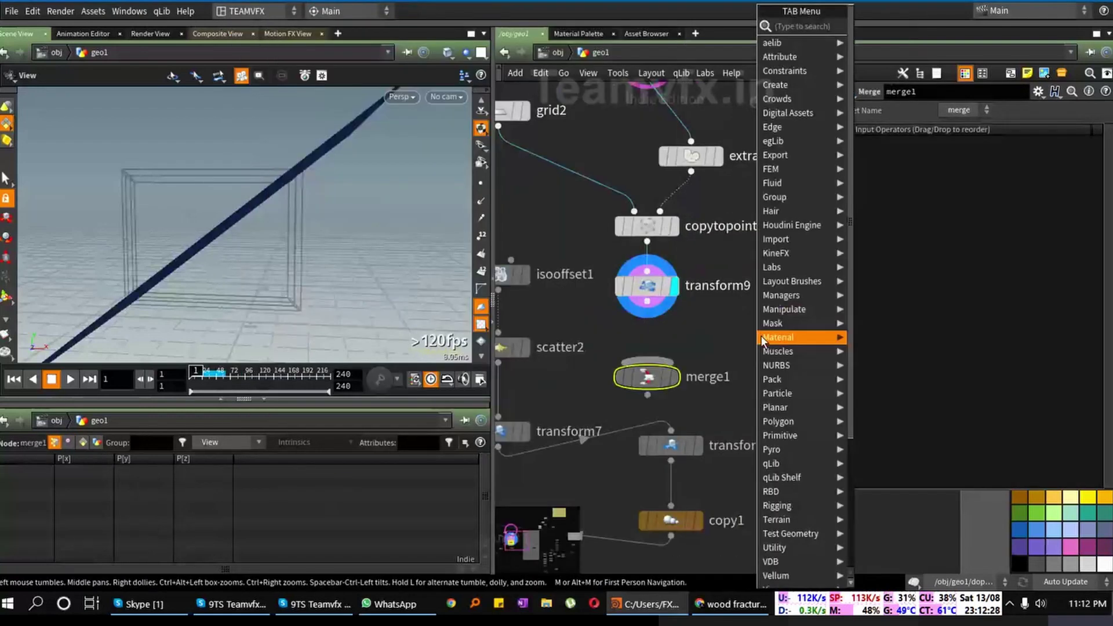
{"action": "mouse_move", "coordinate": [777, 365]}
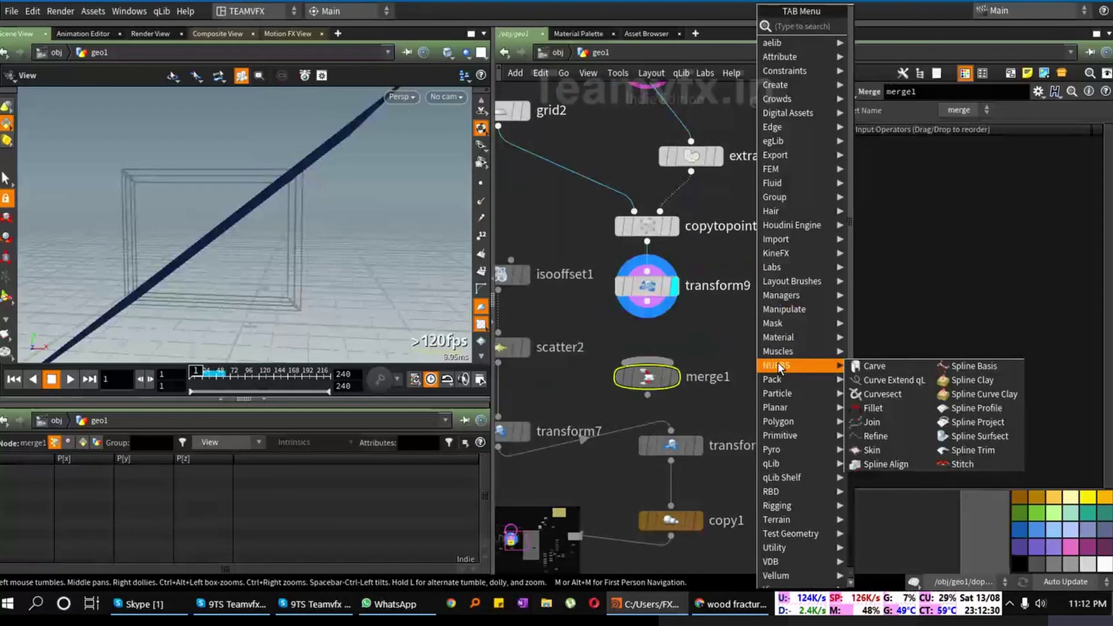
{"action": "left_click_drag", "start_coordinate": [659, 291], "coordinate": [749, 323], "text": "alt"}
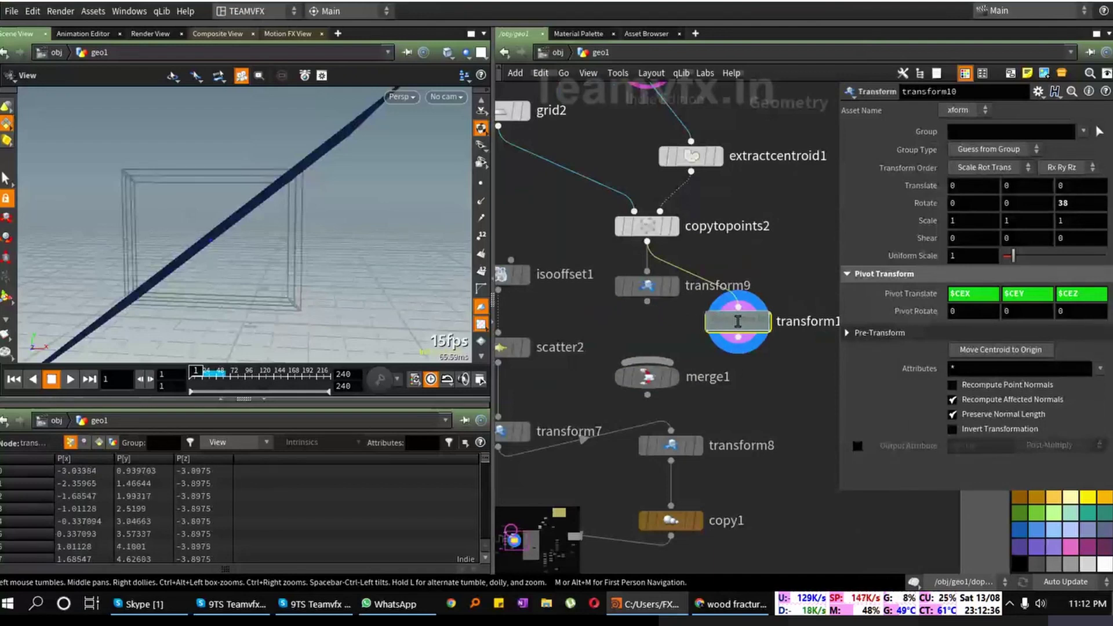
{"action": "left_click", "coordinate": [1055, 202]}
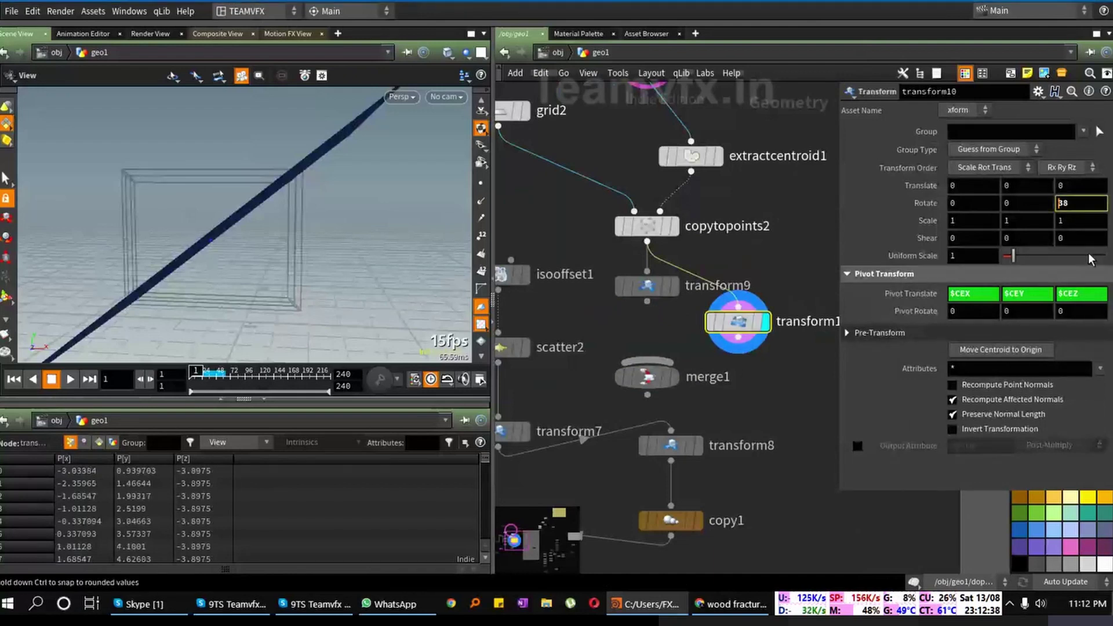
{"action": "type", "text": "-"}
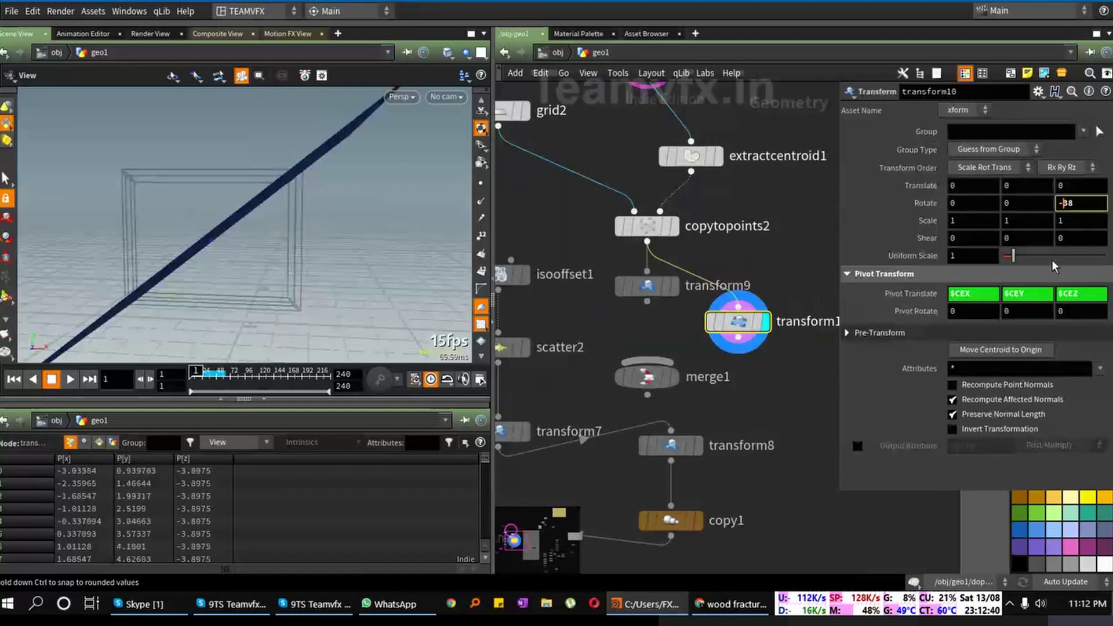
{"action": "key", "text": "Return"}
{"action": "left_click_drag", "start_coordinate": [371, 249], "coordinate": [425, 293]}
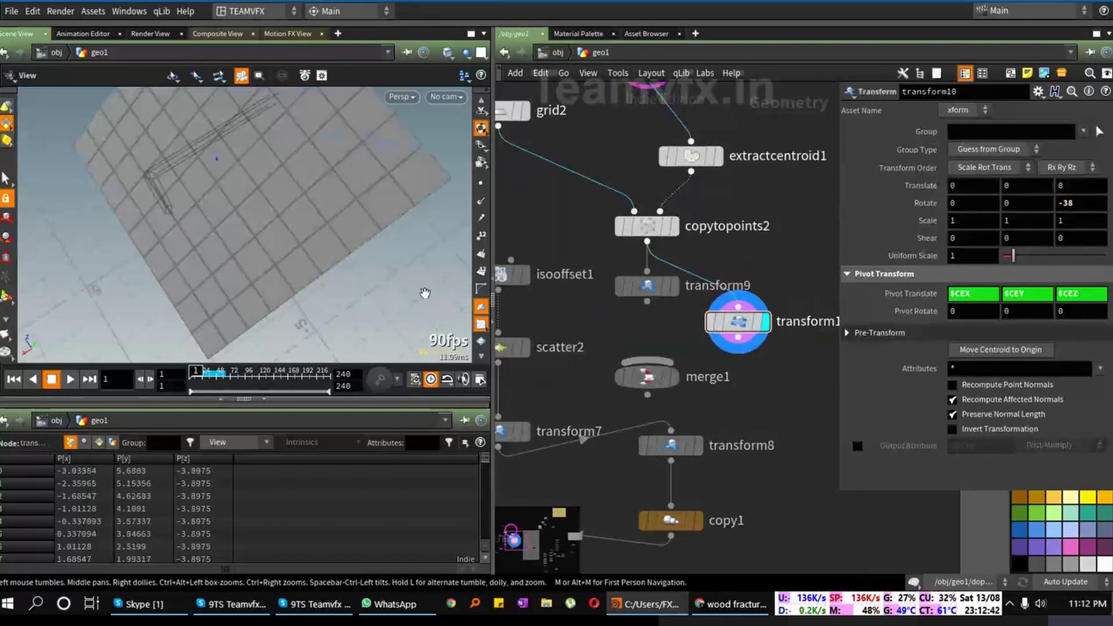
{"action": "left_click_drag", "start_coordinate": [267, 203], "coordinate": [442, 160]}
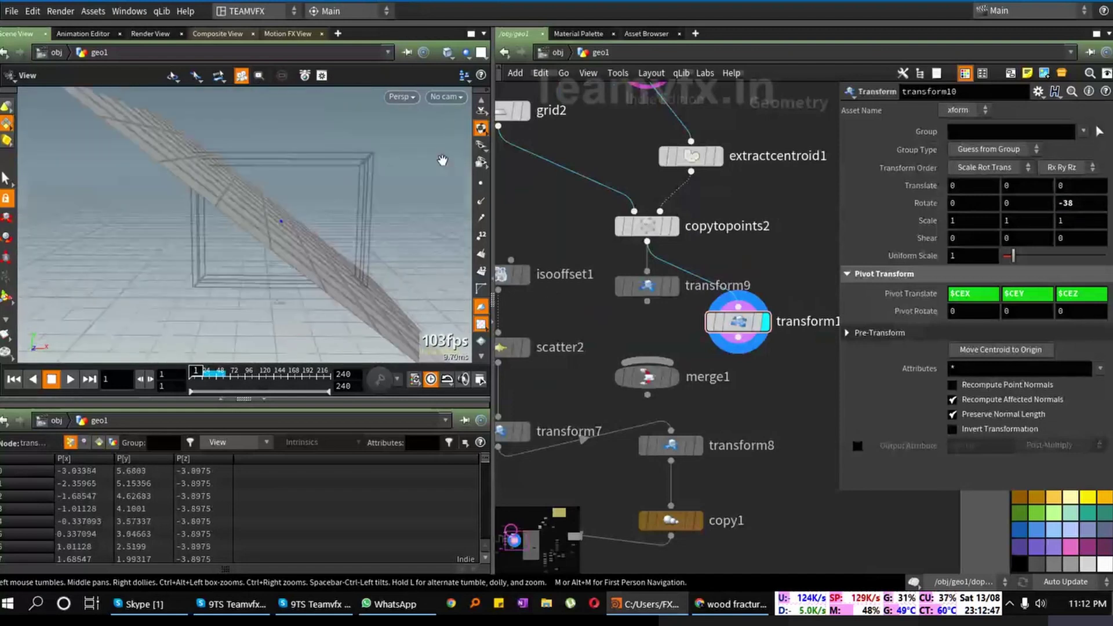
Step: Wire transform9 and transform10 into merge1 and display the crossed X of planks
{"action": "left_click", "coordinate": [677, 287]}
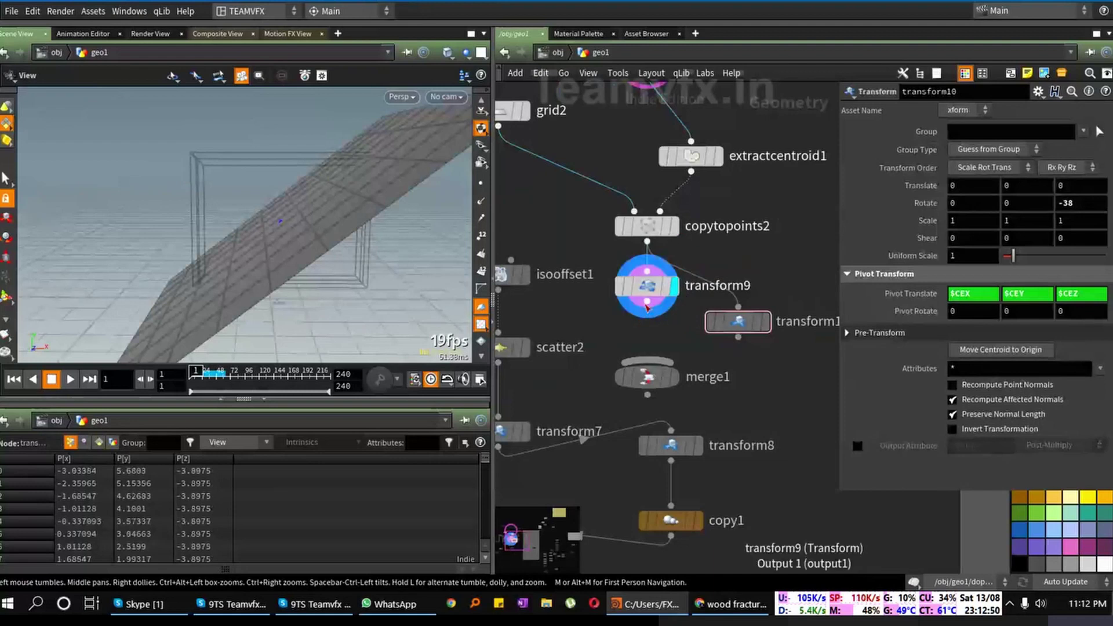
{"action": "left_click_drag", "start_coordinate": [647, 319], "coordinate": [648, 360]}
{"action": "left_click_drag", "start_coordinate": [739, 338], "coordinate": [647, 361]}
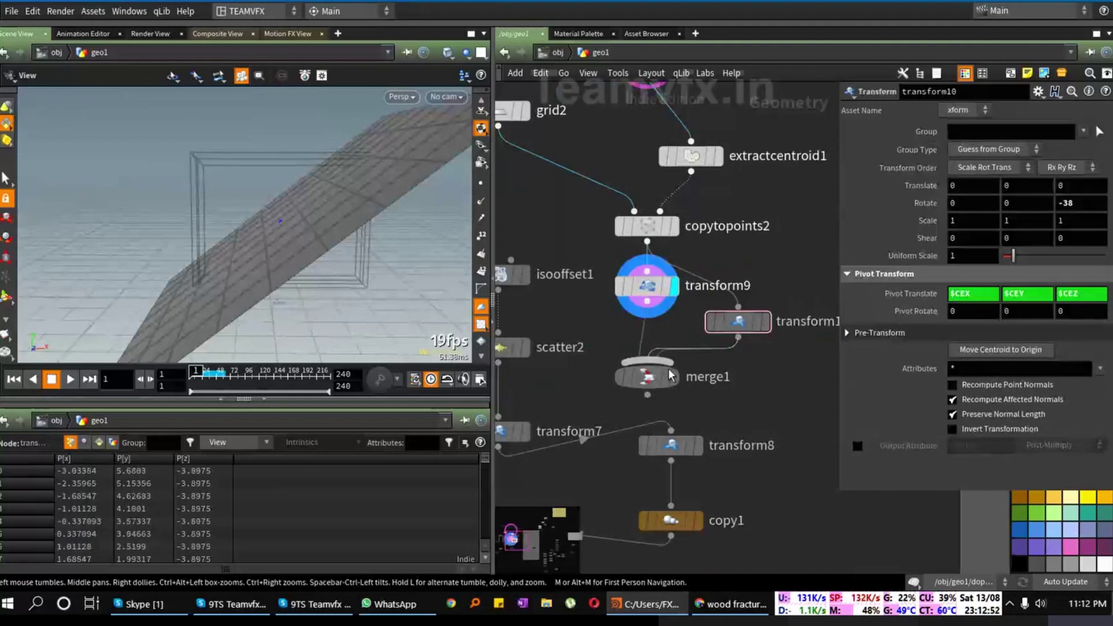
{"action": "left_click", "coordinate": [673, 377]}
Step: Box-select the plank-building nodes from polywire1 down to merge1
{"action": "scroll", "coordinate": [315, 251], "scroll_direction": "down", "scroll_amount": 8}
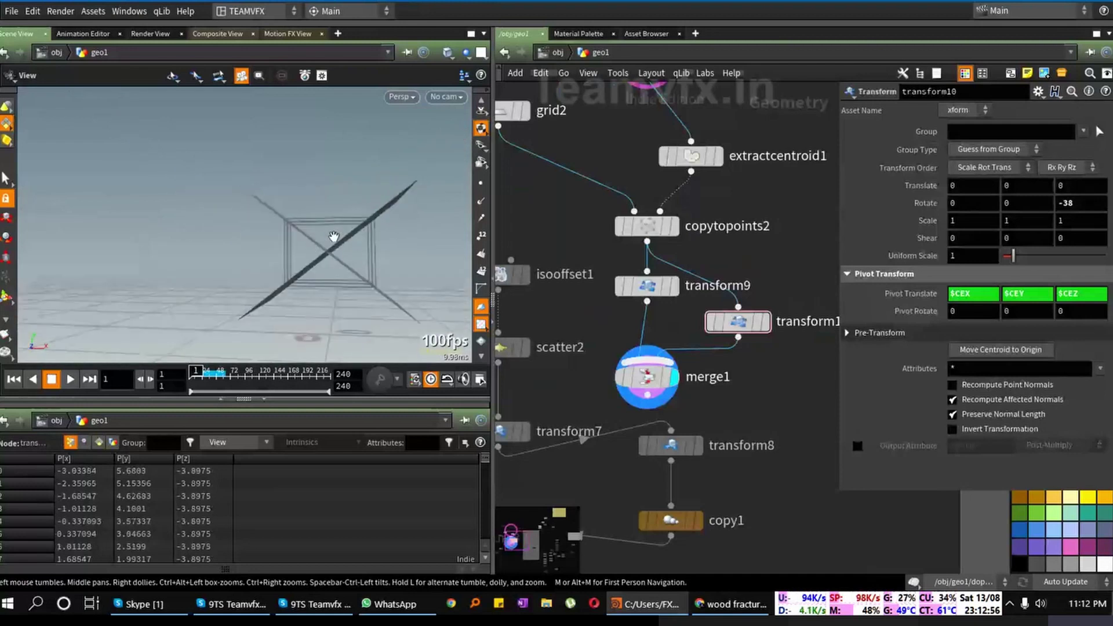
{"action": "middle_click_drag", "start_coordinate": [747, 397], "coordinate": [747, 416]}
{"action": "scroll", "coordinate": [748, 416], "scroll_direction": "down", "scroll_amount": 3}
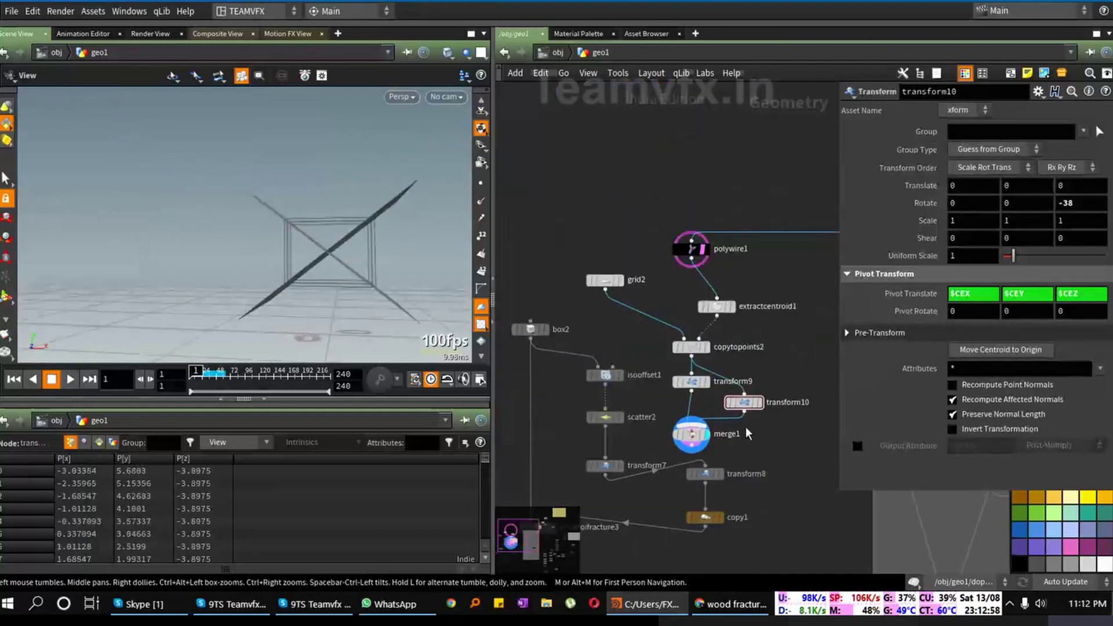
{"action": "left_click_drag", "start_coordinate": [615, 207], "coordinate": [711, 324]}
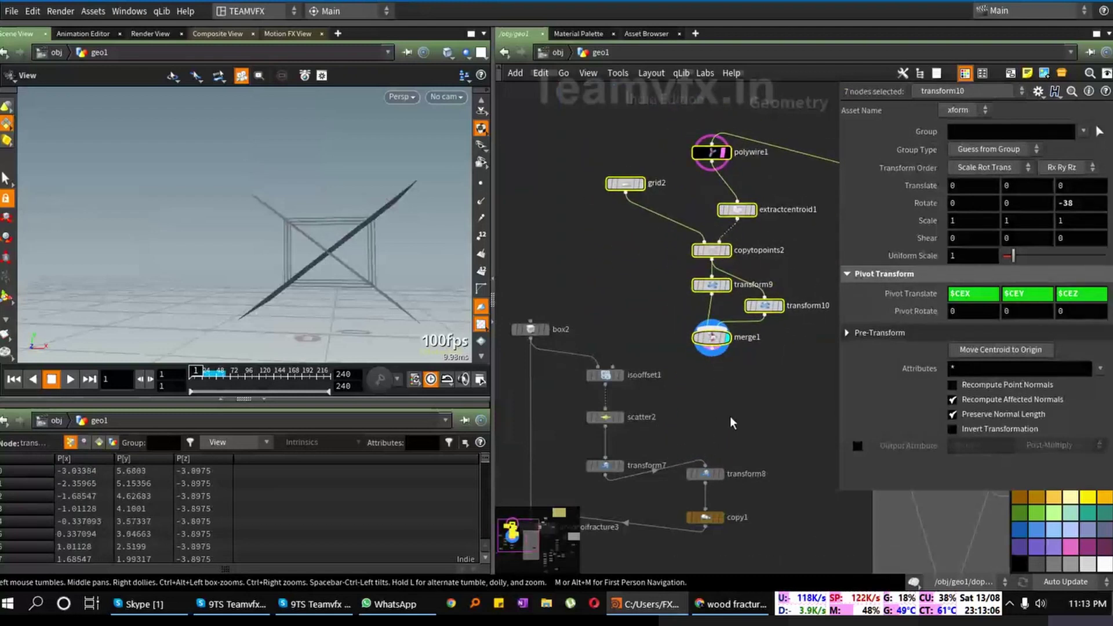
{"action": "scroll", "coordinate": [732, 423], "scroll_direction": "up", "scroll_amount": 4}
Step: Add a Boolean node, boolean2, below merge1
{"action": "key", "text": "Tab"}
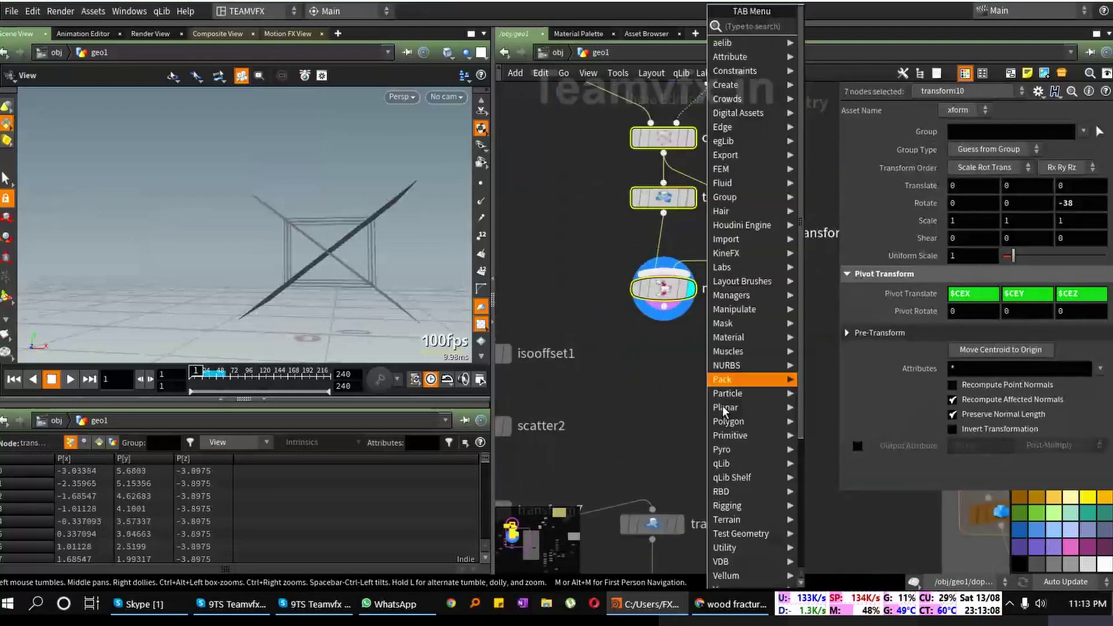
{"action": "mouse_move", "coordinate": [731, 414]}
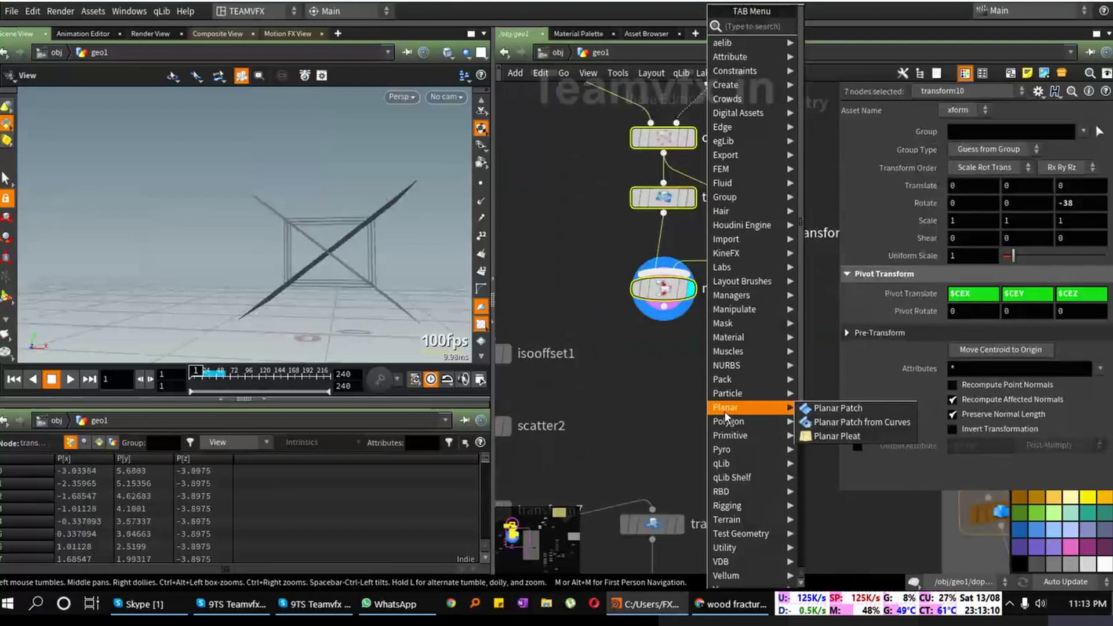
{"action": "type", "text": "bo"}
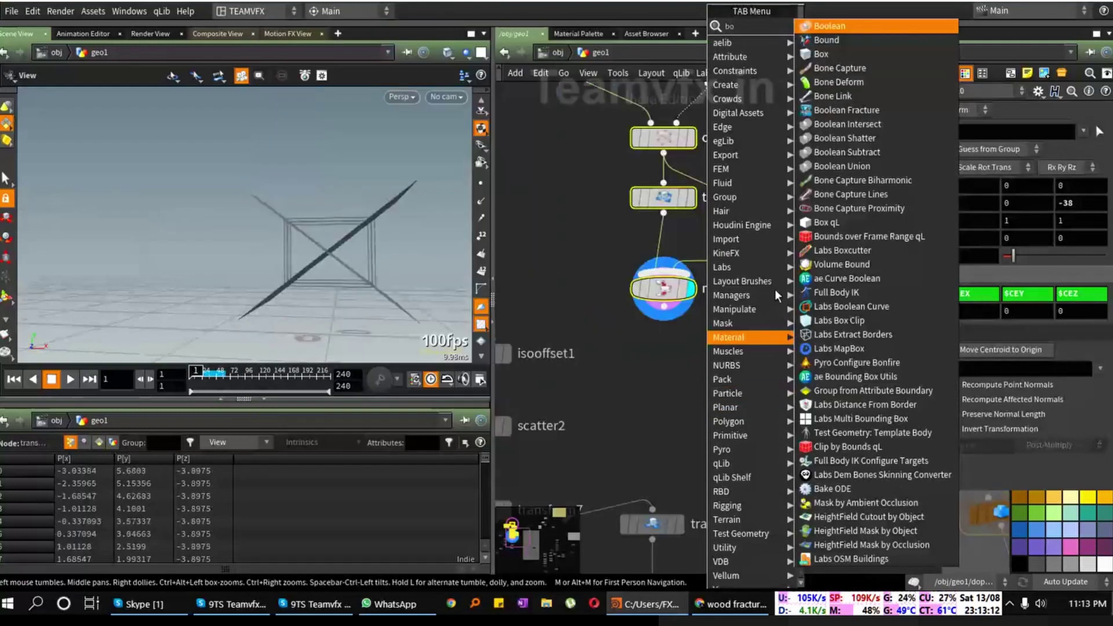
{"action": "left_click", "coordinate": [829, 26]}
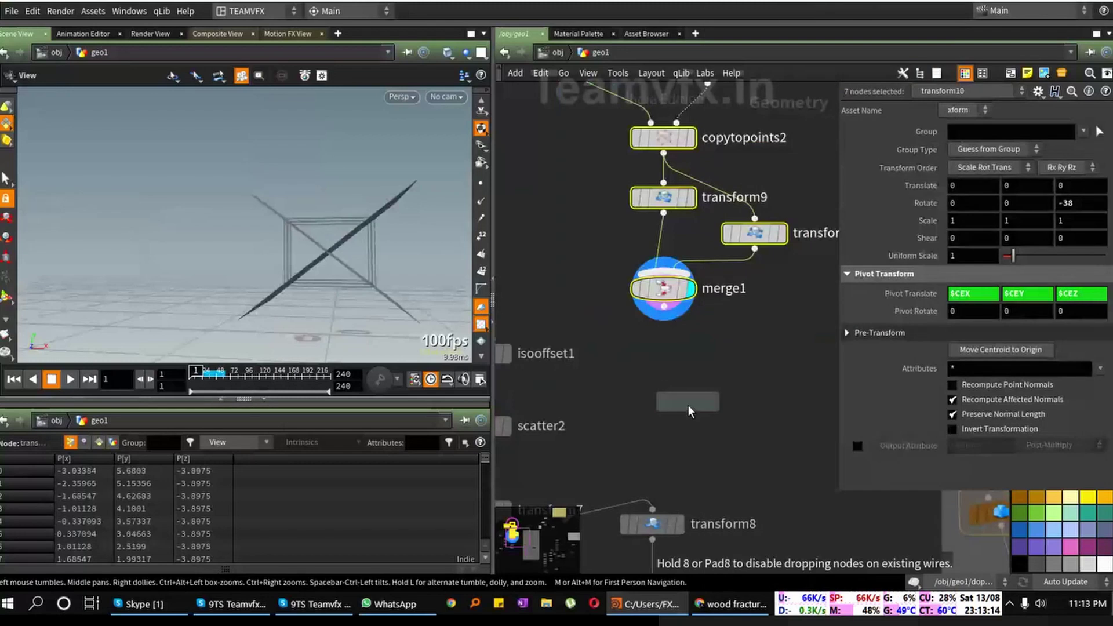
{"action": "left_click", "coordinate": [678, 410]}
Step: Move polywire1 to the right and wire it into boolean2's second input
{"action": "middle_click_drag", "start_coordinate": [731, 324], "coordinate": [717, 436]}
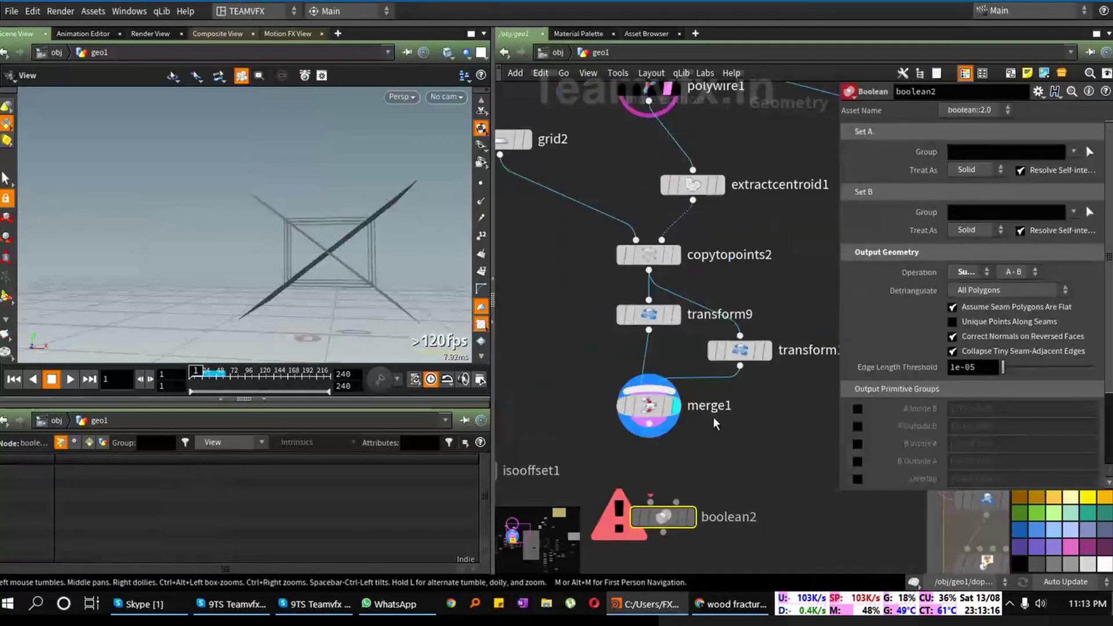
{"action": "middle_click_drag", "start_coordinate": [733, 168], "coordinate": [702, 264]}
{"action": "scroll", "coordinate": [612, 186], "scroll_direction": "up", "scroll_amount": 2}
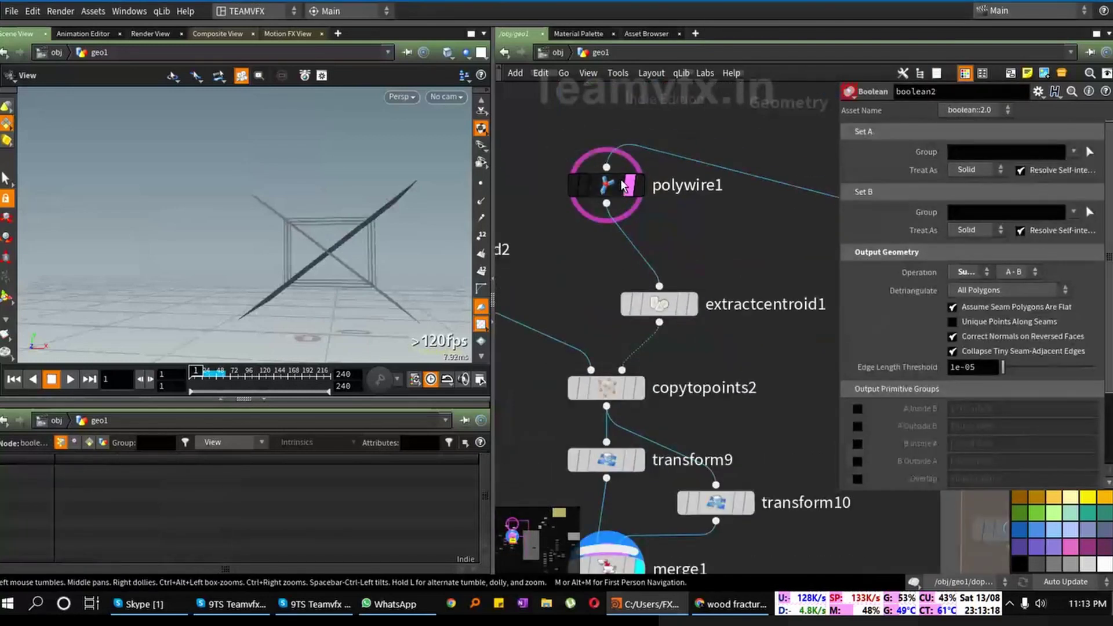
{"action": "left_click_drag", "start_coordinate": [623, 184], "coordinate": [811, 206]}
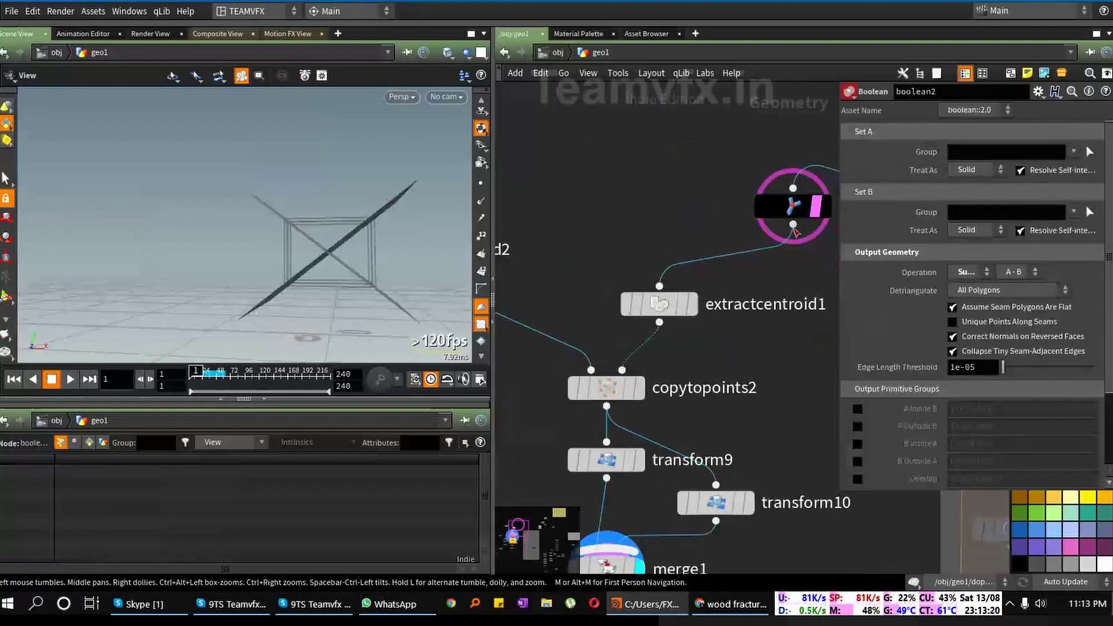
{"action": "left_click", "coordinate": [794, 226]}
{"action": "left_click", "coordinate": [647, 470]}
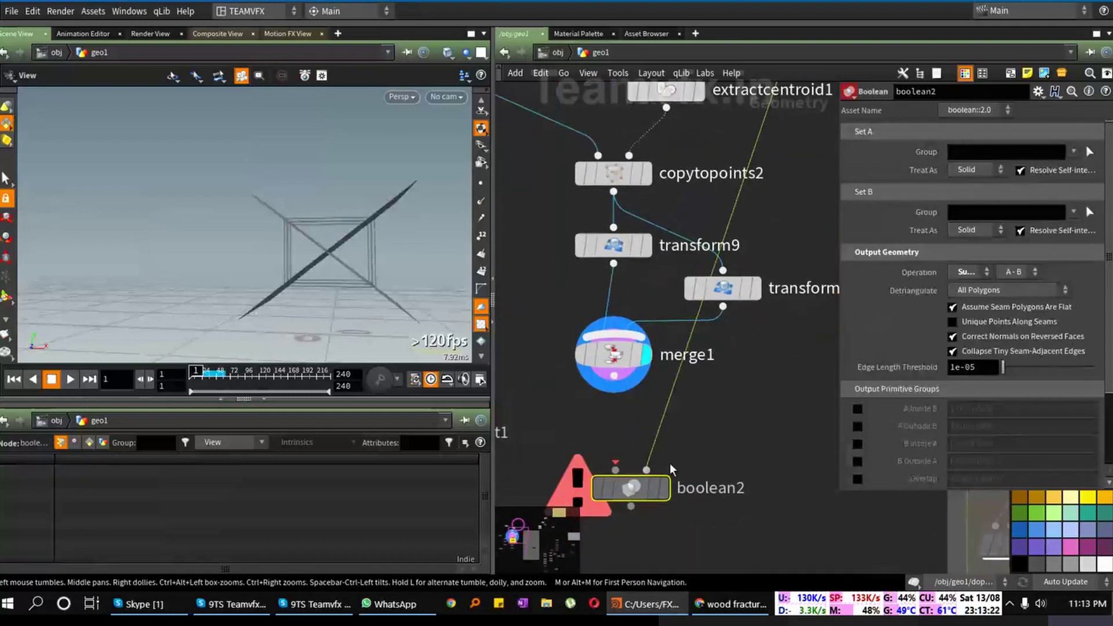
{"action": "left_click_drag", "start_coordinate": [635, 493], "coordinate": [771, 500]}
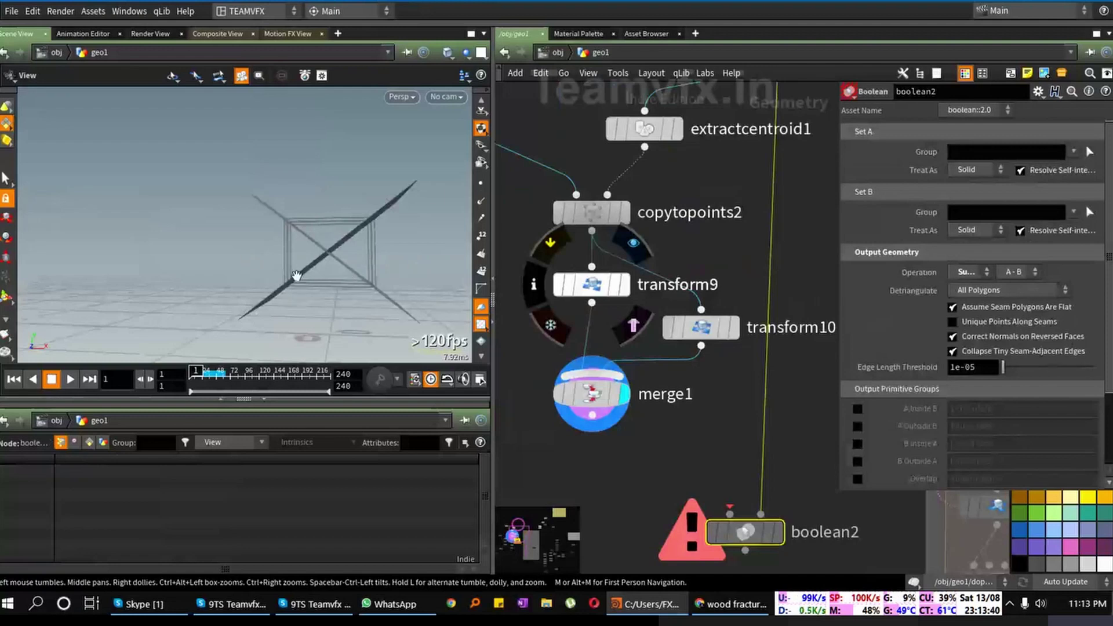
Step: Wire merge1 into boolean2's first input and display boolean2's result
{"action": "left_click_drag", "start_coordinate": [352, 230], "coordinate": [250, 218]}
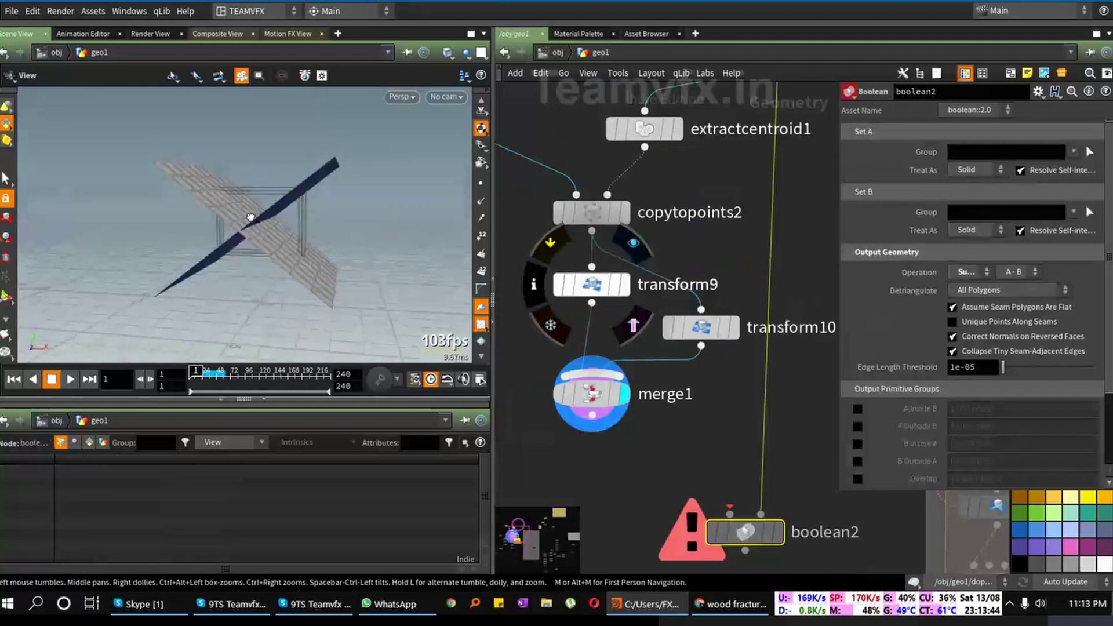
{"action": "middle_click_drag", "start_coordinate": [724, 465], "coordinate": [692, 329]}
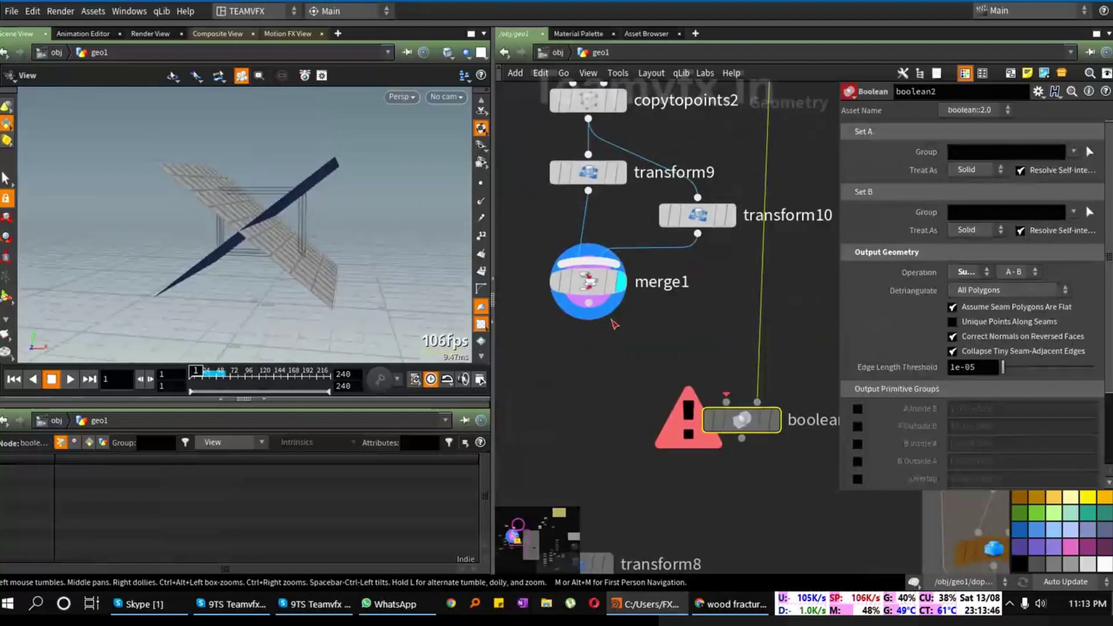
{"action": "left_click_drag", "start_coordinate": [589, 304], "coordinate": [726, 402]}
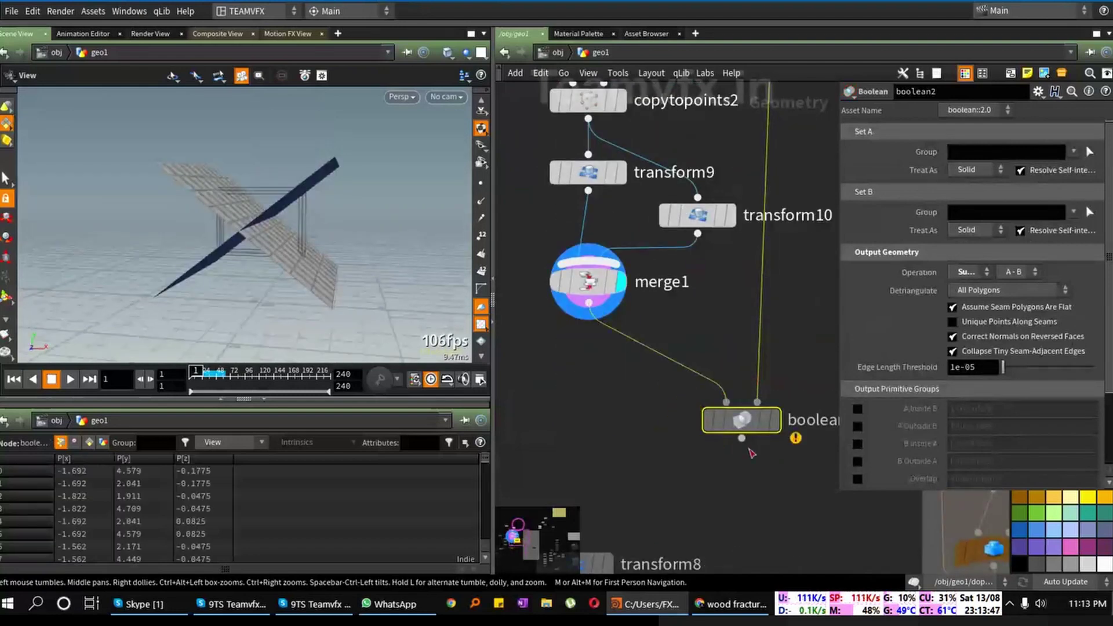
{"action": "left_click", "coordinate": [776, 420]}
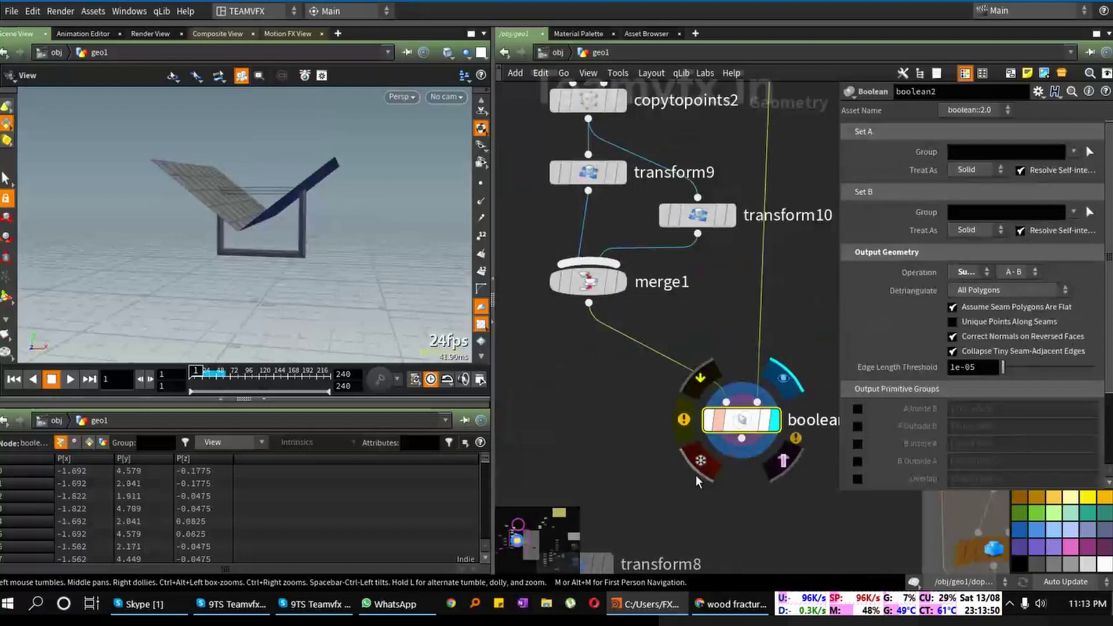
{"action": "middle_click_drag", "start_coordinate": [695, 475], "coordinate": [618, 468]}
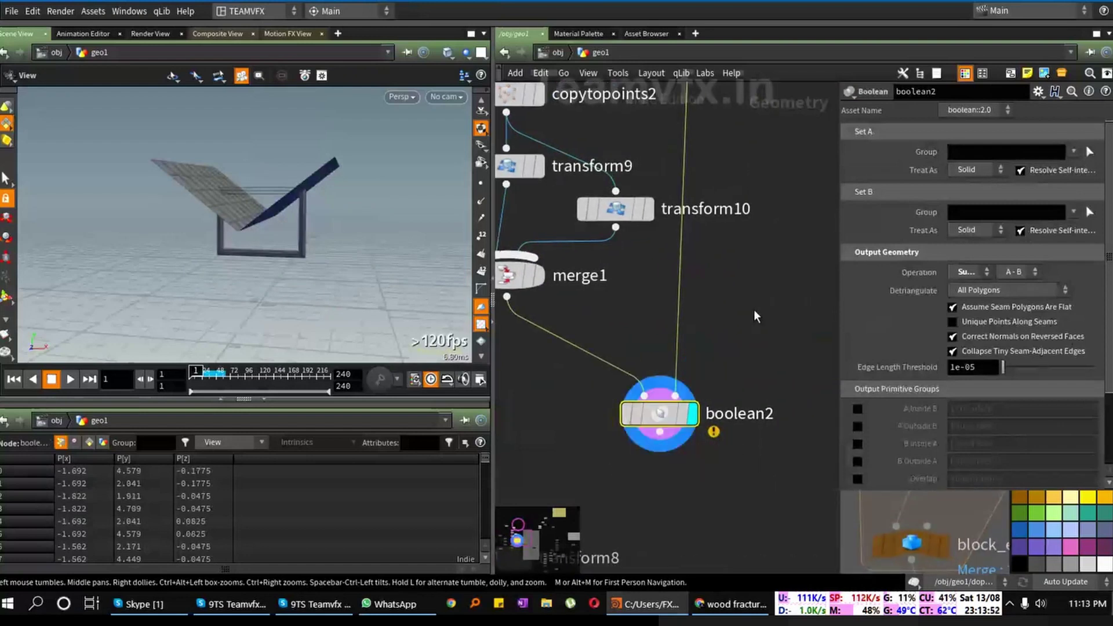
Step: Try boolean2 with a B - A subtraction, then with the Intersect operation
{"action": "left_click", "coordinate": [1018, 271]}
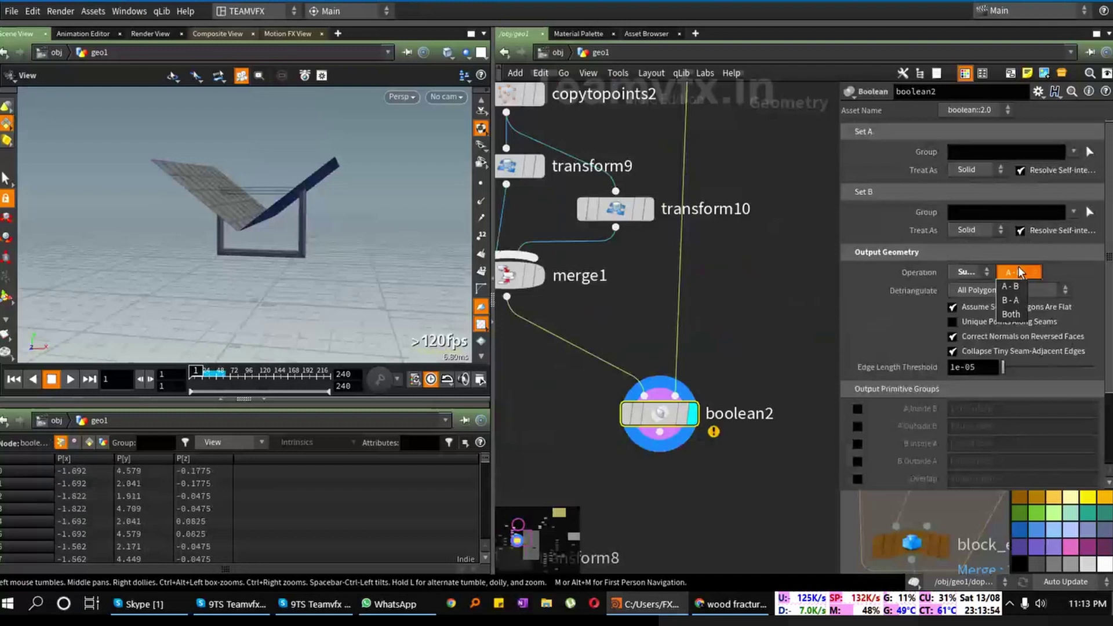
{"action": "left_click", "coordinate": [1011, 299]}
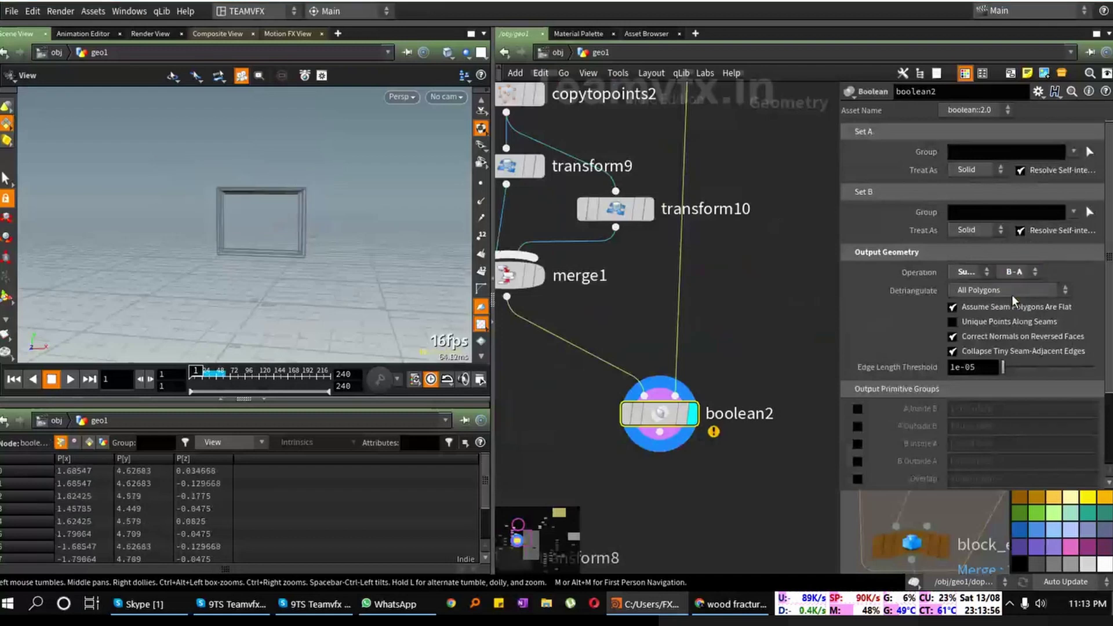
{"action": "left_click_drag", "start_coordinate": [294, 241], "coordinate": [347, 216]}
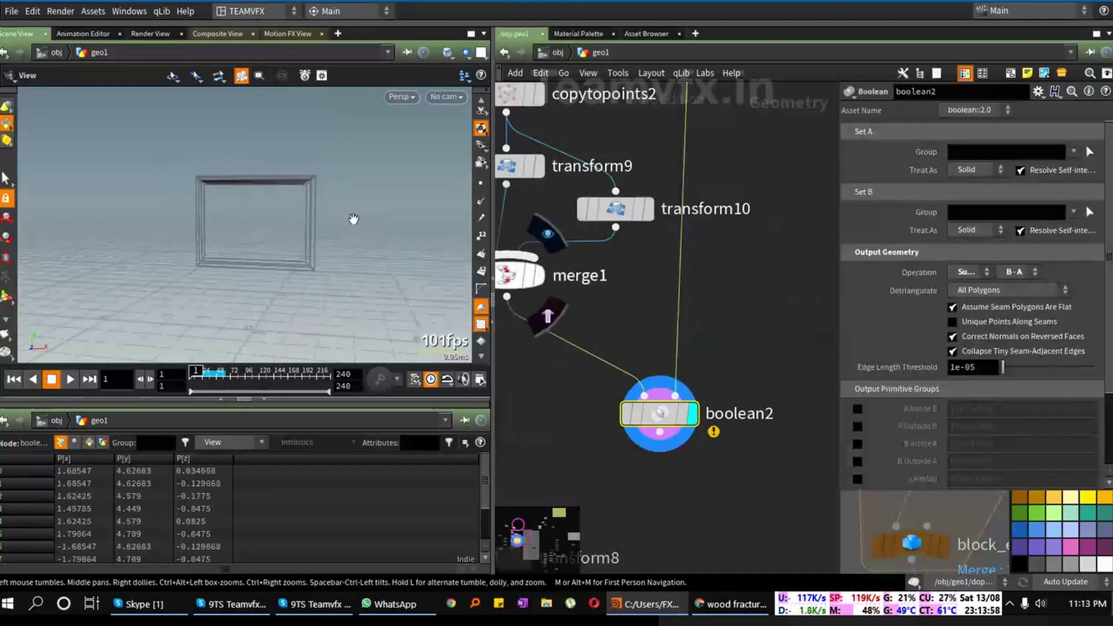
{"action": "left_click", "coordinate": [964, 273]}
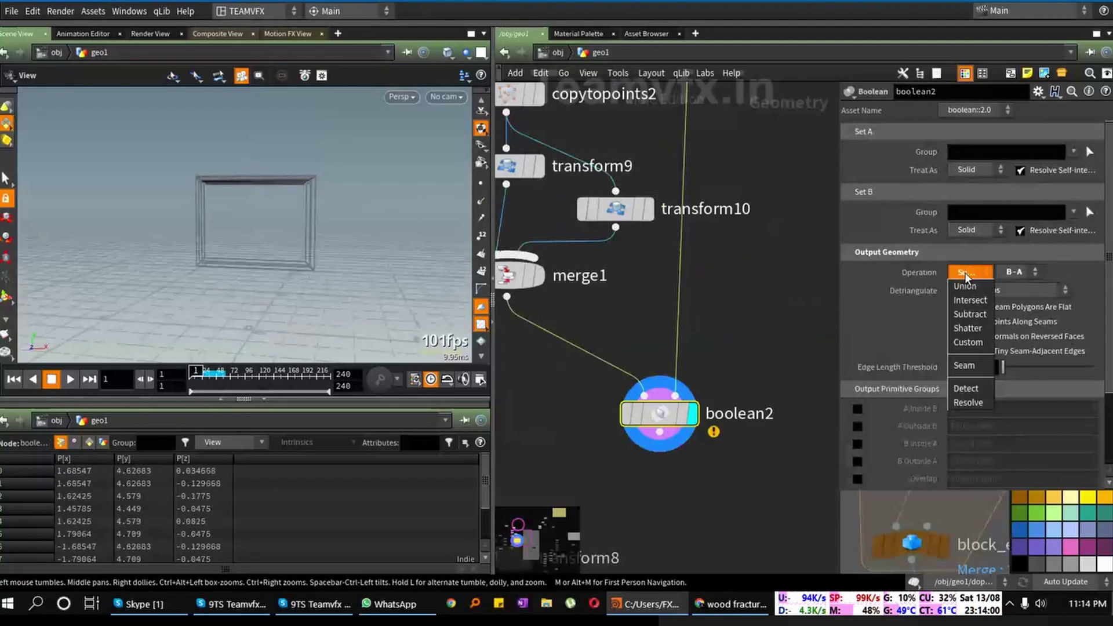
{"action": "left_click", "coordinate": [966, 300]}
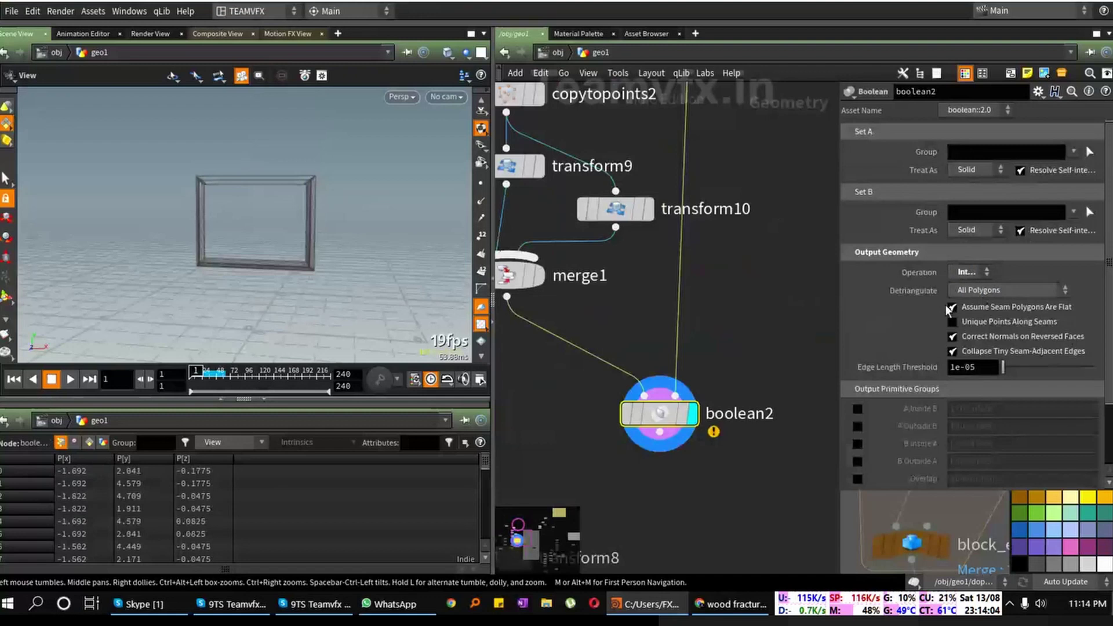
{"action": "middle_click_drag", "start_coordinate": [656, 317], "coordinate": [702, 328]}
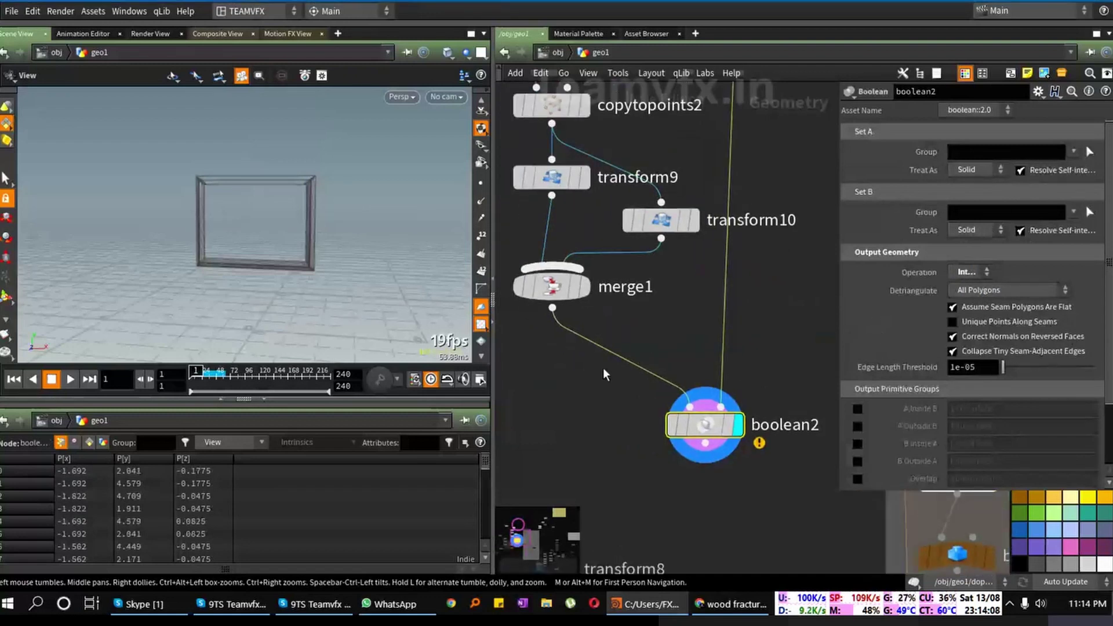
Step: Keep Set A as Solid, swap boolean2's inputs, and treat Set B as Surface
{"action": "left_click", "coordinate": [983, 166]}
{"action": "left_click", "coordinate": [965, 200]}
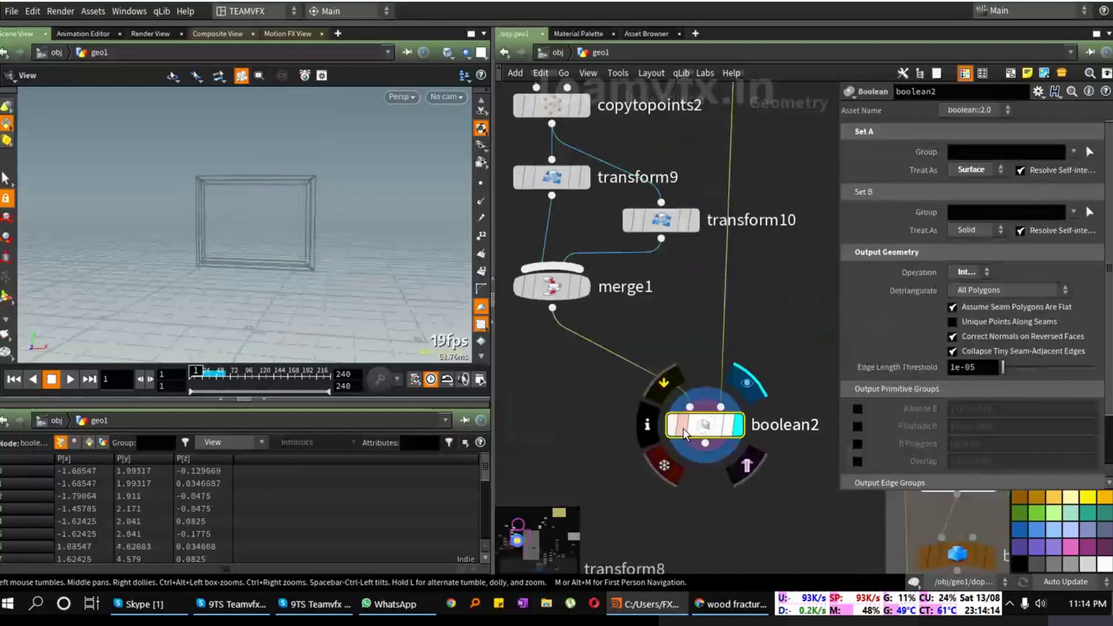
{"action": "left_click", "coordinate": [977, 170]}
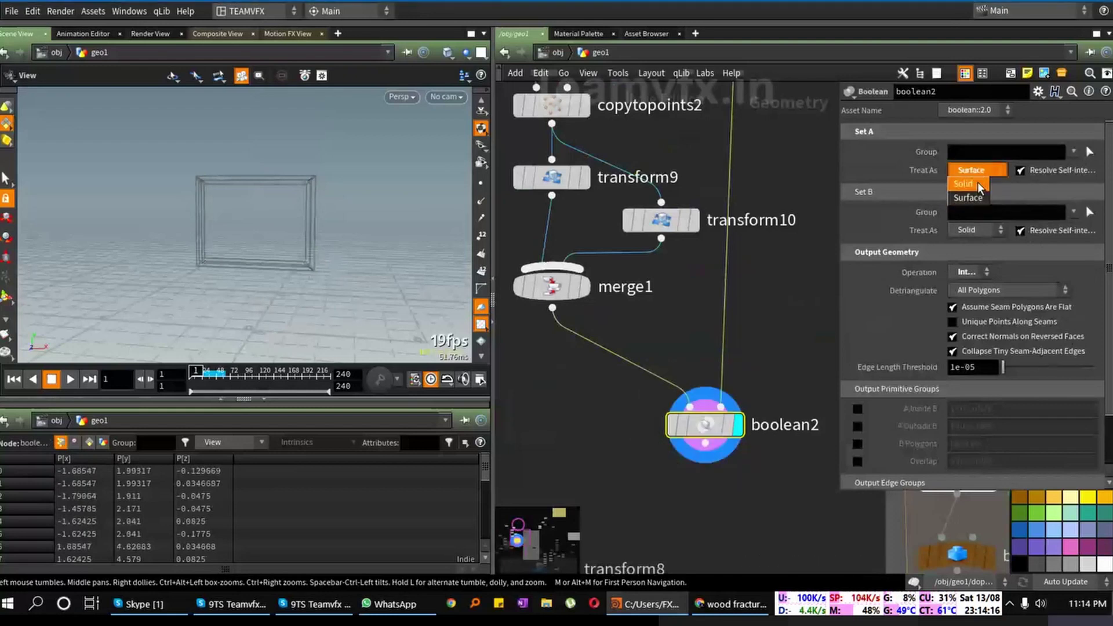
{"action": "left_click", "coordinate": [964, 183]}
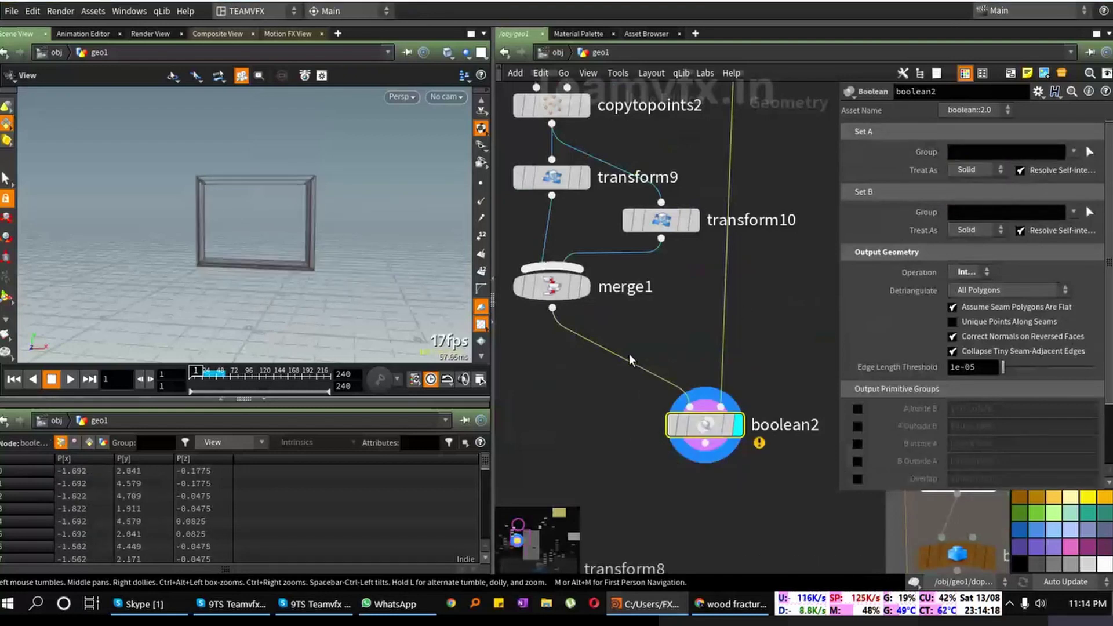
{"action": "key", "text": "shift+r"}
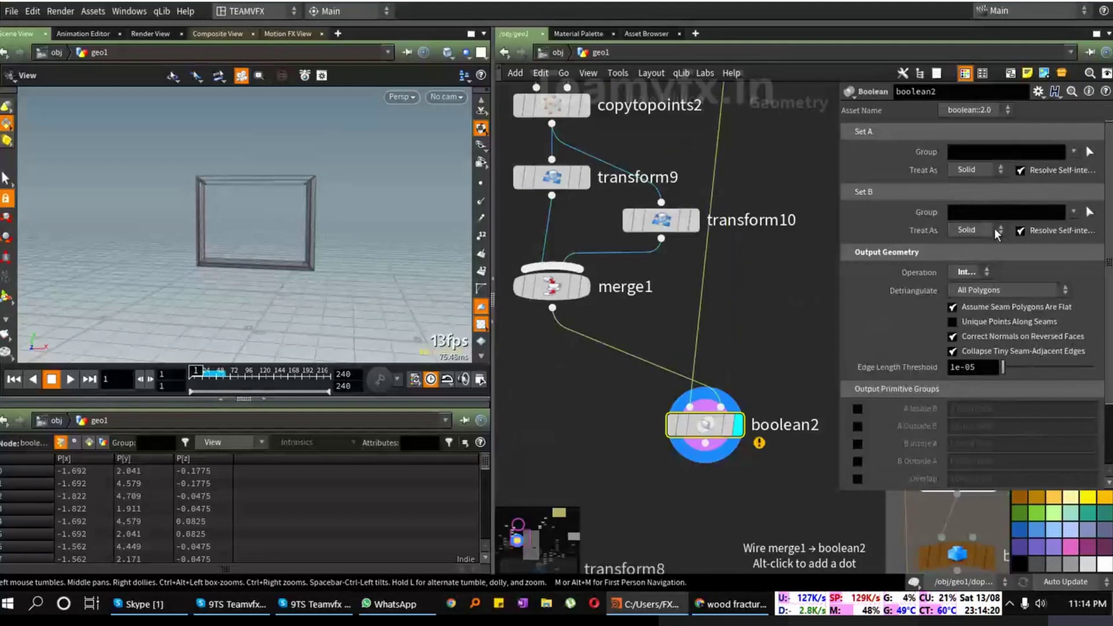
{"action": "left_click", "coordinate": [980, 230]}
{"action": "left_click", "coordinate": [968, 258]}
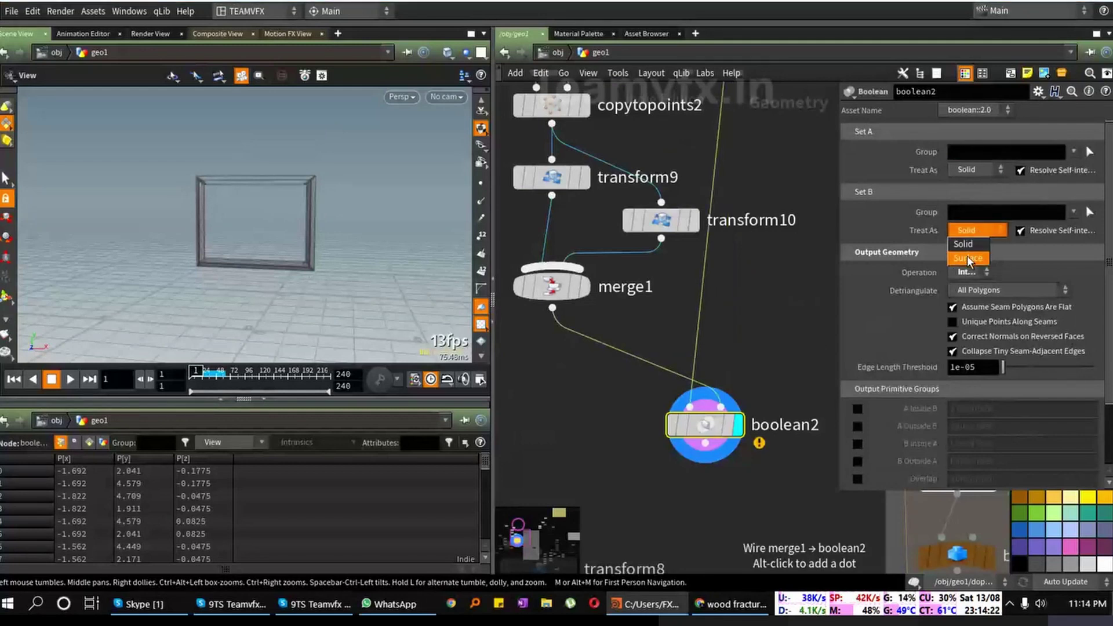
{"action": "middle_click_drag", "start_coordinate": [763, 349], "coordinate": [703, 331]}
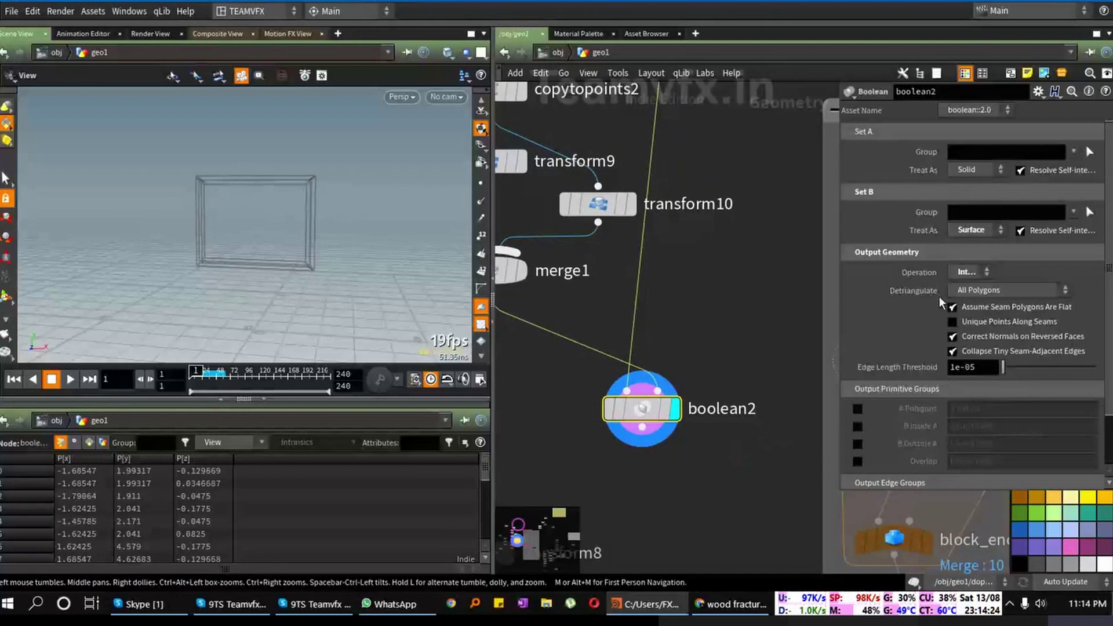
Step: Set the operation to Subtract with A - B, leaving only the wooden frame
{"action": "left_click", "coordinate": [968, 273]}
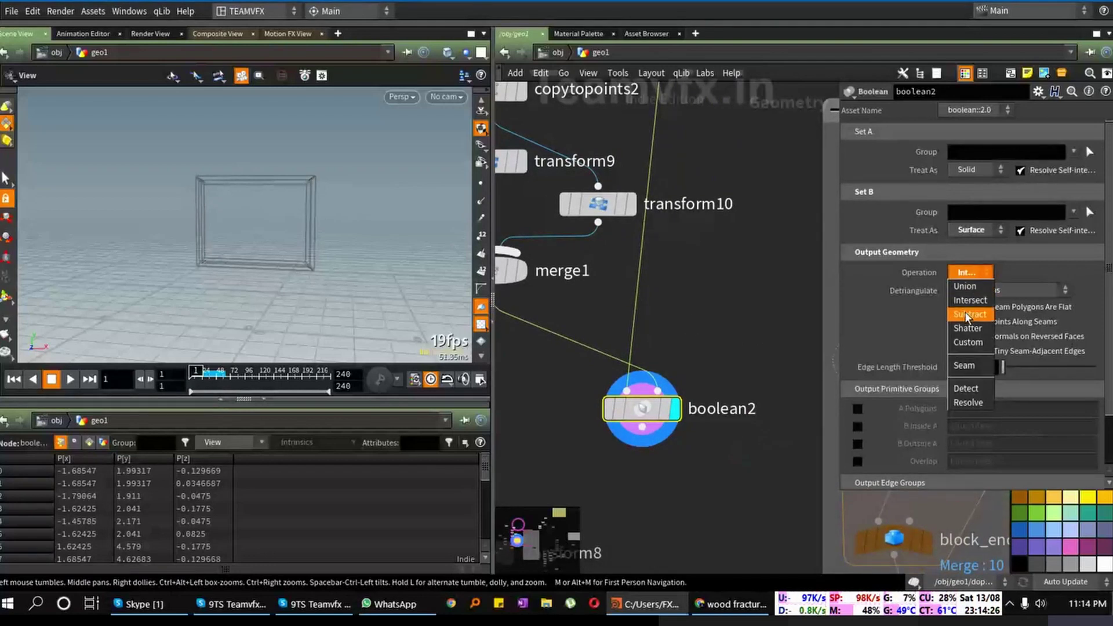
{"action": "left_click", "coordinate": [966, 314]}
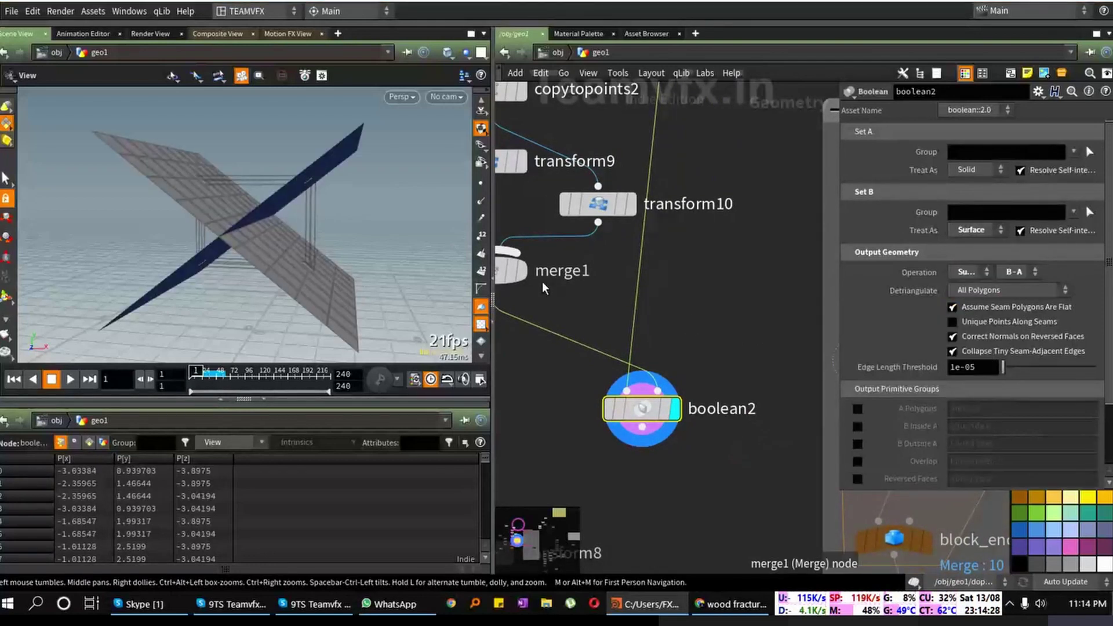
{"action": "left_click_drag", "start_coordinate": [306, 187], "coordinate": [346, 180]}
{"action": "left_click", "coordinate": [1009, 272]}
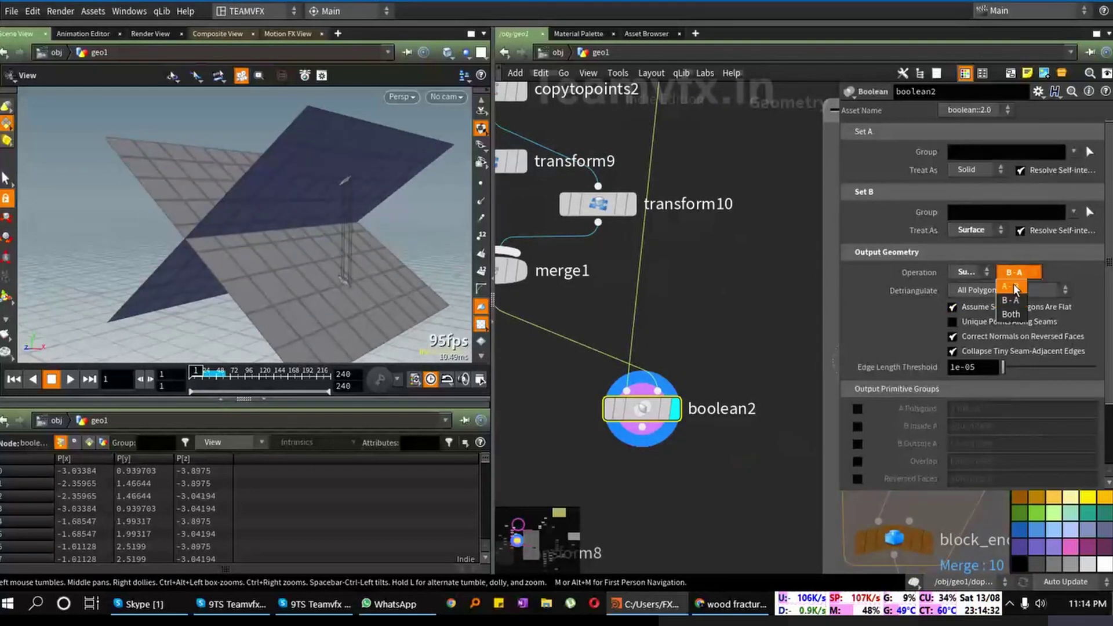
{"action": "left_click", "coordinate": [1012, 286]}
{"action": "left_click_drag", "start_coordinate": [361, 212], "coordinate": [282, 246]}
{"action": "middle_click_drag", "start_coordinate": [706, 531], "coordinate": [758, 373]}
Step: Move explodedview1 to sit beside copy1
{"action": "scroll", "coordinate": [725, 426], "scroll_direction": "down", "scroll_amount": 5}
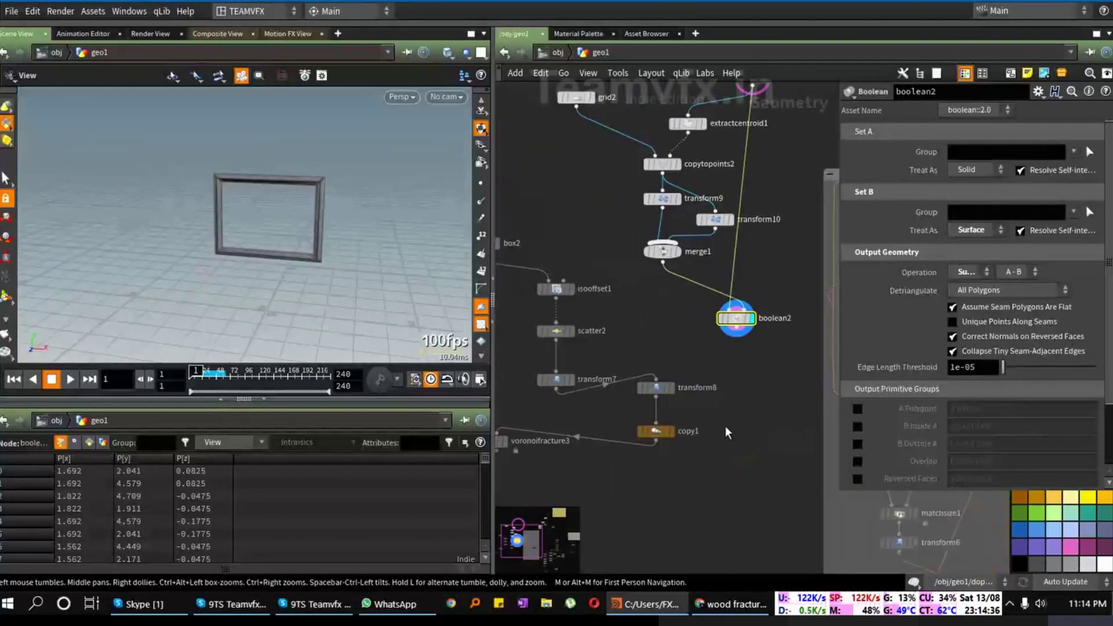
{"action": "middle_click_drag", "start_coordinate": [725, 426], "coordinate": [725, 371]}
{"action": "scroll", "coordinate": [634, 416], "scroll_direction": "down", "scroll_amount": 3}
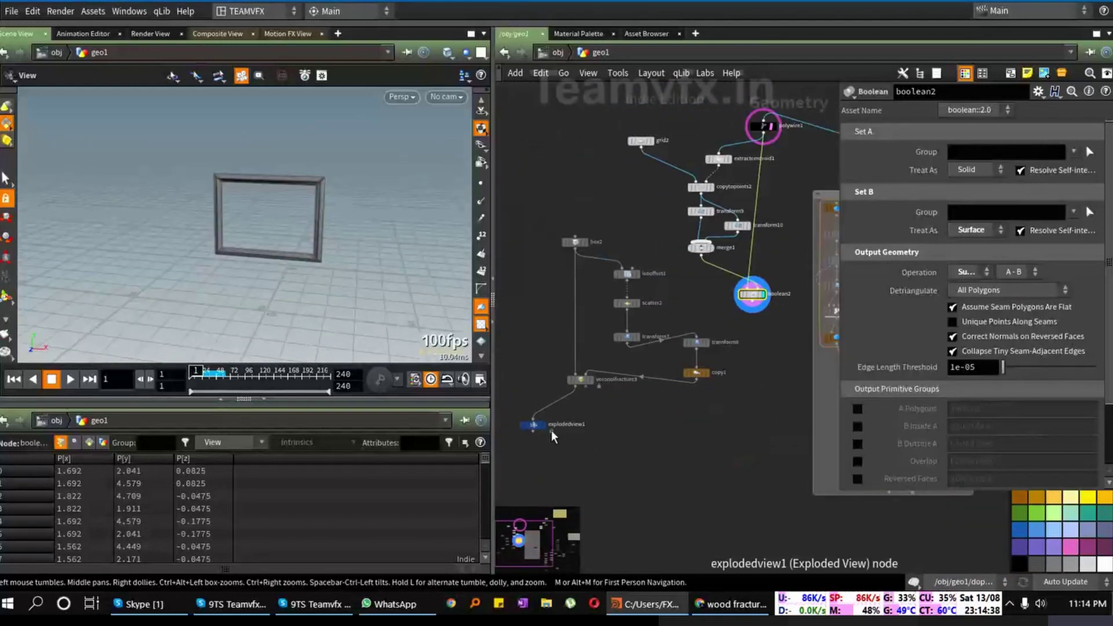
{"action": "left_click_drag", "start_coordinate": [533, 423], "coordinate": [761, 380]}
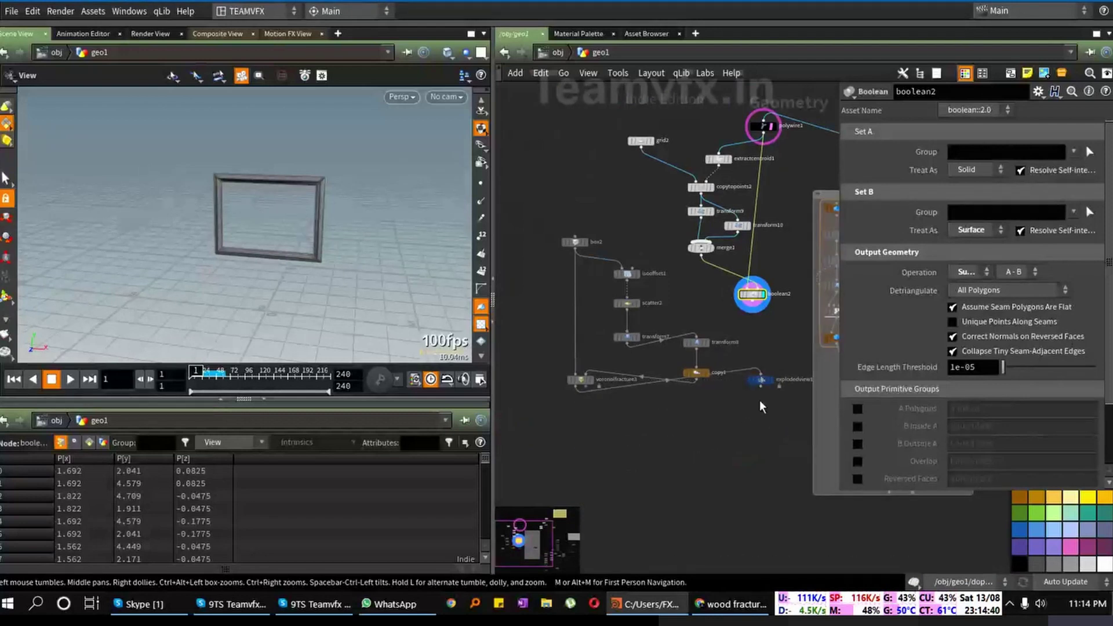
{"action": "middle_click_drag", "start_coordinate": [625, 188], "coordinate": [563, 234]}
Step: Toggle Stowbars so the interface bars collapse and the panes grow
{"action": "key", "text": "Tab"}
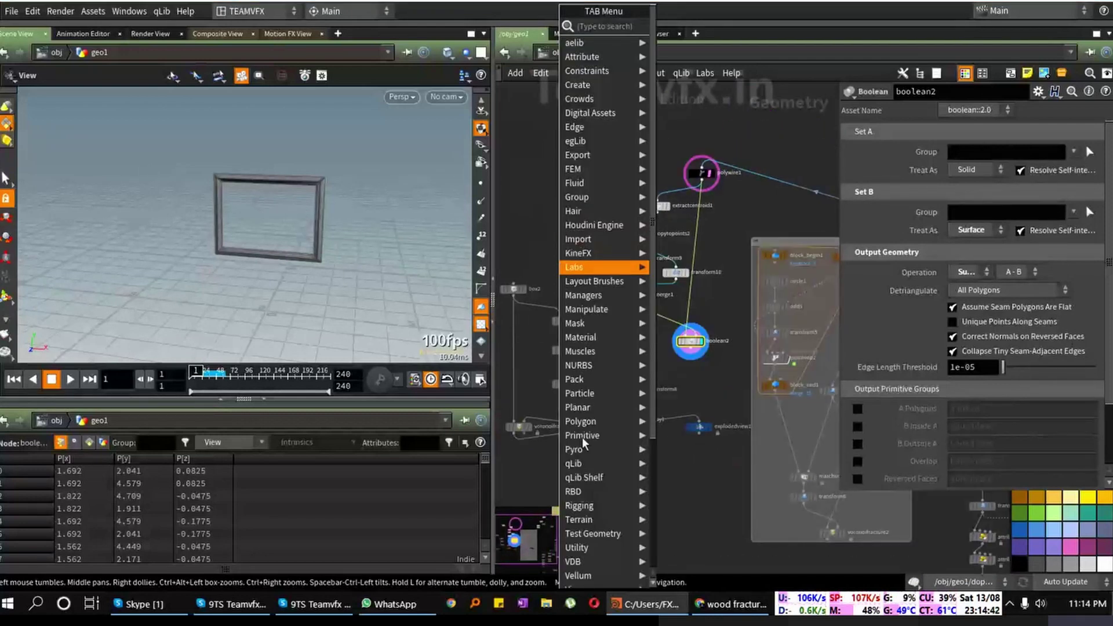
{"action": "mouse_move", "coordinate": [597, 548]}
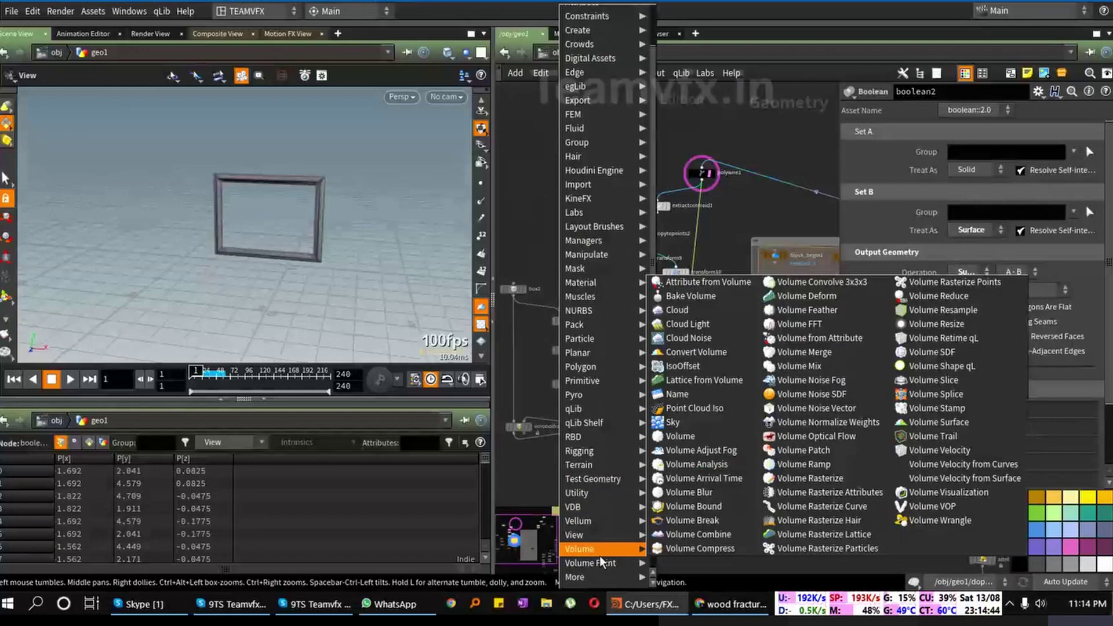
{"action": "scroll", "coordinate": [597, 548], "scroll_direction": "down", "scroll_amount": 2}
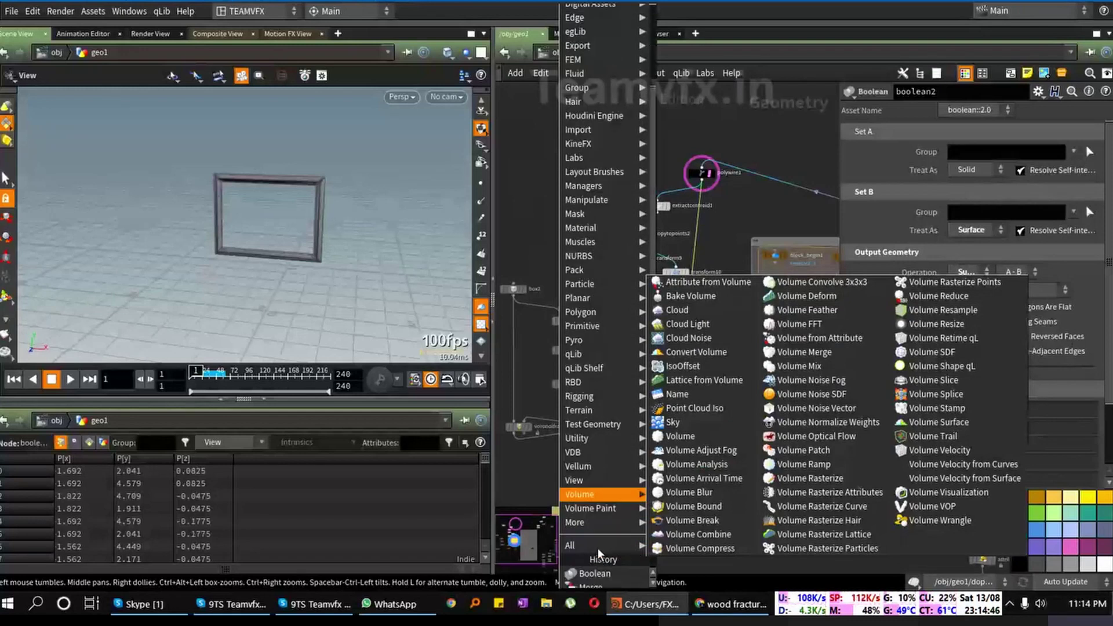
{"action": "mouse_move", "coordinate": [586, 444]}
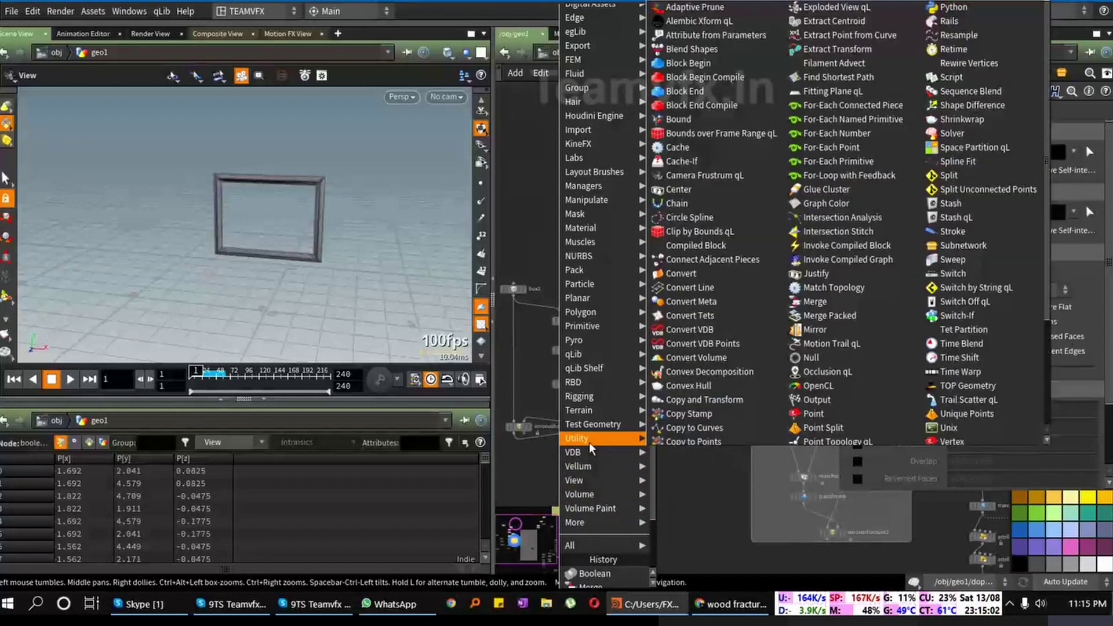
{"action": "left_click", "coordinate": [680, 479]}
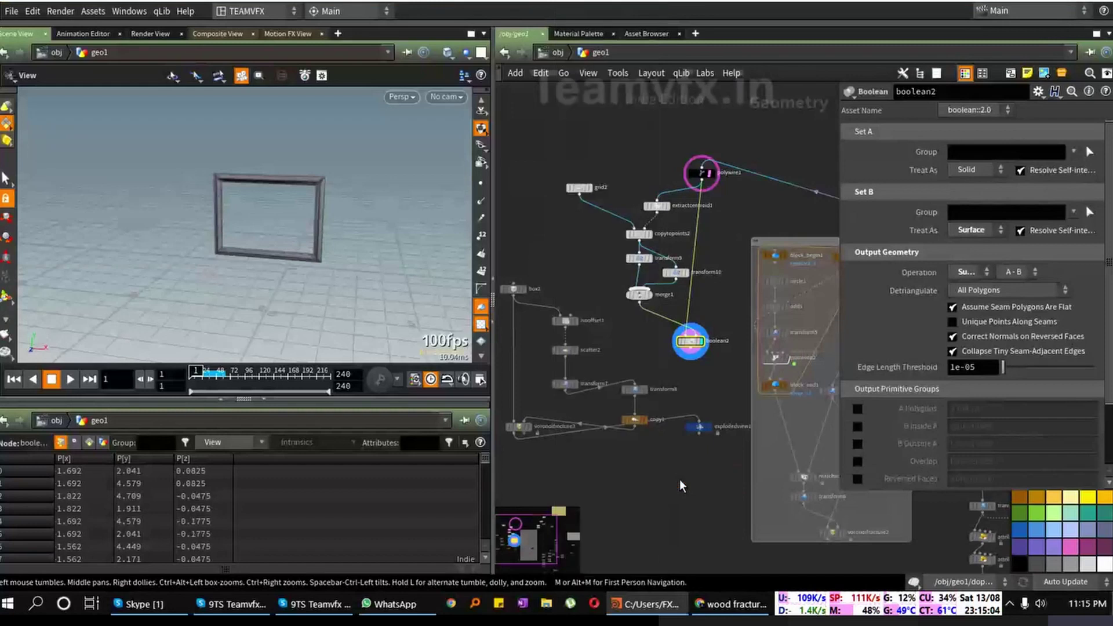
Step: Move boolean2 up-right and wire its result into explodedview1
{"action": "scroll", "coordinate": [703, 313], "scroll_direction": "up", "scroll_amount": 5}
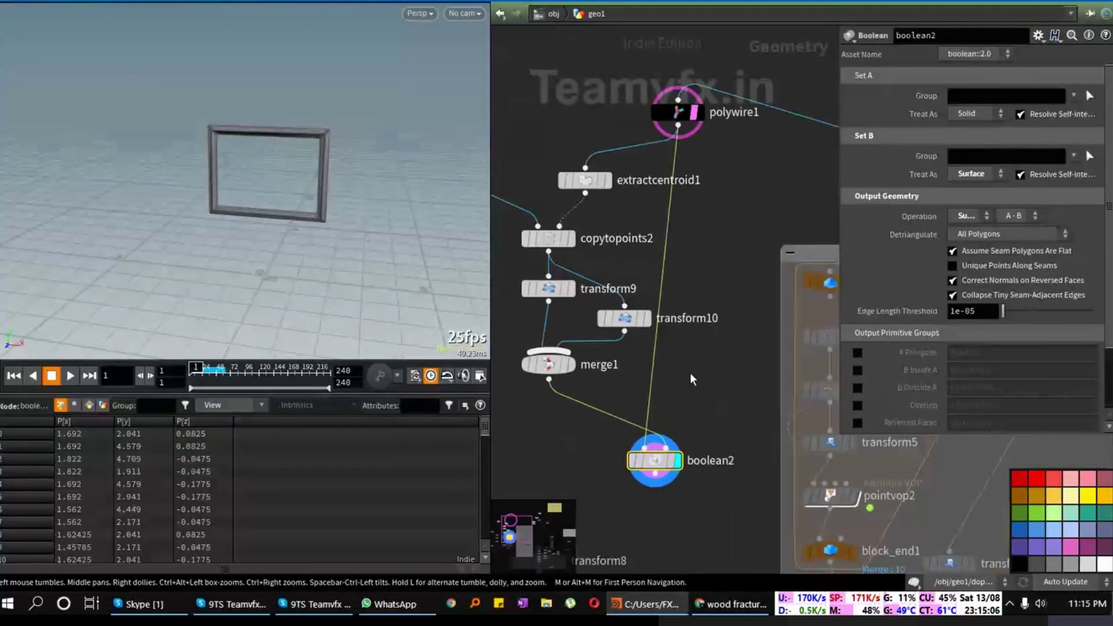
{"action": "left_click_drag", "start_coordinate": [722, 439], "coordinate": [743, 404]}
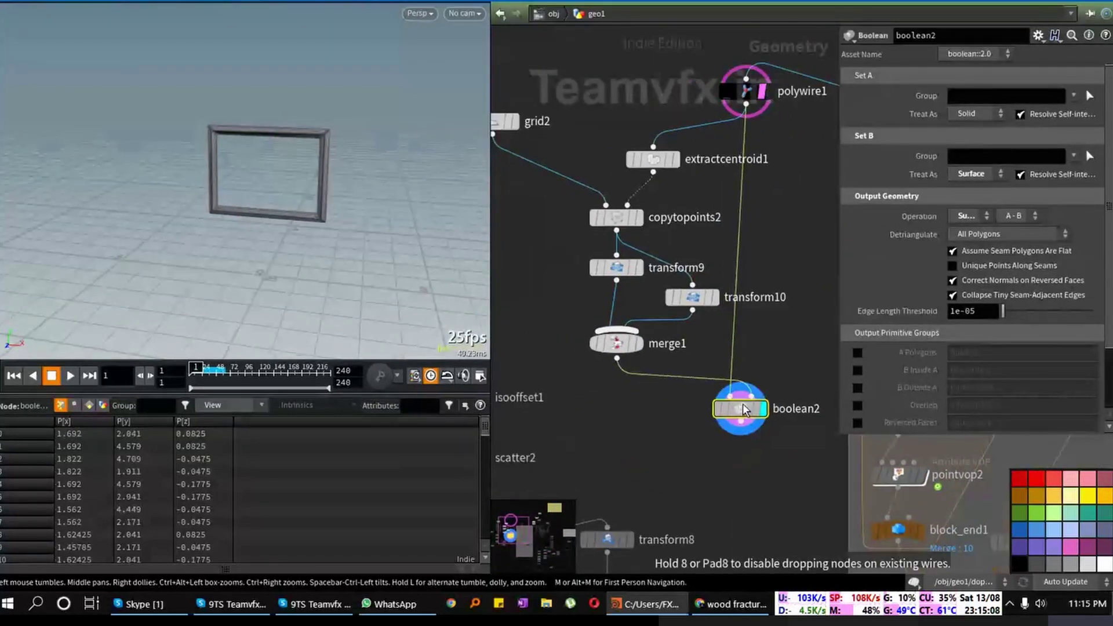
{"action": "middle_click_drag", "start_coordinate": [708, 449], "coordinate": [709, 319]}
{"action": "scroll", "coordinate": [735, 319], "scroll_direction": "down", "scroll_amount": 3}
{"action": "scroll", "coordinate": [753, 371], "scroll_direction": "up", "scroll_amount": 2}
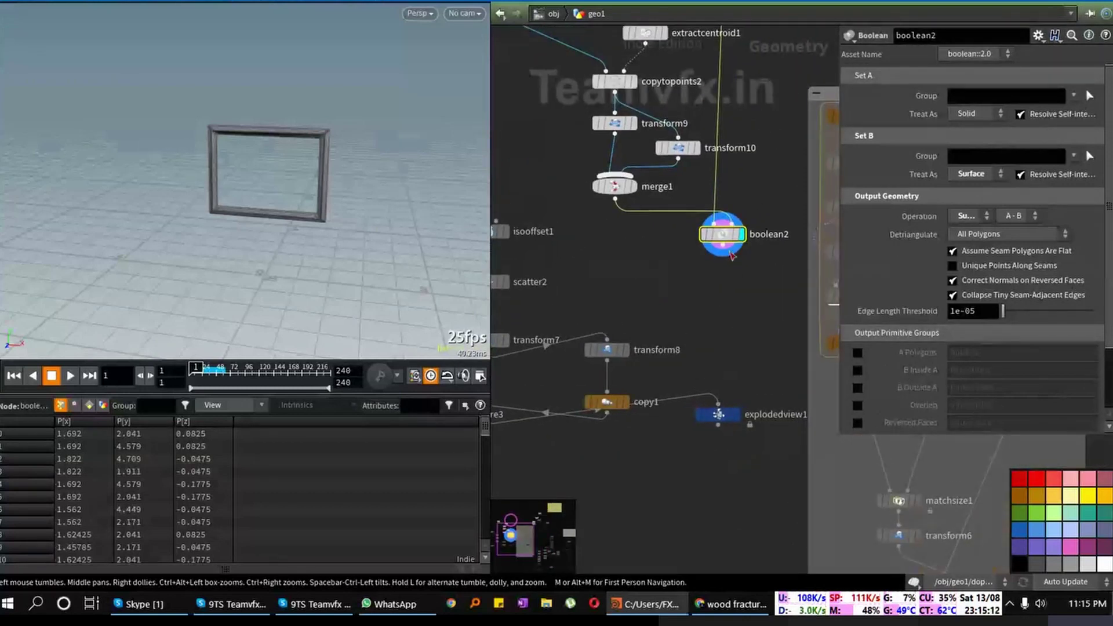
{"action": "left_click_drag", "start_coordinate": [723, 245], "coordinate": [728, 423]}
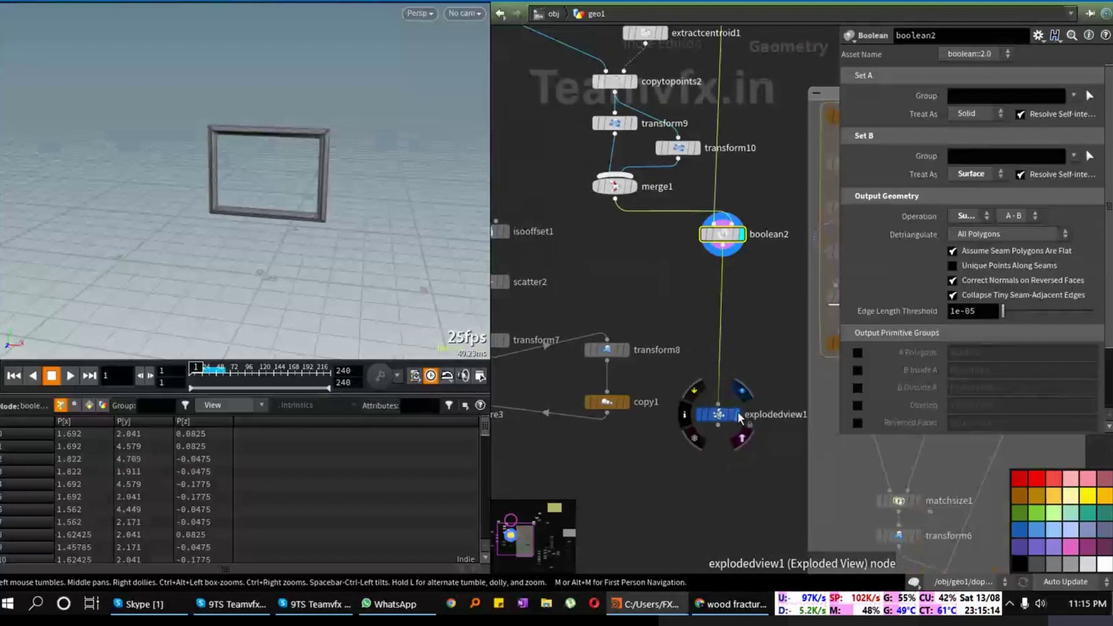
{"action": "left_click", "coordinate": [736, 413]}
{"action": "left_click_drag", "start_coordinate": [390, 125], "coordinate": [410, 174]}
{"action": "scroll", "coordinate": [410, 174], "scroll_direction": "up", "scroll_amount": 3}
{"action": "scroll", "coordinate": [695, 133], "scroll_direction": "up", "scroll_amount": 5}
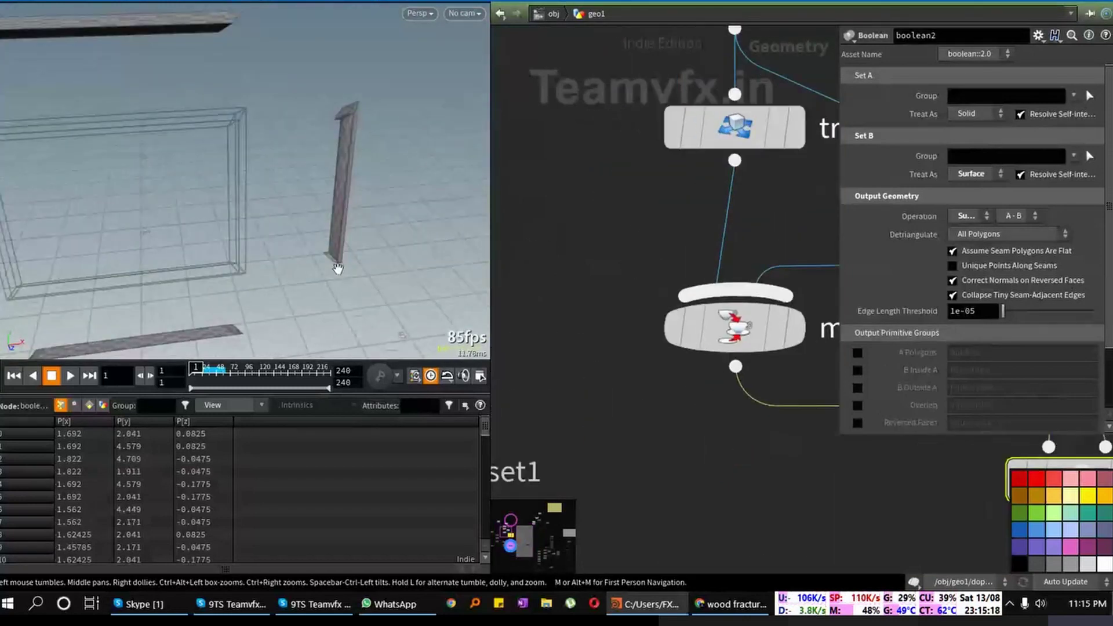
{"action": "left_click_drag", "start_coordinate": [337, 264], "coordinate": [307, 184]}
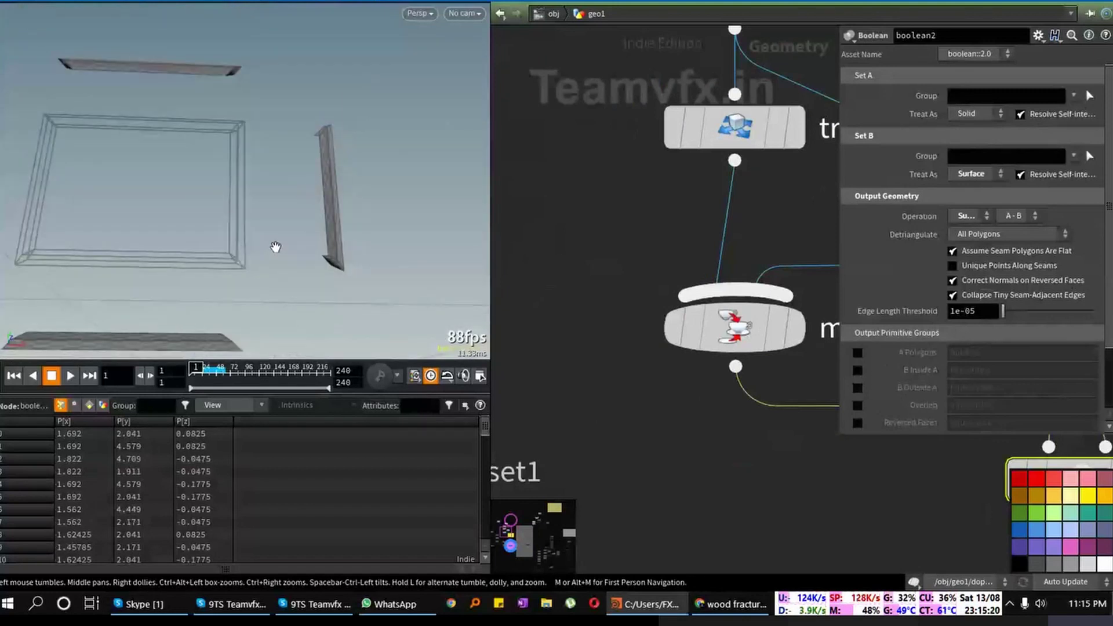
{"action": "left_click_drag", "start_coordinate": [318, 261], "coordinate": [328, 263]}
{"action": "right_click_drag", "start_coordinate": [329, 264], "coordinate": [206, 261]}
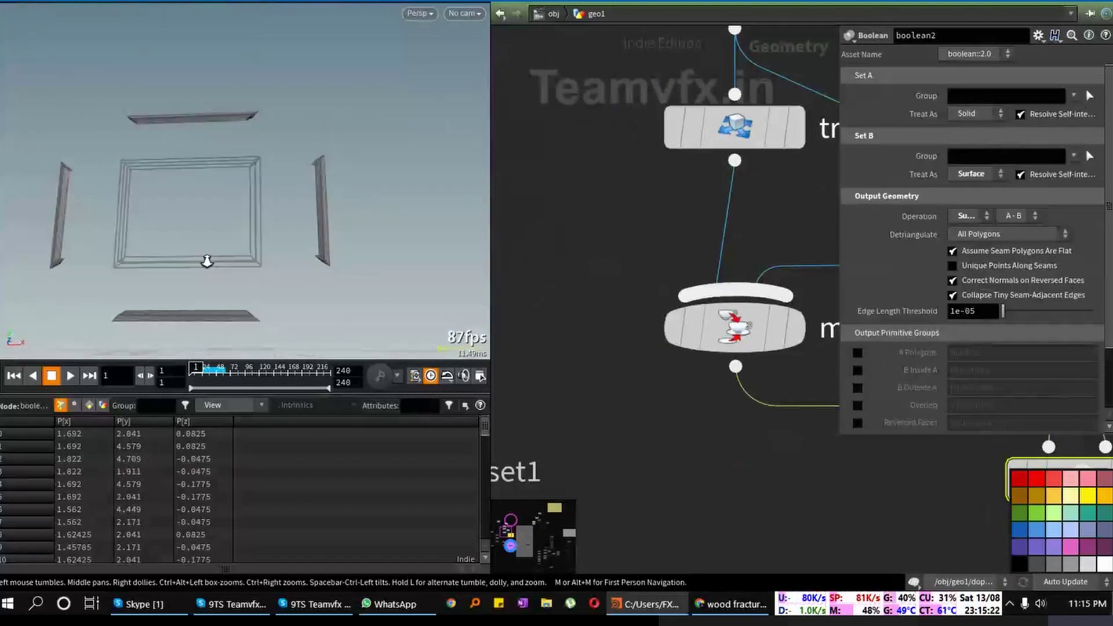
{"action": "left_click_drag", "start_coordinate": [207, 262], "coordinate": [273, 266]}
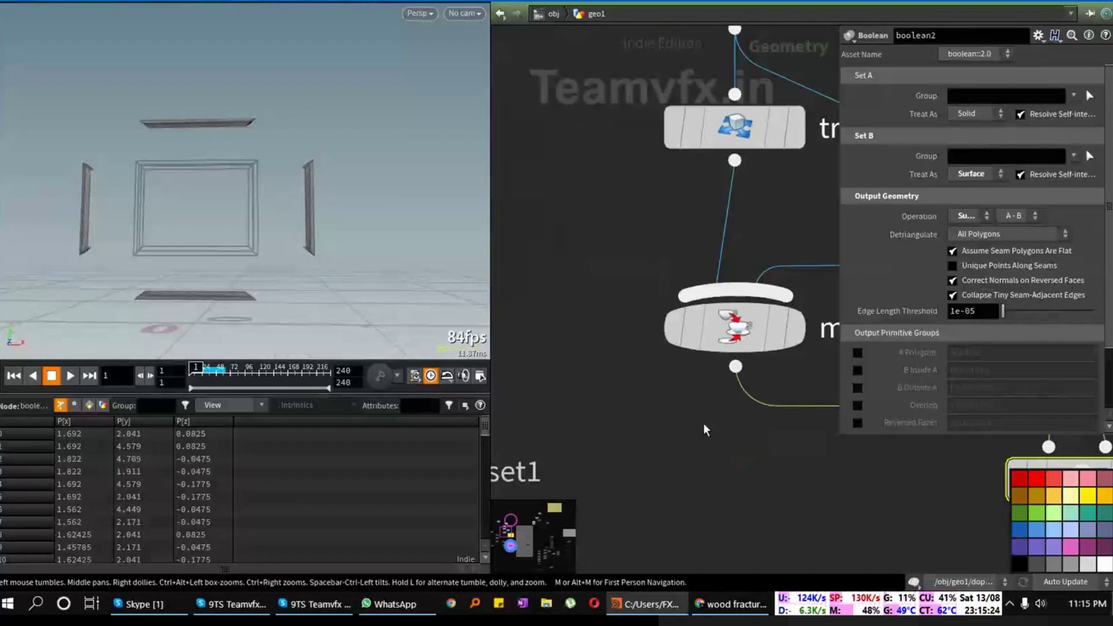
{"action": "key", "text": "f"}
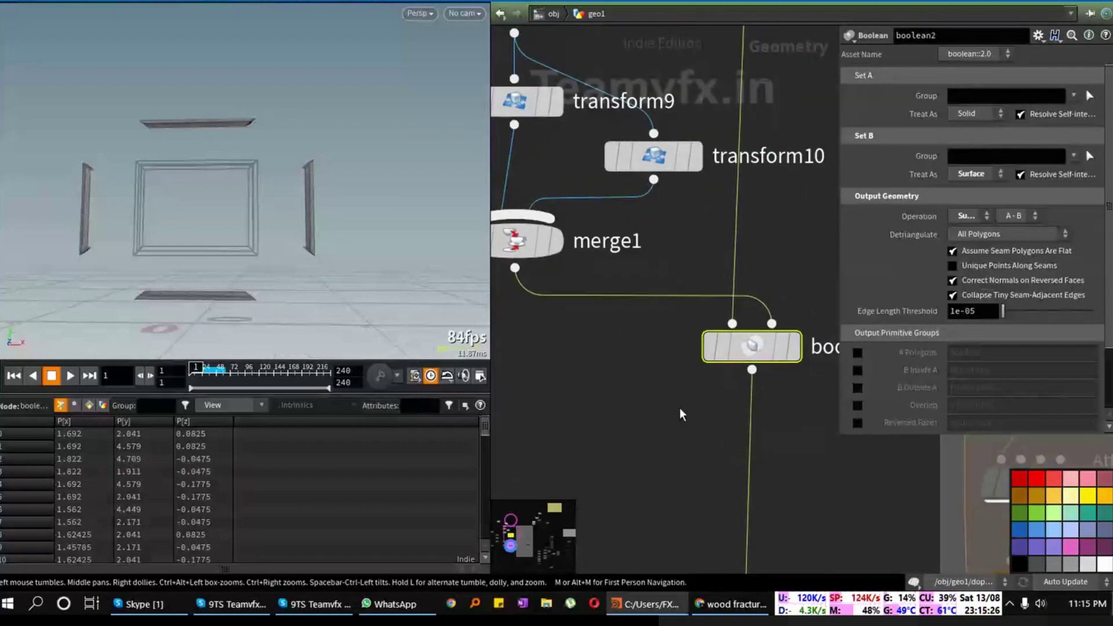
{"action": "left_click", "coordinate": [794, 347]}
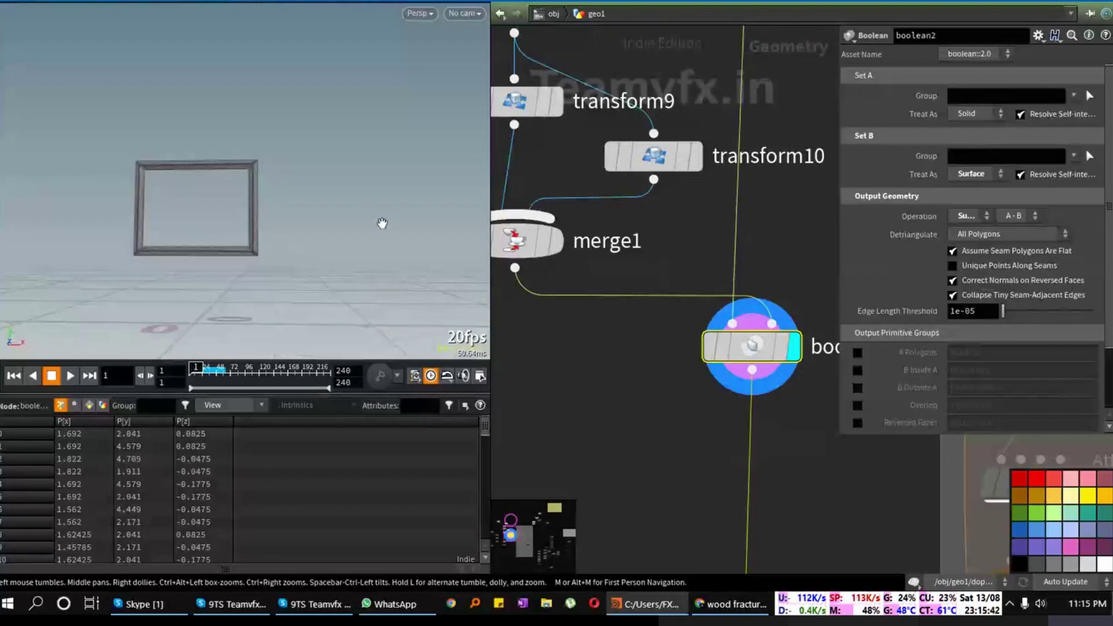
{"action": "scroll", "coordinate": [662, 350], "scroll_direction": "down", "scroll_amount": 4}
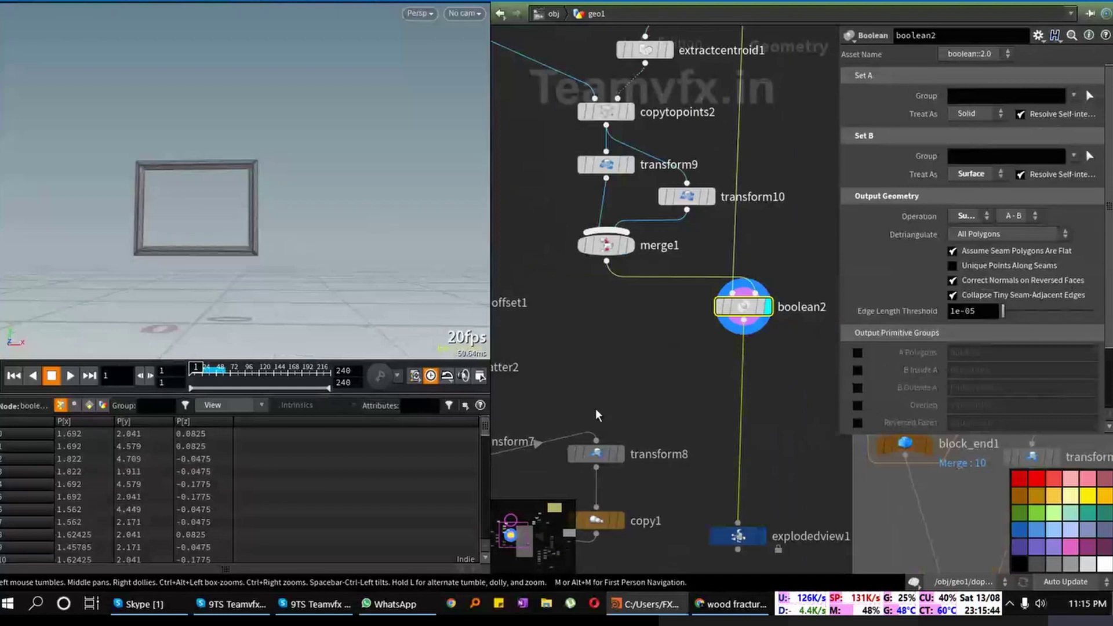
Step: Box-select the nine grid-cutter nodes and move them down-left together
{"action": "middle_click_drag", "start_coordinate": [596, 409], "coordinate": [776, 297]}
{"action": "scroll", "coordinate": [766, 293], "scroll_direction": "down", "scroll_amount": 3}
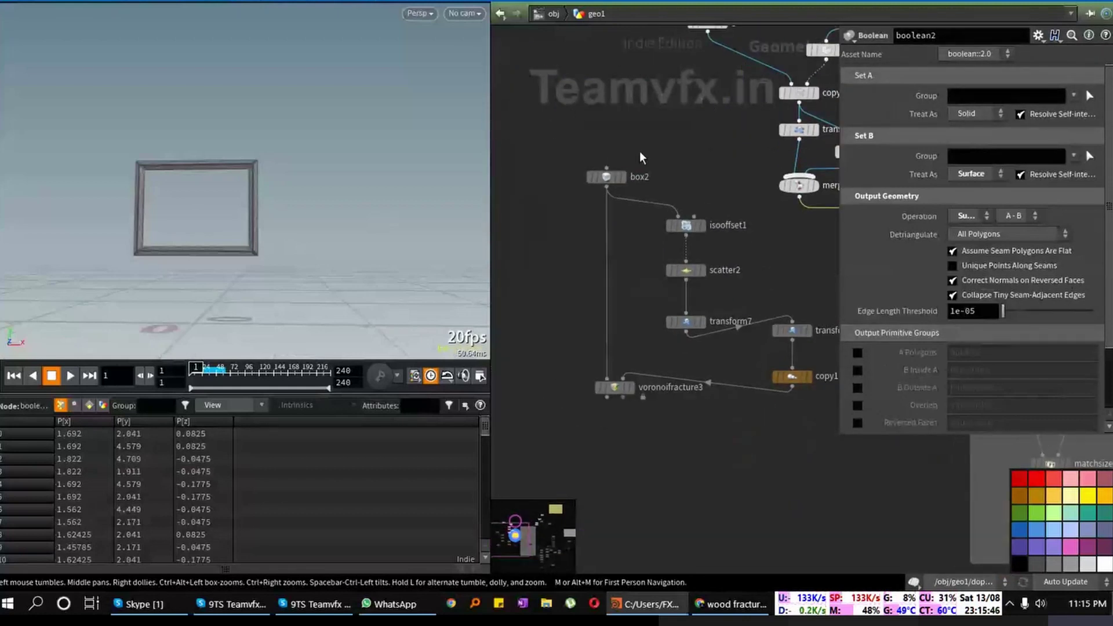
{"action": "left_click_drag", "start_coordinate": [598, 128], "coordinate": [780, 447]}
{"action": "left_click_drag", "start_coordinate": [789, 378], "coordinate": [645, 459]}
Step: Move transform9 and merge1 up and to the right
{"action": "middle_click_drag", "start_coordinate": [732, 231], "coordinate": [660, 301]}
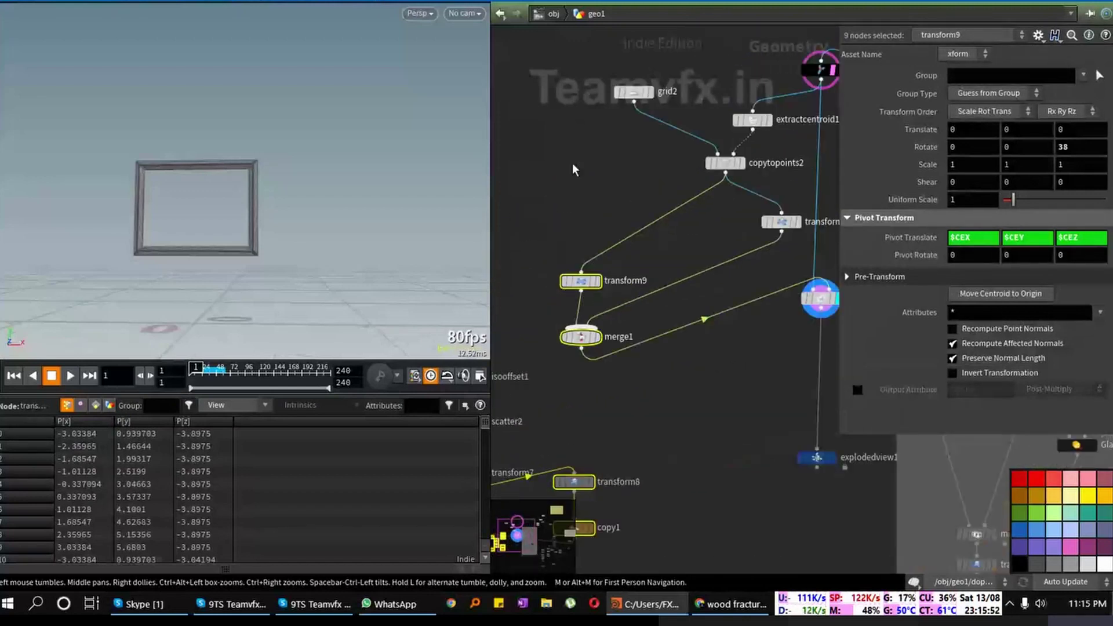
{"action": "left_click_drag", "start_coordinate": [574, 169], "coordinate": [698, 280]}
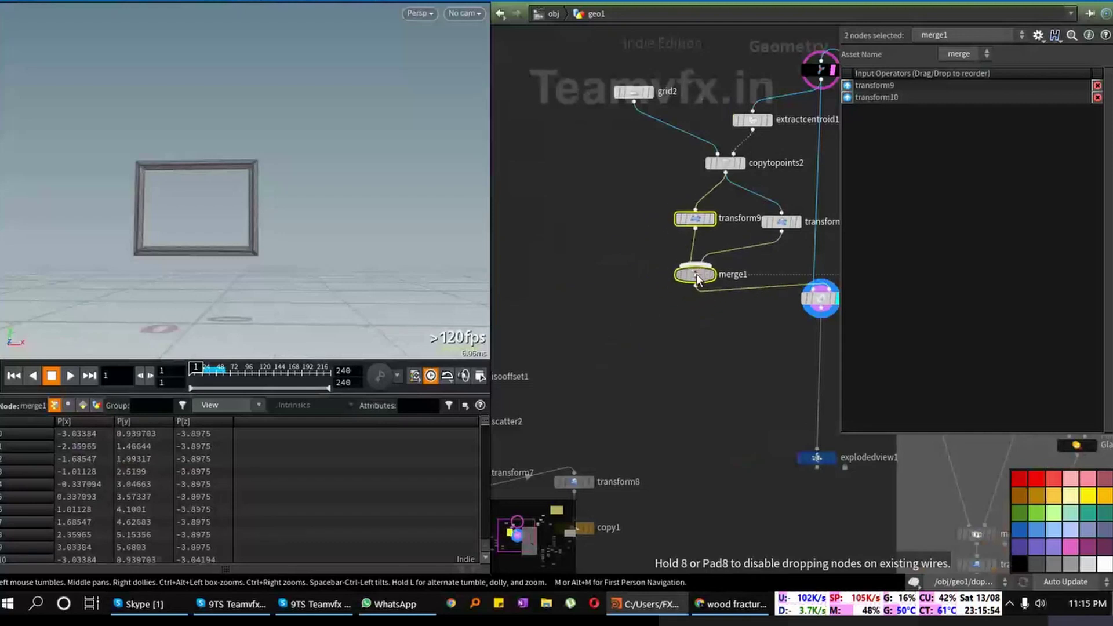
{"action": "mouse_move", "coordinate": [698, 279]}
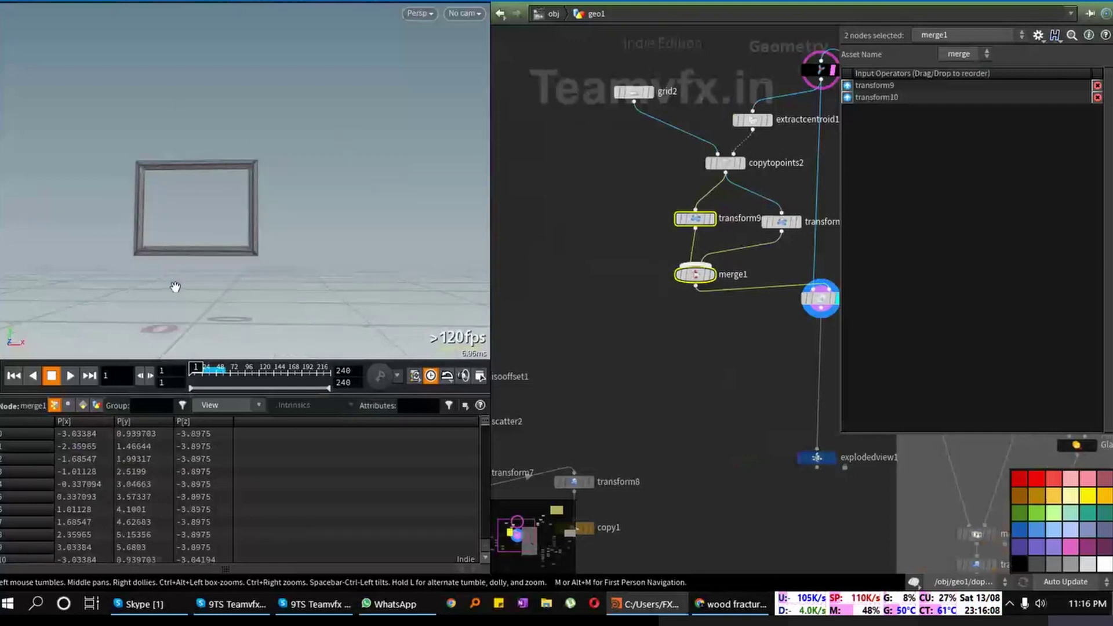
{"action": "left_click_drag", "start_coordinate": [114, 210], "coordinate": [212, 177]}
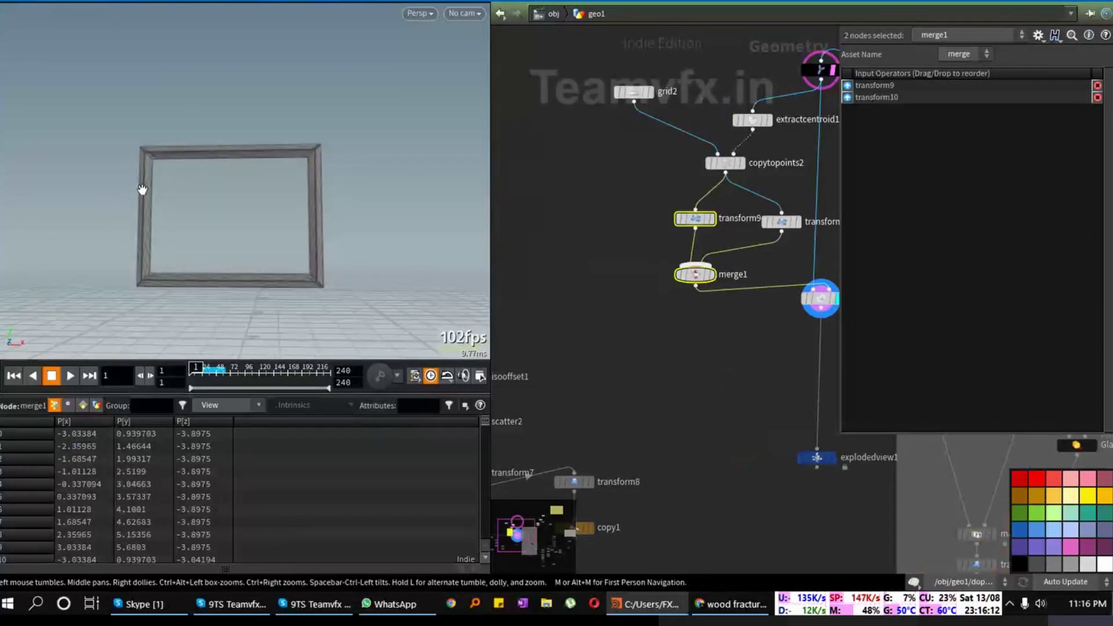
{"action": "middle_click_drag", "start_coordinate": [678, 177], "coordinate": [681, 290]}
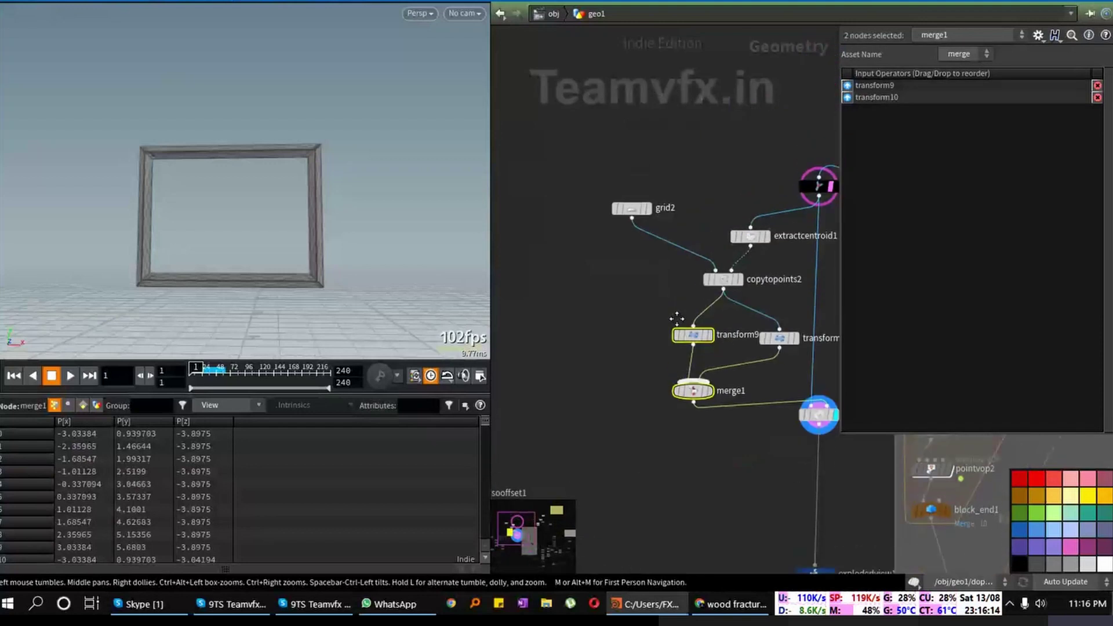
{"action": "scroll", "coordinate": [687, 228], "scroll_direction": "up", "scroll_amount": 3}
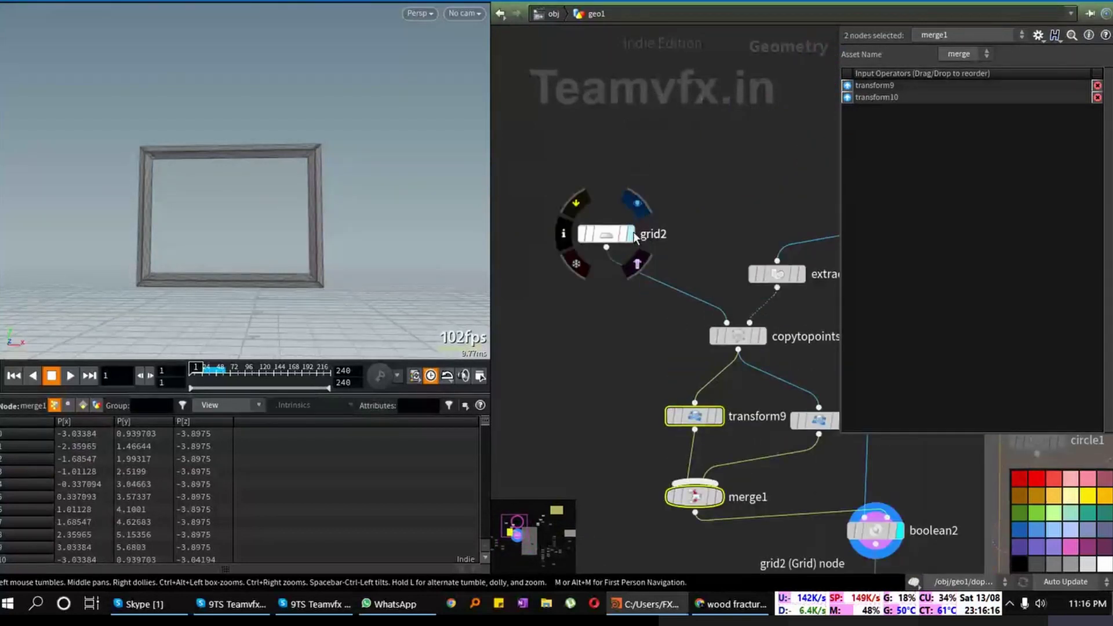
Step: Set transform9's Rotate Z to 0 so its plank lies horizontal
{"action": "left_click", "coordinate": [637, 202]}
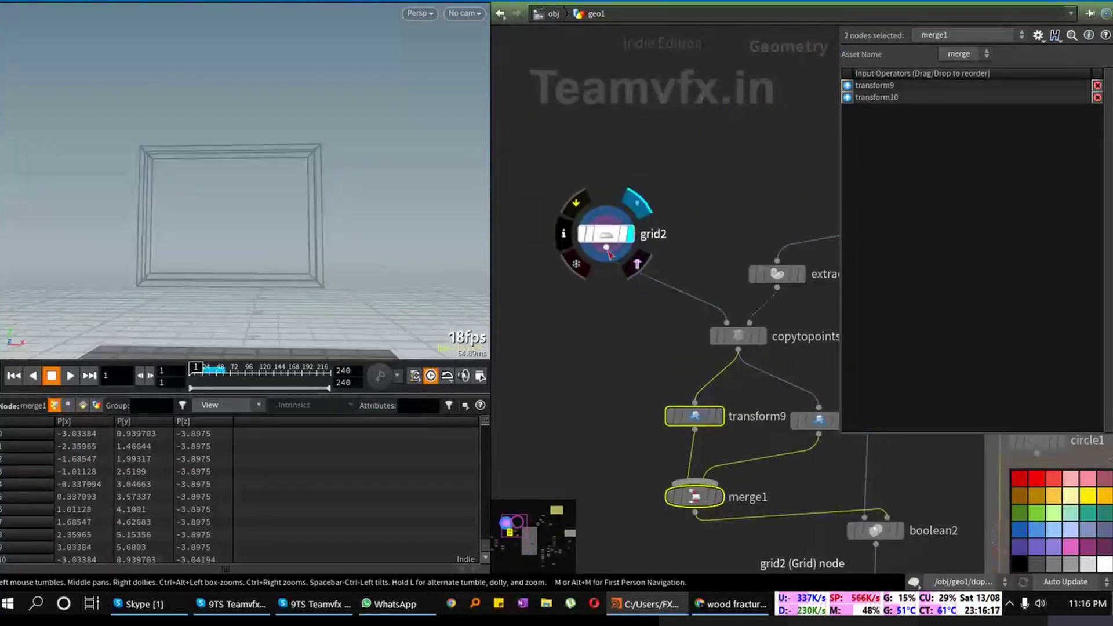
{"action": "left_click", "coordinate": [763, 336]}
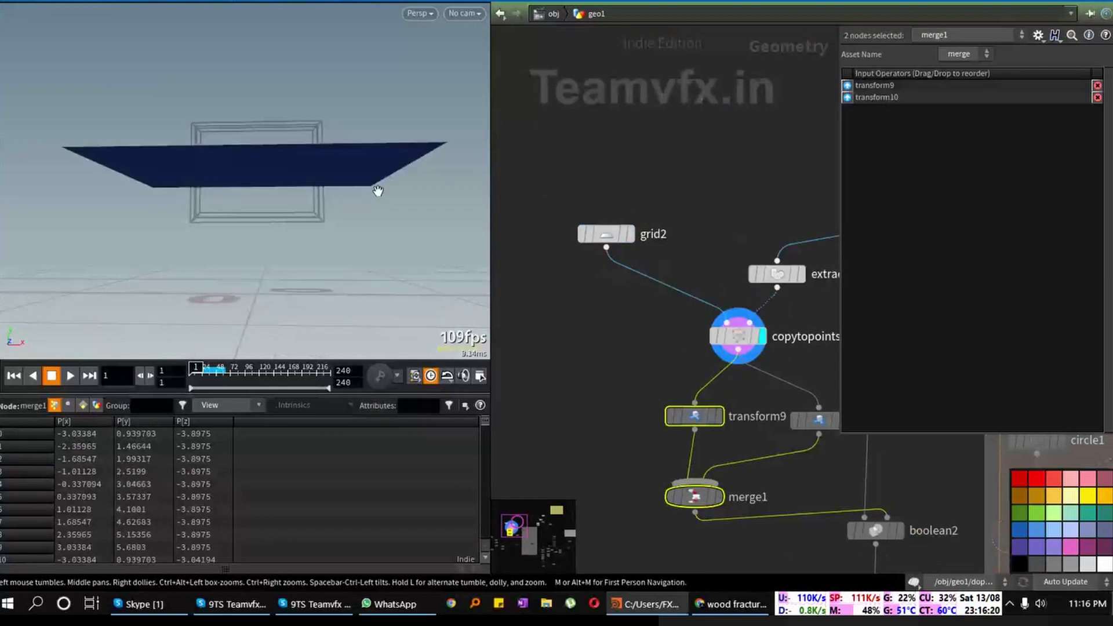
{"action": "left_click_drag", "start_coordinate": [377, 191], "coordinate": [377, 199]}
{"action": "left_click_drag", "start_coordinate": [251, 157], "coordinate": [250, 166]}
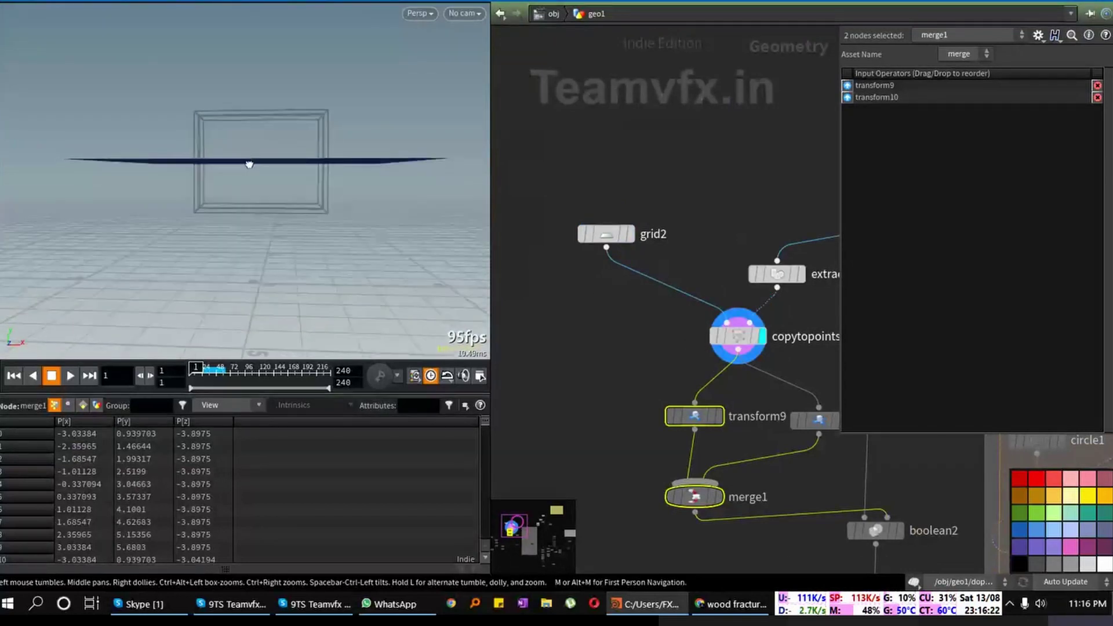
{"action": "middle_click_drag", "start_coordinate": [604, 367], "coordinate": [565, 287]}
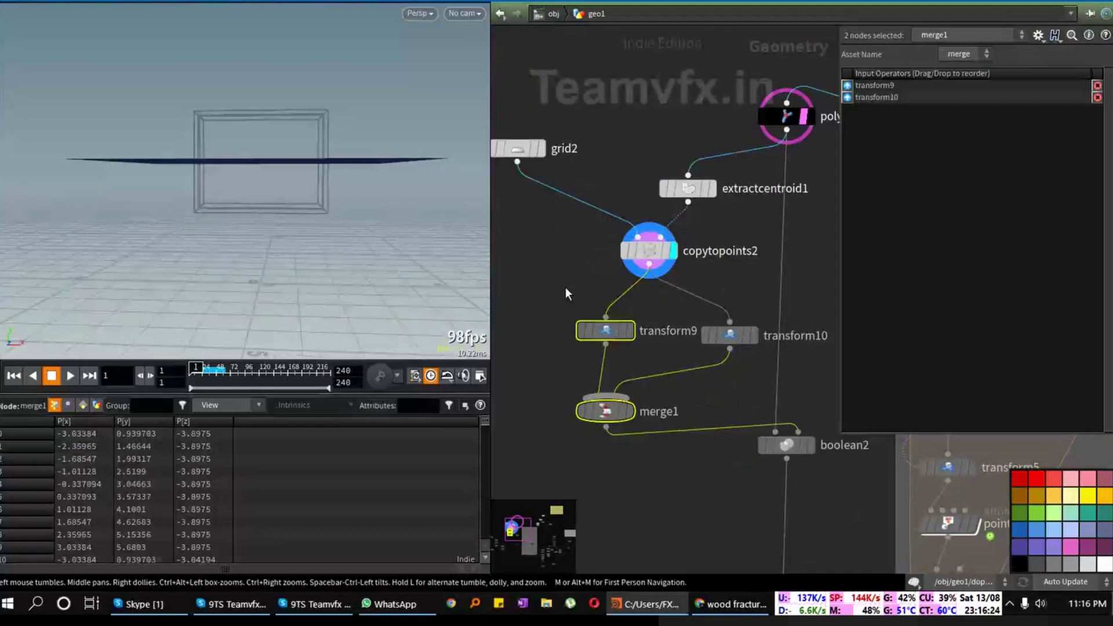
{"action": "left_click", "coordinate": [609, 328]}
{"action": "double_click", "coordinate": [1094, 148]}
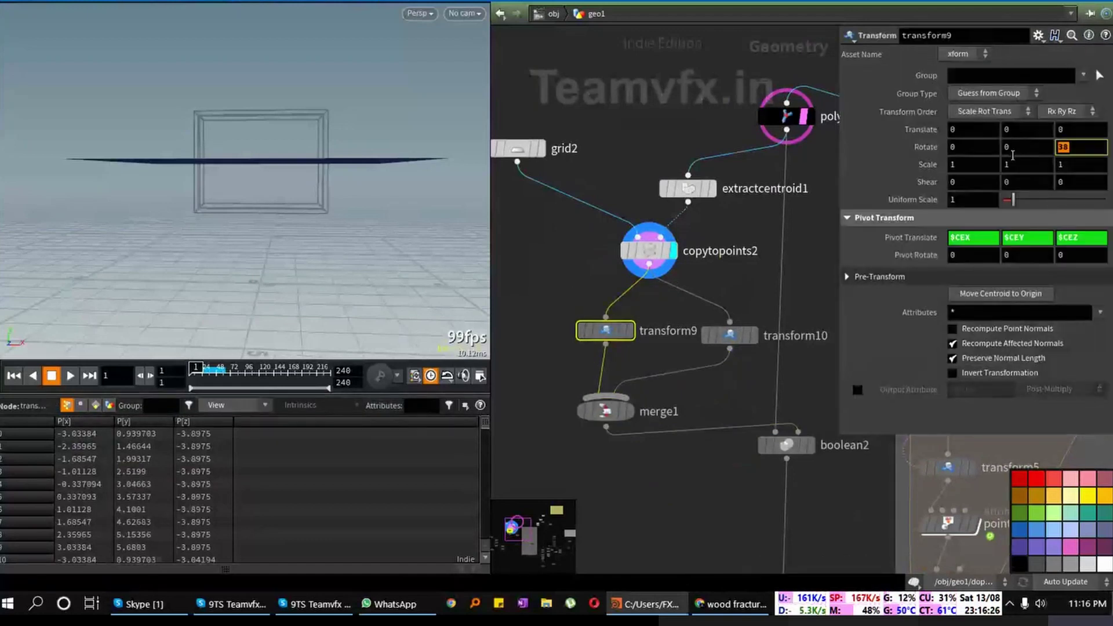
{"action": "type", "text": "0"}
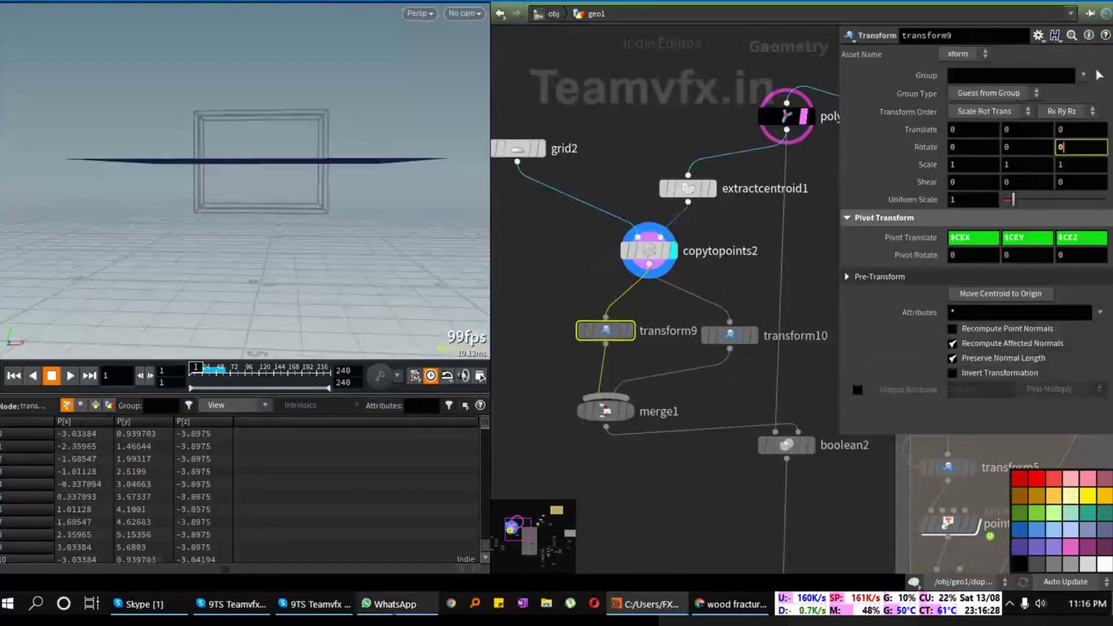
{"action": "left_click", "coordinate": [669, 484]}
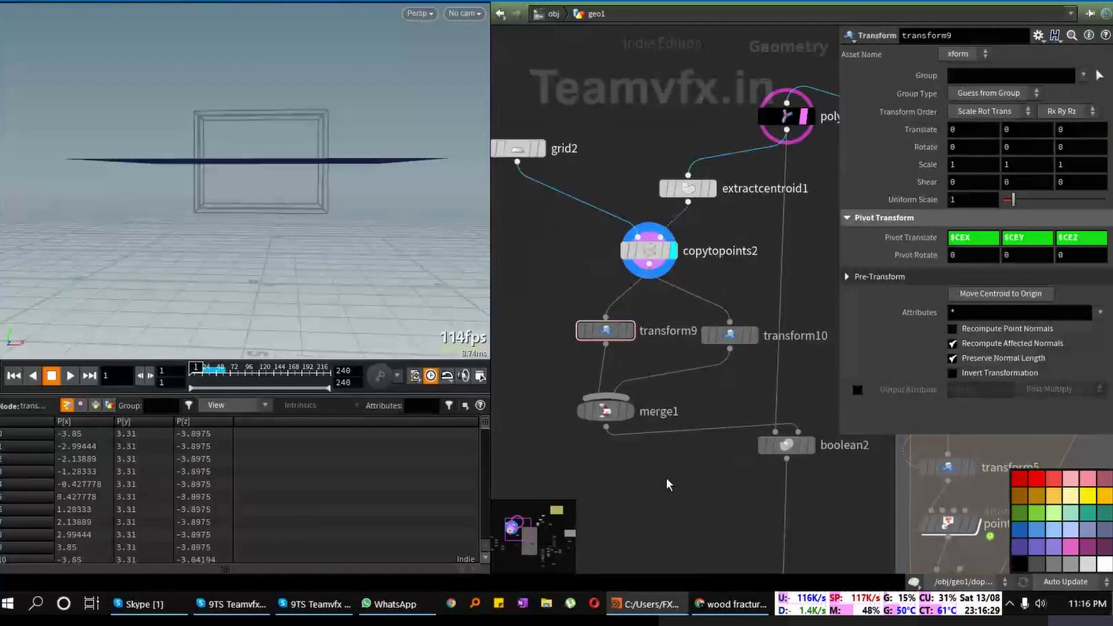
Step: Wire copytopoints2 into transform10, set its Rotate Z to 90, and display merge1
{"action": "left_click", "coordinate": [728, 320]}
{"action": "left_click", "coordinate": [649, 265]}
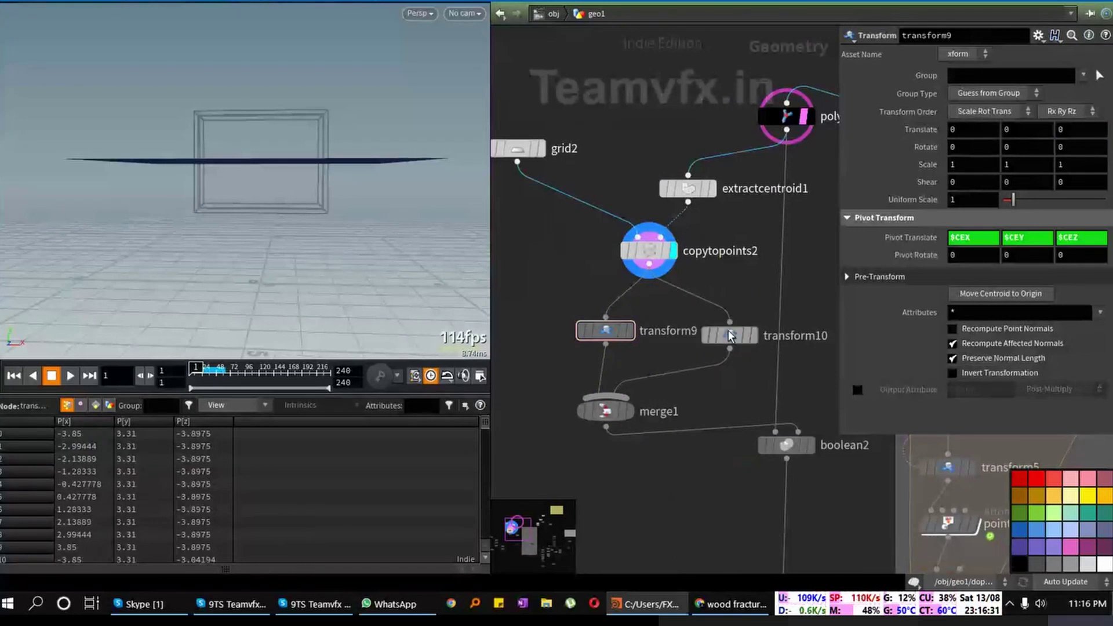
{"action": "left_click", "coordinate": [729, 335]}
{"action": "double_click", "coordinate": [1083, 149]}
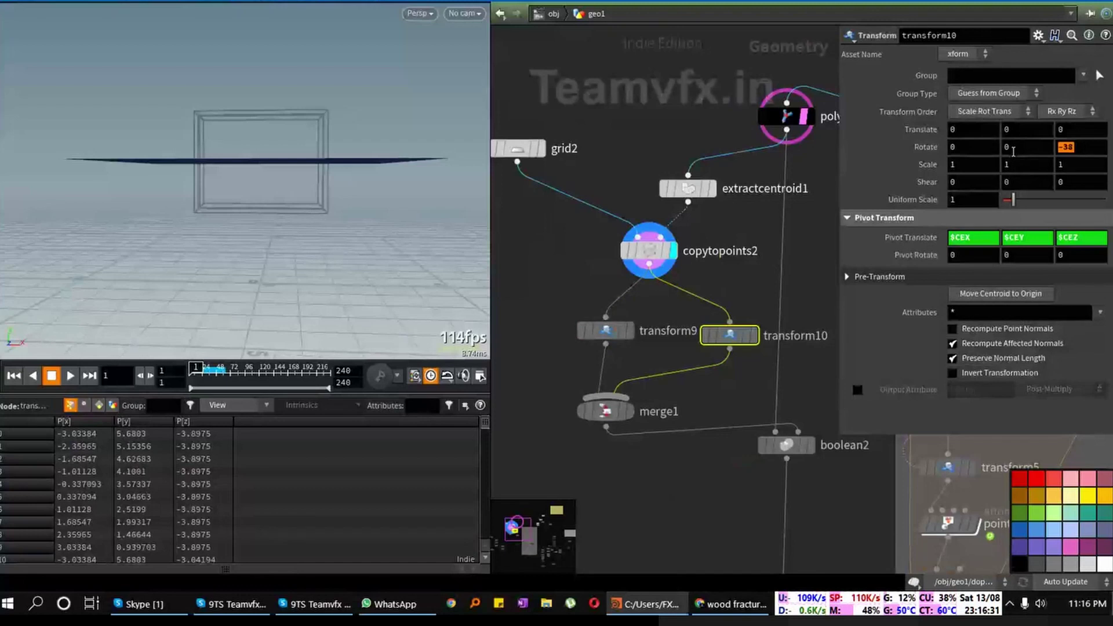
{"action": "type", "text": "90"}
{"action": "key", "text": "Return"}
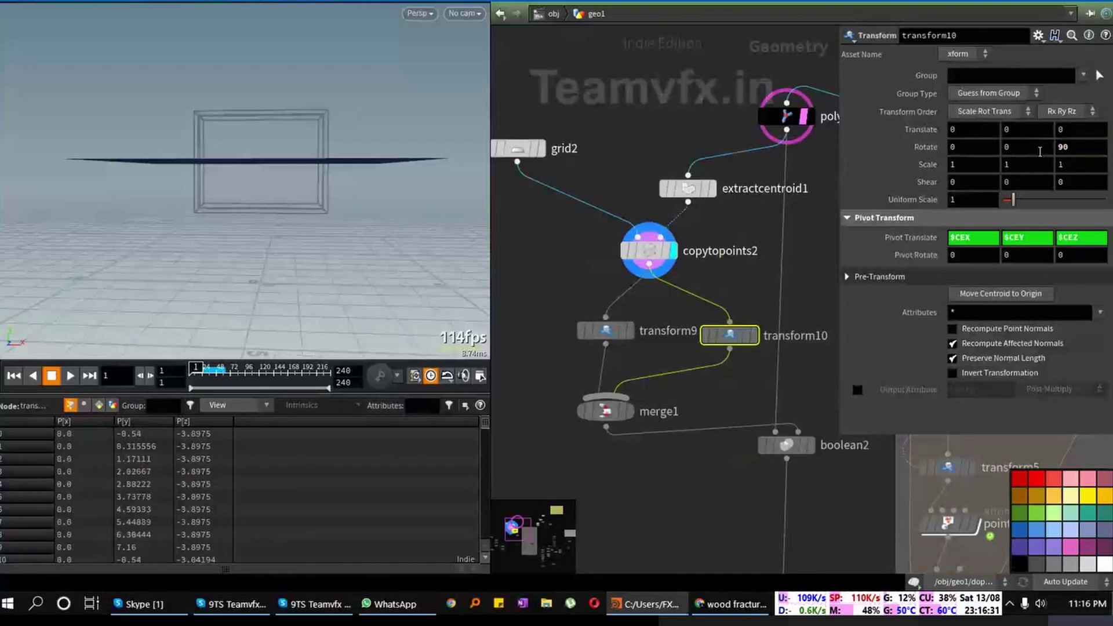
{"action": "left_click", "coordinate": [627, 411]}
{"action": "left_click_drag", "start_coordinate": [338, 127], "coordinate": [348, 131]}
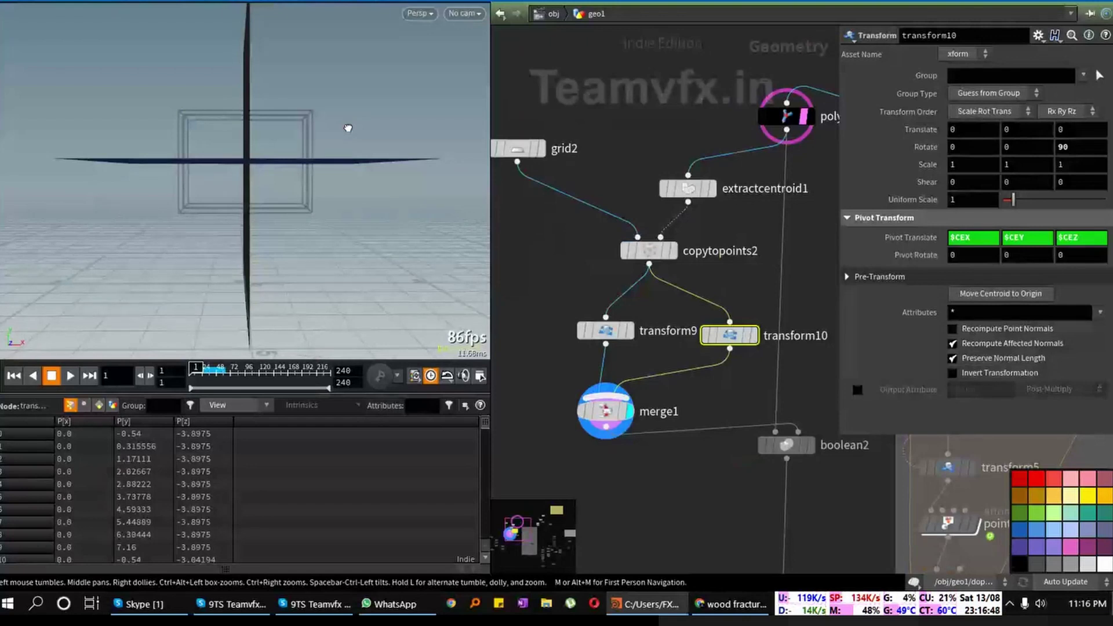
Step: Lower transform9's horizontal cutter plank to Translate Y -0.5
{"action": "middle_click_drag", "start_coordinate": [651, 370], "coordinate": [709, 392]}
{"action": "left_click_drag", "start_coordinate": [669, 357], "coordinate": [593, 348]}
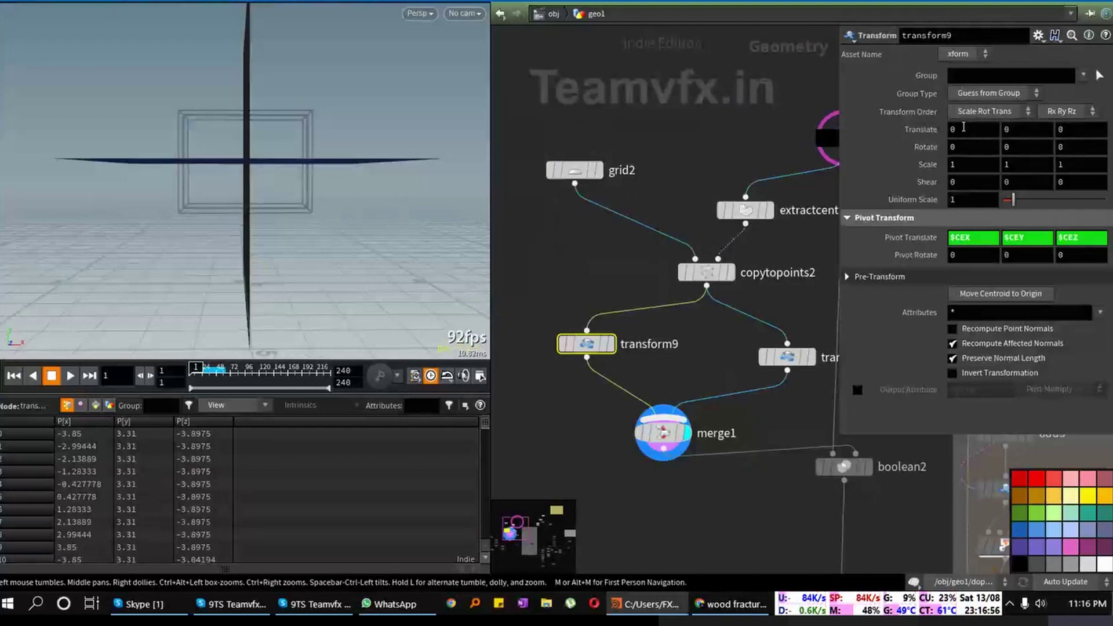
{"action": "middle_click_drag", "start_coordinate": [964, 126], "coordinate": [1021, 131]}
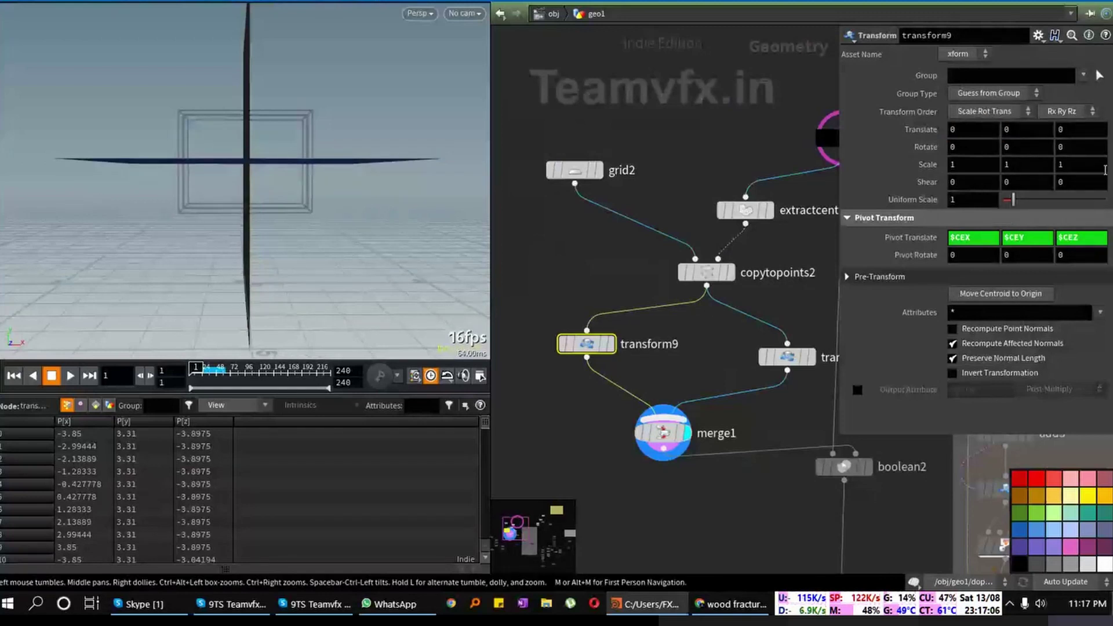
{"action": "middle_click_drag", "start_coordinate": [1020, 131], "coordinate": [962, 137]}
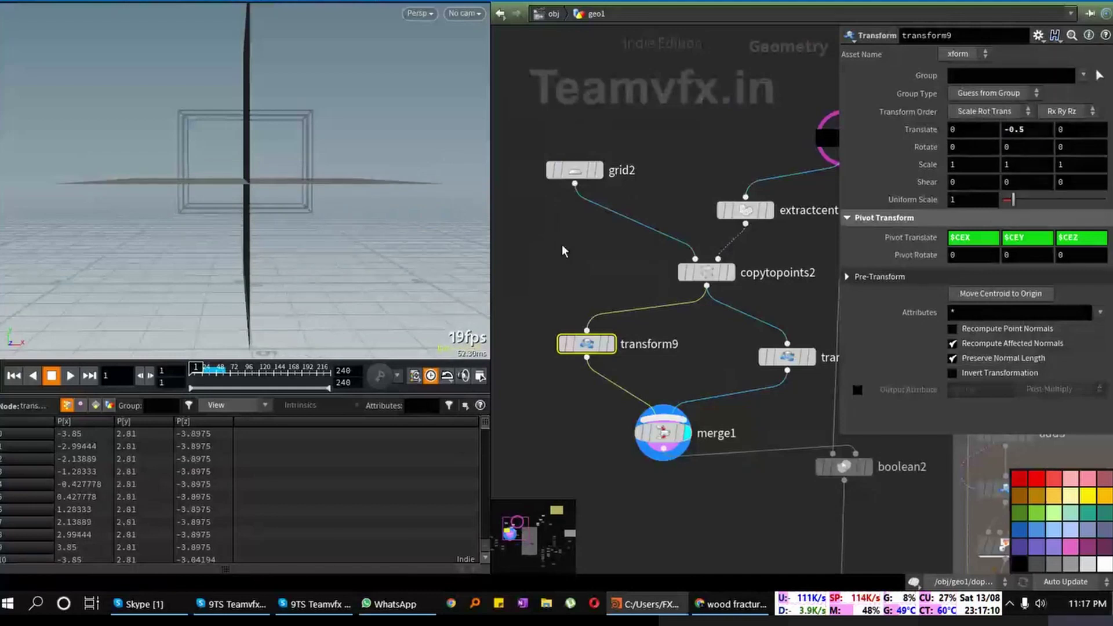
{"action": "key", "text": "Tab"}
{"action": "mouse_move", "coordinate": [586, 289]}
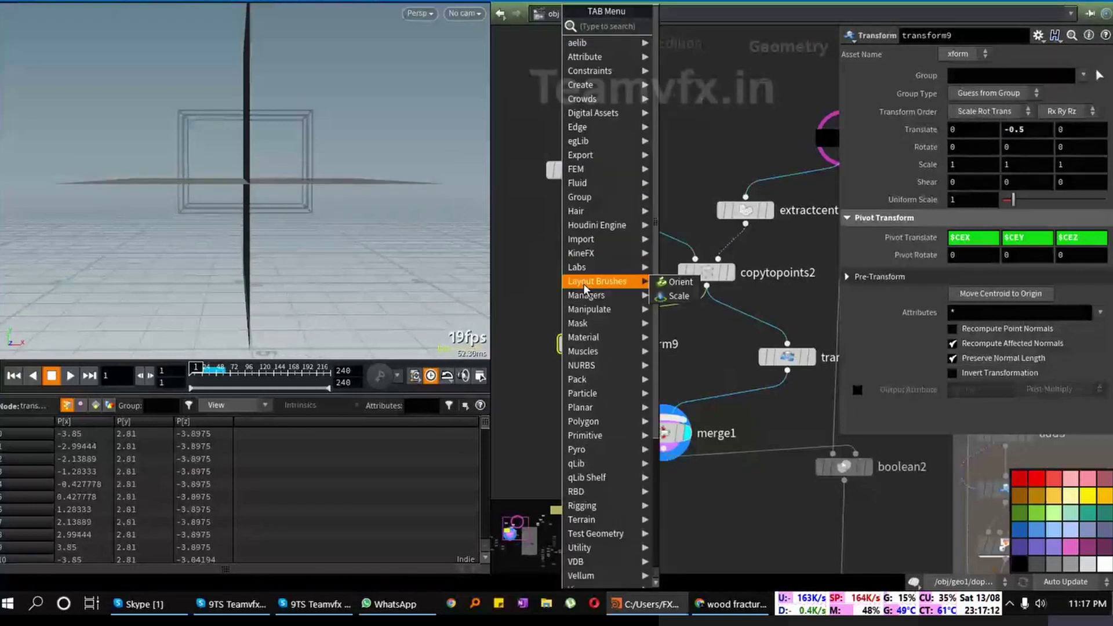
Step: Insert copy2 between transform9 and merge1 with Translate Y 0.8
{"action": "type", "text": "reduce"}
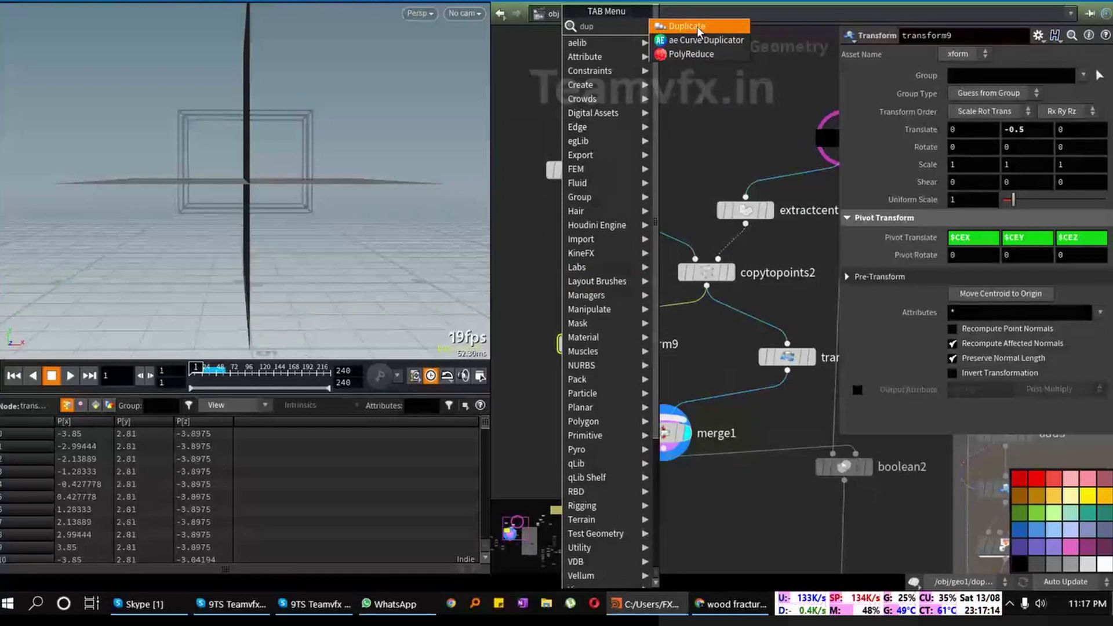
{"action": "key", "text": "Return"}
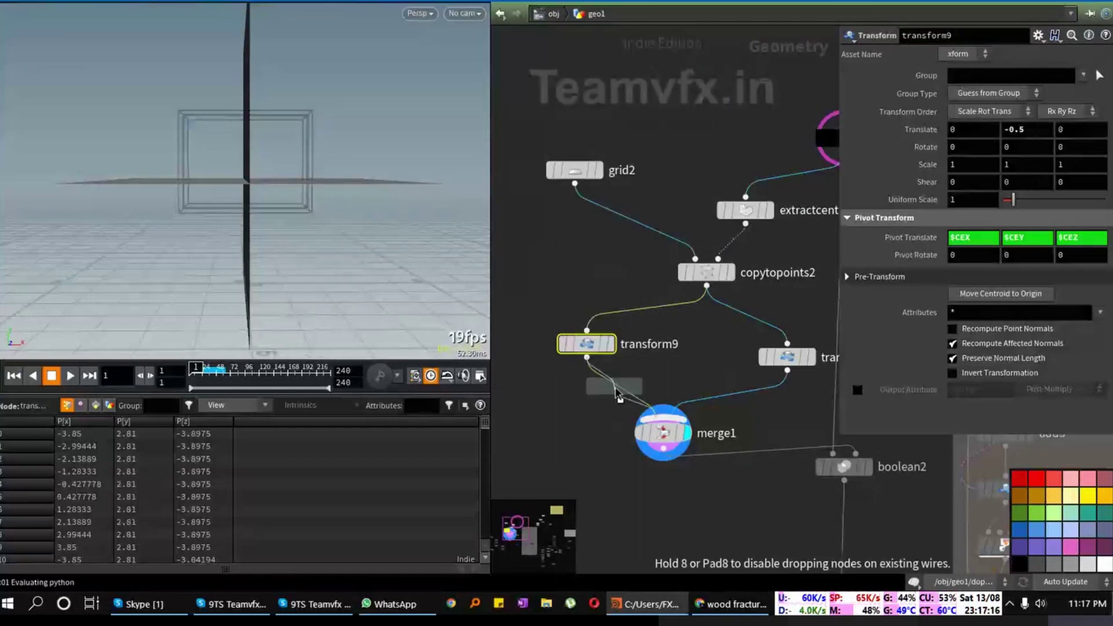
{"action": "left_click", "coordinate": [616, 400]}
{"action": "left_click_drag", "start_coordinate": [615, 402], "coordinate": [595, 400]}
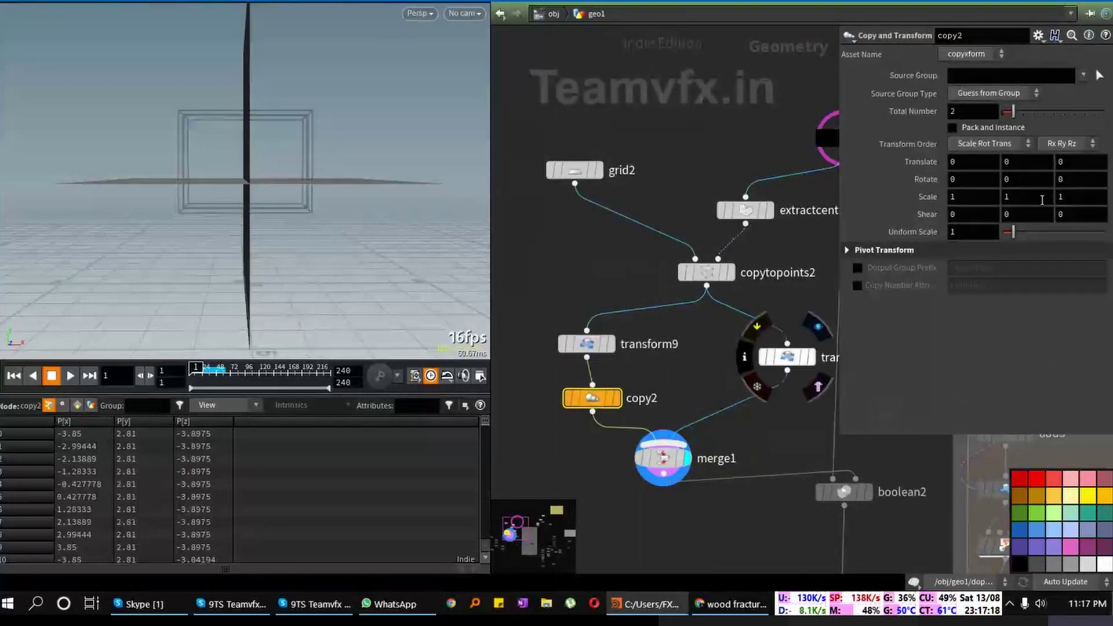
{"action": "middle_click_drag", "start_coordinate": [1009, 162], "coordinate": [1076, 165]}
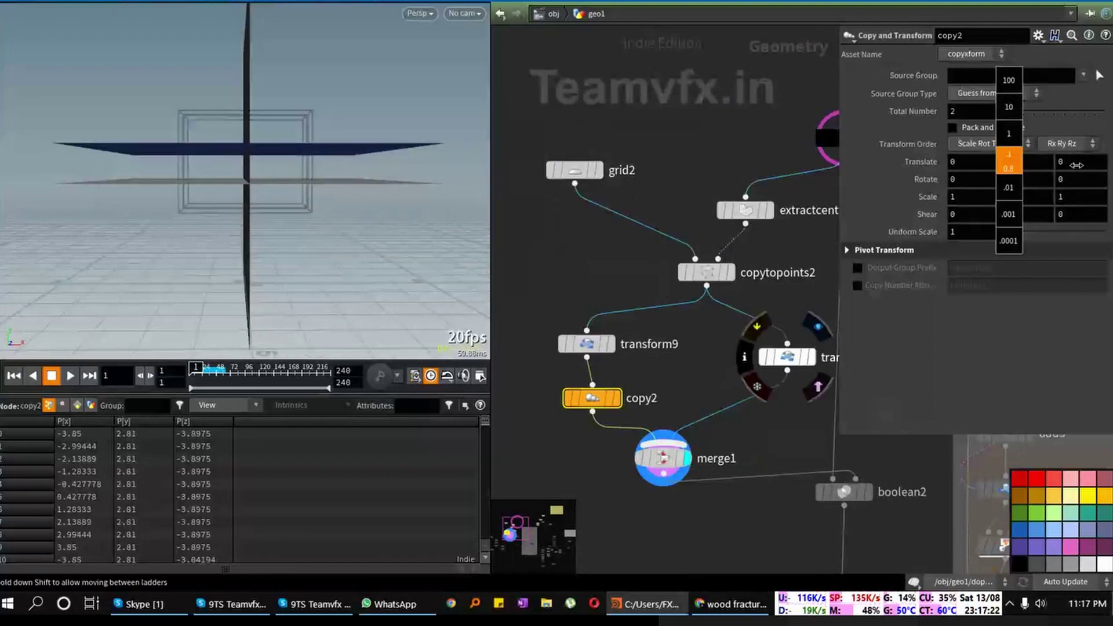
{"action": "middle_click_drag", "start_coordinate": [775, 378], "coordinate": [725, 348]}
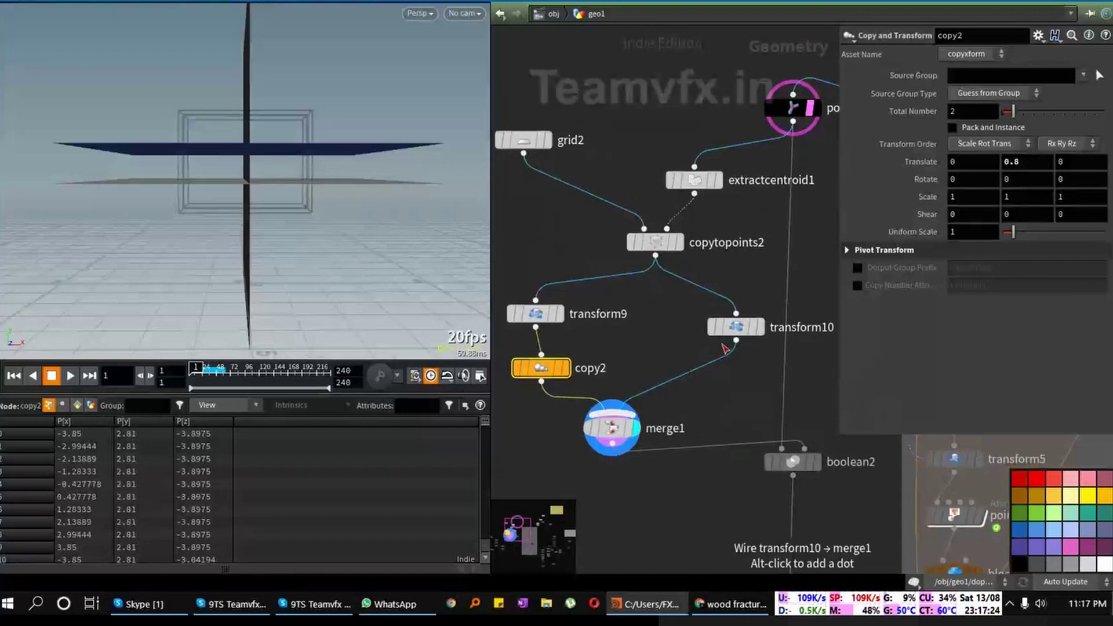
Step: Set transform10 Translate X to -0.5 and duplicate copy2 onto its wire into merge1
{"action": "left_click", "coordinate": [735, 327]}
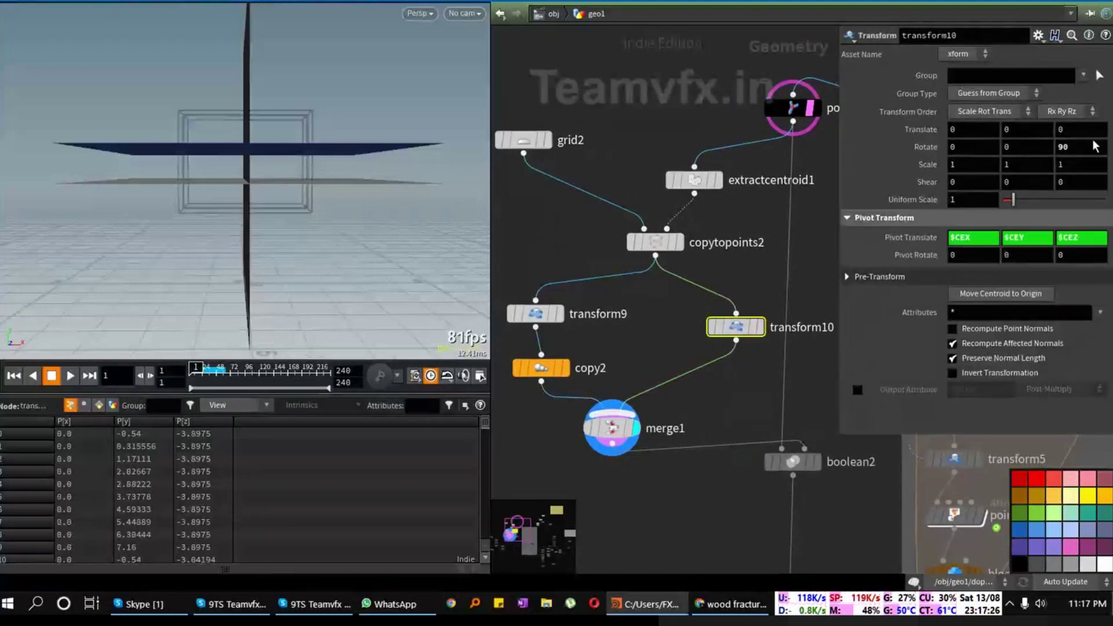
{"action": "middle_click_drag", "start_coordinate": [968, 132], "coordinate": [928, 135]}
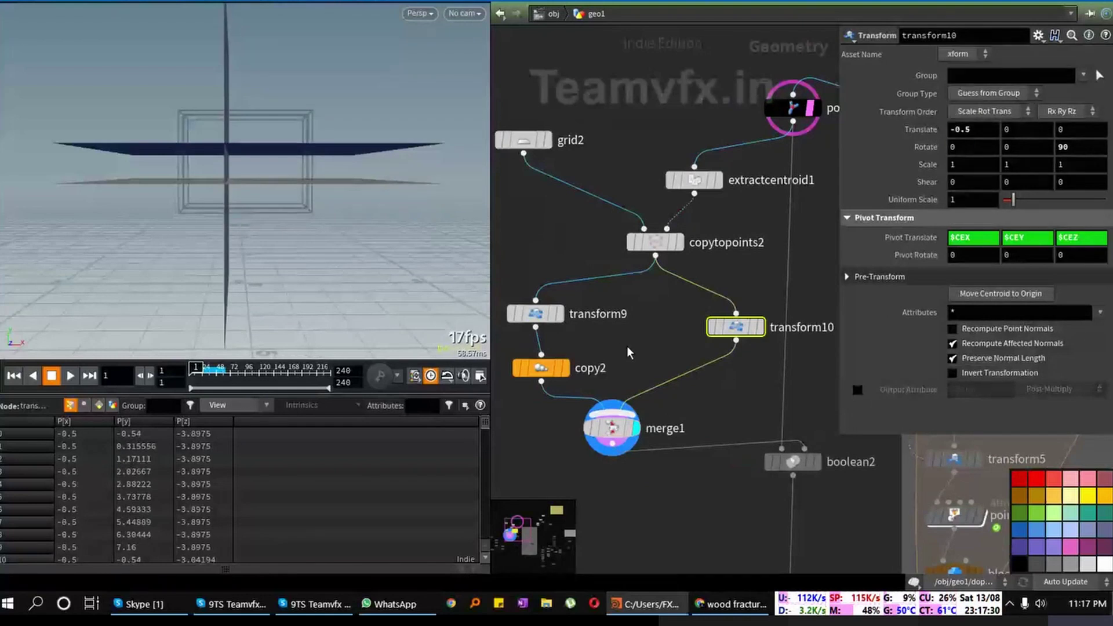
{"action": "key", "text": "z"}
{"action": "key", "text": "z"}
{"action": "left_click", "coordinate": [540, 369]}
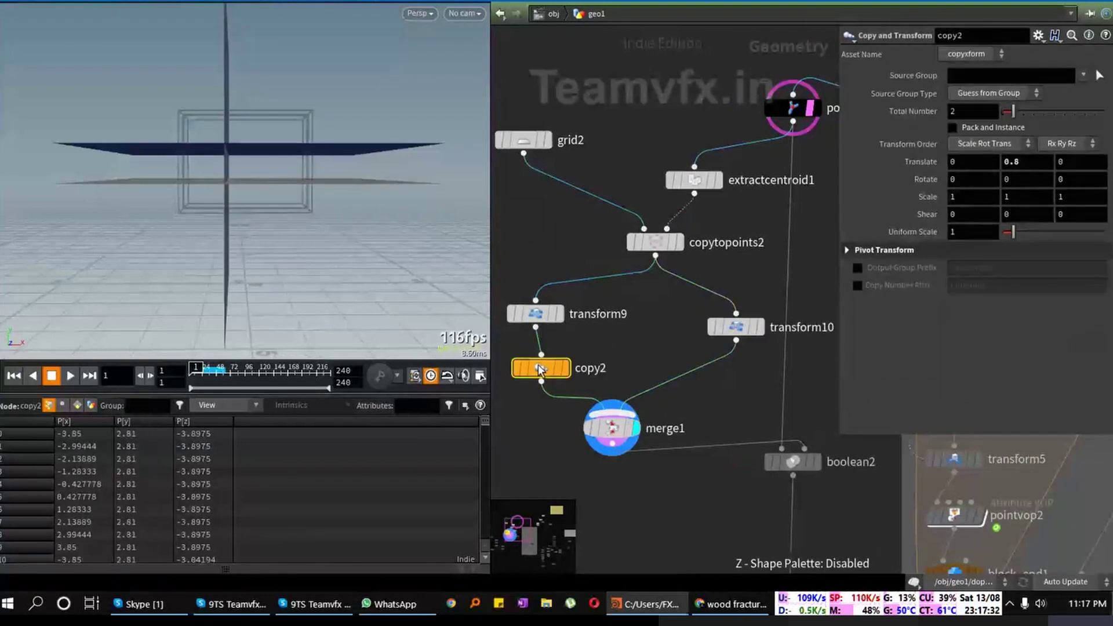
{"action": "left_click_drag", "start_coordinate": [541, 369], "coordinate": [729, 380], "text": "alt"}
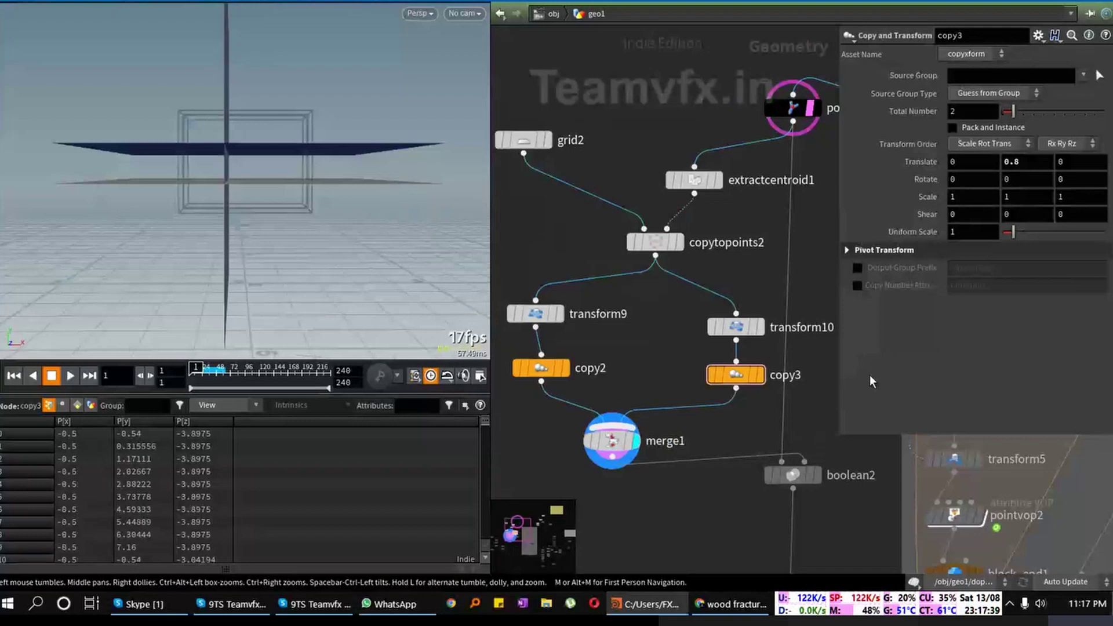
Step: Give copy3 Translate Y 0 and Translate X 1.2, then display merge1
{"action": "left_click", "coordinate": [760, 375]}
{"action": "left_click", "coordinate": [745, 376]}
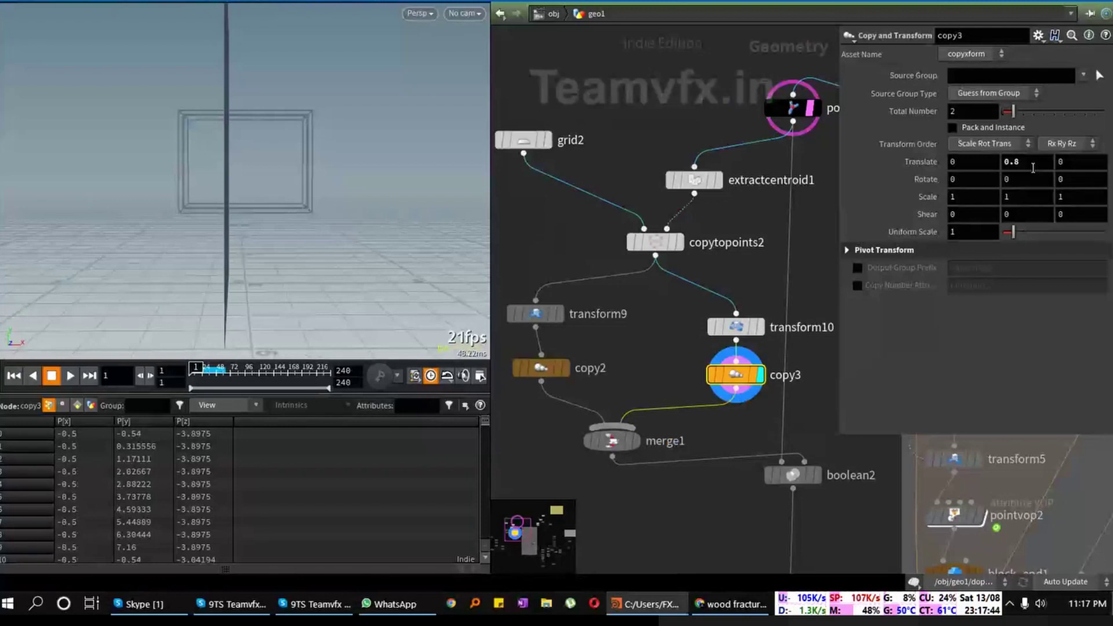
{"action": "left_click_drag", "start_coordinate": [1033, 167], "coordinate": [931, 167]}
{"action": "type", "text": "0"}
{"action": "key", "text": "Return"}
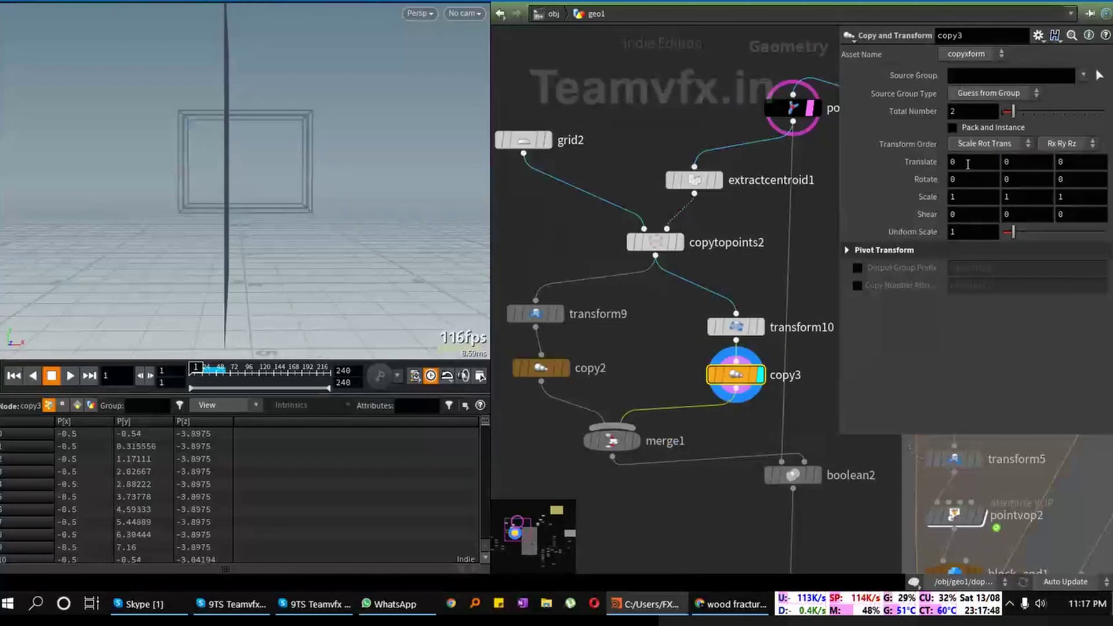
{"action": "middle_click_drag", "start_coordinate": [968, 164], "coordinate": [1043, 168]}
{"action": "left_click", "coordinate": [640, 442]}
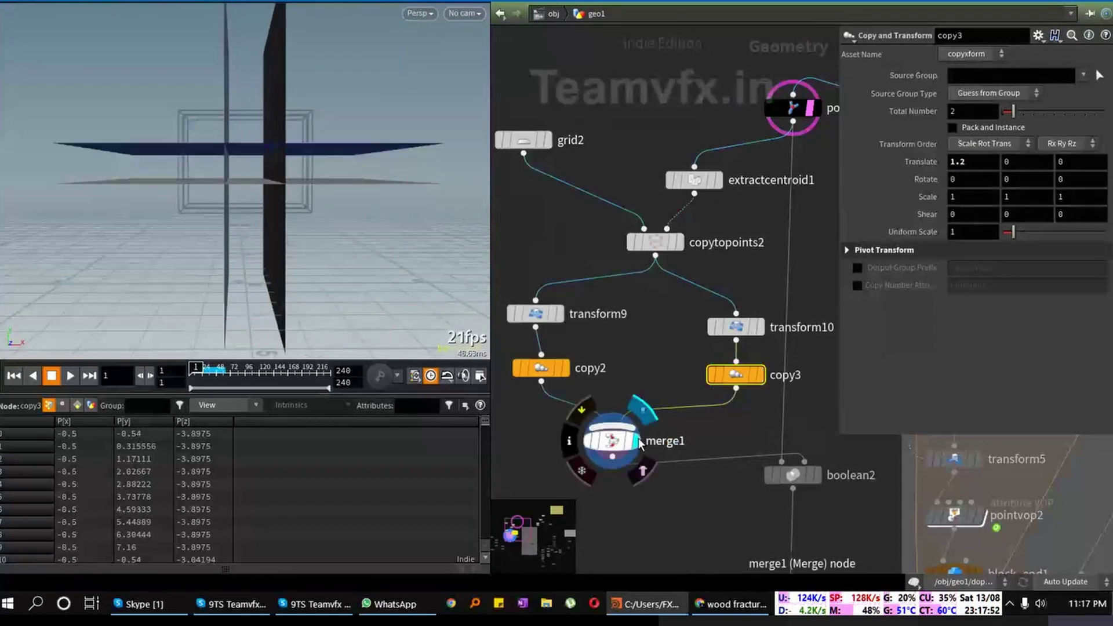
Step: Display boolean2, try Subtract B-A, then switch the operation to Intersect
{"action": "left_click", "coordinate": [821, 478]}
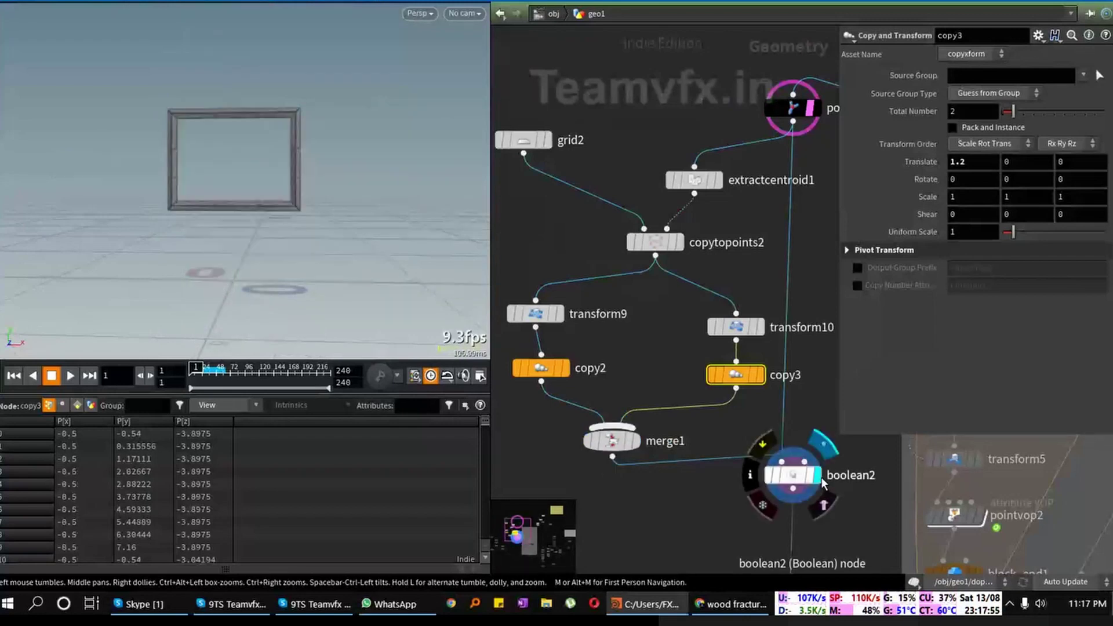
{"action": "left_click", "coordinate": [792, 478]}
{"action": "left_click", "coordinate": [1018, 218]}
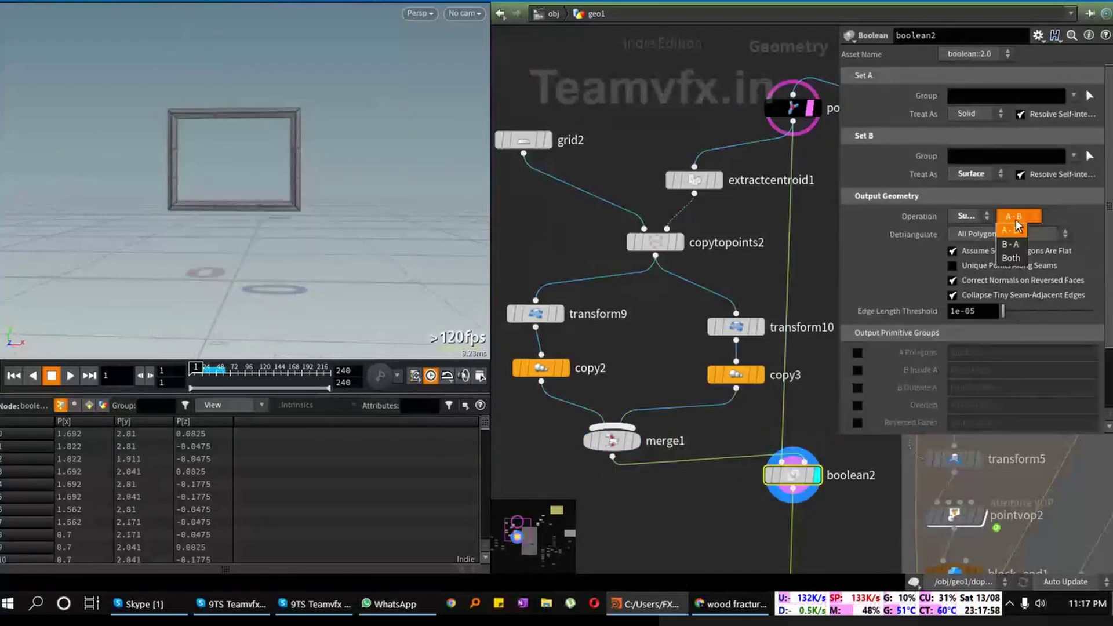
{"action": "left_click", "coordinate": [1007, 243]}
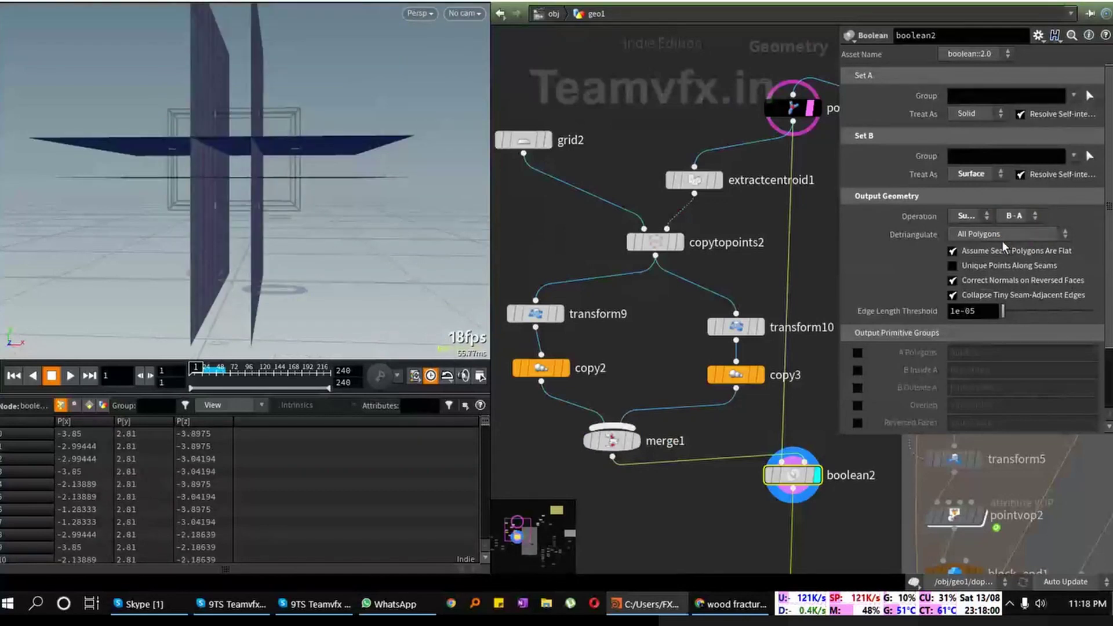
{"action": "left_click", "coordinate": [1018, 218]}
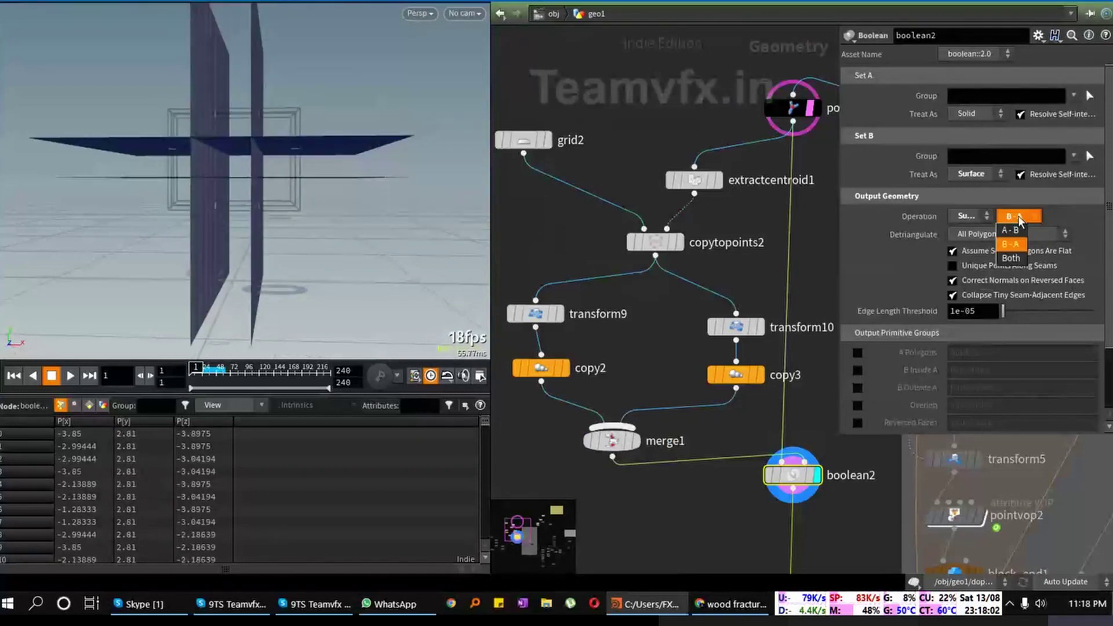
{"action": "left_click", "coordinate": [979, 216]}
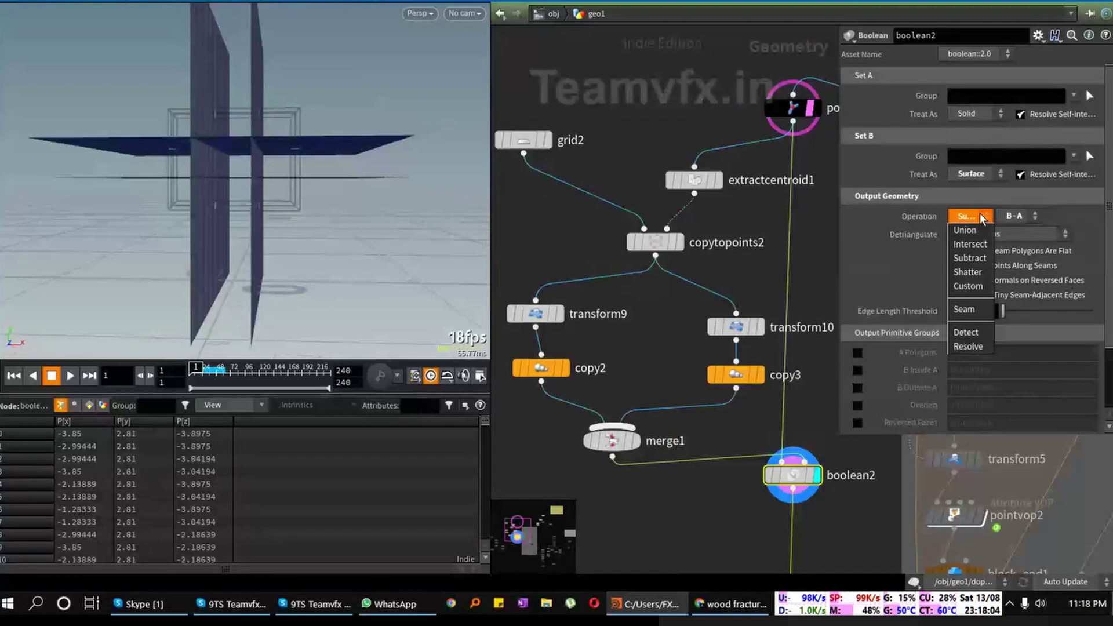
{"action": "left_click", "coordinate": [971, 246]}
Step: Move boolean2 further left in the network
{"action": "left_click_drag", "start_coordinate": [179, 141], "coordinate": [174, 208]}
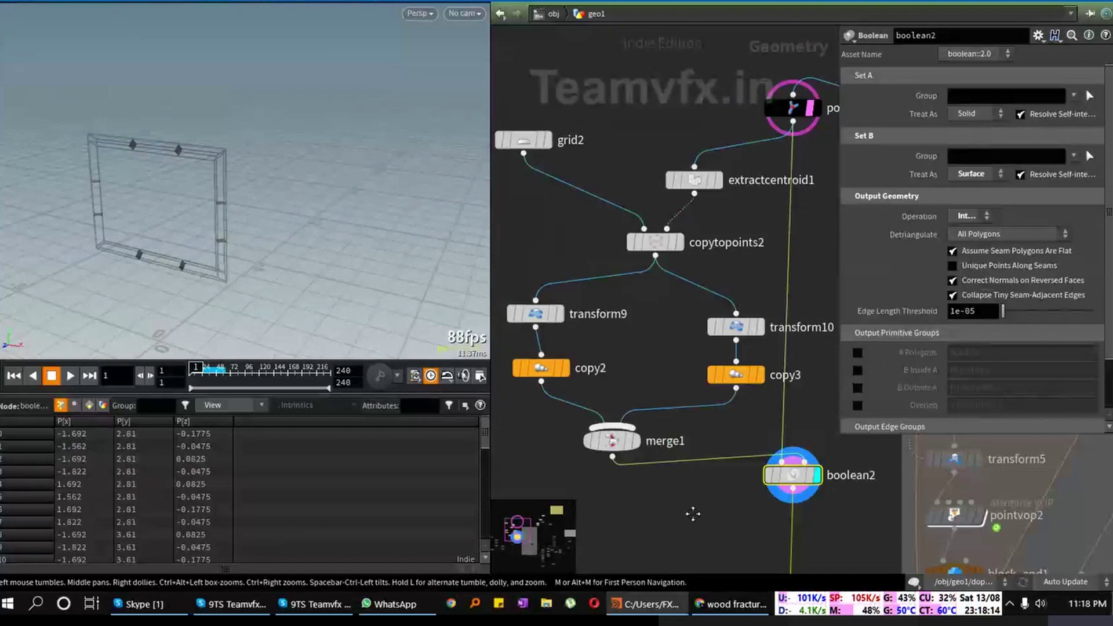
{"action": "middle_click_drag", "start_coordinate": [692, 513], "coordinate": [642, 316]}
{"action": "left_click_drag", "start_coordinate": [736, 285], "coordinate": [655, 311]}
{"action": "middle_click_drag", "start_coordinate": [652, 400], "coordinate": [642, 380]}
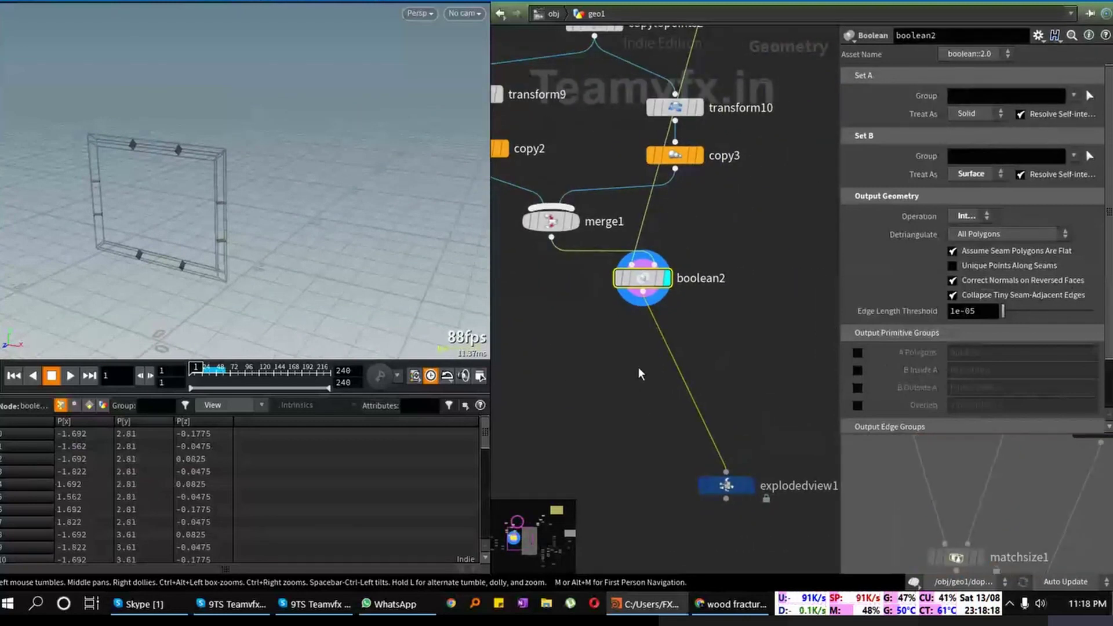
Step: Add a Scatter node (scatter3) below boolean2 and set its display flag
{"action": "key", "text": "Tab"}
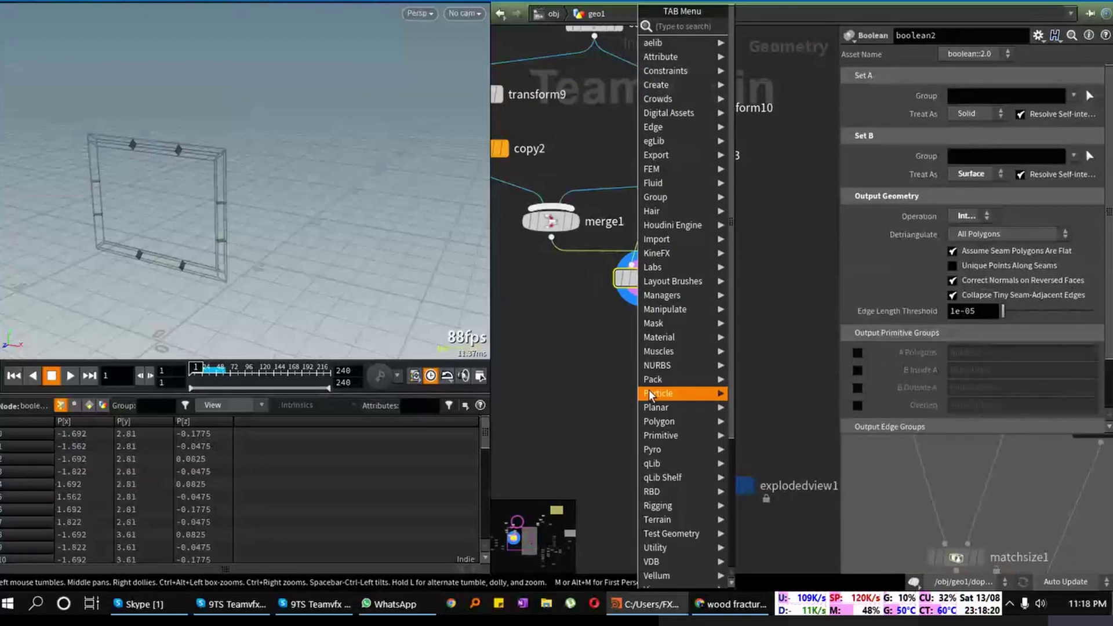
{"action": "mouse_move", "coordinate": [649, 393]}
{"action": "left_click", "coordinate": [765, 41]}
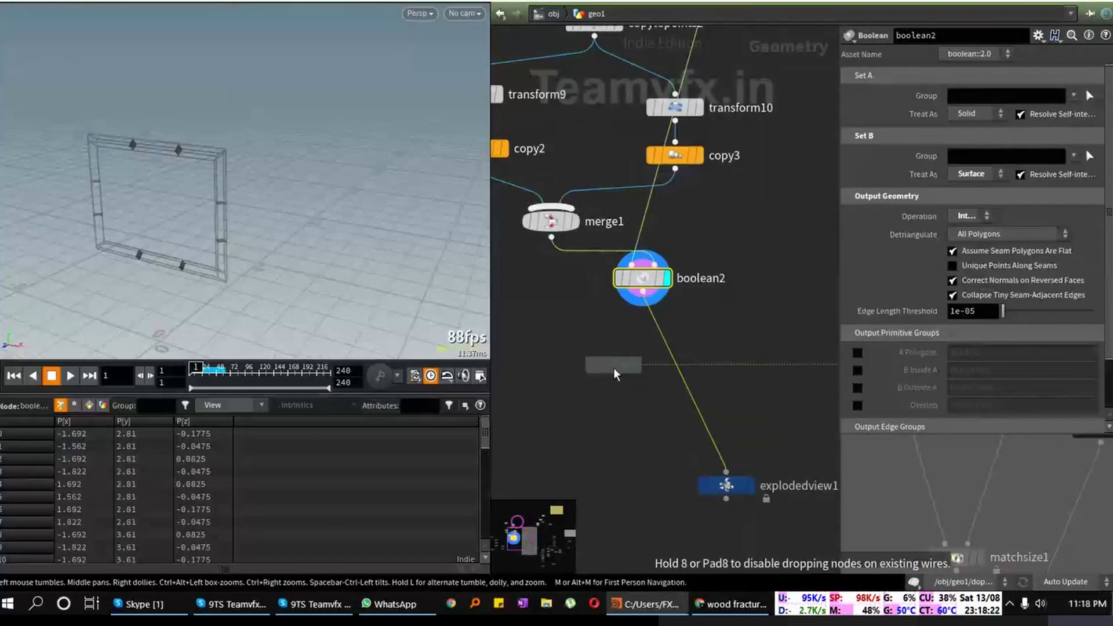
{"action": "left_click", "coordinate": [613, 367]}
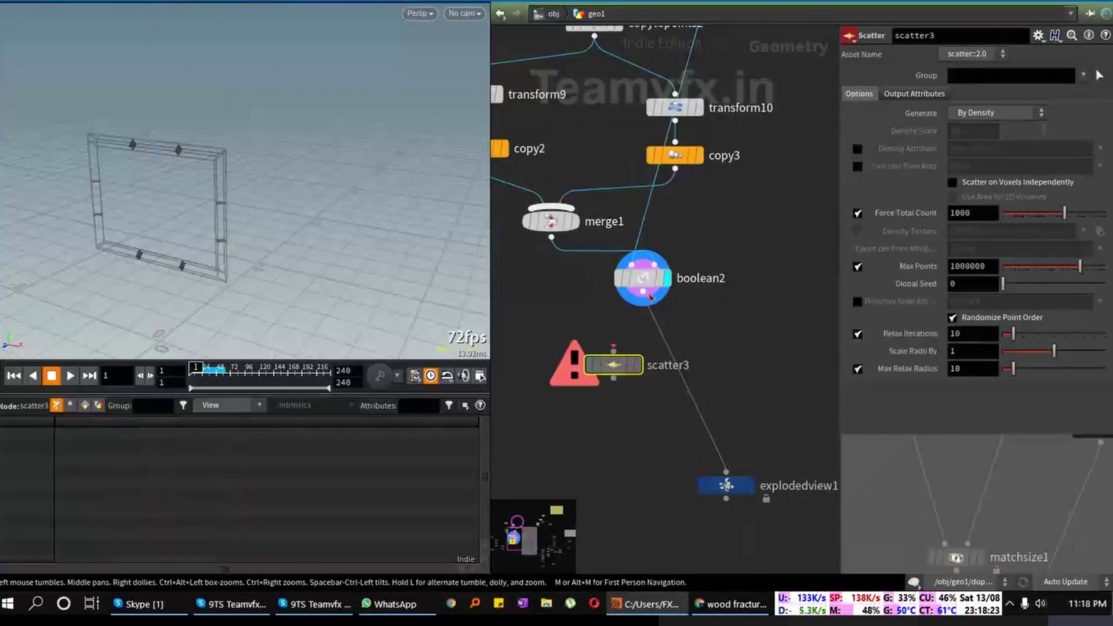
{"action": "left_click", "coordinate": [637, 365]}
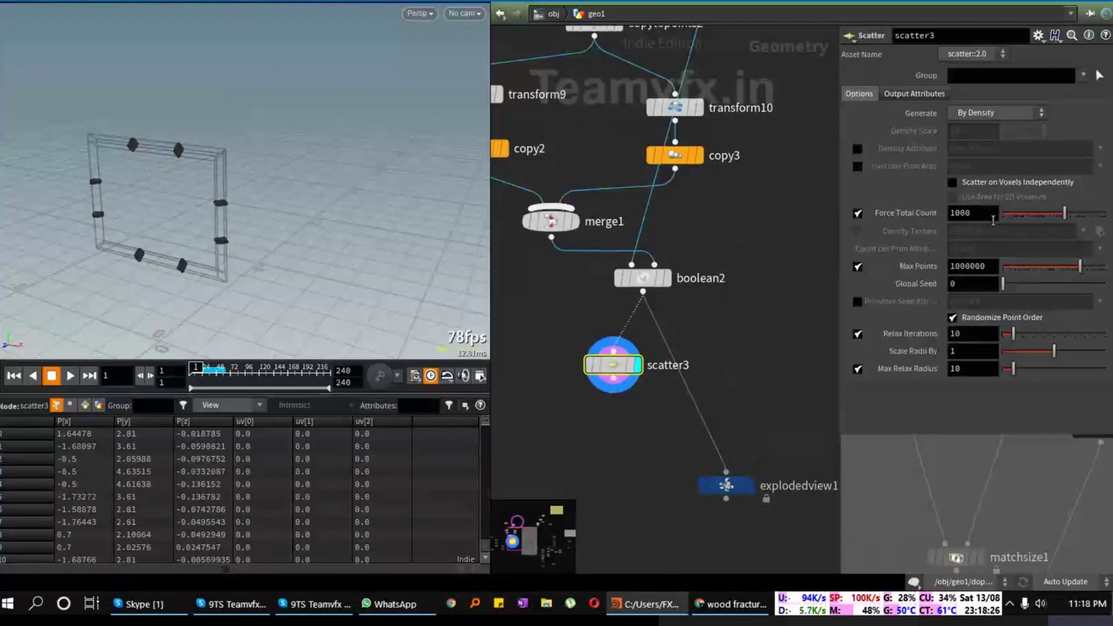
Step: Change scatter3's Force Total Count from 1000 to 40 and inspect the points from several angles
{"action": "left_click", "coordinate": [980, 213]}
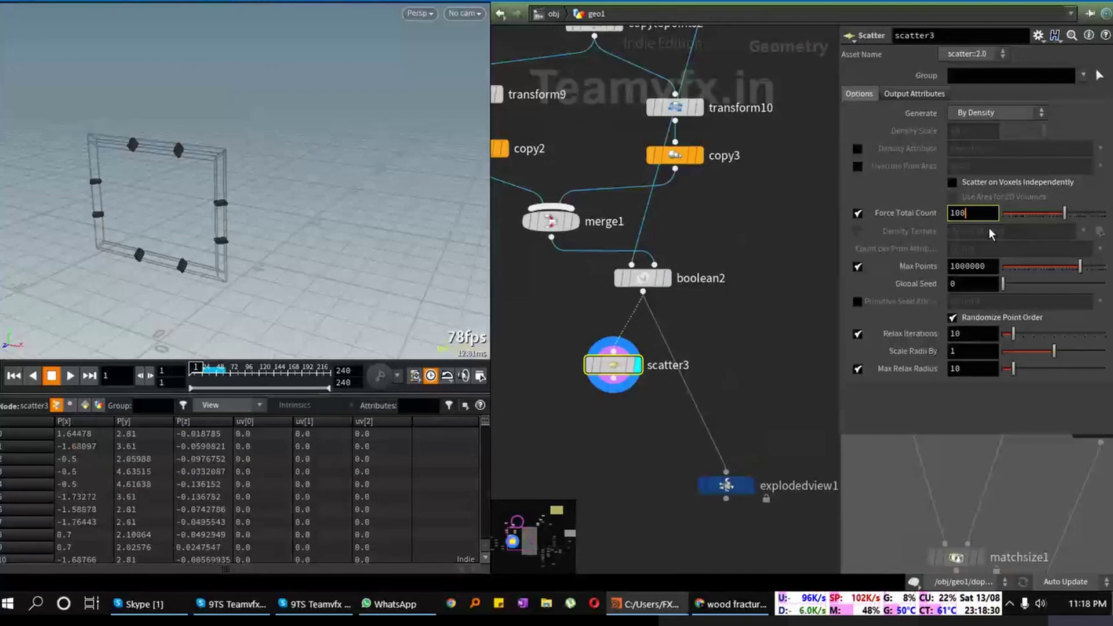
{"action": "key", "text": "BackSpace"}
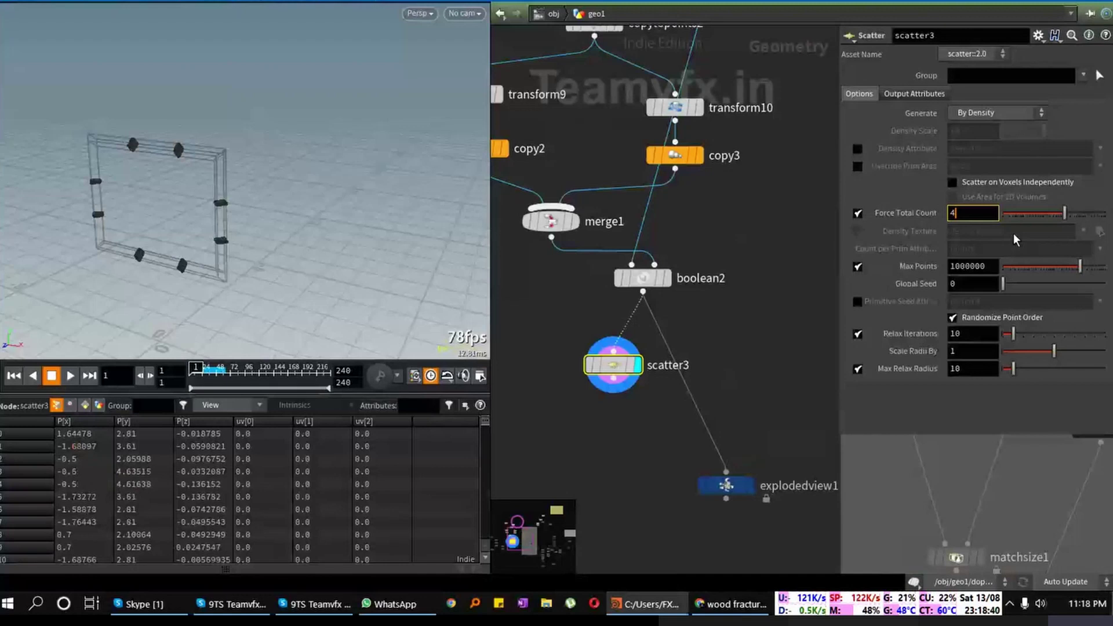
{"action": "key", "text": "Return"}
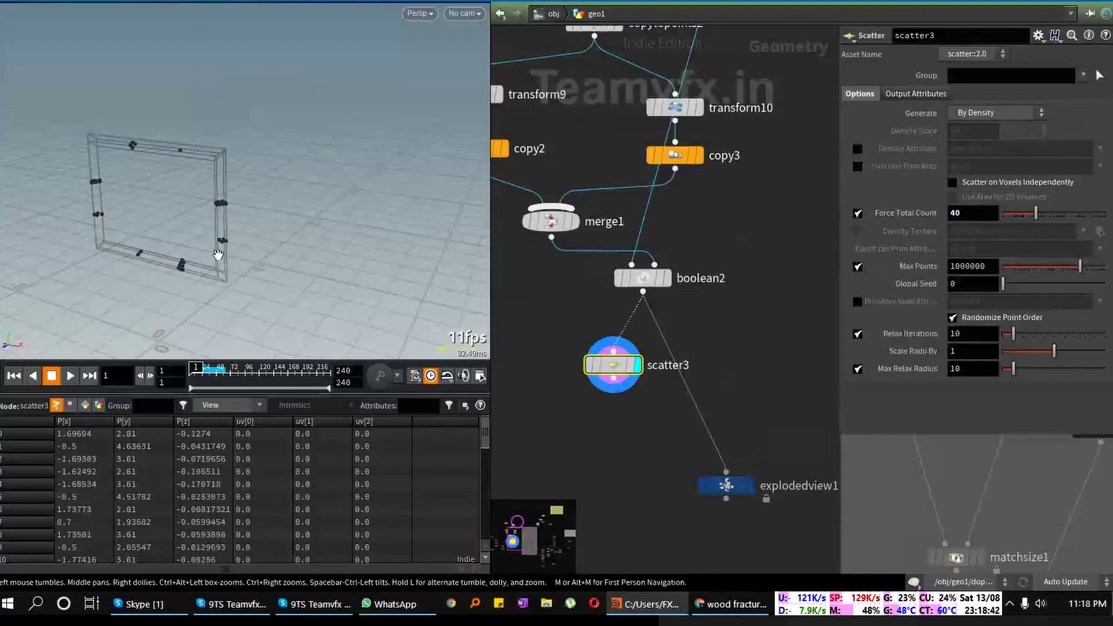
{"action": "left_click_drag", "start_coordinate": [218, 254], "coordinate": [251, 251]}
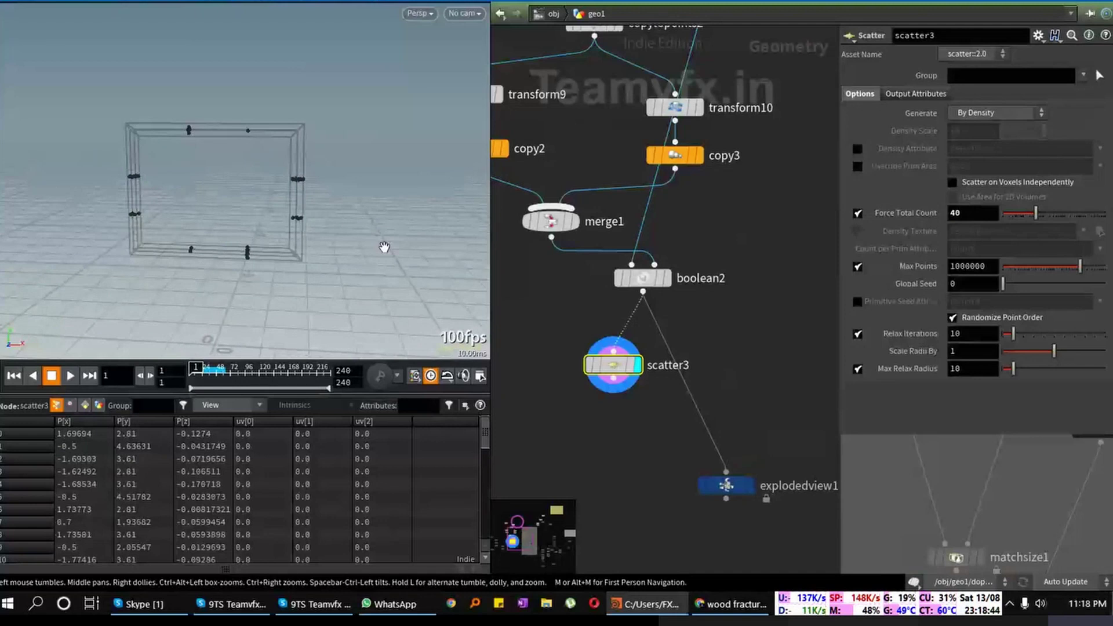
{"action": "left_click_drag", "start_coordinate": [384, 247], "coordinate": [281, 273]}
{"action": "left_click_drag", "start_coordinate": [188, 277], "coordinate": [181, 269]}
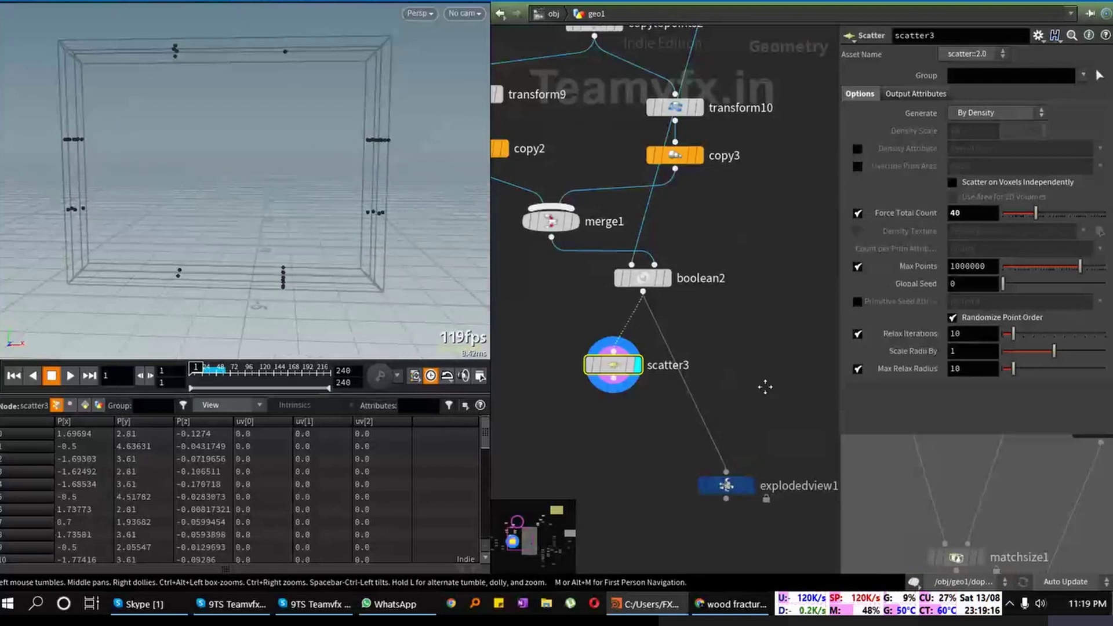
Step: Rearrange the network so scatter3 sits directly beneath boolean2
{"action": "middle_click_drag", "start_coordinate": [766, 387], "coordinate": [751, 353]}
{"action": "left_click_drag", "start_coordinate": [712, 453], "coordinate": [724, 395]}
{"action": "mouse_move", "coordinate": [653, 253]}
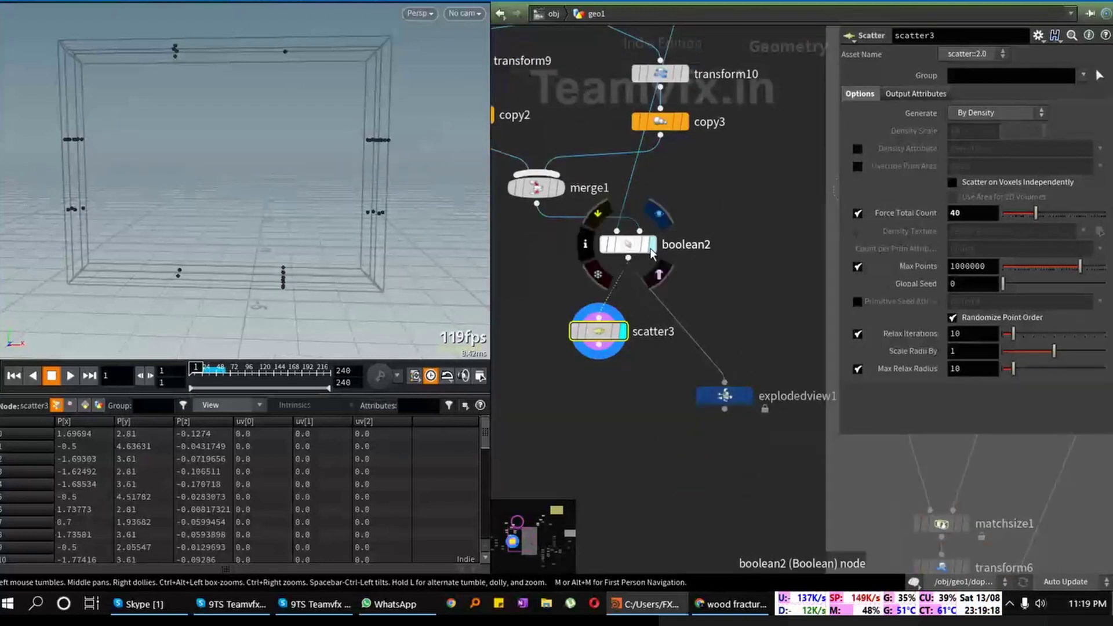
{"action": "middle_click_drag", "start_coordinate": [644, 365], "coordinate": [734, 474]}
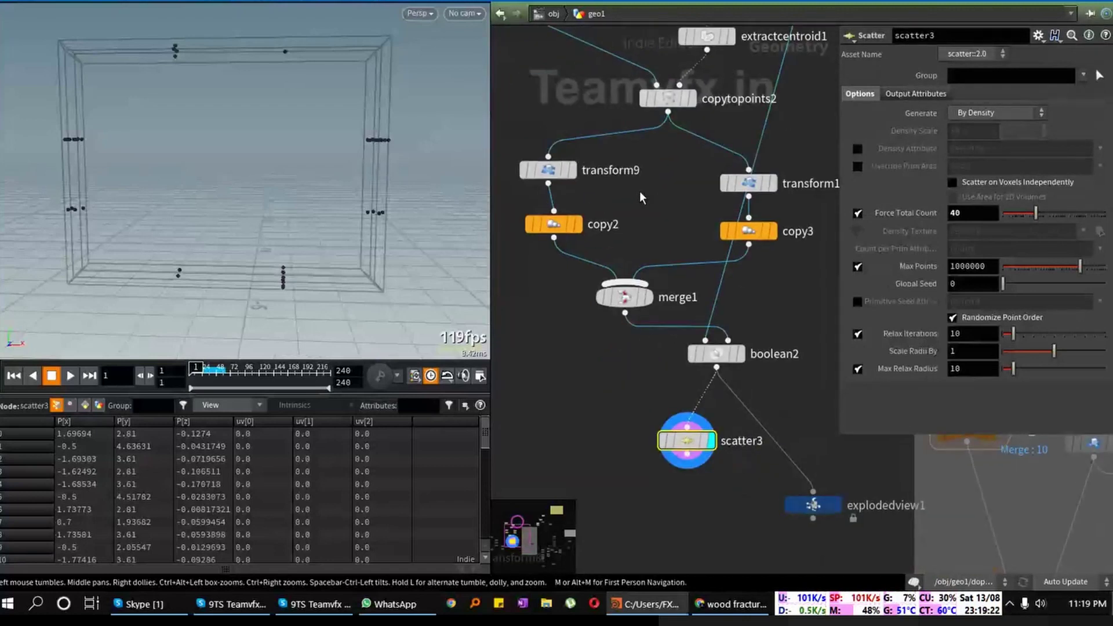
{"action": "middle_click_drag", "start_coordinate": [665, 383], "coordinate": [621, 293]}
{"action": "mouse_move", "coordinate": [695, 281]}
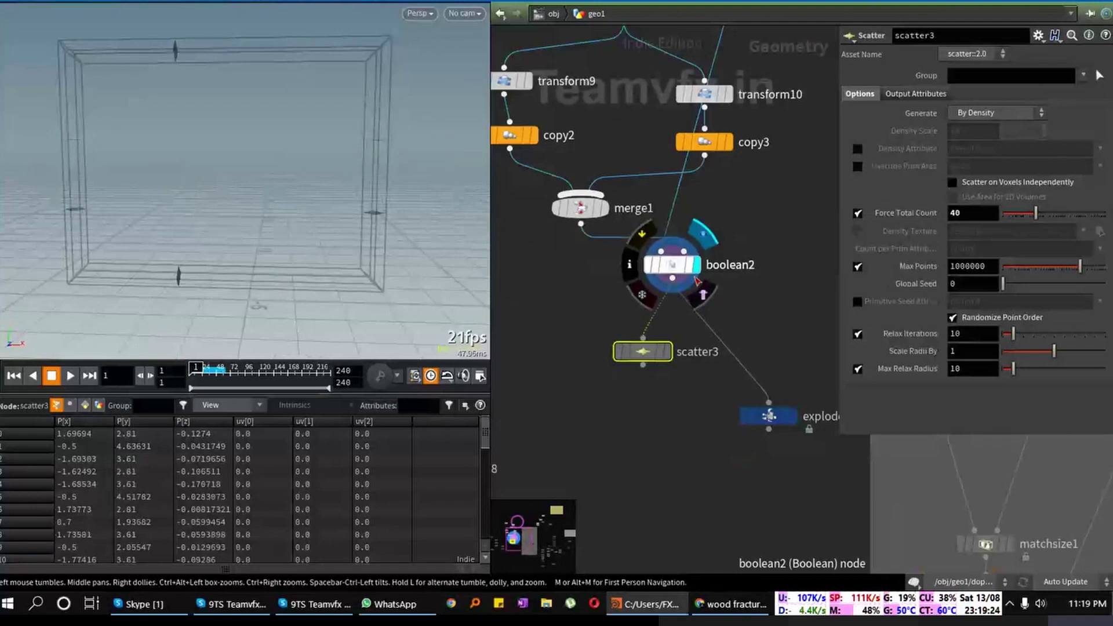
{"action": "left_click_drag", "start_coordinate": [650, 360], "coordinate": [690, 484]}
{"action": "left_click_drag", "start_coordinate": [311, 186], "coordinate": [400, 250]}
Step: Home the viewport on the frame and add a For-Each Number loop block via a 'for' search
{"action": "scroll", "coordinate": [400, 251], "scroll_direction": "up", "scroll_amount": 5}
{"action": "key", "text": "v"}
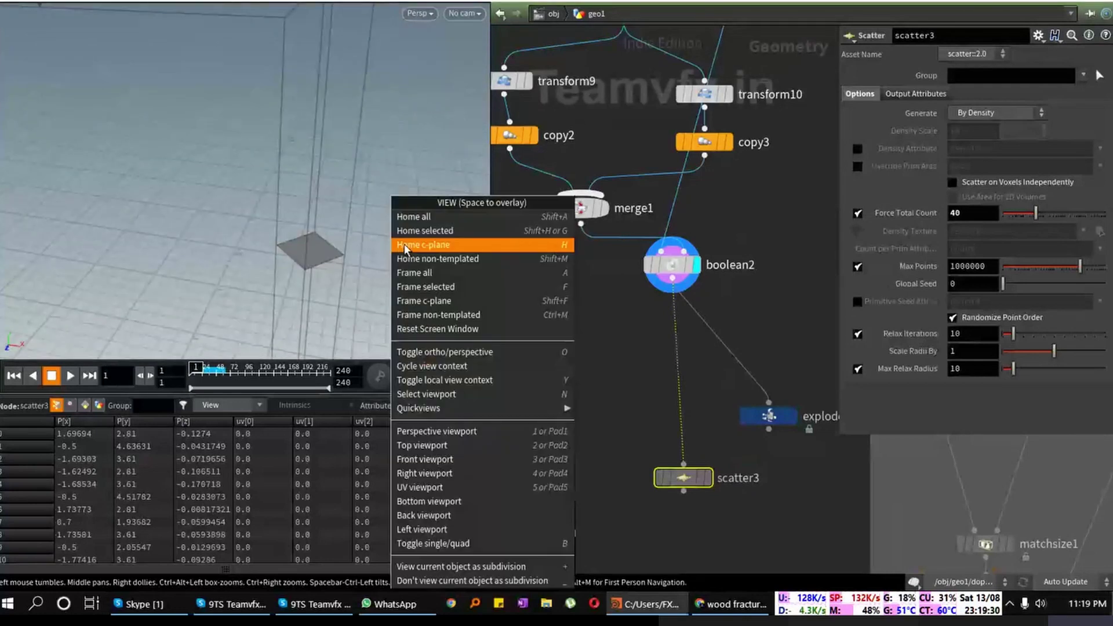
{"action": "left_click", "coordinate": [404, 245]}
{"action": "left_click_drag", "start_coordinate": [317, 263], "coordinate": [360, 267]}
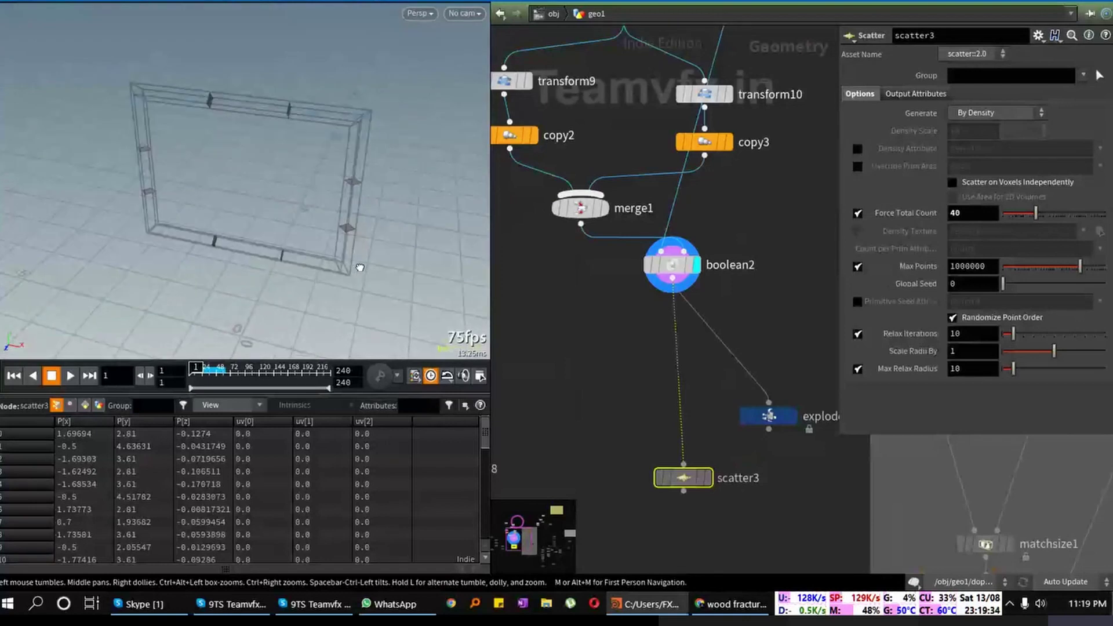
{"action": "middle_click_drag", "start_coordinate": [588, 322], "coordinate": [609, 239]}
{"action": "key", "text": "Tab"}
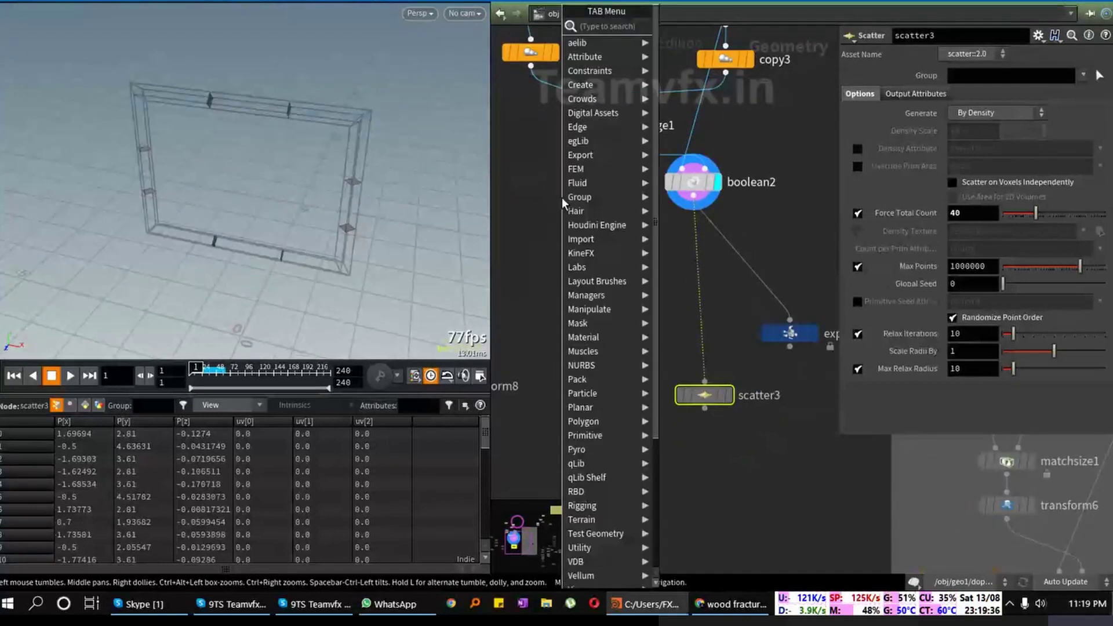
{"action": "mouse_move", "coordinate": [603, 283]}
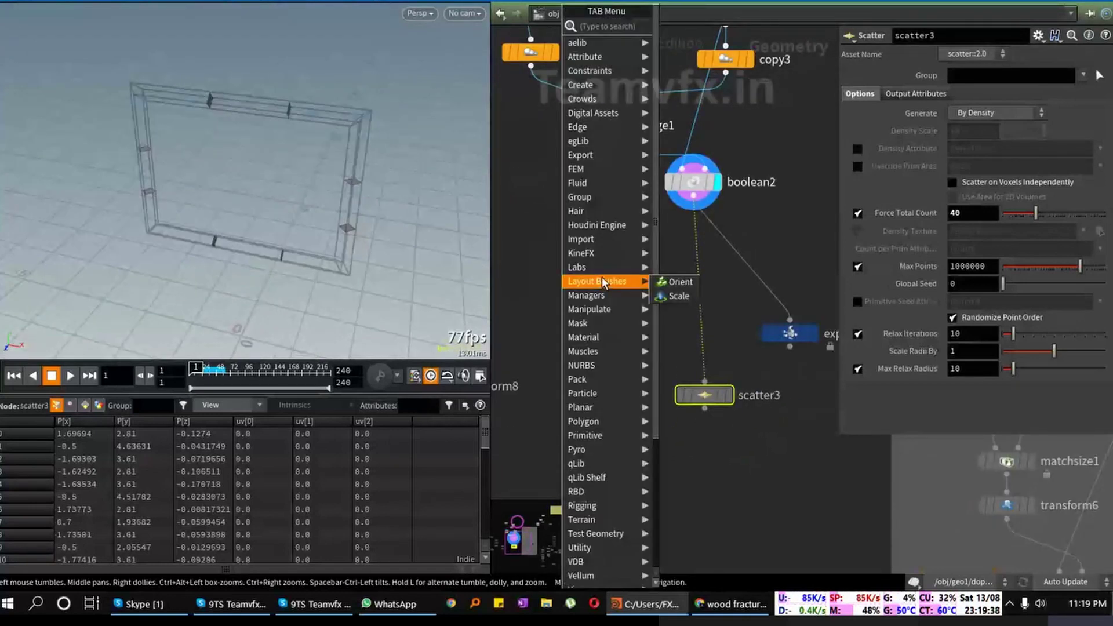
{"action": "type", "text": "fo"}
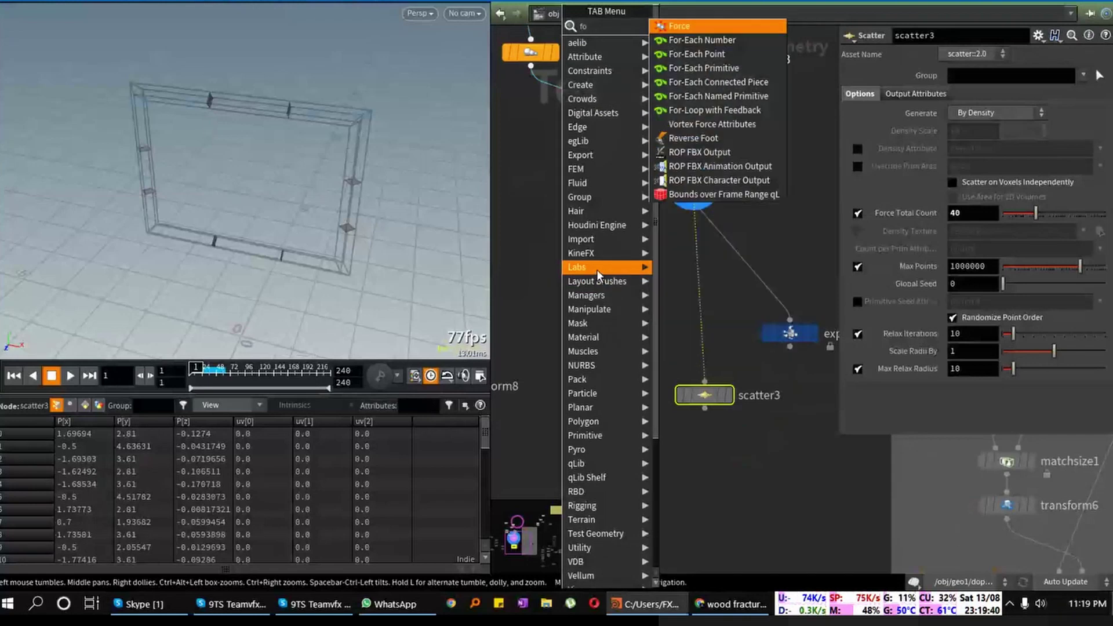
{"action": "type", "text": "r"}
{"action": "left_click", "coordinate": [700, 39]}
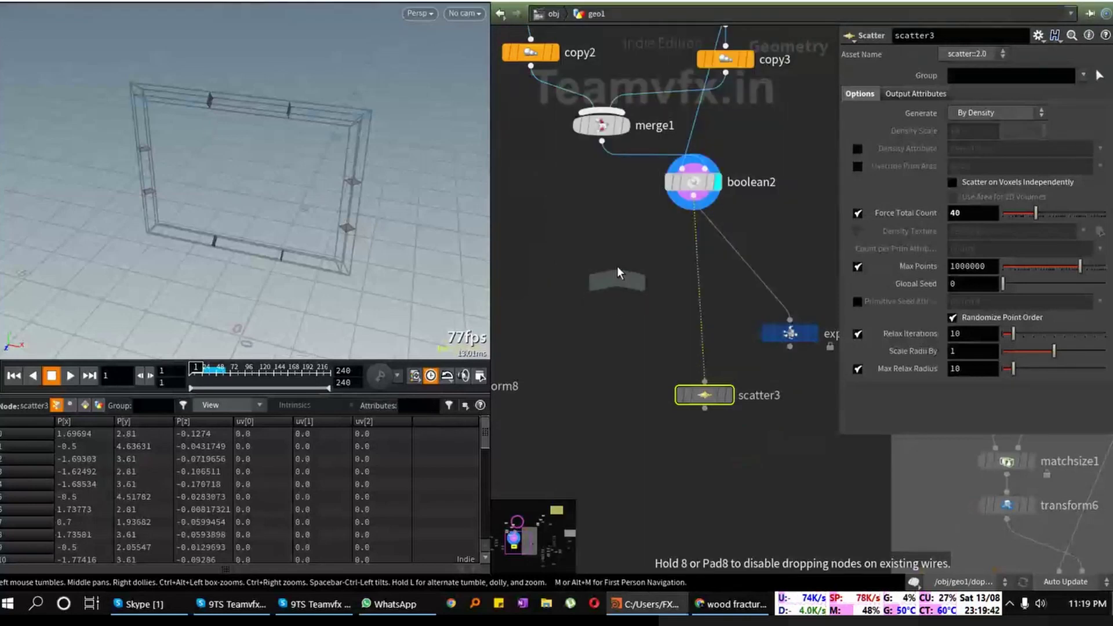
Step: Place the for-each block, wire boolean2 into foreach_begin1, and tidy scatter3 and the loop positions
{"action": "left_click", "coordinate": [616, 290]}
{"action": "left_click_drag", "start_coordinate": [693, 197], "coordinate": [644, 259]}
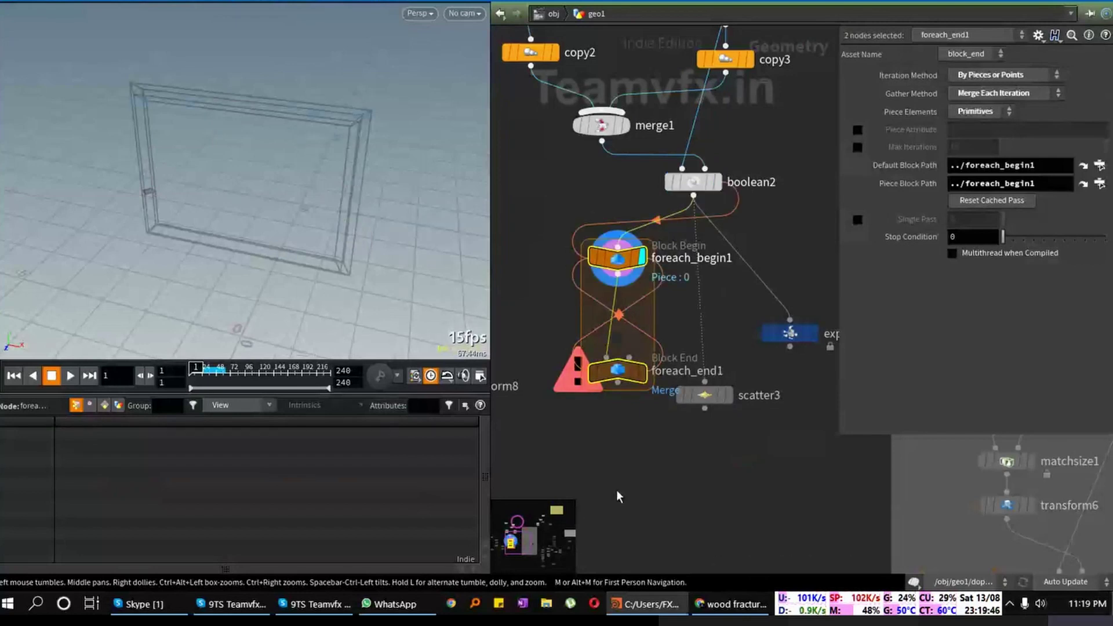
{"action": "middle_click_drag", "start_coordinate": [722, 403], "coordinate": [718, 341]}
{"action": "left_click_drag", "start_coordinate": [719, 341], "coordinate": [756, 362]}
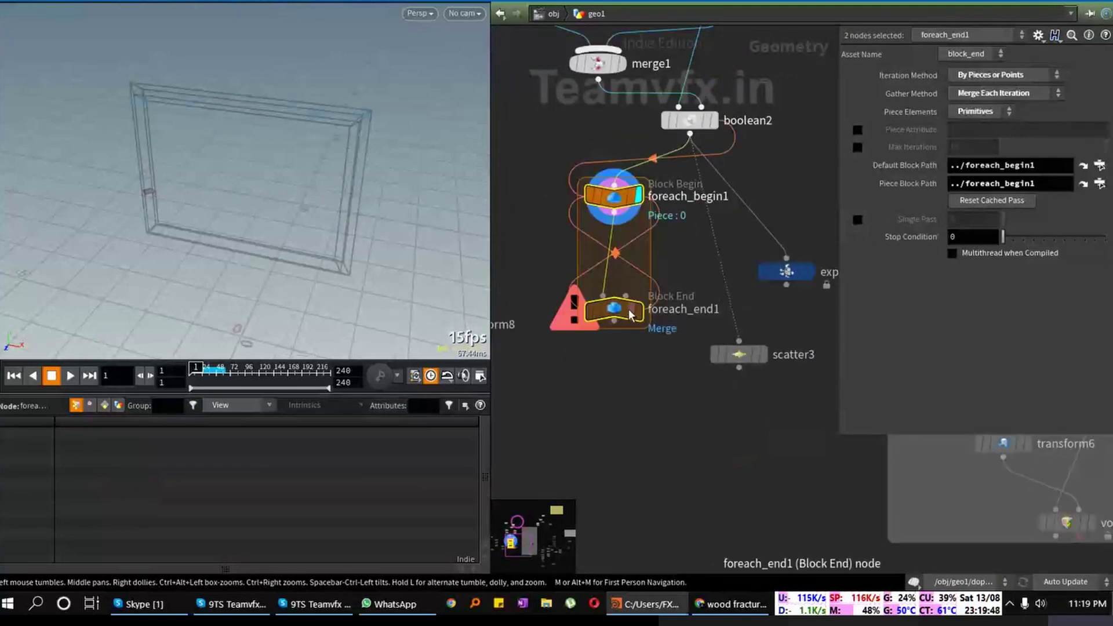
{"action": "left_click_drag", "start_coordinate": [614, 307], "coordinate": [612, 341]}
{"action": "left_click", "coordinate": [603, 409]}
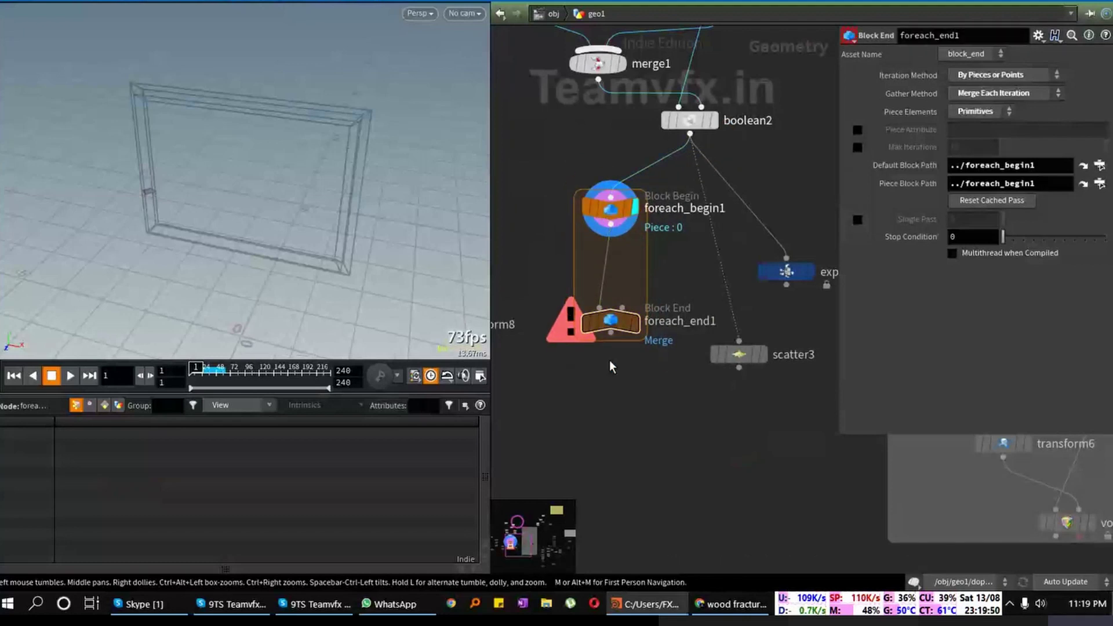
{"action": "middle_click_drag", "start_coordinate": [602, 409], "coordinate": [625, 435]}
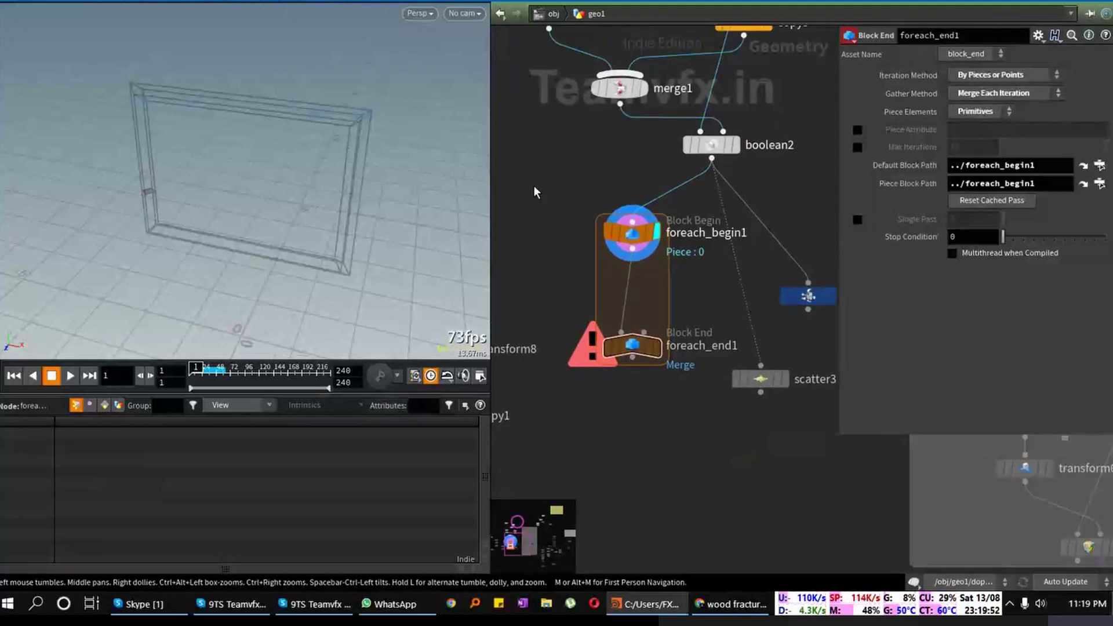
Step: Look for the IsoOffset node under Volume, abandoning an 'isu' search
{"action": "key", "text": "Tab"}
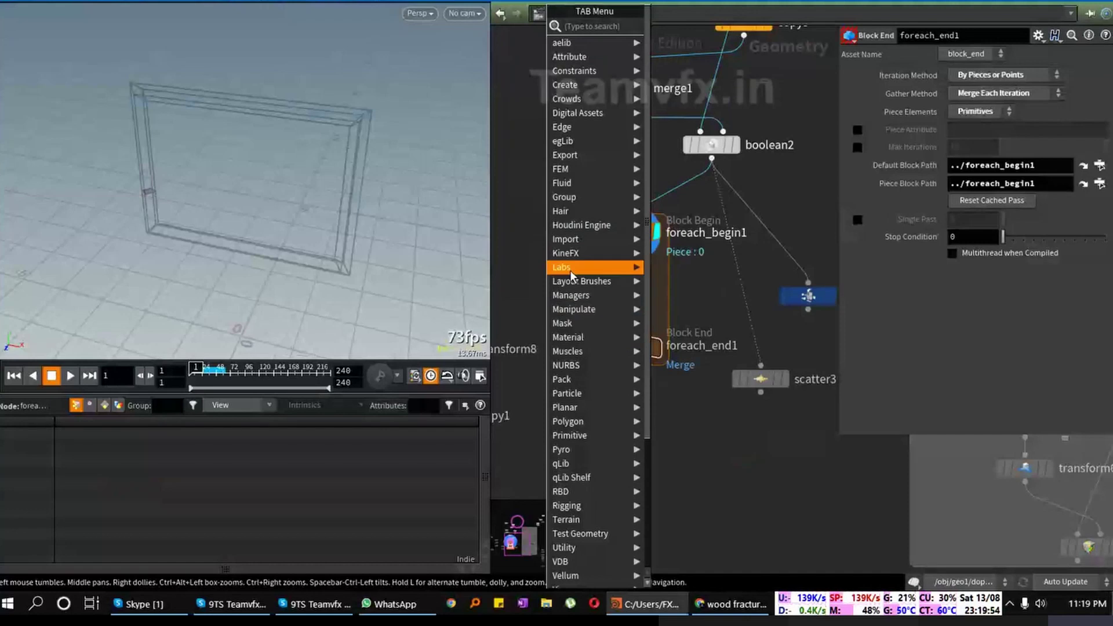
{"action": "mouse_move", "coordinate": [572, 274]}
{"action": "type", "text": "isu"}
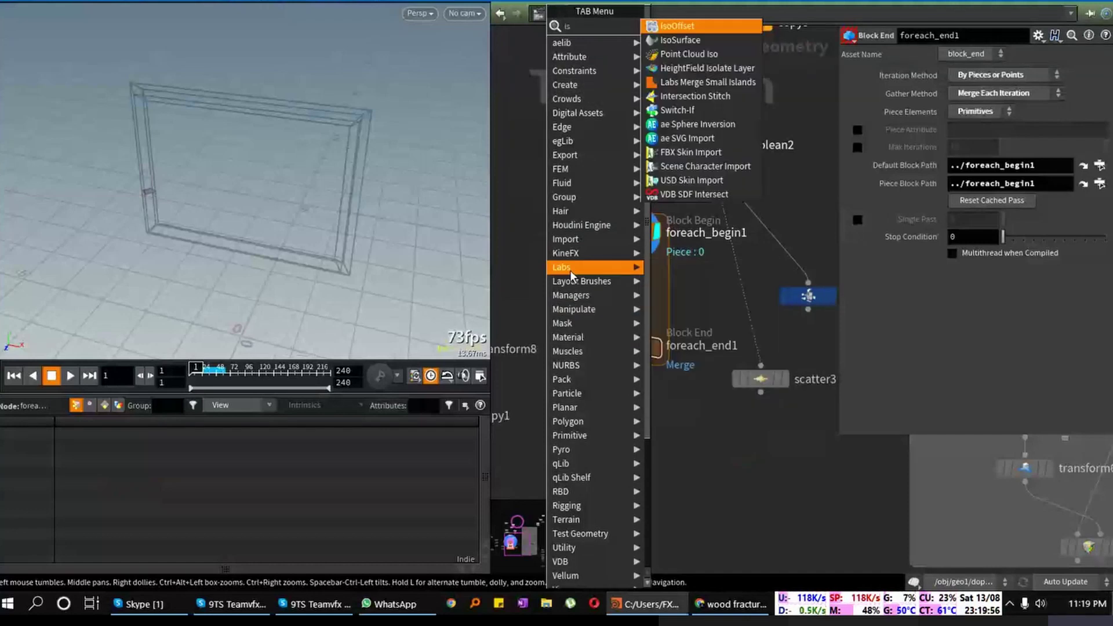
{"action": "key", "text": "BackSpace"}
{"action": "key", "text": "BackSpace"}
{"action": "key", "text": "BackSpace"}
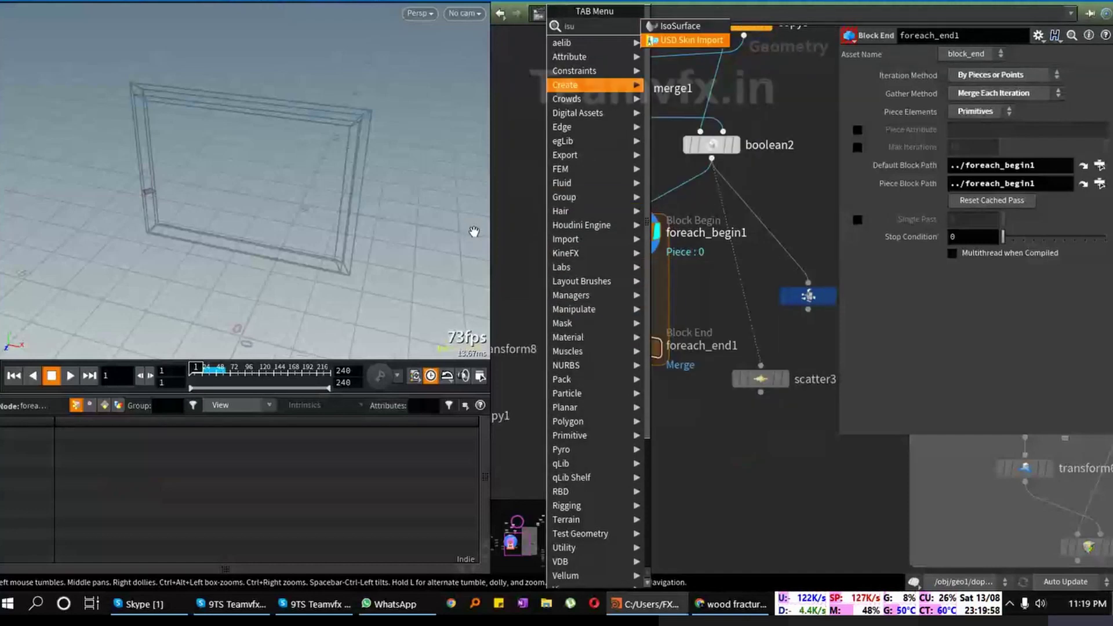
{"action": "key", "text": "Escape"}
{"action": "key", "text": "Tab"}
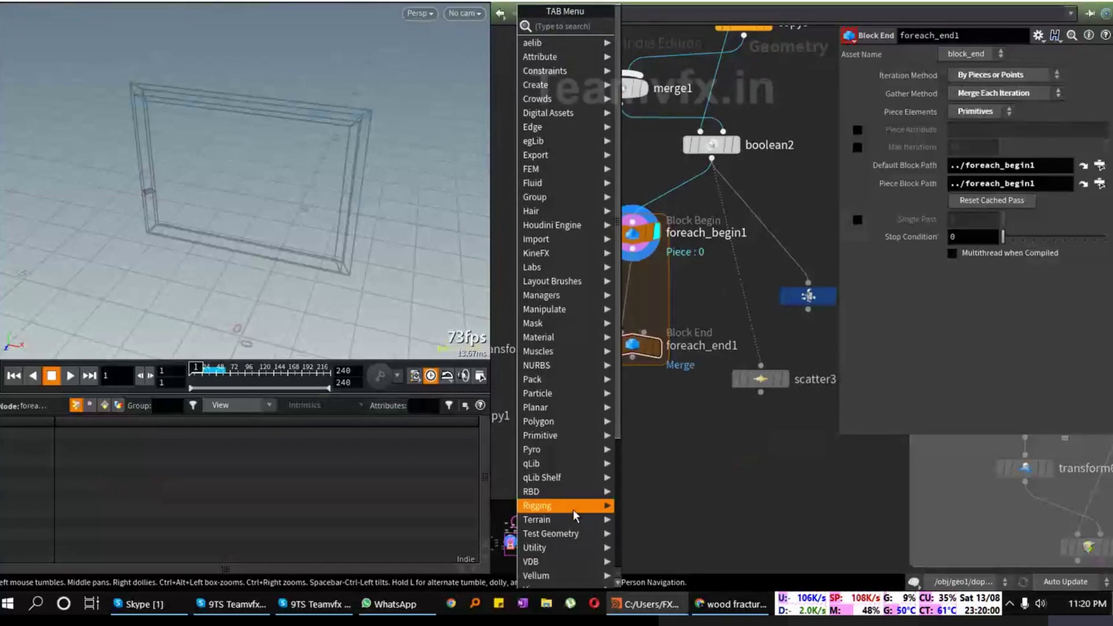
{"action": "mouse_move", "coordinate": [563, 522]}
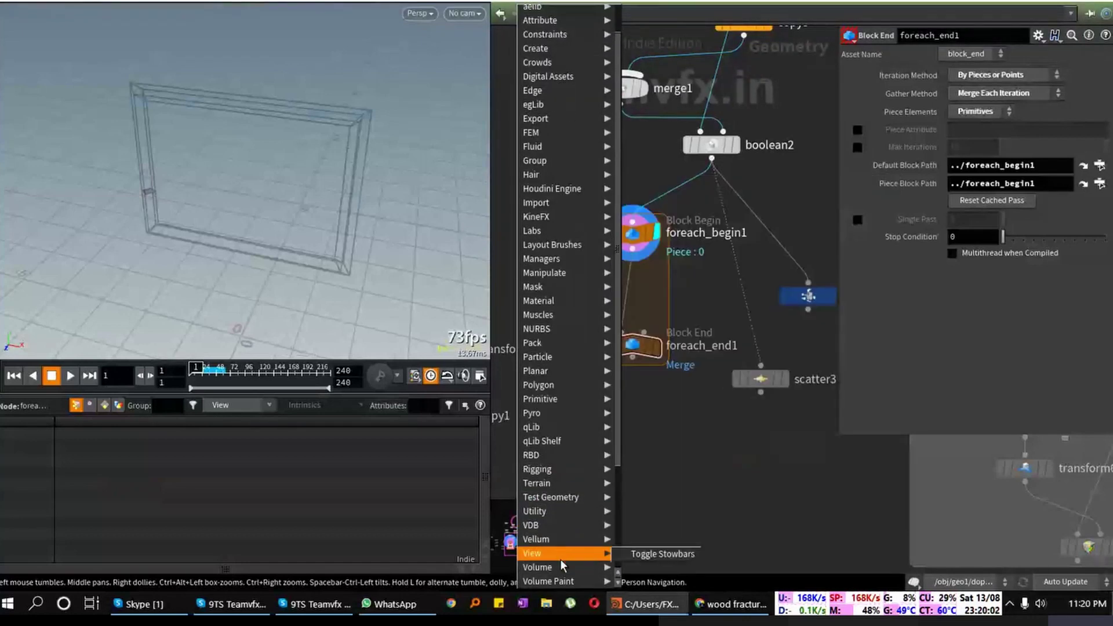
{"action": "mouse_move", "coordinate": [545, 567]}
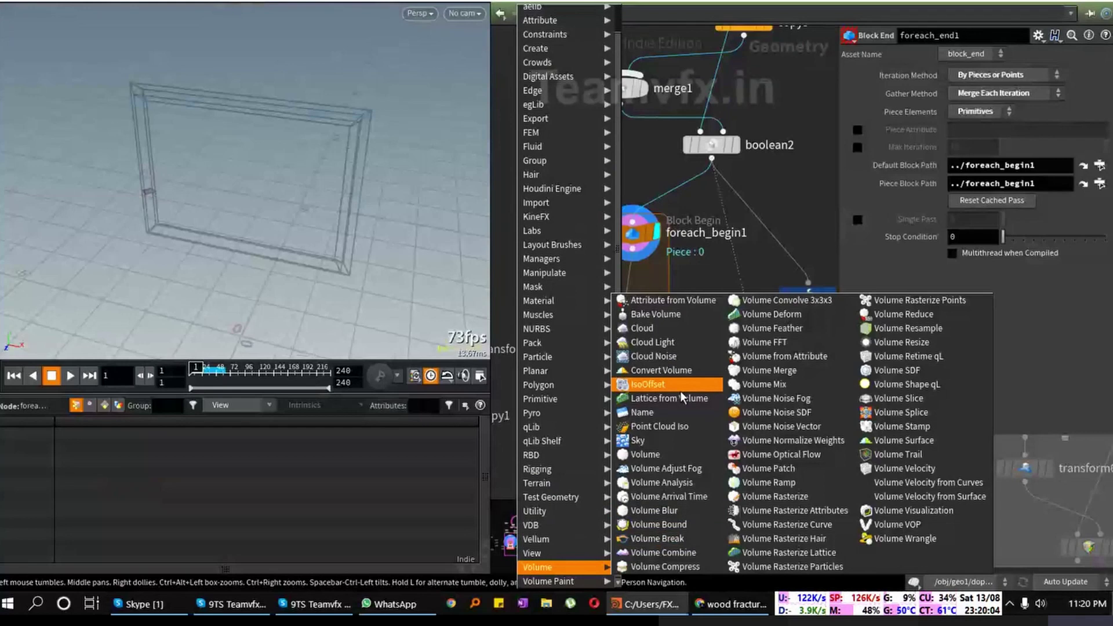
Step: Add isooffset2 below scatter3, feed it boolean2's output, and display its result
{"action": "left_click", "coordinate": [659, 384]}
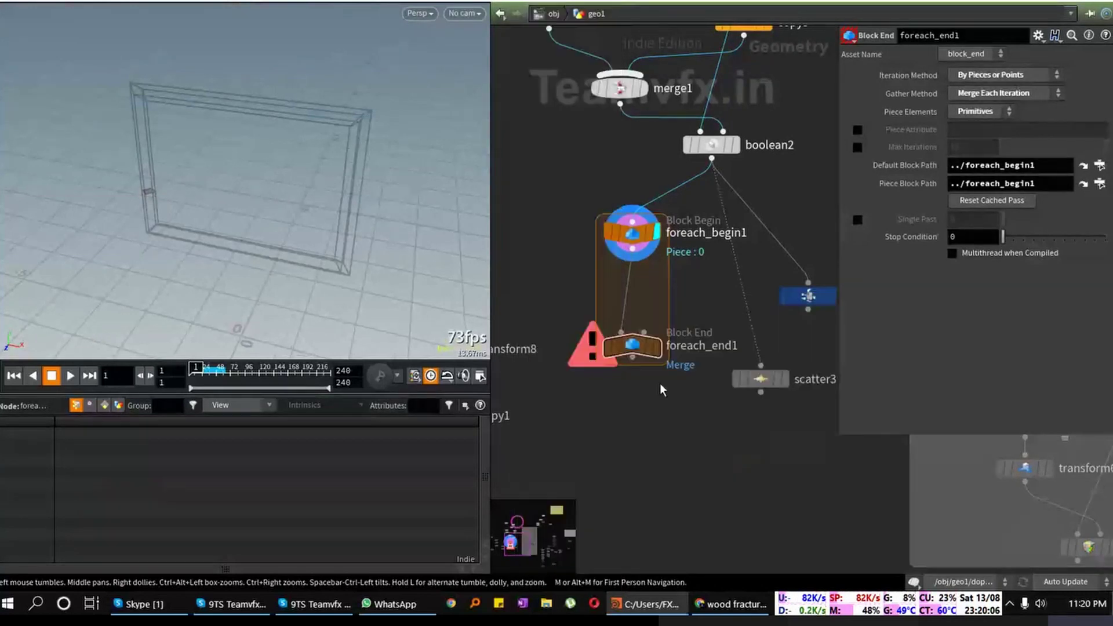
{"action": "left_click", "coordinate": [694, 425]}
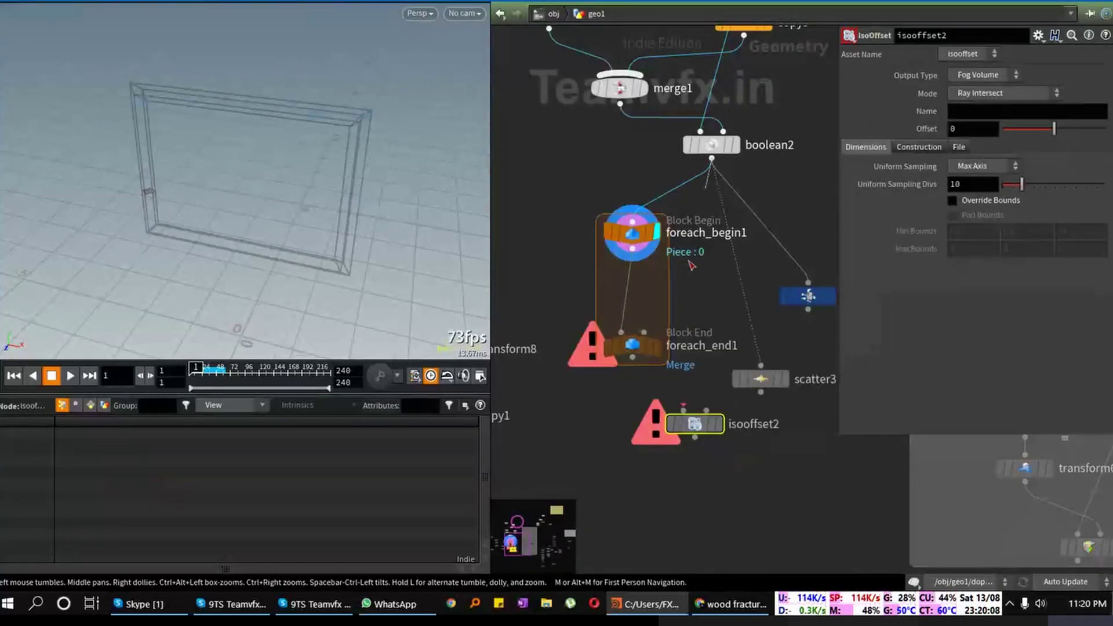
{"action": "left_click_drag", "start_coordinate": [712, 161], "coordinate": [719, 428]}
{"action": "left_click", "coordinate": [719, 426]}
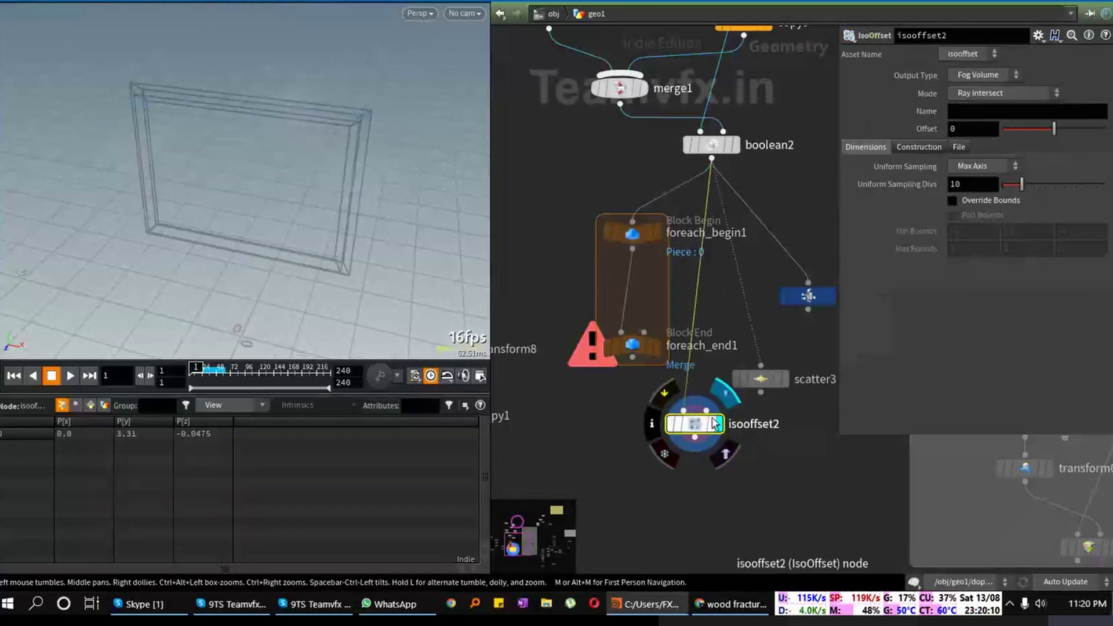
Step: Set isooffset2's Uniform Sampling to By Size with a Div Size of 0.01
{"action": "left_click", "coordinate": [1000, 168]}
{"action": "left_click", "coordinate": [976, 252]}
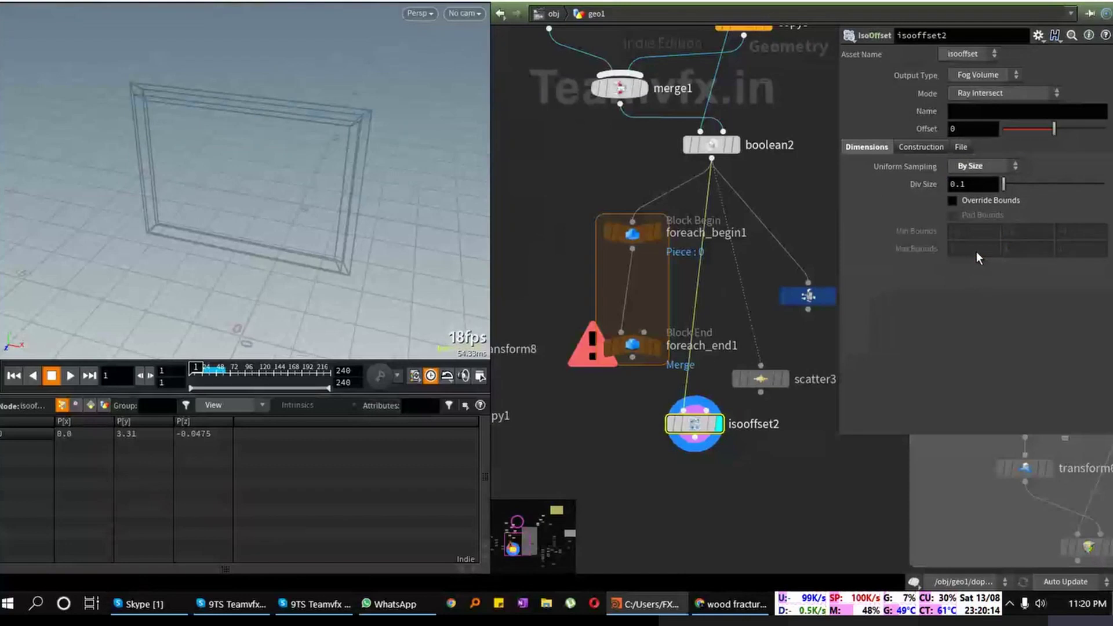
{"action": "left_click_drag", "start_coordinate": [301, 203], "coordinate": [321, 167]}
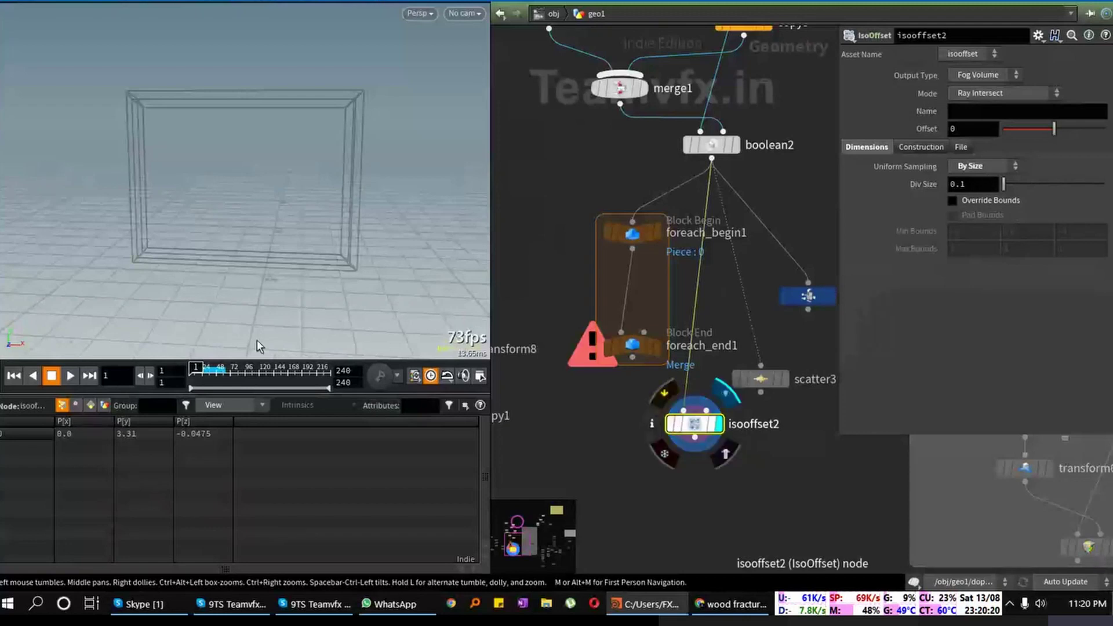
{"action": "mouse_move", "coordinate": [154, 187]}
{"action": "left_mouse_down"}
{"action": "mouse_move", "coordinate": [218, 180]}
{"action": "mouse_move", "coordinate": [95, 184]}
{"action": "mouse_move", "coordinate": [150, 183]}
{"action": "left_mouse_up"}
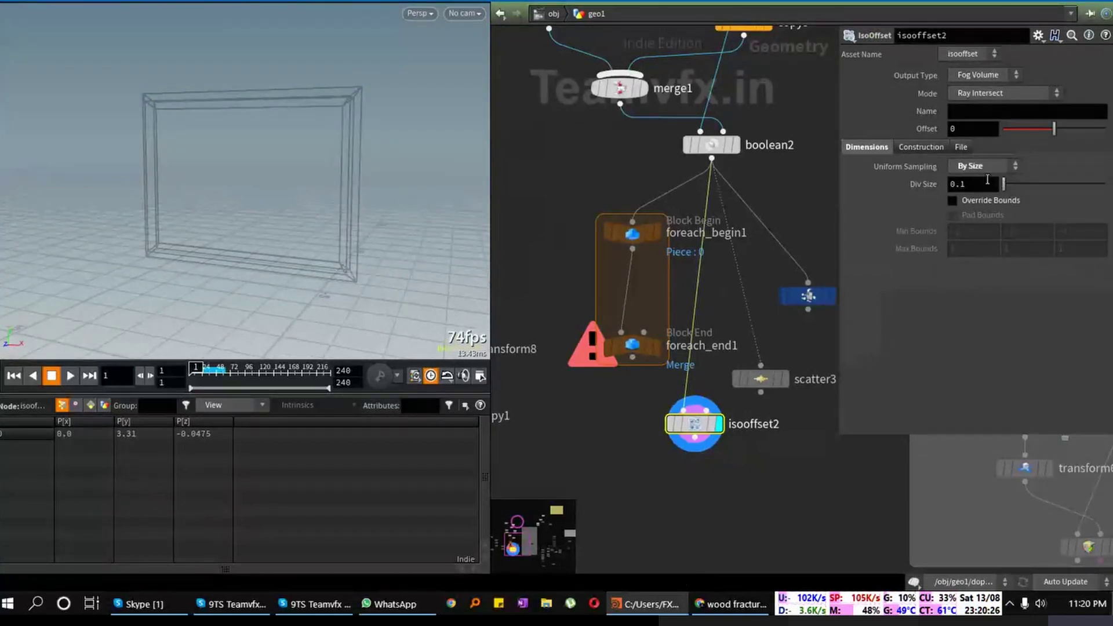
{"action": "left_click_drag", "start_coordinate": [977, 184], "coordinate": [922, 186]}
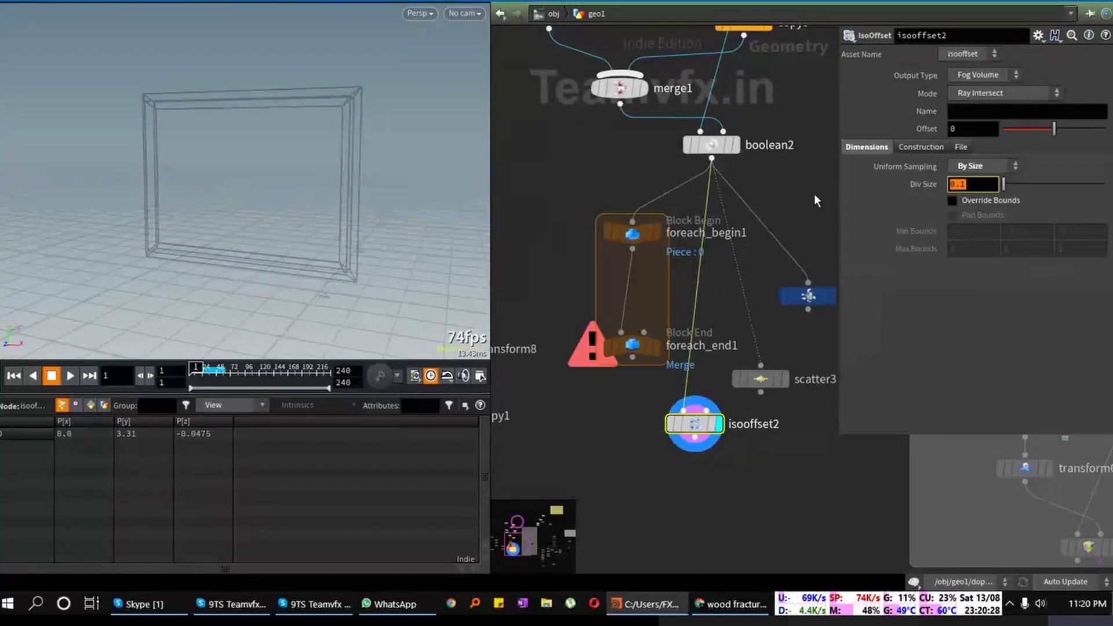
{"action": "type", "text": ".01"}
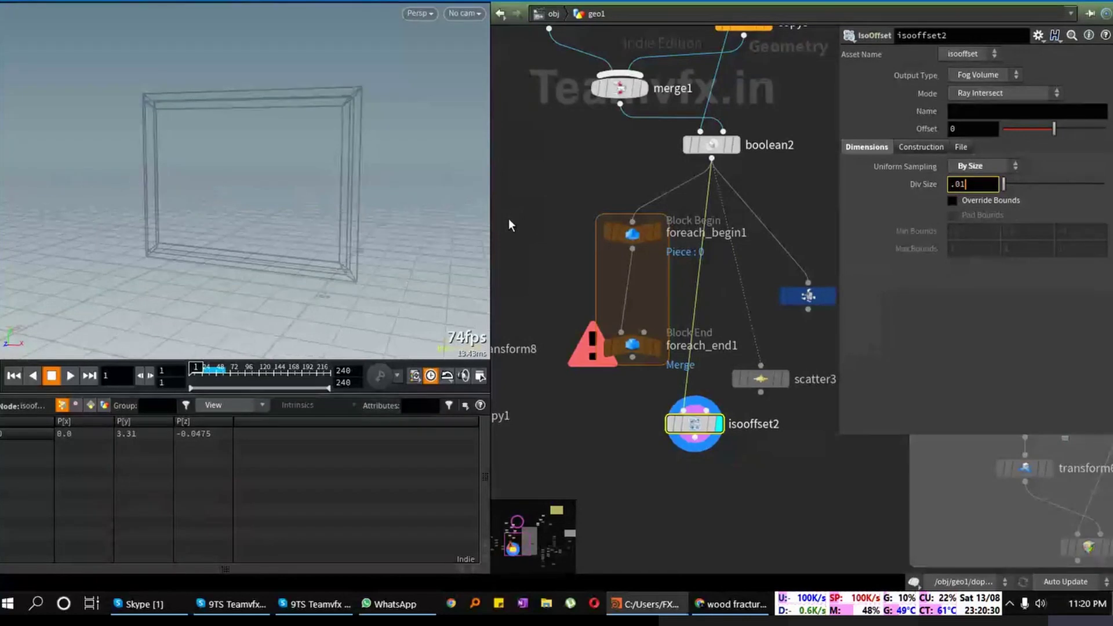
{"action": "key", "text": "Return"}
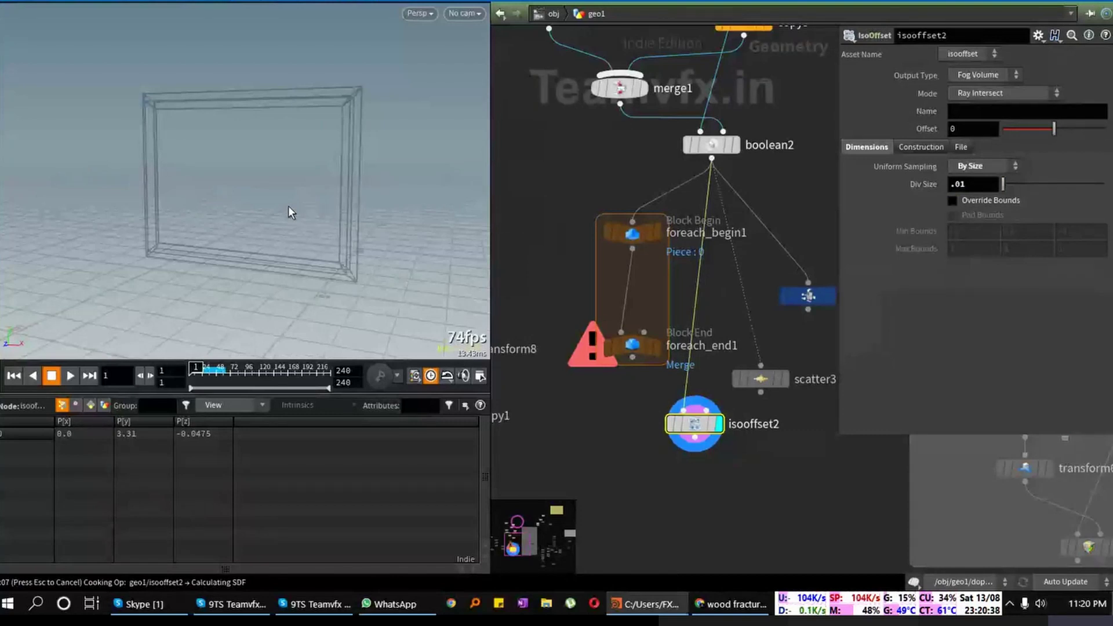
Step: Set isooffset2's Div Size to .05
{"action": "left_click", "coordinate": [974, 186]}
{"action": "type", "text": ".0"}
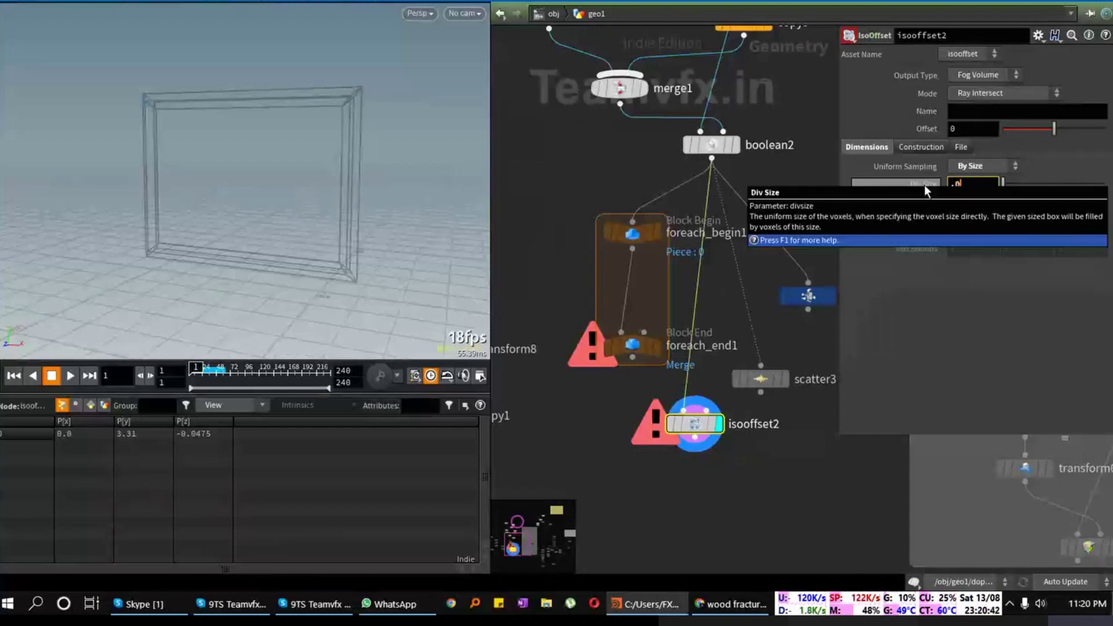
{"action": "type", "text": "5"}
{"action": "key", "text": "Return"}
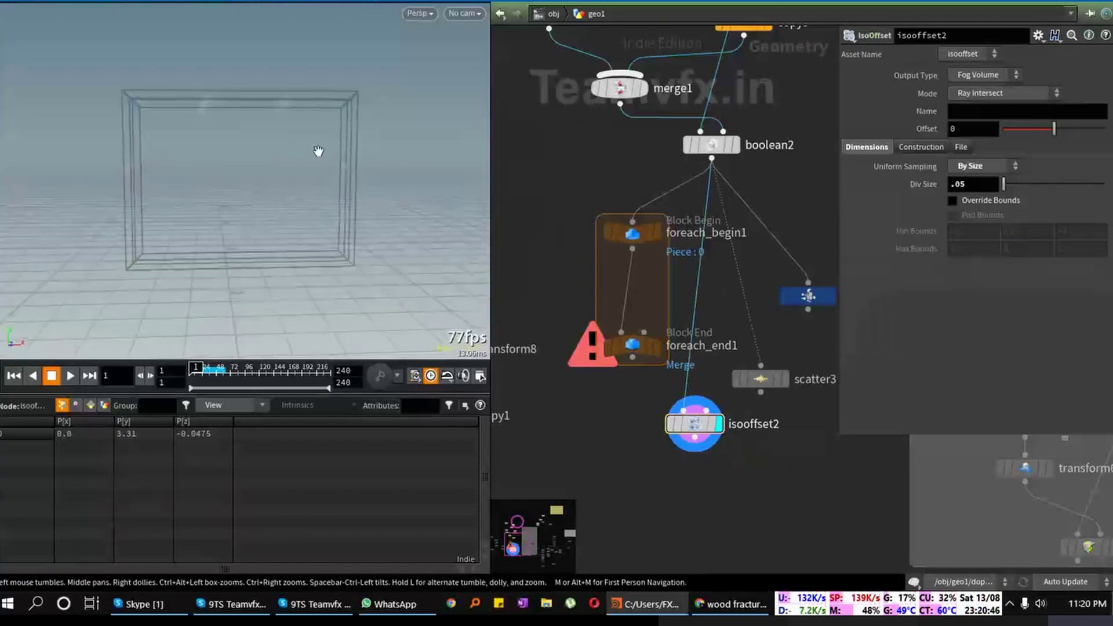
{"action": "right_click_drag", "start_coordinate": [189, 141], "coordinate": [220, 103]}
{"action": "mouse_move", "coordinate": [220, 103]}
{"action": "left_mouse_down"}
{"action": "mouse_move", "coordinate": [158, 97]}
{"action": "mouse_move", "coordinate": [129, 110]}
{"action": "mouse_move", "coordinate": [192, 128]}
{"action": "mouse_move", "coordinate": [211, 122]}
{"action": "mouse_move", "coordinate": [207, 110]}
{"action": "left_mouse_up"}
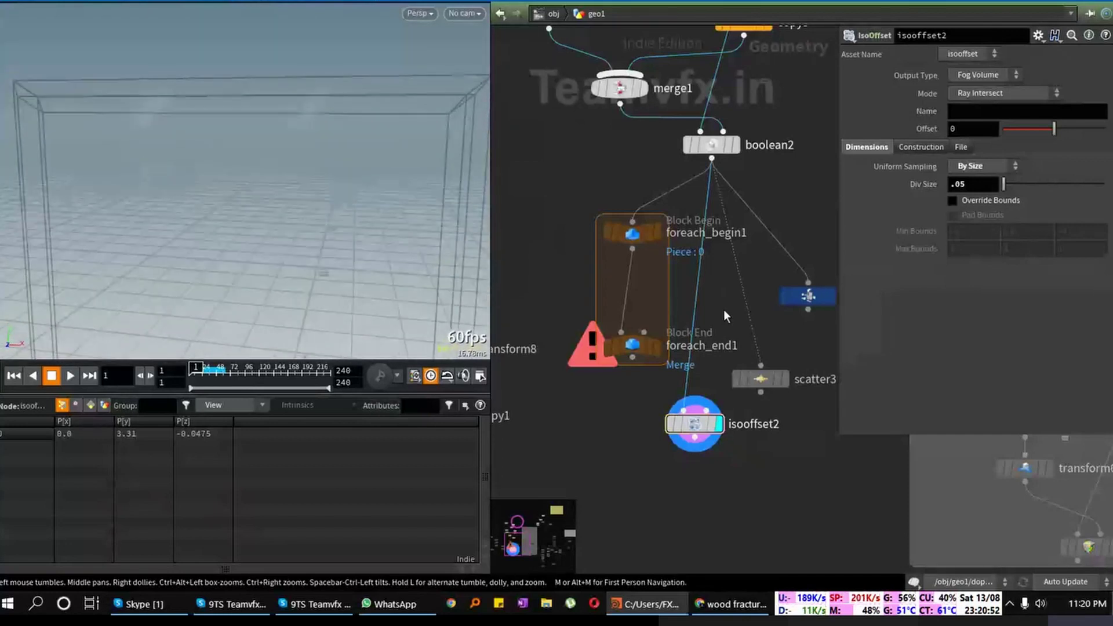
Step: Move scatter3 below isooffset2 and wire isooffset2's output into it
{"action": "left_click_drag", "start_coordinate": [761, 378], "coordinate": [762, 384]}
{"action": "left_click_drag", "start_coordinate": [778, 449], "coordinate": [771, 493]}
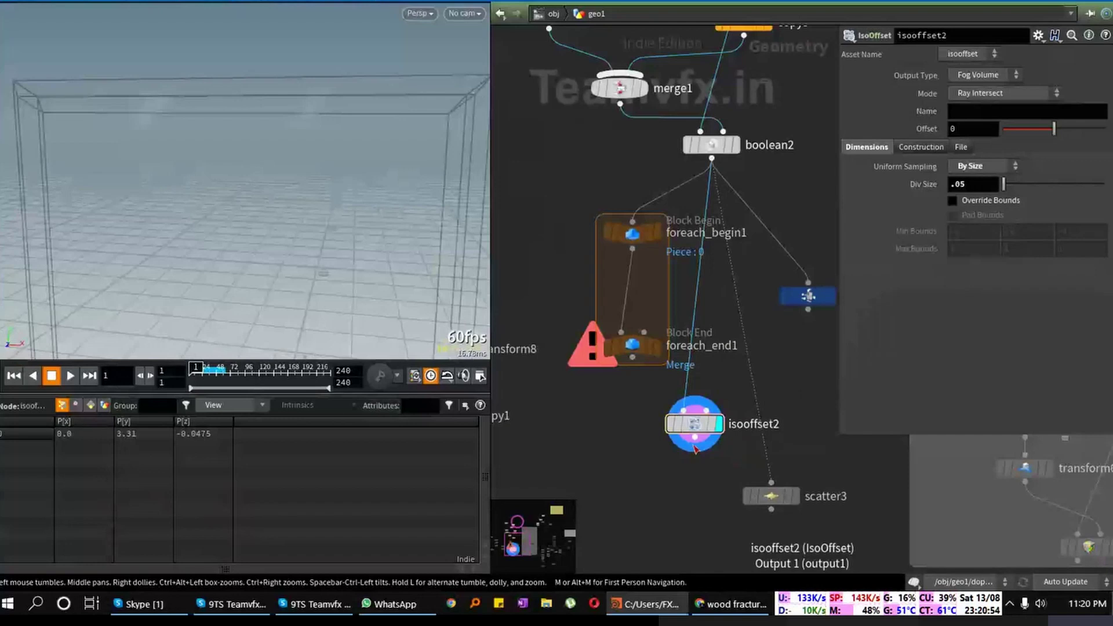
{"action": "left_click_drag", "start_coordinate": [694, 451], "coordinate": [809, 499]}
Step: Display scatter3's points in the viewport and frame the upper nodes in the network
{"action": "left_click", "coordinate": [795, 497]}
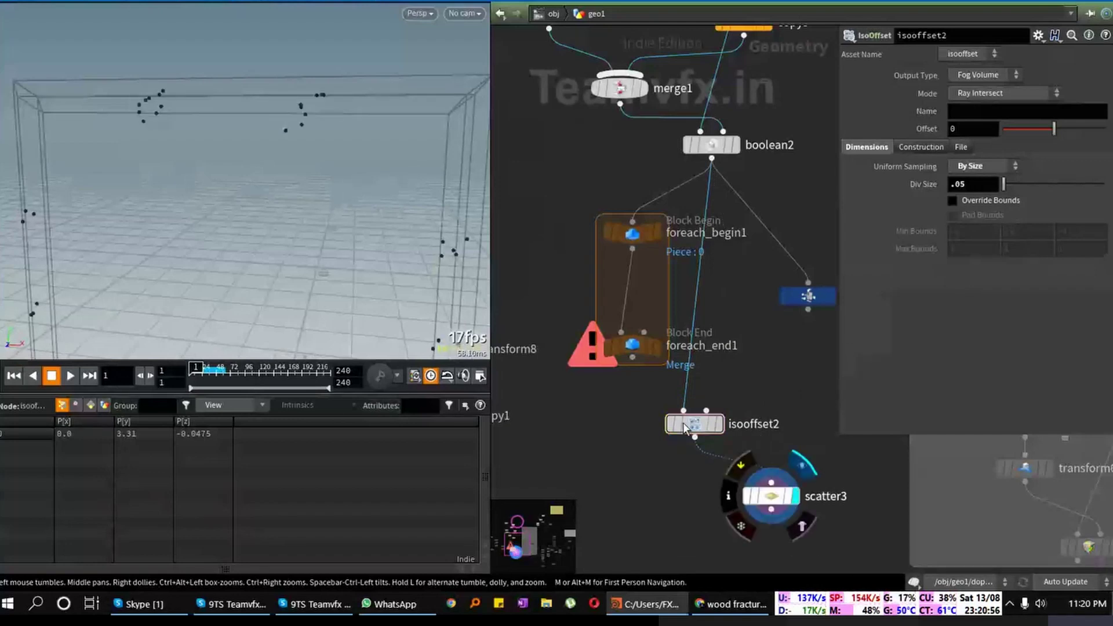
{"action": "left_click_drag", "start_coordinate": [303, 174], "coordinate": [406, 278]}
{"action": "middle_click_drag", "start_coordinate": [630, 465], "coordinate": [673, 423]}
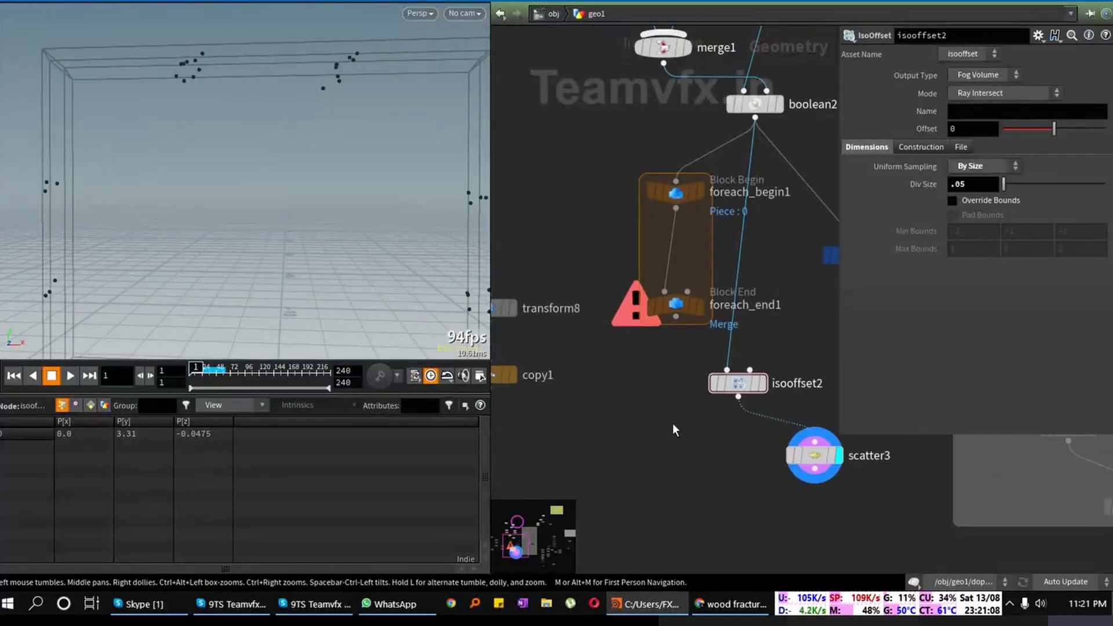
{"action": "mouse_move", "coordinate": [587, 432]}
{"action": "middle_mouse_down"}
{"action": "mouse_move", "coordinate": [695, 427]}
{"action": "mouse_move", "coordinate": [570, 436]}
{"action": "middle_mouse_up"}
{"action": "scroll", "coordinate": [696, 427], "scroll_direction": "down", "scroll_amount": 3}
Step: Add a Voronoi Fracture node below isooffset2 and feed the scatter points into it
{"action": "key", "text": "Tab"}
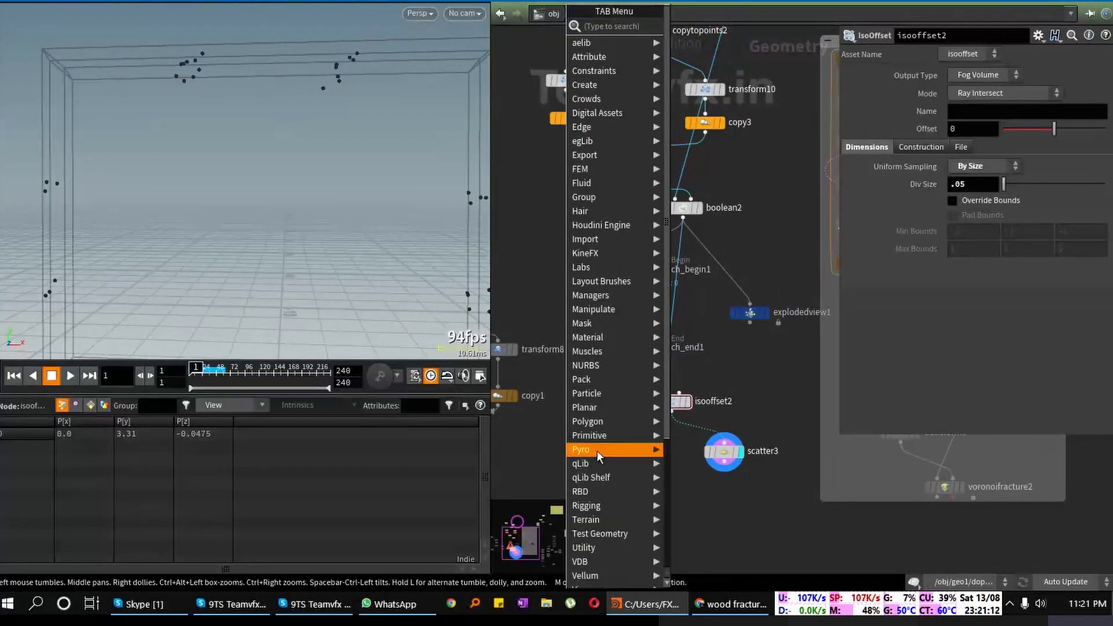
{"action": "mouse_move", "coordinate": [604, 455]}
{"action": "type", "text": "vo"}
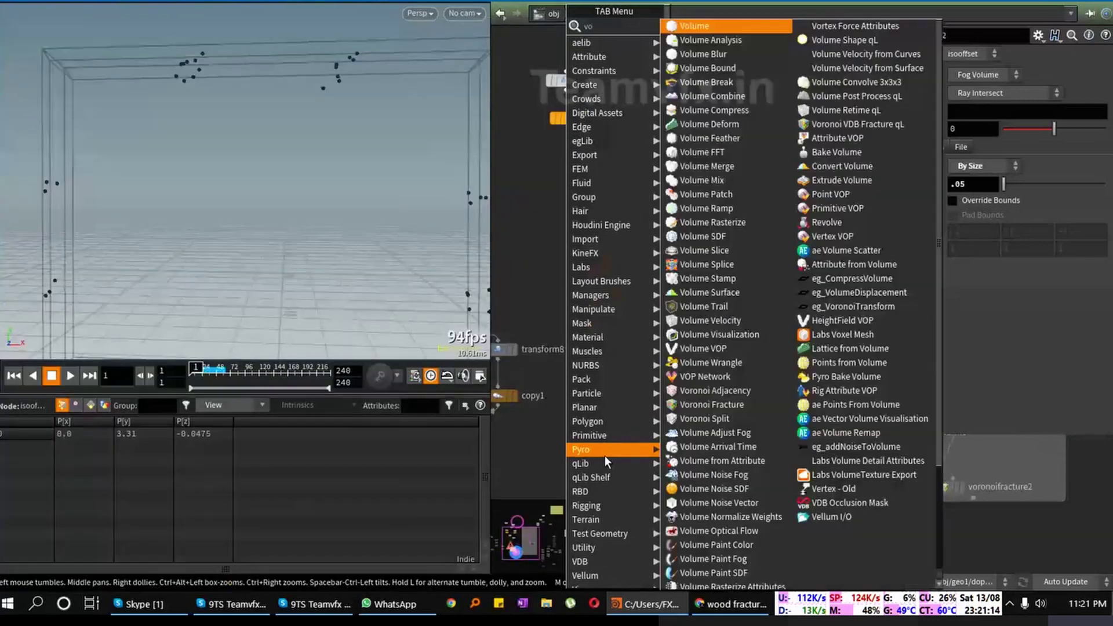
{"action": "type", "text": "r"}
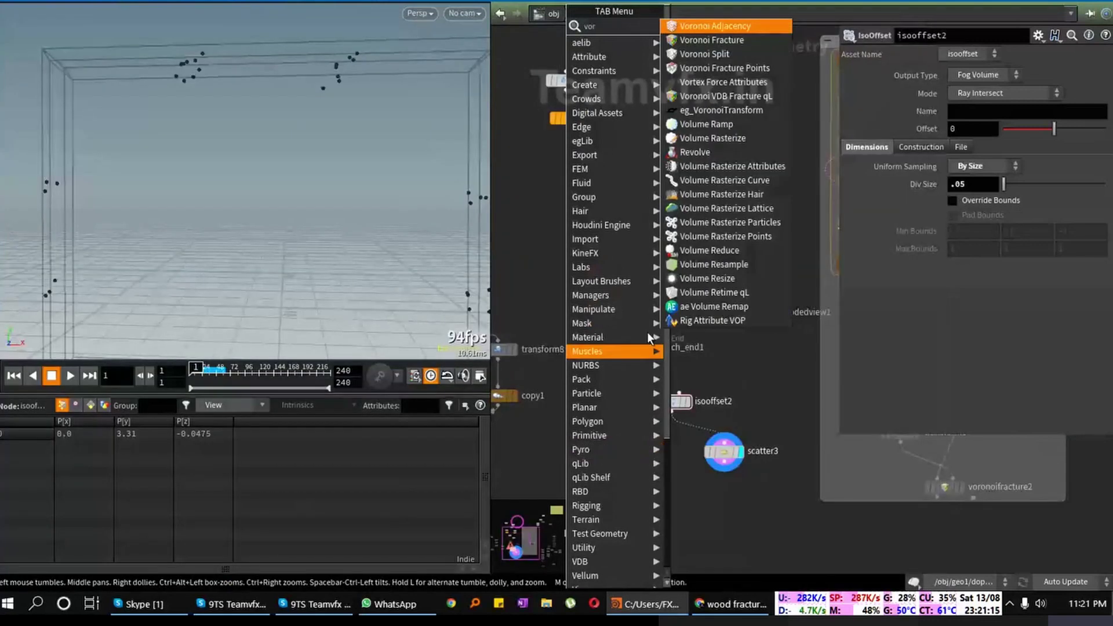
{"action": "left_click", "coordinate": [712, 40]}
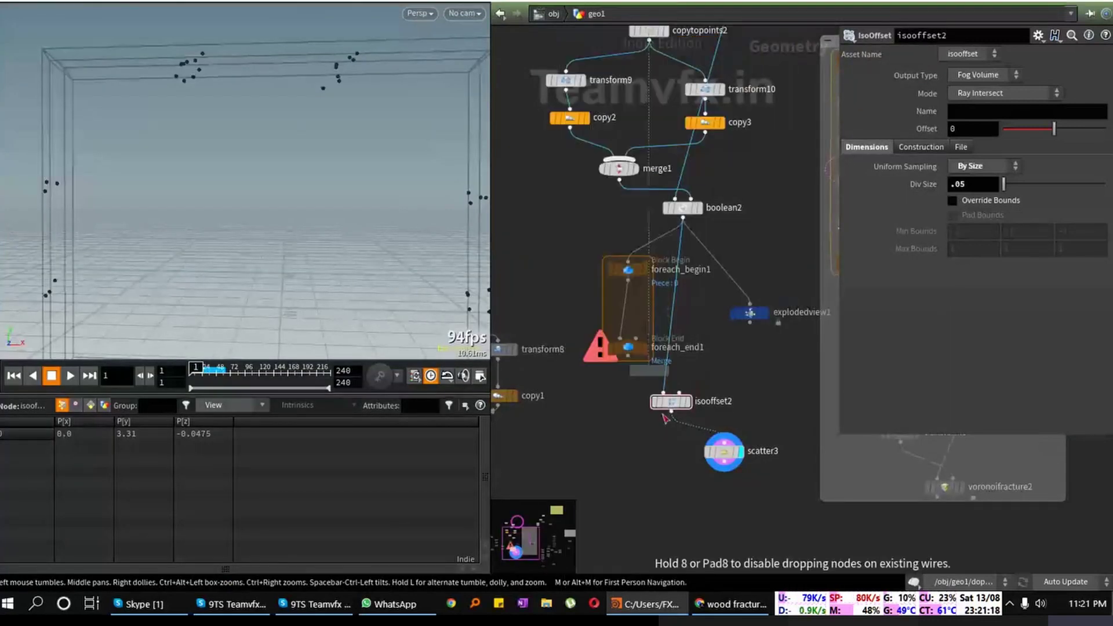
{"action": "left_click", "coordinate": [698, 522]}
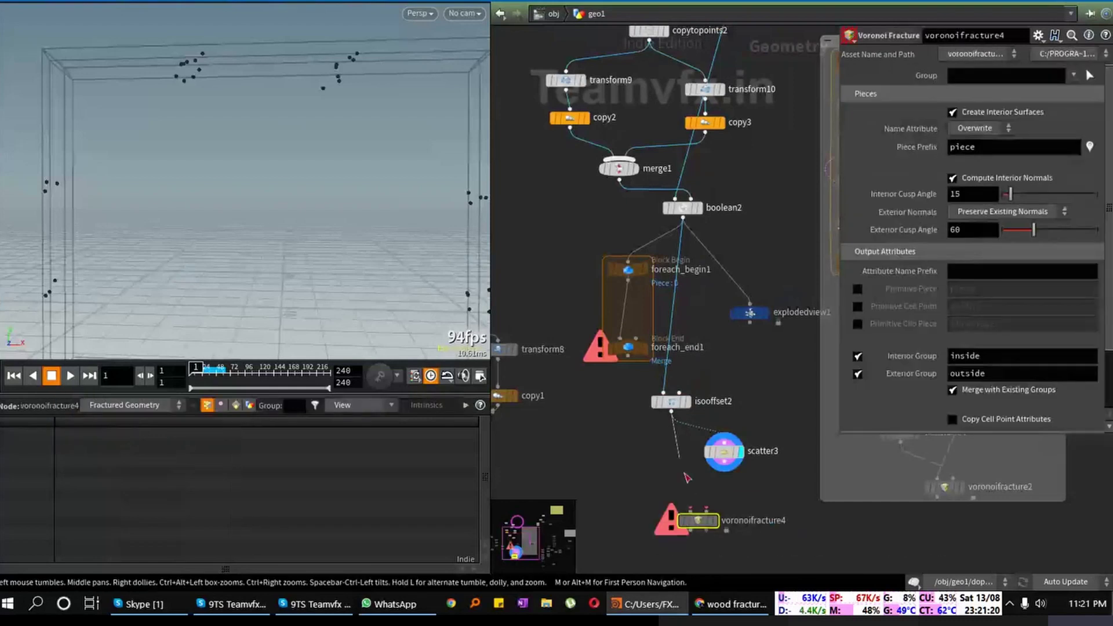
{"action": "left_click", "coordinate": [725, 472]}
Step: Wire polywire1 into voronoifracture4's first input and move explodedview1 below it
{"action": "middle_click_drag", "start_coordinate": [725, 472], "coordinate": [738, 460]}
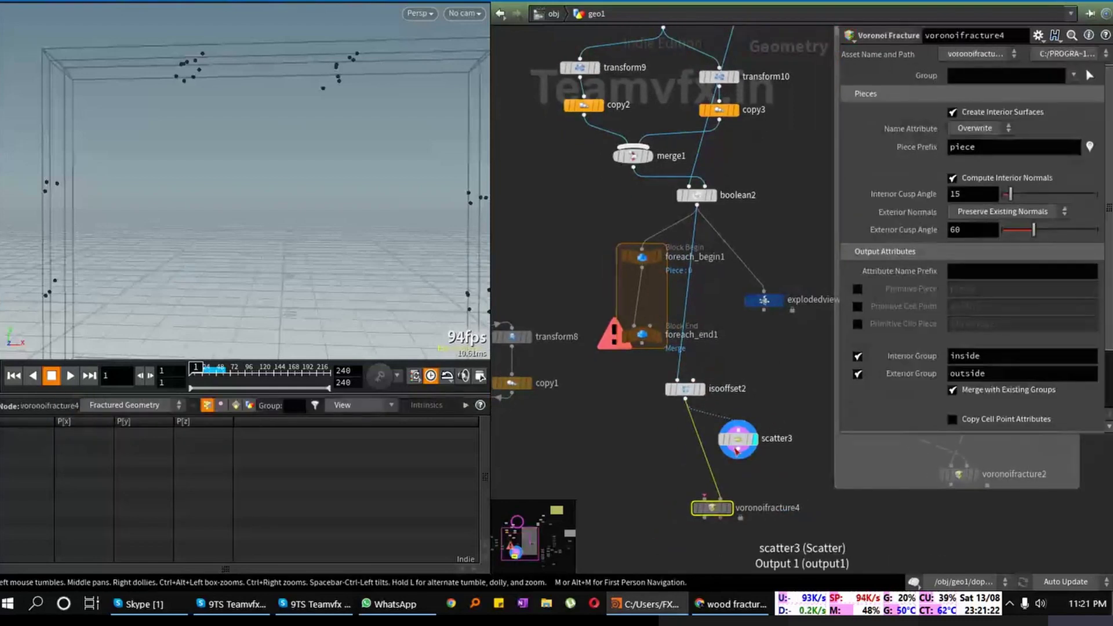
{"action": "middle_click_drag", "start_coordinate": [759, 339], "coordinate": [705, 477]}
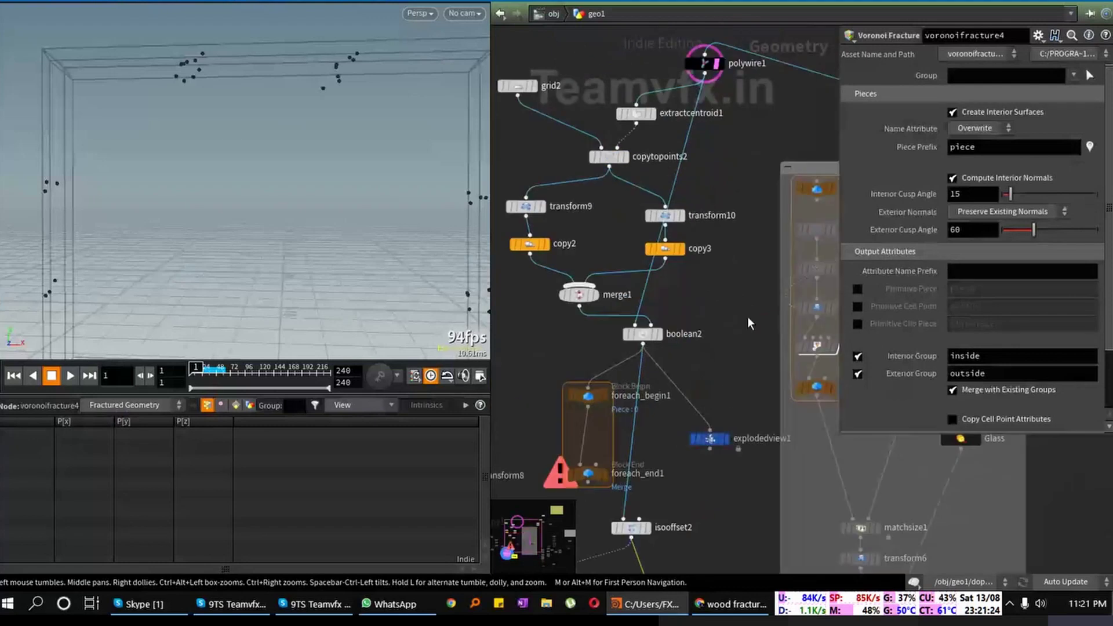
{"action": "left_click", "coordinate": [706, 76]}
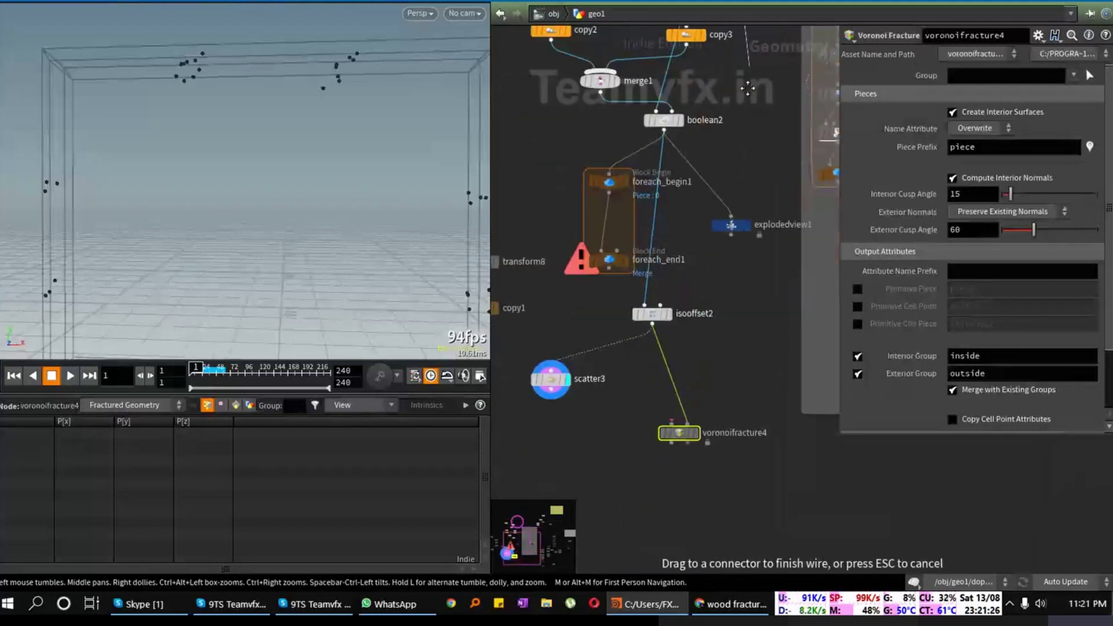
{"action": "left_click", "coordinate": [673, 412]}
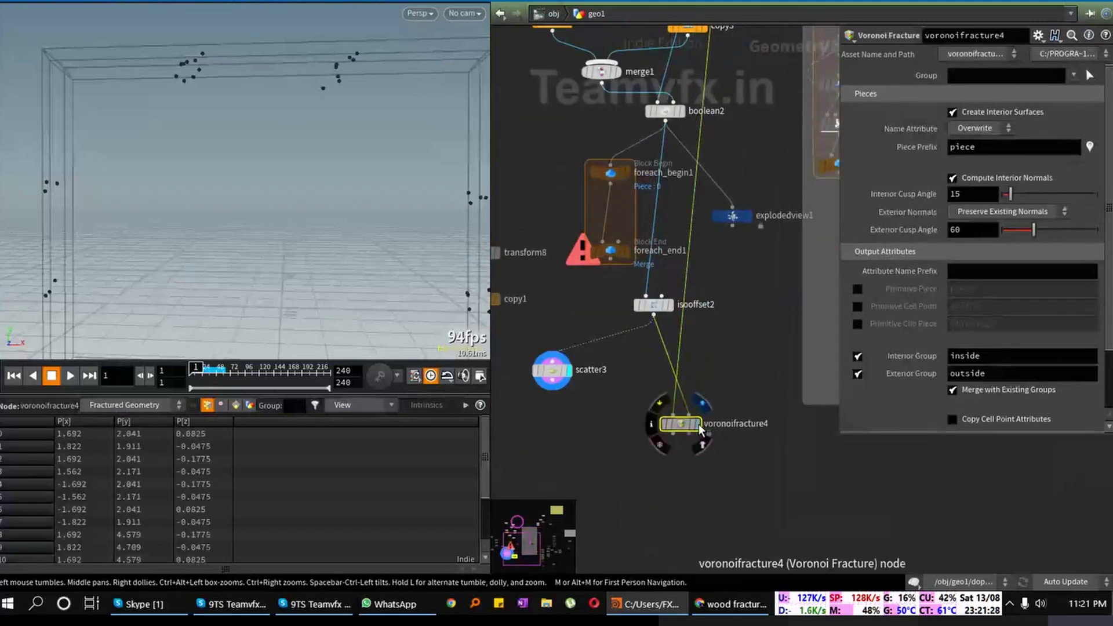
{"action": "scroll", "coordinate": [670, 434], "scroll_direction": "down", "scroll_amount": 3}
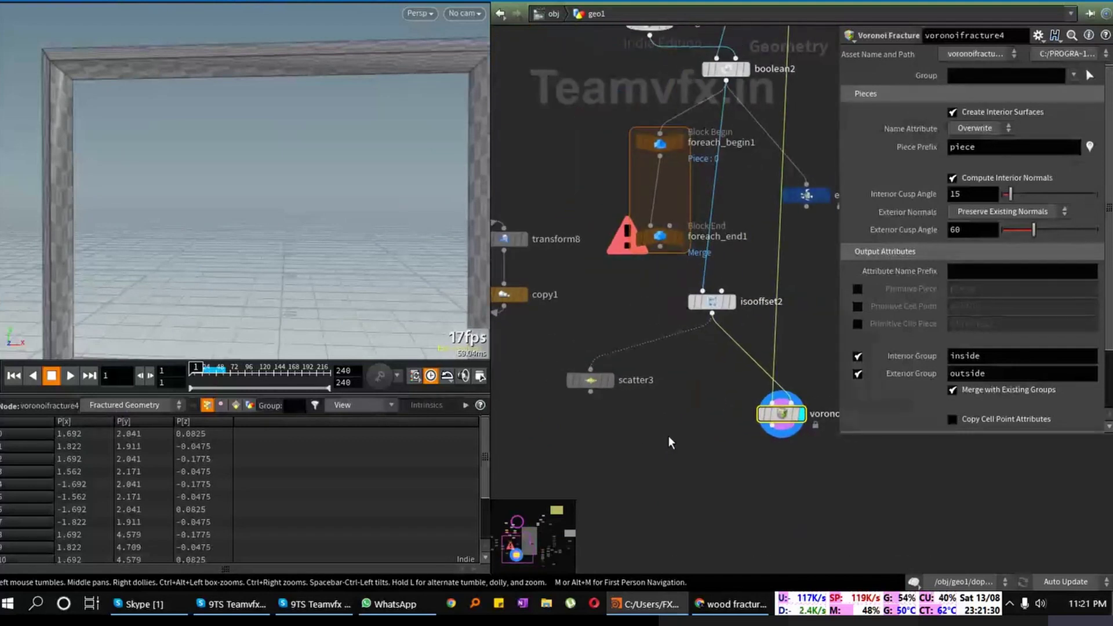
{"action": "left_click_drag", "start_coordinate": [749, 296], "coordinate": [670, 517]}
{"action": "scroll", "coordinate": [704, 460], "scroll_direction": "up", "scroll_amount": 3}
Step: Display the explodedview1 result, then the isooffset2 volume, to check the fracture
{"action": "left_click", "coordinate": [680, 504]}
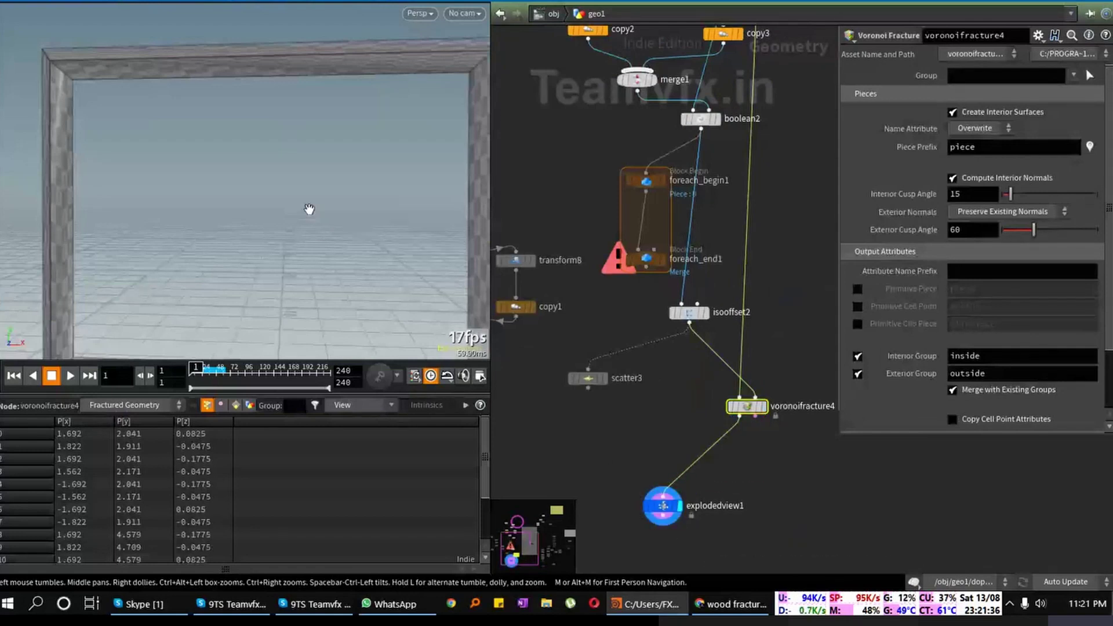
{"action": "left_click_drag", "start_coordinate": [180, 216], "coordinate": [217, 242]}
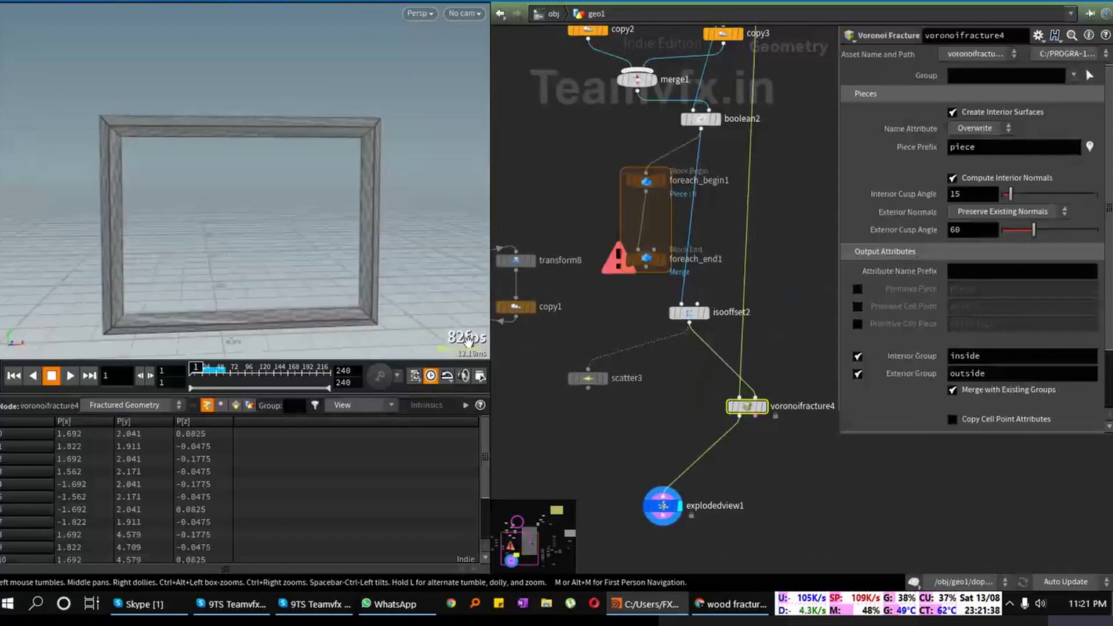
{"action": "middle_click_drag", "start_coordinate": [759, 455], "coordinate": [725, 447]}
{"action": "scroll", "coordinate": [687, 363], "scroll_direction": "up", "scroll_amount": 2}
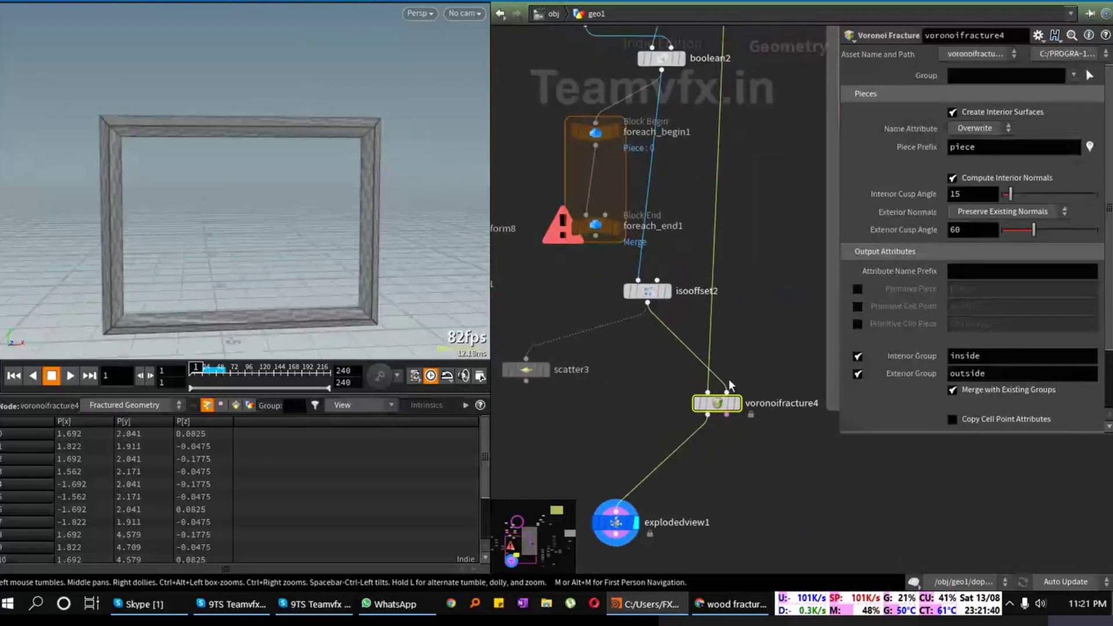
{"action": "left_click", "coordinate": [713, 406]}
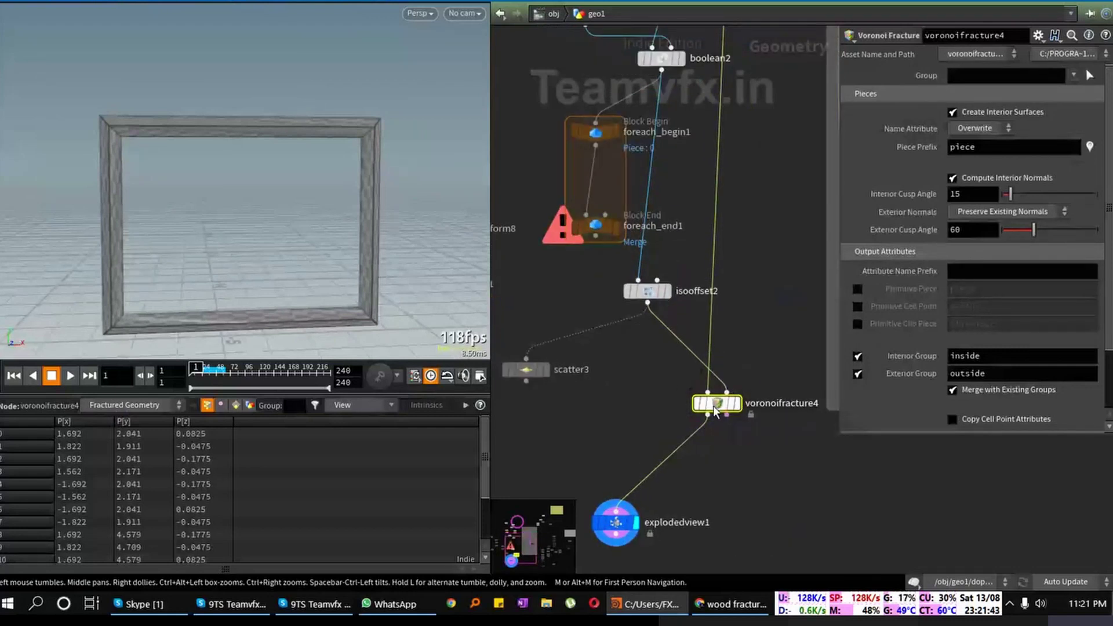
{"action": "left_click", "coordinate": [669, 291]}
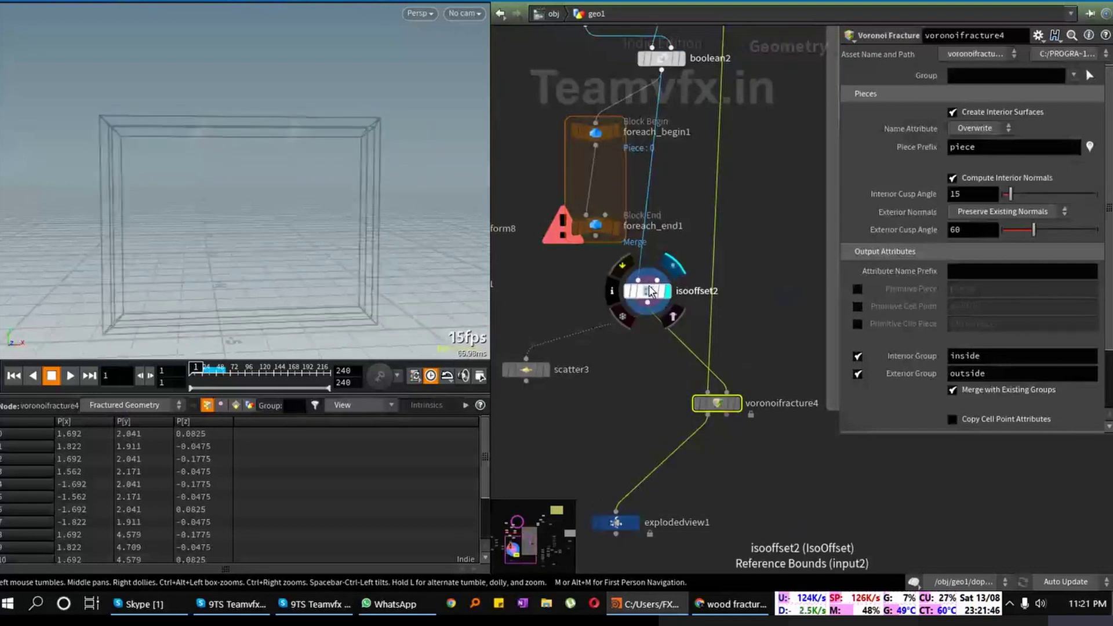
Step: Wire scatter3 into voronoifracture4's second (point) input
{"action": "left_click_drag", "start_coordinate": [526, 383], "coordinate": [707, 389]}
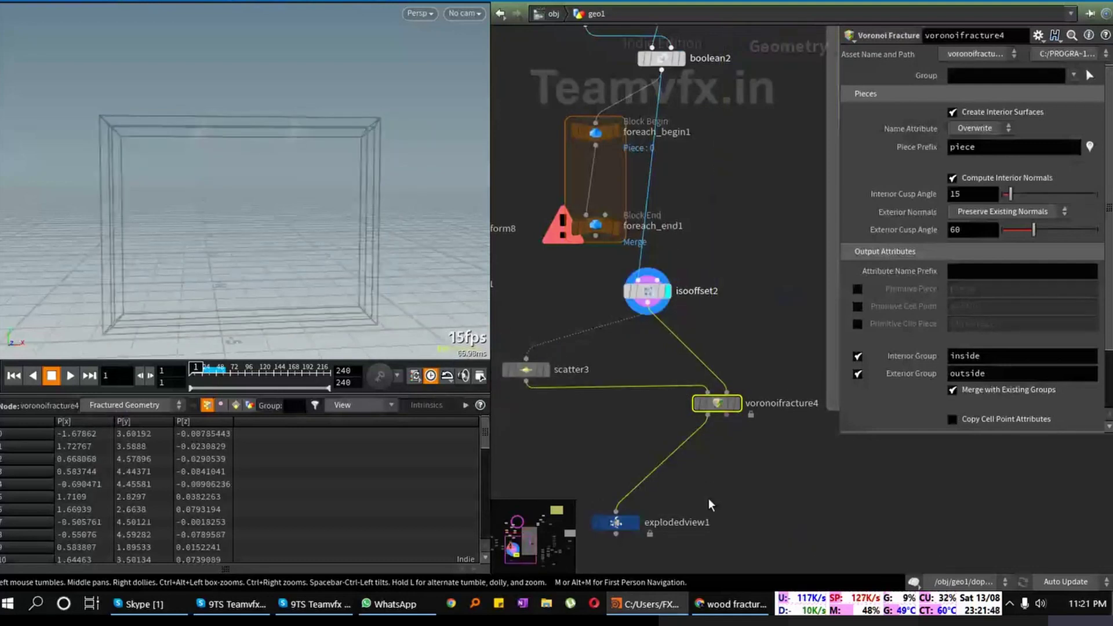
{"action": "middle_click_drag", "start_coordinate": [719, 490], "coordinate": [748, 427]}
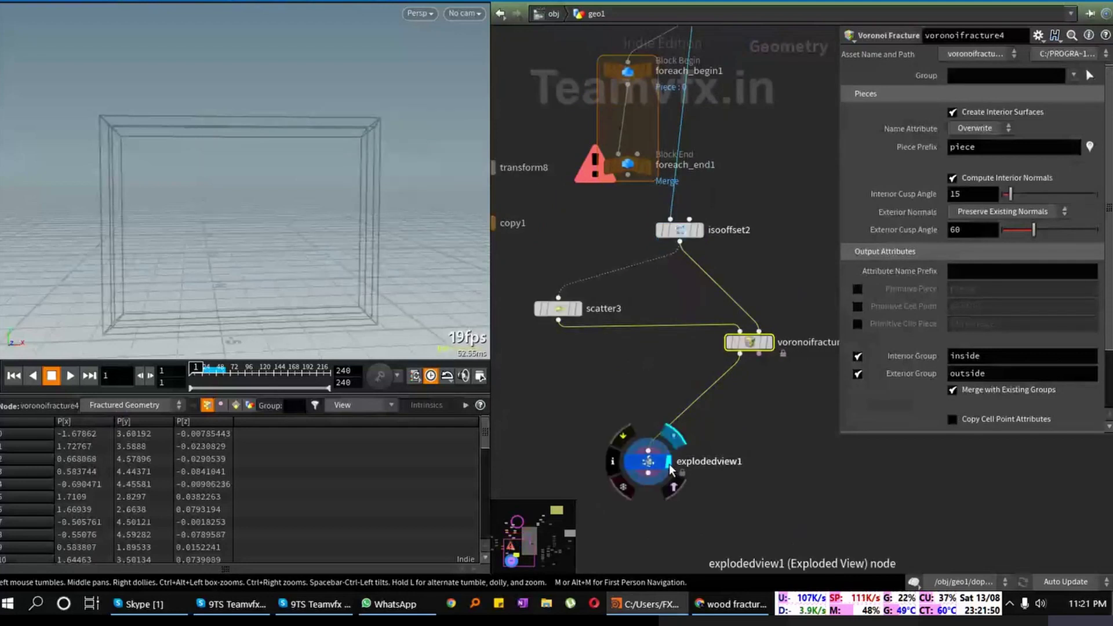
{"action": "left_click", "coordinate": [647, 467]}
{"action": "middle_click_drag", "start_coordinate": [774, 413], "coordinate": [745, 466]}
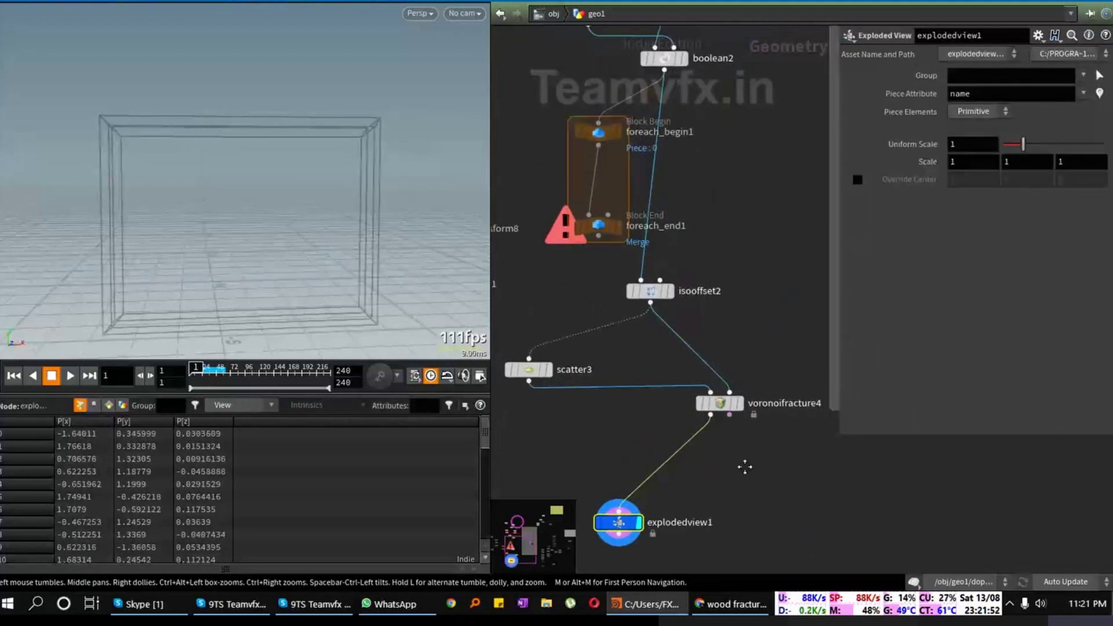
{"action": "left_click_drag", "start_coordinate": [529, 383], "coordinate": [730, 389]}
{"action": "scroll", "coordinate": [723, 330], "scroll_direction": "up", "scroll_amount": 10}
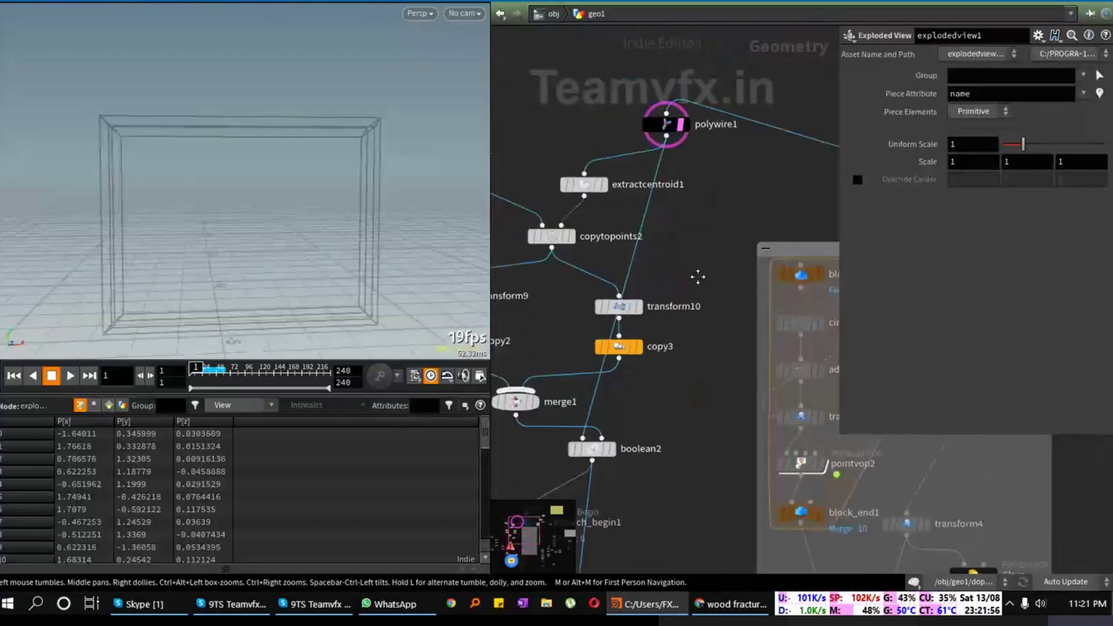
Step: Feed polywire1 into voronoifracture4's first input and inspect the separated pieces
{"action": "left_click", "coordinate": [665, 152]}
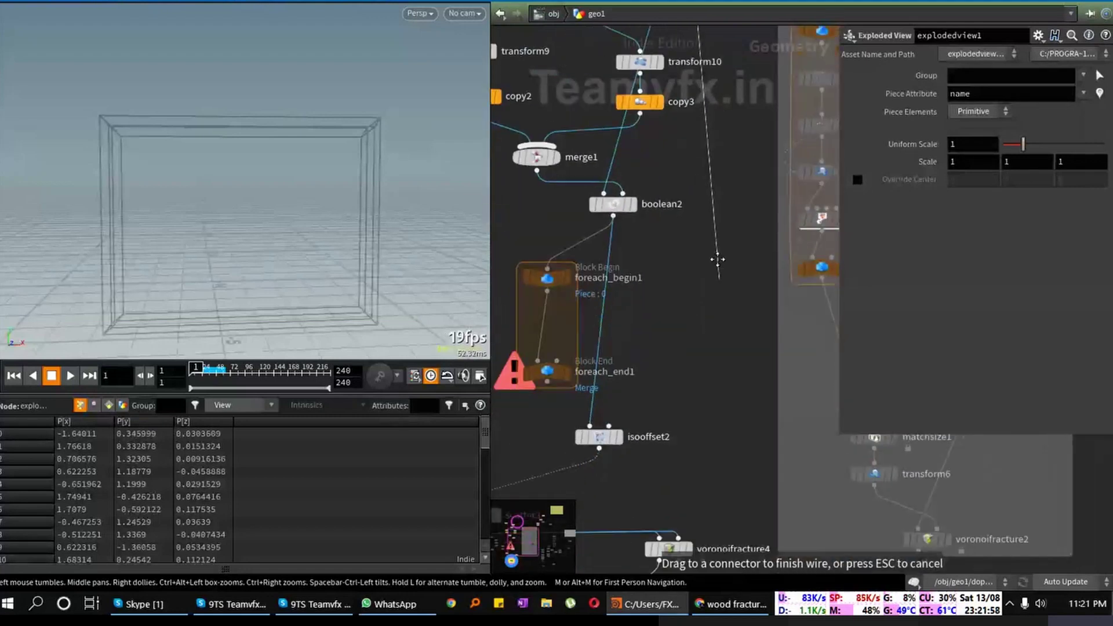
{"action": "left_click", "coordinate": [658, 525]}
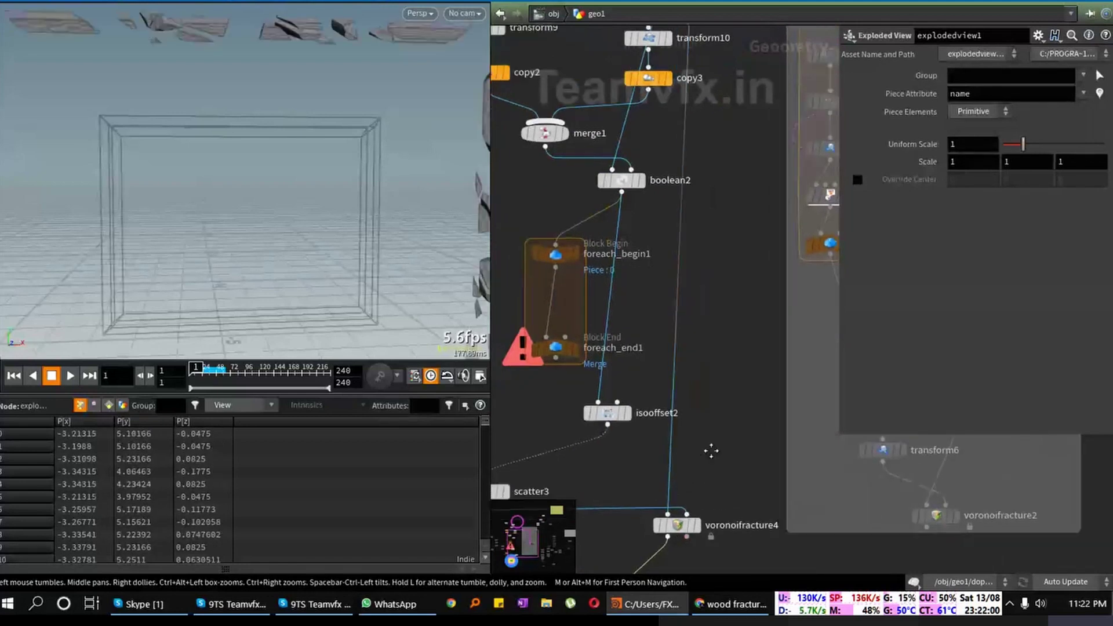
{"action": "right_click_drag", "start_coordinate": [324, 142], "coordinate": [210, 144]}
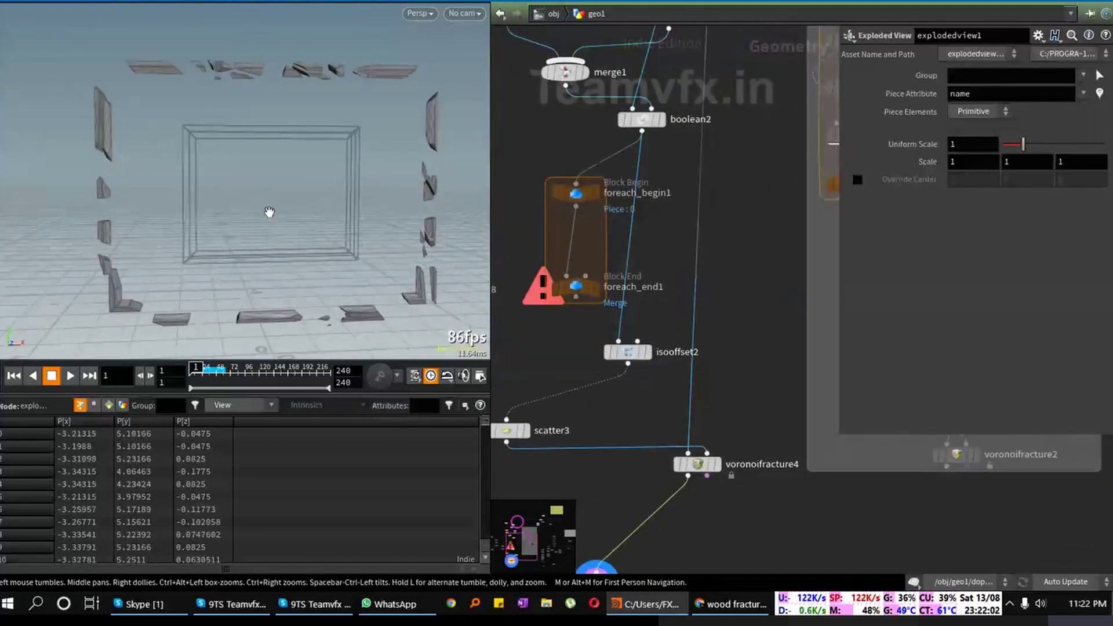
{"action": "left_click_drag", "start_coordinate": [243, 191], "coordinate": [255, 192]}
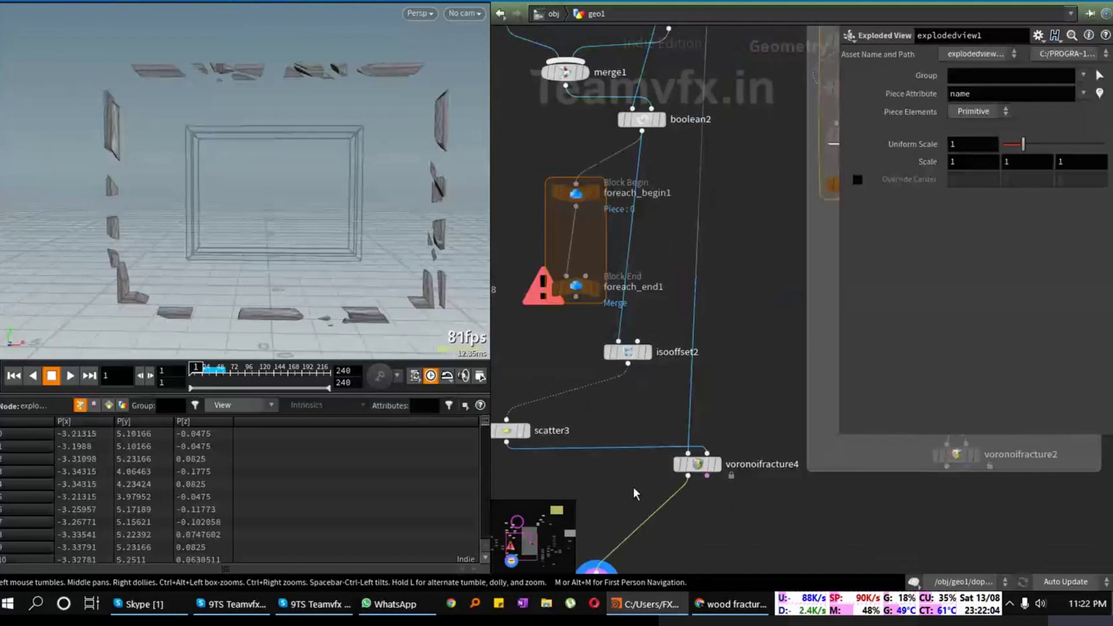
{"action": "middle_click_drag", "start_coordinate": [636, 494], "coordinate": [642, 487]}
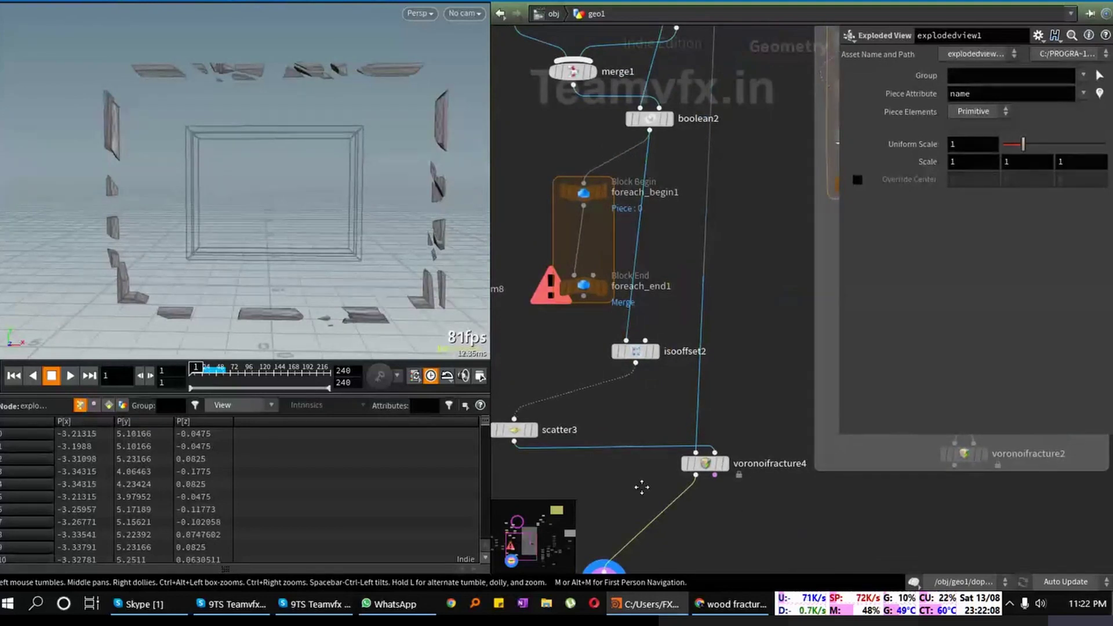
{"action": "middle_click_drag", "start_coordinate": [642, 487], "coordinate": [668, 513]}
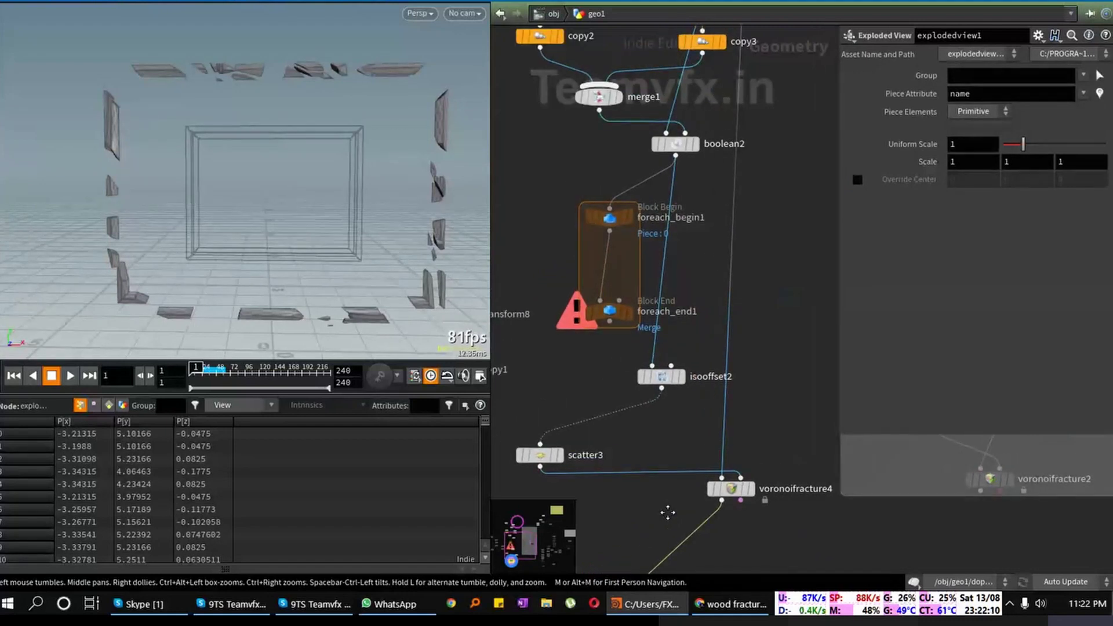
Step: Try isooffset2 Div Size values of .09 and .06
{"action": "left_click", "coordinate": [661, 377]}
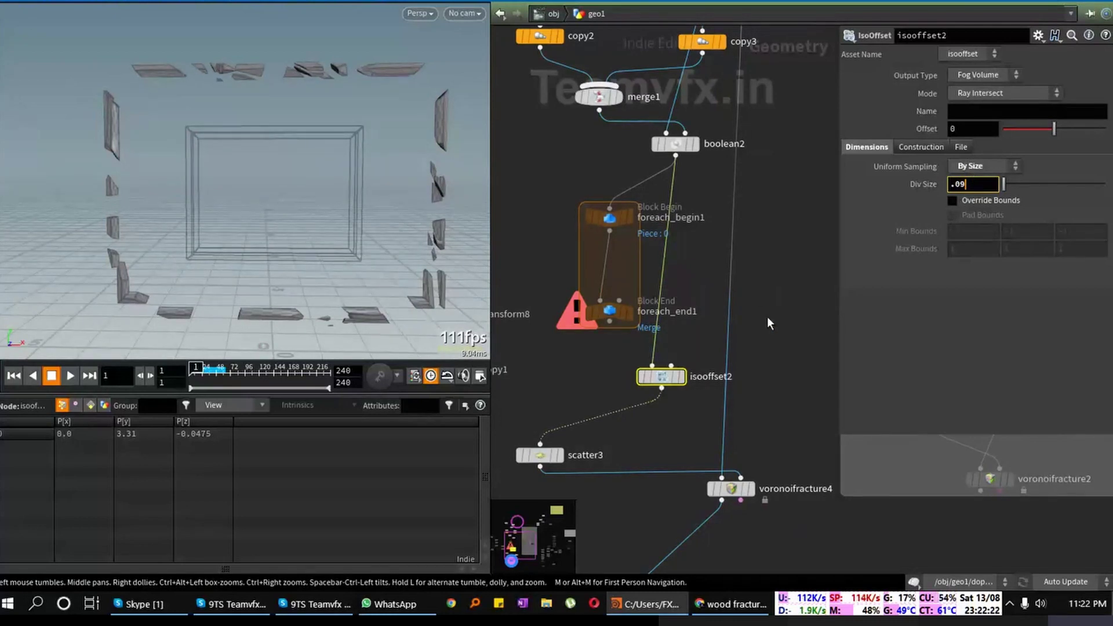
{"action": "key", "text": "Return"}
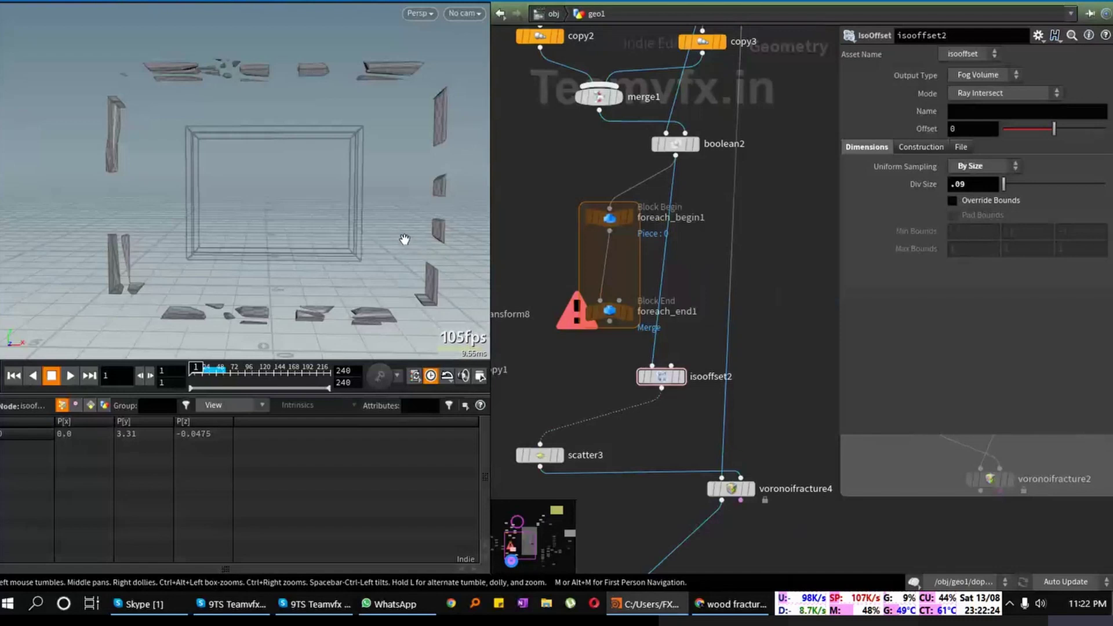
{"action": "left_click_drag", "start_coordinate": [404, 239], "coordinate": [313, 246]}
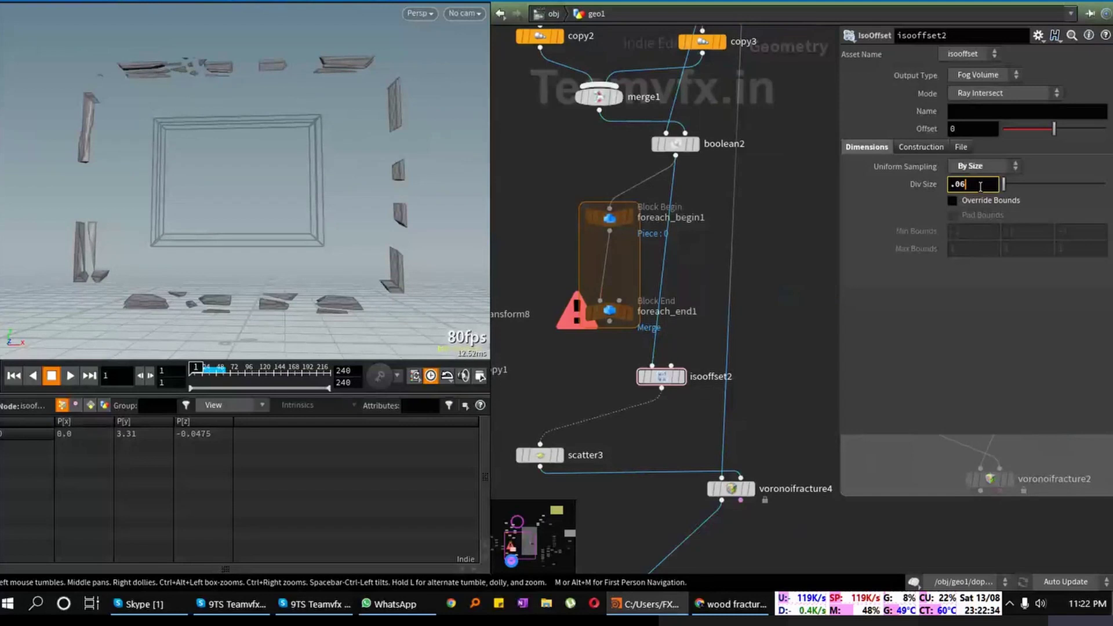
{"action": "key", "text": "Return"}
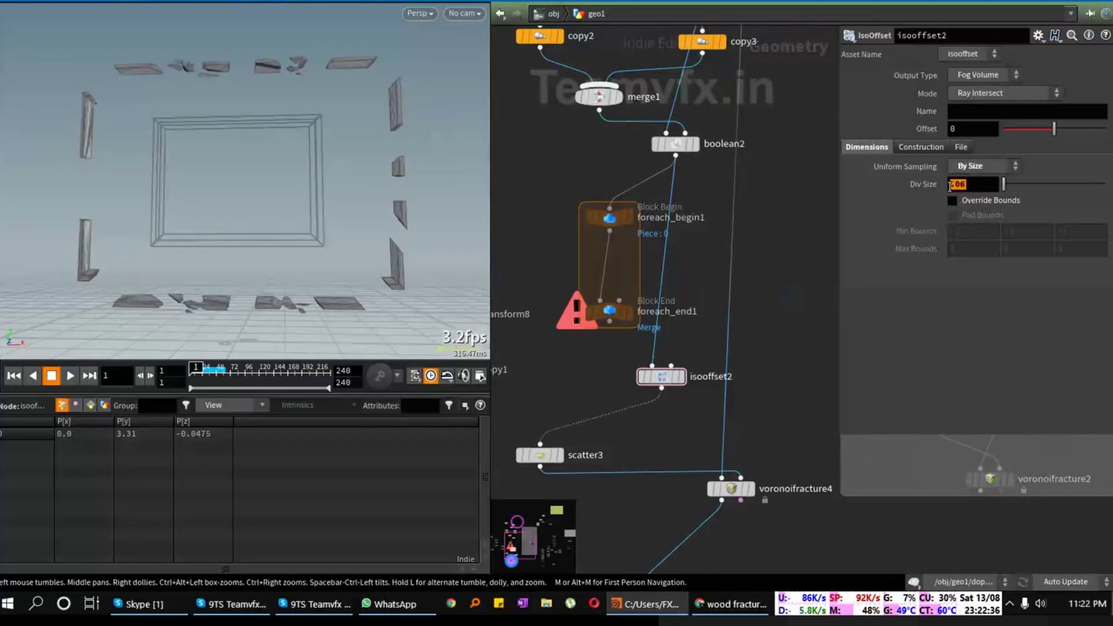
Step: Change isooffset2's Div Size to .2, then settle on .3
{"action": "left_click", "coordinate": [950, 184]}
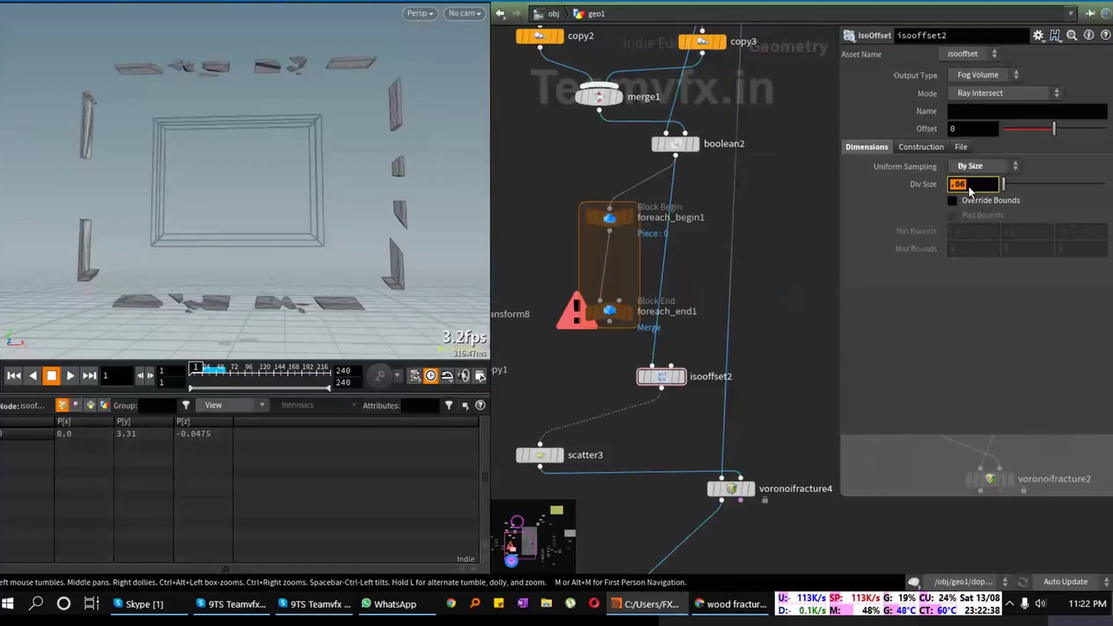
{"action": "left_click_drag", "start_coordinate": [940, 186], "coordinate": [954, 186]}
{"action": "left_click", "coordinate": [969, 182]}
{"action": "key", "text": "Return"}
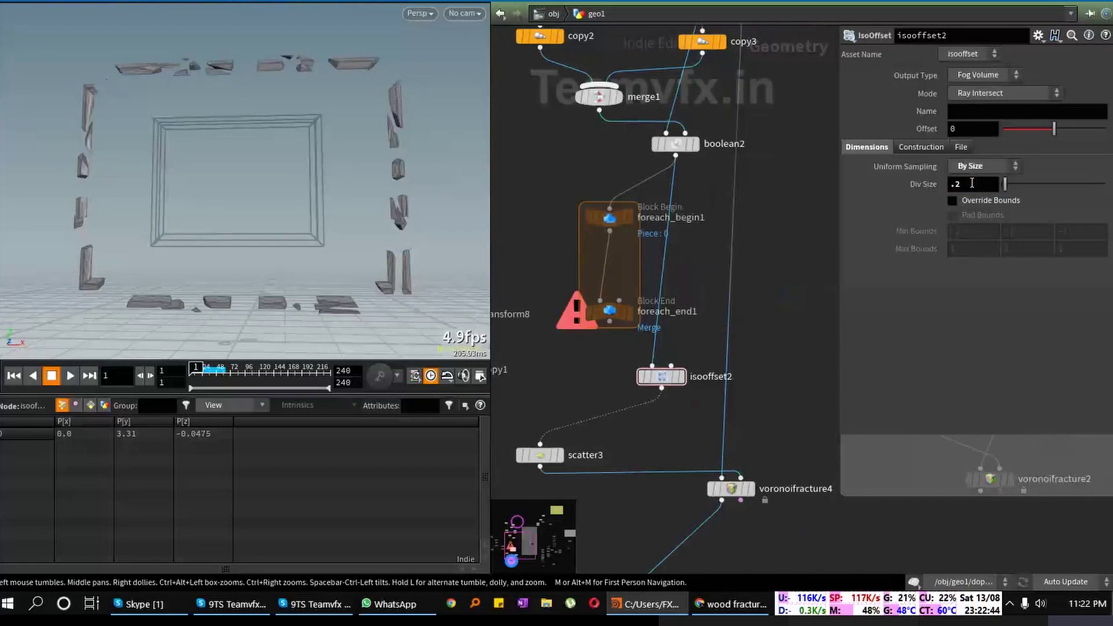
{"action": "left_click", "coordinate": [960, 184]}
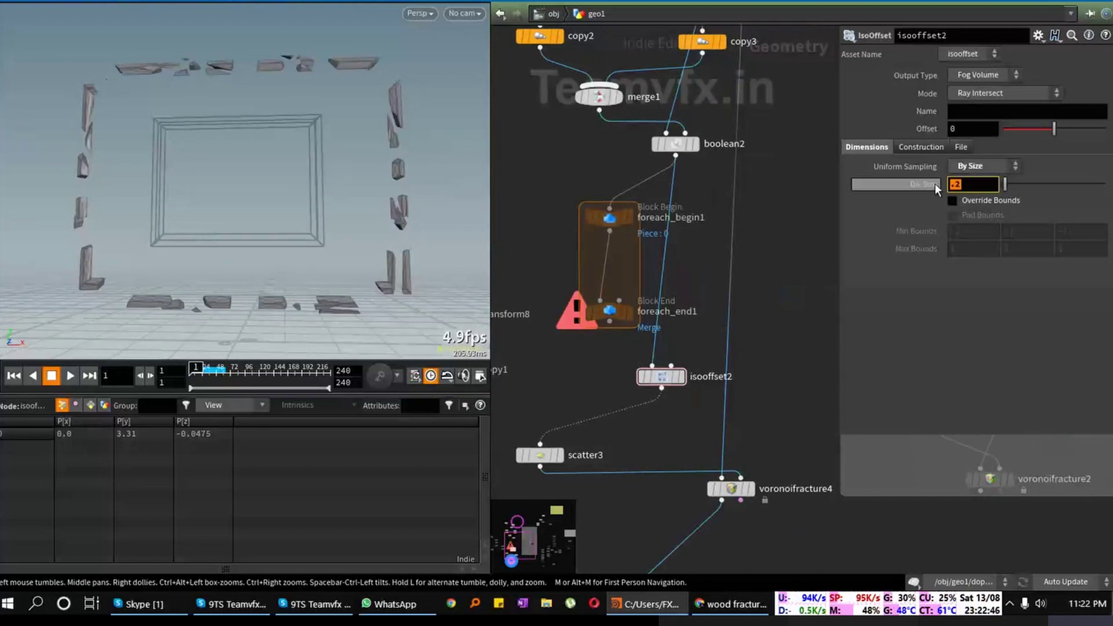
{"action": "type", "text": "3"}
{"action": "key", "text": "Return"}
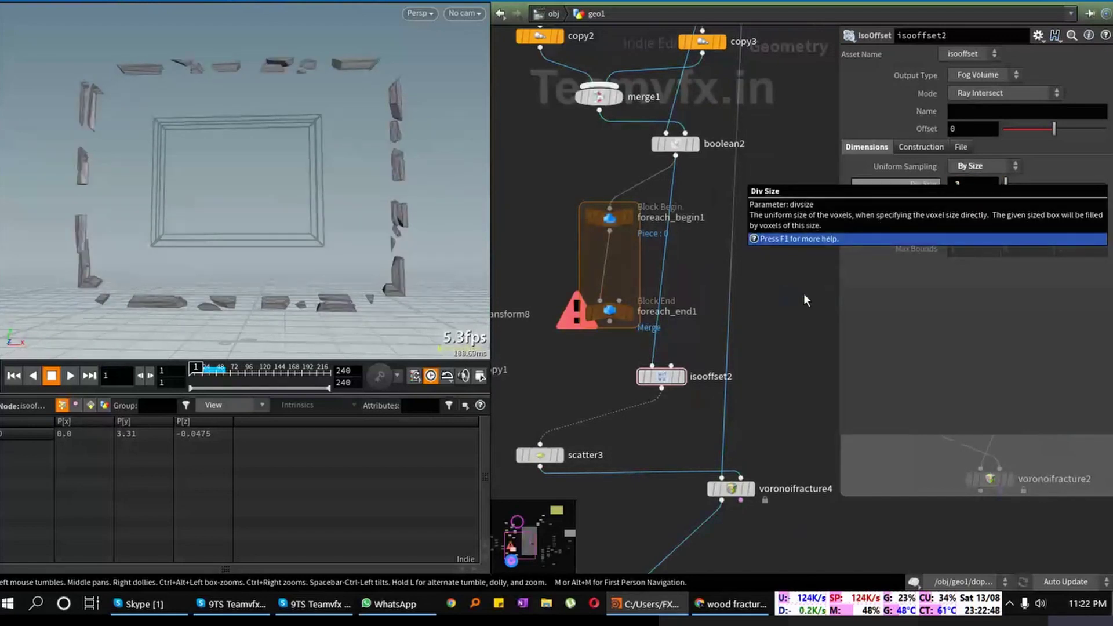
Step: Step the display flag through isooffset2, scatter and fracture down to explodedview1
{"action": "left_click", "coordinate": [682, 377]}
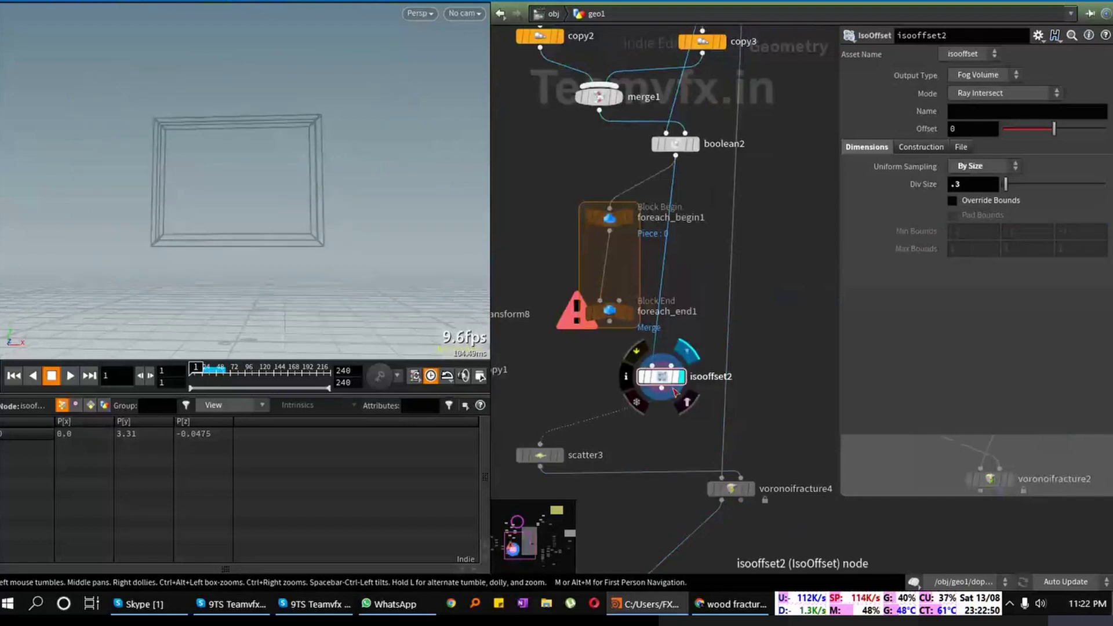
{"action": "left_click", "coordinate": [560, 455]}
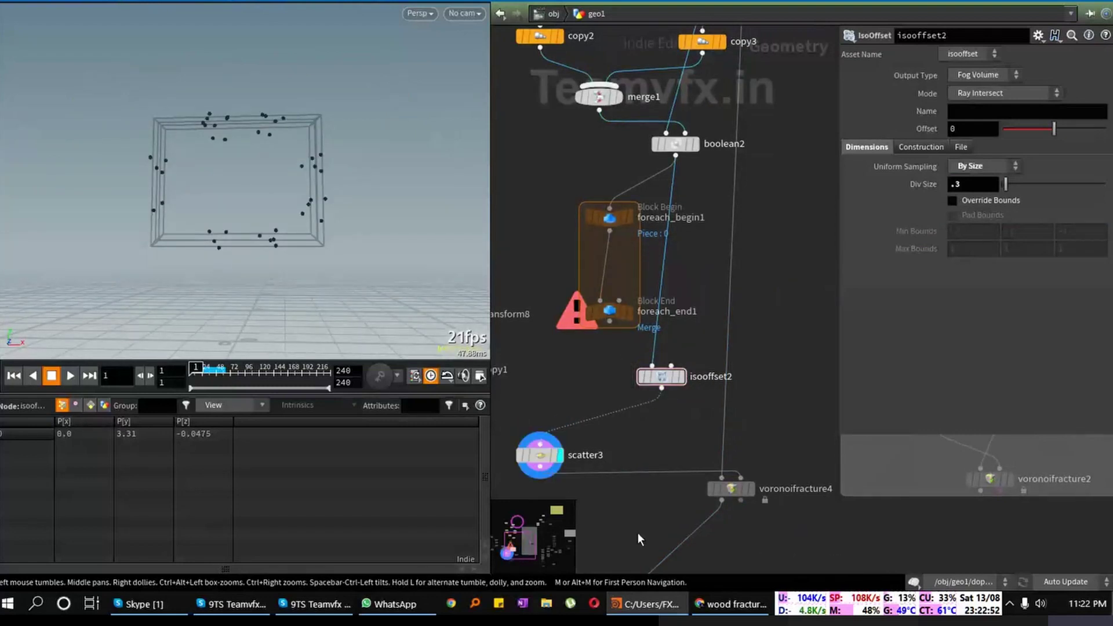
{"action": "left_click", "coordinate": [752, 488]}
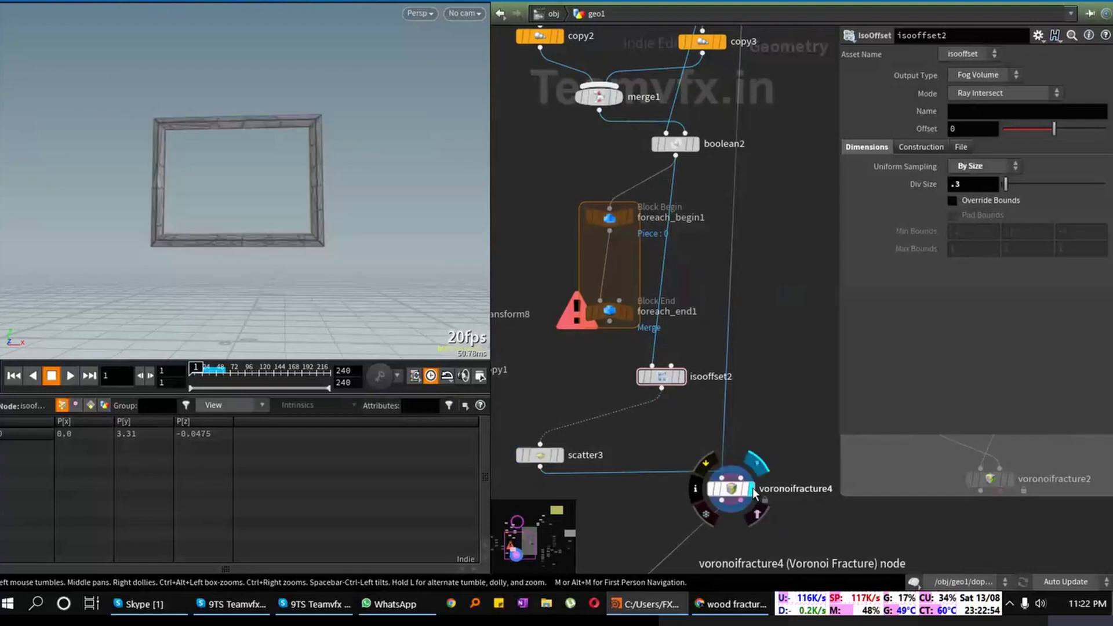
{"action": "middle_click_drag", "start_coordinate": [739, 568], "coordinate": [720, 438]}
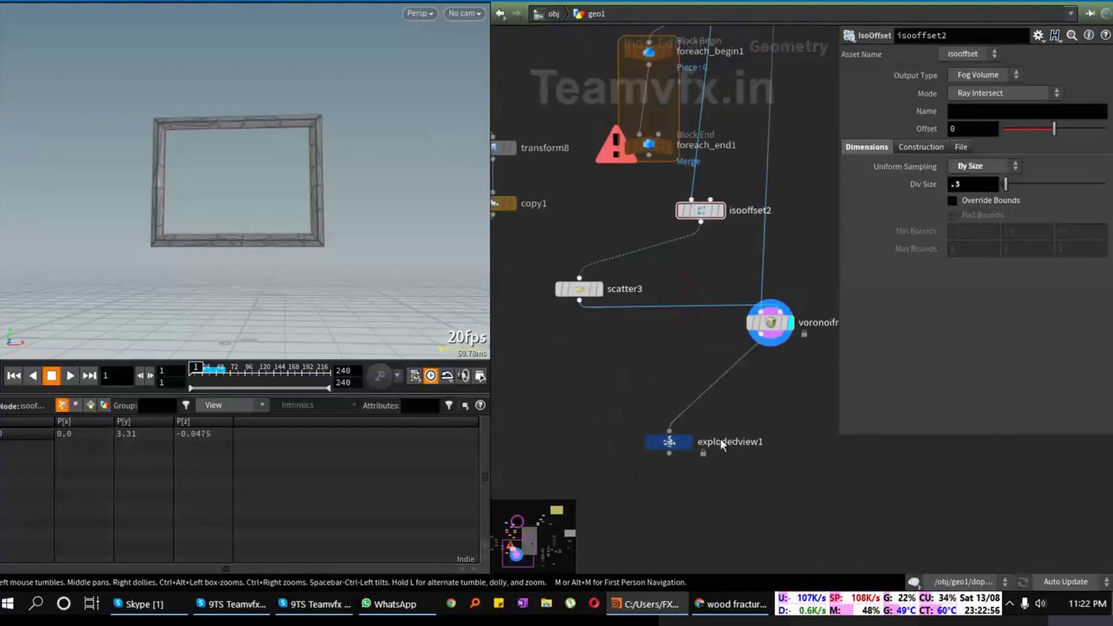
{"action": "left_click", "coordinate": [690, 443]}
{"action": "left_click_drag", "start_coordinate": [355, 173], "coordinate": [260, 192]}
Step: Set scatter3's Force Total Count to 100 and inspect the smaller exploded pieces
{"action": "left_click", "coordinate": [576, 290]}
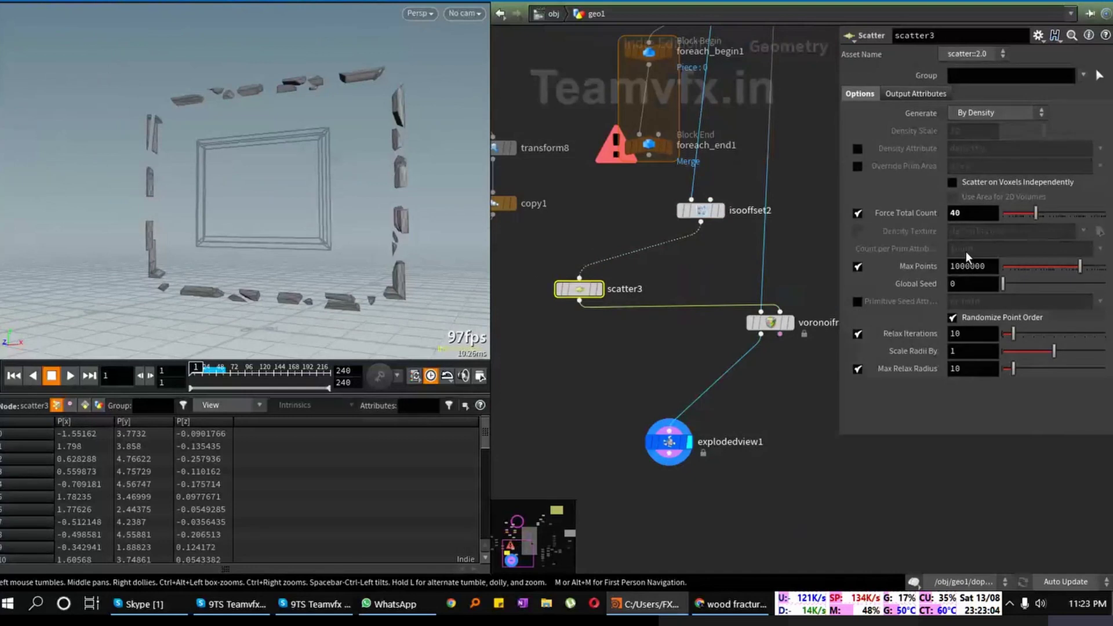
{"action": "double_click", "coordinate": [957, 213]}
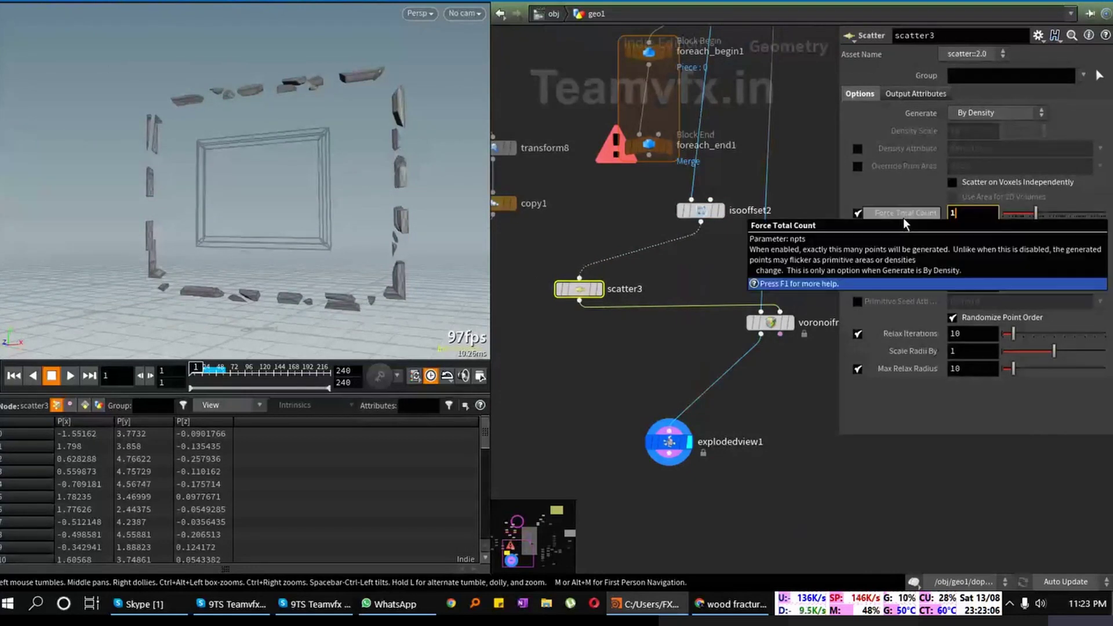
{"action": "type", "text": "100"}
{"action": "key", "text": "Return"}
{"action": "left_click_drag", "start_coordinate": [355, 264], "coordinate": [276, 246]}
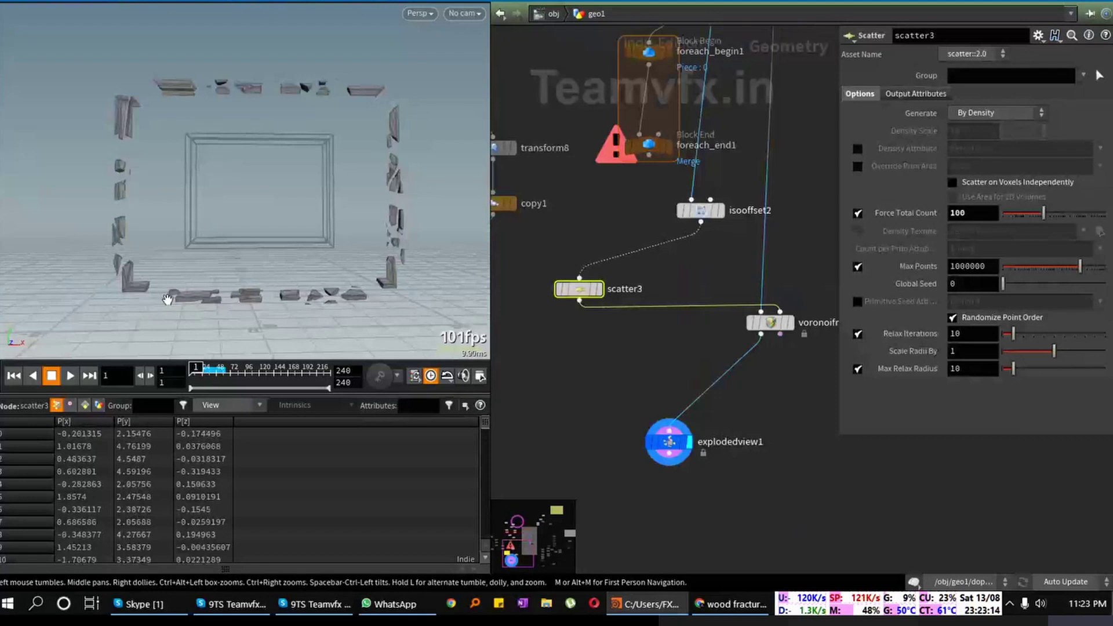
{"action": "middle_click_drag", "start_coordinate": [593, 209], "coordinate": [595, 380]}
{"action": "scroll", "coordinate": [596, 380], "scroll_direction": "up", "scroll_amount": 1}
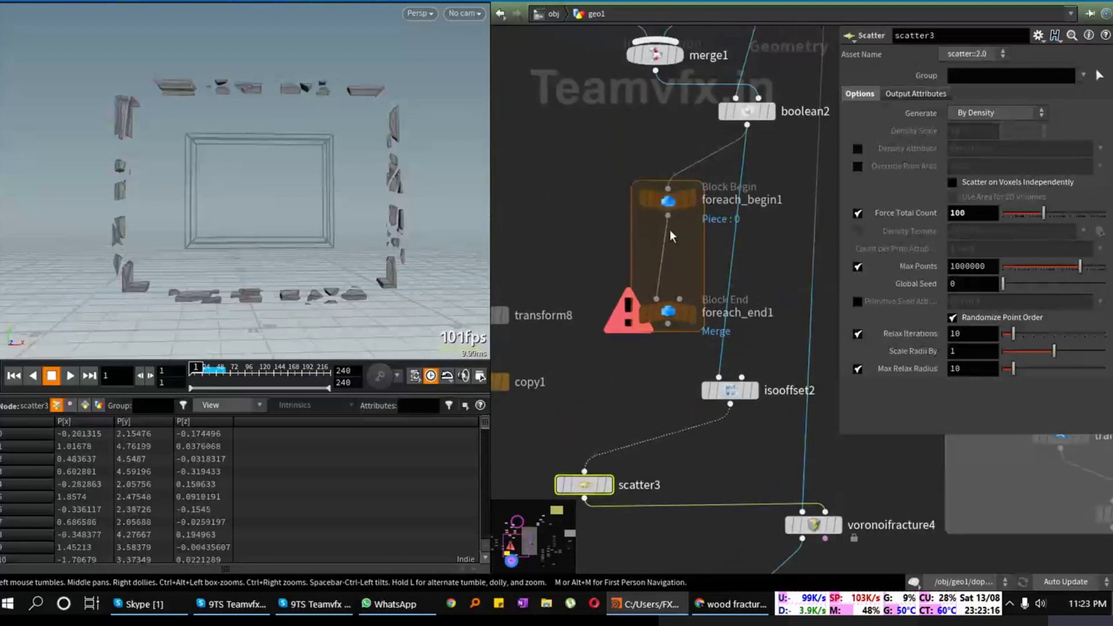
Step: Create a sphere2 node inside the for-each loop below foreach_begin1
{"action": "left_click", "coordinate": [692, 197]}
{"action": "mouse_move", "coordinate": [406, 219]}
{"action": "left_mouse_down"}
{"action": "mouse_move", "coordinate": [392, 202]}
{"action": "mouse_move", "coordinate": [284, 158]}
{"action": "mouse_move", "coordinate": [268, 122]}
{"action": "mouse_move", "coordinate": [129, 253]}
{"action": "mouse_move", "coordinate": [209, 246]}
{"action": "mouse_move", "coordinate": [165, 262]}
{"action": "mouse_move", "coordinate": [330, 241]}
{"action": "left_mouse_up"}
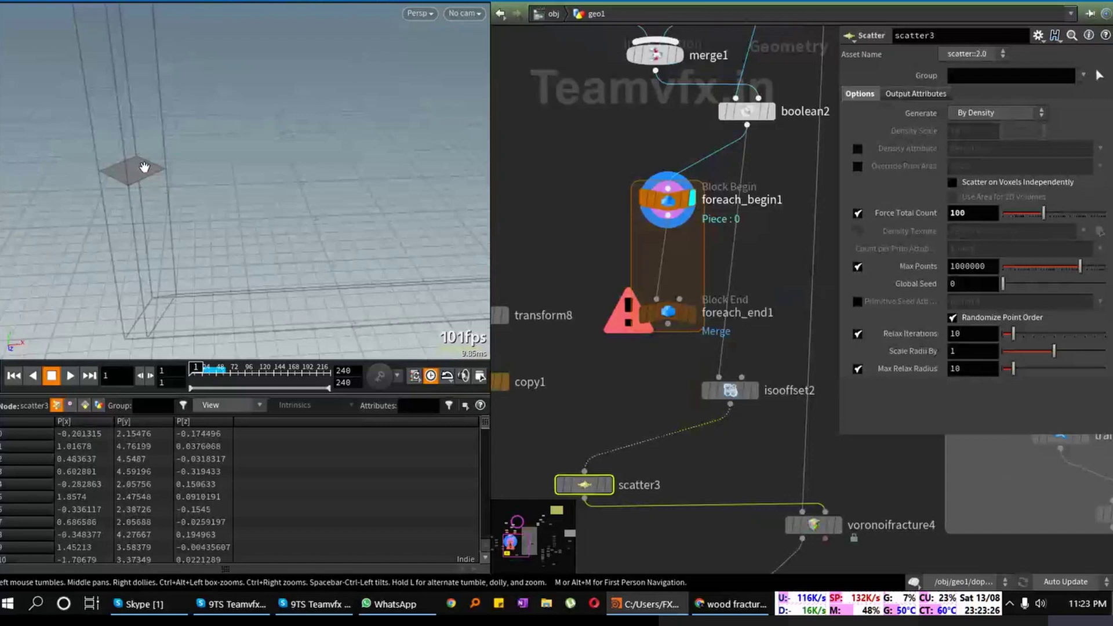
{"action": "middle_click_drag", "start_coordinate": [557, 211], "coordinate": [557, 243]}
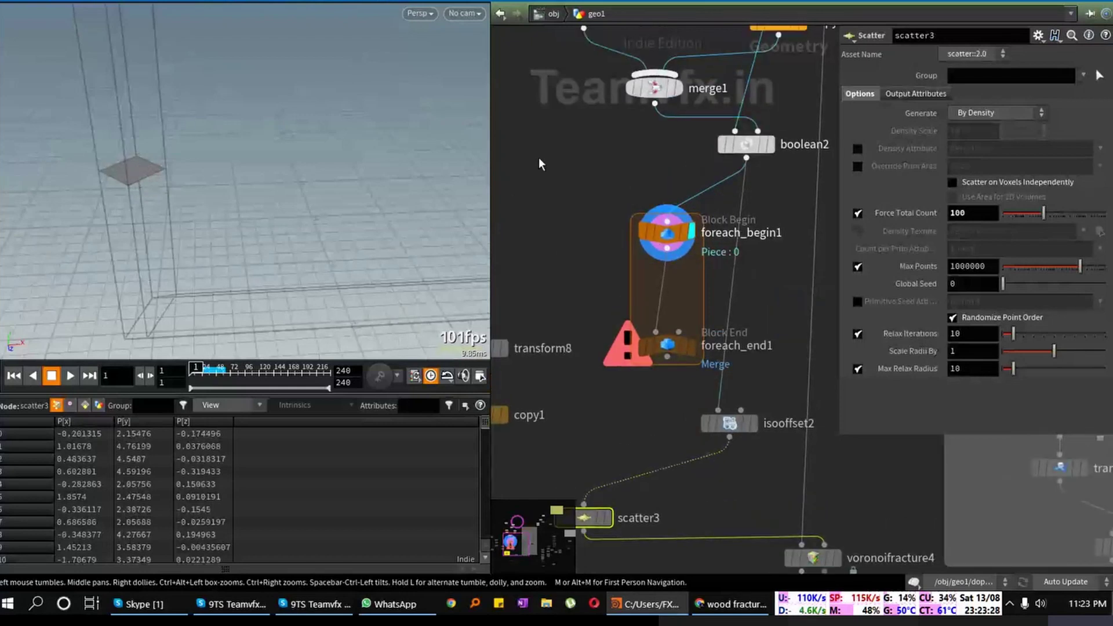
{"action": "key", "text": "Tab"}
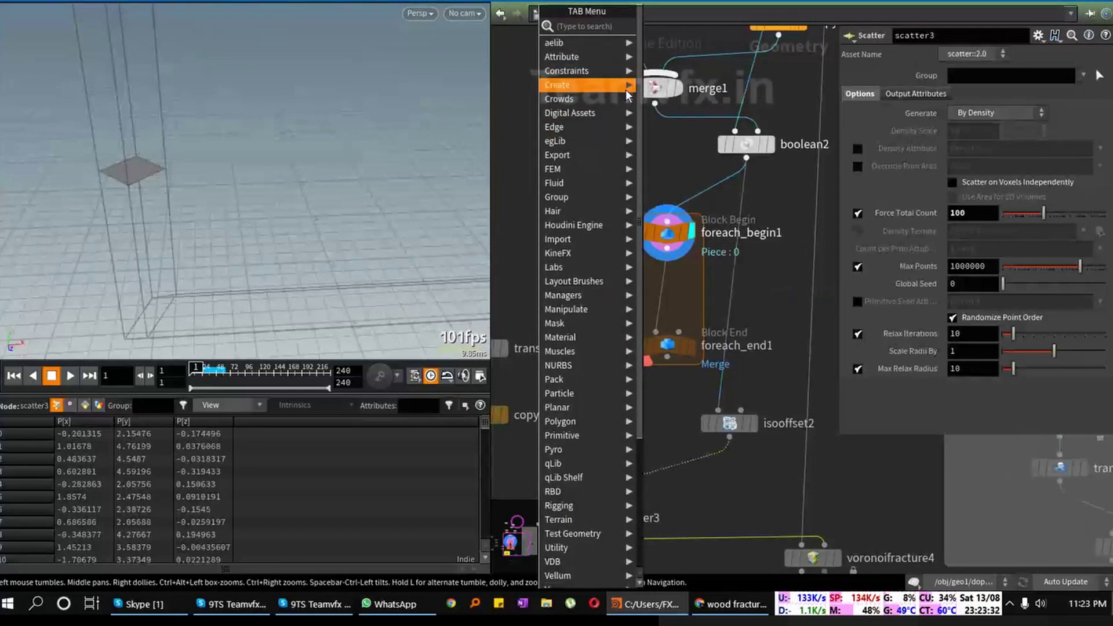
{"action": "mouse_move", "coordinate": [580, 85]}
{"action": "left_click", "coordinate": [660, 141]}
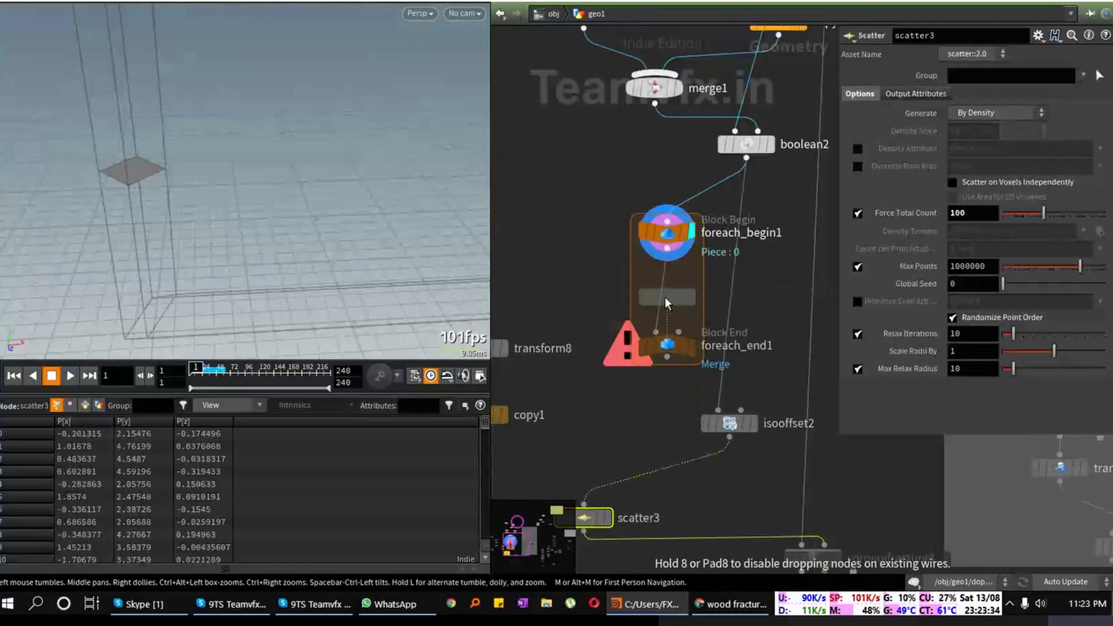
{"action": "left_click", "coordinate": [666, 293]}
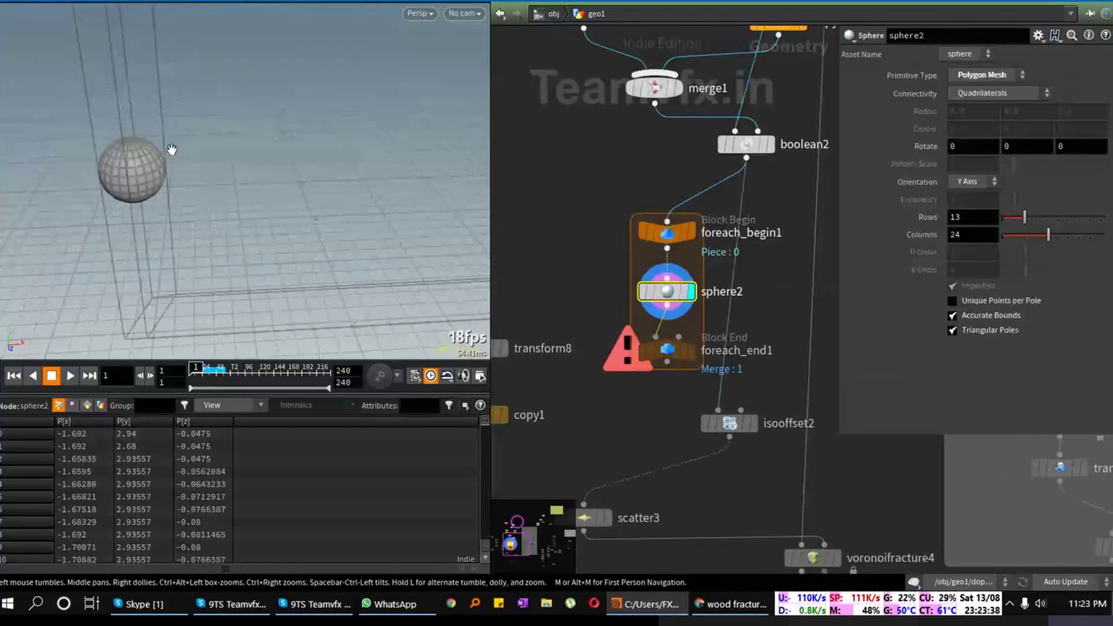
Step: Display foreach_end1 and drop isooffset2 onto the wire after sphere2
{"action": "left_click", "coordinate": [689, 350]}
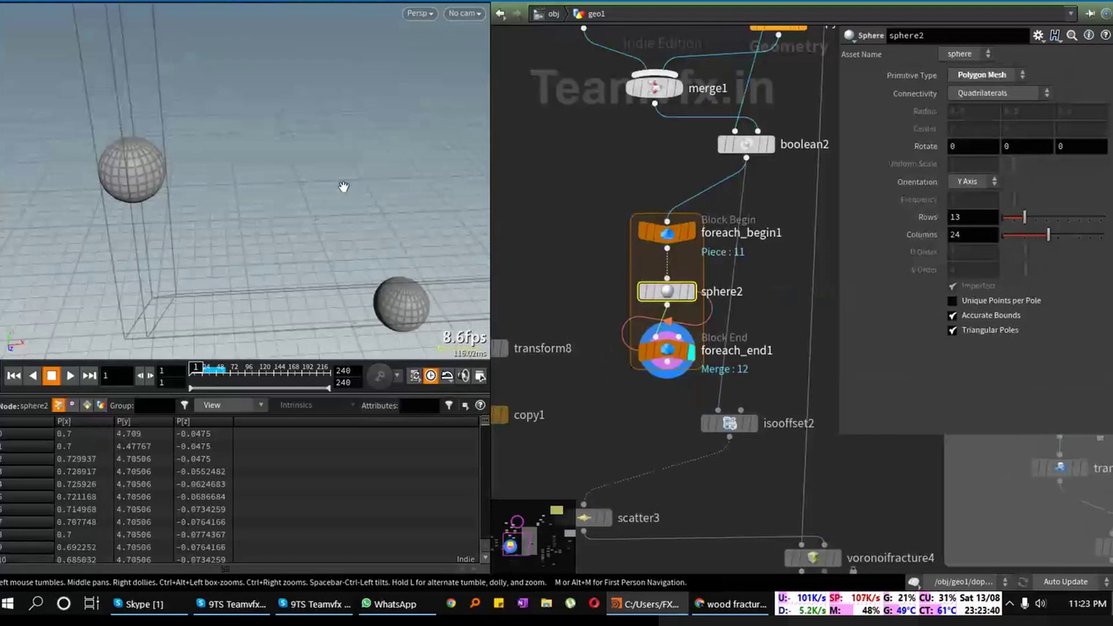
{"action": "middle_click_drag", "start_coordinate": [343, 186], "coordinate": [287, 182]}
{"action": "left_click_drag", "start_coordinate": [287, 182], "coordinate": [284, 149]}
{"action": "left_click_drag", "start_coordinate": [667, 349], "coordinate": [666, 390]}
{"action": "middle_click_drag", "start_coordinate": [648, 455], "coordinate": [615, 420]}
{"action": "left_click_drag", "start_coordinate": [704, 387], "coordinate": [629, 295]}
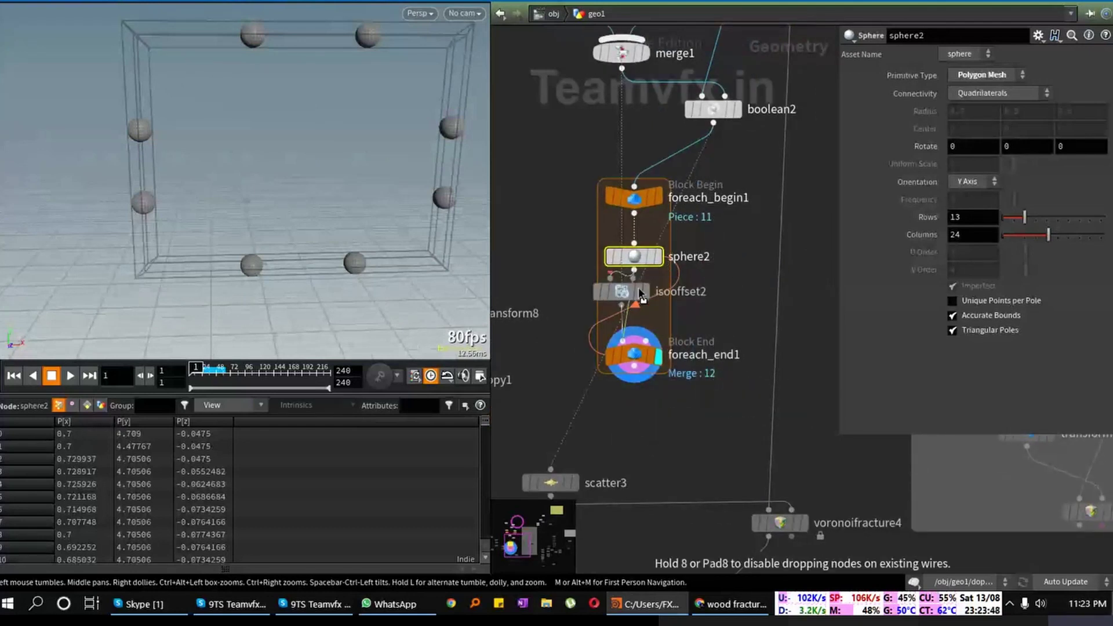
Step: Move scatter3 aside and wire isooffset2's output into foreach_end1
{"action": "middle_click_drag", "start_coordinate": [726, 342], "coordinate": [736, 349]}
{"action": "left_click_drag", "start_coordinate": [645, 366], "coordinate": [649, 403]}
{"action": "middle_click_drag", "start_coordinate": [651, 486], "coordinate": [669, 397]}
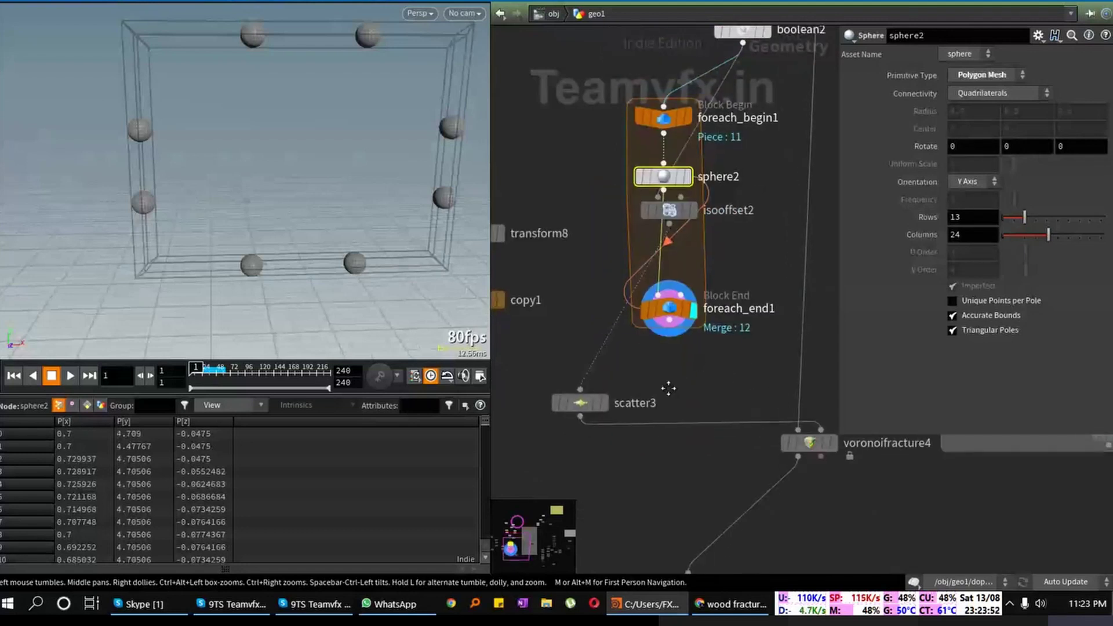
{"action": "left_click", "coordinate": [586, 401]}
{"action": "left_click_drag", "start_coordinate": [586, 404], "coordinate": [735, 393]}
{"action": "scroll", "coordinate": [707, 226], "scroll_direction": "up", "scroll_amount": 3}
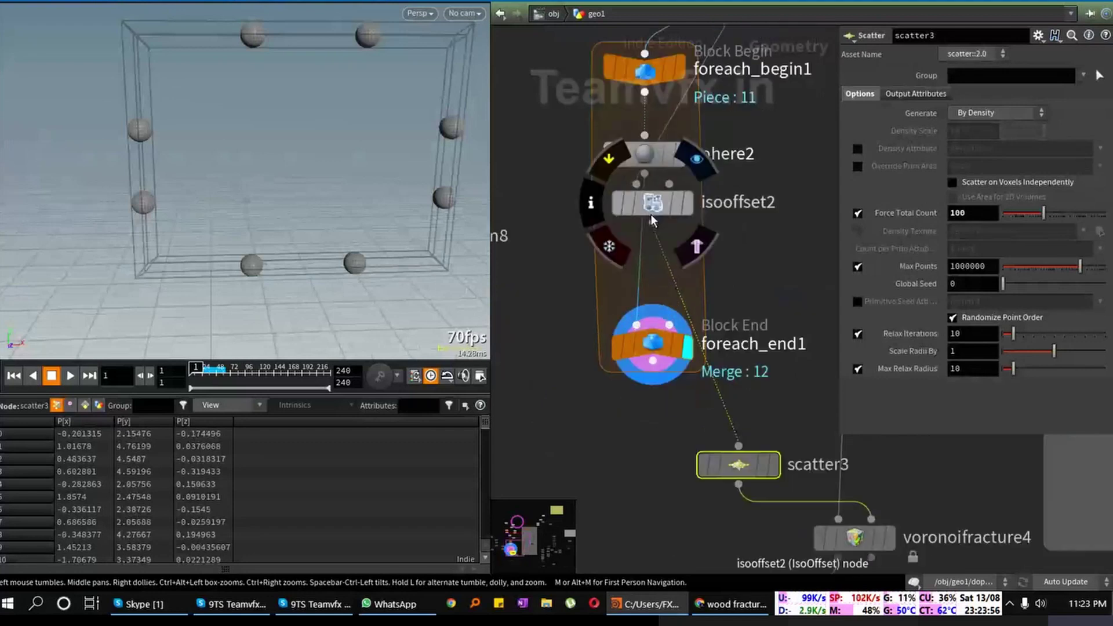
{"action": "left_click_drag", "start_coordinate": [652, 223], "coordinate": [637, 325]}
Step: Place sphere2 above isooffset2 and cut the wire into isooffset2's second input
{"action": "scroll", "coordinate": [666, 203], "scroll_direction": "up", "scroll_amount": 2}
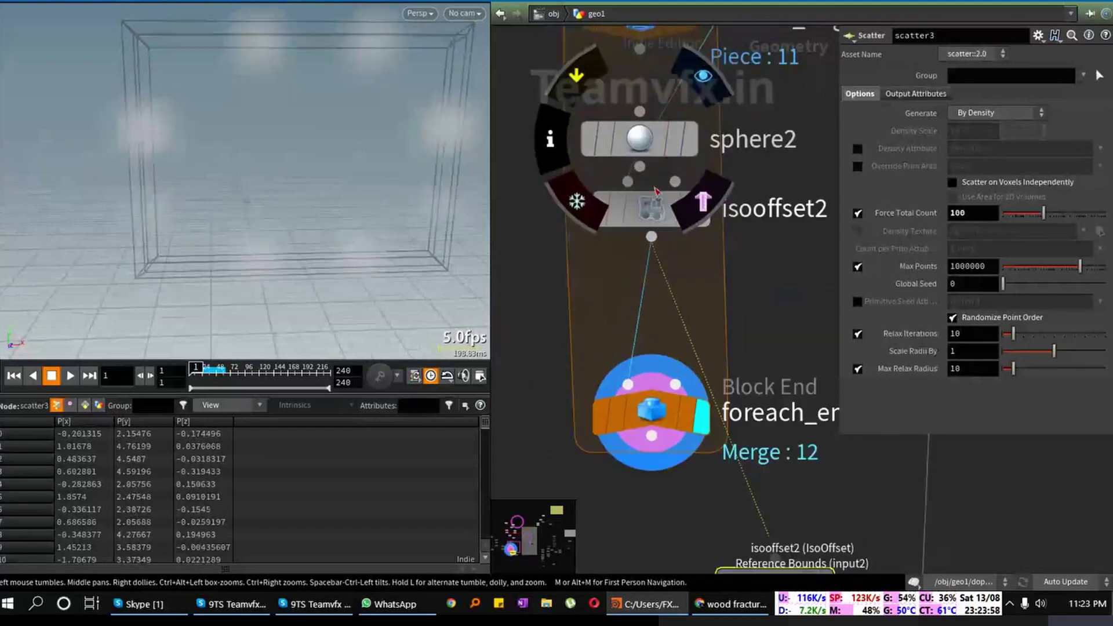
{"action": "left_click_drag", "start_coordinate": [651, 147], "coordinate": [652, 97]}
{"action": "left_click", "coordinate": [640, 117]}
{"action": "left_click", "coordinate": [675, 182]}
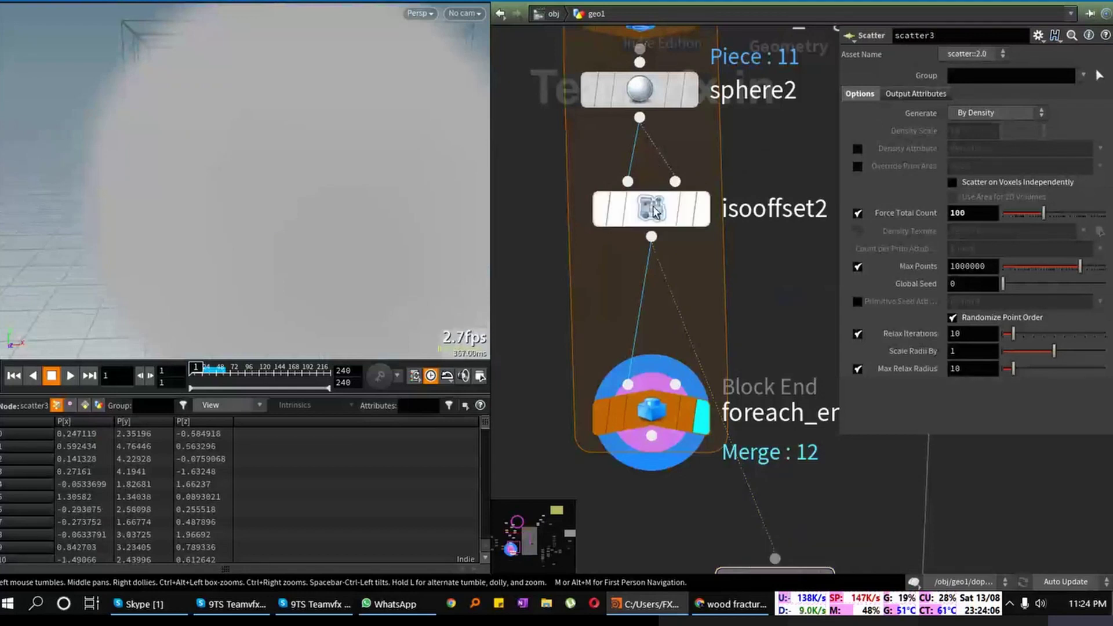
{"action": "mouse_move", "coordinate": [662, 152]}
{"action": "key", "text": "y"}
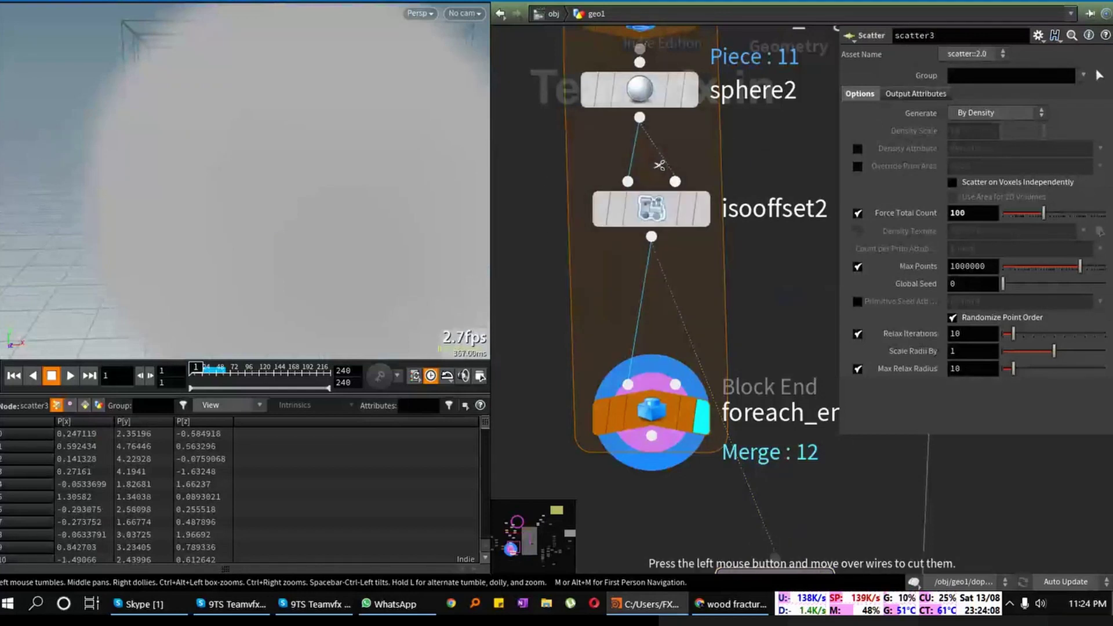
{"action": "left_click_drag", "start_coordinate": [653, 152], "coordinate": [698, 150]}
{"action": "left_click_drag", "start_coordinate": [655, 98], "coordinate": [655, 141]}
Step: Connect foreach_begin1 into sphere2 and display isooffset2's result
{"action": "scroll", "coordinate": [640, 87], "scroll_direction": "up", "scroll_amount": 2}
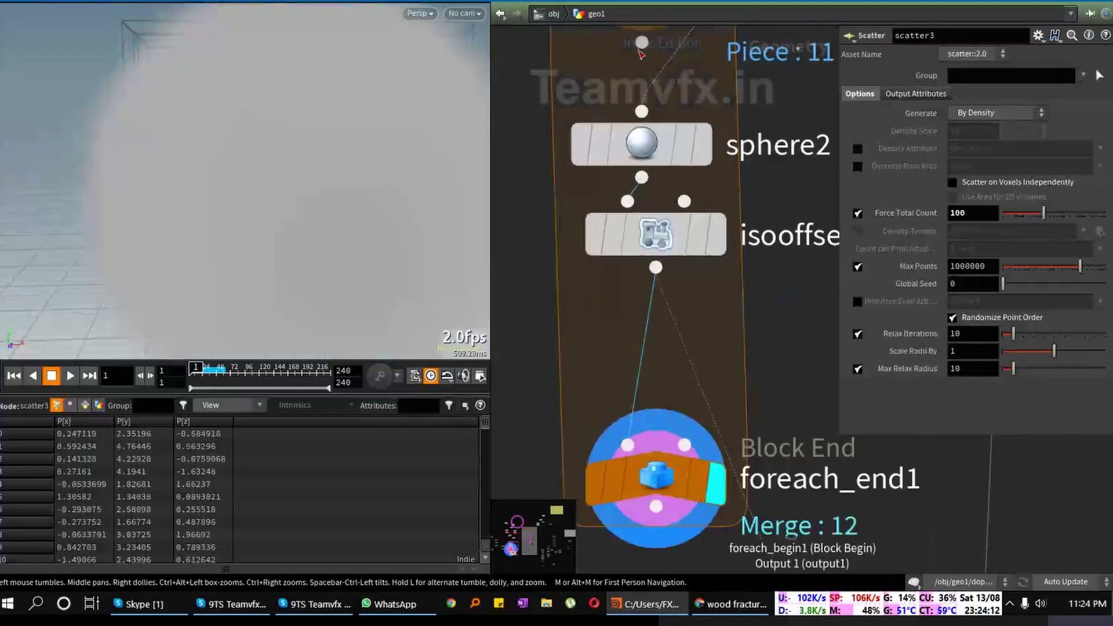
{"action": "left_click_drag", "start_coordinate": [642, 43], "coordinate": [641, 147]}
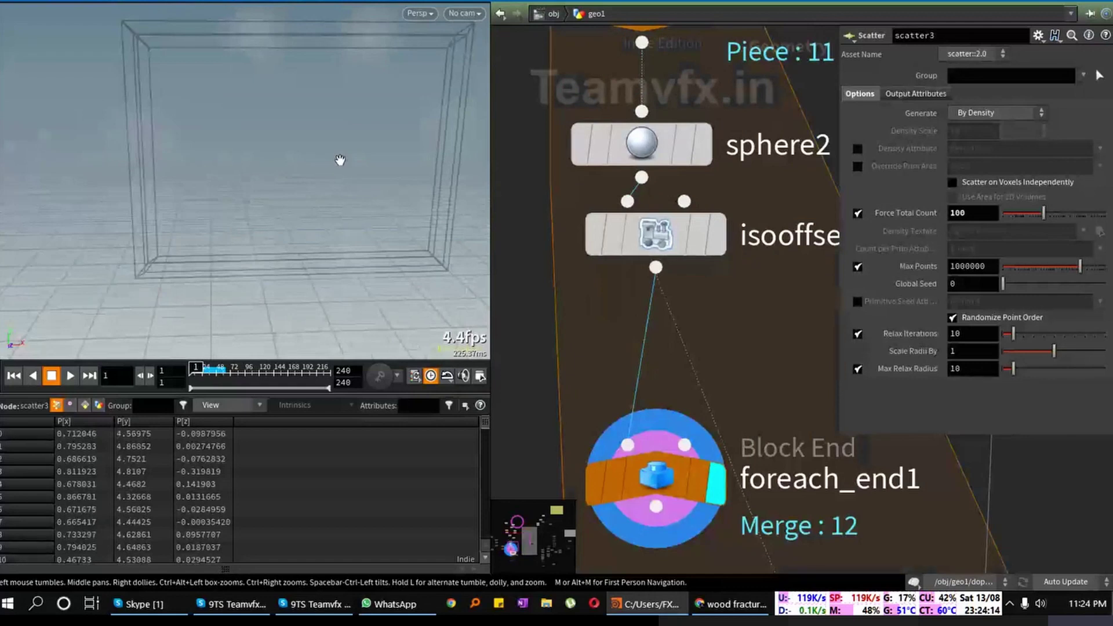
{"action": "right_click_drag", "start_coordinate": [340, 160], "coordinate": [305, 143]}
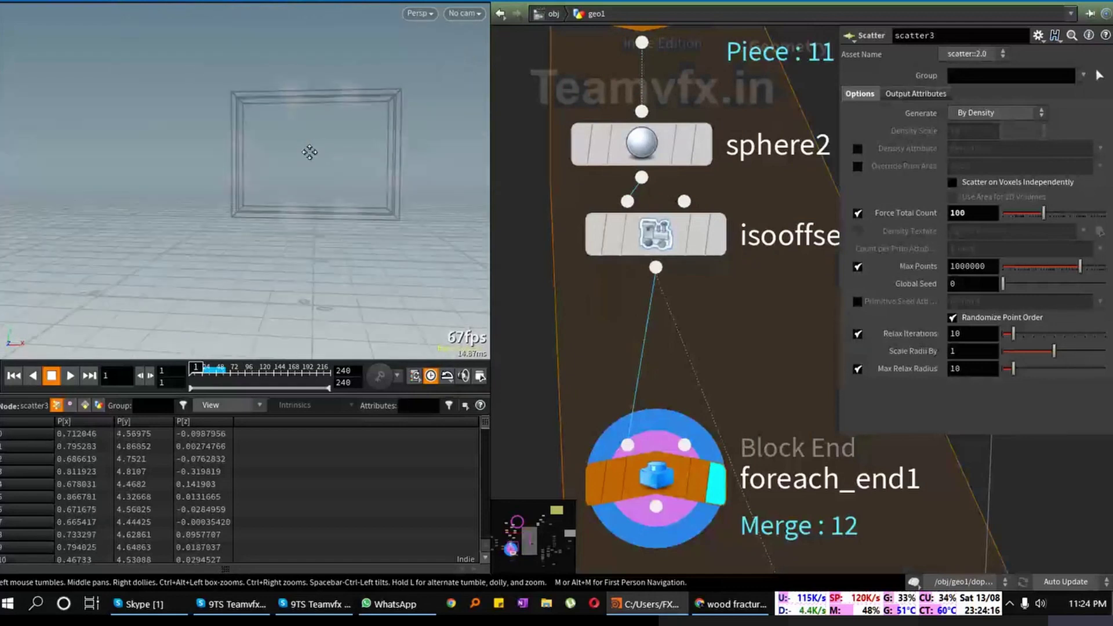
{"action": "left_click_drag", "start_coordinate": [309, 152], "coordinate": [373, 178]}
{"action": "left_click", "coordinate": [718, 295]}
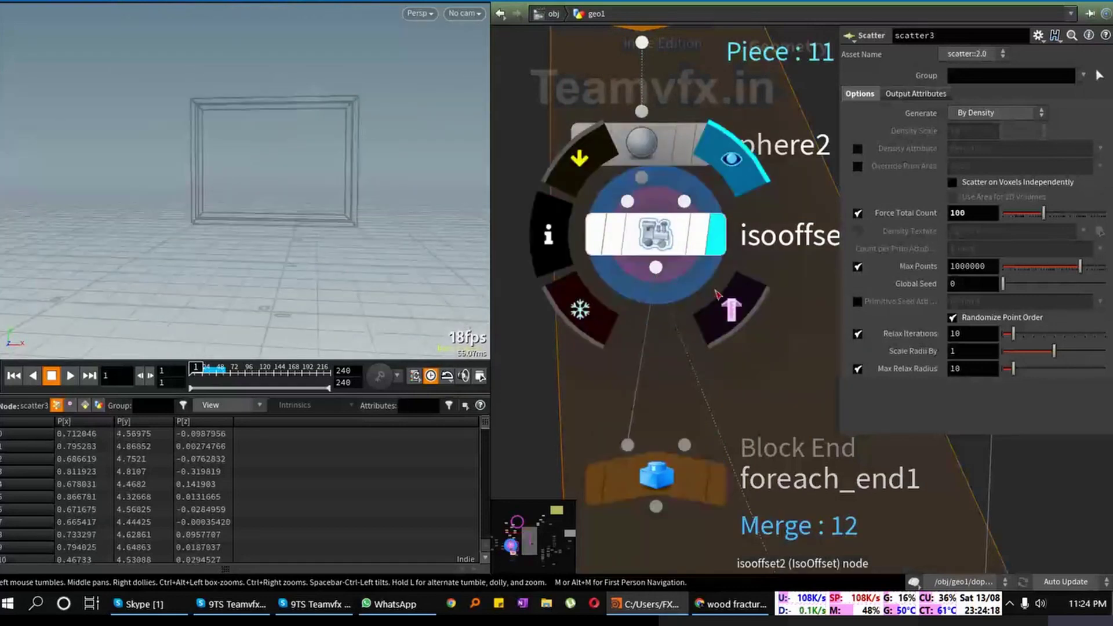
Step: Disconnect isooffset2 from scatter3, wire sphere2 into isooffset2, and display foreach_end1
{"action": "right_click", "coordinate": [706, 399]}
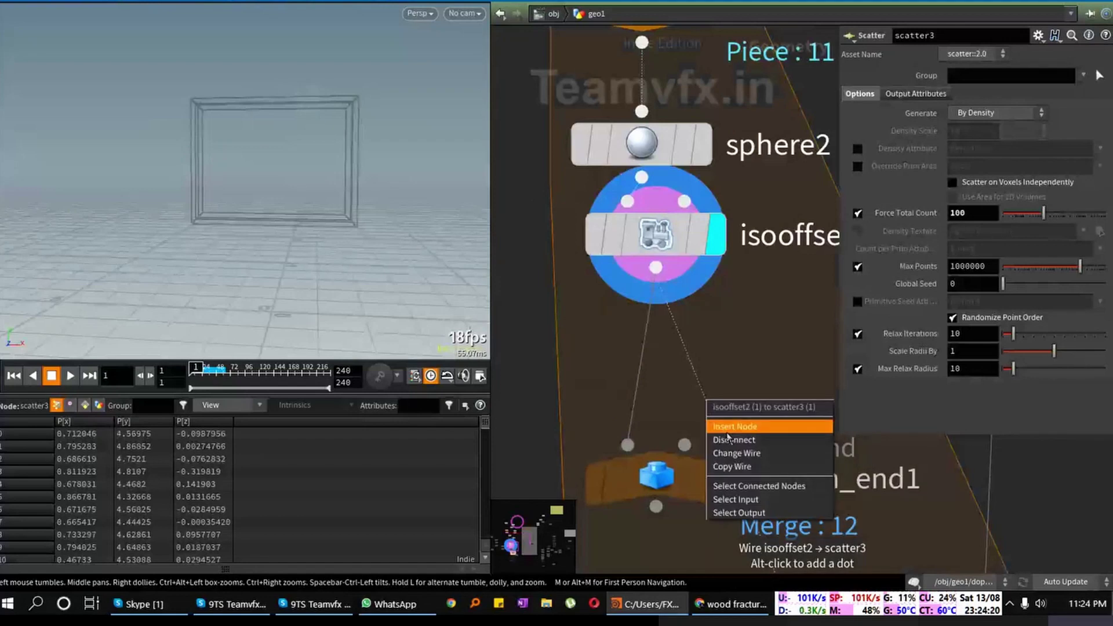
{"action": "left_click", "coordinate": [732, 439]}
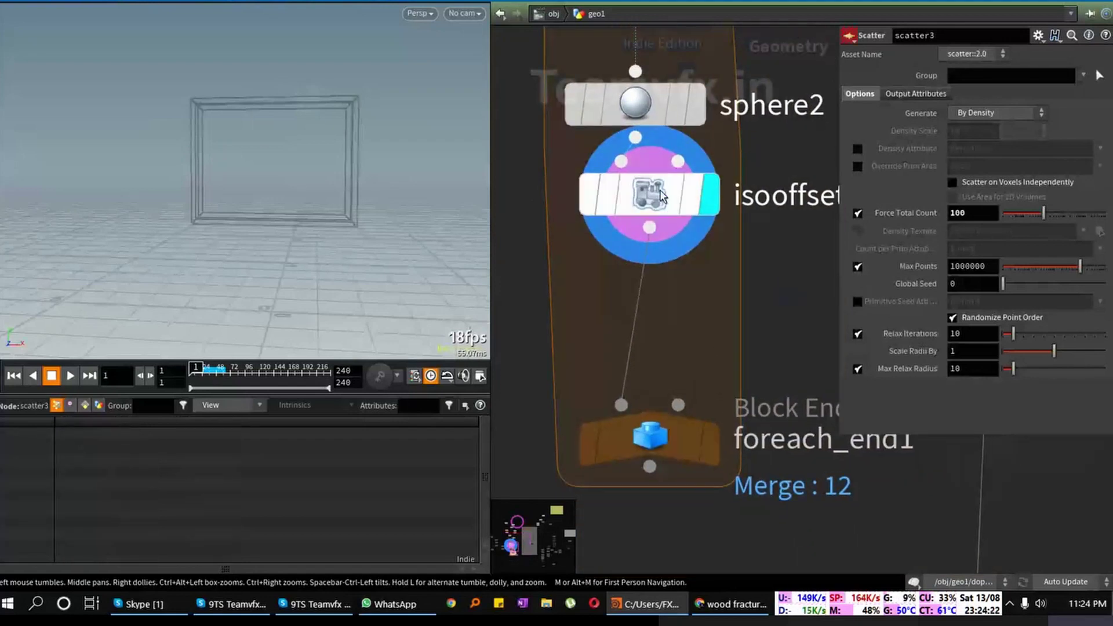
{"action": "left_click_drag", "start_coordinate": [661, 196], "coordinate": [647, 219]}
{"action": "left_click_drag", "start_coordinate": [635, 129], "coordinate": [646, 192]}
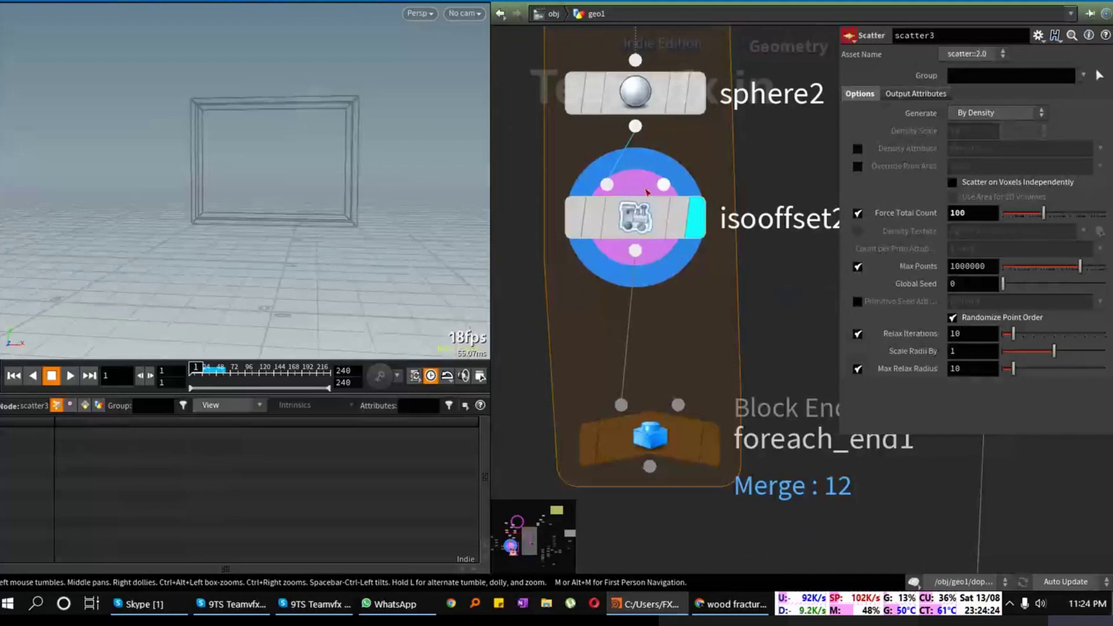
{"action": "left_click", "coordinate": [703, 439]}
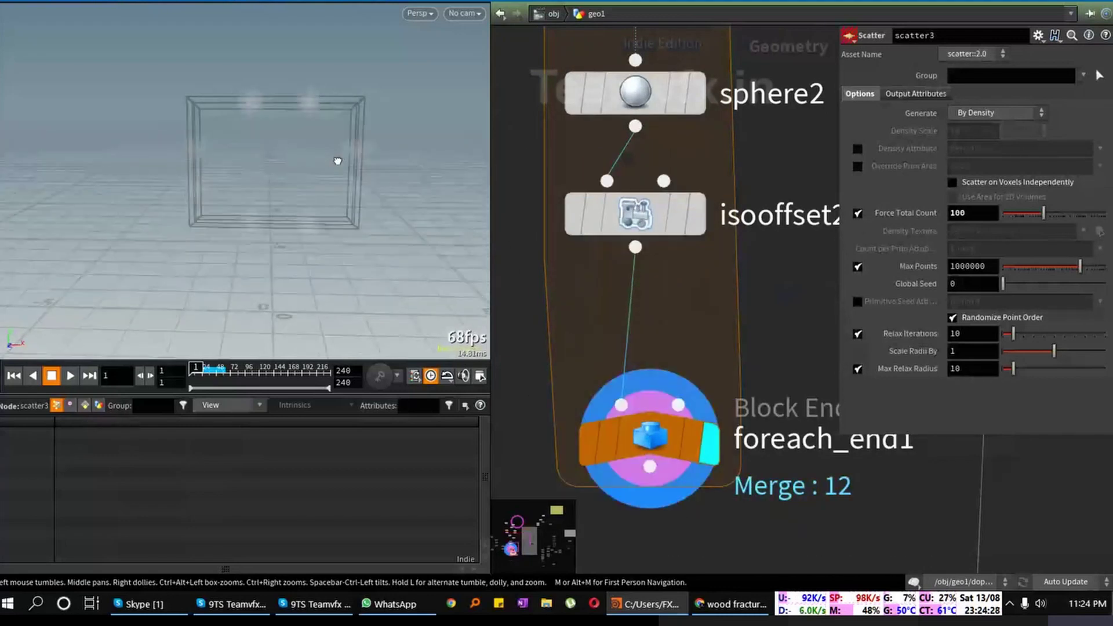
Step: Set isooffset2's Div Size to .1
{"action": "left_click", "coordinate": [635, 214]}
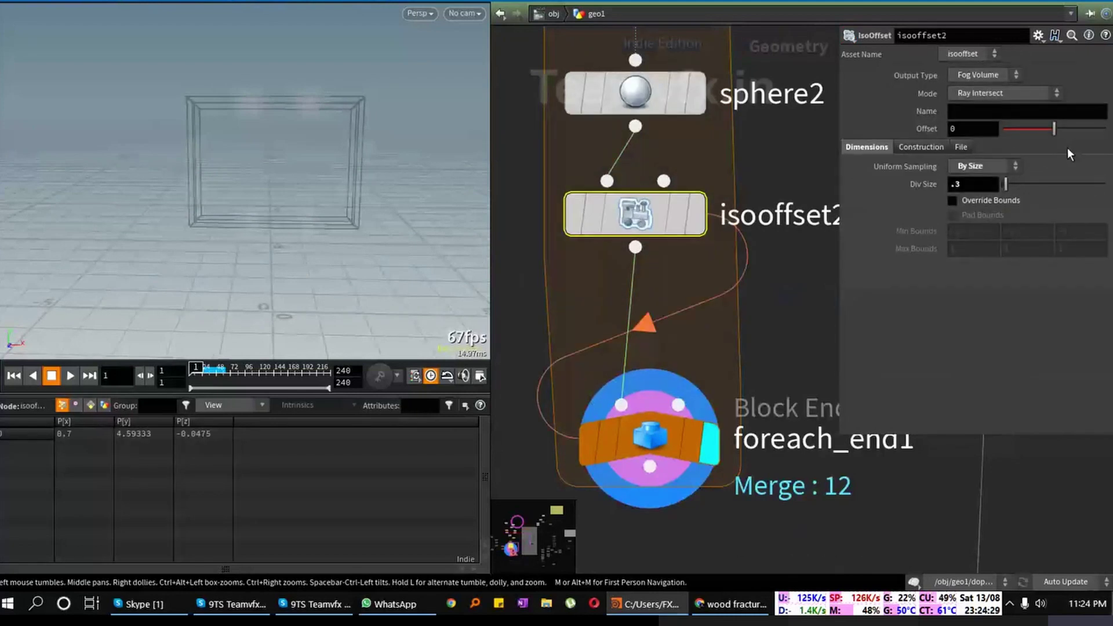
{"action": "left_click", "coordinate": [989, 184]}
{"action": "type", "text": ".1"}
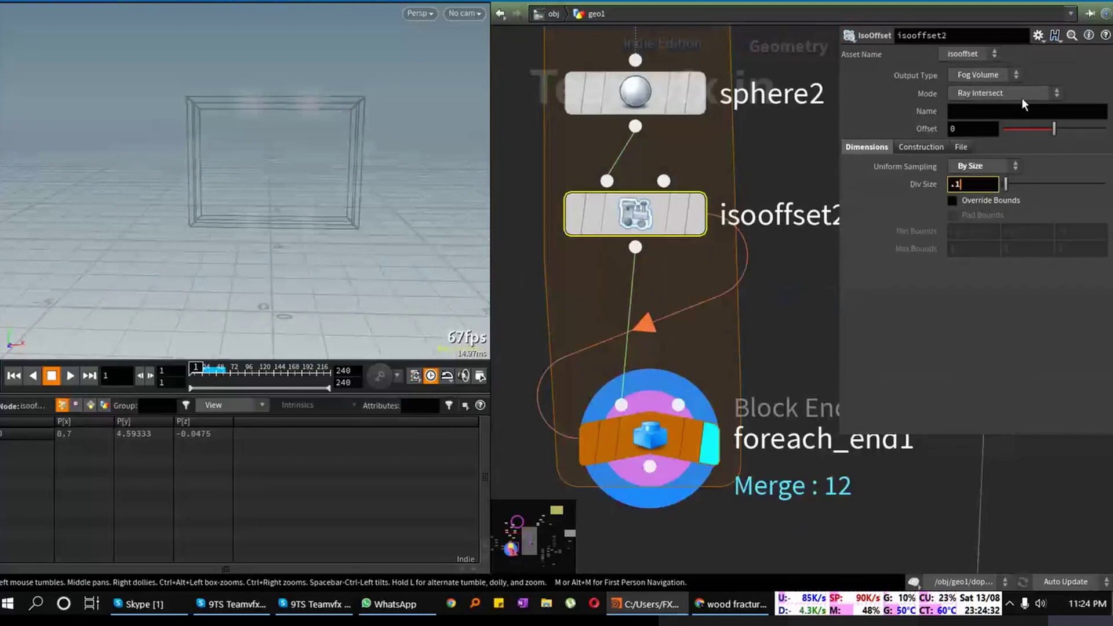
{"action": "key", "text": "Return"}
{"action": "scroll", "coordinate": [748, 348], "scroll_direction": "down", "scroll_amount": 3}
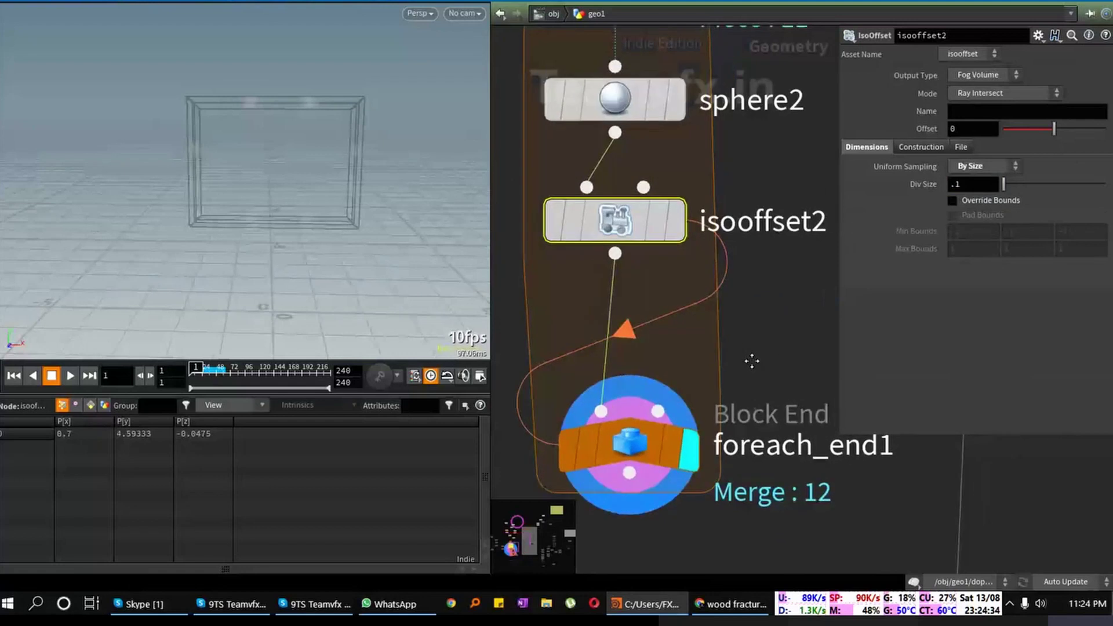
Step: Display voronoifracture4's fractured frame, then explodedview1's exploded pieces
{"action": "middle_click_drag", "start_coordinate": [729, 446], "coordinate": [643, 319]}
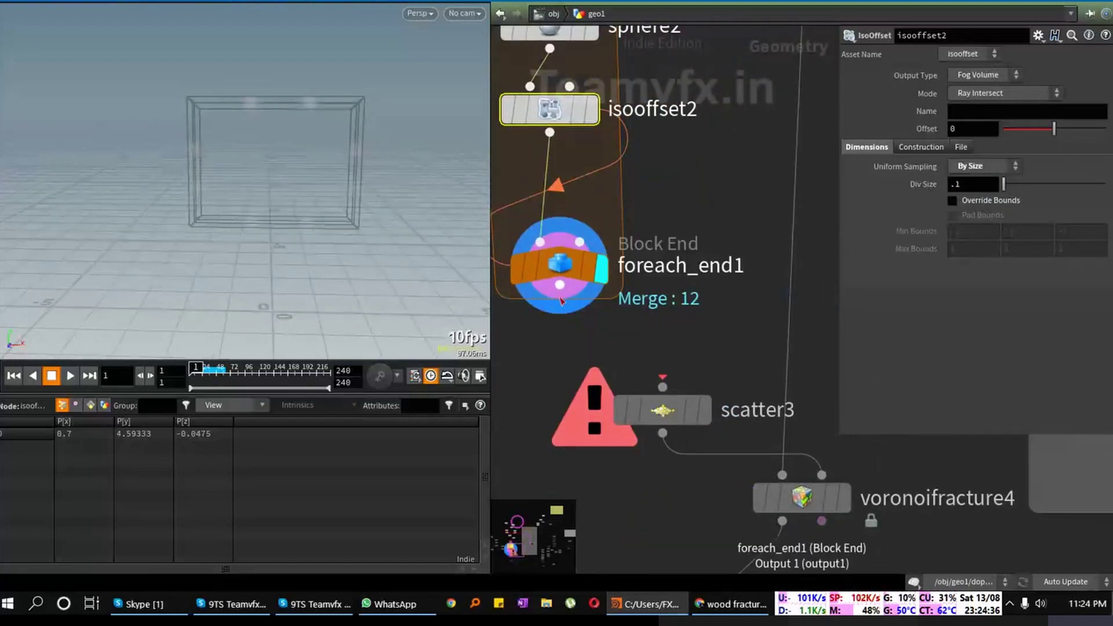
{"action": "middle_click_drag", "start_coordinate": [639, 479], "coordinate": [576, 397]}
{"action": "mouse_move", "coordinate": [736, 412]}
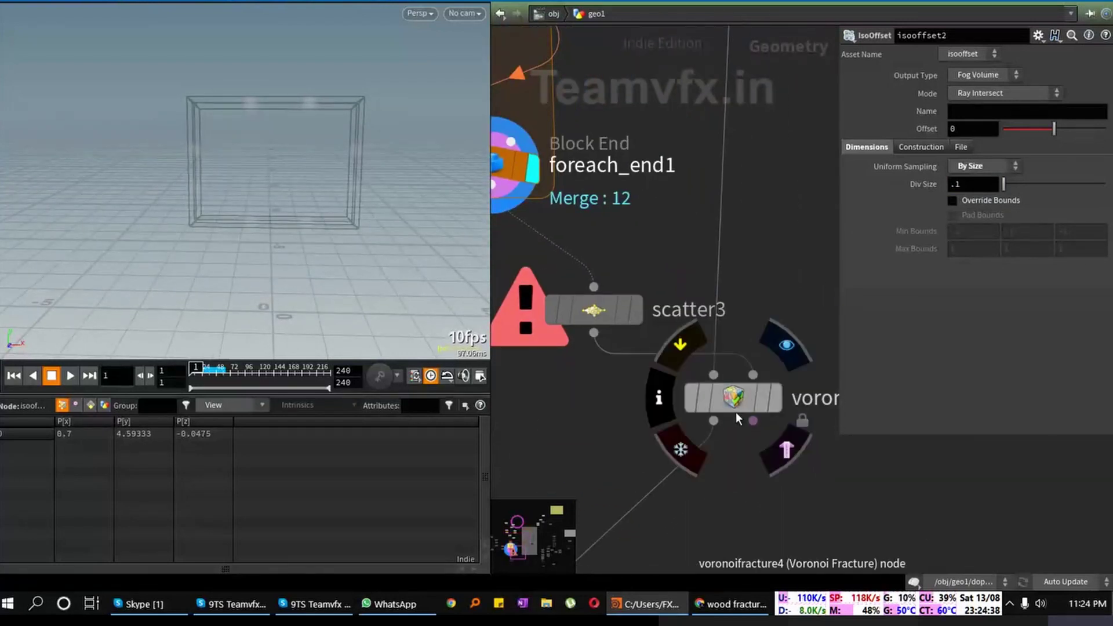
{"action": "left_click", "coordinate": [778, 398]}
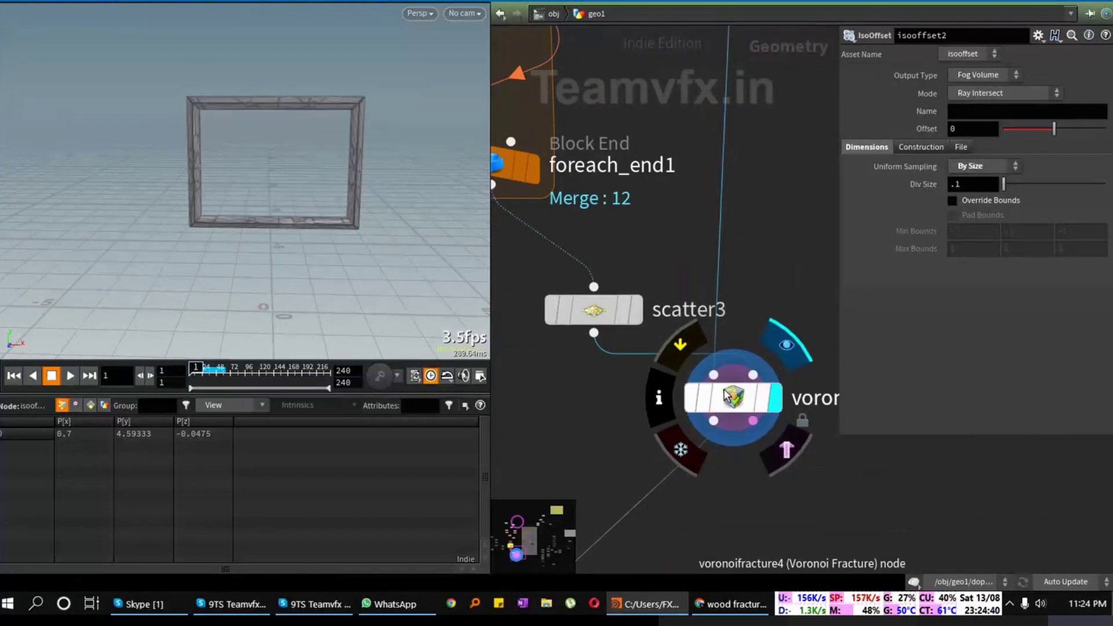
{"action": "mouse_move", "coordinate": [592, 204]}
{"action": "middle_mouse_down"}
{"action": "mouse_move", "coordinate": [704, 184]}
{"action": "mouse_move", "coordinate": [685, 90]}
{"action": "middle_mouse_up"}
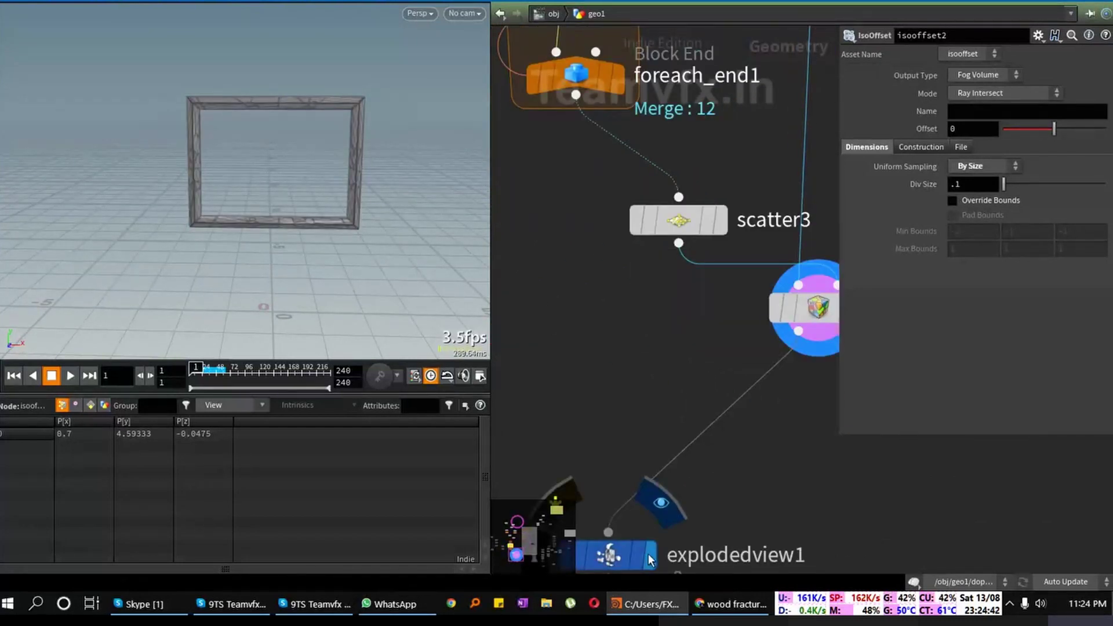
{"action": "left_click", "coordinate": [647, 547]}
{"action": "left_click_drag", "start_coordinate": [626, 556], "coordinate": [767, 481]}
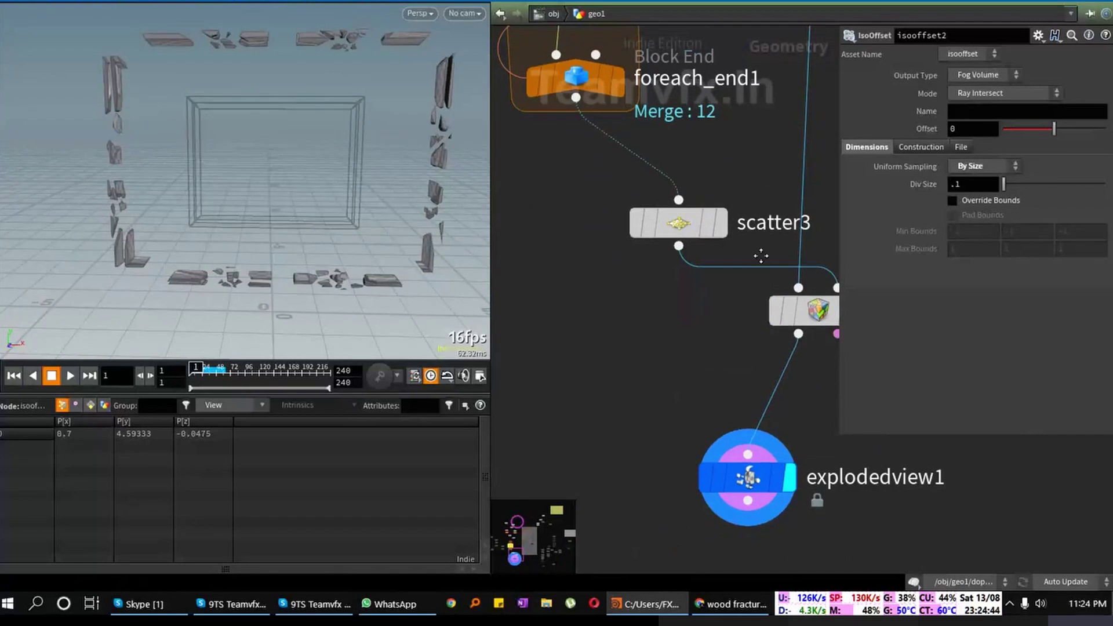
Step: Check isooffset2 and the loop output, then redisplay explodedview1's exploded pieces
{"action": "middle_click_drag", "start_coordinate": [757, 249], "coordinate": [793, 571]}
{"action": "left_click", "coordinate": [642, 252]}
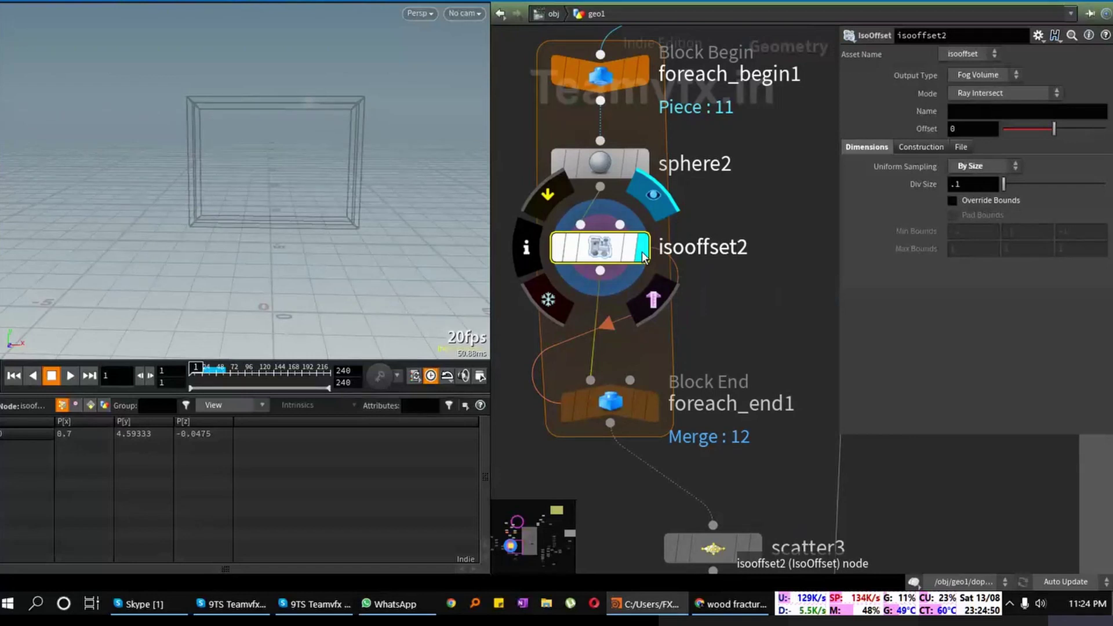
{"action": "left_click", "coordinate": [654, 412]}
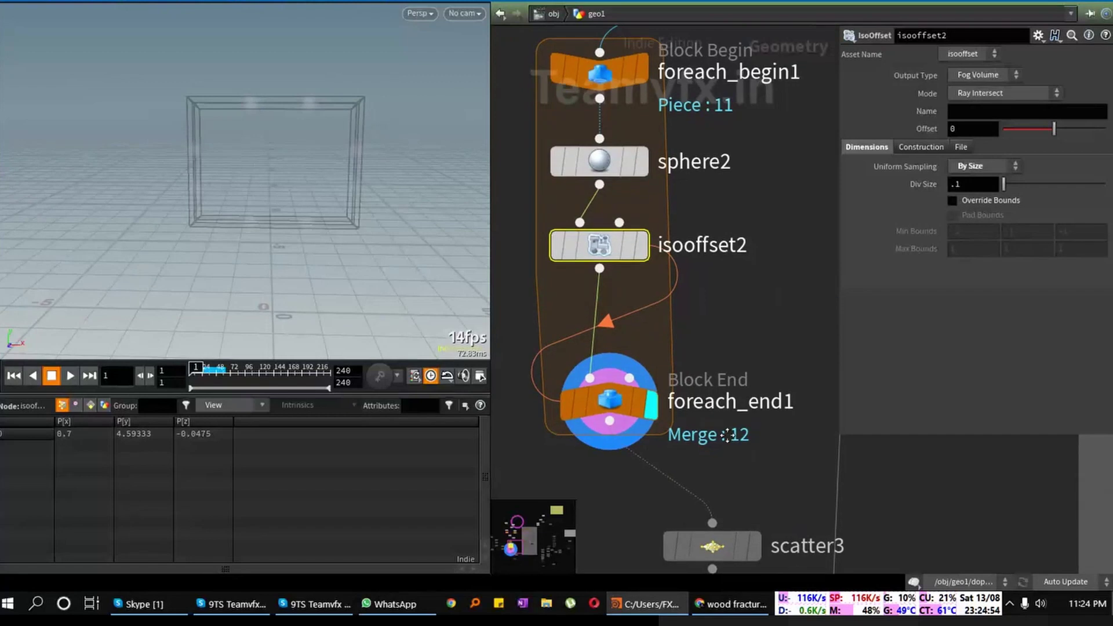
{"action": "middle_click_drag", "start_coordinate": [742, 447], "coordinate": [635, 251]}
{"action": "middle_click_drag", "start_coordinate": [768, 483], "coordinate": [749, 306]}
{"action": "left_click", "coordinate": [700, 393]}
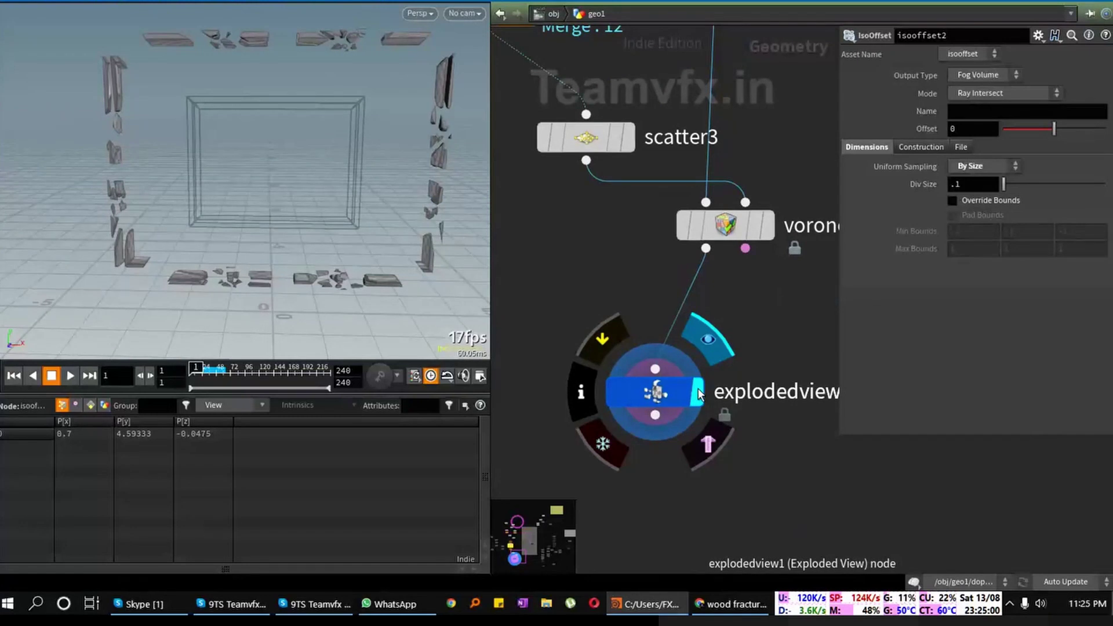
{"action": "middle_click_drag", "start_coordinate": [608, 313], "coordinate": [692, 589]}
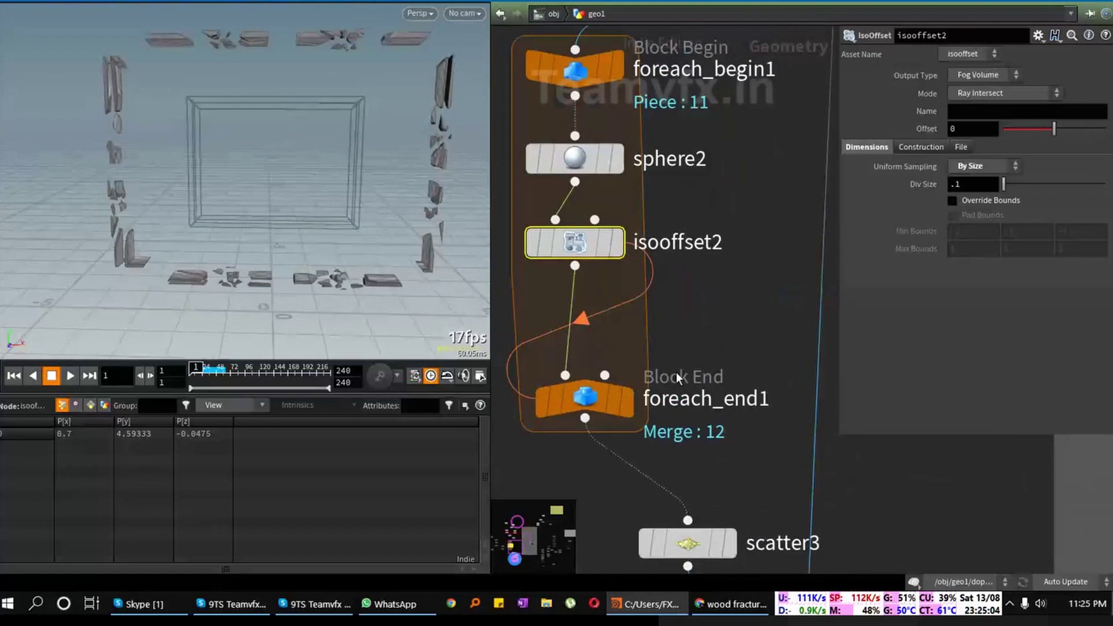
Step: Insert a Transform node on the wire between sphere2 and isooffset2
{"action": "left_click", "coordinate": [570, 168]}
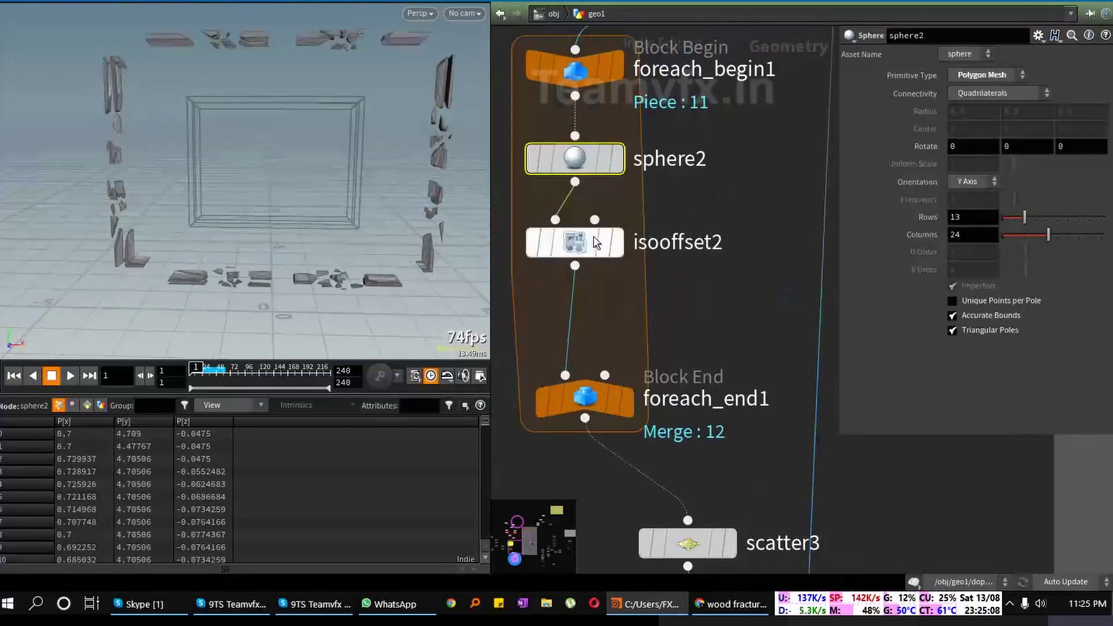
{"action": "left_click_drag", "start_coordinate": [574, 243], "coordinate": [574, 290]}
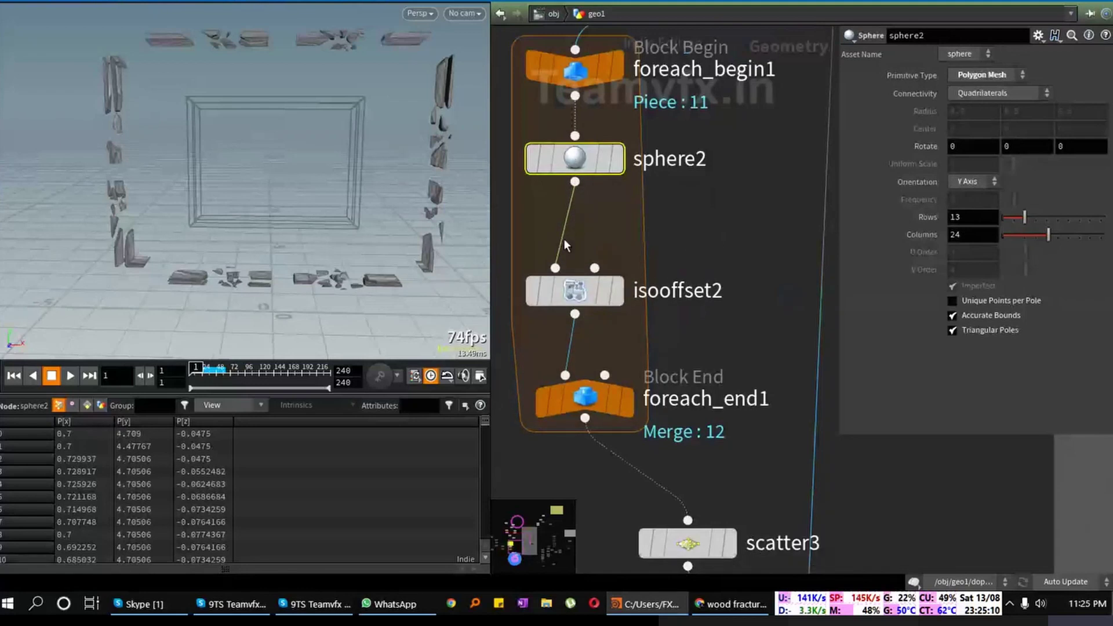
{"action": "key", "text": "Tab"}
{"action": "mouse_move", "coordinate": [738, 242]}
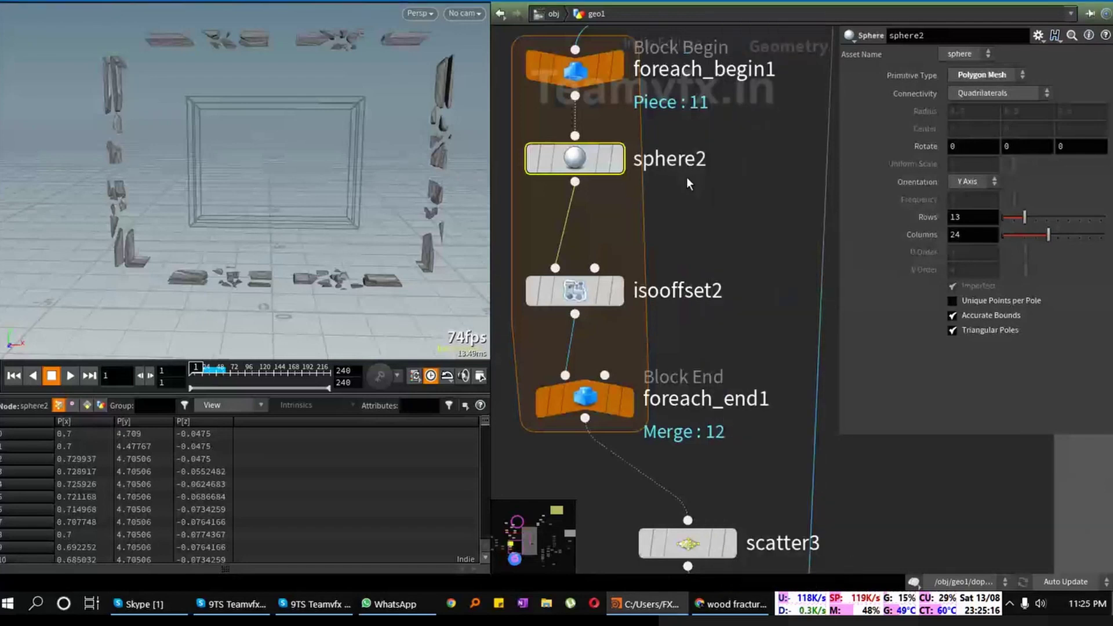
{"action": "key", "text": "Tab"}
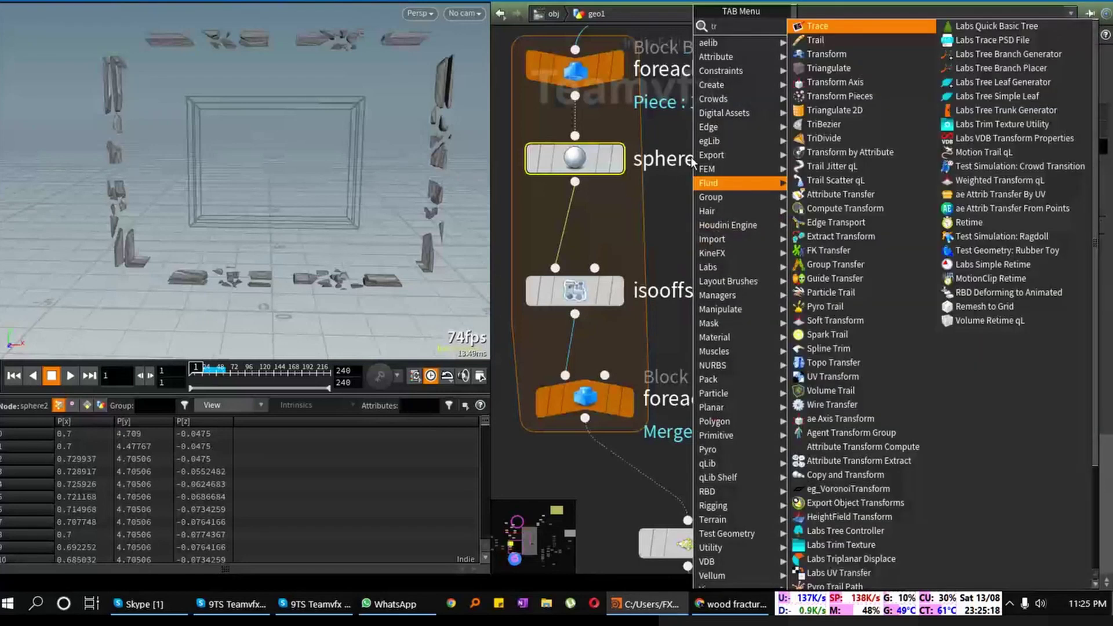
{"action": "left_click", "coordinate": [810, 33]}
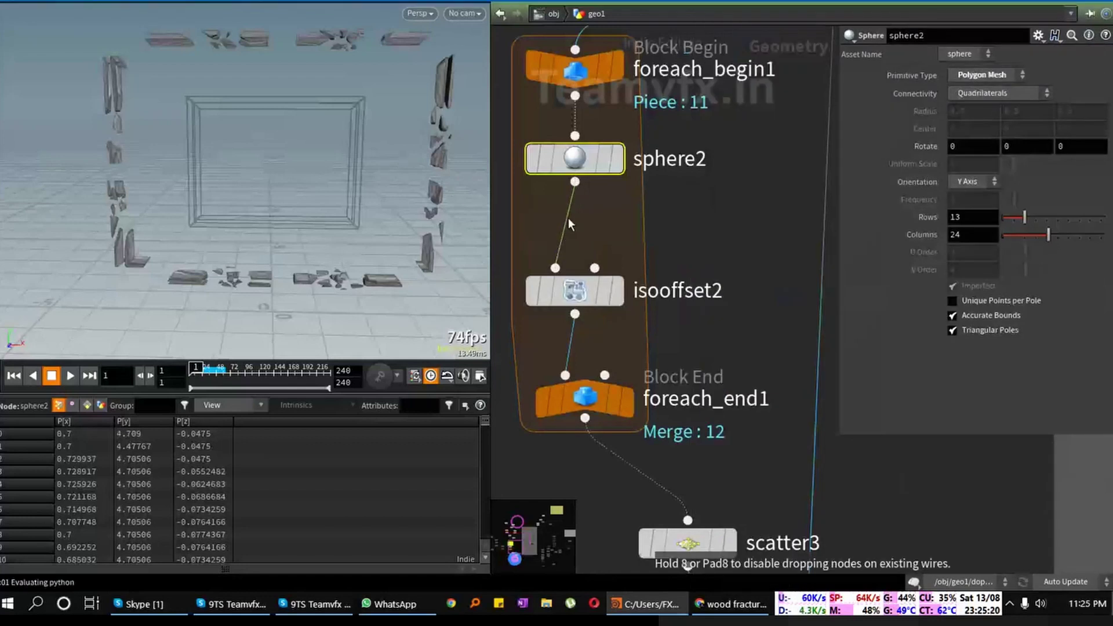
{"action": "left_click", "coordinate": [575, 244]}
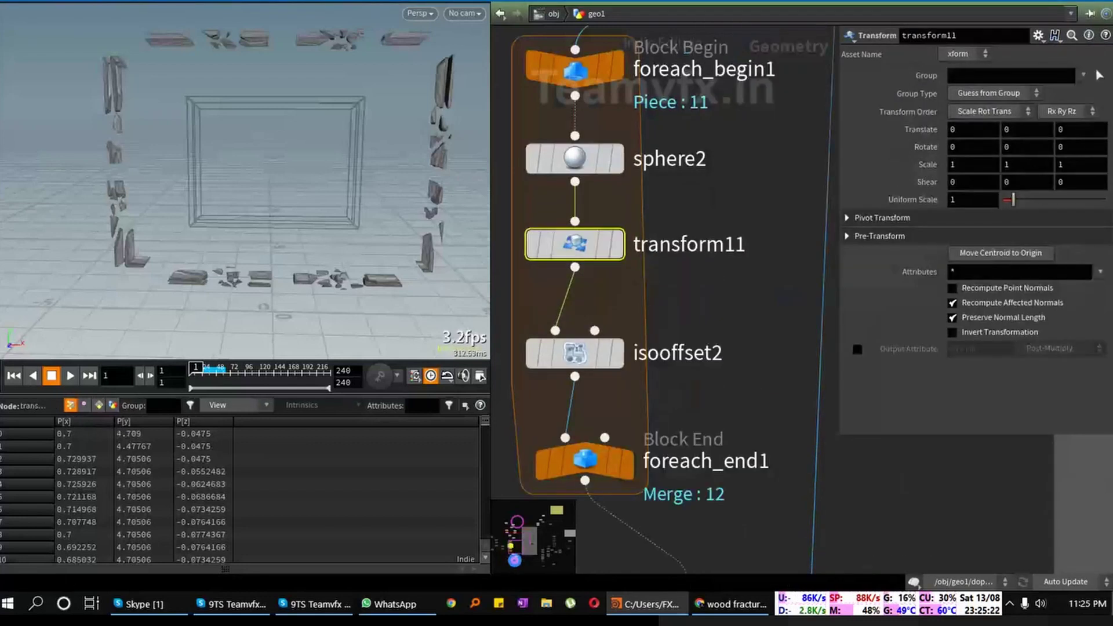
Step: Set transform11's Uniform Scale to 0.83 and display isooffset2's result
{"action": "middle_click_drag", "start_coordinate": [963, 200], "coordinate": [851, 234]}
{"action": "middle_click_drag", "start_coordinate": [698, 302], "coordinate": [674, 259]}
{"action": "mouse_move", "coordinate": [566, 313]}
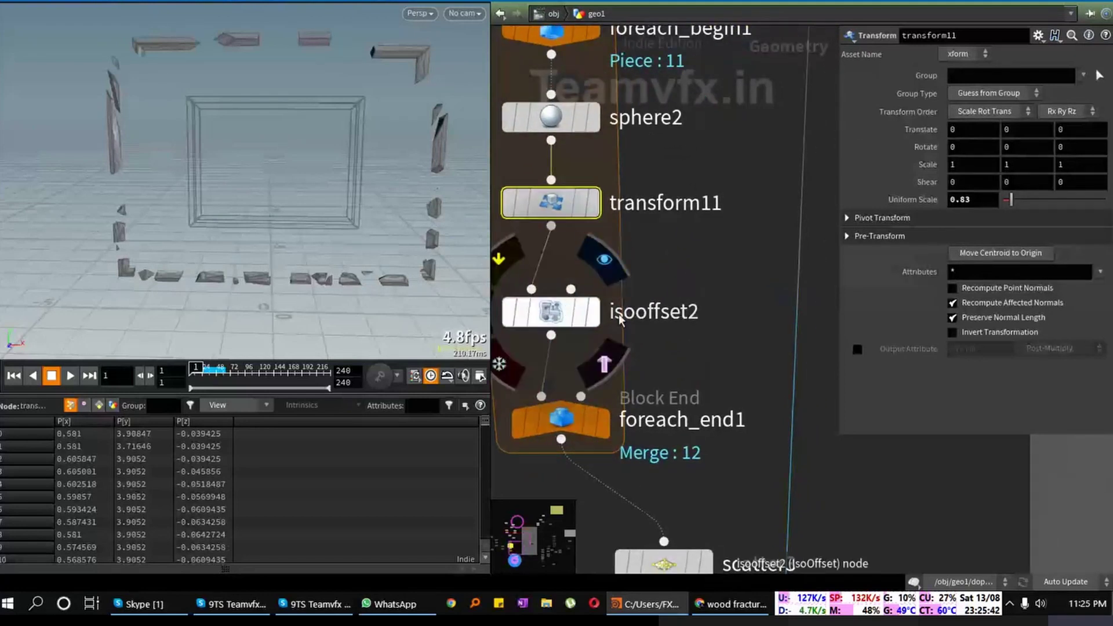
{"action": "left_click", "coordinate": [578, 318]}
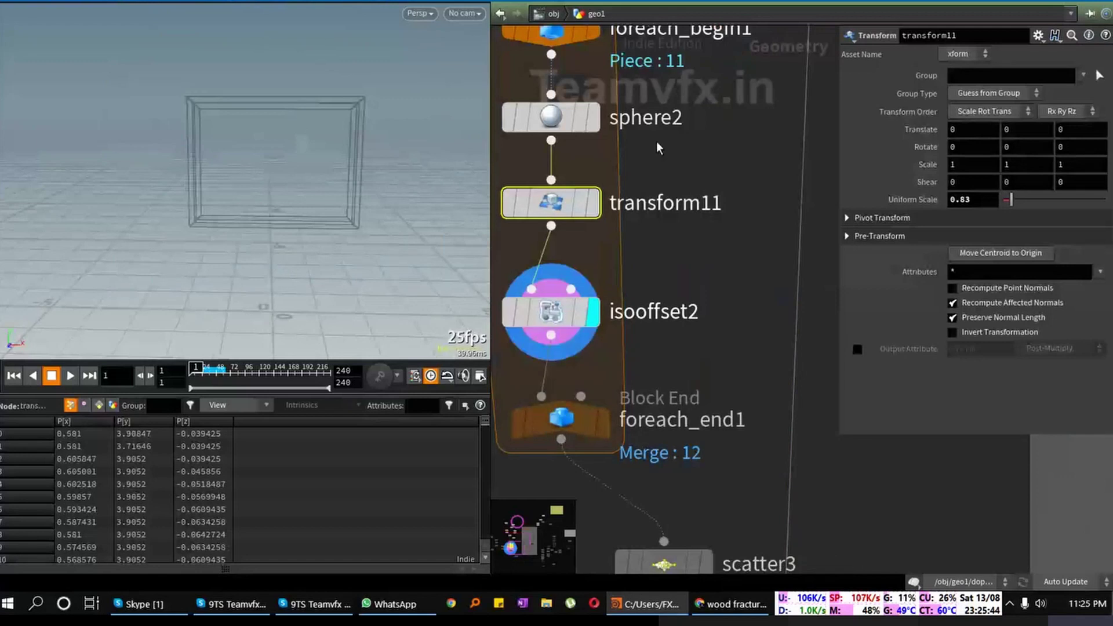
Step: Compare transform11's scaled sphere against sphere2's original output in the viewport
{"action": "left_click", "coordinate": [594, 204]}
{"action": "middle_click_drag", "start_coordinate": [292, 161], "coordinate": [265, 181]}
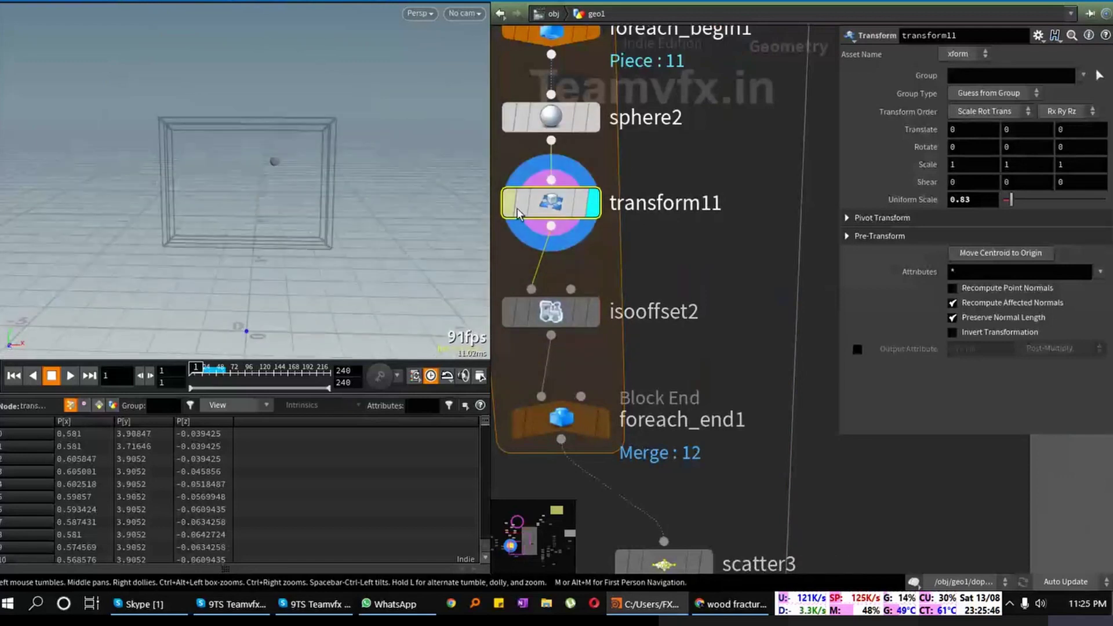
{"action": "middle_click_drag", "start_coordinate": [588, 200], "coordinate": [598, 256]}
{"action": "left_click", "coordinate": [607, 186]}
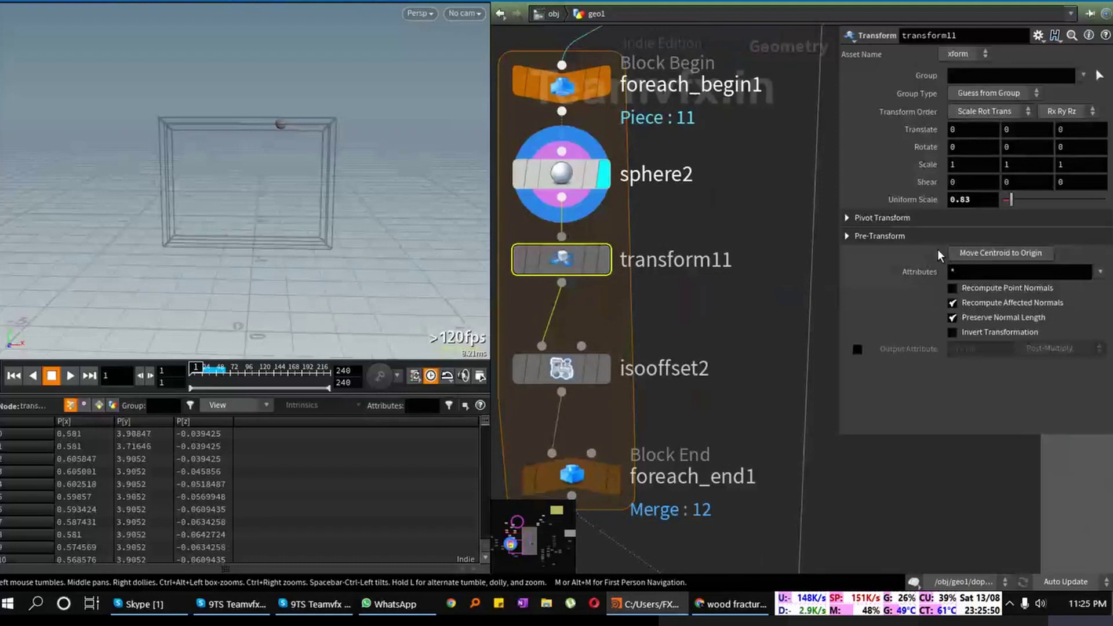
Step: Apply the centre pivot preset so transform11 pivots at $CEX, $CEY, $CEZ with Uniform Scale 1
{"action": "left_click", "coordinate": [848, 236]}
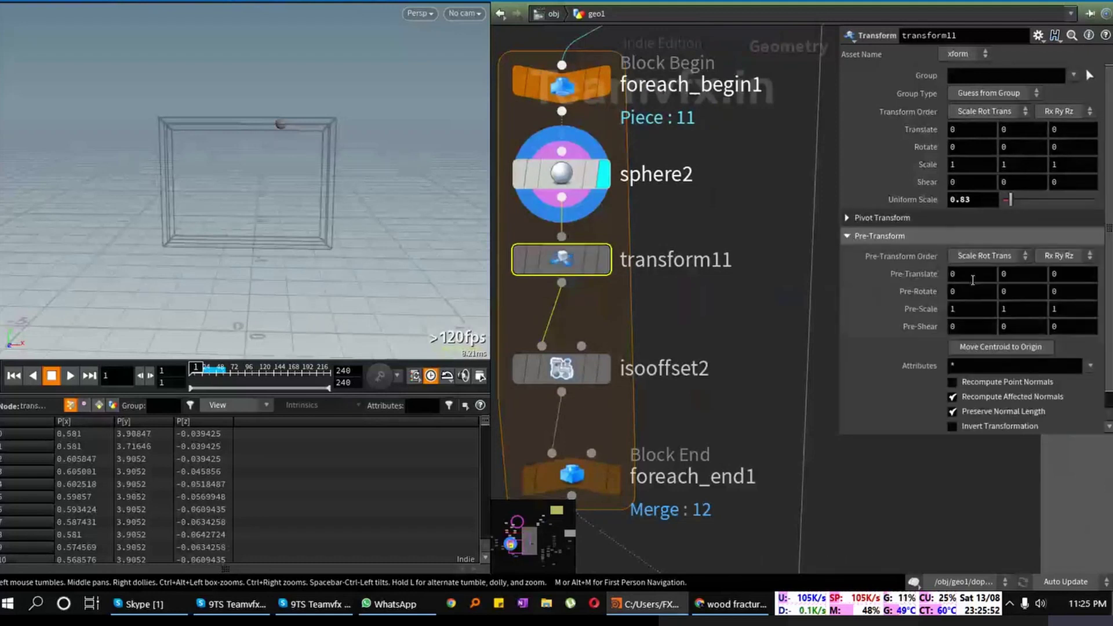
{"action": "left_click", "coordinate": [850, 237]}
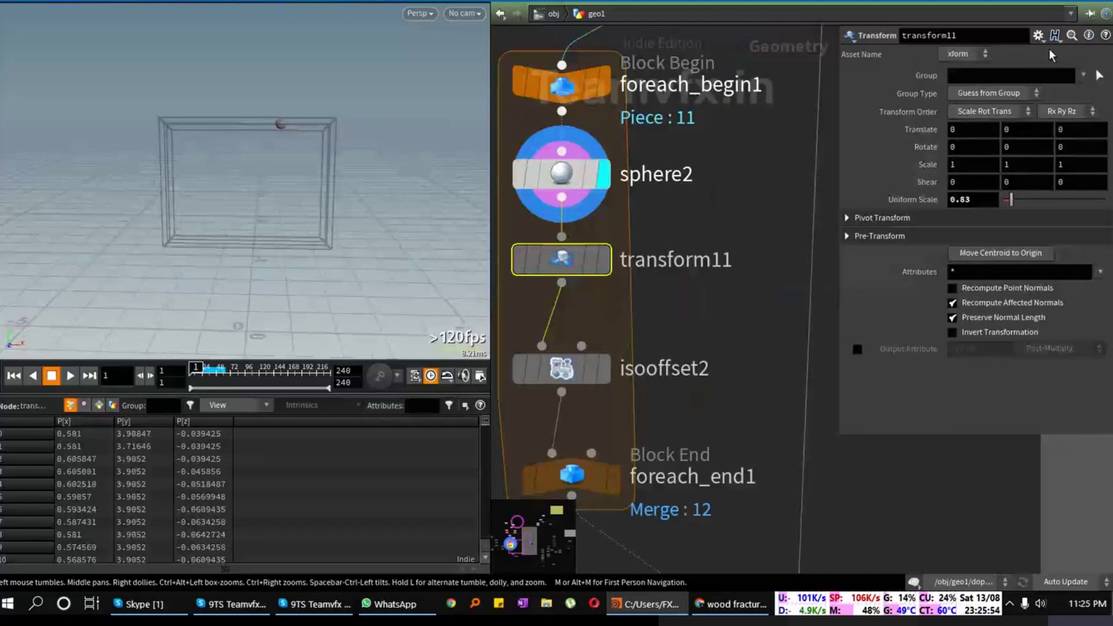
{"action": "left_click", "coordinate": [1038, 35]}
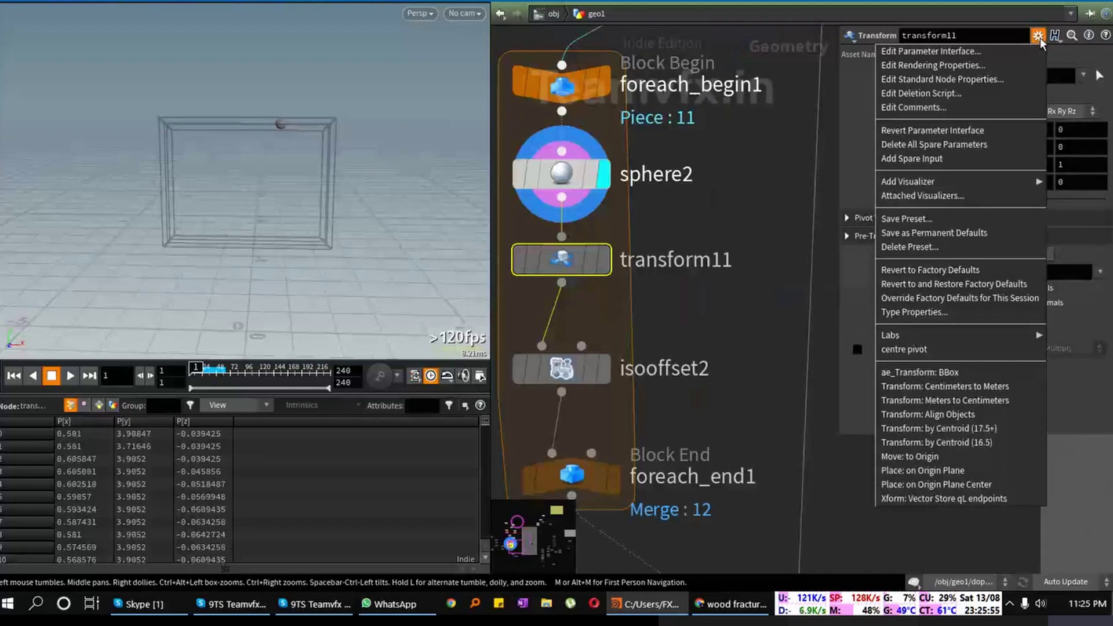
{"action": "left_click", "coordinate": [917, 350]}
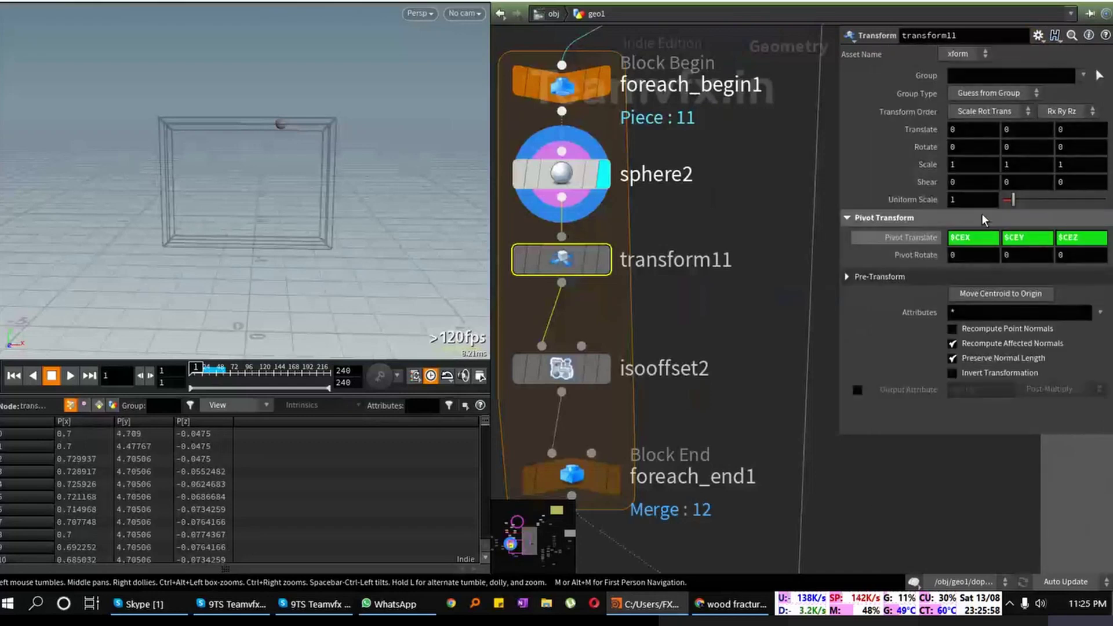
Step: Put the display flag on transform11 to show its output in the viewport
{"action": "left_click", "coordinate": [603, 260]}
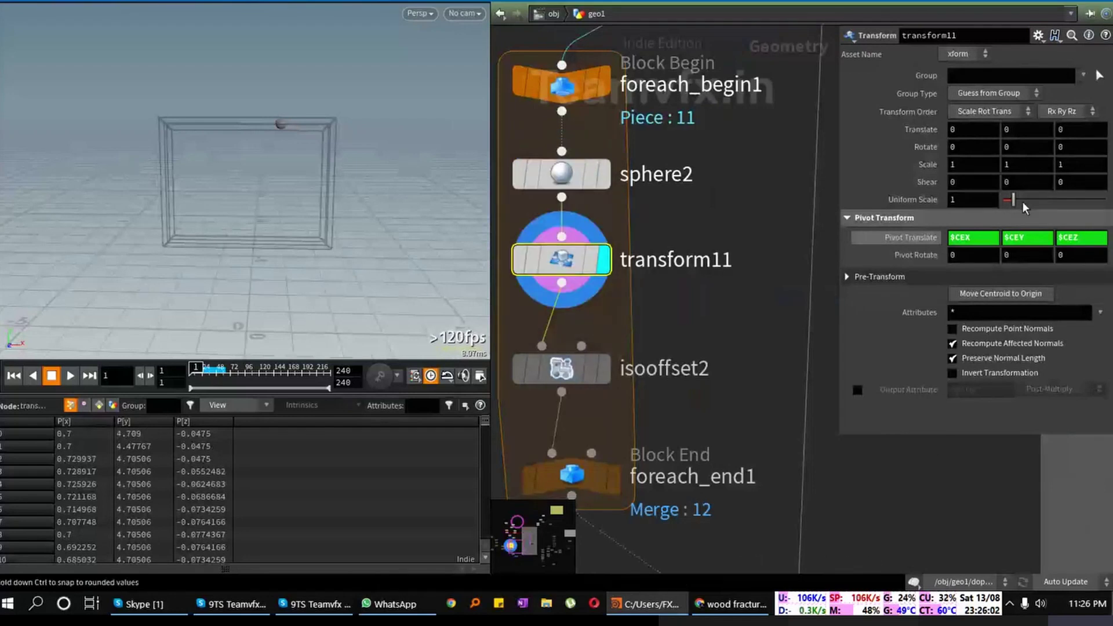
{"action": "middle_click_drag", "start_coordinate": [745, 371], "coordinate": [756, 370]}
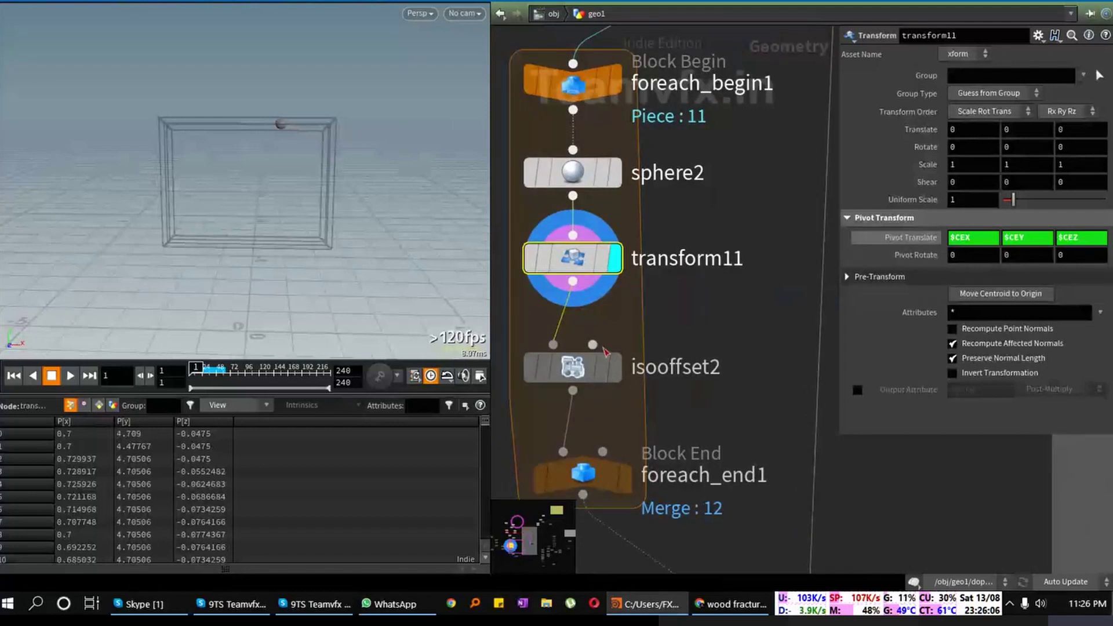
{"action": "mouse_move", "coordinate": [623, 493]}
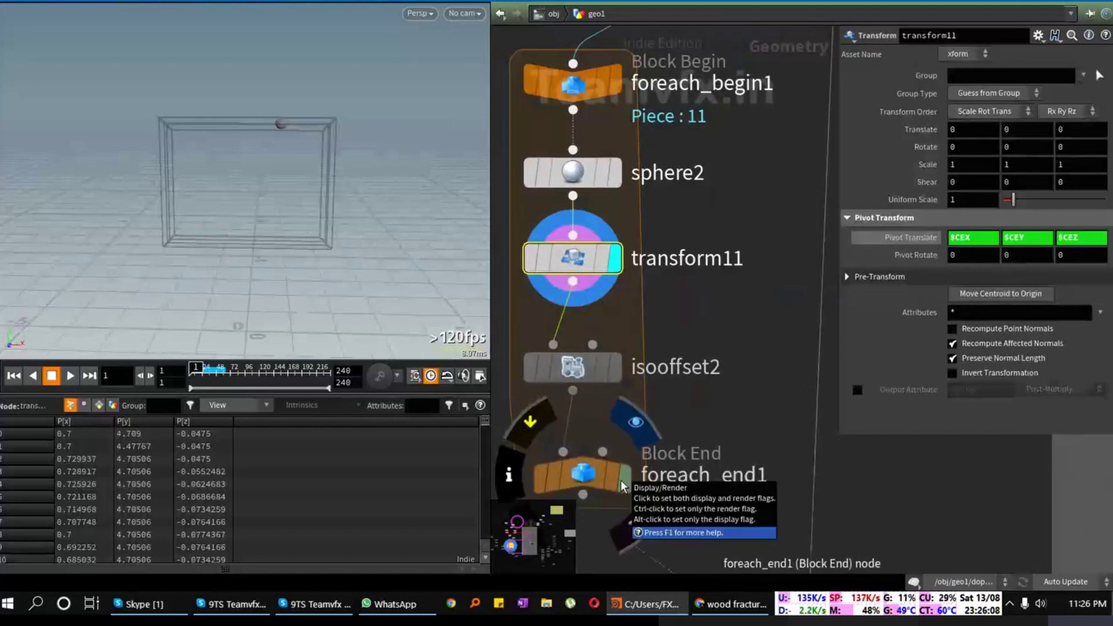
{"action": "mouse_move", "coordinate": [614, 375]}
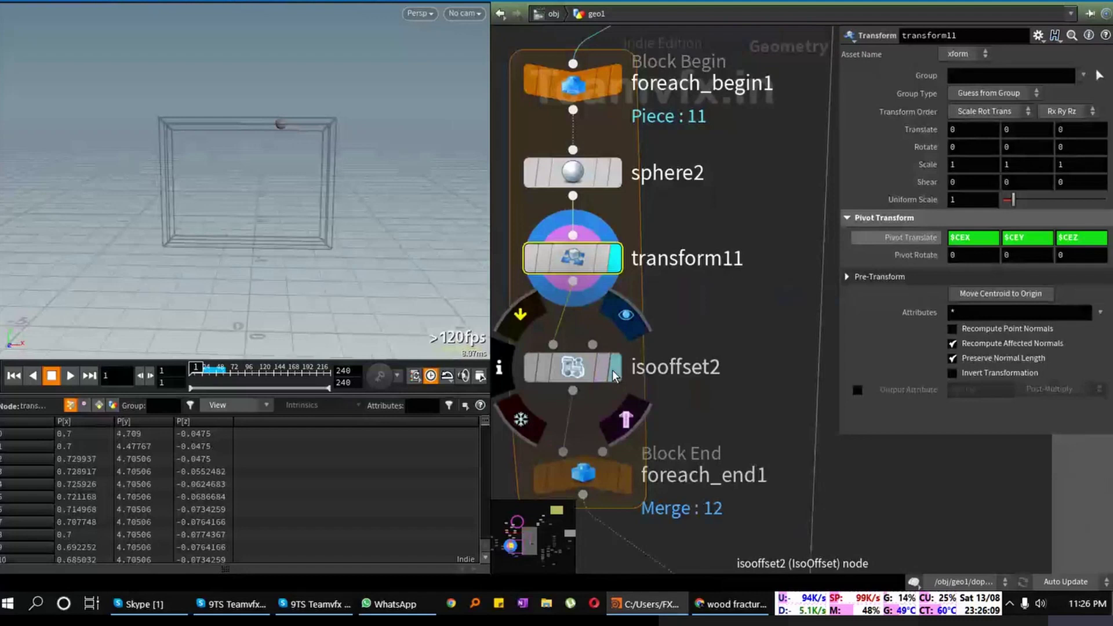
Step: Display foreach_end1, bypass isooffset2, and raise transform11's Uniform Scale to 1.81
{"action": "left_click", "coordinate": [625, 478]}
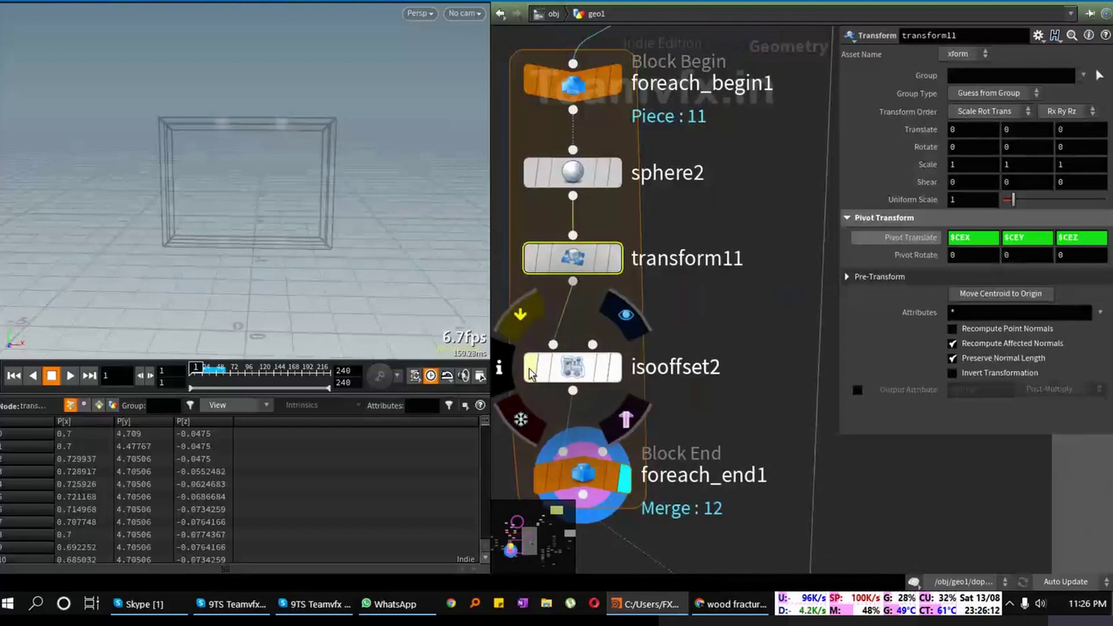
{"action": "left_click", "coordinate": [530, 372]}
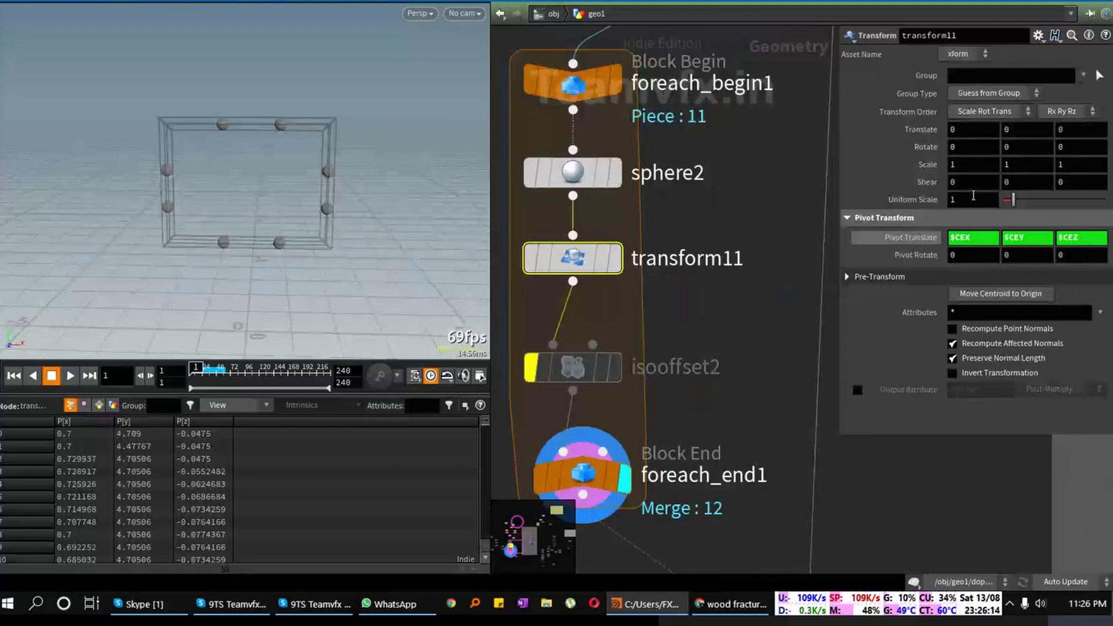
{"action": "middle_click_drag", "start_coordinate": [973, 196], "coordinate": [832, 209]}
Step: Pan the network down to scatter3, voronoifracture4 and explodedview1
{"action": "middle_click_drag", "start_coordinate": [725, 435], "coordinate": [699, 305]}
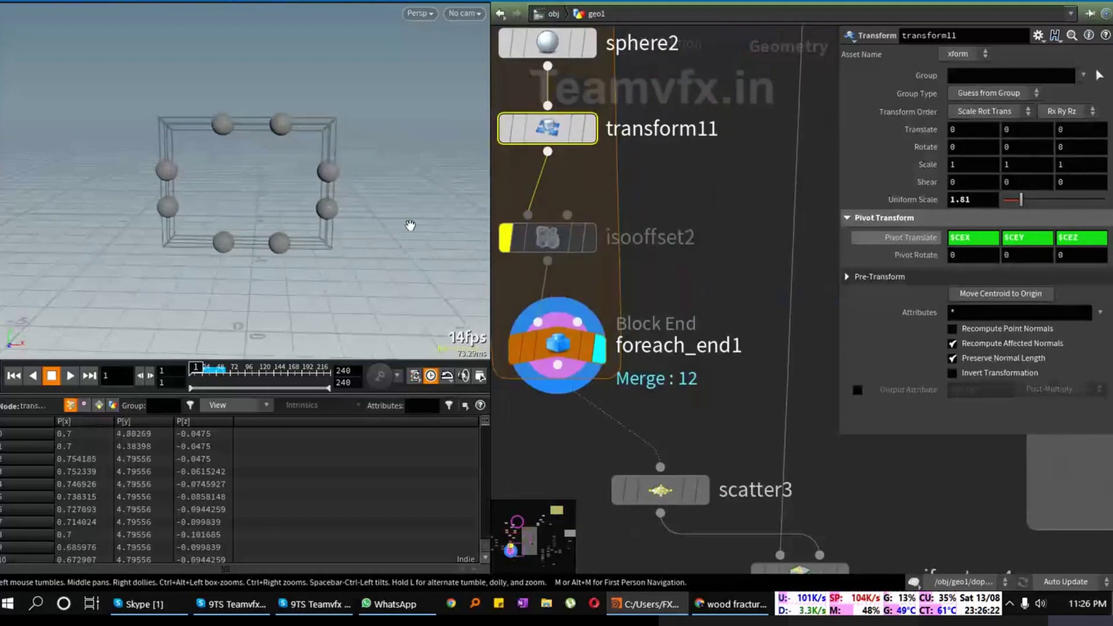
{"action": "mouse_move", "coordinate": [517, 246]}
{"action": "middle_click_drag", "start_coordinate": [695, 452], "coordinate": [614, 243]}
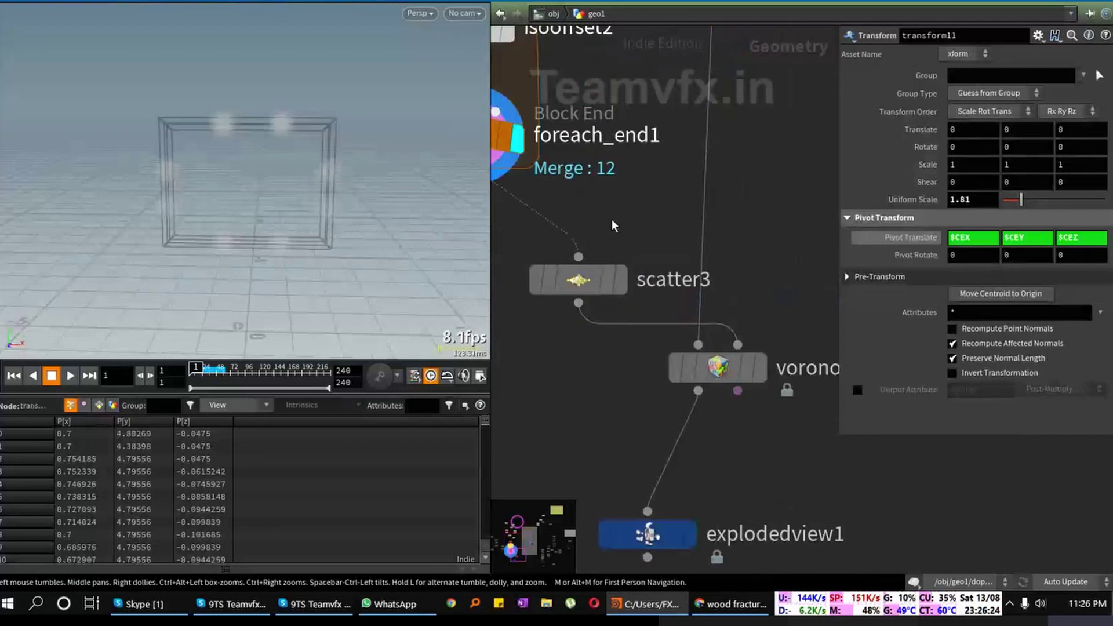
{"action": "mouse_move", "coordinate": [767, 376]}
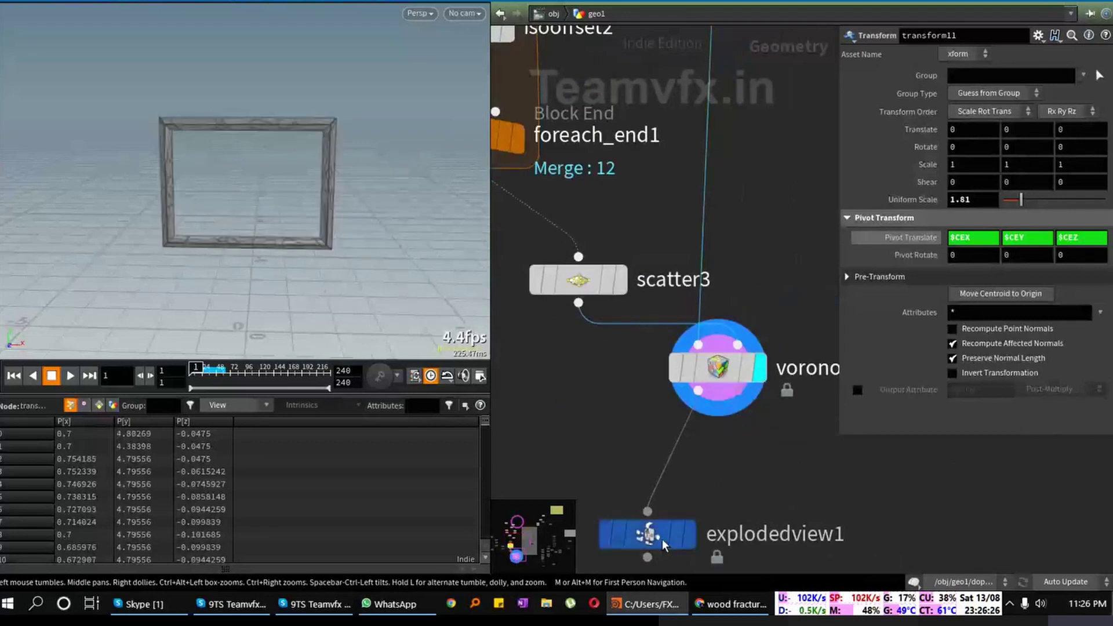
Step: Display explodedview1 and set transform11's Uniform Scale to .1
{"action": "left_click", "coordinate": [690, 542]}
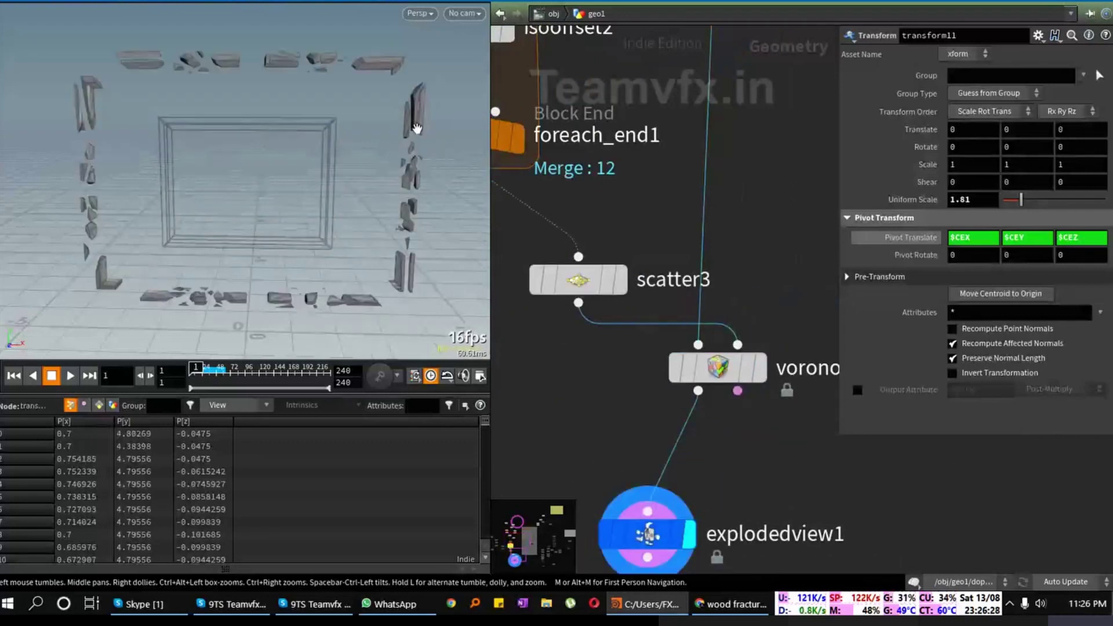
{"action": "left_click_drag", "start_coordinate": [409, 141], "coordinate": [404, 154]}
{"action": "middle_click_drag", "start_coordinate": [613, 215], "coordinate": [698, 427]}
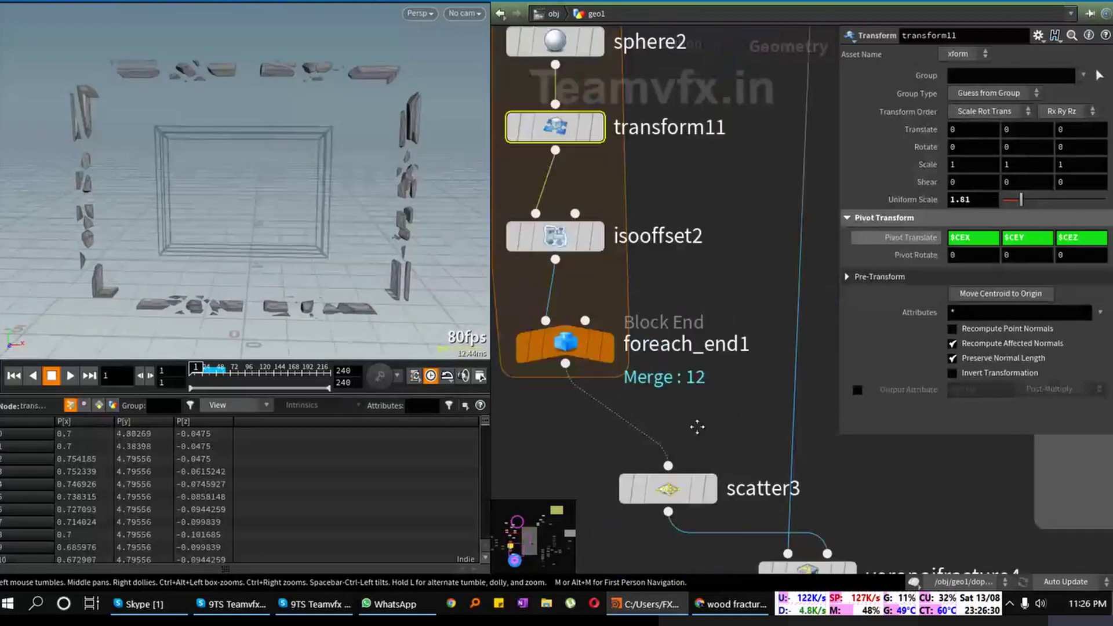
{"action": "middle_click_drag", "start_coordinate": [974, 200], "coordinate": [35, 195]}
{"action": "left_click_drag", "start_coordinate": [949, 200], "coordinate": [861, 208]}
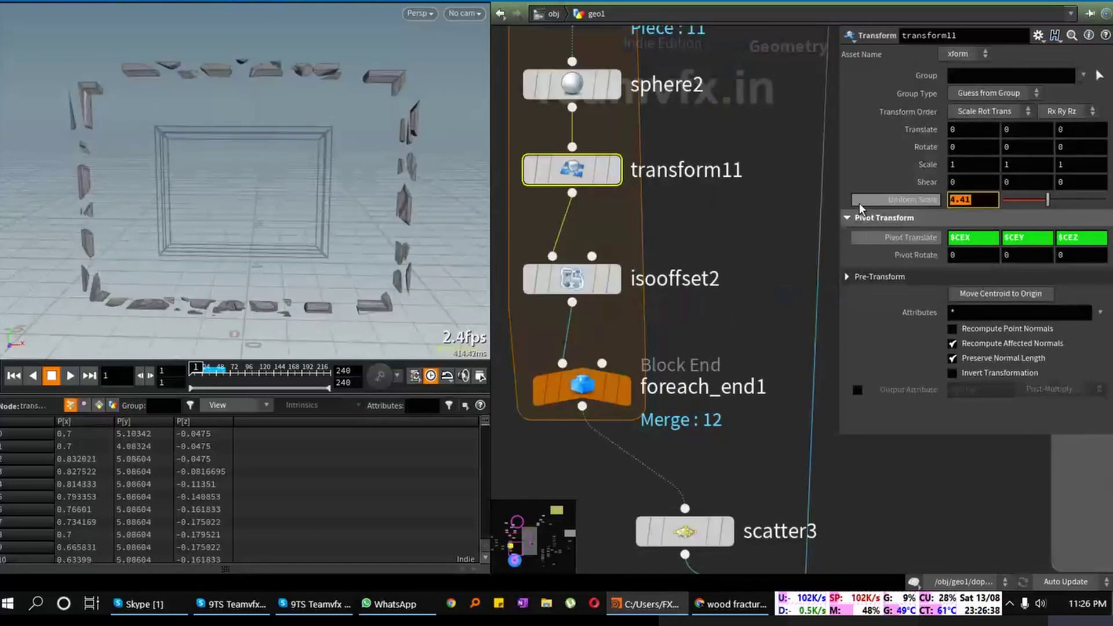
{"action": "type", "text": ".1"}
{"action": "key", "text": "Return"}
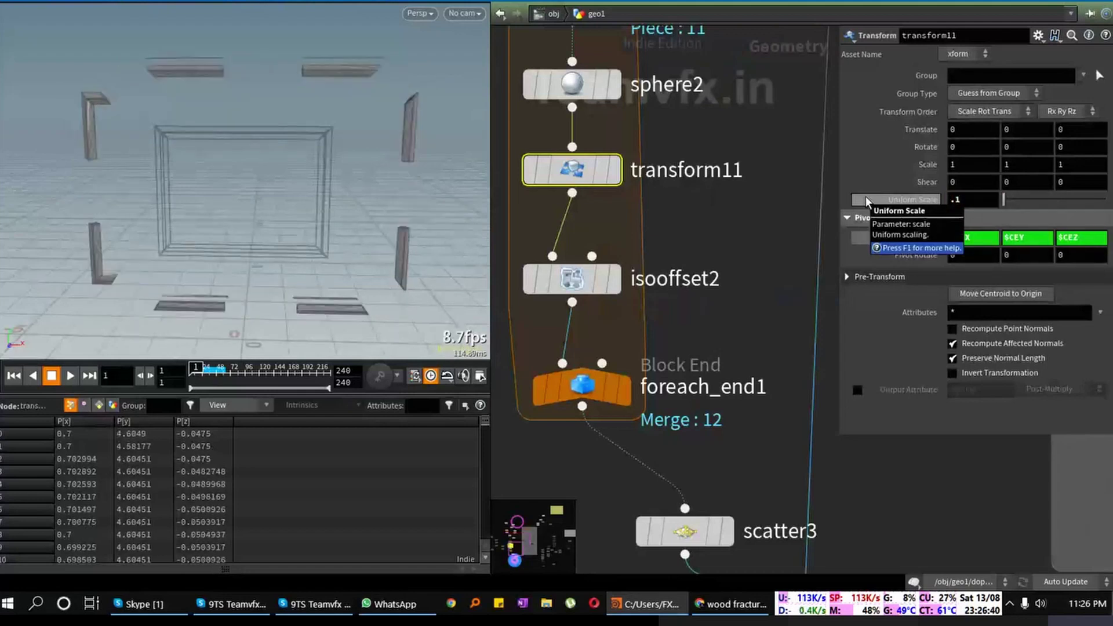
Step: Try transform11 Uniform Scale values .2 and then .3 while inspecting the fragments
{"action": "left_click", "coordinate": [968, 199]}
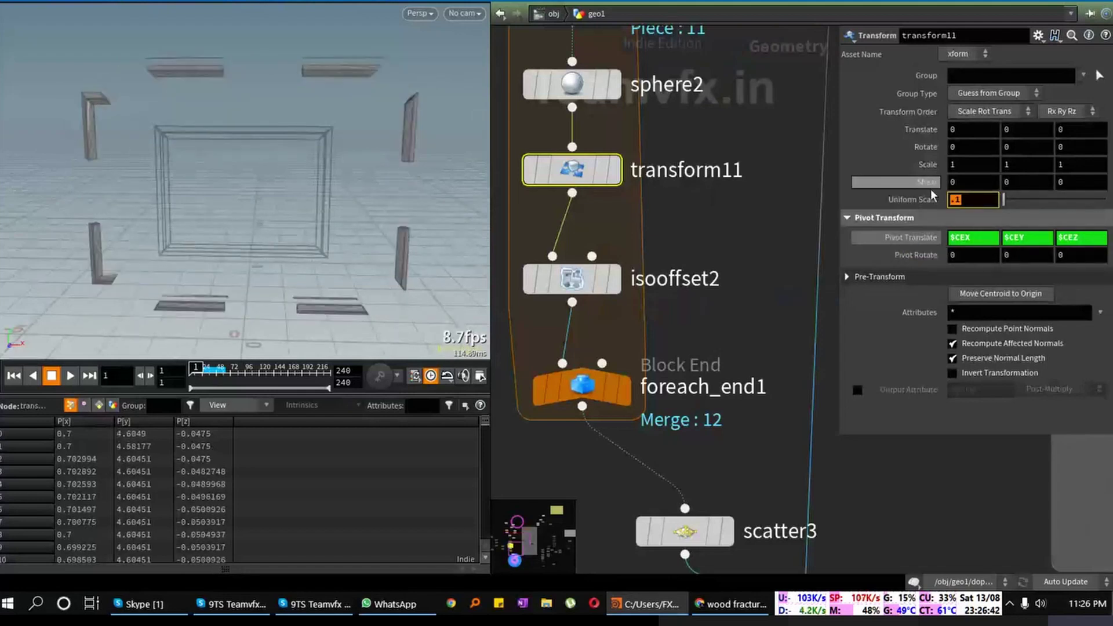
{"action": "type", "text": ".2"}
{"action": "key", "text": "Return"}
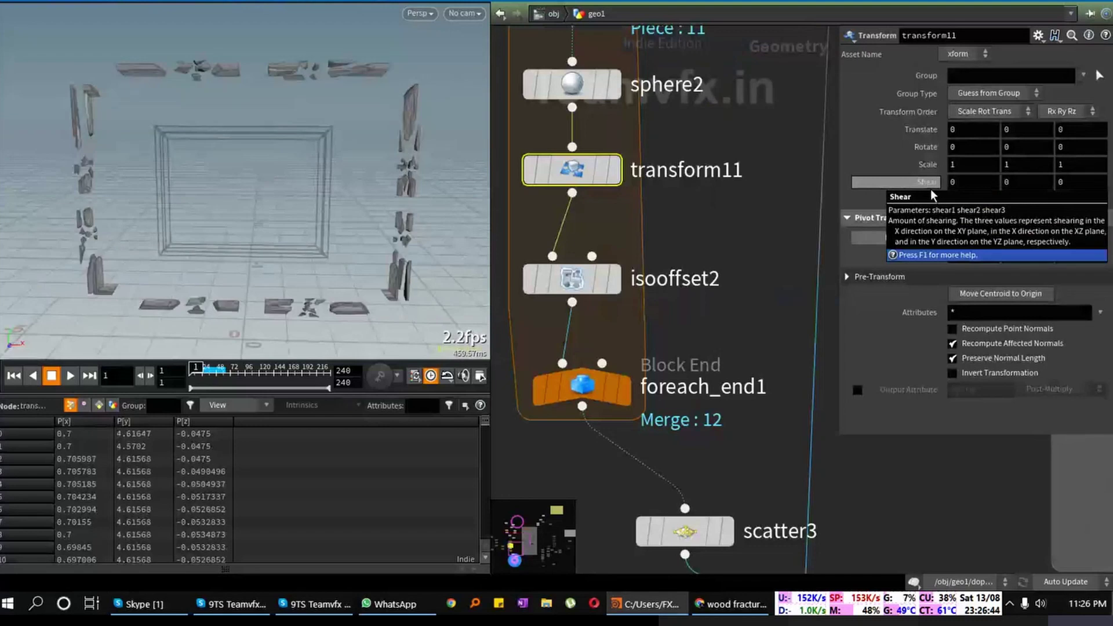
{"action": "mouse_move", "coordinate": [350, 70]}
{"action": "left_mouse_down"}
{"action": "mouse_move", "coordinate": [342, 73]}
{"action": "mouse_move", "coordinate": [351, 70]}
{"action": "left_mouse_up"}
{"action": "left_click_drag", "start_coordinate": [429, 211], "coordinate": [395, 212]}
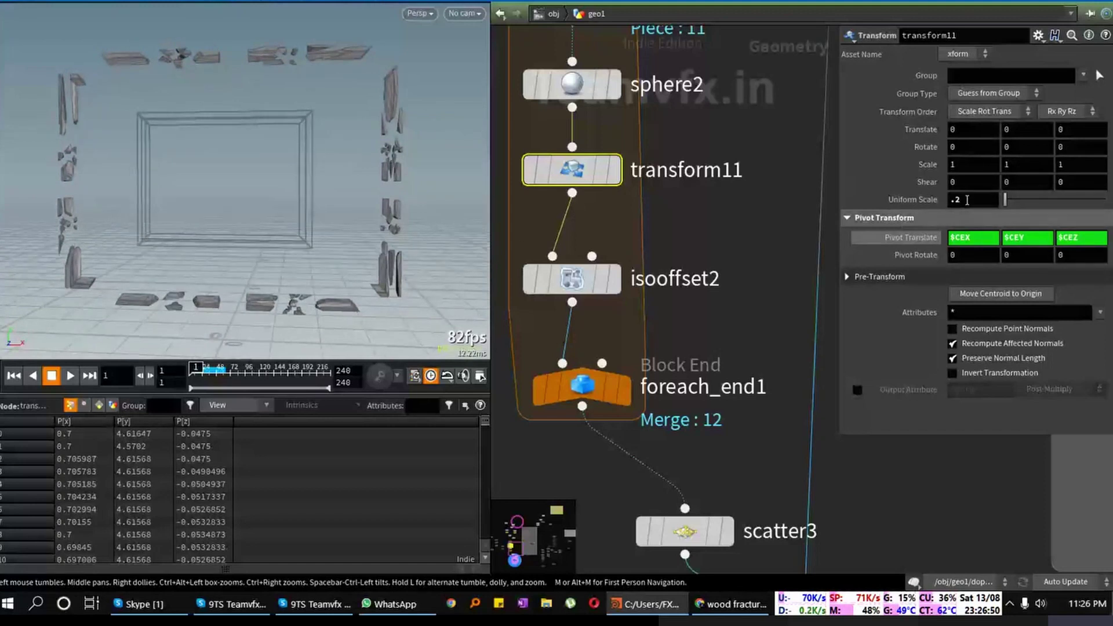
{"action": "key", "text": "Return"}
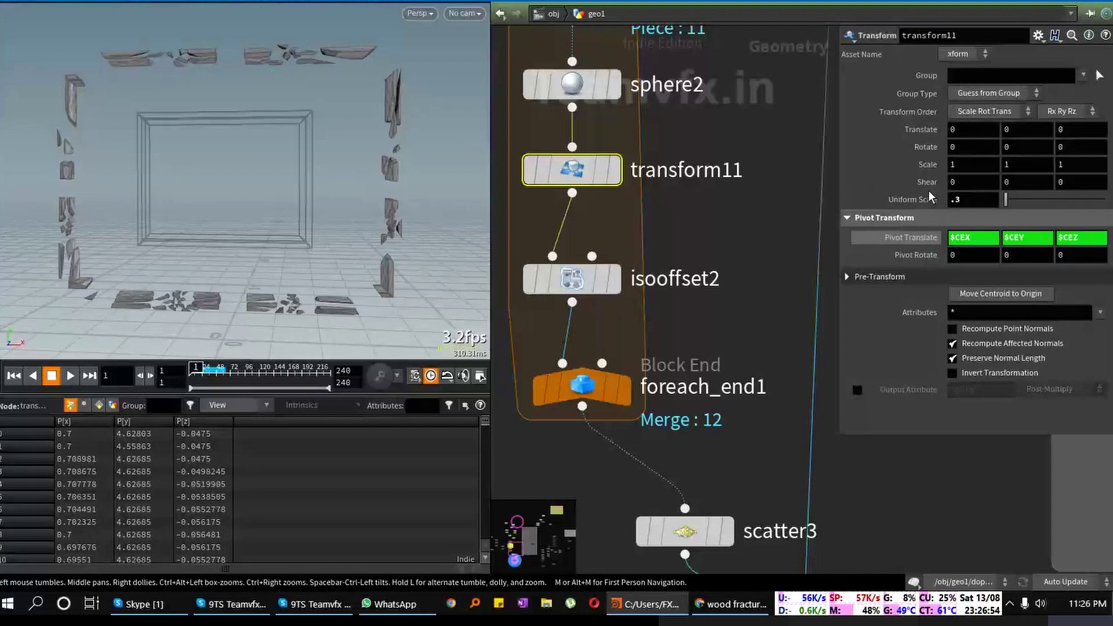
{"action": "left_click_drag", "start_coordinate": [959, 200], "coordinate": [946, 200]}
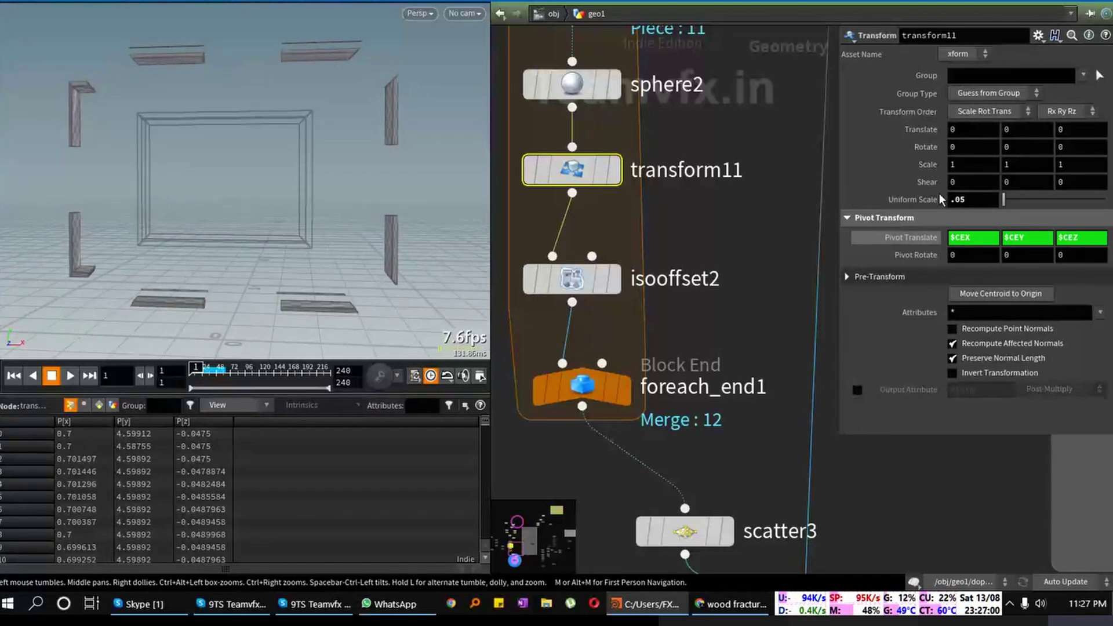
{"action": "left_click_drag", "start_coordinate": [969, 200], "coordinate": [938, 203]}
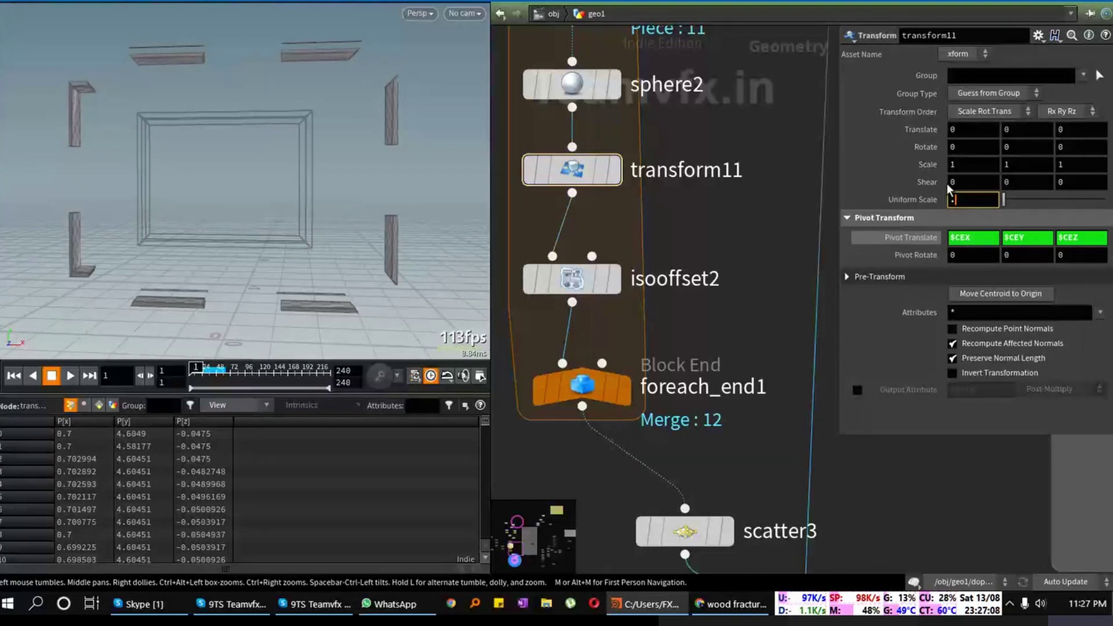
{"action": "type", "text": "3"}
{"action": "key", "text": "Return"}
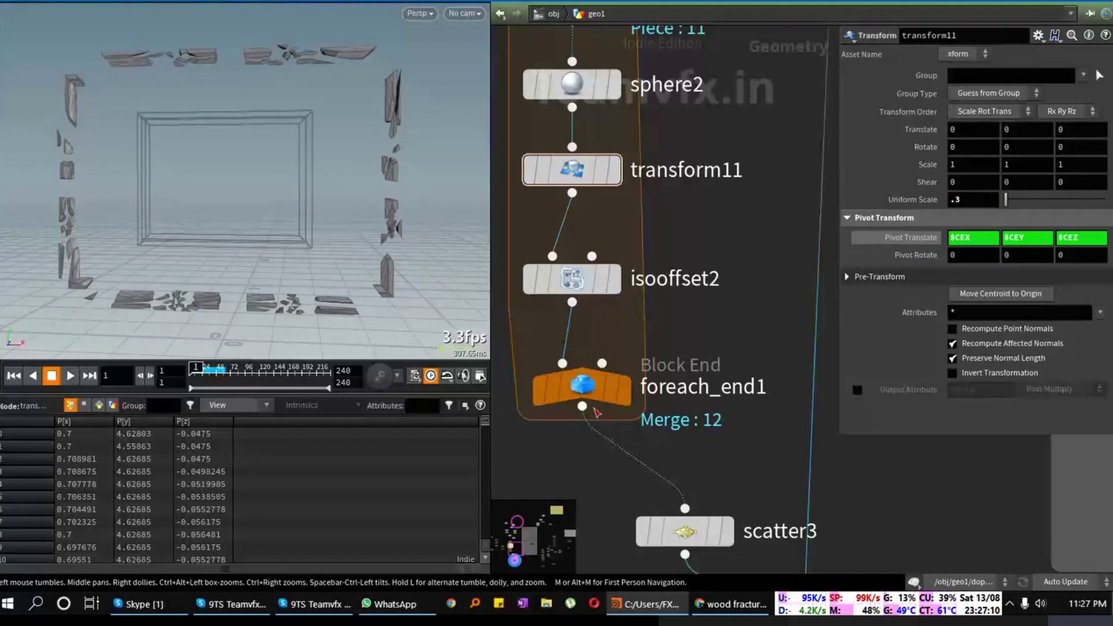
Step: Set isooffset2's Div Size to .05
{"action": "left_click", "coordinate": [572, 279]}
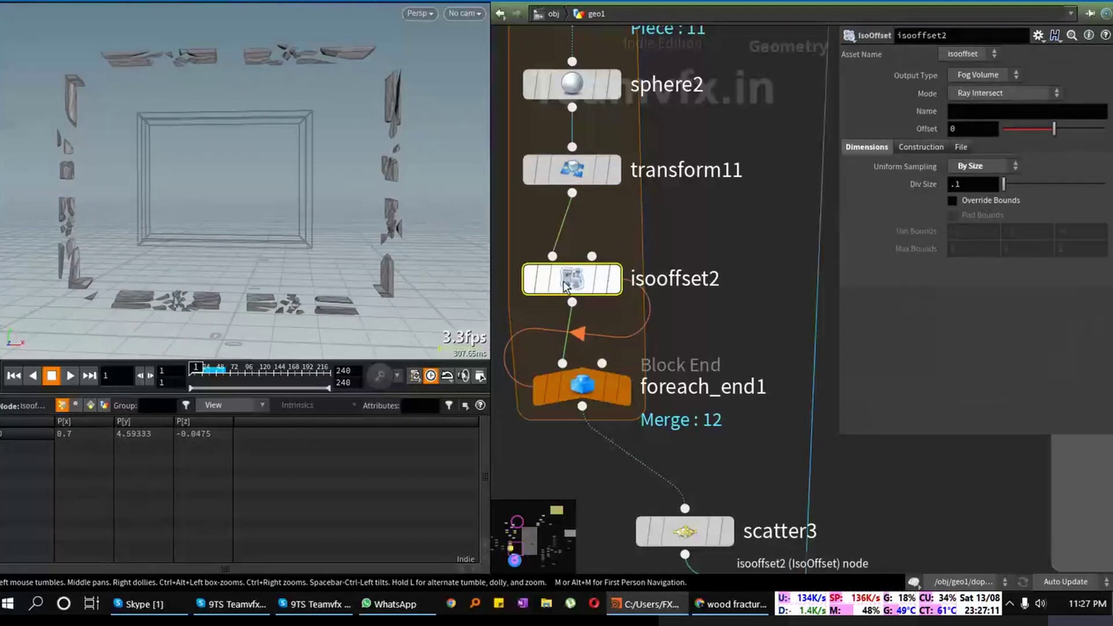
{"action": "left_click", "coordinate": [973, 186]}
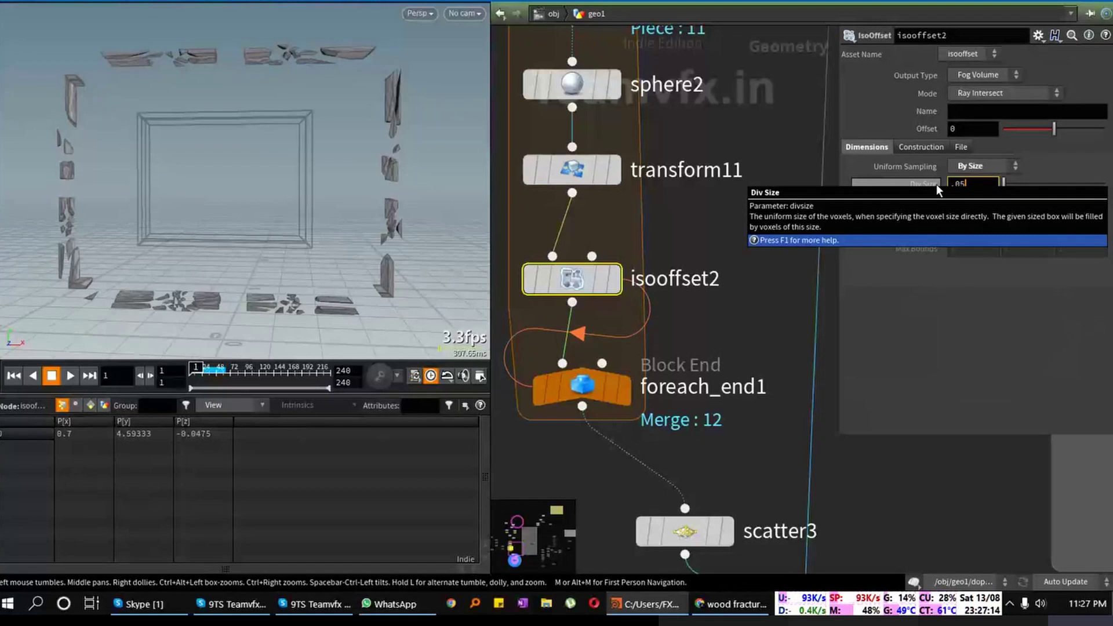
{"action": "type", "text": ".05"}
{"action": "key", "text": "Return"}
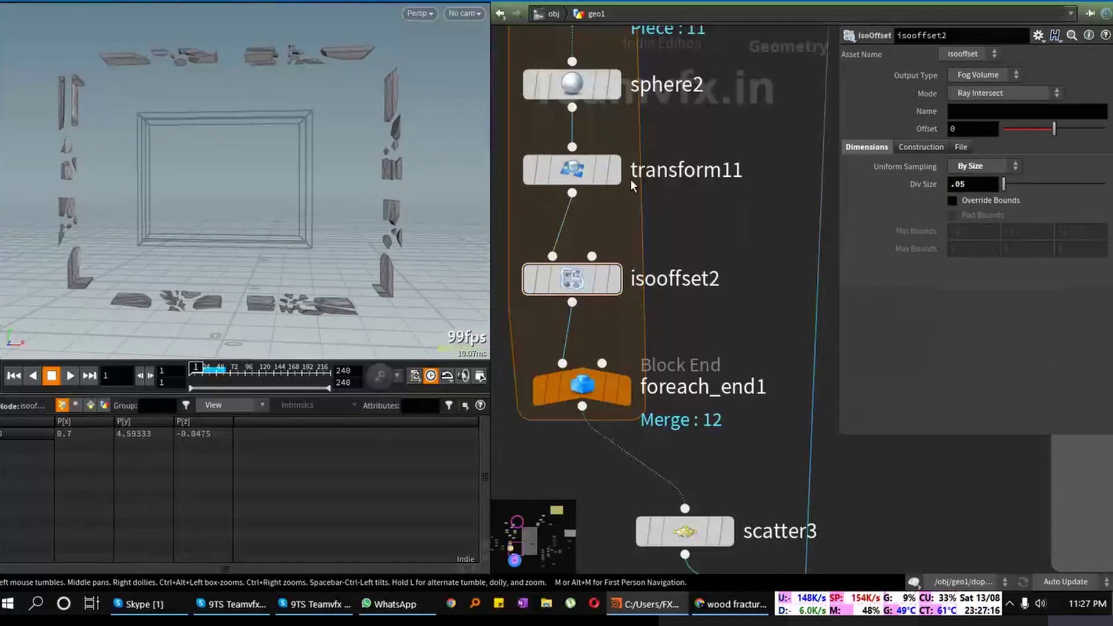
Step: Set transform11's Uniform Scale back to .2
{"action": "left_click", "coordinate": [576, 168]}
{"action": "left_click", "coordinate": [975, 199]}
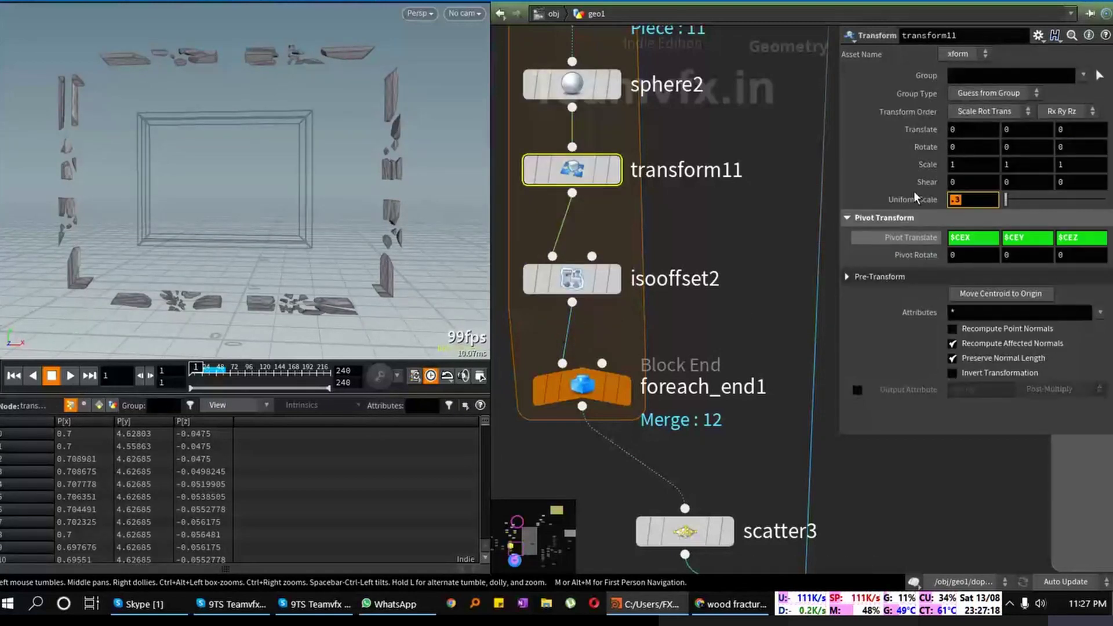
{"action": "type", "text": ".2"}
{"action": "key", "text": "Return"}
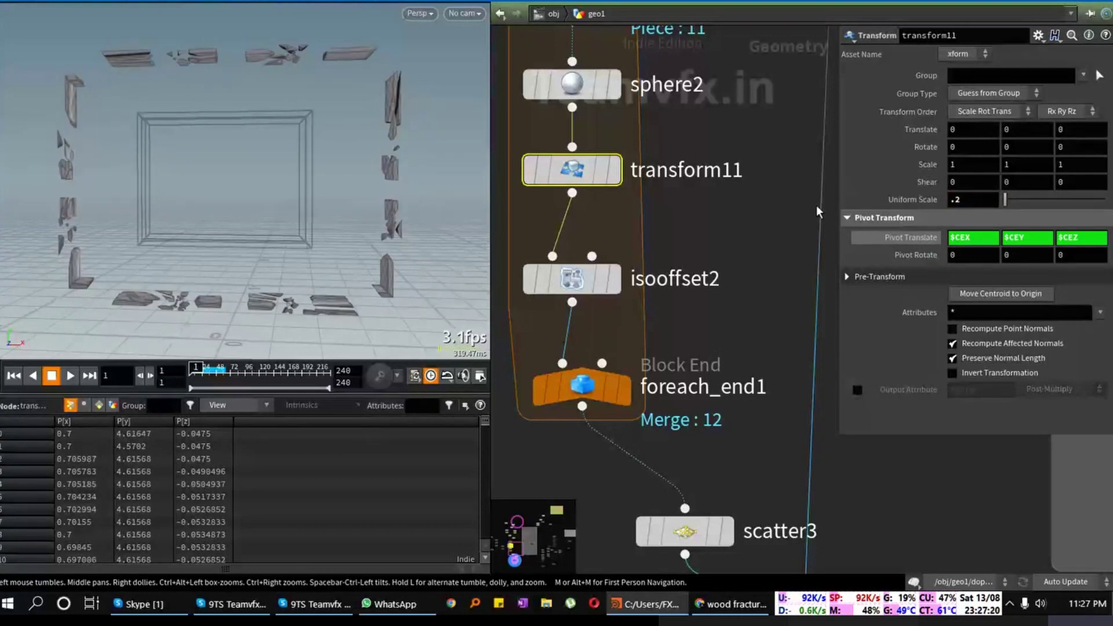
{"action": "middle_click_drag", "start_coordinate": [730, 377], "coordinate": [723, 336]}
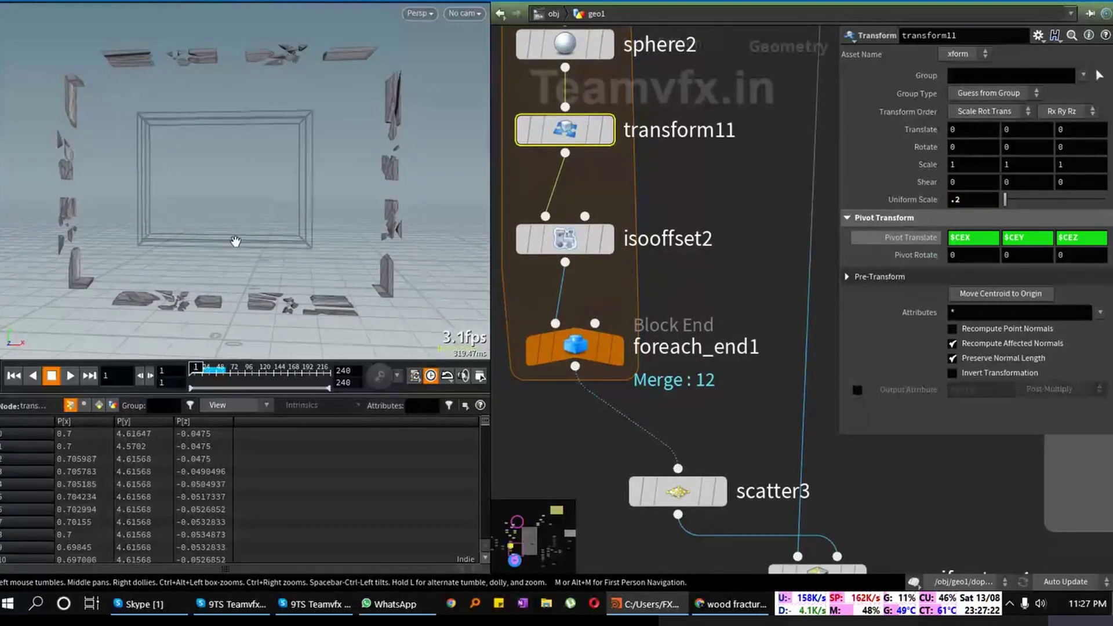
{"action": "mouse_move", "coordinate": [235, 241]}
{"action": "left_mouse_down"}
{"action": "mouse_move", "coordinate": [249, 243]}
{"action": "mouse_move", "coordinate": [220, 235]}
{"action": "mouse_move", "coordinate": [232, 241]}
{"action": "left_mouse_up"}
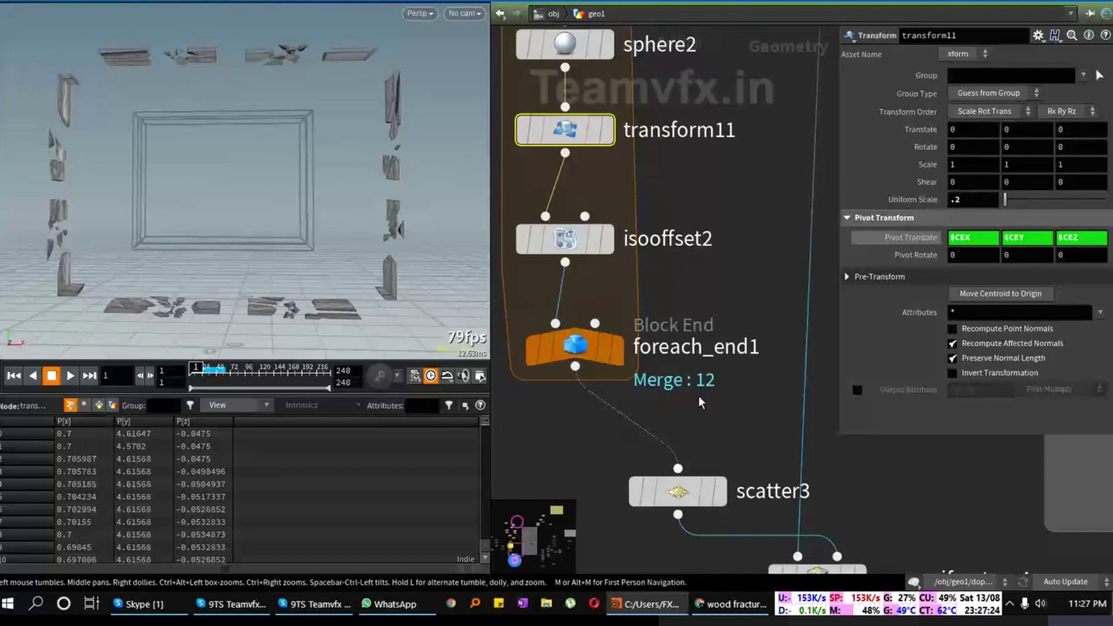
{"action": "middle_click_drag", "start_coordinate": [701, 402], "coordinate": [603, 160]}
Step: Inspect the Voronoi fracture and scattered points outputs on the frame
{"action": "left_click", "coordinate": [765, 342]}
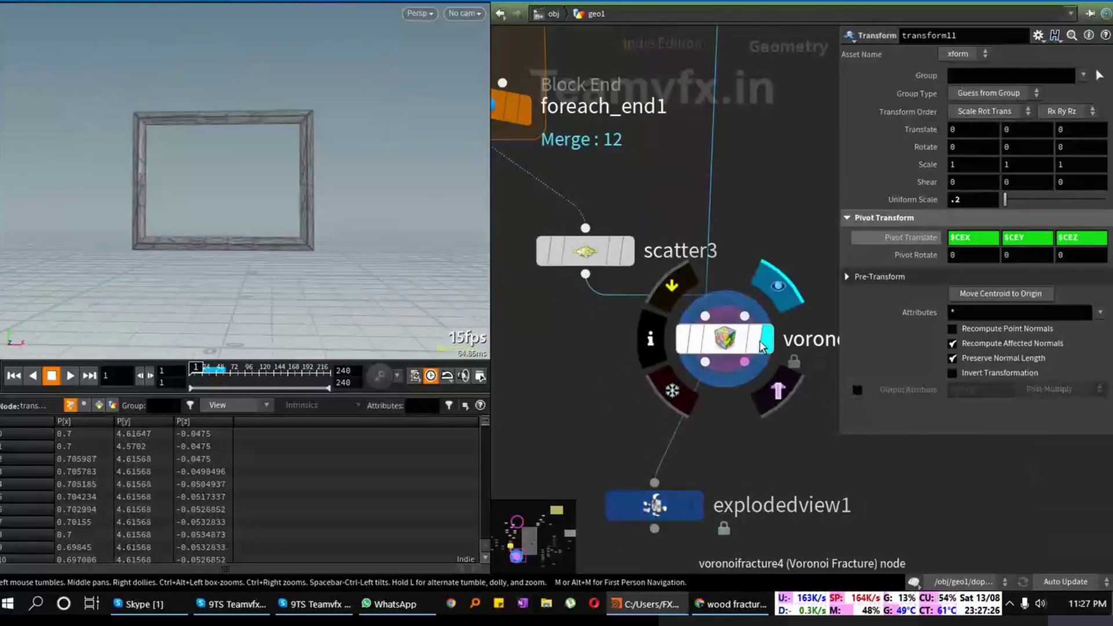
{"action": "left_click_drag", "start_coordinate": [353, 214], "coordinate": [301, 206]}
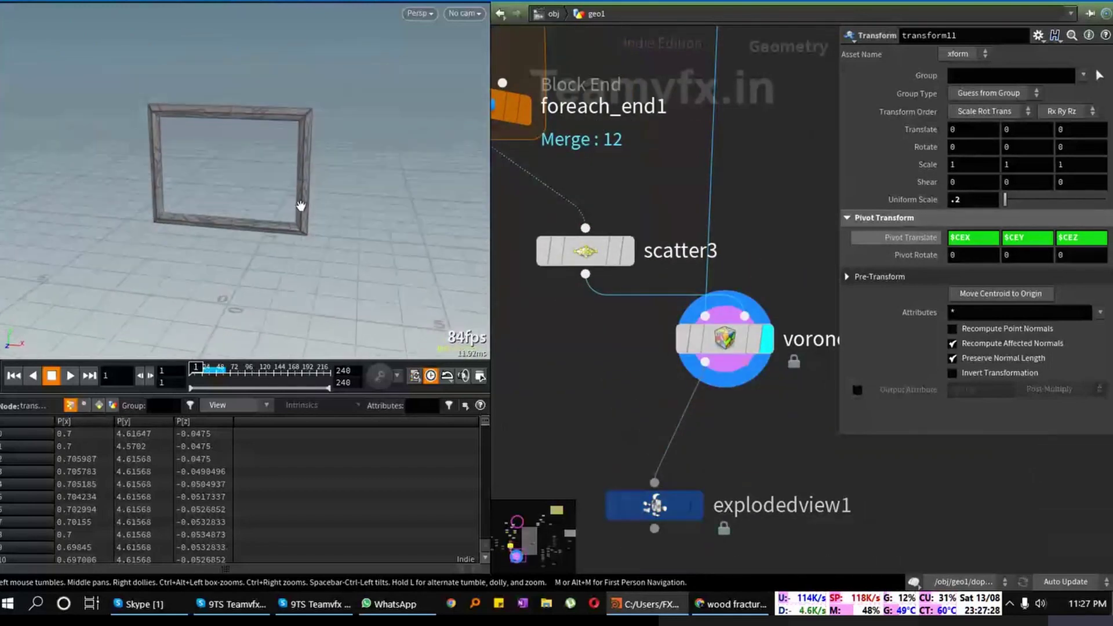
{"action": "middle_click_drag", "start_coordinate": [774, 441], "coordinate": [697, 350]}
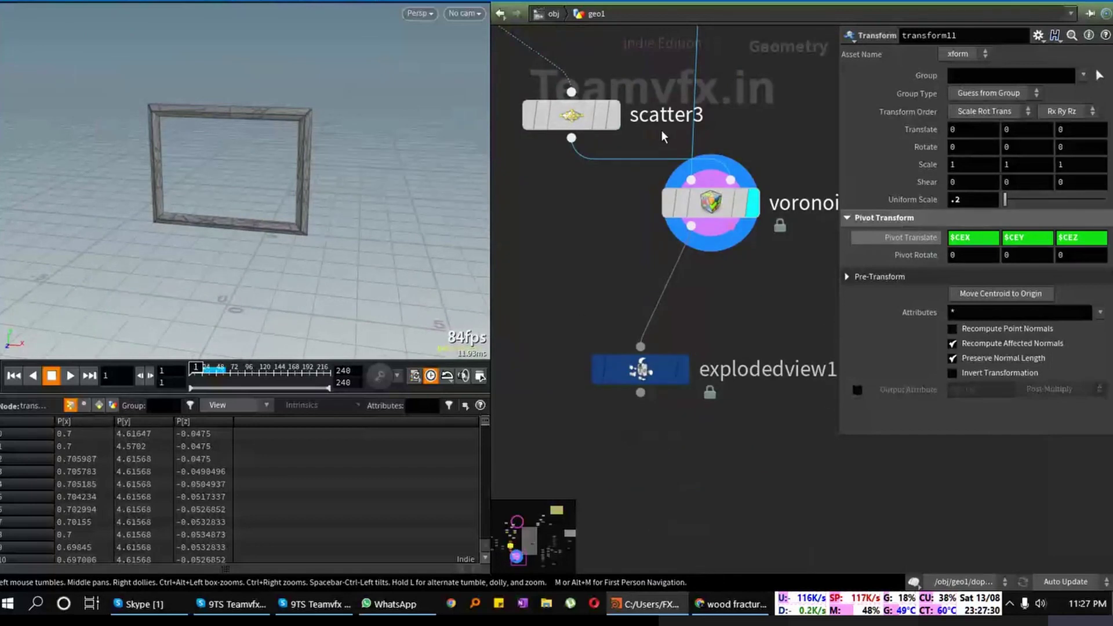
{"action": "left_click", "coordinate": [614, 114]}
{"action": "middle_click_drag", "start_coordinate": [764, 230], "coordinate": [791, 290]}
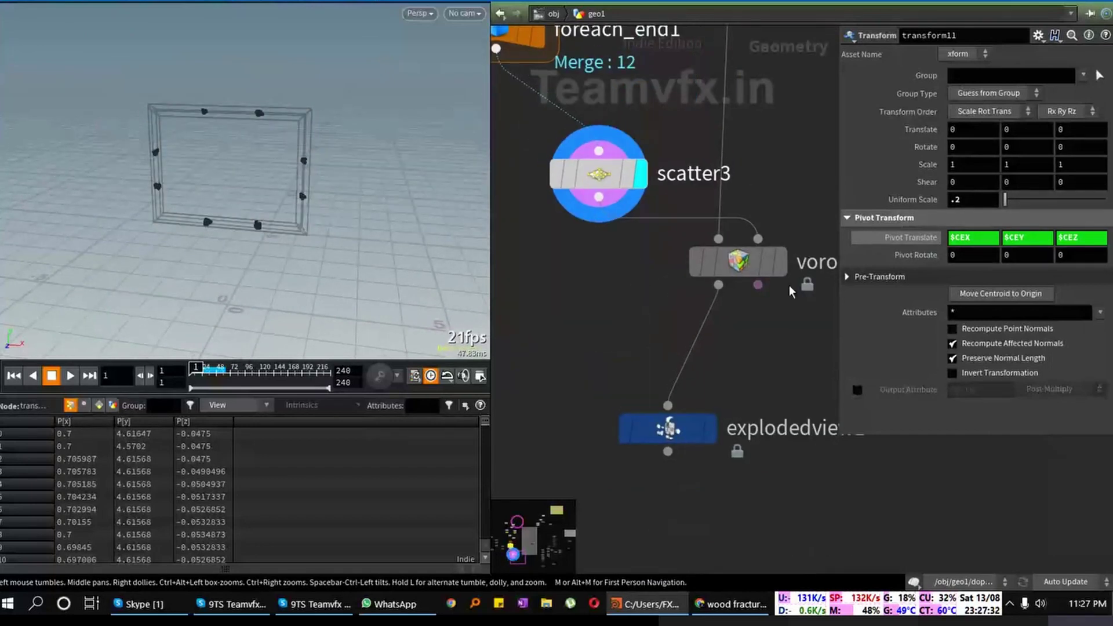
{"action": "mouse_move", "coordinate": [788, 279]}
{"action": "left_click", "coordinate": [788, 216]}
{"action": "middle_click_drag", "start_coordinate": [698, 326], "coordinate": [703, 367]}
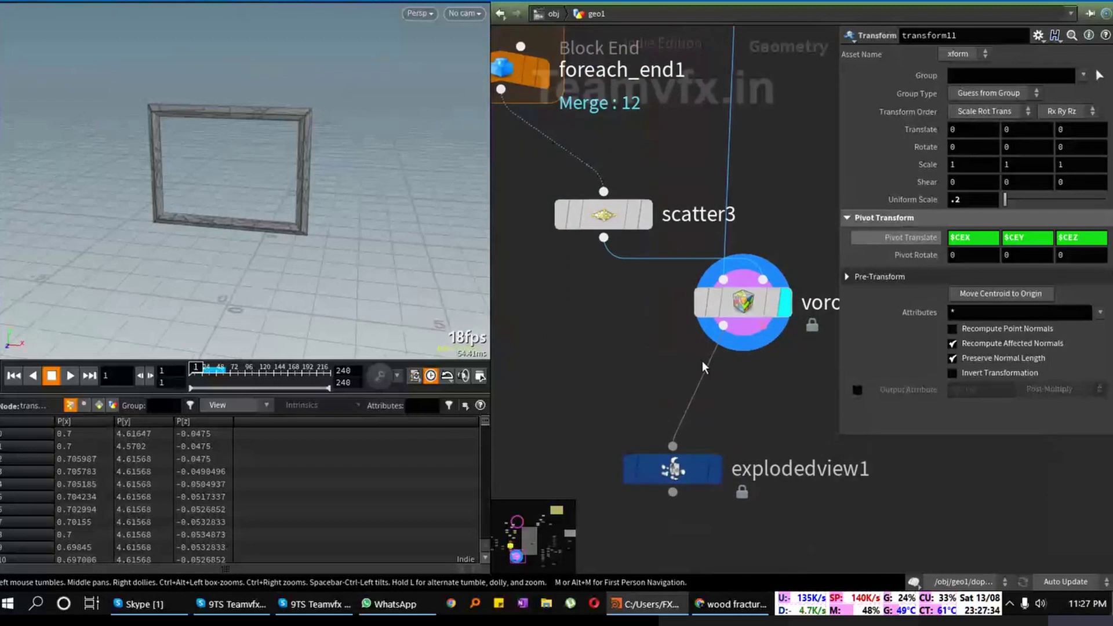
Step: Display the exploded frame pieces, then navigate to the foreach block's copy and merge nodes
{"action": "left_click", "coordinate": [715, 469]}
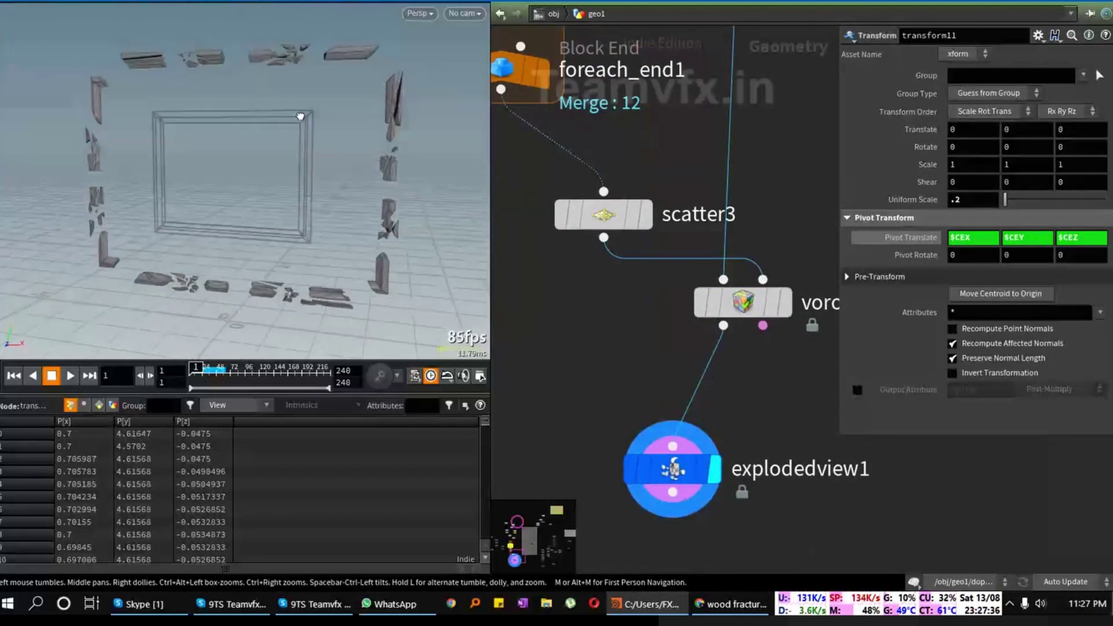
{"action": "left_click_drag", "start_coordinate": [299, 115], "coordinate": [299, 113]}
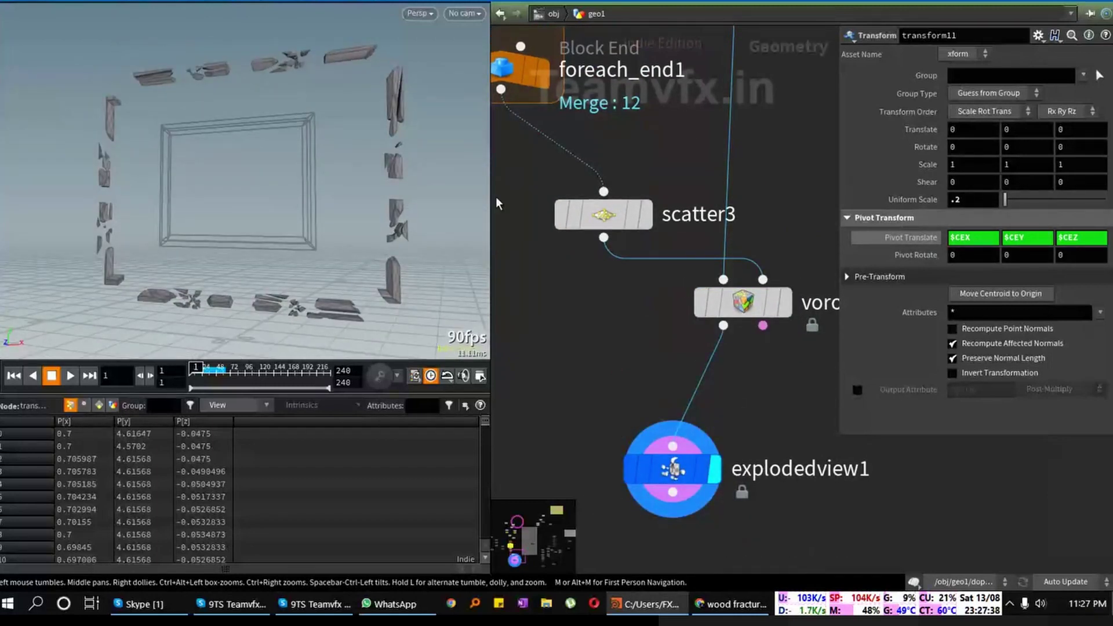
{"action": "middle_click_drag", "start_coordinate": [637, 165], "coordinate": [614, 481]}
{"action": "scroll", "coordinate": [783, 226], "scroll_direction": "down", "scroll_amount": 2}
{"action": "middle_click_drag", "start_coordinate": [783, 226], "coordinate": [589, 394]}
{"action": "middle_click_drag", "start_coordinate": [627, 207], "coordinate": [682, 254]}
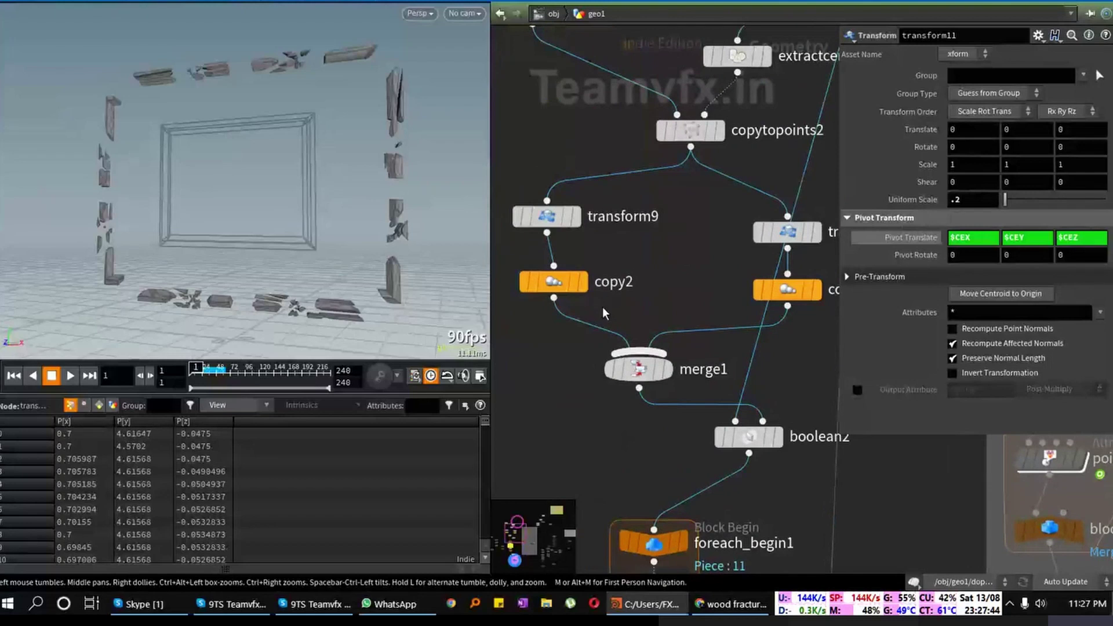
{"action": "middle_click_drag", "start_coordinate": [604, 313], "coordinate": [621, 294]}
{"action": "middle_click_drag", "start_coordinate": [541, 332], "coordinate": [539, 258]}
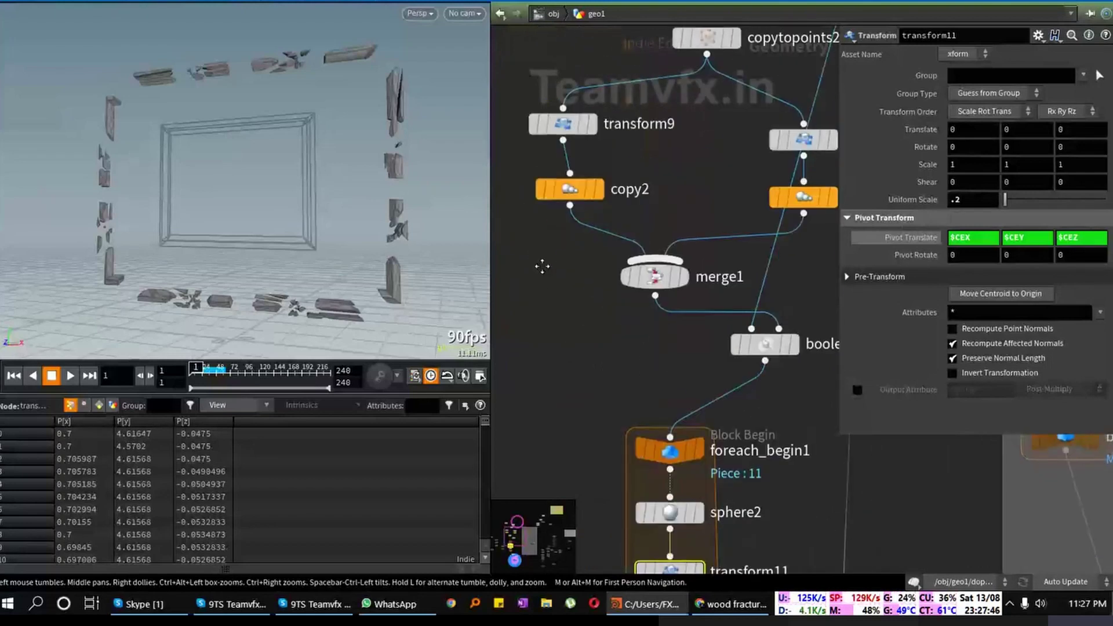
Step: Display merge1 and bypass copy2 and the right-hand copy node
{"action": "left_click", "coordinate": [685, 279]}
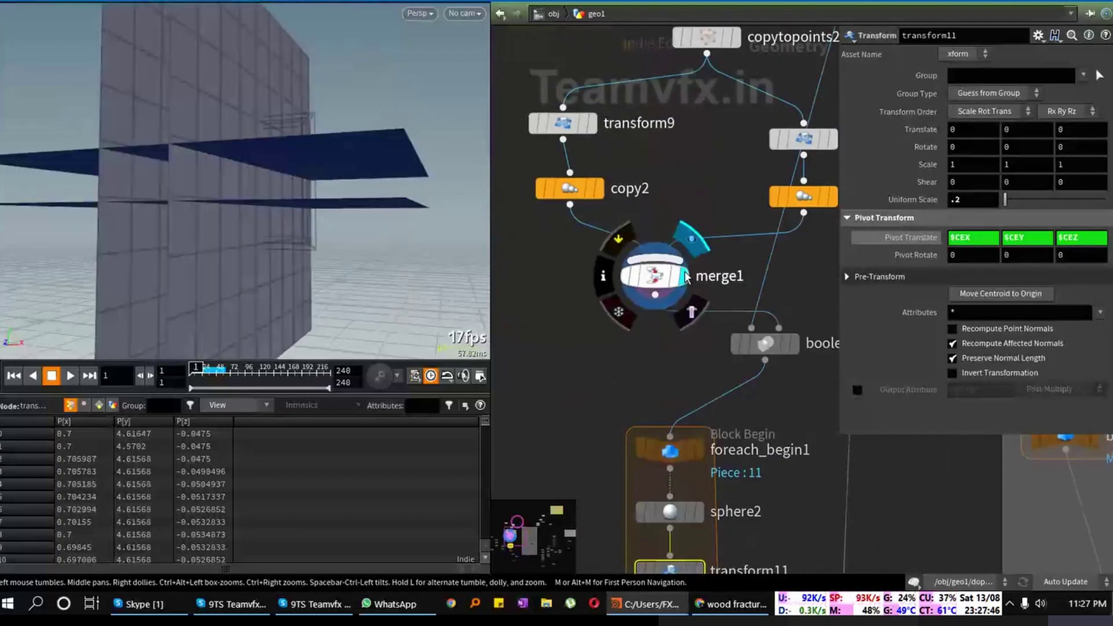
{"action": "left_click", "coordinate": [538, 190]}
{"action": "mouse_move", "coordinate": [760, 178]}
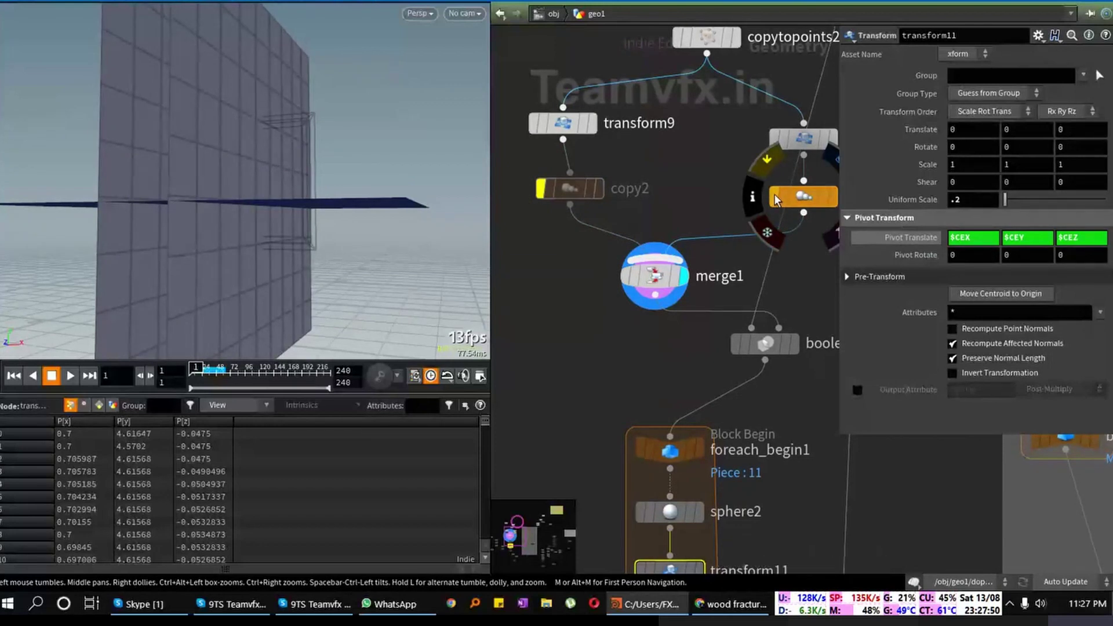
{"action": "left_click", "coordinate": [774, 200]}
{"action": "key", "text": "space+h"}
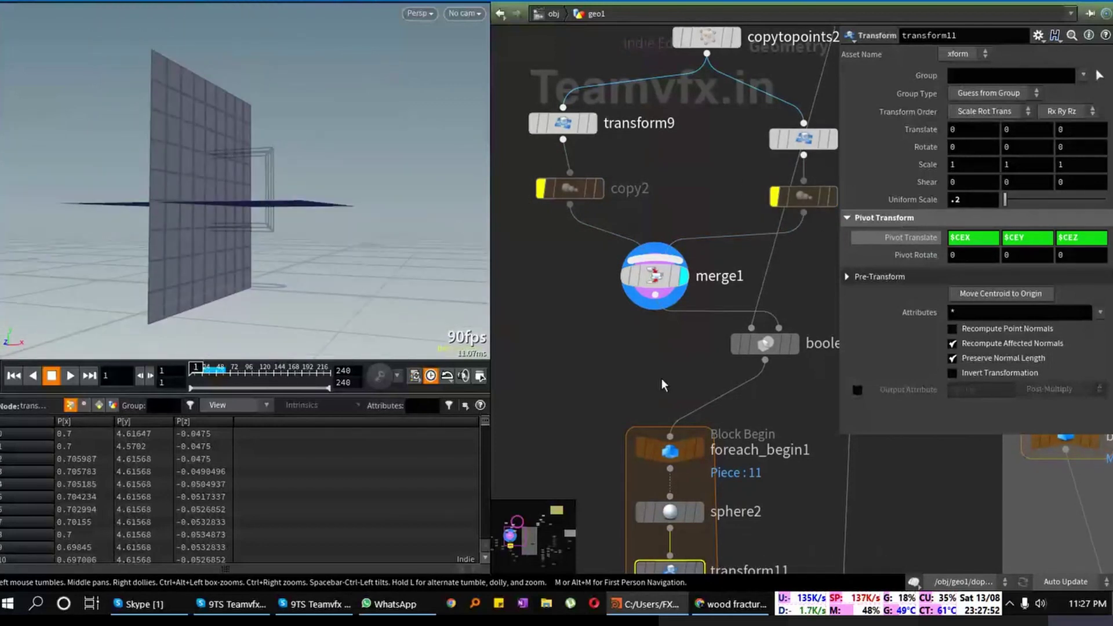
Step: Display the Voronoi fracture, then explodedview1, and view the whole shattered frame
{"action": "middle_click_drag", "start_coordinate": [663, 385], "coordinate": [584, 149]}
{"action": "middle_click_drag", "start_coordinate": [692, 554], "coordinate": [646, 249]}
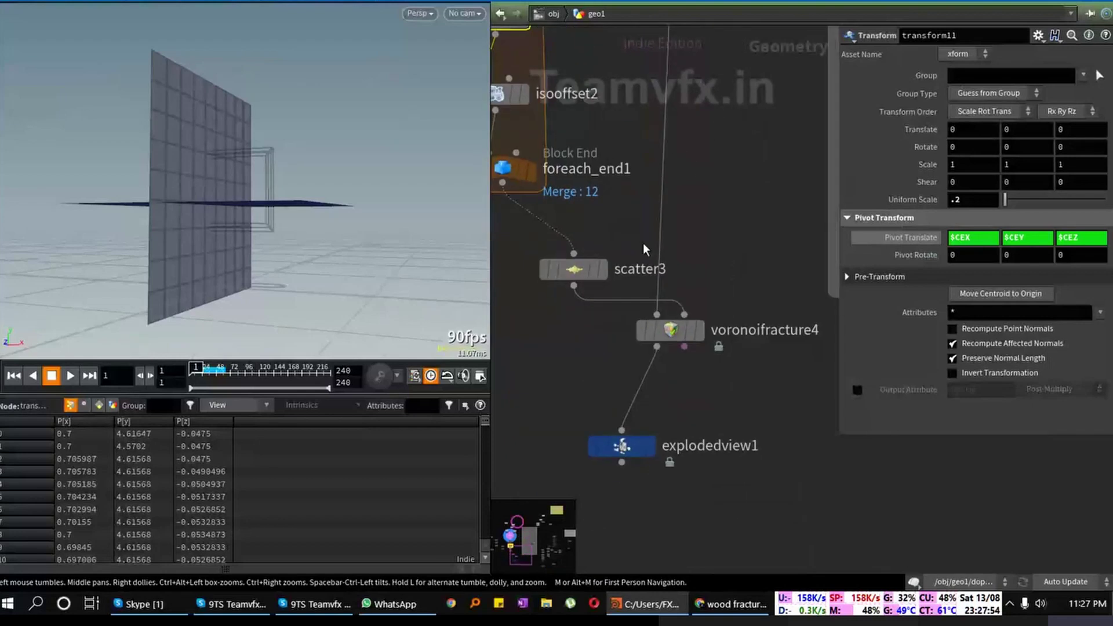
{"action": "left_click", "coordinate": [699, 331]}
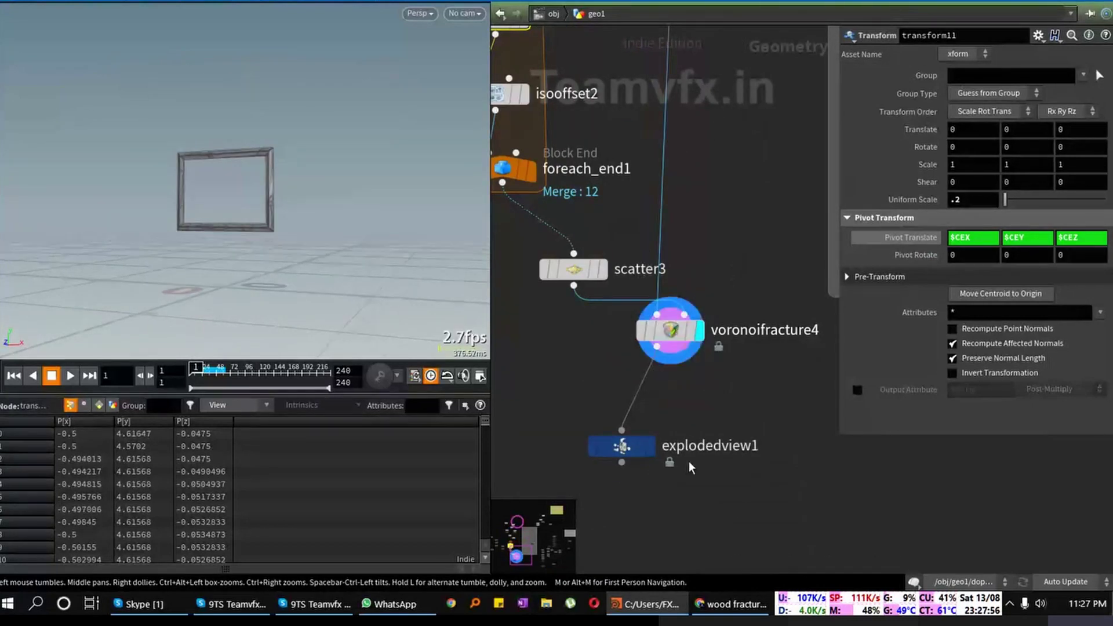
{"action": "left_click", "coordinate": [650, 445]}
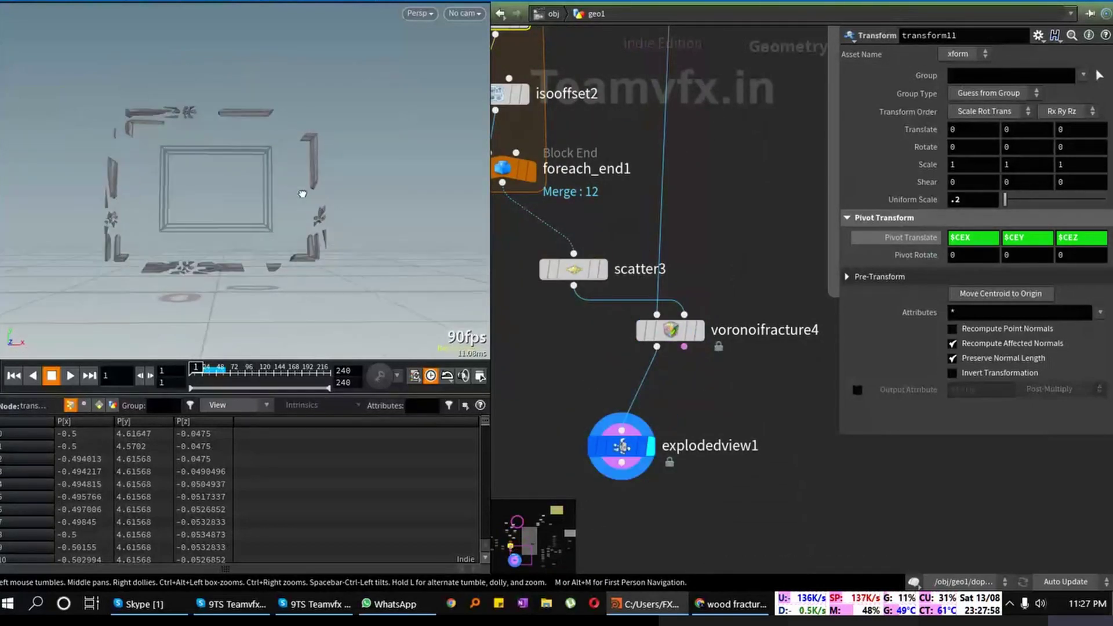
{"action": "scroll", "coordinate": [302, 194], "scroll_direction": "up", "scroll_amount": 8}
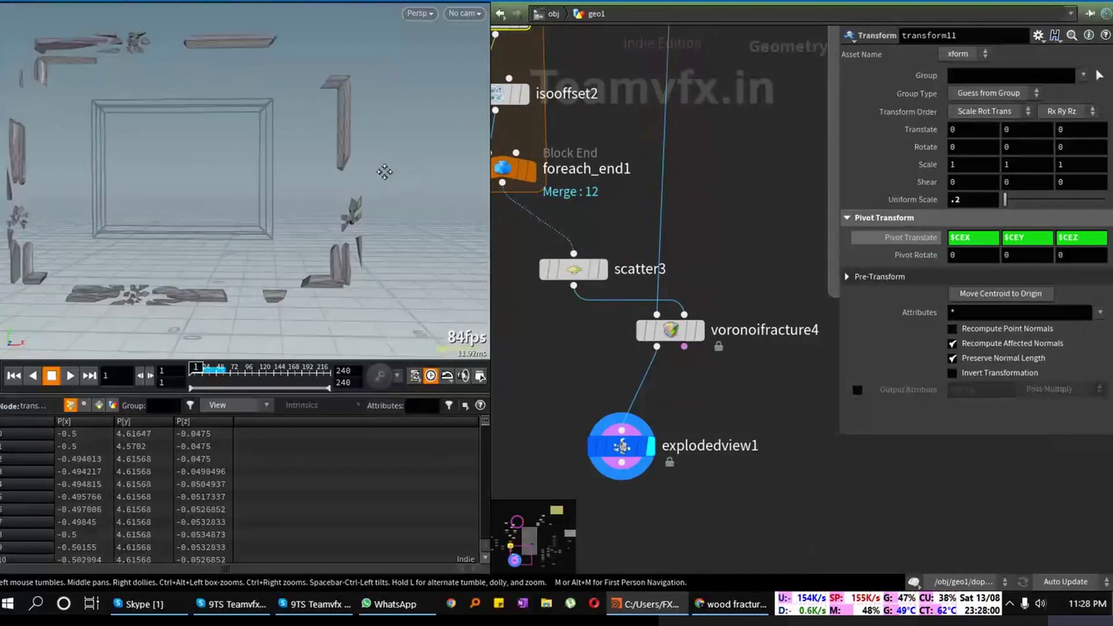
{"action": "scroll", "coordinate": [370, 197], "scroll_direction": "up", "scroll_amount": 5}
{"action": "scroll", "coordinate": [364, 198], "scroll_direction": "down", "scroll_amount": 5}
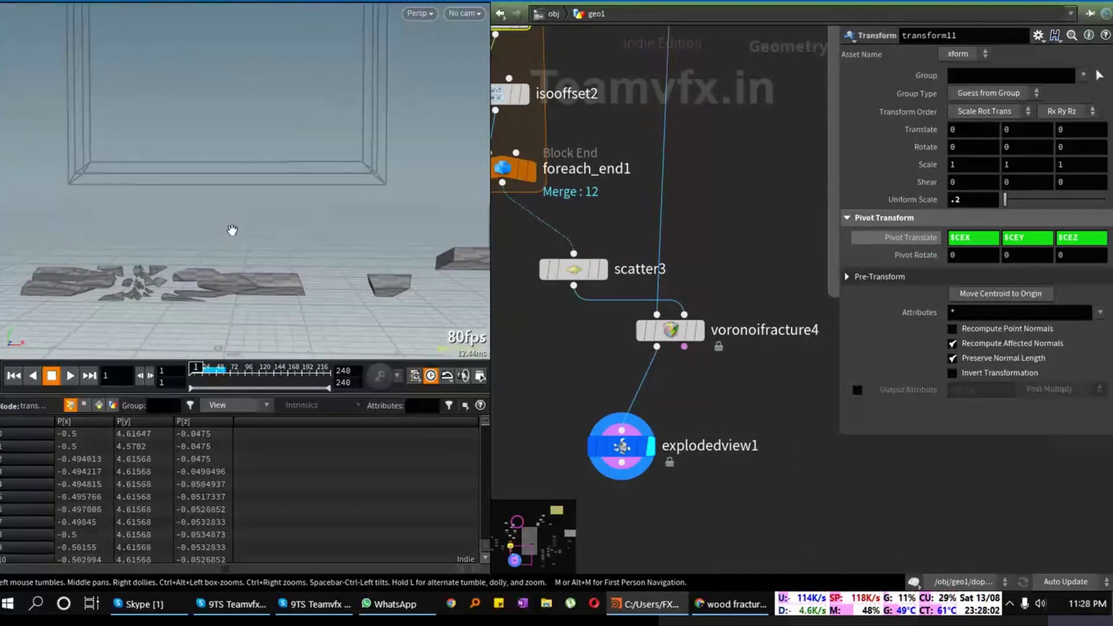
{"action": "left_click_drag", "start_coordinate": [231, 231], "coordinate": [132, 170]}
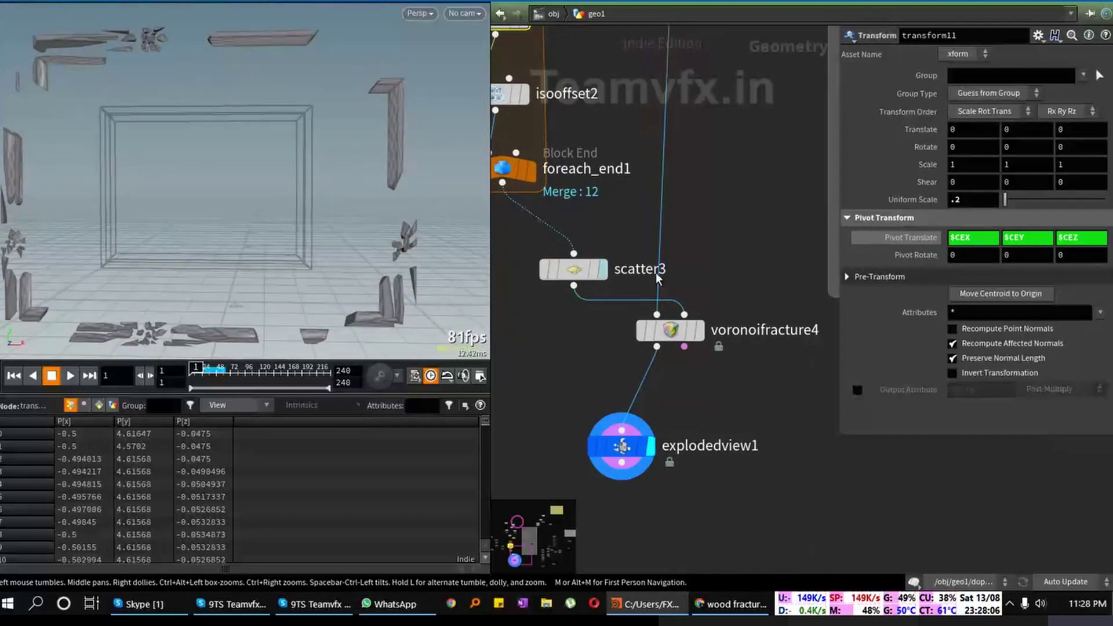
{"action": "middle_click_drag", "start_coordinate": [496, 89], "coordinate": [606, 277]}
Step: Set transform11's Uniform Scale to .4, trying .5 along the way
{"action": "mouse_move", "coordinate": [606, 277]}
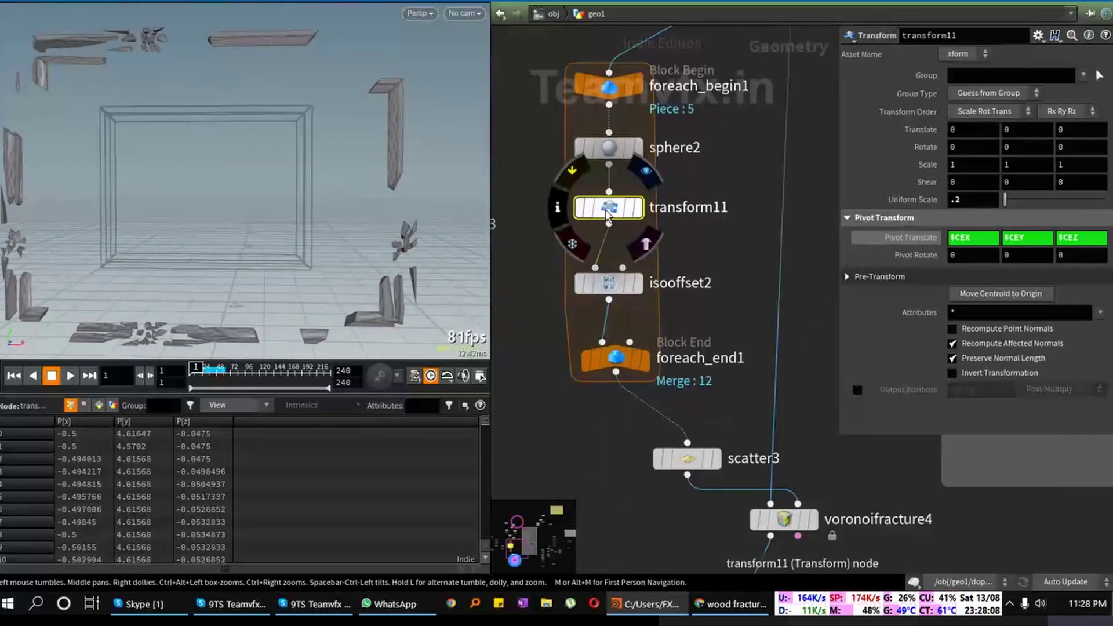
{"action": "left_click", "coordinate": [963, 200]}
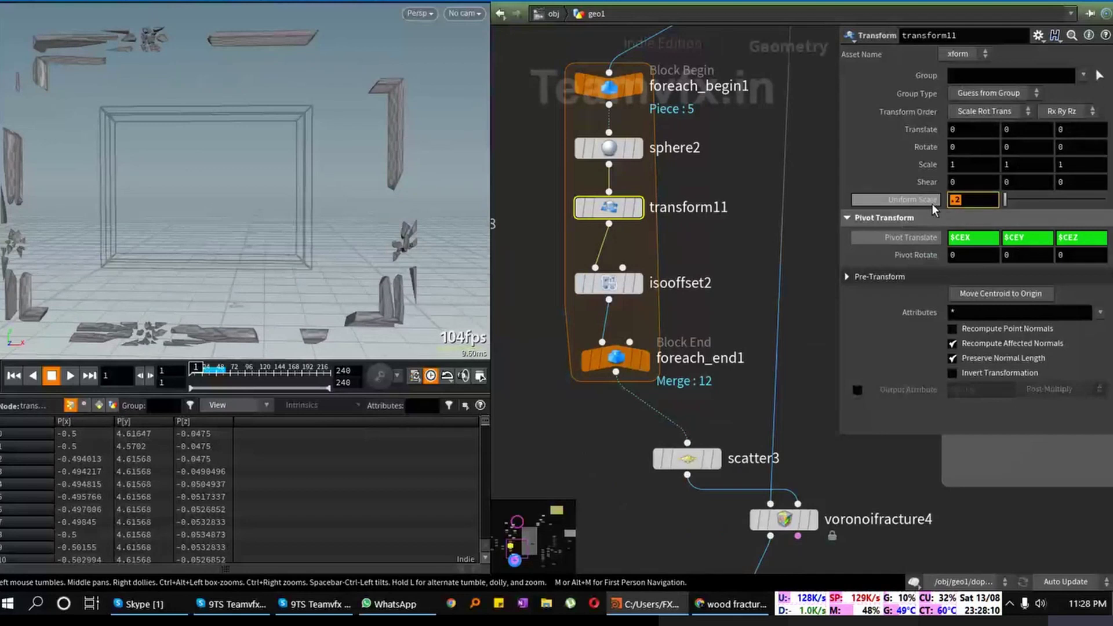
{"action": "middle_click_drag", "start_coordinate": [934, 209], "coordinate": [748, 178]}
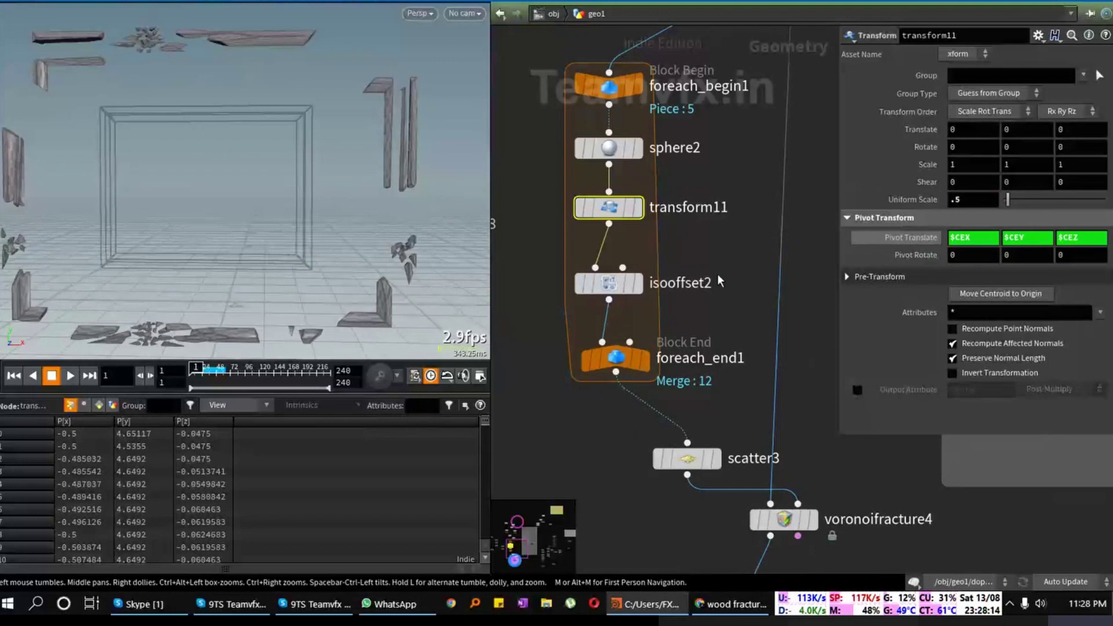
{"action": "scroll", "coordinate": [181, 204], "scroll_direction": "down", "scroll_amount": 3}
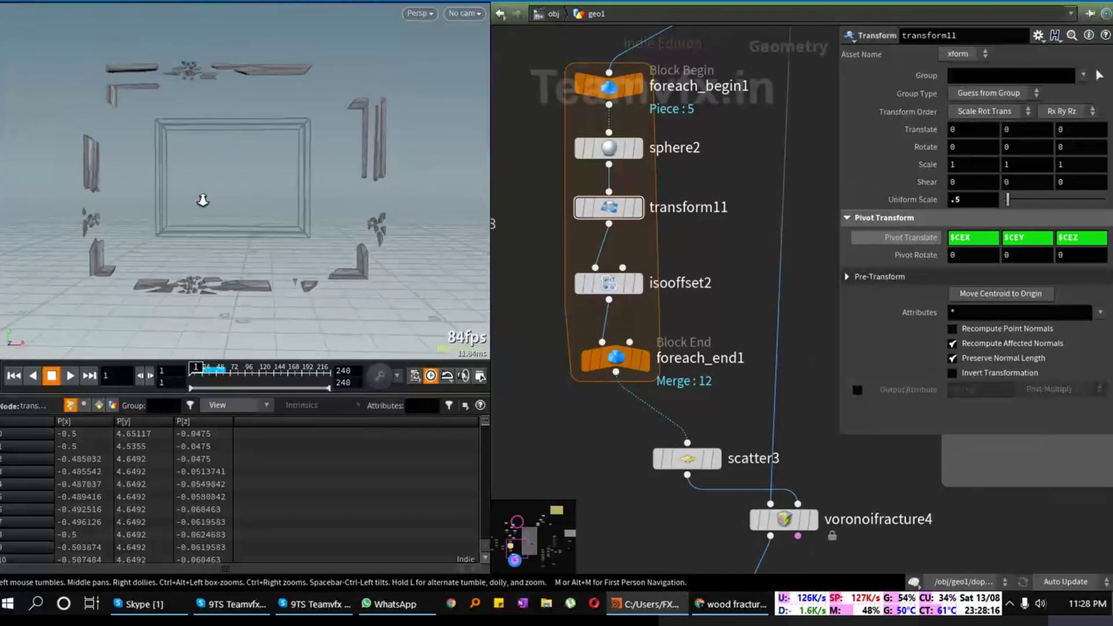
{"action": "double_click", "coordinate": [971, 200]}
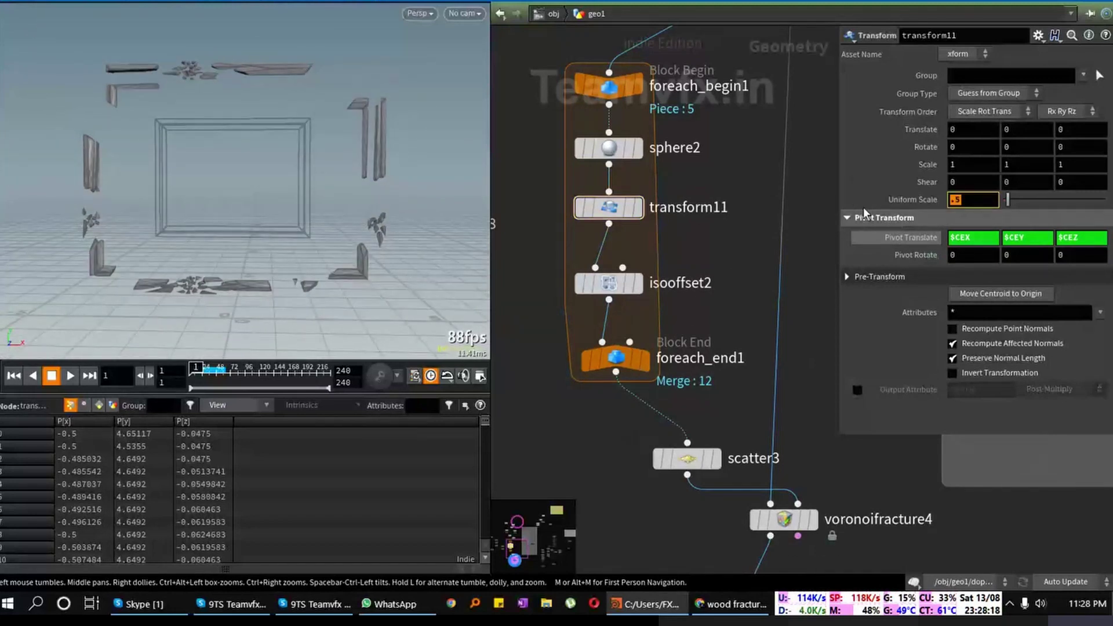
{"action": "type", "text": "1"}
{"action": "key", "text": "Return"}
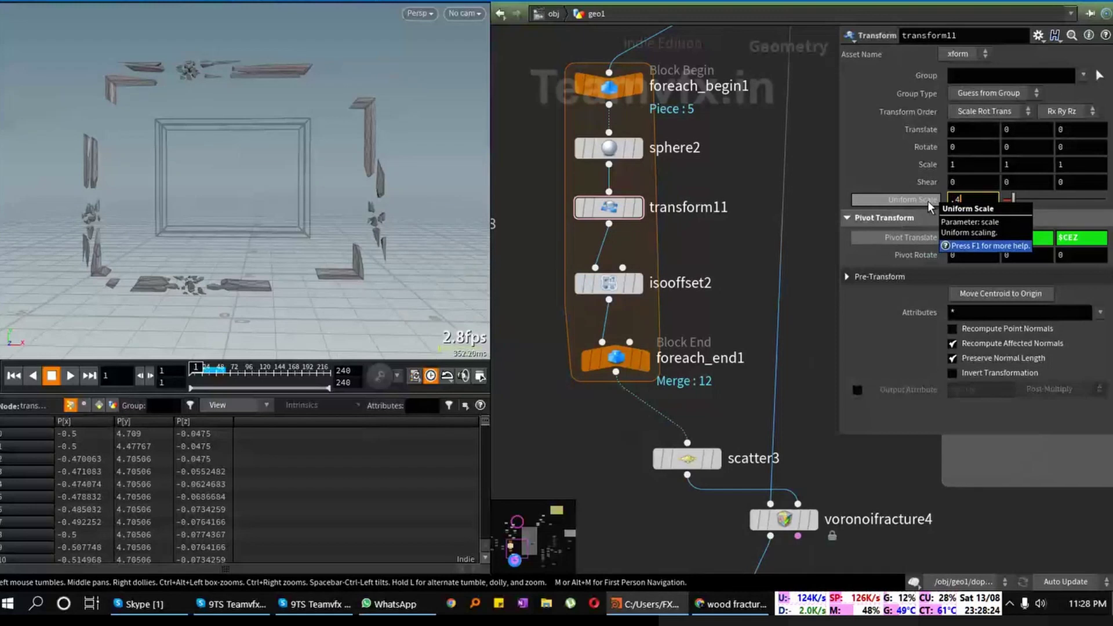
{"action": "type", "text": "4"}
{"action": "key", "text": "Return"}
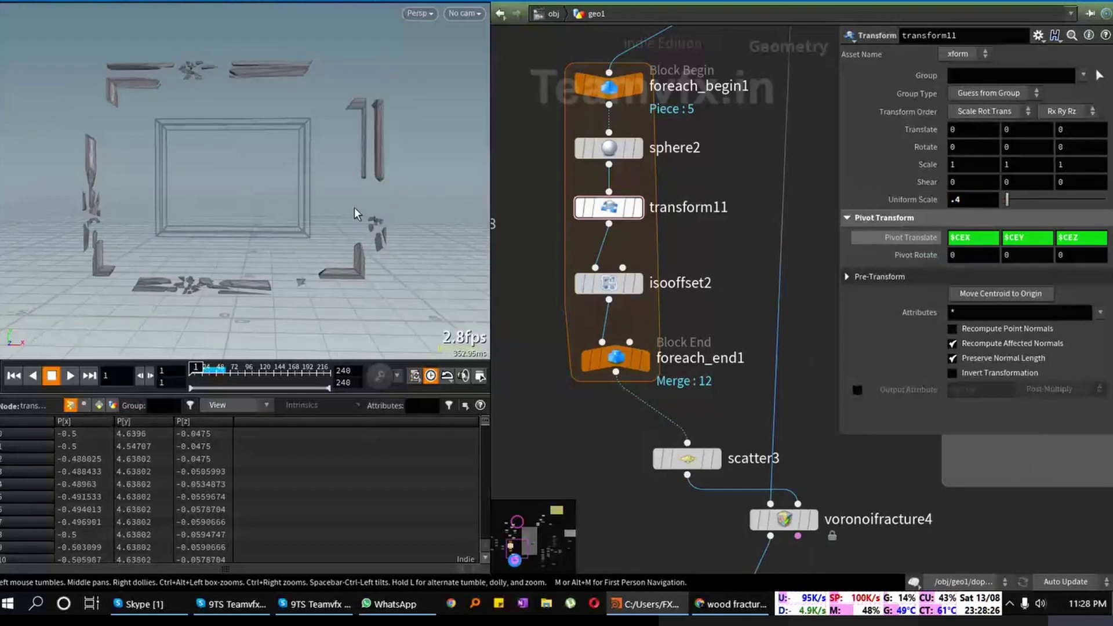
Step: Tumble the fragments to a new angle and select isooffset2 to show its parameters
{"action": "left_click_drag", "start_coordinate": [360, 217], "coordinate": [251, 196]}
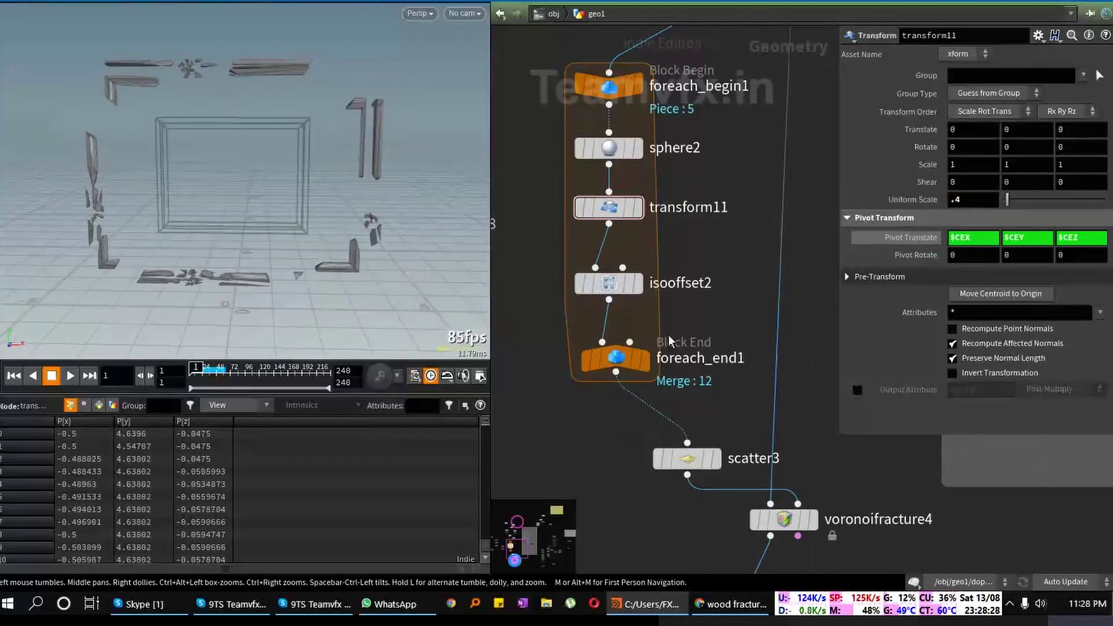
{"action": "middle_click_drag", "start_coordinate": [669, 335], "coordinate": [627, 293]}
{"action": "left_click_drag", "start_coordinate": [304, 205], "coordinate": [360, 191]}
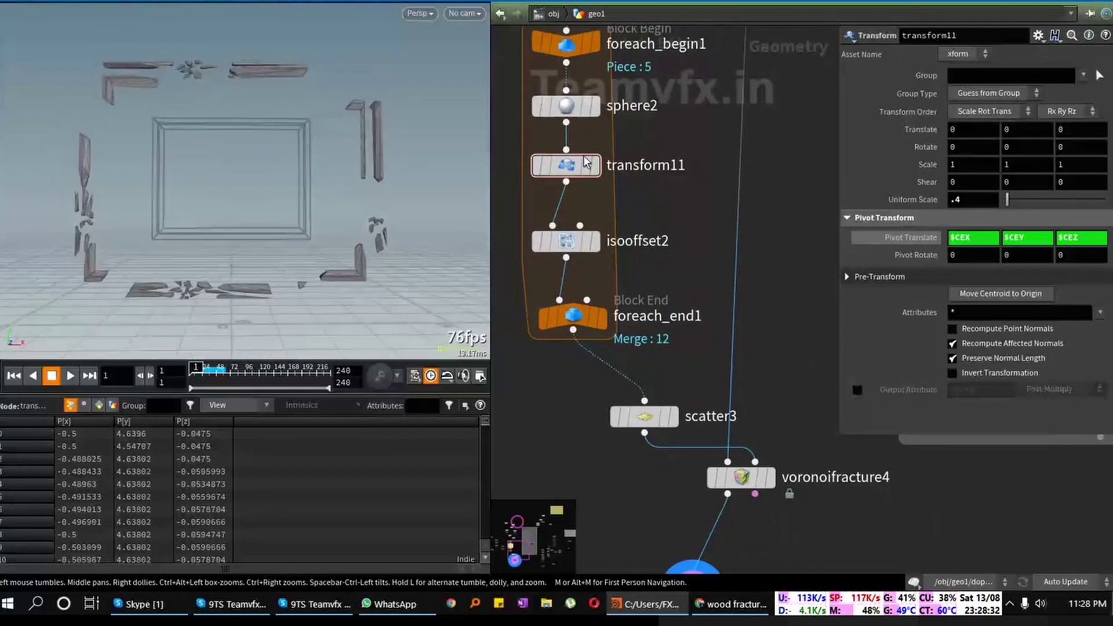
{"action": "left_click", "coordinate": [566, 243]}
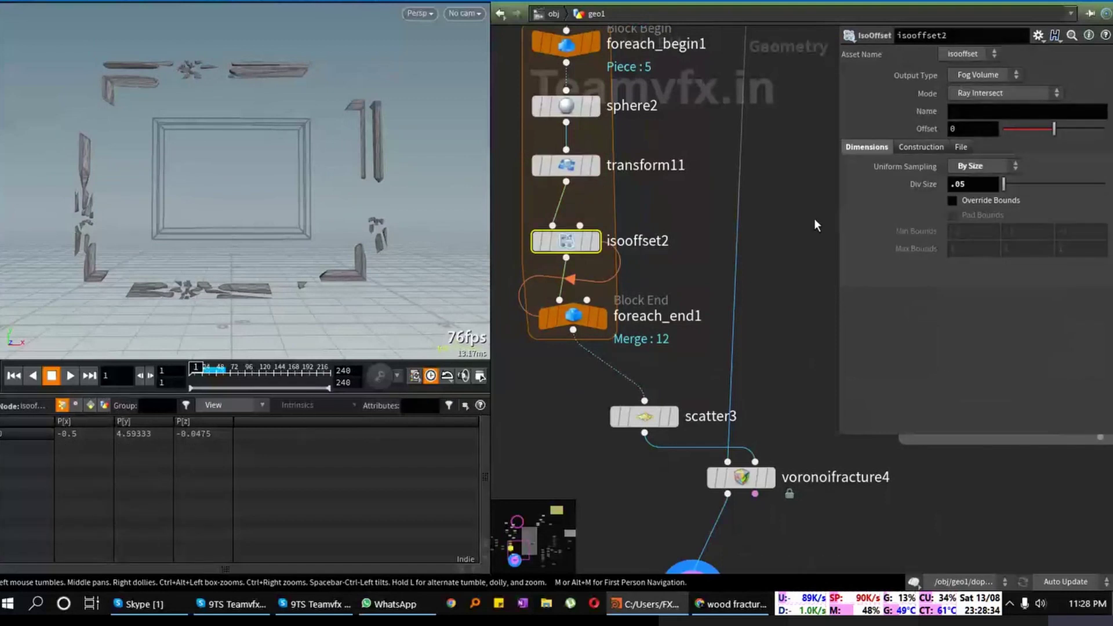